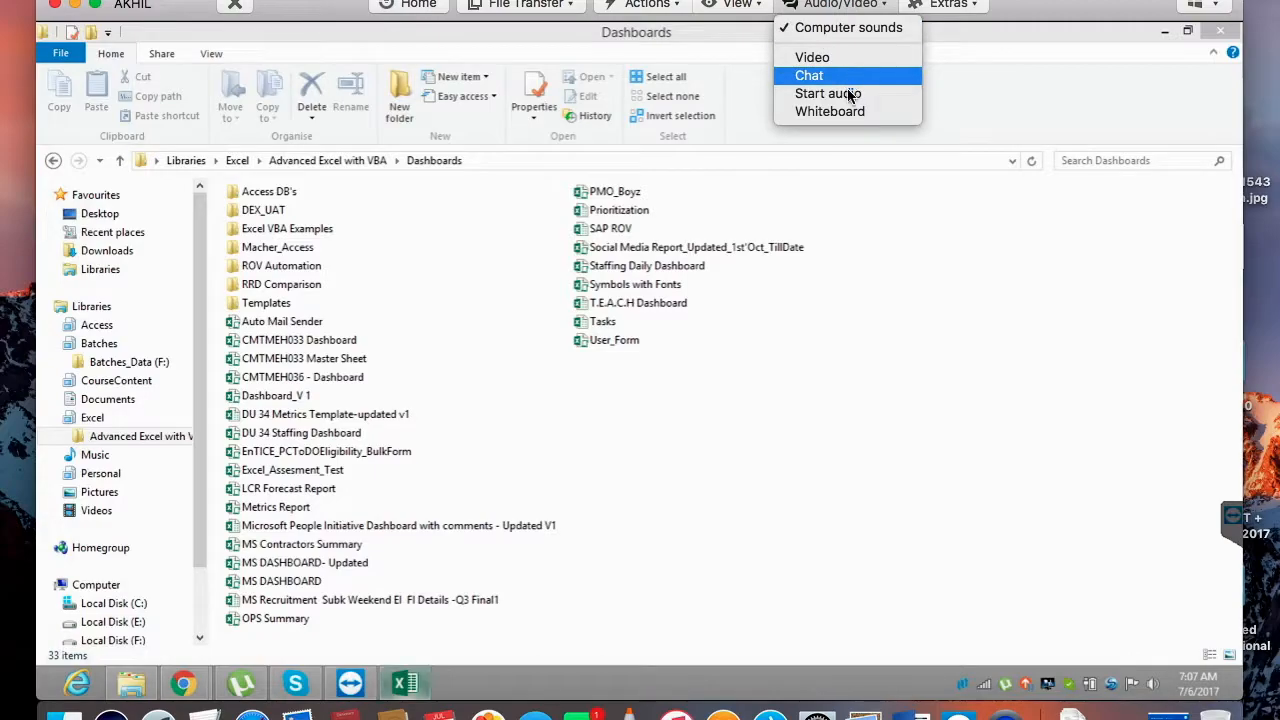
# - Start audio in the TeamViewer session with the microphone unmuted and enlarge the remote session window
pyautogui.click(840, 93)
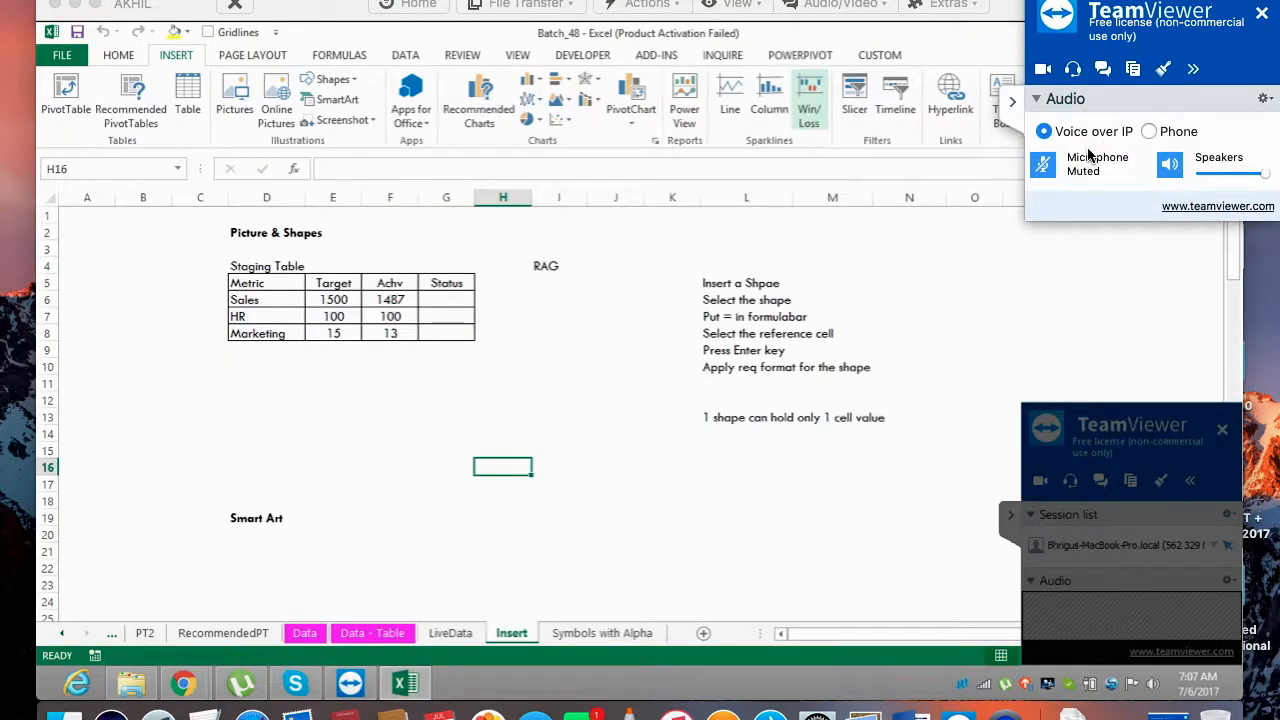
pyautogui.click(1040, 168)
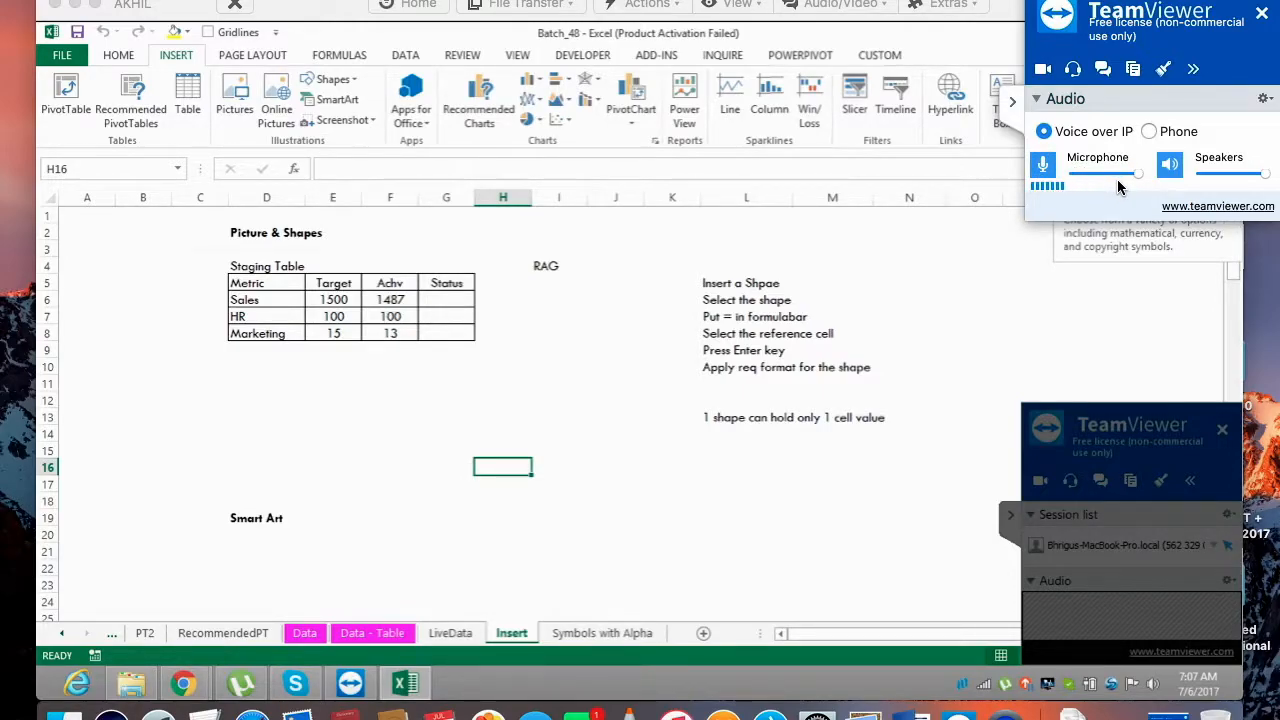
pyautogui.press('XF86AudioRaiseVolume')
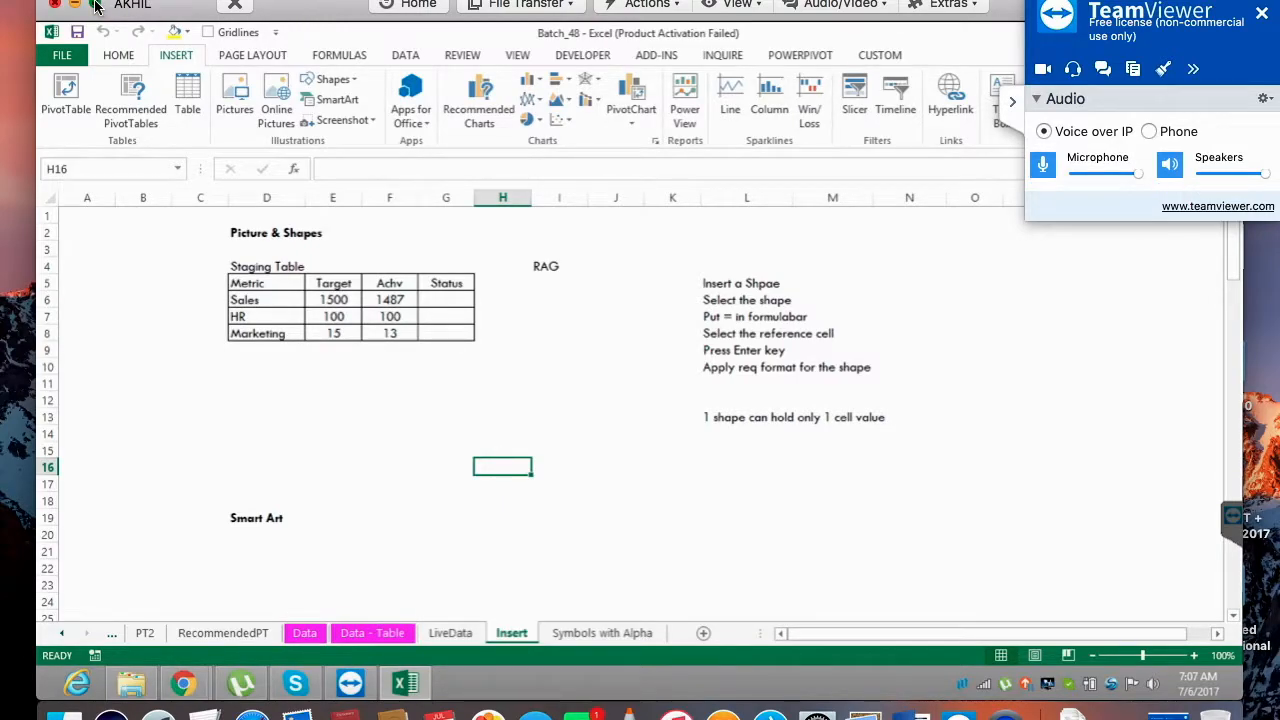
pyautogui.click(95, 5)
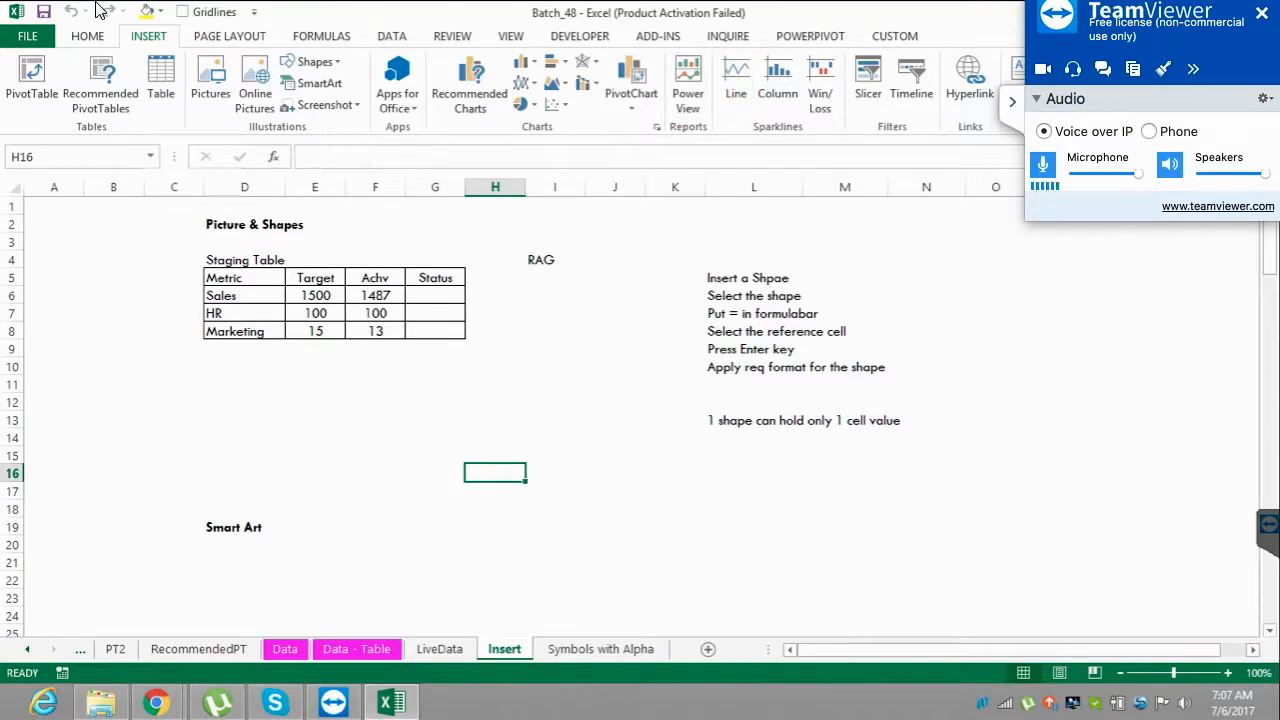
# - Insert the Quote2 picture from the Quotes folder on the Desktop into the Insert sheet
pyautogui.click(244, 402)
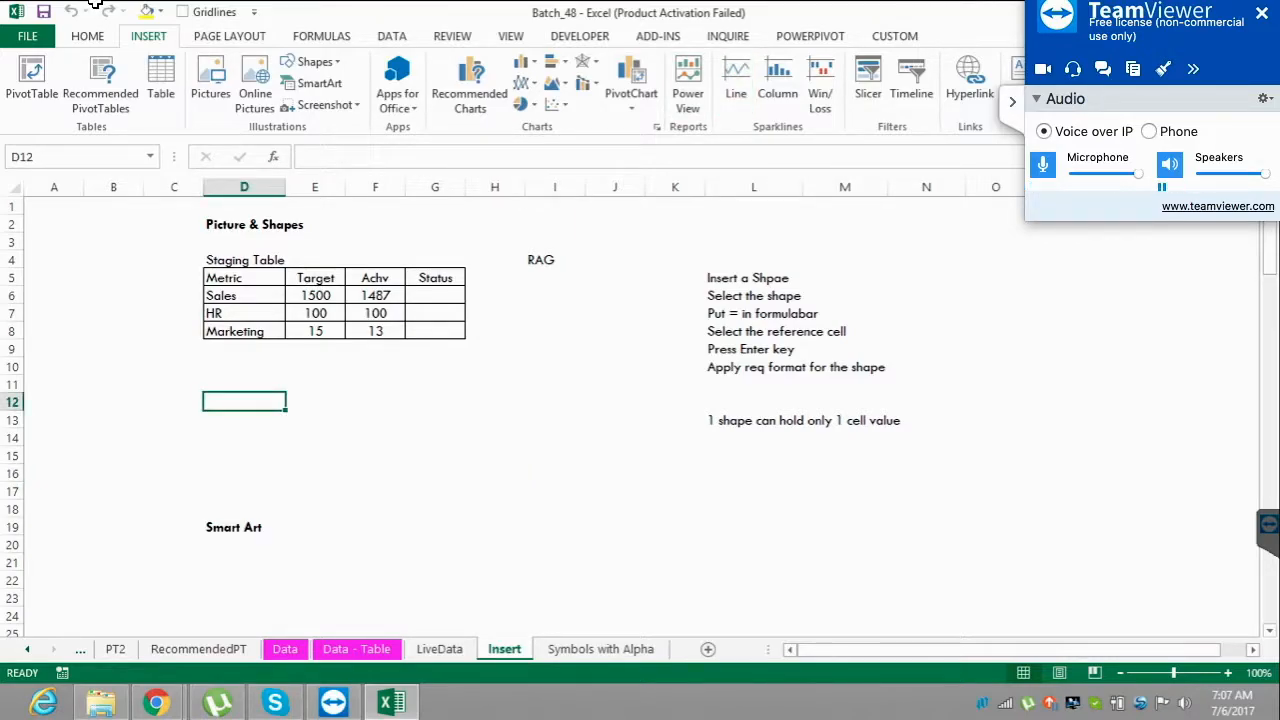
pyautogui.click(244, 366)
pyautogui.click(244, 384)
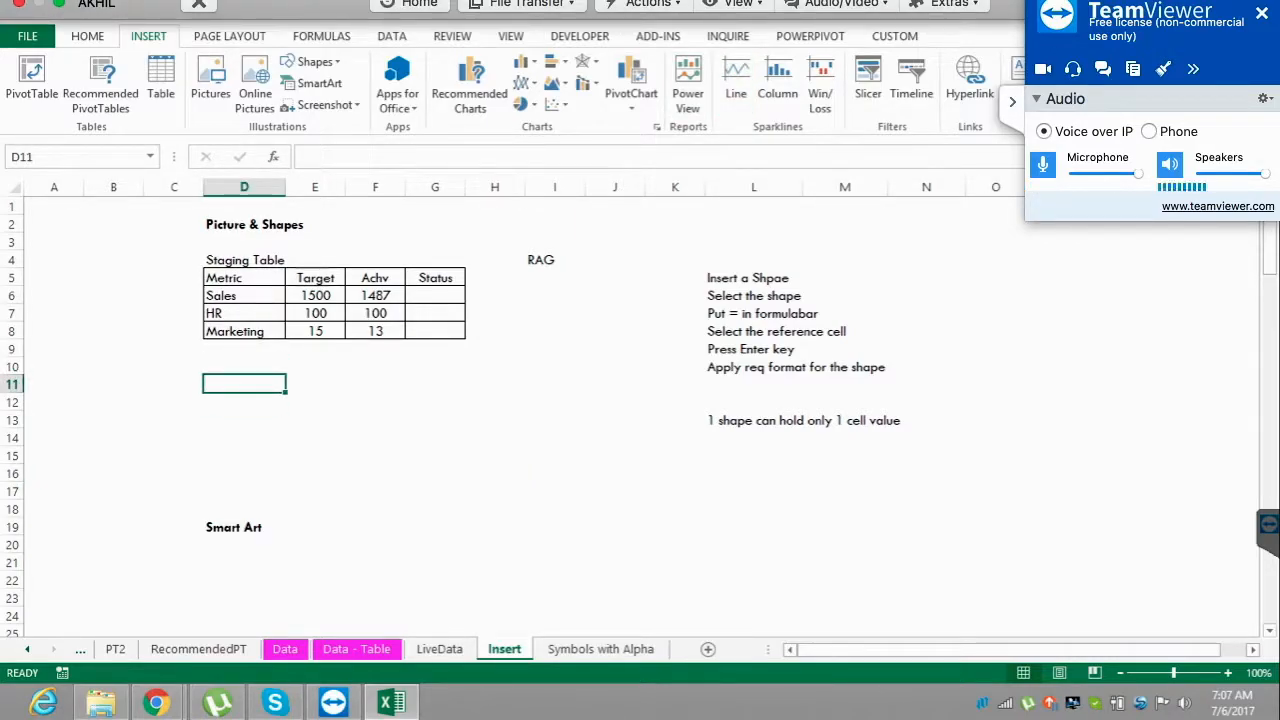
pyautogui.hotkey('ctrl', 'Up')
pyautogui.hotkey('ctrl', 'Up')
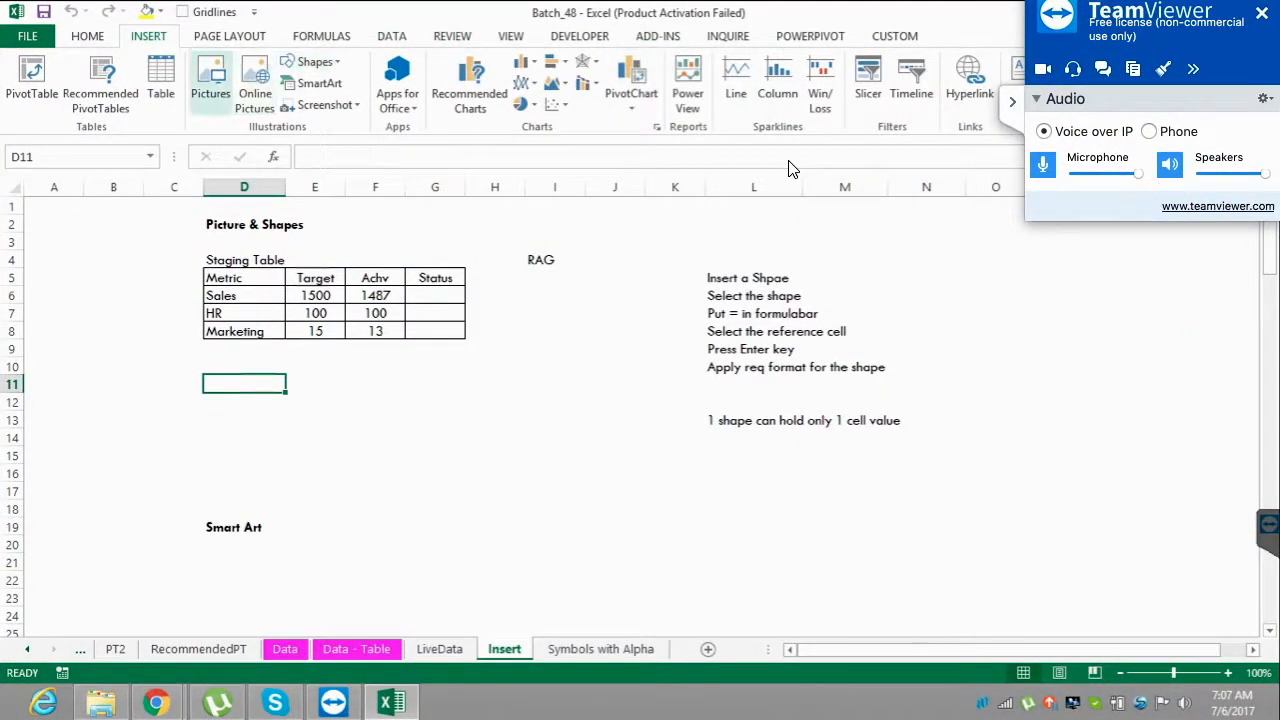
pyautogui.click(210, 82)
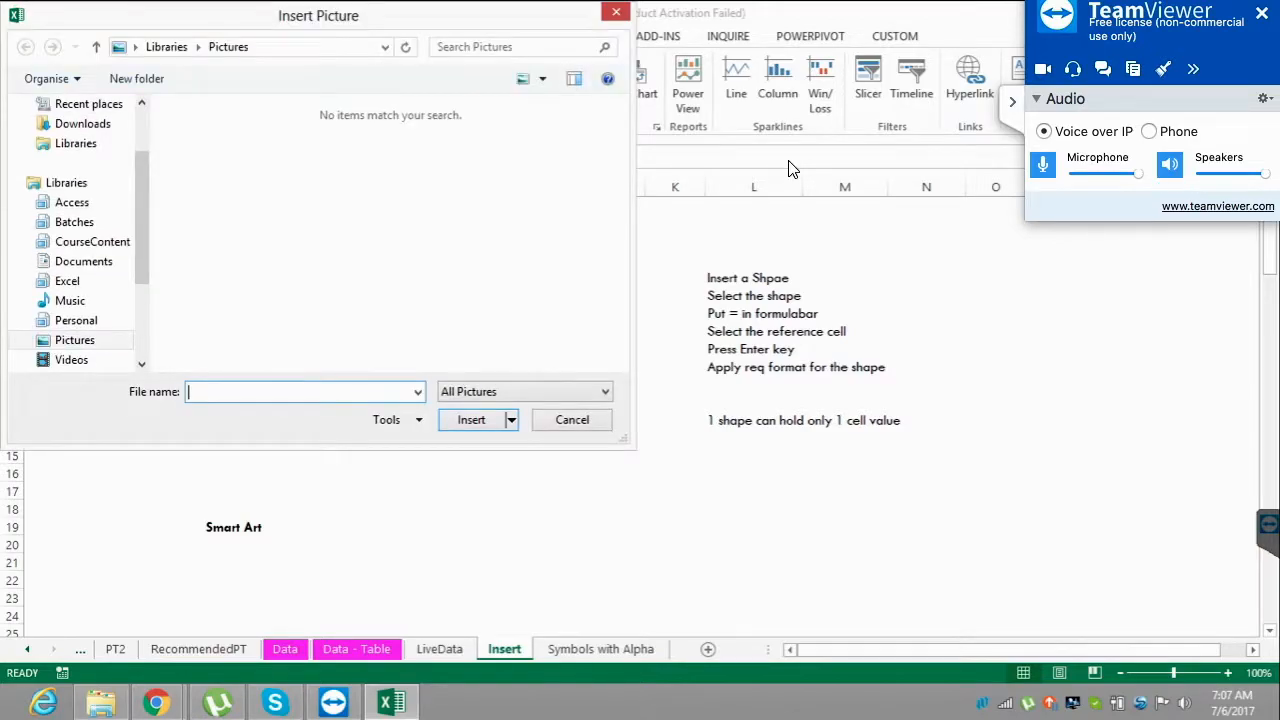
pyautogui.scroll(5, 68, 120)
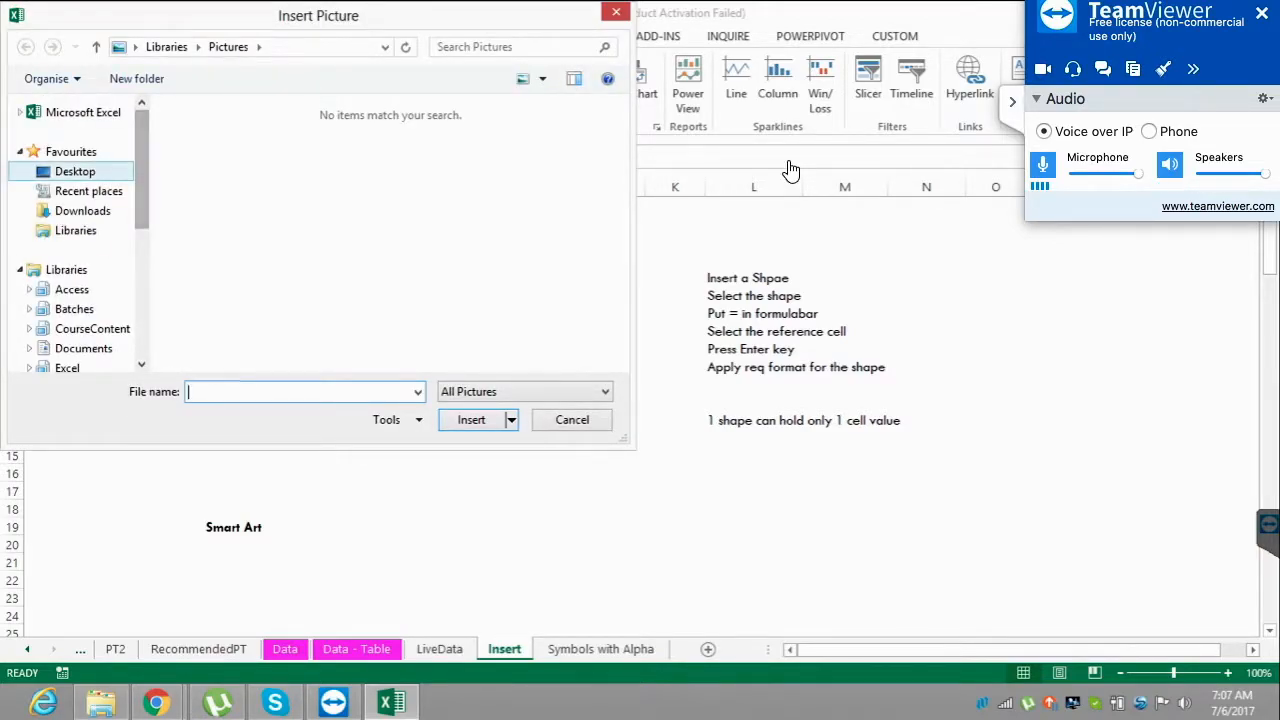
pyautogui.click(75, 172)
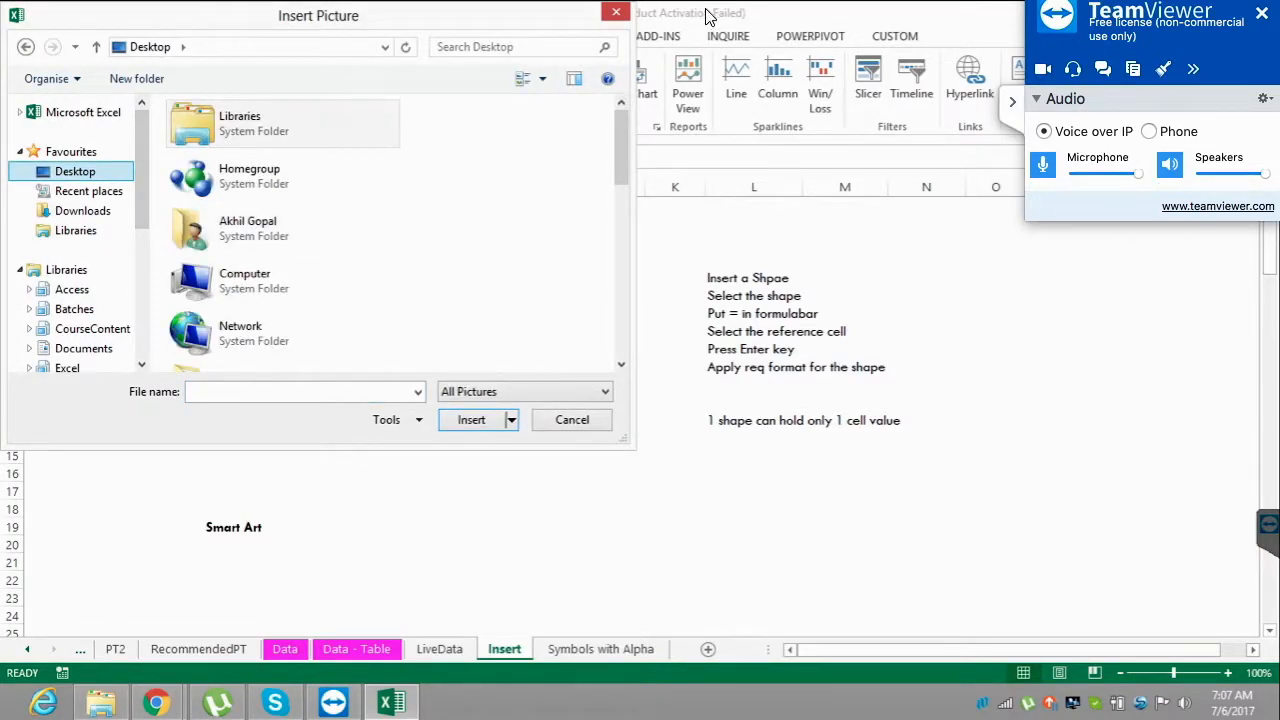
pyautogui.moveTo(621, 148); pyautogui.dragTo(621, 313)
pyautogui.scroll(-2, 75, 240)
pyautogui.doubleClick(237, 155)
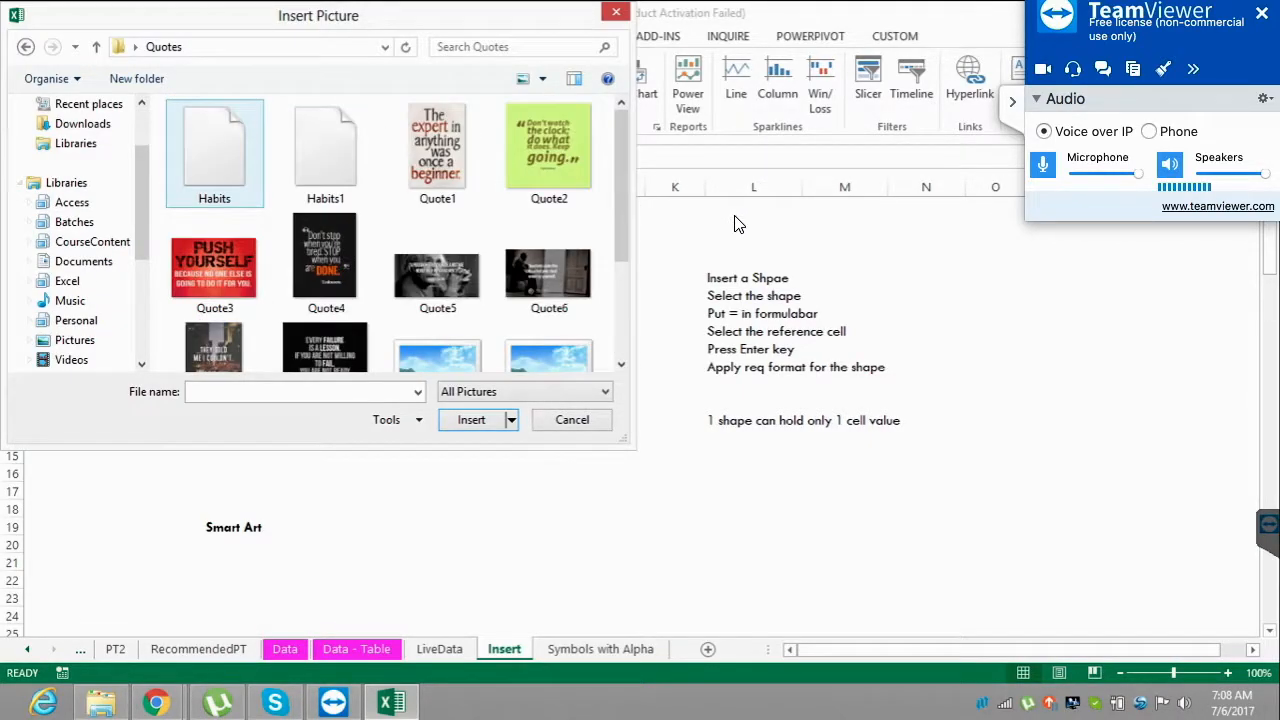
pyautogui.click(548, 150)
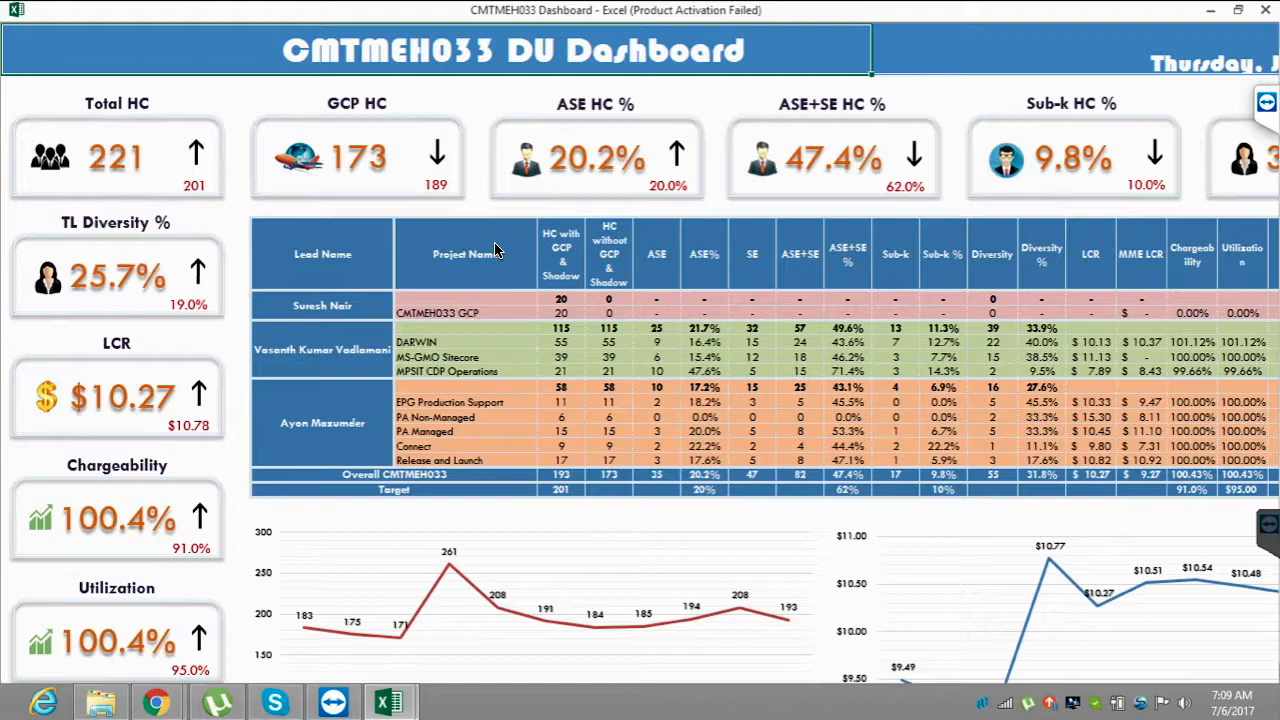
# - Open the dashboard workbook's Supporting_Data sheet and go down to its KPI table
pyautogui.press('Escape')
pyautogui.hotkey('ctrl', 'pagedown')
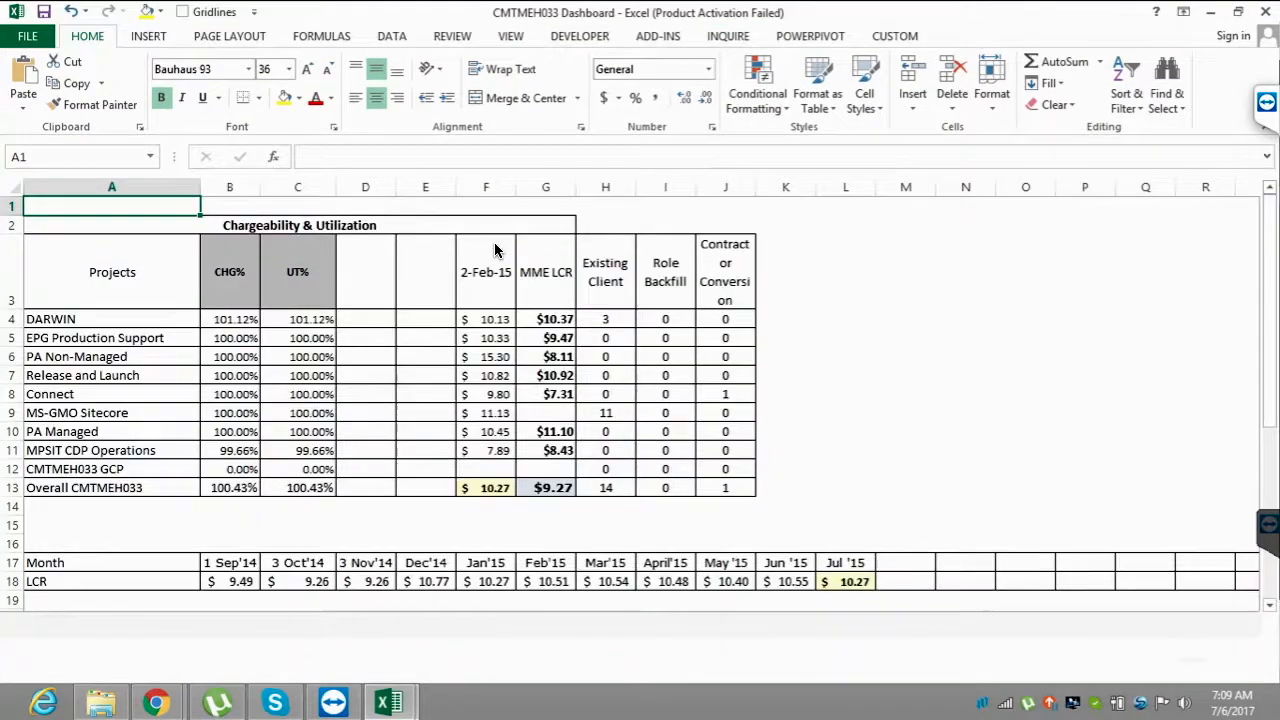
pyautogui.press('Down')
pyautogui.press('Down')
pyautogui.press('Down')
pyautogui.press('Down')
pyautogui.press('Down')
pyautogui.press('Down')
pyautogui.press('Down')
pyautogui.press('Down')
pyautogui.press('Down')
pyautogui.press('Down')
pyautogui.press('Down')
pyautogui.press('Down')
pyautogui.press('Down')
pyautogui.press('Down')
pyautogui.press('Down')
pyautogui.press('Down')
pyautogui.press('Down')
pyautogui.press('Down')
pyautogui.press('Down')
pyautogui.press('Down')
pyautogui.press('Down')
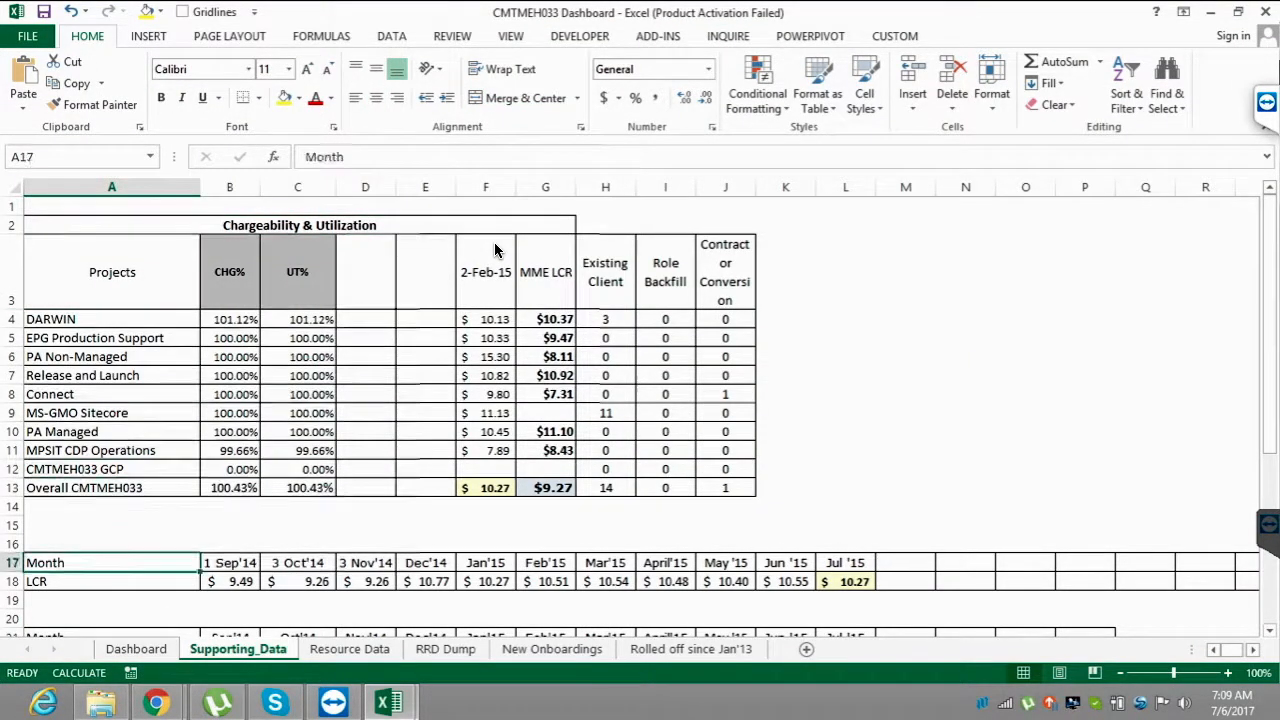
pyautogui.press('Up')
pyautogui.press('Up')
pyautogui.press('Up')
pyautogui.press('Up')
pyautogui.press('Up')
pyautogui.press('Up')
pyautogui.press('Up')
pyautogui.press('Up')
pyautogui.press('Up')
pyautogui.press('Up')
pyautogui.press('Up')
pyautogui.press('Up')
pyautogui.press('Up')
pyautogui.press('Up')
pyautogui.press('Up')
pyautogui.press('Up')
pyautogui.press('Up')
pyautogui.press('Up')
pyautogui.press('Up')
pyautogui.press('Up')
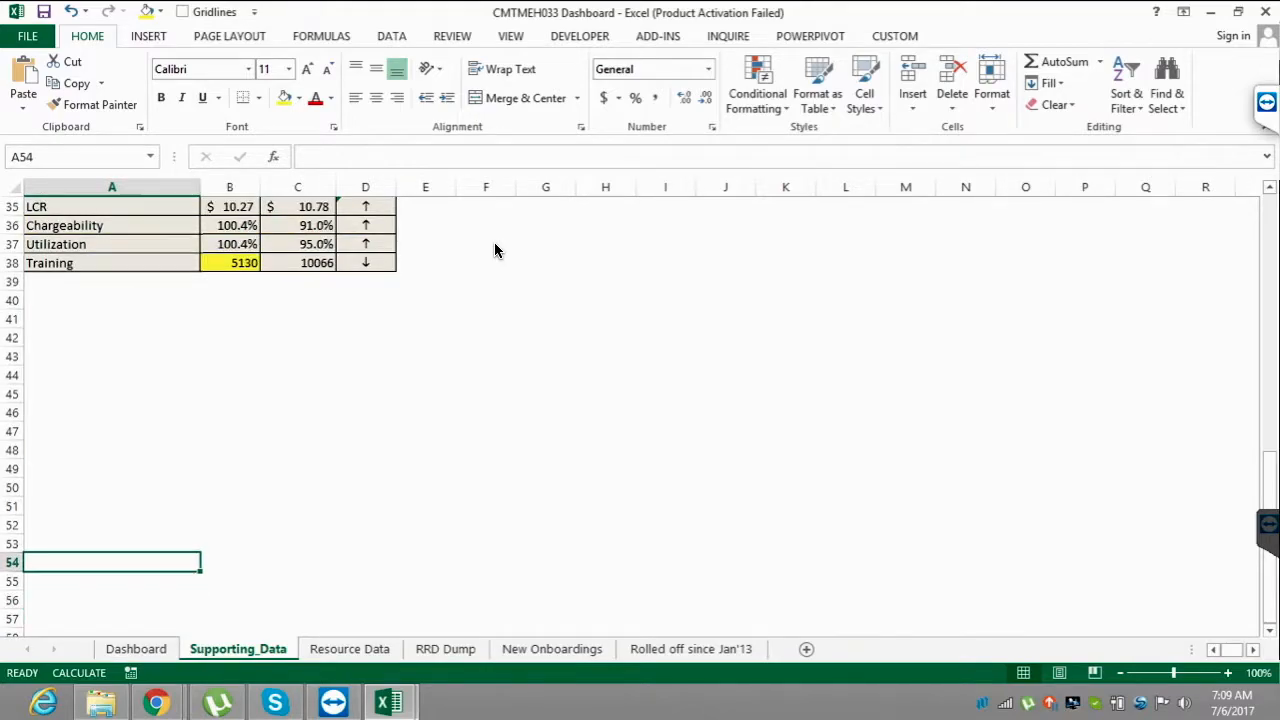
pyautogui.press('Up')
pyautogui.press('Up')
pyautogui.press('Up')
pyautogui.press('Down')
pyautogui.press('Down')
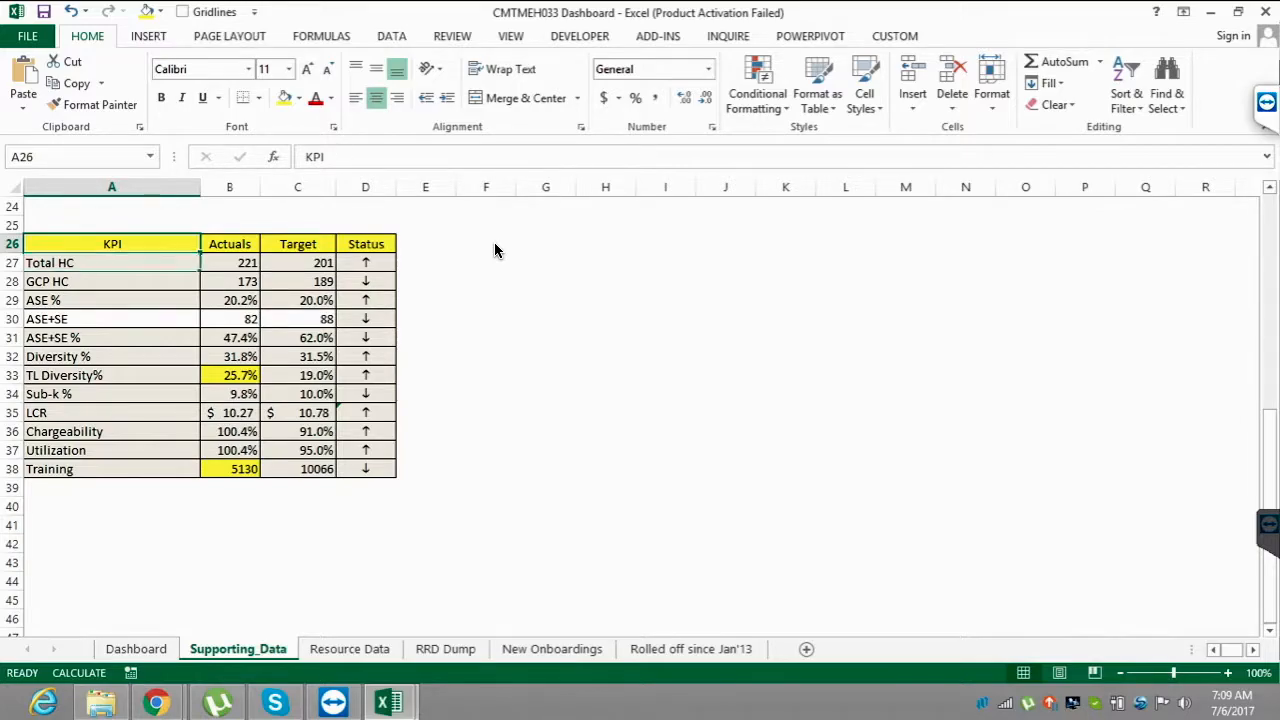
# - Examine the KPI table's Actuals, Target and Status columns and its full extent
pyautogui.press('Down')
pyautogui.press('Down')
pyautogui.press('Right')
pyautogui.press('Up')
pyautogui.press('Up')
pyautogui.press('Right')
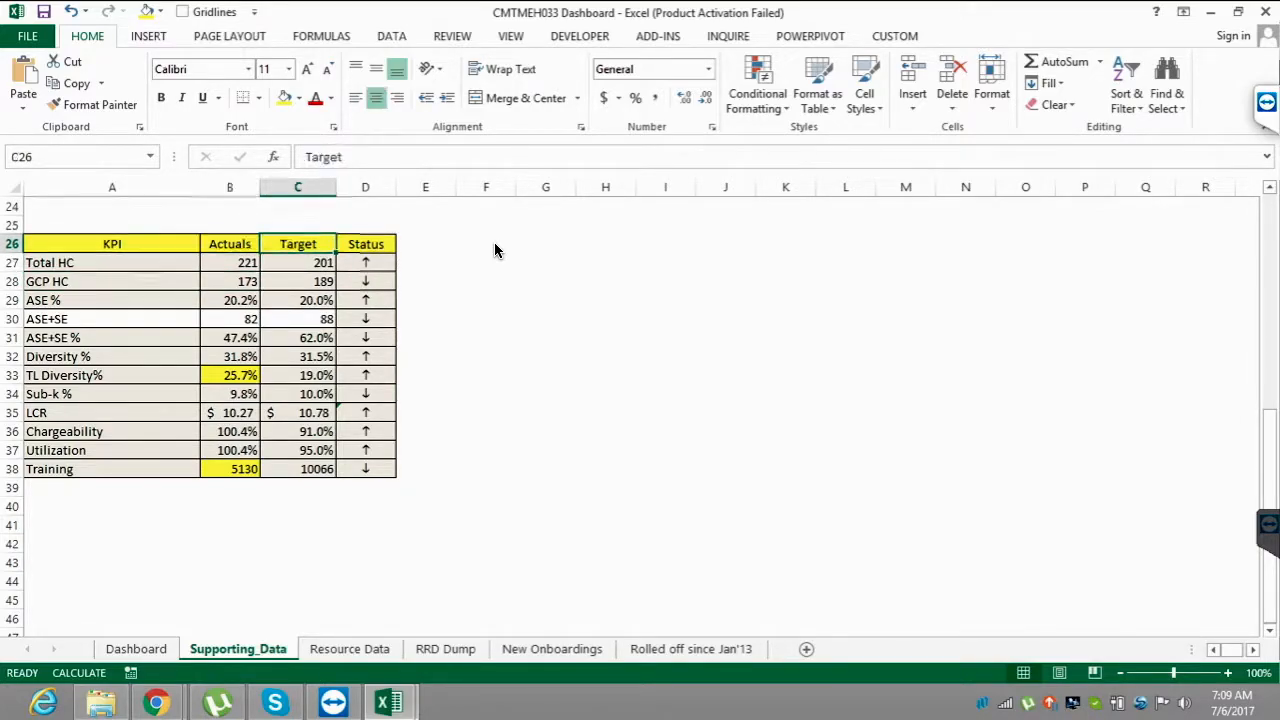
pyautogui.press('Down')
pyautogui.press('Right')
pyautogui.press('Up')
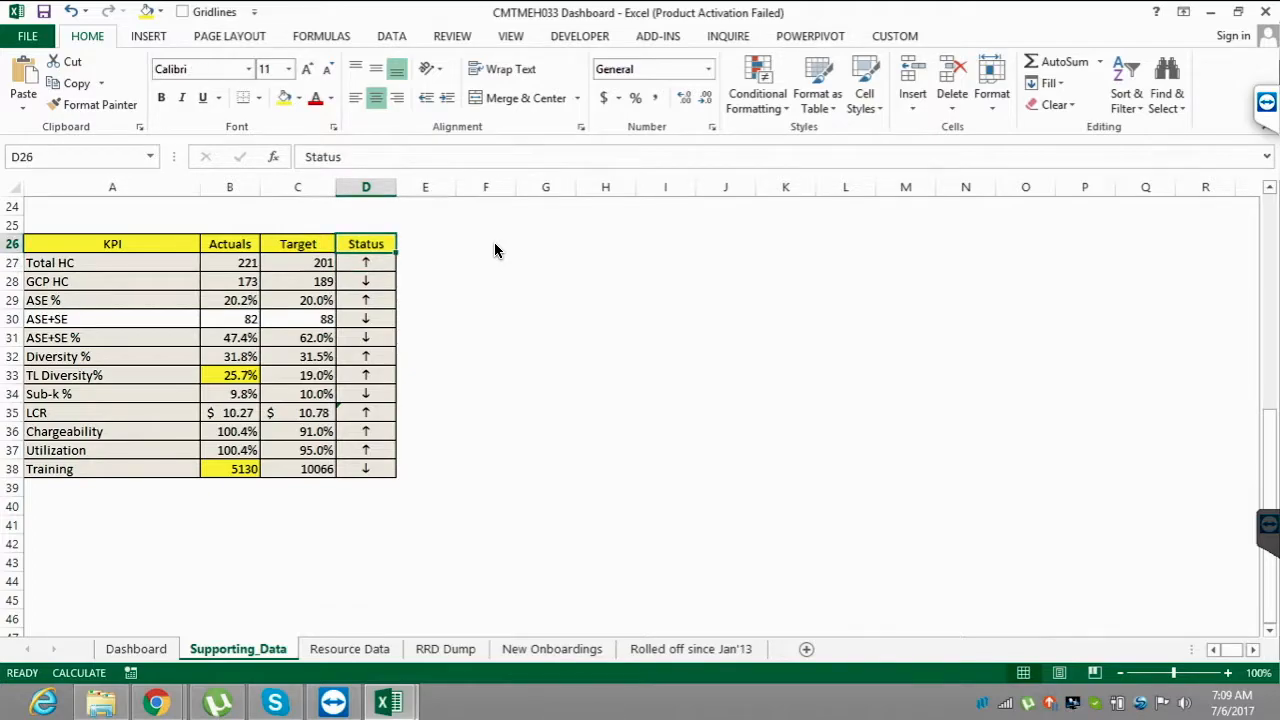
pyautogui.press('Left')
pyautogui.press('Left')
pyautogui.press('Left')
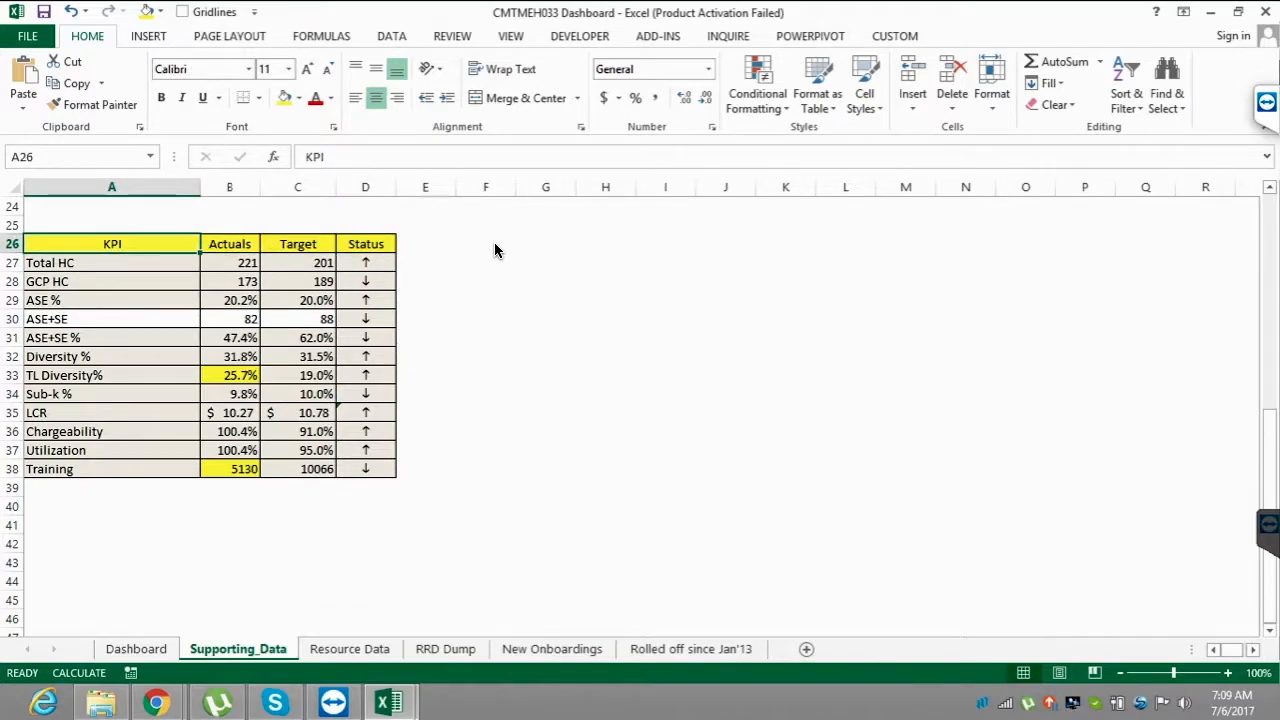
pyautogui.hotkey('ctrl', 'shift', 'Right')
pyautogui.hotkey('ctrl', 'shift', 'Down')
pyautogui.press('Up')
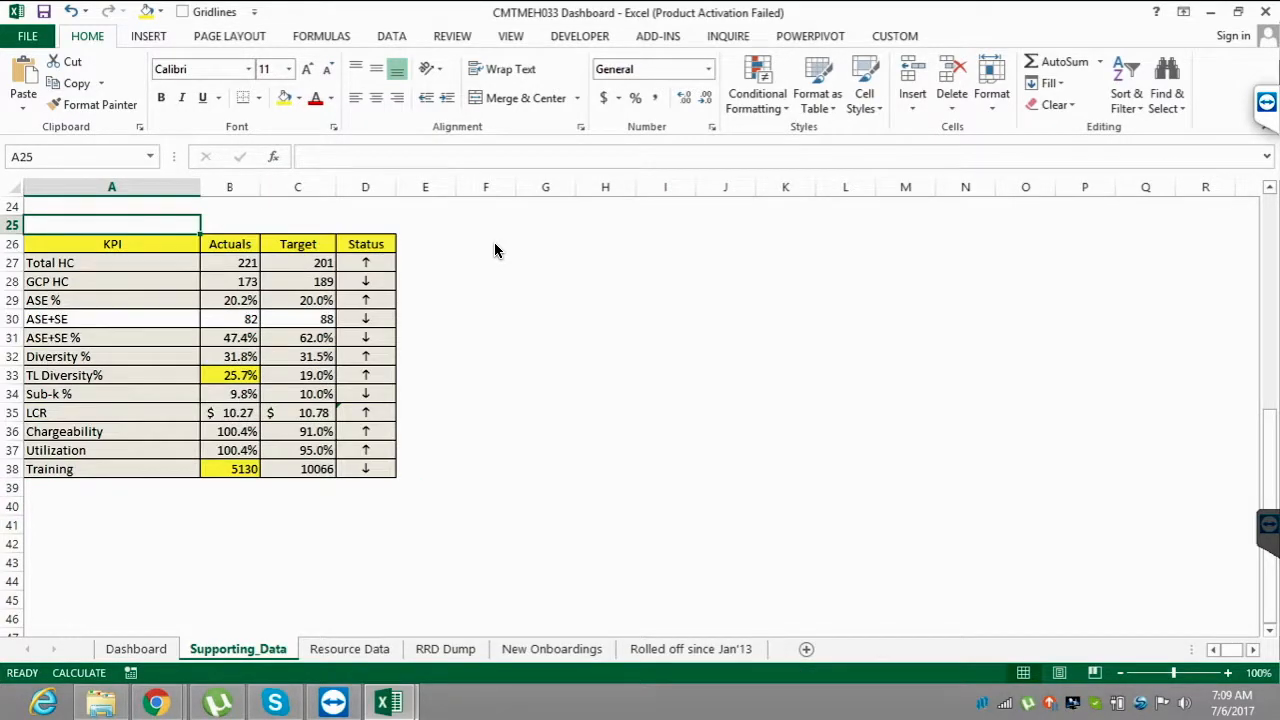
# - Return to the Dashboard sheet and close the CMTMEH033 Dashboard workbook without saving
pyautogui.hotkey('ctrl', 'pageup')
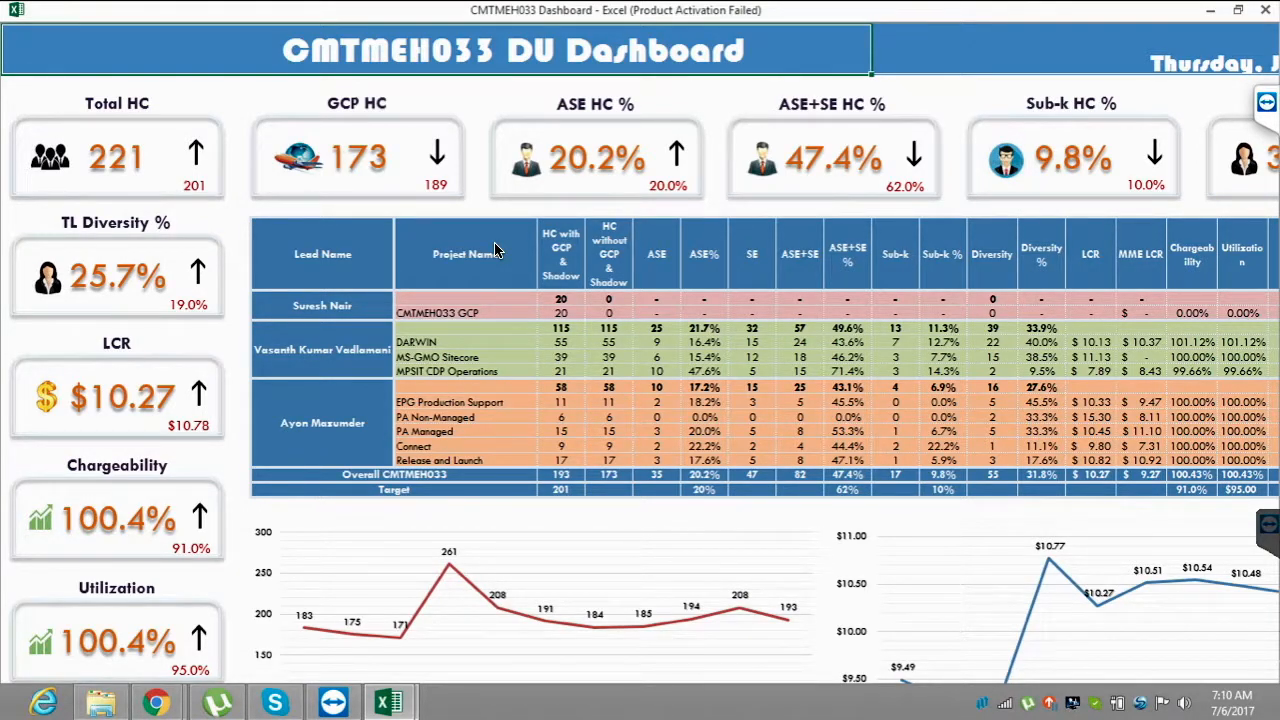
pyautogui.click(1265, 10)
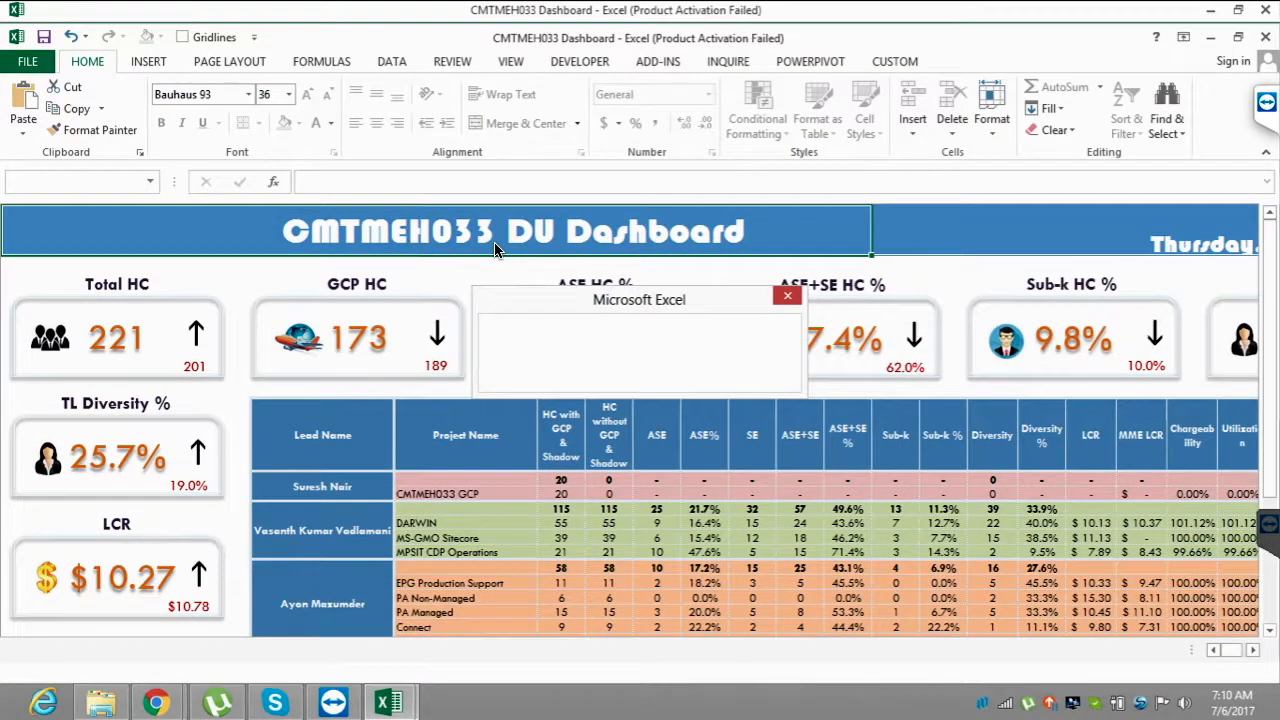
pyautogui.press('Tab')
pyautogui.press('Return')
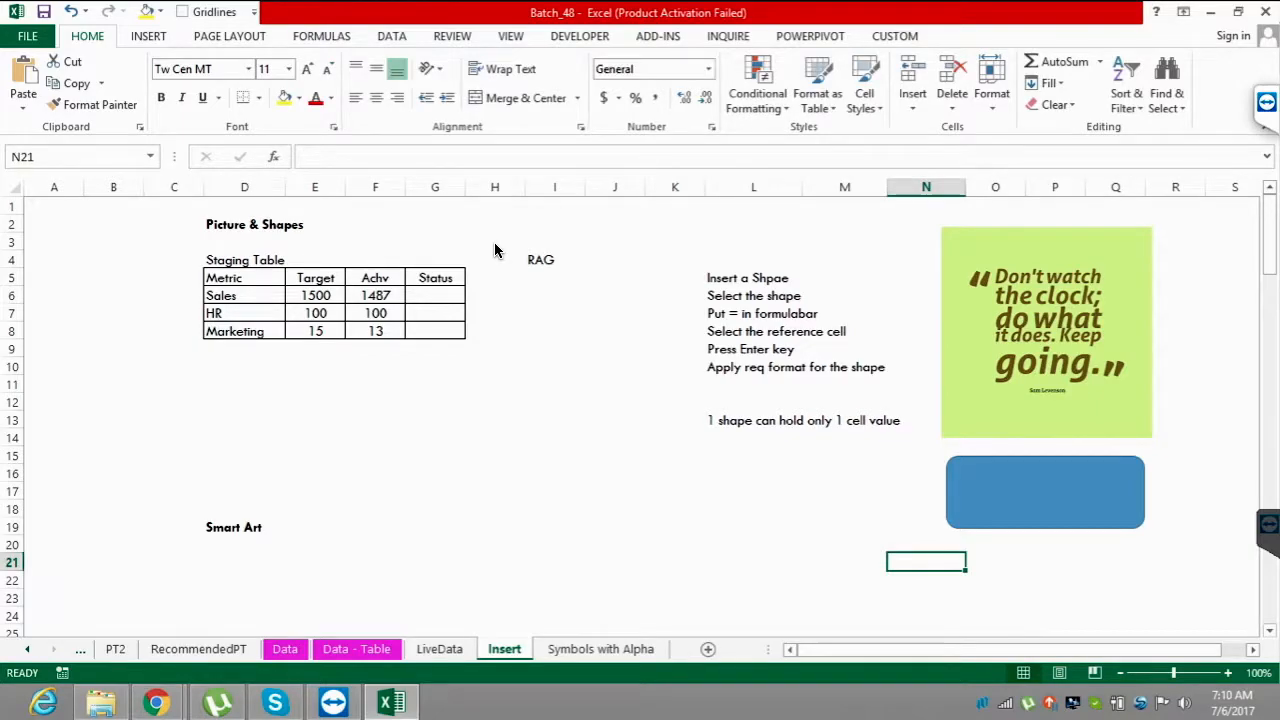
# - Examine the staging table on the Insert sheet, going through its Metric and Target columns
pyautogui.moveTo(244, 278); pyautogui.dragTo(435, 331)
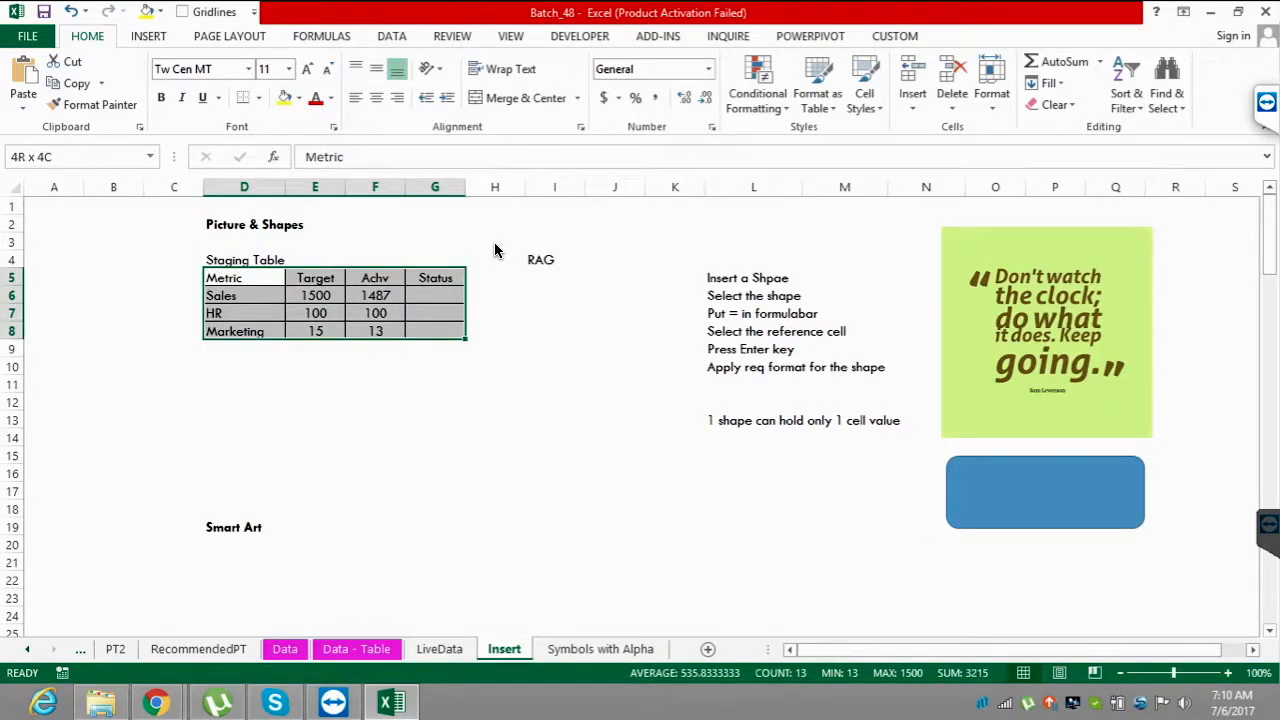
pyautogui.press('Up')
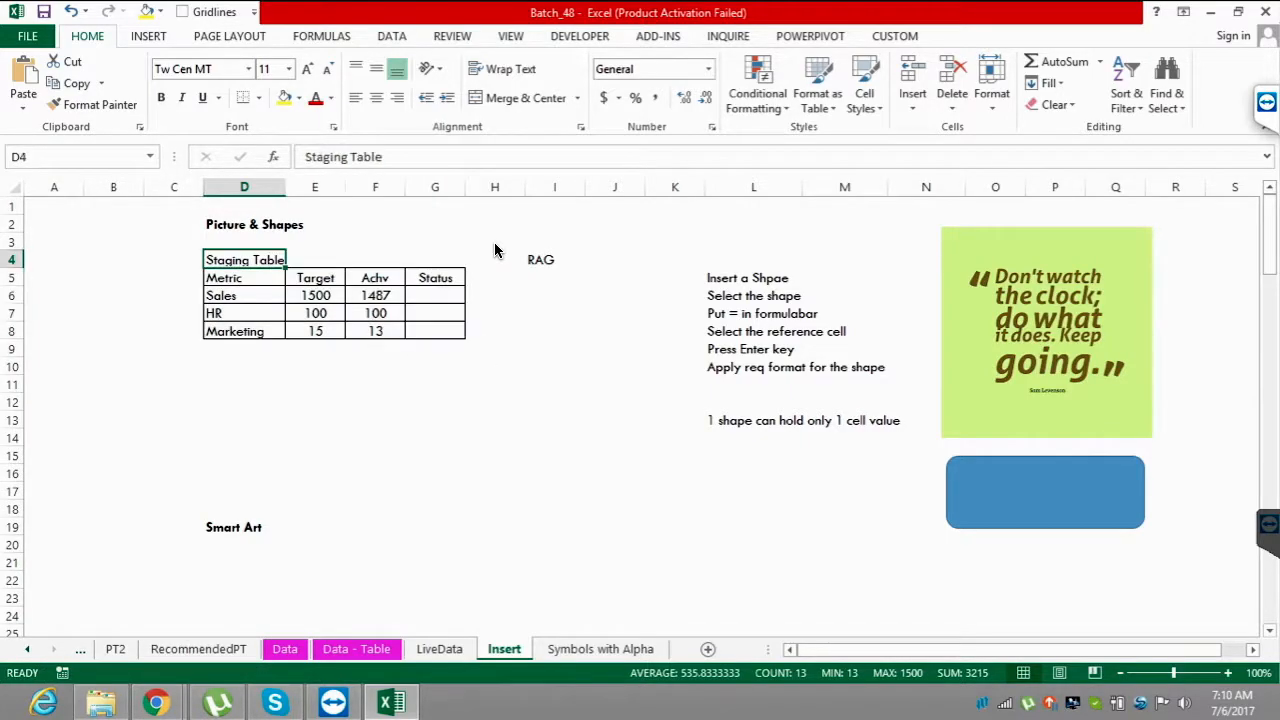
pyautogui.press('Down')
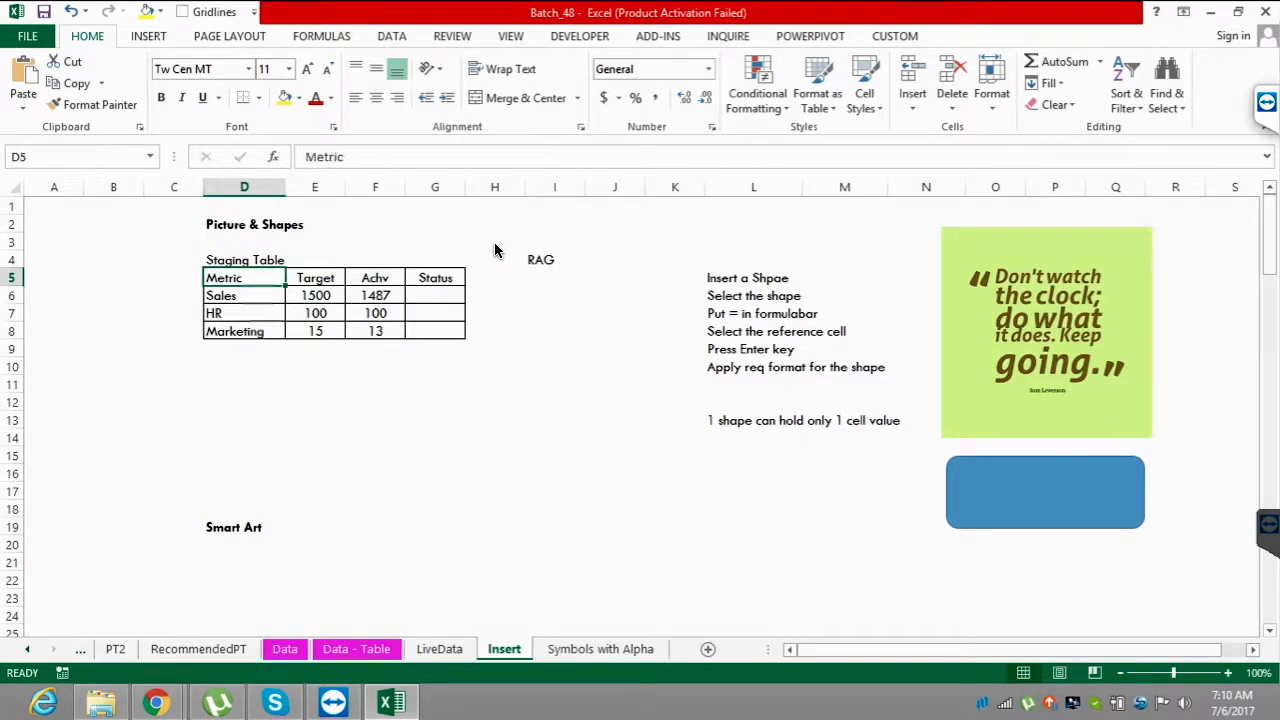
pyautogui.press('Down')
pyautogui.press('Down')
pyautogui.press('Down')
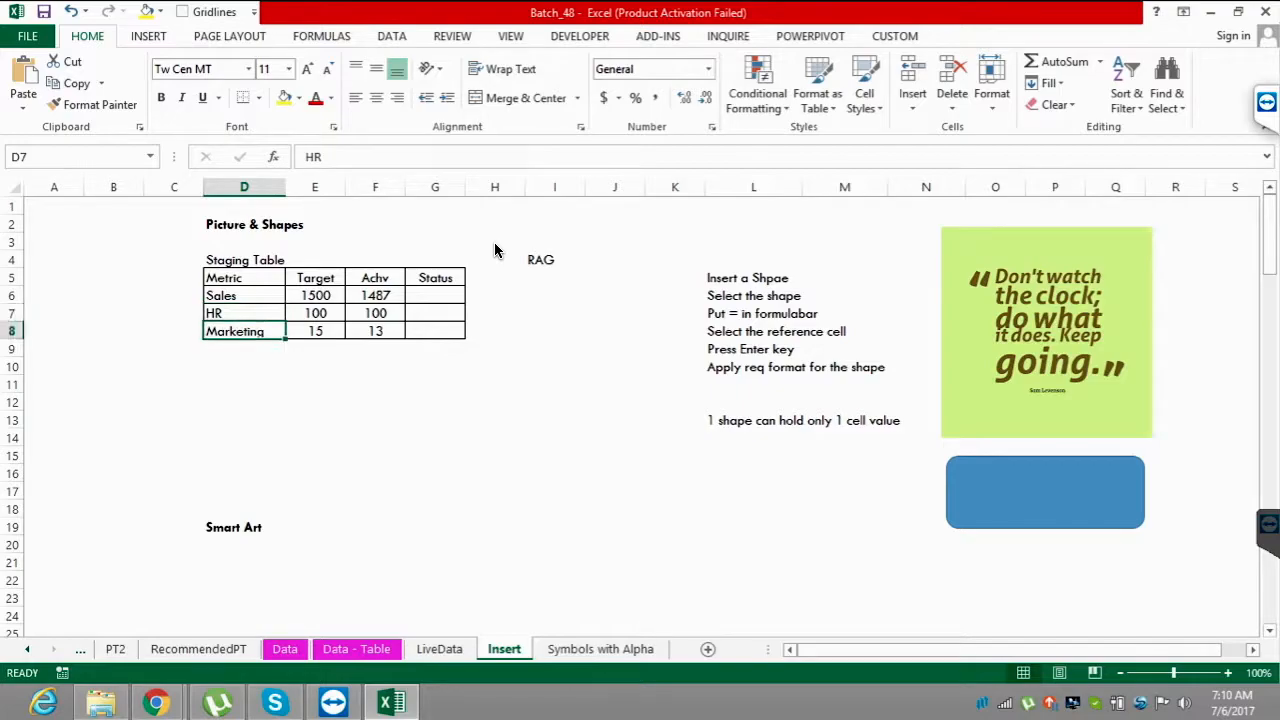
pyautogui.press('Up')
pyautogui.press('Up')
pyautogui.press('Up')
pyautogui.press('Right')
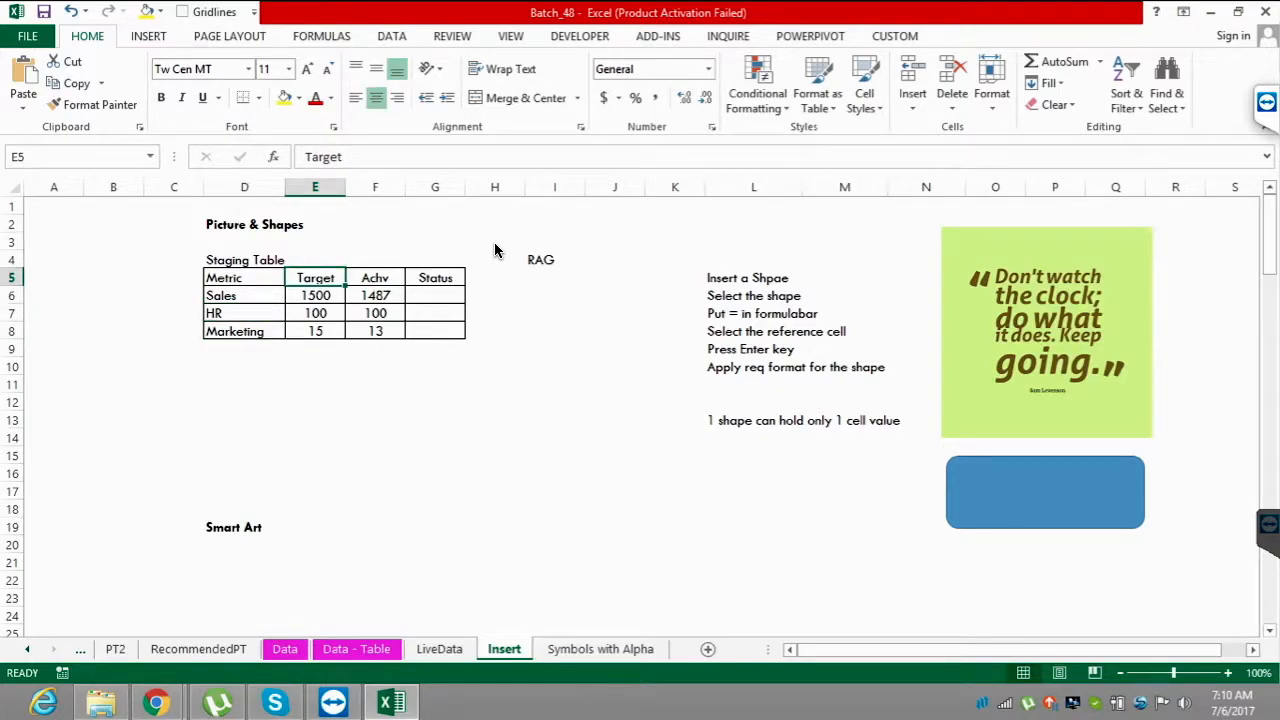
pyautogui.press('Down')
pyautogui.press('Down')
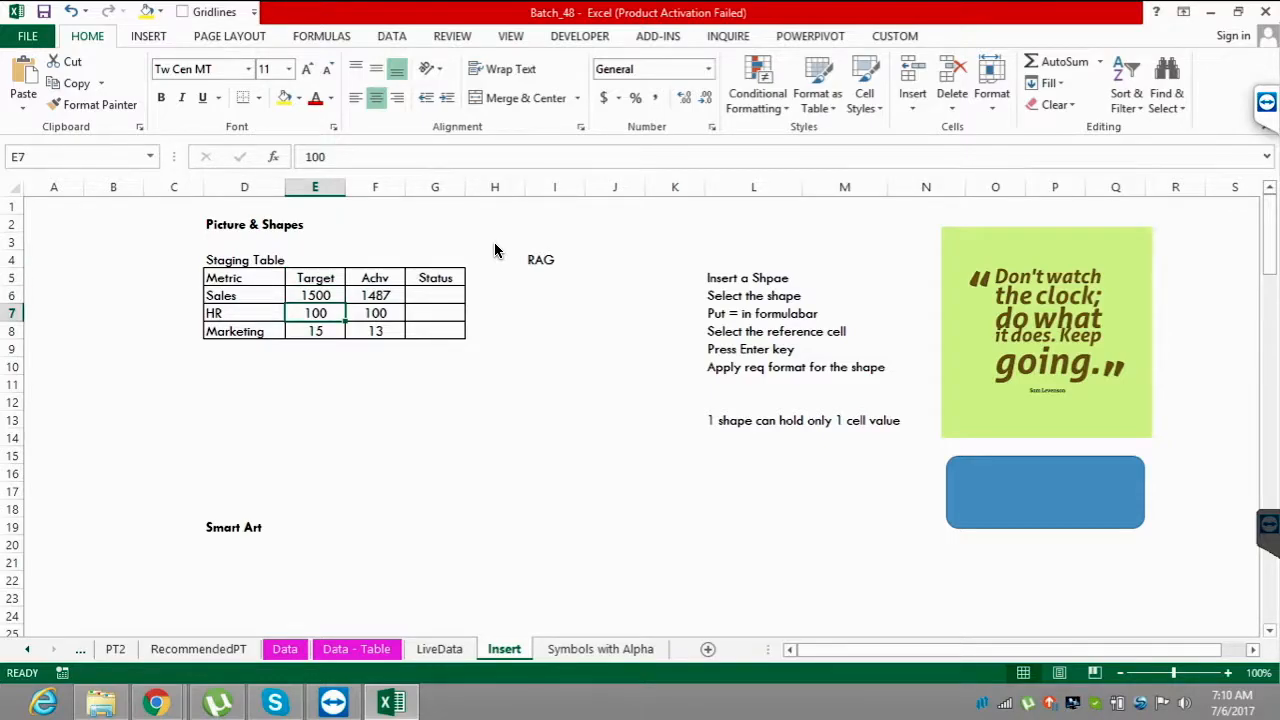
pyautogui.press('Down')
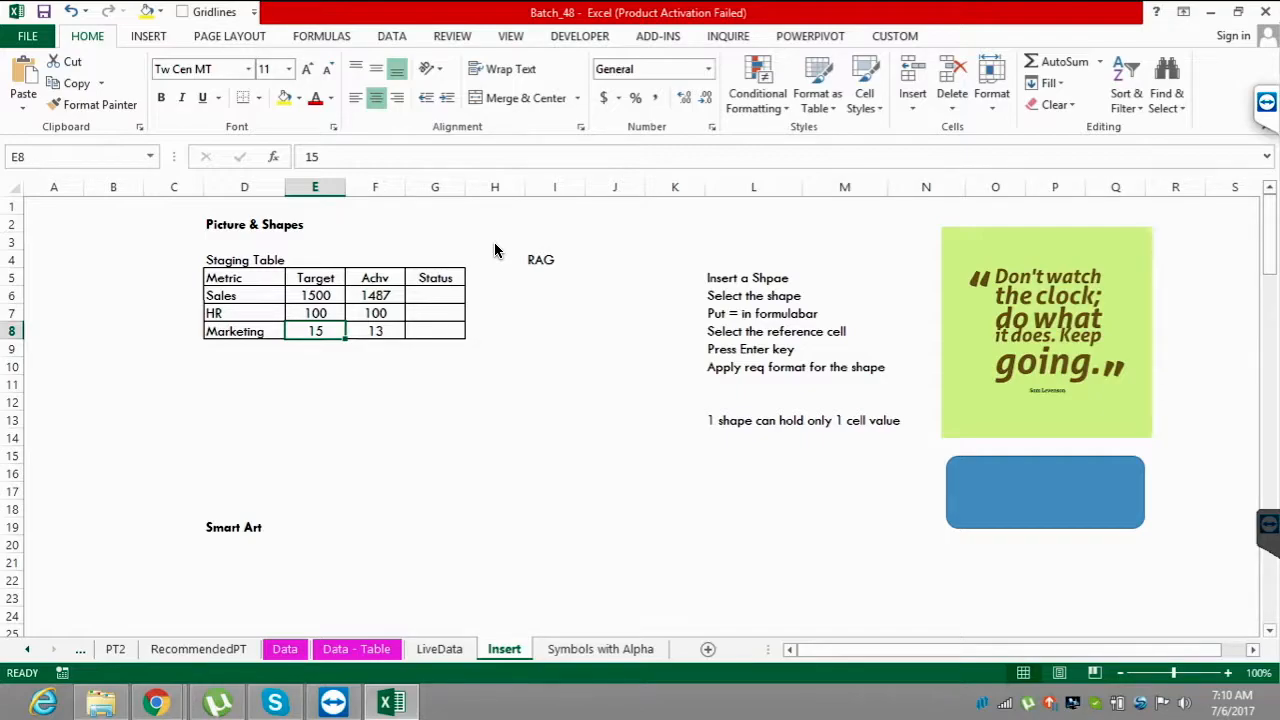
# - Mark out the empty area below the staging table, starting from cell D12
pyautogui.press('Down')
pyautogui.press('Down')
pyautogui.press('Down')
pyautogui.press('Down')
pyautogui.press('Left')
pyautogui.hotkey('shift', 'Down')
pyautogui.hotkey('shift', 'Down')
pyautogui.hotkey('shift', 'Right')
pyautogui.hotkey('shift', 'Right')
pyautogui.hotkey('shift', 'Right')
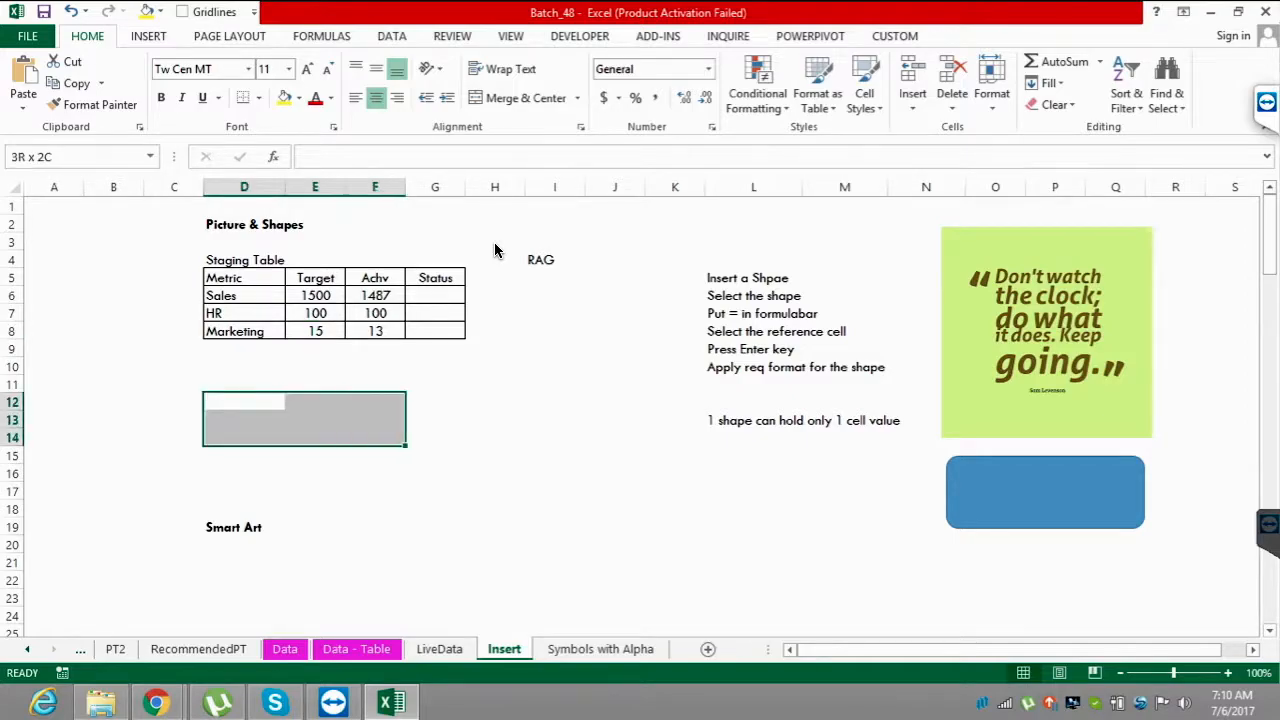
pyautogui.hotkey('shift', 'Down')
pyautogui.hotkey('shift', 'Down')
pyautogui.press('Up')
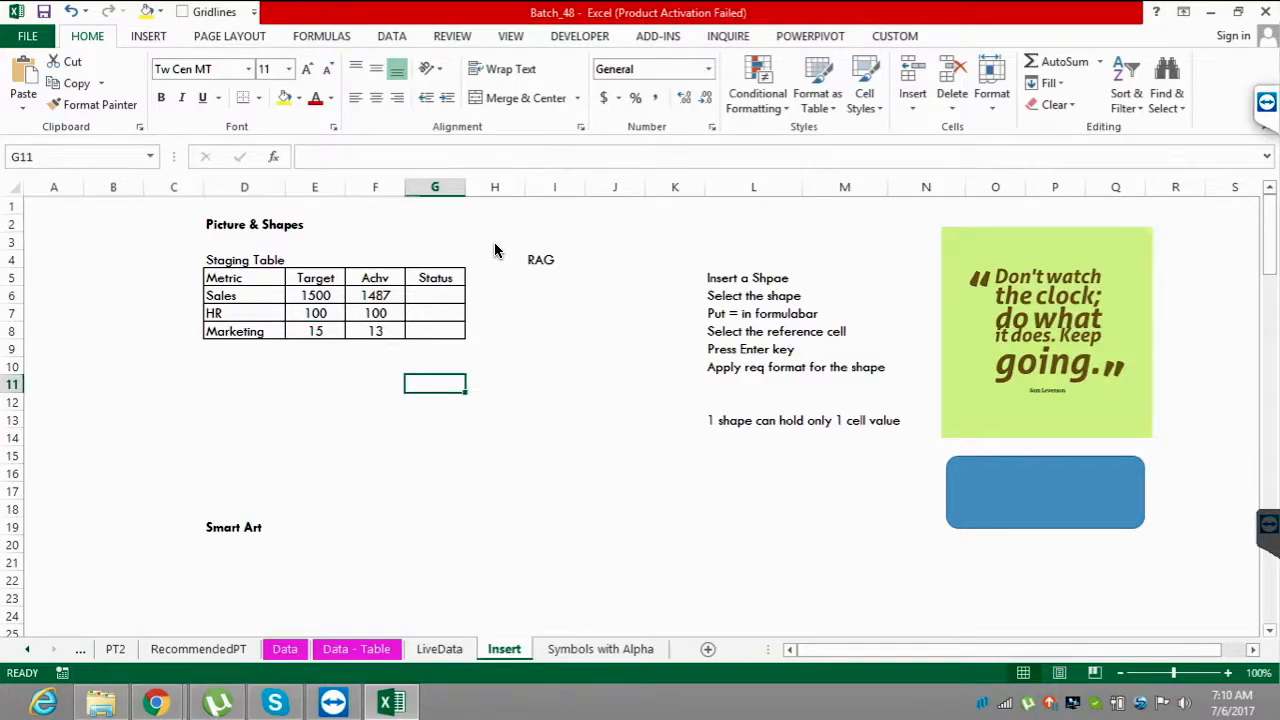
# - Highlight the shape-linking instructions in cells L5:L13 for review
pyautogui.press('Left')
pyautogui.press('Left')
pyautogui.press('Right')
pyautogui.press('Right')
pyautogui.press('Right')
pyautogui.press('Right')
pyautogui.press('Right')
pyautogui.press('Right')
pyautogui.press('Right')
pyautogui.press('Up')
pyautogui.press('Up')
pyautogui.press('Up')
pyautogui.press('Up')
pyautogui.press('Up')
pyautogui.press('Up')
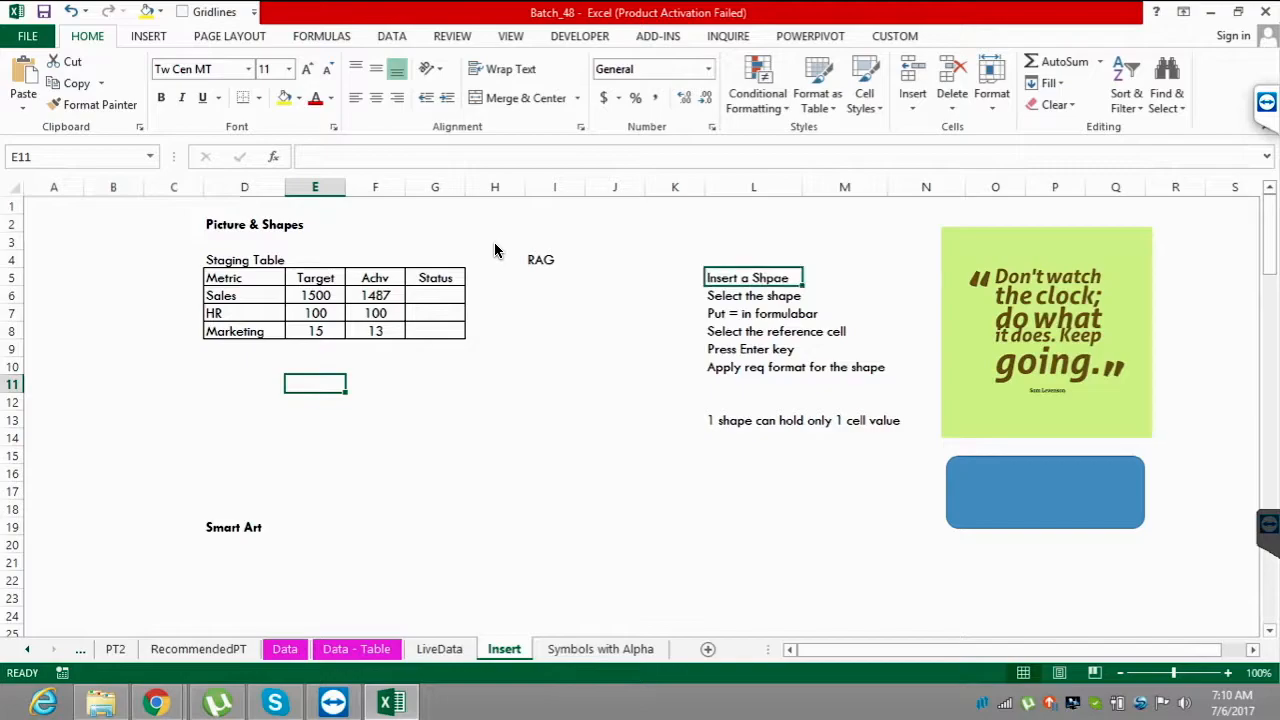
pyautogui.hotkey('shift', 'Down')
pyautogui.hotkey('shift', 'Down')
pyautogui.hotkey('shift', 'Down')
pyautogui.hotkey('shift', 'Down')
pyautogui.hotkey('shift', 'Down')
pyautogui.hotkey('shift', 'Down')
pyautogui.hotkey('shift', 'Down')
pyautogui.hotkey('shift', 'Down')
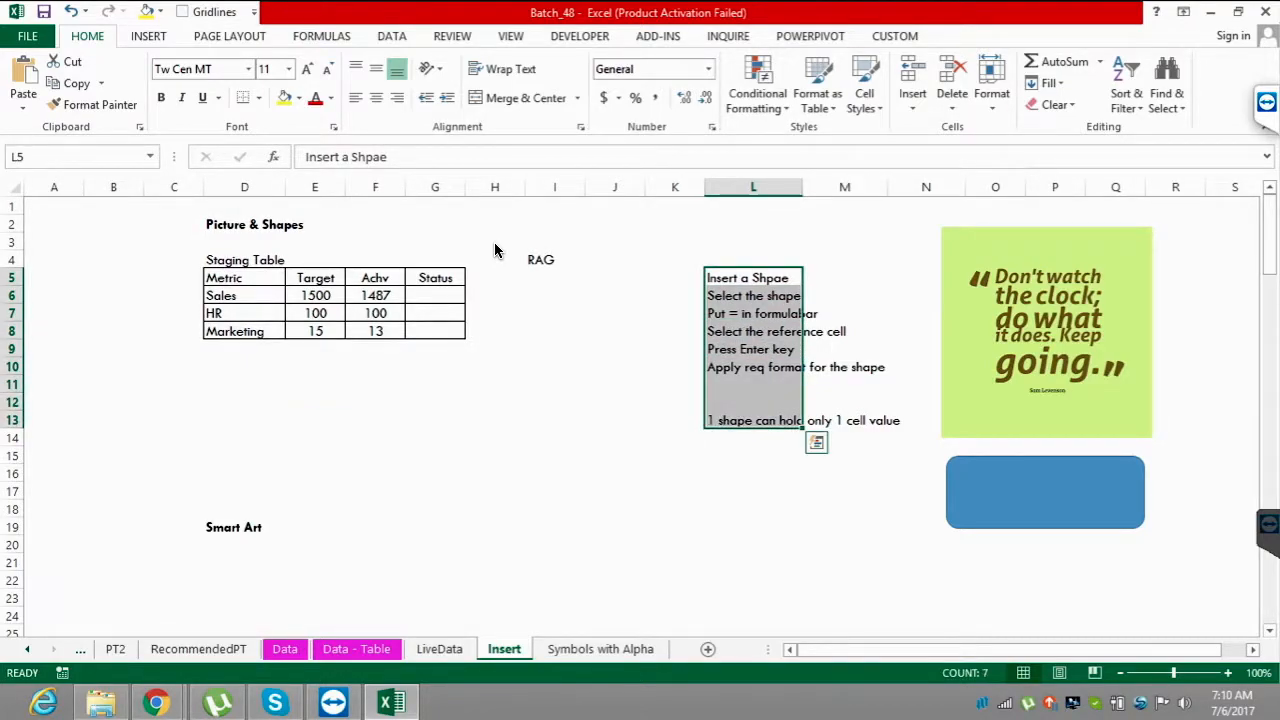
# - Select the empty cell D11 below the staging table
pyautogui.press('Down')
pyautogui.press('Down')
pyautogui.press('Down')
pyautogui.press('Down')
pyautogui.press('Down')
pyautogui.press('Down')
pyautogui.press('Left')
pyautogui.press('Left')
pyautogui.press('Left')
pyautogui.press('Left')
pyautogui.press('Left')
pyautogui.press('Left')
pyautogui.press('Left')
pyautogui.press('Left')
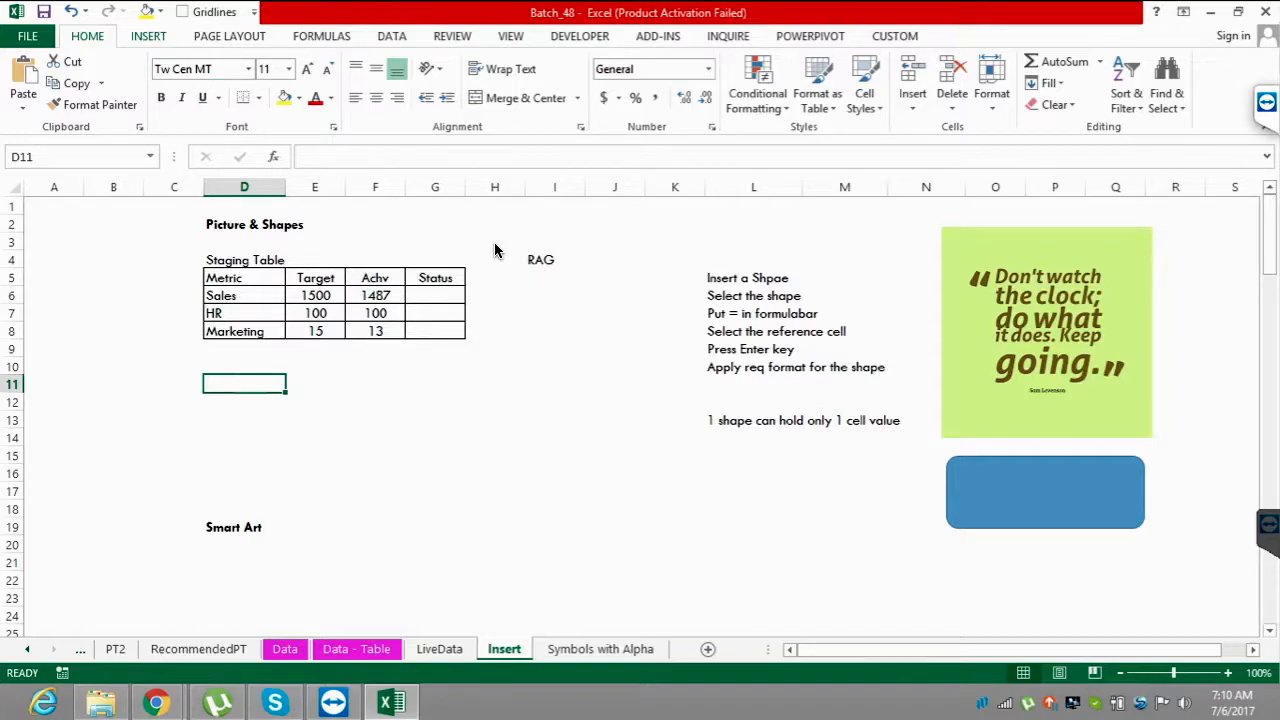
# - Draw a rectangle with rounded top corners, about 2.58" wide and 0.85" high, below the staging table
pyautogui.hotkey('alt', 'n')
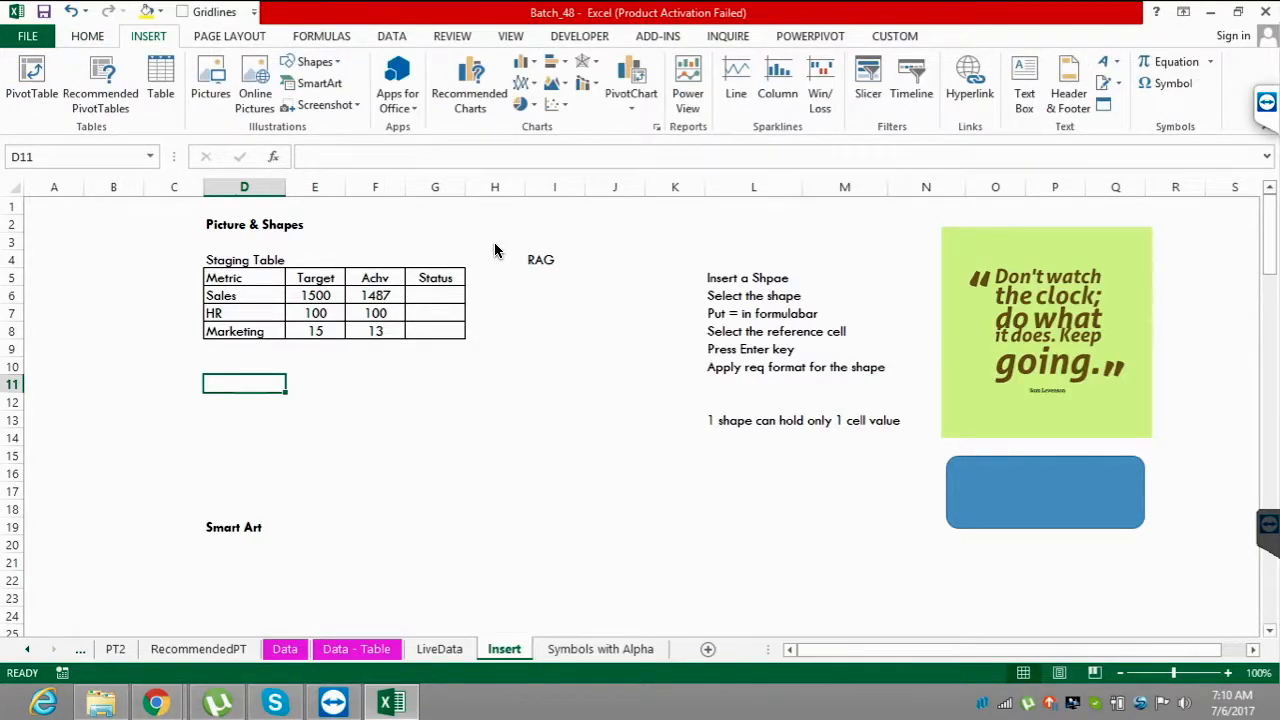
pyautogui.hotkey('alt', 'n')
pyautogui.press('s')
pyautogui.press('h')
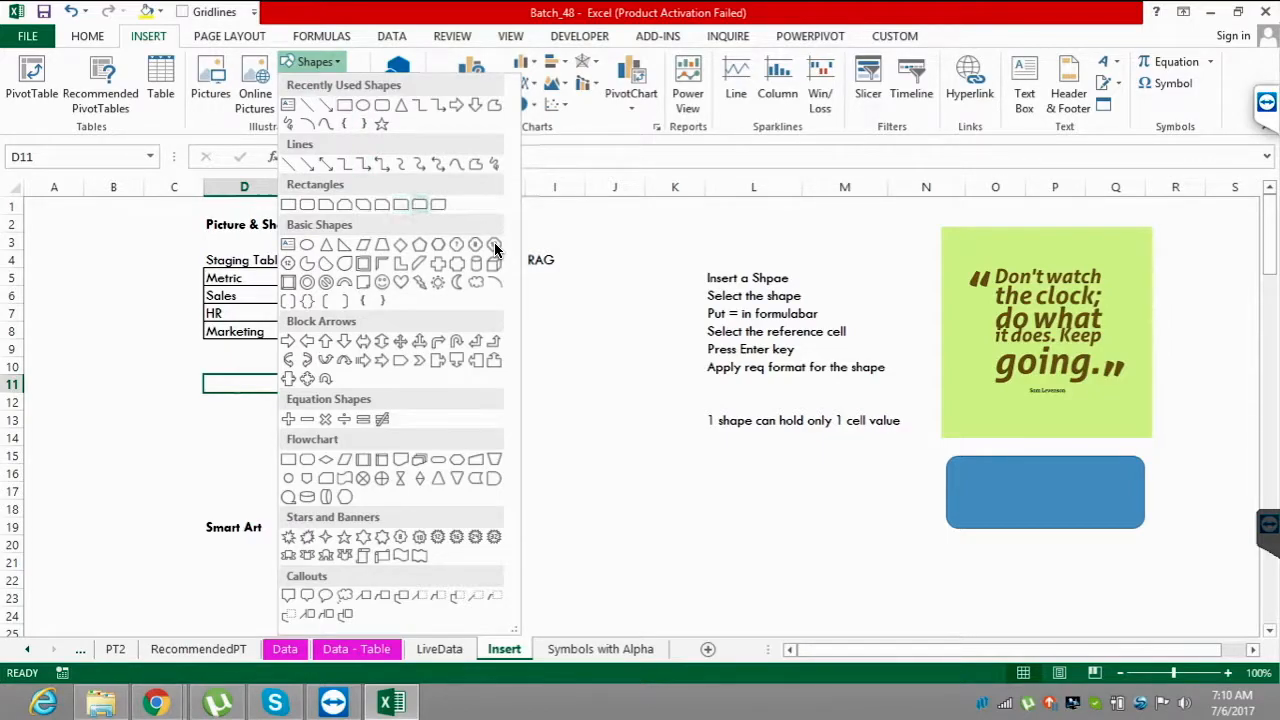
pyautogui.press('Escape')
pyautogui.moveTo(226, 392)
pyautogui.mouseDown()
pyautogui.moveTo(453, 481)
pyautogui.moveTo(459, 469)
pyautogui.mouseUp()
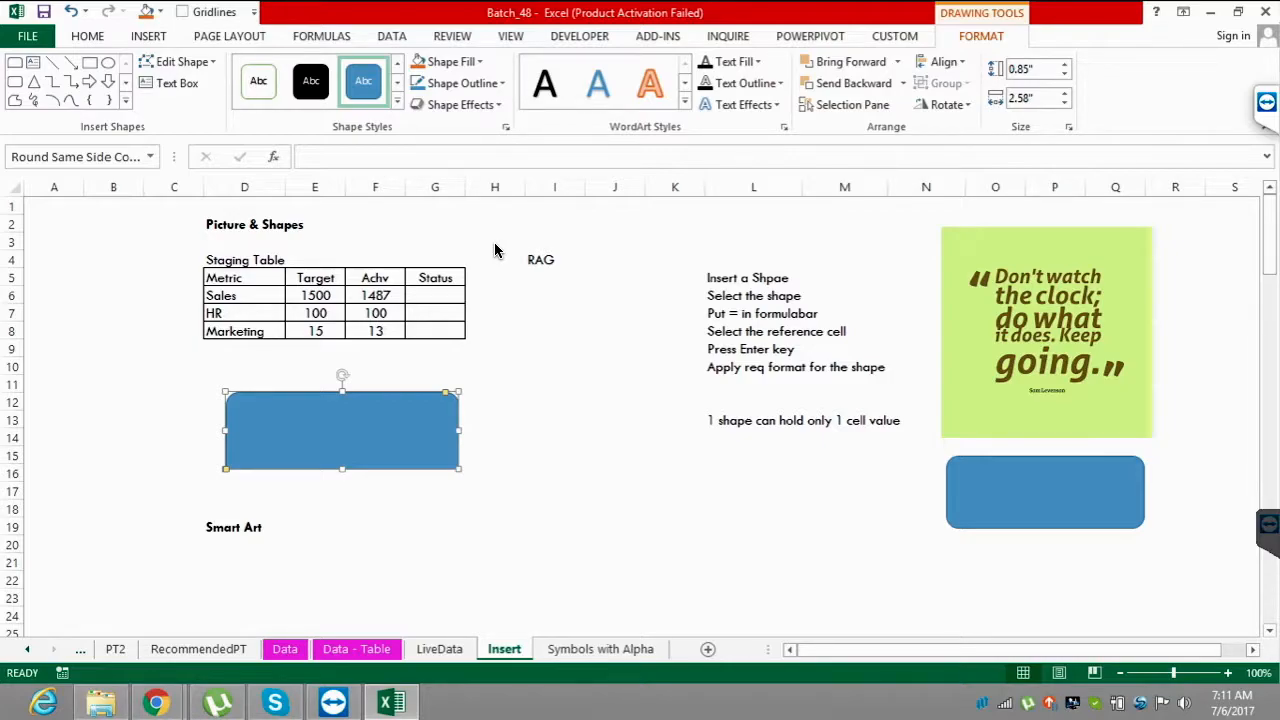
# - Link the new shape's text to the Sales achievement in cell F6
pyautogui.write('=')
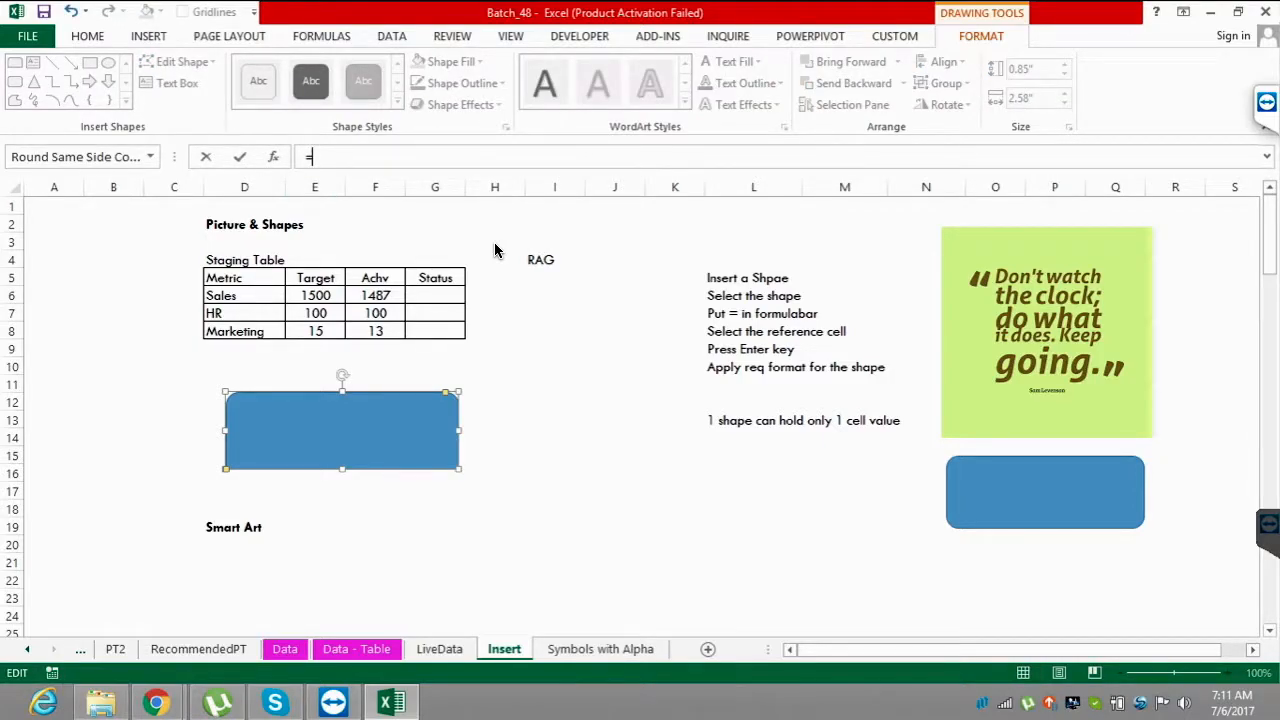
pyautogui.click(375, 296)
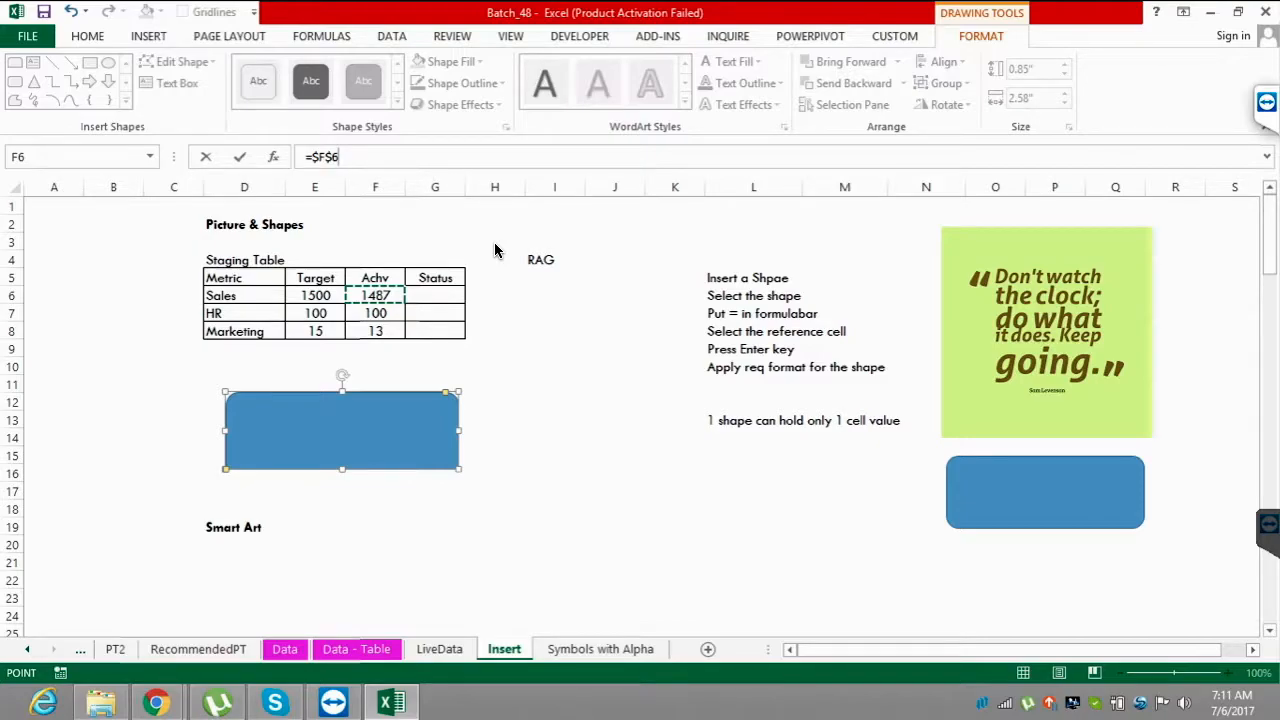
pyautogui.press('Return')
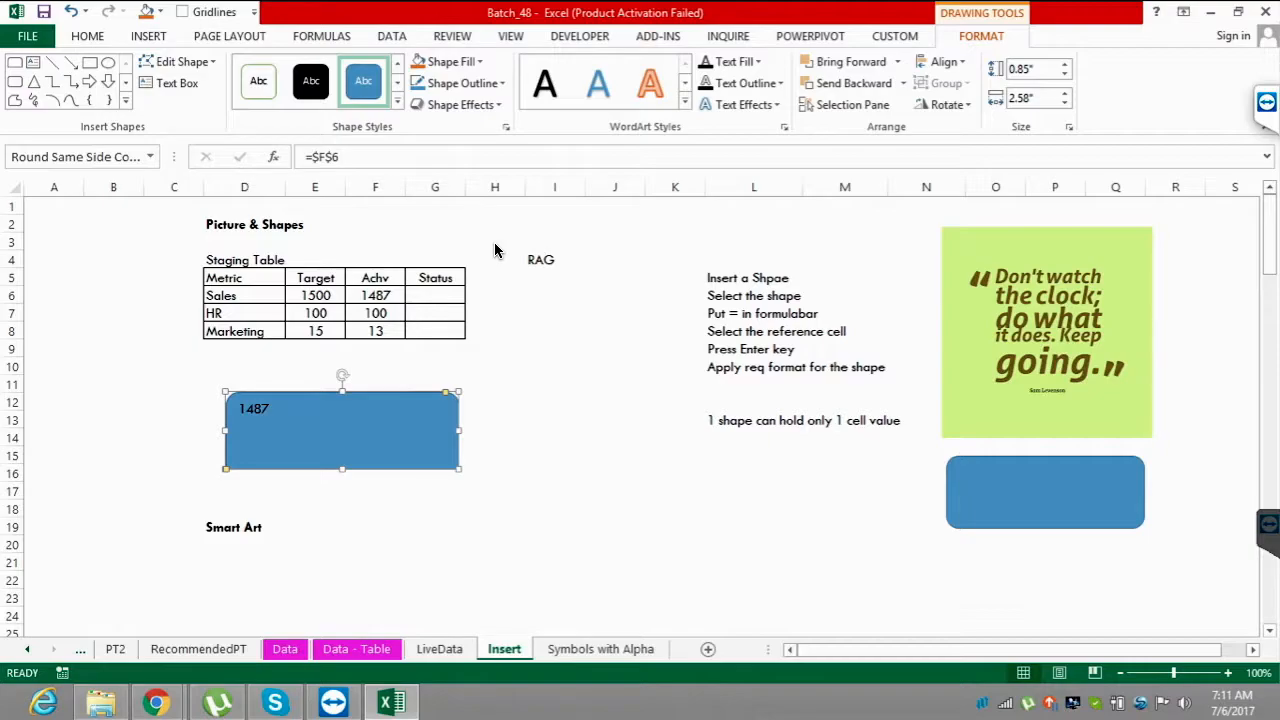
# - Replace the linked shape's blue fill with white and set its text size to 36
pyautogui.hotkey('alt', 'h')
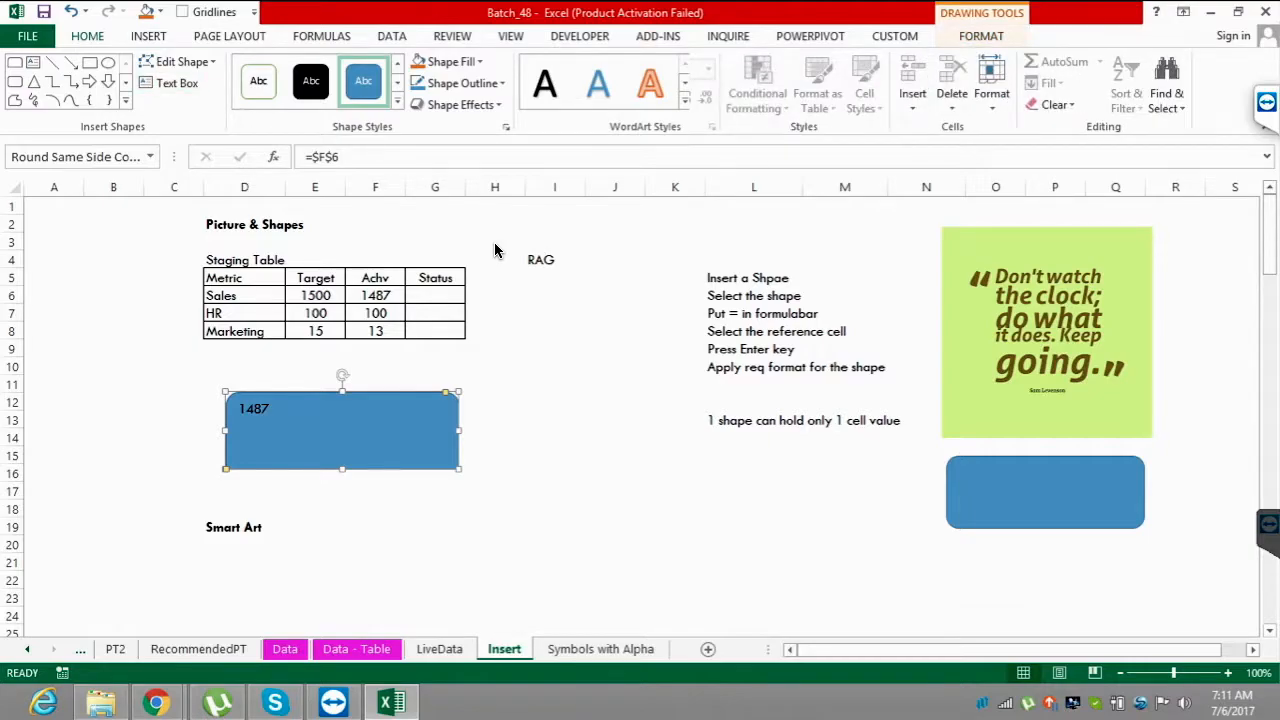
pyautogui.press('h')
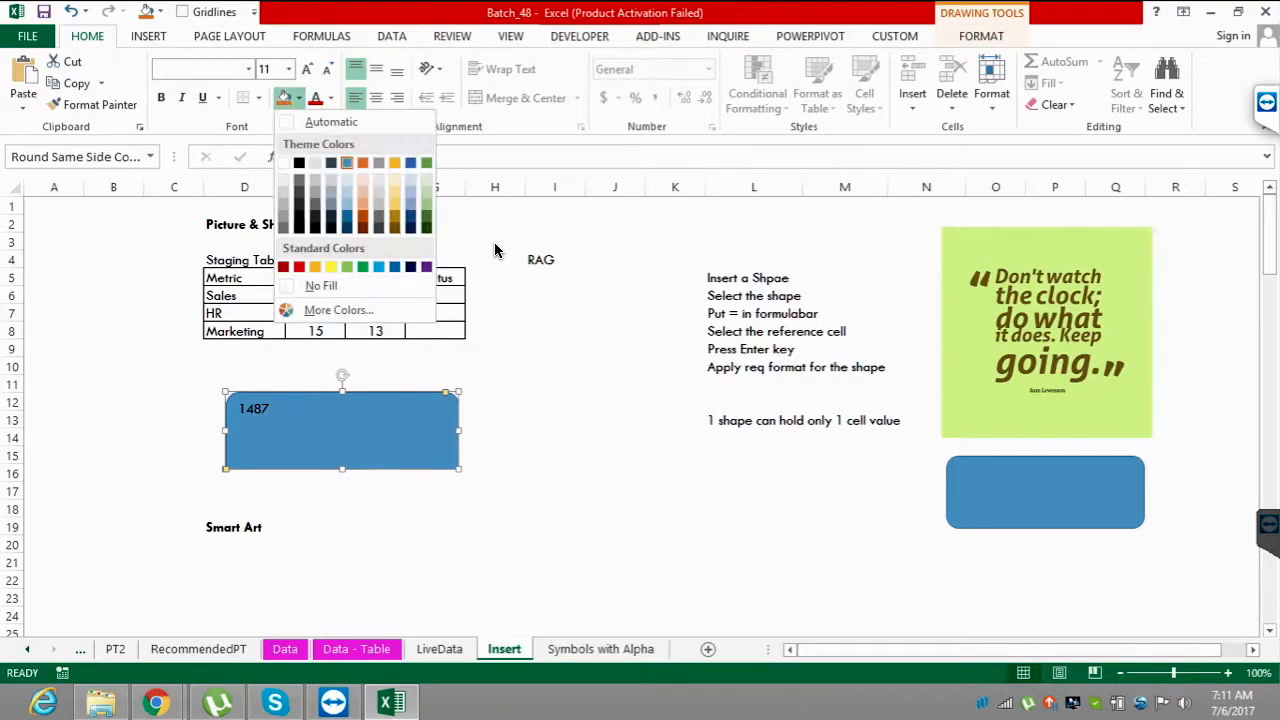
pyautogui.press('Return')
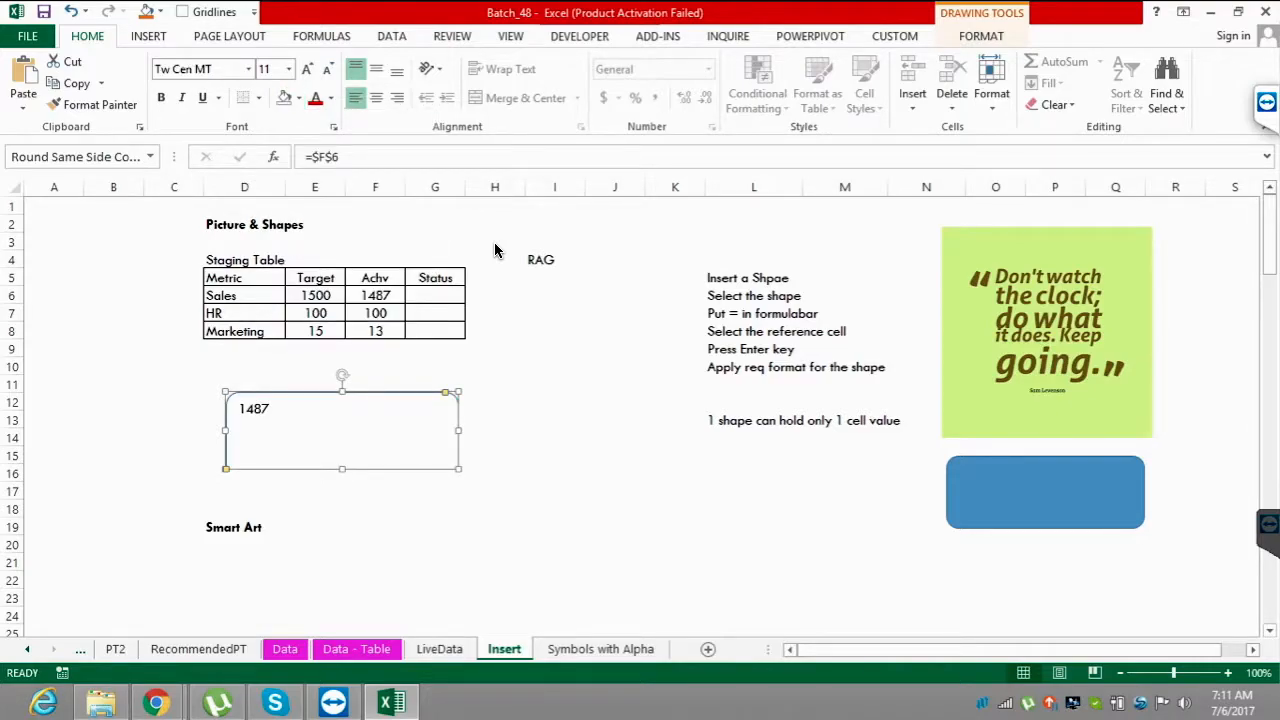
pyautogui.hotkey('alt', 'h')
pyautogui.write('fg36')
pyautogui.press('Return')
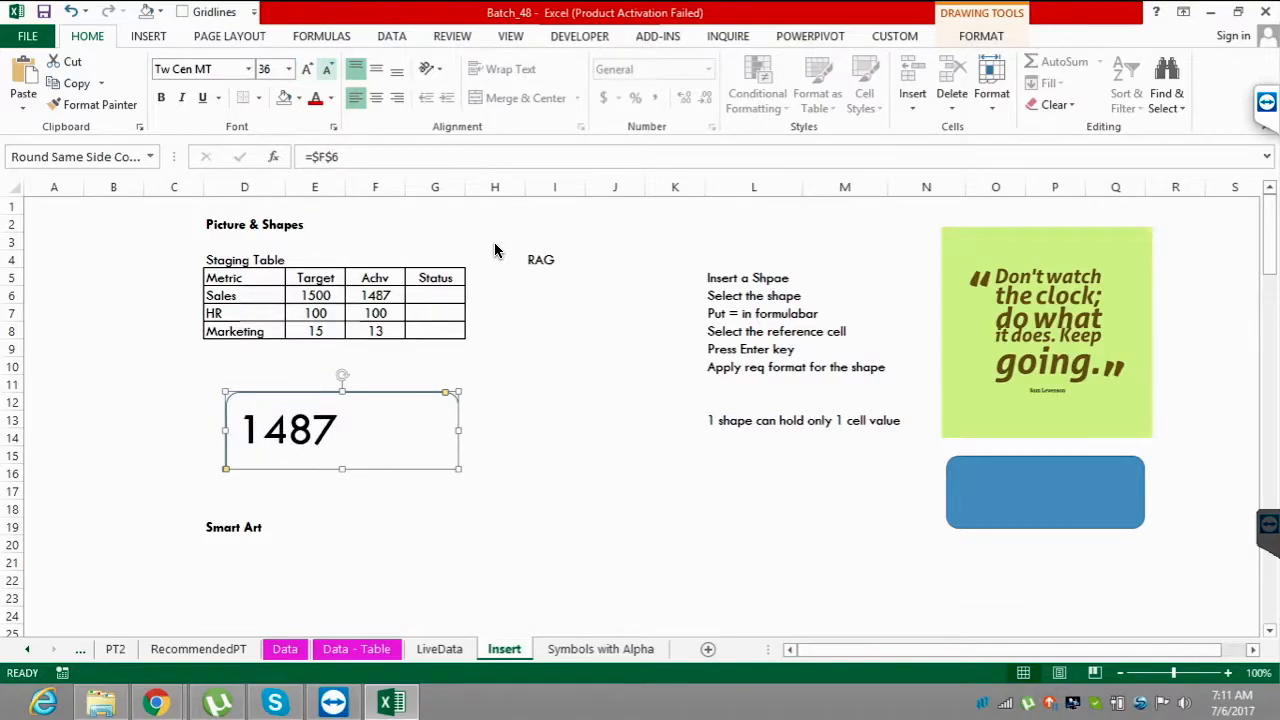
# - Reduce the shape's text size to 32 and colour the number blue
pyautogui.hotkey('alt', 'h')
pyautogui.press('f')
pyautogui.press('k')
pyautogui.hotkey('alt', 'h')
pyautogui.press('f')
pyautogui.press('c')
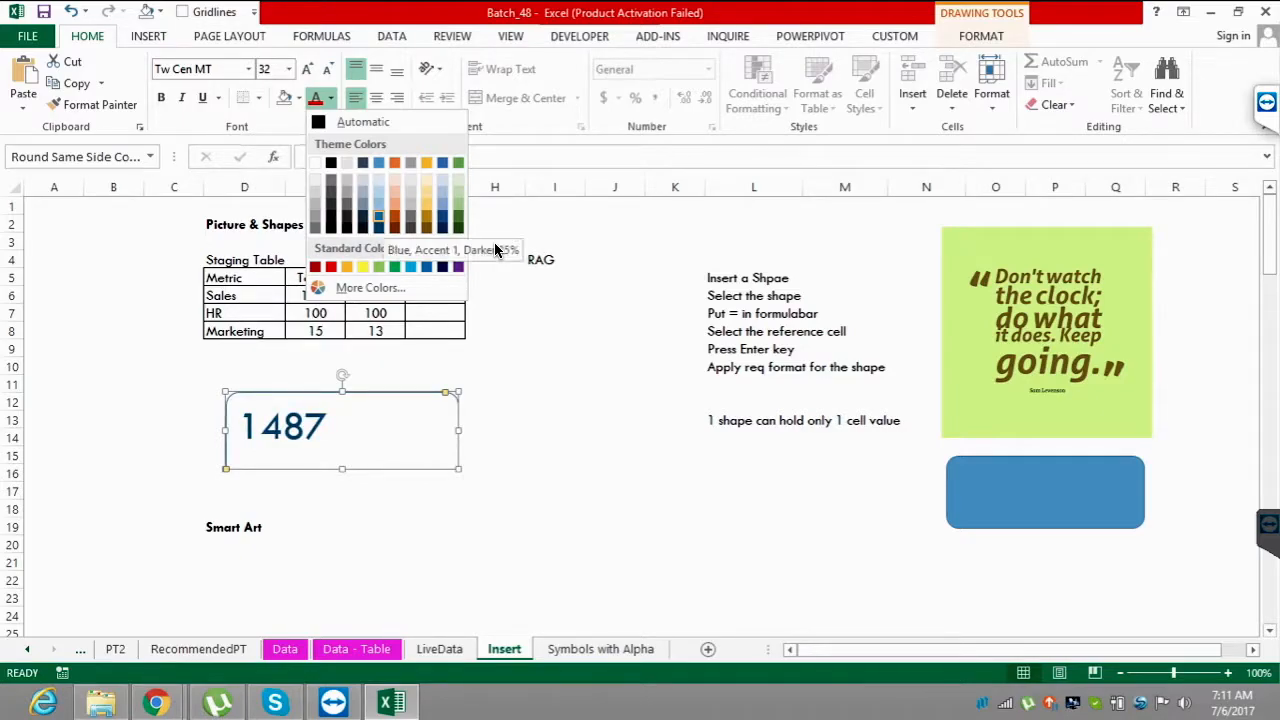
pyautogui.press('Return')
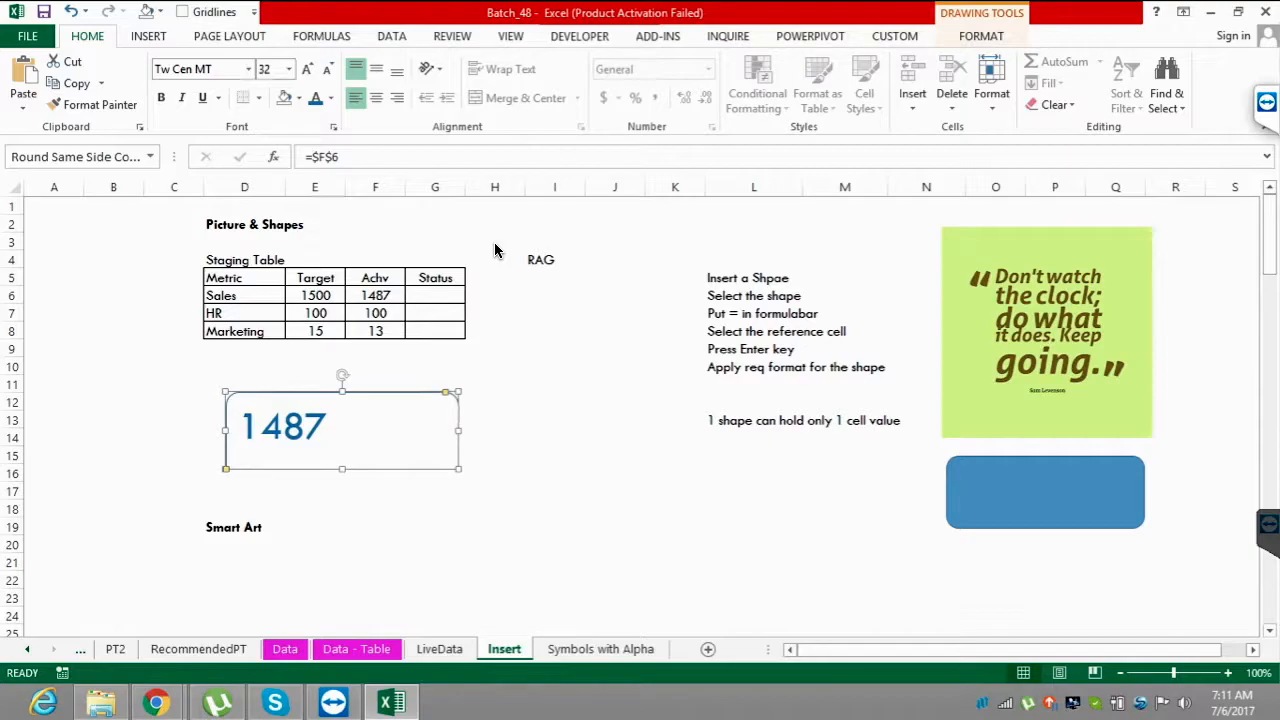
# - Format the shape's outline with a width of 3 pt and a double compound line
pyautogui.hotkey('shift', 'F10')
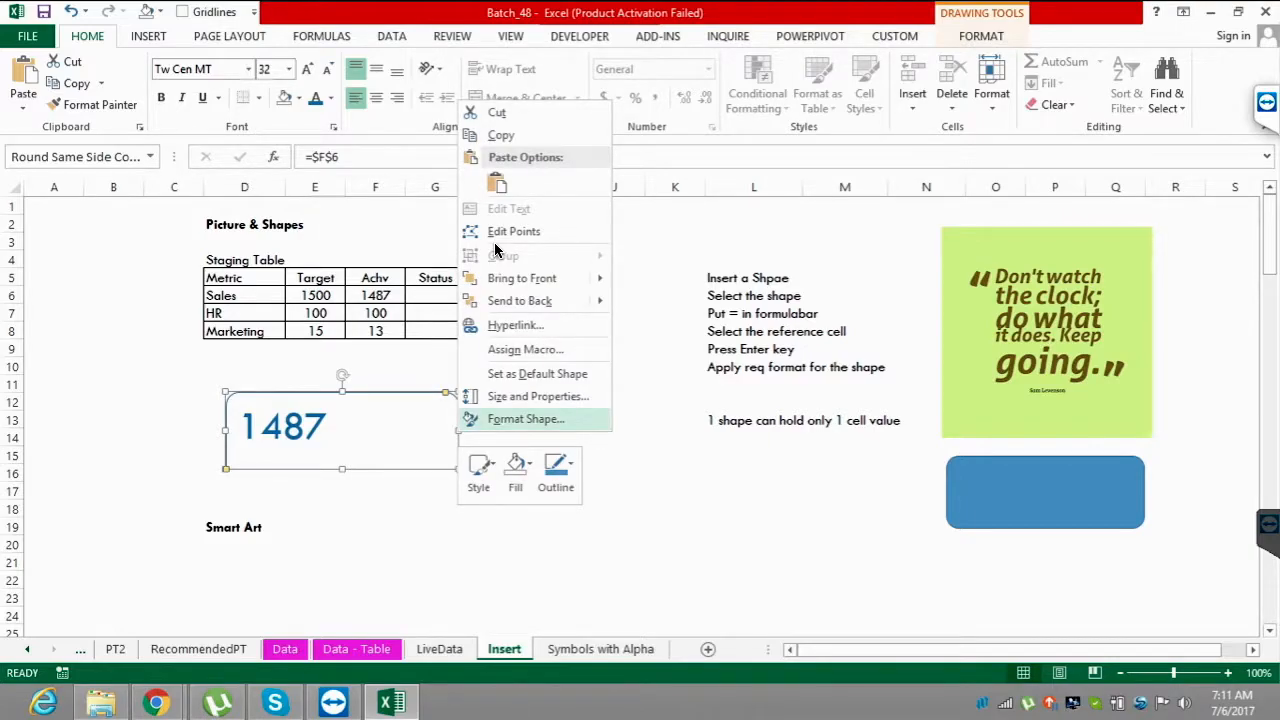
pyautogui.press('Escape')
pyautogui.hotkey('ctrl', '1')
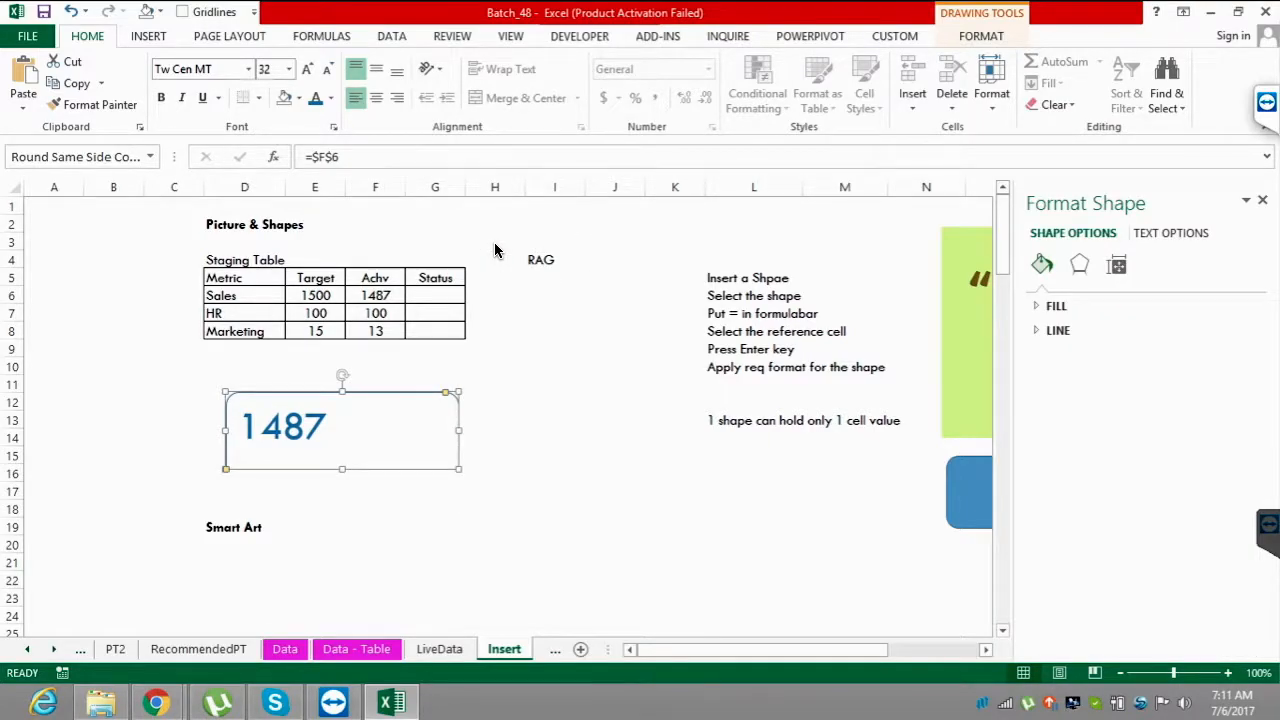
pyautogui.click(1058, 330)
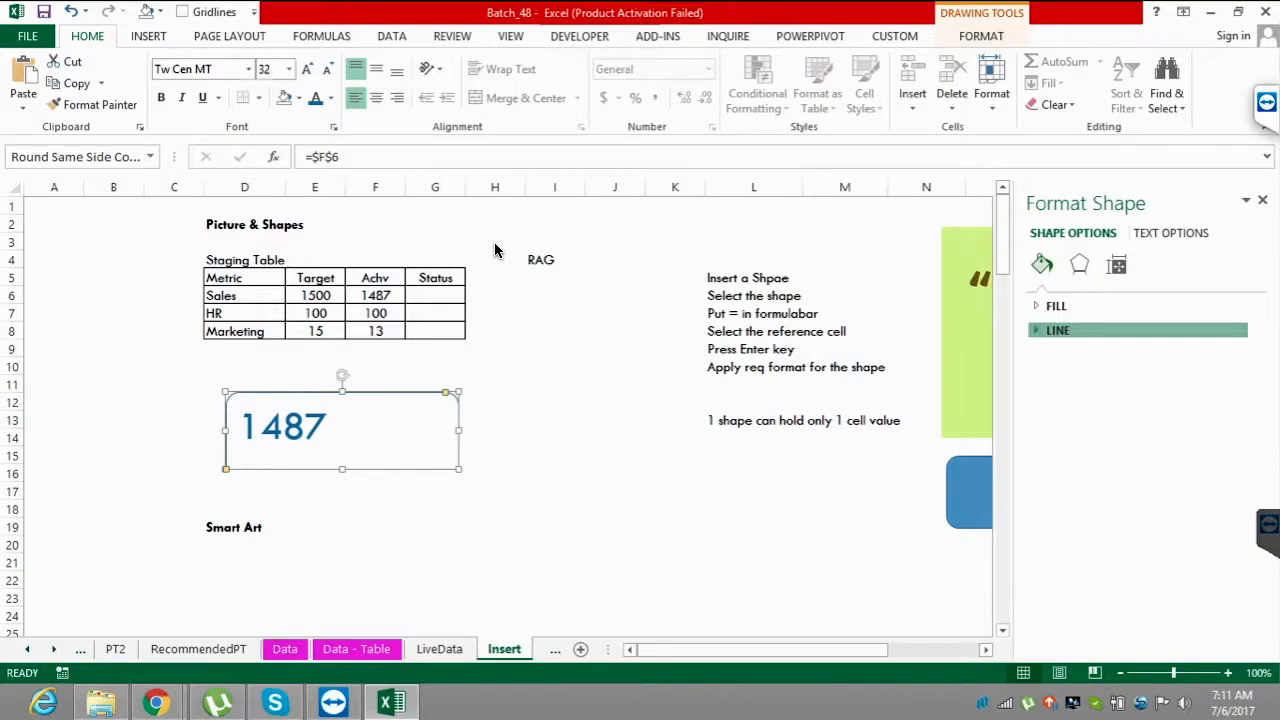
pyautogui.click(1239, 482)
pyautogui.click(1239, 482)
pyautogui.click(1239, 482)
pyautogui.click(1239, 482)
pyautogui.click(1239, 482)
pyautogui.click(1239, 482)
pyautogui.click(1239, 482)
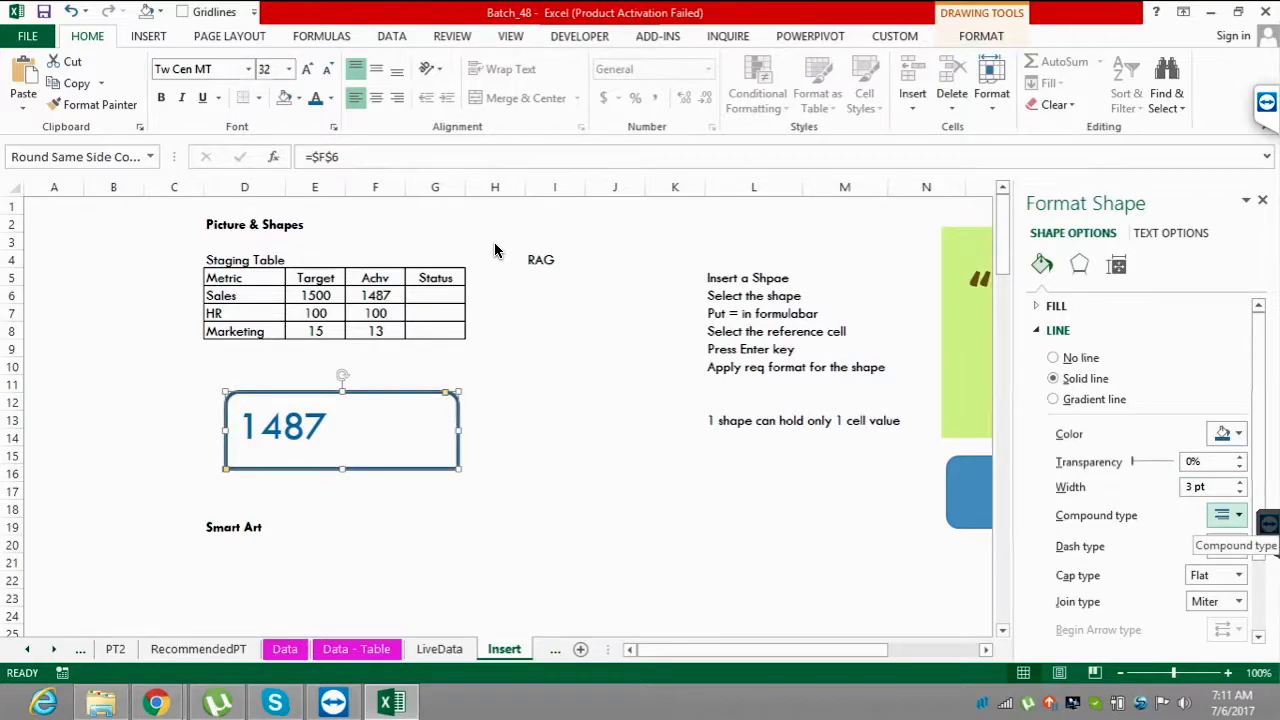
pyautogui.click(1227, 515)
pyautogui.click(1240, 555)
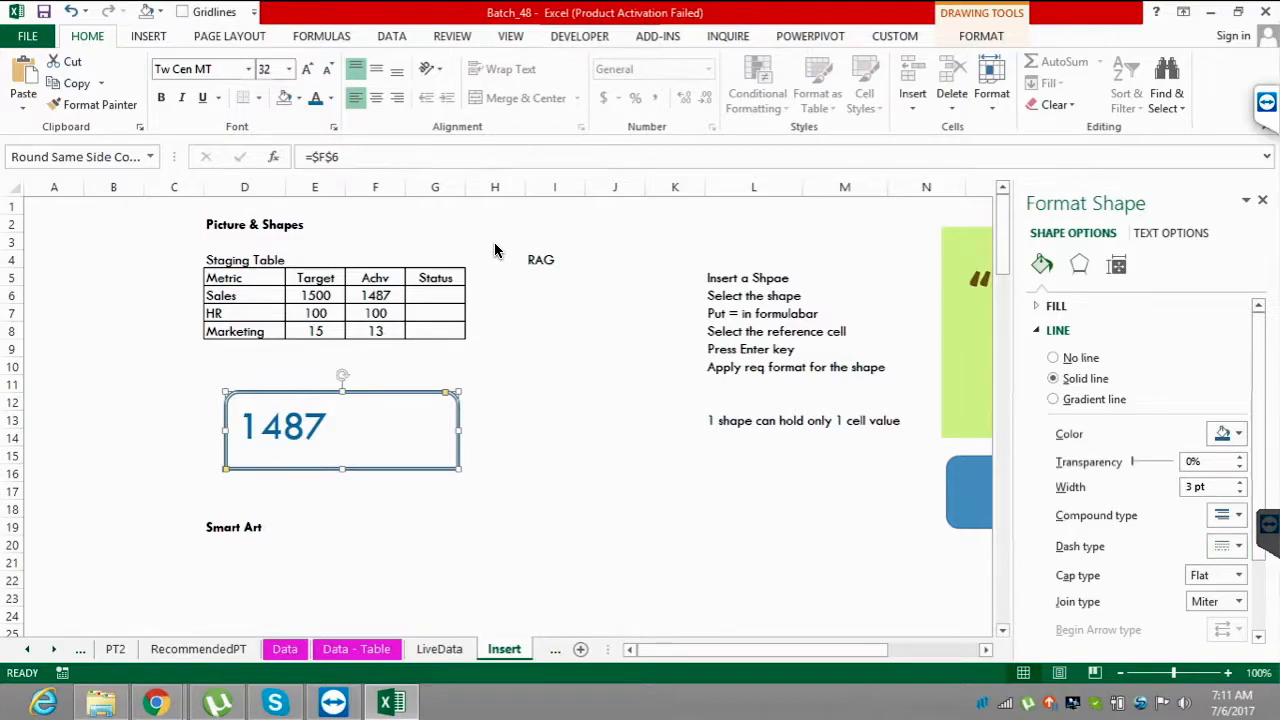
# - Centre the number horizontally and vertically in the shape, and close the shape formatting options
pyautogui.click(376, 98)
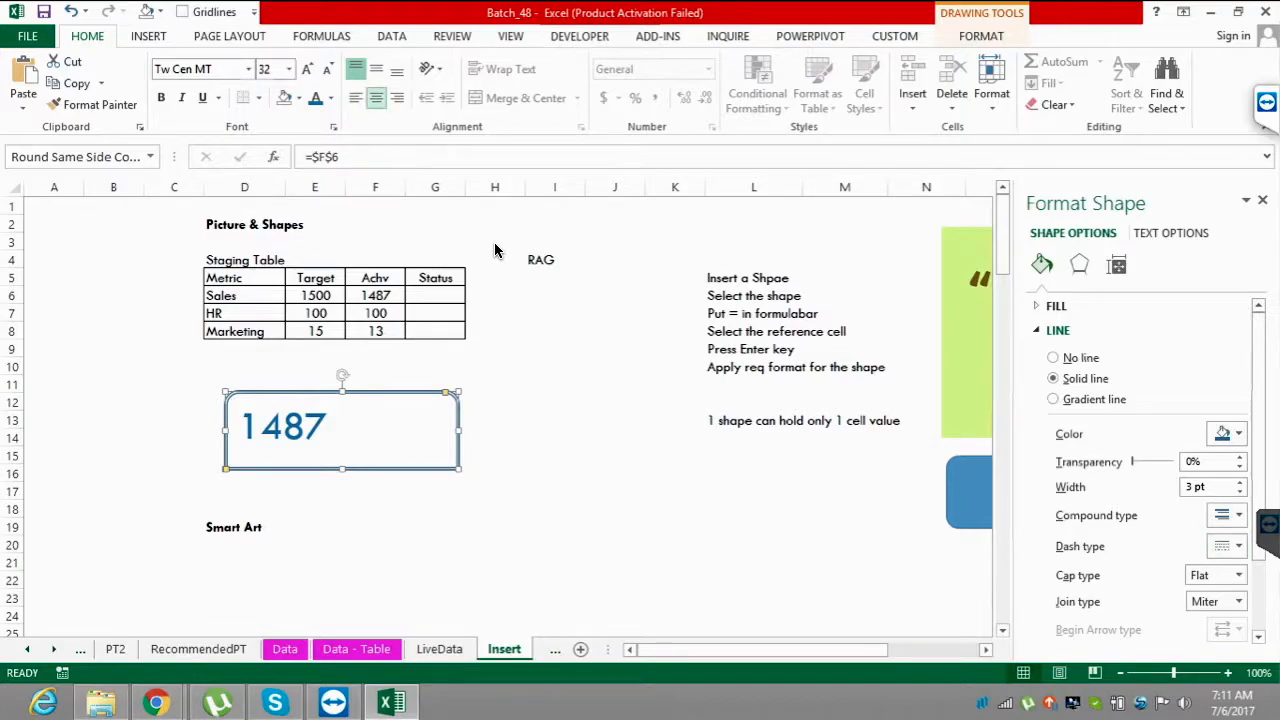
pyautogui.click(376, 69)
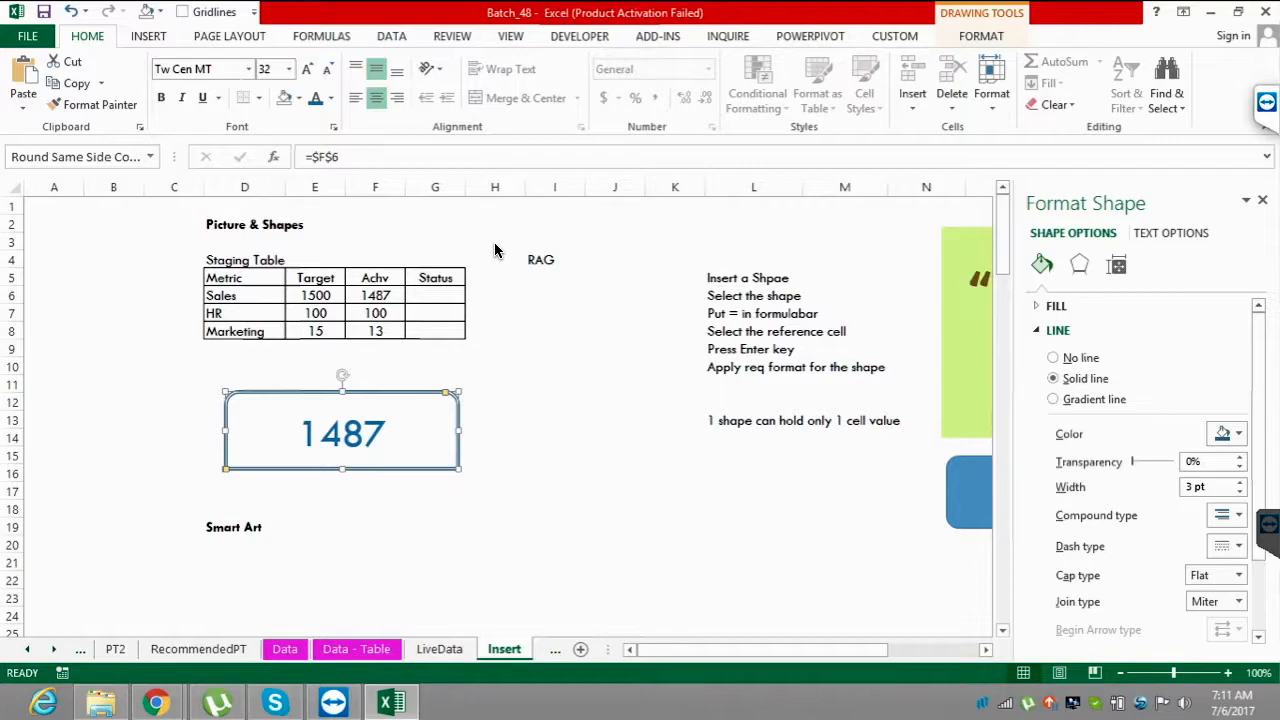
pyautogui.click(555, 420)
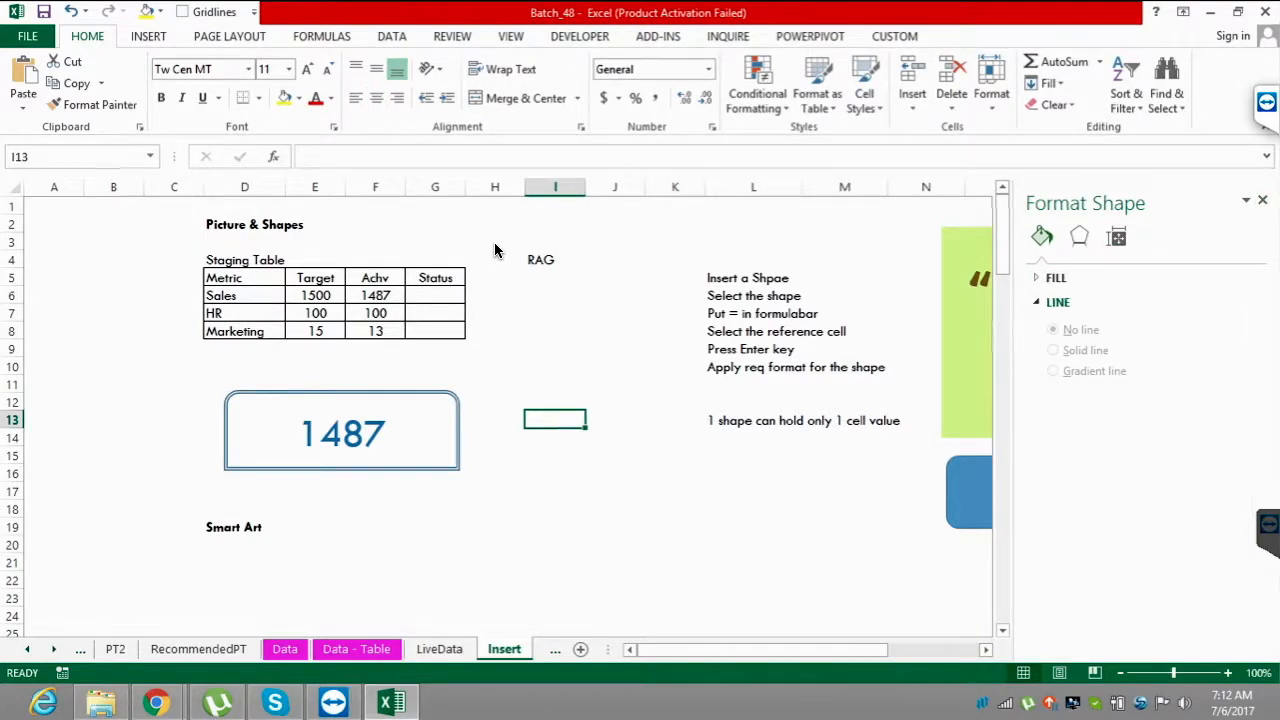
pyautogui.click(1262, 200)
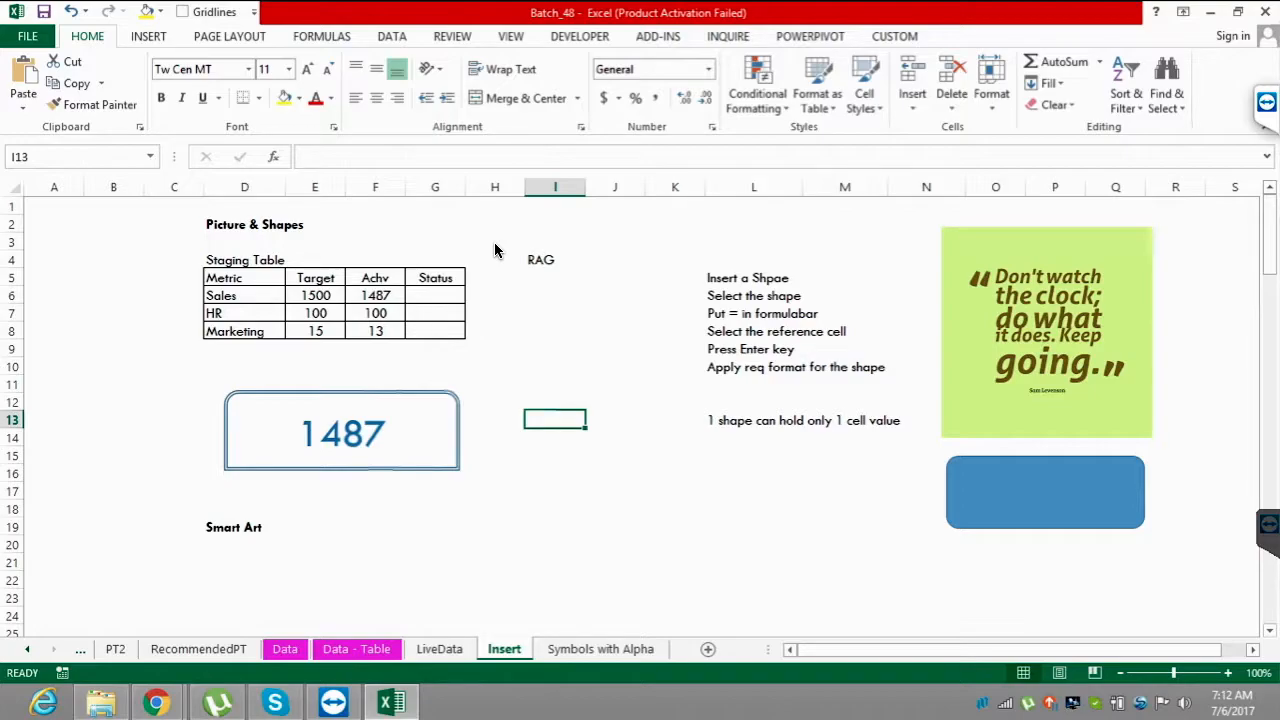
# - Highlight the note in cell L13 about how many cell values one shape can hold
pyautogui.press('Right')
pyautogui.press('Right')
pyautogui.hotkey('shift', 'Right')
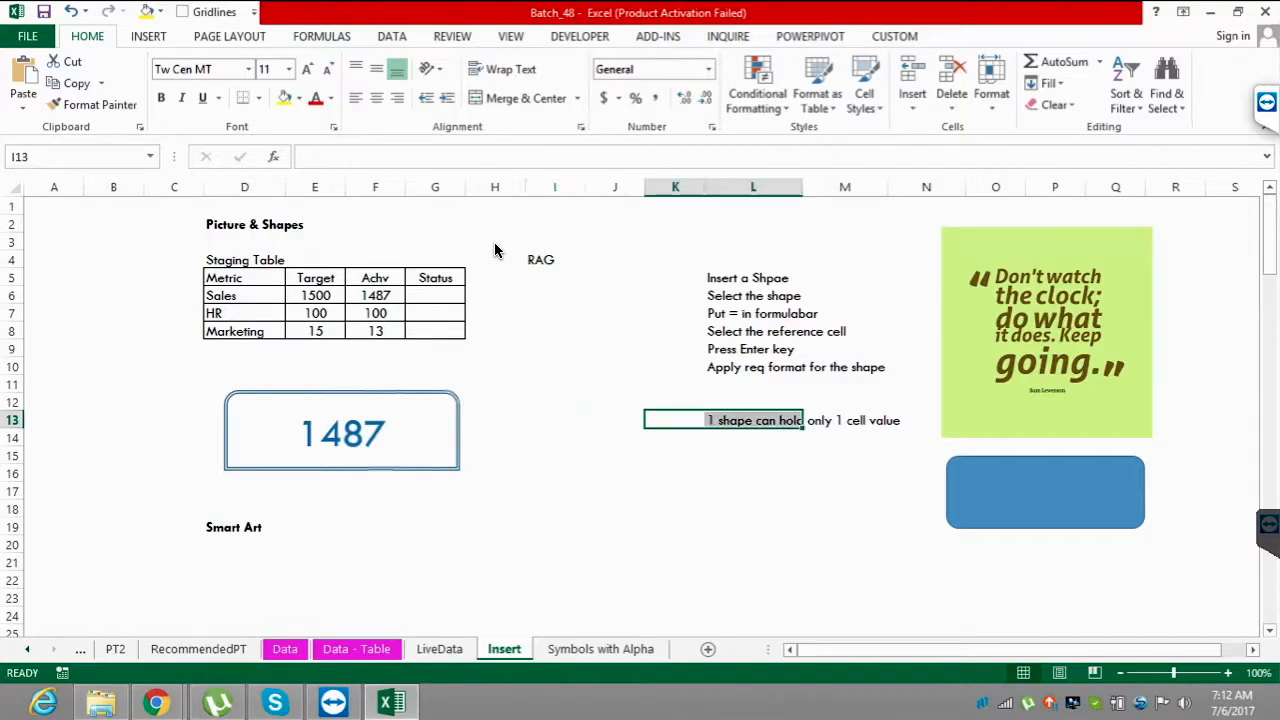
pyautogui.hotkey('shift', 'Right')
pyautogui.press('Right')
pyautogui.press('Right')
pyautogui.press('Down')
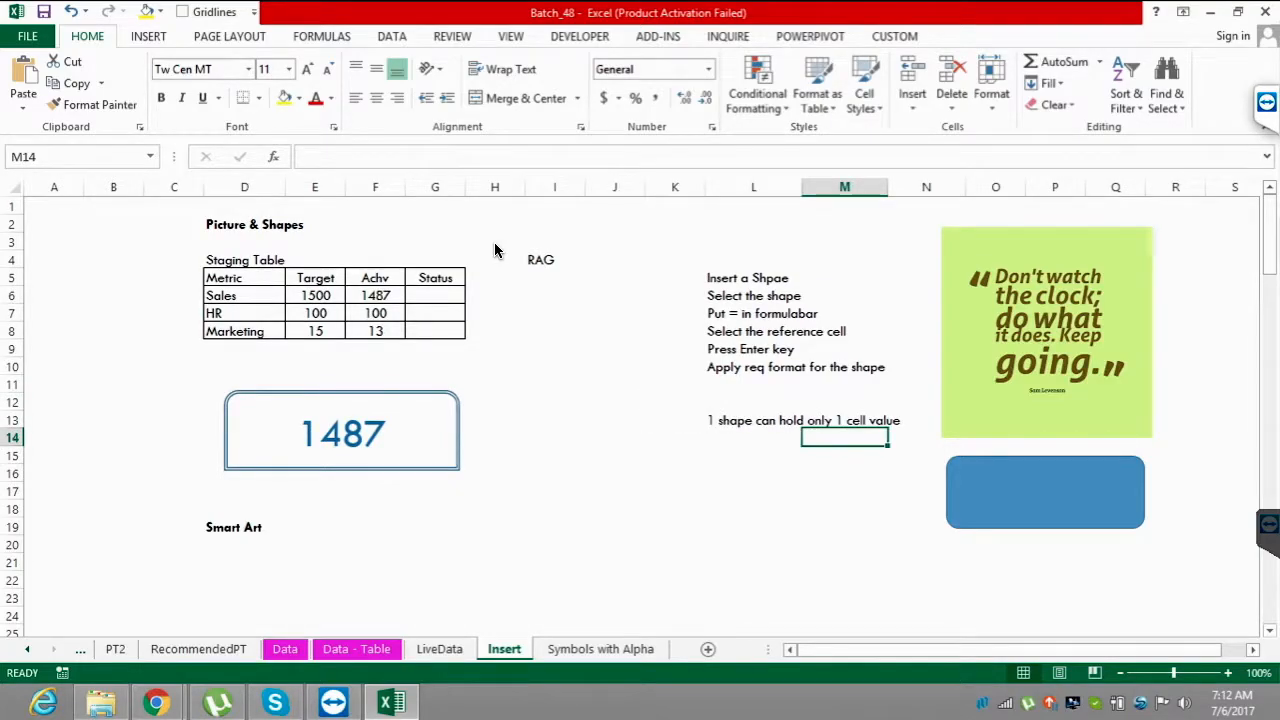
pyautogui.press('Up')
pyautogui.press('Left')
pyautogui.hotkey('shift', 'Right')
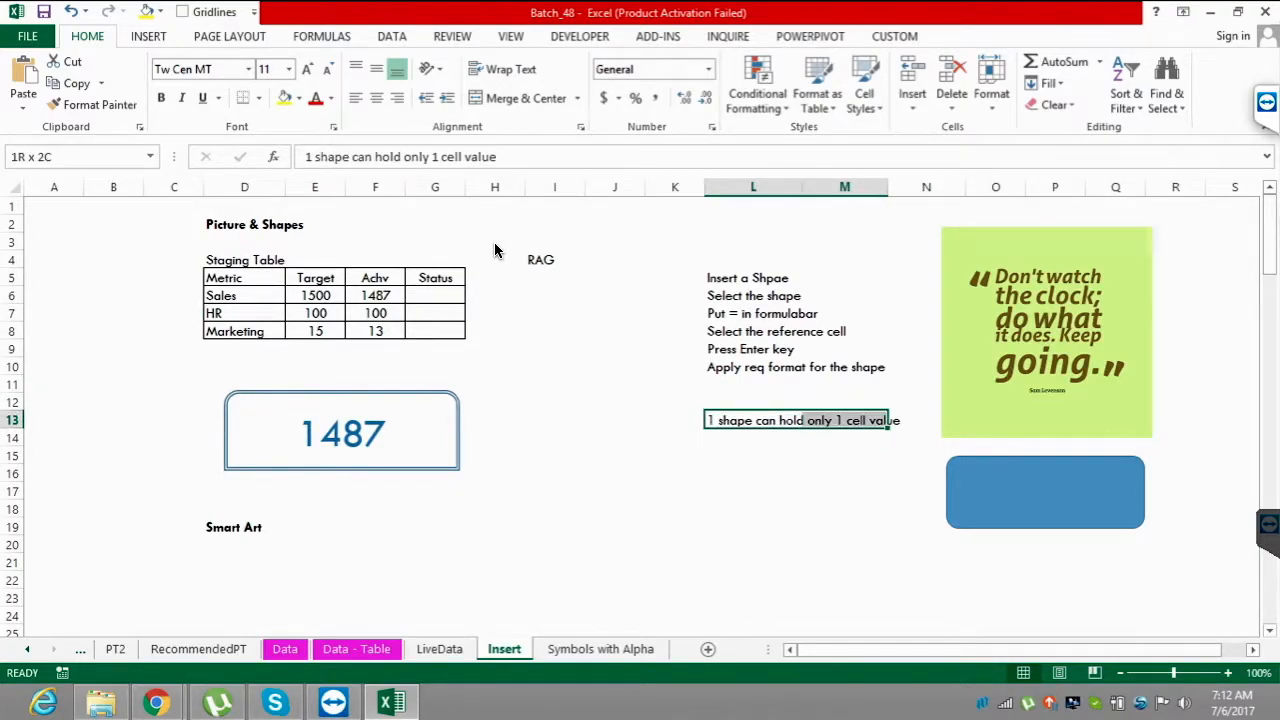
# - Shift the Sales tile slightly right and draw a rectangle about 0.72" by 0.22" in its lower-right corner
pyautogui.moveTo(342, 432)
pyautogui.mouseDown()
pyautogui.moveTo(425, 430)
pyautogui.moveTo(408, 439)
pyautogui.mouseUp()
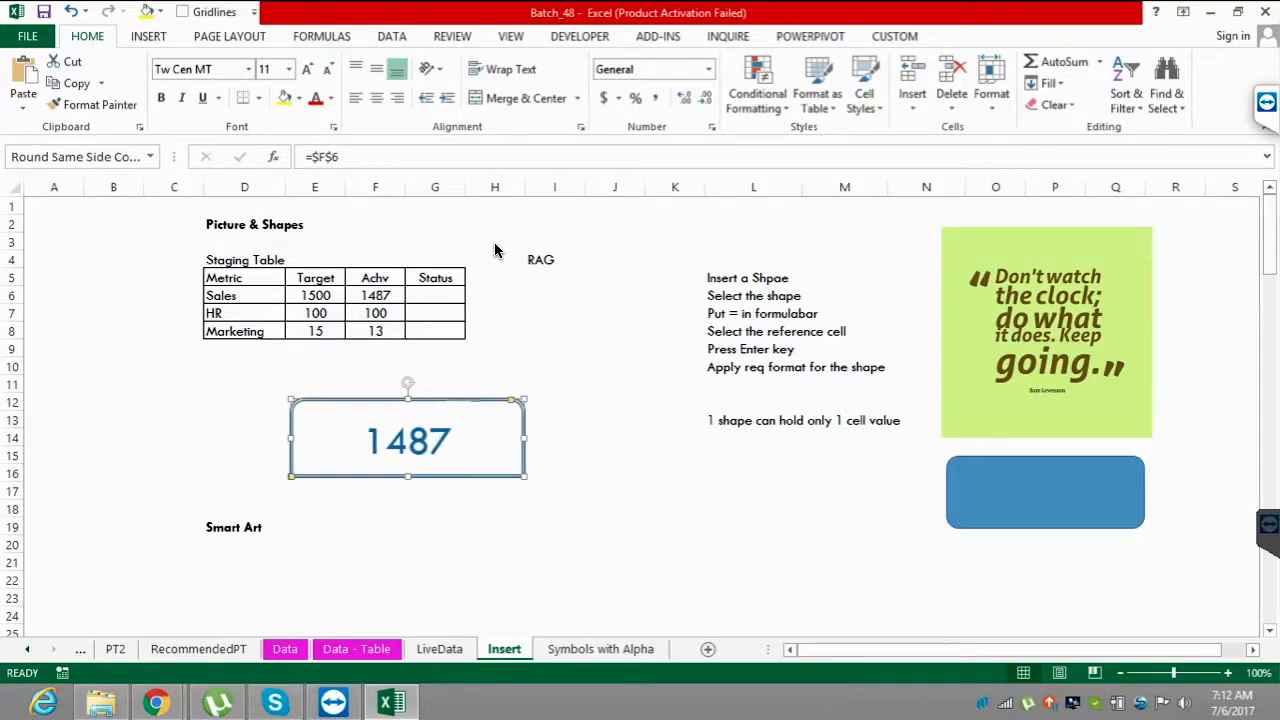
pyautogui.click(555, 312)
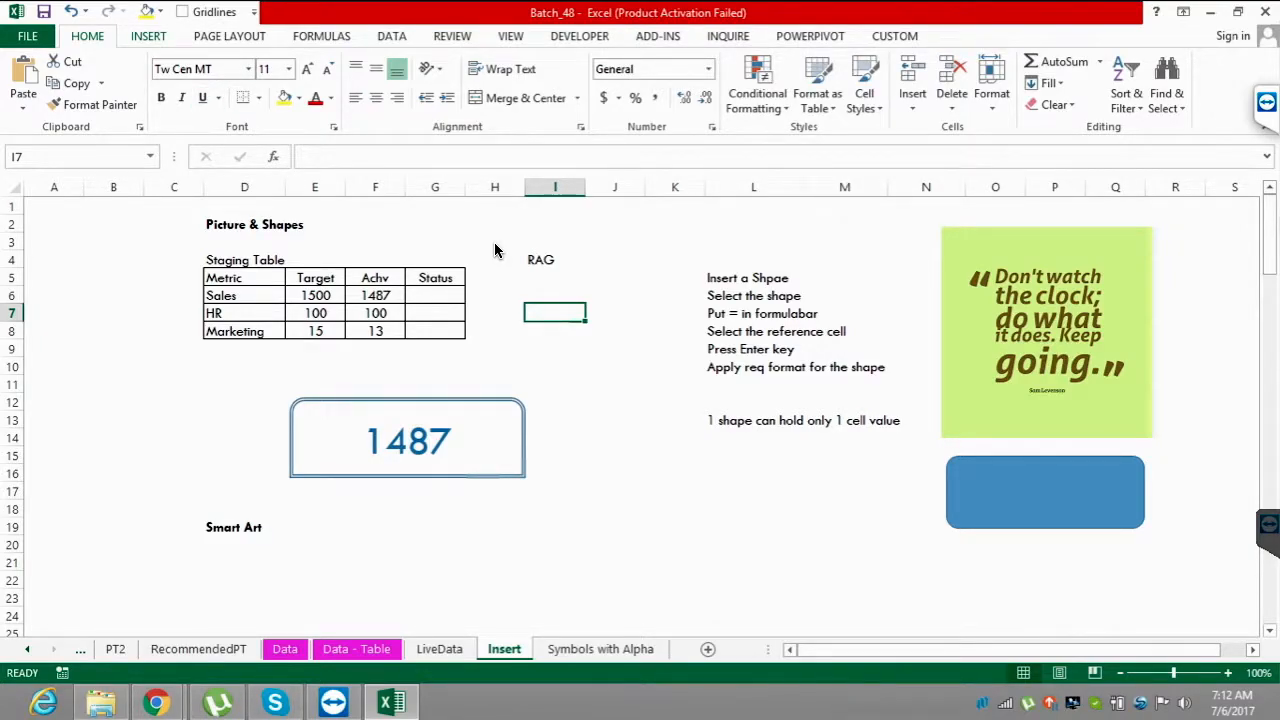
pyautogui.click(148, 36)
pyautogui.click(312, 62)
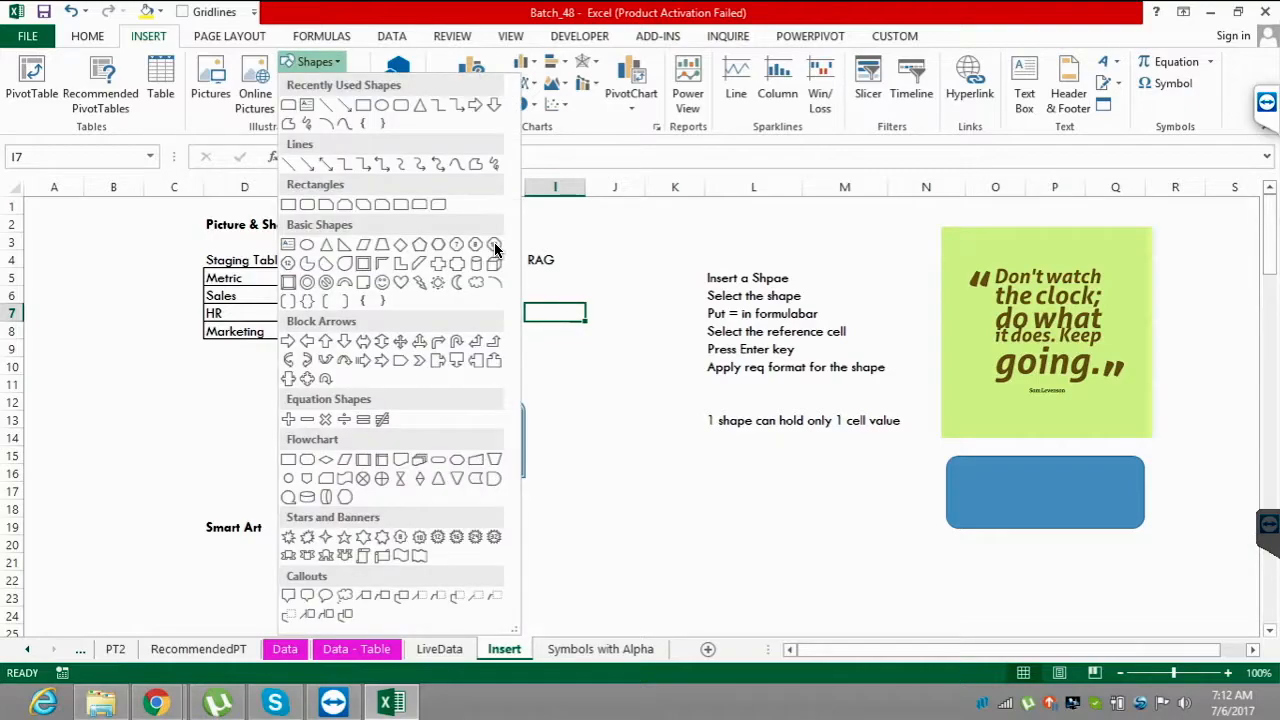
pyautogui.click(363, 105)
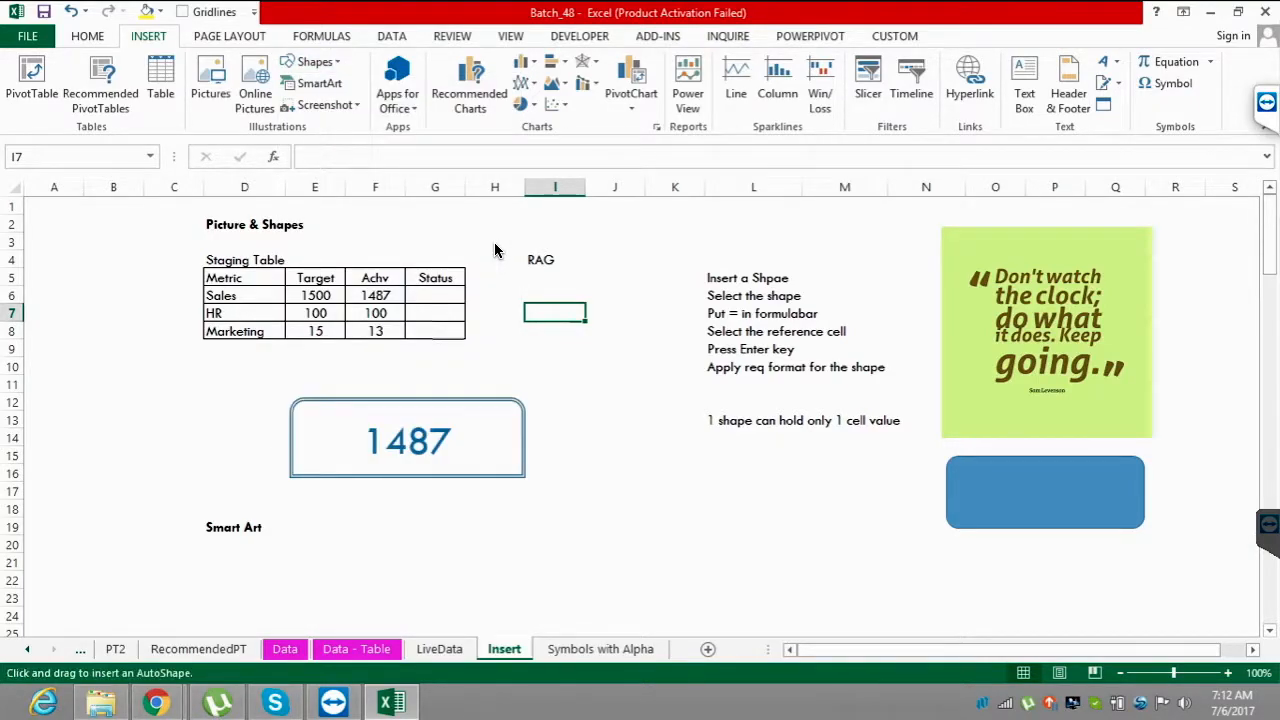
pyautogui.moveTo(455, 452); pyautogui.dragTo(521, 474)
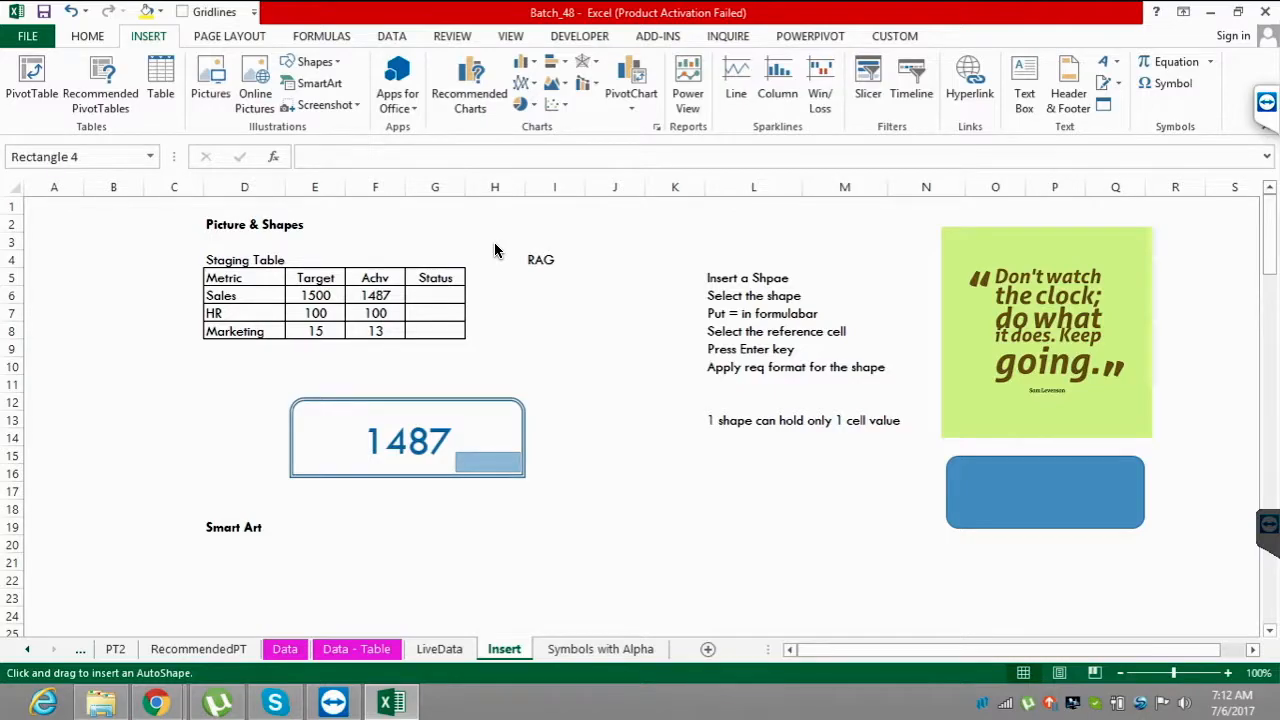
# - Link the small rectangle to the Sales target in cell E6 and centre its text both ways
pyautogui.write('=')
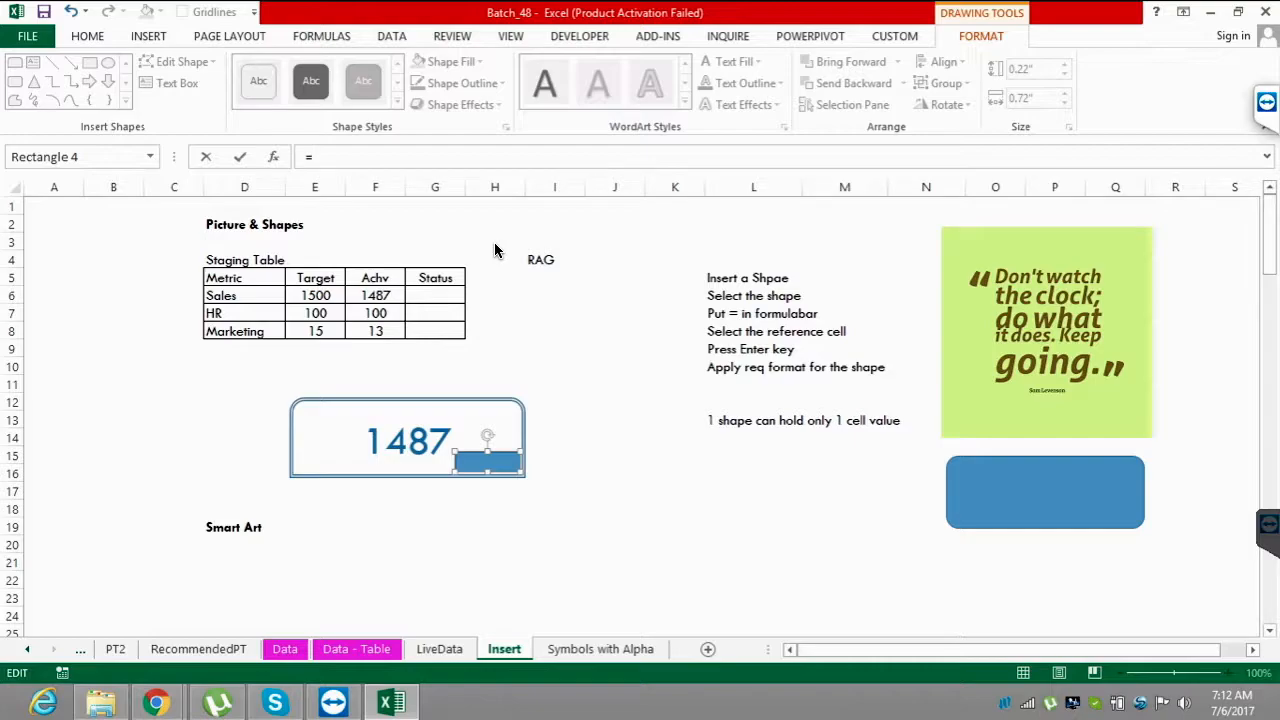
pyautogui.click(315, 296)
pyautogui.press('Return')
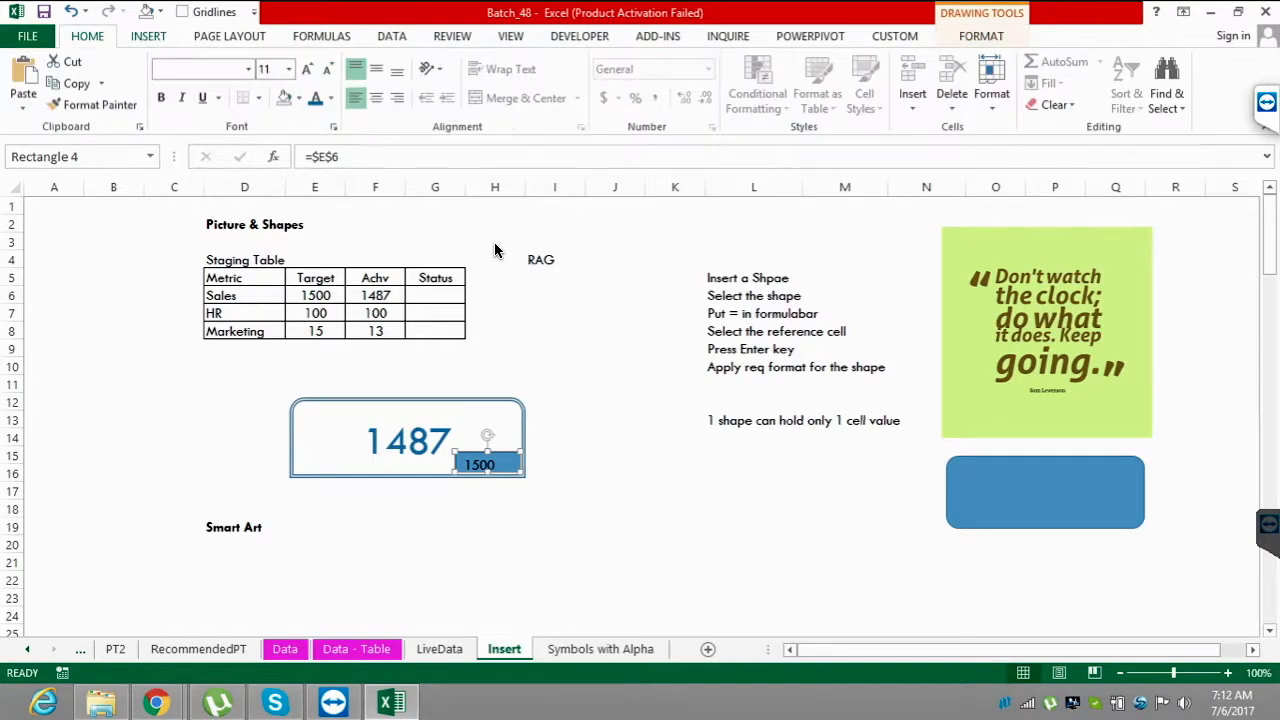
pyautogui.click(376, 69)
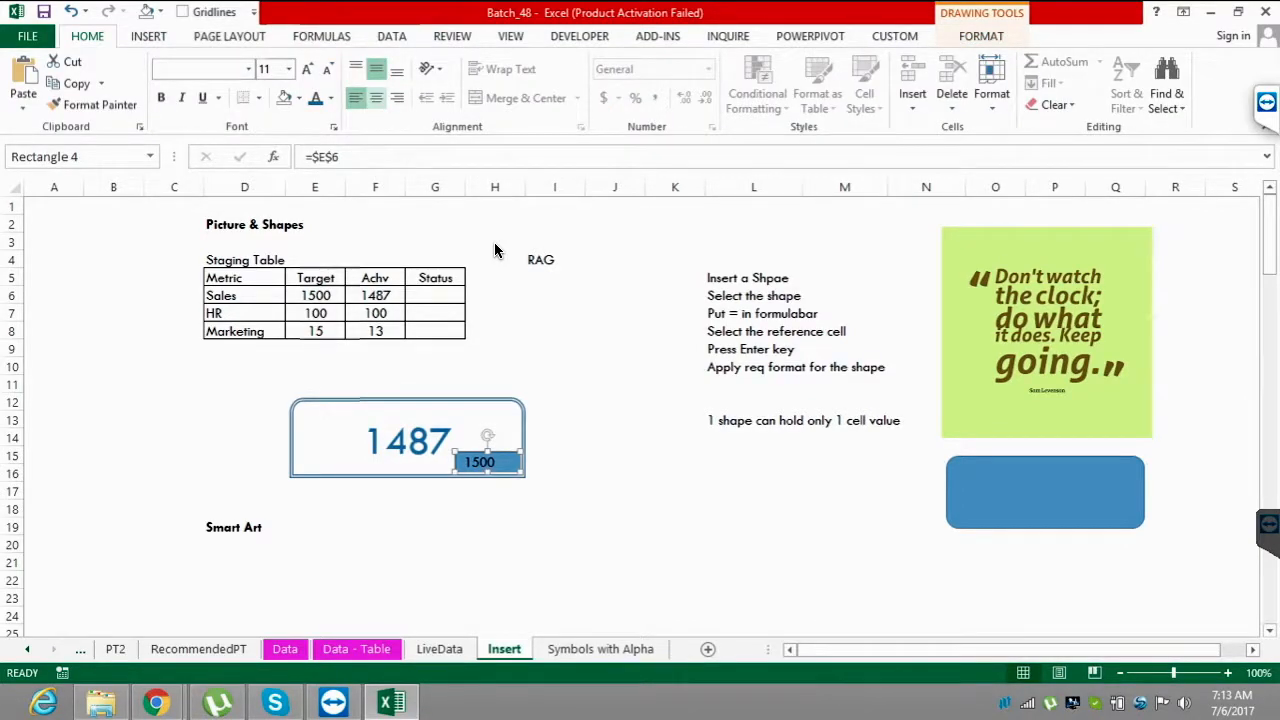
pyautogui.click(376, 97)
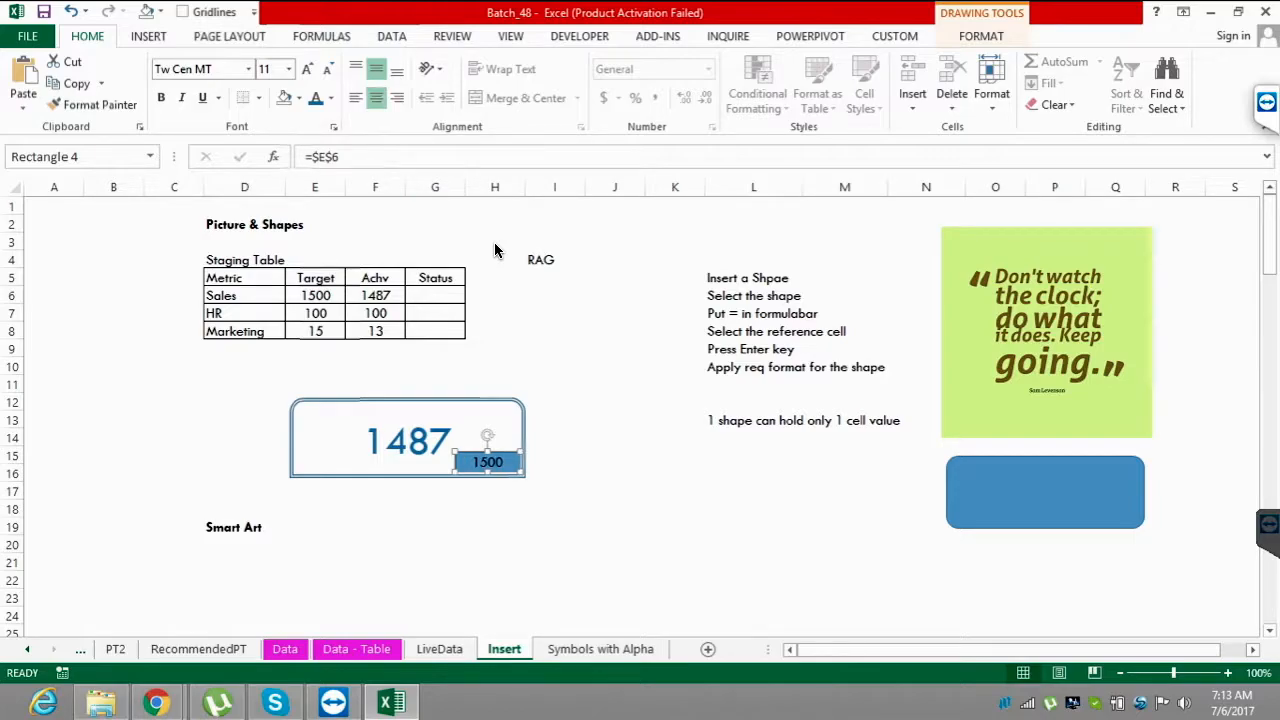
# - Remove the fill and the outline from the small target rectangle in the Sales tile
pyautogui.rightClick(515, 466)
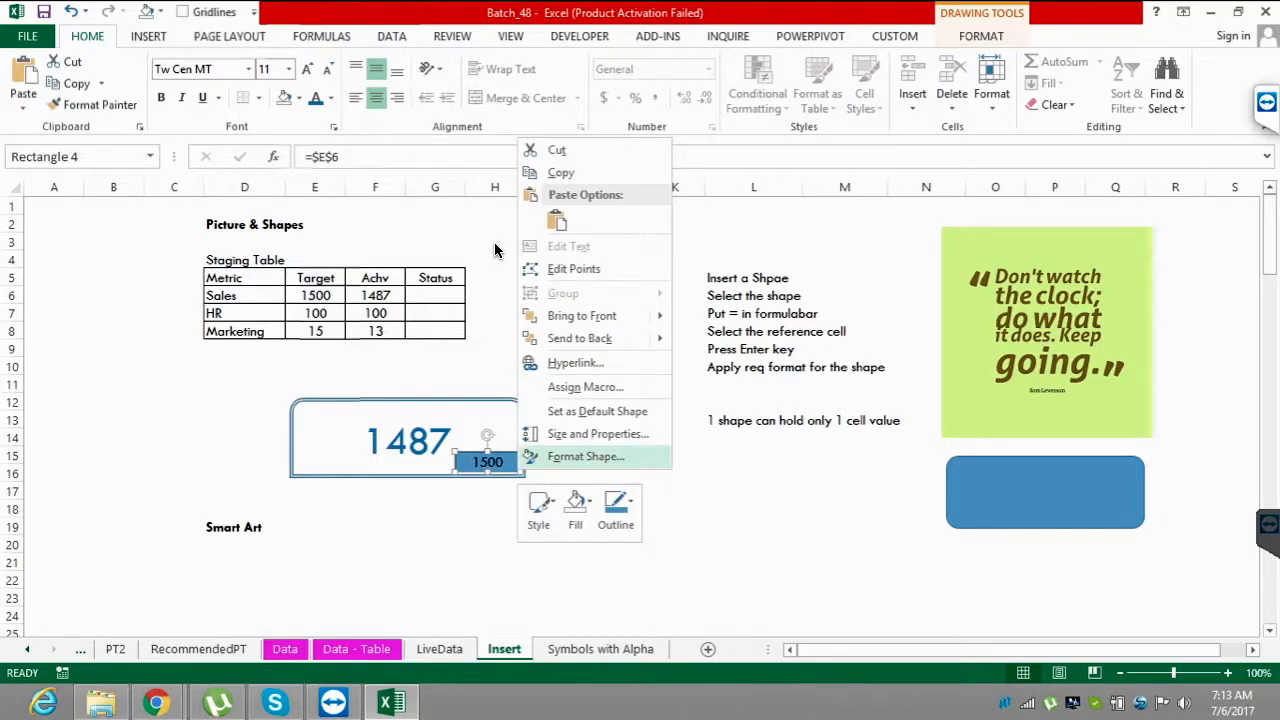
pyautogui.click(575, 507)
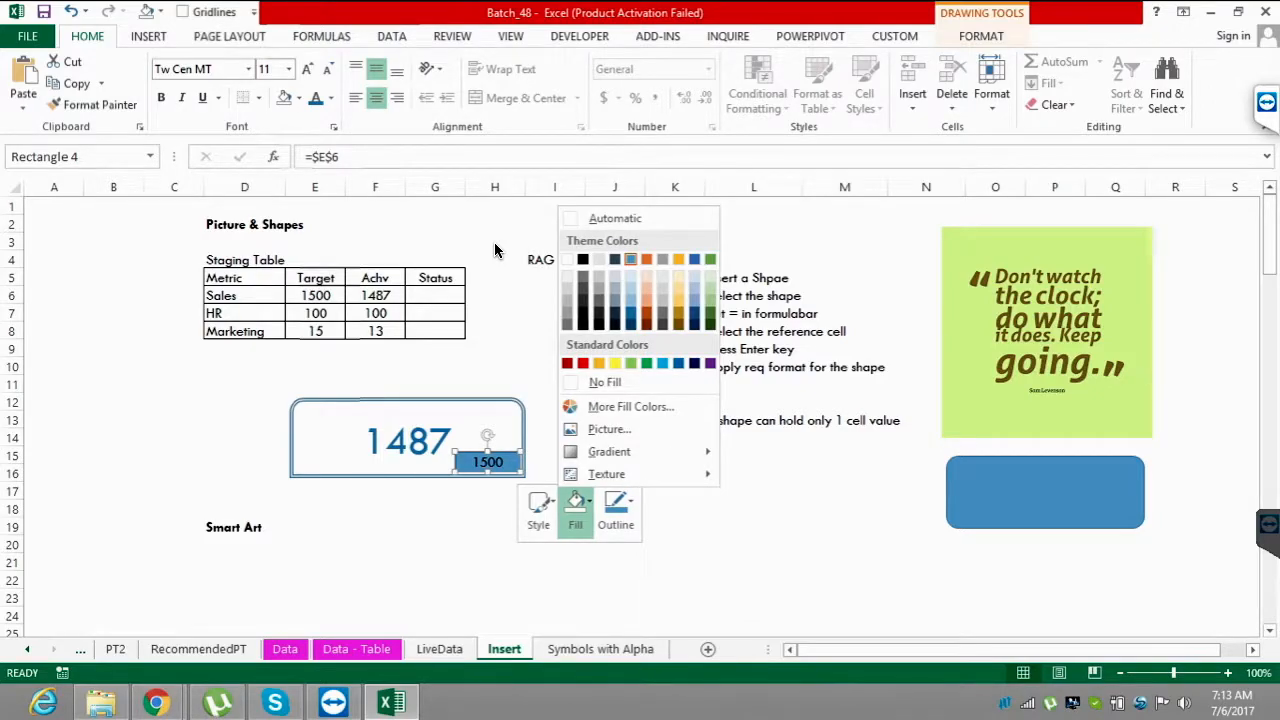
pyautogui.click(605, 382)
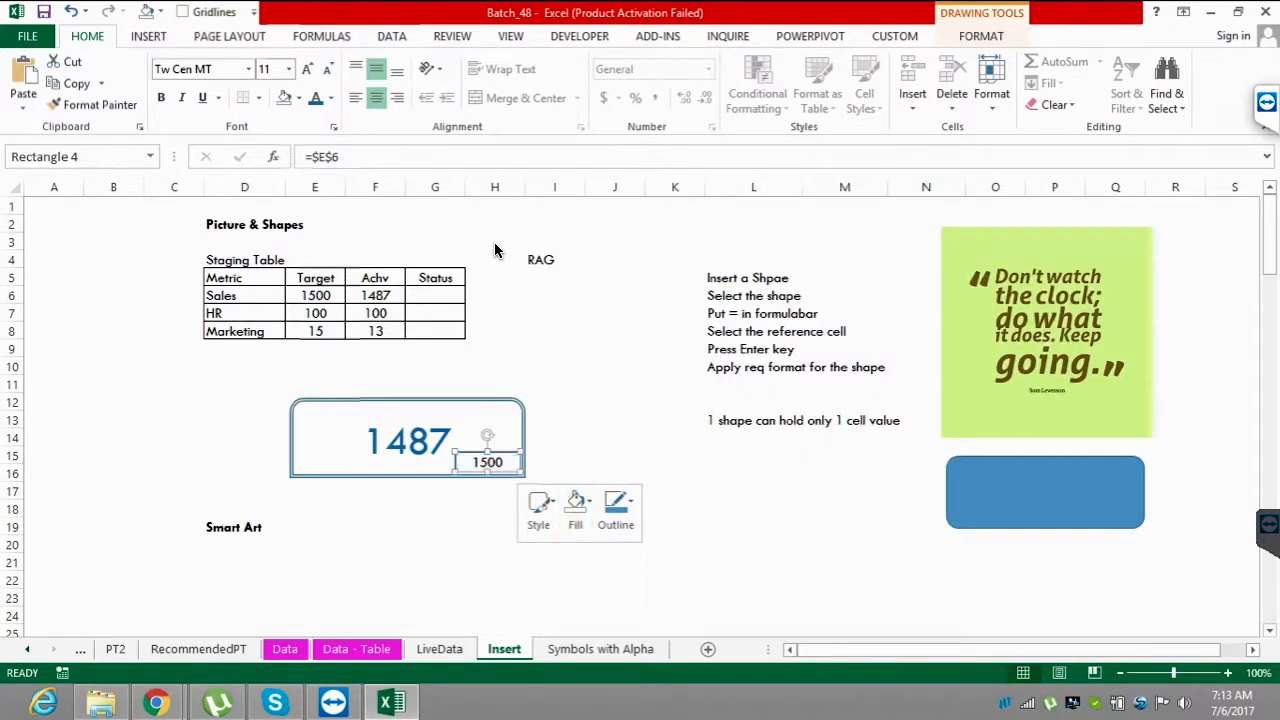
pyautogui.click(616, 508)
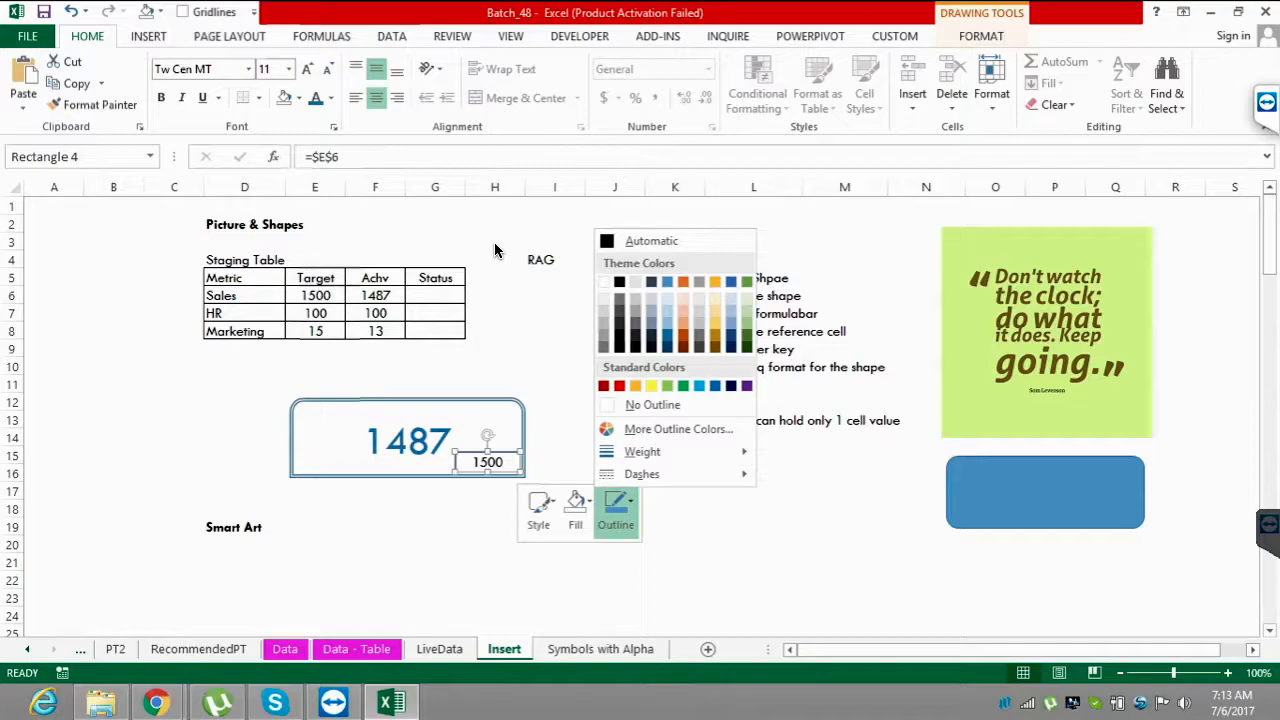
pyautogui.click(652, 404)
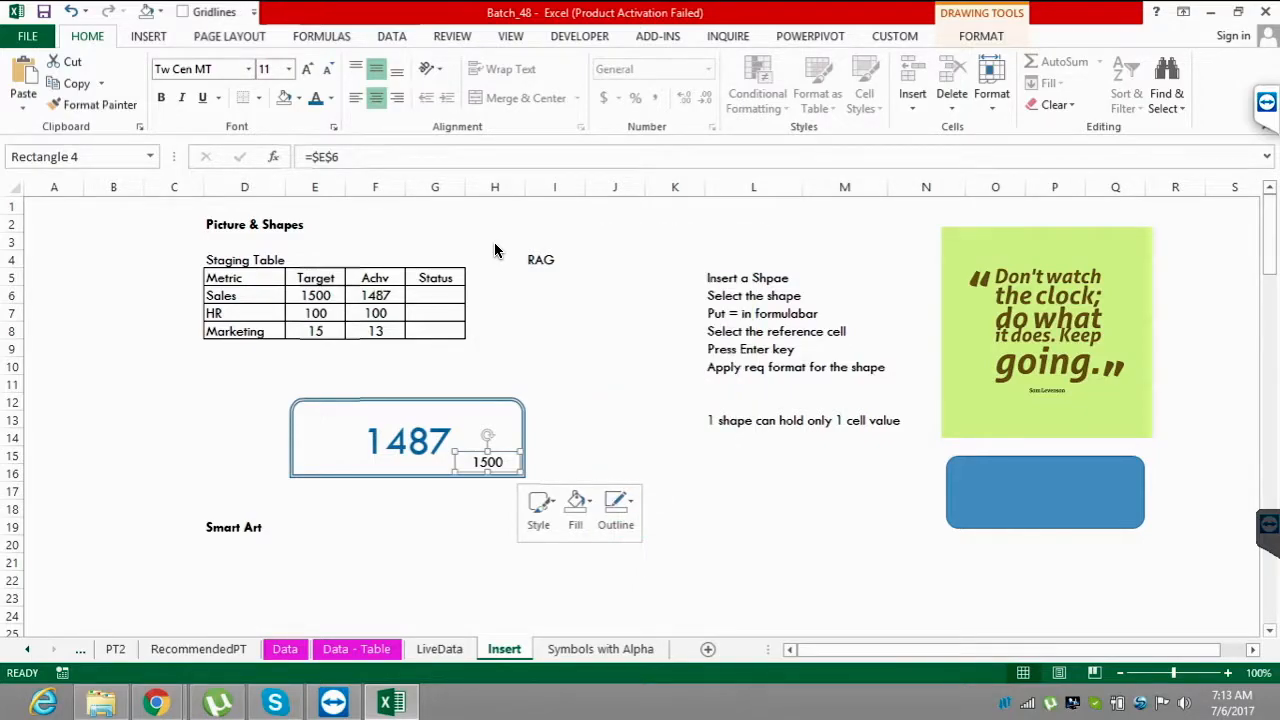
pyautogui.click(675, 437)
# - Set the target number in the small rectangle to font size 14 and dark red
pyautogui.click(488, 461)
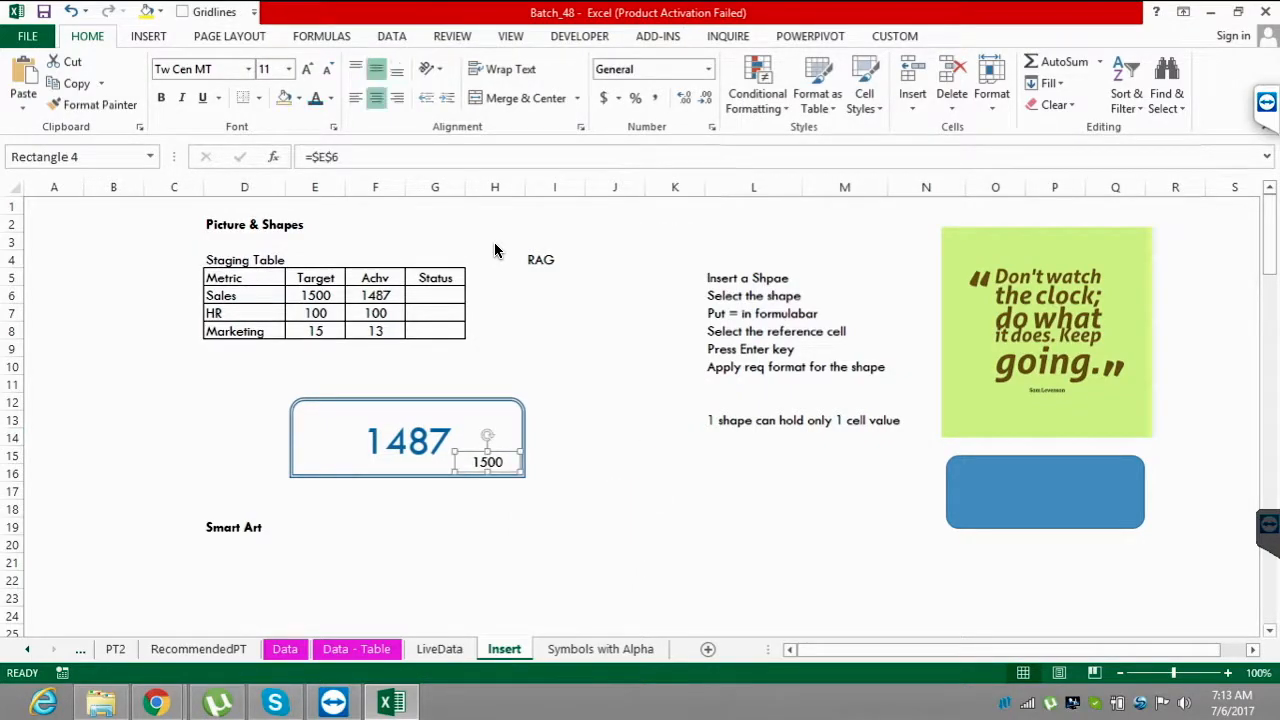
pyautogui.click(307, 69)
pyautogui.click(307, 69)
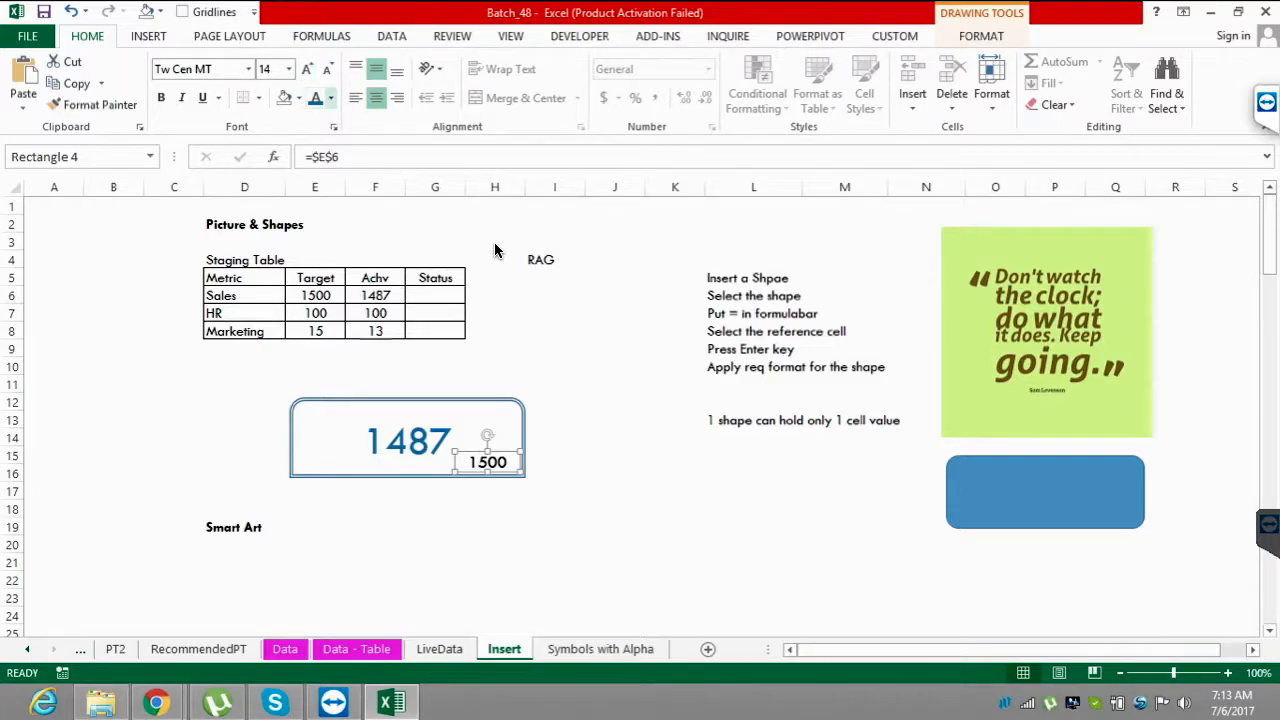
pyautogui.click(331, 97)
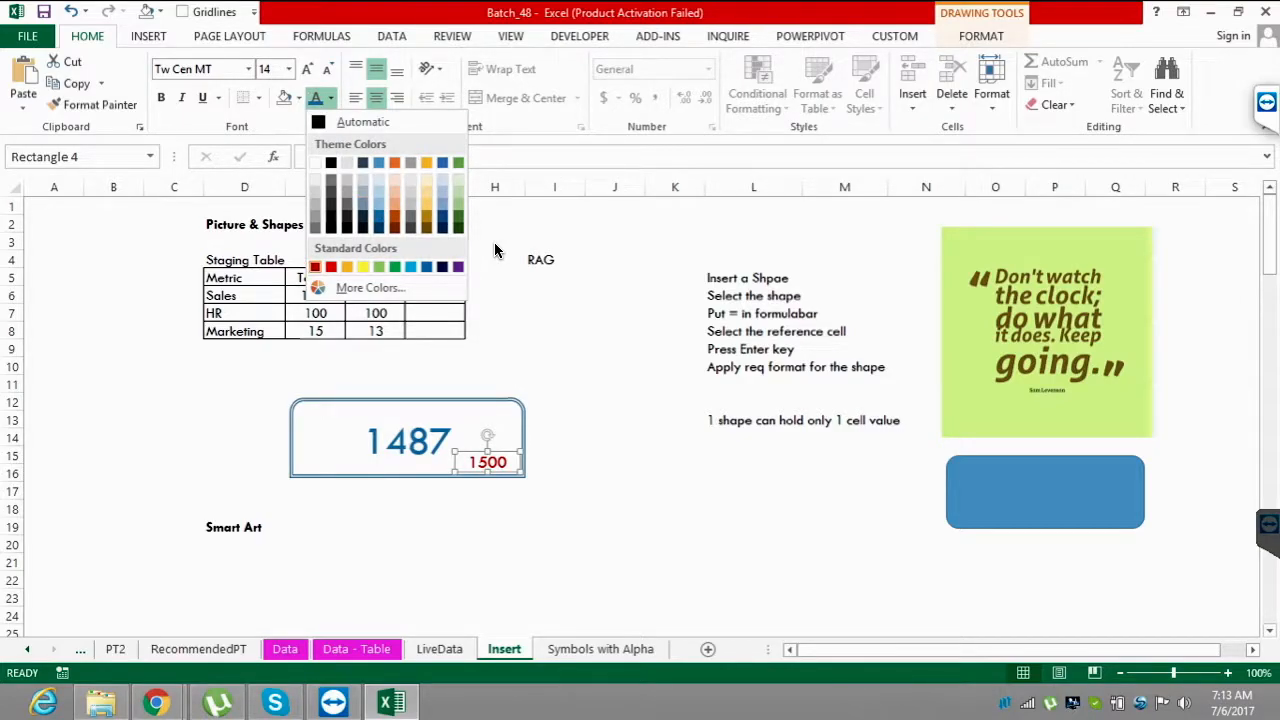
pyautogui.click(554, 438)
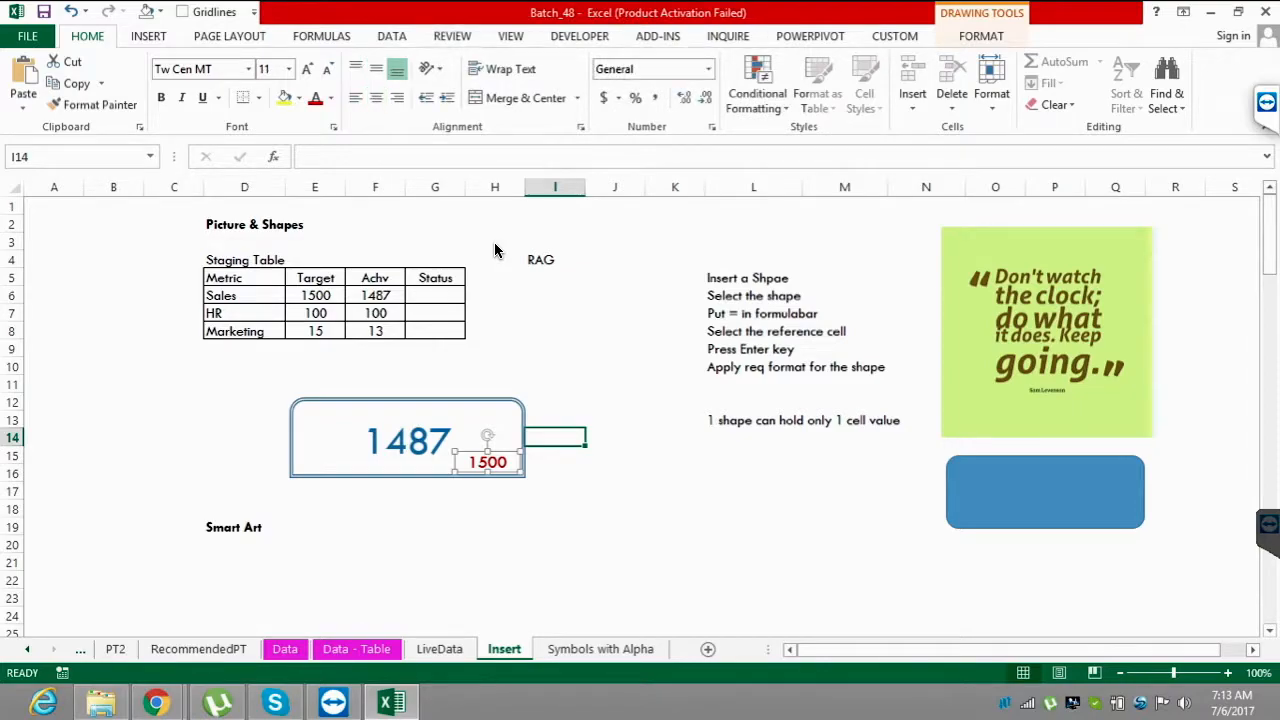
pyautogui.click(488, 462)
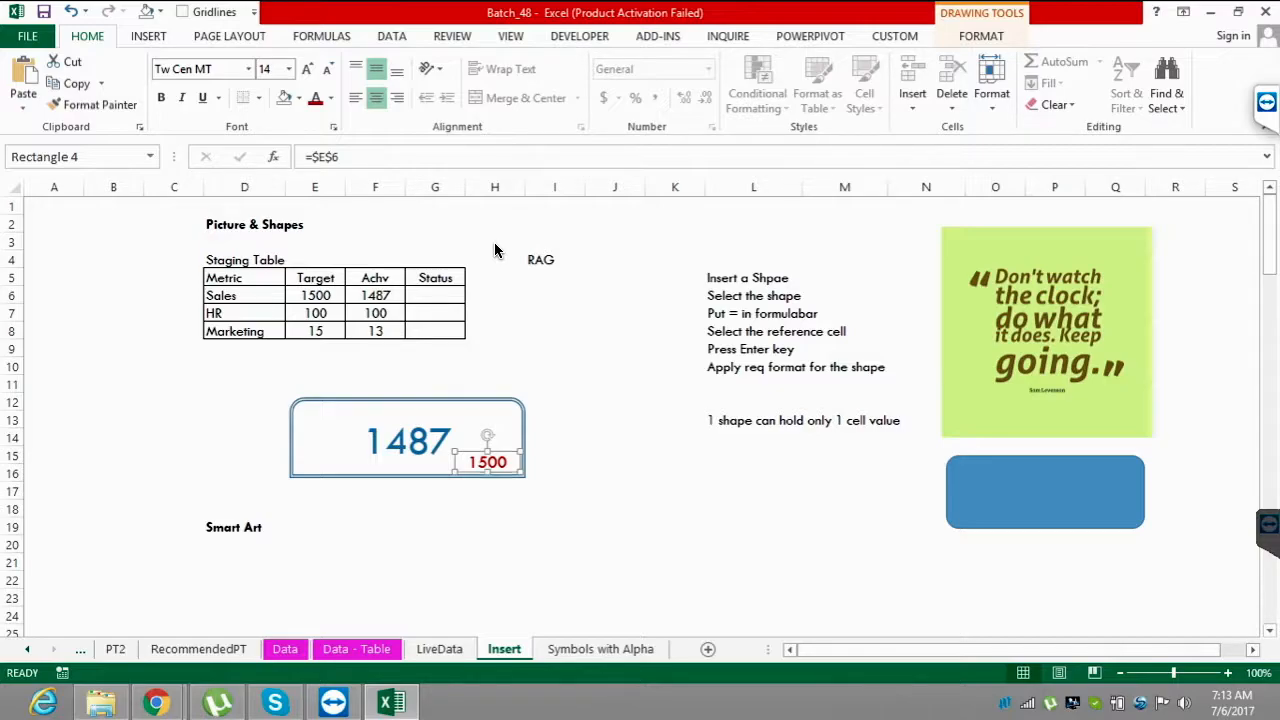
pyautogui.click(555, 527)
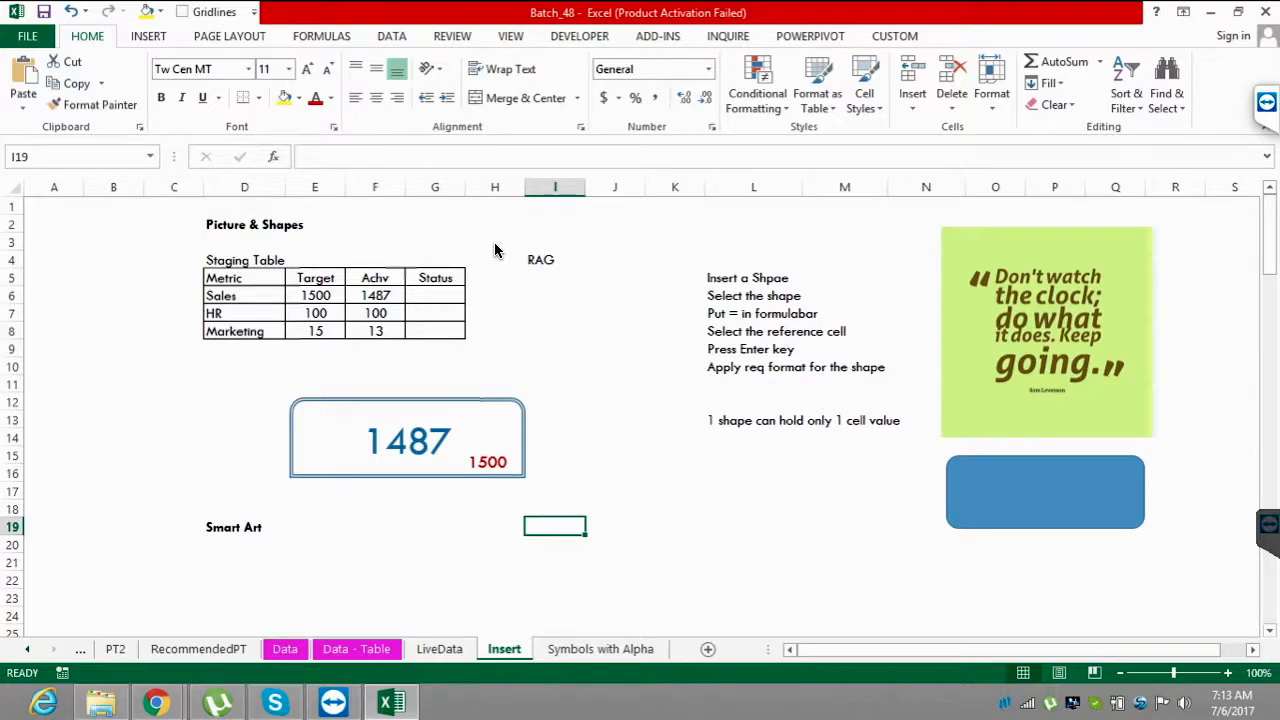
# - Centre the RAG heading horizontally in cell I4
pyautogui.click(435, 296)
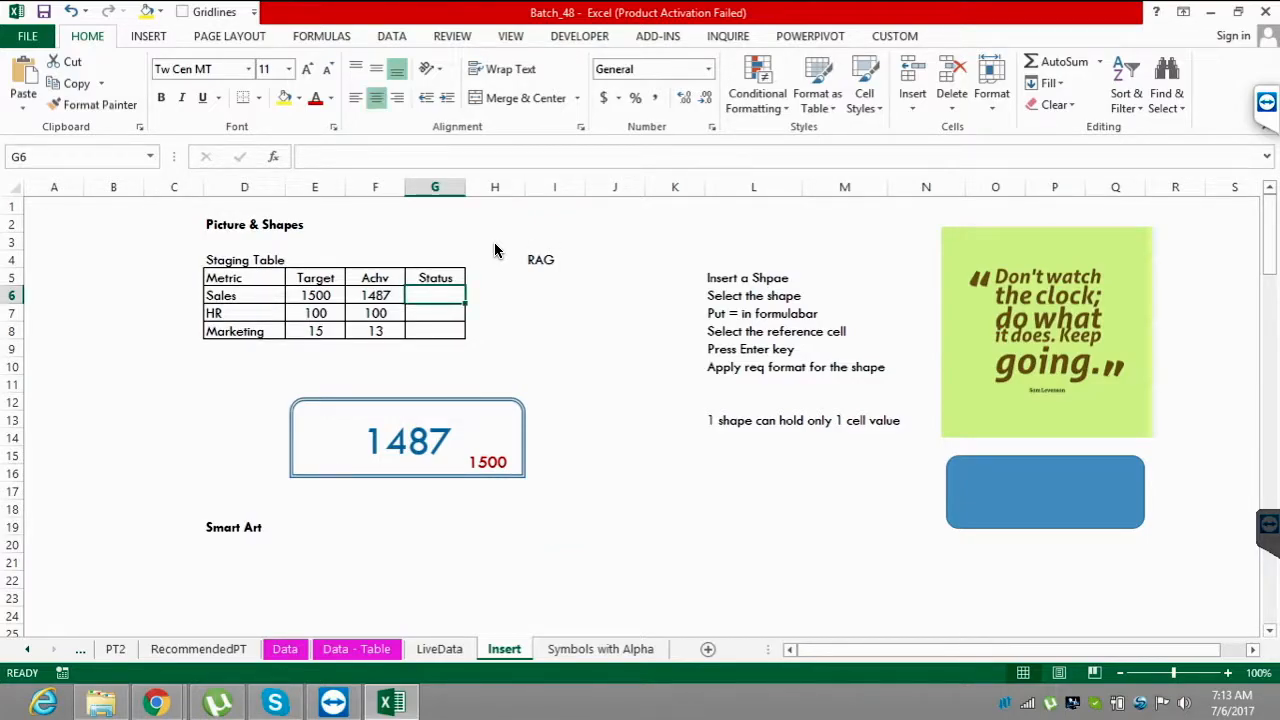
pyautogui.press('Right')
pyautogui.press('Right')
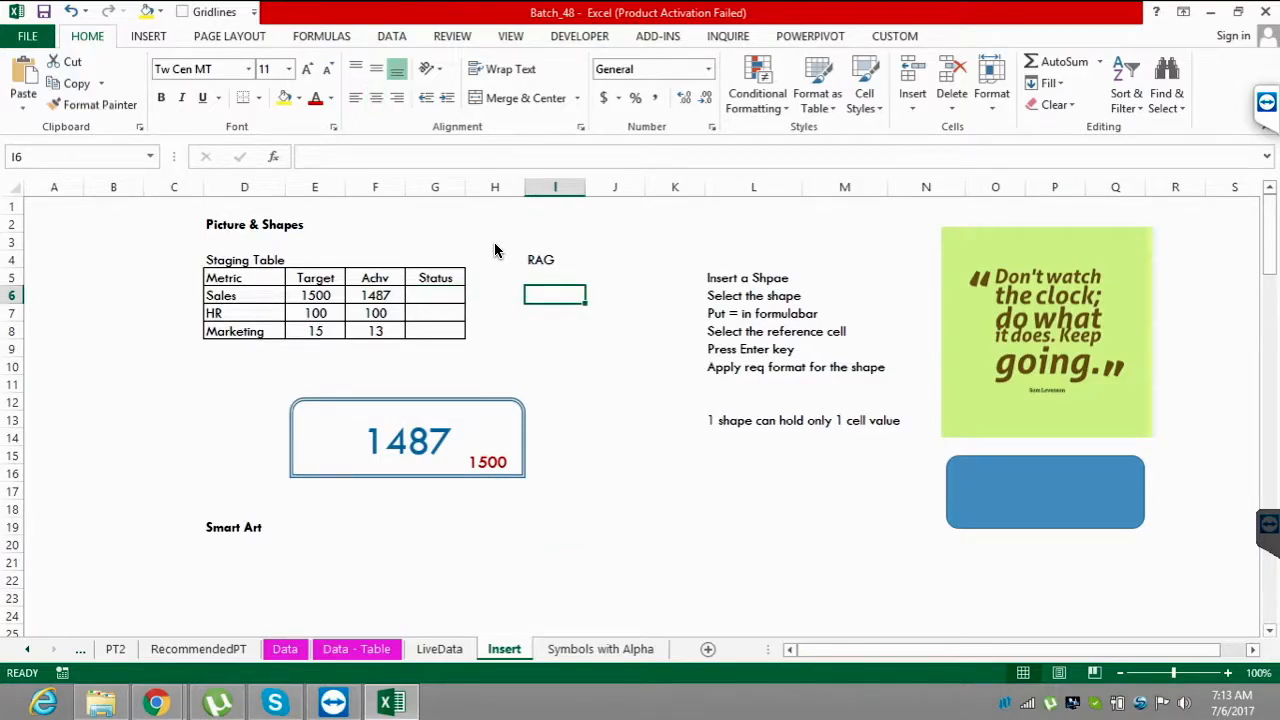
pyautogui.press('Left')
pyautogui.press('Left')
pyautogui.press('Up')
pyautogui.press('Up')
pyautogui.press('Right')
pyautogui.press('Right')
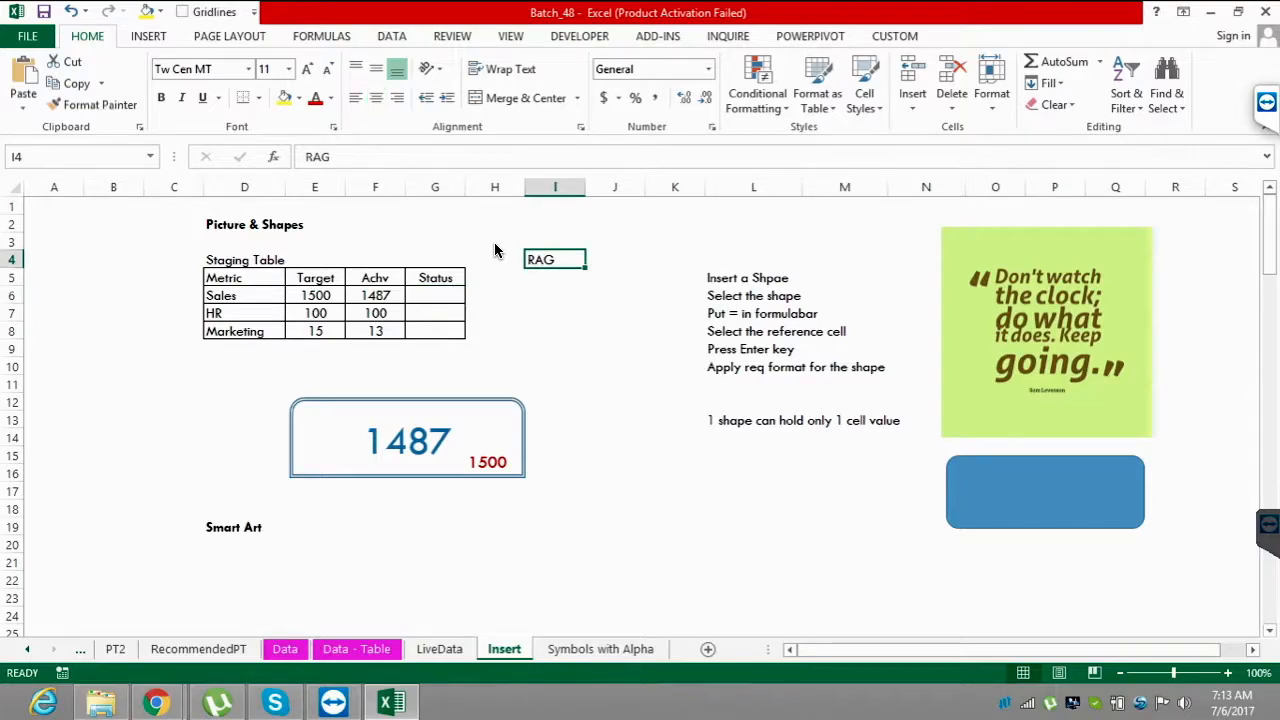
pyautogui.hotkey('alt', 'h')
pyautogui.press('a')
pyautogui.press('c')
# - List the status labels Red, Amber and Green in cells I6 to I8 under the RAG heading
pyautogui.press('Down')
pyautogui.press('Down')
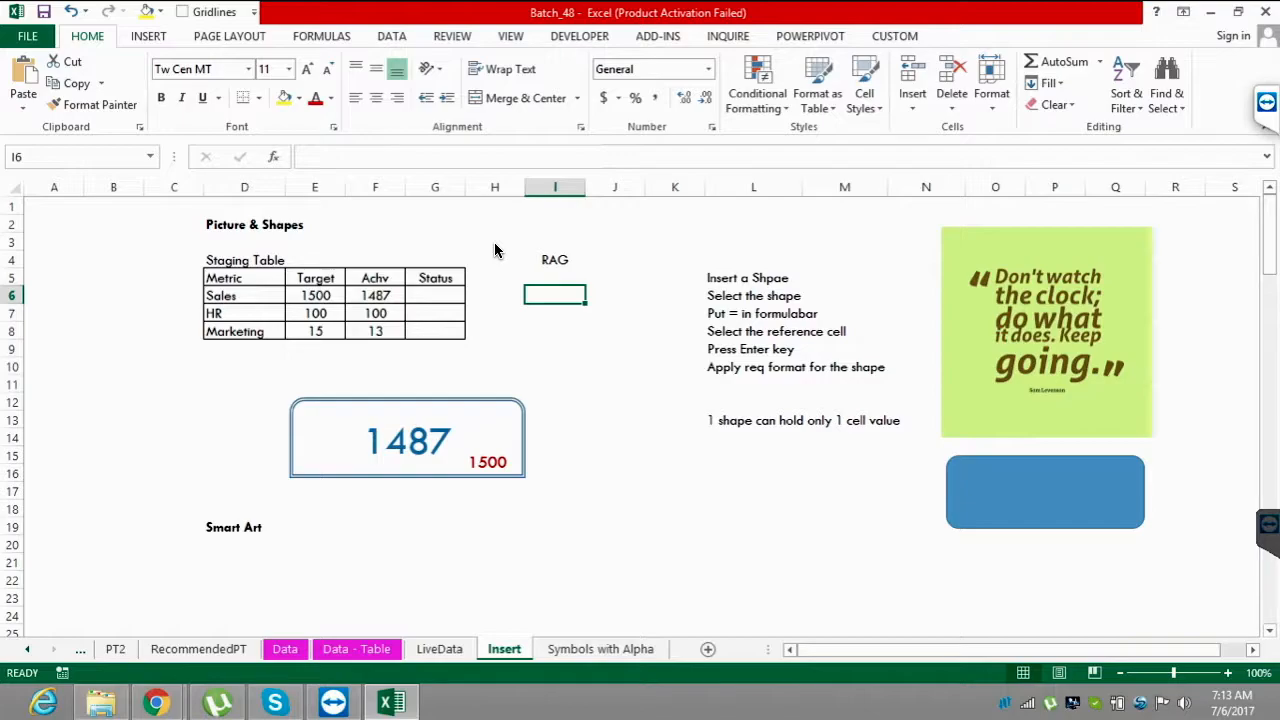
pyautogui.write('Red')
pyautogui.press('Return')
pyautogui.write('Amber')
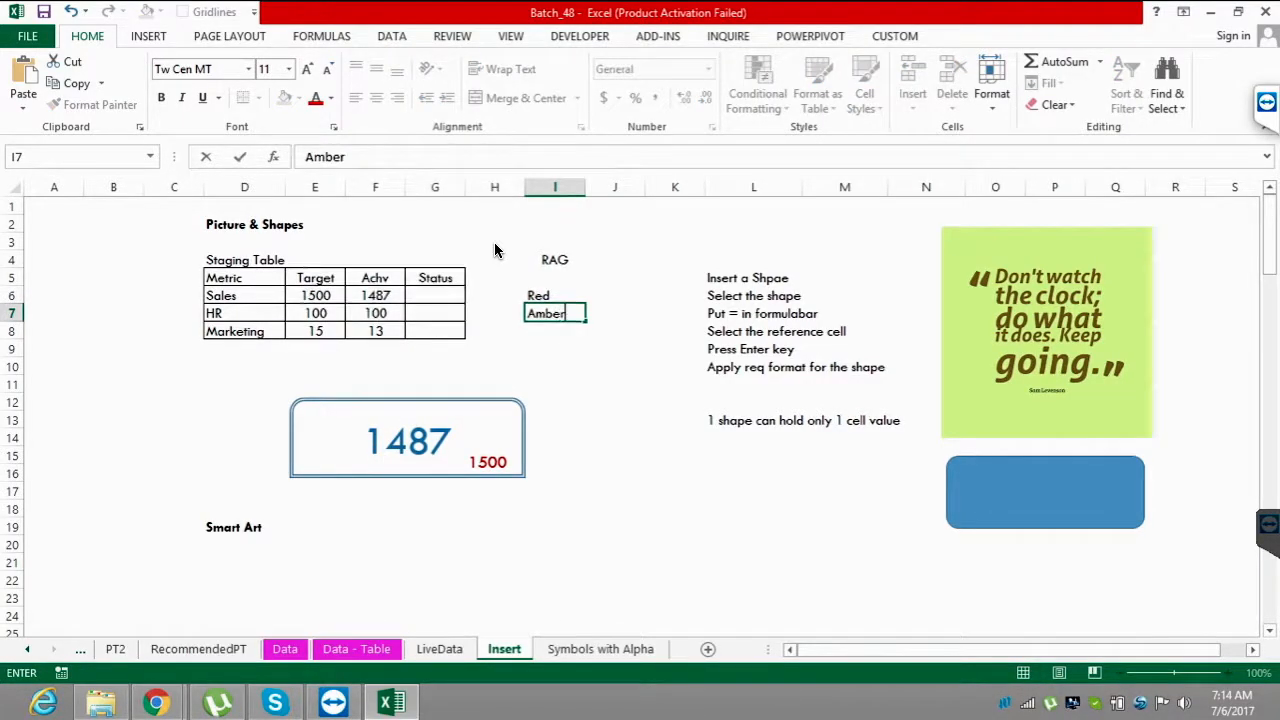
pyautogui.press('Return')
pyautogui.write('Green')
pyautogui.press('Return')
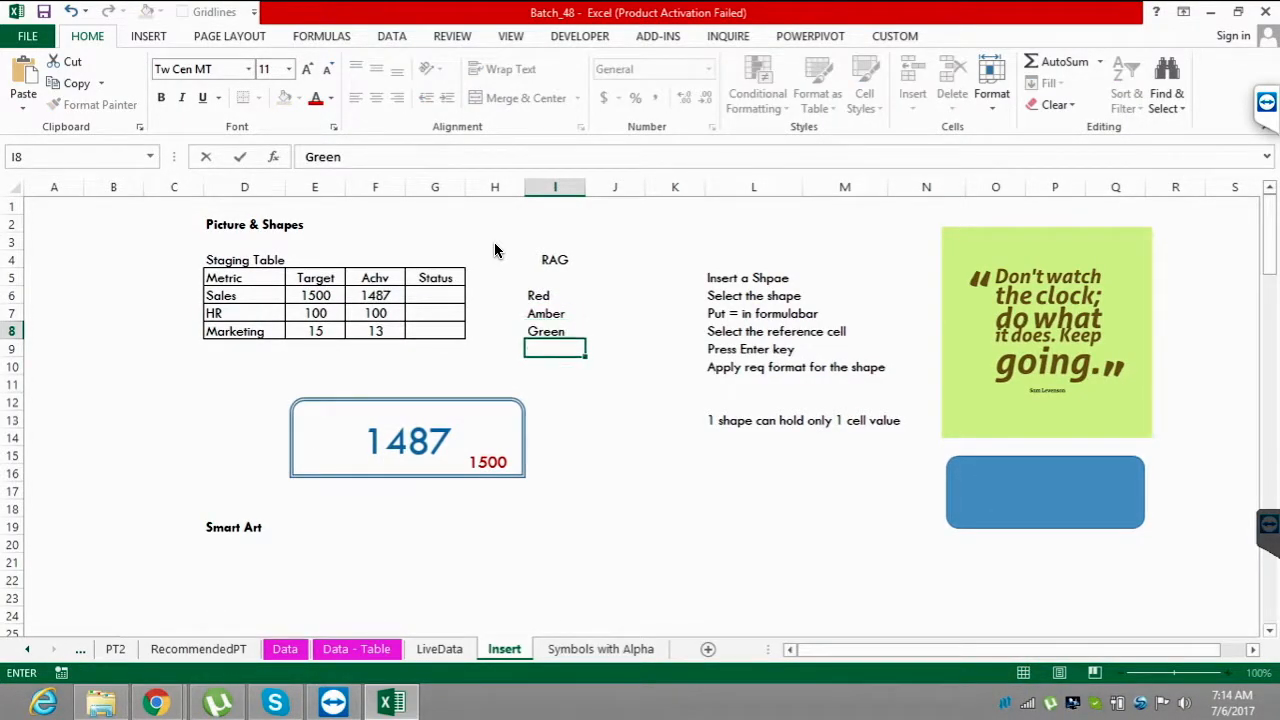
# - Highlight the three status labels in cells I6:I8
pyautogui.press('Up')
pyautogui.press('Up')
pyautogui.press('Up')
pyautogui.hotkey('shift', 'Down')
pyautogui.hotkey('shift', 'Down')
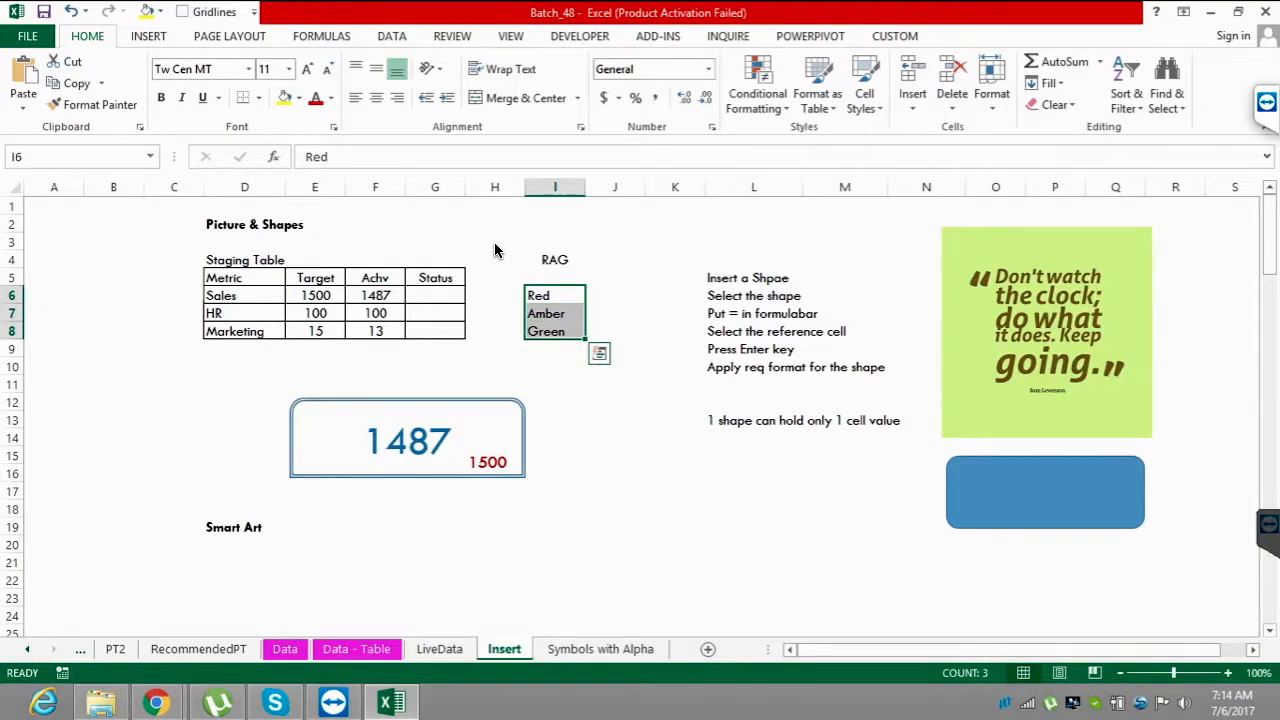
# - Fill the Status column with Red for Sales, Amber for HR and Red for Marketing
pyautogui.press('Left')
pyautogui.press('Left')
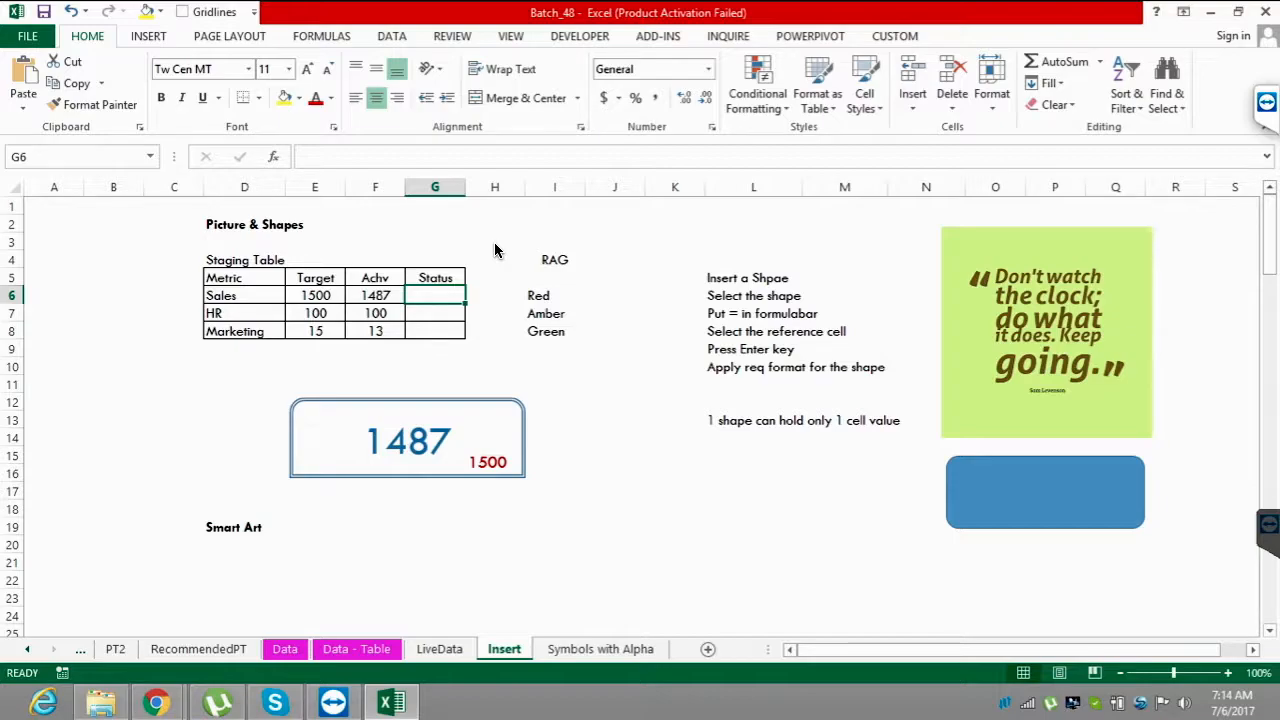
pyautogui.write('Red')
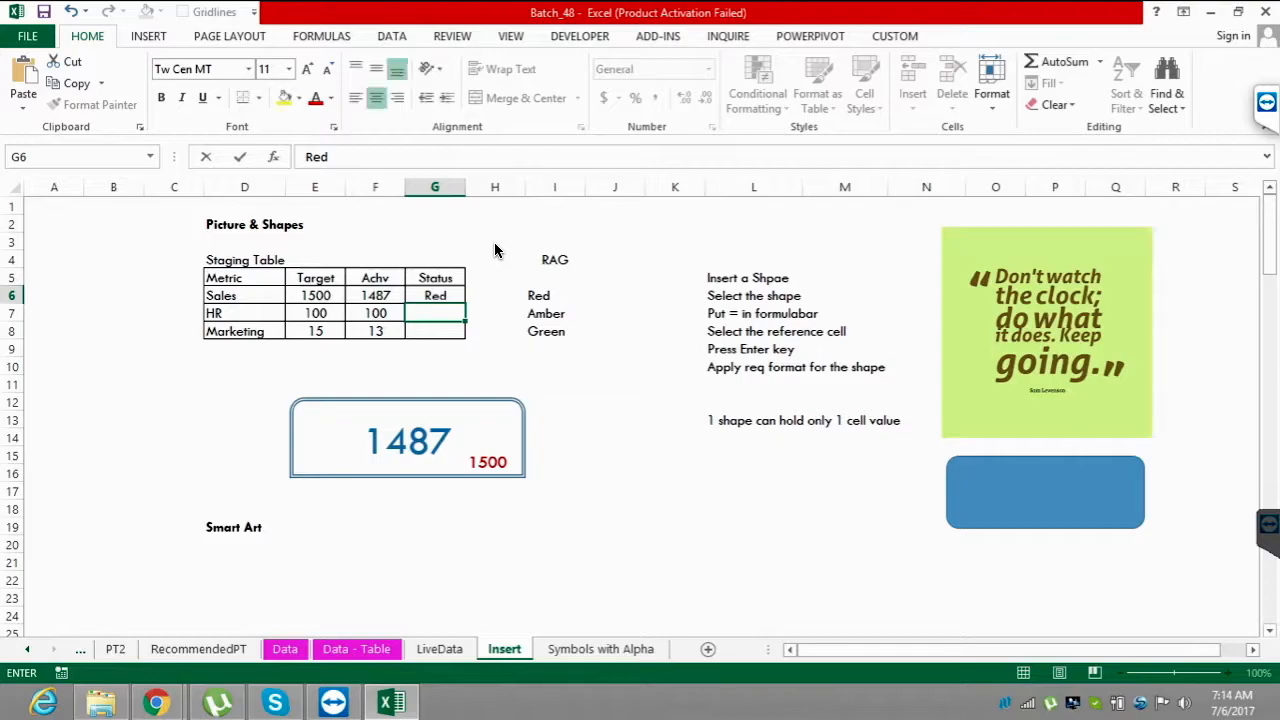
pyautogui.press('Return')
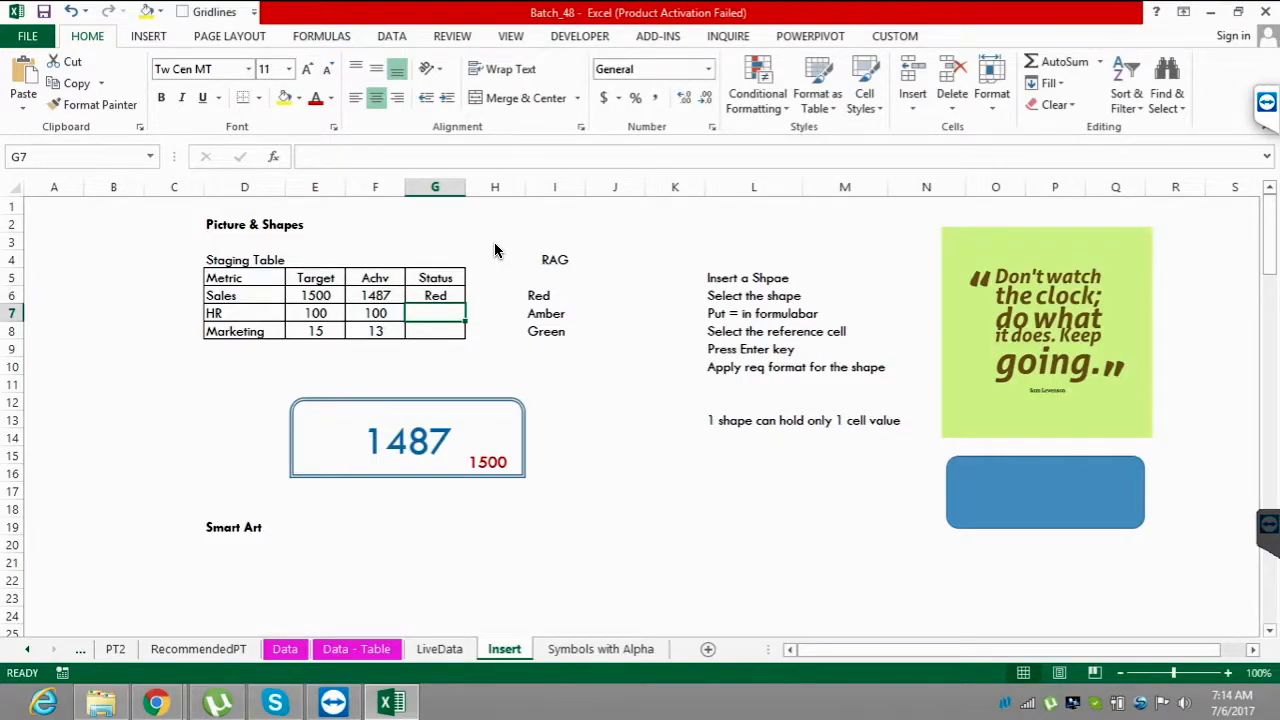
pyautogui.write('Gree')
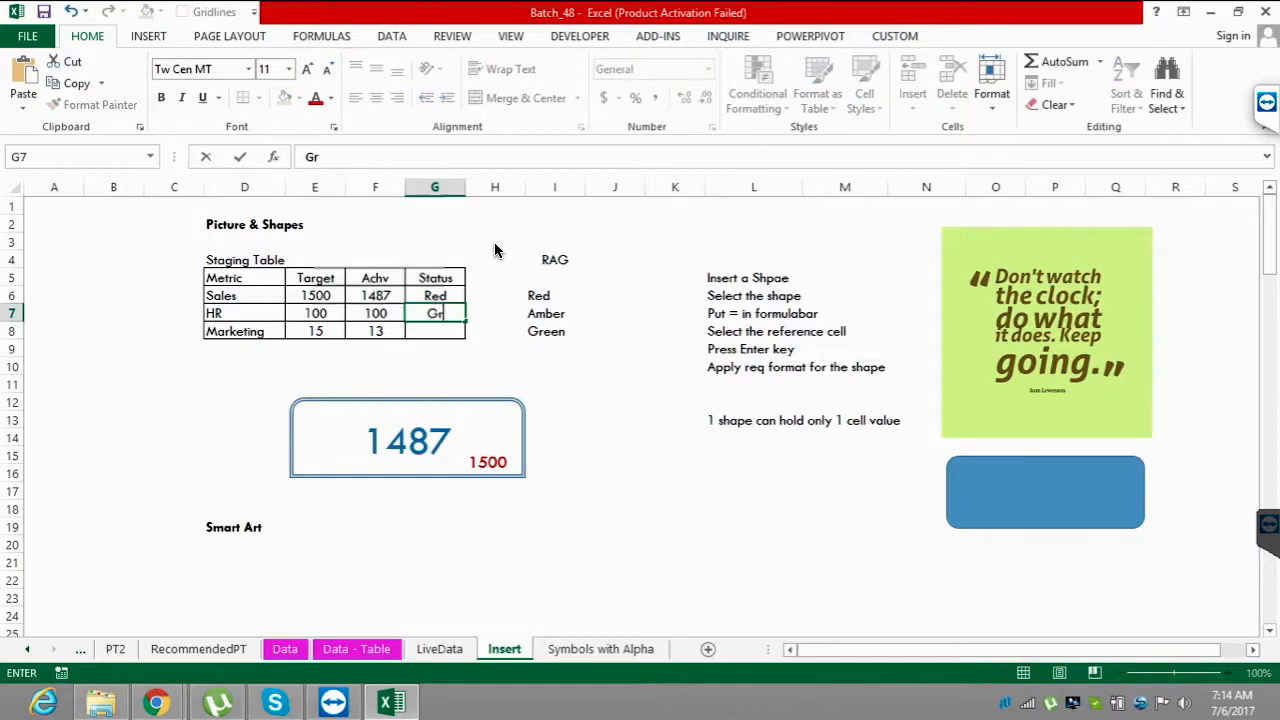
pyautogui.press('Escape')
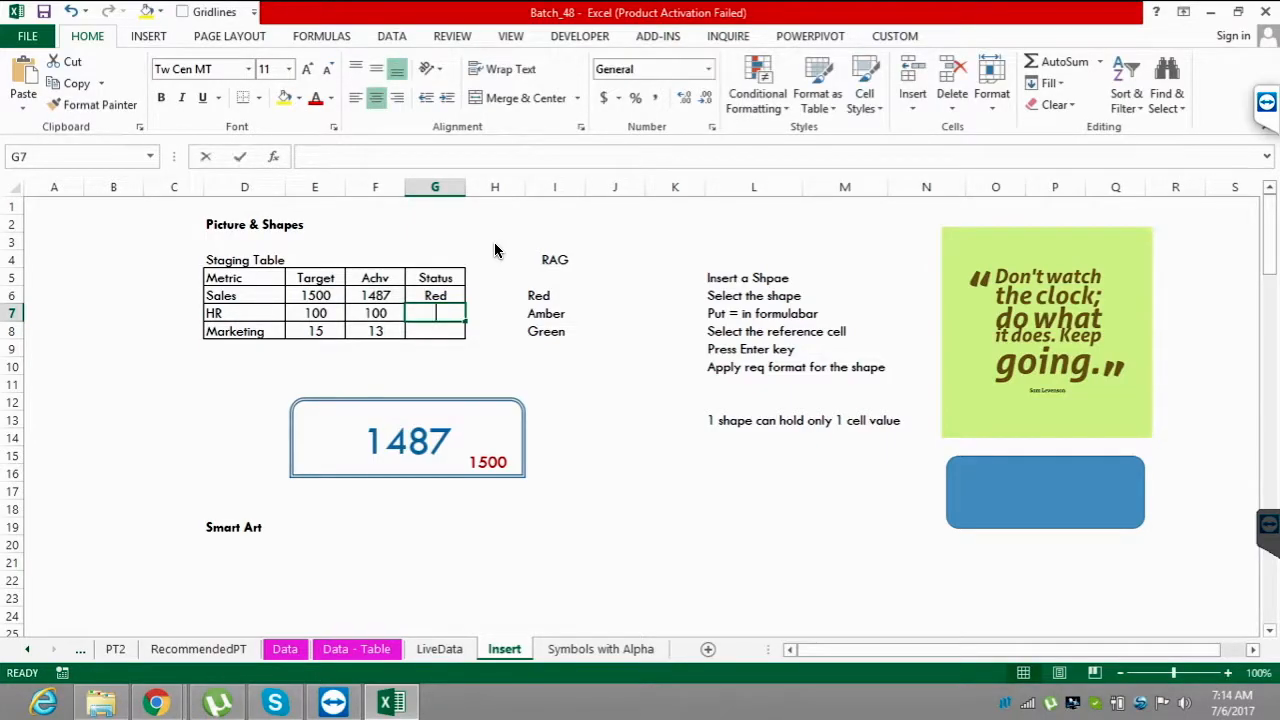
pyautogui.write('Amber')
pyautogui.press('Return')
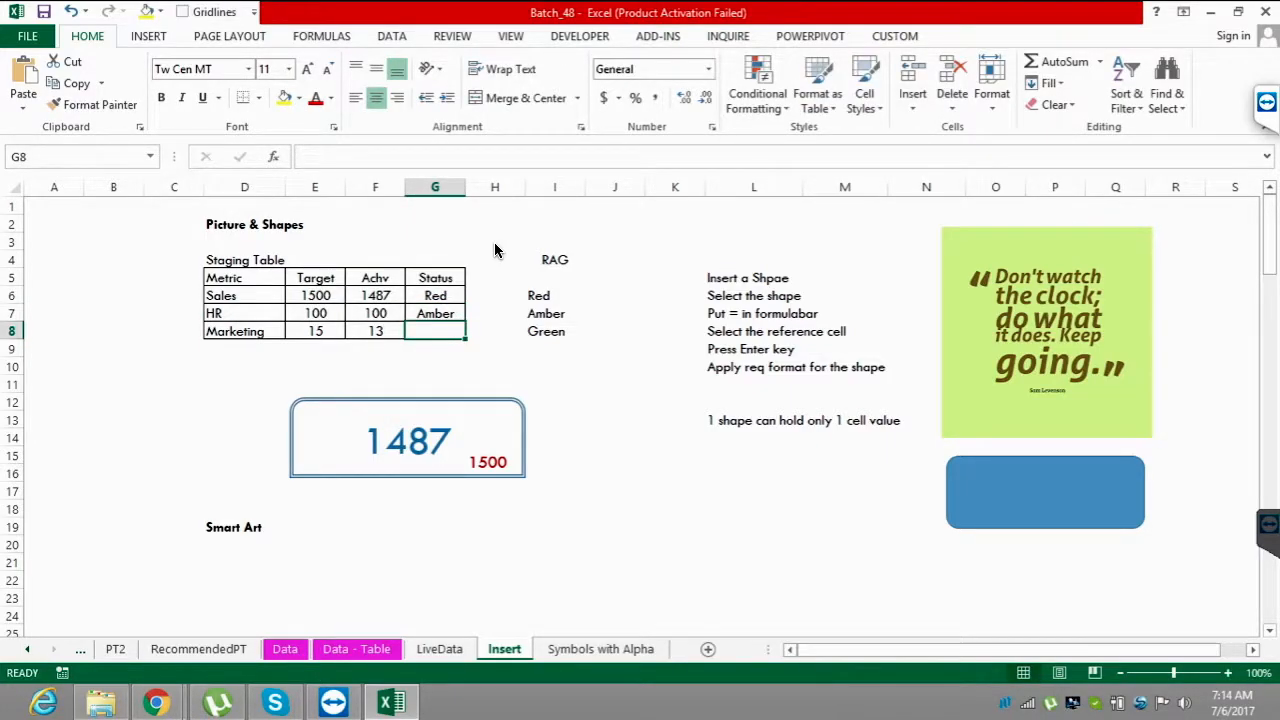
pyautogui.write('Red')
pyautogui.press('Return')
# - Change the Sales achievement in cell F6 to 1687
pyautogui.press('Up')
pyautogui.press('Up')
pyautogui.press('Up')
pyautogui.press('Left')
pyautogui.press('F2')
pyautogui.press('Left')
pyautogui.press('Left')
pyautogui.press('Left')
pyautogui.press('Delete')
pyautogui.write('6')
pyautogui.press('Return')
# - Change the Sales status in cell G6 to Green
pyautogui.press('Up')
pyautogui.press('Right')
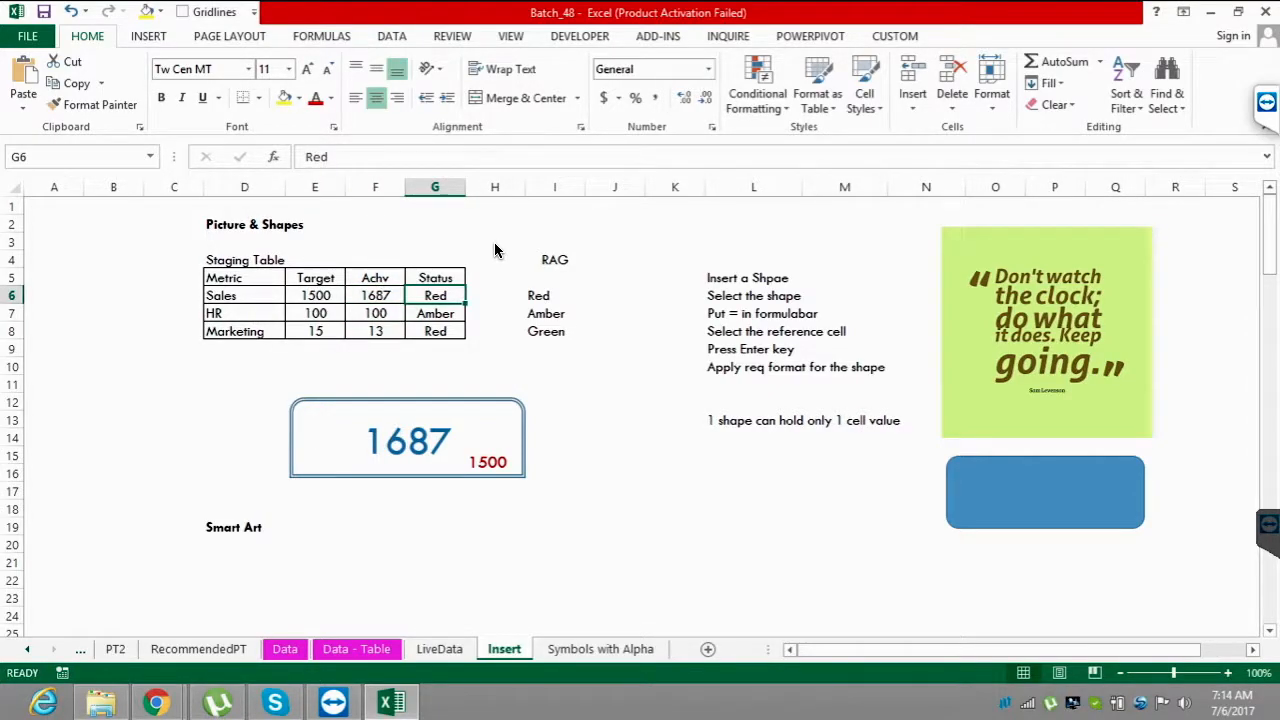
pyautogui.write('Green')
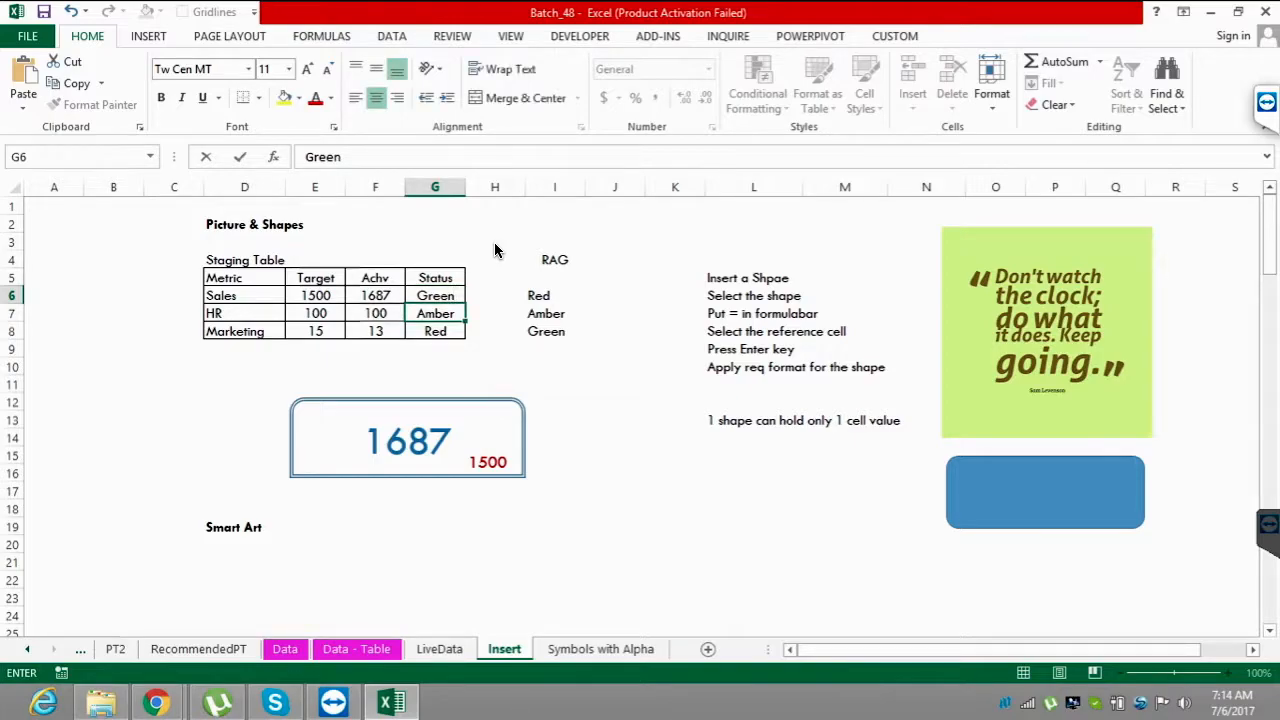
pyautogui.press('Return')
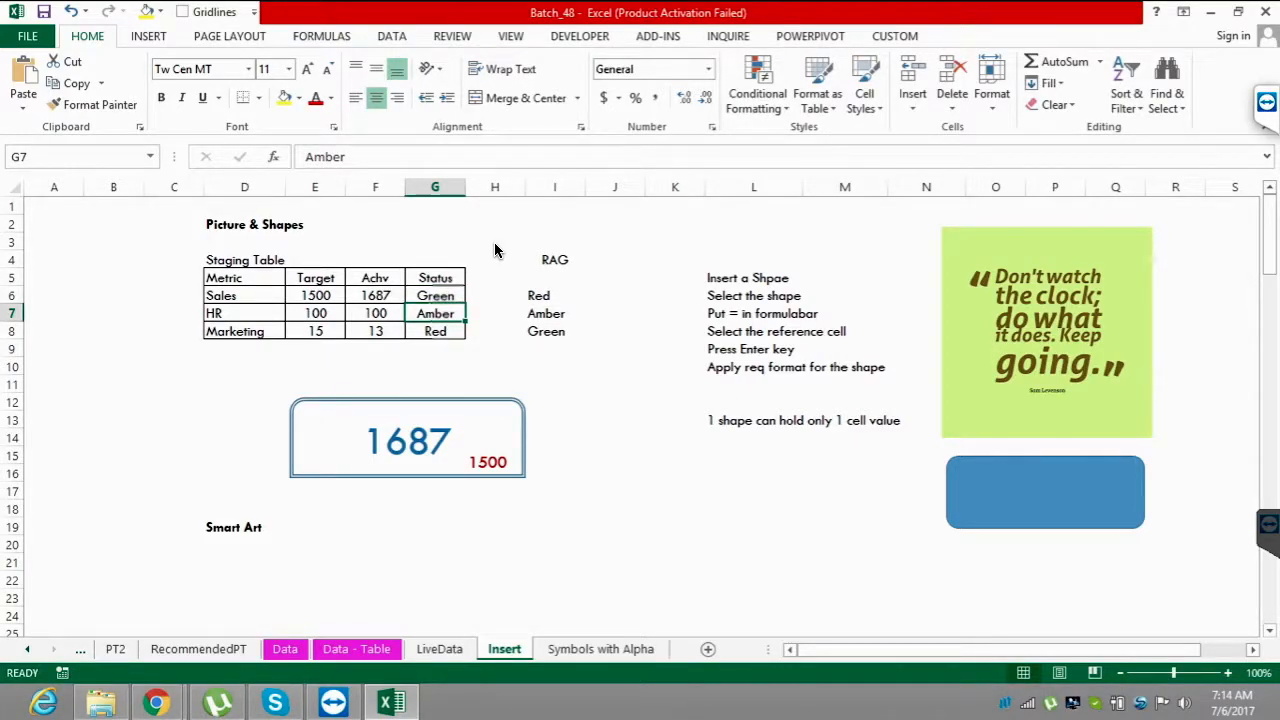
# - Clear the text entries from the Status cells G6:G8
pyautogui.press('Up')
pyautogui.hotkey('shift', 'Down')
pyautogui.hotkey('shift', 'Down')
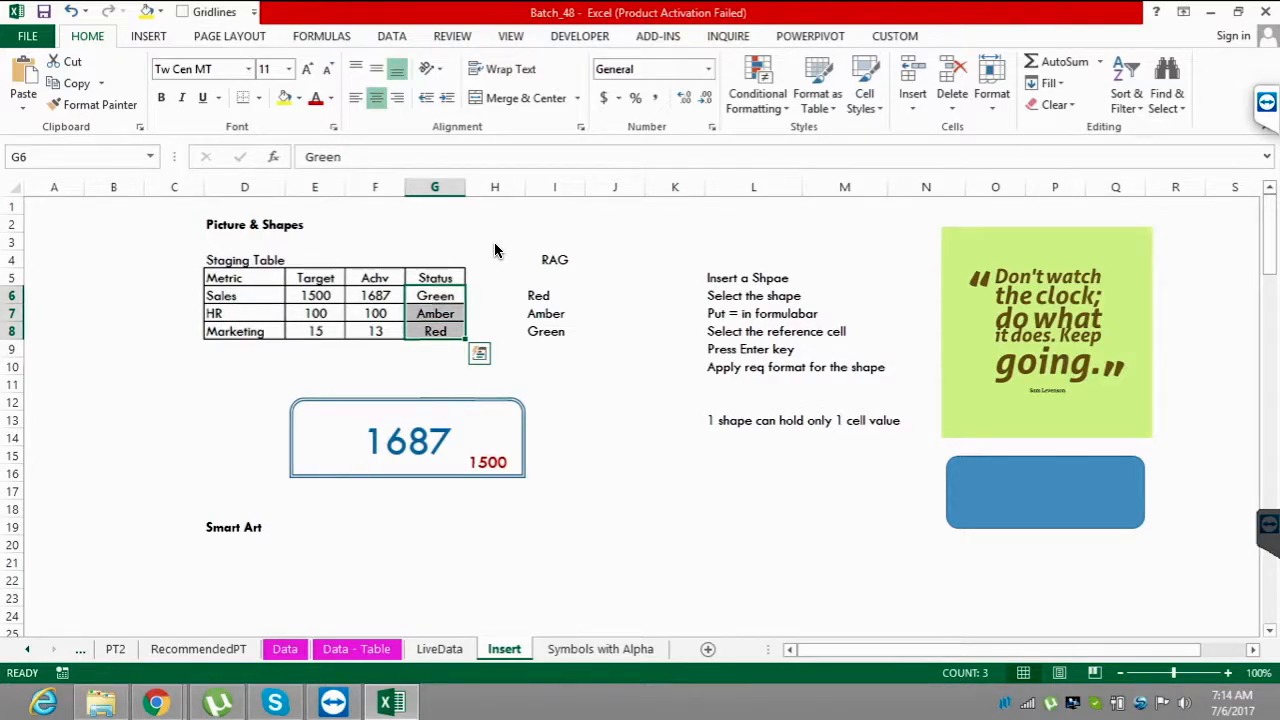
pyautogui.hotkey('shift', 'Up')
pyautogui.hotkey('shift', 'Up')
pyautogui.hotkey('shift', 'Down')
pyautogui.hotkey('shift', 'Down')
pyautogui.press('Delete')
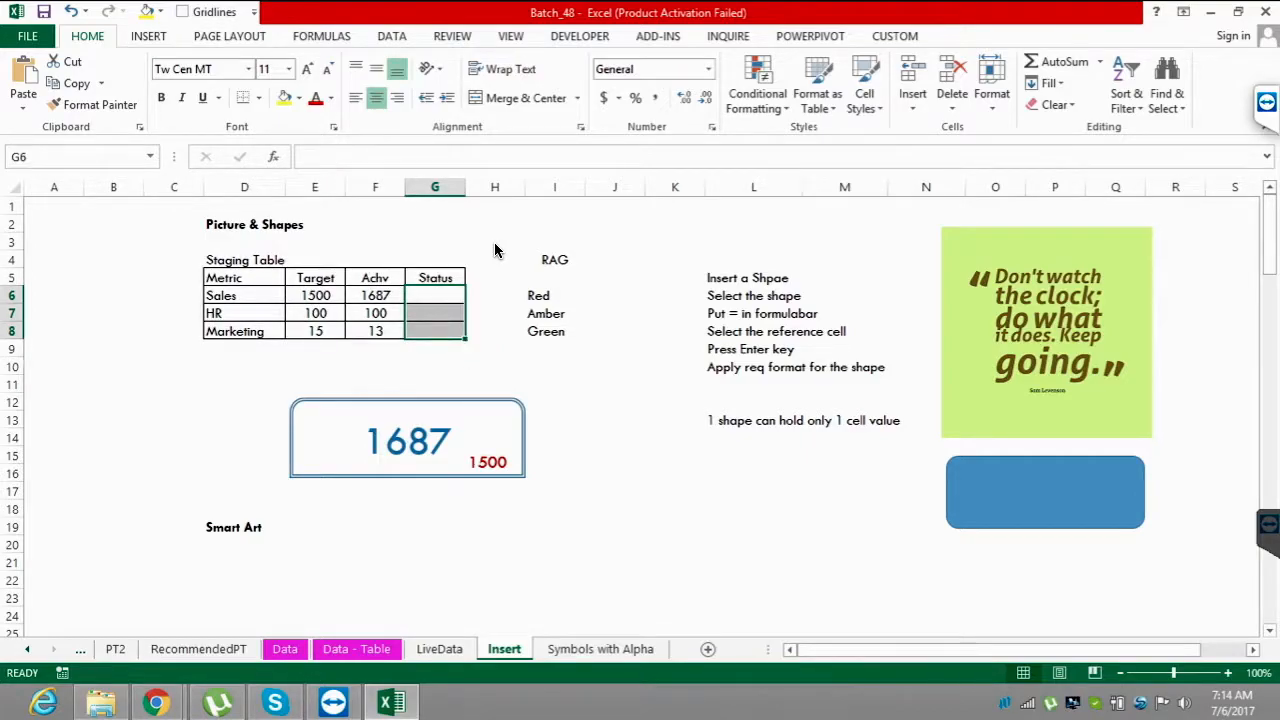
pyautogui.hotkey('shift', 'Up')
pyautogui.hotkey('shift', 'Up')
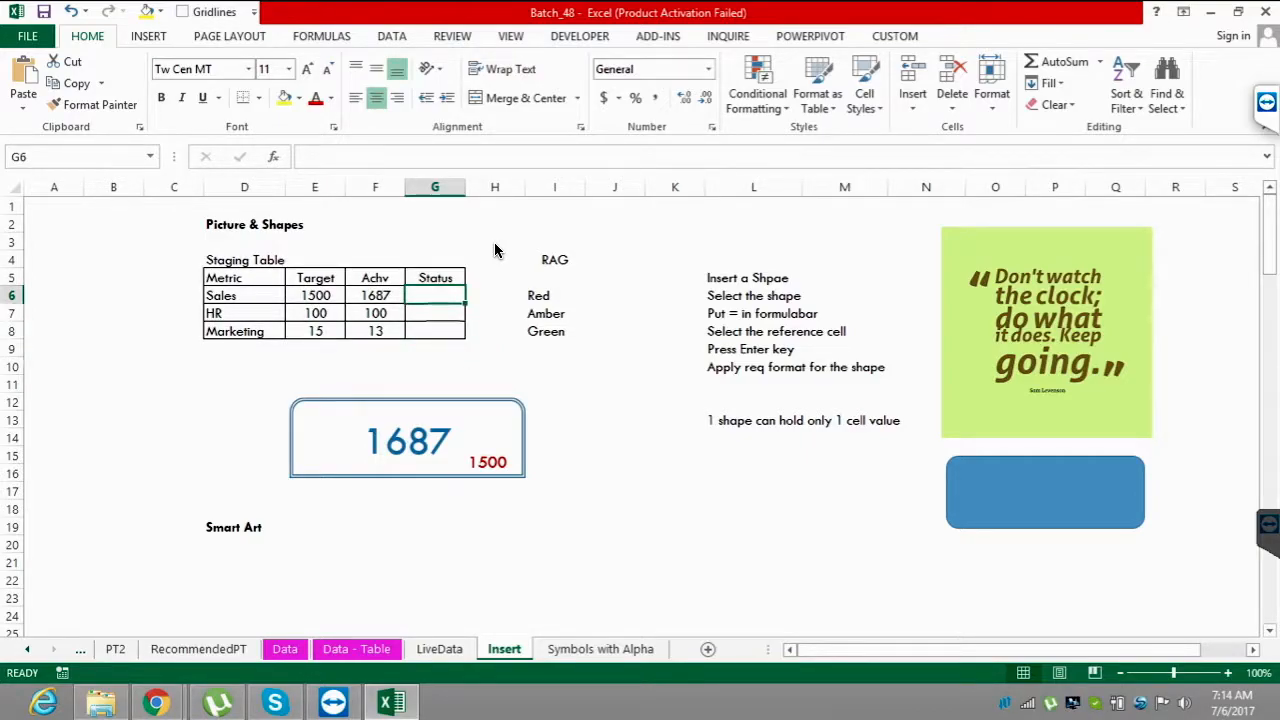
pyautogui.press('Down')
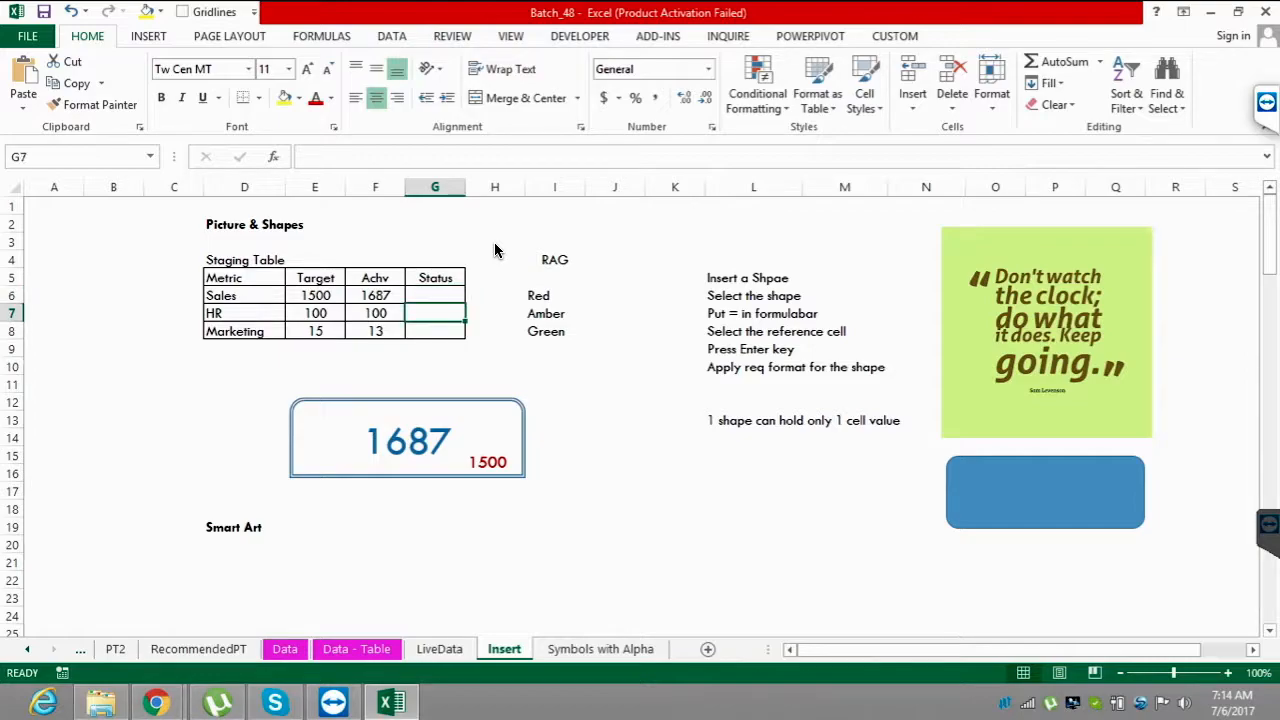
# - Insert the recently used Wingdings 3 up-arrow symbol (character code 35) into the Sales status cell G6
pyautogui.press('Up')
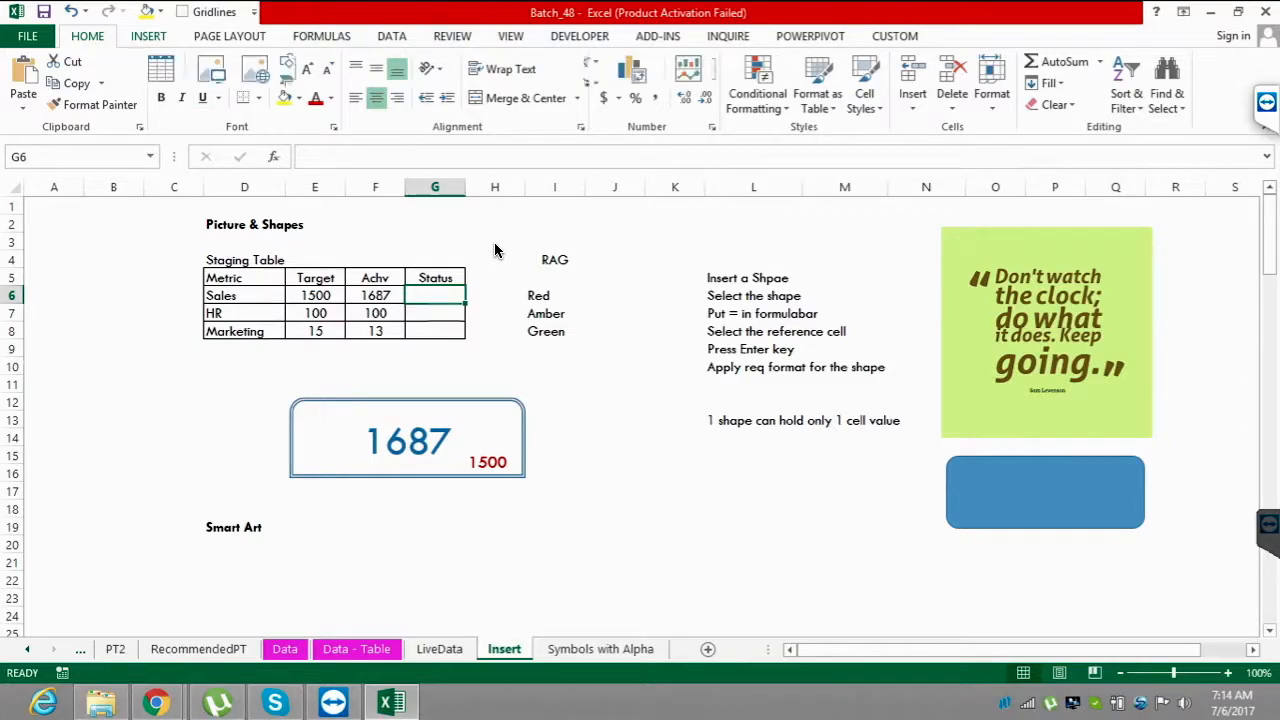
pyautogui.hotkey('alt', 'n')
pyautogui.press('u')
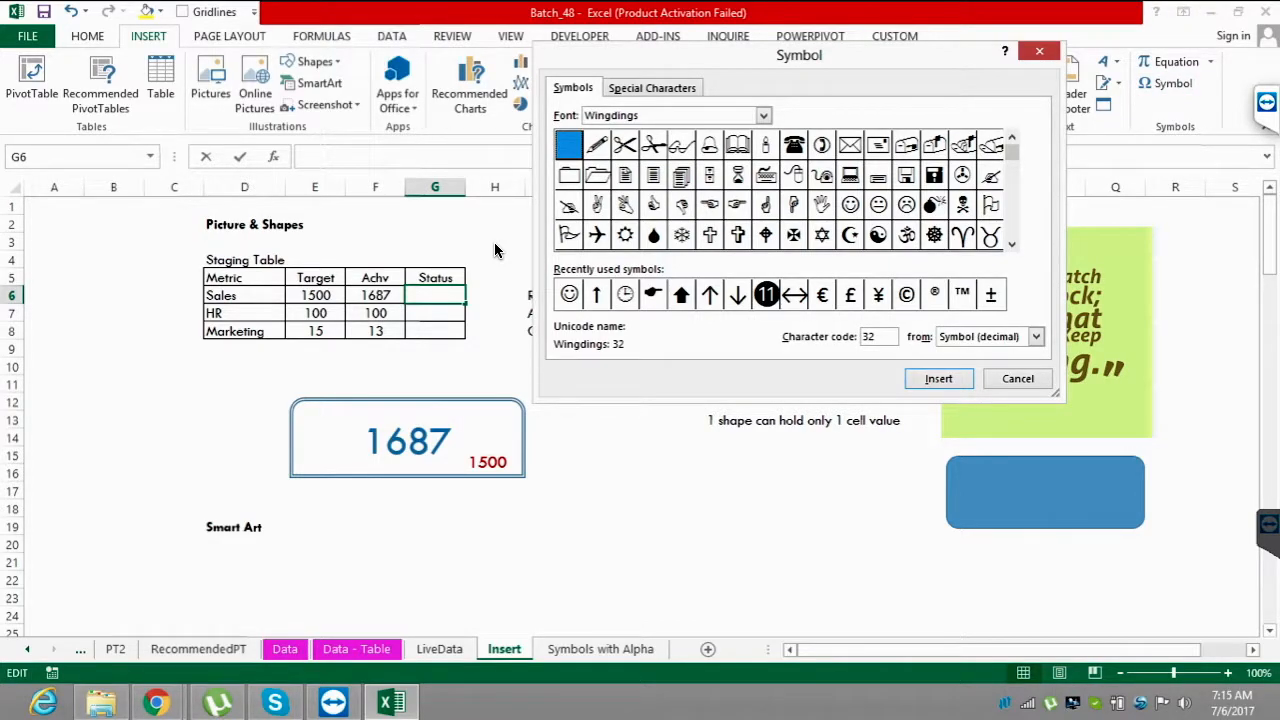
pyautogui.click(597, 294)
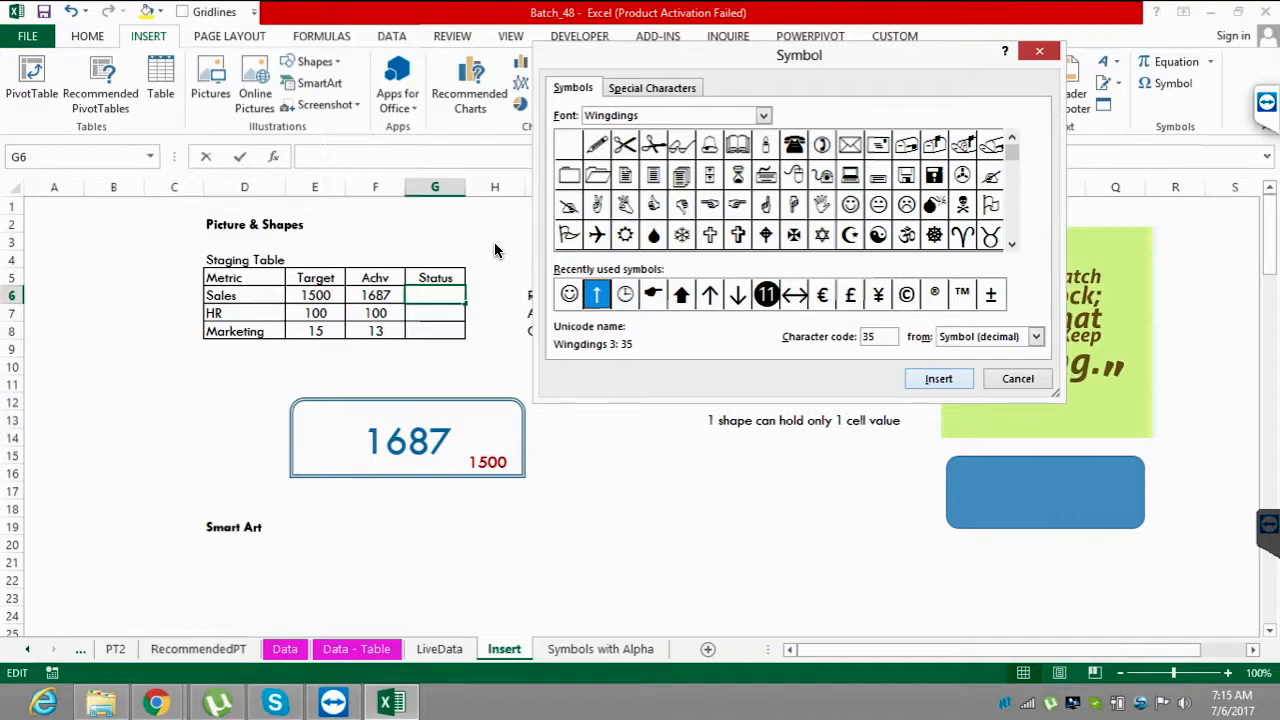
pyautogui.press('Return')
pyautogui.press('Escape')
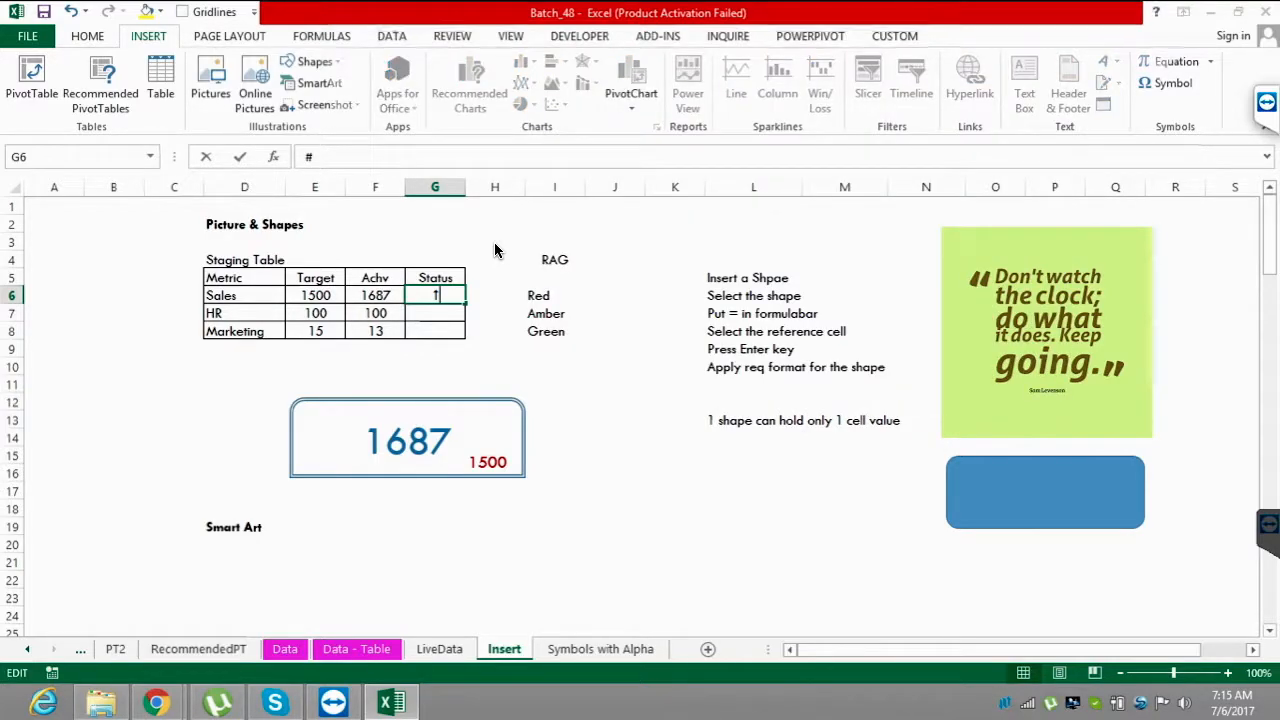
# - Draw a rectangle about 0.35" wide and 0.46" high inside the Sales tile, just above the 1500 target
pyautogui.click(615, 384)
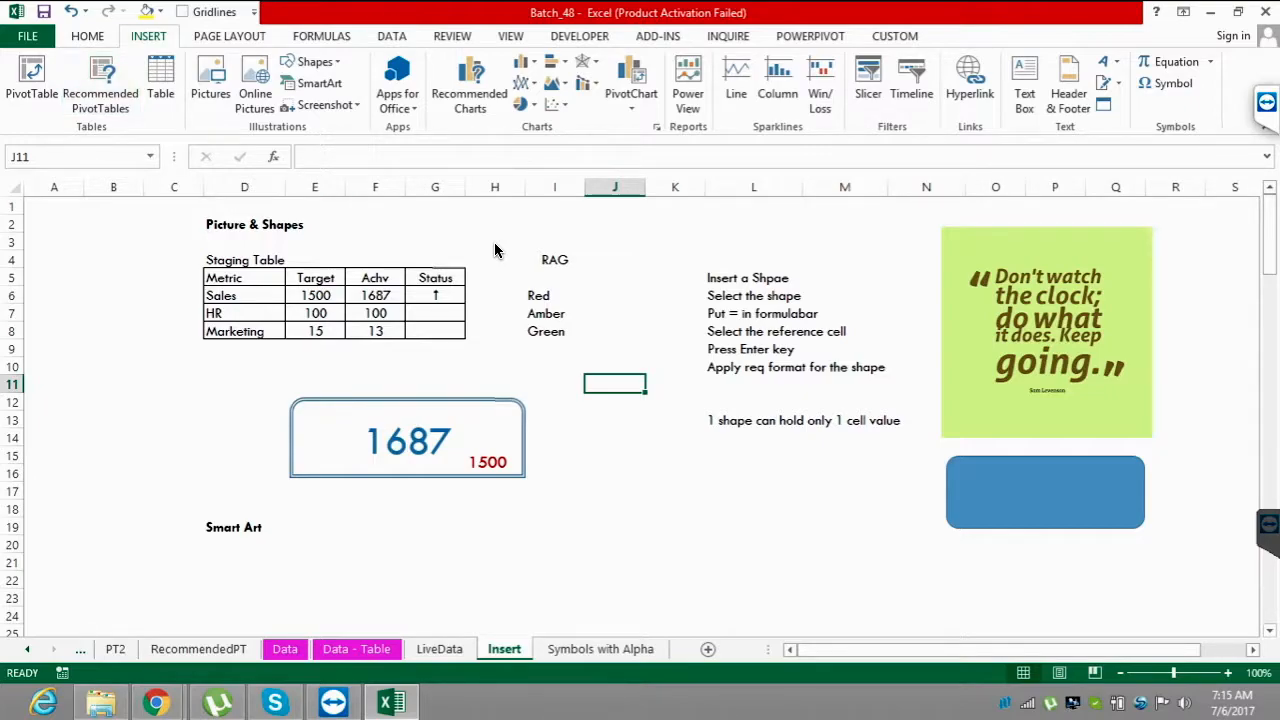
pyautogui.click(314, 61)
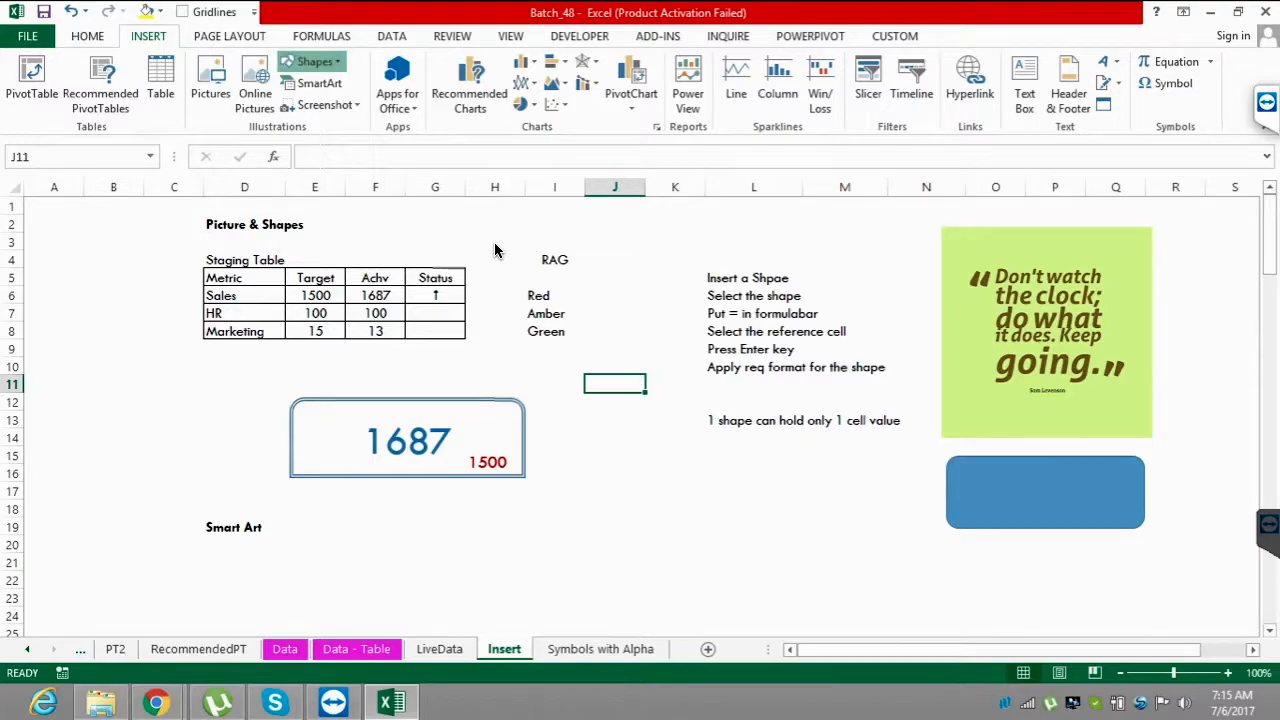
pyautogui.press('Escape')
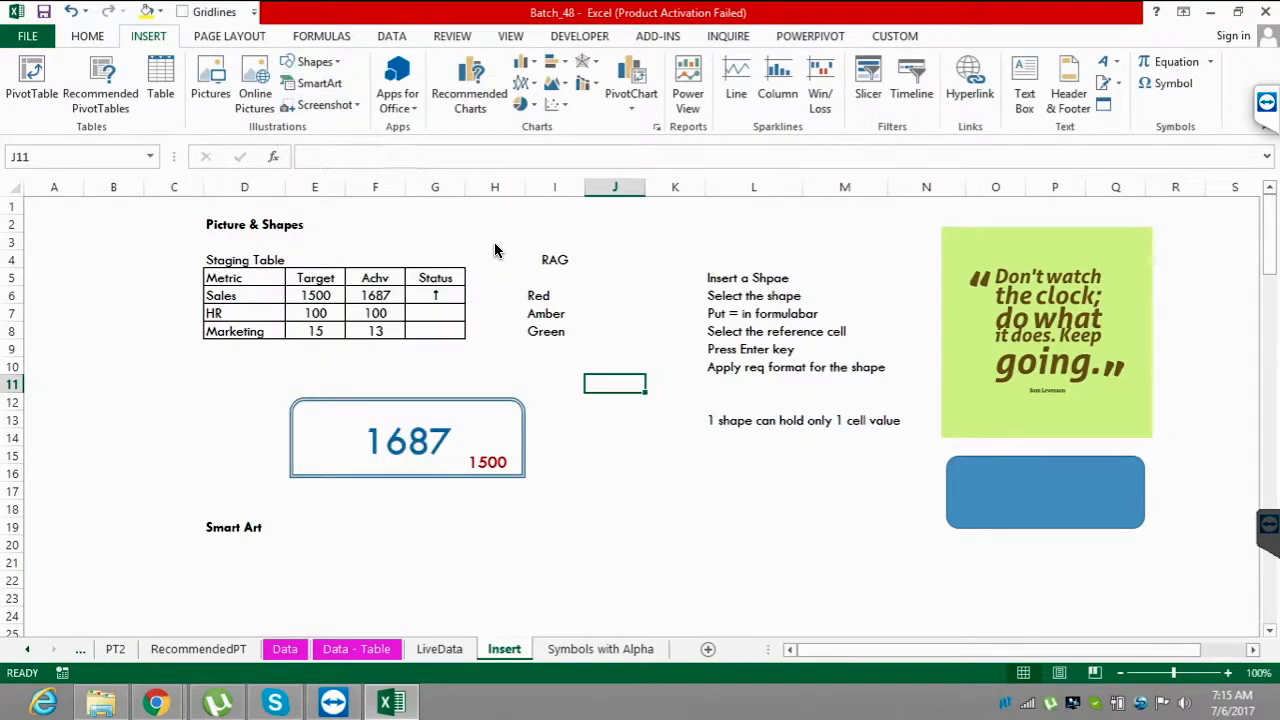
pyautogui.moveTo(474, 416)
pyautogui.mouseDown()
pyautogui.moveTo(512, 453)
pyautogui.moveTo(491, 408)
pyautogui.mouseUp()
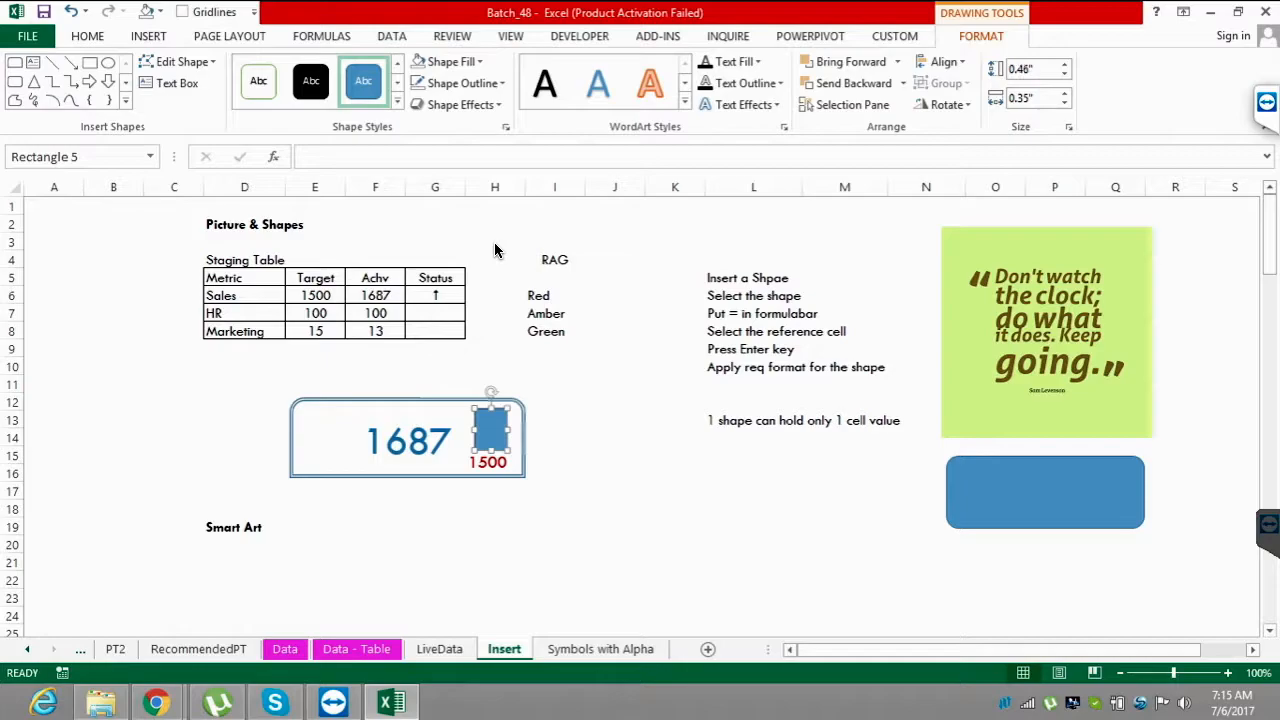
# - Link the new small rectangle to the Sales status cell with the formula =$G$6
pyautogui.write('=')
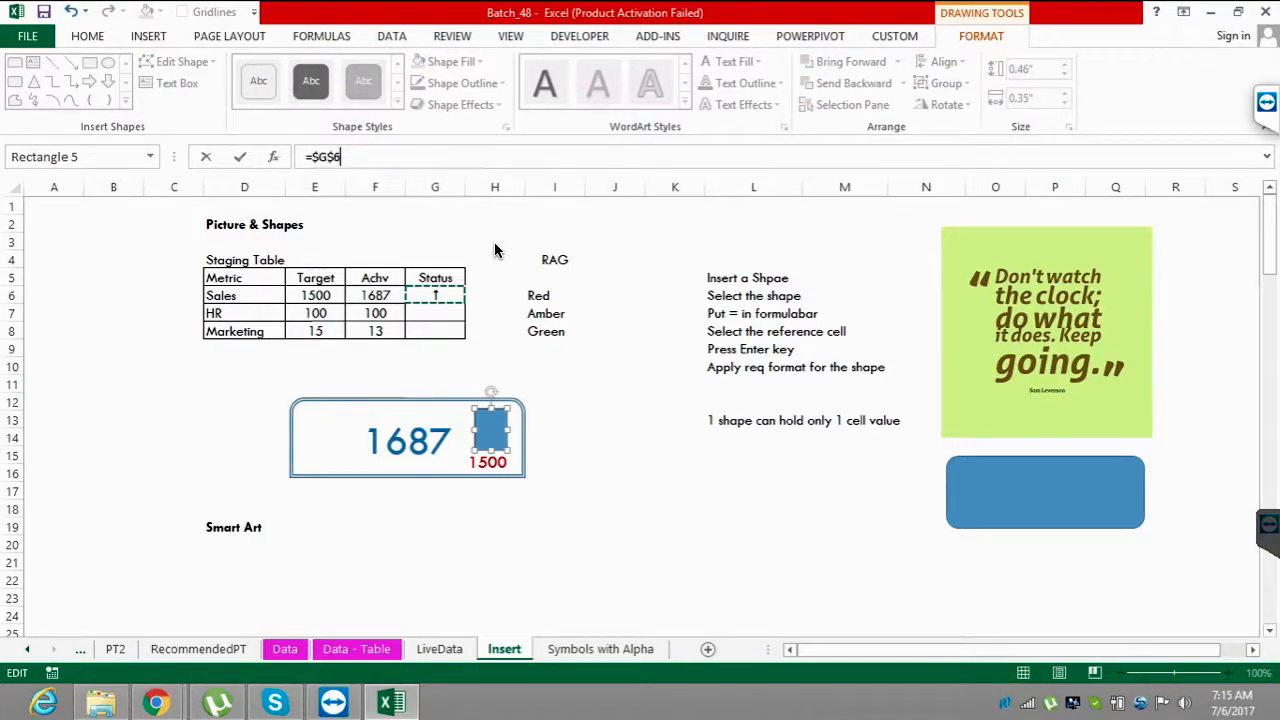
pyautogui.click(435, 295)
pyautogui.press('Return')
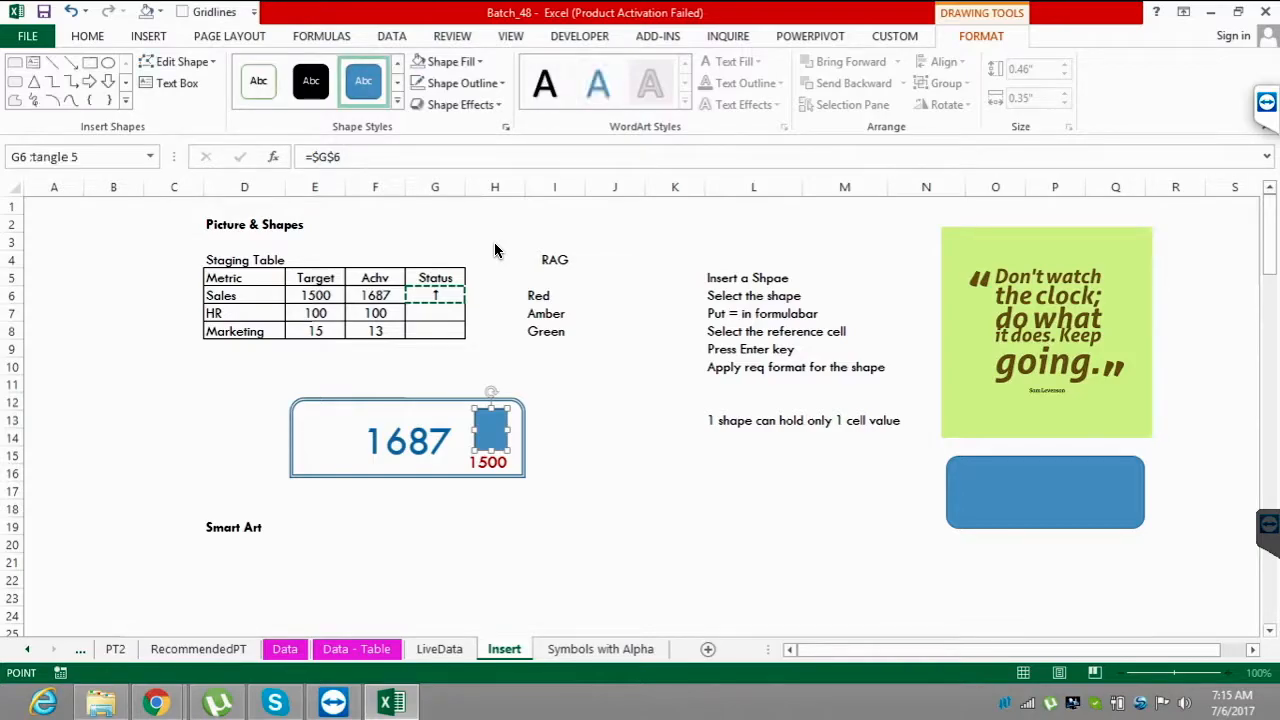
# - Centre the arrow vertically and horizontally in the small rectangle and enlarge its font size to 32
pyautogui.click(88, 36)
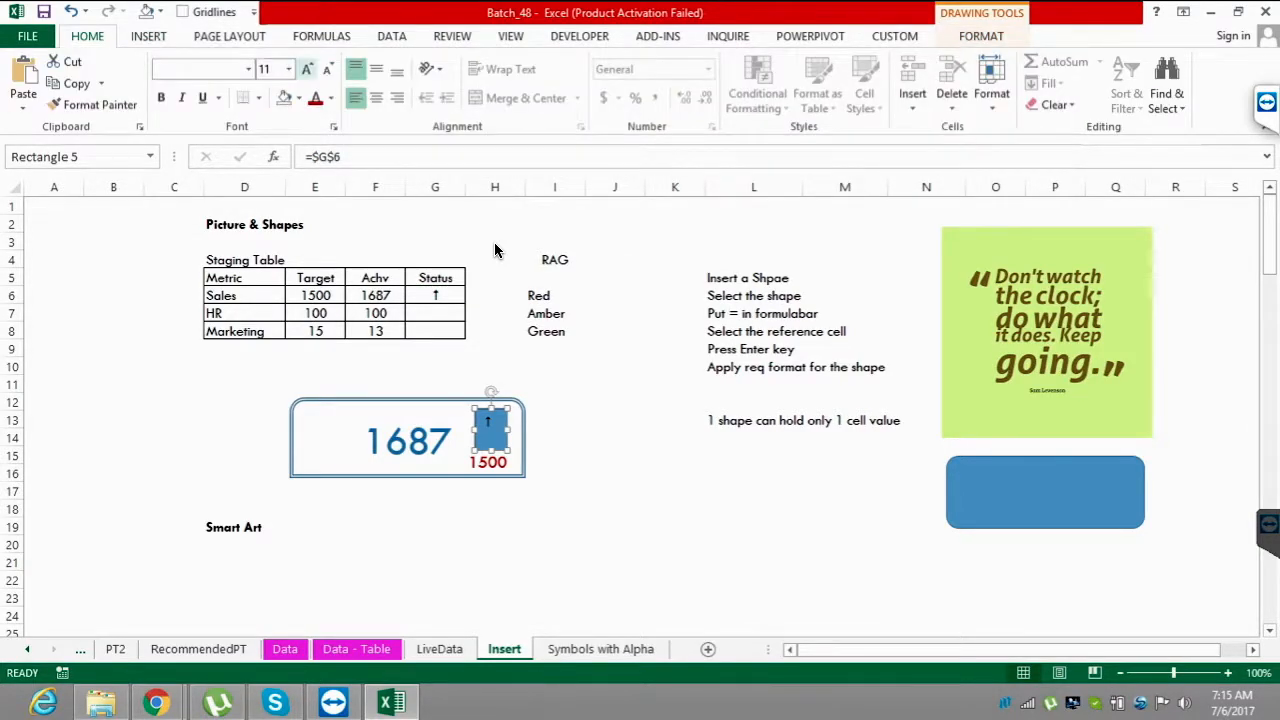
pyautogui.click(376, 69)
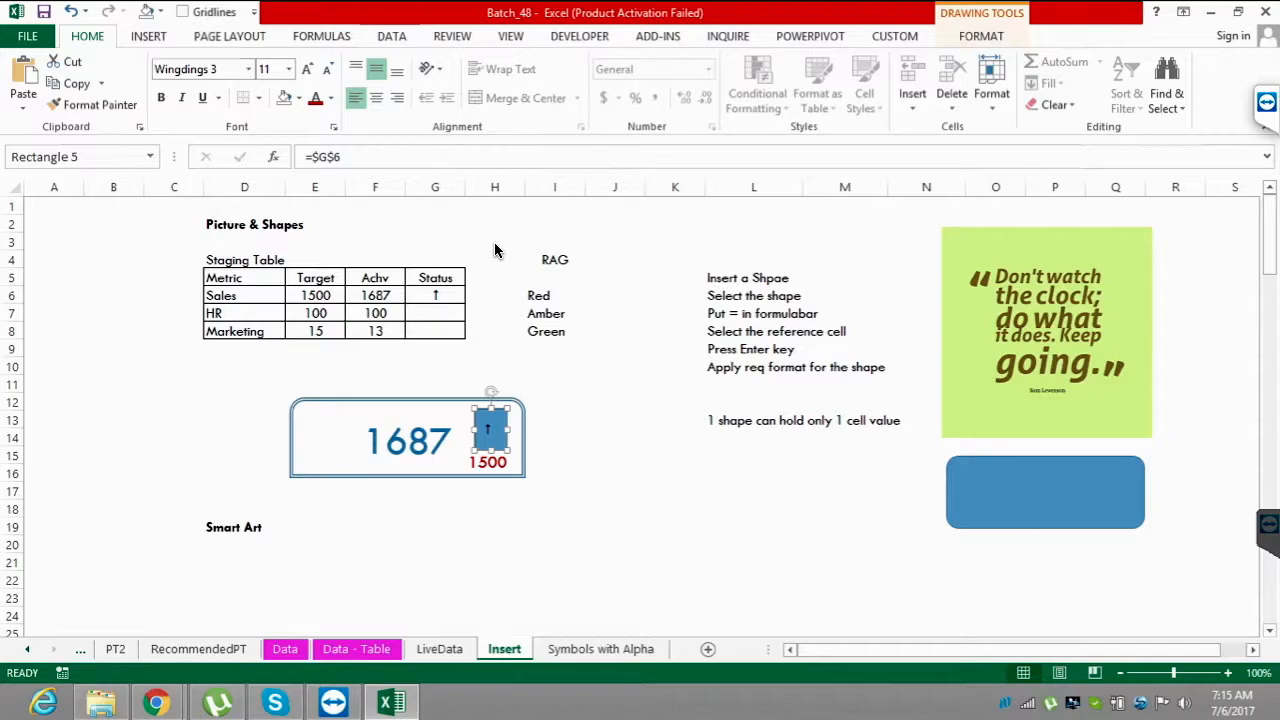
pyautogui.click(376, 97)
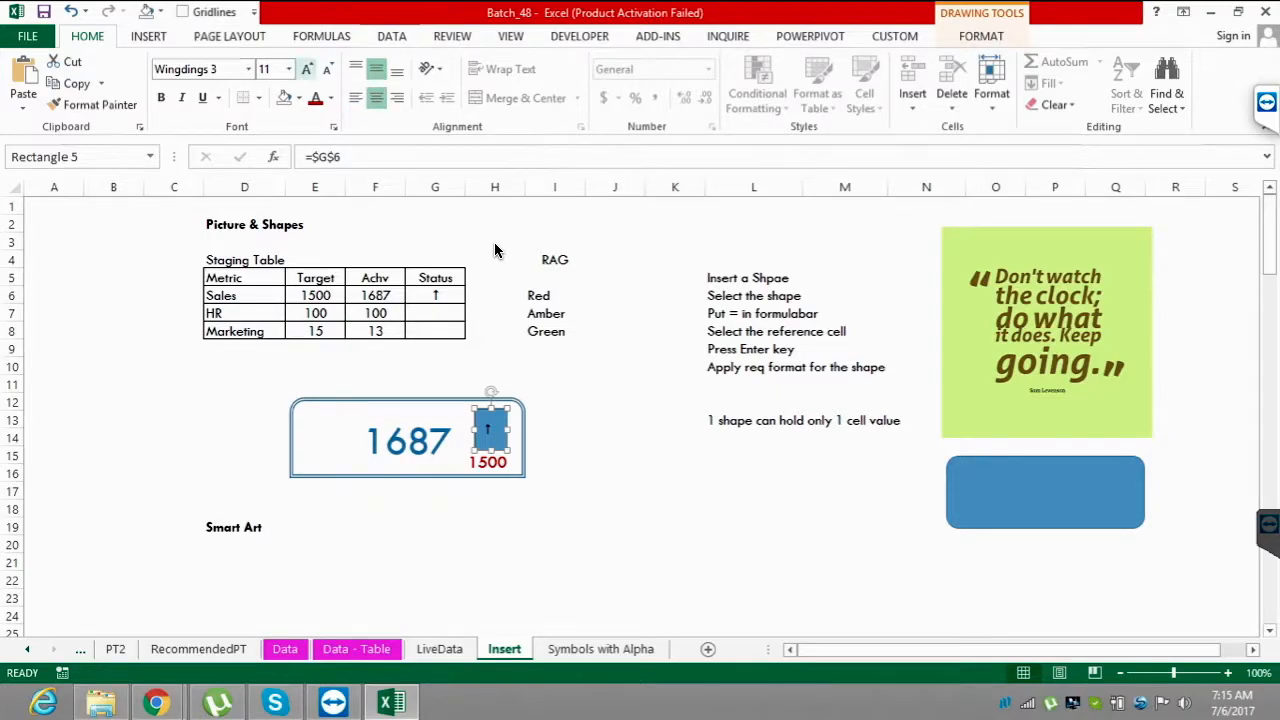
pyautogui.click(307, 69)
pyautogui.click(307, 69)
pyautogui.click(307, 69)
pyautogui.click(307, 69)
pyautogui.click(307, 69)
pyautogui.click(307, 69)
pyautogui.click(307, 69)
pyautogui.click(307, 69)
# - Remove the fill and outline from the small rectangle holding the status arrow
pyautogui.rightClick(506, 432)
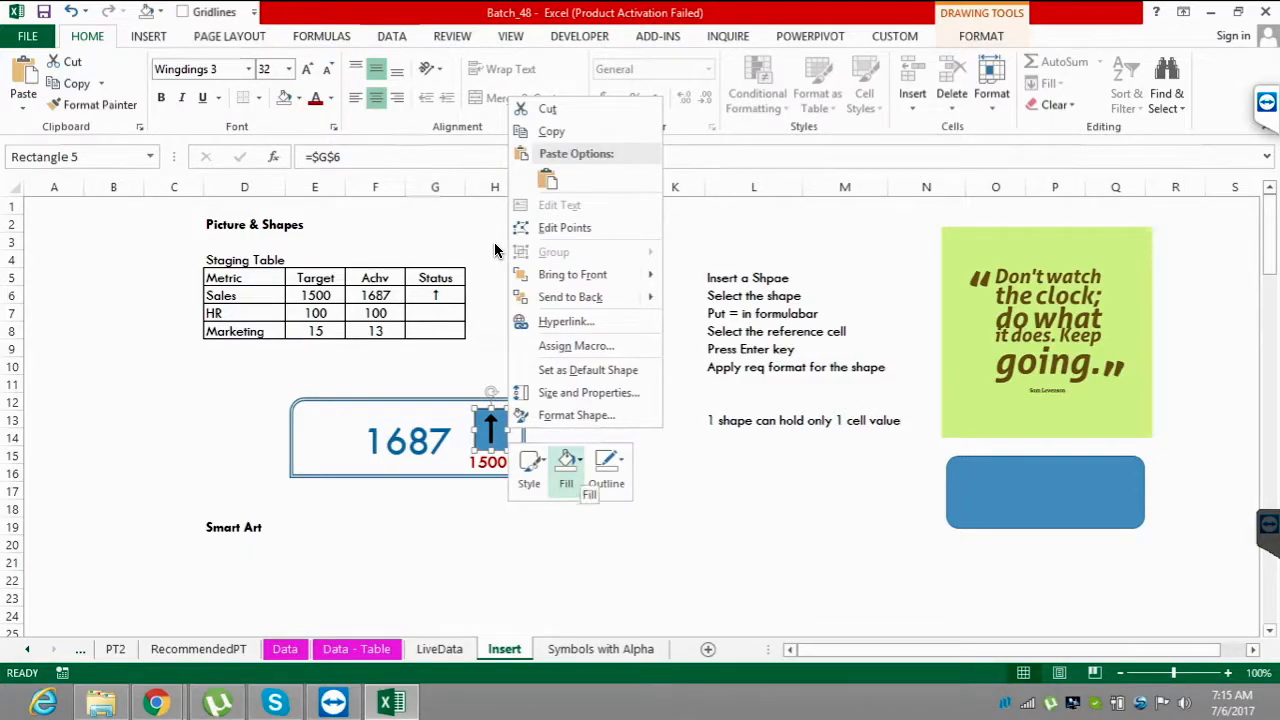
pyautogui.click(566, 465)
pyautogui.click(595, 341)
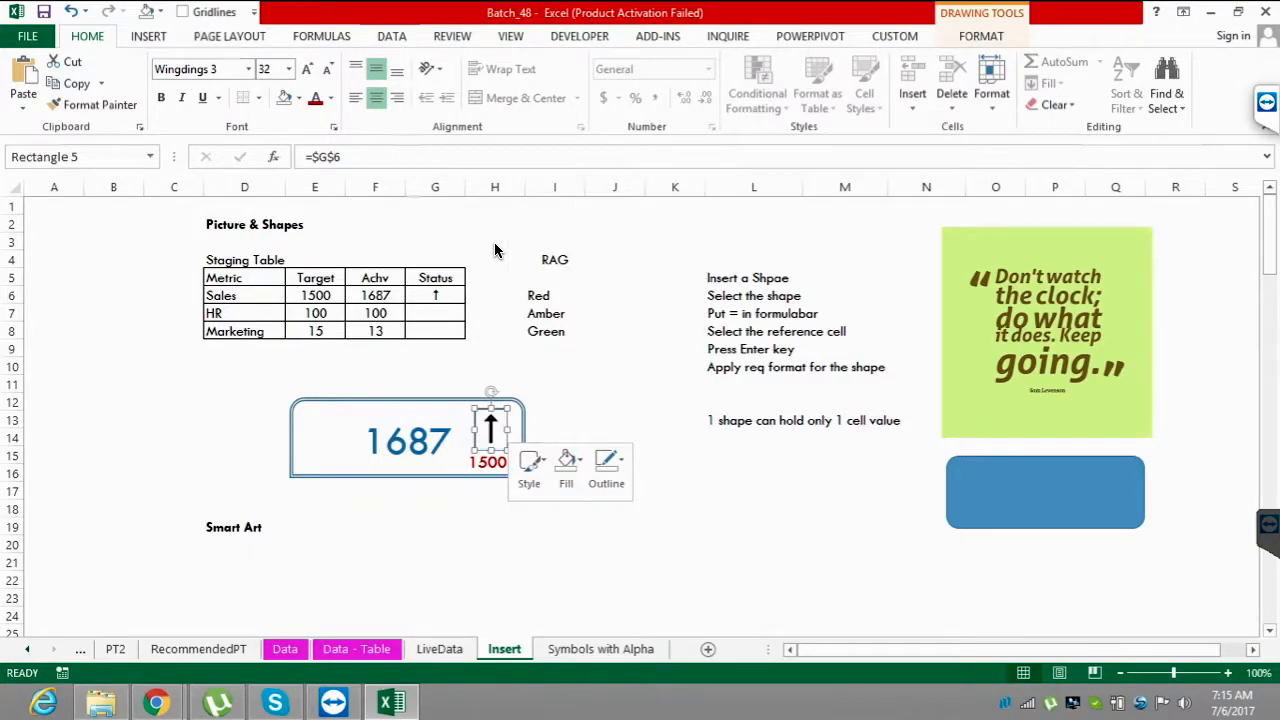
pyautogui.click(606, 466)
pyautogui.click(643, 364)
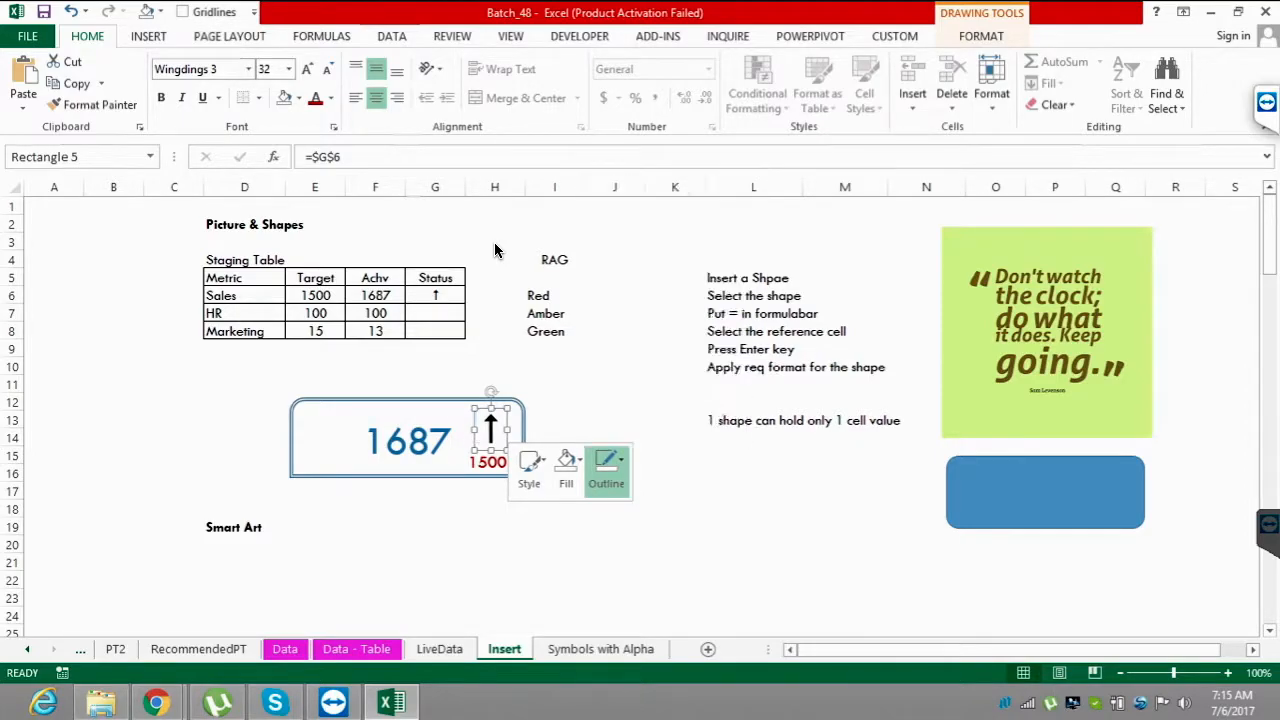
pyautogui.click(606, 466)
pyautogui.click(495, 251)
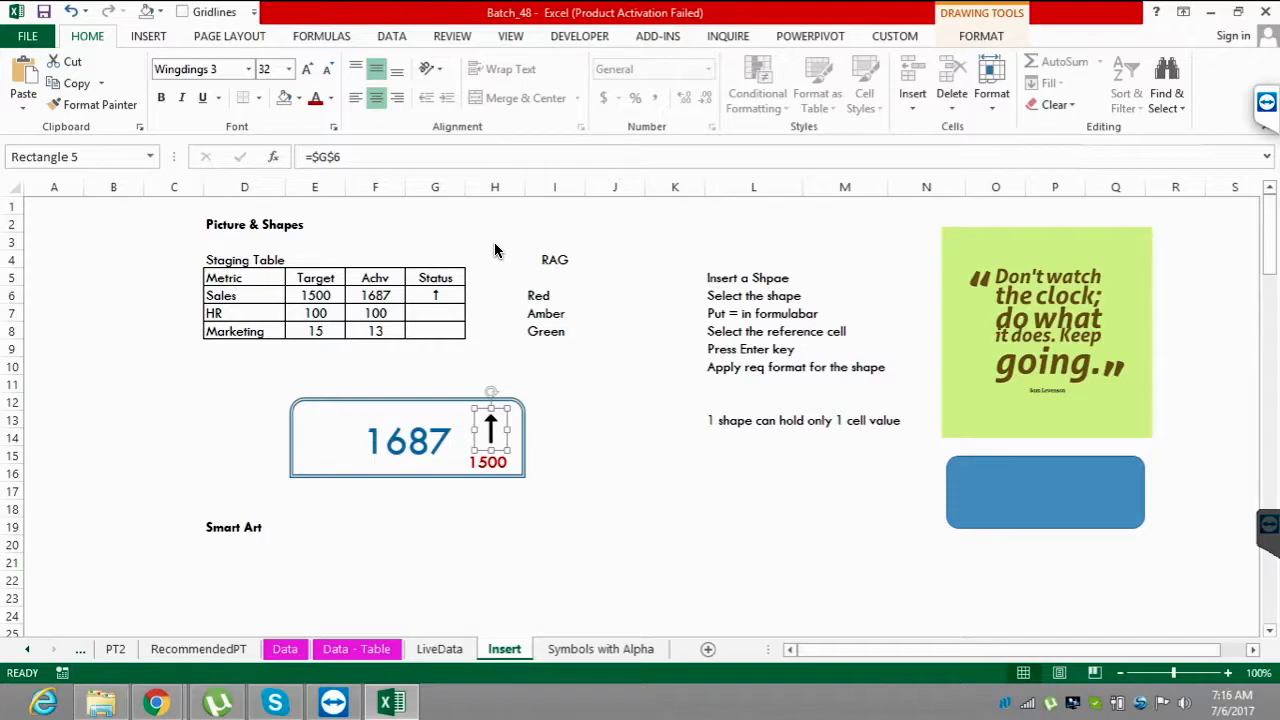
pyautogui.press('Escape')
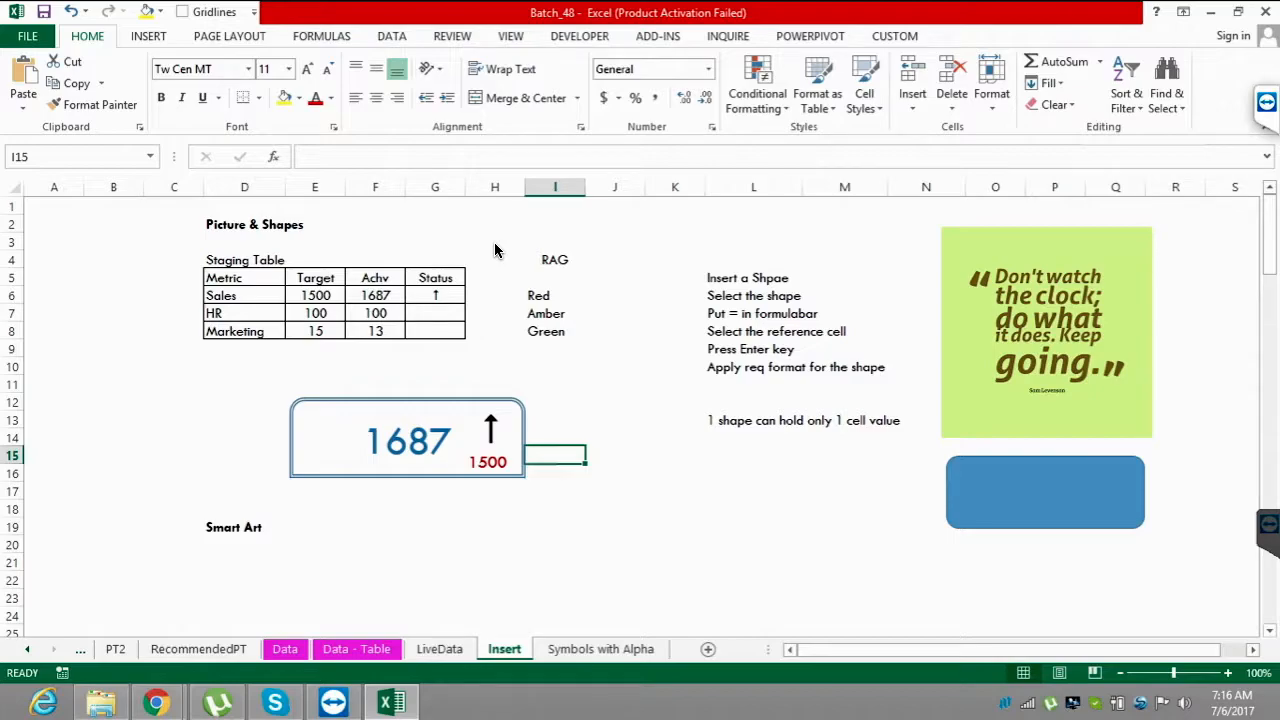
# - Change the Sales achievement in cell F6 to 1487
pyautogui.click(375, 296)
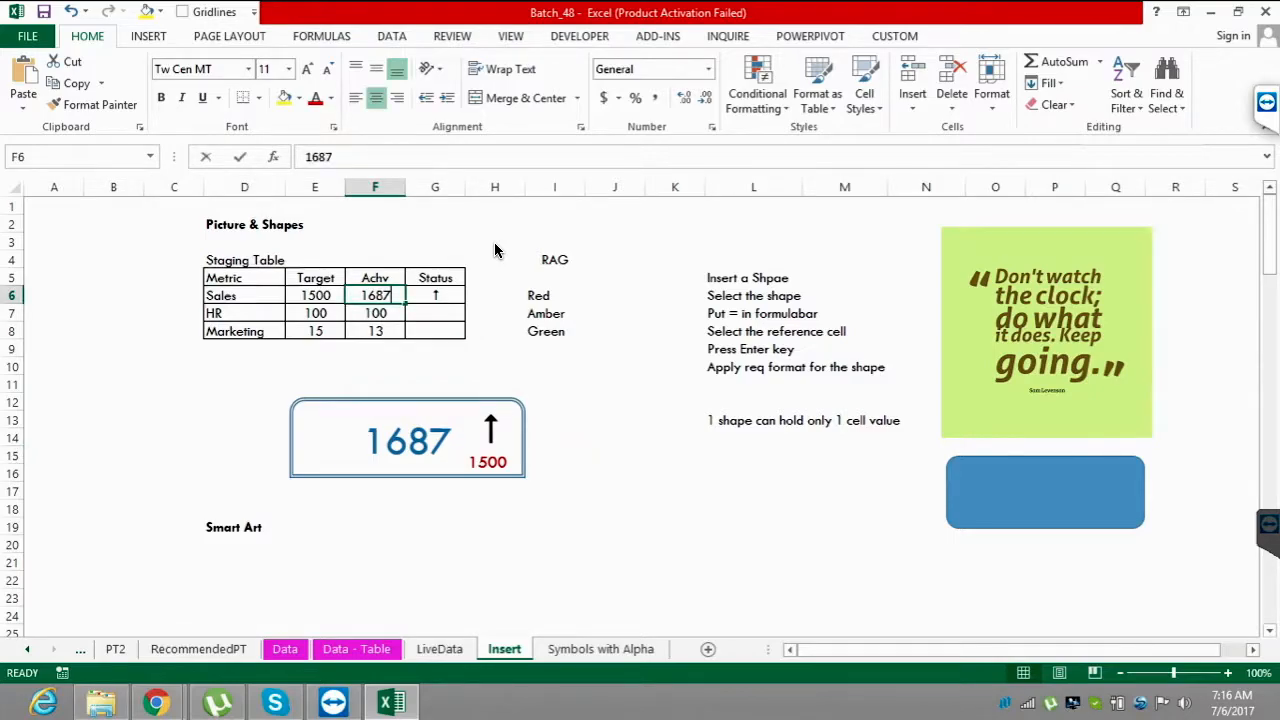
pyautogui.press('F2')
pyautogui.press('Left')
pyautogui.press('Left')
pyautogui.press('BackSpace')
pyautogui.write('4')
pyautogui.press('Return')
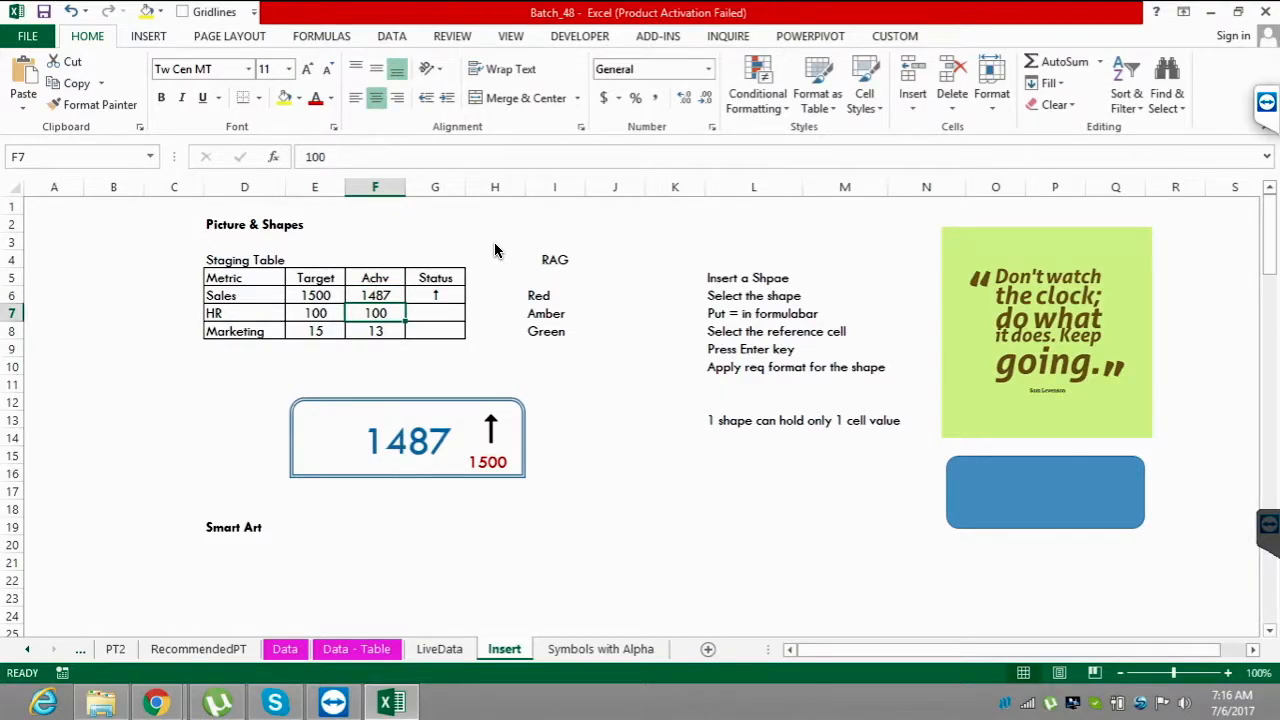
# - Clear the arrow symbol from the Sales status cell G6
pyautogui.press('Up')
pyautogui.press('Right')
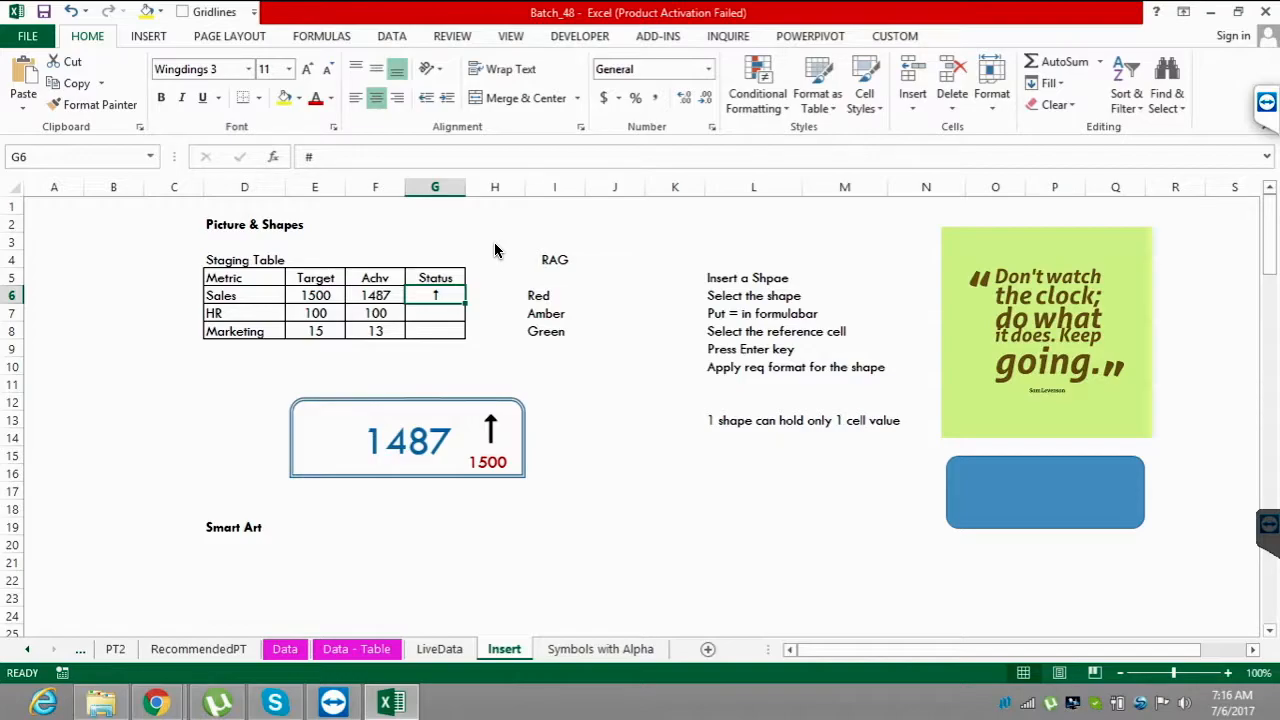
pyautogui.press('Delete')
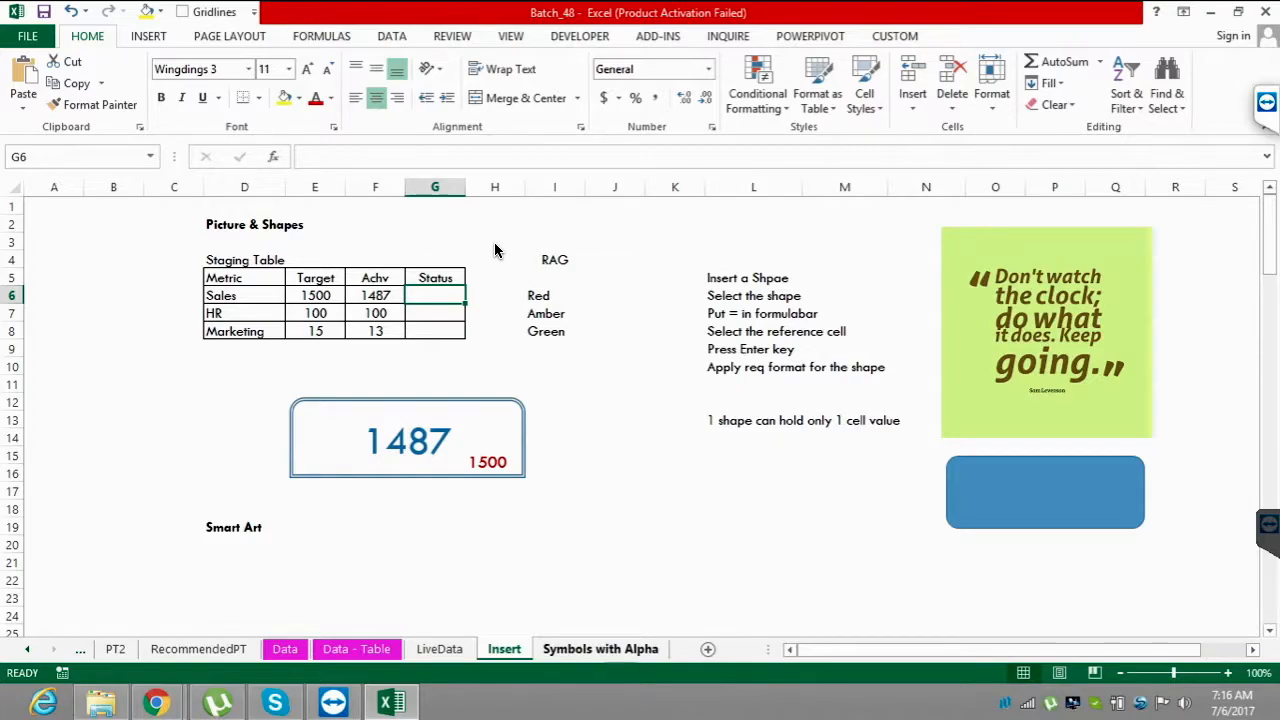
# - Go to the Symbols with Alpha sheet and look across its font columns, starting from Calibri
pyautogui.hotkey('ctrl', 'pagedown')
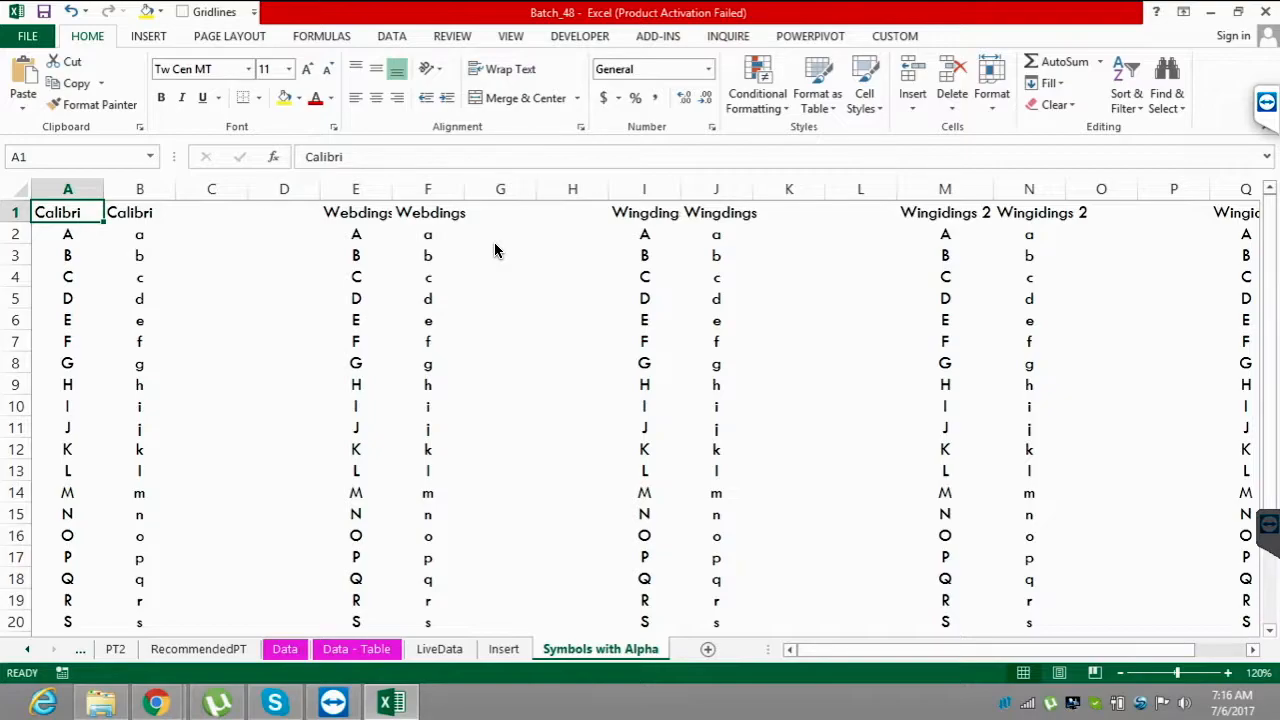
pyautogui.press('Right')
pyautogui.press('Right')
pyautogui.press('Right')
pyautogui.press('Right')
pyautogui.press('Right')
pyautogui.press('Right')
pyautogui.press('Right')
pyautogui.press('Right')
pyautogui.press('Right')
pyautogui.press('Right')
pyautogui.press('Right')
pyautogui.press('Right')
pyautogui.press('Right')
pyautogui.press('Right')
pyautogui.press('Right')
pyautogui.press('Right')
pyautogui.press('Right')
pyautogui.press('Right')
pyautogui.press('Right')
pyautogui.press('Right')
pyautogui.press('Left')
pyautogui.press('Left')
pyautogui.press('Left')
pyautogui.press('Left')
pyautogui.press('Left')
pyautogui.press('Left')
pyautogui.press('Left')
pyautogui.press('Left')
pyautogui.press('Left')
pyautogui.press('Left')
pyautogui.press('Left')
pyautogui.press('Left')
pyautogui.press('Left')
pyautogui.press('Left')
pyautogui.press('Left')
pyautogui.press('Left')
pyautogui.press('Left')
pyautogui.press('Left')
pyautogui.press('Left')
pyautogui.press('Left')
# - Examine the uppercase and lowercase letters listed in the Calibri columns A and B
pyautogui.press('Down')
pyautogui.press('Down')
pyautogui.press('Down')
pyautogui.hotkey('ctrl', 'space')
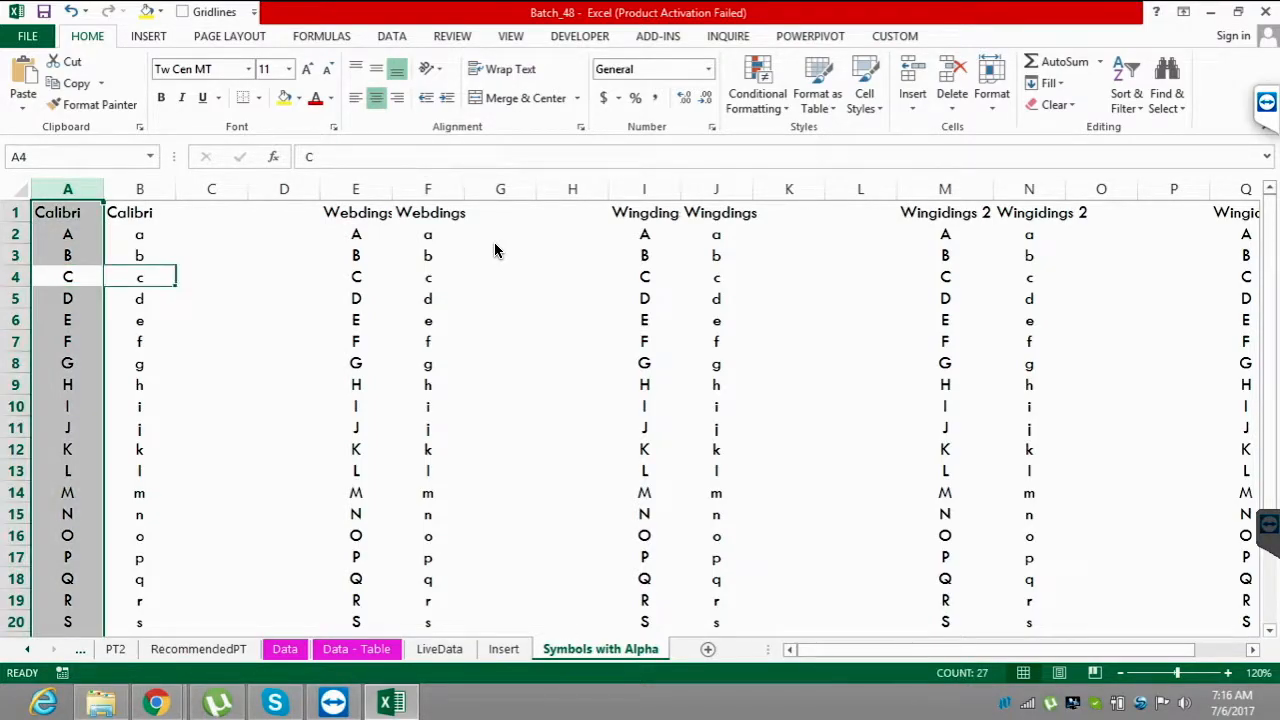
pyautogui.press('Right')
pyautogui.hotkey('ctrl', 'space')
pyautogui.press('Down')
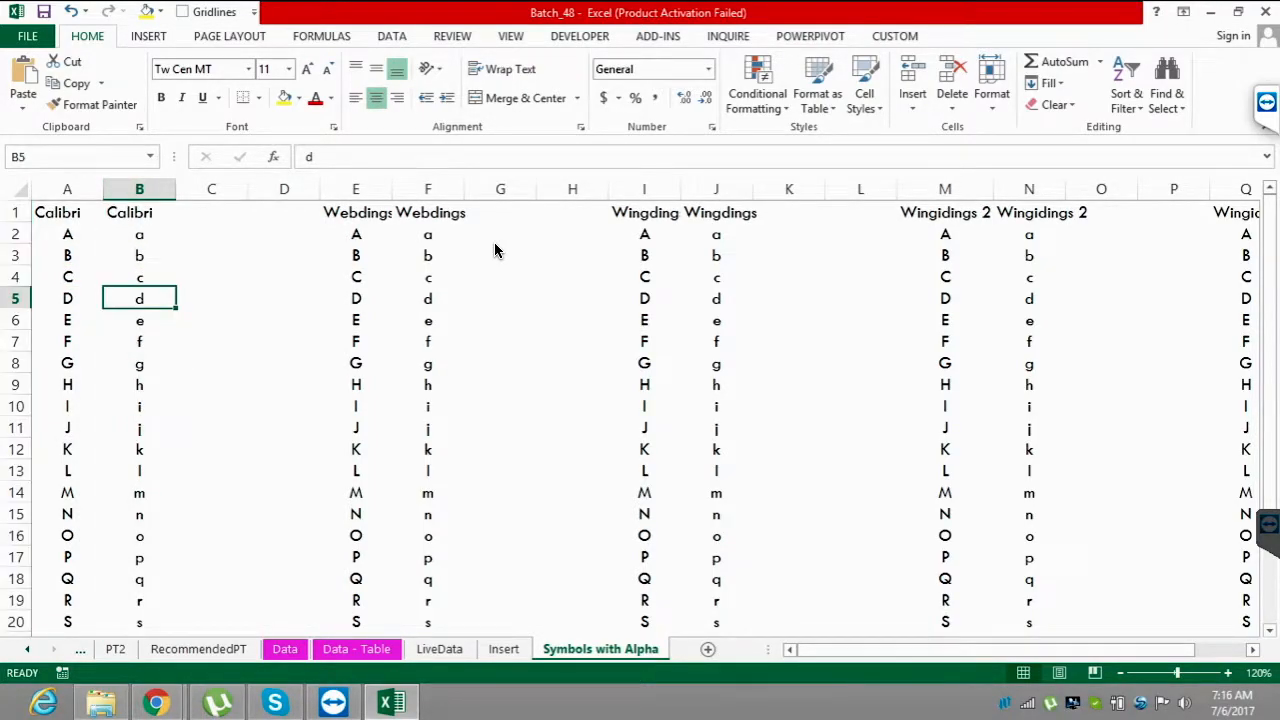
pyautogui.press('Right')
pyautogui.press('Right')
pyautogui.press('Right')
pyautogui.press('Right')
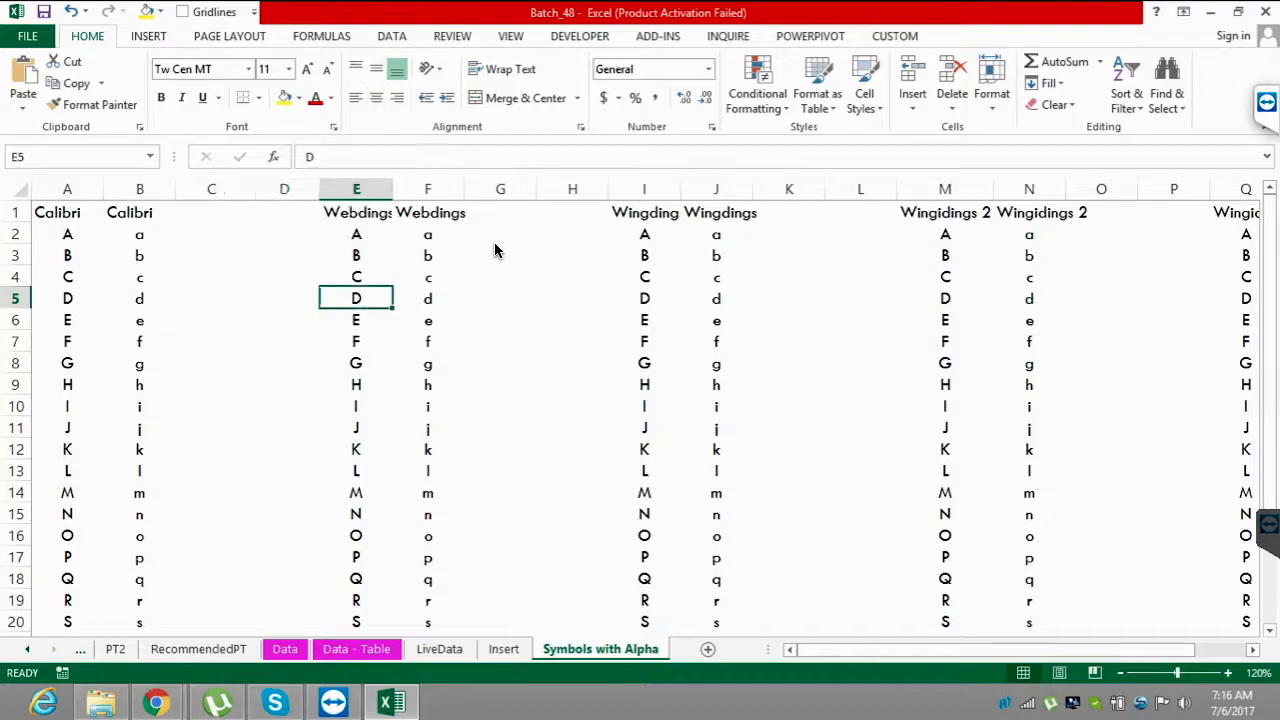
# - AutoFit column E to the width of its Webdings heading
pyautogui.press('Up')
pyautogui.press('Up')
pyautogui.press('Up')
pyautogui.press('Up')
pyautogui.press('Left')
pyautogui.hotkey('alt', 'o')
pyautogui.press('c')
pyautogui.press('a')
pyautogui.press('Down')
pyautogui.press('Up')
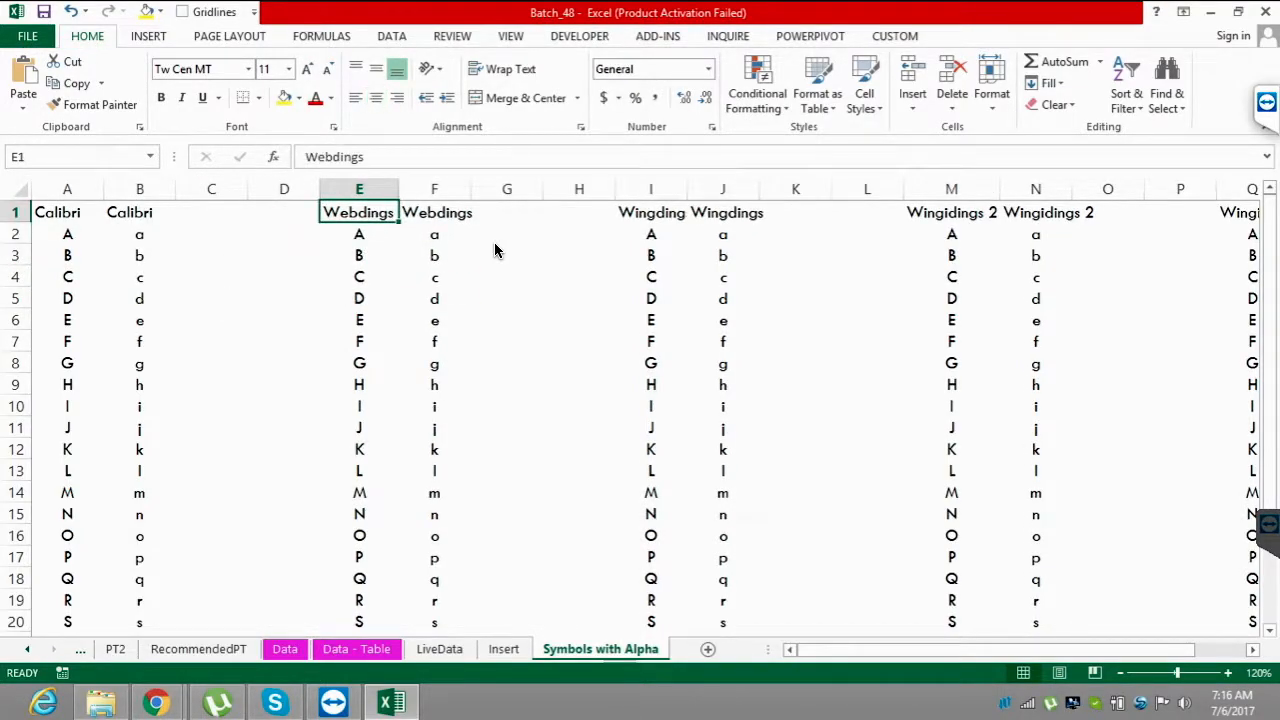
# - Look through the font headings in row 1, from Webdings across to Wingidings 3 and back
pyautogui.press('Right')
pyautogui.press('Right')
pyautogui.press('Right')
pyautogui.press('Right')
pyautogui.press('Right')
pyautogui.press('Right')
pyautogui.press('Right')
pyautogui.press('Right')
pyautogui.press('Right')
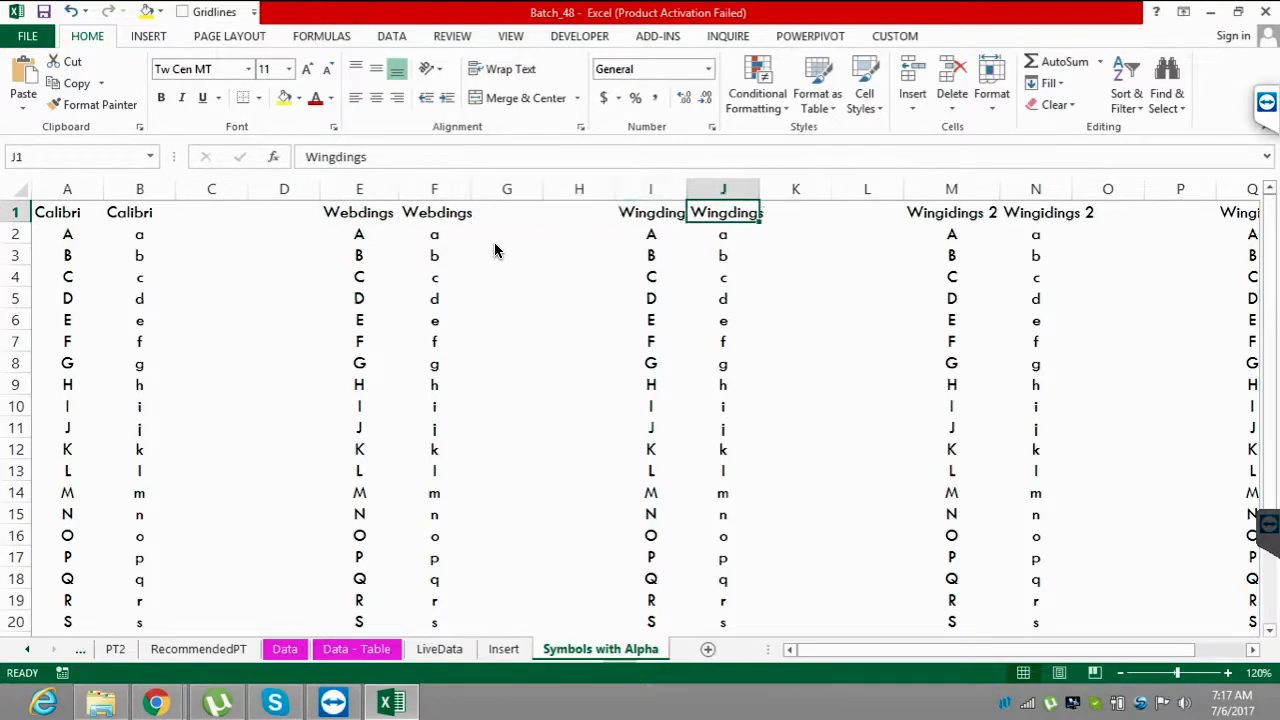
pyautogui.press('Right')
pyautogui.press('Right')
pyautogui.press('Right')
pyautogui.press('Right')
pyautogui.press('Right')
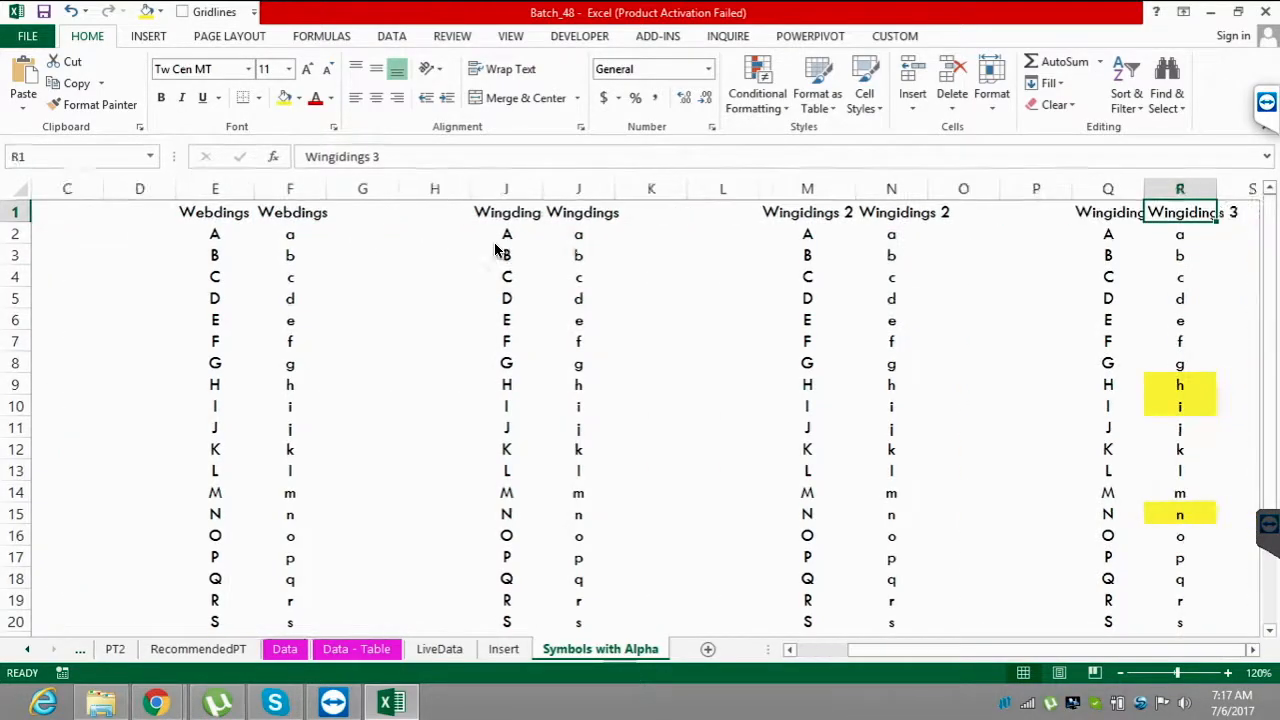
pyautogui.press('Left')
pyautogui.press('Left')
pyautogui.press('Left')
pyautogui.press('Left')
pyautogui.press('Left')
pyautogui.press('Left')
pyautogui.press('Left')
pyautogui.press('Left')
pyautogui.press('Left')
pyautogui.press('Left')
pyautogui.press('Left')
pyautogui.press('Left')
pyautogui.press('Left')
pyautogui.press('Left')
pyautogui.press('Left')
pyautogui.press('Left')
pyautogui.press('Left')
pyautogui.press('Left')
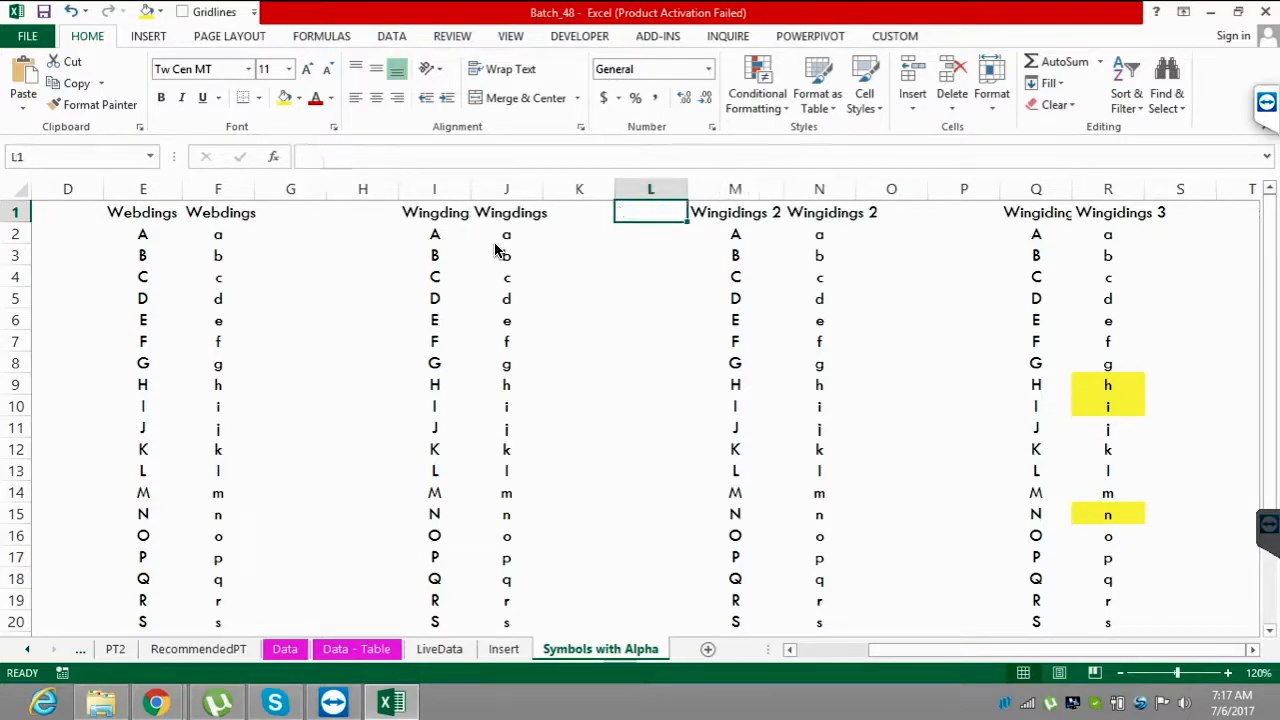
# - Apply the Webdings font to the letters under both Webdings headings, range E2:F27
pyautogui.press('Down')
pyautogui.press('Right')
pyautogui.press('Right')
pyautogui.press('Right')
pyautogui.press('Right')
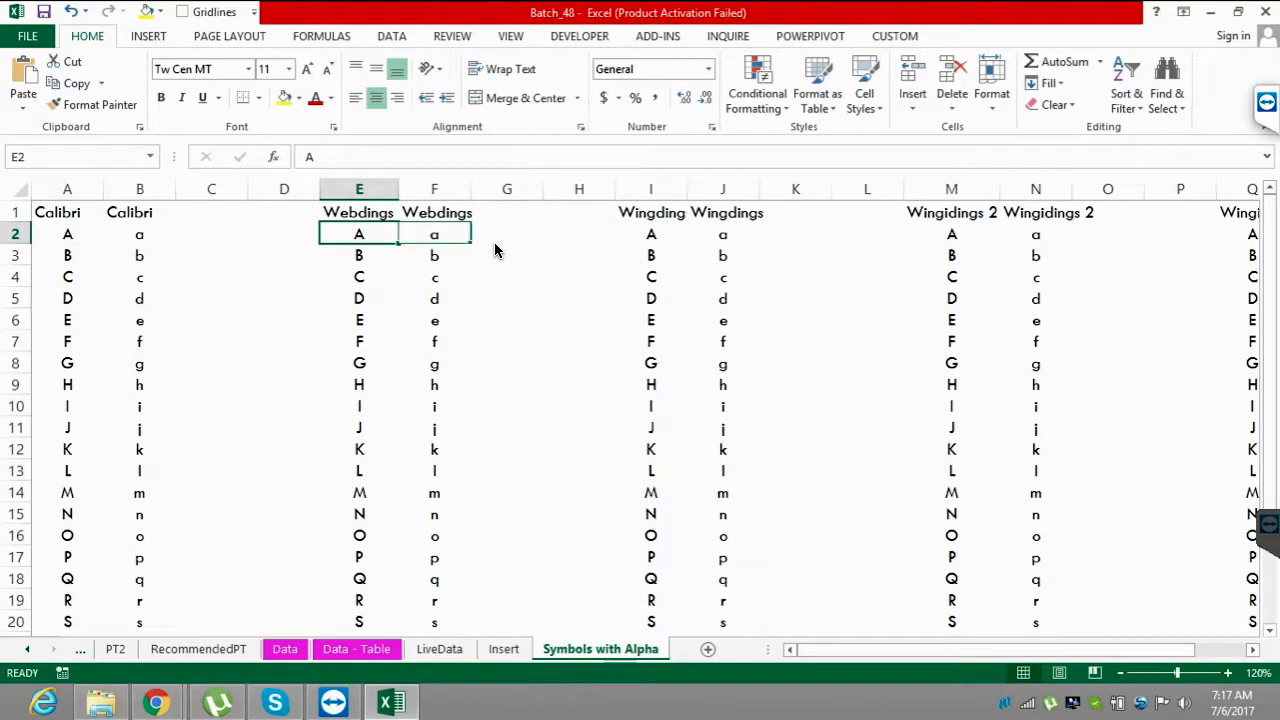
pyautogui.hotkey('shift', 'Right')
pyautogui.hotkey('ctrl', 'shift', 'Down')
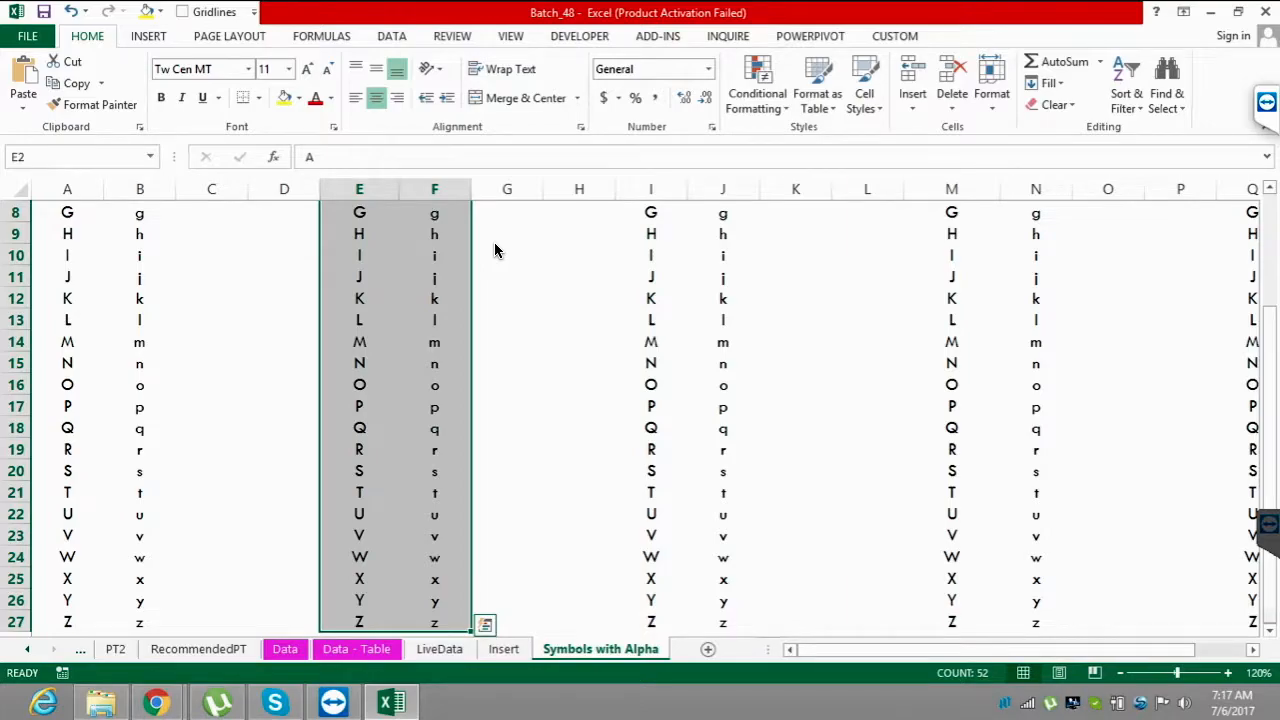
pyautogui.scroll(3, 494, 250)
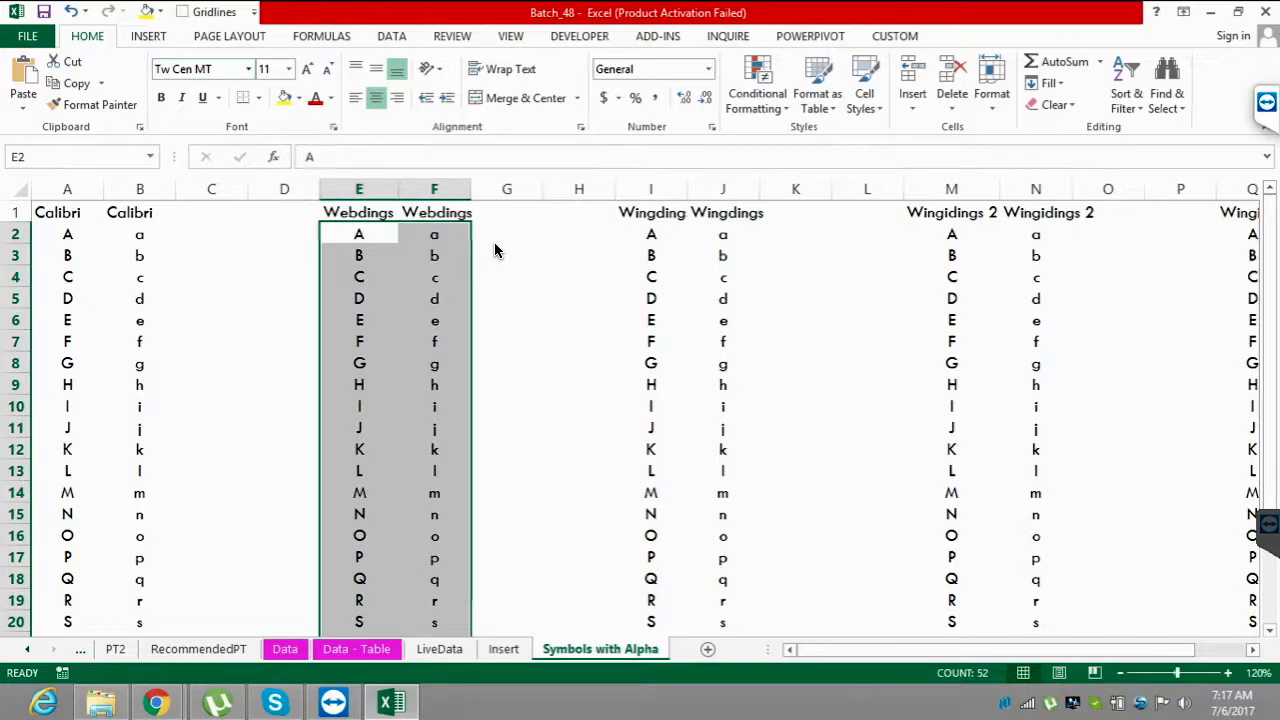
pyautogui.hotkey('alt', 'h')
pyautogui.press('f')
pyautogui.press('f')
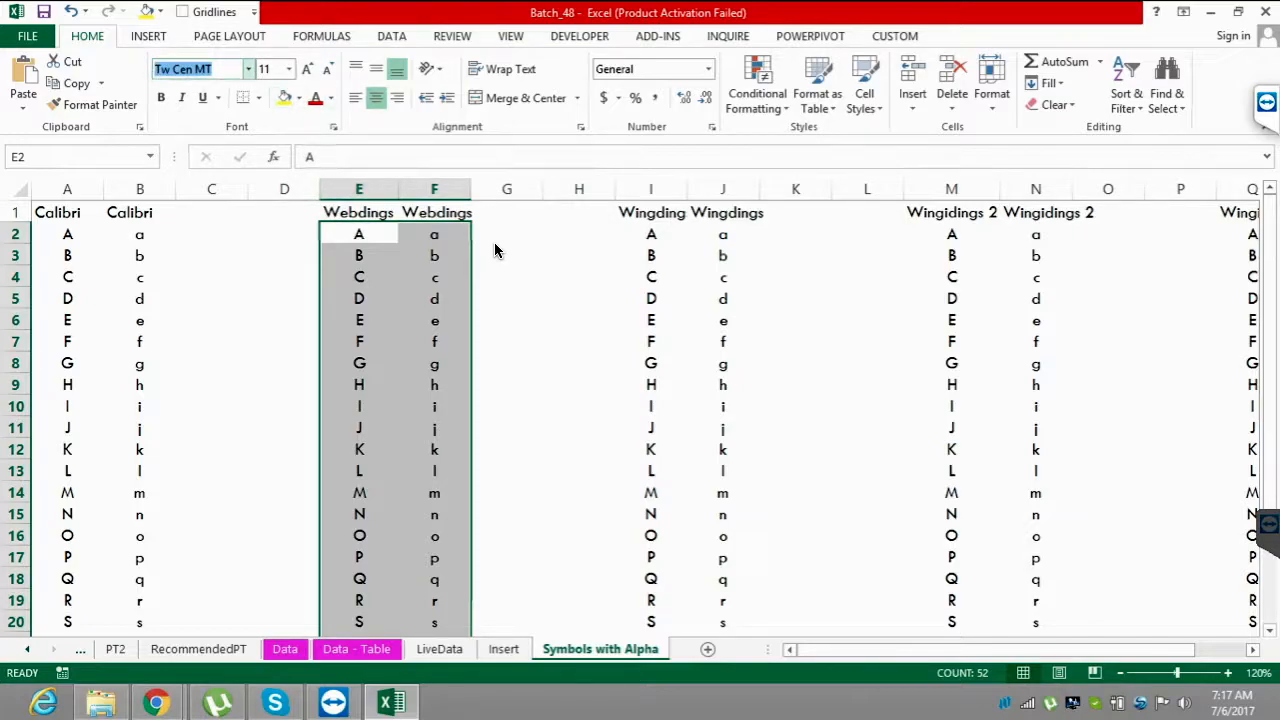
pyautogui.write('Webdings')
pyautogui.press('Return')
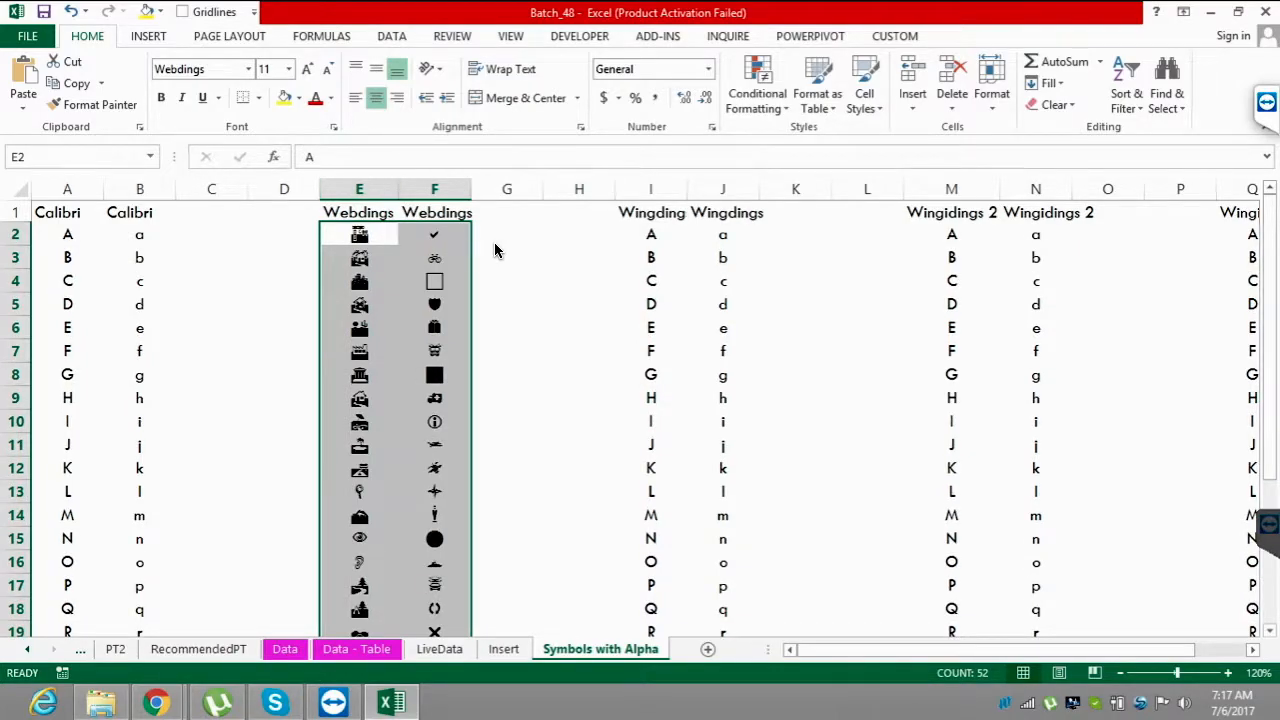
# - Examine which symbols the lowercase letters produce in Webdings column F
pyautogui.press('Right')
pyautogui.press('Down')
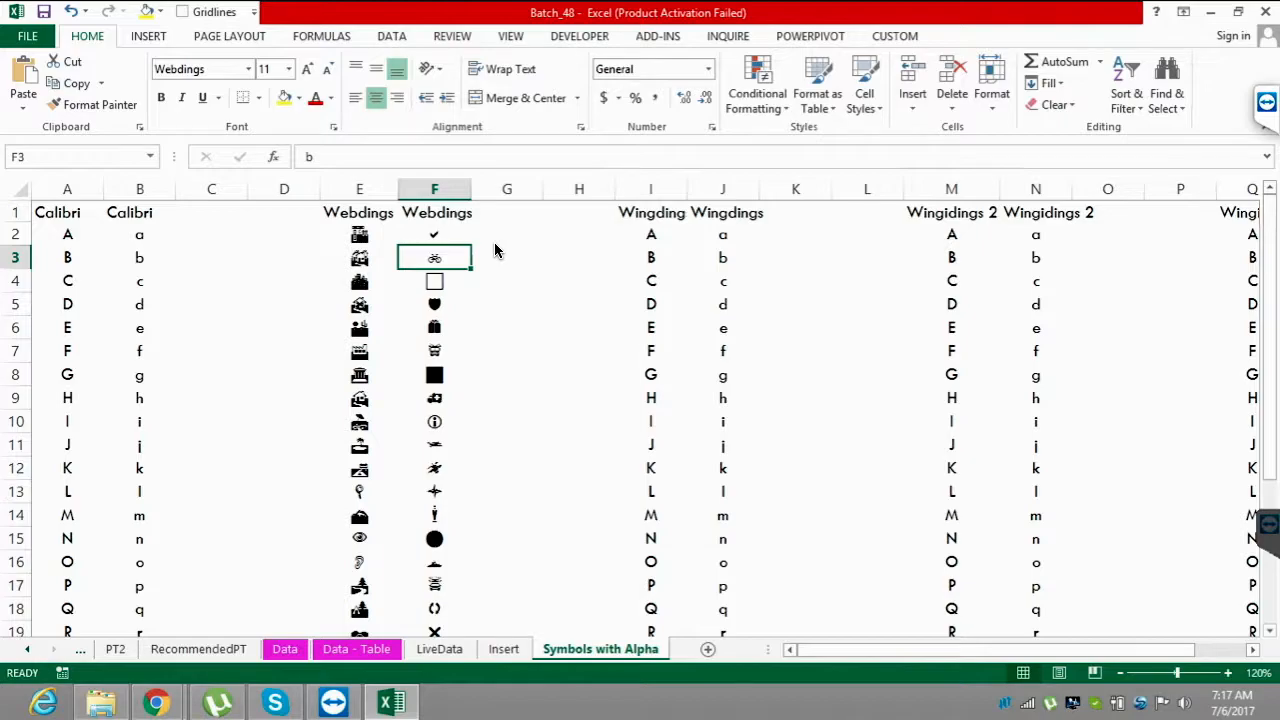
pyautogui.press('Down')
pyautogui.press('Down')
pyautogui.press('Down')
pyautogui.press('Down')
pyautogui.press('Down')
pyautogui.press('Down')
pyautogui.press('Up')
pyautogui.press('Up')
pyautogui.press('Up')
pyautogui.press('Up')
pyautogui.press('Up')
pyautogui.press('Up')
pyautogui.press('Down')
pyautogui.press('Down')
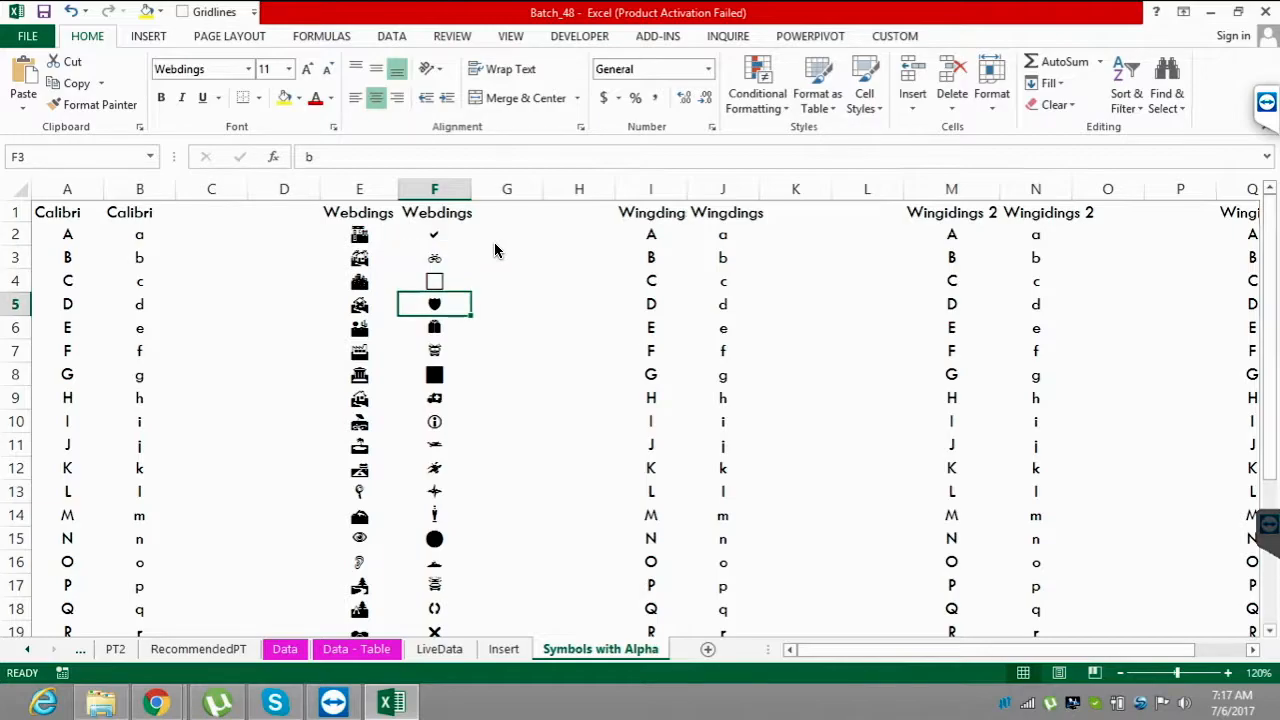
pyautogui.press('Down')
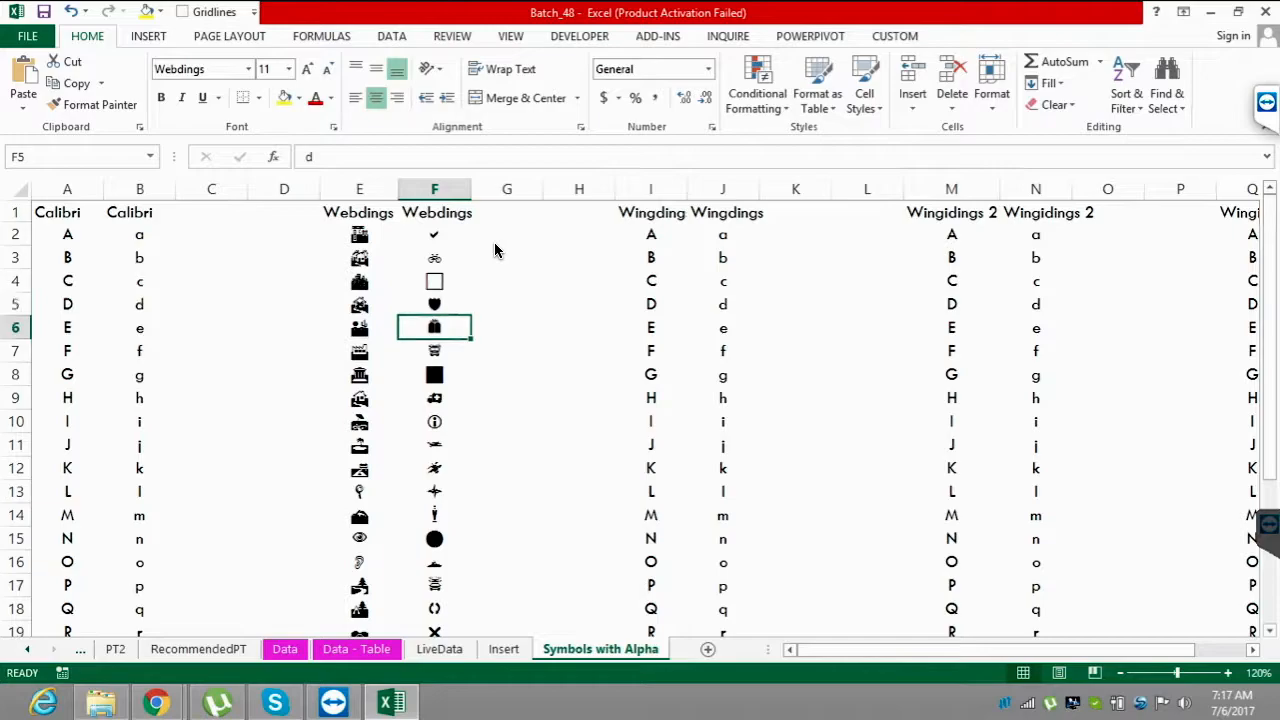
# - Check the Webdings symbols for the letters f to m in column F
pyautogui.press('Down')
pyautogui.press('Down')
pyautogui.press('Down')
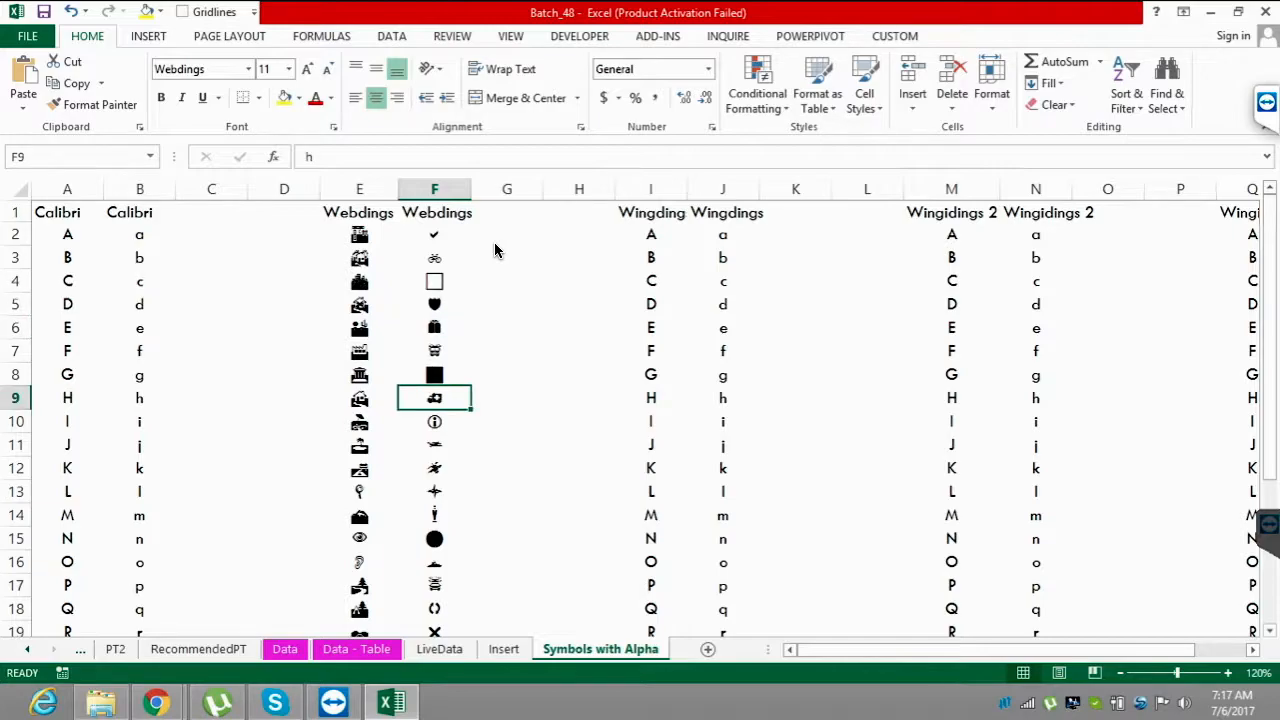
pyautogui.press('Down')
pyautogui.press('Down')
pyautogui.press('Down')
pyautogui.press('Down')
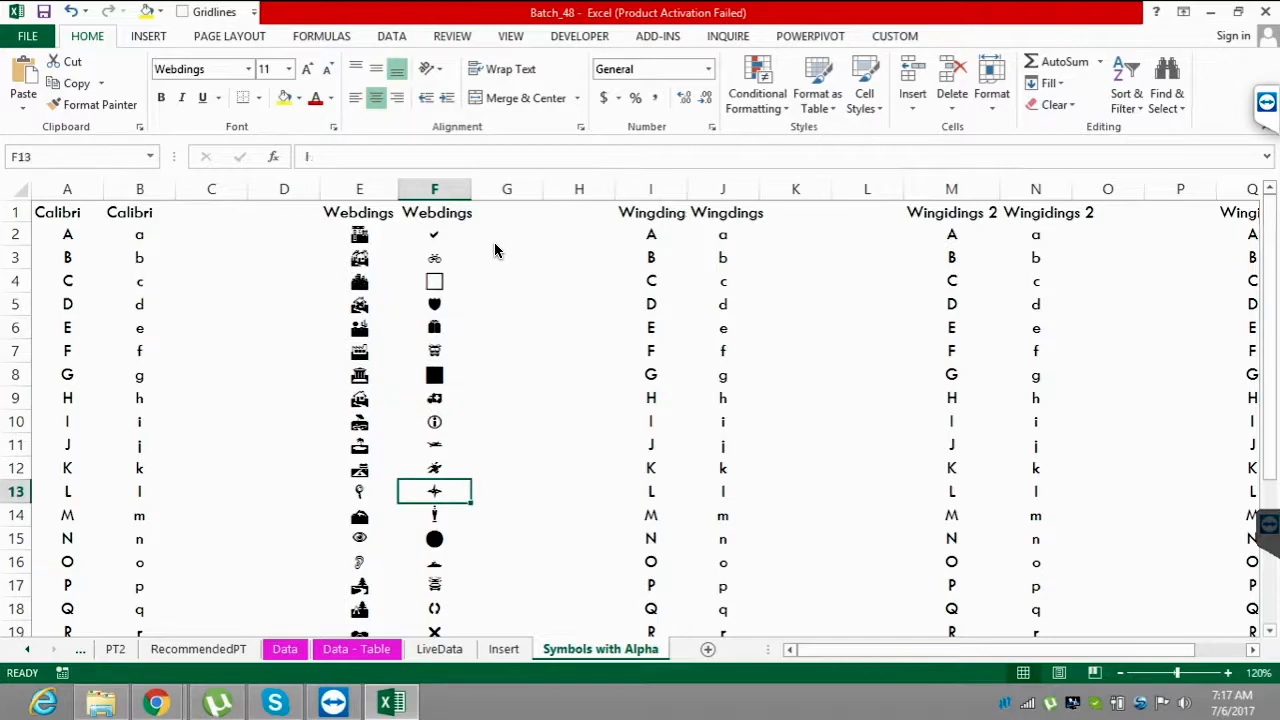
pyautogui.press('Down')
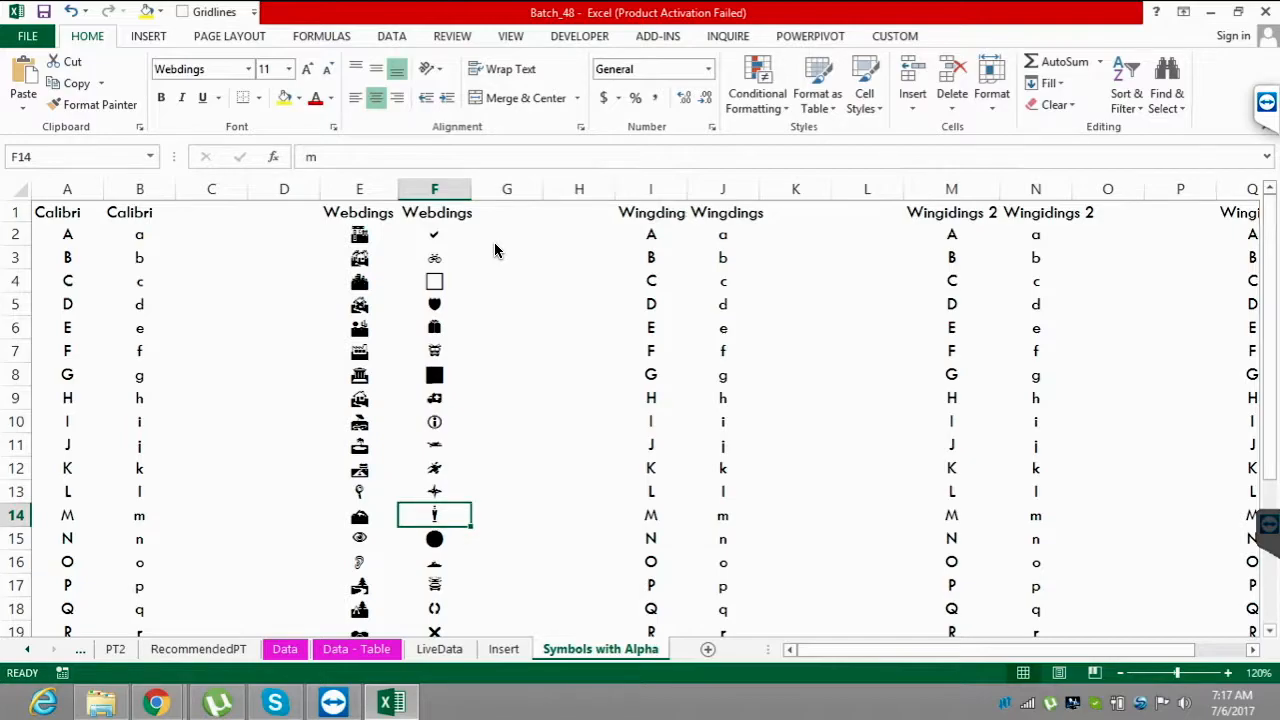
# - Apply the Wingdings font to the letters under both Wingdings headings, range I2:J27
pyautogui.hotkey('ctrl', 'Up')
pyautogui.hotkey('ctrl', 'Right')
pyautogui.press('Down')
pyautogui.hotkey('shift', 'Right')
pyautogui.hotkey('ctrl', 'shift', 'Down')
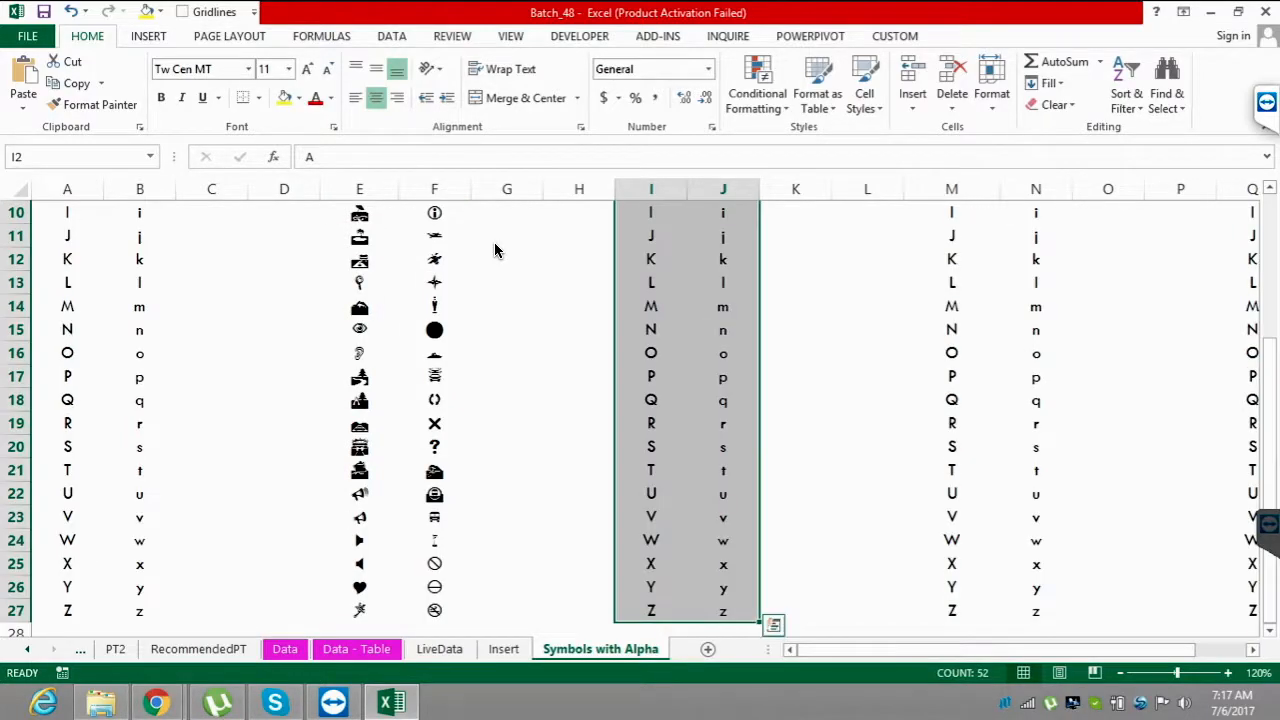
pyautogui.hotkey('alt', 'h')
pyautogui.press('f')
pyautogui.press('f')
pyautogui.write('Wingdings')
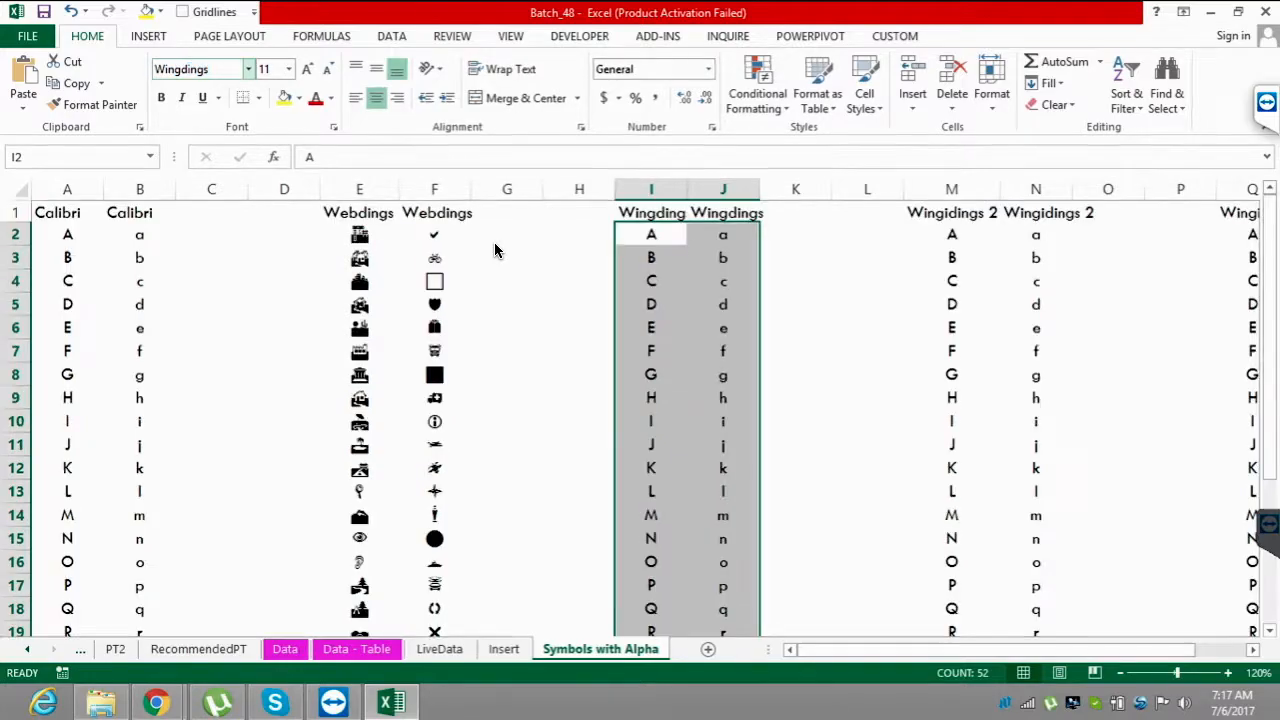
pyautogui.press('Return')
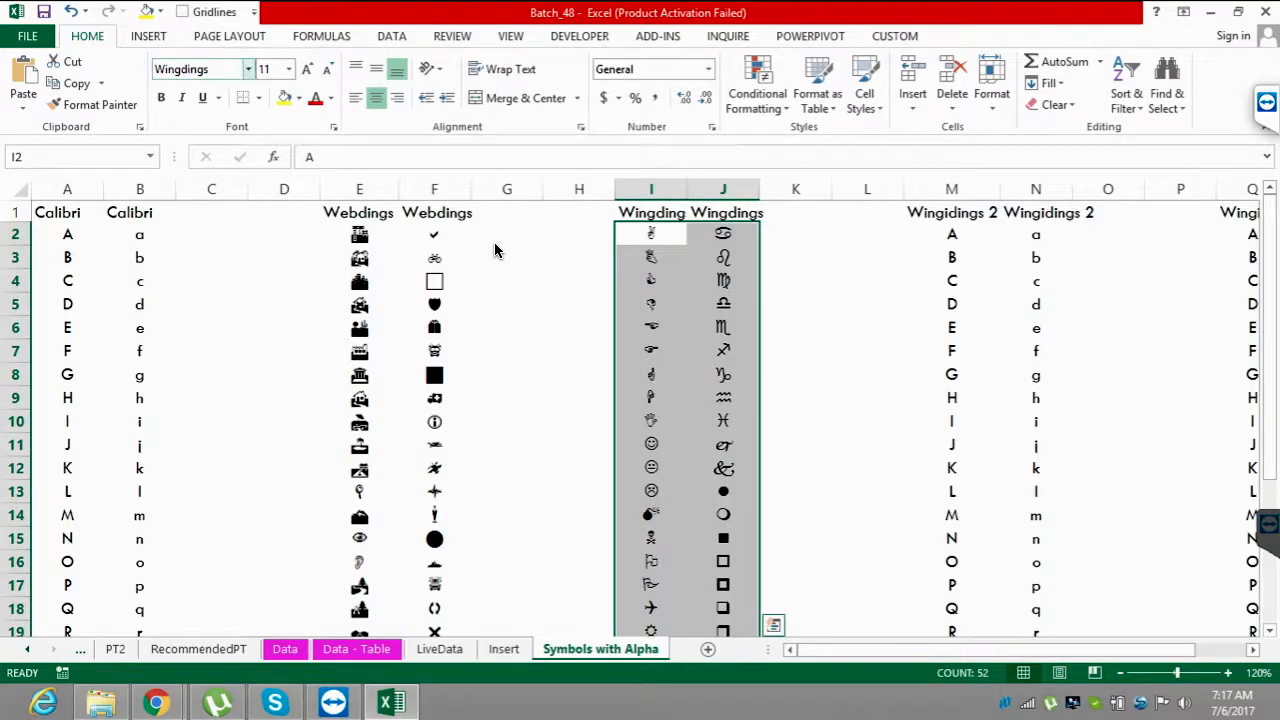
# - Apply the Wingdings 2 font to the letters under both Wingidings 2 headings, range M2:N27
pyautogui.hotkey('ctrl', 'Right')
pyautogui.hotkey('ctrl', 'Right')
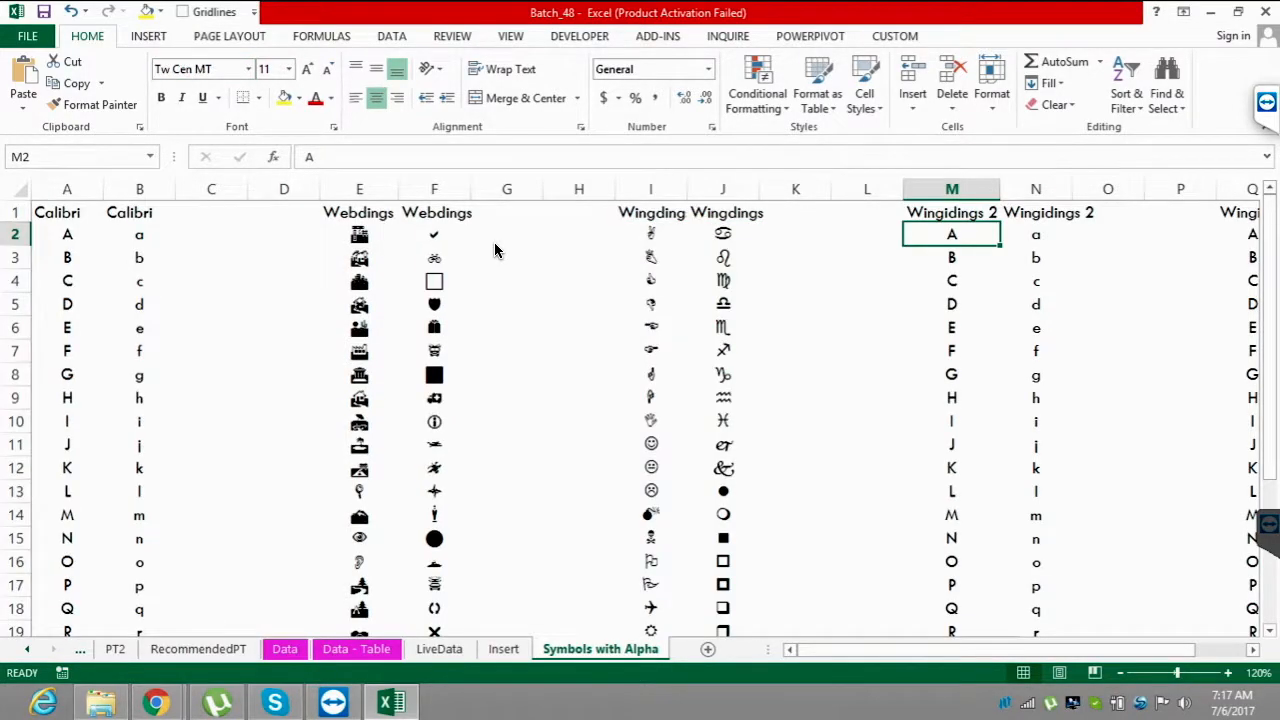
pyautogui.hotkey('shift', 'Right')
pyautogui.hotkey('ctrl', 'shift', 'Down')
pyautogui.hotkey('alt', 'h')
pyautogui.press('f')
pyautogui.press('f')
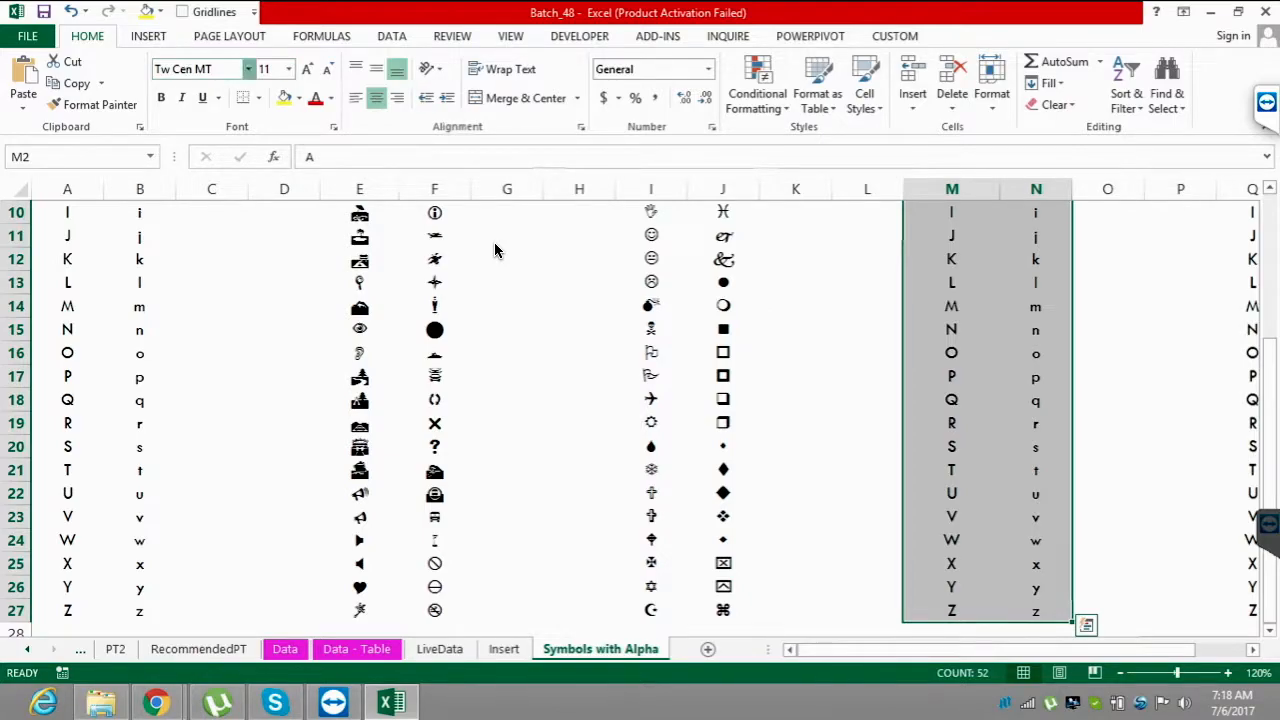
pyautogui.hotkey('alt', 'Down')
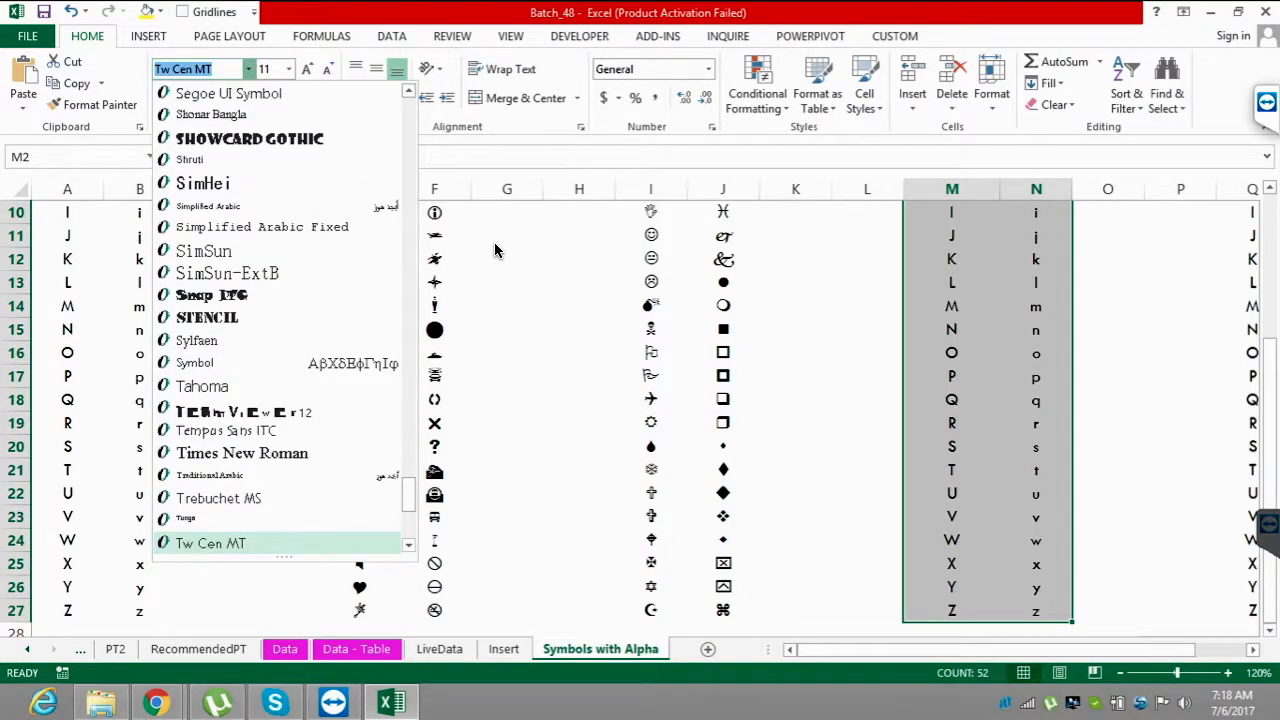
pyautogui.press('Down')
pyautogui.press('Down')
pyautogui.press('Down')
pyautogui.press('Down')
pyautogui.press('Down')
pyautogui.press('Down')
pyautogui.press('Down')
pyautogui.press('Down')
pyautogui.press('Down')
pyautogui.press('Down')
pyautogui.press('Down')
pyautogui.press('Down')
pyautogui.press('Down')
pyautogui.press('Down')
pyautogui.press('Down')
pyautogui.press('Return')
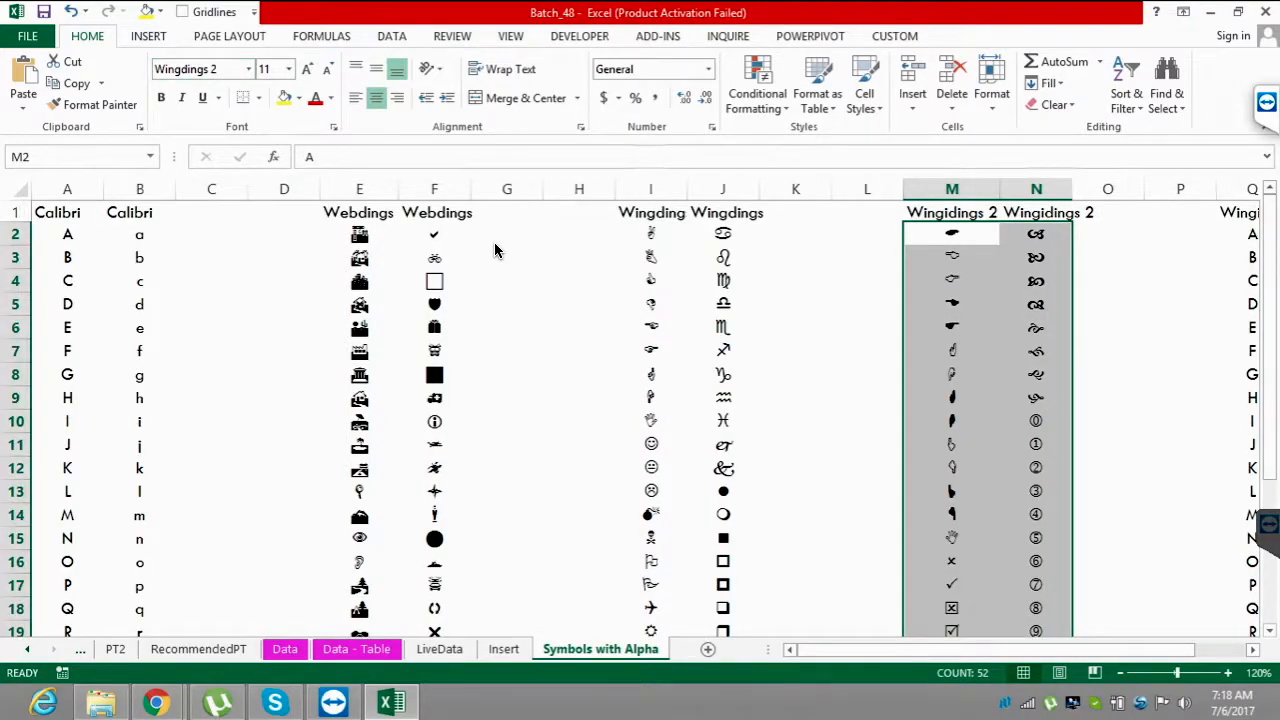
# - Apply the Wingdings 3 font to the letters under both Wingidings 3 headings, range Q2:R27
pyautogui.press('Right')
pyautogui.press('Right')
pyautogui.press('Right')
pyautogui.press('Right')
pyautogui.press('Right')
pyautogui.press('Right')
pyautogui.press('Left')
pyautogui.press('Left')
pyautogui.hotkey('shift', 'Right')
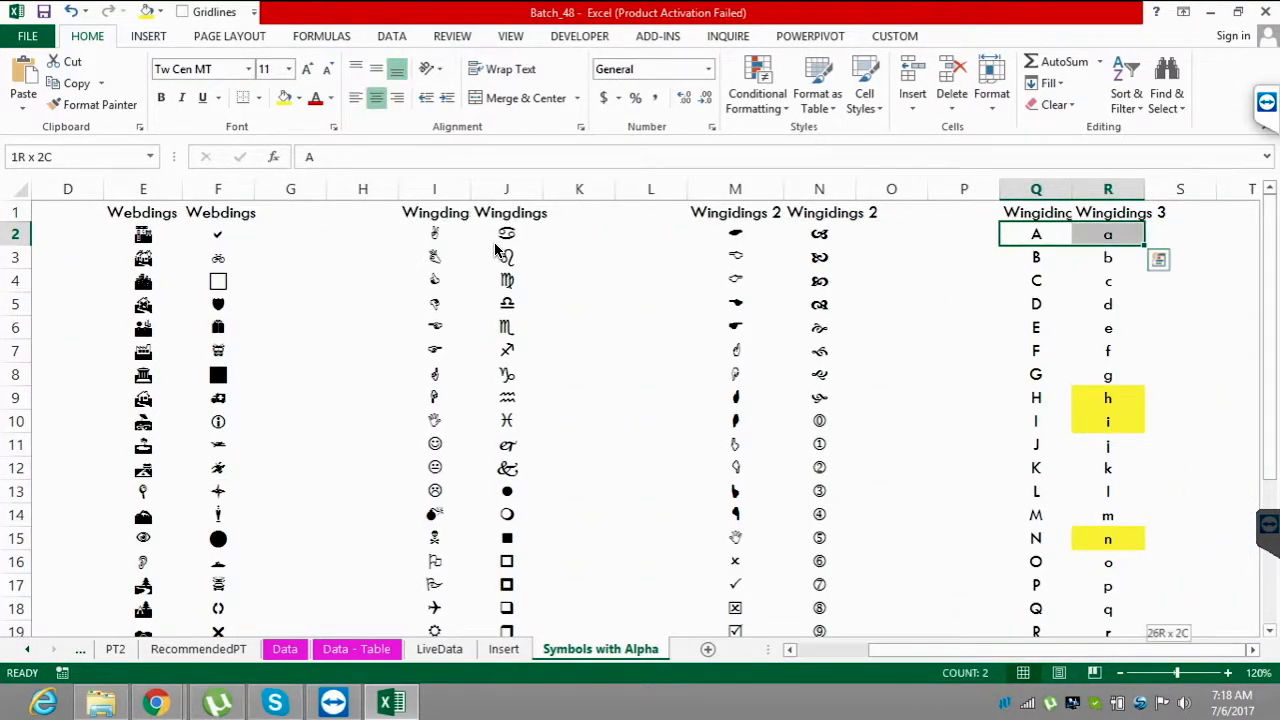
pyautogui.hotkey('ctrl', 'shift', 'Down')
pyautogui.hotkey('alt', 'h')
pyautogui.press('f')
pyautogui.press('f')
pyautogui.write('Wingdings 3')
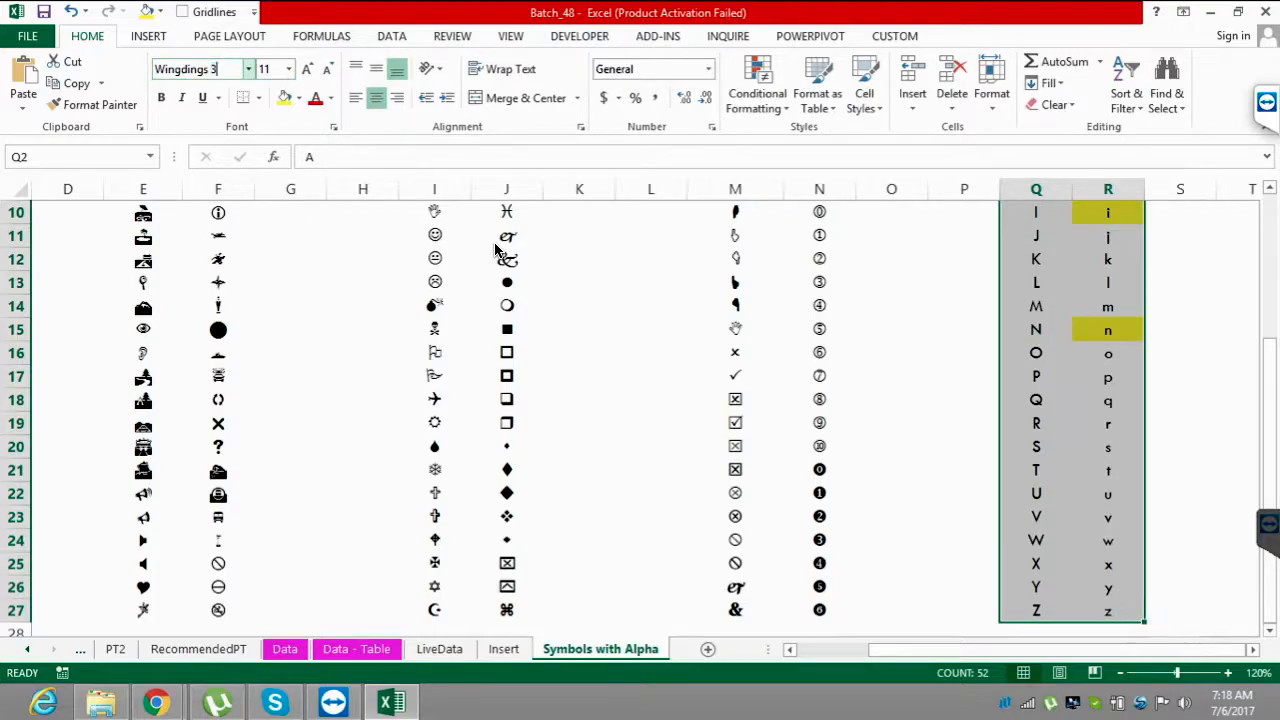
pyautogui.press('Return')
# - Examine the Wingdings 3 symbols in columns Q and R, including the yellow-highlighted arrows in column R
pyautogui.press('Down')
pyautogui.press('Down')
pyautogui.press('Down')
pyautogui.press('Down')
pyautogui.press('Down')
pyautogui.press('Down')
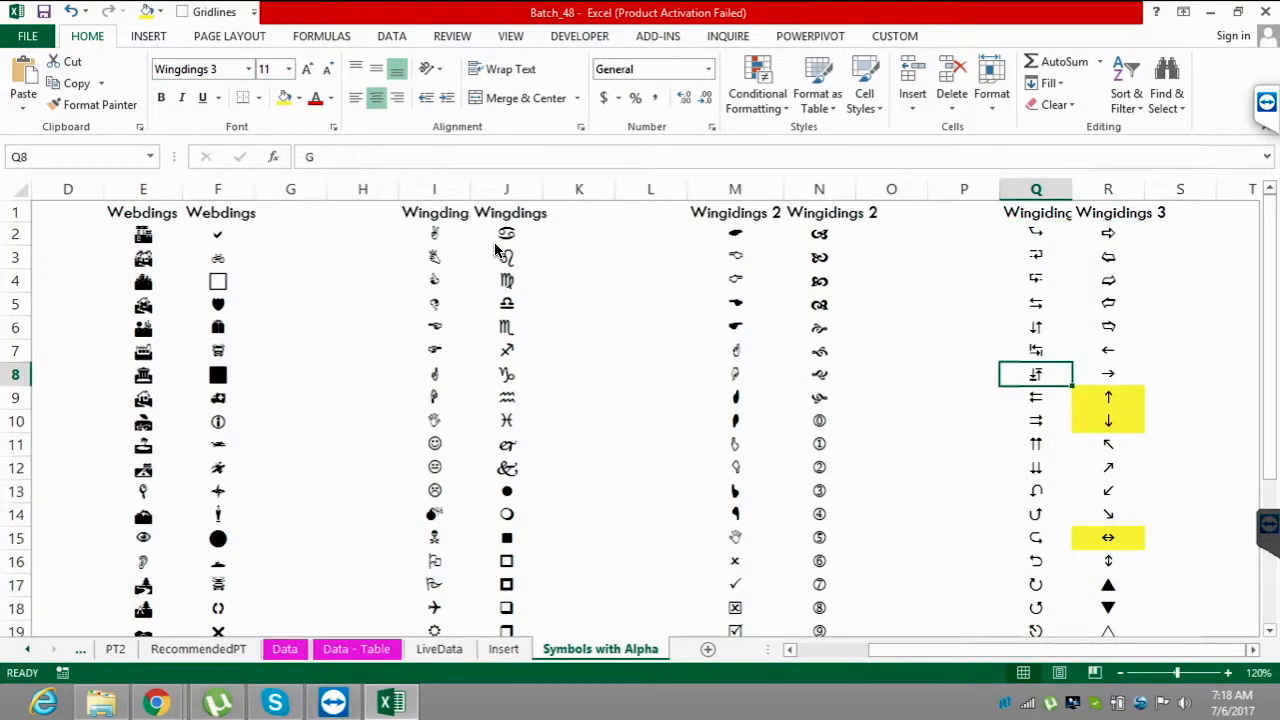
pyautogui.press('Right')
pyautogui.press('Right')
pyautogui.press('Left')
pyautogui.press('Down')
pyautogui.press('Right')
pyautogui.press('Right')
pyautogui.press('Right')
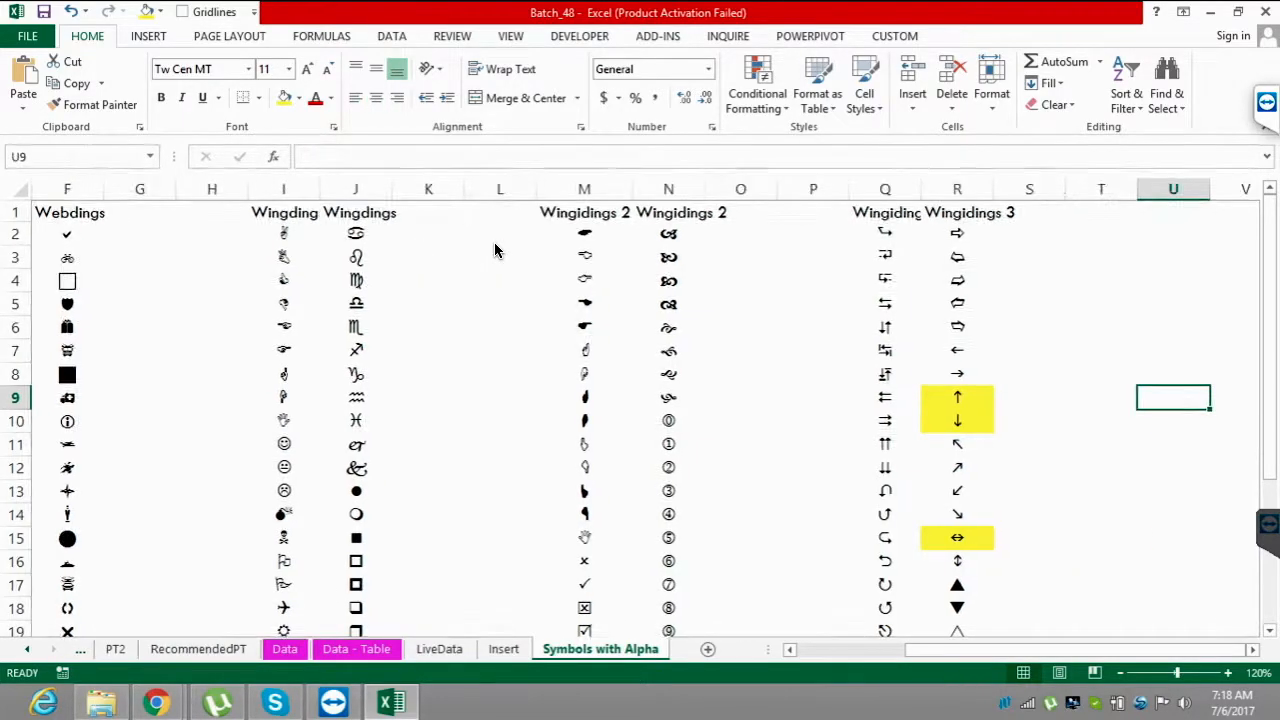
pyautogui.press('Left')
pyautogui.press('Left')
pyautogui.press('Left')
pyautogui.press('Left')
pyautogui.press('Right')
pyautogui.press('Down')
pyautogui.press('Down')
pyautogui.press('Down')
pyautogui.press('Down')
pyautogui.press('Down')
pyautogui.press('Down')
pyautogui.press('Down')
pyautogui.press('Up')
pyautogui.press('Up')
pyautogui.press('Up')
pyautogui.press('Up')
pyautogui.press('Up')
pyautogui.press('Up')
pyautogui.press('Up')
pyautogui.press('Up')
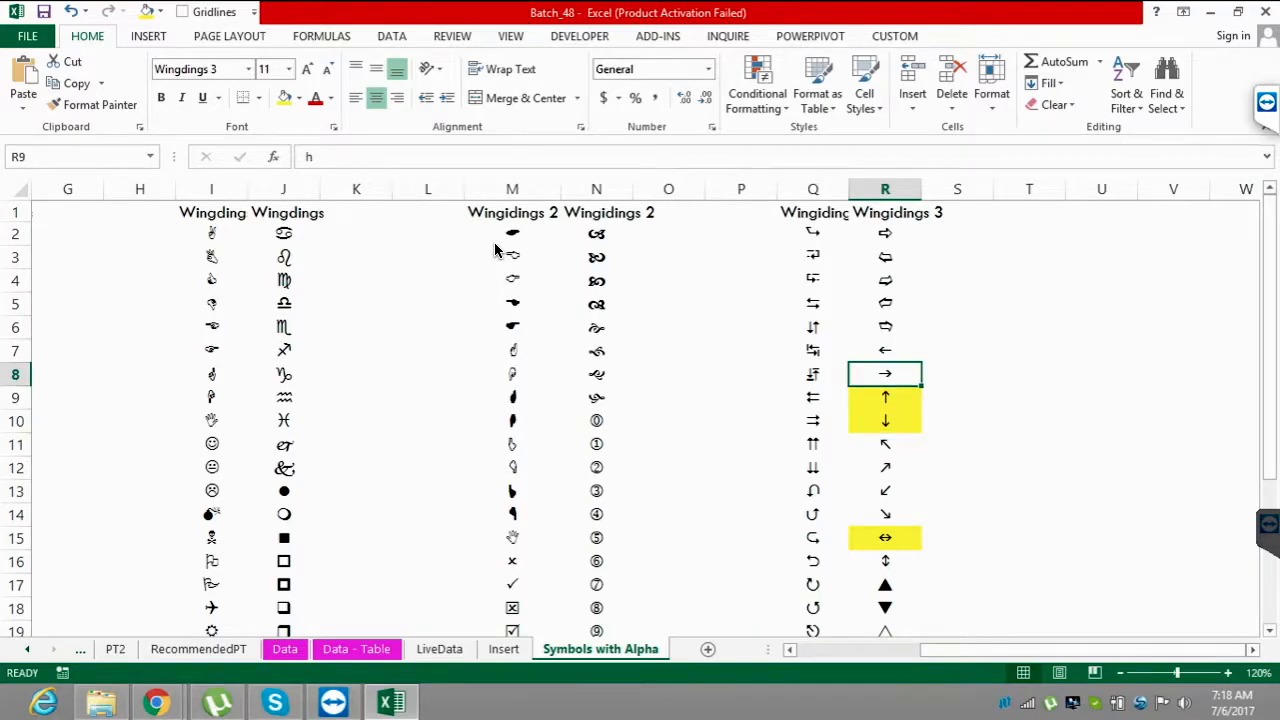
# - Note the source letters beside the highlighted Wingdings 3 arrows: h in S9, i in S10 and n in S15
pyautogui.press('Down')
pyautogui.press('Right')
pyautogui.write('h')
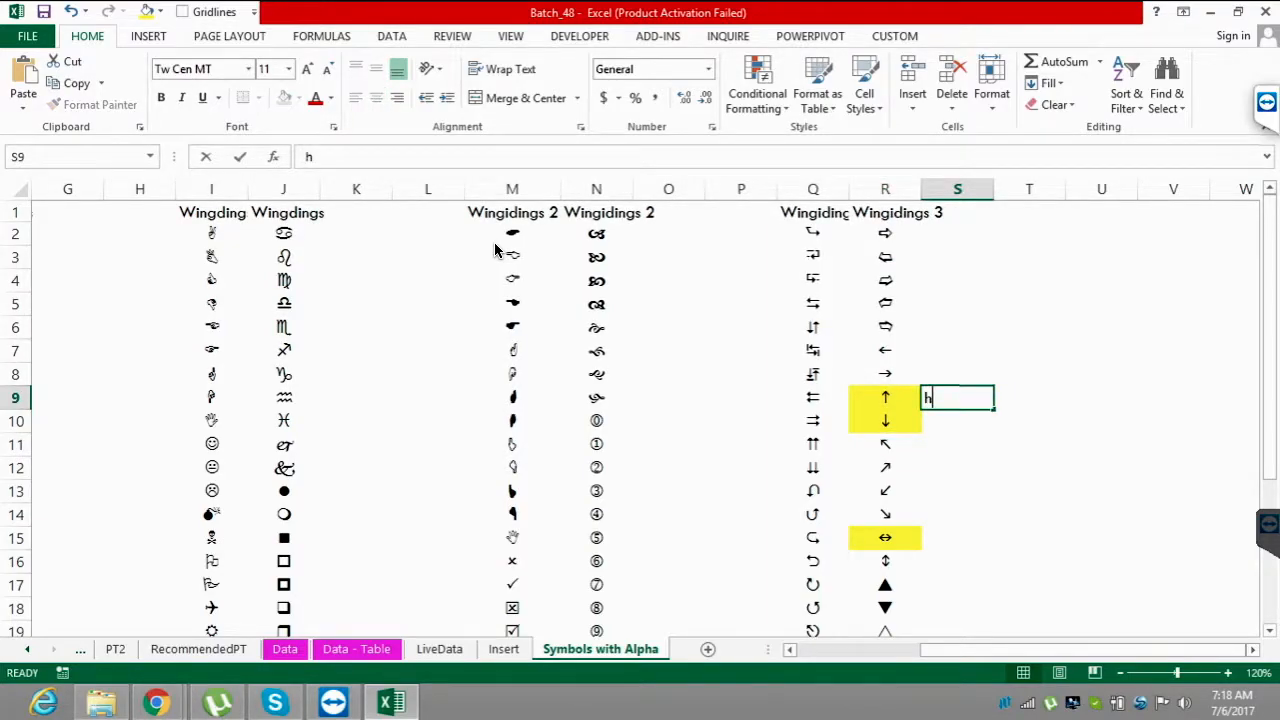
pyautogui.press('Return')
pyautogui.write('i')
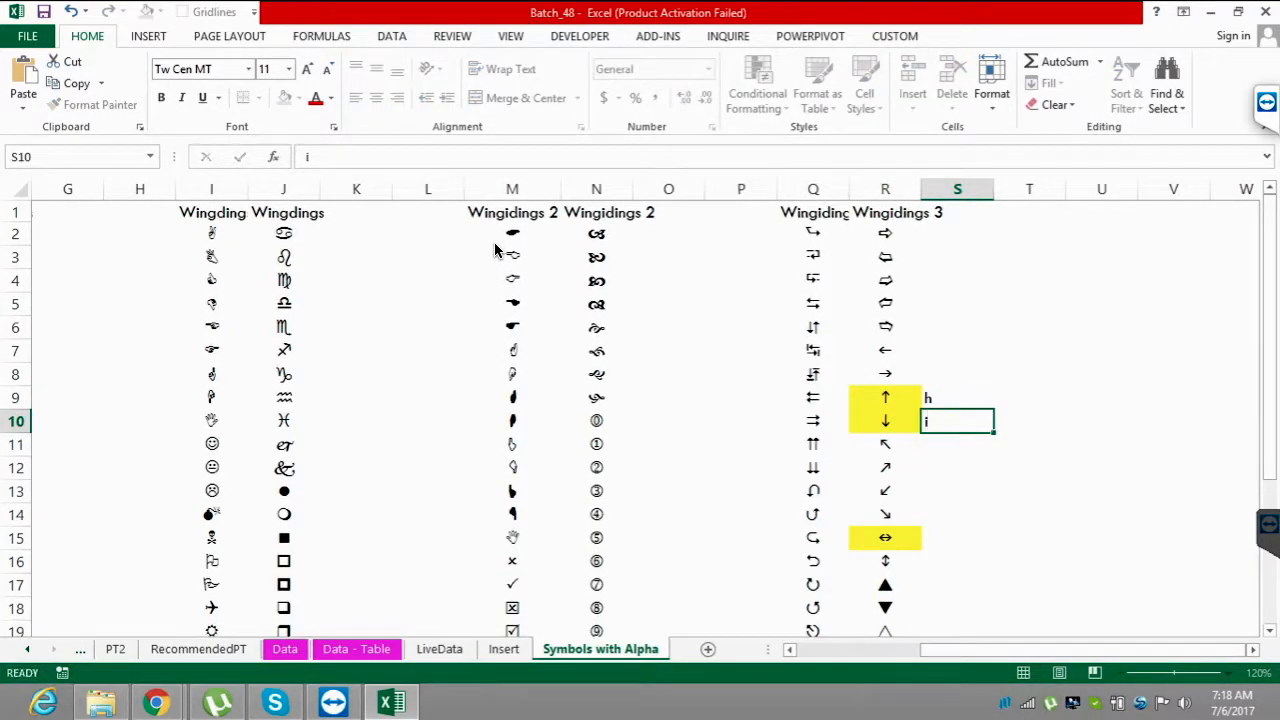
pyautogui.press('Return')
pyautogui.press('Down')
pyautogui.press('Down')
pyautogui.press('Down')
pyautogui.press('Down')
pyautogui.press('Left')
pyautogui.press('Right')
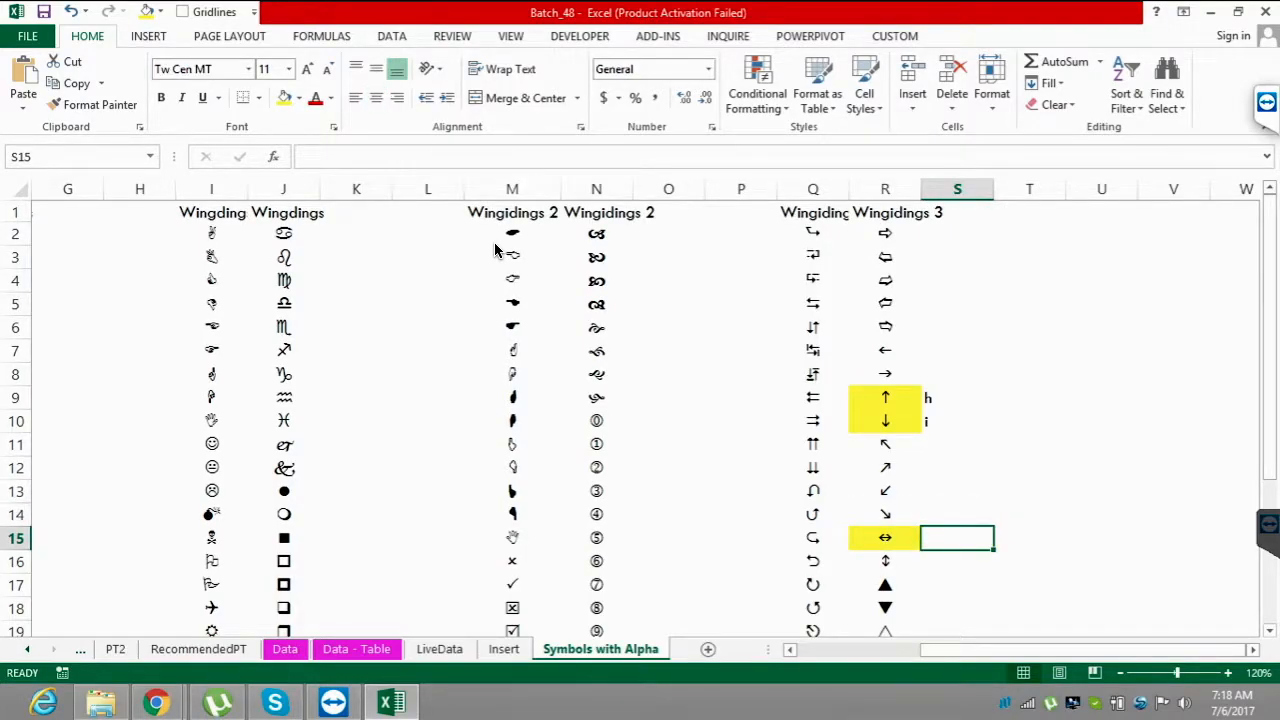
pyautogui.write('n')
pyautogui.press('Return')
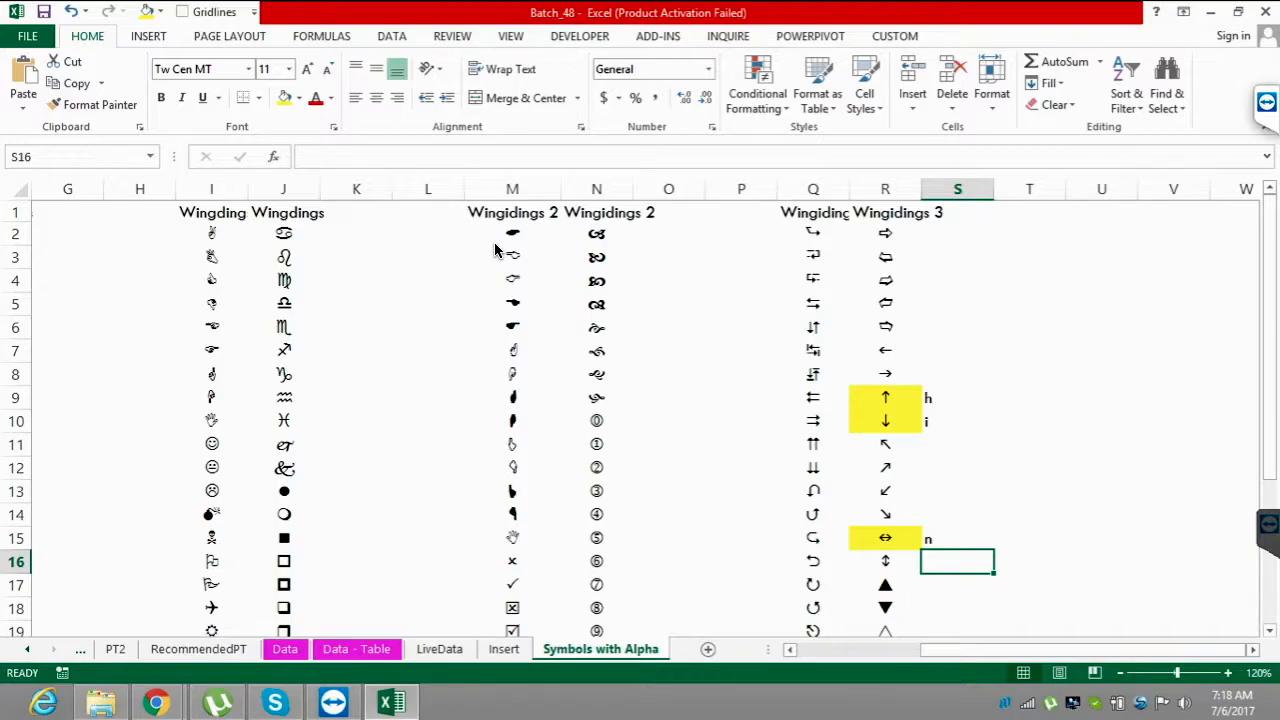
# - Compare the letters noted in column S with the highlighted arrows in column R
pyautogui.hotkey('ctrl', 'Up')
pyautogui.hotkey('ctrl', 'Up')
pyautogui.hotkey('ctrl', 'Up')
pyautogui.press('Left')
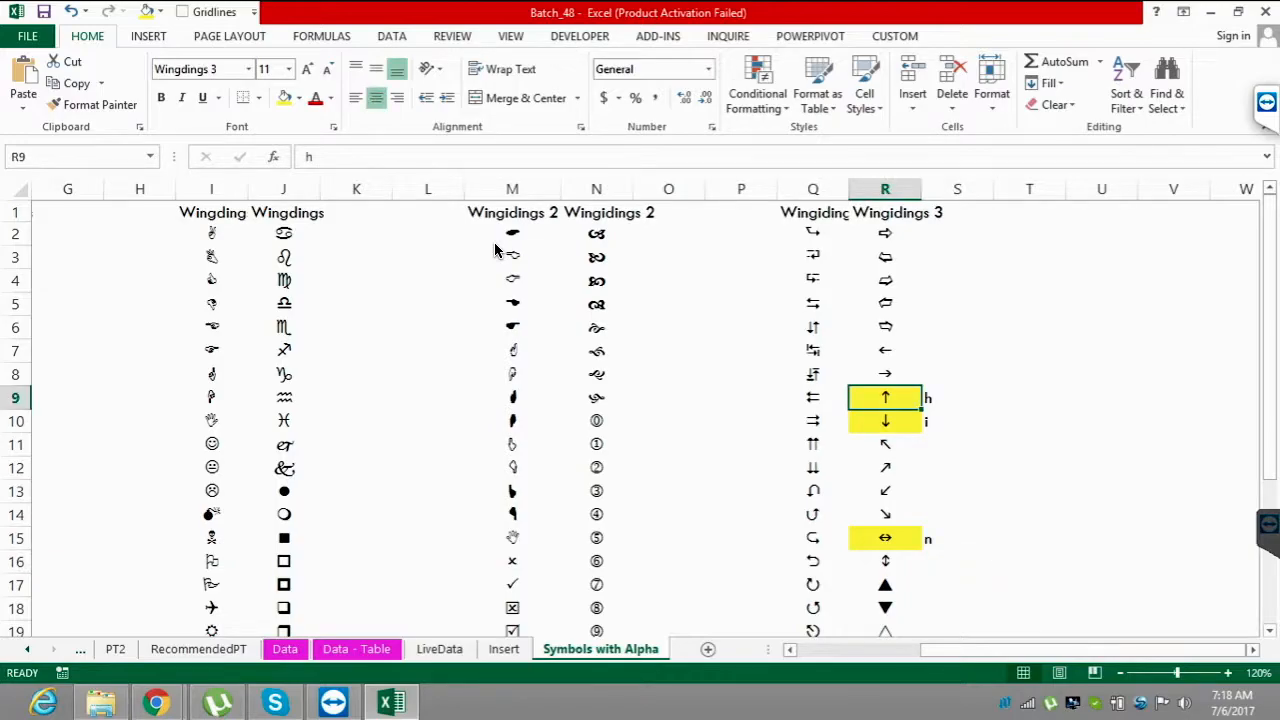
pyautogui.press('Right')
pyautogui.hotkey('ctrl', 'Down')
pyautogui.hotkey('ctrl', 'Down')
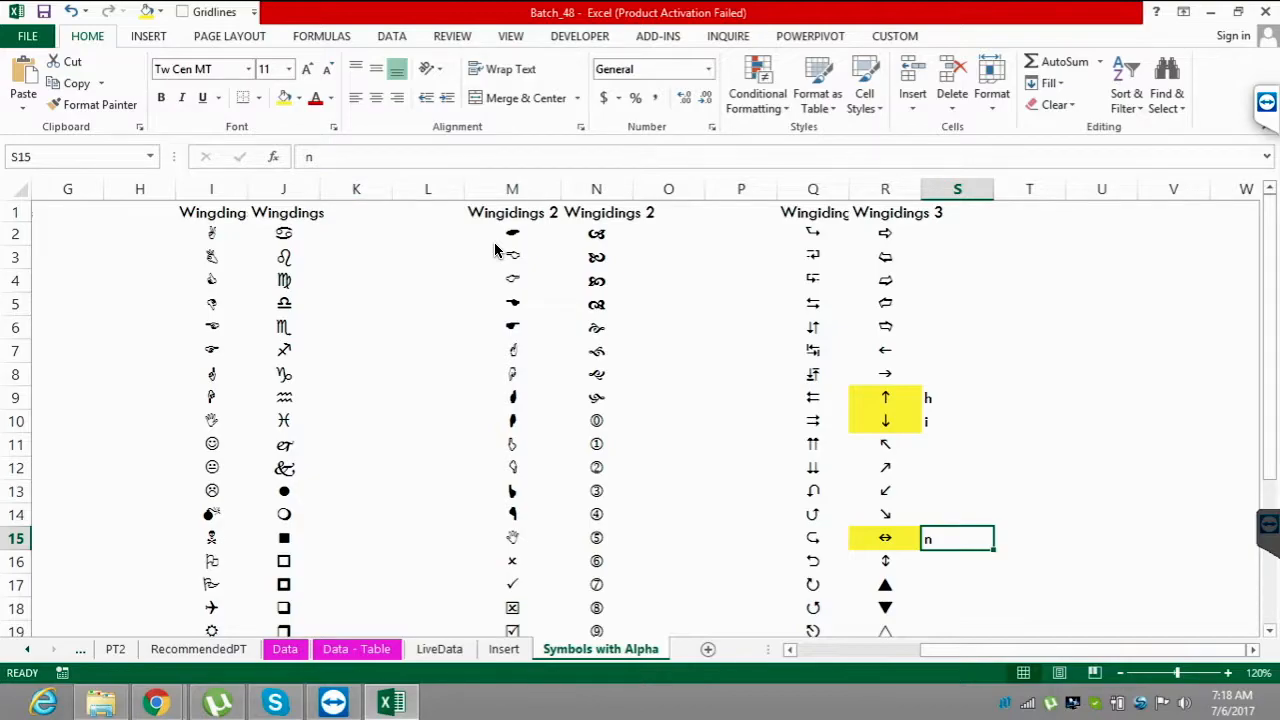
# - Return to the Insert sheet and set the font of the Sales status cell G6 to Tw Cen MT
pyautogui.hotkey('ctrl', 'pageup')
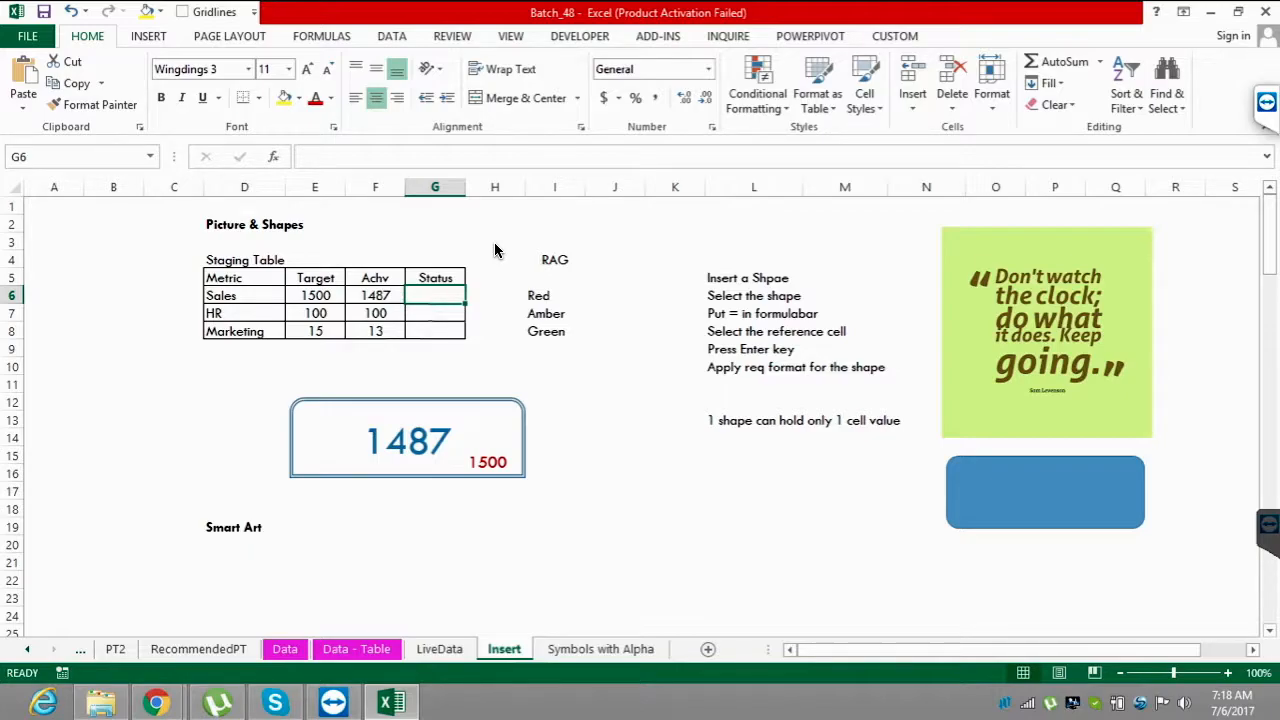
pyautogui.hotkey('alt', 'h')
pyautogui.press('f')
pyautogui.press('f')
pyautogui.write('T')
pyautogui.press('BackSpace')
pyautogui.press('BackSpace')
pyautogui.write('C')
pyautogui.press('BackSpace')
pyautogui.press('BackSpace')
pyautogui.write('Tw')
pyautogui.press('Return')
pyautogui.write('=')
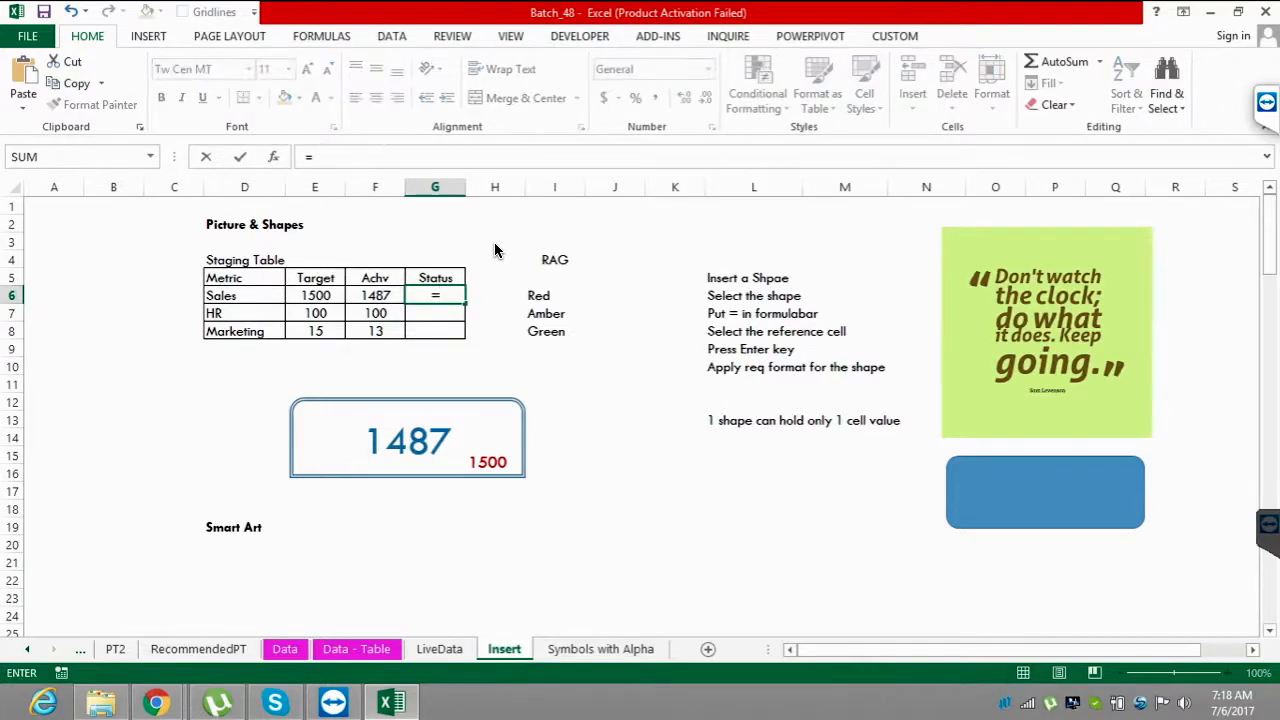
pyautogui.write('if')
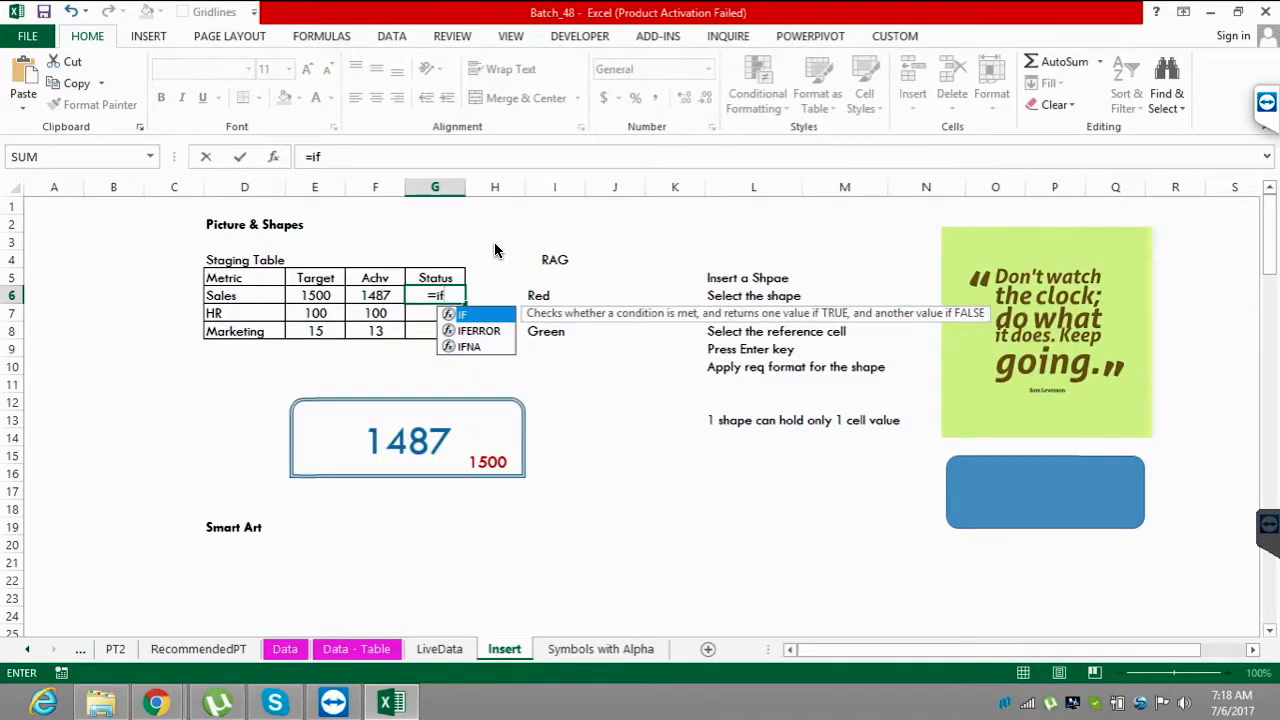
pyautogui.press('Escape')
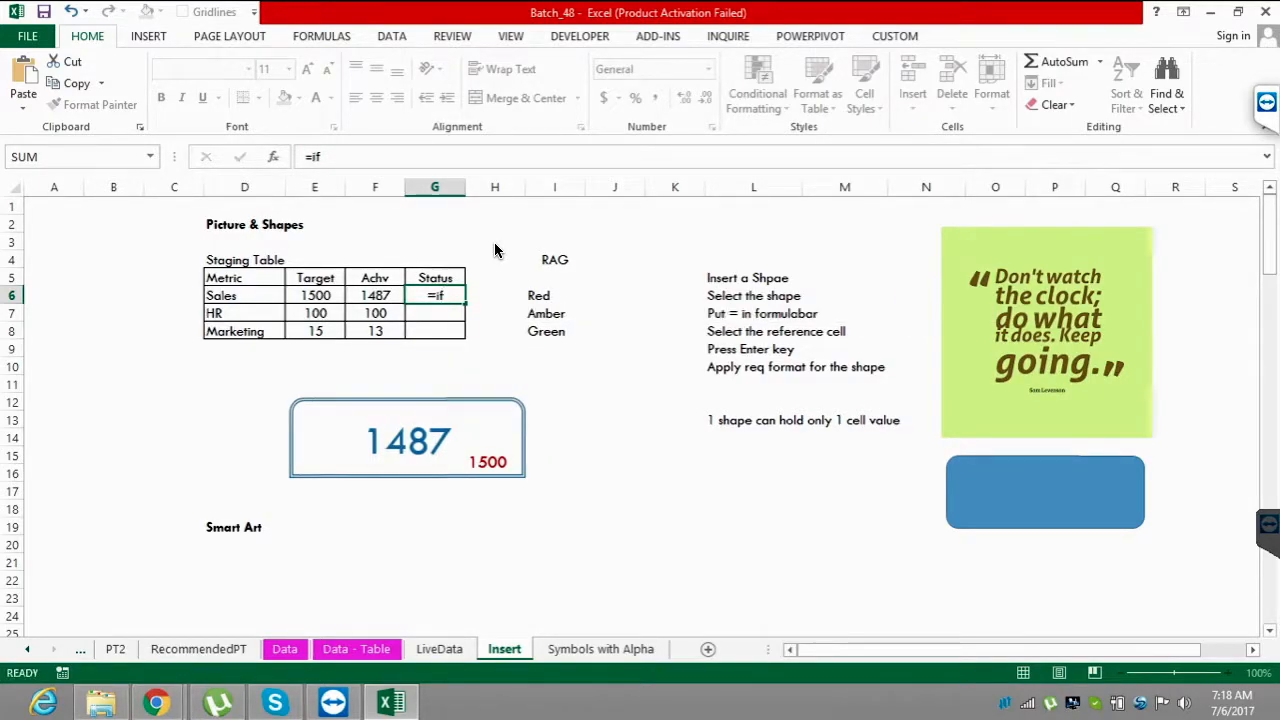
pyautogui.press('Left')
pyautogui.press('Right')
pyautogui.press('Delete')
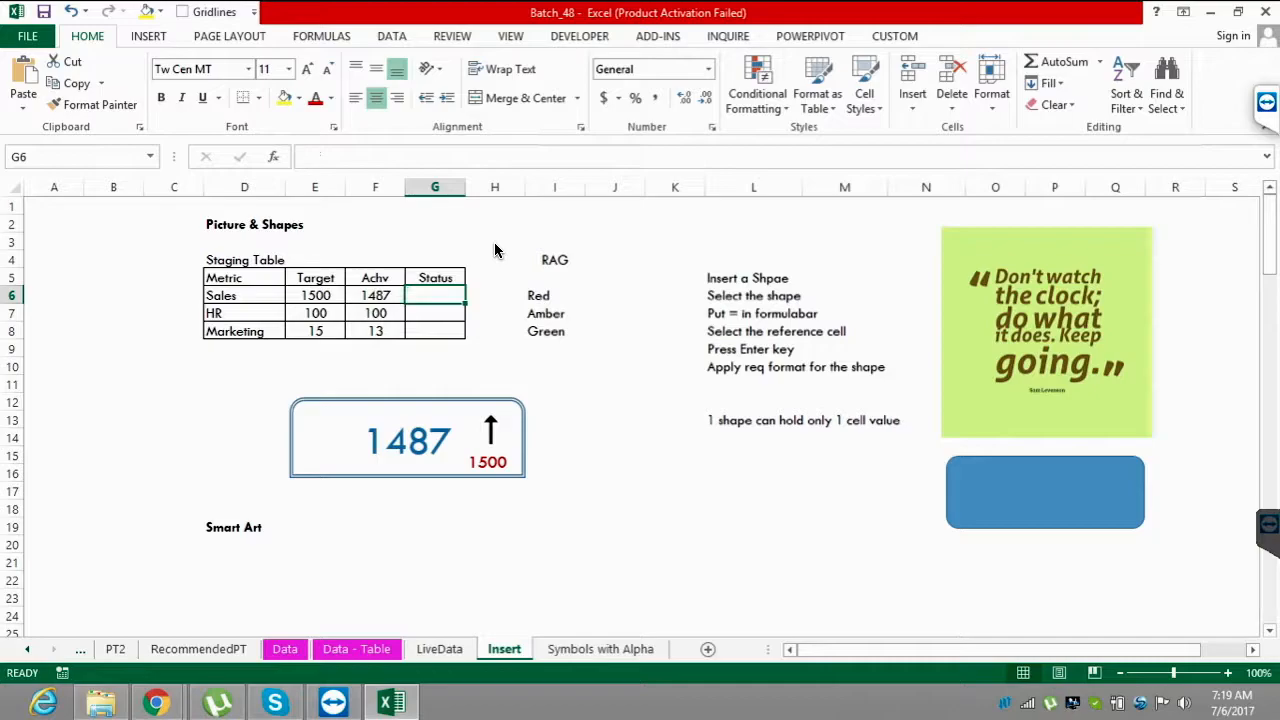
# - Change the Sales achievement value in F6 to 1687
pyautogui.press('Left')
pyautogui.press('F2')
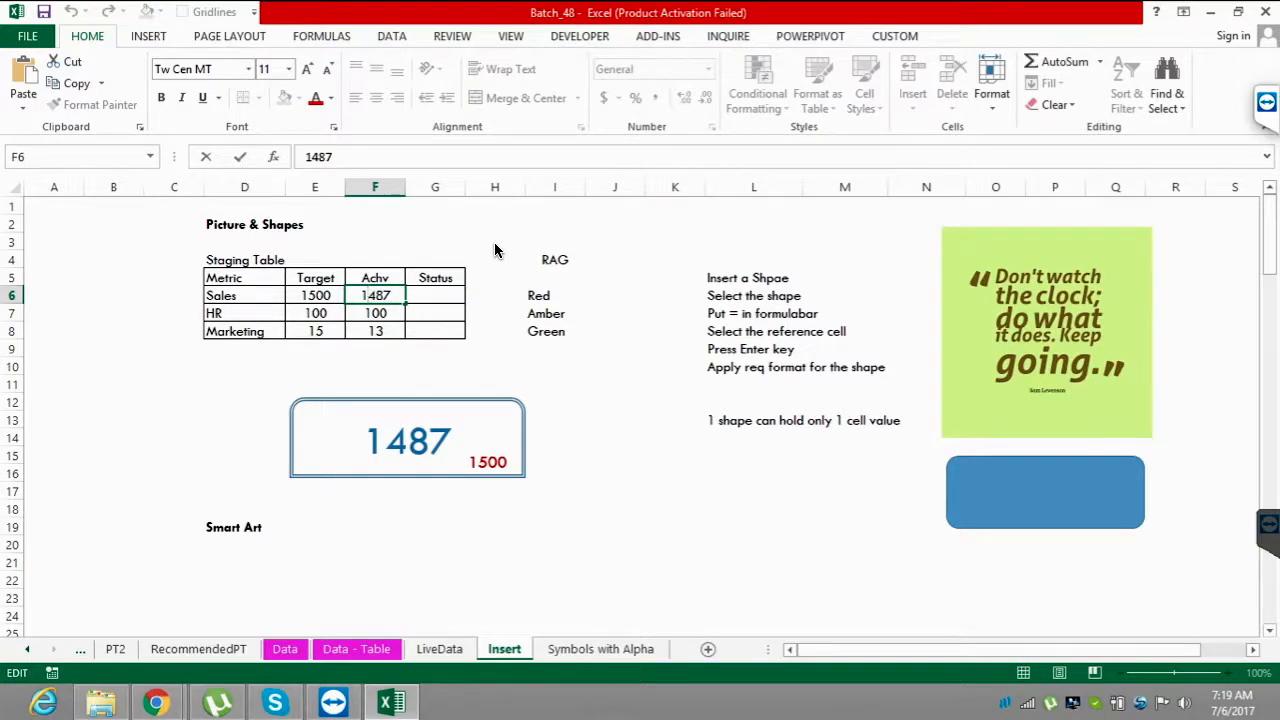
pyautogui.press('Delete')
pyautogui.write('6')
pyautogui.press('Return')
# - In the Sales status cell G6, begin an IF formula that returns "h" when F6 is greater than E6
pyautogui.press('Right')
pyautogui.press('Up')
pyautogui.write('=IF(')
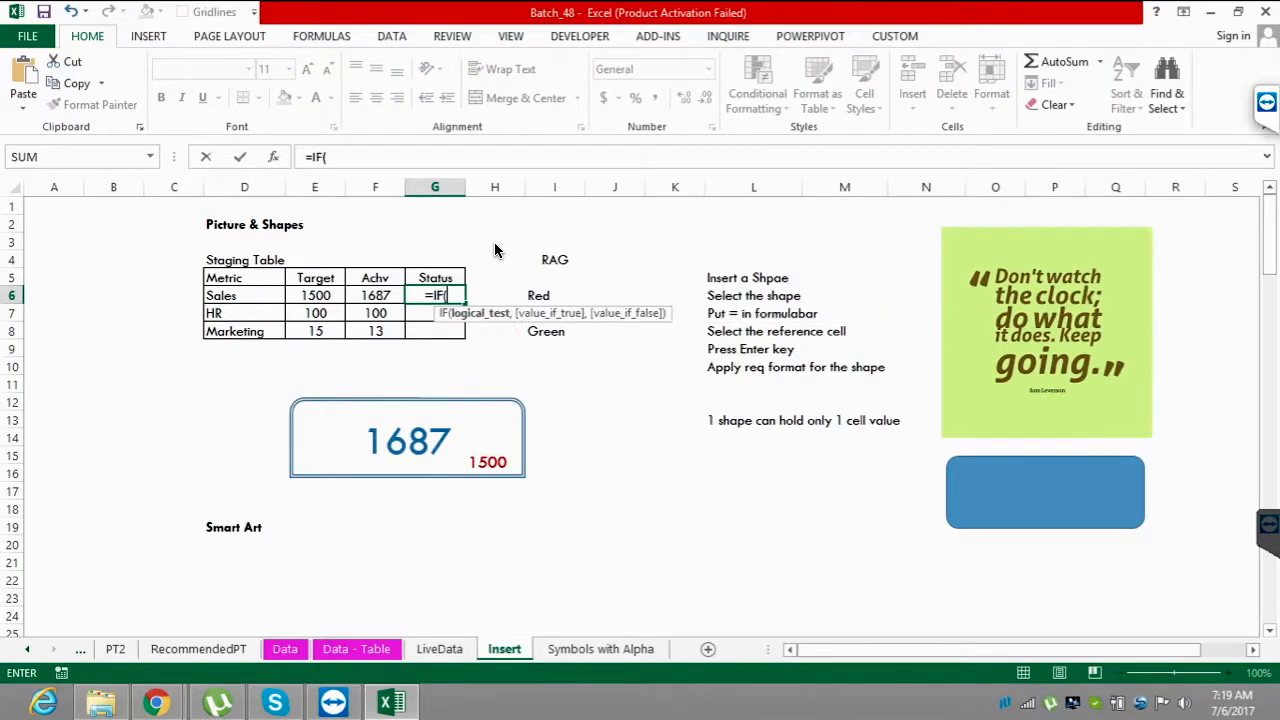
pyautogui.press('Left')
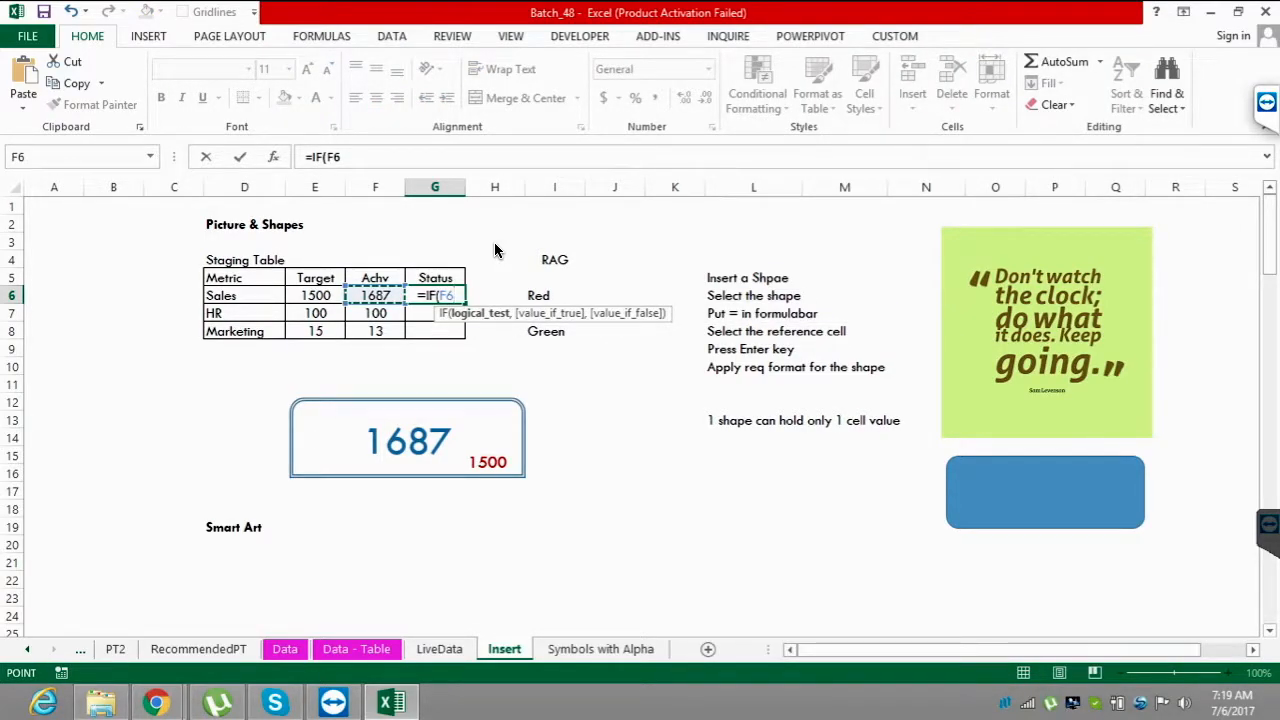
pyautogui.write('>')
pyautogui.press('Left')
pyautogui.press('Left')
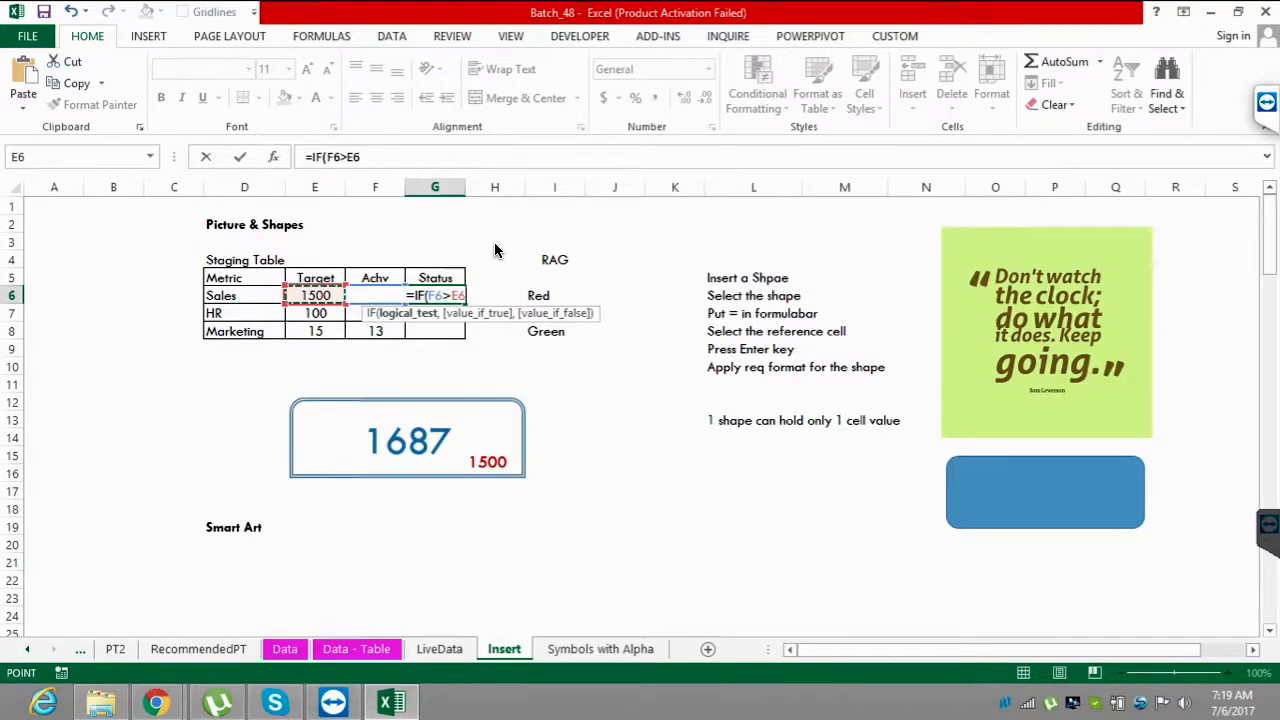
pyautogui.write(',"')
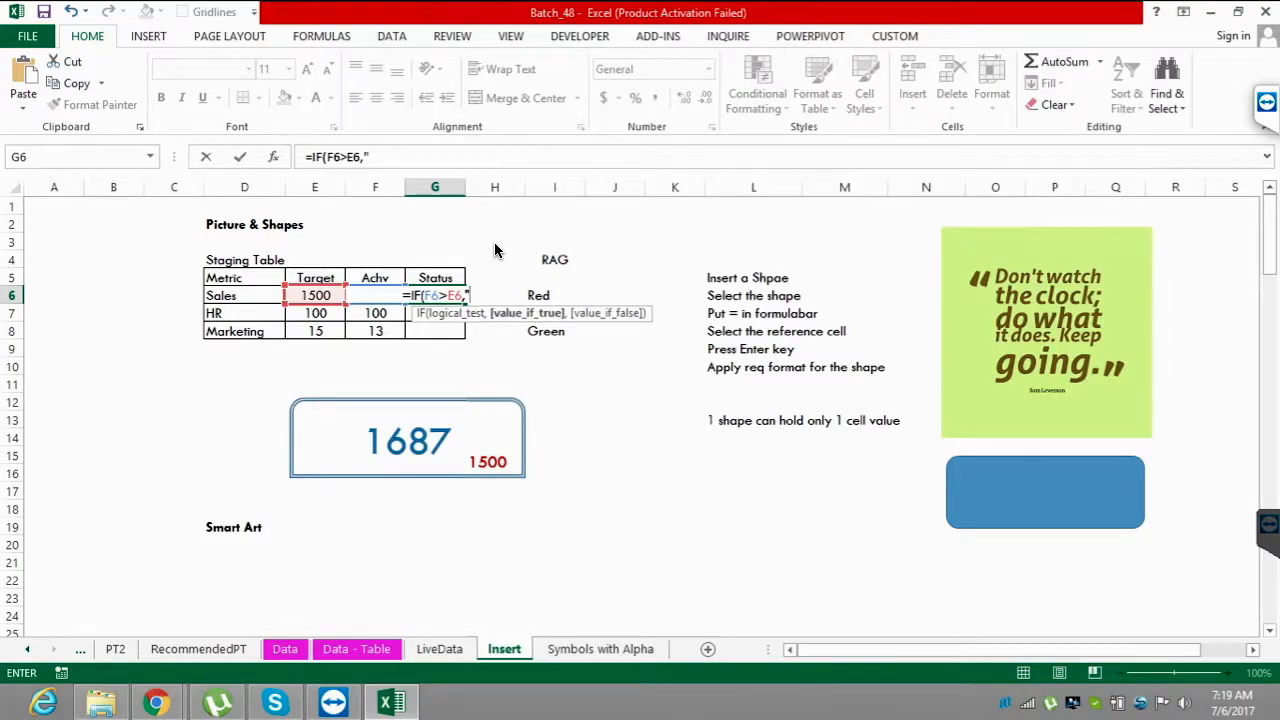
pyautogui.write('h"')
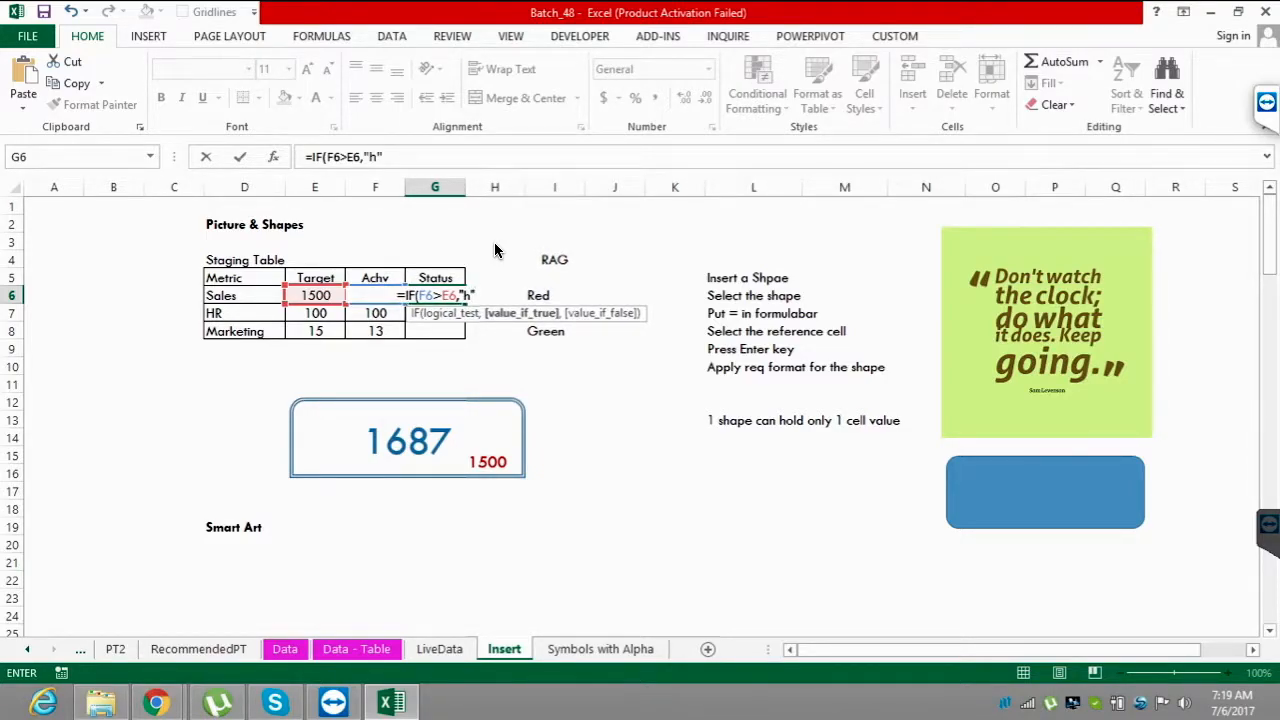
# - Complete the G6 formula with a nested IF that returns "I" when F6<E6 and otherwise "n"
pyautogui.write(',i')
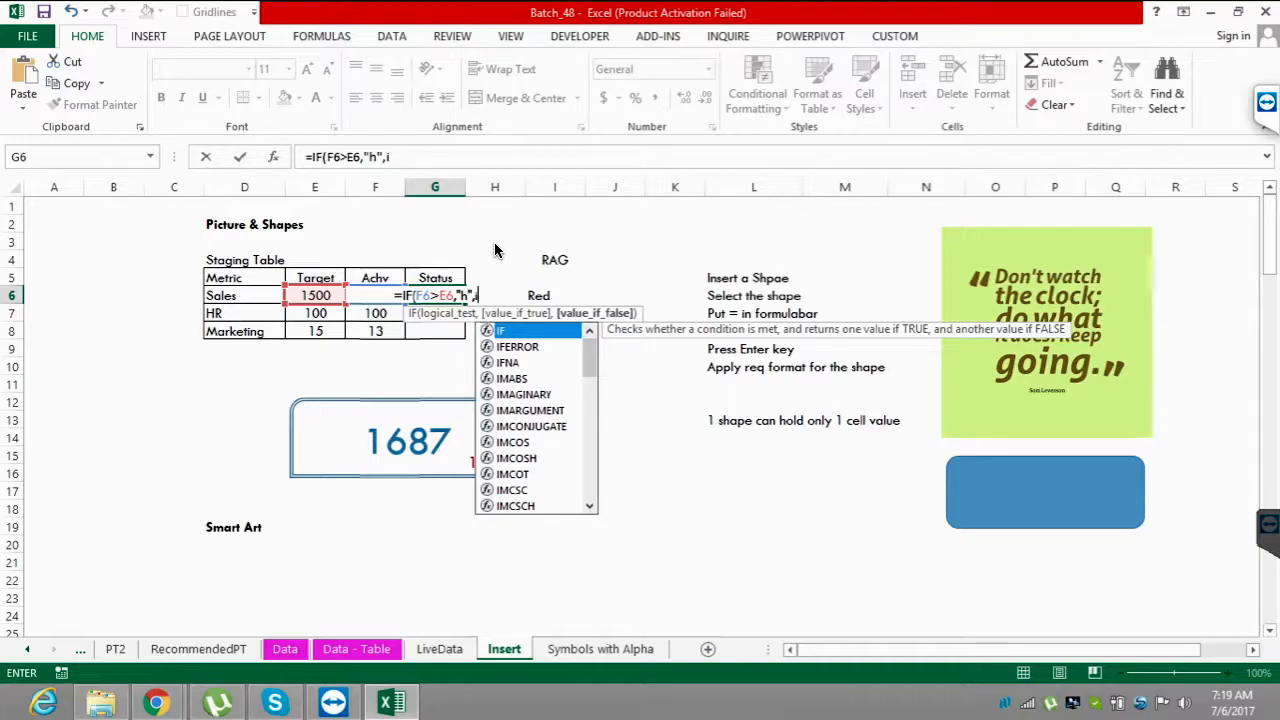
pyautogui.write('f(G6')
pyautogui.press('Left')
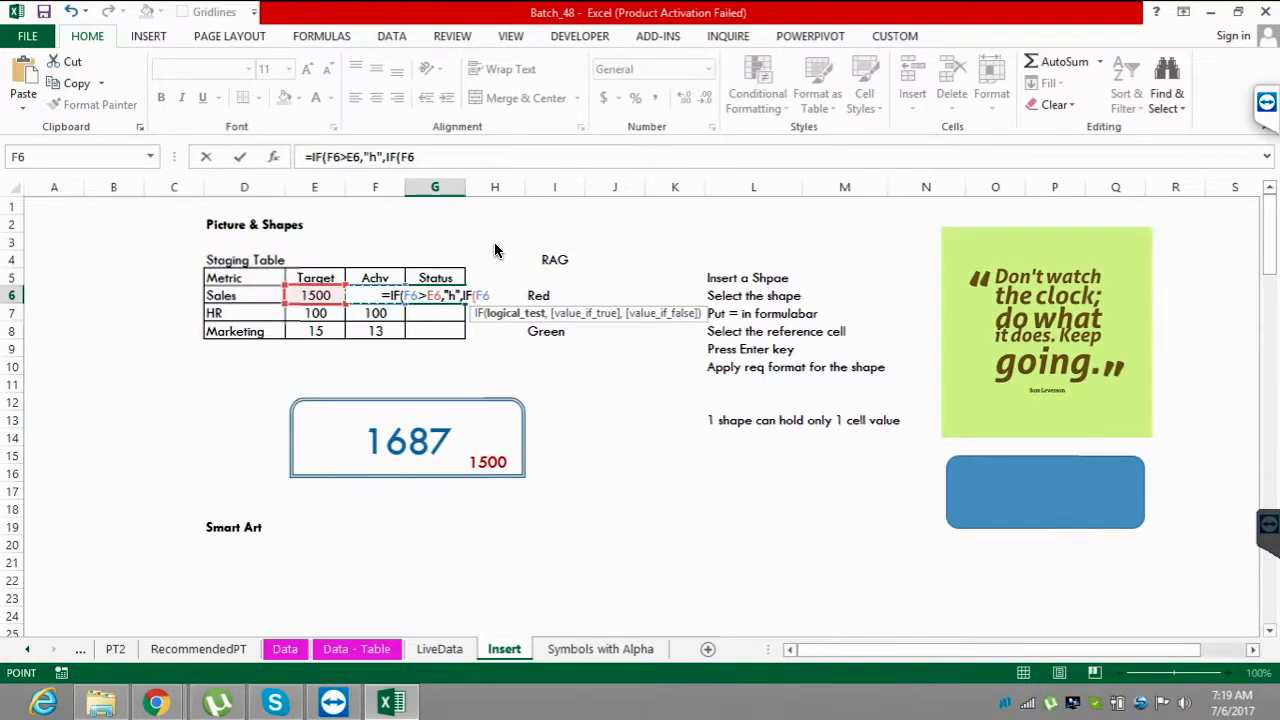
pyautogui.write('<')
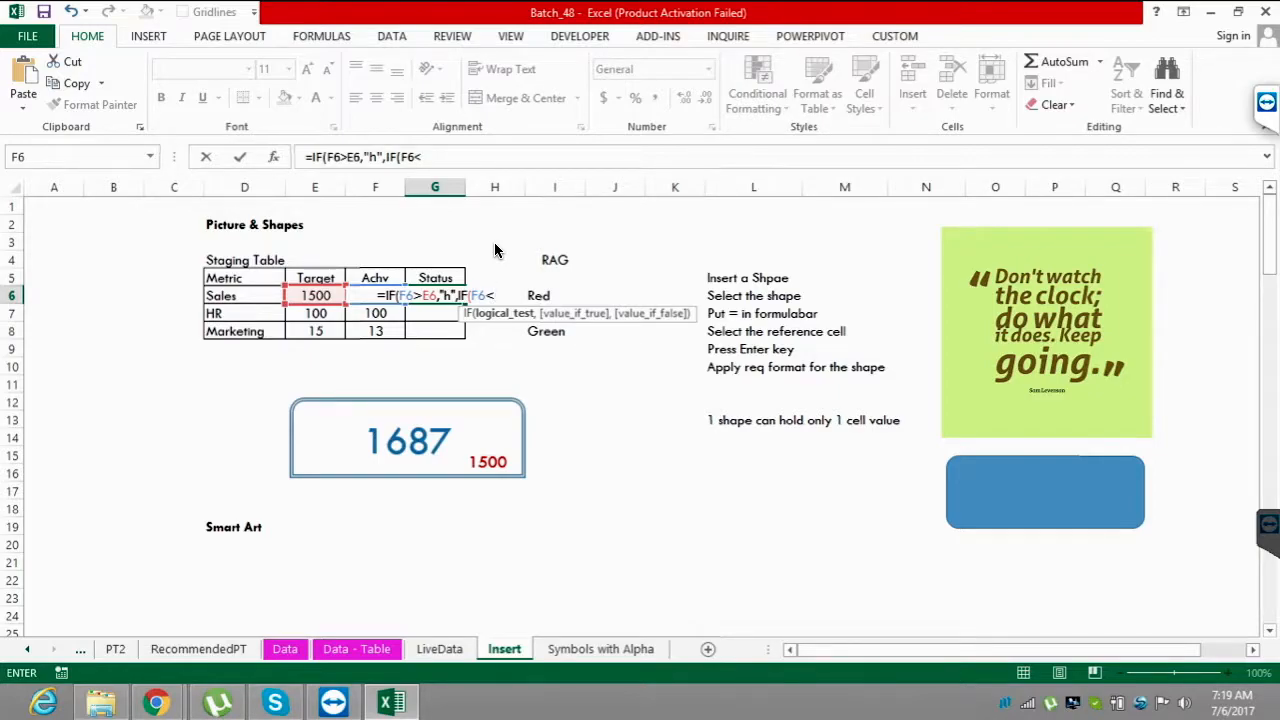
pyautogui.write('e6')
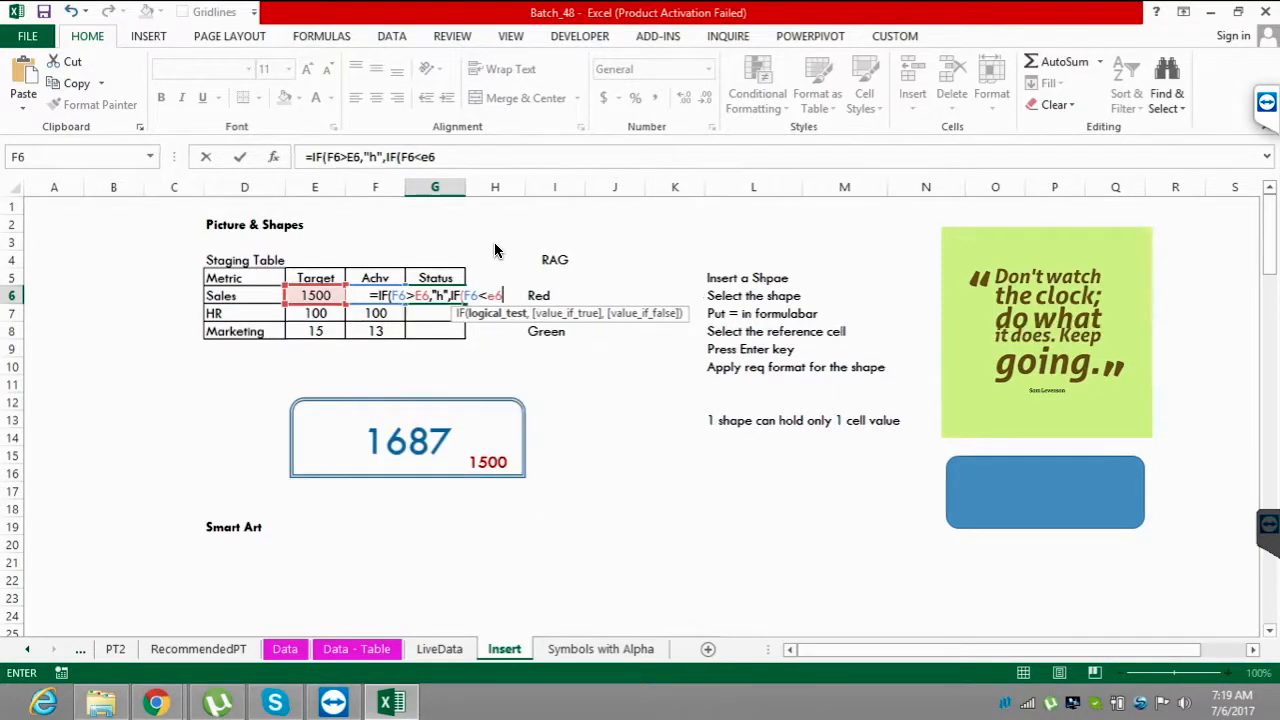
pyautogui.write(',"')
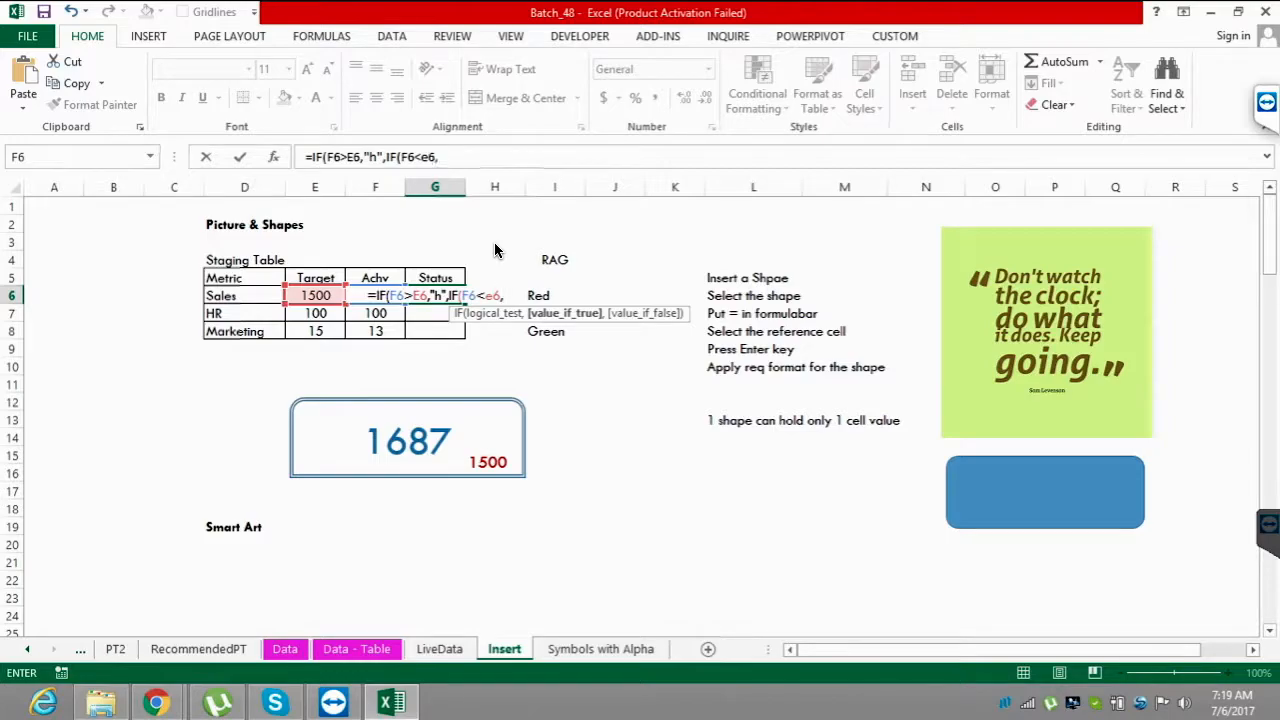
pyautogui.write('l",')
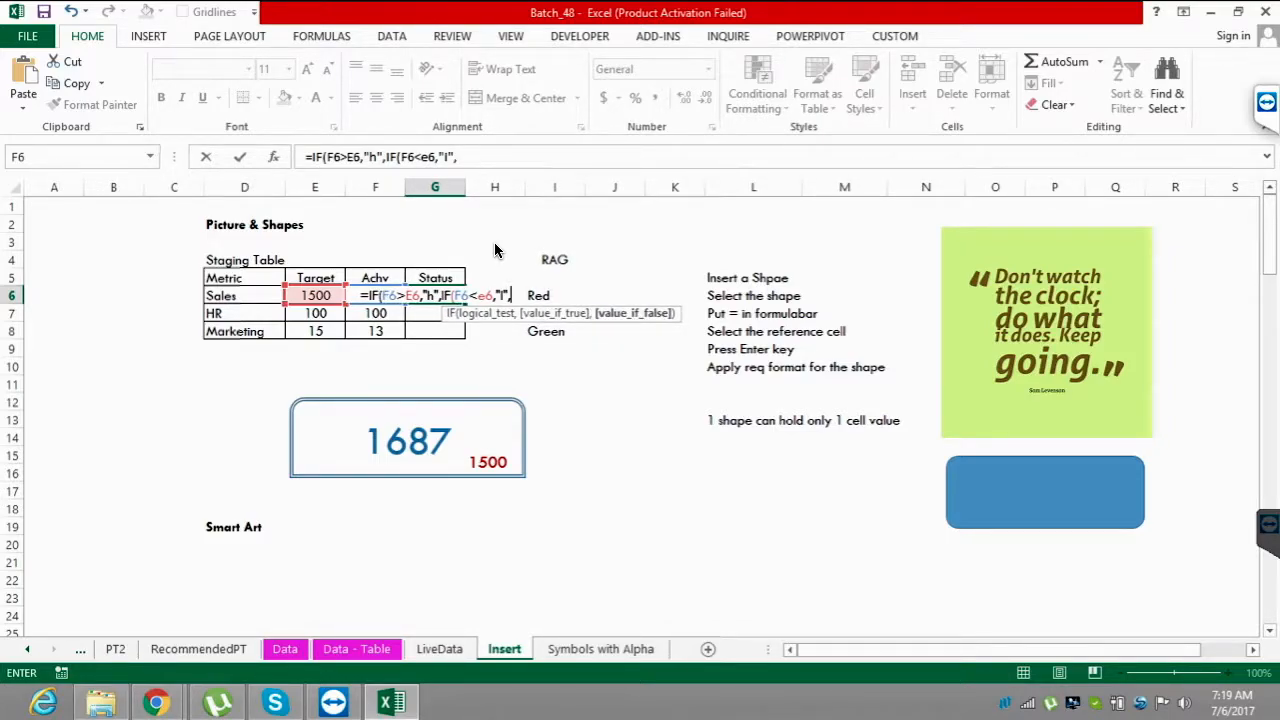
pyautogui.write('"')
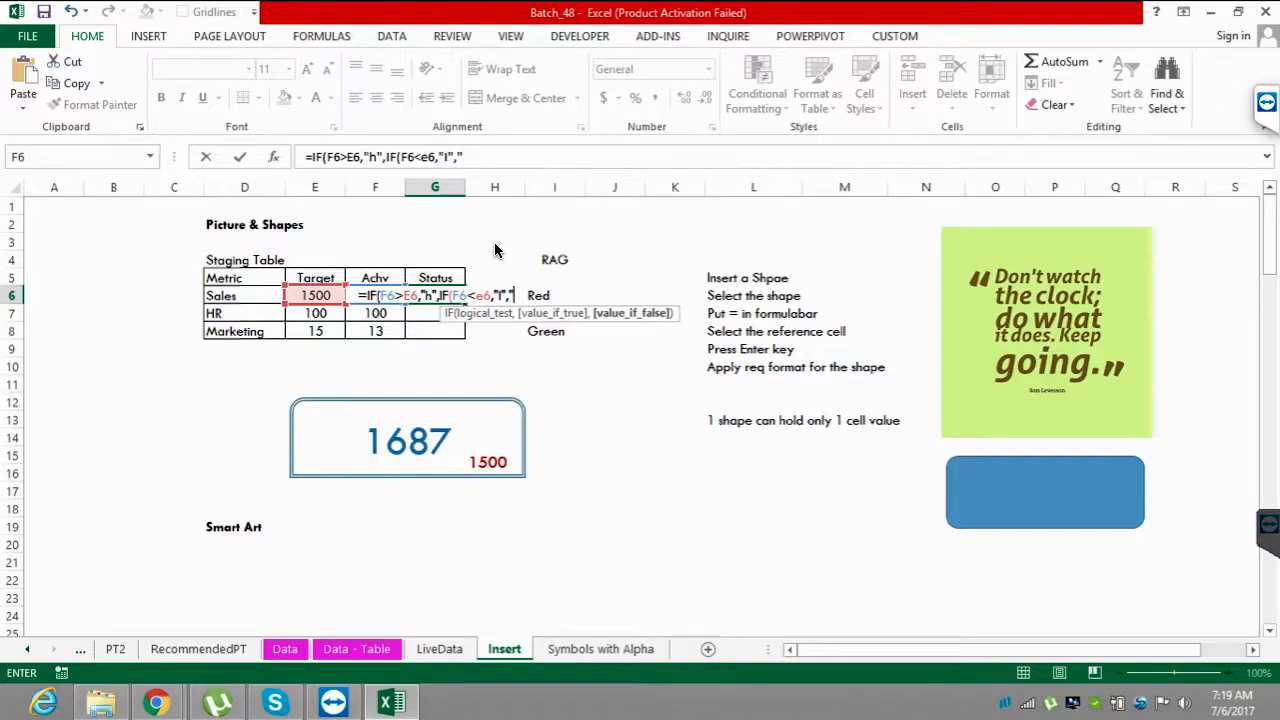
pyautogui.write('n"))')
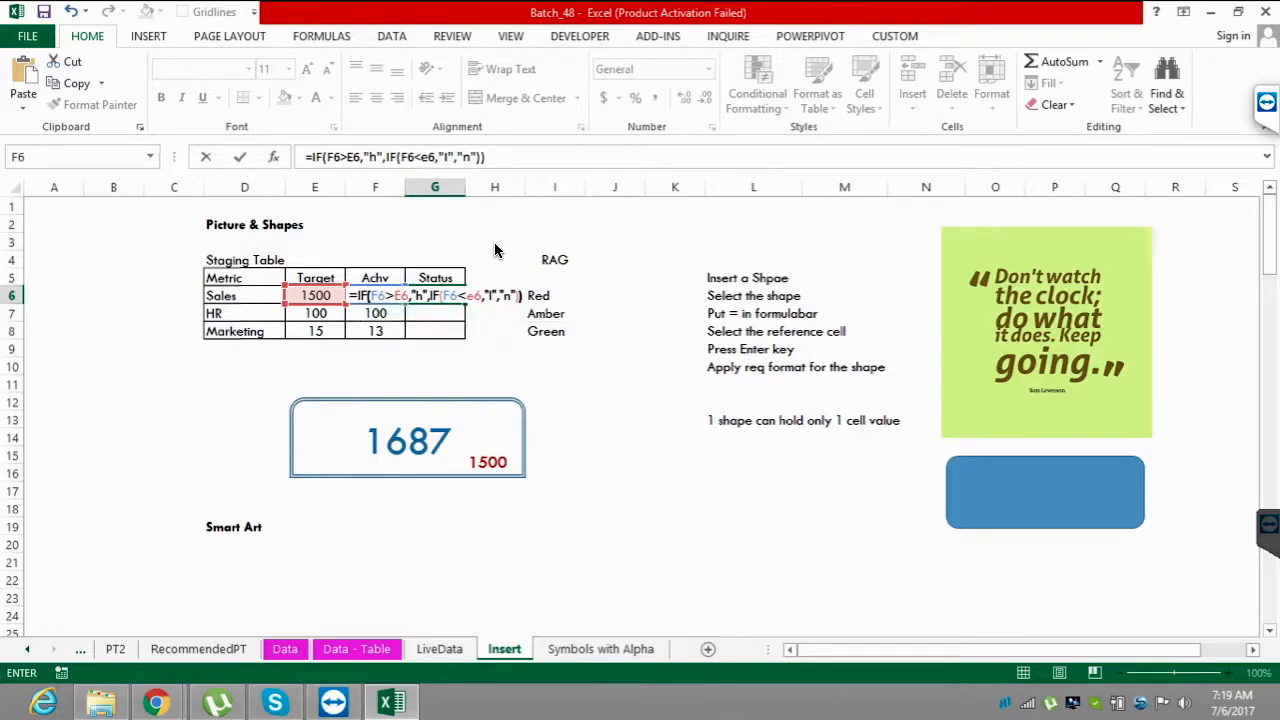
pyautogui.press('Return')
pyautogui.press('Up')
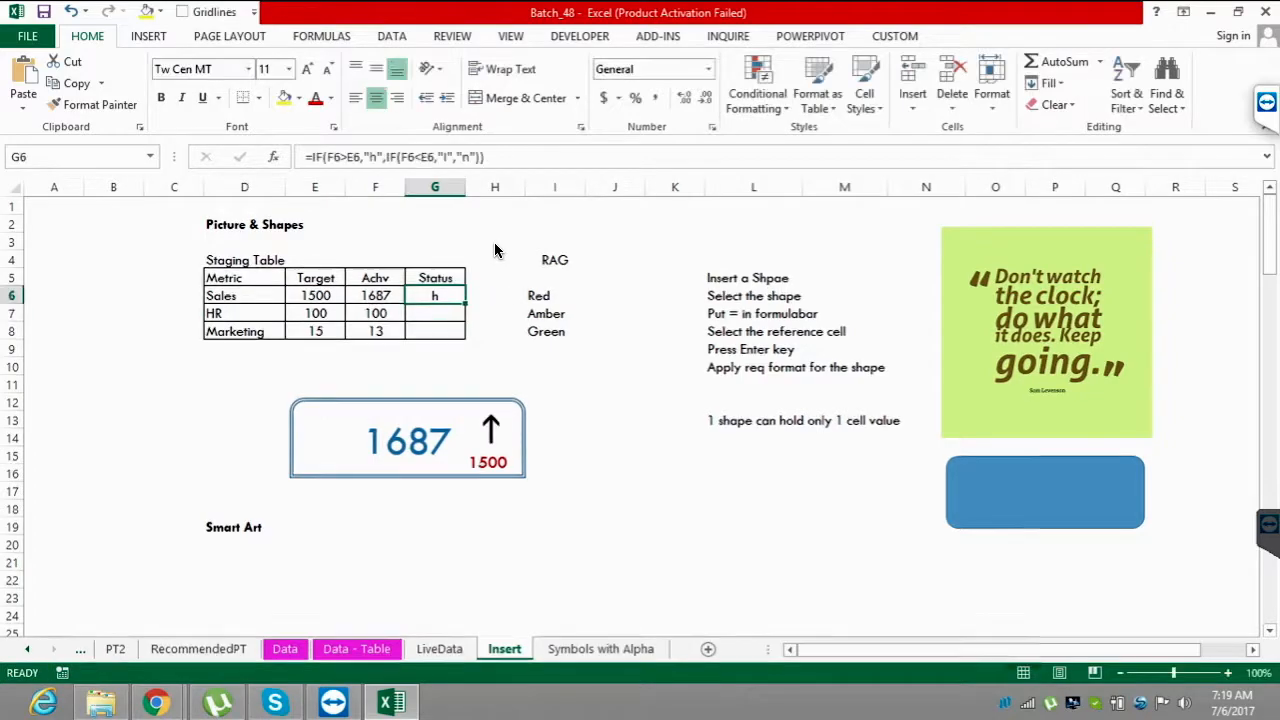
# - Correct the G6 formula so the below-target result is a lowercase "i" instead of "I"
pyautogui.press('F2')
pyautogui.press('Left')
pyautogui.press('Left')
pyautogui.press('Left')
pyautogui.press('Left')
pyautogui.press('Left')
pyautogui.press('Left')
pyautogui.press('Left')
pyautogui.press('Left')
pyautogui.press('Left')
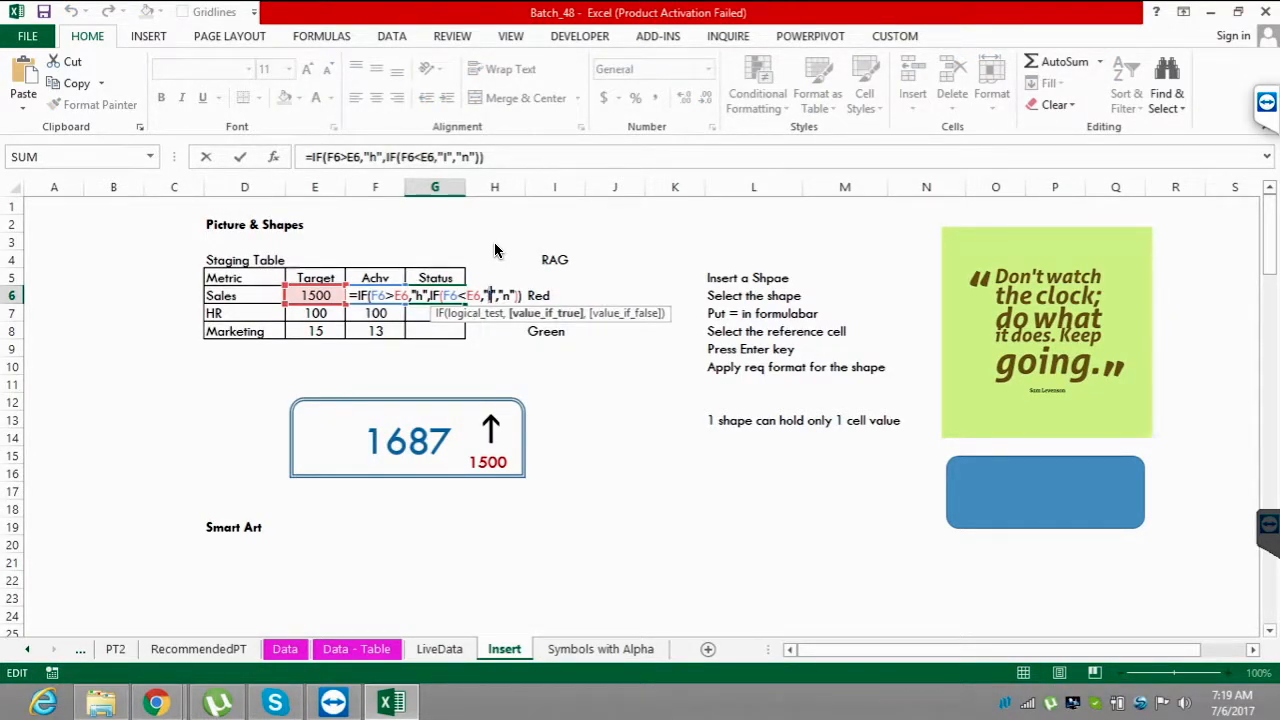
pyautogui.press('Return')
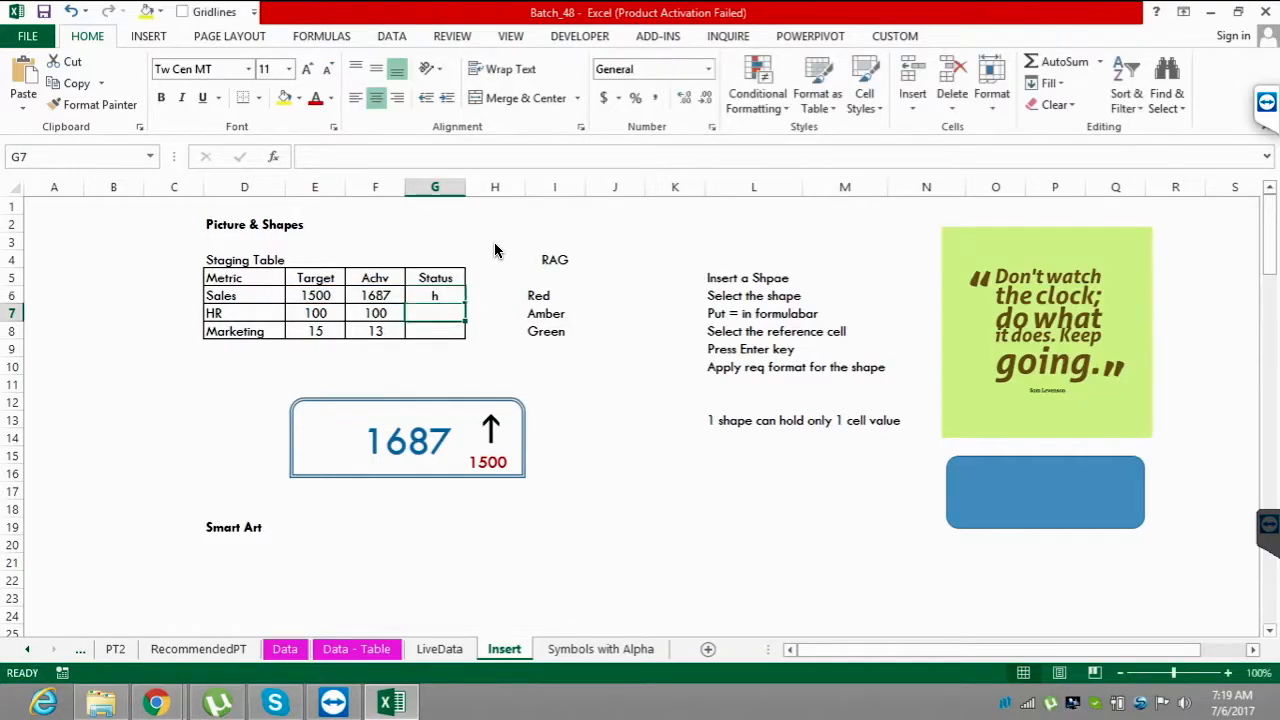
# - Fill the status formula from G6 down through G8 for the HR and Marketing rows
pyautogui.press('Up')
pyautogui.hotkey('shift', 'Down')
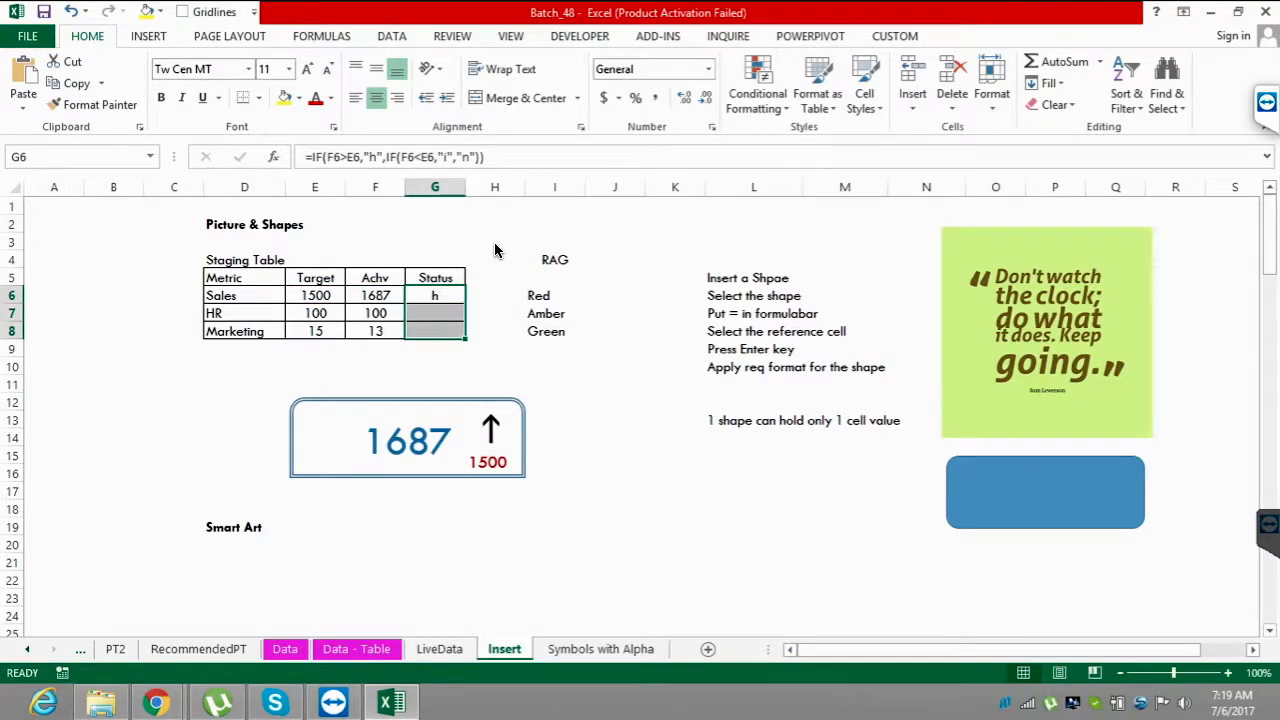
pyautogui.hotkey('ctrl', 'd')
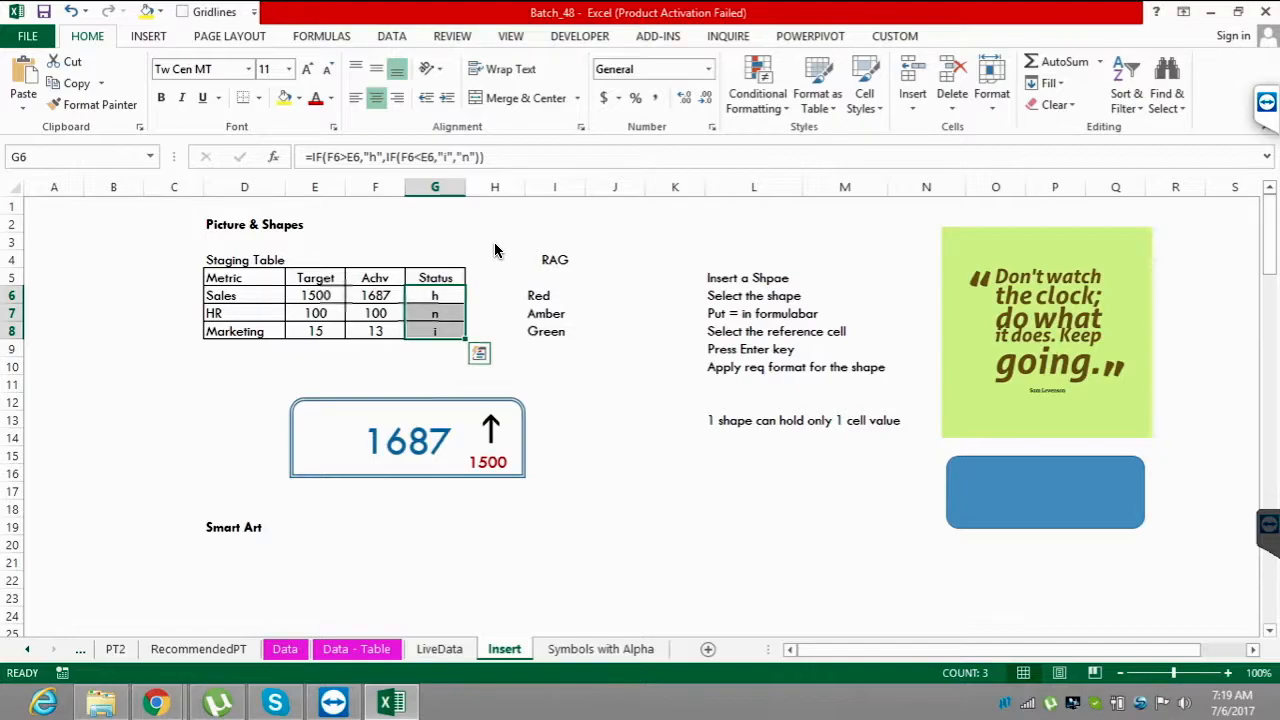
# - Set the font of the status cells G6:G8 to Wingdings 3
pyautogui.hotkey('alt', 'h')
pyautogui.press('f')
pyautogui.press('f')
pyautogui.write('Wingdings 3')
pyautogui.press('Return')
pyautogui.press('Down')
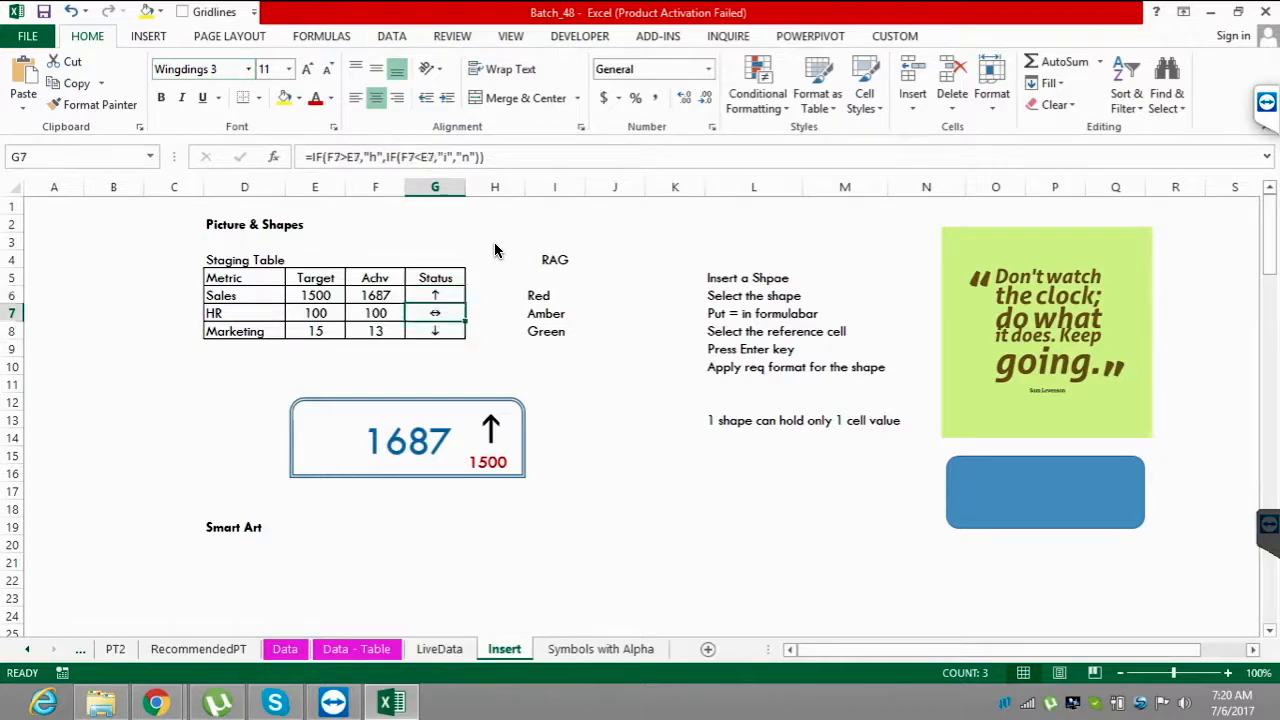
# - Change the Sales achievement value in F6 to 1487
pyautogui.press('Up')
pyautogui.press('Left')
pyautogui.press('F2')
pyautogui.press('Left')
pyautogui.press('Left')
pyautogui.press('BackSpace')
pyautogui.write('4')
pyautogui.press('Return')
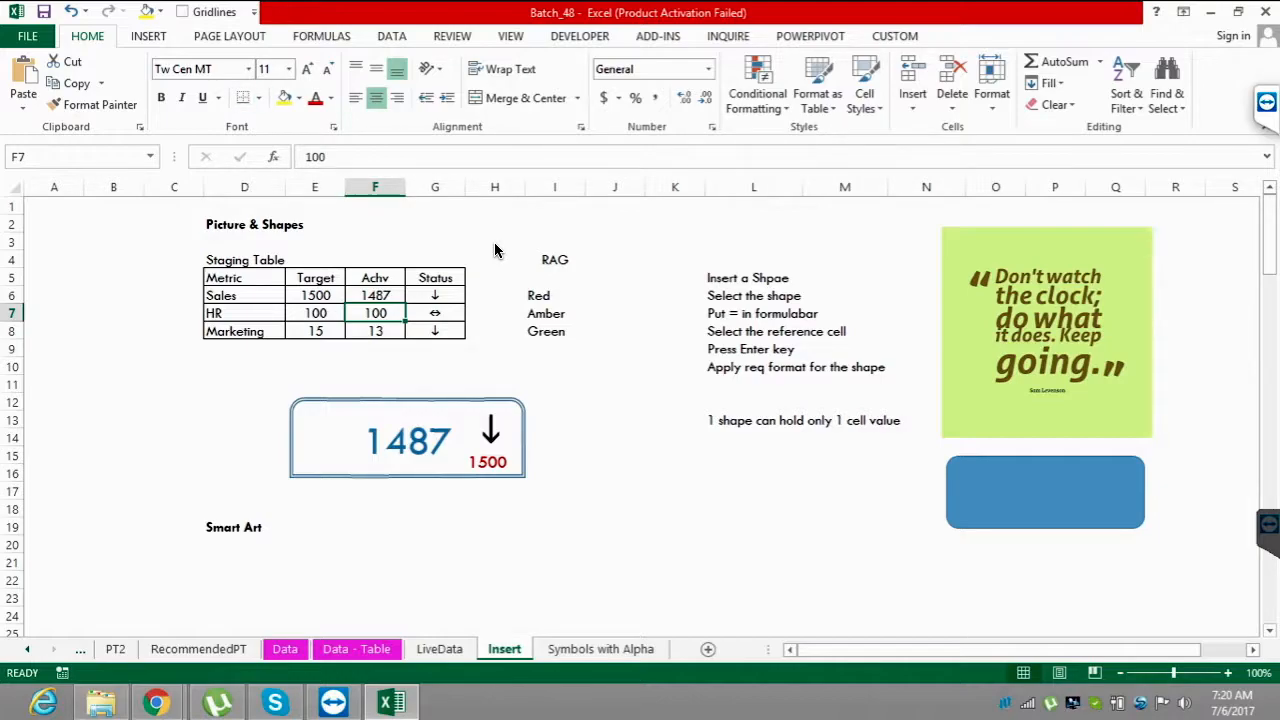
# - Start inserting a picture from file and open the Support folder inside My_Data on Local Disk (F:)
pyautogui.click(148, 36)
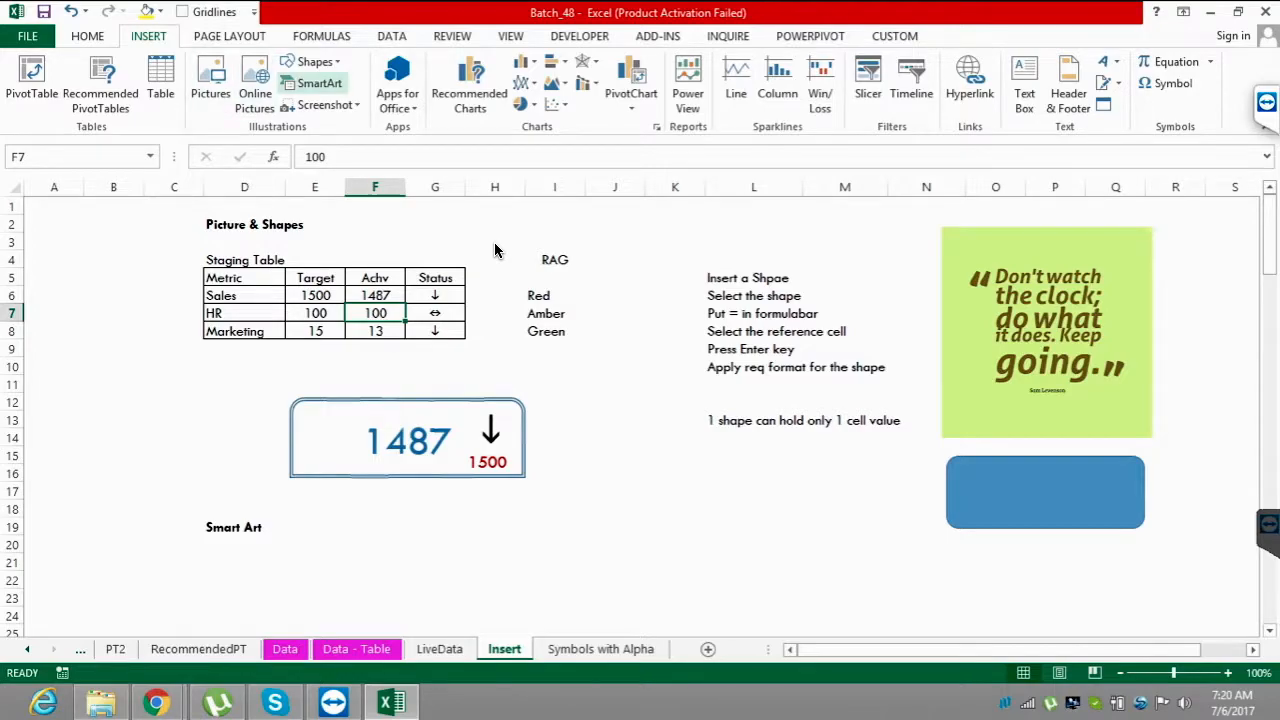
pyautogui.click(210, 85)
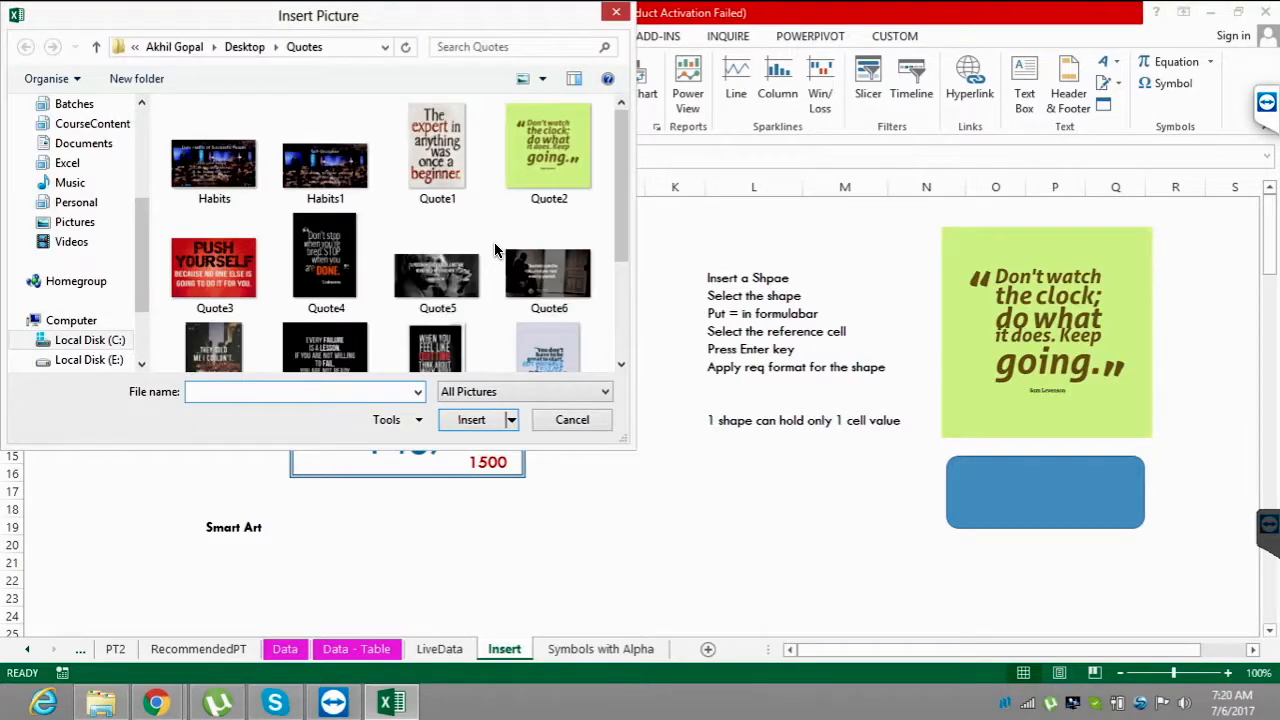
pyautogui.moveTo(142, 270); pyautogui.dragTo(142, 307)
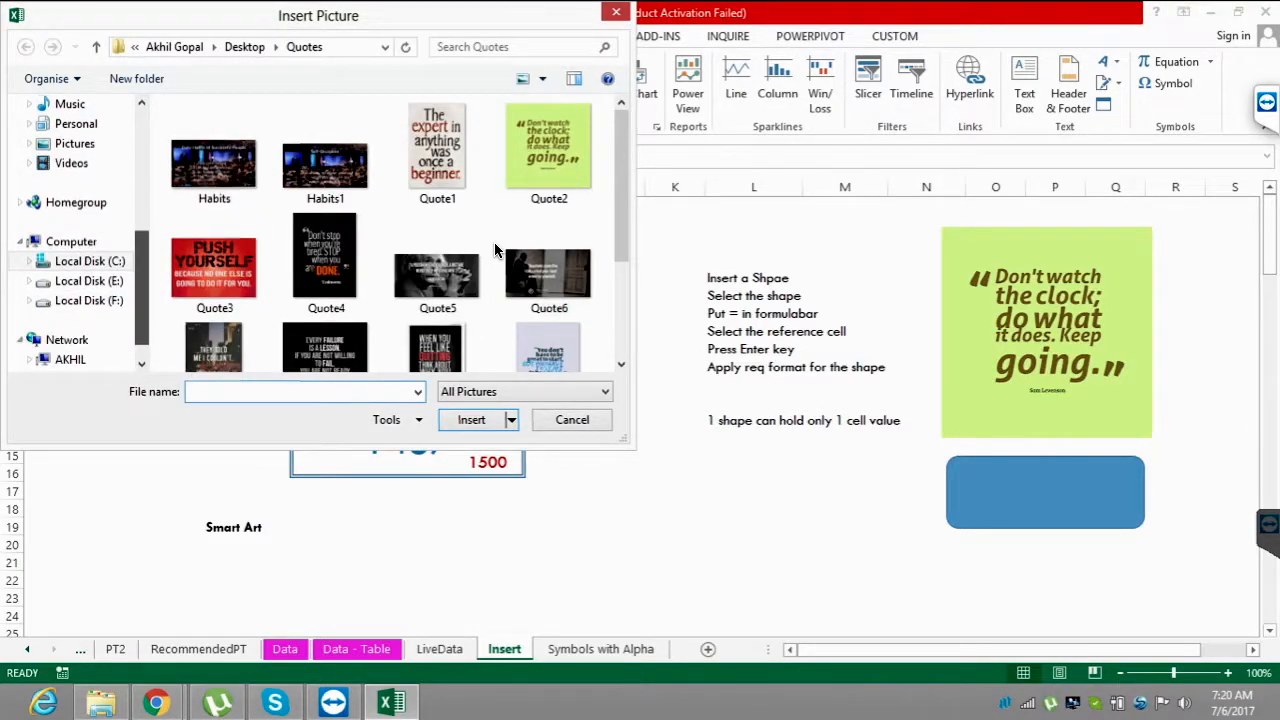
pyautogui.click(89, 300)
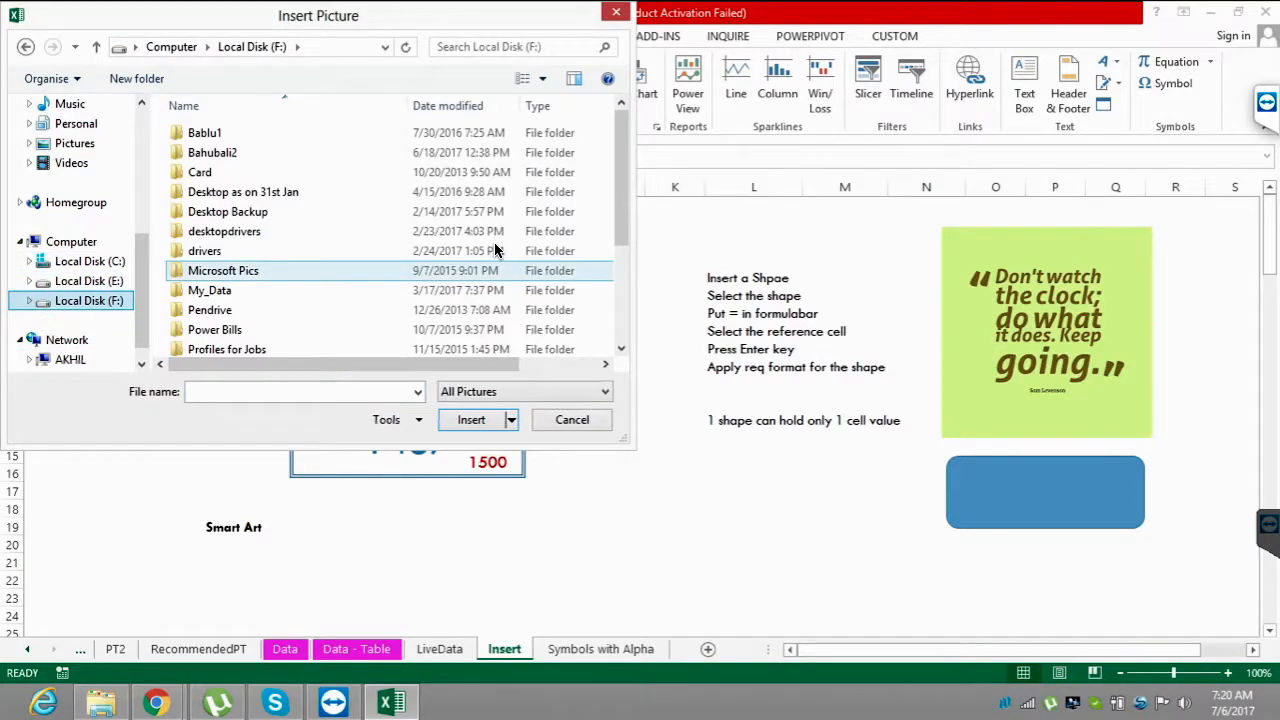
pyautogui.doubleClick(210, 290)
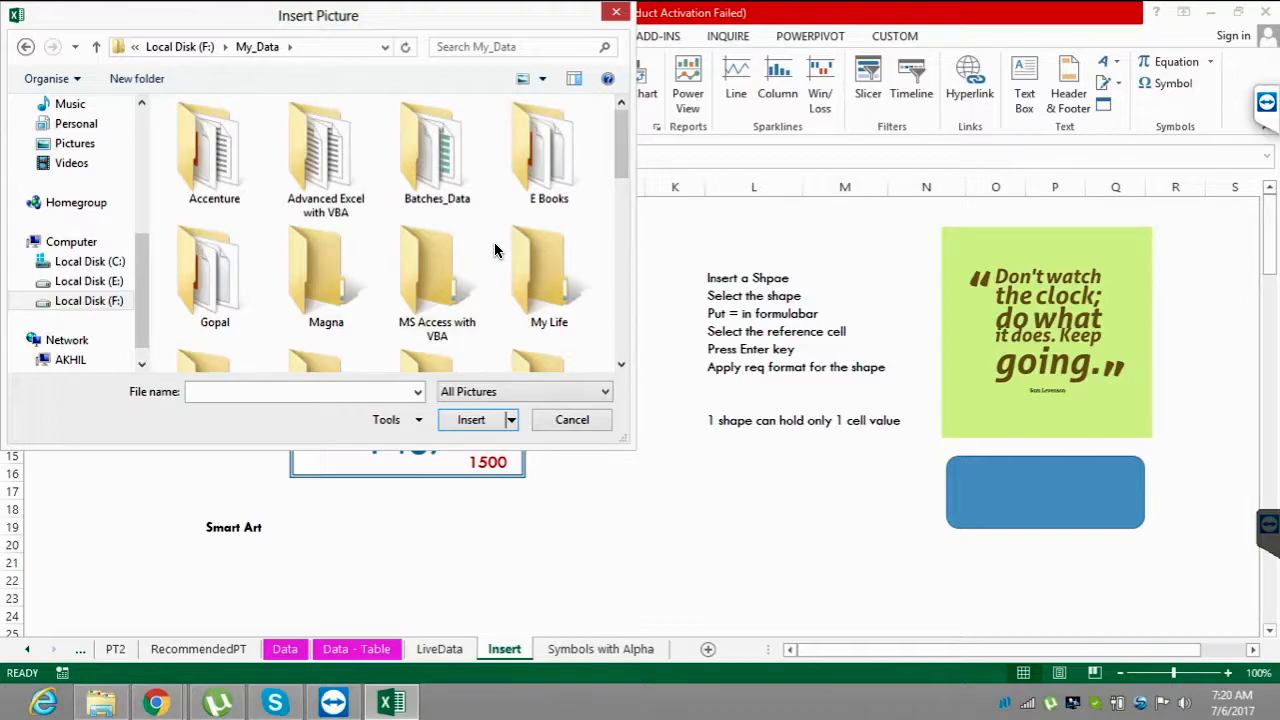
pyautogui.scroll(-2, 494, 243)
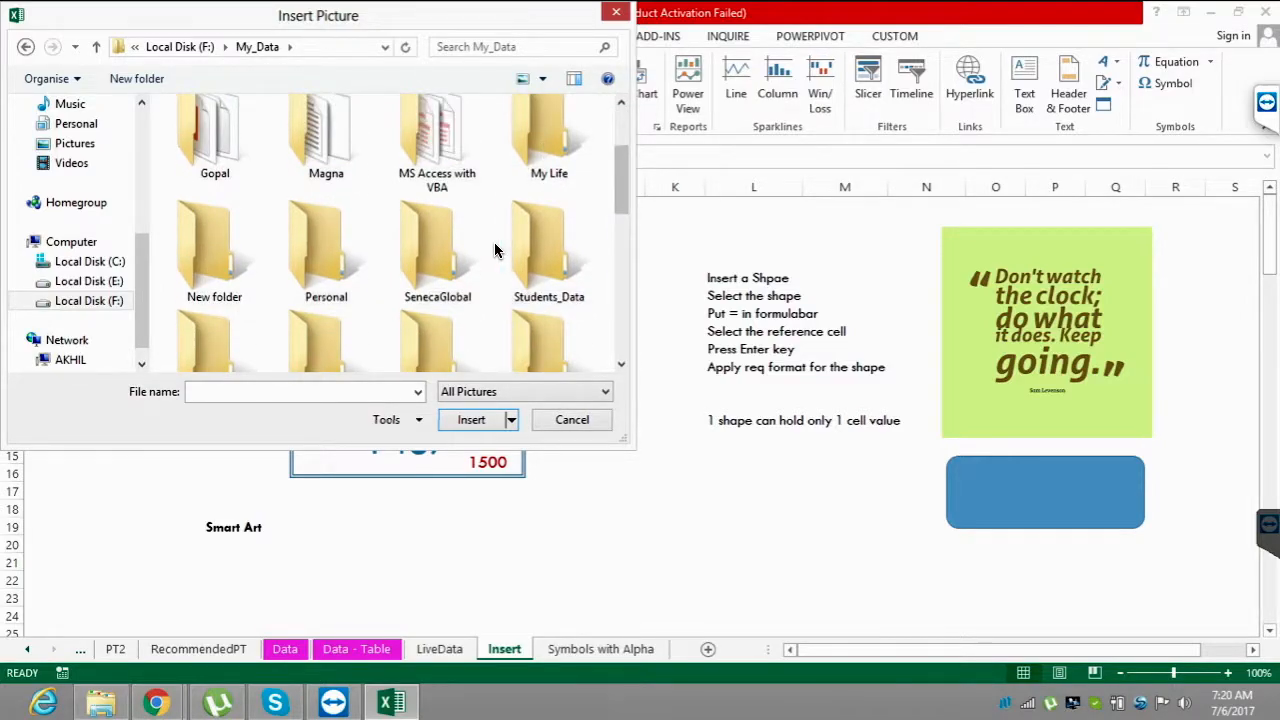
pyautogui.scroll(-3, 494, 242)
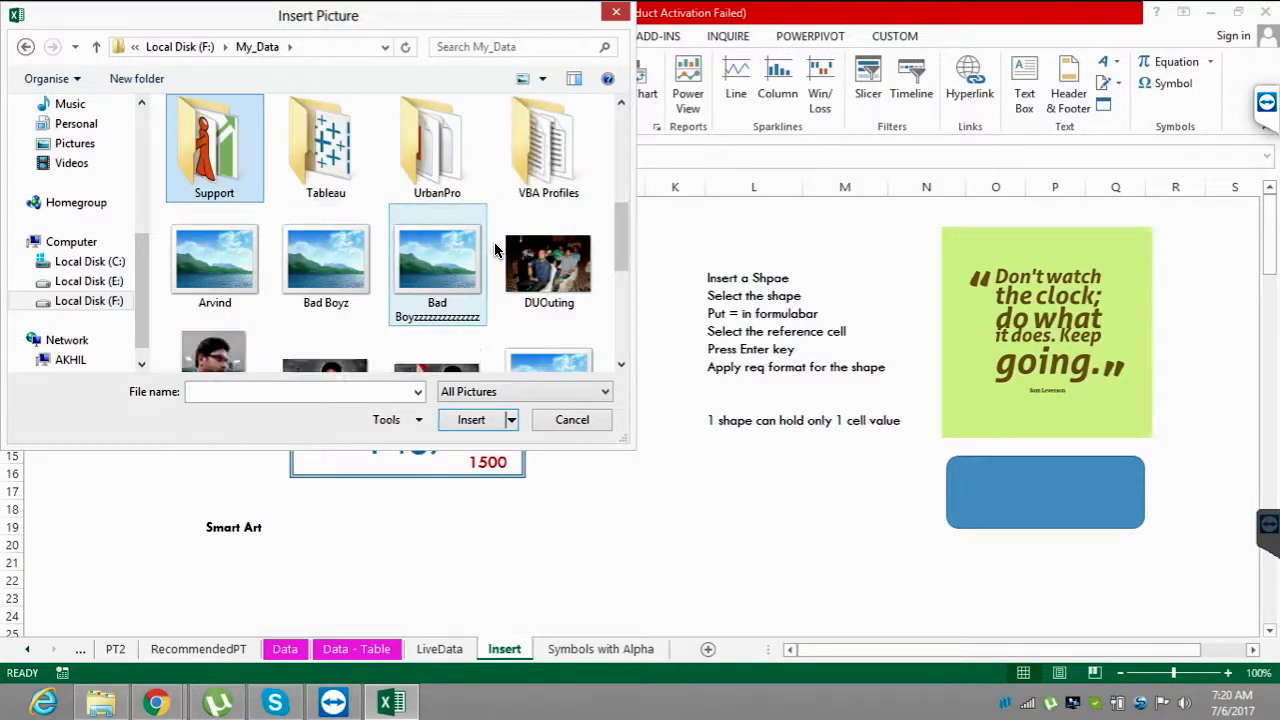
pyautogui.press('Return')
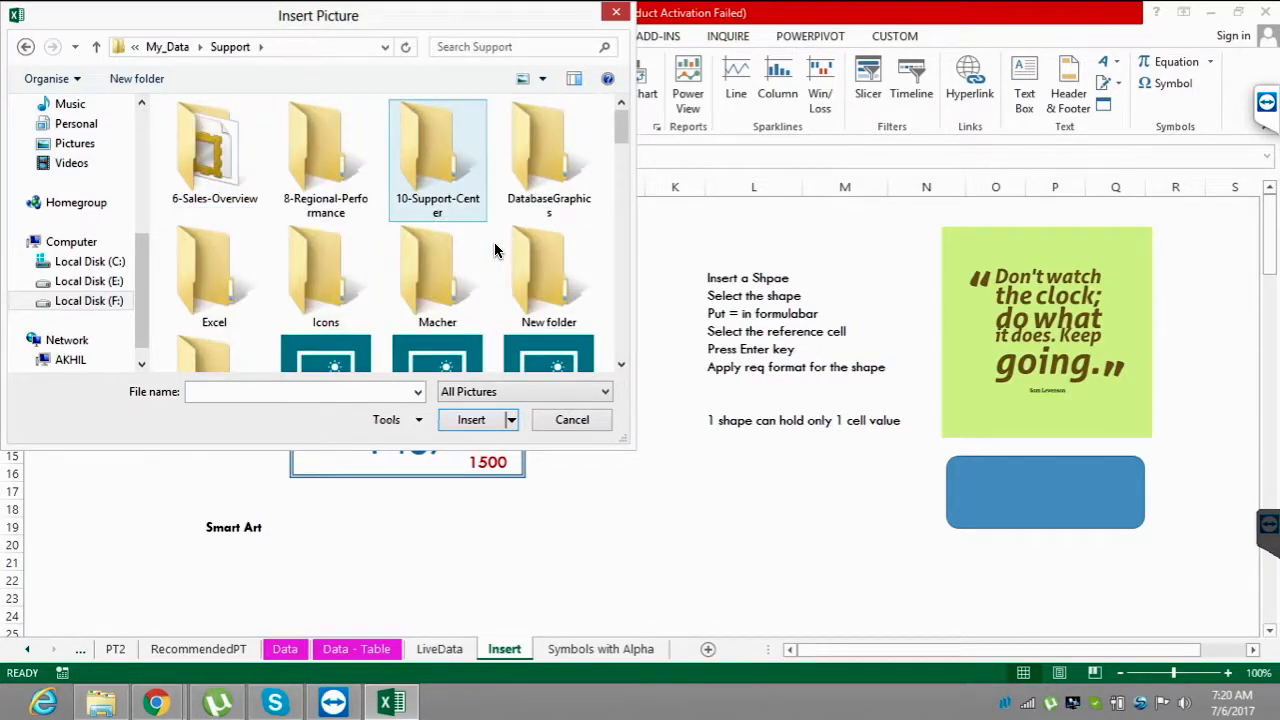
# - Insert the gold dollar-sign picture imagesCANRL6UK from the Support folder into the sheet
pyautogui.scroll(-5, 494, 250)
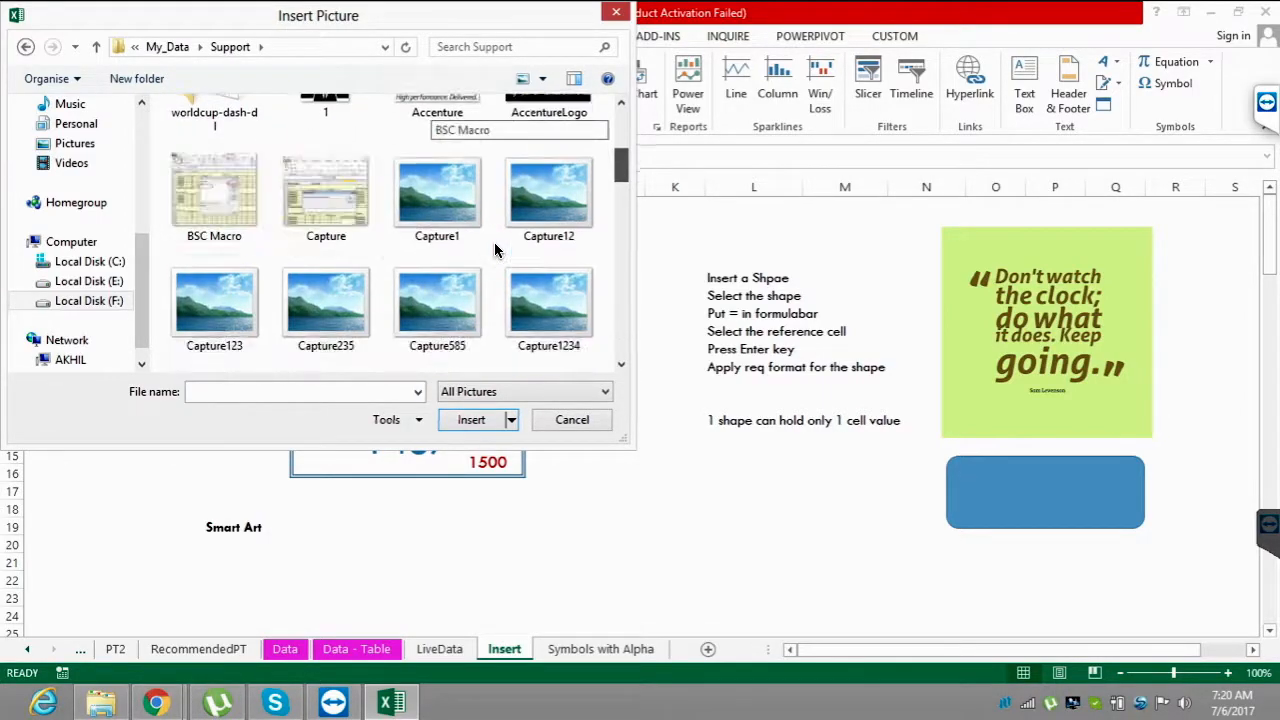
pyautogui.scroll(-10, 494, 250)
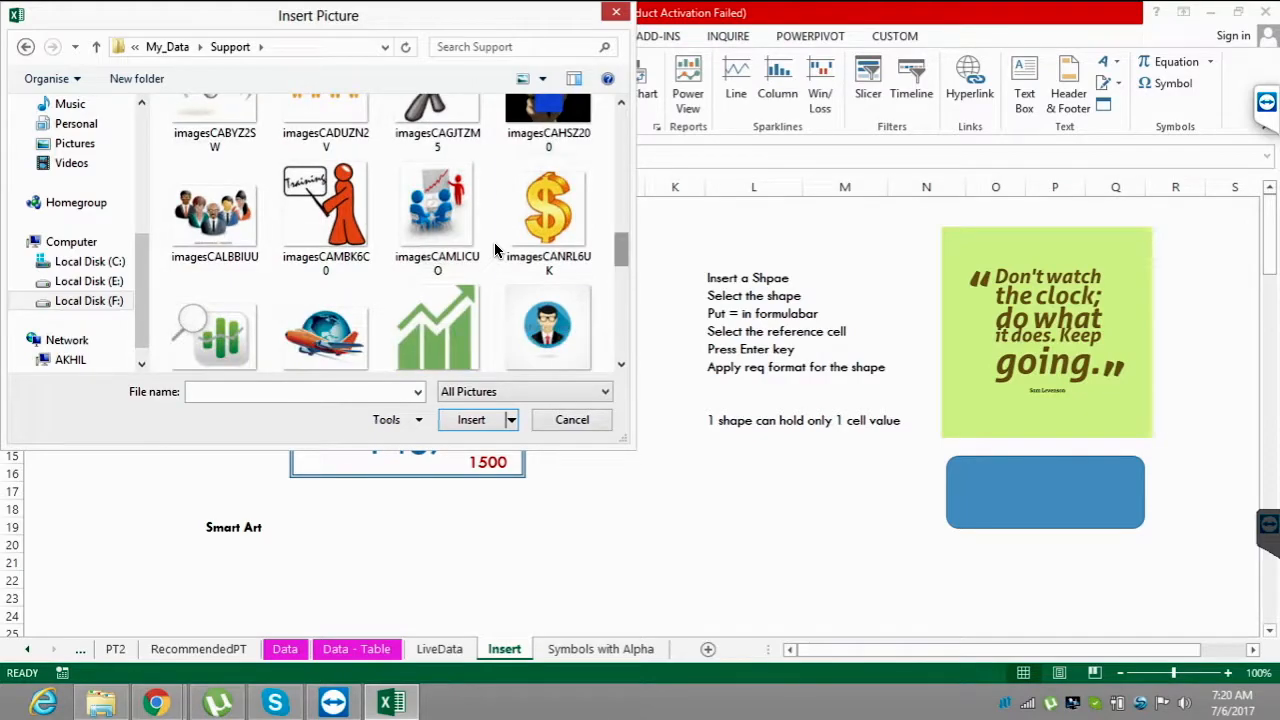
pyautogui.click(494, 250)
pyautogui.press('Return')
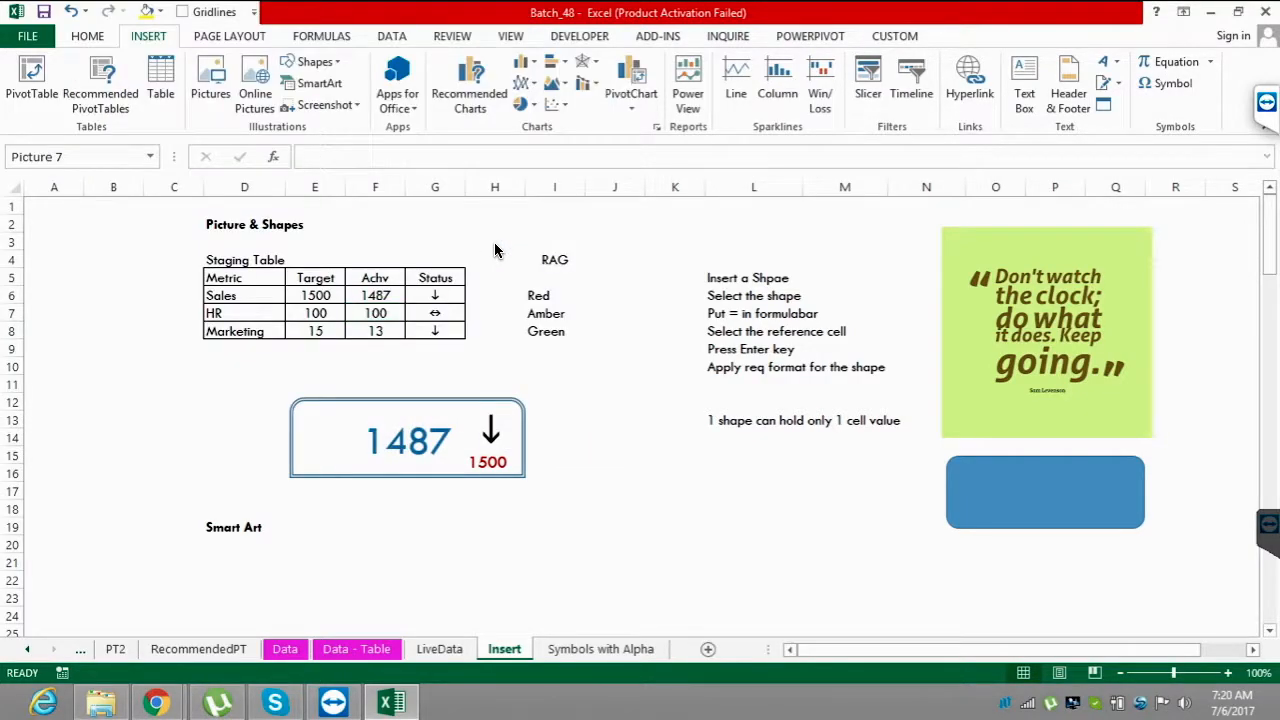
# - Shrink the dollar picture to about 0.62" square and place it inside the Sales tile, just before the achievement number
pyautogui.moveTo(419, 377); pyautogui.dragTo(401, 357)
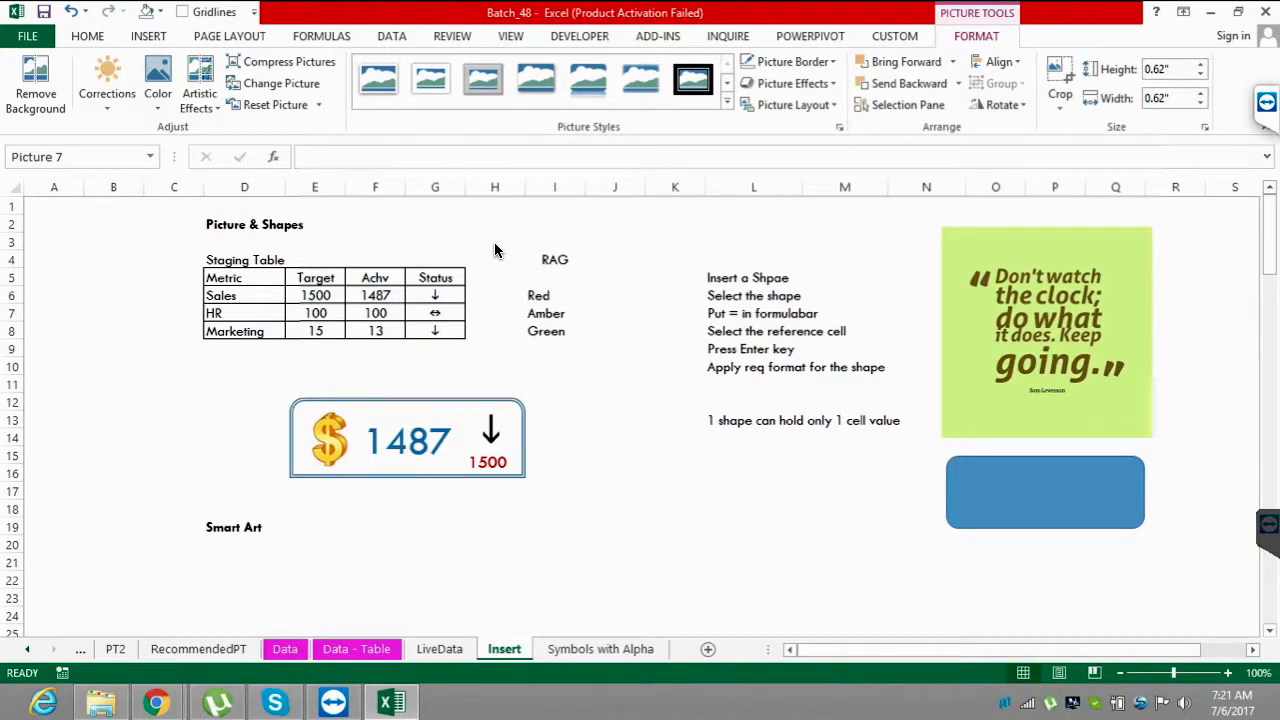
pyautogui.click(375, 508)
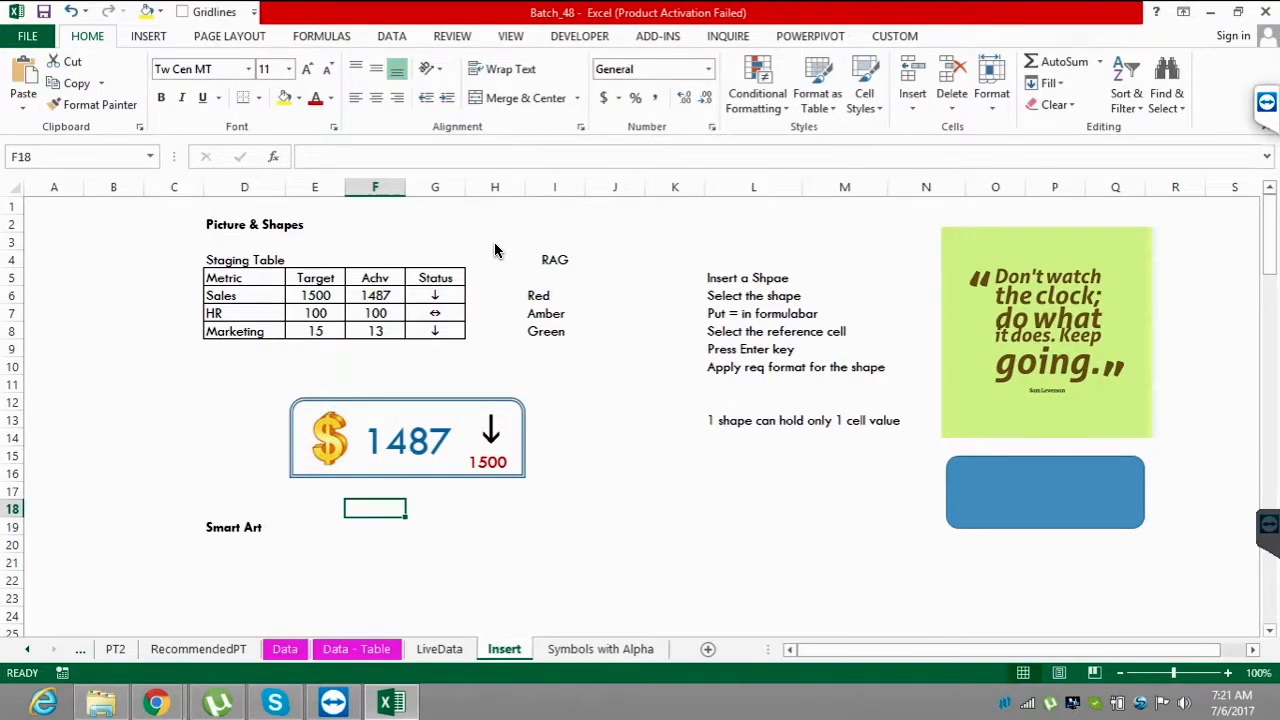
pyautogui.click(329, 438)
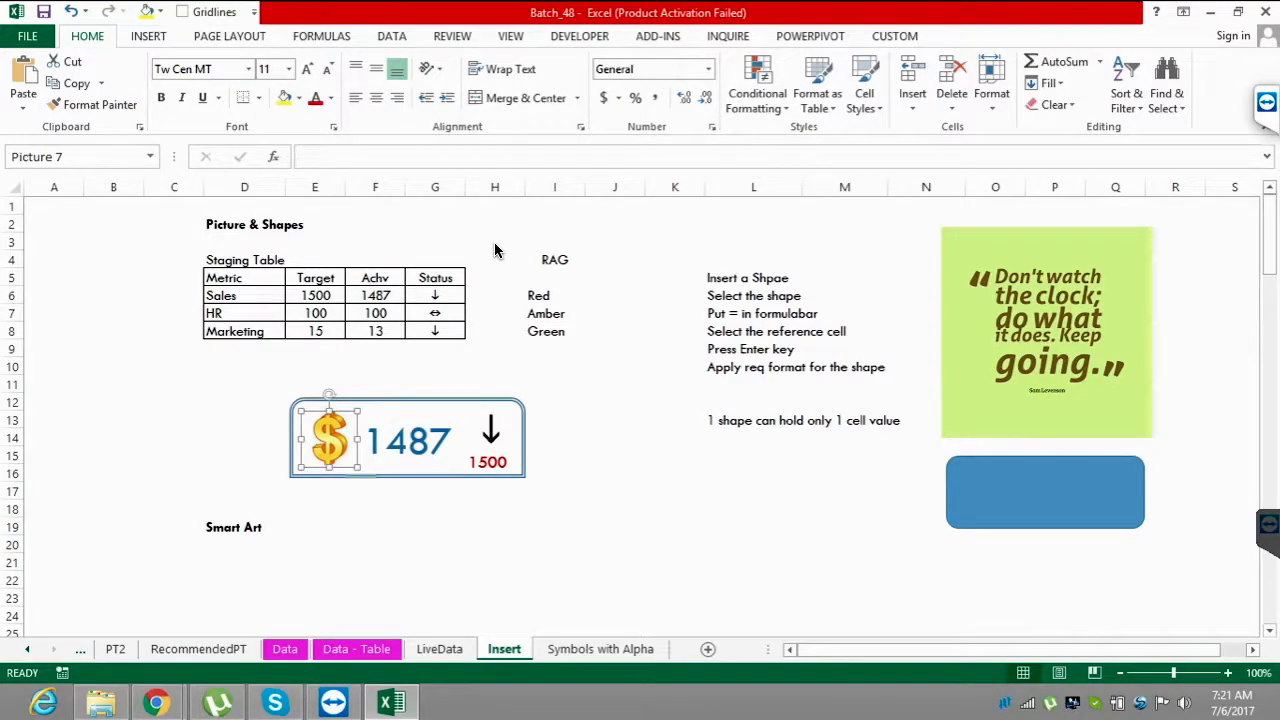
pyautogui.moveTo(329, 438)
pyautogui.mouseDown()
pyautogui.moveTo(354, 463)
pyautogui.moveTo(328, 438)
pyautogui.mouseUp()
pyautogui.click(375, 508)
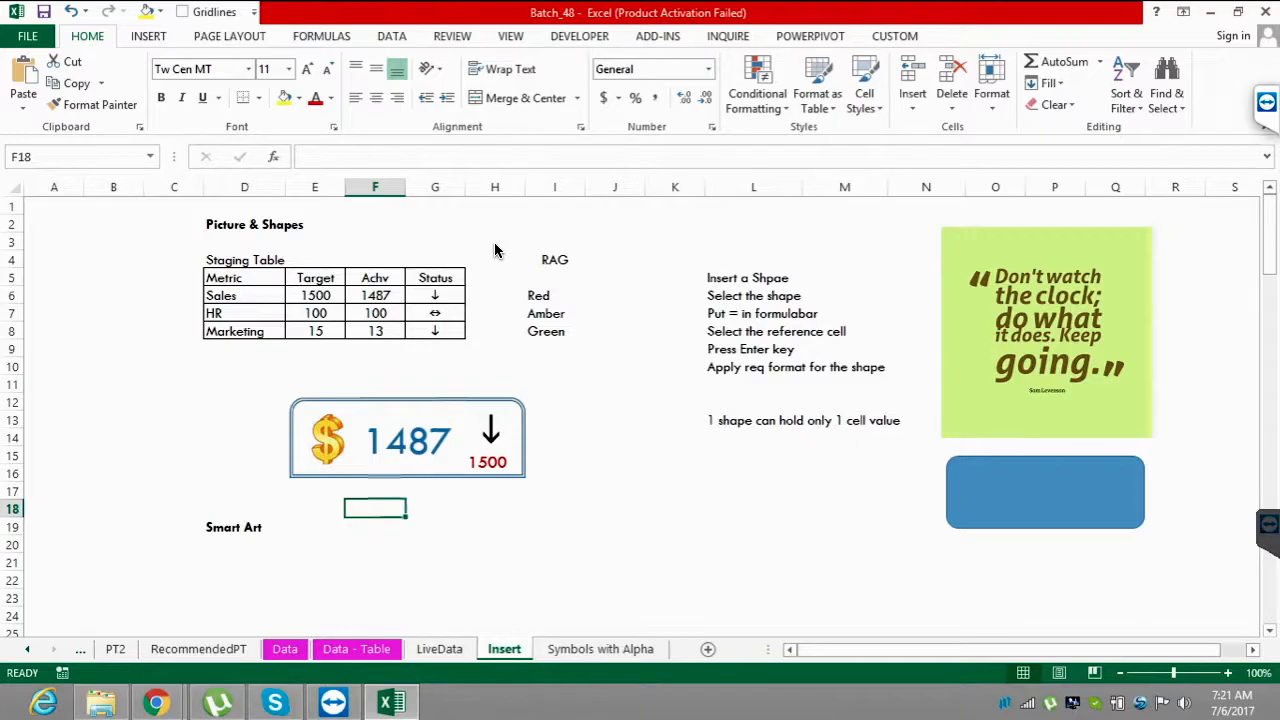
# - Try moving the Sales tile's rounded shape away from its icon, arrow and target, and undo the move
pyautogui.click(408, 441)
pyautogui.moveTo(408, 441)
pyautogui.mouseDown()
pyautogui.moveTo(794, 411)
pyautogui.moveTo(753, 481)
pyautogui.mouseUp()
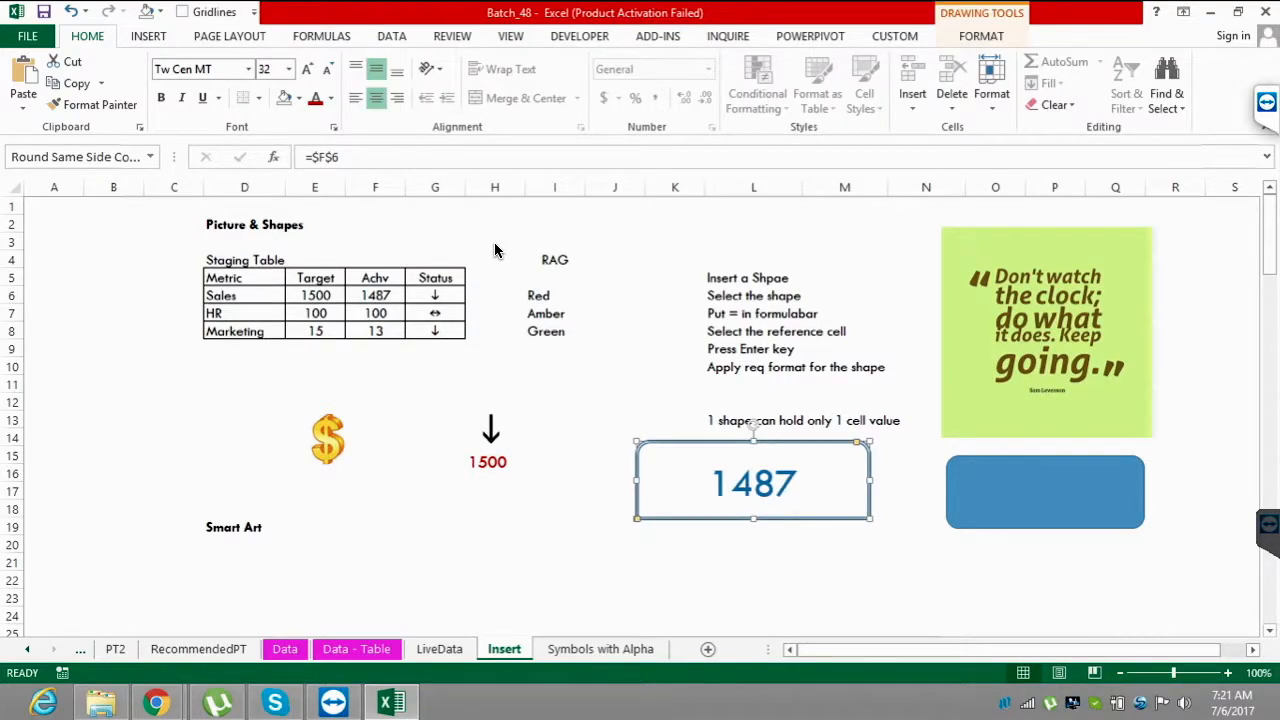
pyautogui.hotkey('ctrl', 'z')
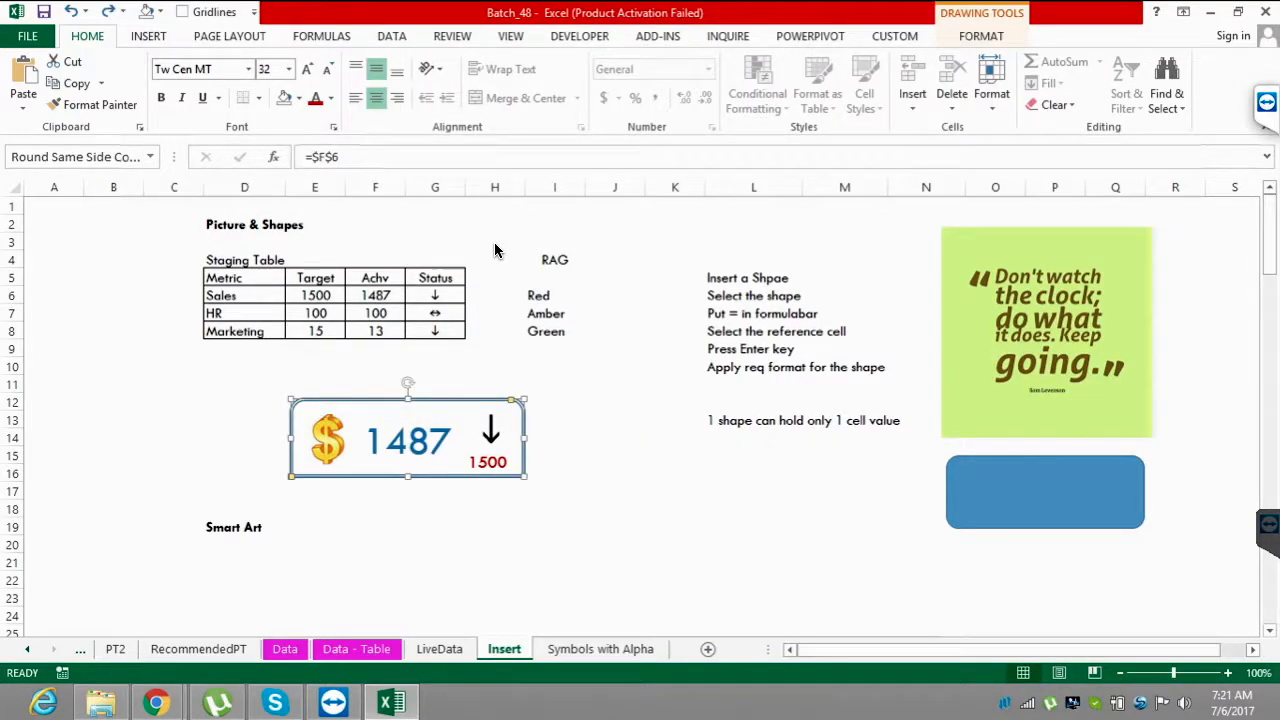
# - Group the tile's rounded shape, status arrow, target value and dollar picture into a single object
pyautogui.keyDown('ctrl'); pyautogui.click(491, 430); pyautogui.keyUp('ctrl')
pyautogui.keyDown('ctrl'); pyautogui.click(487, 462); pyautogui.keyUp('ctrl')
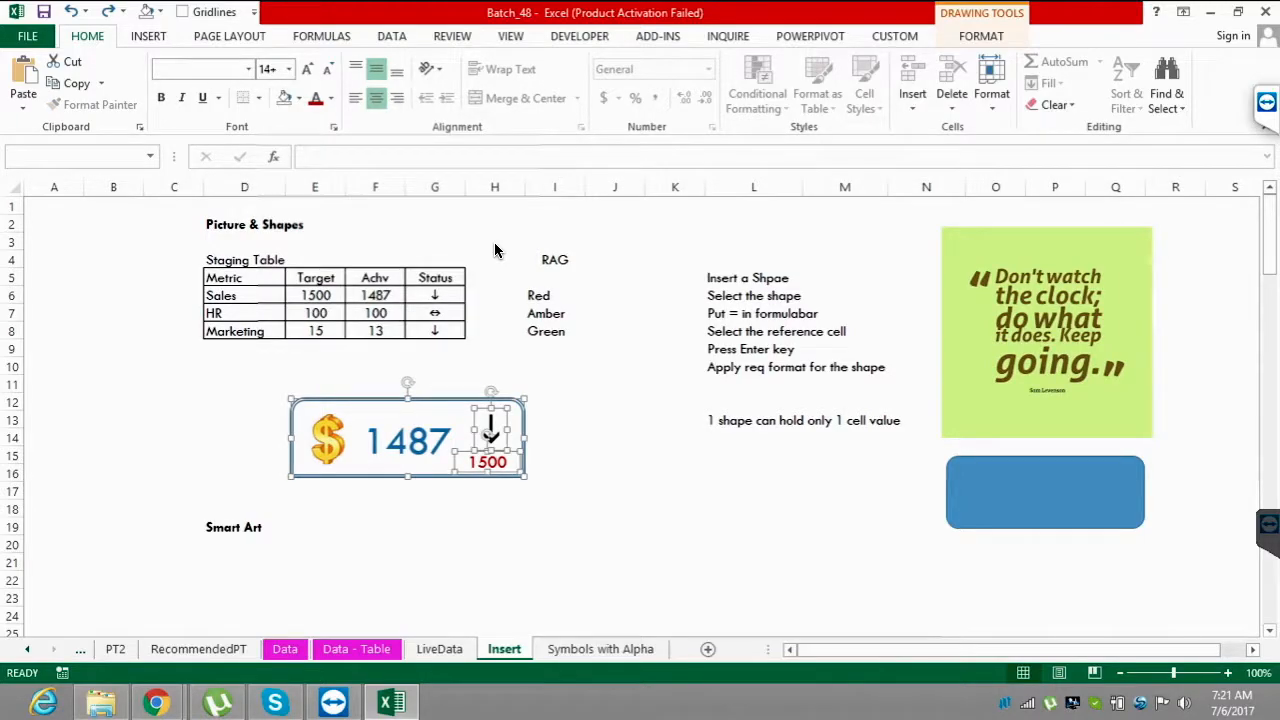
pyautogui.keyDown('ctrl'); pyautogui.click(338, 450); pyautogui.keyUp('ctrl')
pyautogui.rightClick(338, 451)
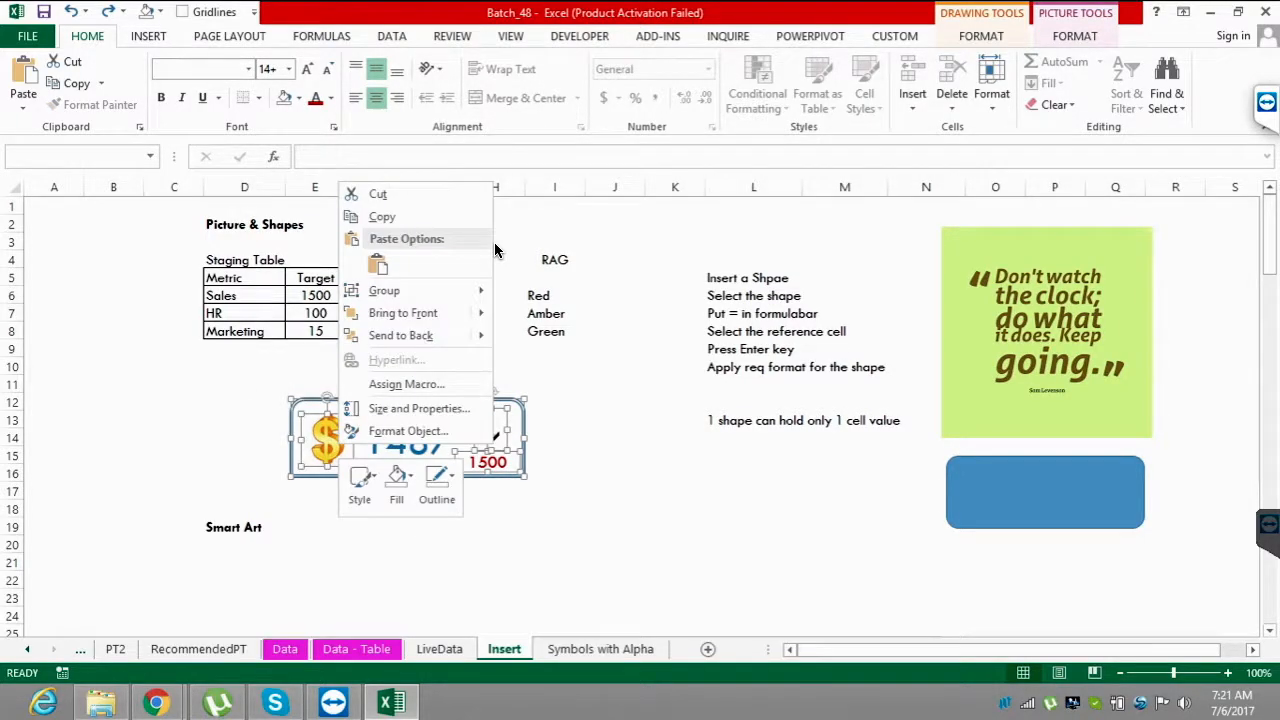
pyautogui.moveTo(400, 291)
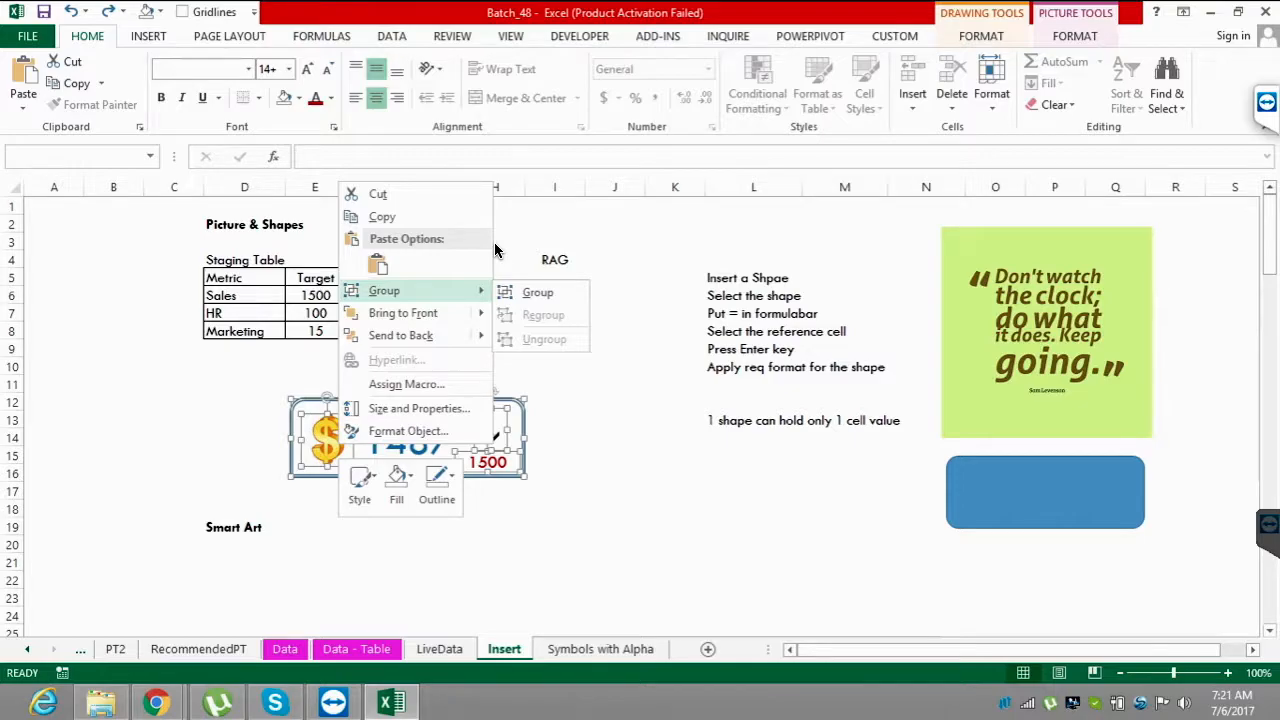
pyautogui.click(537, 292)
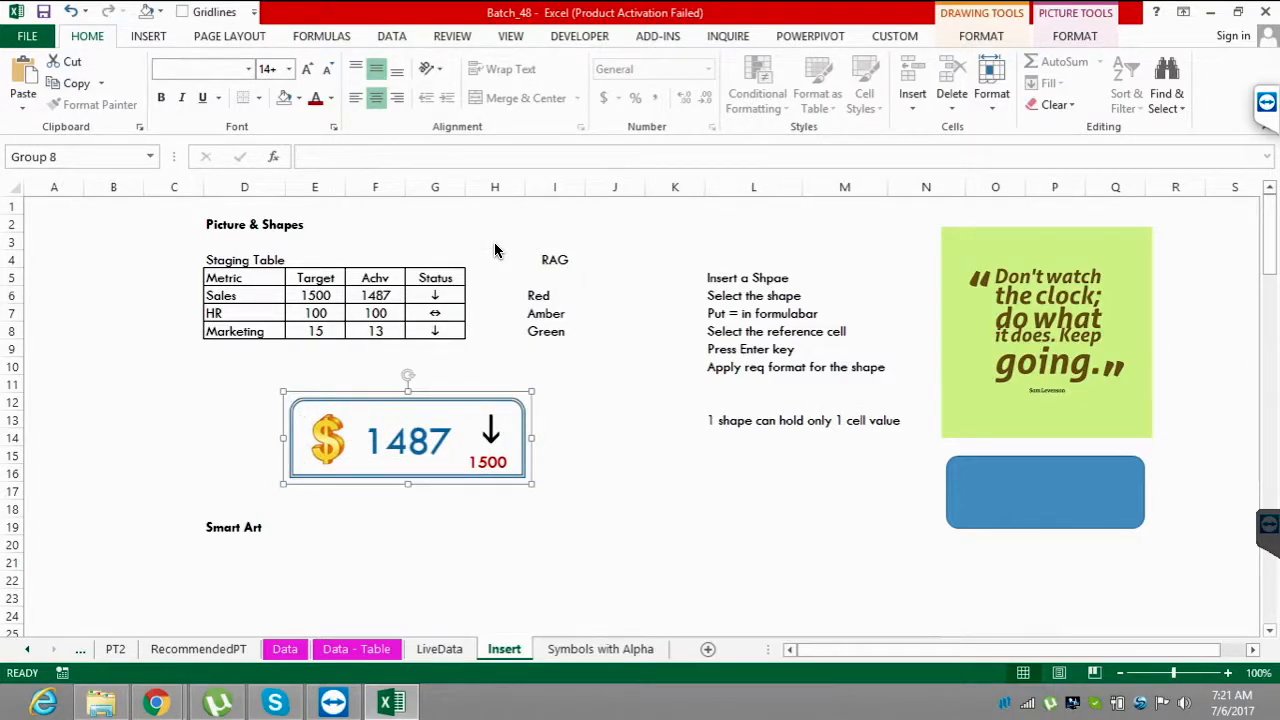
# - Show the grouped tile's size settings and expand its Properties to examine the cell positioning options
pyautogui.rightClick(520, 477)
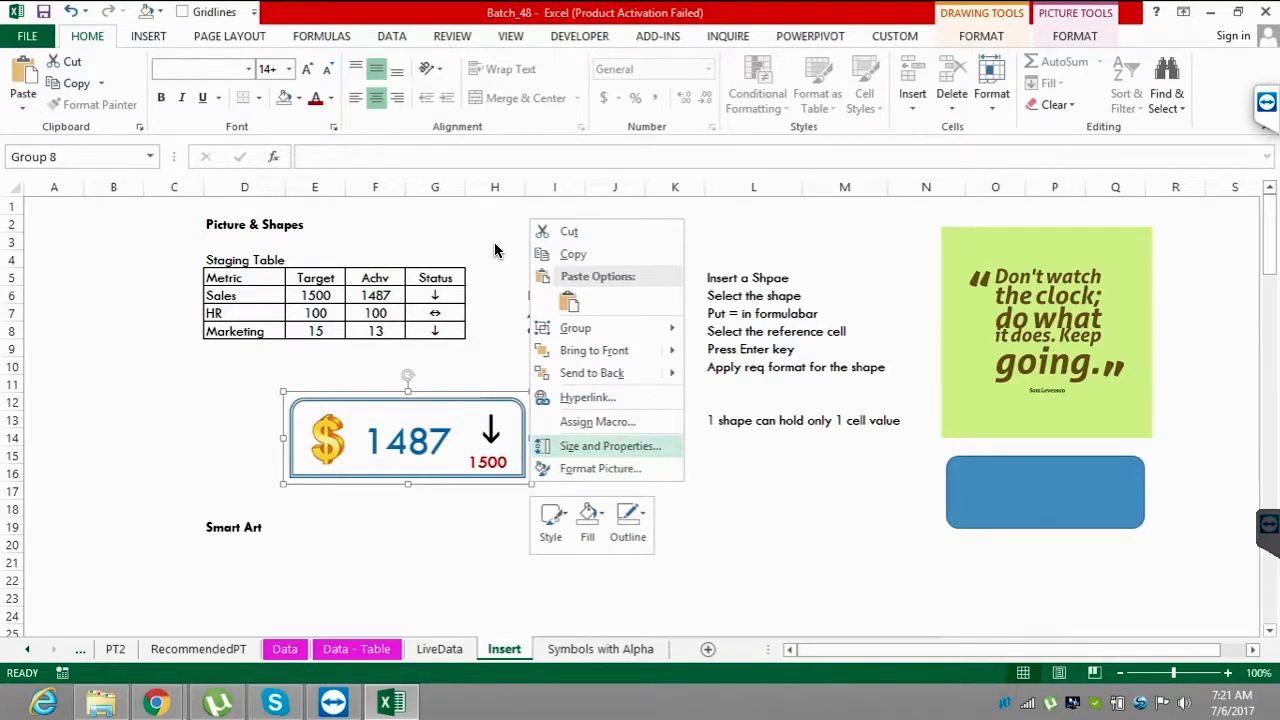
pyautogui.press('Return')
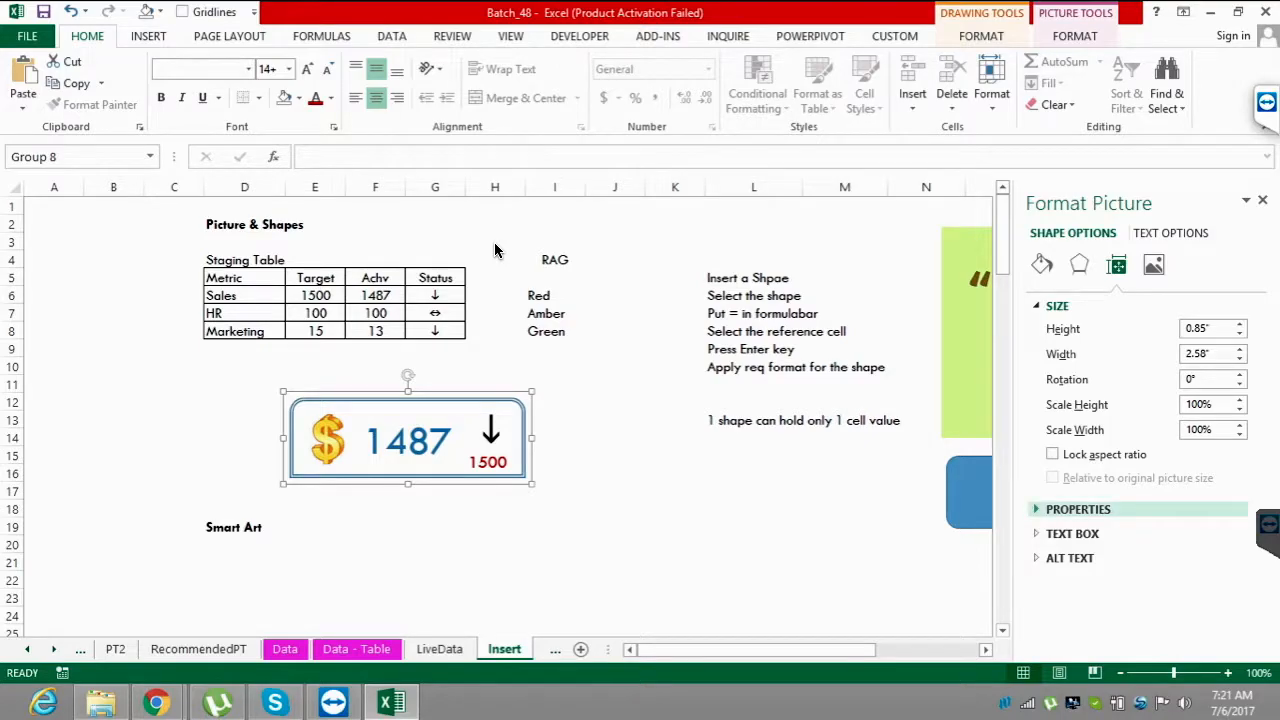
pyautogui.press('Return')
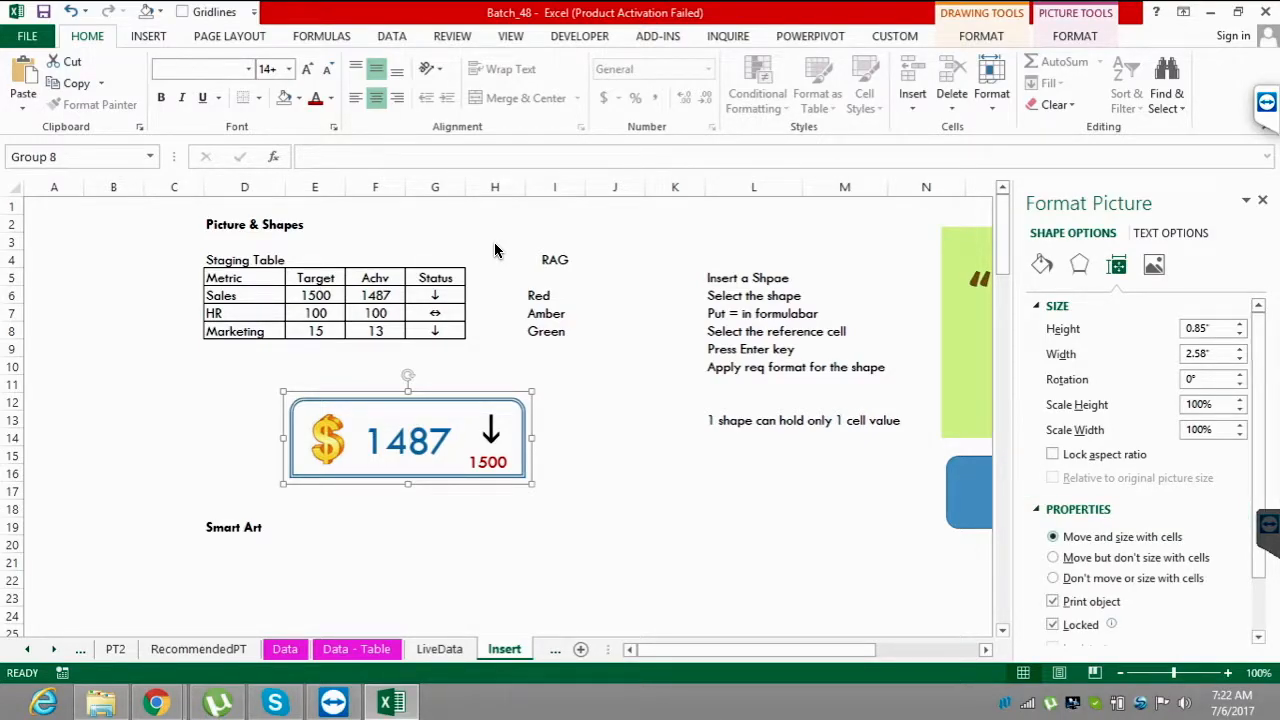
pyautogui.press('Down')
pyautogui.press('Down')
pyautogui.click(675, 473)
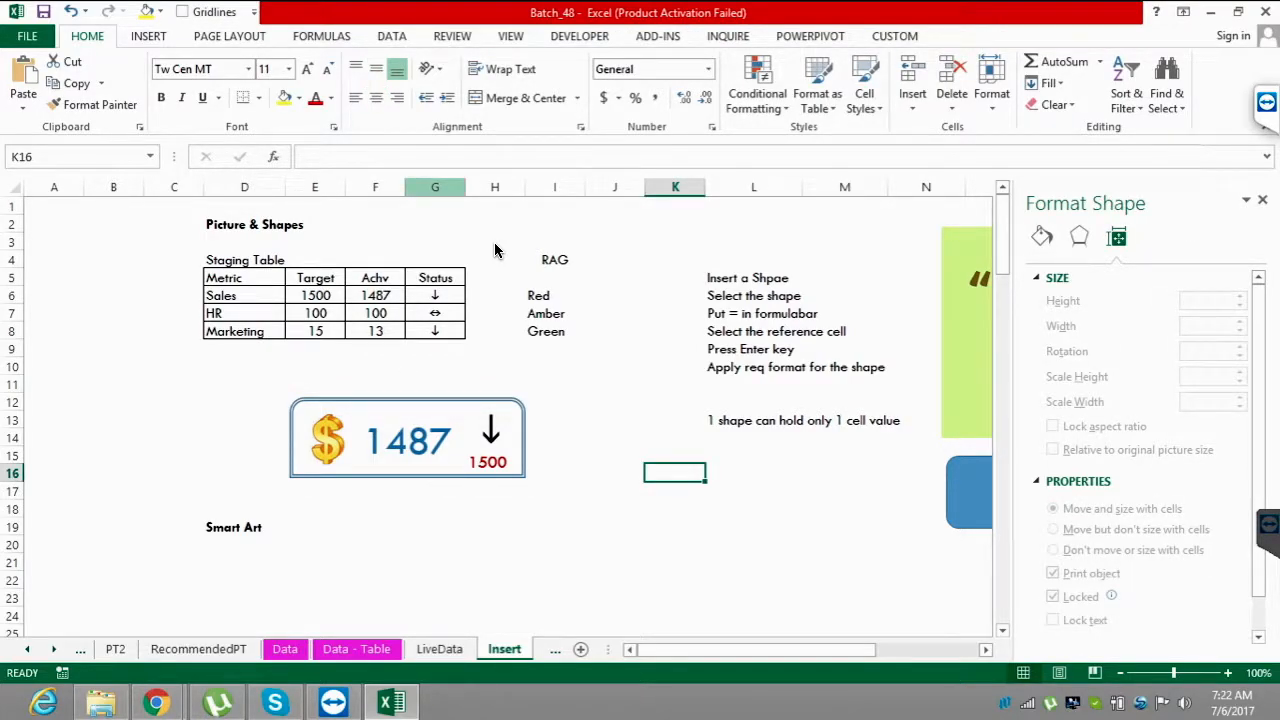
# - Insert four columns at column H to test how the grouped tile resizes, and delete them again
pyautogui.click(494, 187)
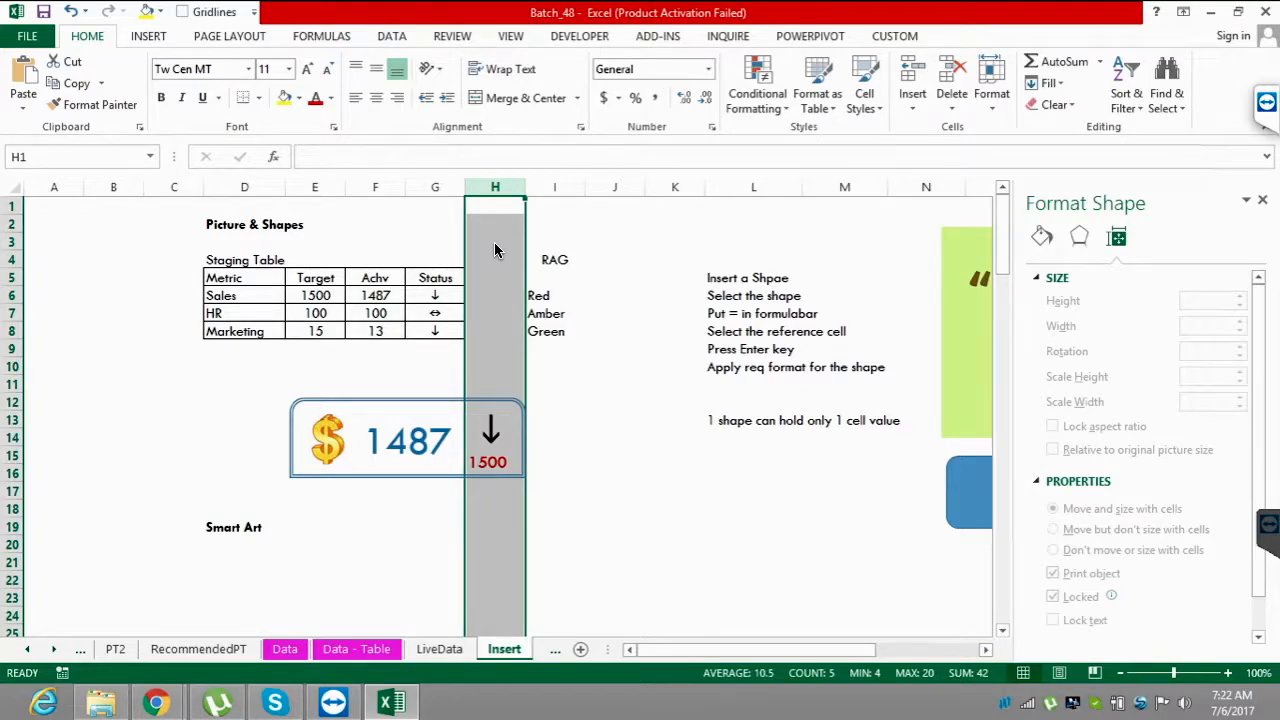
pyautogui.hotkey('ctrl', '+')
pyautogui.hotkey('ctrl', '+')
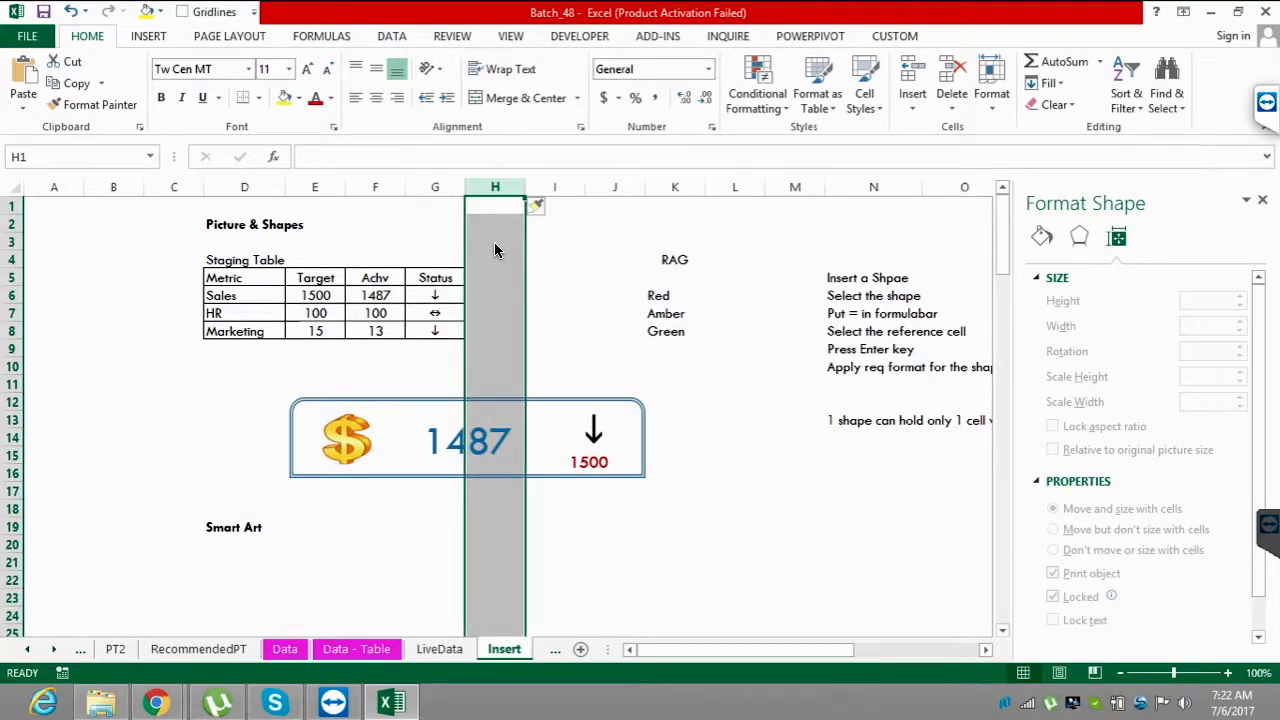
pyautogui.hotkey('ctrl', '+')
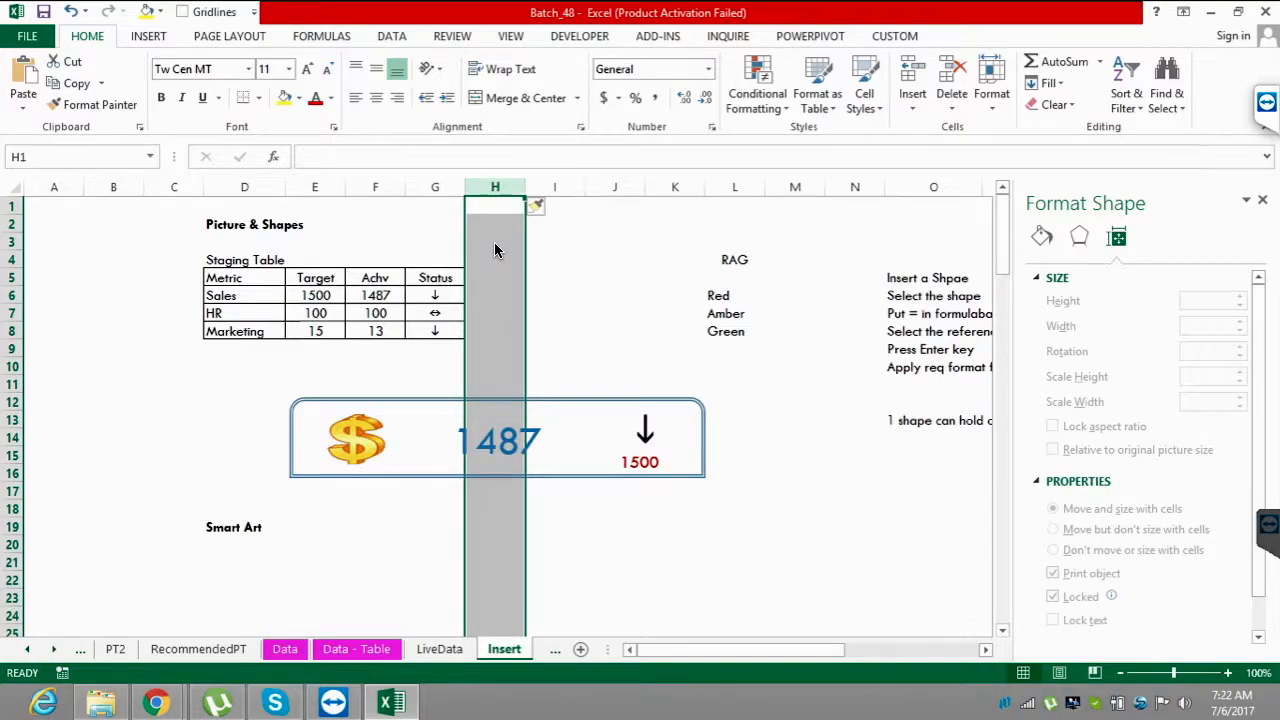
pyautogui.hotkey('ctrl', '+')
pyautogui.hotkey('ctrl', '-')
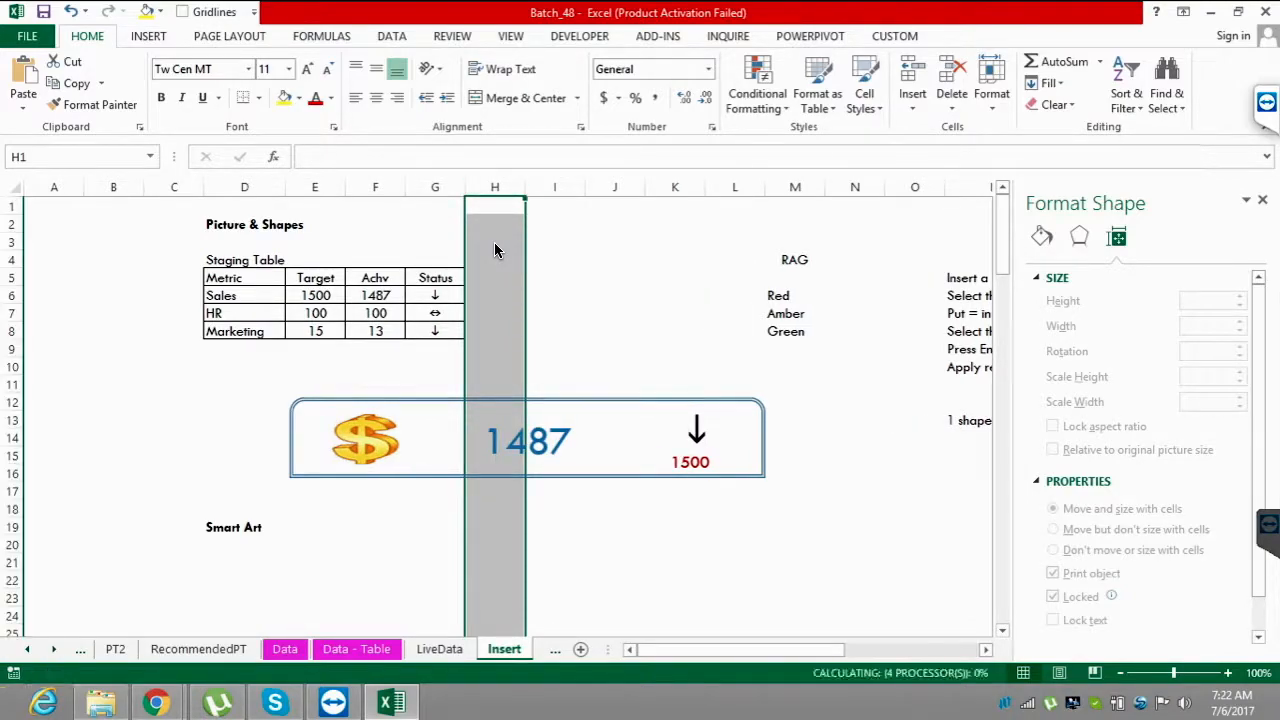
pyautogui.hotkey('ctrl', '-')
pyautogui.hotkey('ctrl', '-')
pyautogui.hotkey('ctrl', '-')
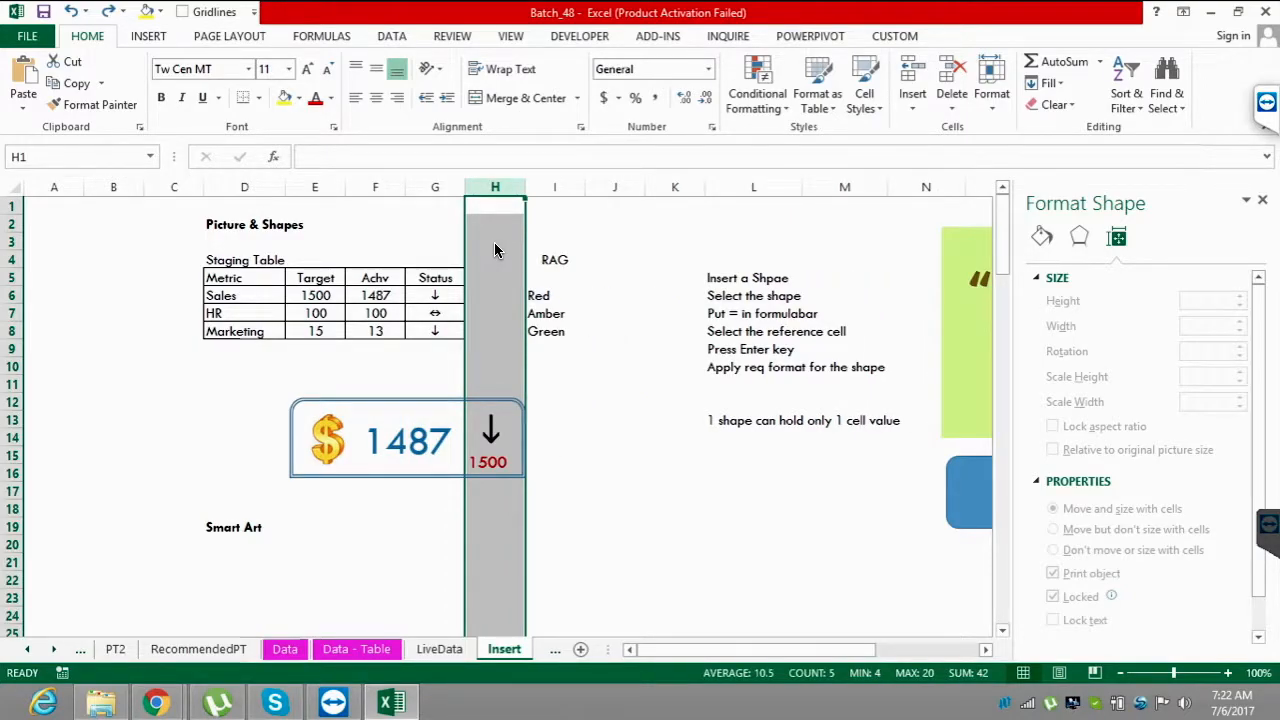
# - Set the grouped tile's positioning to Move but don't size with cells
pyautogui.hotkey('ctrl', 'z')
pyautogui.hotkey('ctrl', 'z')
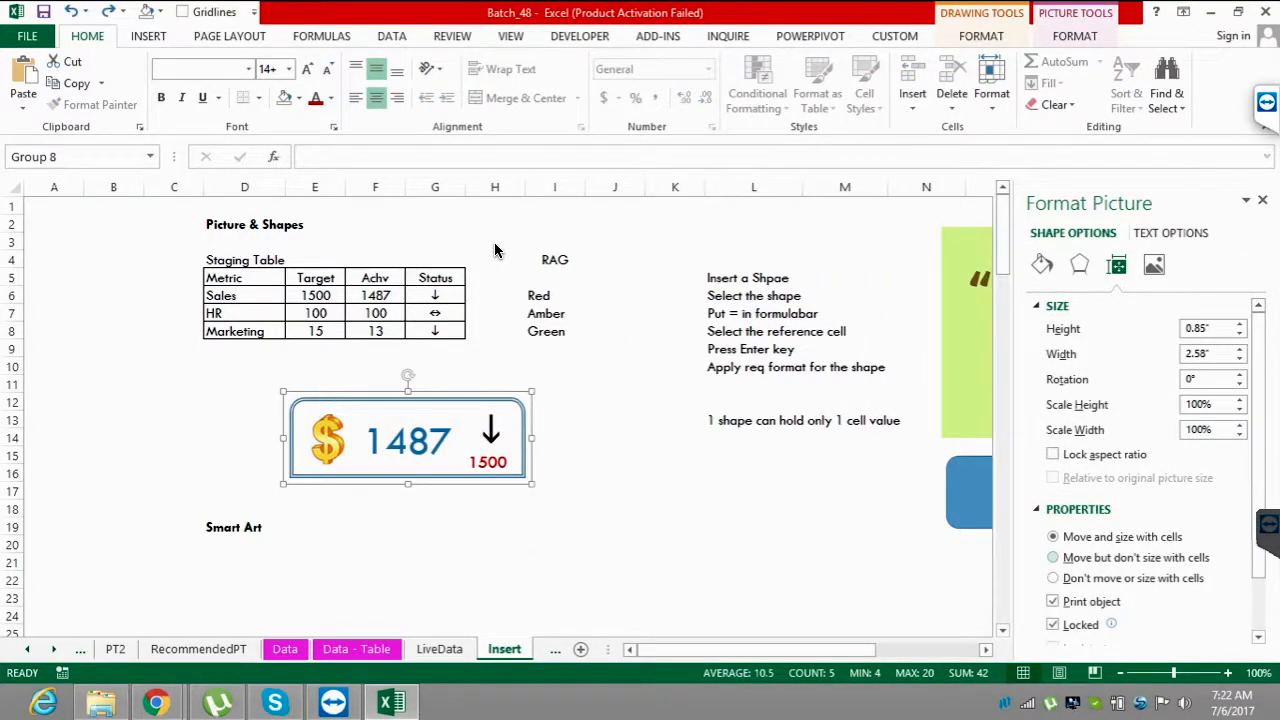
pyautogui.hotkey('ctrl', 'z')
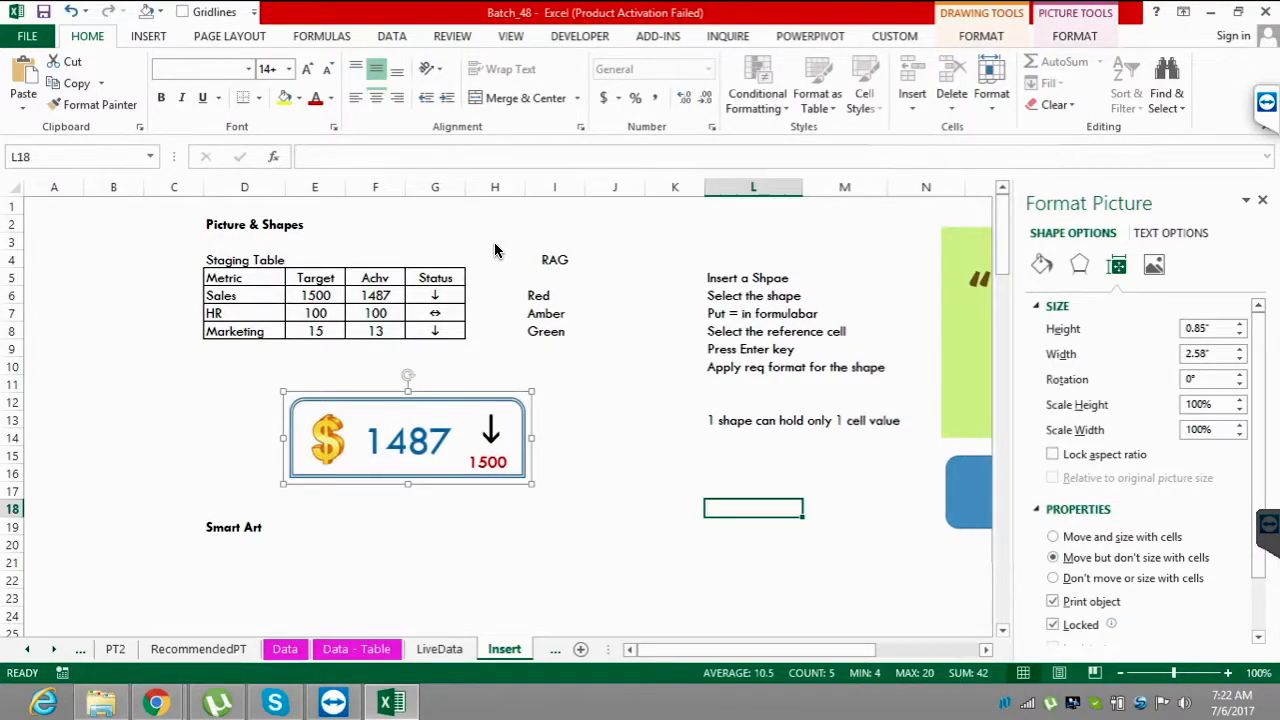
# - Insert two columns at column H to test the tile's new positioning option, and remove them again
pyautogui.hotkey('ctrl', 'z')
pyautogui.hotkey('ctrl', 'z')
pyautogui.hotkey('ctrl', 'z')
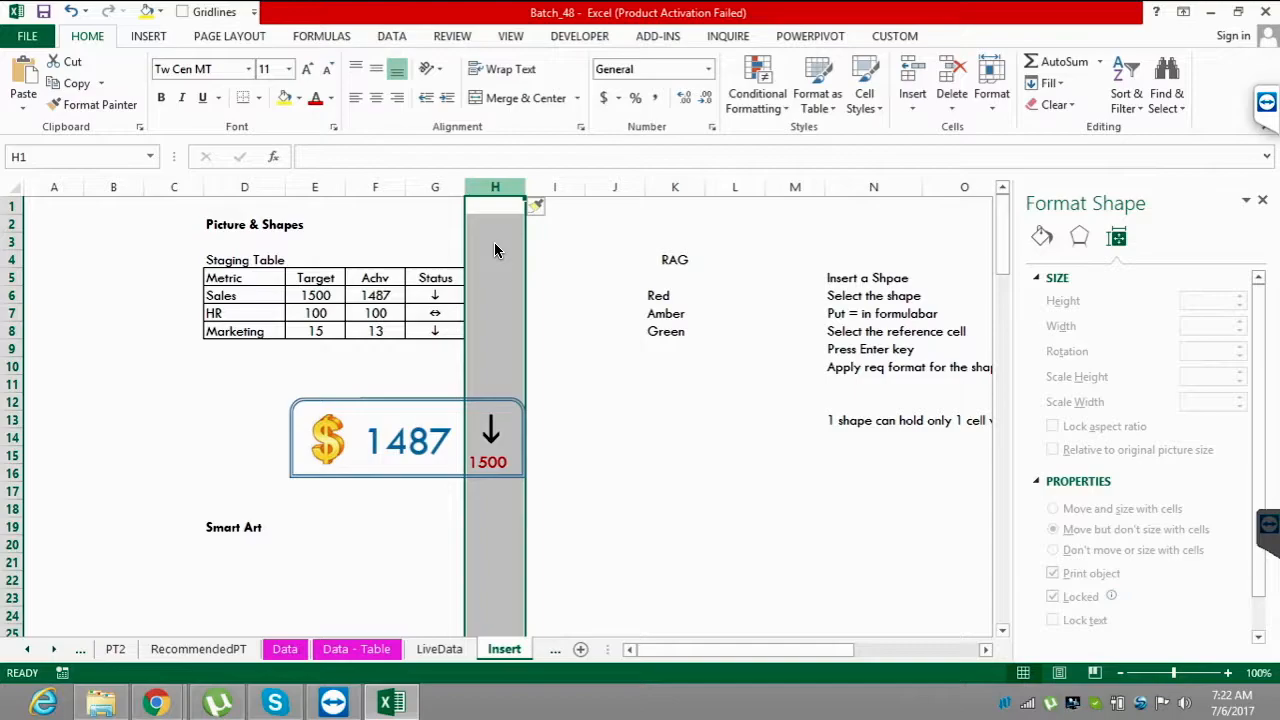
pyautogui.hotkey('ctrl', 'z')
pyautogui.hotkey('ctrl', 'z')
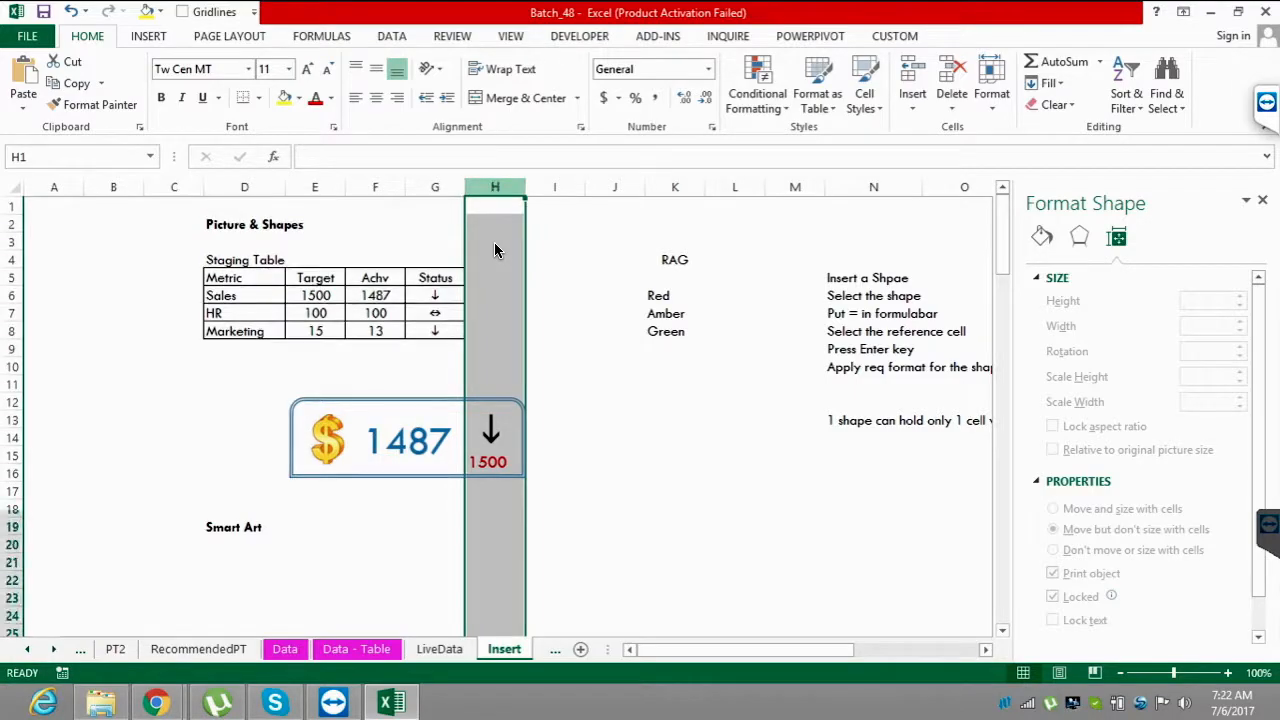
pyautogui.hotkey('ctrl', 'z')
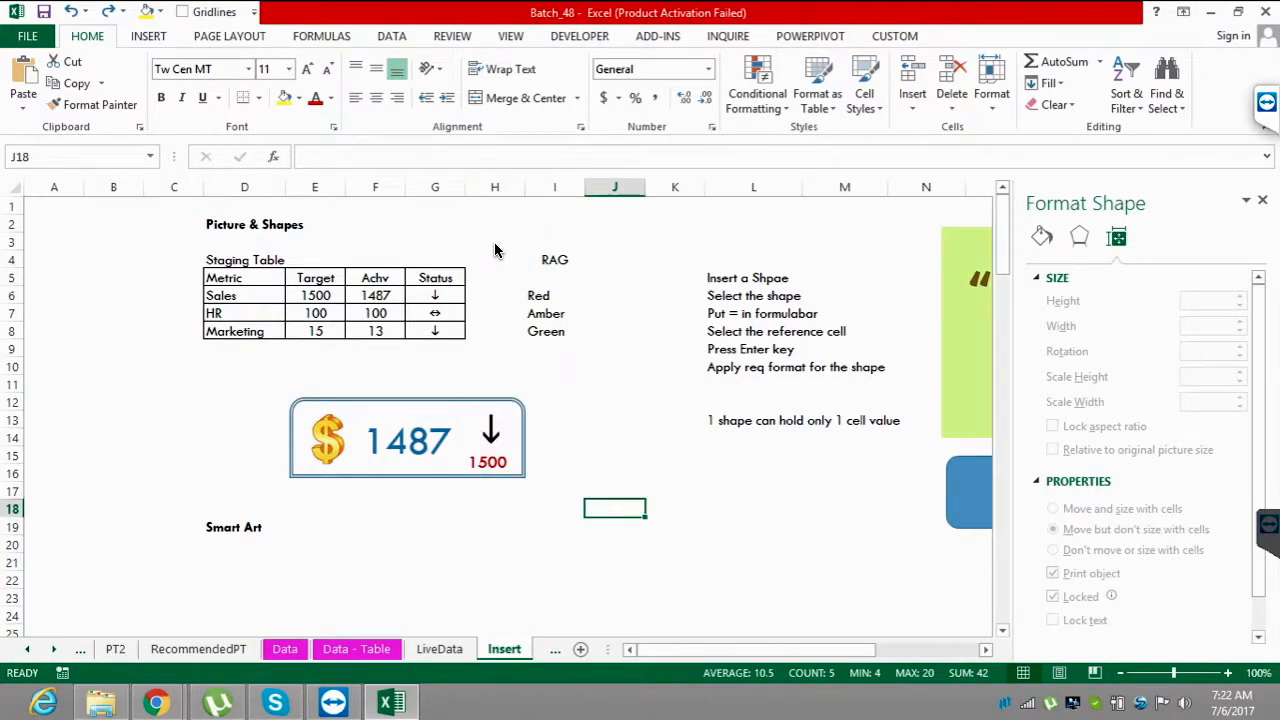
# - Move the grouped tile around the sheet as one object and leave it below the staging table, spanning about columns D to G
pyautogui.hotkey('ctrl', 'z')
pyautogui.hotkey('ctrl', 'z')
pyautogui.hotkey('ctrl', 'z')
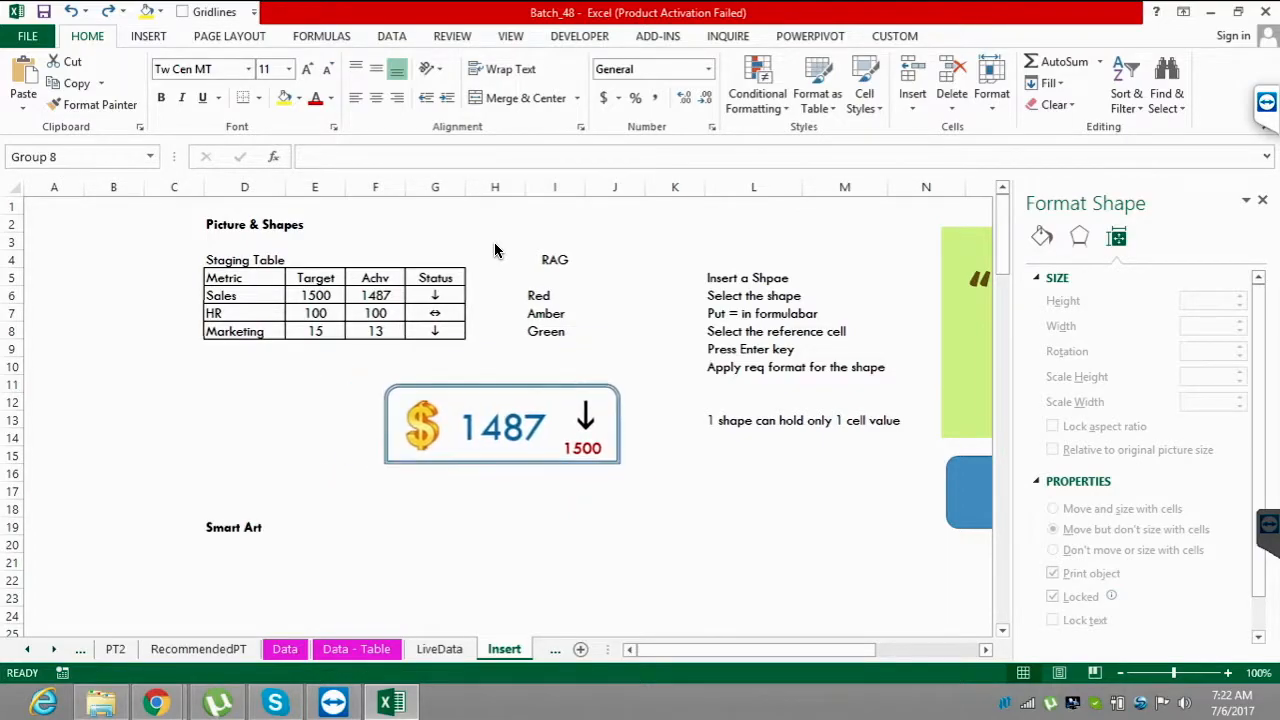
pyautogui.hotkey('ctrl', 'z')
pyautogui.hotkey('ctrl', 'z')
pyautogui.hotkey('ctrl', 'z')
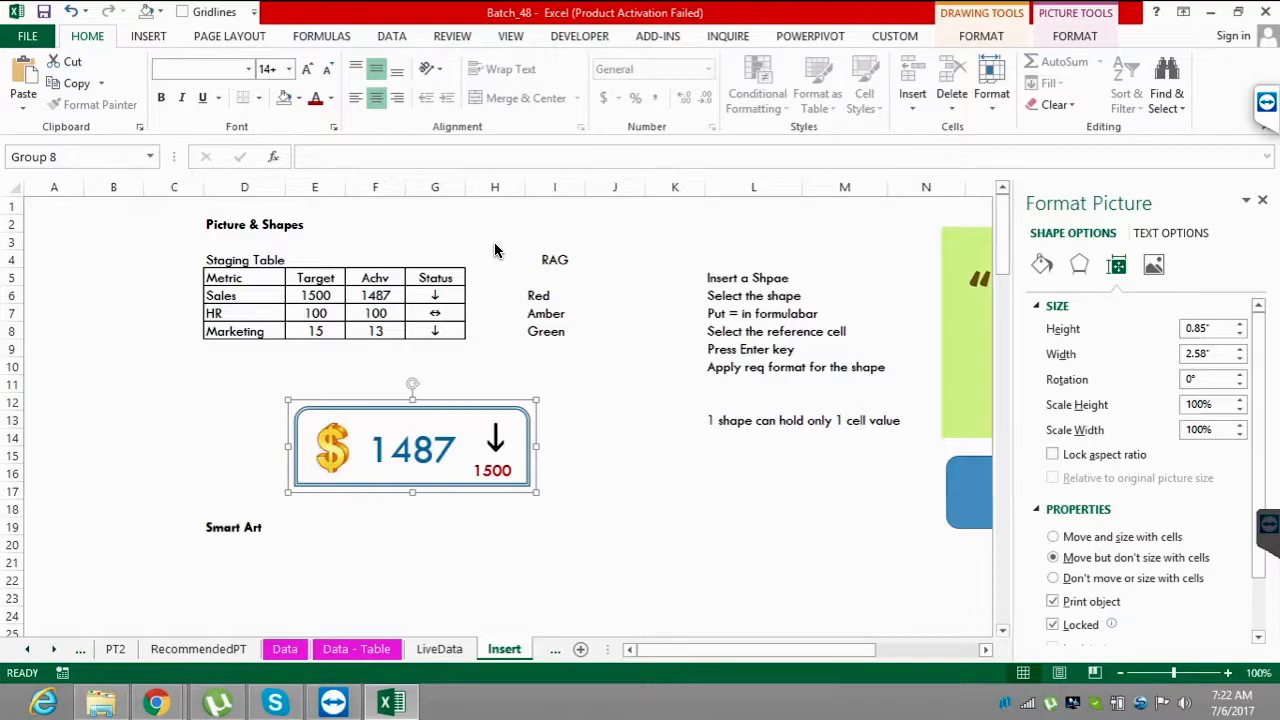
pyautogui.hotkey('ctrl', 'z')
pyautogui.hotkey('ctrl', 'z')
pyautogui.hotkey('ctrl', 'z')
pyautogui.hotkey('ctrl', 'z')
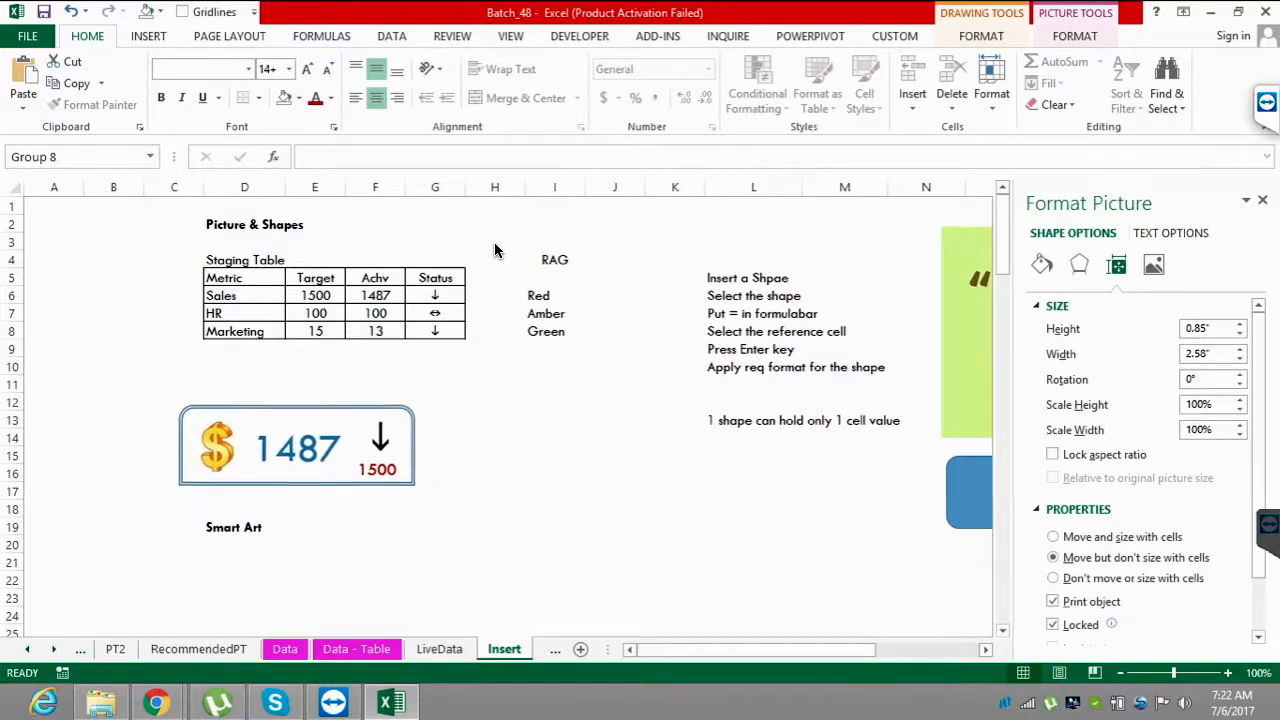
pyautogui.moveTo(244, 313); pyautogui.dragTo(244, 331)
pyautogui.click(494, 455)
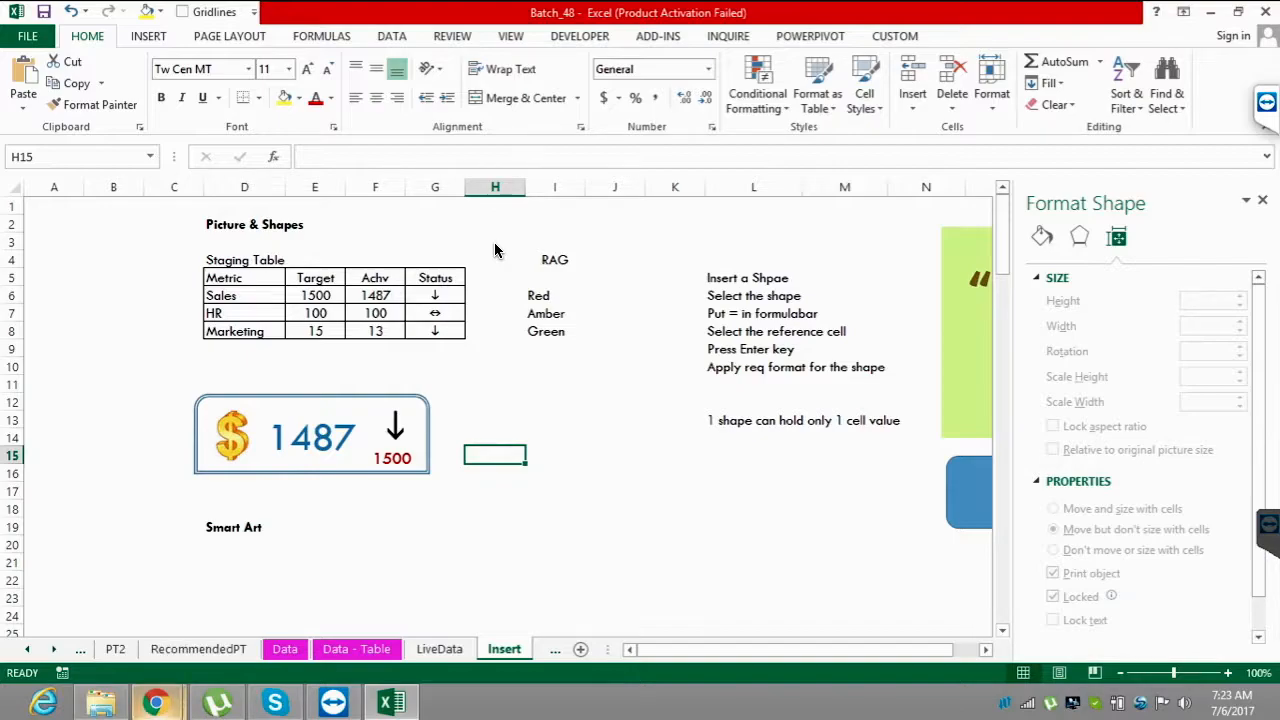
pyautogui.click(494, 473)
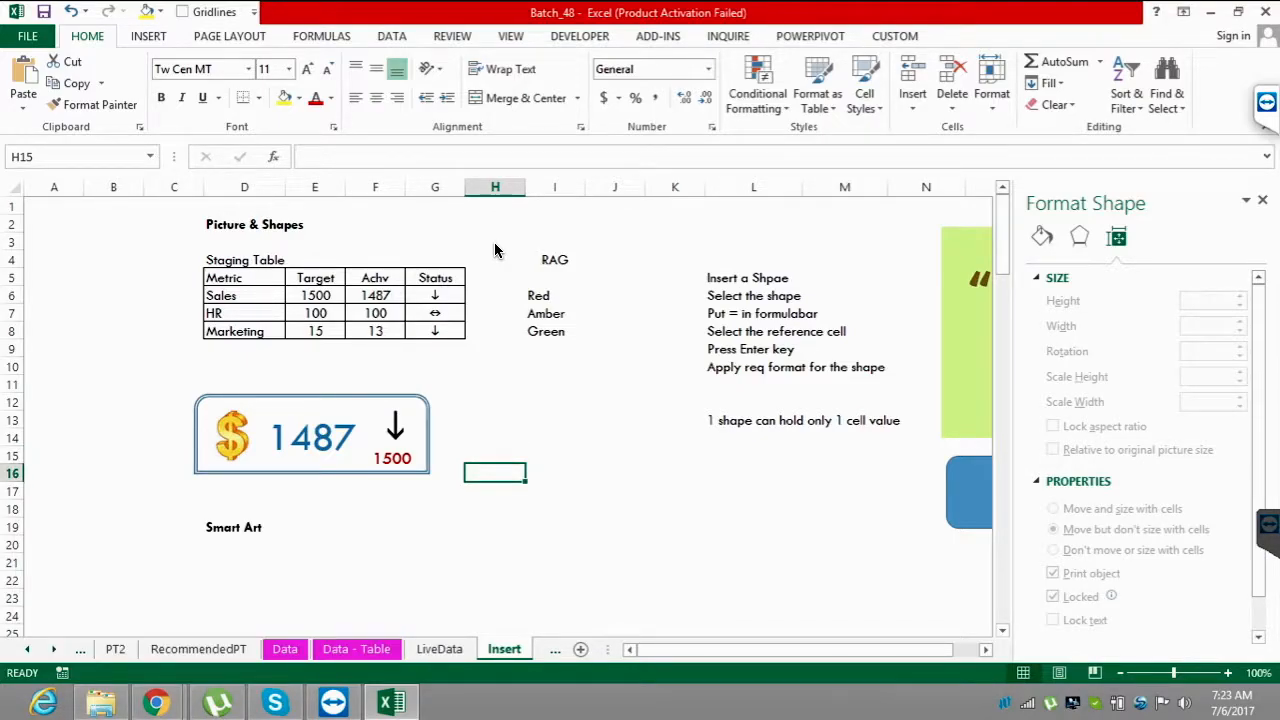
# - Switch to File Explorer, open the CMTMEH036 - Dashboard workbook from the Dashboards folder, and view its data sheet alongside the dashboard
pyautogui.click(100, 703)
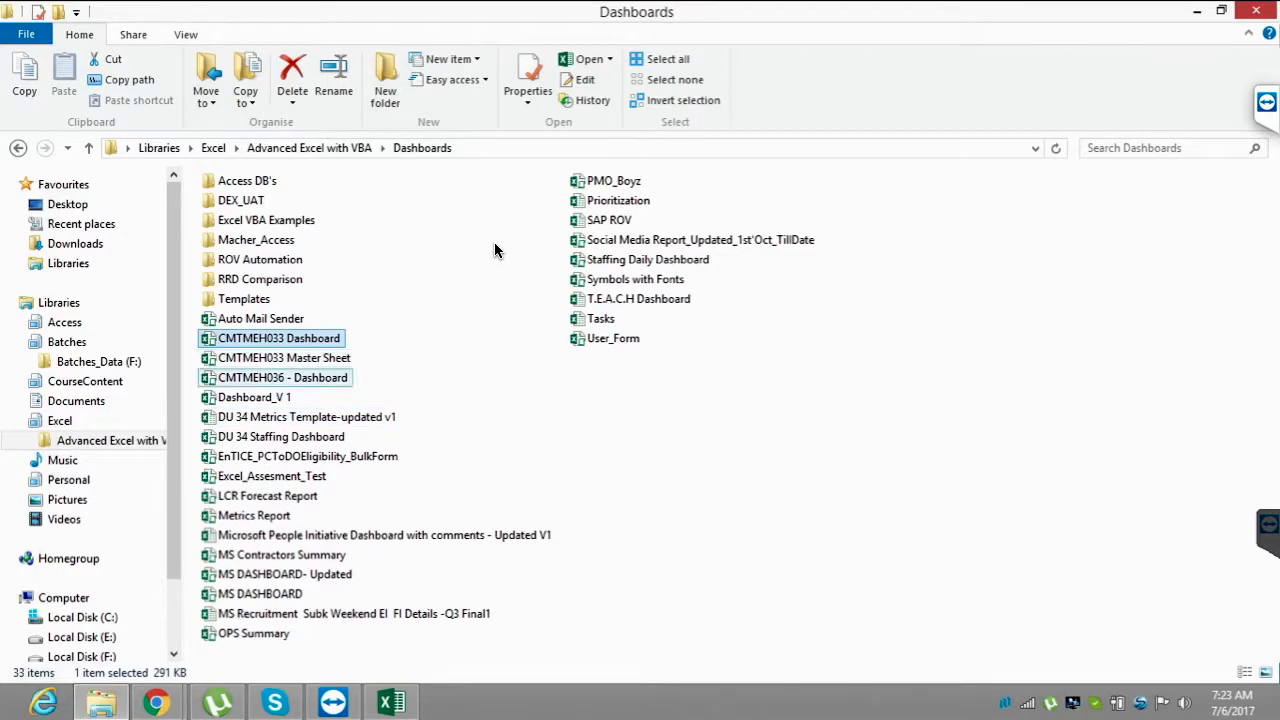
pyautogui.doubleClick(283, 377)
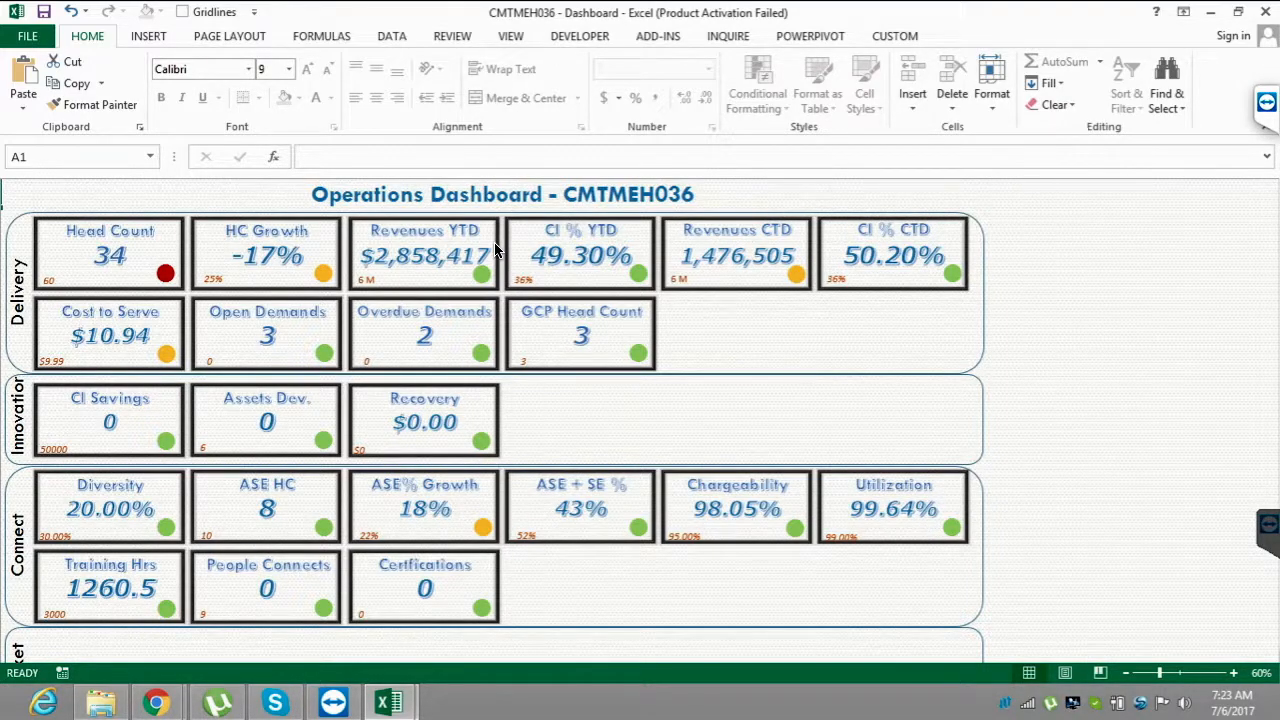
pyautogui.hotkey('ctrl', 'pagedown')
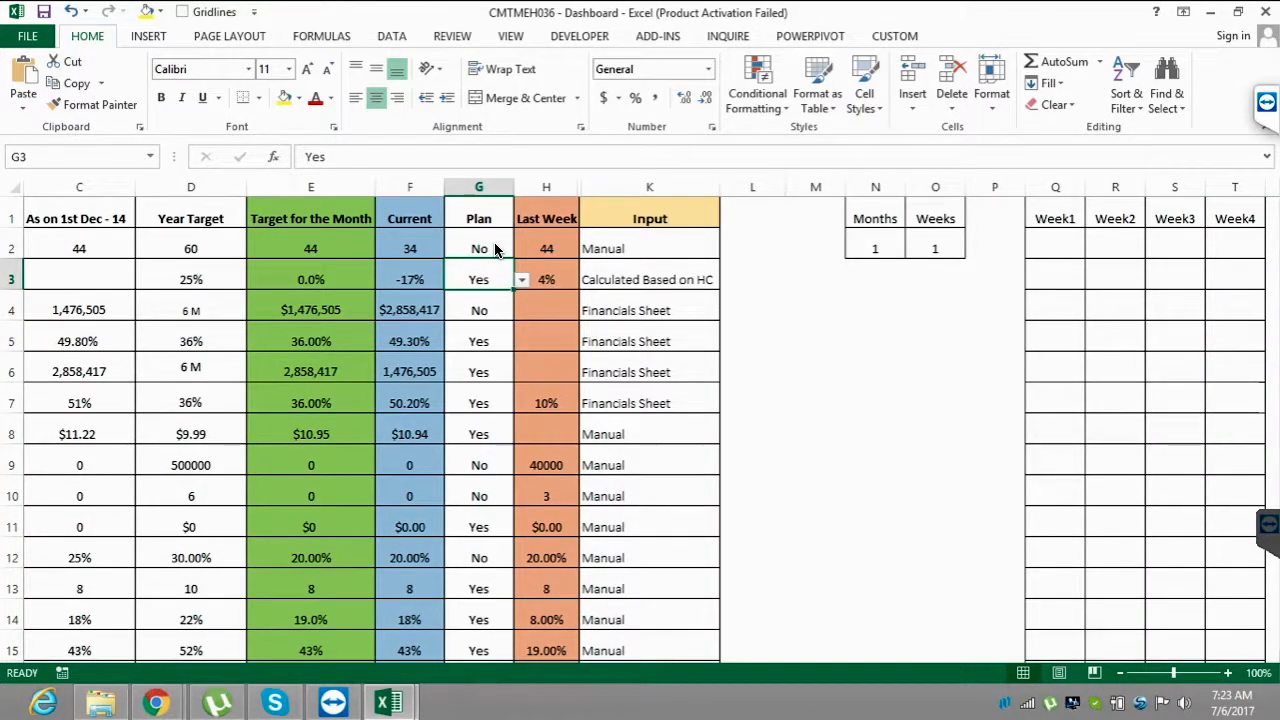
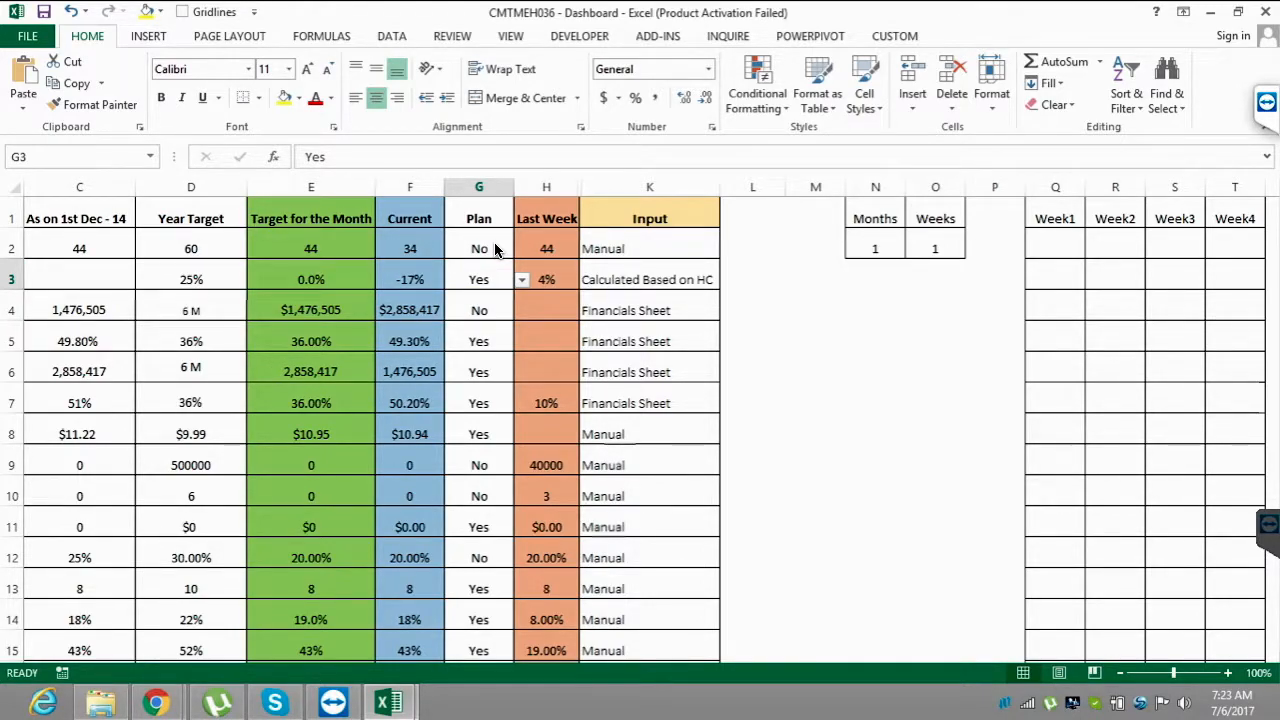
pyautogui.hotkey('ctrl', 'pageup')
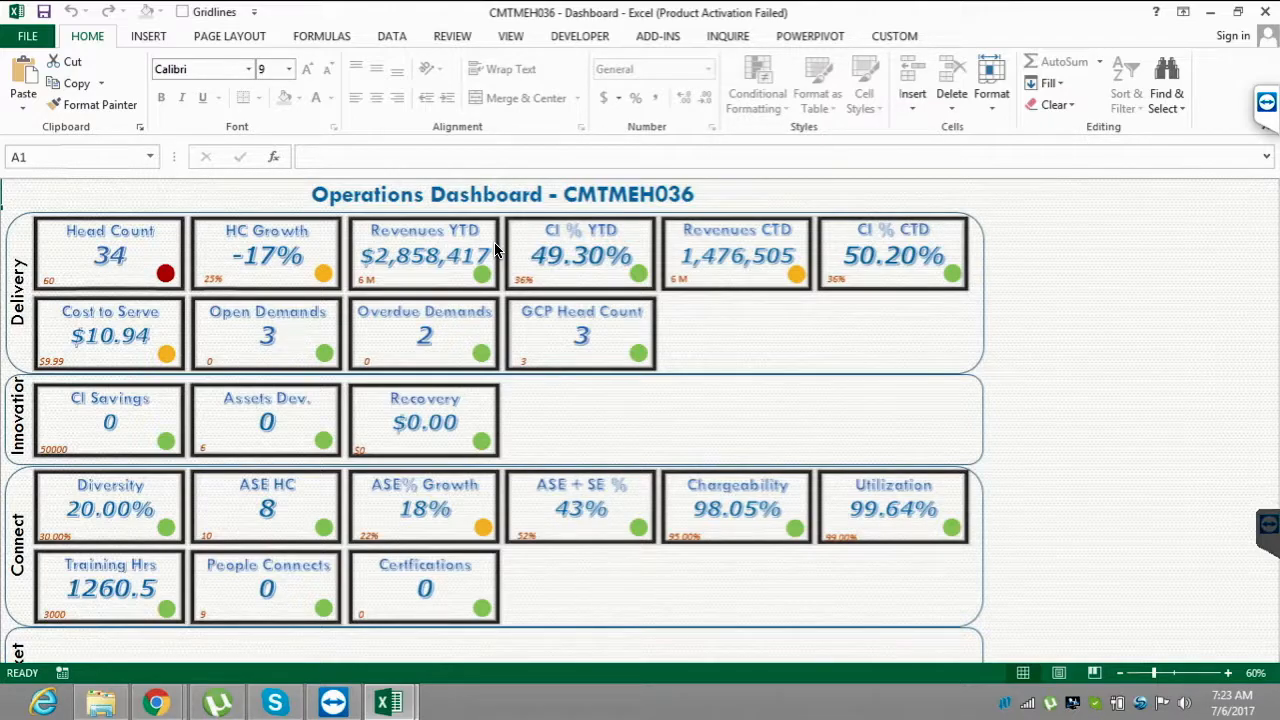
# - Set the Plan value in G2 of the data sheet to Yes and return to the Operations Dashboard
pyautogui.hotkey('ctrl', 'pagedown')
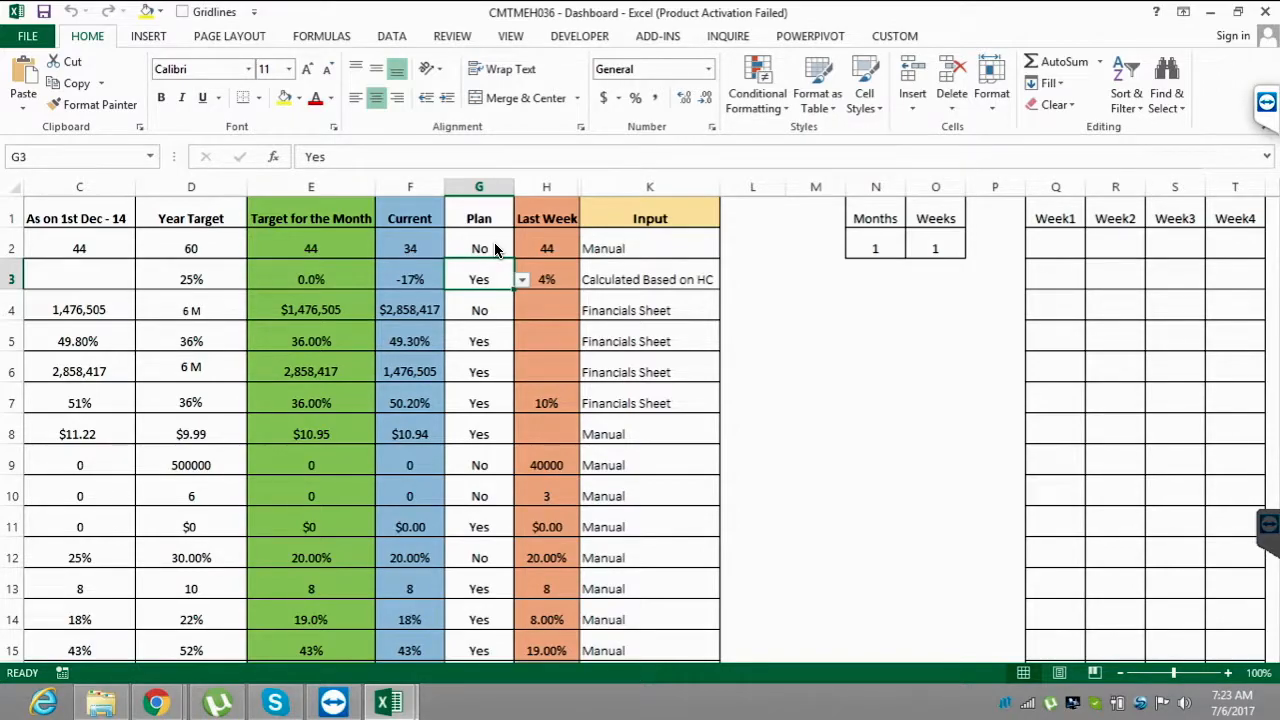
pyautogui.click(495, 249)
pyautogui.hotkey('alt', 'Down')
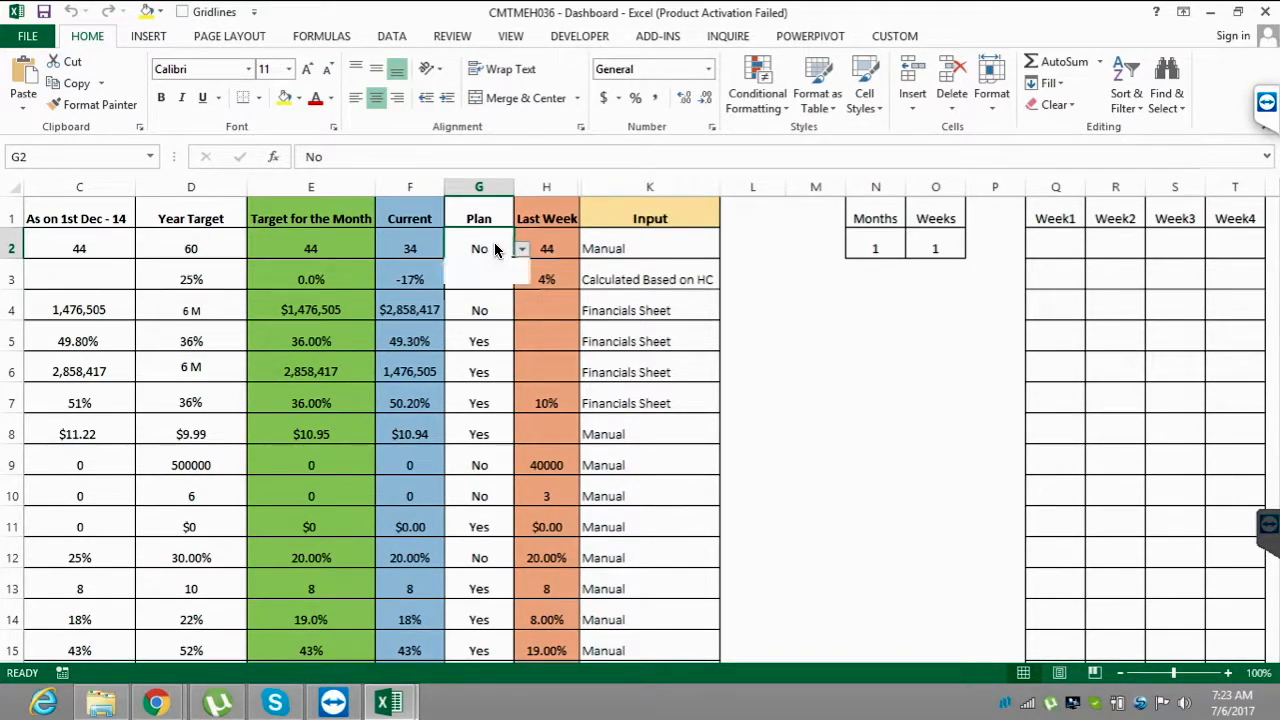
pyautogui.press('Up')
pyautogui.press('Return')
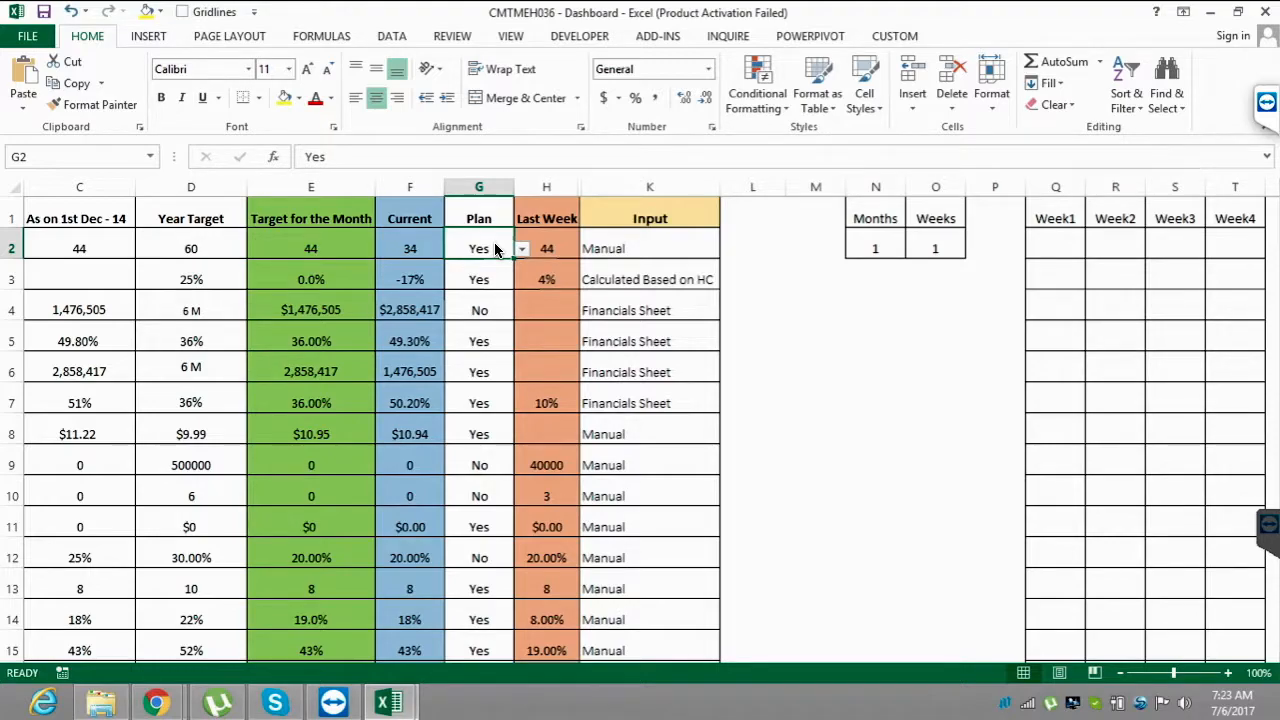
pyautogui.press('Right')
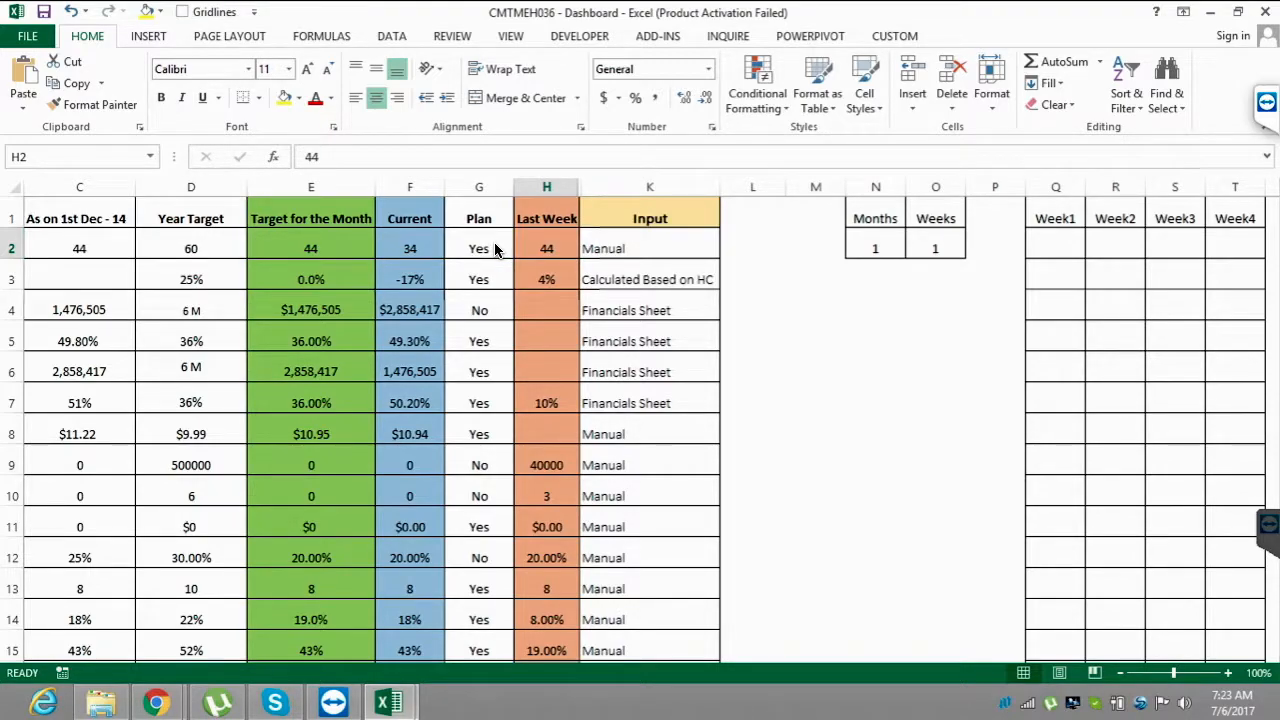
pyautogui.hotkey('ctrl', 'pageup')
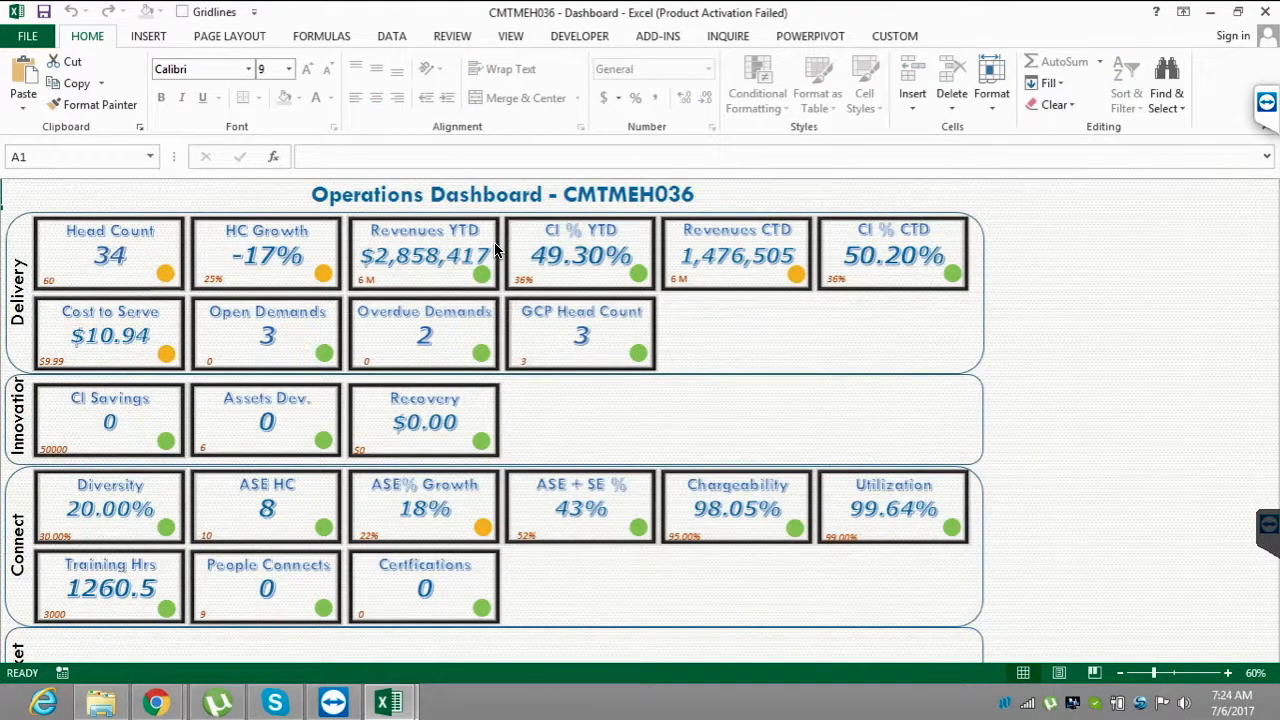
# - Set the Current head count in F2 of the data sheet to 45 and return to the Operations Dashboard
pyautogui.hotkey('ctrl', 'pagedown')
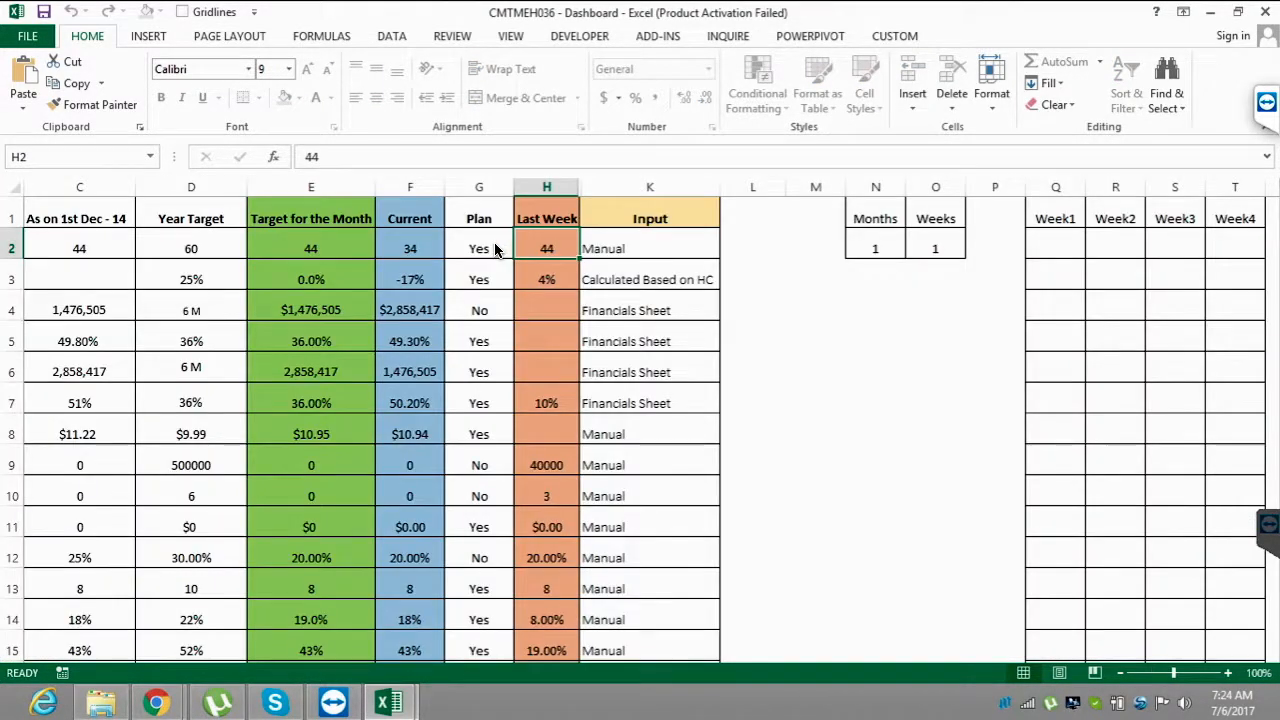
pyautogui.press('Left')
pyautogui.press('Left')
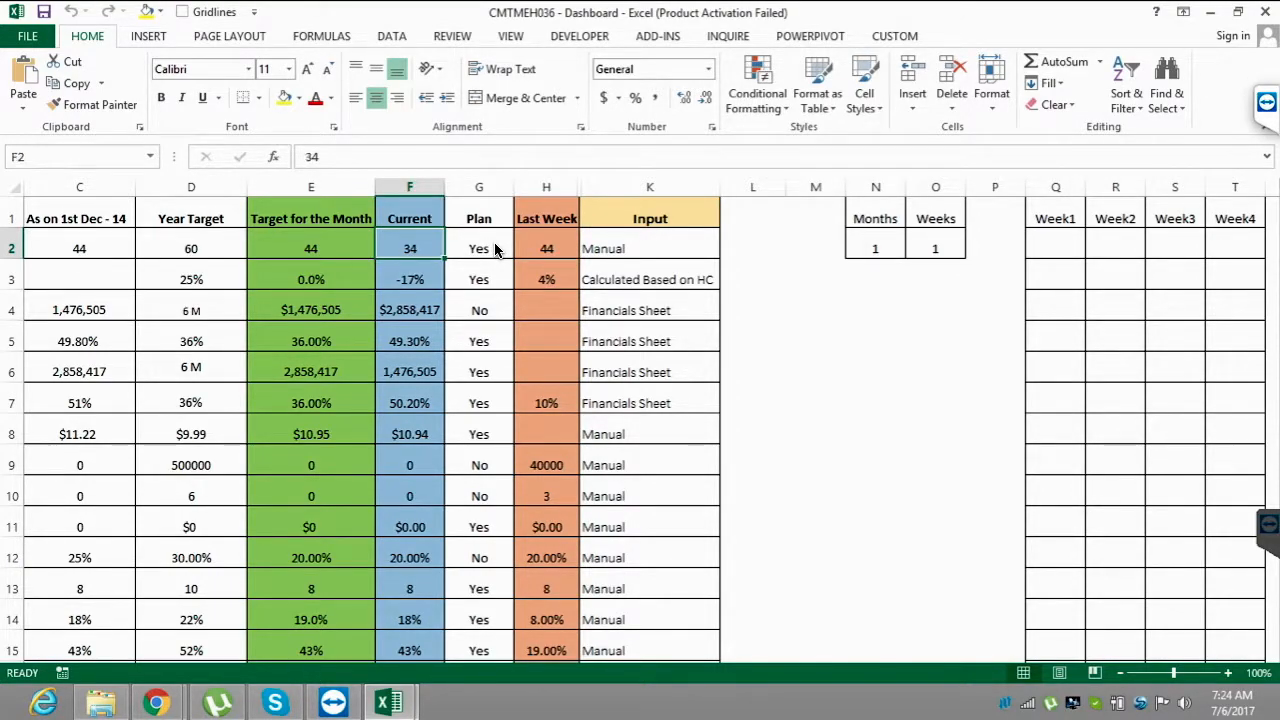
pyautogui.write('45')
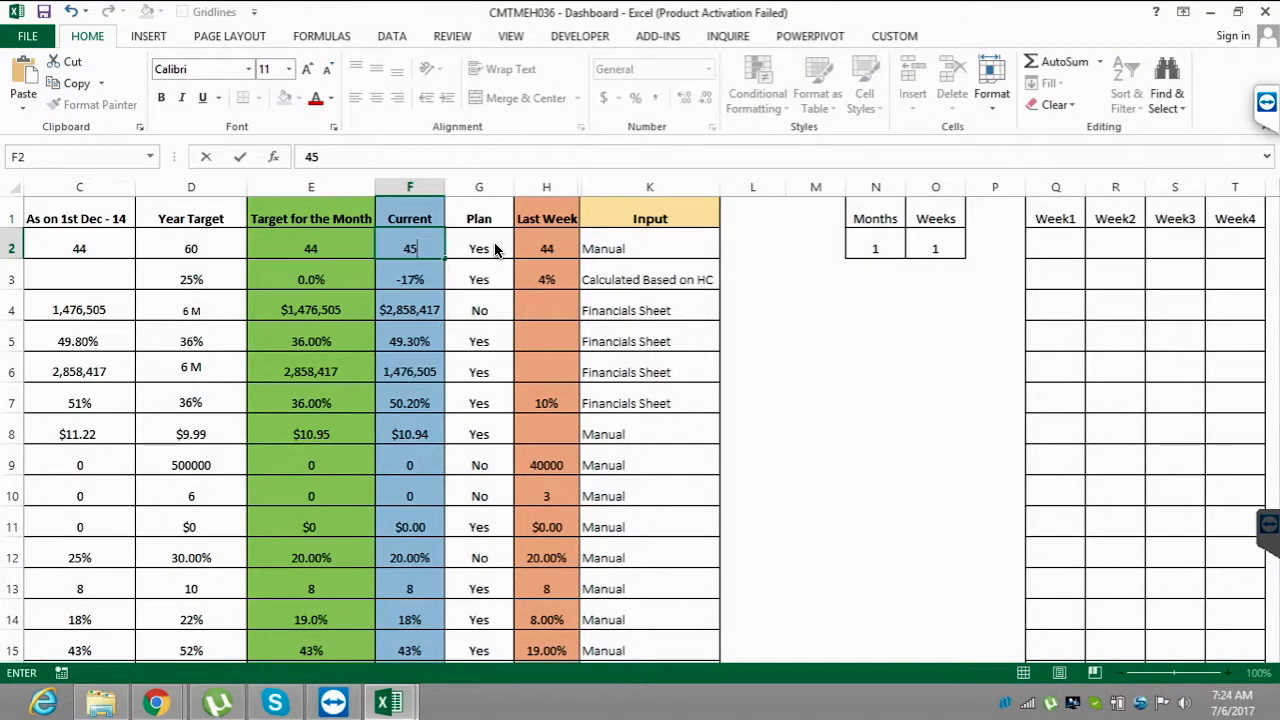
pyautogui.press('Return')
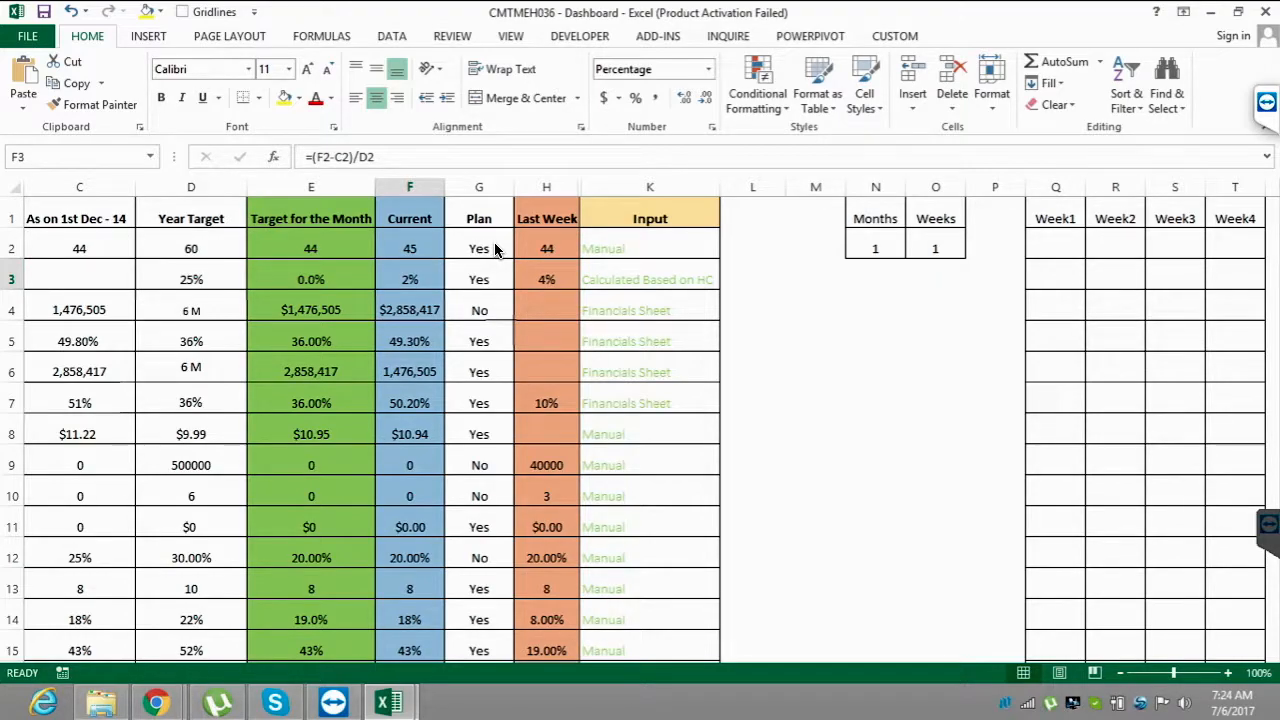
pyautogui.hotkey('ctrl', 'pageup')
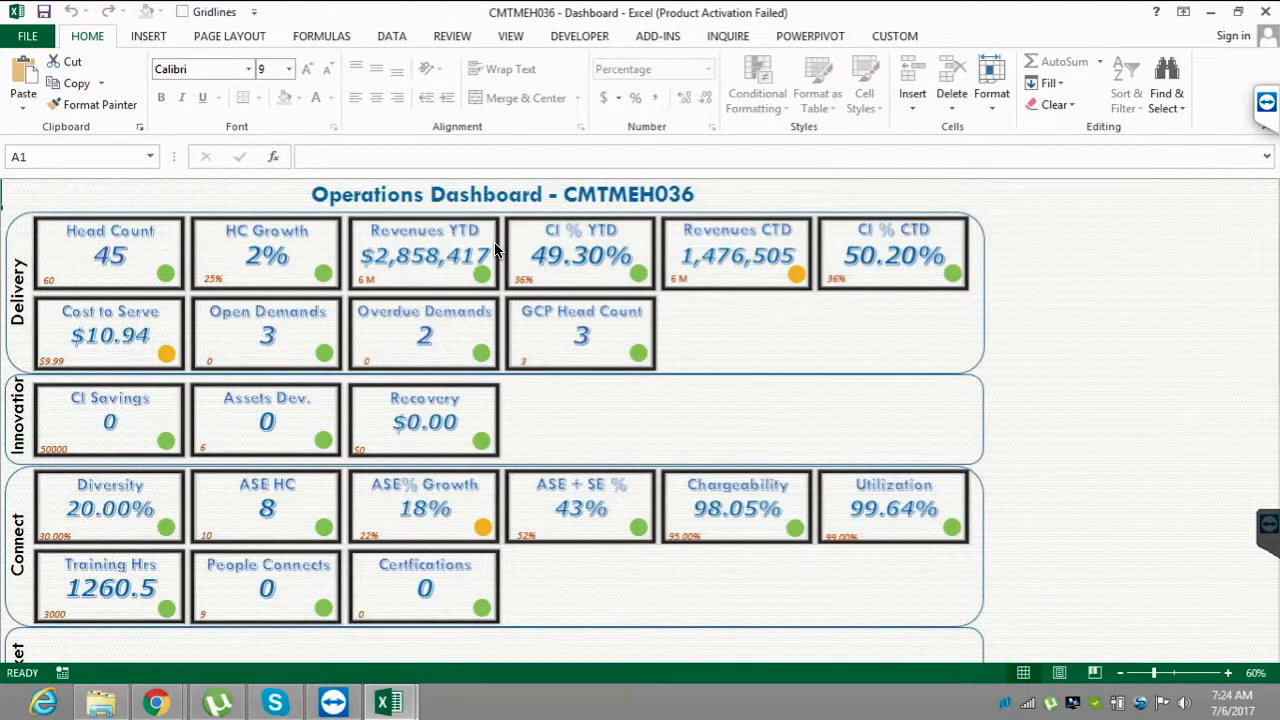
# - Examine the Operations Dashboard down to the Market section and its data sheet, ending back on the dashboard
pyautogui.press('Down')
pyautogui.press('Down')
pyautogui.press('Down')
pyautogui.press('Down')
pyautogui.press('Down')
pyautogui.press('Down')
pyautogui.press('Down')
pyautogui.press('Down')
pyautogui.press('Down')
pyautogui.press('Down')
pyautogui.press('Down')
pyautogui.press('Down')
pyautogui.press('Down')
pyautogui.press('Down')
pyautogui.press('Down')
pyautogui.press('Down')
pyautogui.press('Down')
pyautogui.press('Down')
pyautogui.press('Down')
pyautogui.press('Down')
pyautogui.press('Down')
pyautogui.press('Down')
pyautogui.press('Down')
pyautogui.press('Down')
pyautogui.press('Down')
pyautogui.press('Down')
pyautogui.press('Down')
pyautogui.press('Down')
pyautogui.press('Down')
pyautogui.press('Down')
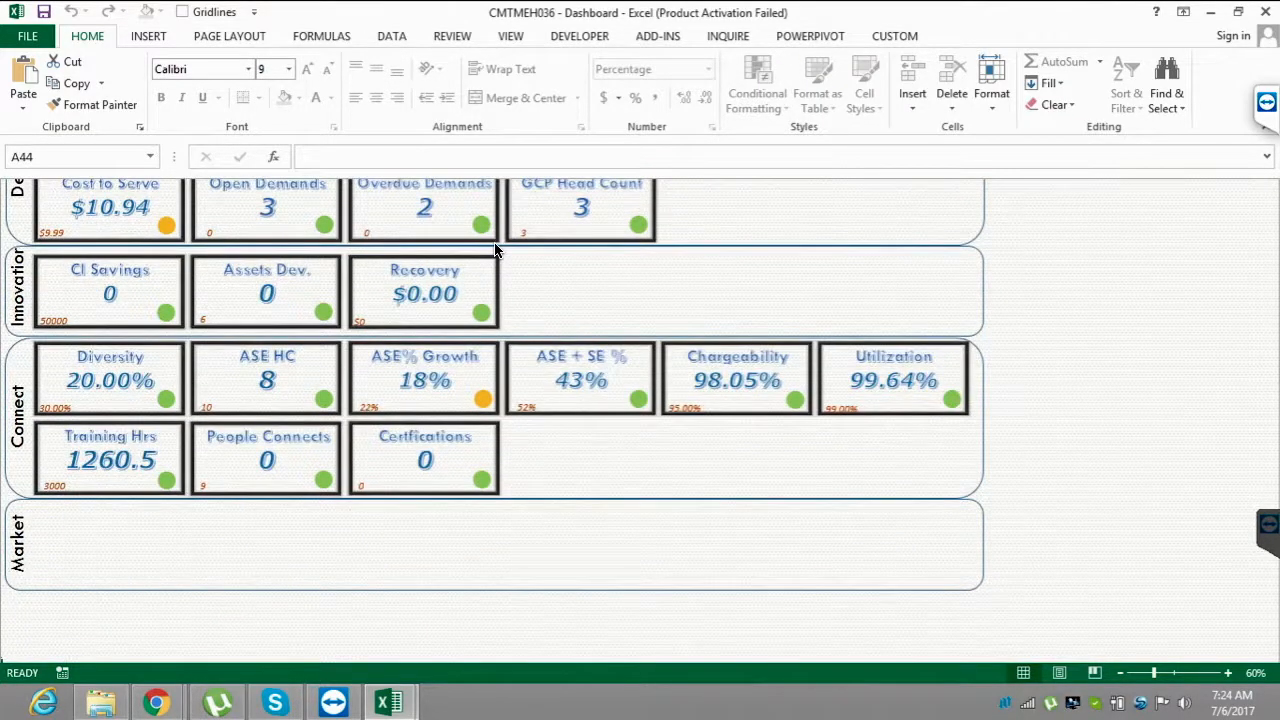
pyautogui.hotkey('ctrl', 'Home')
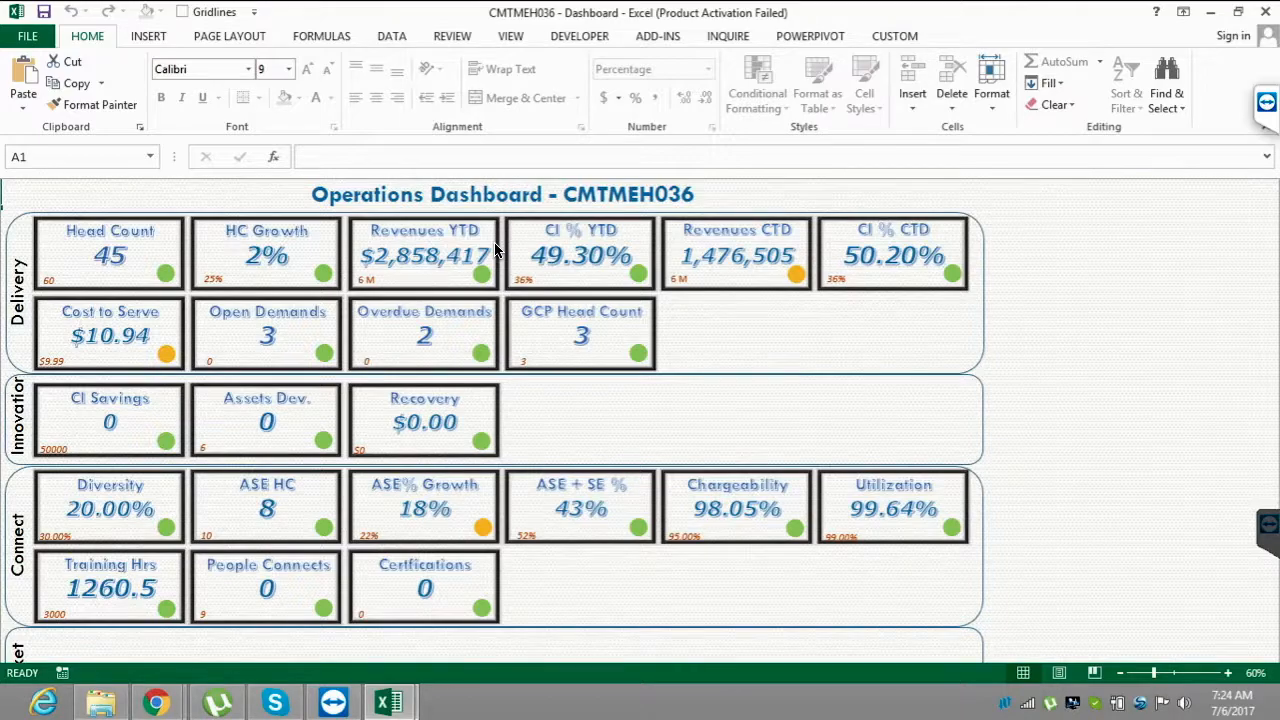
pyautogui.hotkey('ctrl', 'pagedown')
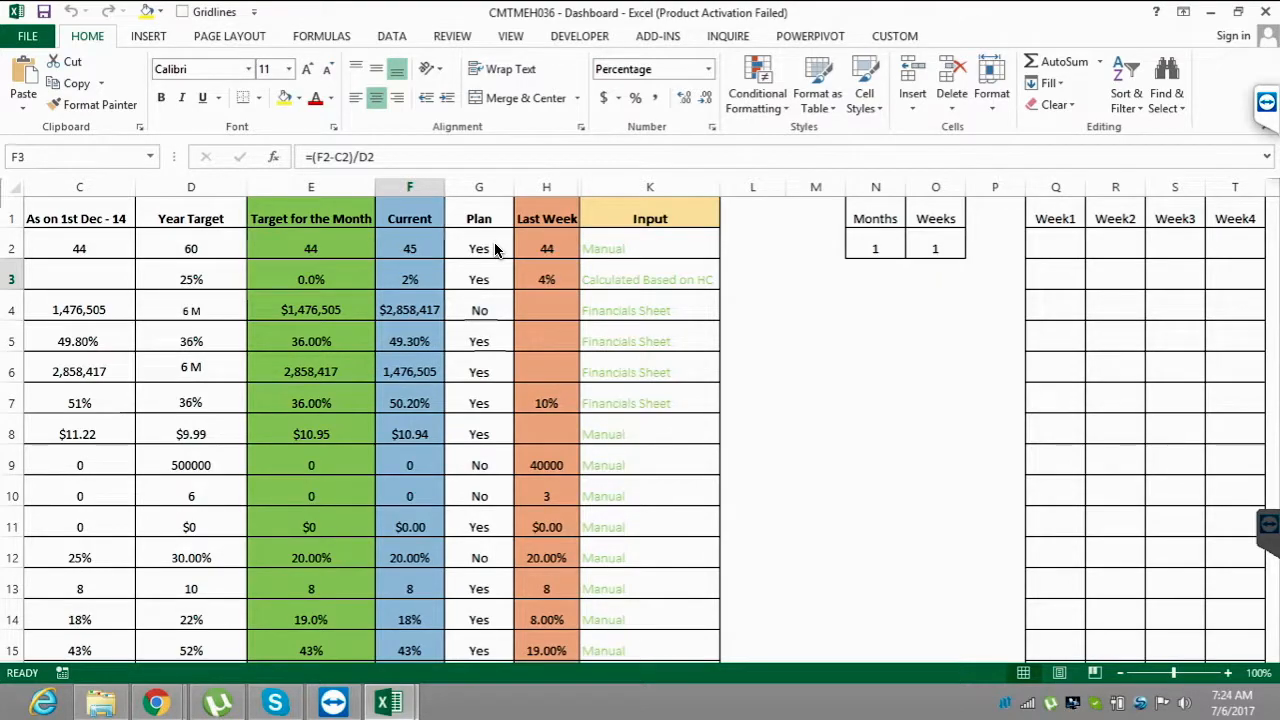
pyautogui.hotkey('ctrl', 'pageup')
# - Close the CMTMEH036 - Dashboard workbook without saving and return to the Batch_48 workbook
pyautogui.hotkey('alt', 'space')
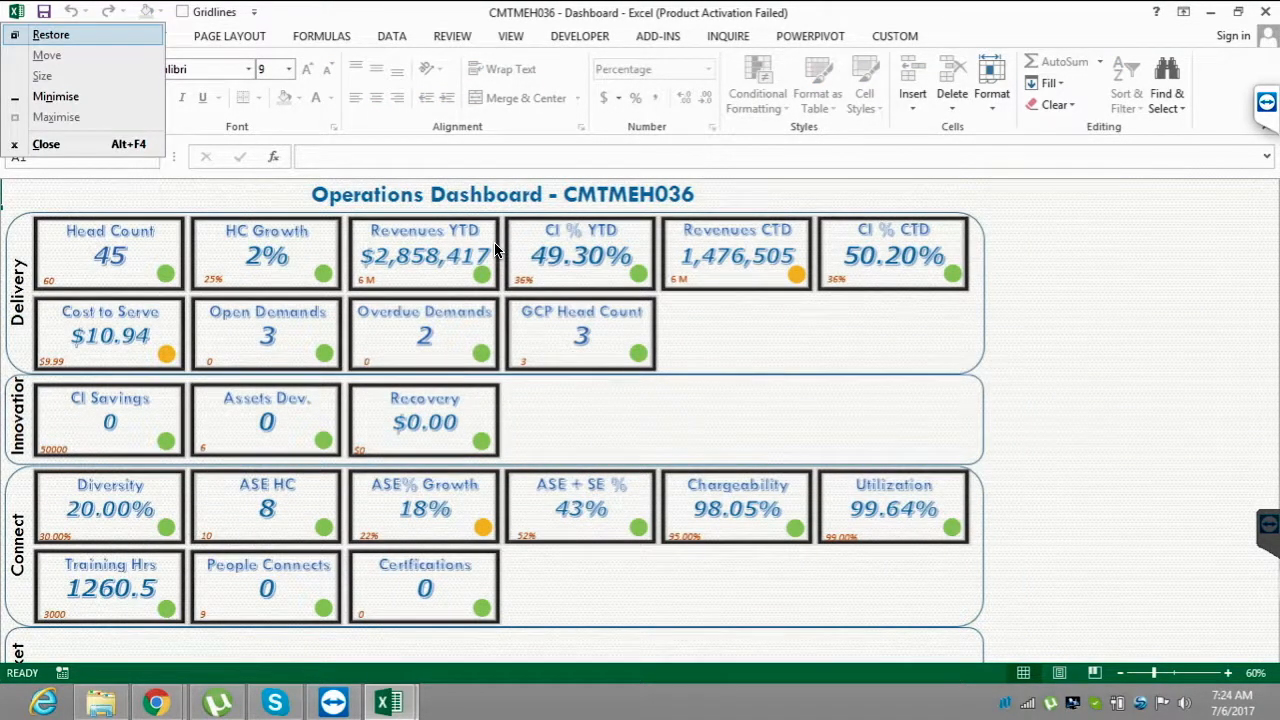
pyautogui.press('c')
pyautogui.press('n')
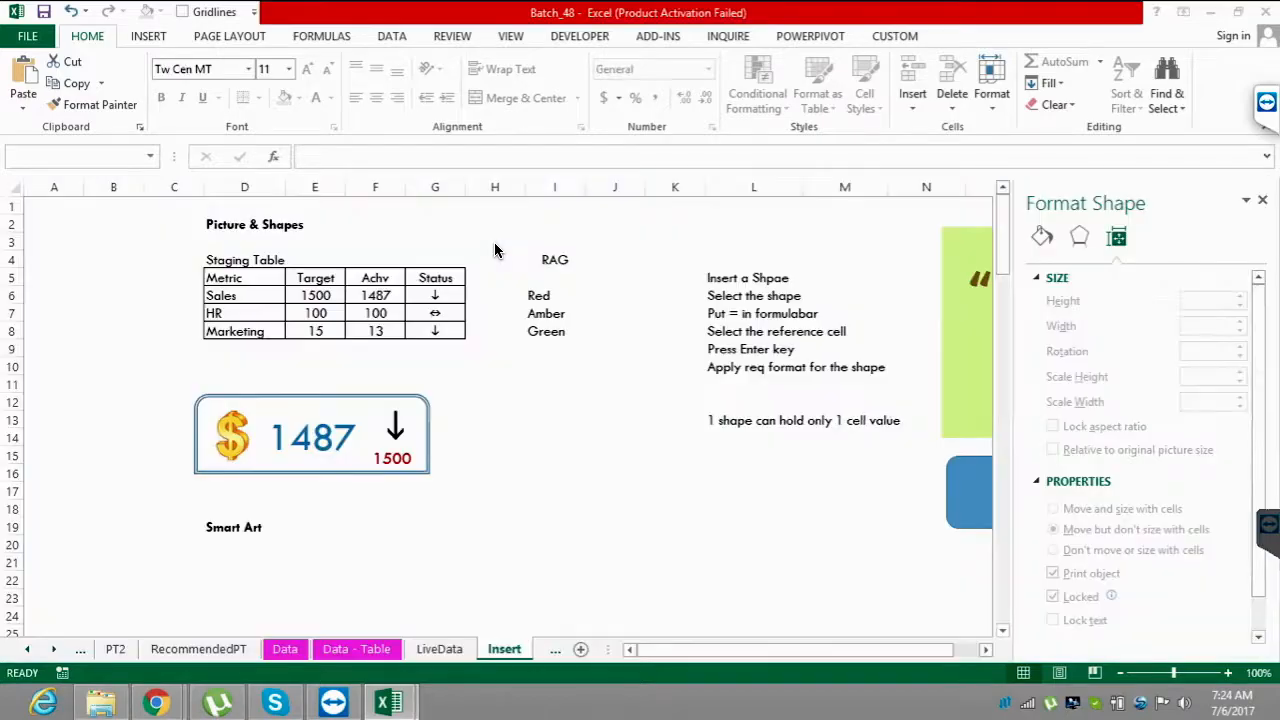
# - Close the Format Shape pane and select cell D21 below the Smart Art heading
pyautogui.moveTo(375, 296); pyautogui.dragTo(375, 331)
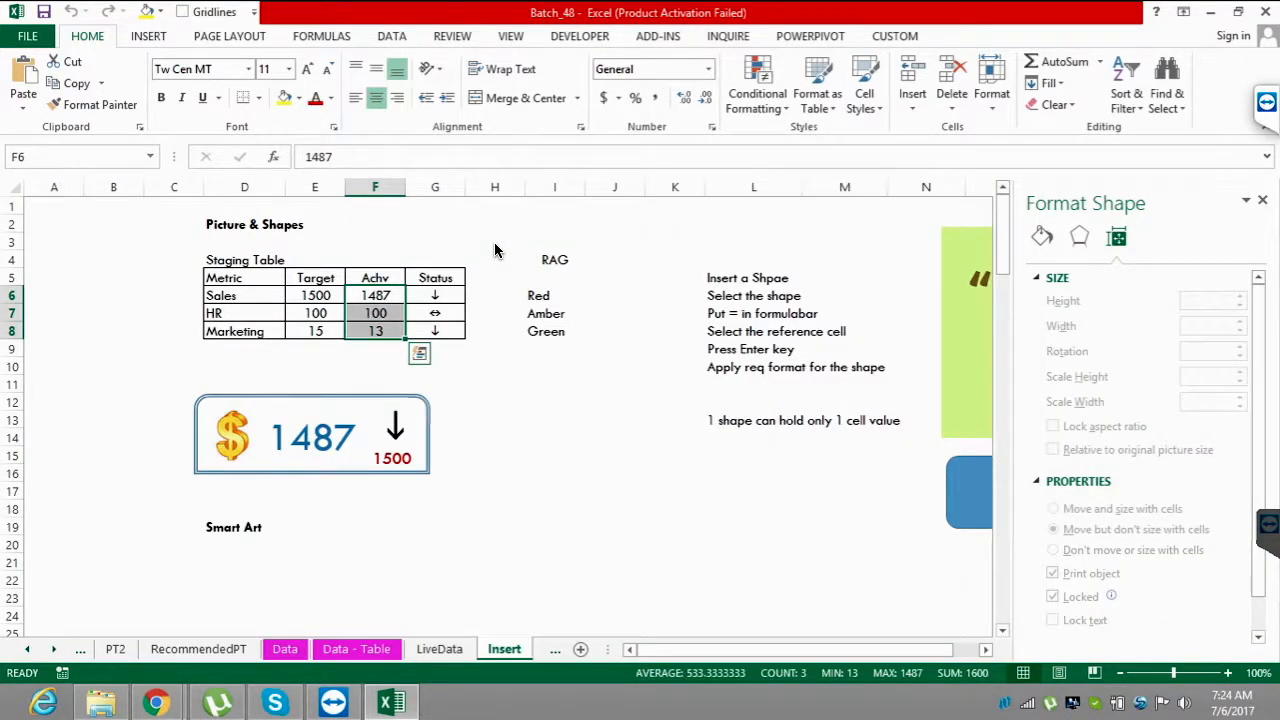
pyautogui.click(1262, 200)
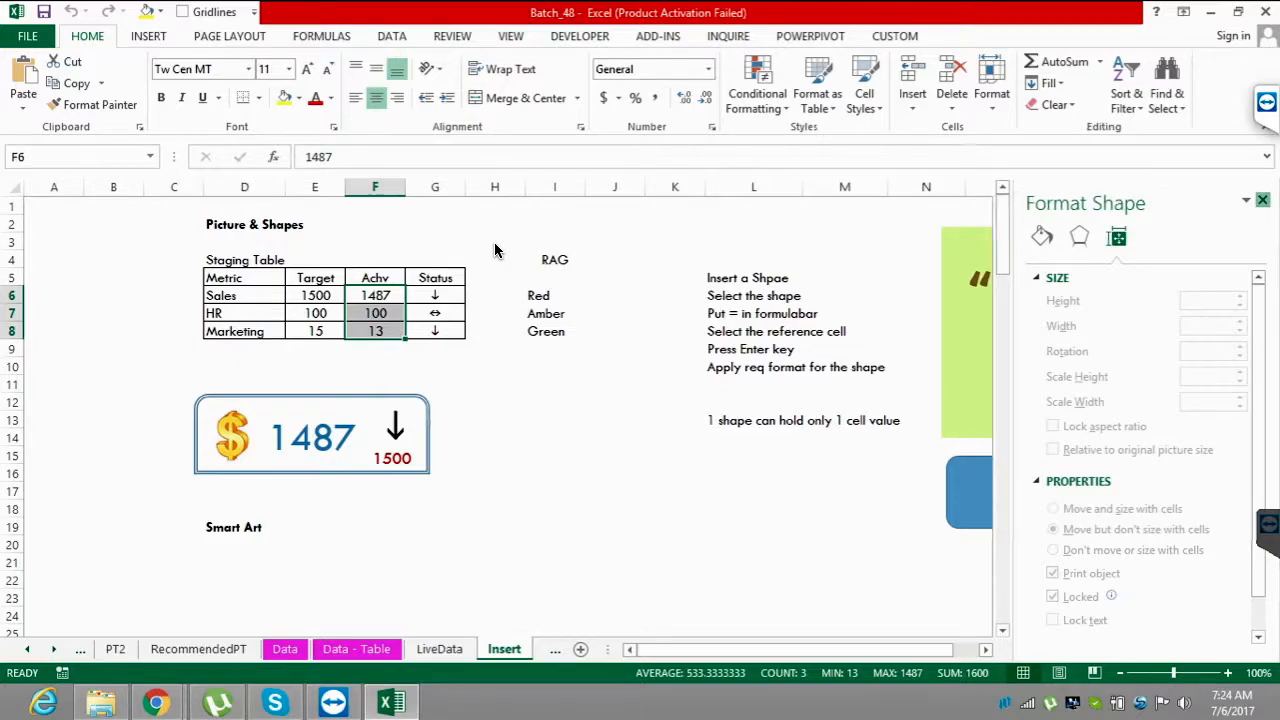
pyautogui.moveTo(1268, 235); pyautogui.dragTo(1268, 246)
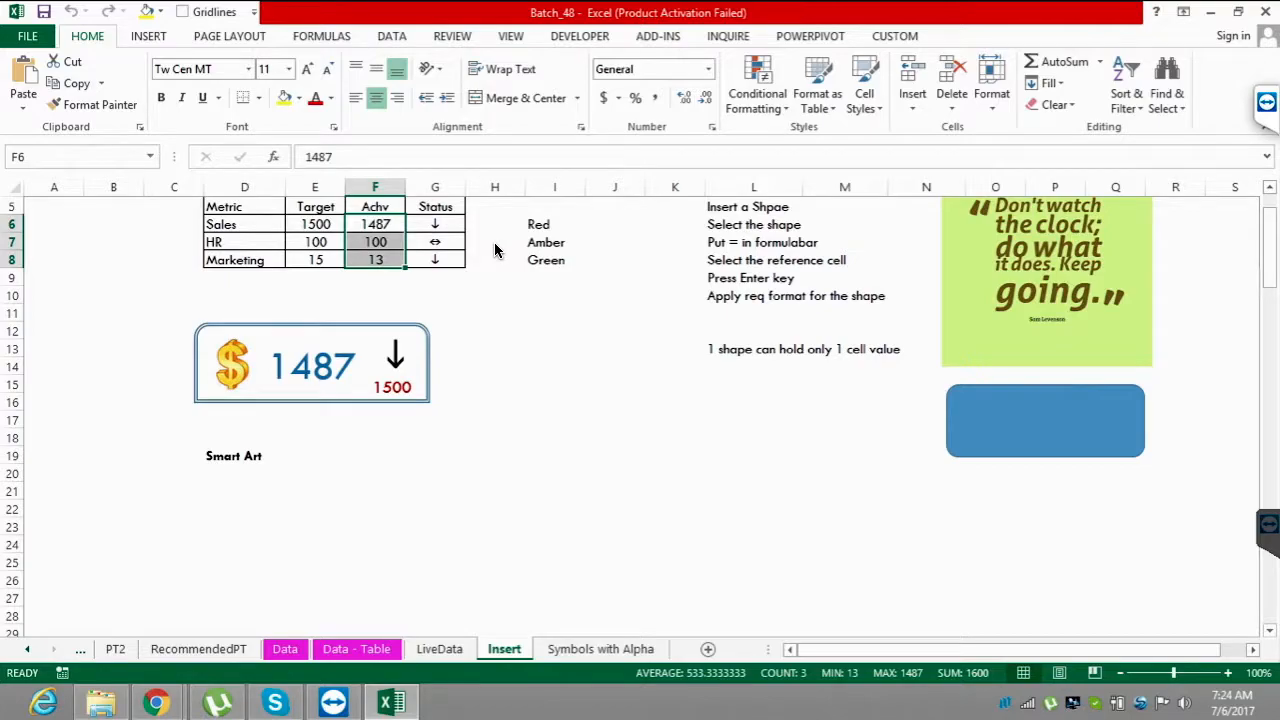
pyautogui.click(315, 437)
pyautogui.click(244, 491)
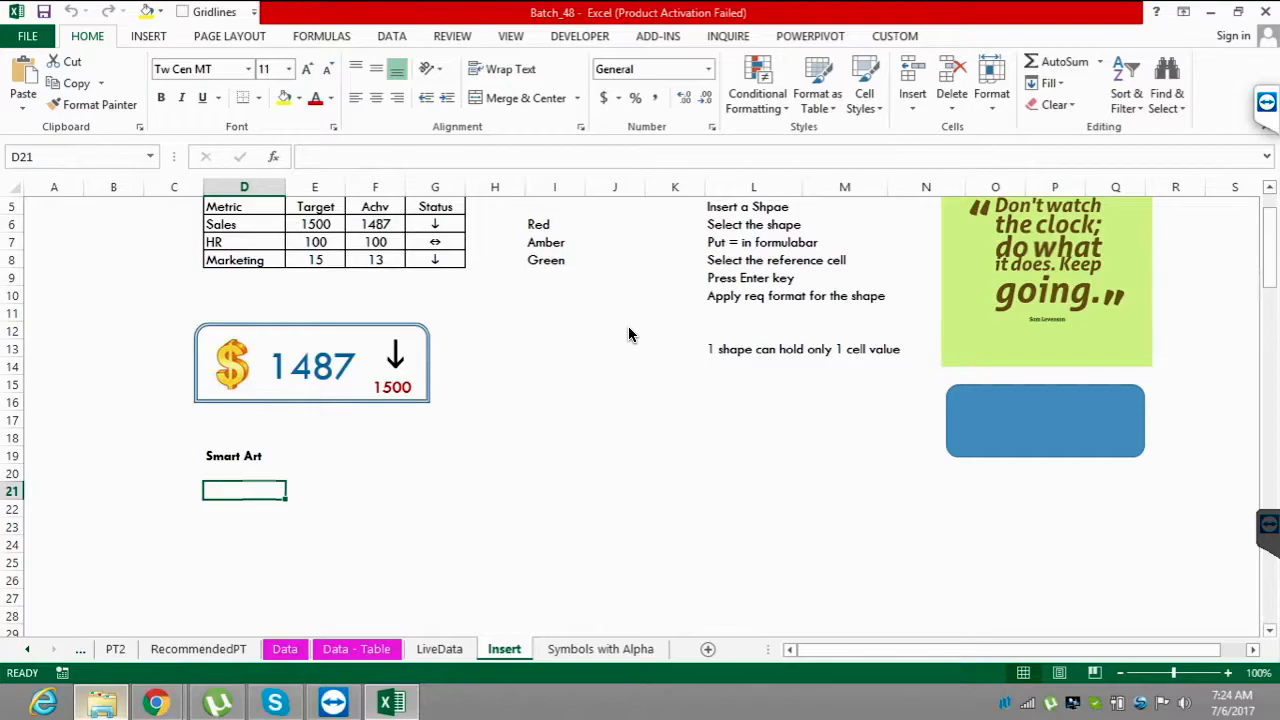
# - Switch to File Explorer, open the SampleDB1 workbook from Batches_Data, and collapse the ribbon
pyautogui.hotkey('alt', 'Tab')
pyautogui.press('Up')
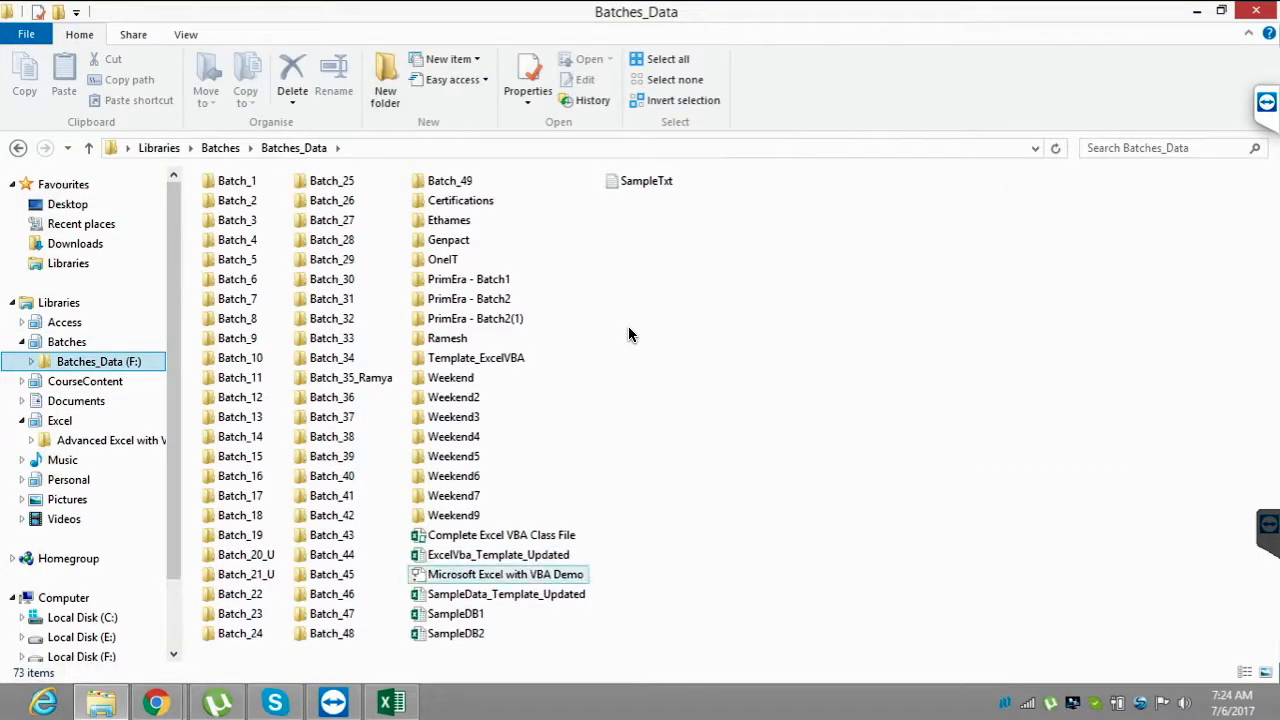
pyautogui.doubleClick(456, 614)
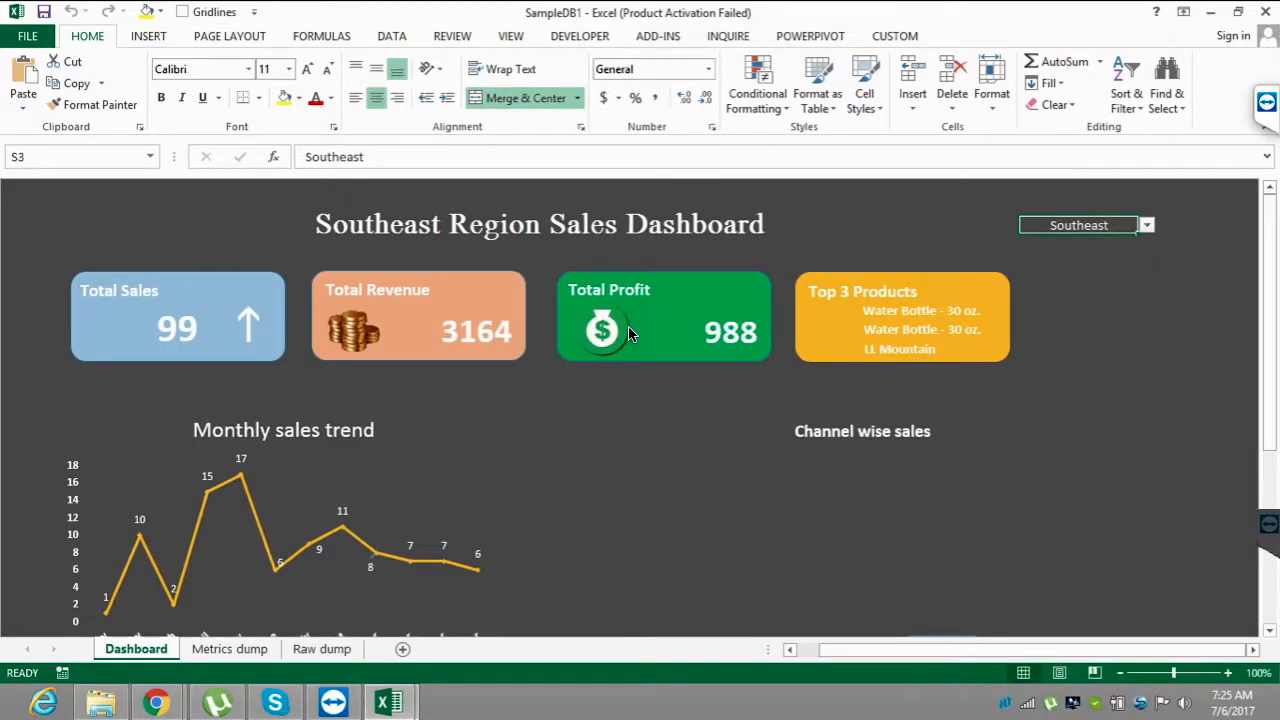
pyautogui.rightClick(600, 35)
pyautogui.click(676, 117)
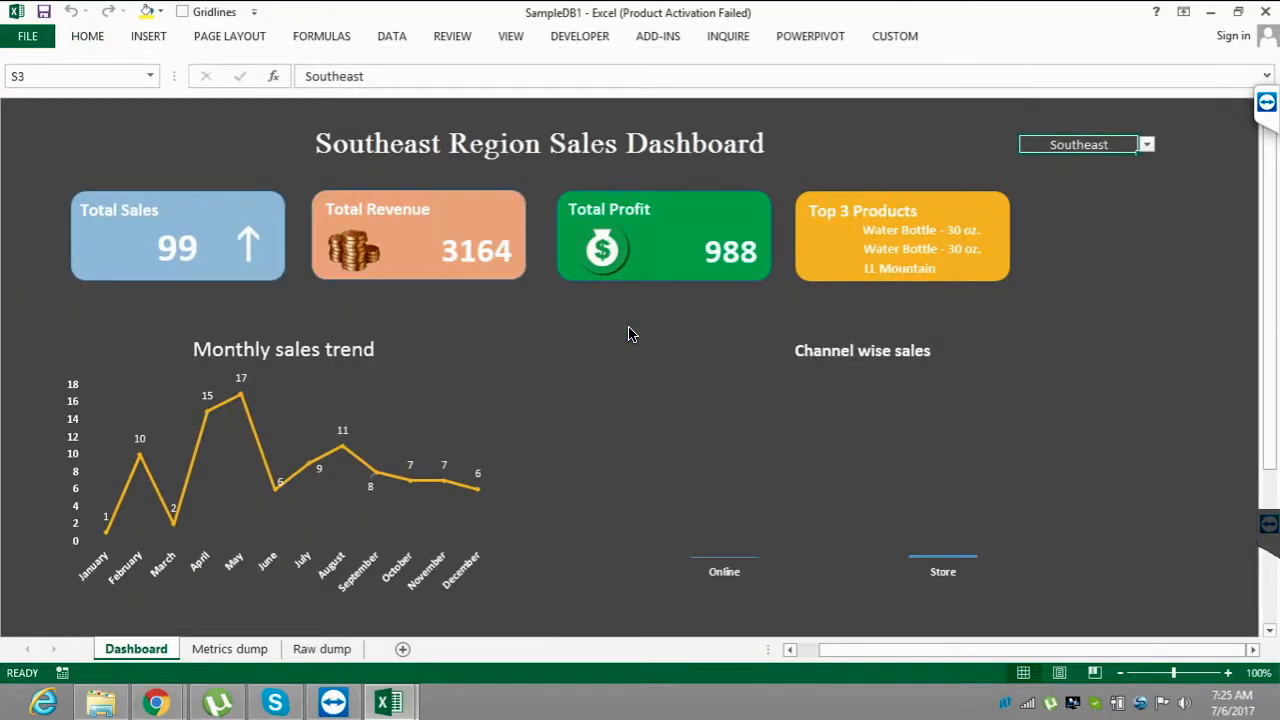
# - Set the sales dashboard's region in S3 to Canada, and change it to Australia
pyautogui.hotkey('alt', 'Down')
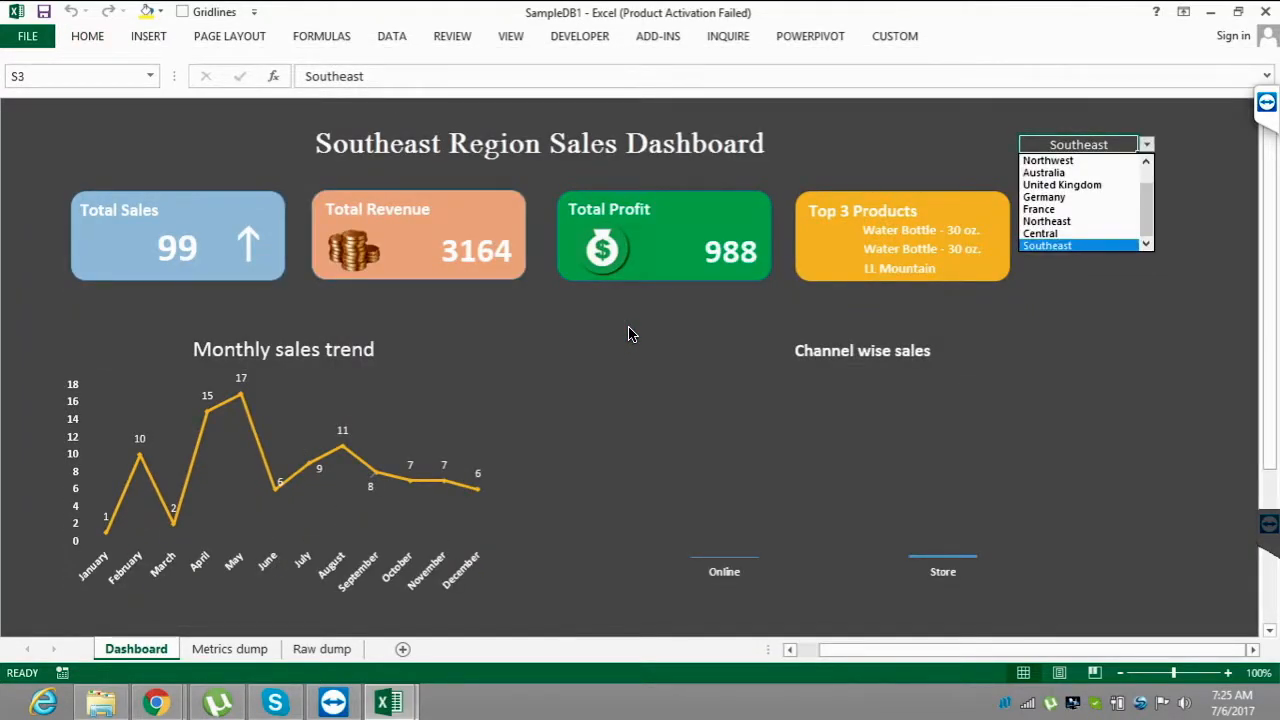
pyautogui.moveTo(1146, 209); pyautogui.dragTo(1146, 195)
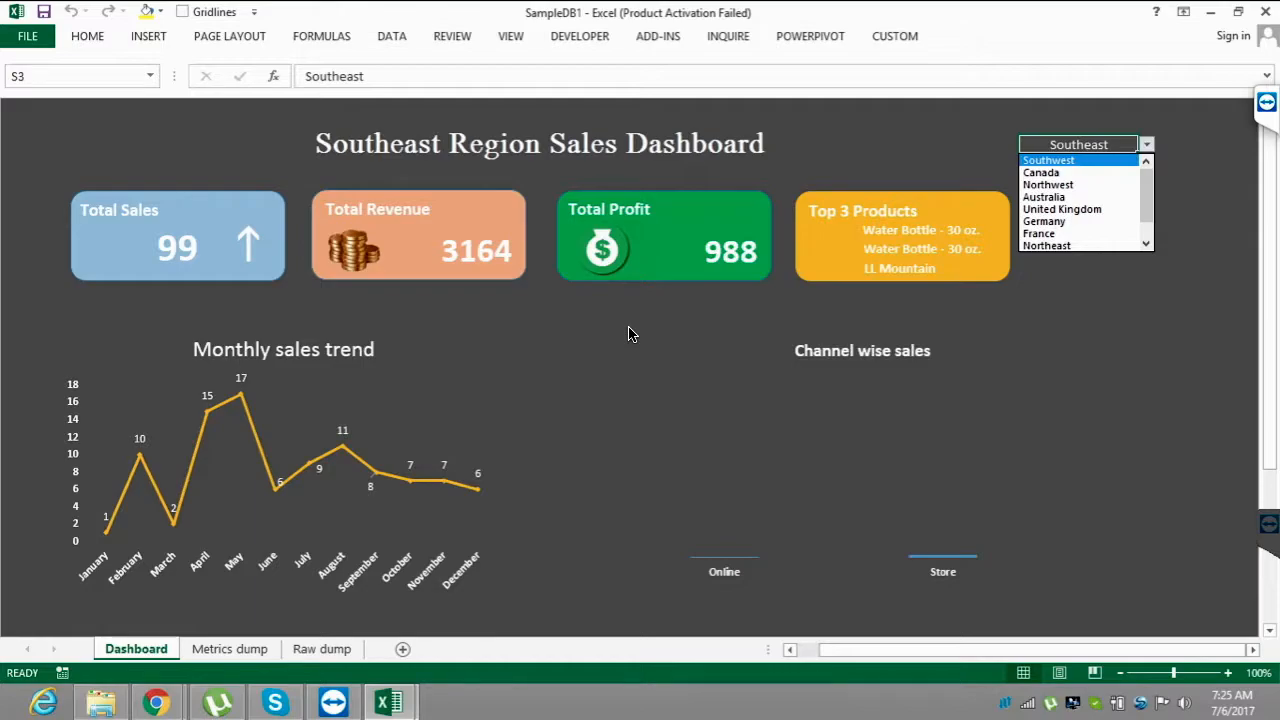
pyautogui.press('Down')
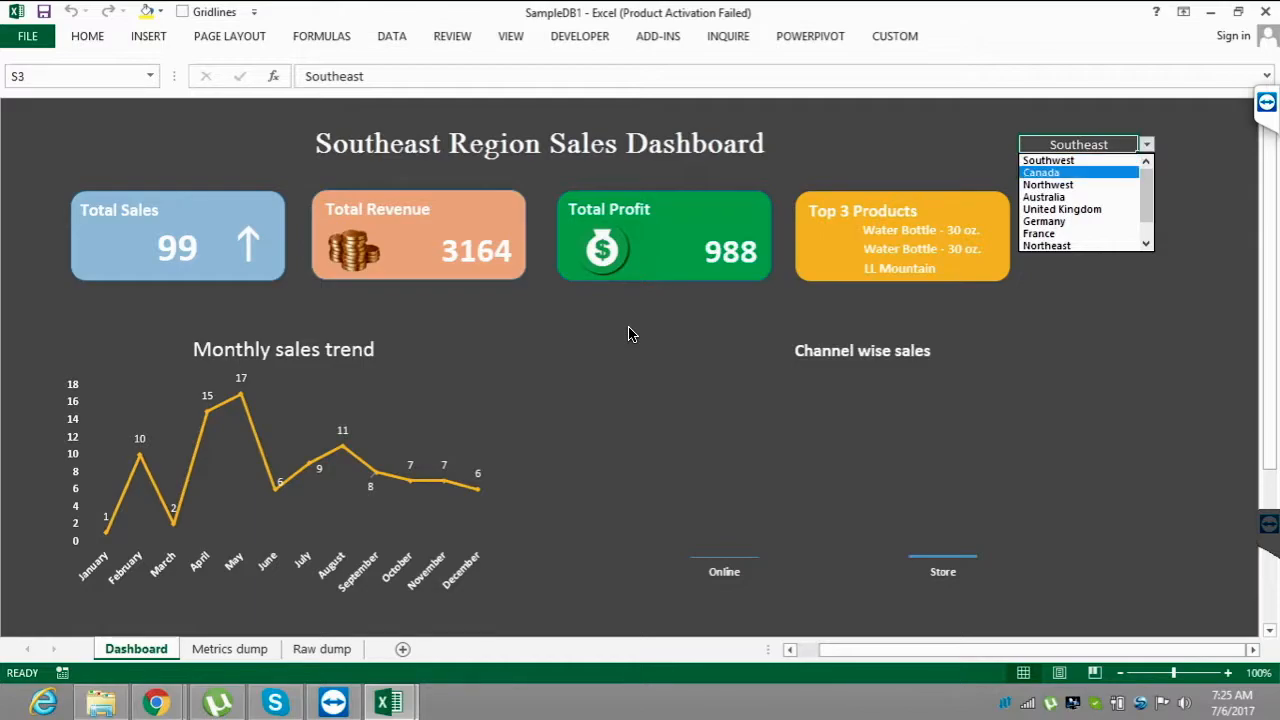
pyautogui.press('Return')
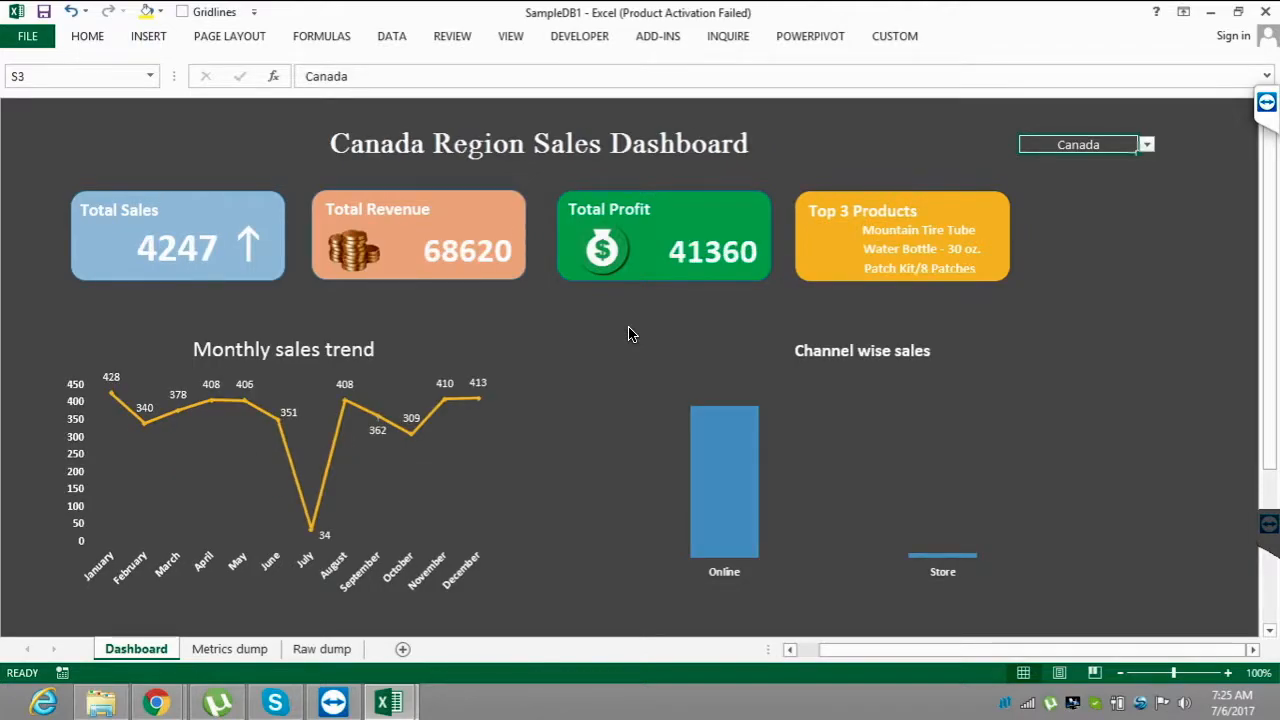
pyautogui.hotkey('alt', 'Down')
pyautogui.press('Up')
pyautogui.press('Return')
# - Set the sales dashboard's region in S3 to United Kingdom, and change it to Germany
pyautogui.hotkey('alt', 'Down')
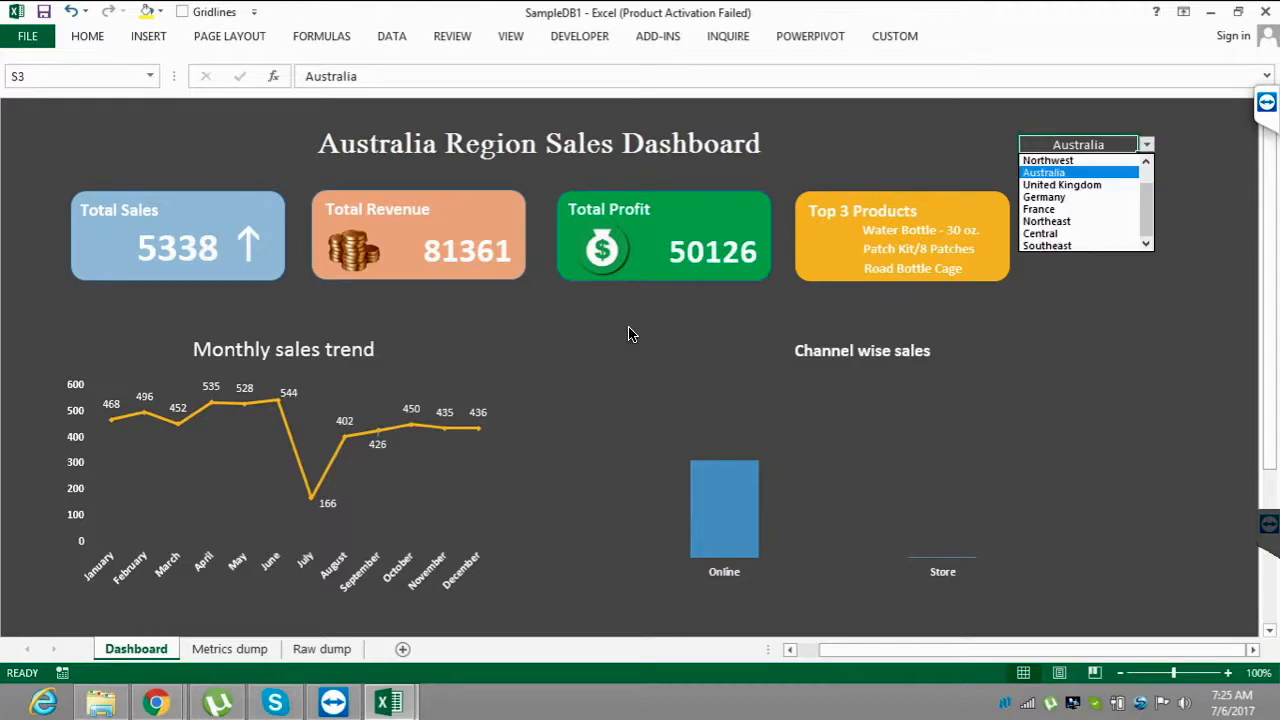
pyautogui.press('Down')
pyautogui.press('Return')
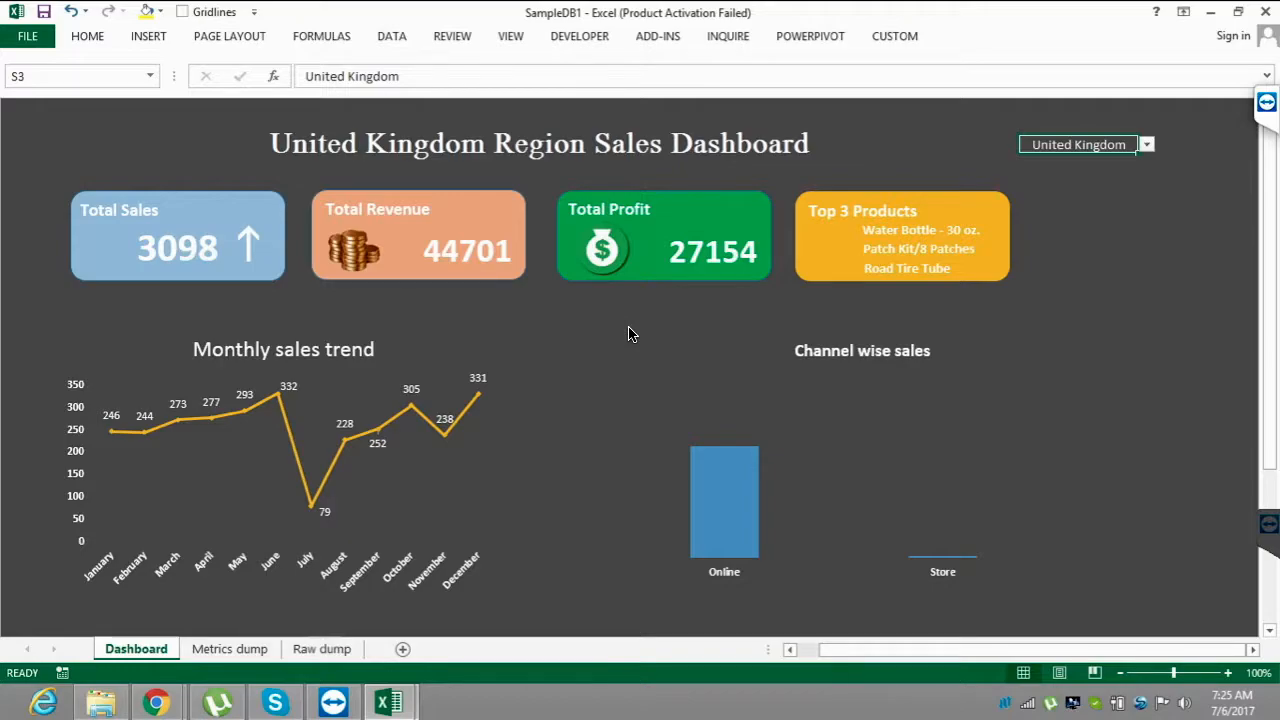
pyautogui.hotkey('alt', 'Down')
pyautogui.press('Down')
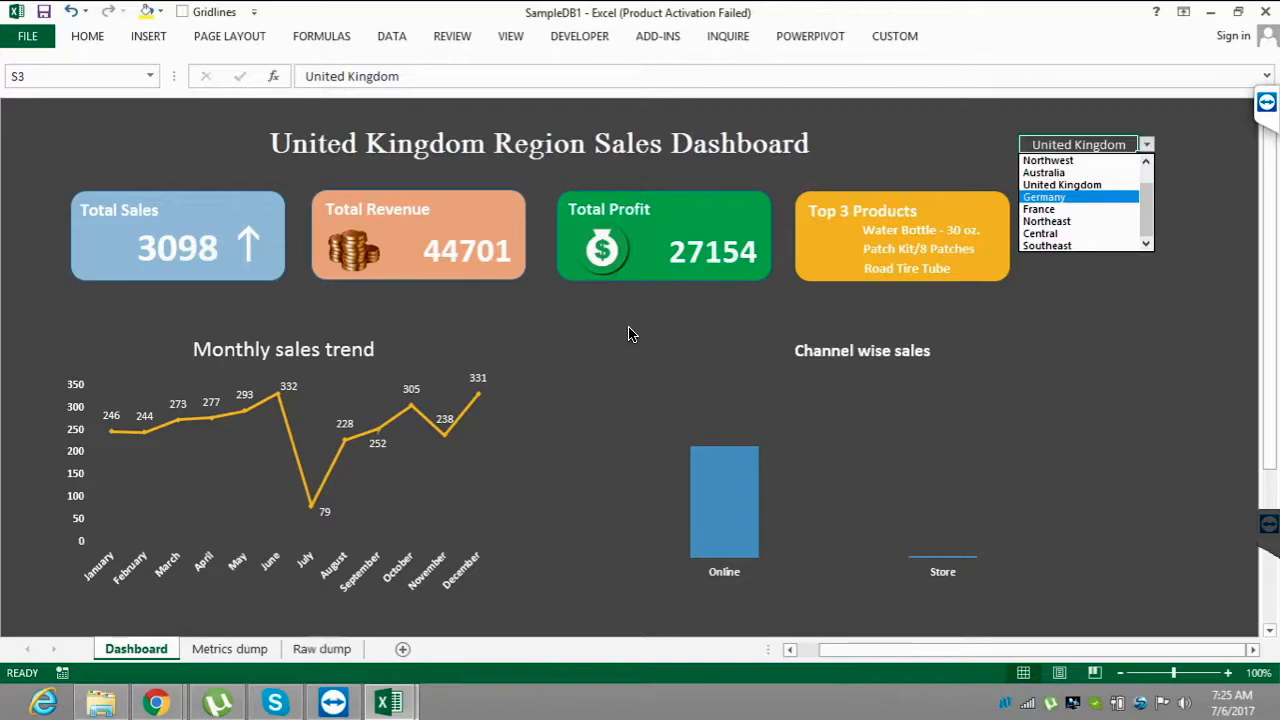
pyautogui.press('Return')
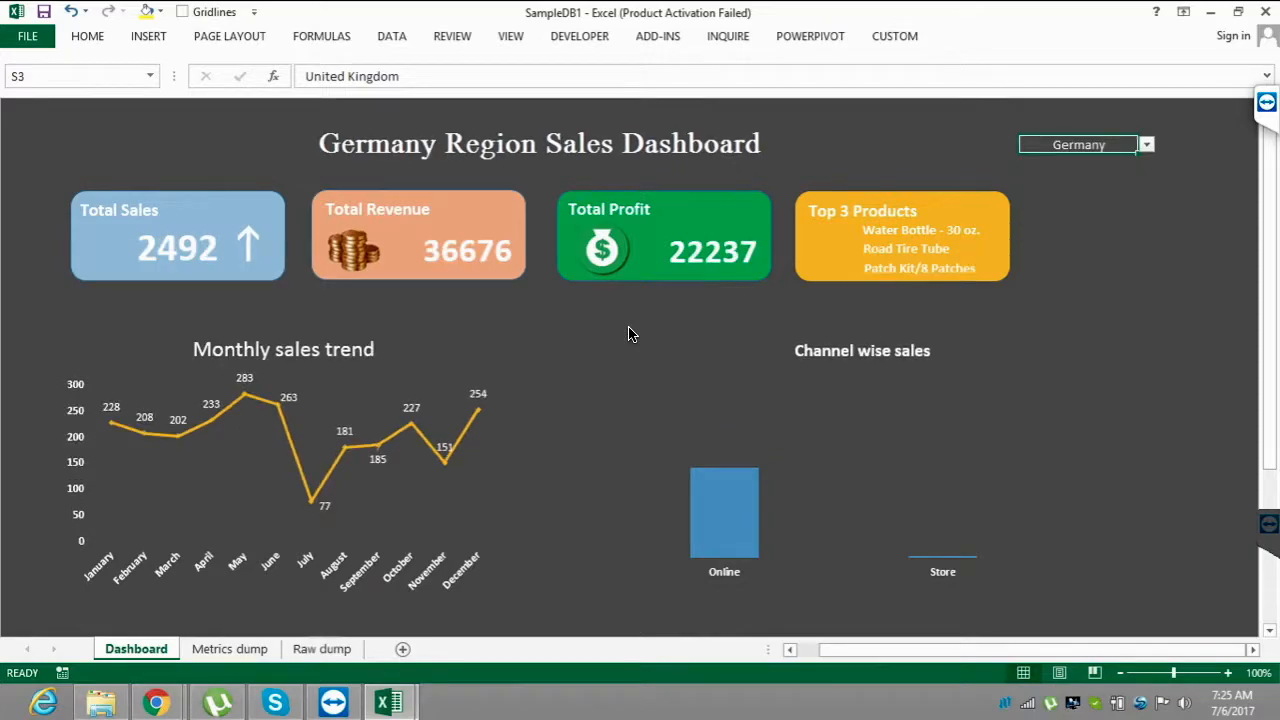
# - View the Raw dump and Metrics dump sheets behind the sales dashboard and return to the Dashboard sheet
pyautogui.hotkey('ctrl', 'pagedown')
pyautogui.hotkey('ctrl', 'pagedown')
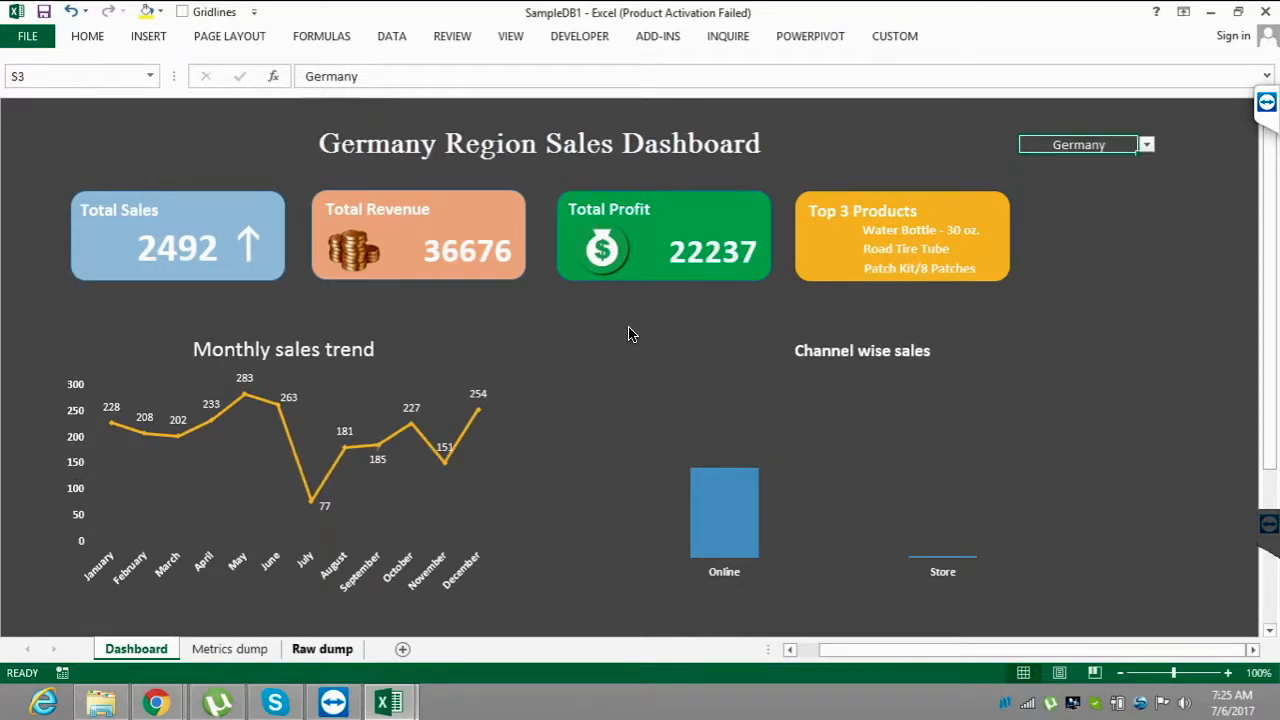
pyautogui.hotkey('ctrl', 'pageup')
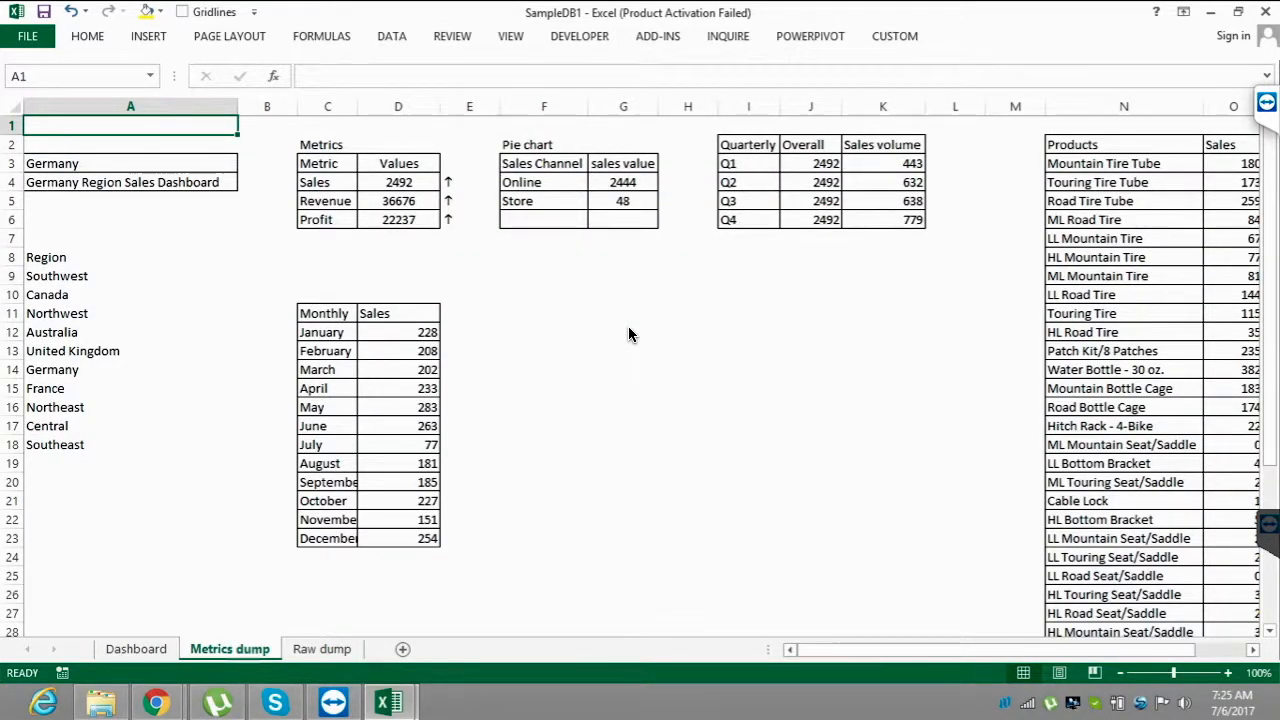
pyautogui.hotkey('ctrl', 'pageup')
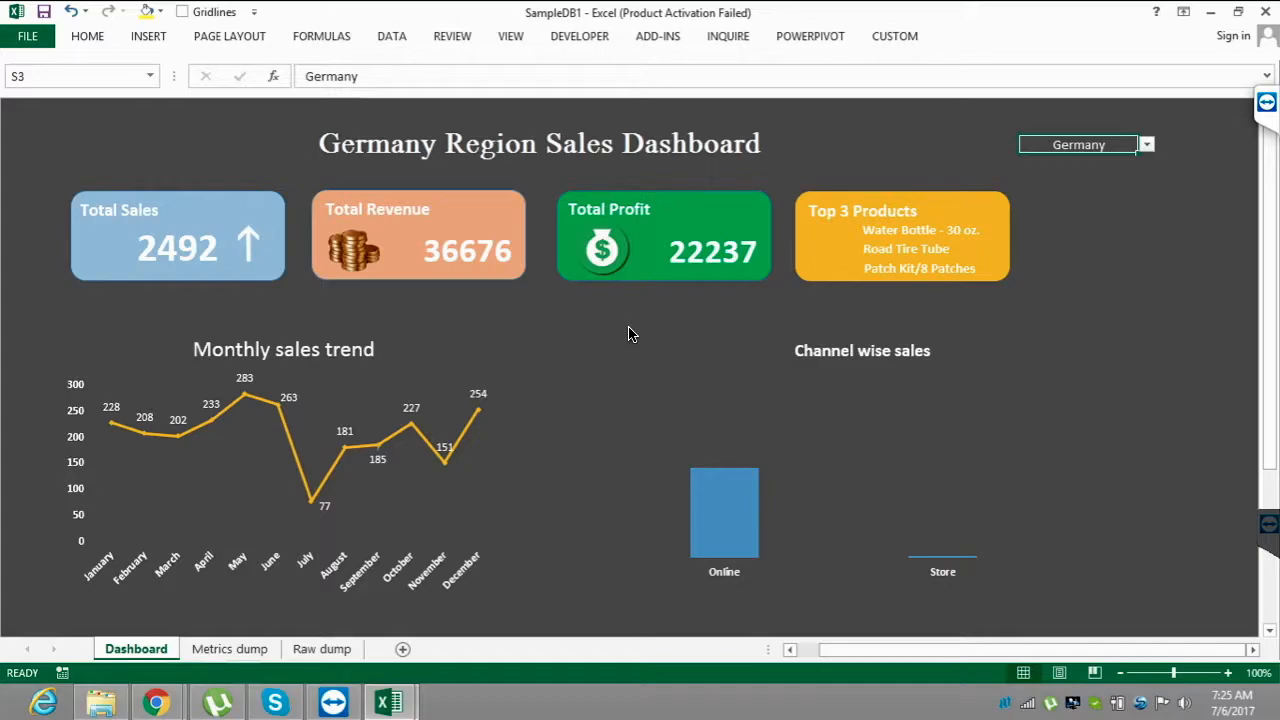
# - On the Metrics dump sheet, highlight the Metrics values in D4:D6 and the Pie chart sales values in G4:G6
pyautogui.hotkey('ctrl', 'pagedown')
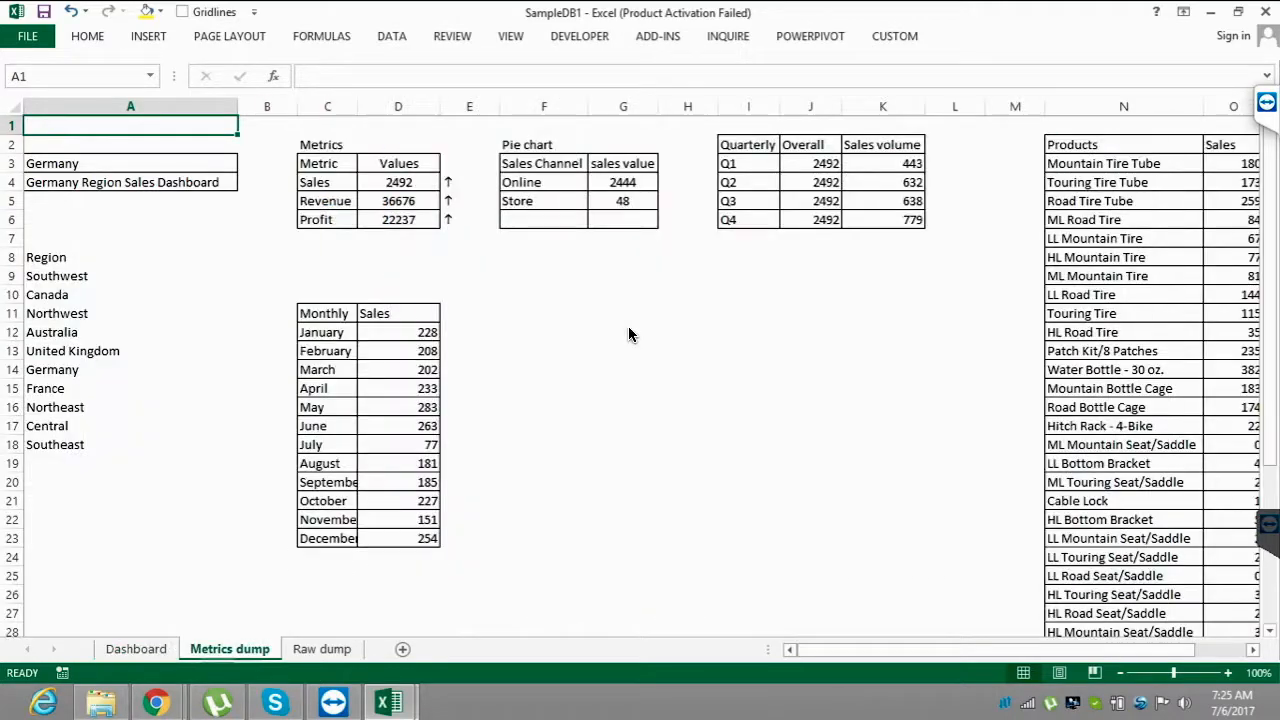
pyautogui.press('Right')
pyautogui.press('Right')
pyautogui.press('Right')
pyautogui.press('Down')
pyautogui.press('Down')
pyautogui.press('Down')
pyautogui.hotkey('shift', 'Down')
pyautogui.hotkey('shift', 'Down')
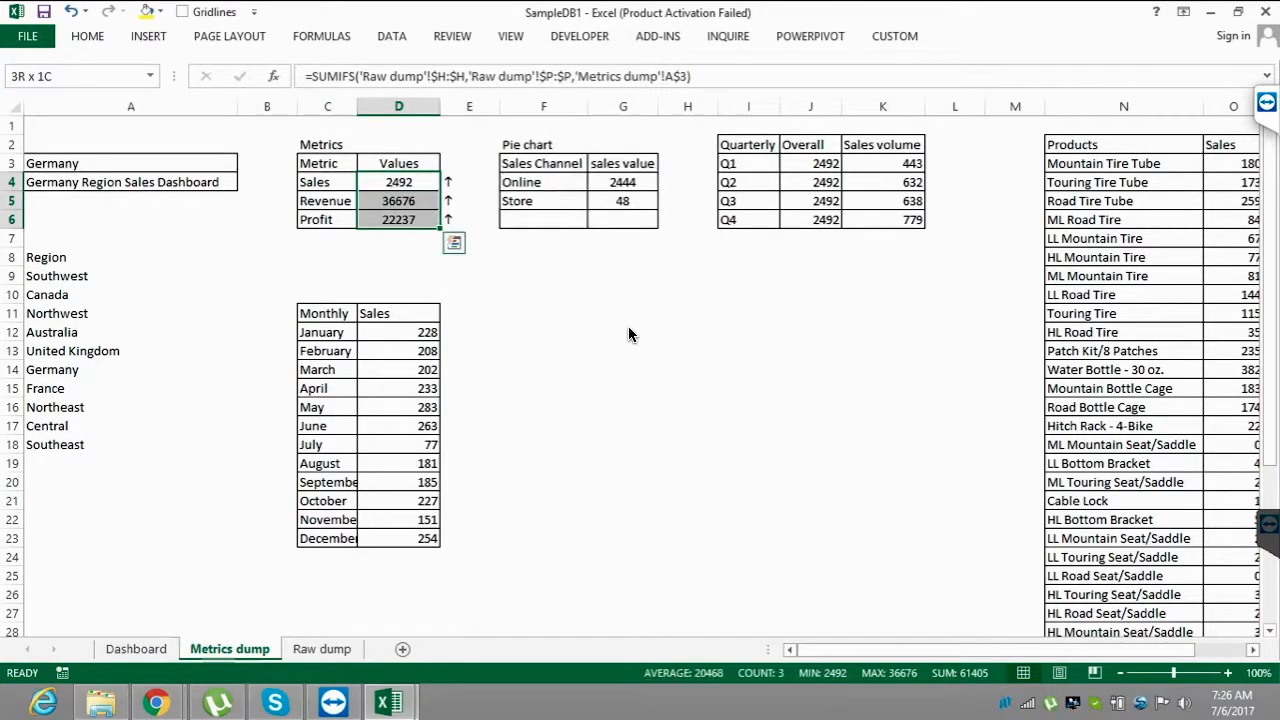
pyautogui.press('Right')
pyautogui.press('Right')
pyautogui.press('Right')
pyautogui.hotkey('shift', 'Down')
pyautogui.hotkey('shift', 'Down')
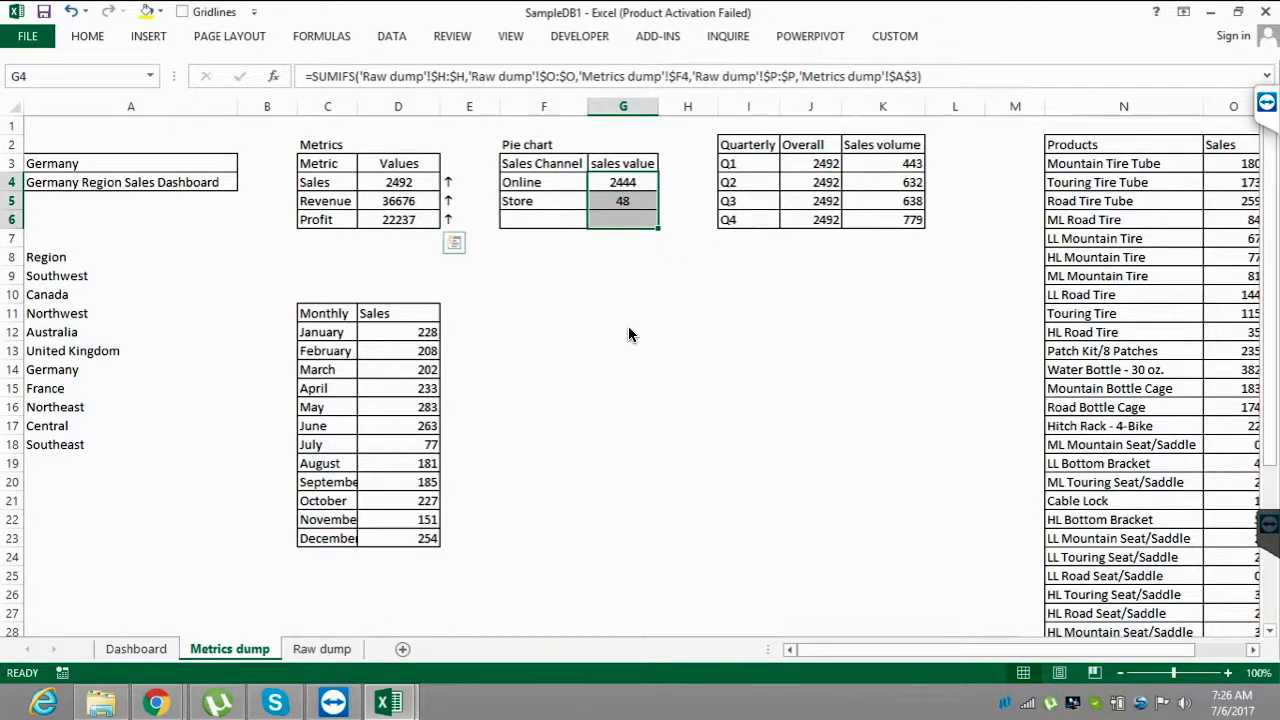
# - Highlight the Overall and Sales volume values of the Quarterly table in J3:K6
pyautogui.press('Right')
pyautogui.press('Right')
pyautogui.press('Right')
pyautogui.press('Up')
pyautogui.hotkey('shift', 'Down')
pyautogui.hotkey('shift', 'Down')
pyautogui.hotkey('shift', 'Down')
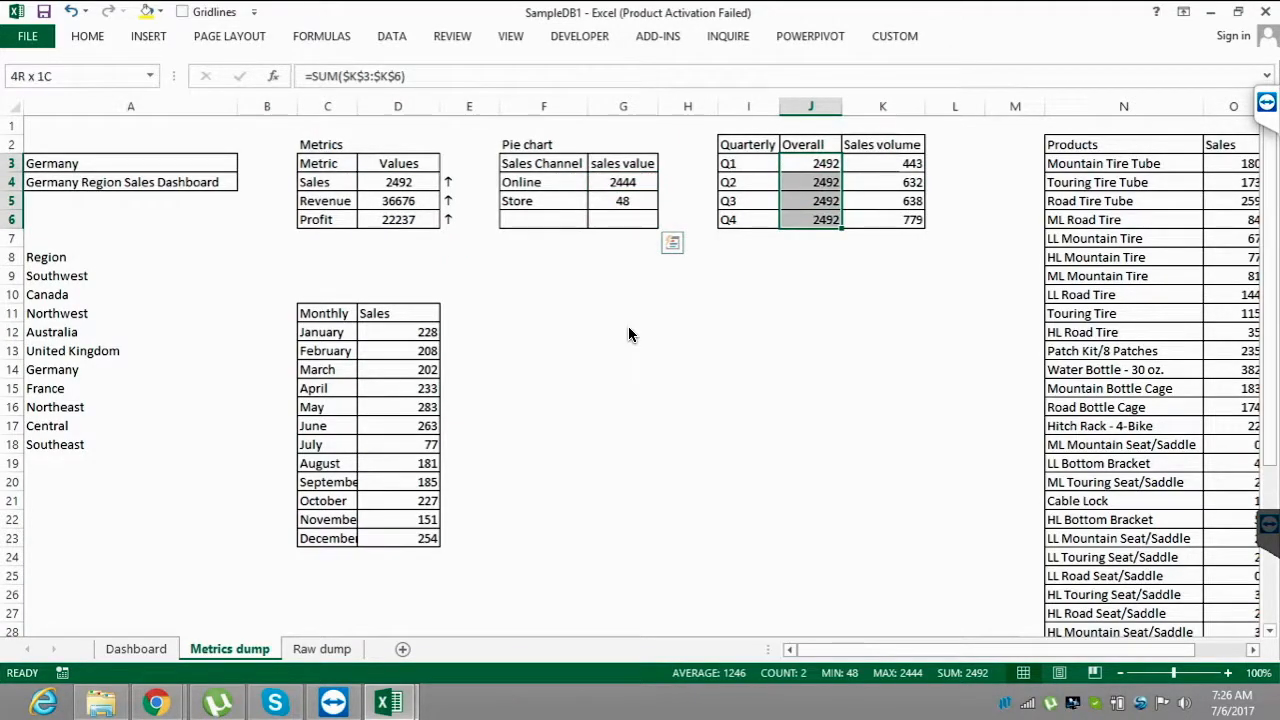
pyautogui.hotkey('shift', 'Right')
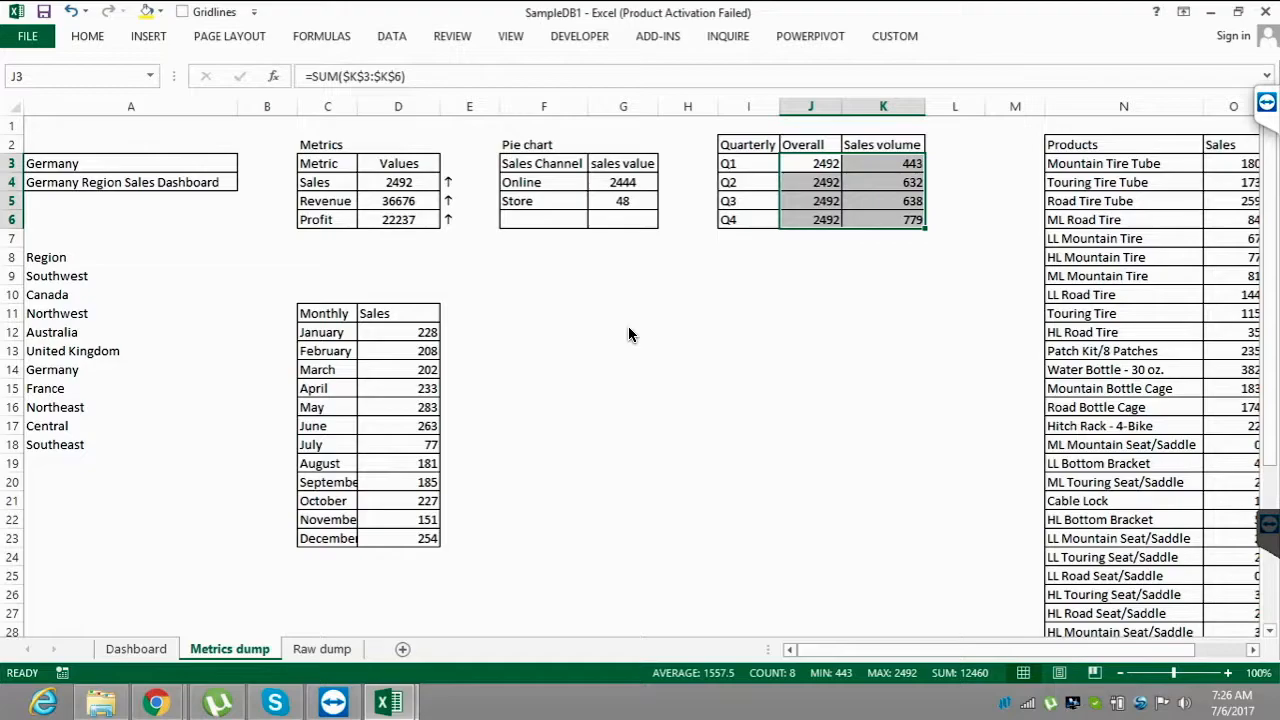
# - Inspect the Sales metric's SUMIFS formula in D4 and return to the Dashboard sheet
pyautogui.press('Left')
pyautogui.press('Left')
pyautogui.press('Left')
pyautogui.press('Left')
pyautogui.press('Left')
pyautogui.press('Left')
pyautogui.press('Down')
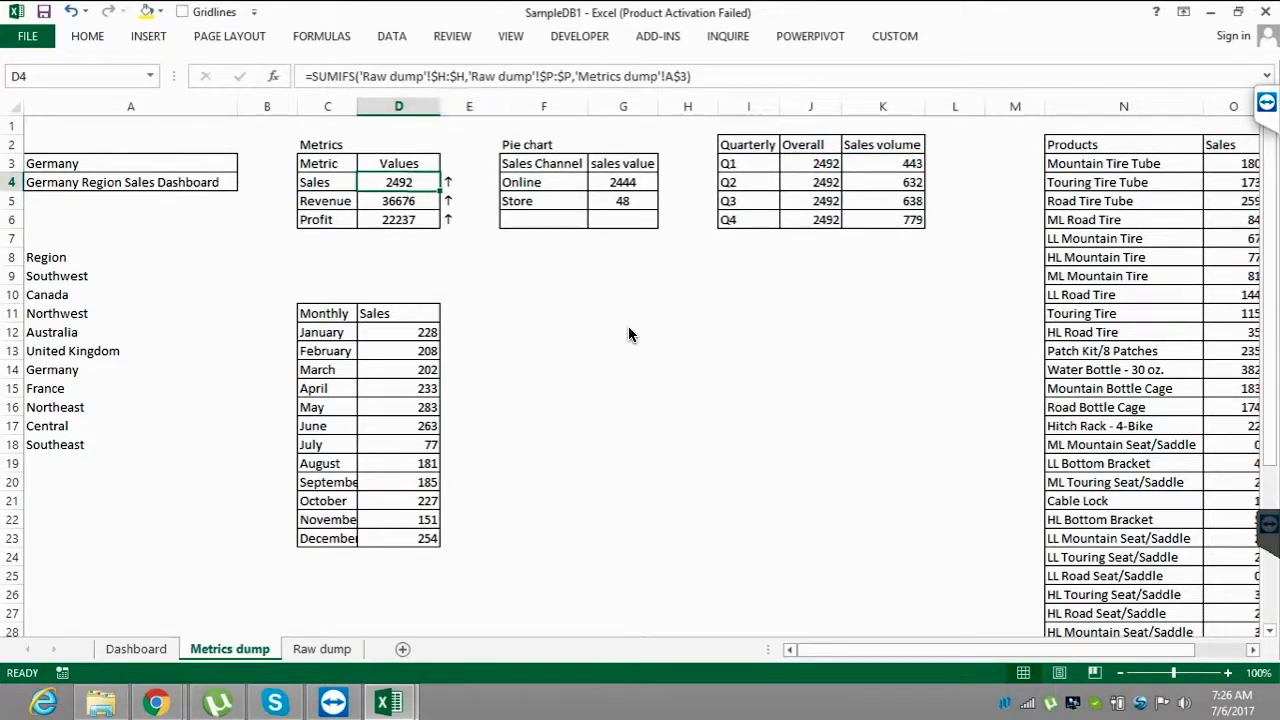
pyautogui.hotkey('ctrl', 'pageup')
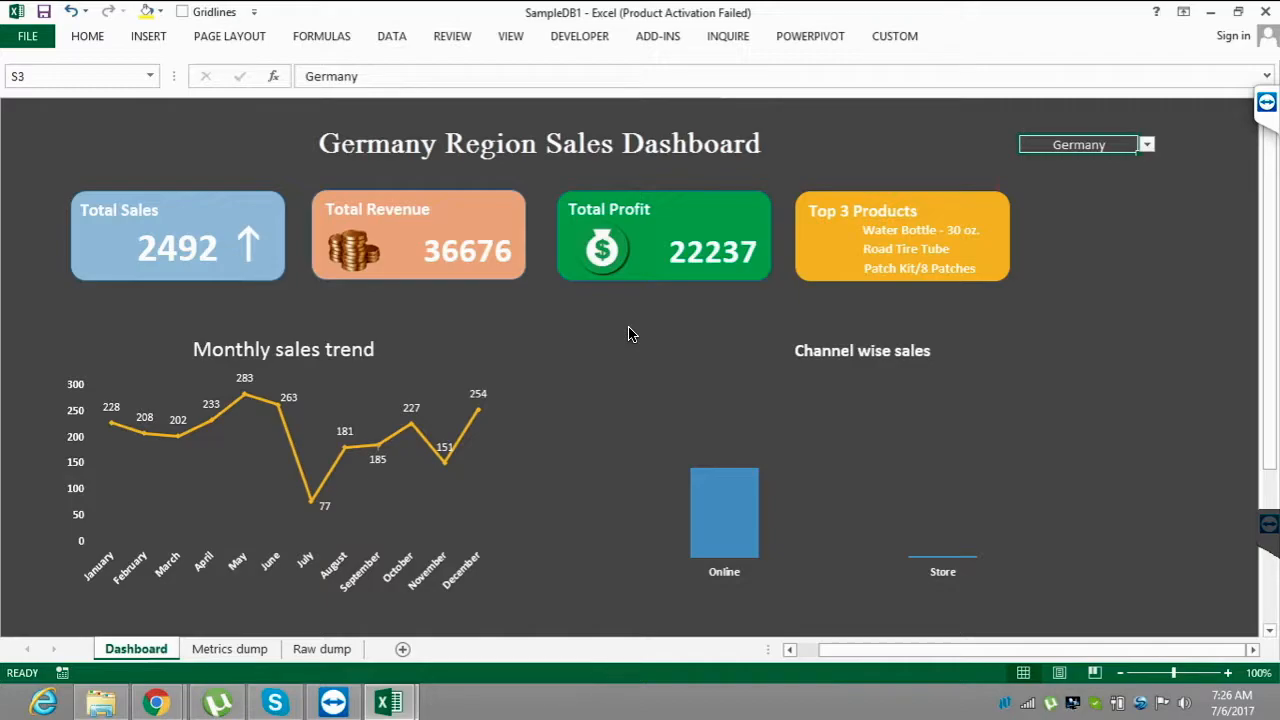
# - Set the sales dashboard's region in S3 to Northwest and view the quarterly ring charts below
pyautogui.press('Left')
pyautogui.press('Right')
pyautogui.hotkey('alt', 'Down')
pyautogui.press('Up')
pyautogui.press('Up')
pyautogui.press('Up')
pyautogui.press('Return')
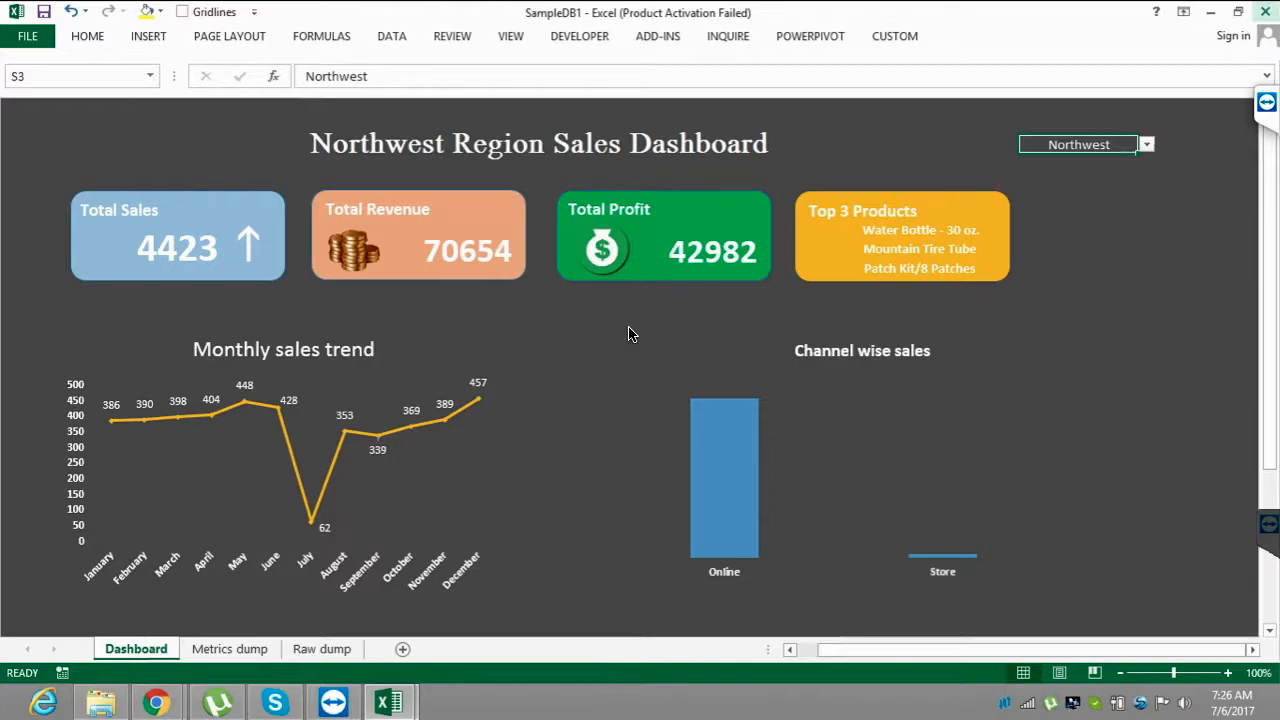
pyautogui.scroll(-4, 628, 334)
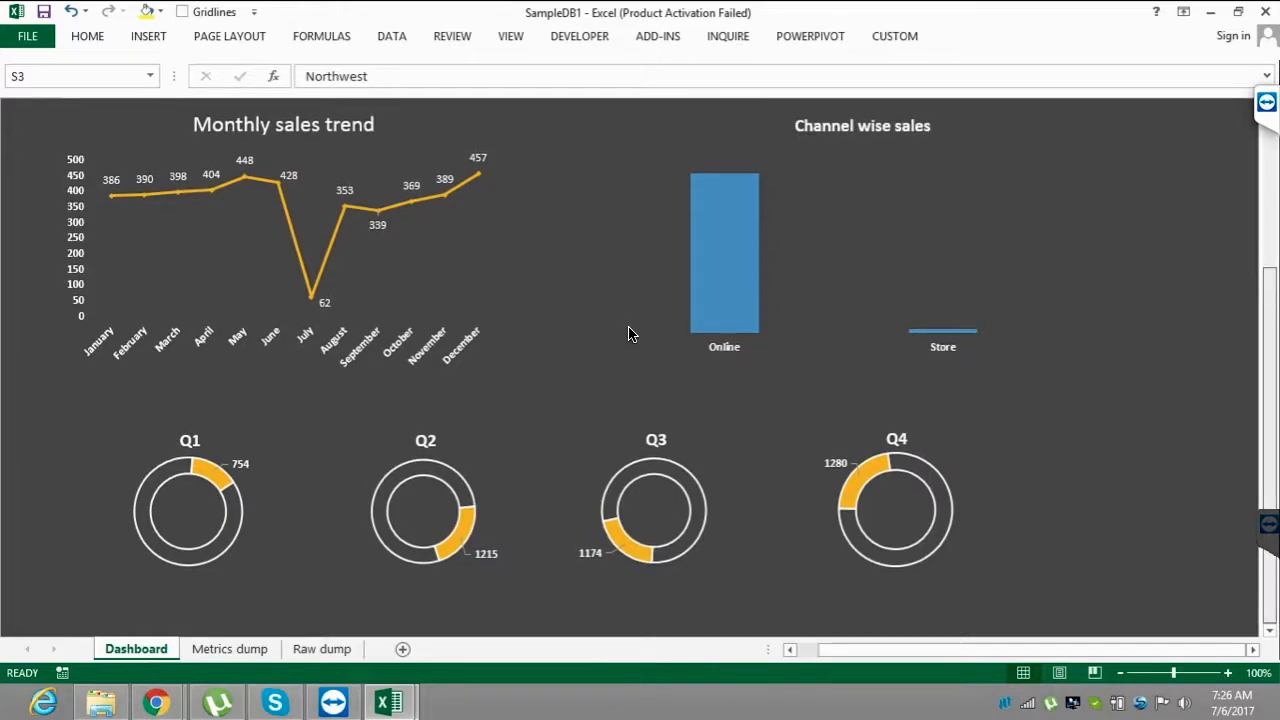
# - Switch the sales dashboard's region selector to United Kingdom
pyautogui.scroll(2, 628, 334)
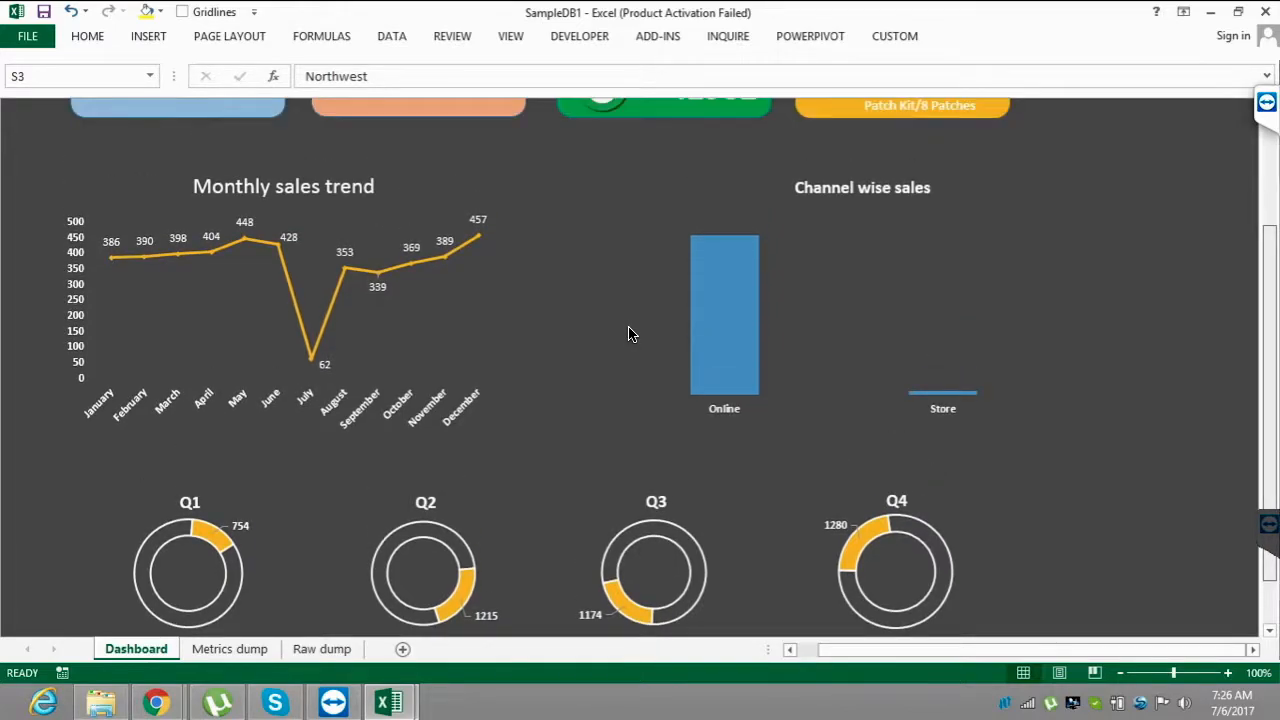
pyautogui.scroll(-2, 628, 334)
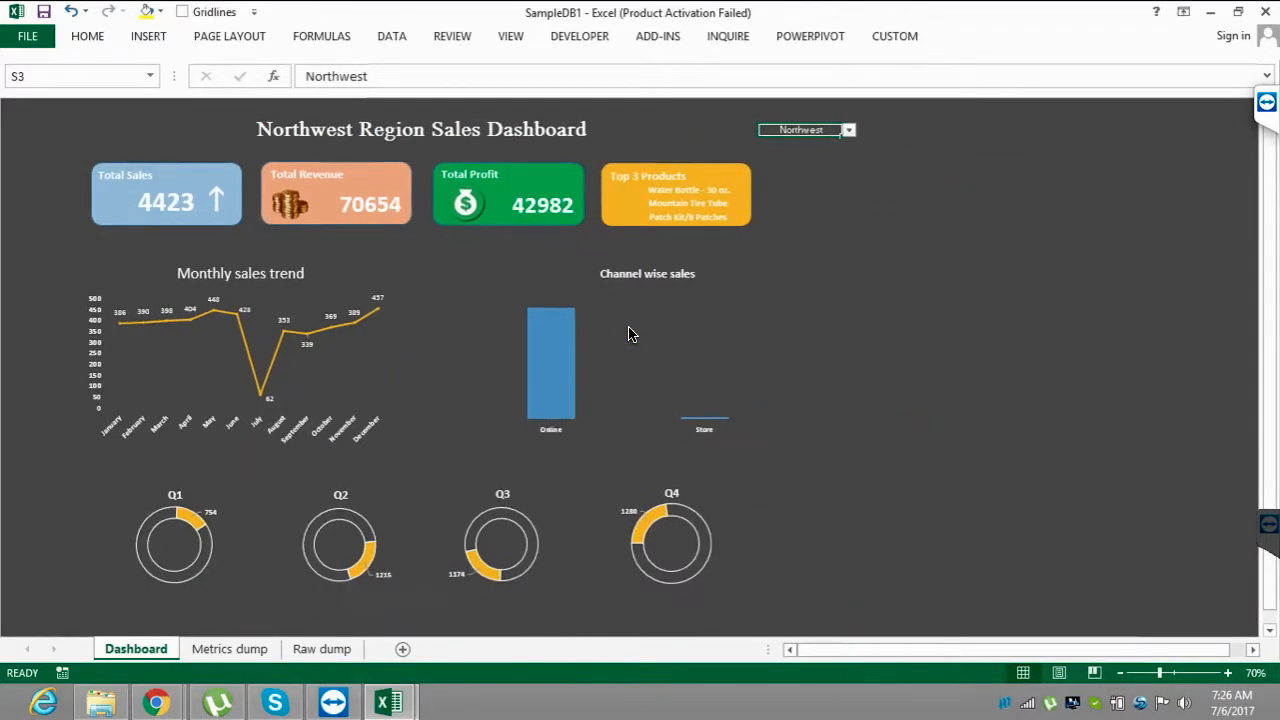
pyautogui.hotkey('alt', 'Down')
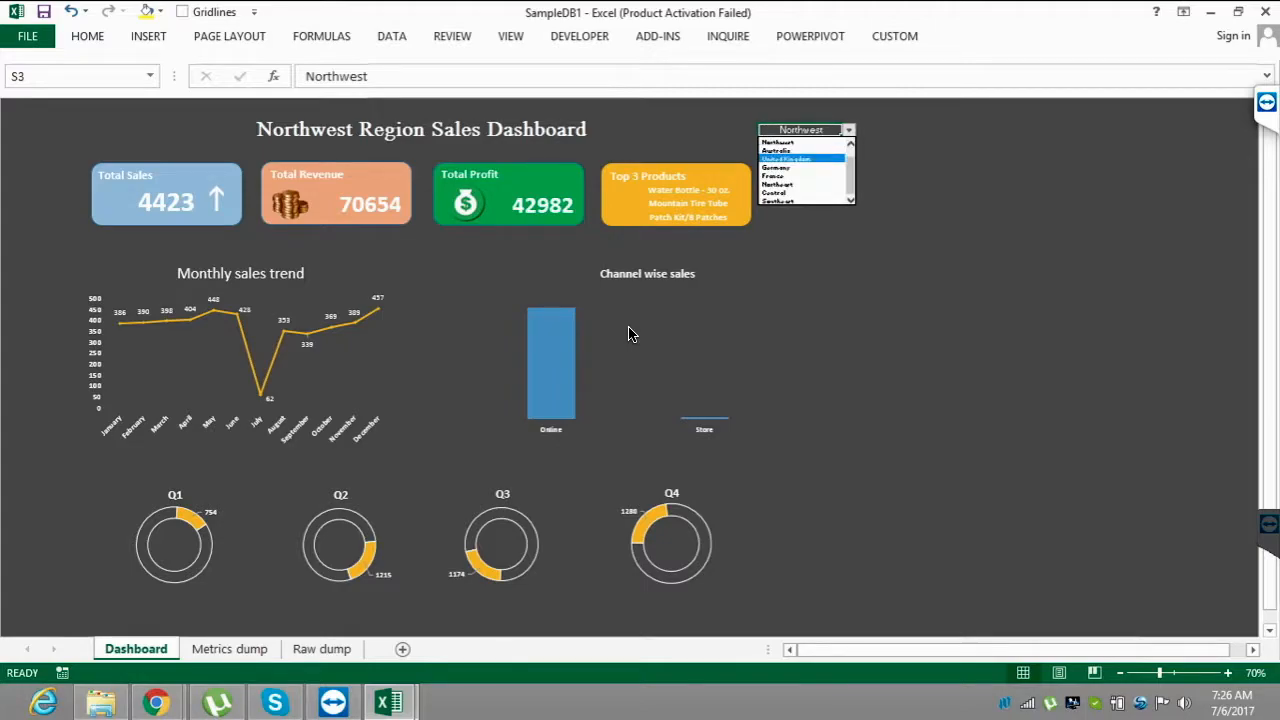
pyautogui.press('Return')
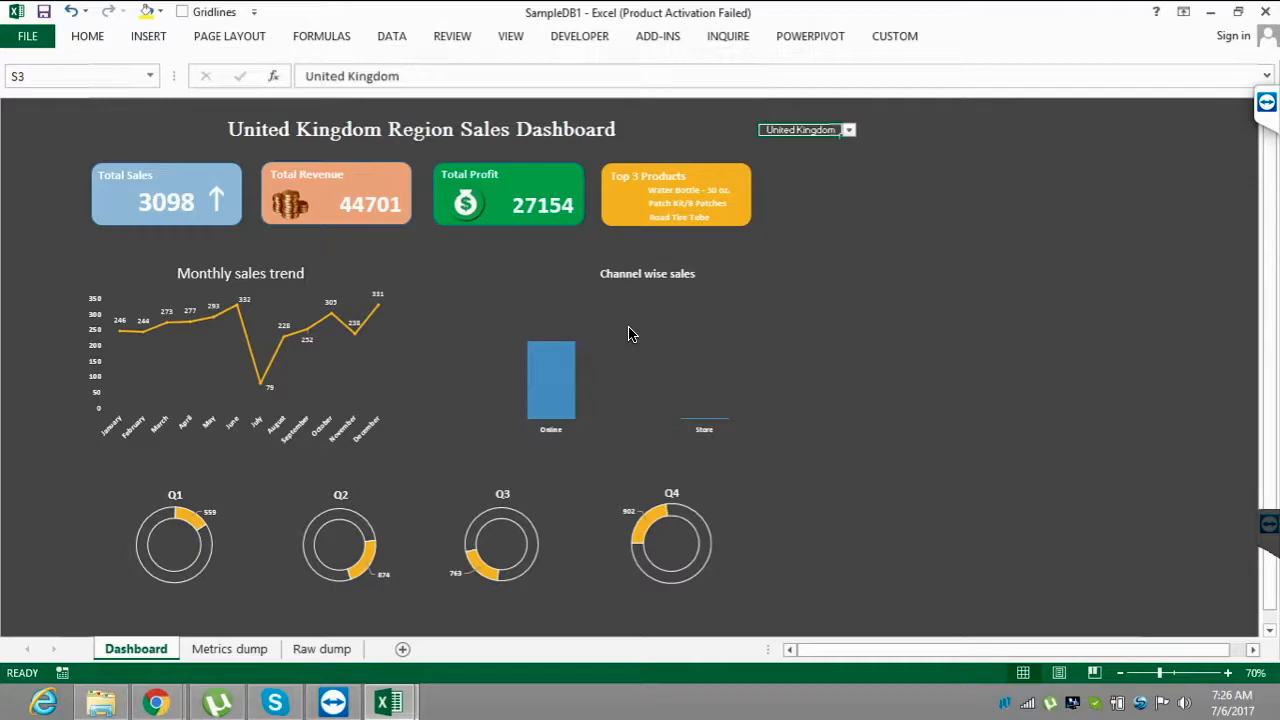
# - Switch the dashboard's region selector to Central and close the SampleDB1 workbook
pyautogui.hotkey('alt', 'Down')
pyautogui.press('Down')
pyautogui.press('Down')
pyautogui.press('Down')
pyautogui.press('Down')
pyautogui.press('Return')
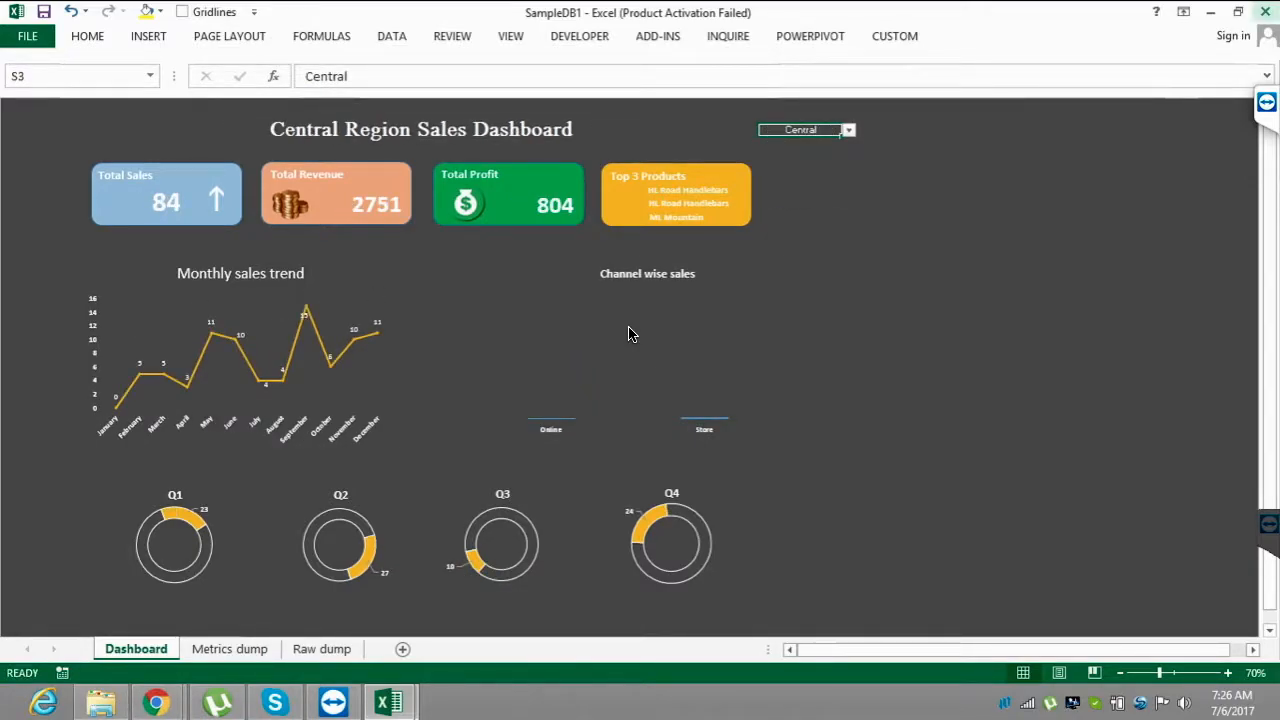
pyautogui.hotkey('alt', 'F4')
pyautogui.press('Return')
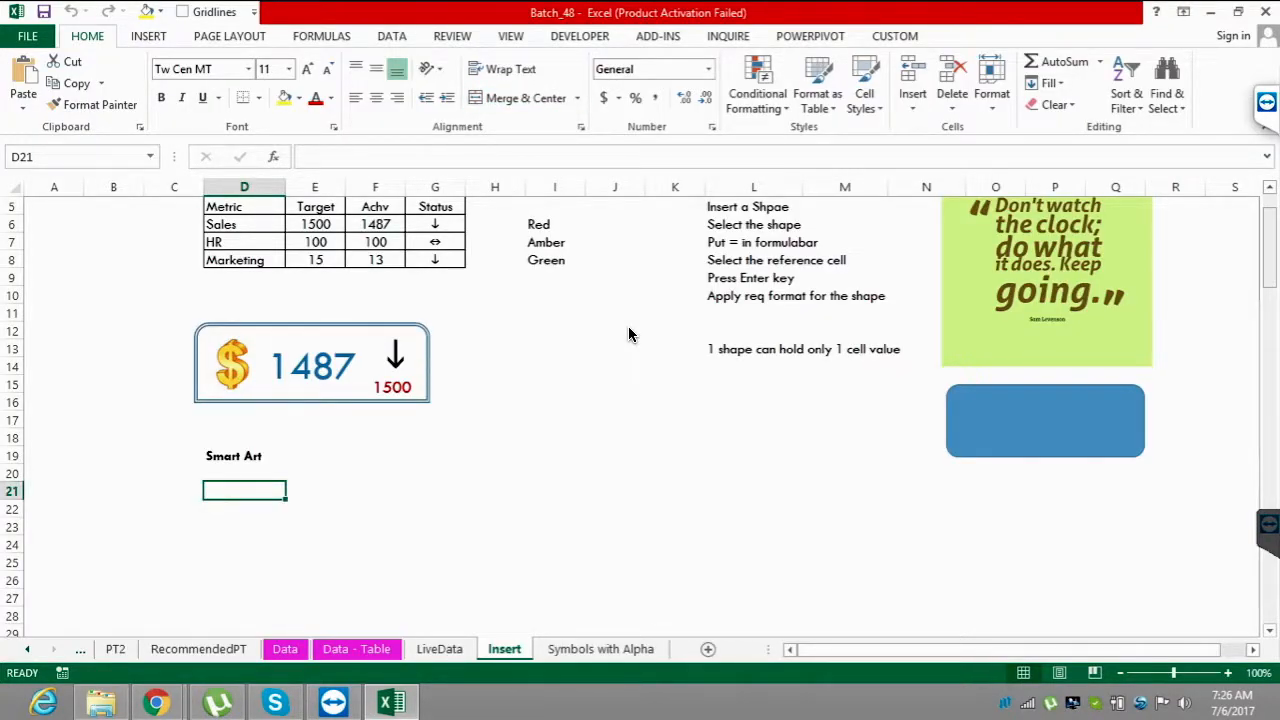
# - Select cell D22 below the Smart Art heading on the Insert sheet of Batch_48
pyautogui.scroll(1, 629, 334)
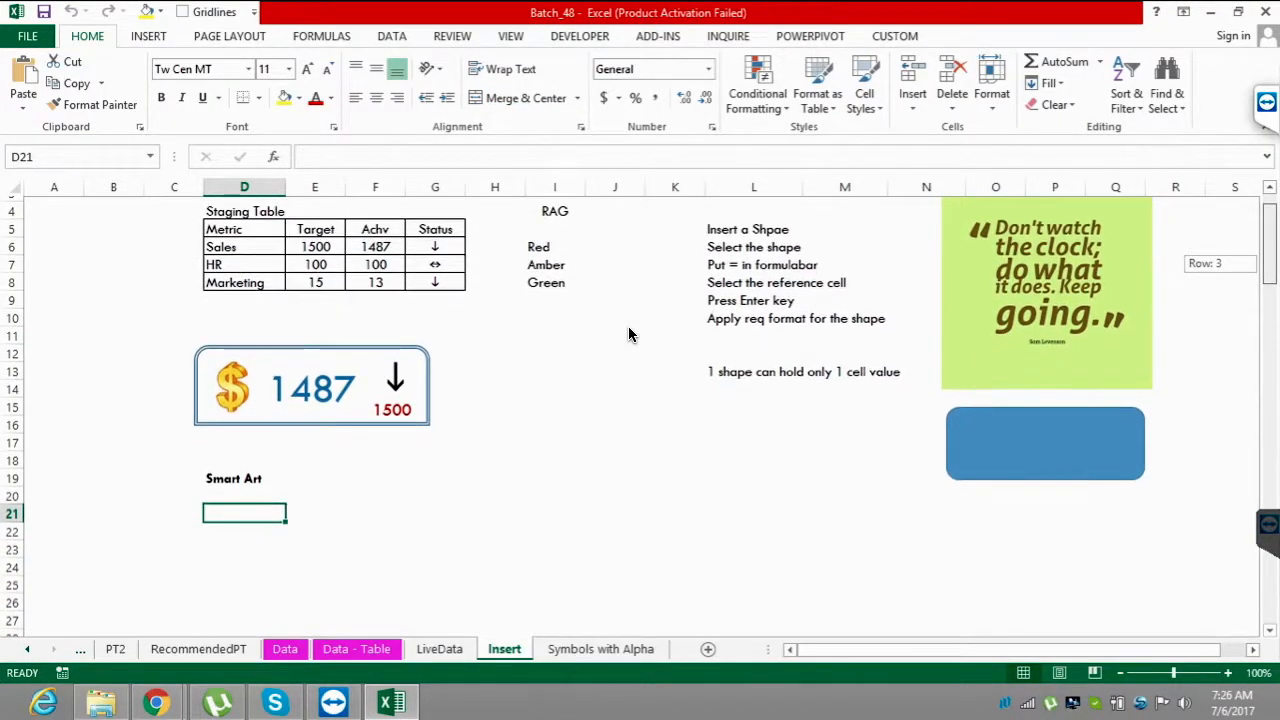
pyautogui.scroll(-2, 629, 334)
pyautogui.scroll(-3, 629, 334)
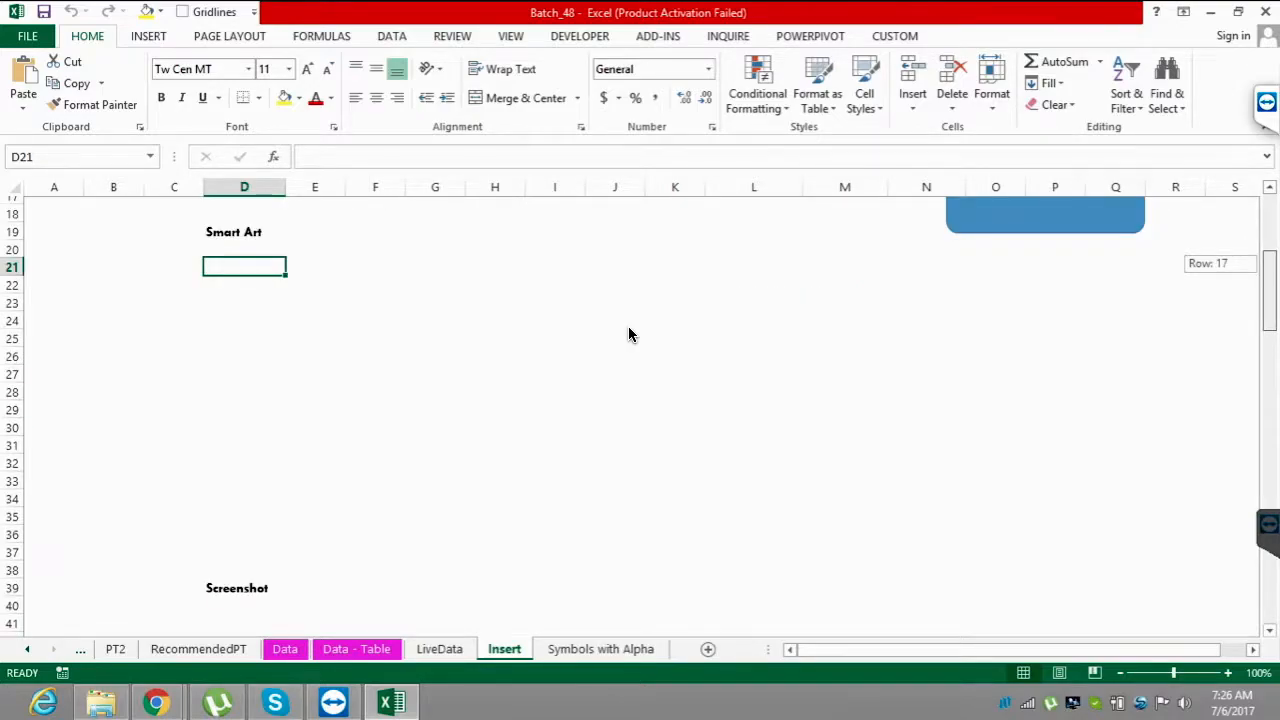
pyautogui.press('Down')
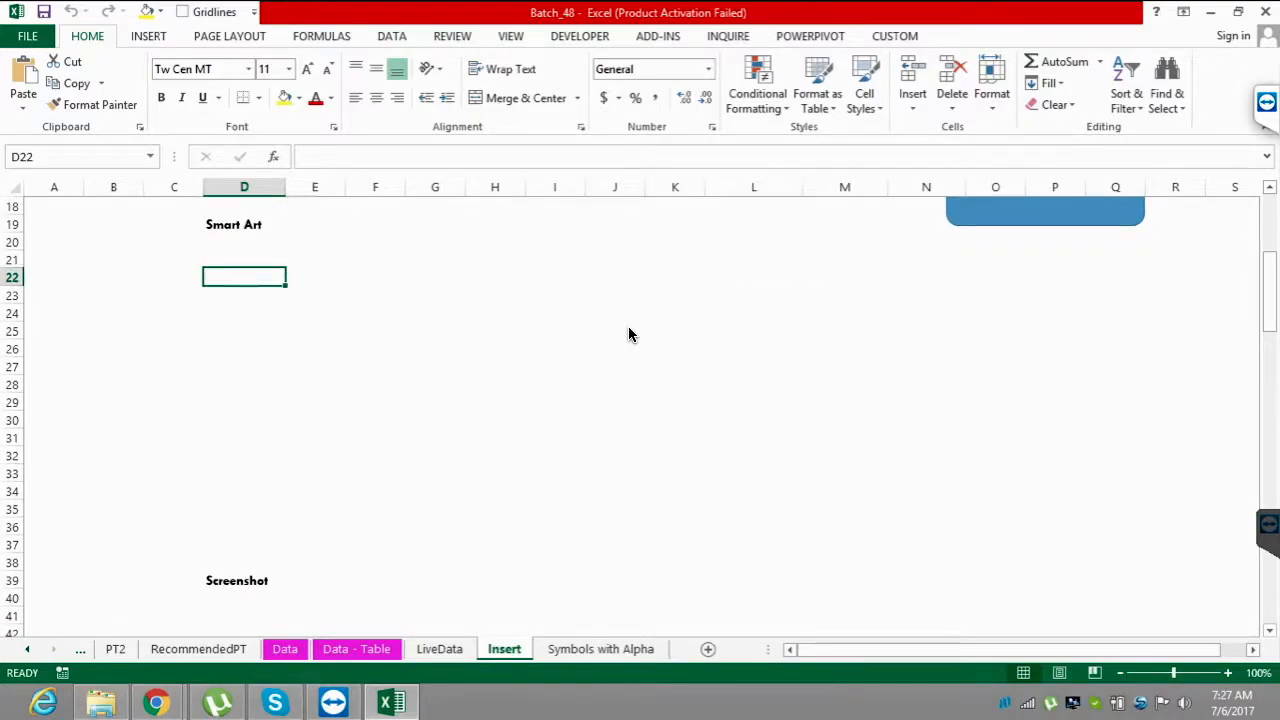
pyautogui.hotkey('alt', 'n')
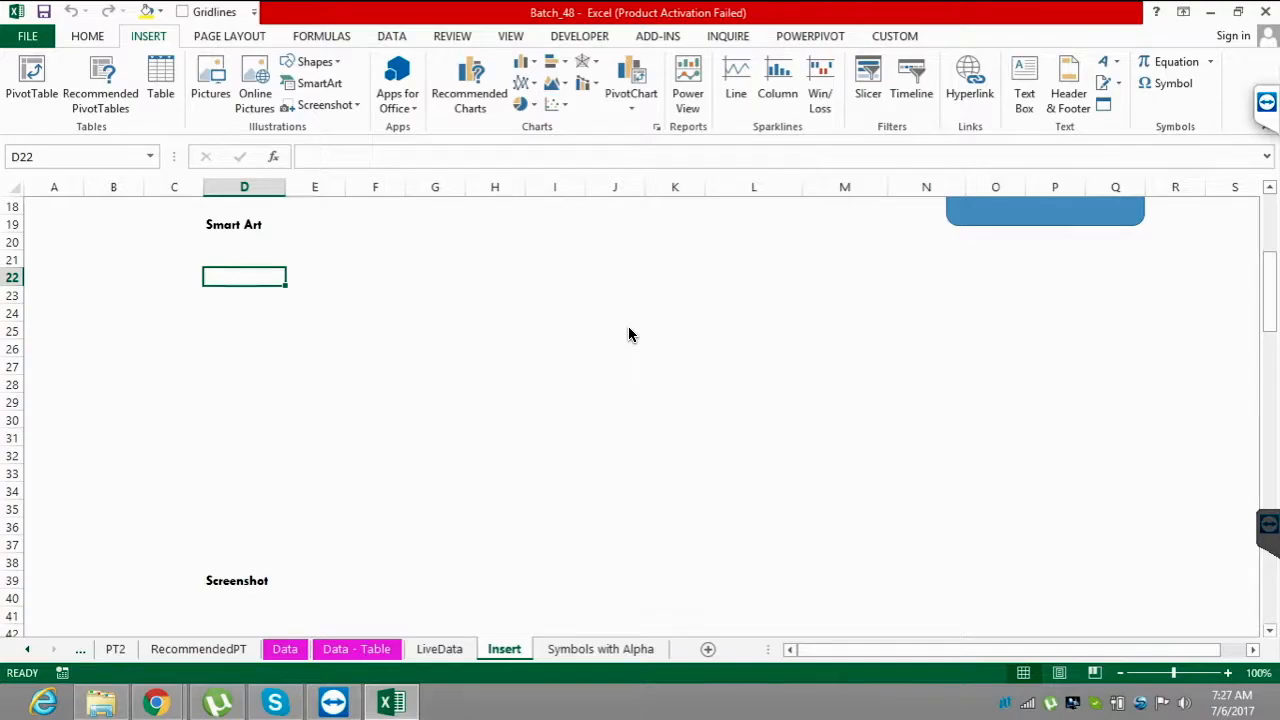
pyautogui.press('Return')
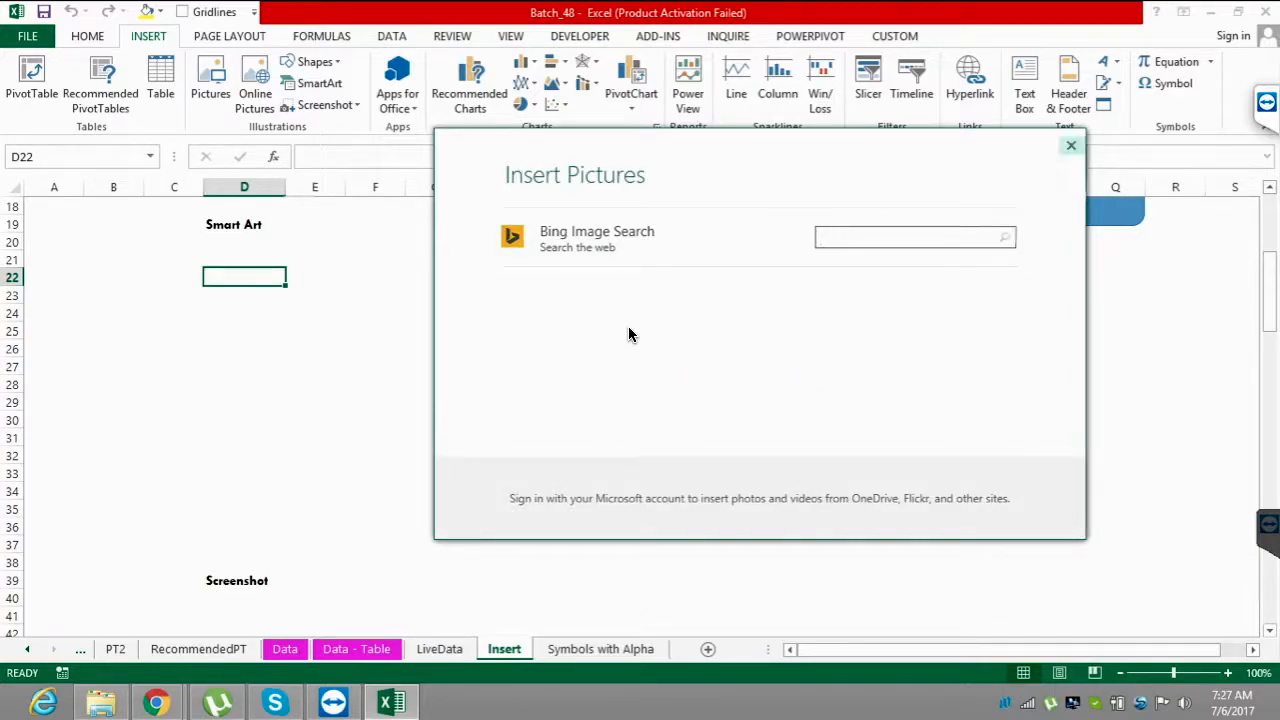
pyautogui.press('Escape')
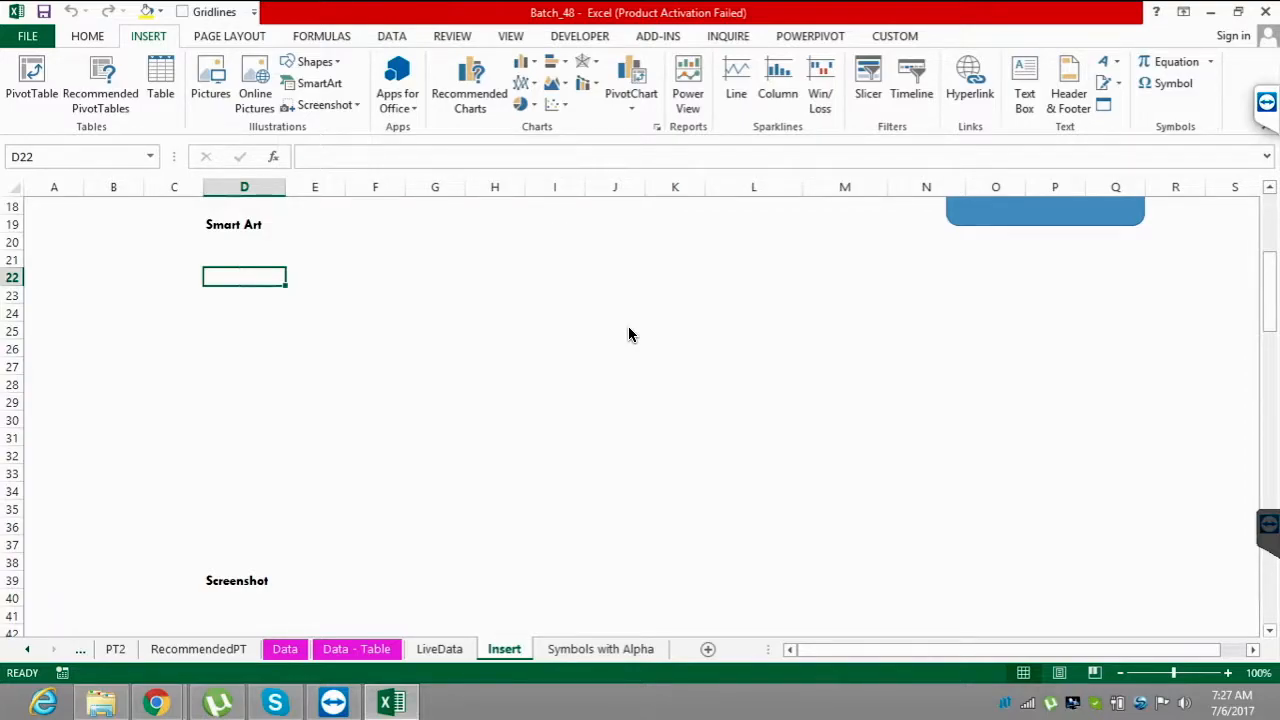
# - Enter SDLC in cell D22 and select cell D24
pyautogui.write('S')
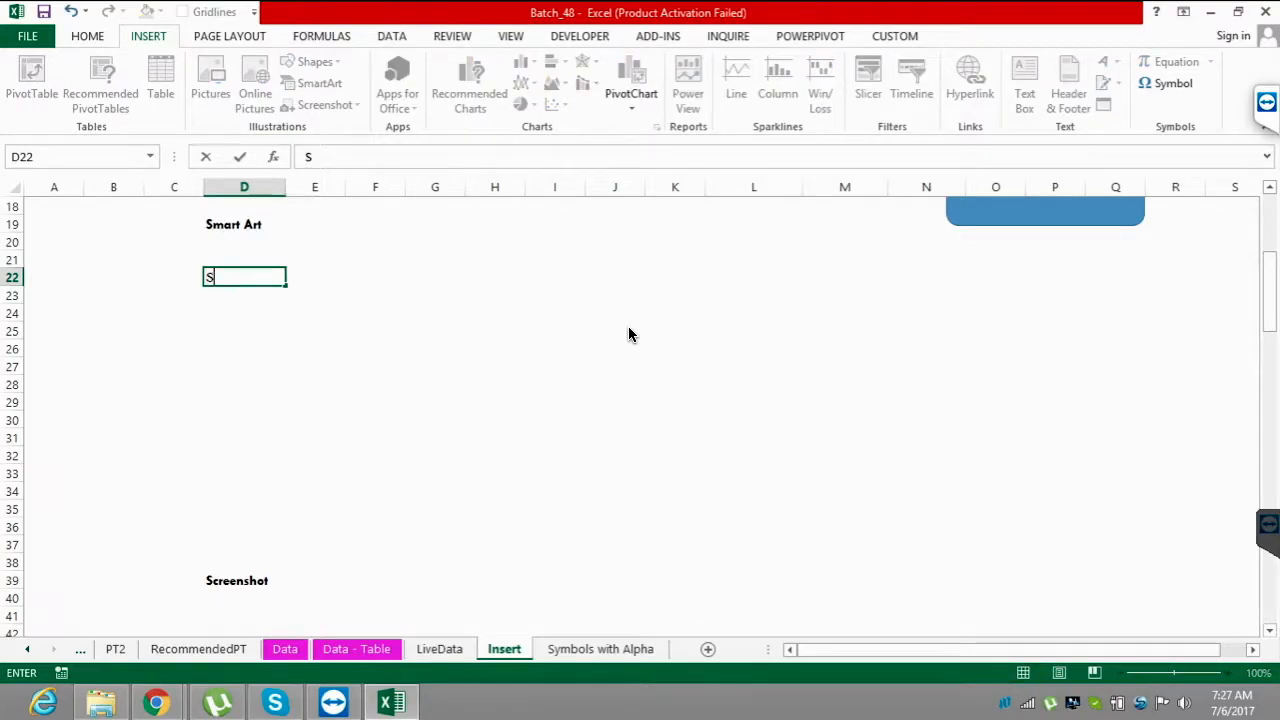
pyautogui.write('DLC')
pyautogui.press('Return')
pyautogui.press('Down')
pyautogui.press('Right')
pyautogui.press('Left')
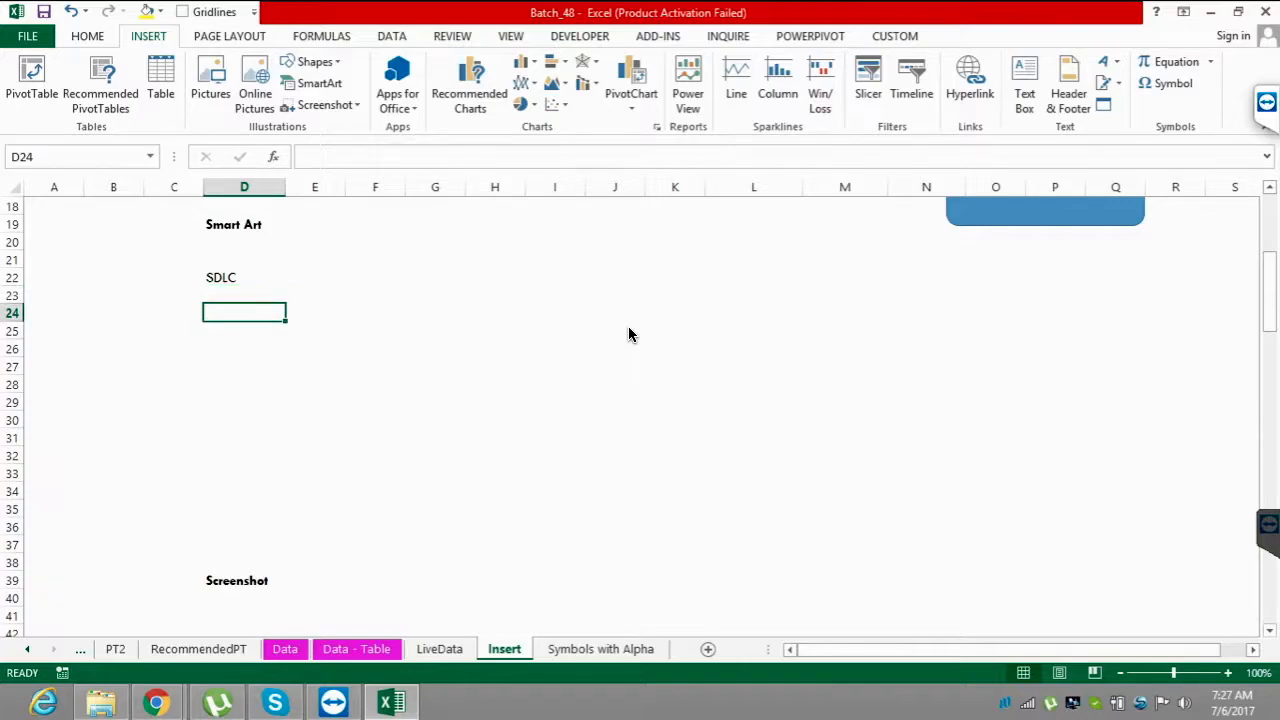
# - Enter the first three stages, Req, Anlyze and Design, in cells D24 to D26
pyautogui.write('Req')
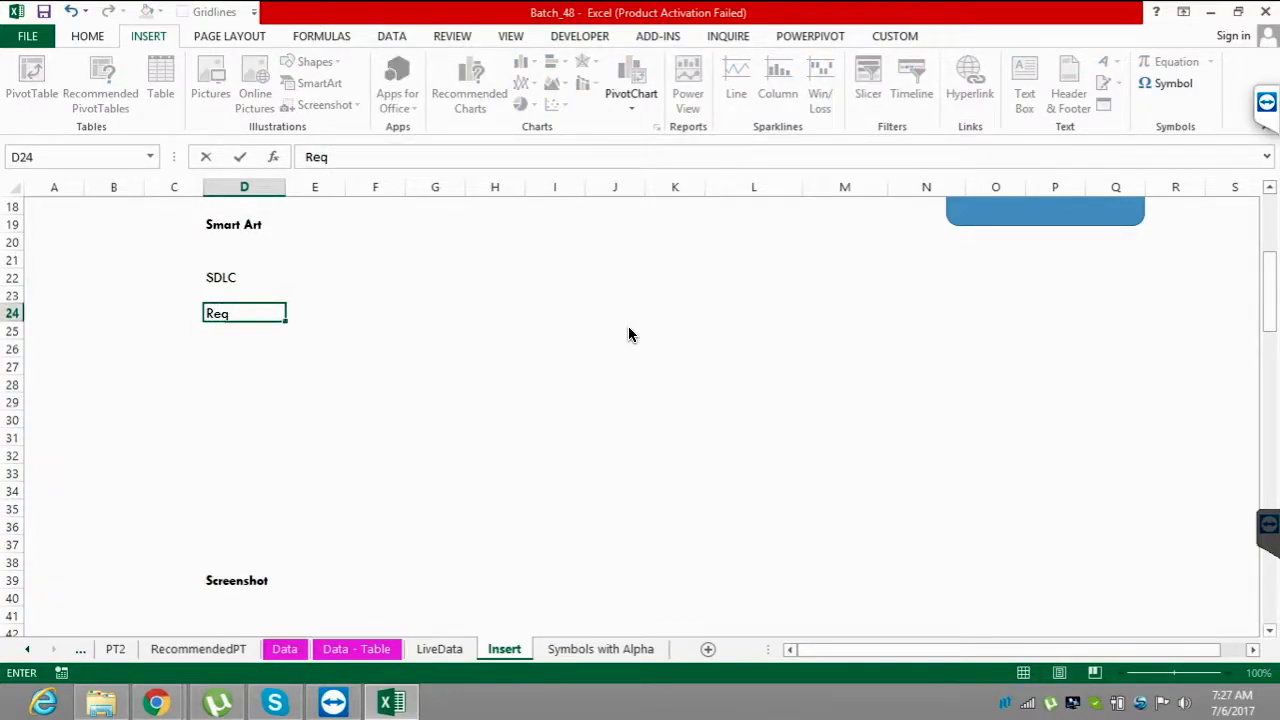
pyautogui.press('Return')
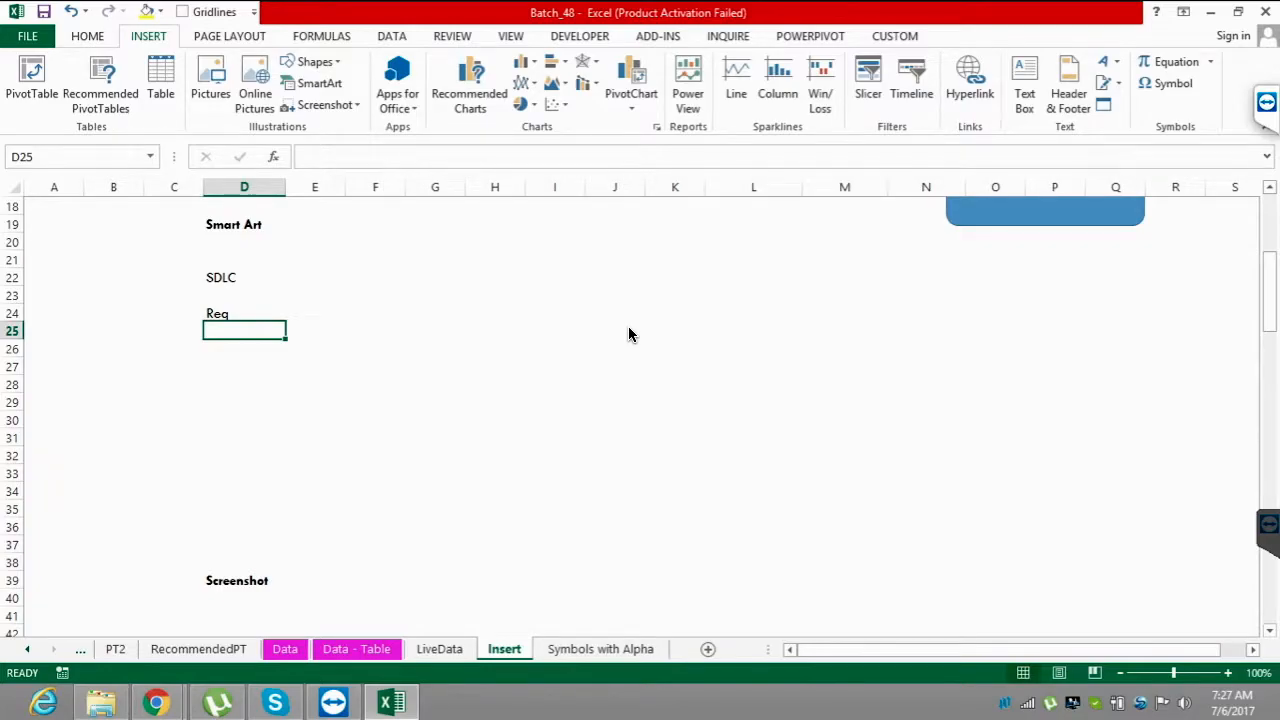
pyautogui.write('Anlyze')
pyautogui.press('Return')
pyautogui.write('Design')
pyautogui.press('Return')
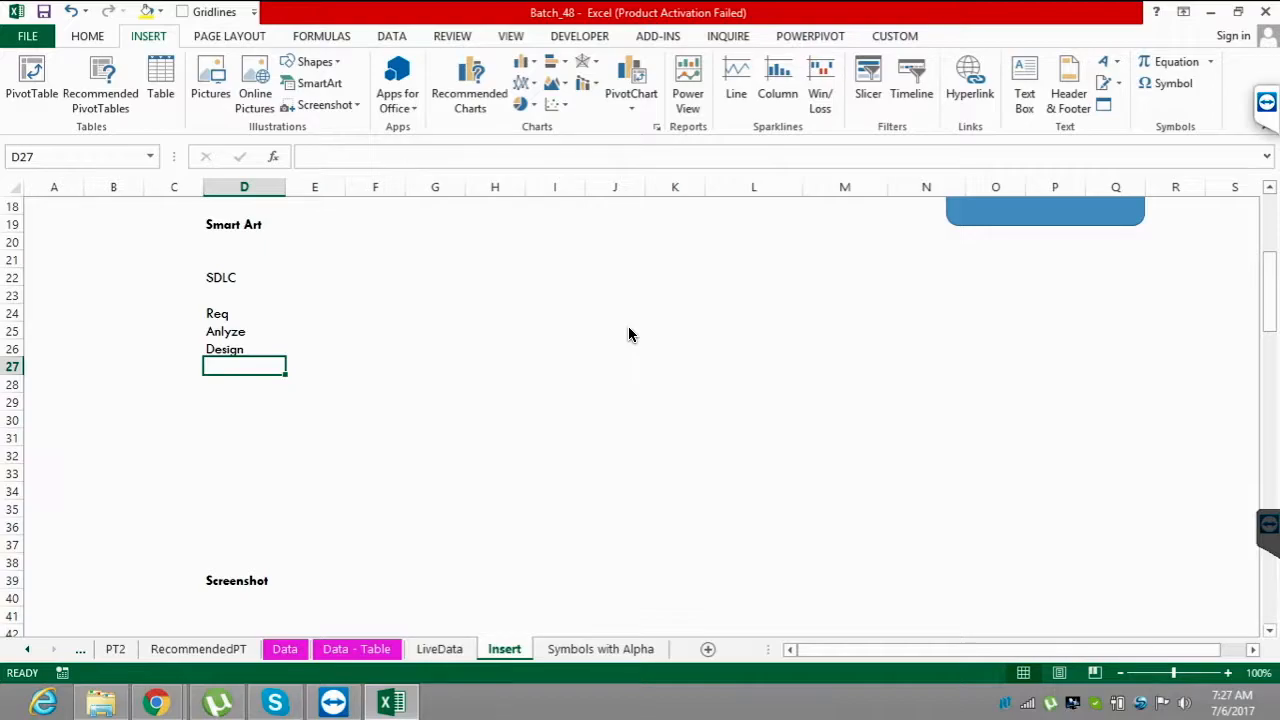
# - Enter the remaining stages, Dev, Testing and Deployment, in cells D27 to D29
pyautogui.write('De')
pyautogui.press('BackSpace')
pyautogui.press('BackSpace')
pyautogui.write('ev')
pyautogui.press('Return')
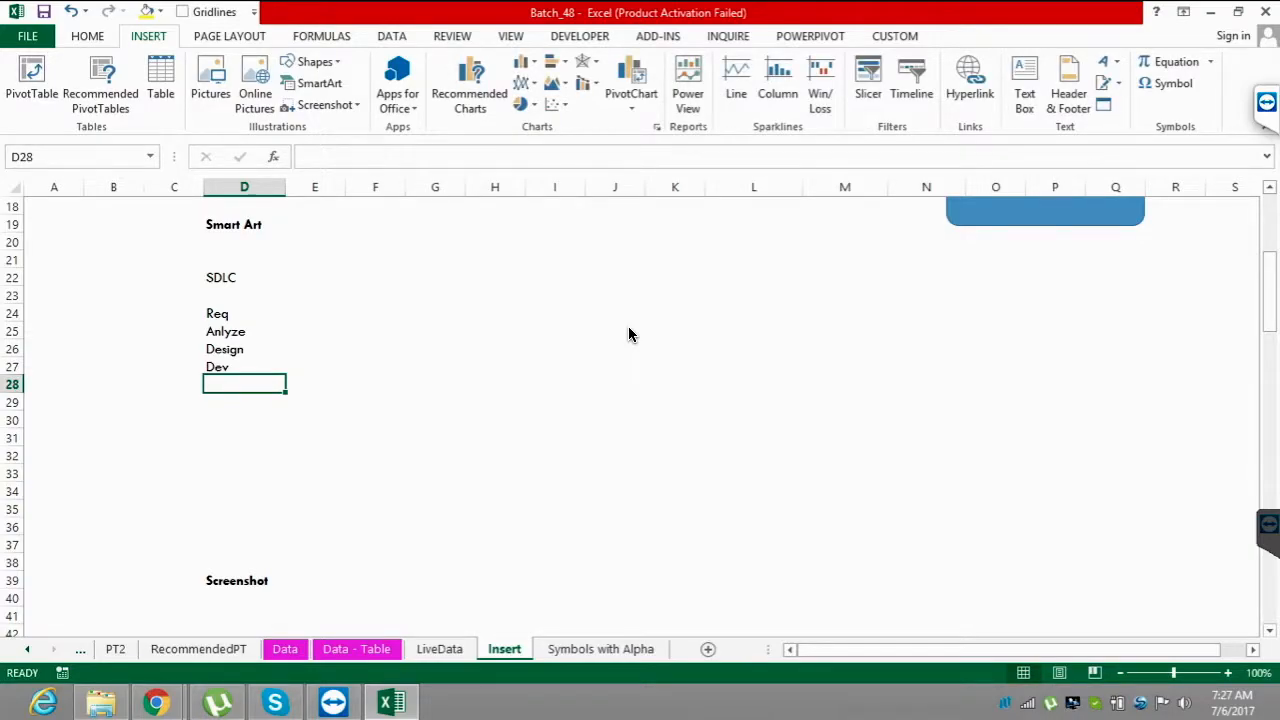
pyautogui.write('Testi')
pyautogui.write('ng')
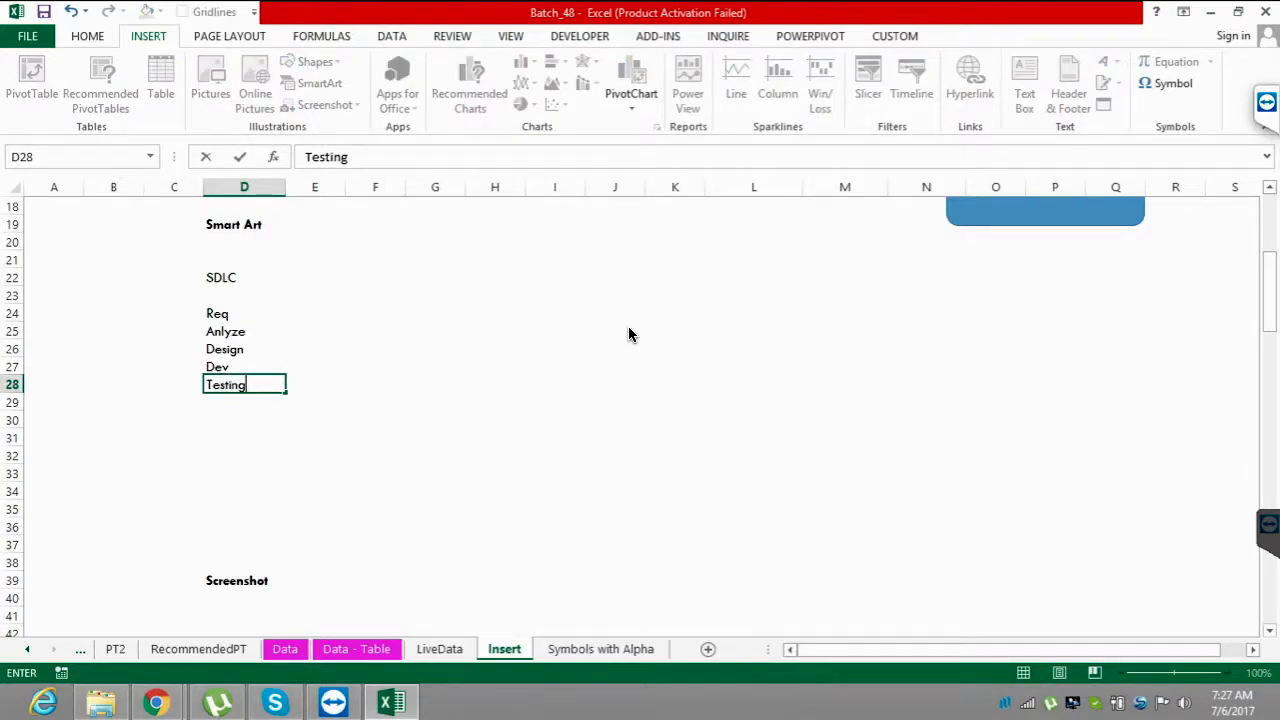
pyautogui.press('Return')
pyautogui.write('Deployment')
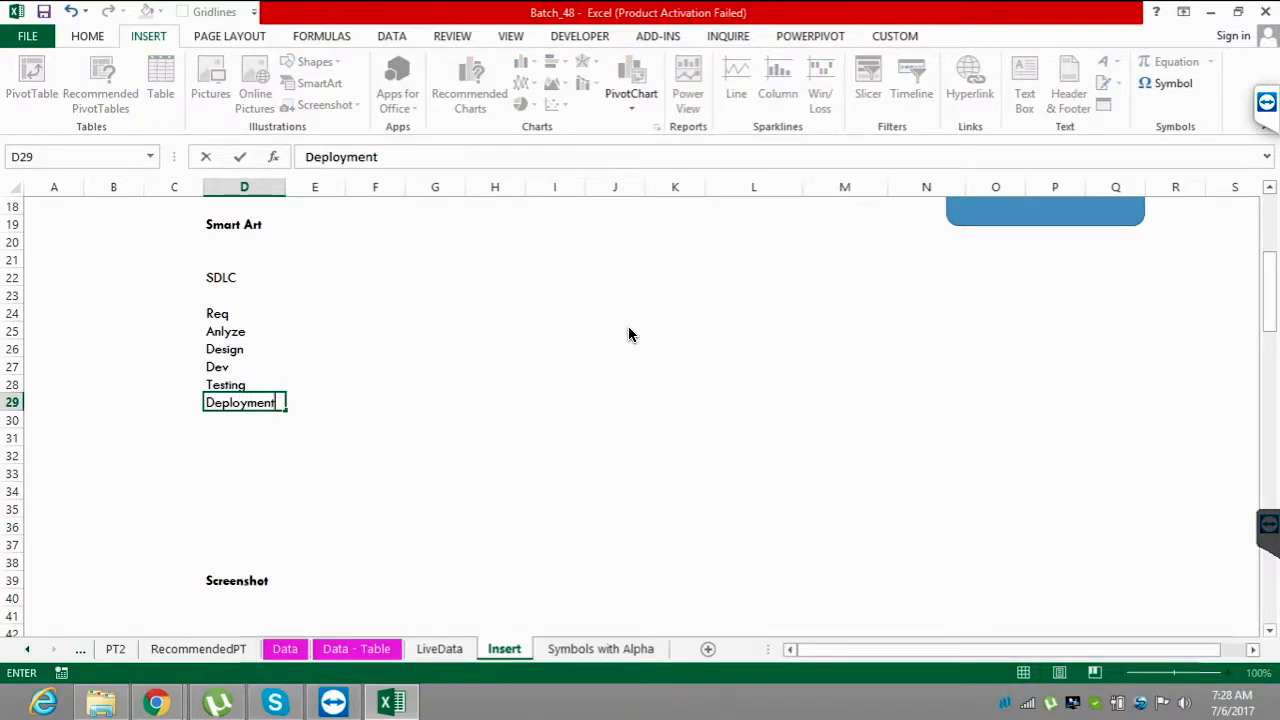
pyautogui.press('Return')
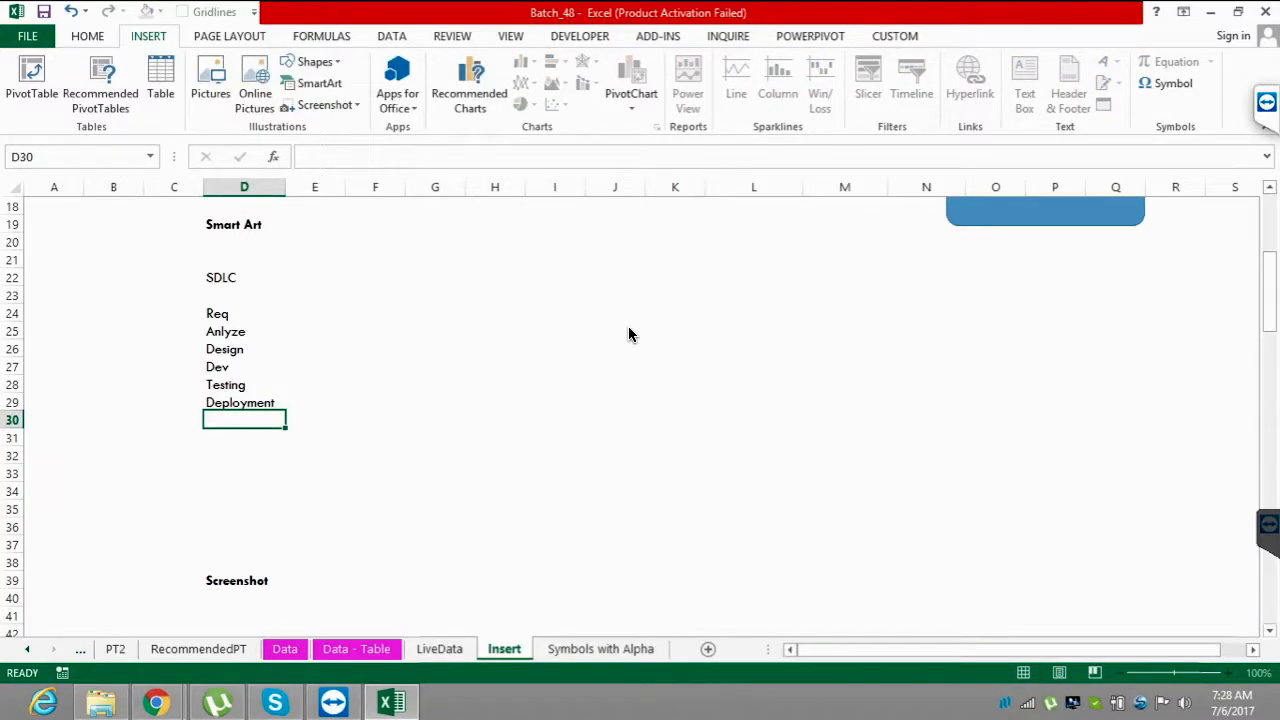
# - Select the list of SDLC stages in cells D24 to D29
pyautogui.press('Up')
pyautogui.press('Up')
pyautogui.press('Up')
pyautogui.press('Up')
pyautogui.press('Up')
pyautogui.press('Up')
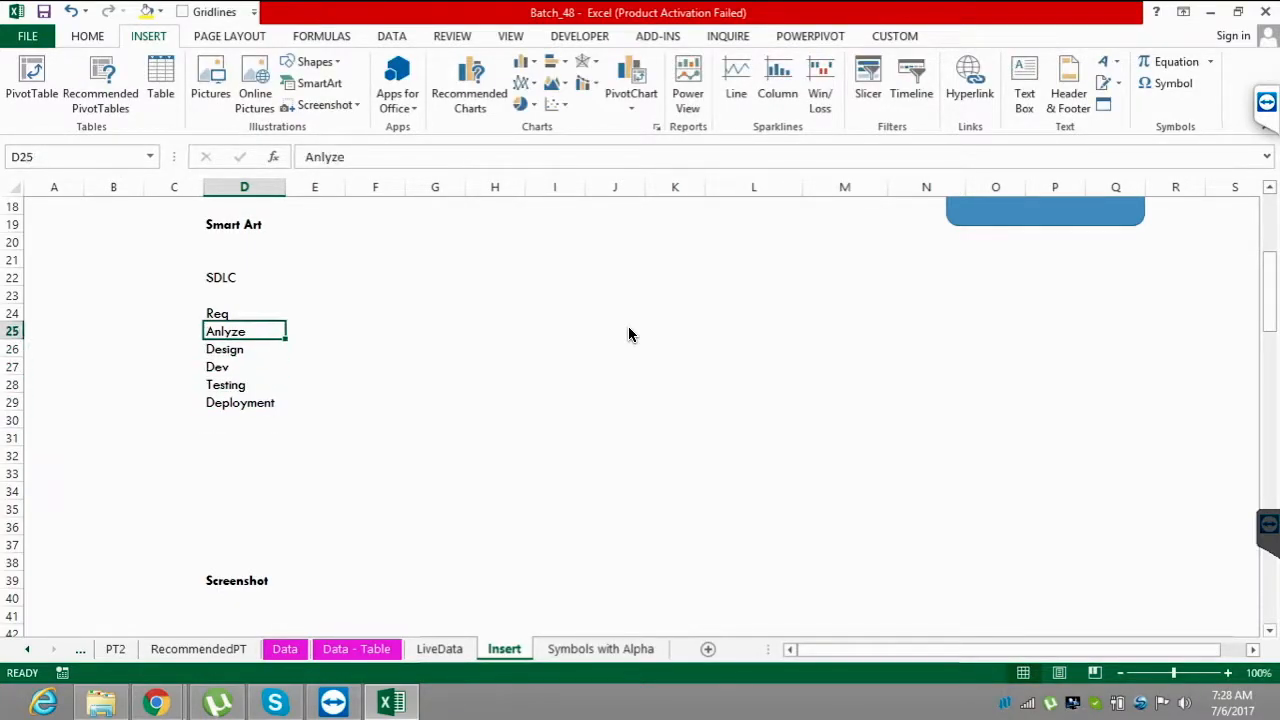
pyautogui.hotkey('ctrl', 'shift', 'Down')
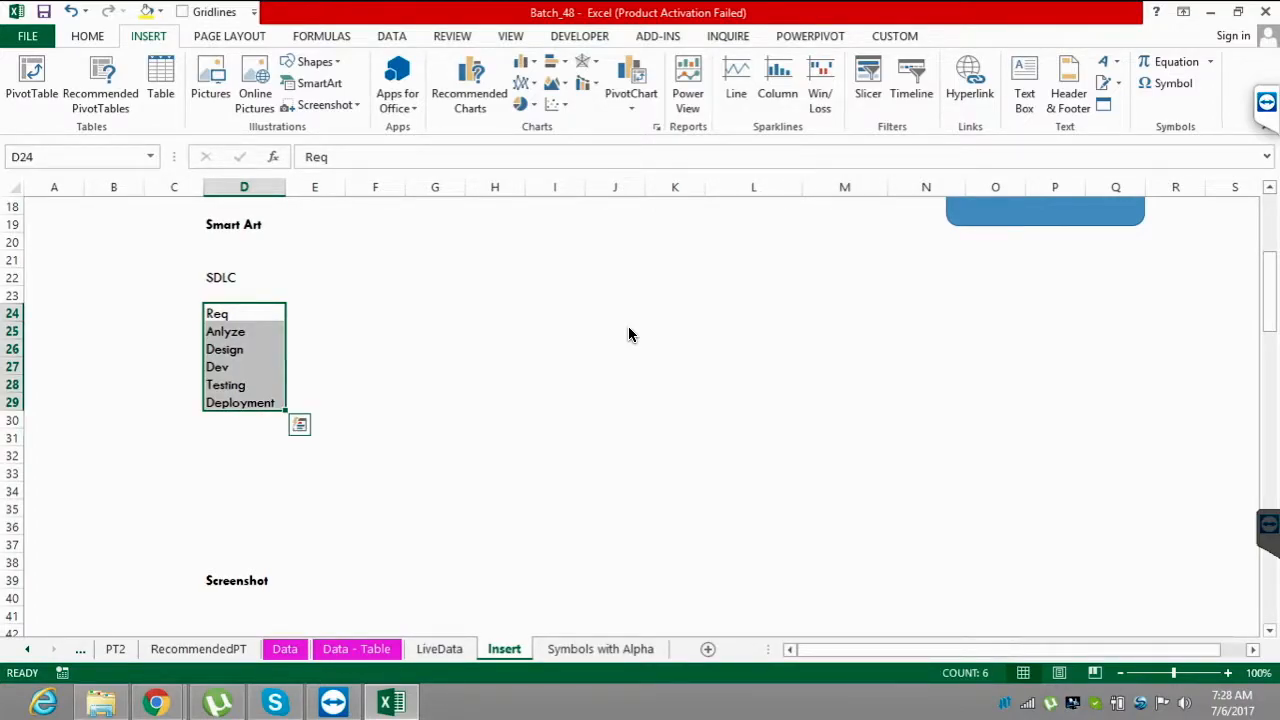
# - Insert a Text Cycle SmartArt graphic beside the SDLC stage list, starting from cell F22
pyautogui.press('Right')
pyautogui.press('Right')
pyautogui.press('Up')
pyautogui.press('Up')
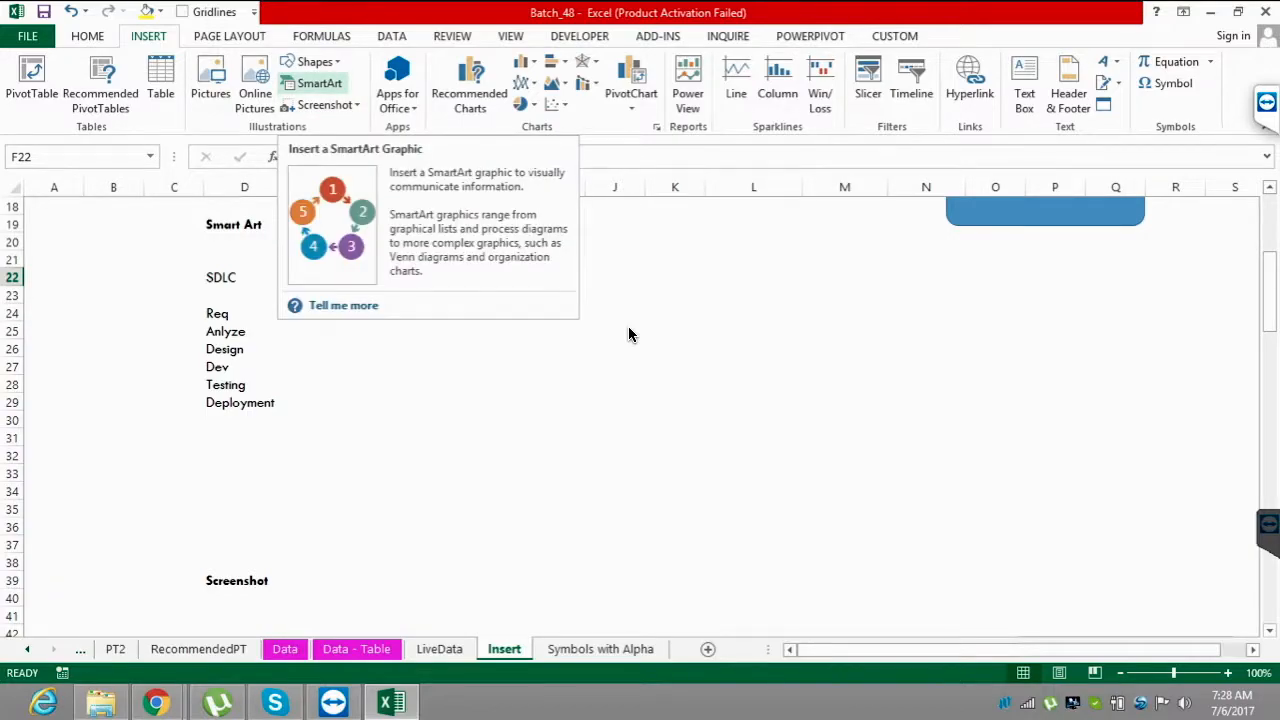
pyautogui.click(314, 83)
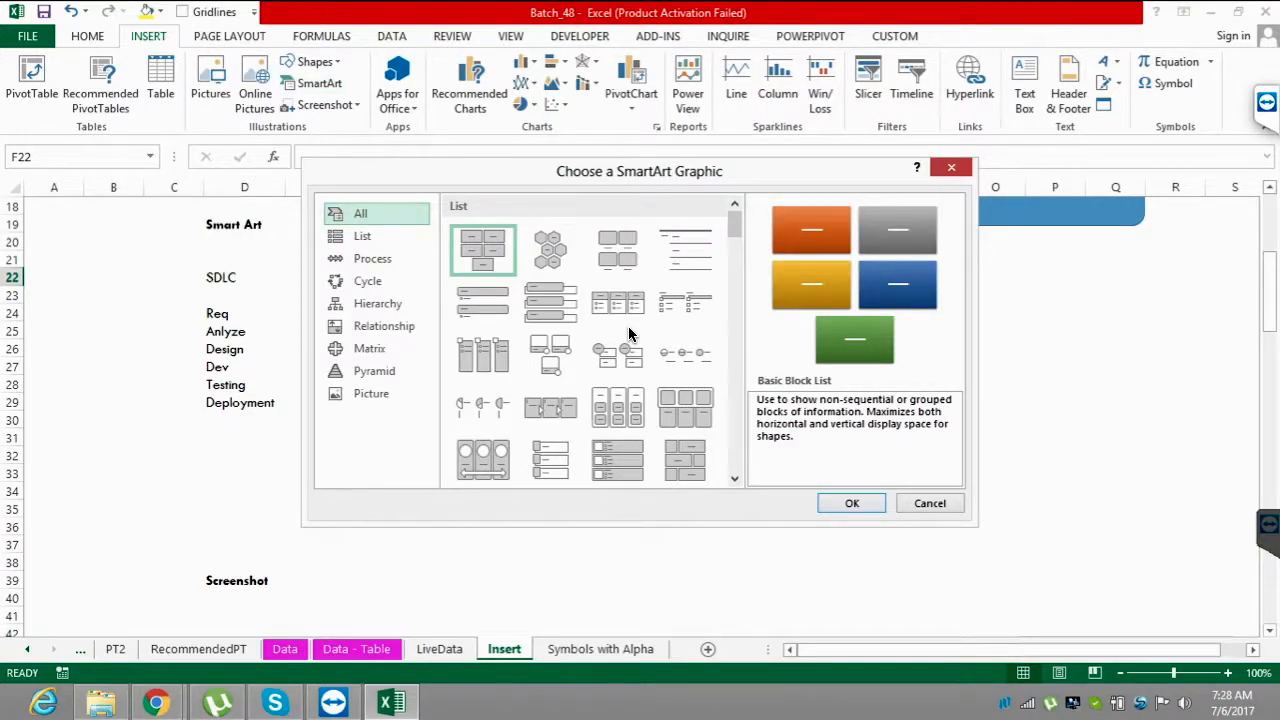
pyautogui.click(367, 281)
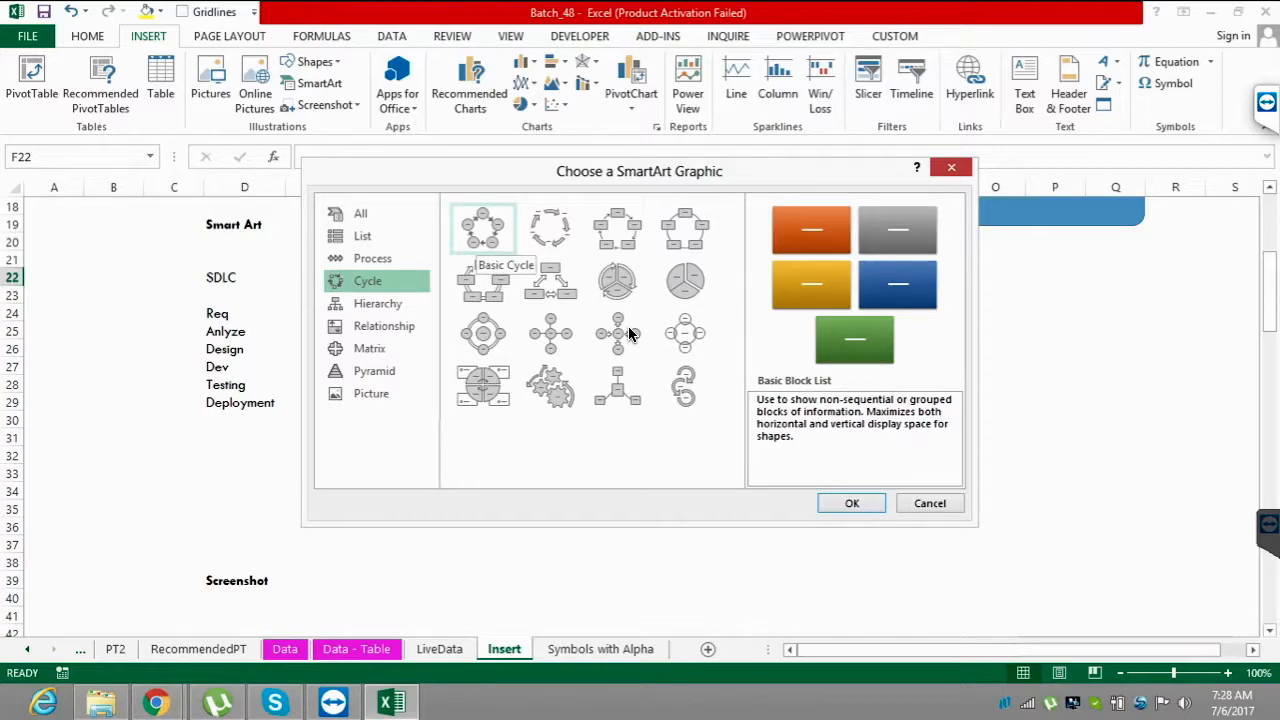
pyautogui.click(550, 228)
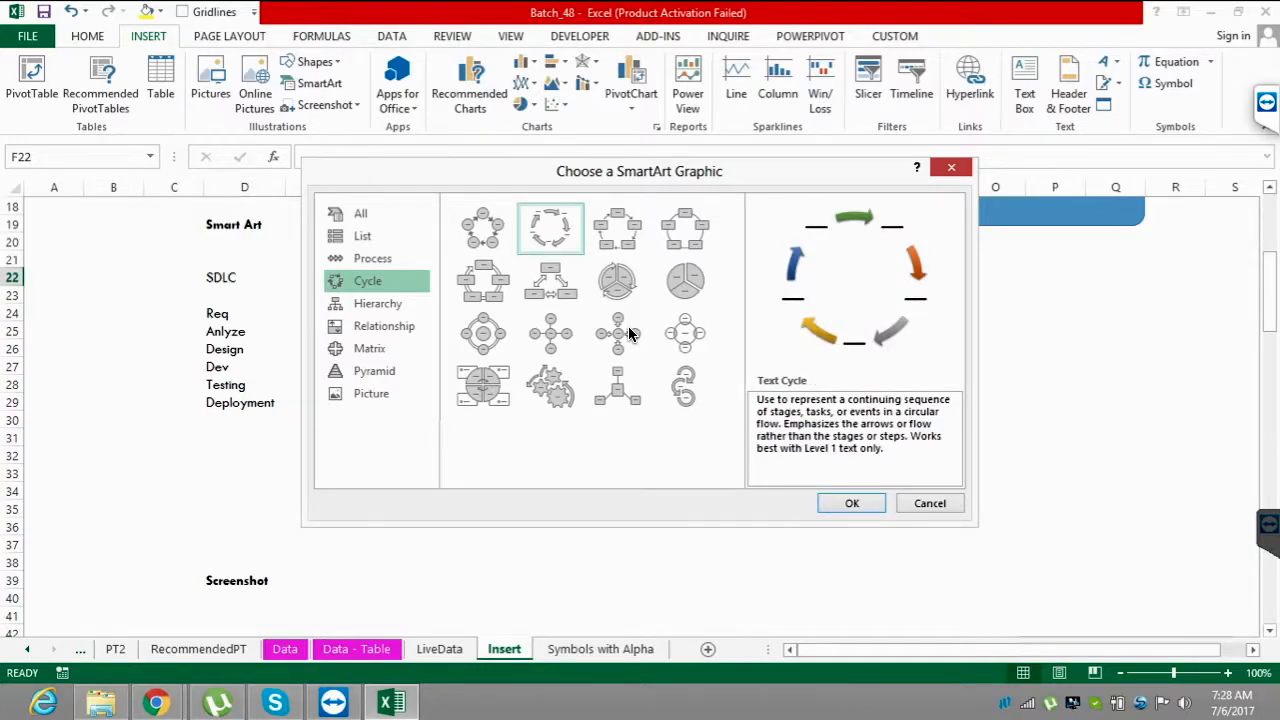
pyautogui.press('Return')
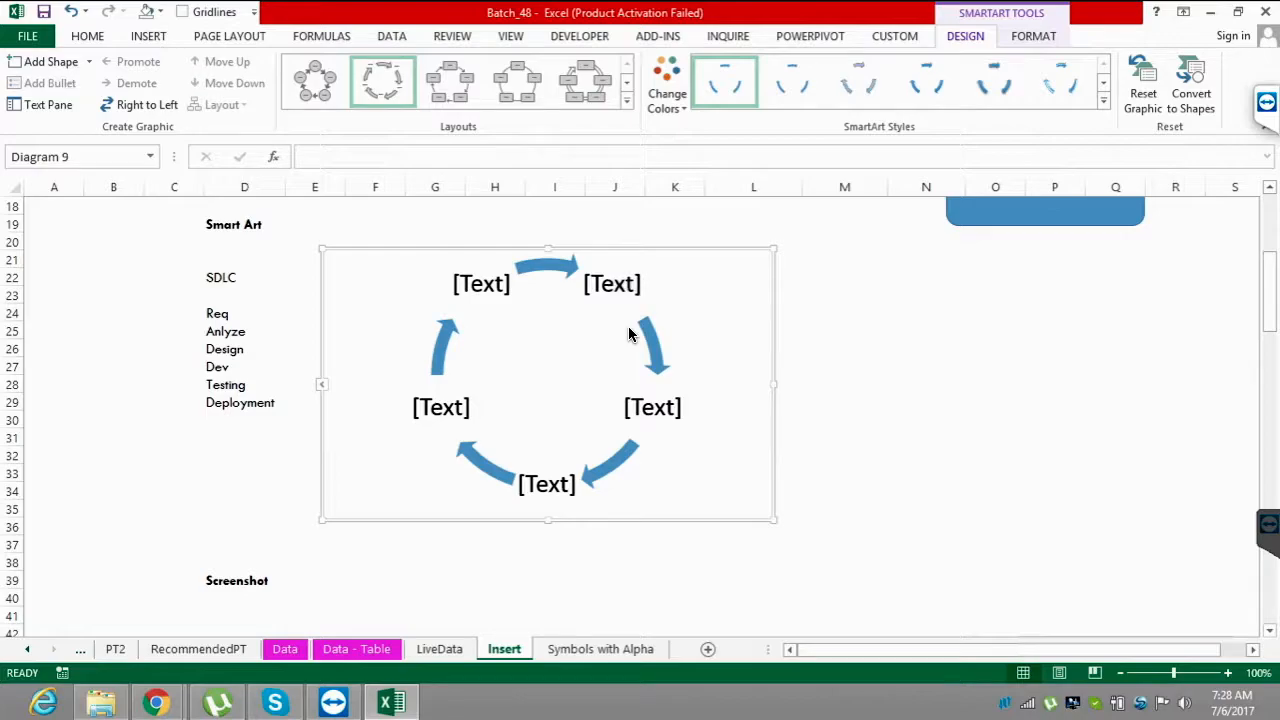
# - Try a text placeholder in the Text Cycle graphic and delete the whole graphic
pyautogui.click(629, 327)
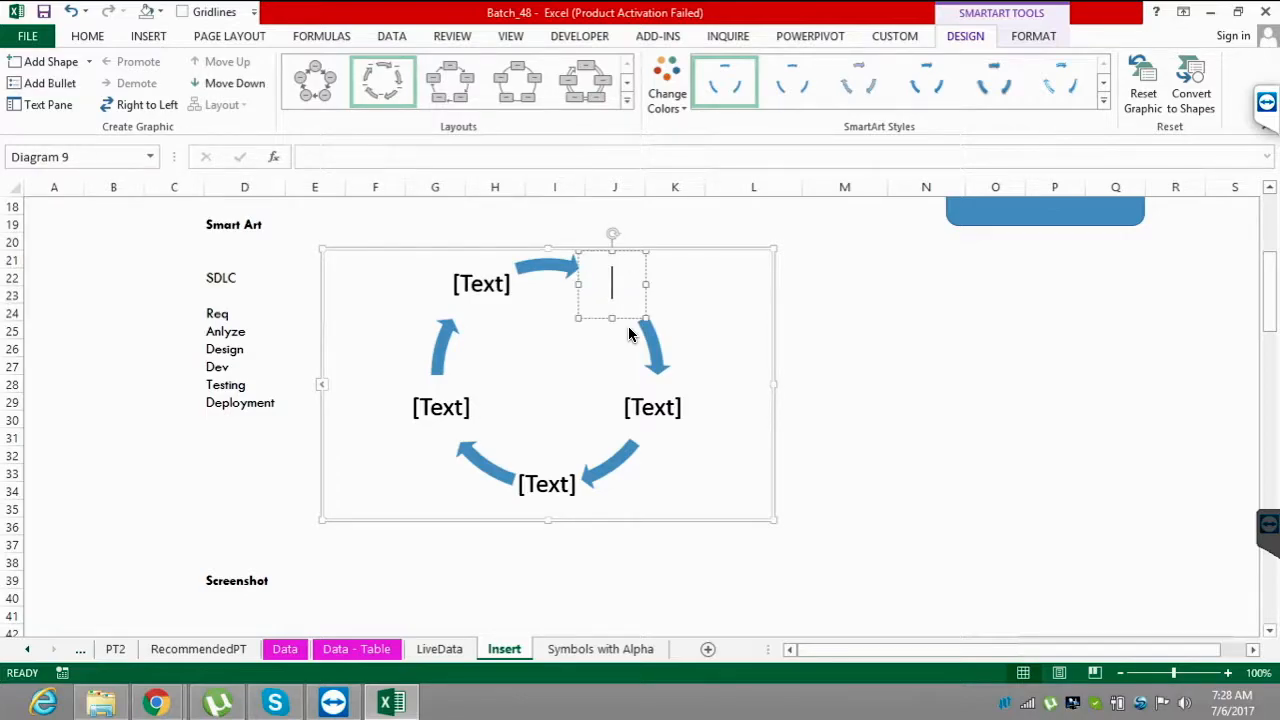
pyautogui.press('Escape')
pyautogui.press('Escape')
pyautogui.press('Escape')
pyautogui.click(629, 334)
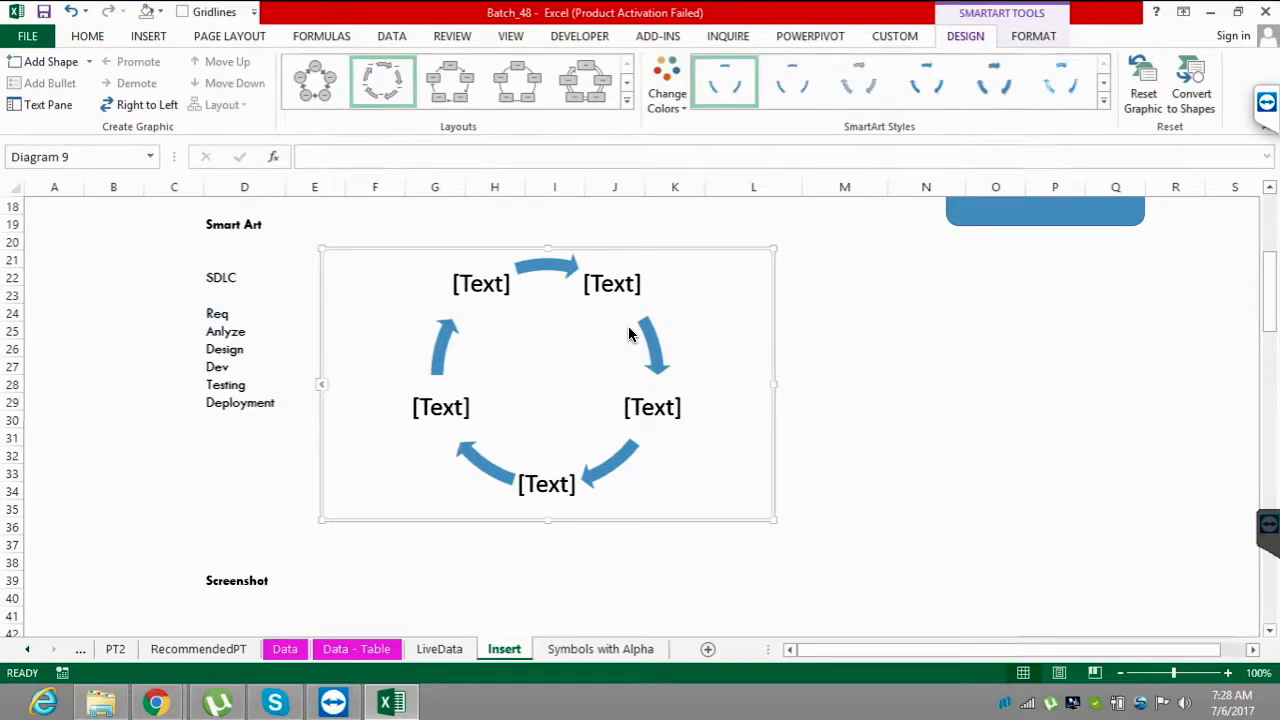
pyautogui.press('Delete')
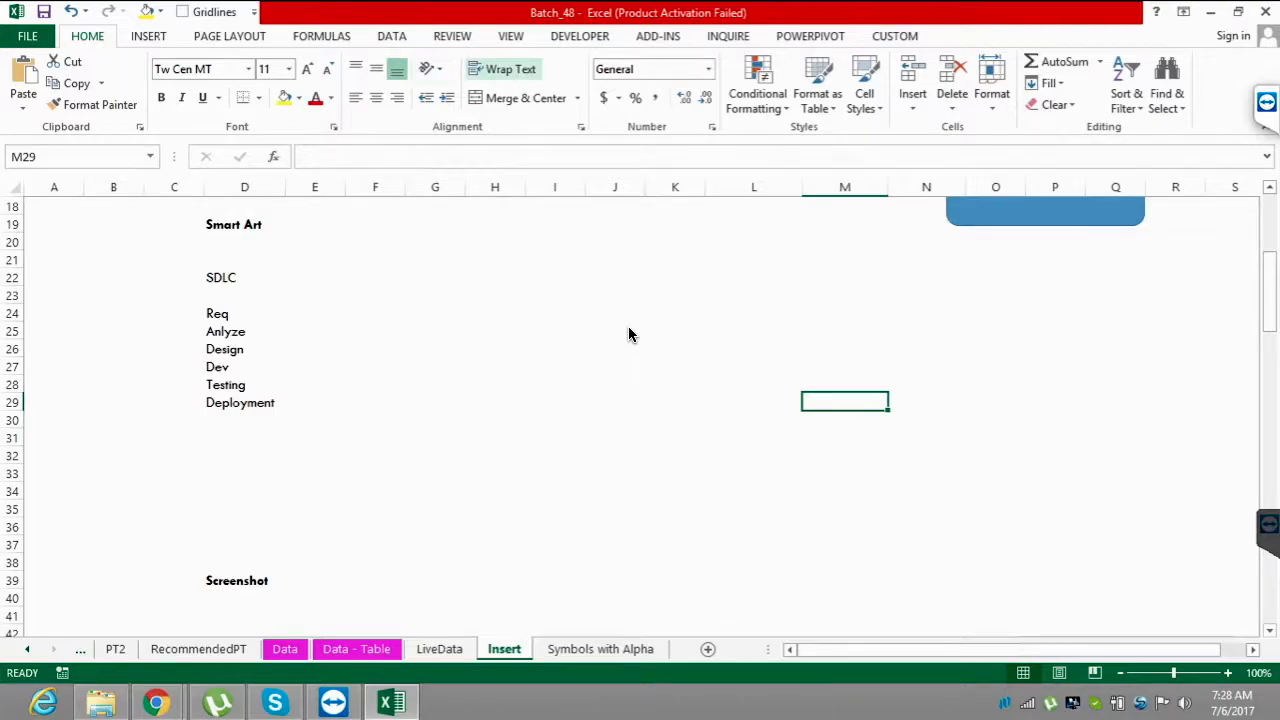
# - Insert a Basic Cycle SmartArt graphic beside the SDLC stage list, starting from cell E23
pyautogui.click(315, 295)
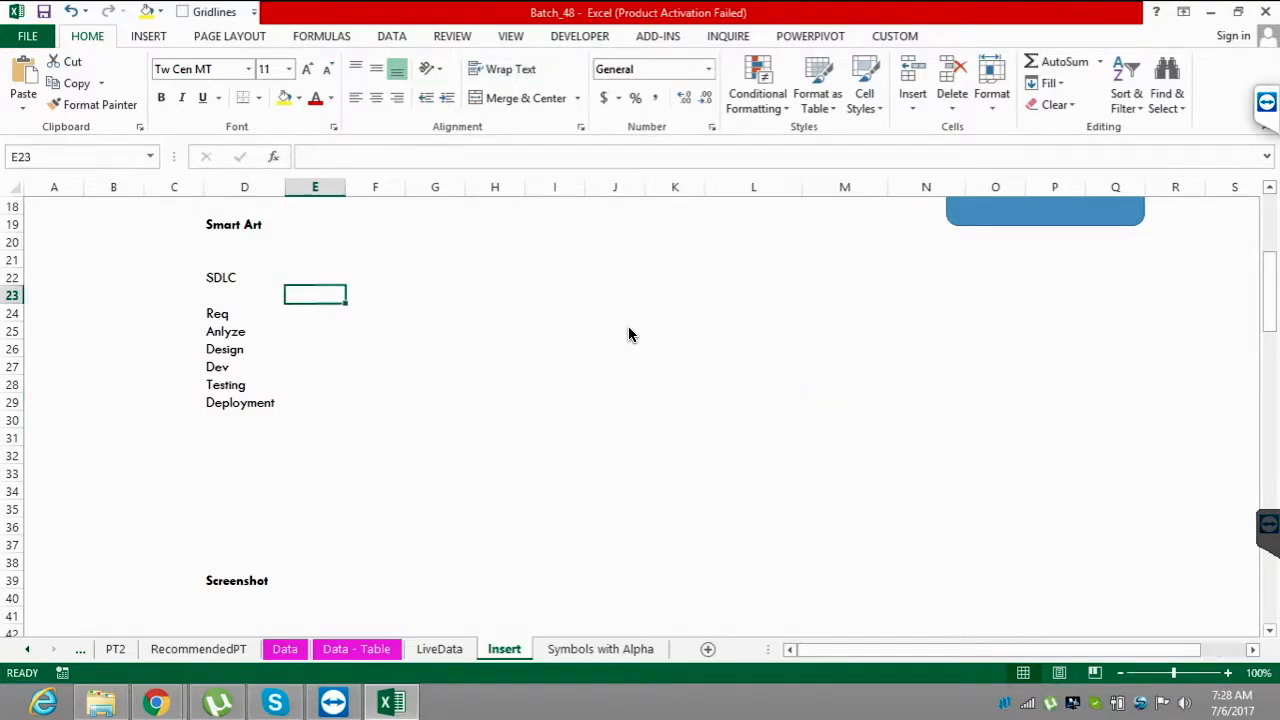
pyautogui.click(148, 36)
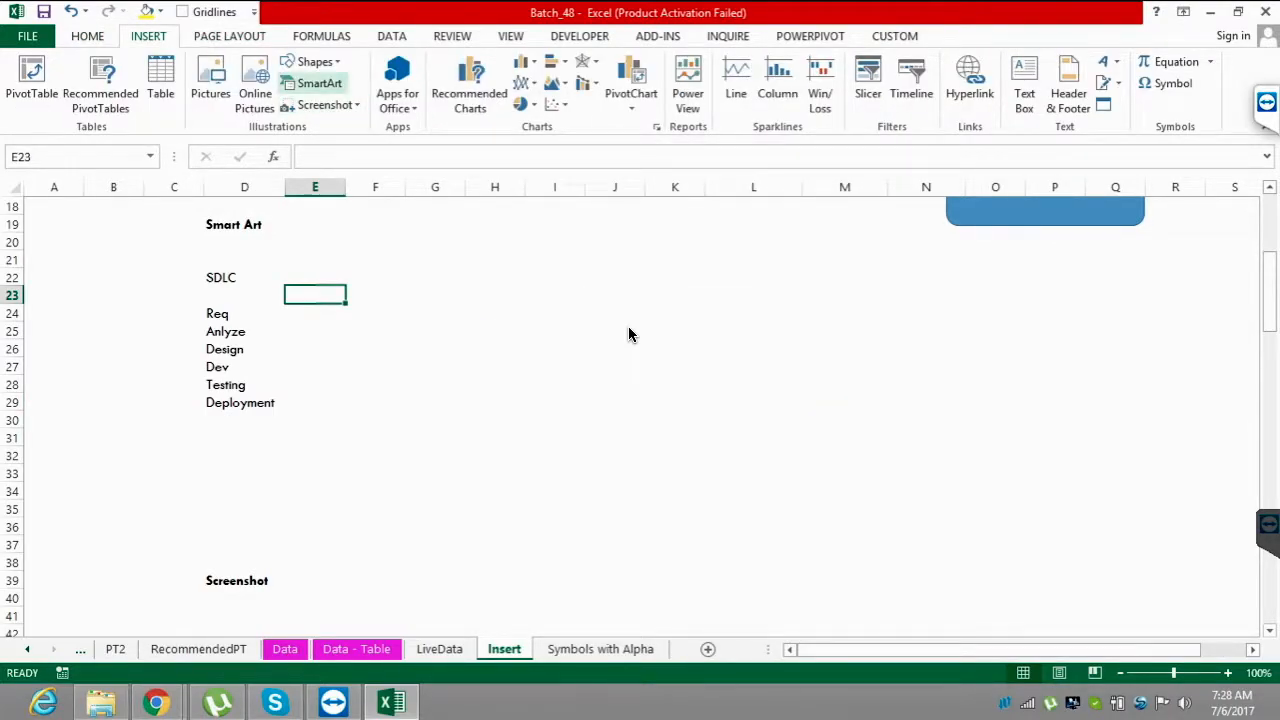
pyautogui.click(313, 83)
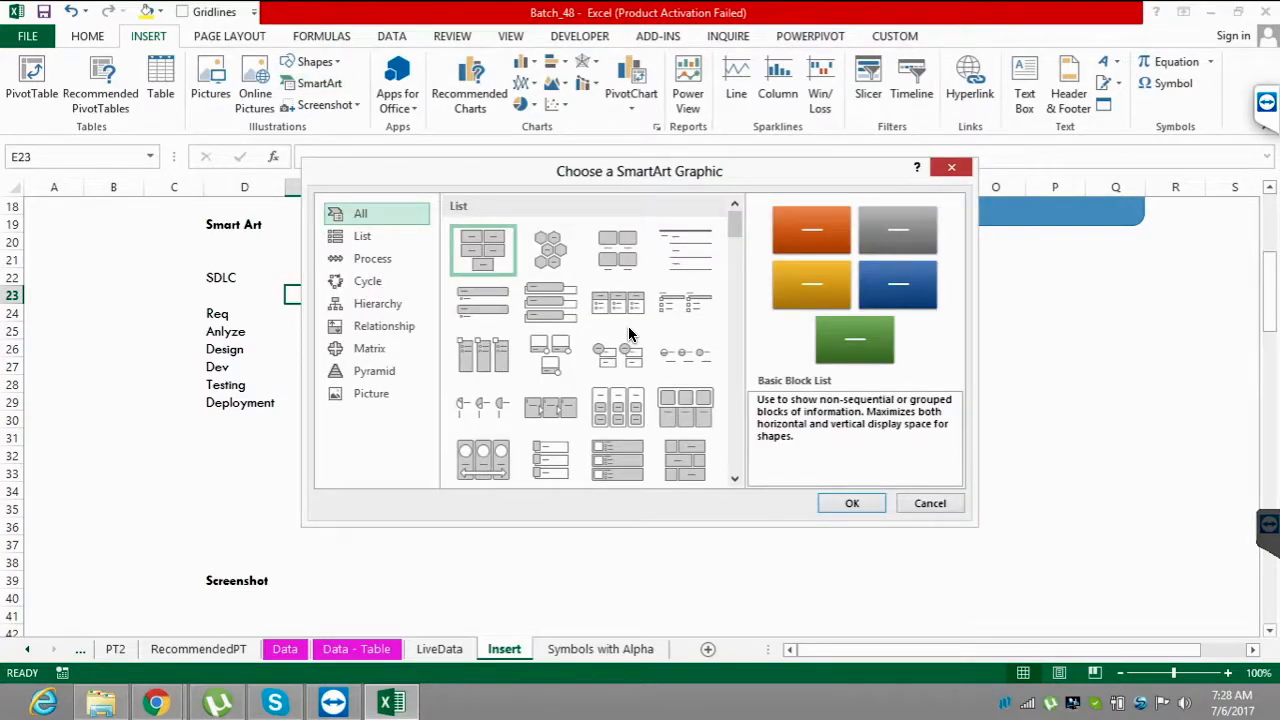
pyautogui.click(367, 281)
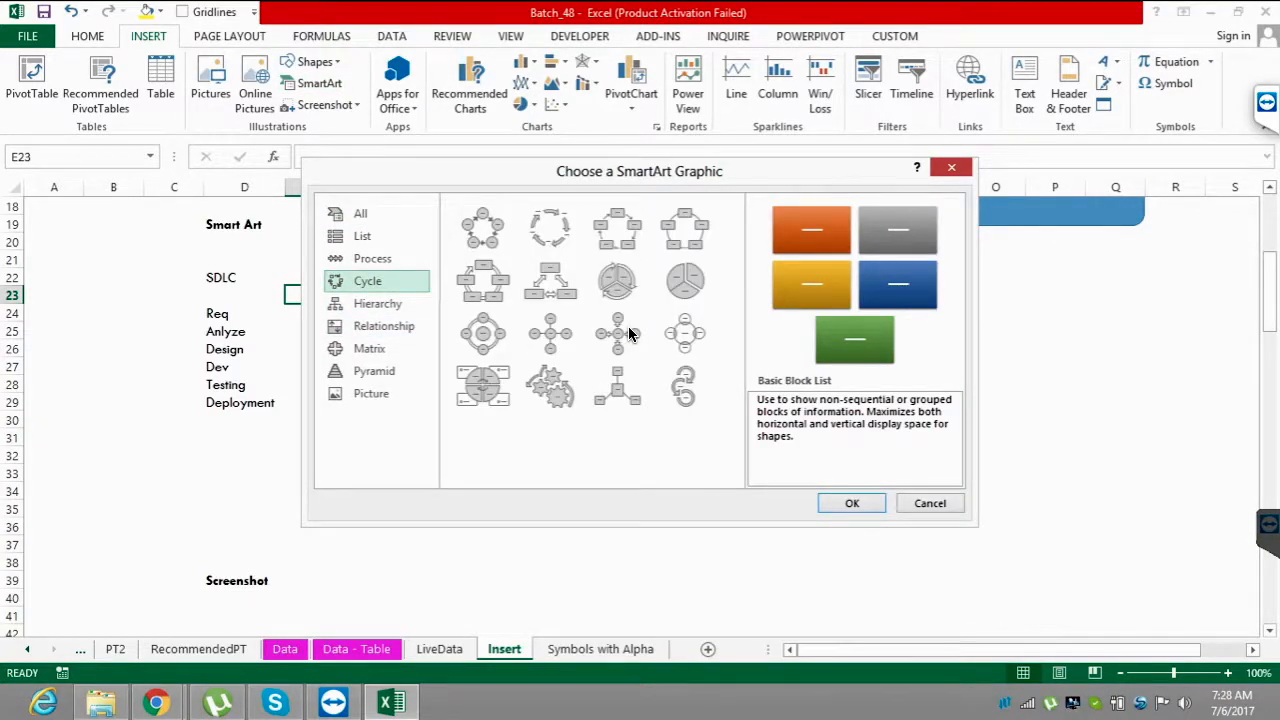
pyautogui.click(483, 229)
pyautogui.click(852, 503)
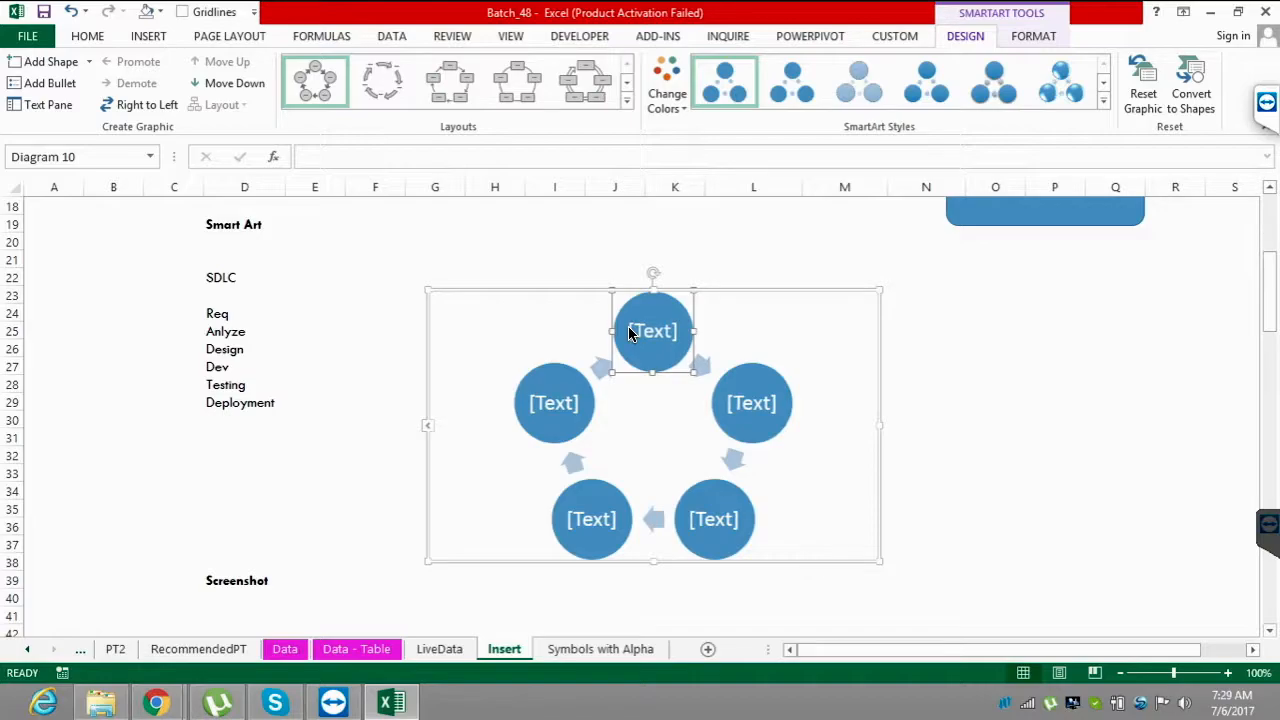
# - Show the text pane of the Basic Cycle graphic for entering its items
pyautogui.rightClick(836, 490)
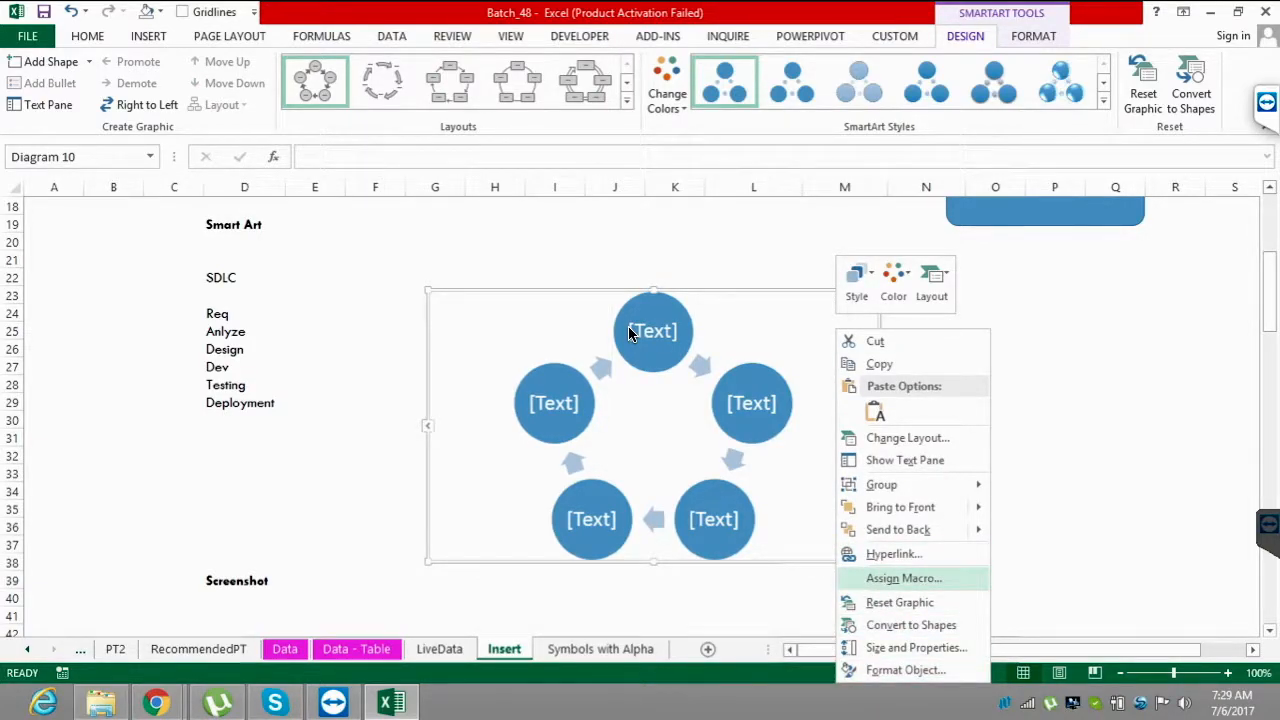
pyautogui.press('Up')
pyautogui.press('Up')
pyautogui.press('Up')
pyautogui.press('Up')
pyautogui.press('Up')
pyautogui.press('Up')
pyautogui.press('Down')
pyautogui.press('Return')
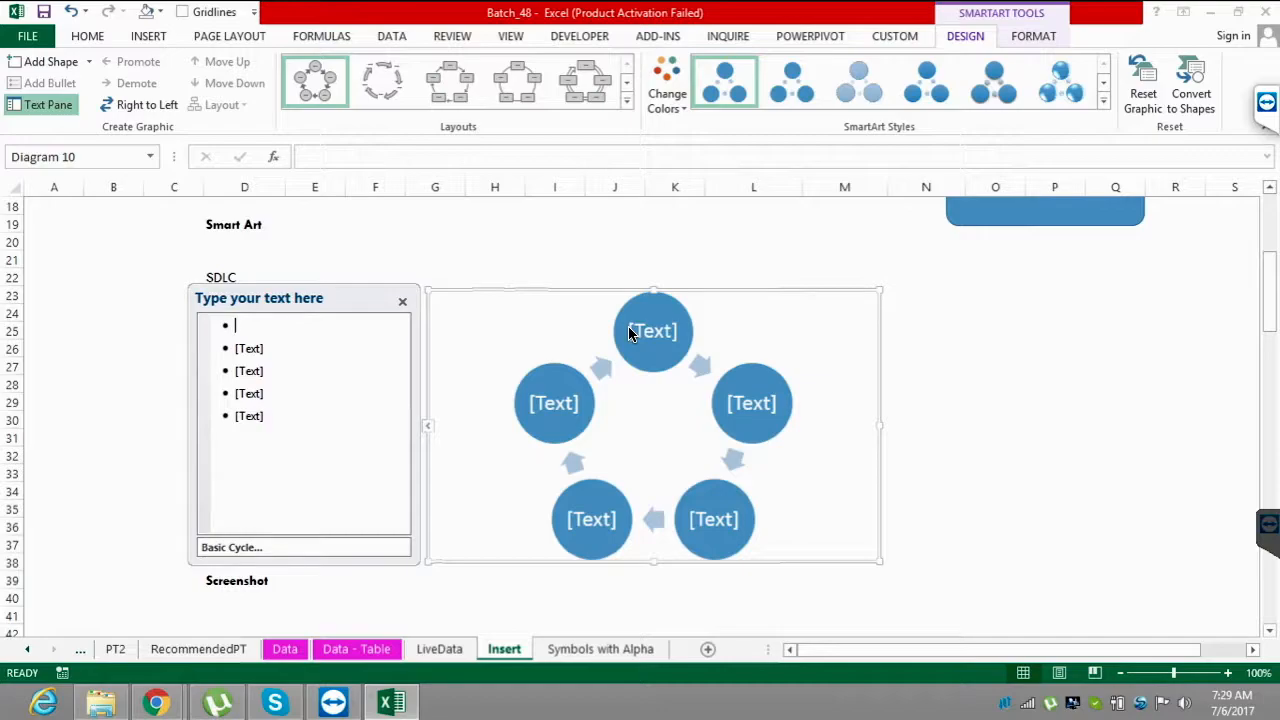
# - Fill the five cycle items with Req, Analyze, Design, Dev and Testing
pyautogui.write('Req')
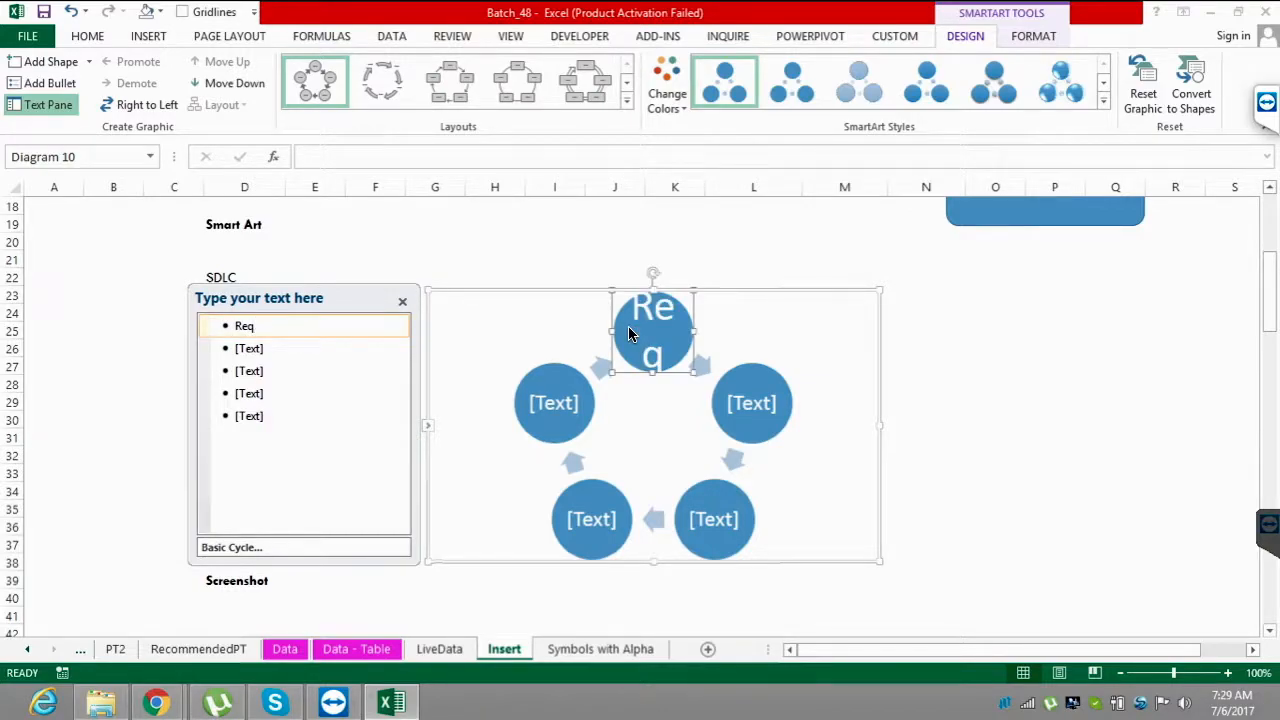
pyautogui.press('Down')
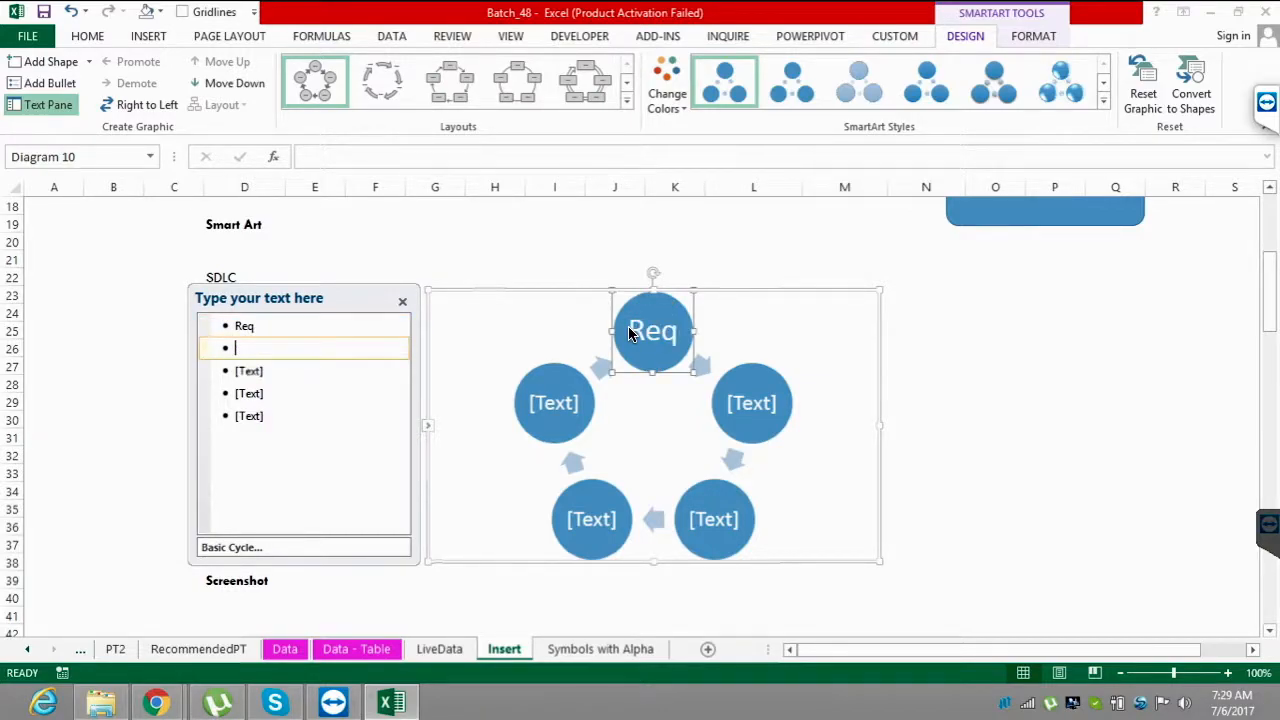
pyautogui.write('Analyze')
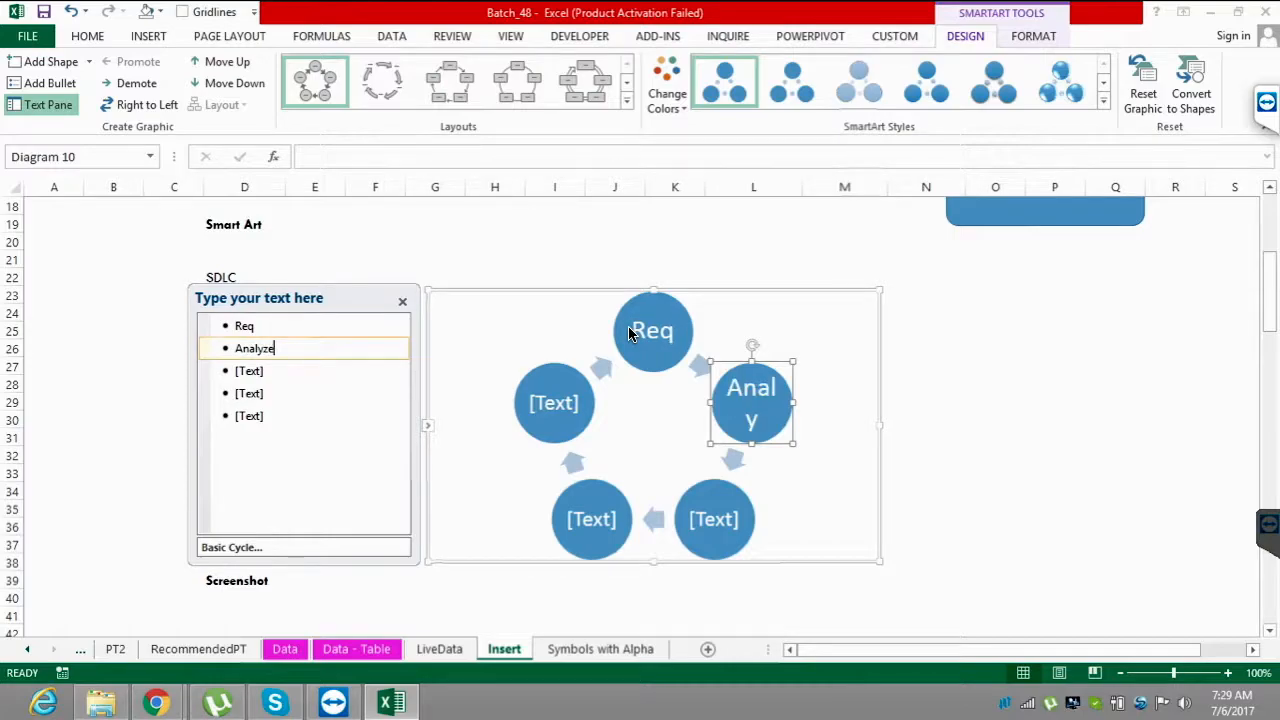
pyautogui.press('Down')
pyautogui.write('De')
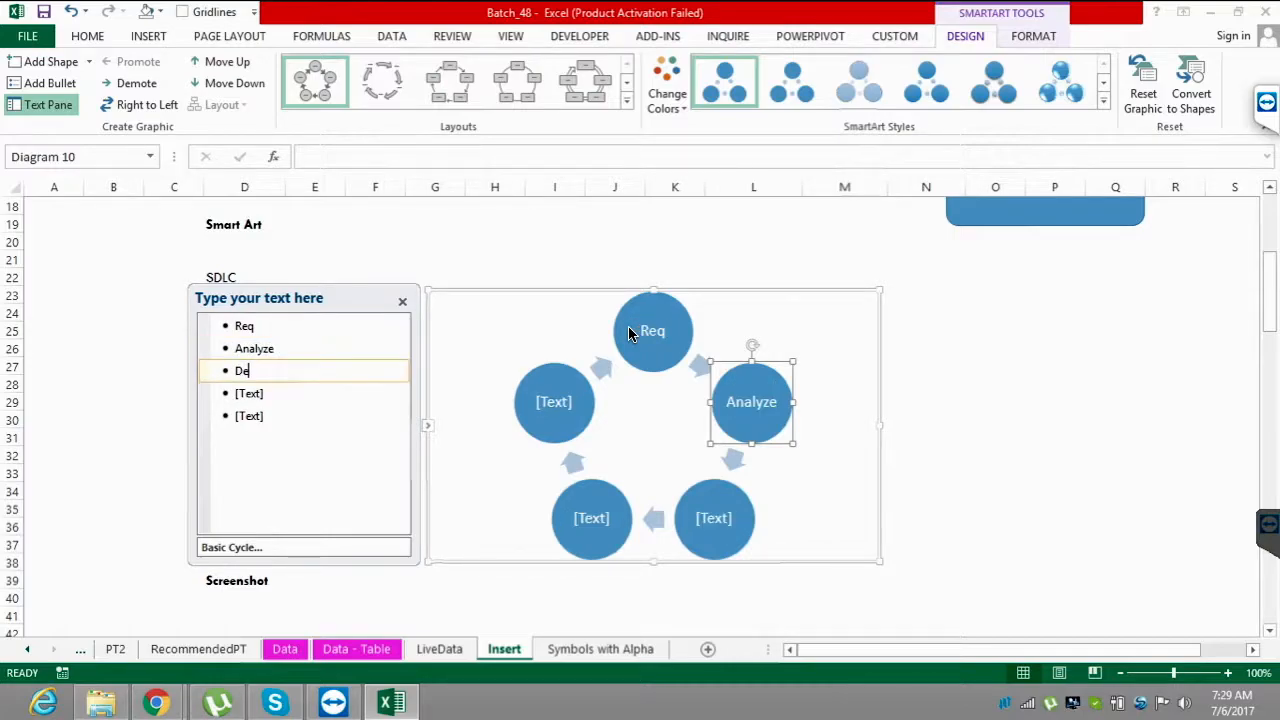
pyautogui.write('sign')
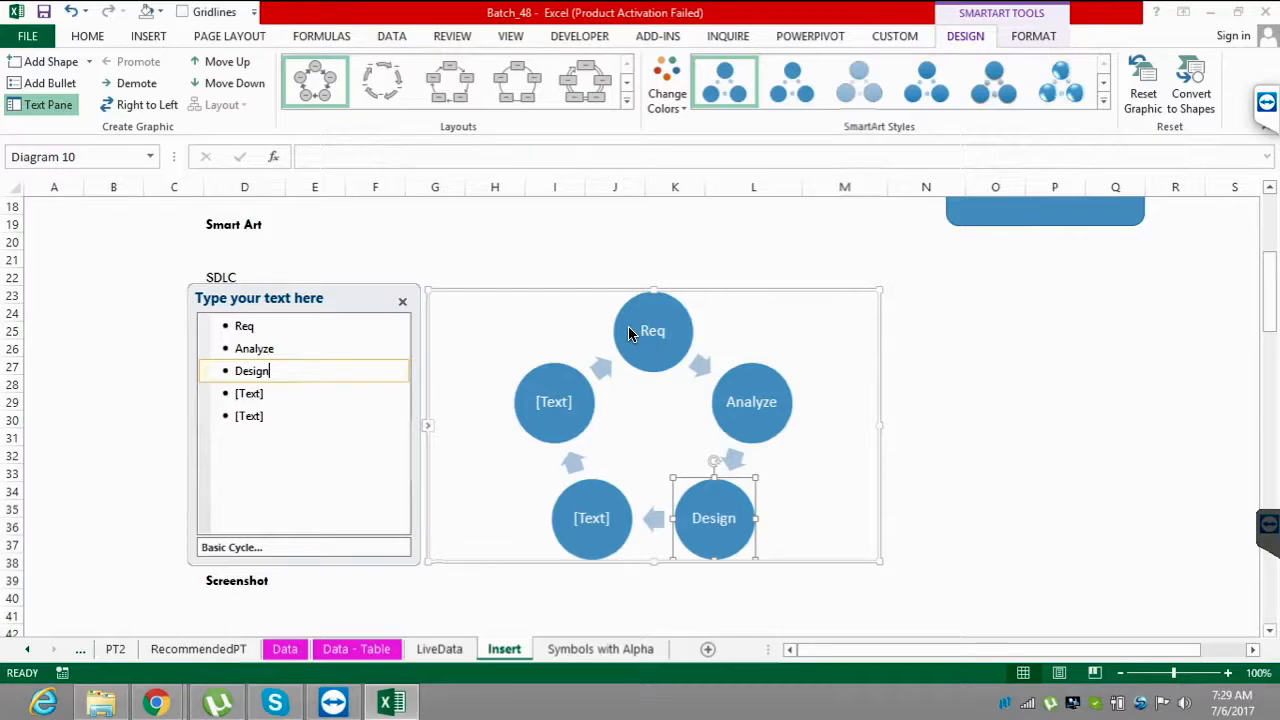
pyautogui.press('Down')
pyautogui.write('Devel')
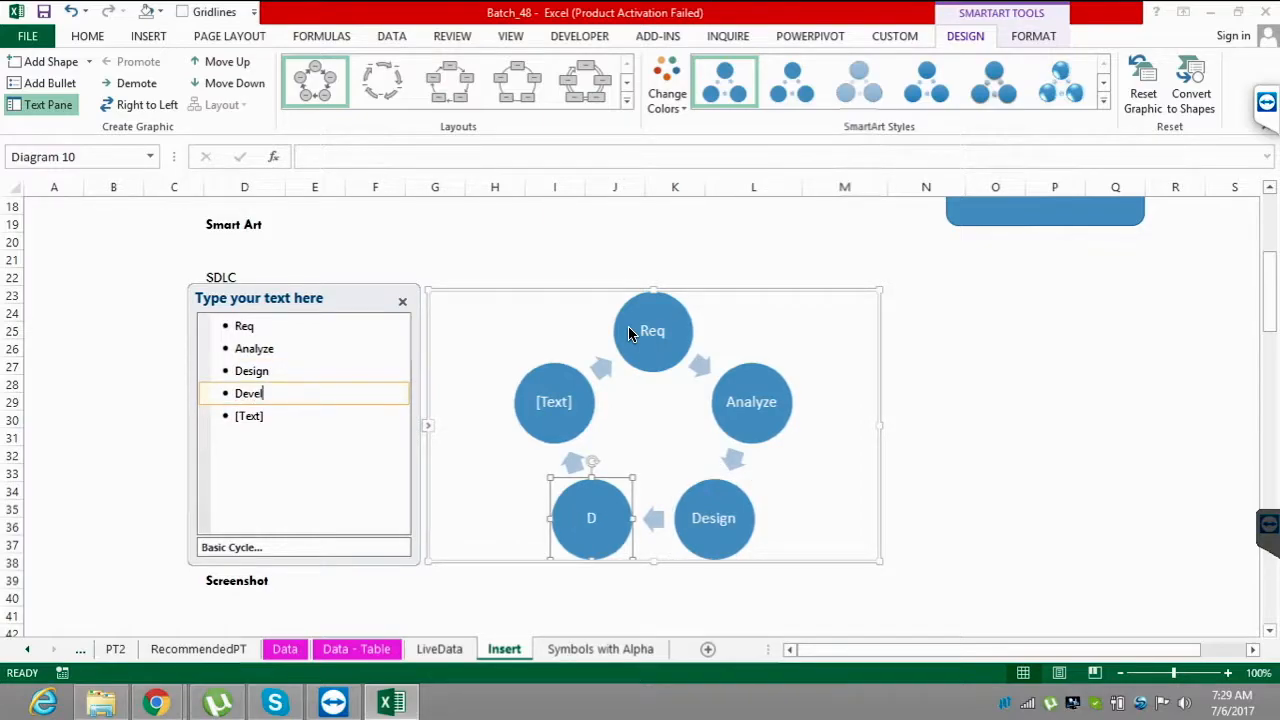
pyautogui.press('BackSpace')
pyautogui.press('Down')
pyautogui.write('Testing')
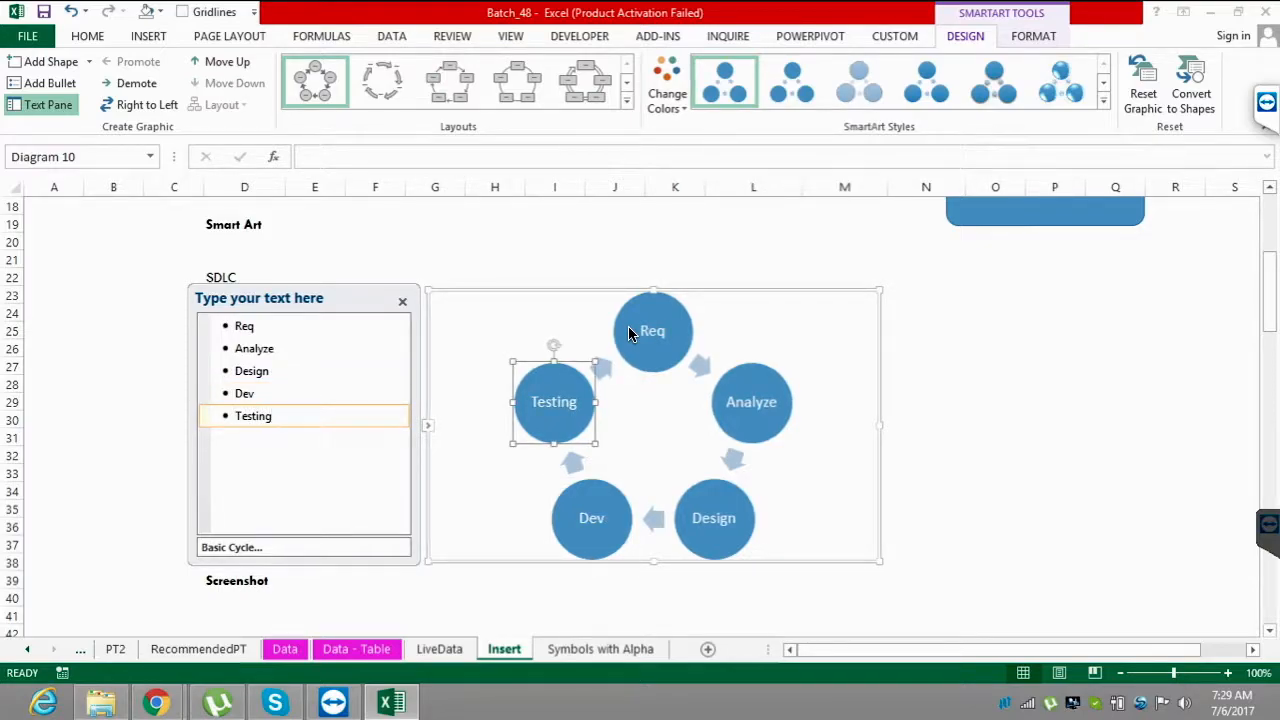
# - Add a sixth item, Deployment, after Testing in the cycle graphic and deselect the graphic
pyautogui.hotkey('shift', 'F10')
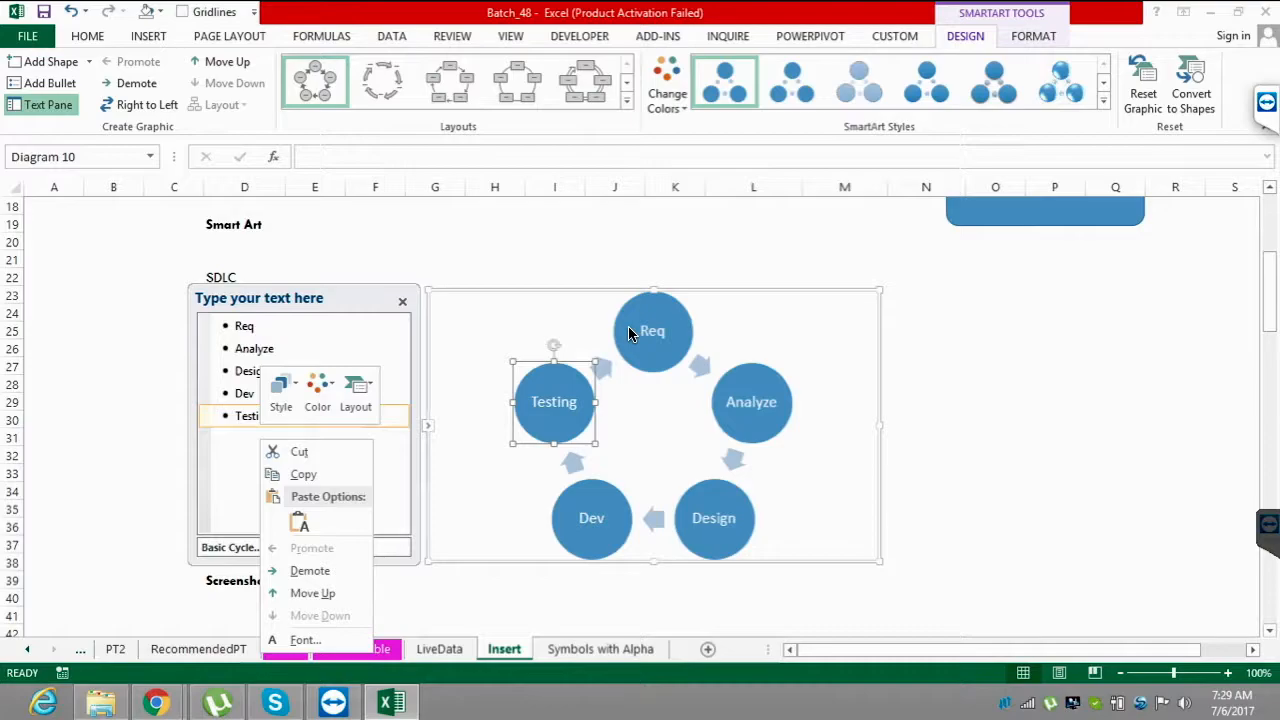
pyautogui.press('Escape')
pyautogui.press('Return')
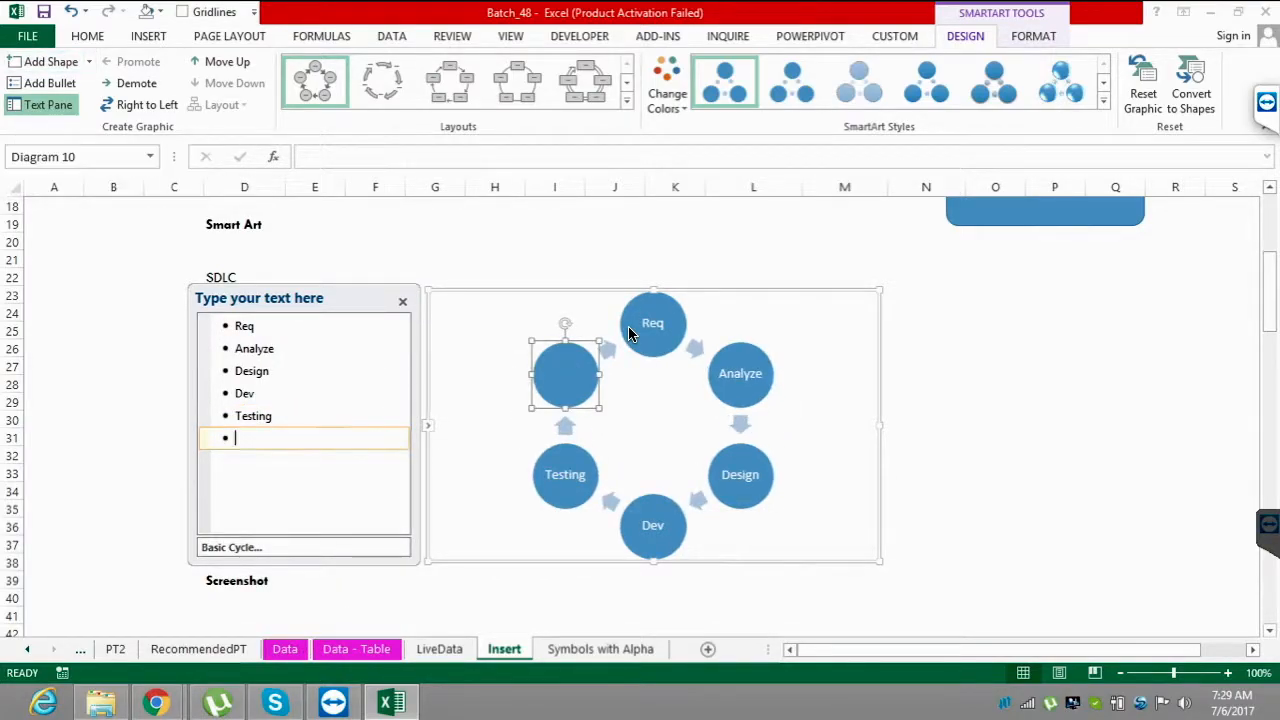
pyautogui.write('Deployment')
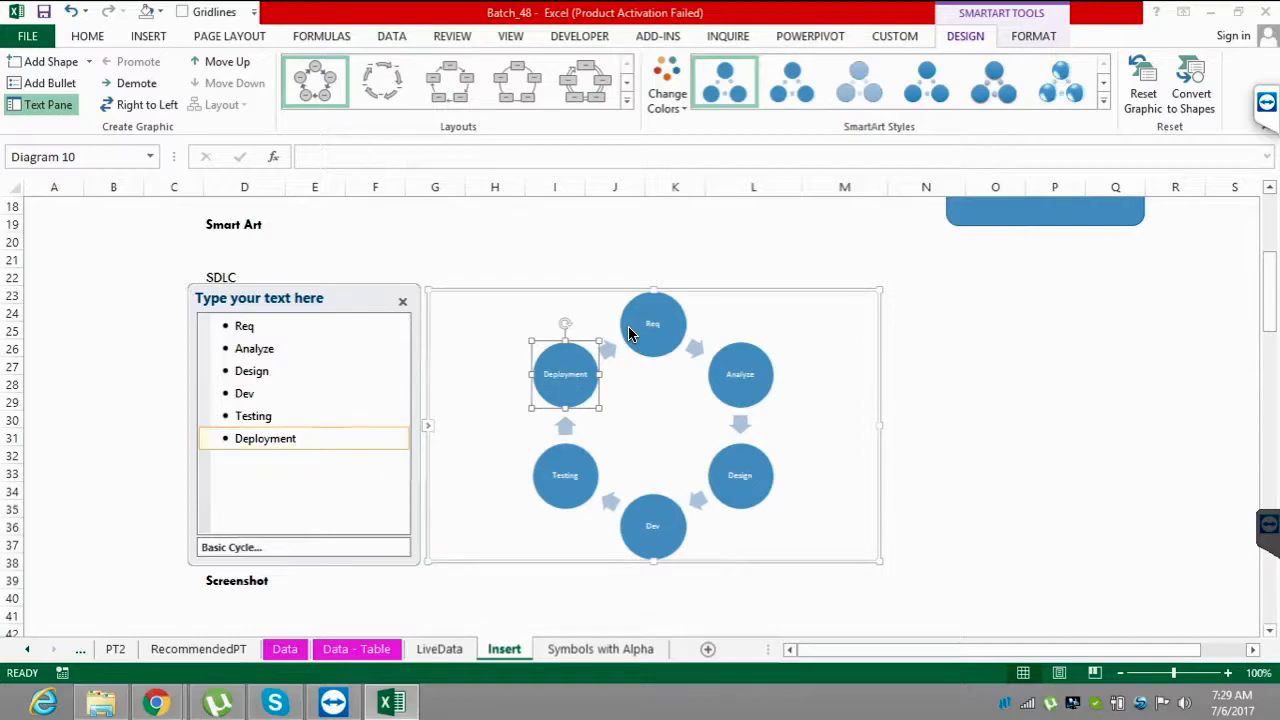
pyautogui.press('Escape')
pyautogui.press('Escape')
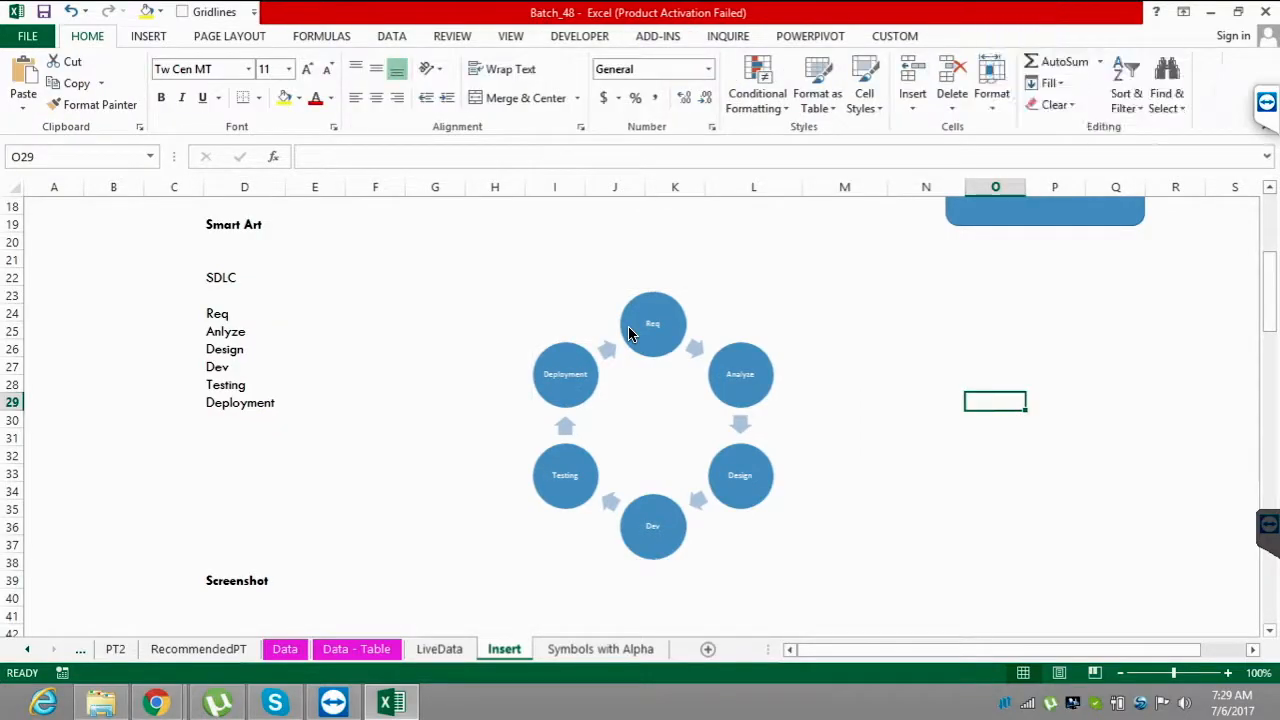
# - Move the cycle graphic next to the stage list and restyle it with the Text Cycle layout and the first Colorful colour variation
pyautogui.click(629, 333)
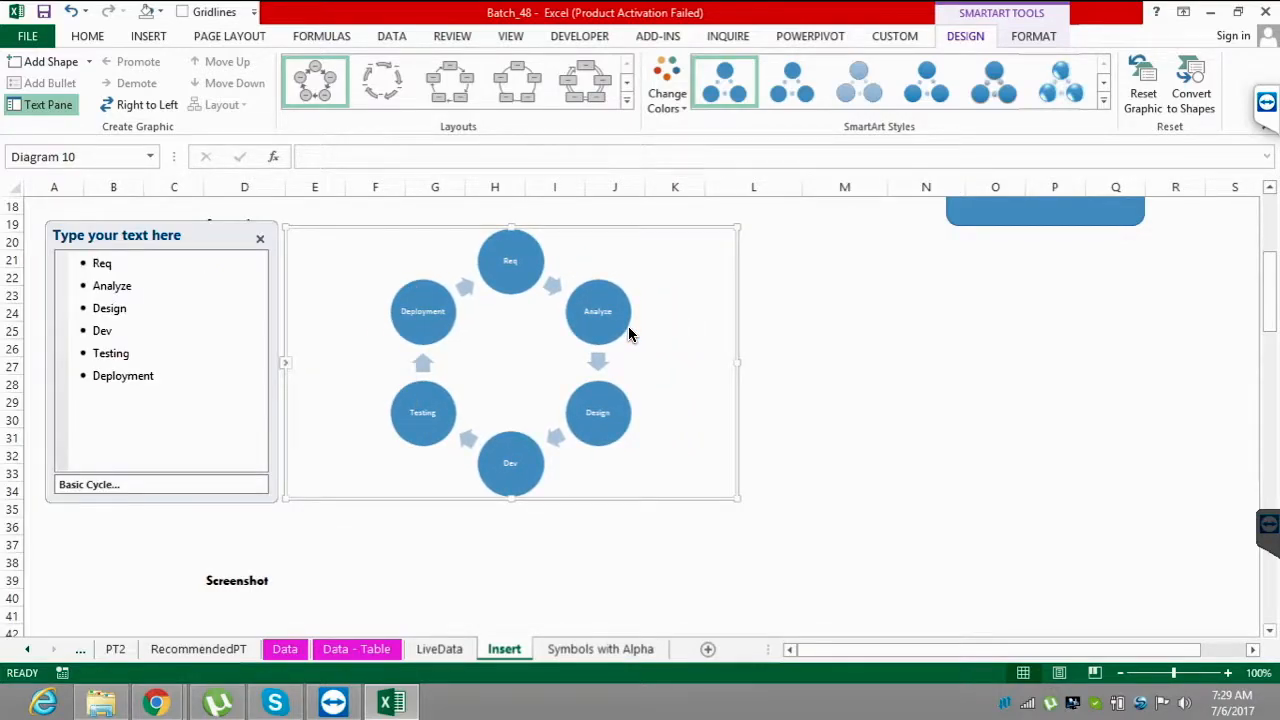
pyautogui.click(627, 100)
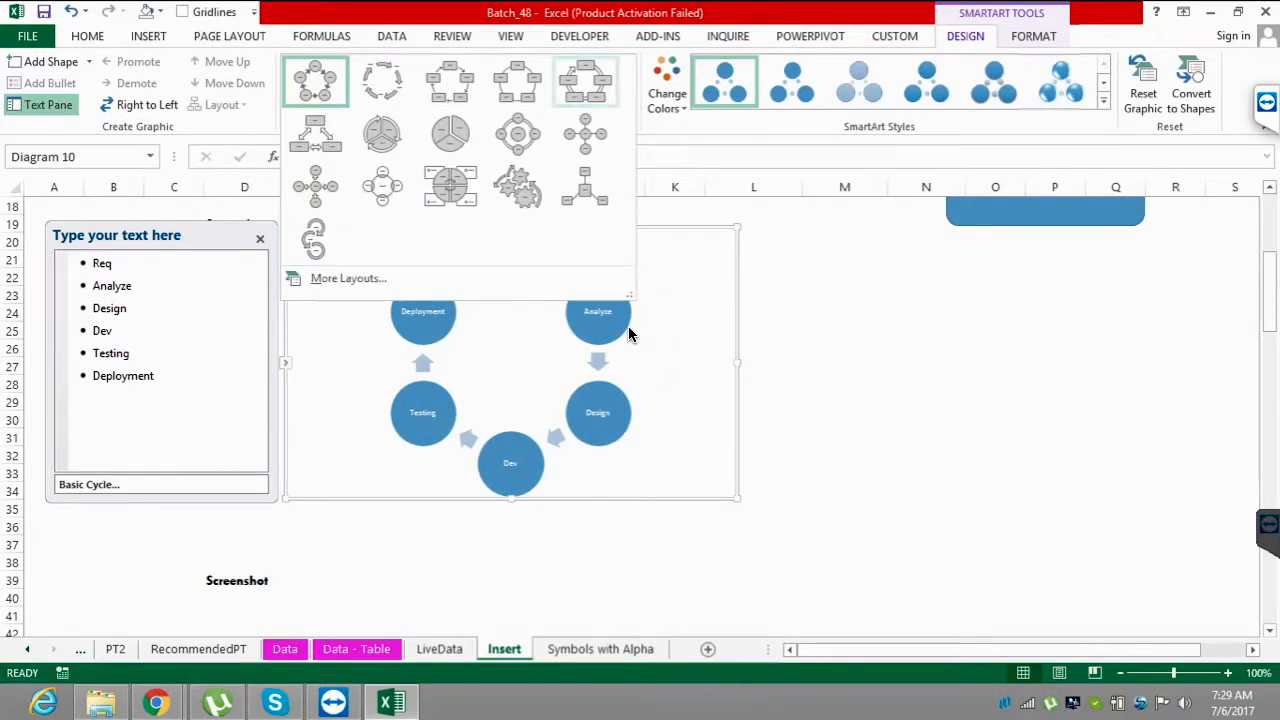
pyautogui.click(382, 81)
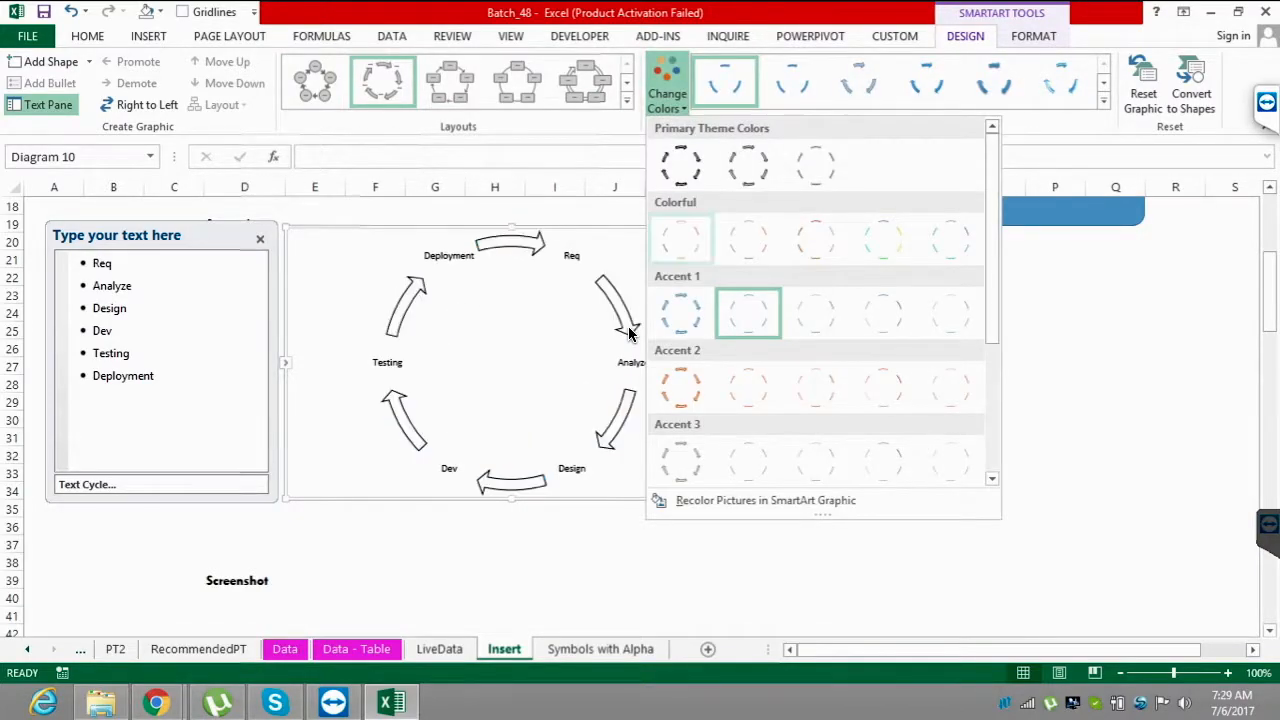
pyautogui.click(680, 240)
pyautogui.click(926, 455)
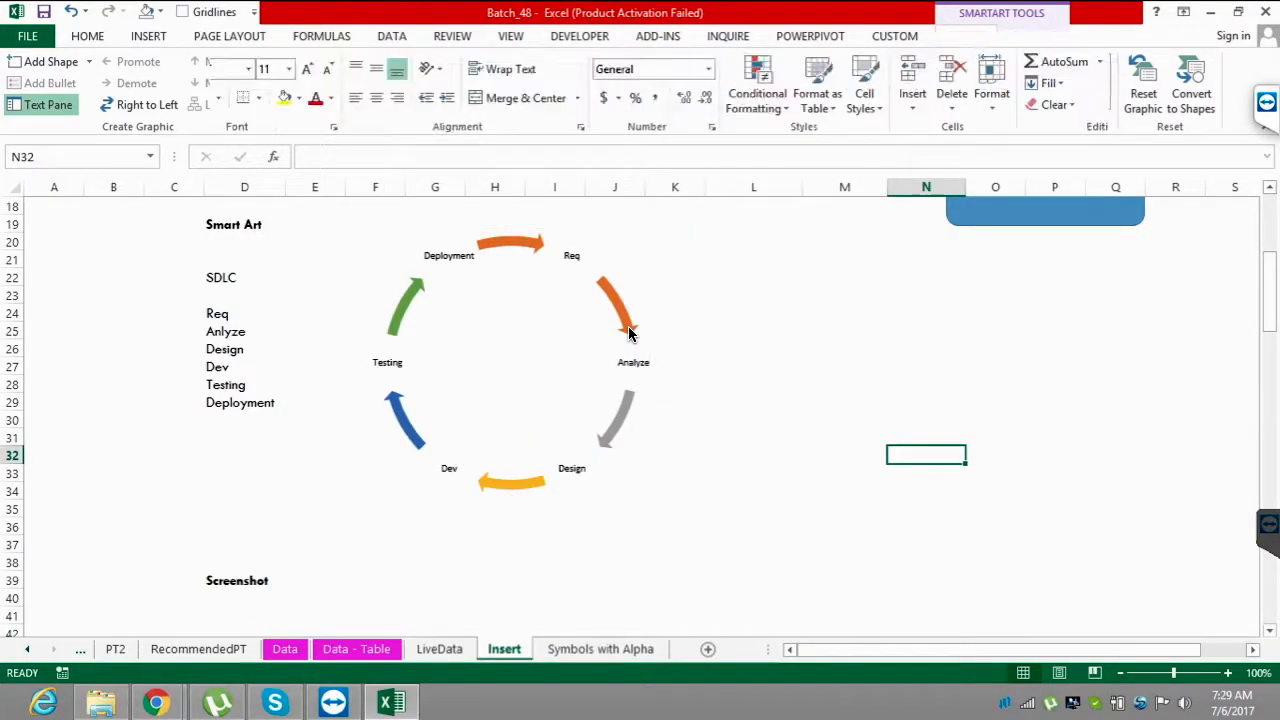
# - Resize the Text Cycle graphic to be slightly wider and a little shorter
pyautogui.click(629, 333)
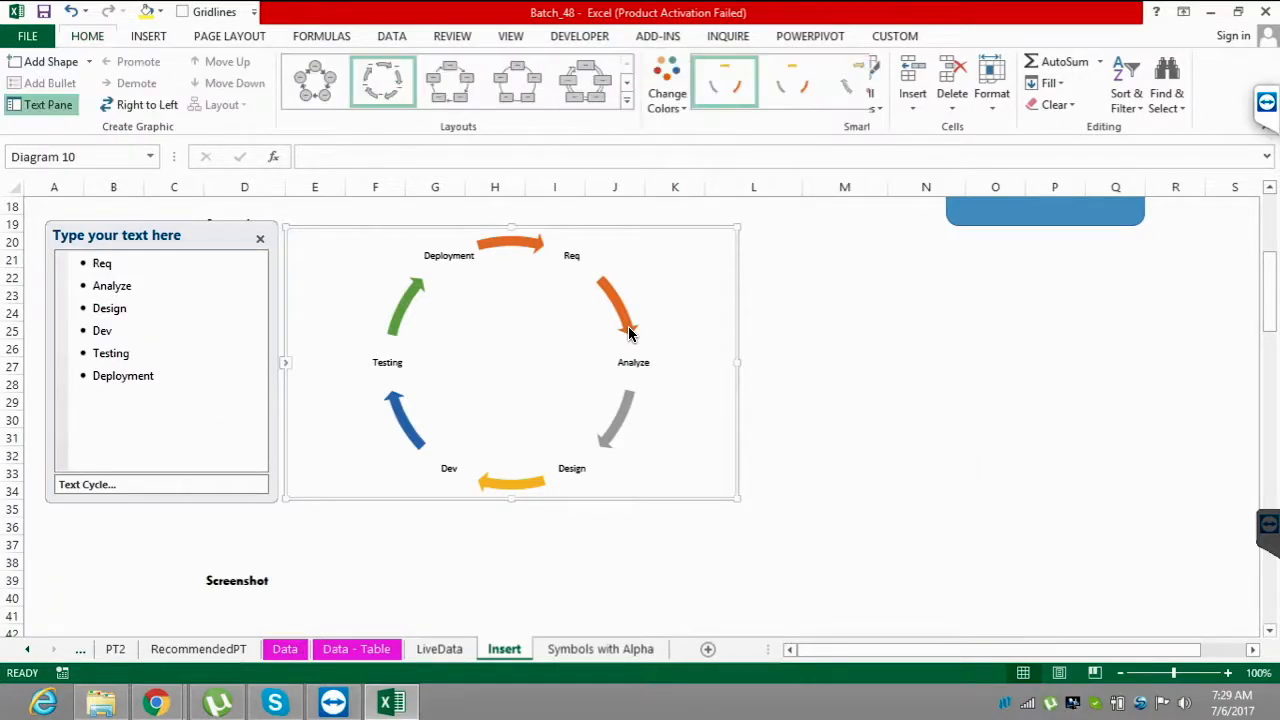
pyautogui.moveTo(738, 498); pyautogui.dragTo(777, 489)
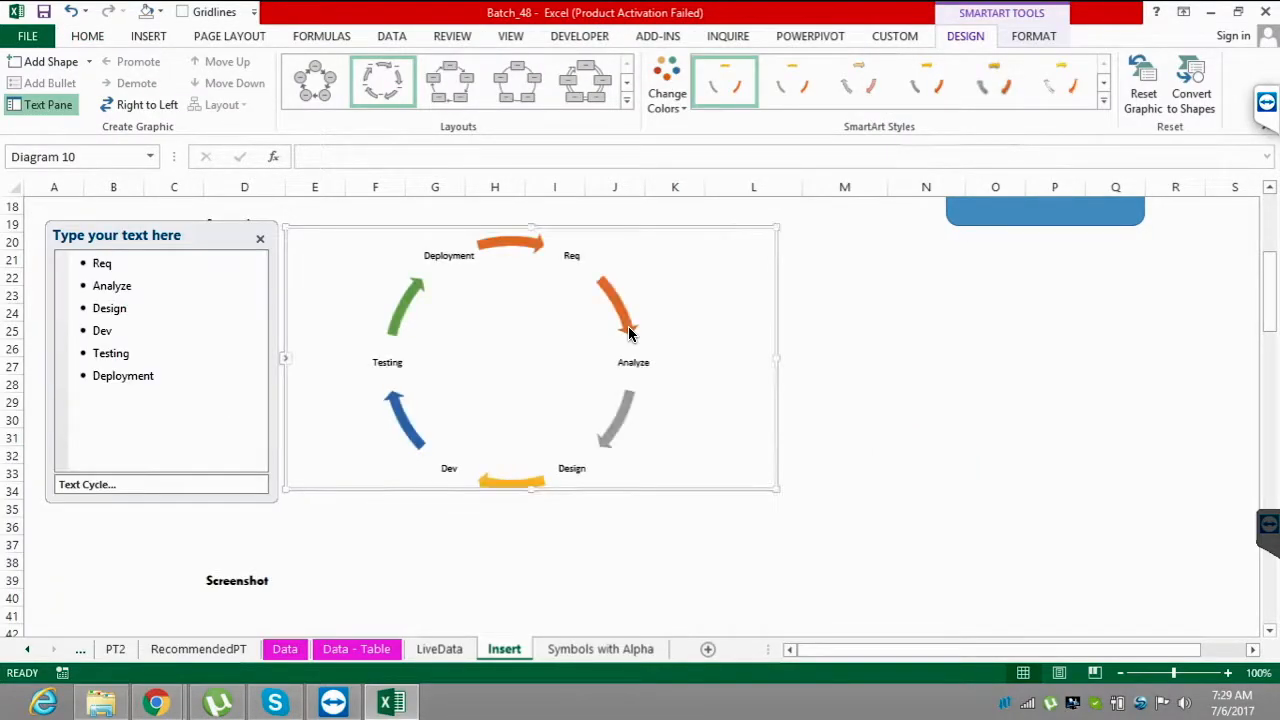
pyautogui.click(844, 472)
pyautogui.moveTo(244, 313); pyautogui.dragTo(244, 402)
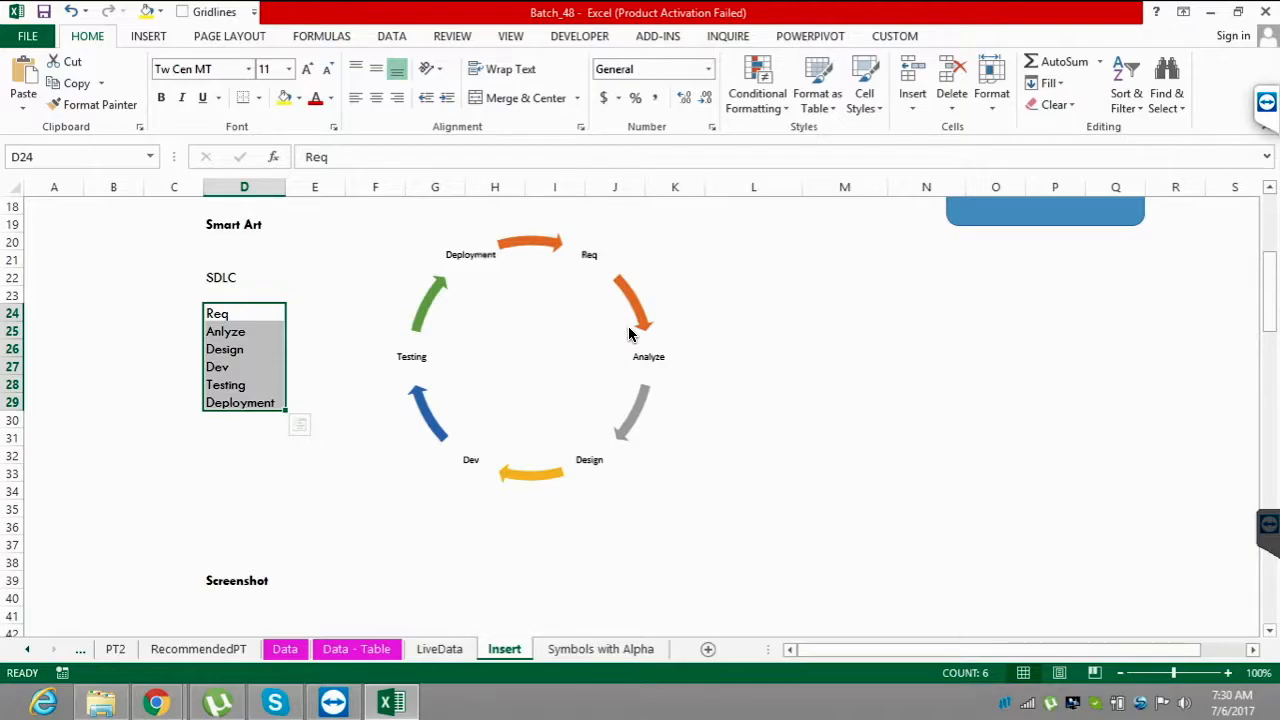
pyautogui.click(629, 333)
pyautogui.press('Escape')
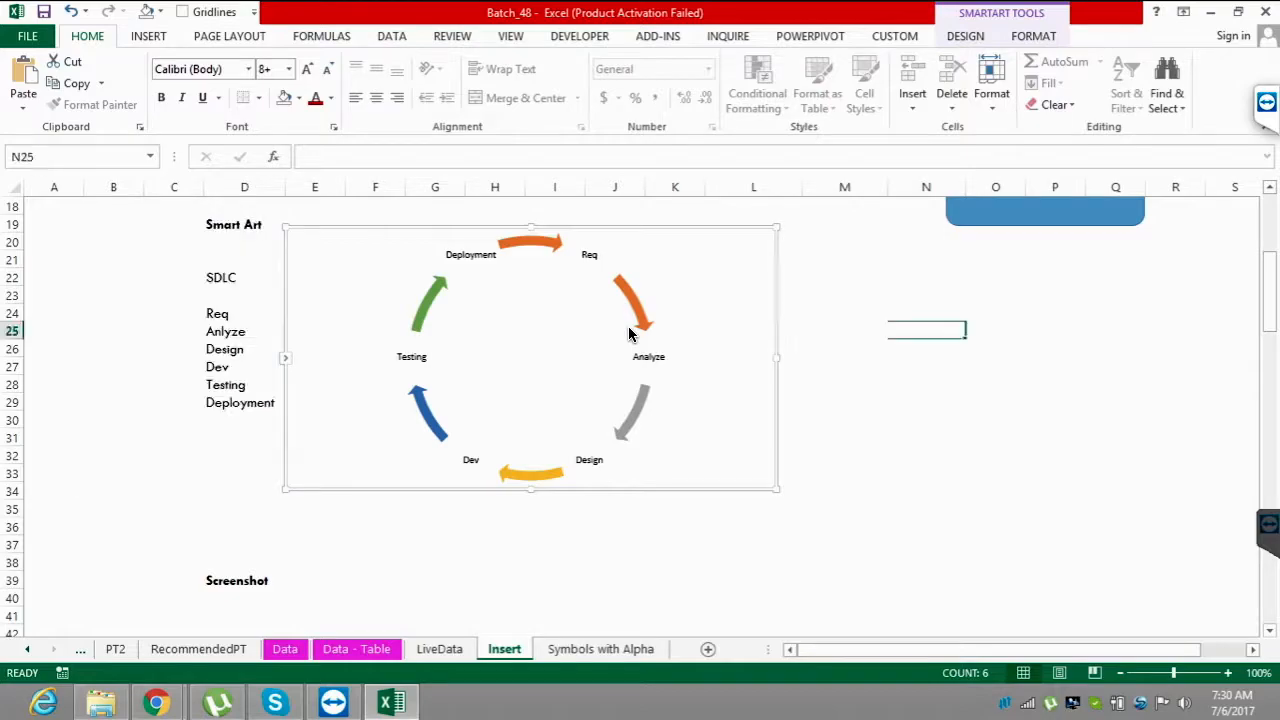
# - Shorten the blue rounded rectangle above columns O to Q so that its lower edge ends at row 17
pyautogui.scroll(2, 629, 333)
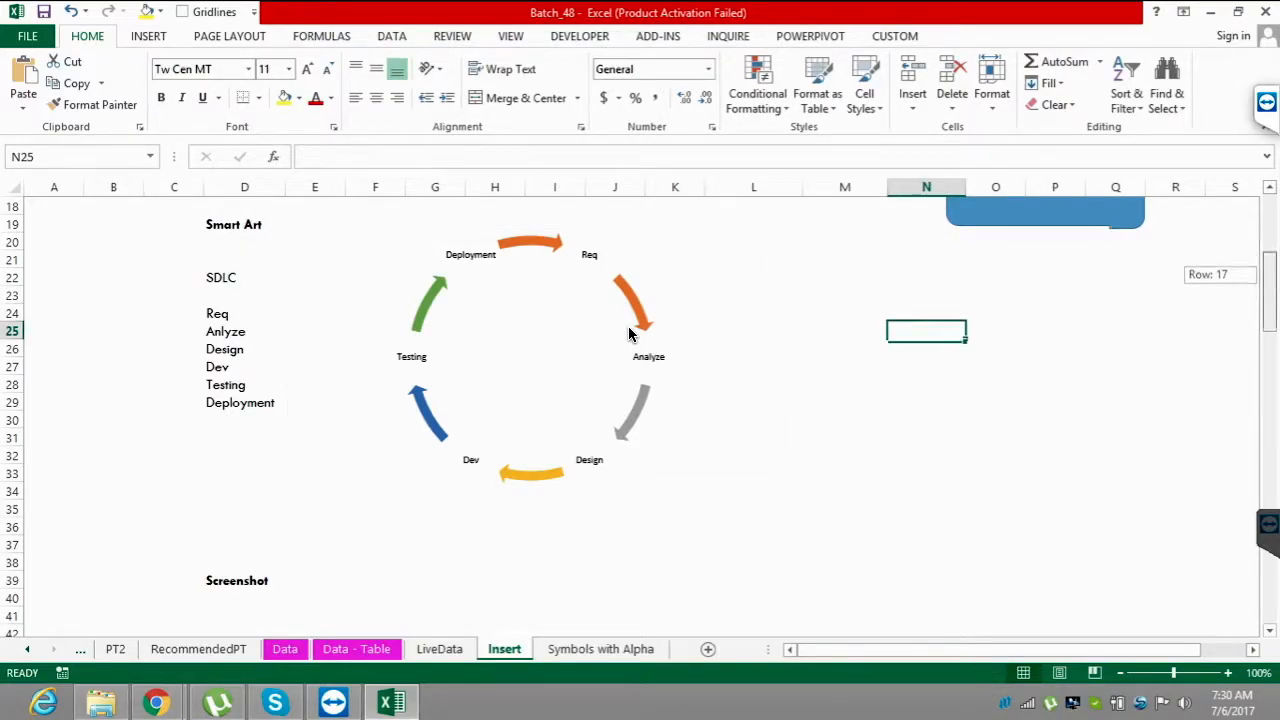
pyautogui.press('Up')
pyautogui.press('Up')
pyautogui.press('Up')
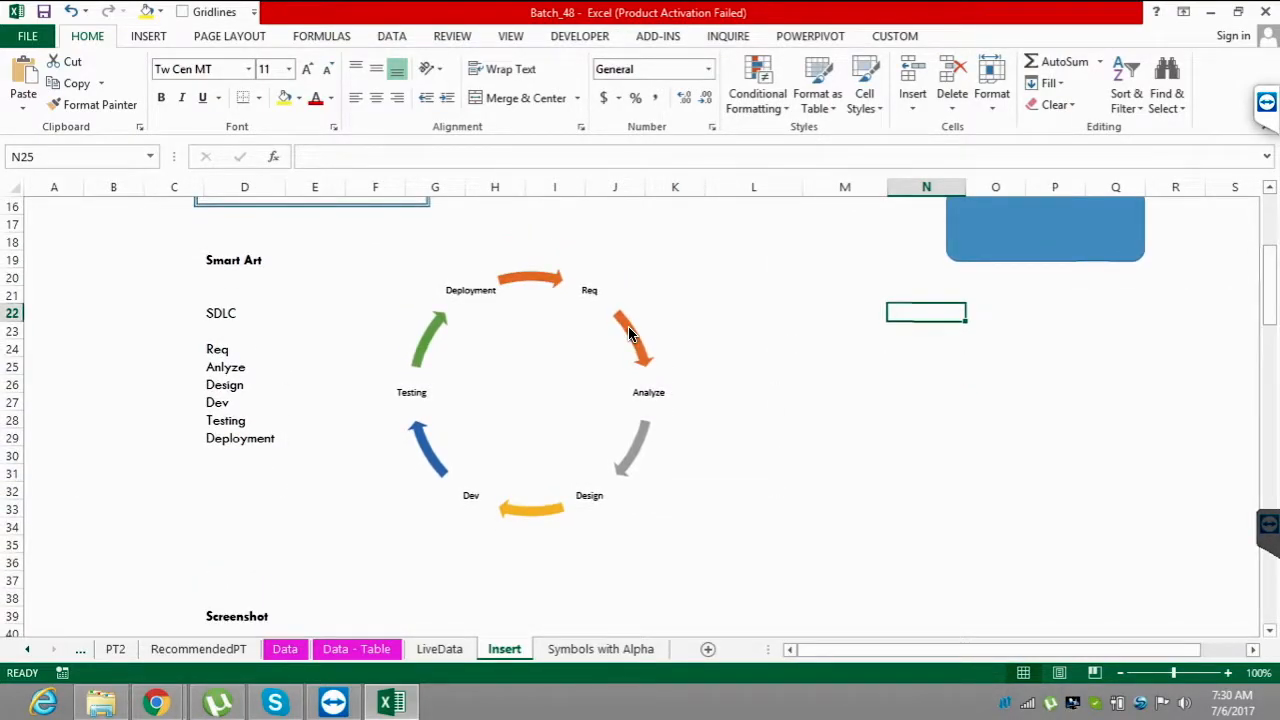
pyautogui.press('Up')
pyautogui.press('Left')
pyautogui.click(1045, 232)
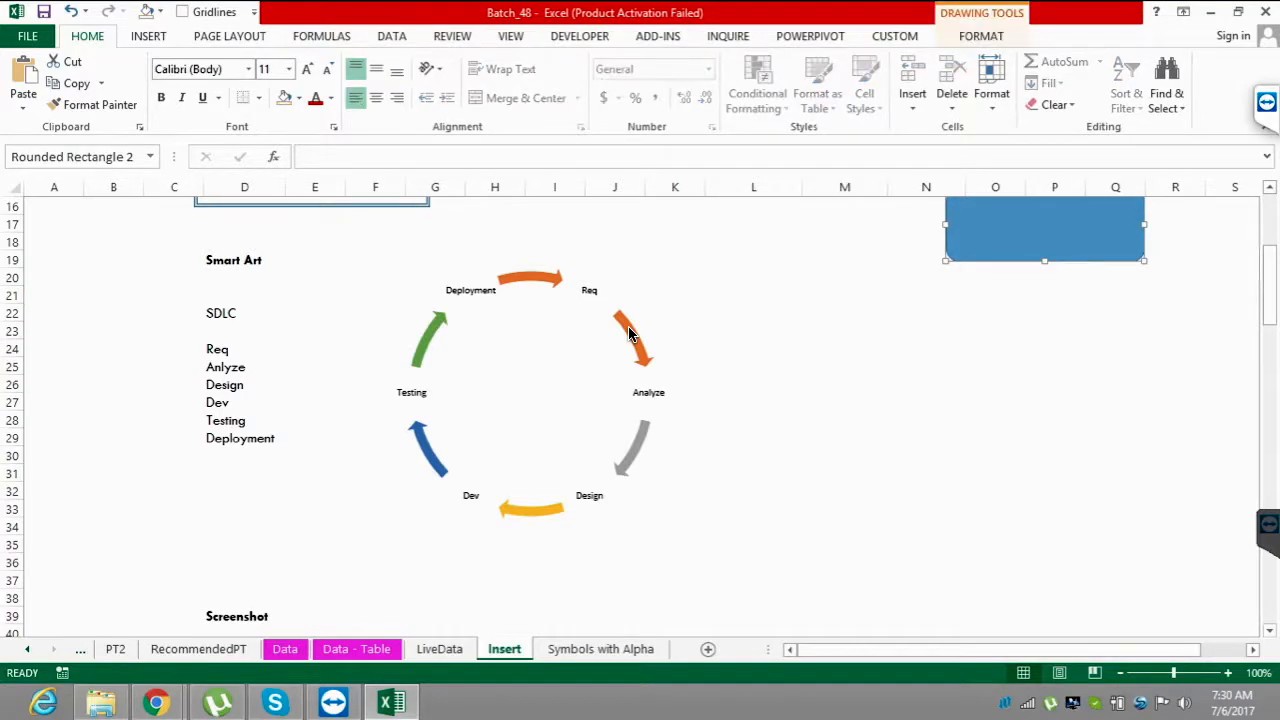
pyautogui.moveTo(1045, 261); pyautogui.dragTo(1045, 232)
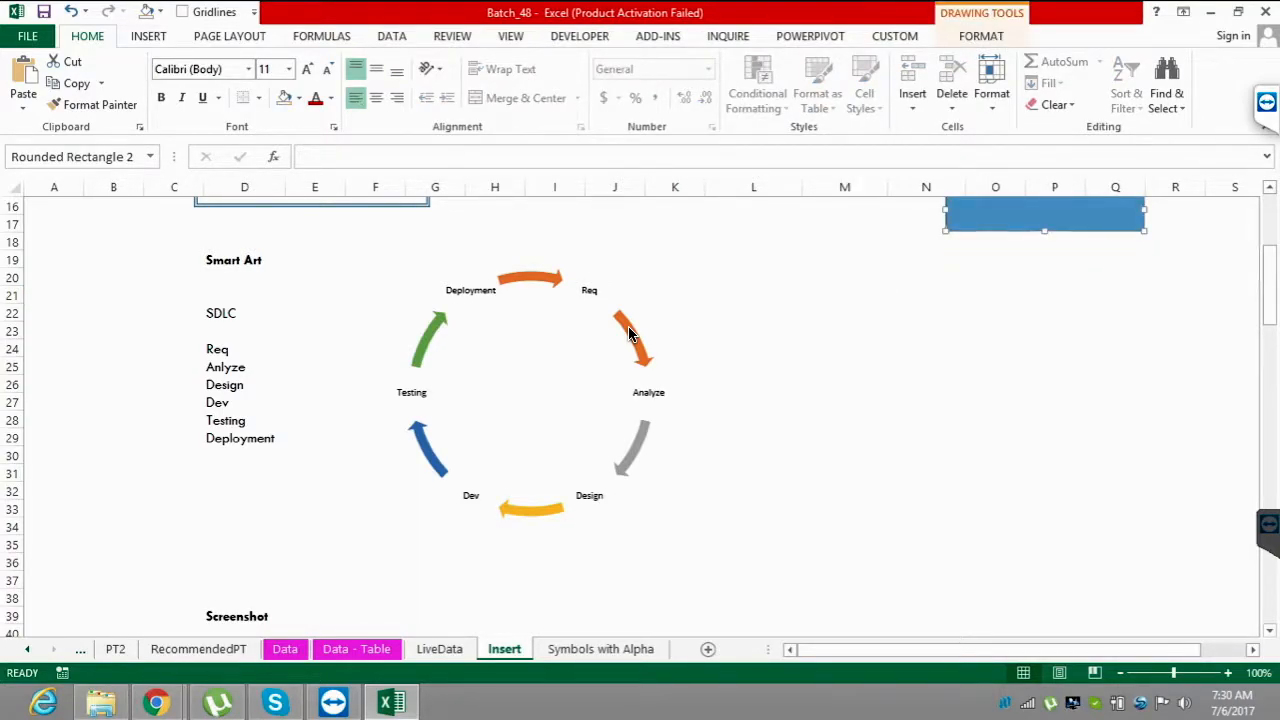
pyautogui.press('Escape')
# - Enter Managing Director in cell M22, to the right of the cycle graphic
pyautogui.press('Up')
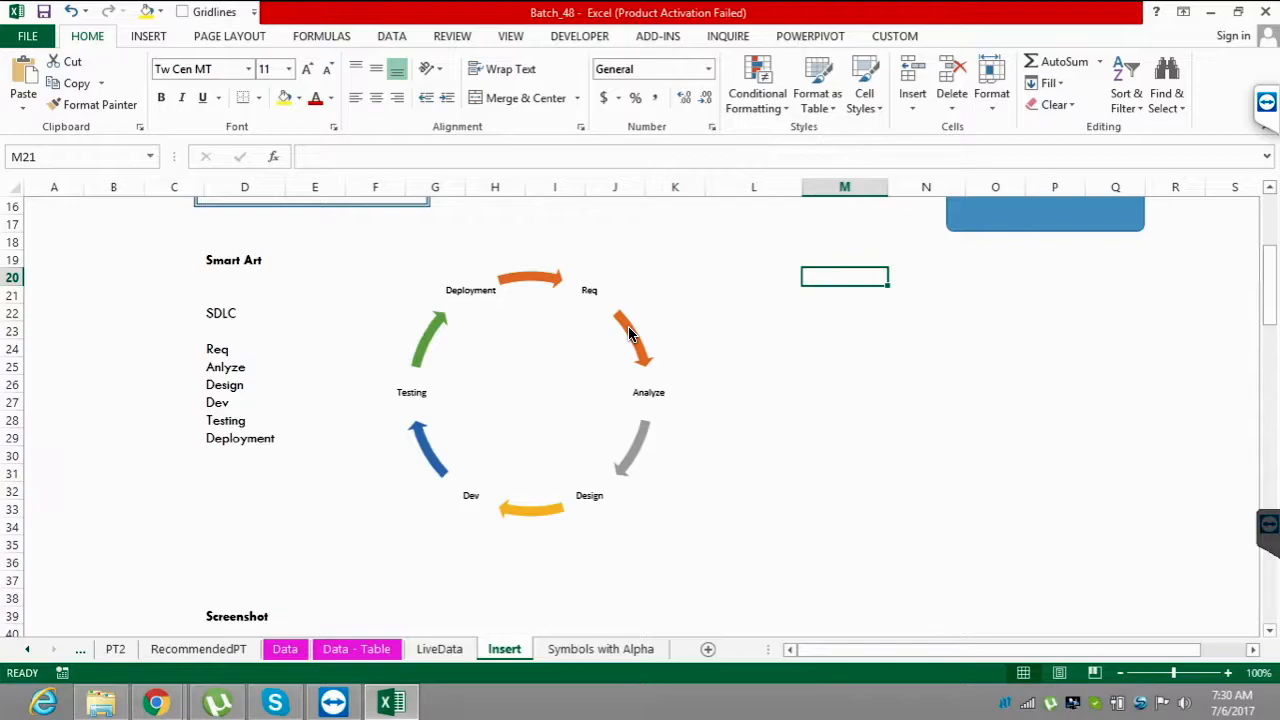
pyautogui.press('Down')
pyautogui.press('Down')
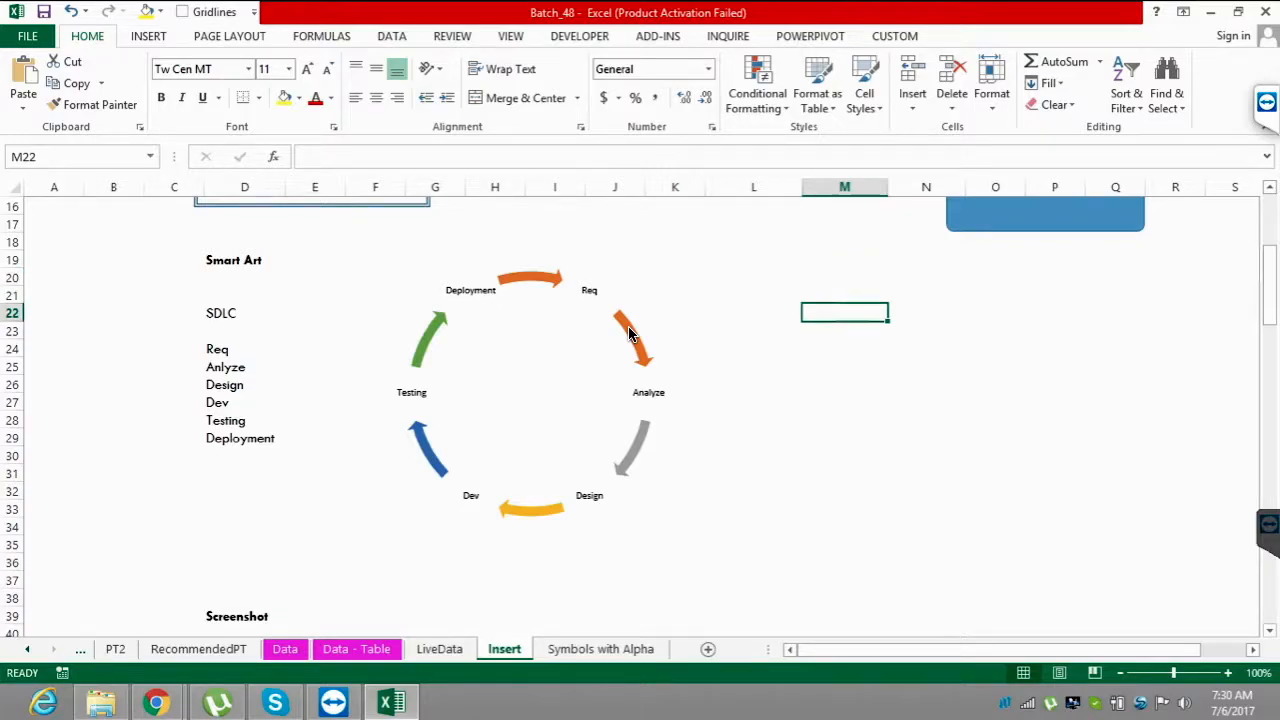
pyautogui.write('Ma')
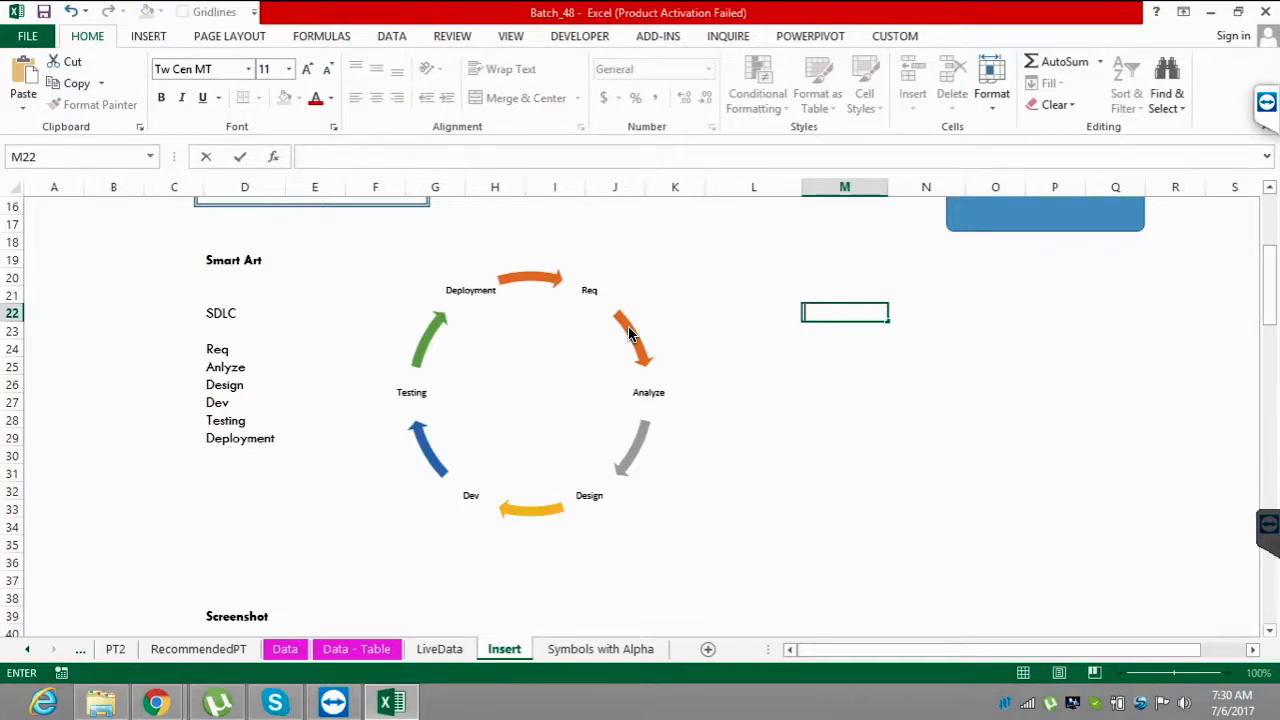
pyautogui.write('naging Dire')
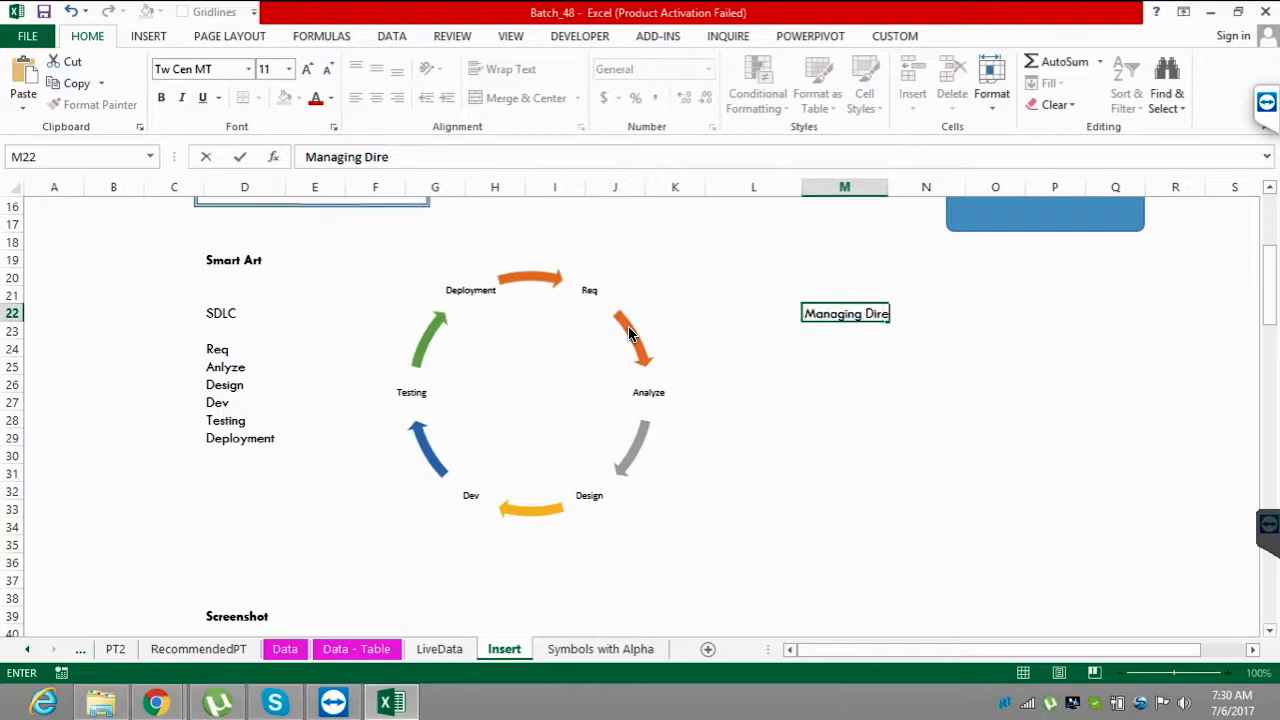
pyautogui.write('ctor')
pyautogui.press('Return')
pyautogui.press('Return')
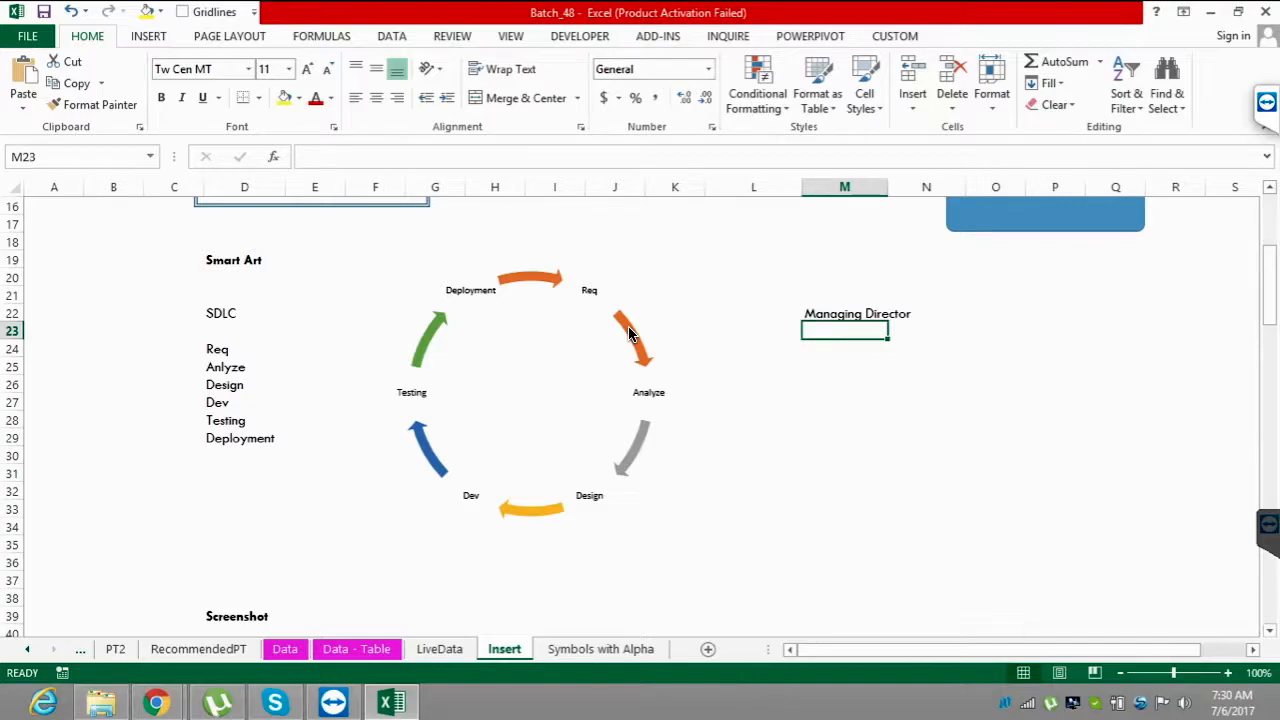
# - List CEO, CFO and COO in cells M23 to M25, below Managing Director
pyautogui.write('CEO')
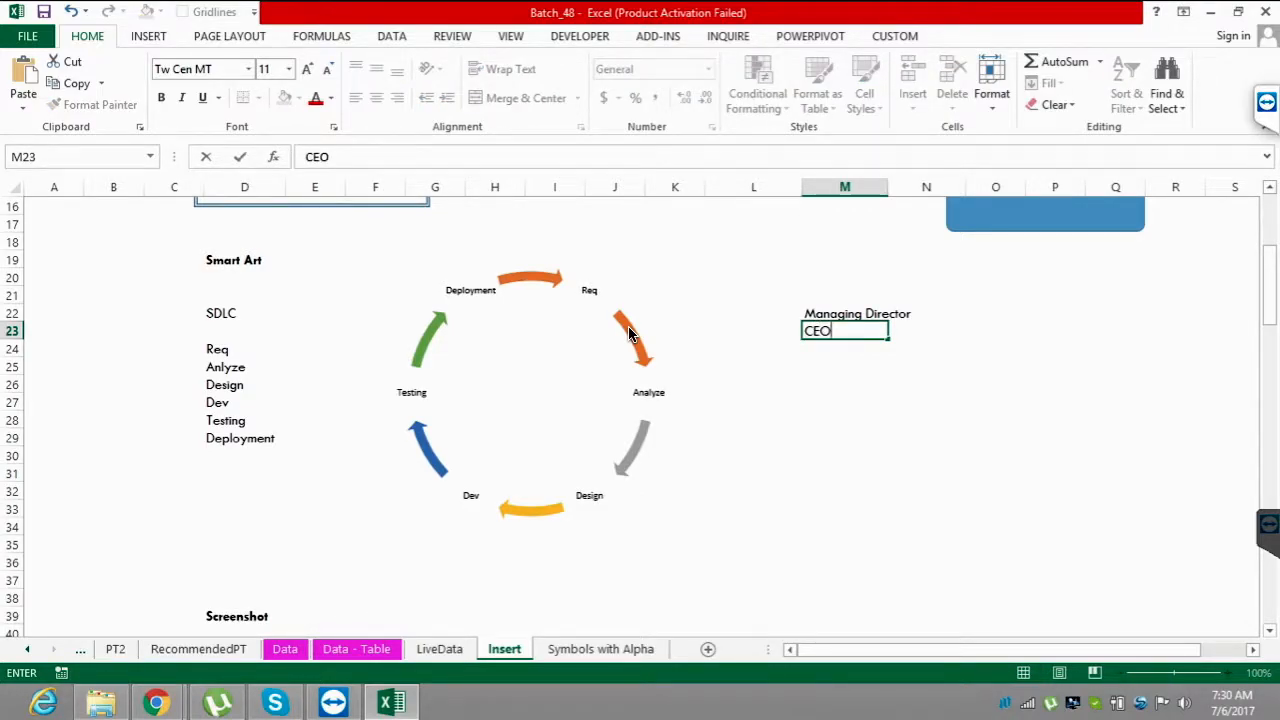
pyautogui.press('Return')
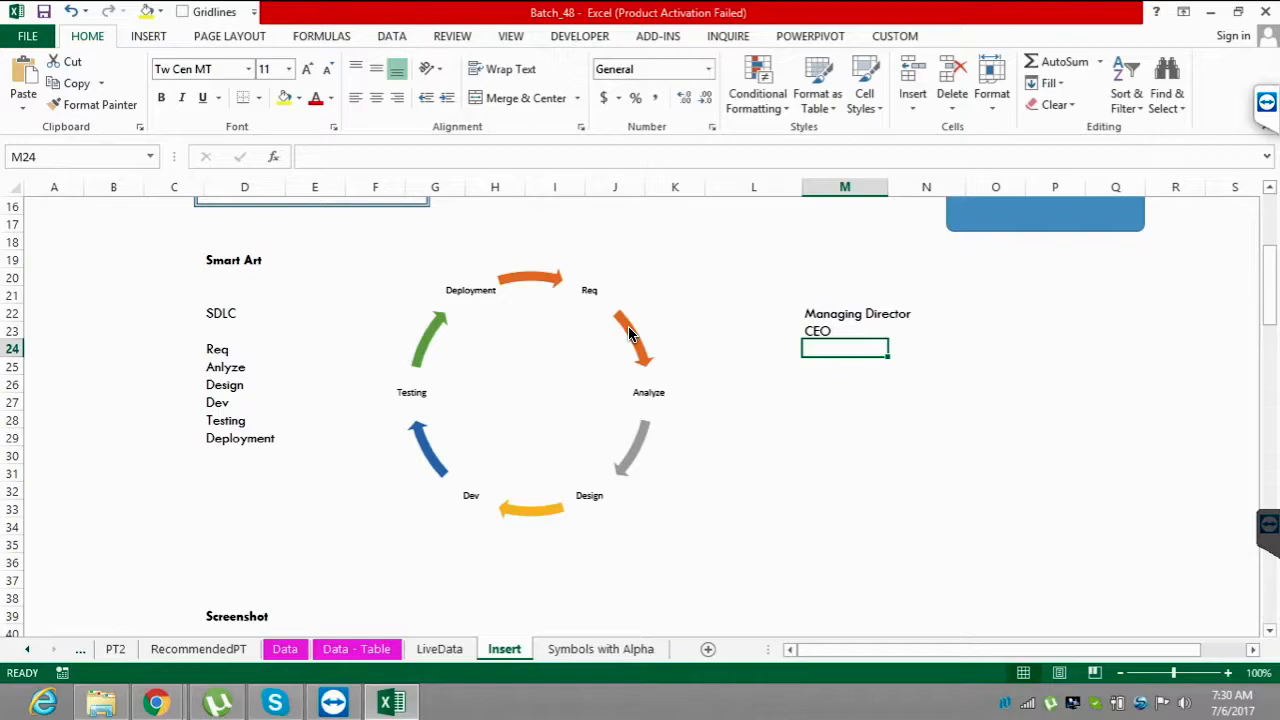
pyautogui.write('Cfo')
pyautogui.press('Return')
pyautogui.press('Up')
pyautogui.write('CFO')
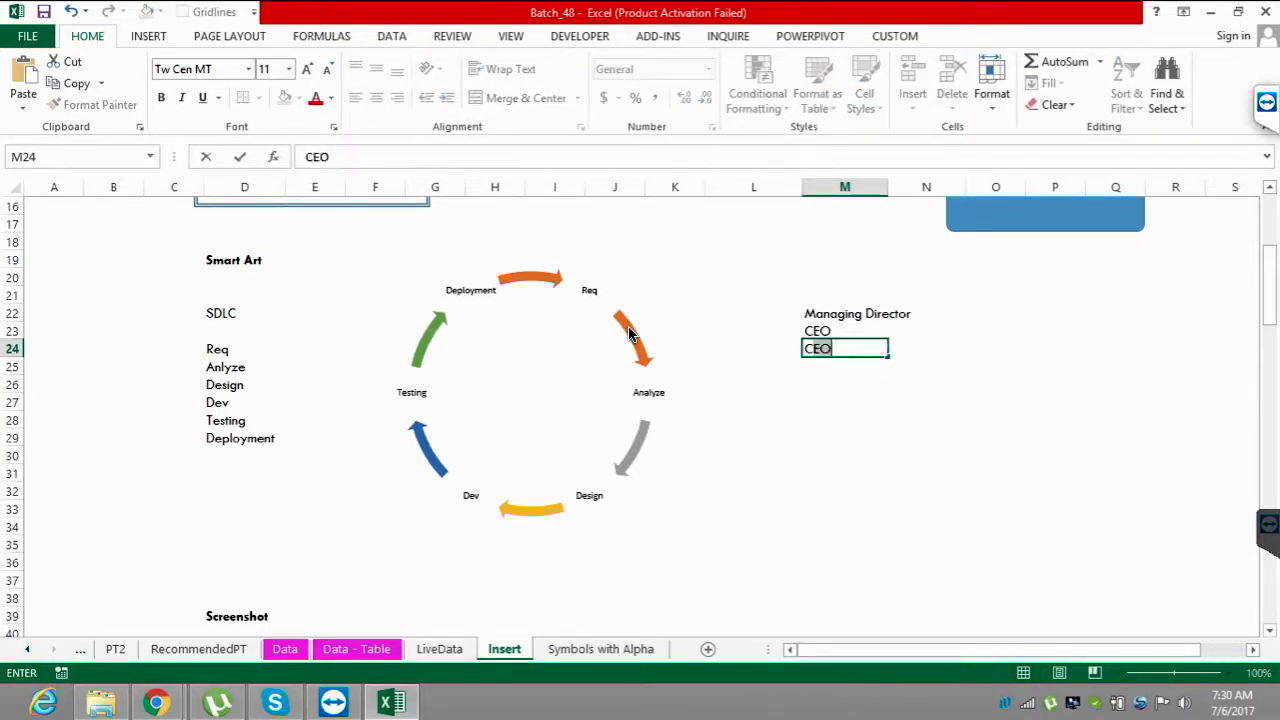
pyautogui.press('Return')
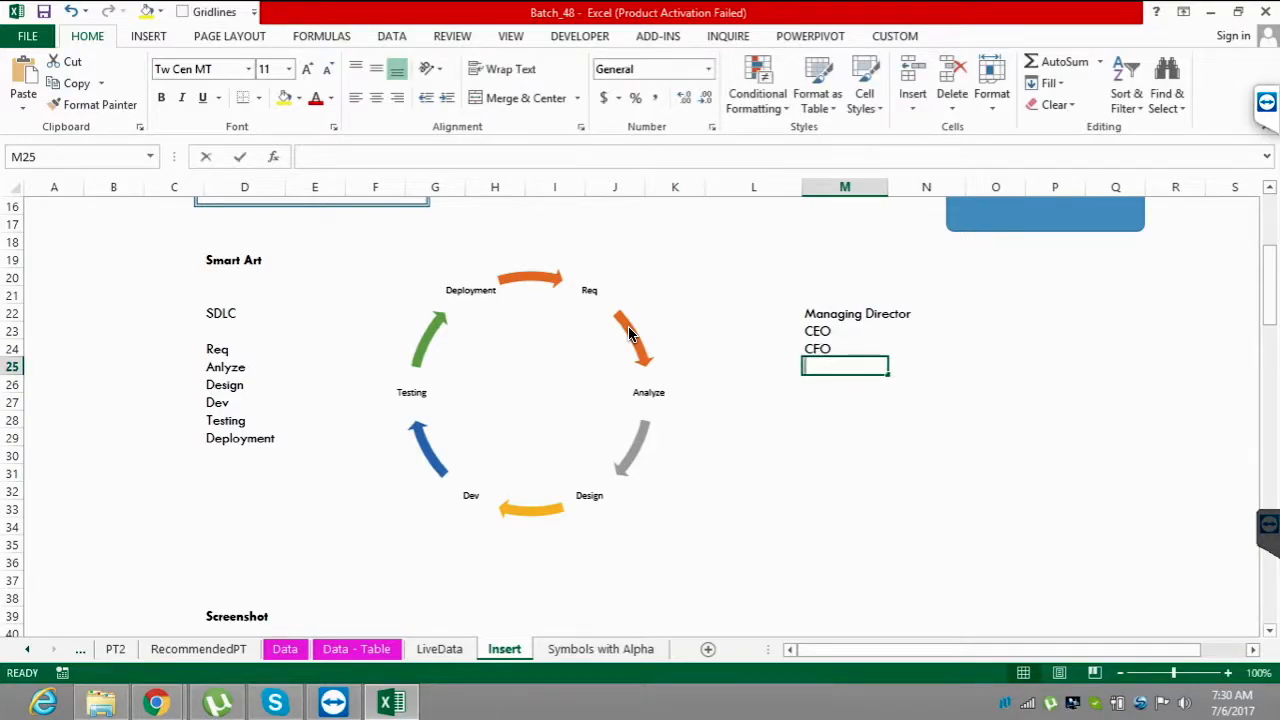
pyautogui.write('Coo')
pyautogui.press('BackSpace')
pyautogui.press('BackSpace')
pyautogui.write('OO')
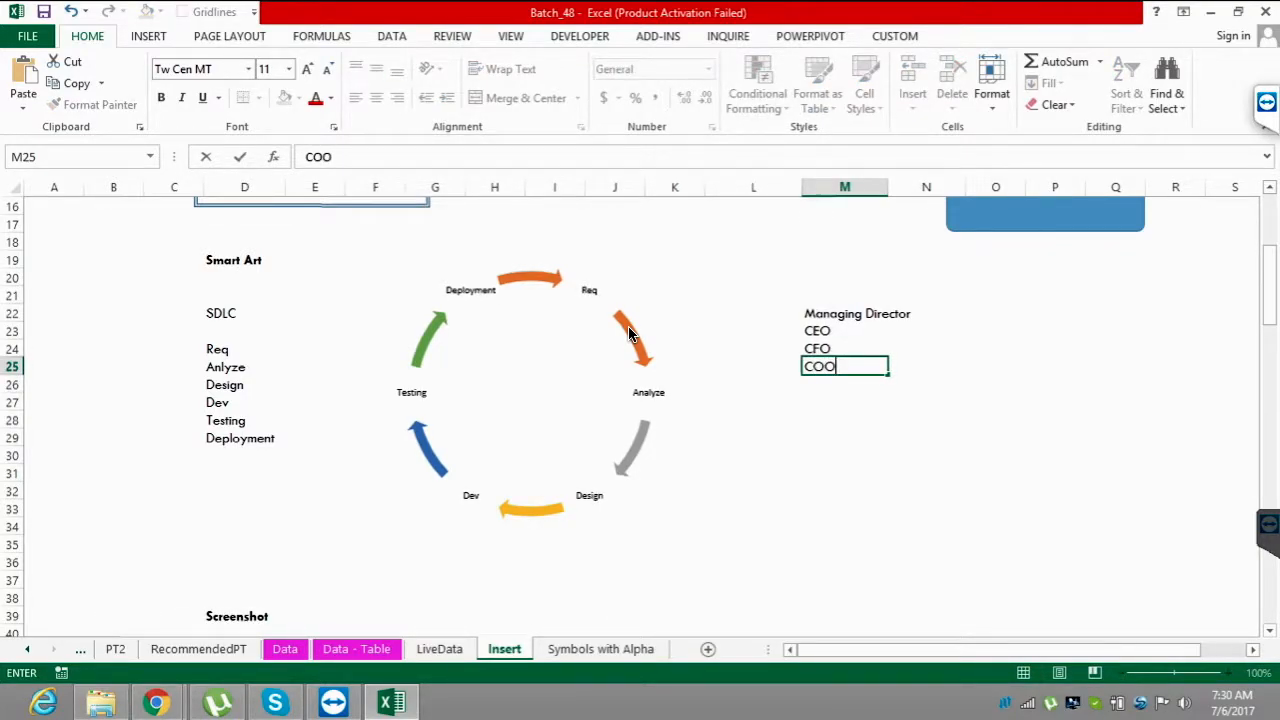
pyautogui.press('Return')
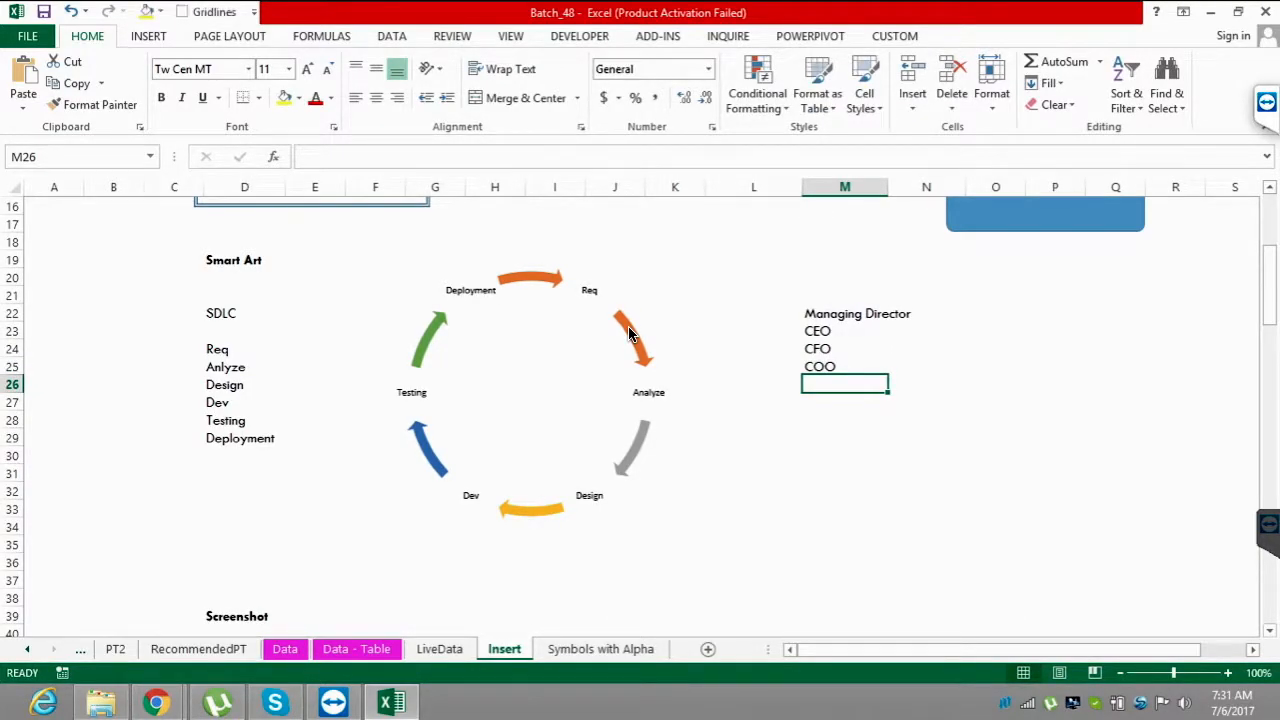
# - Insert an Organization Chart SmartArt graphic from the Hierarchy category, starting from empty cell V26
pyautogui.press('Down')
pyautogui.press('Down')
pyautogui.press('Up')
pyautogui.press('Up')
pyautogui.press('Right')
pyautogui.press('Right')
pyautogui.press('Right')
pyautogui.press('Right')
pyautogui.press('Right')
pyautogui.press('Right')
pyautogui.press('Right')
pyautogui.press('Right')
pyautogui.press('Right')
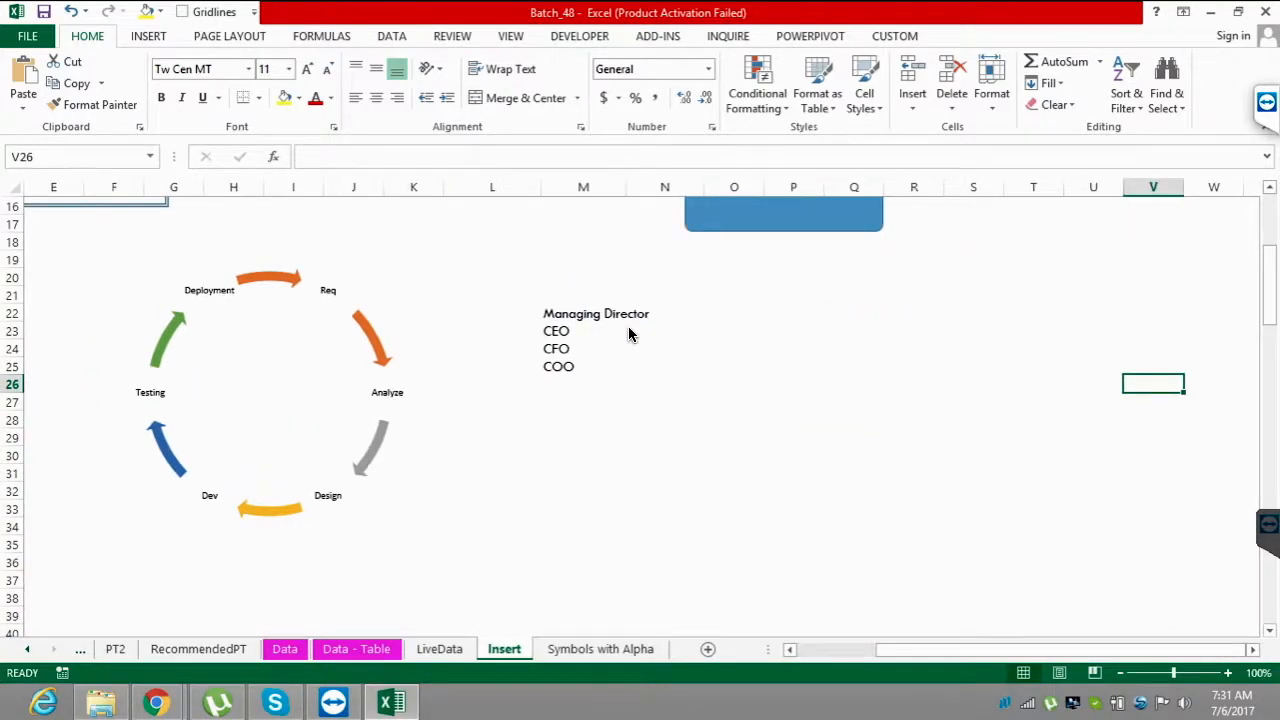
pyautogui.hotkey('alt', 'n')
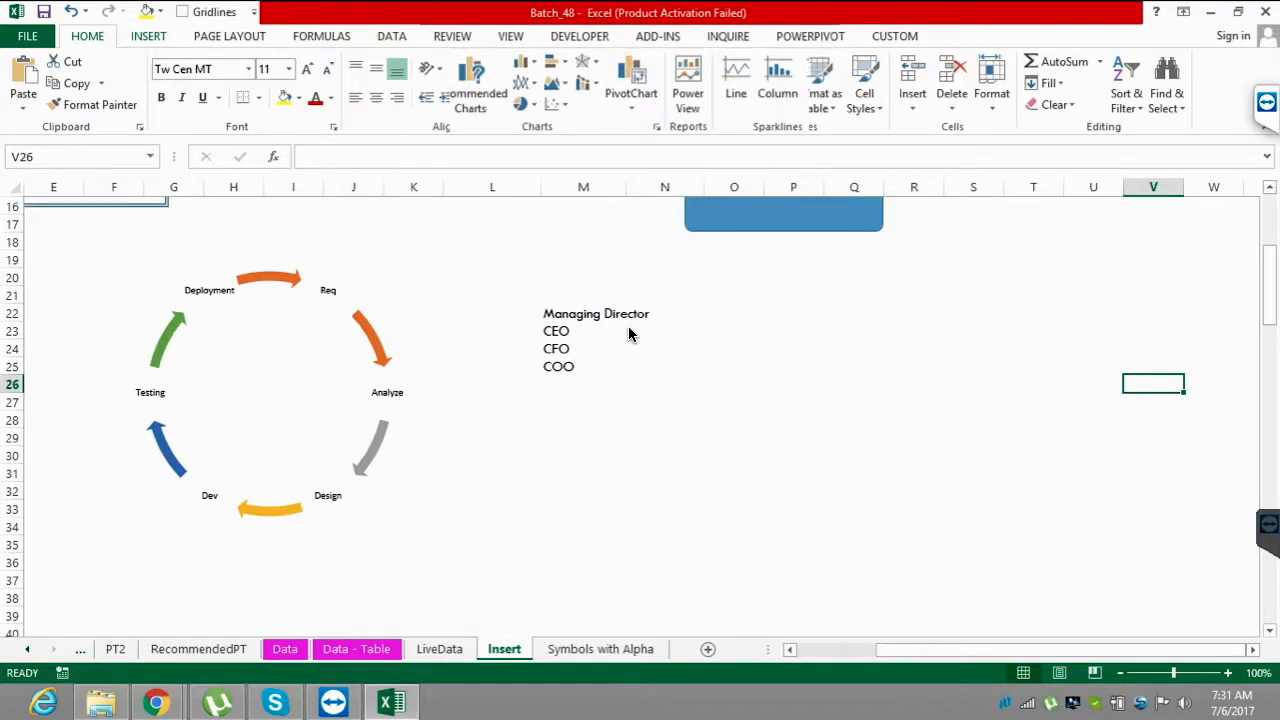
pyautogui.click(313, 83)
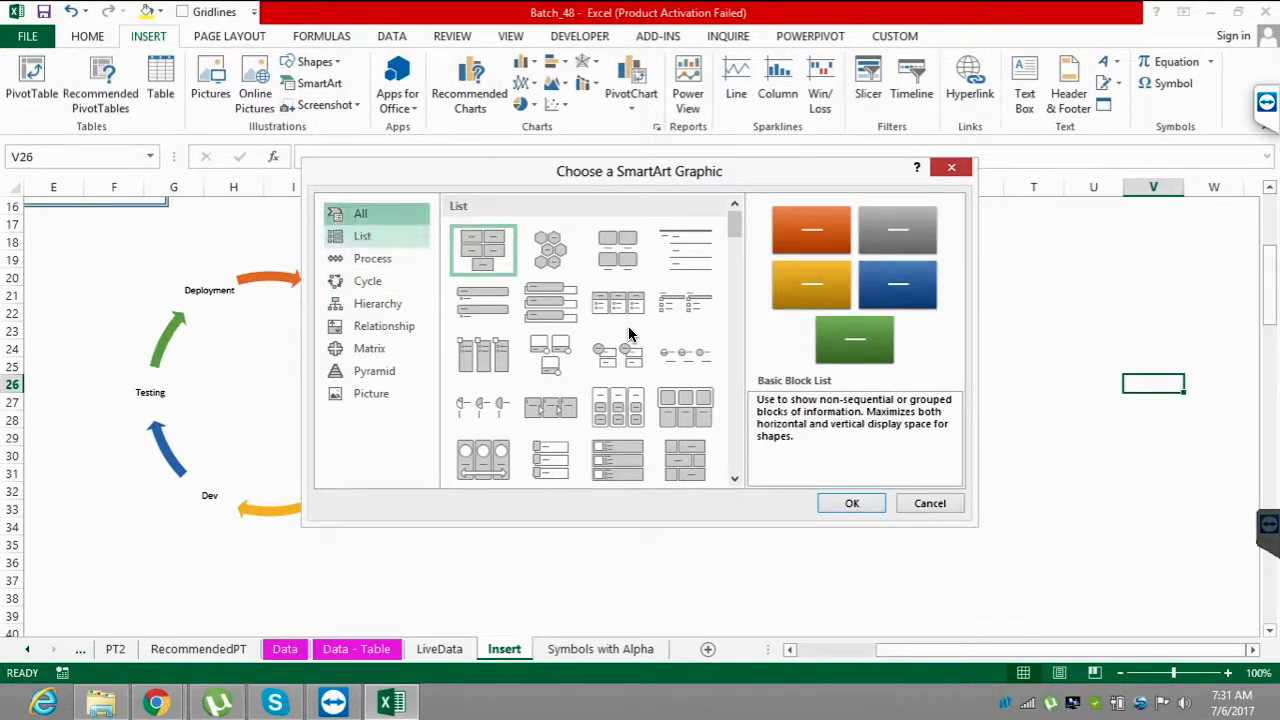
pyautogui.click(378, 303)
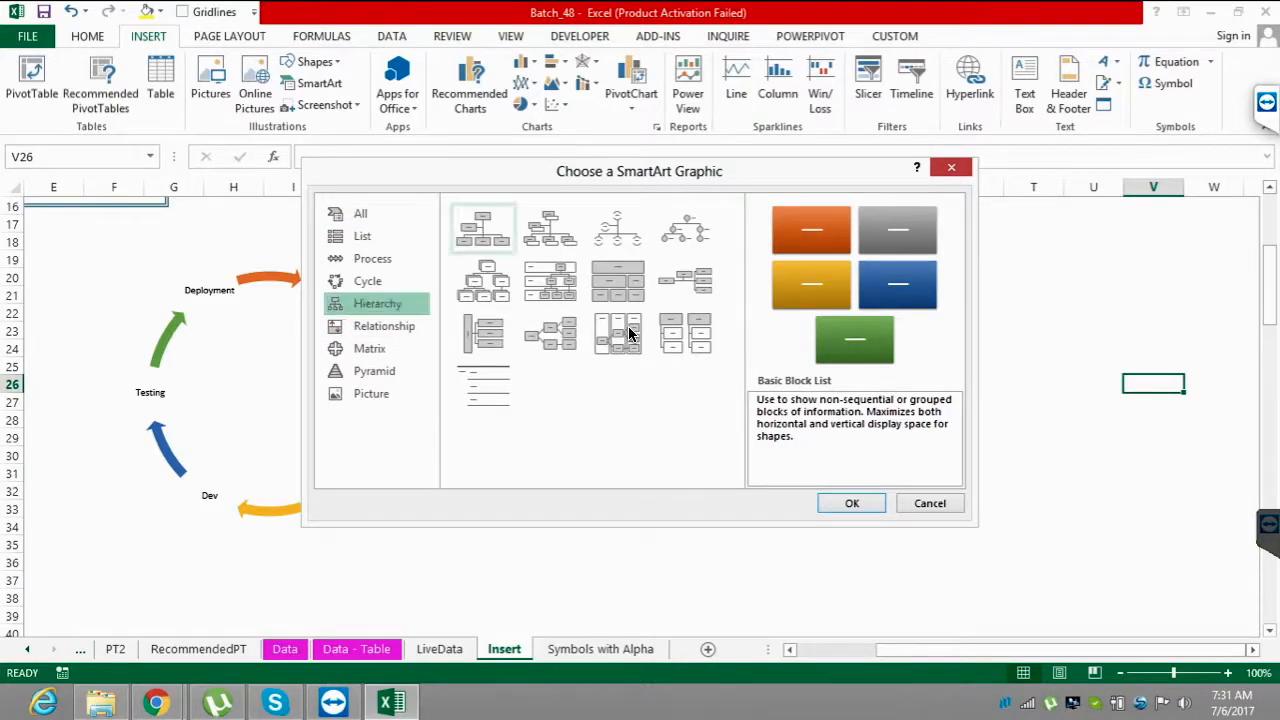
pyautogui.click(483, 230)
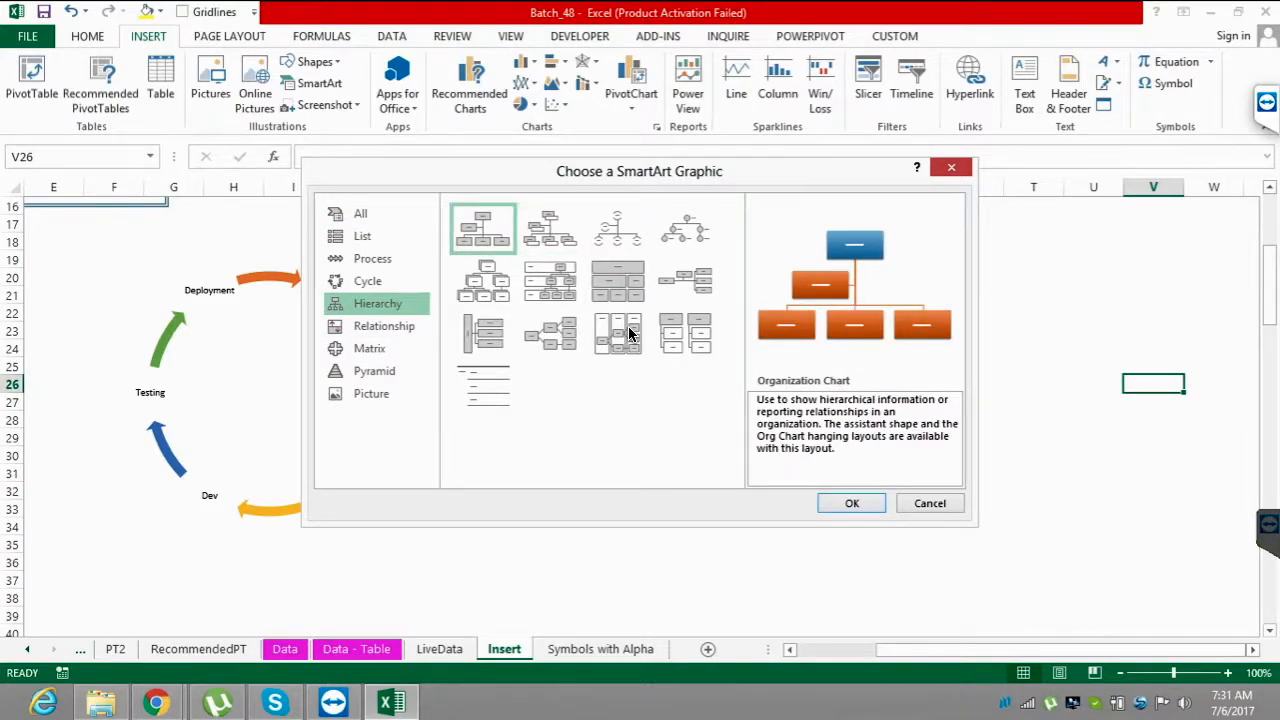
pyautogui.press('Return')
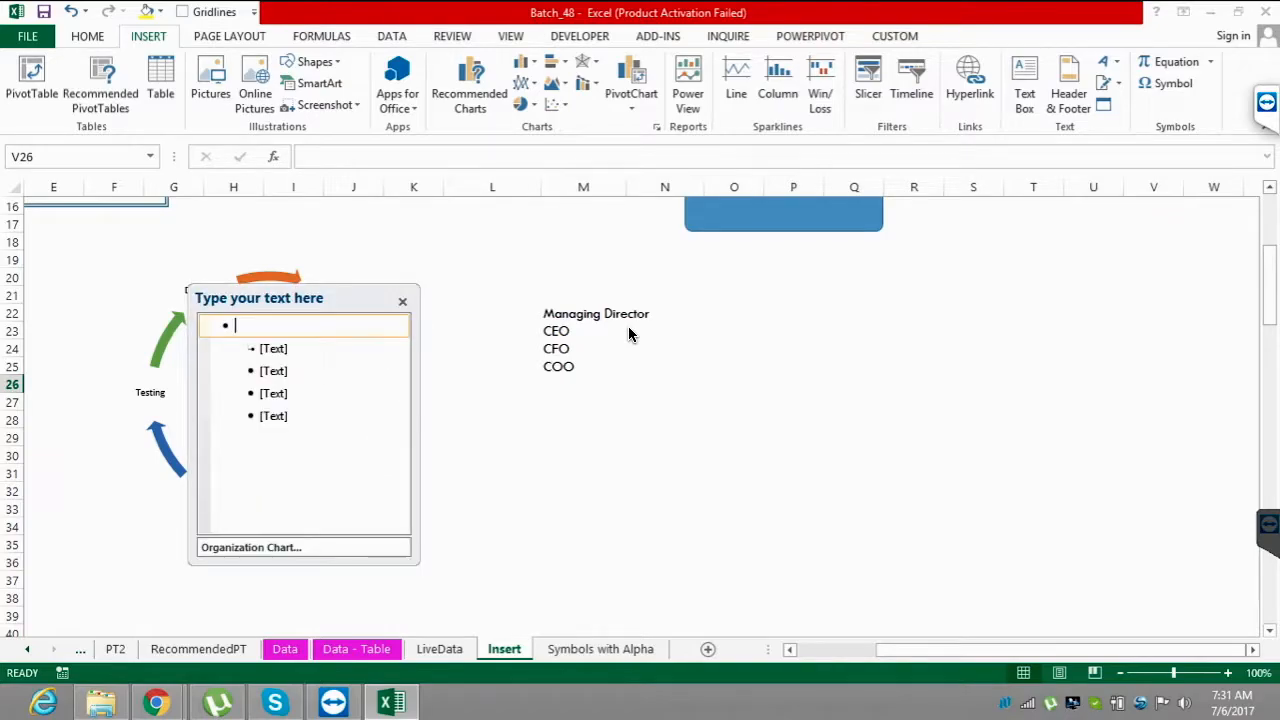
# - Fill the organization chart with MD at the head, CEO as assistant, and CFO, COO and CTO in the lowest row
pyautogui.write('M')
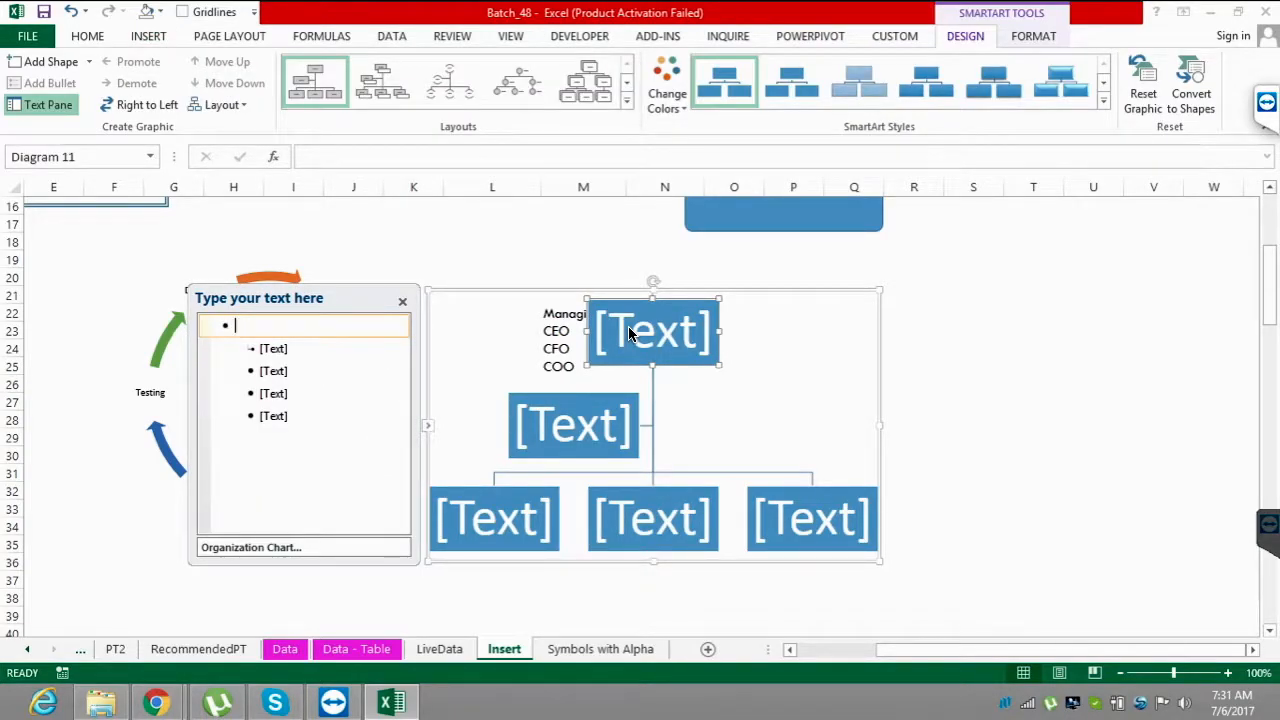
pyautogui.write('D')
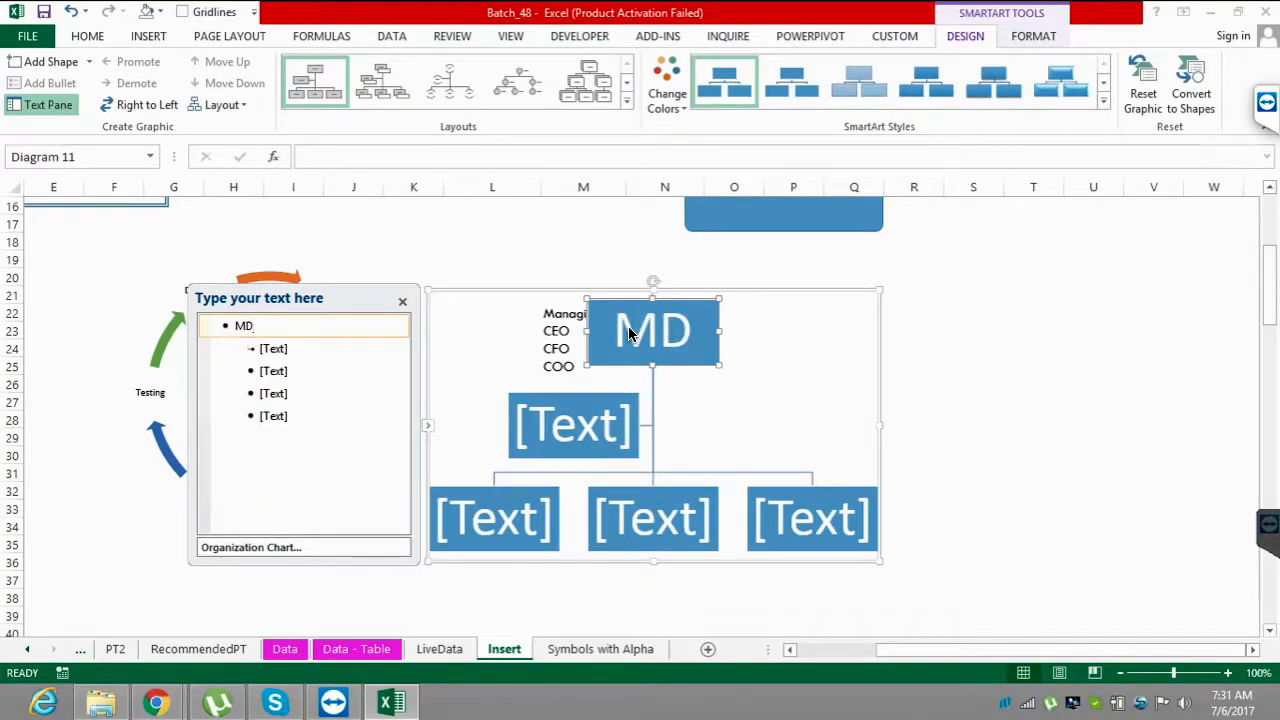
pyautogui.press('Down')
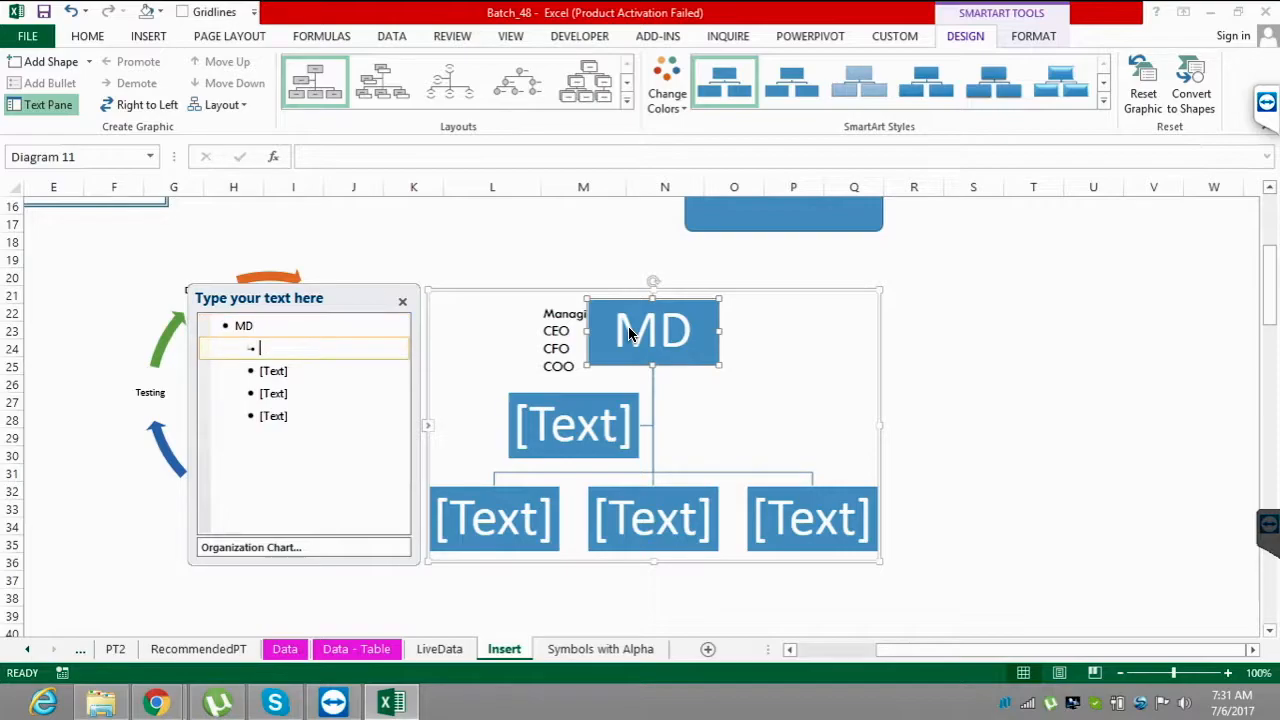
pyautogui.write('CE')
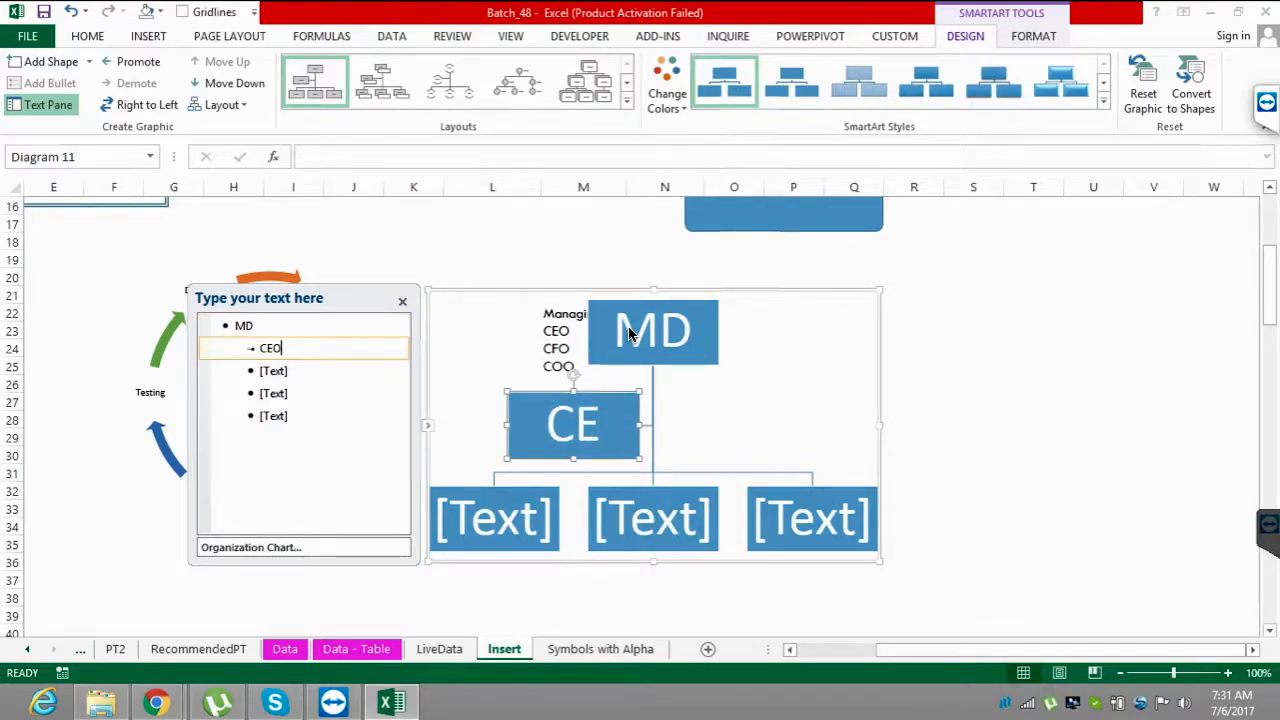
pyautogui.write('O')
pyautogui.press('Down')
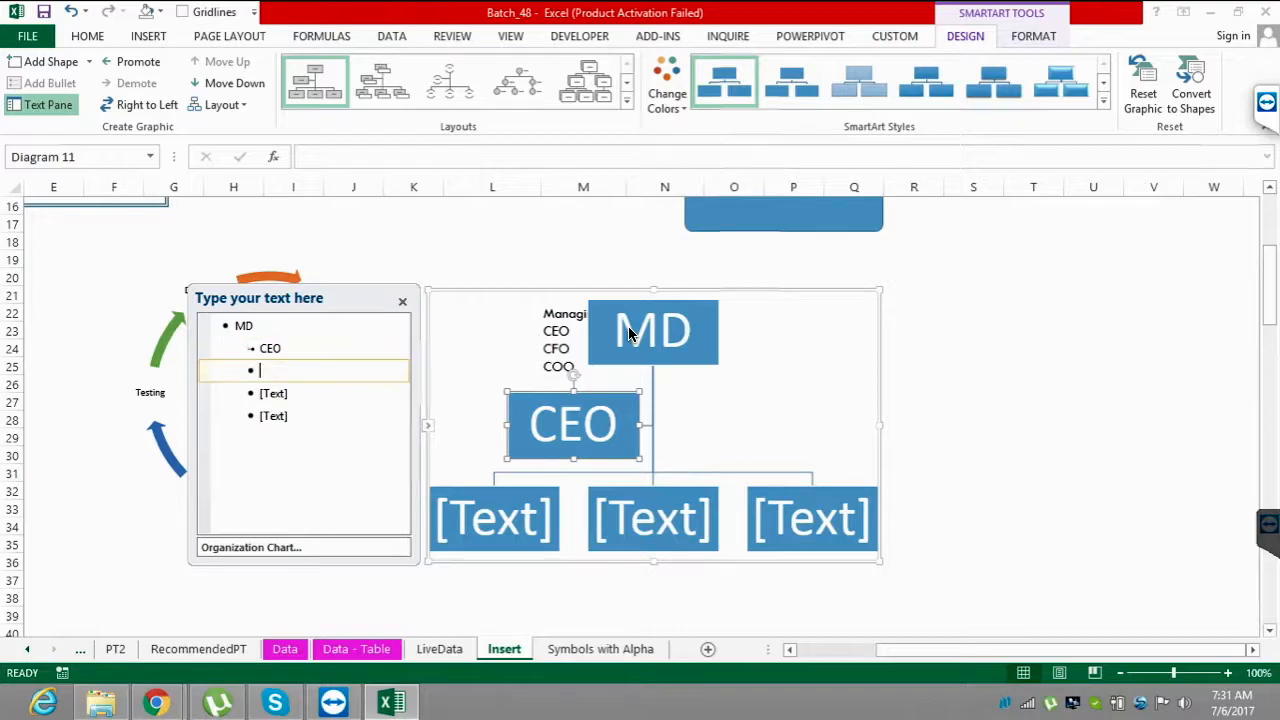
pyautogui.write('CFO')
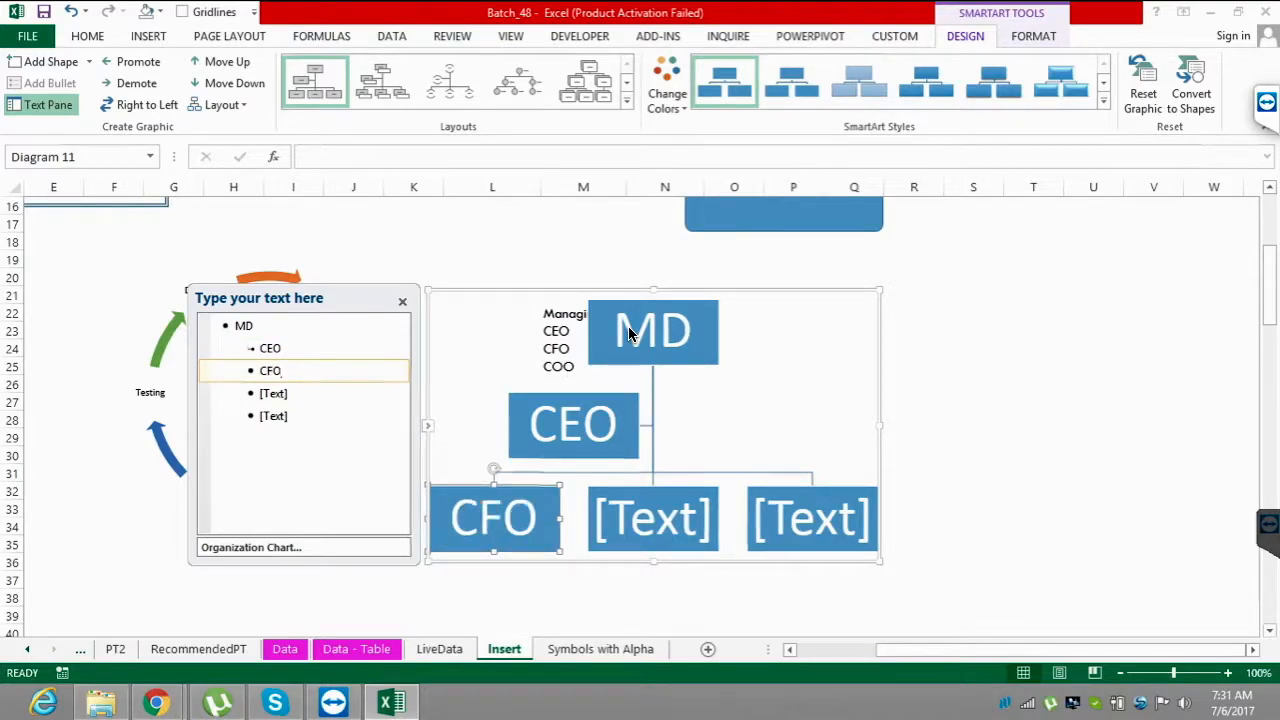
pyautogui.press('Down')
pyautogui.write('COO')
pyautogui.press('Down')
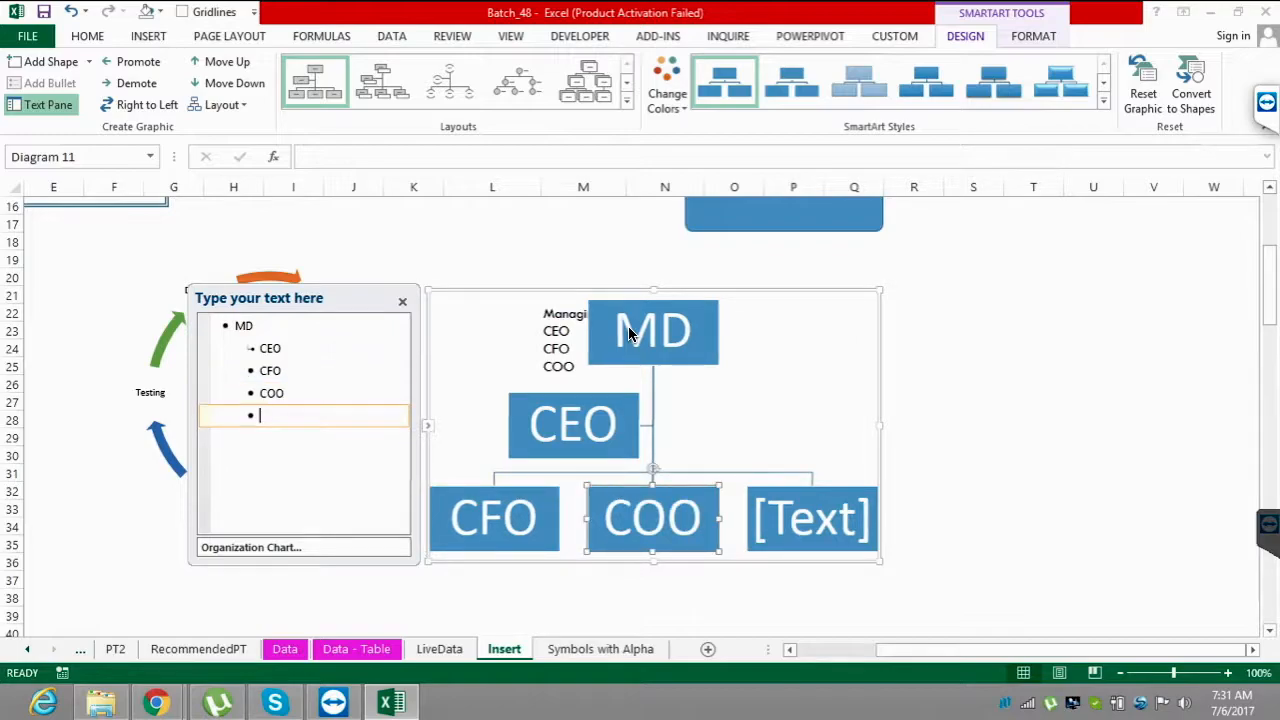
pyautogui.write('CTO')
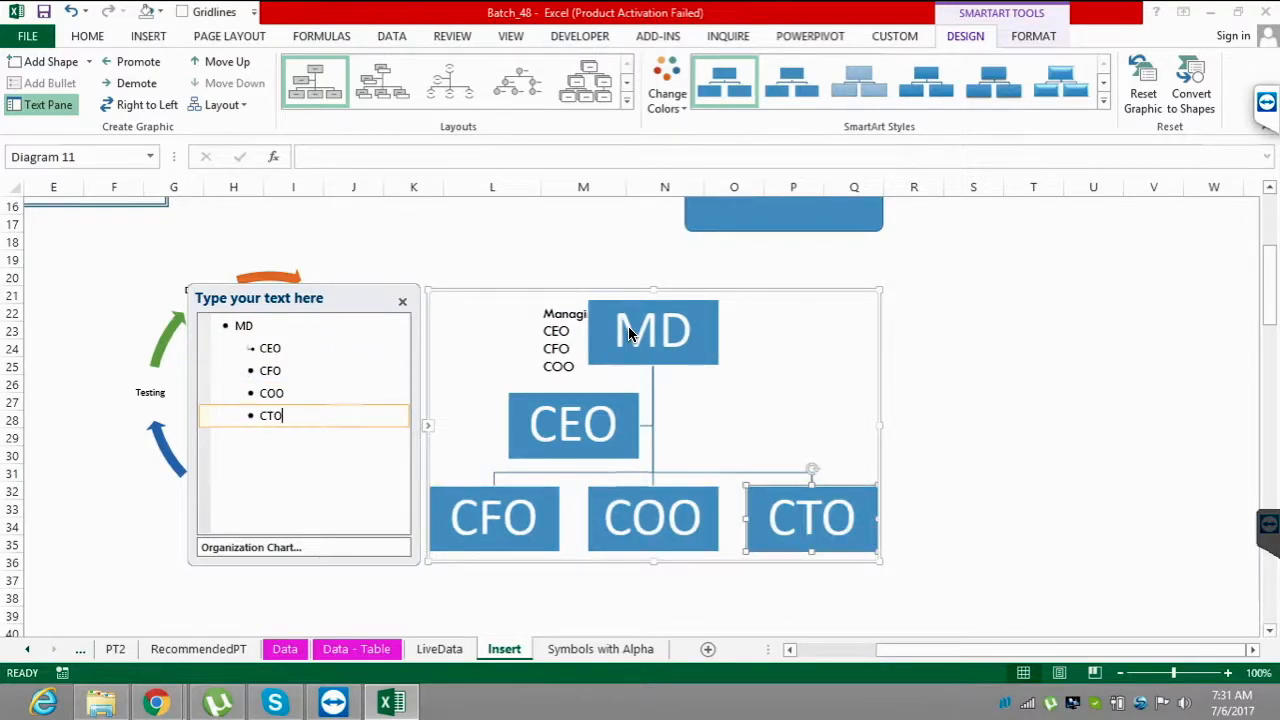
pyautogui.press('Escape')
pyautogui.press('Escape')
# - Move the organization chart beside the job role list and restyle it with the half-circle layout and a Colorful colour variation
pyautogui.click(629, 333)
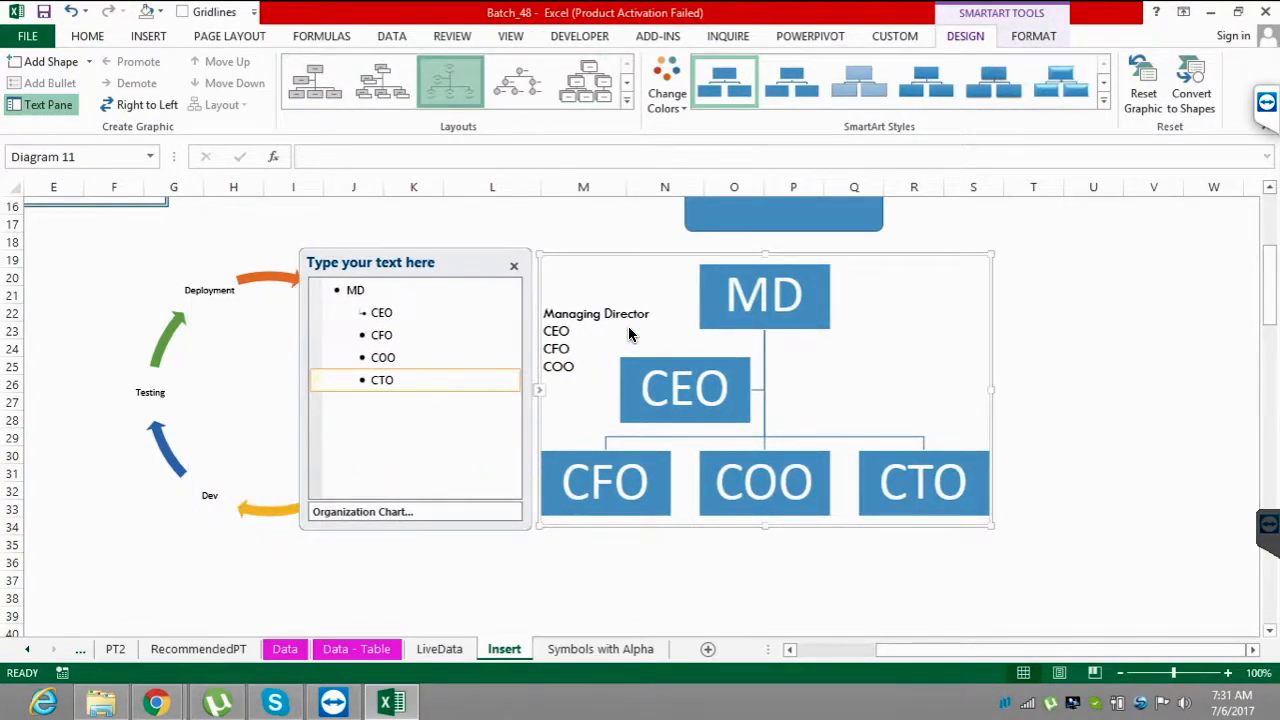
pyautogui.click(667, 84)
pyautogui.click(681, 240)
pyautogui.click(1093, 366)
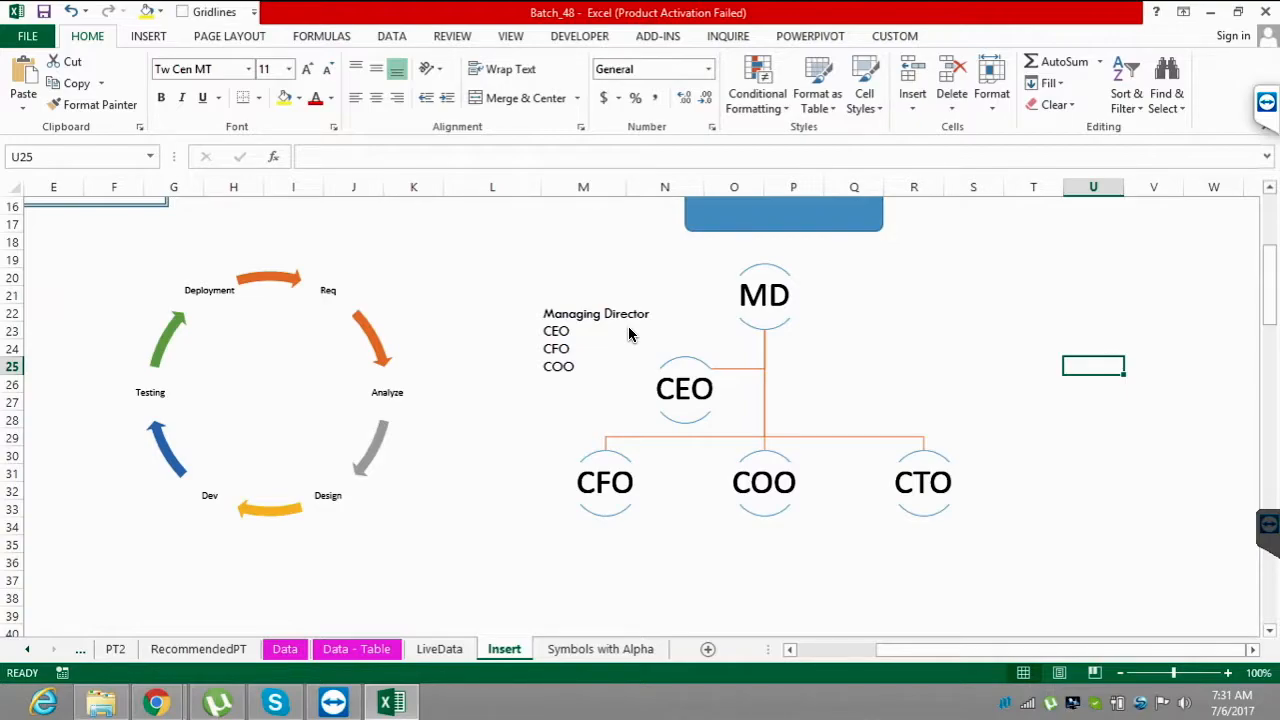
# - Select cell E41 below the Screenshot heading and examine which open windows are available to capture
pyautogui.moveTo(962, 650); pyautogui.dragTo(880, 650)
pyautogui.moveTo(1268, 288); pyautogui.dragTo(1268, 356)
pyautogui.click(315, 277)
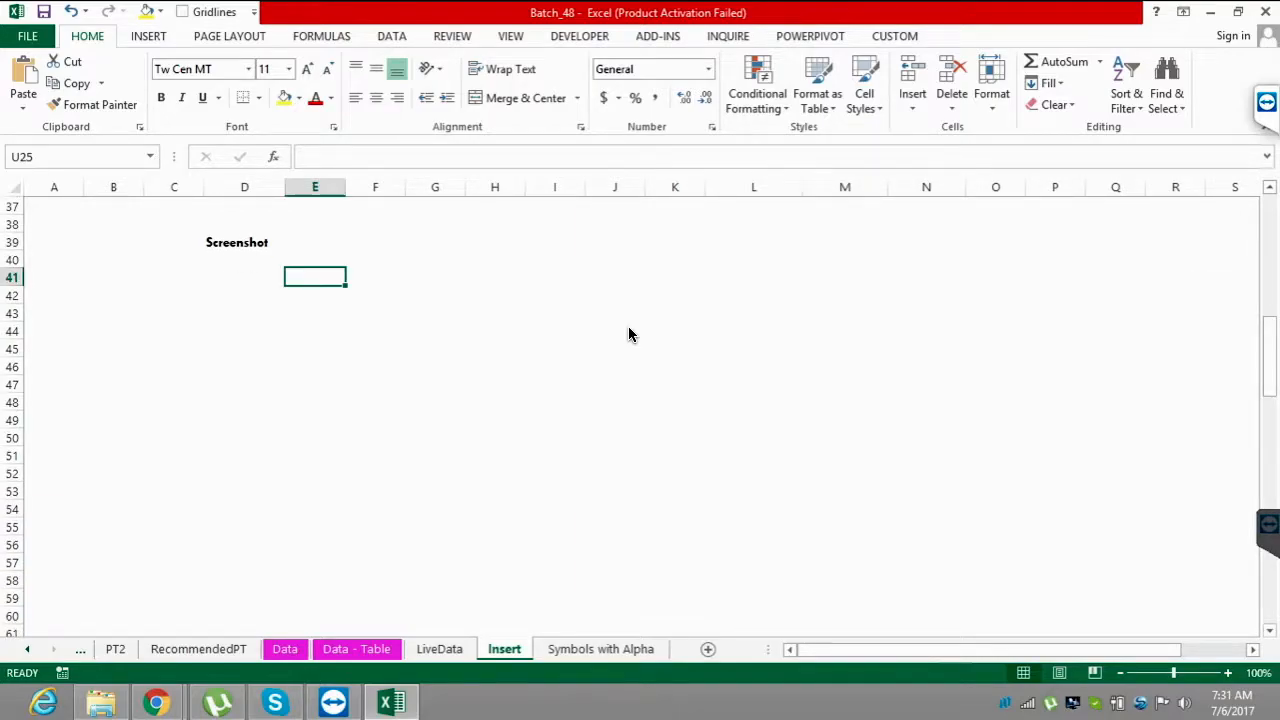
pyautogui.click(148, 36)
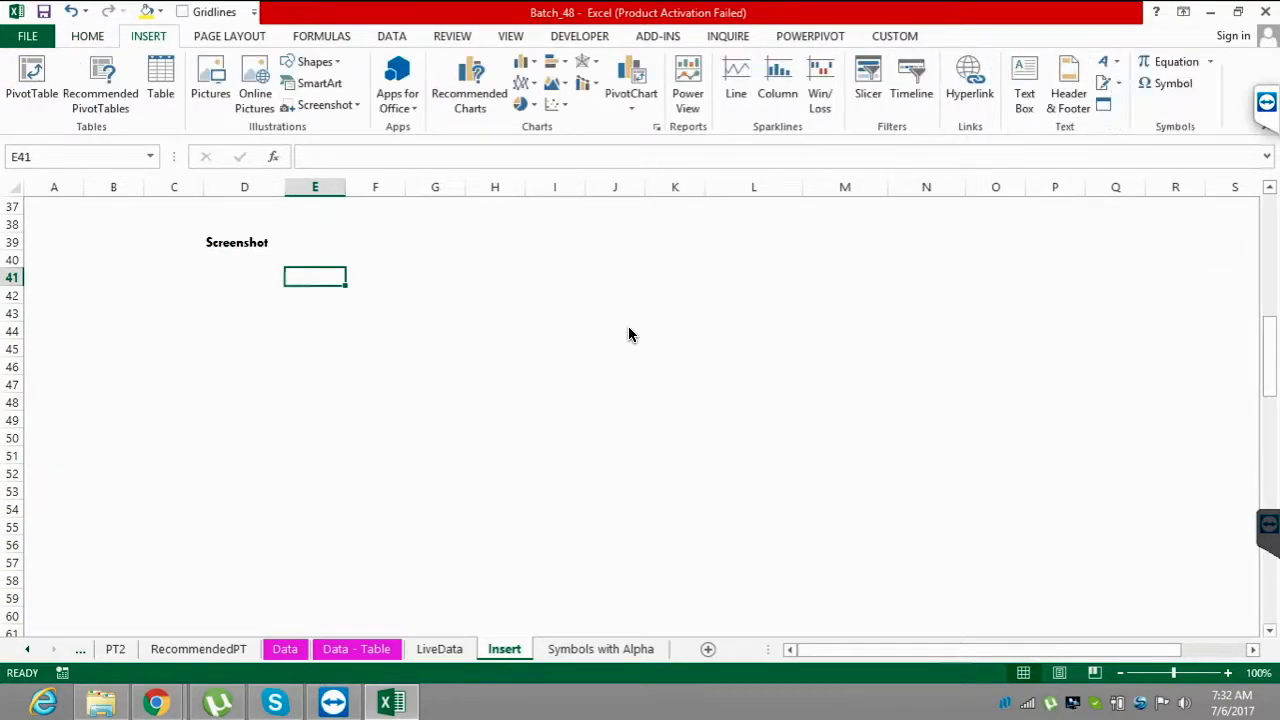
pyautogui.click(322, 105)
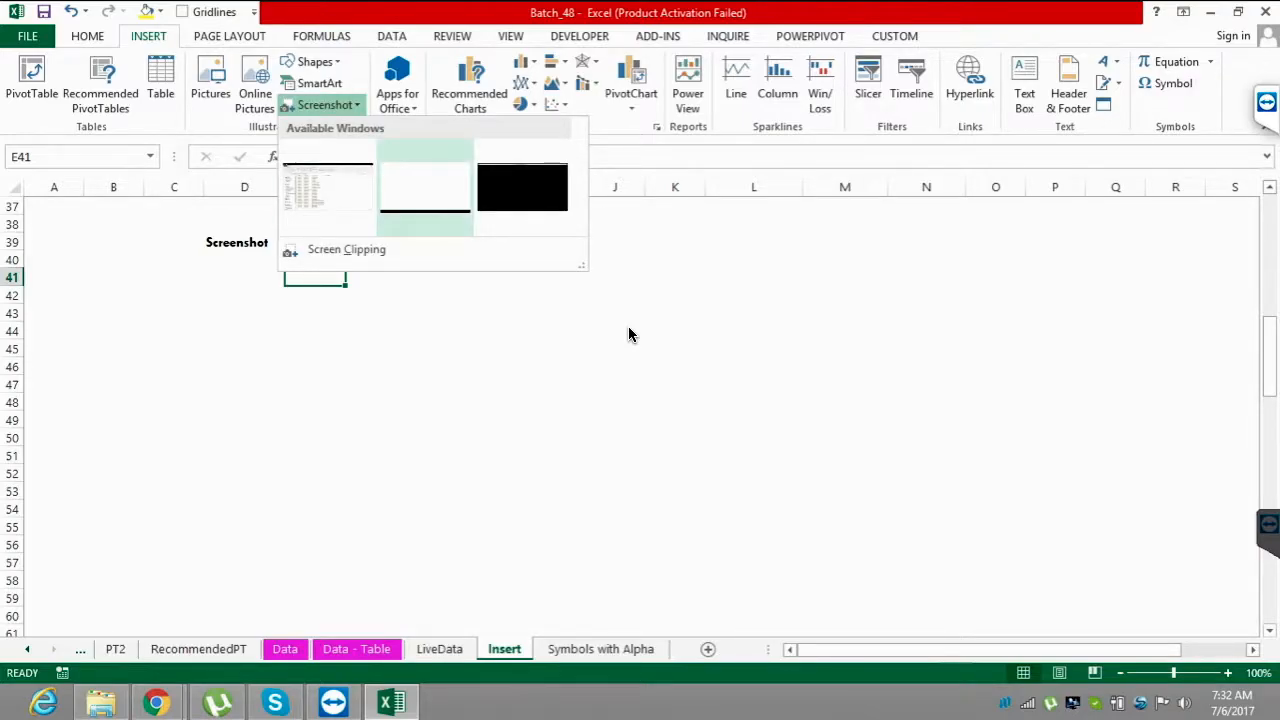
pyautogui.click(629, 334)
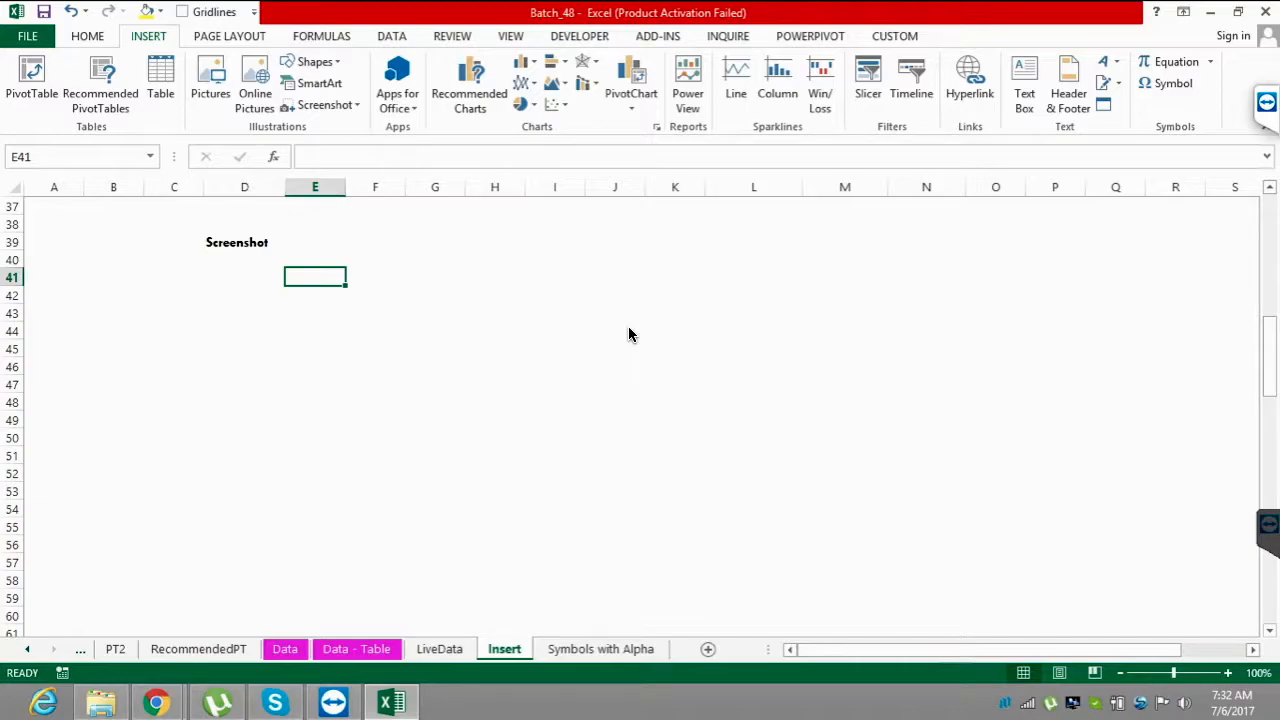
# - Insert a screenshot of the second available window at cell E41 and delete the picture again
pyautogui.click(323, 105)
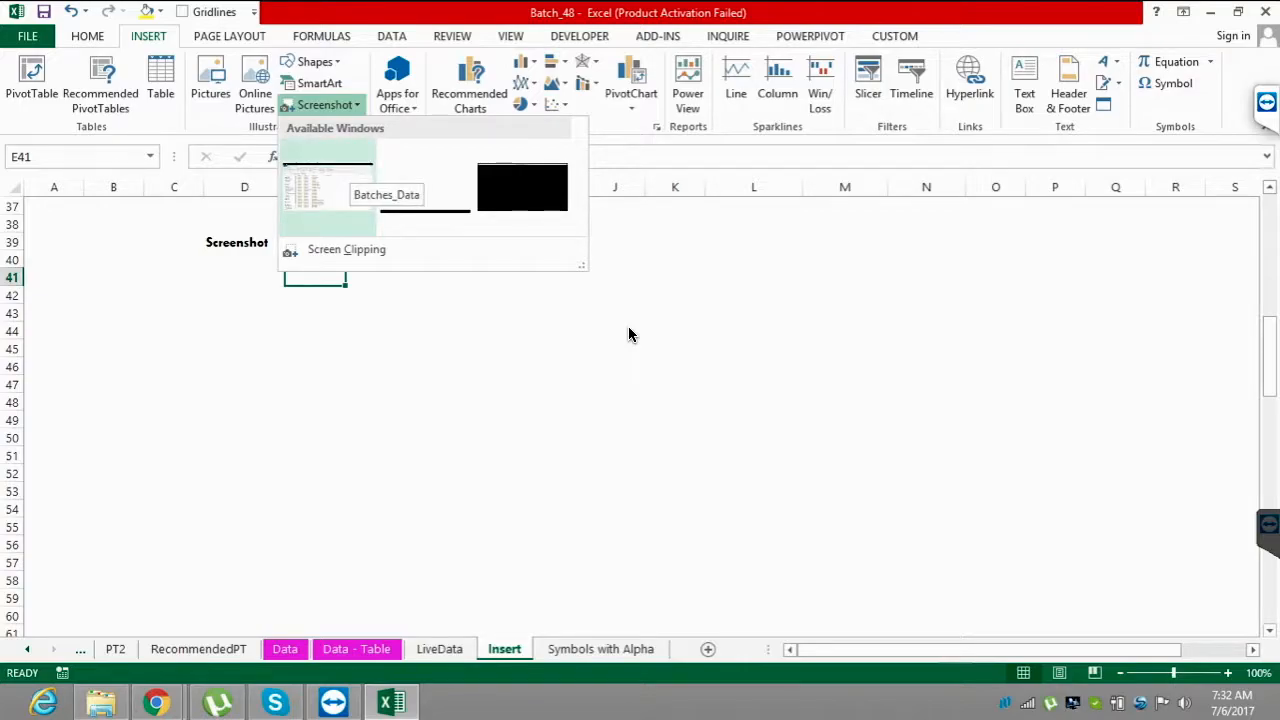
pyautogui.click(425, 188)
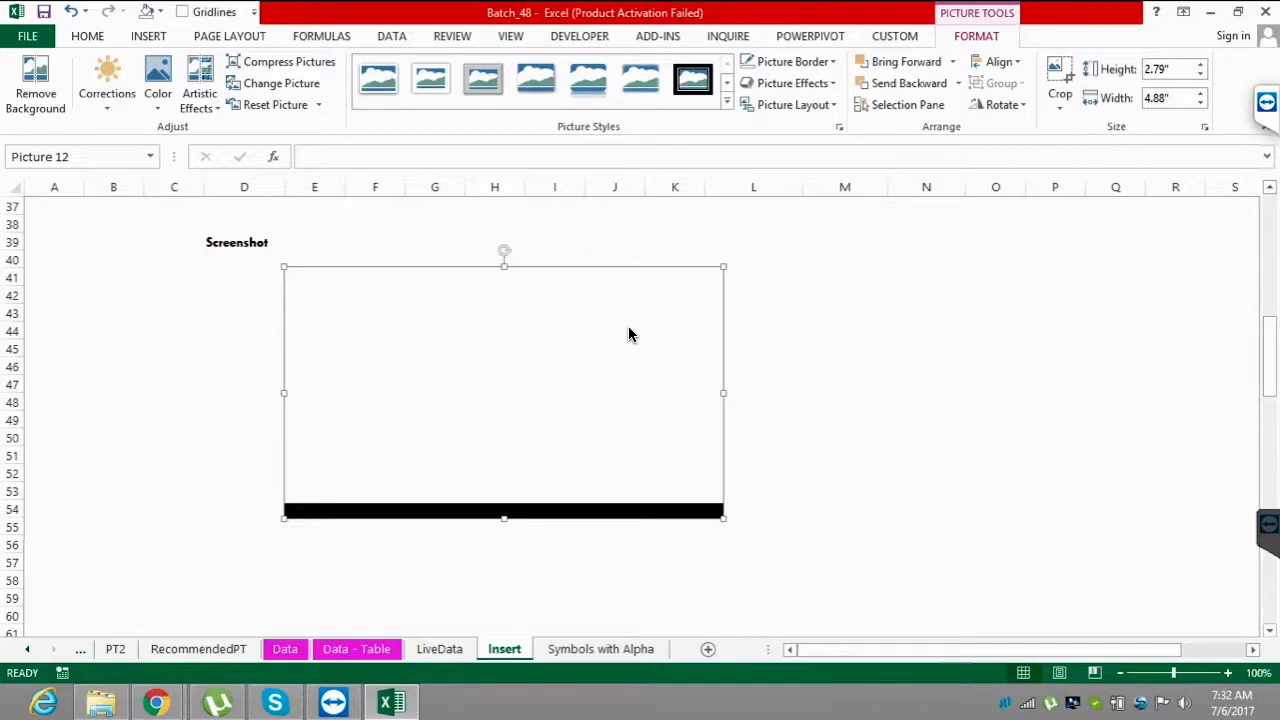
pyautogui.press('Delete')
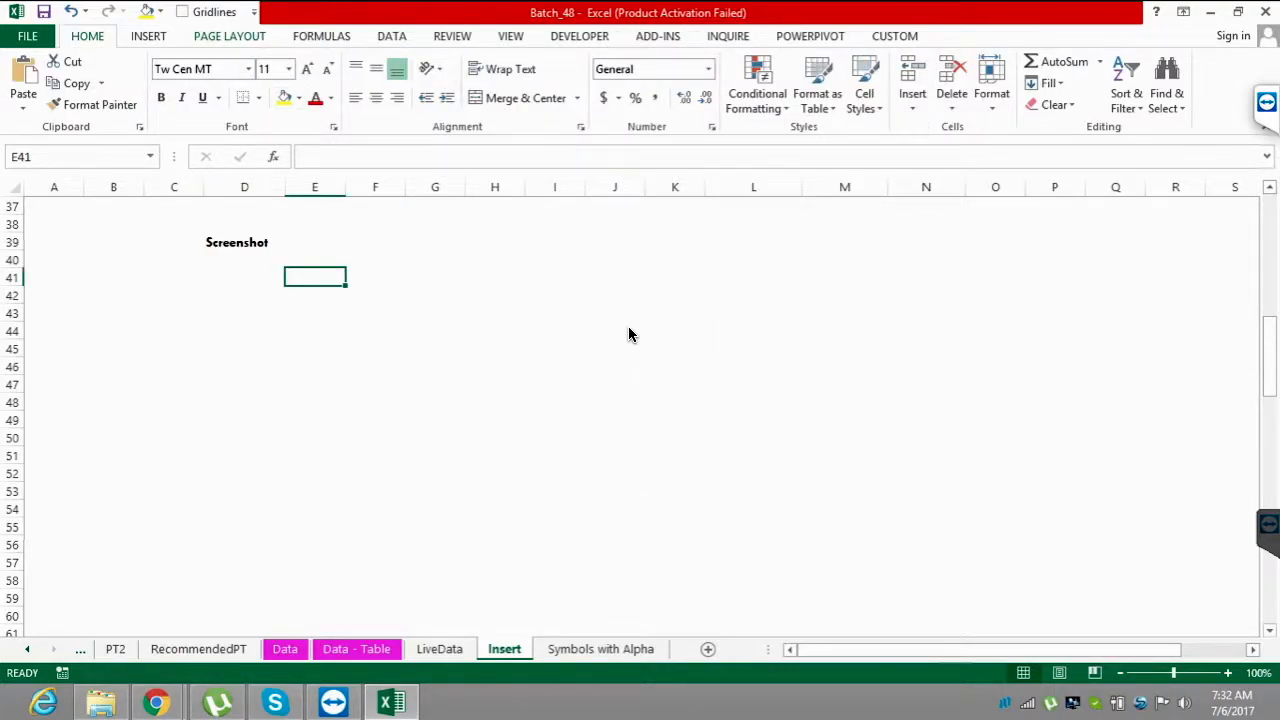
# - Insert a screenshot of the Google Chrome window at cell E41 and delete the picture again
pyautogui.click(148, 36)
pyautogui.click(323, 105)
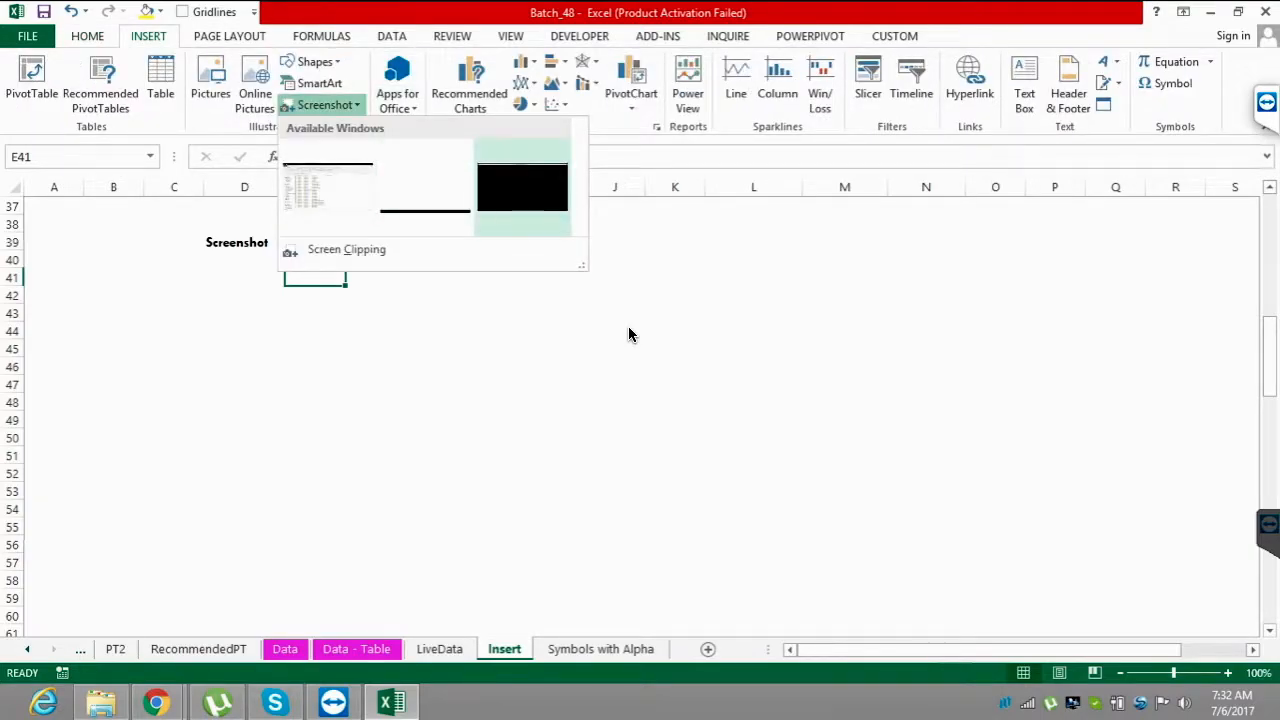
pyautogui.click(522, 188)
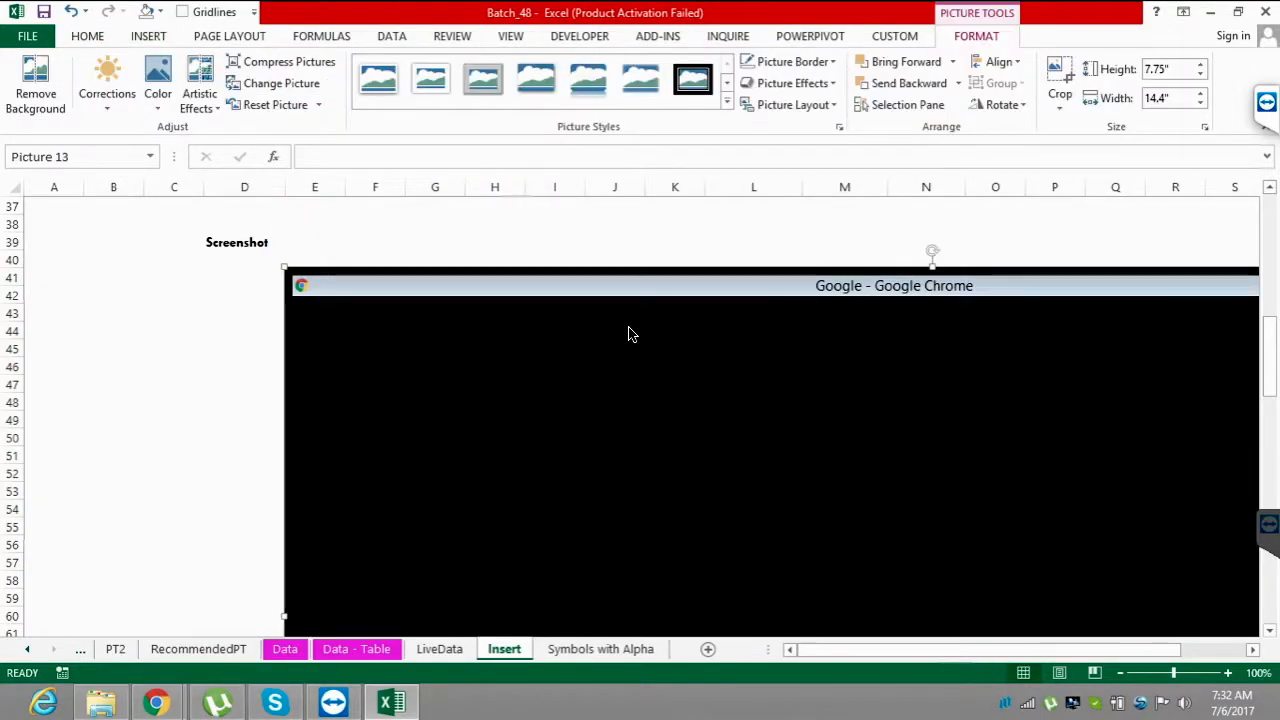
pyautogui.press('Delete')
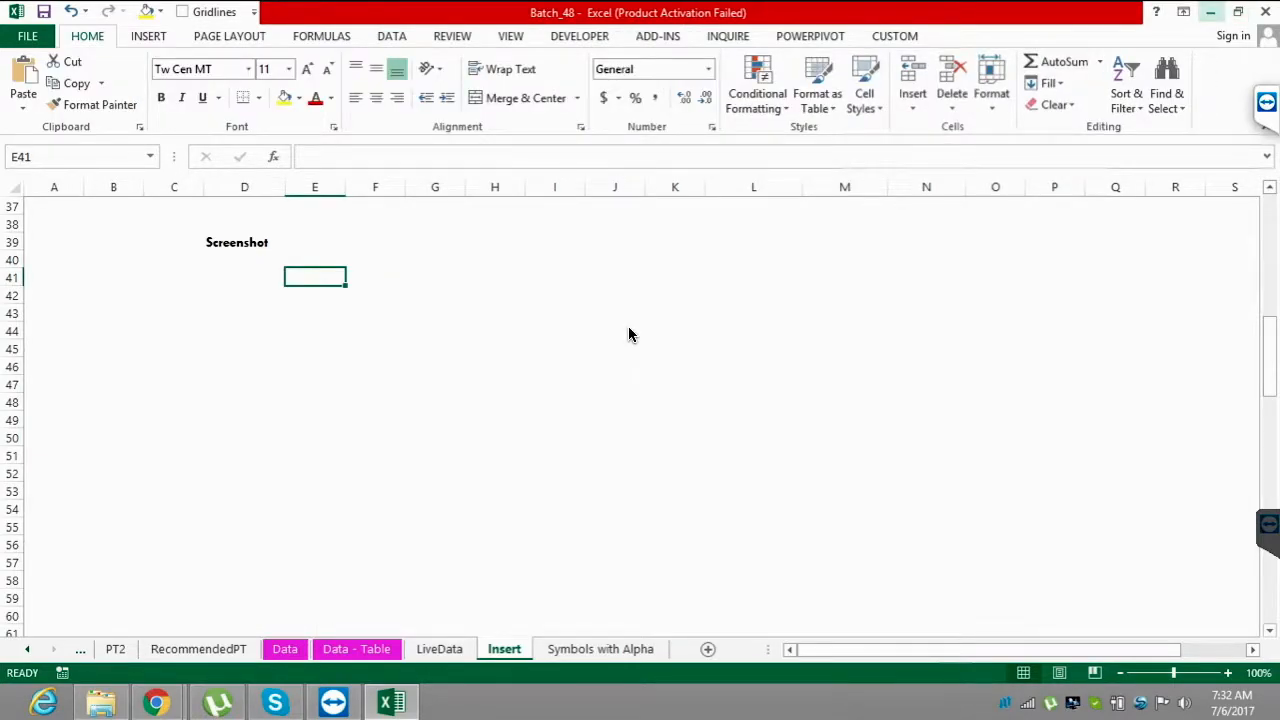
# - Minimise the workbook, the Batches_Data folder and the Google Chrome window to show the desktop
pyautogui.click(1211, 12)
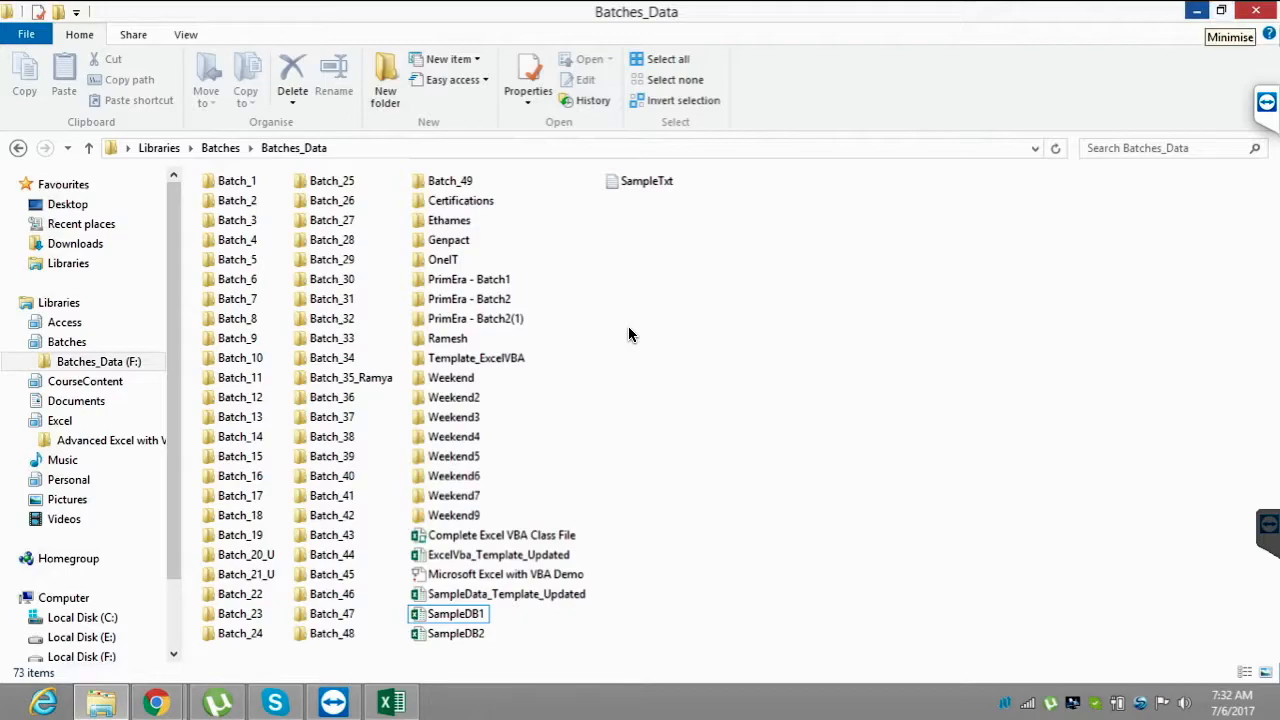
pyautogui.click(1196, 11)
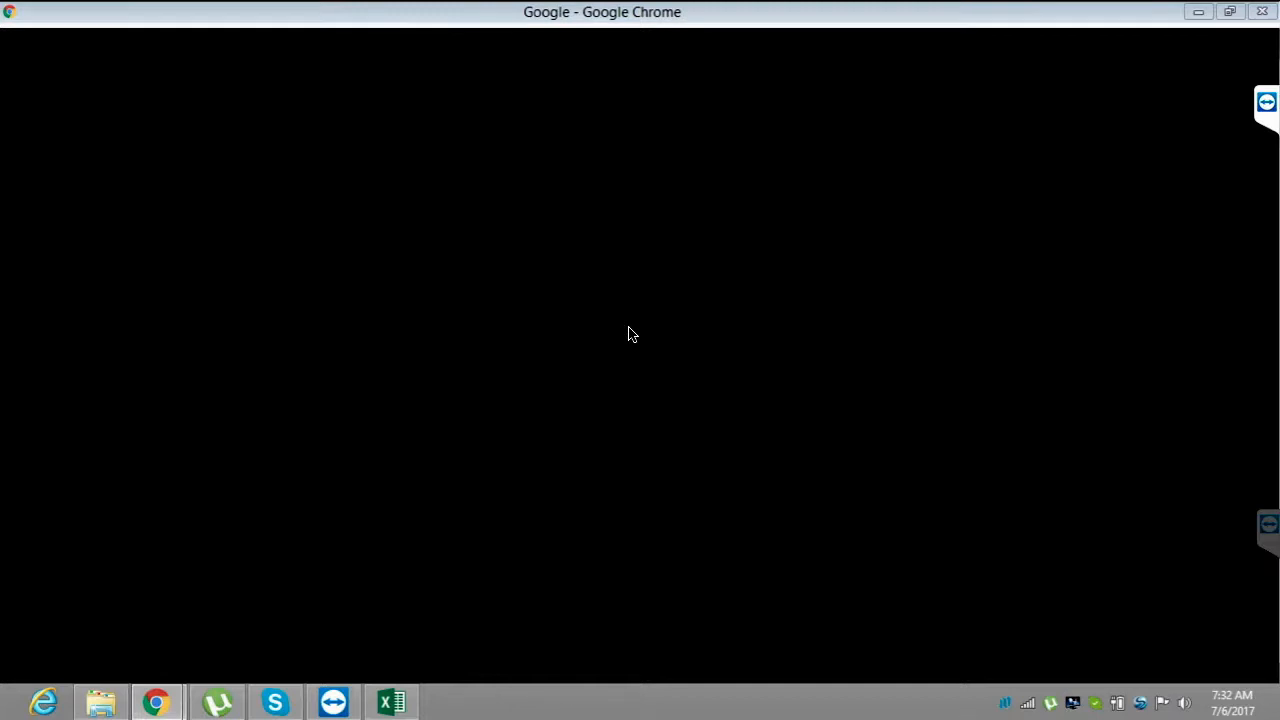
pyautogui.click(1198, 12)
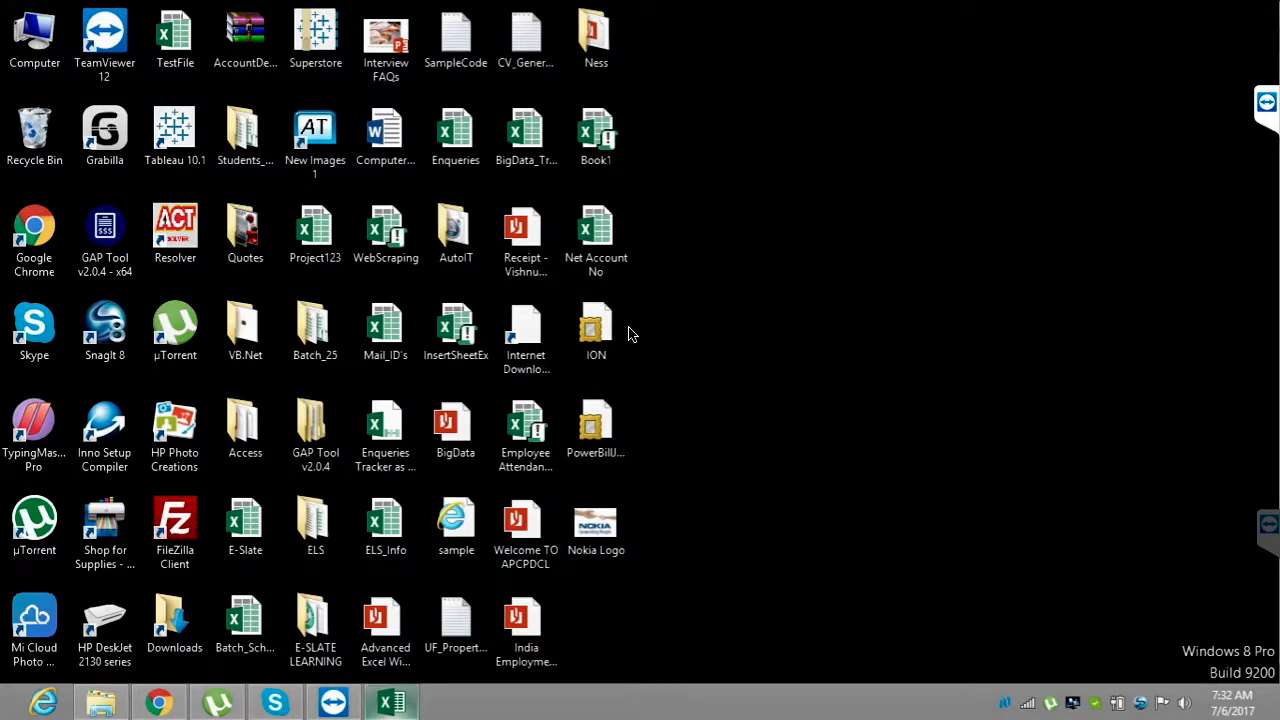
# - Return to the Batch_48 workbook and check which windows are available for a screenshot
pyautogui.click(391, 703)
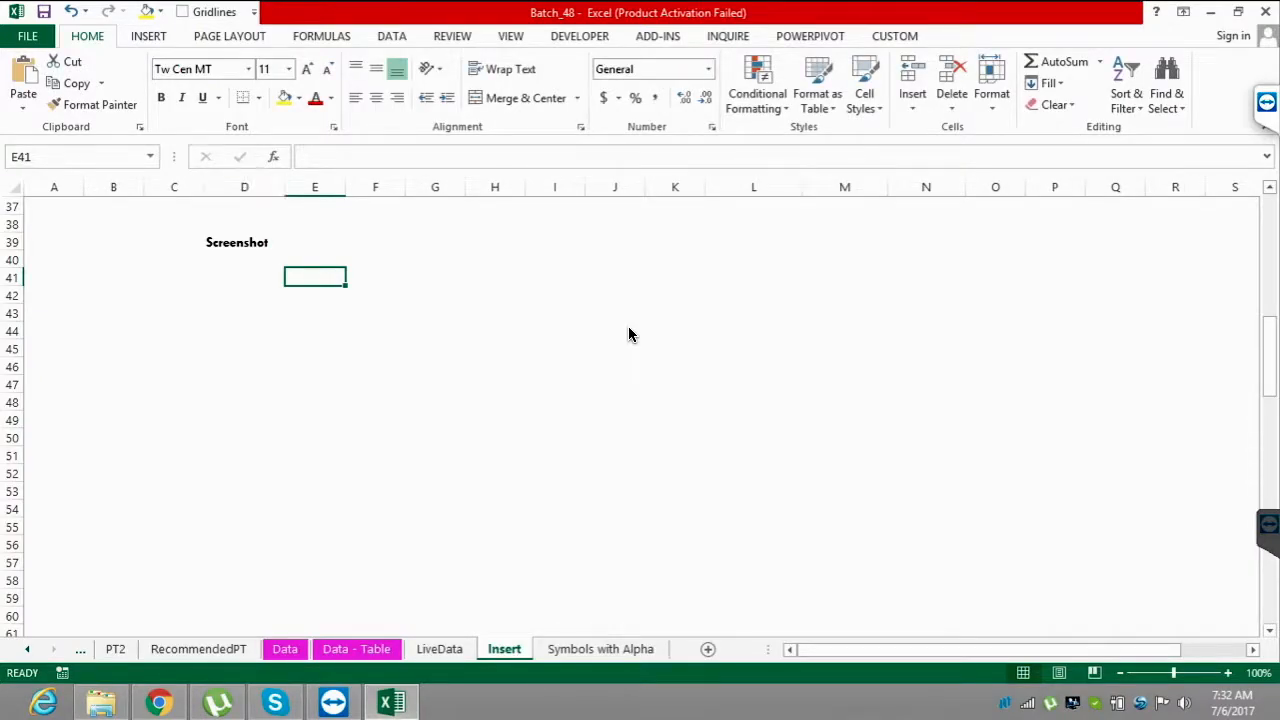
pyautogui.click(148, 35)
pyautogui.click(325, 104)
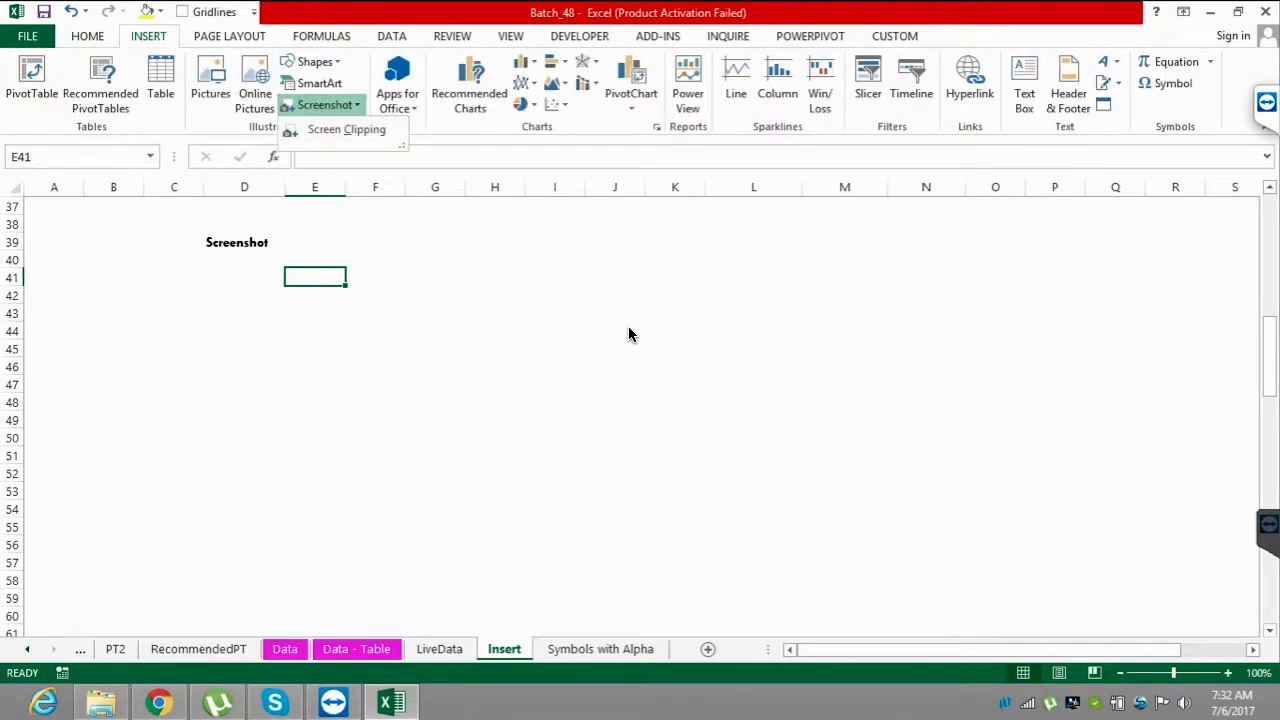
pyautogui.press('Escape')
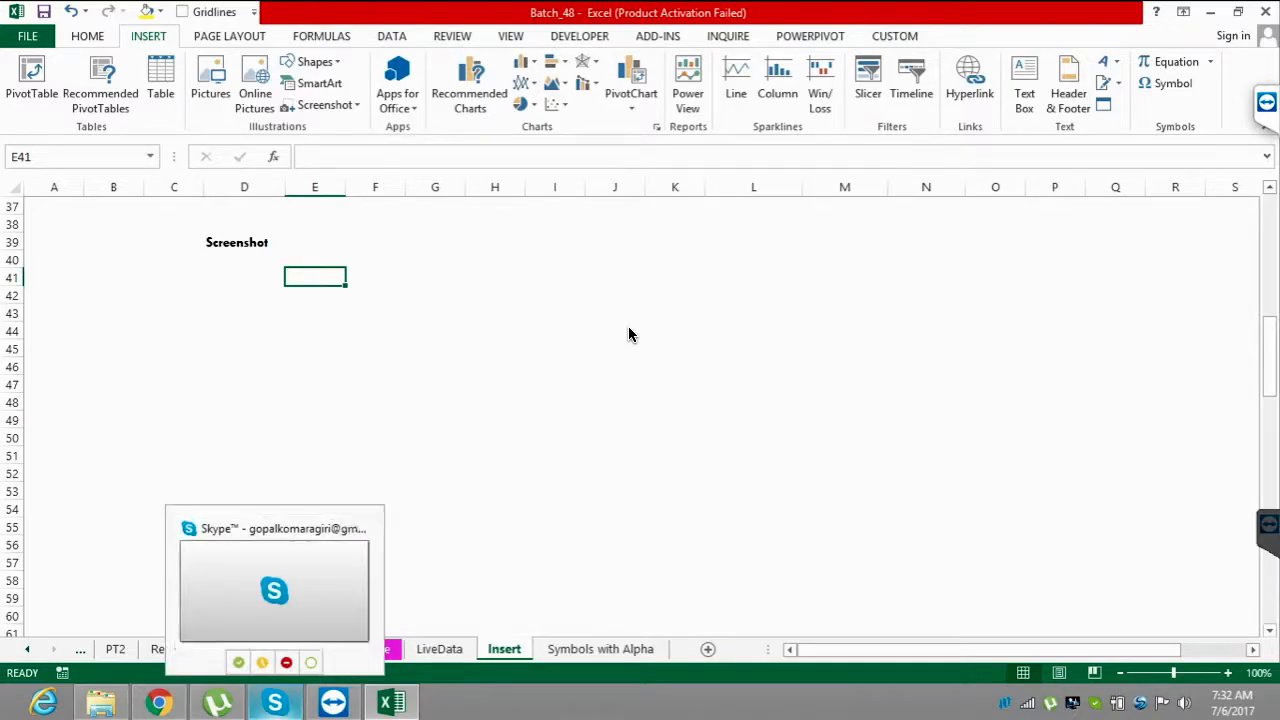
# - Open the Skype window behind the workbook and insert a screen clipping of its upper-right part at cell E41
pyautogui.click(275, 703)
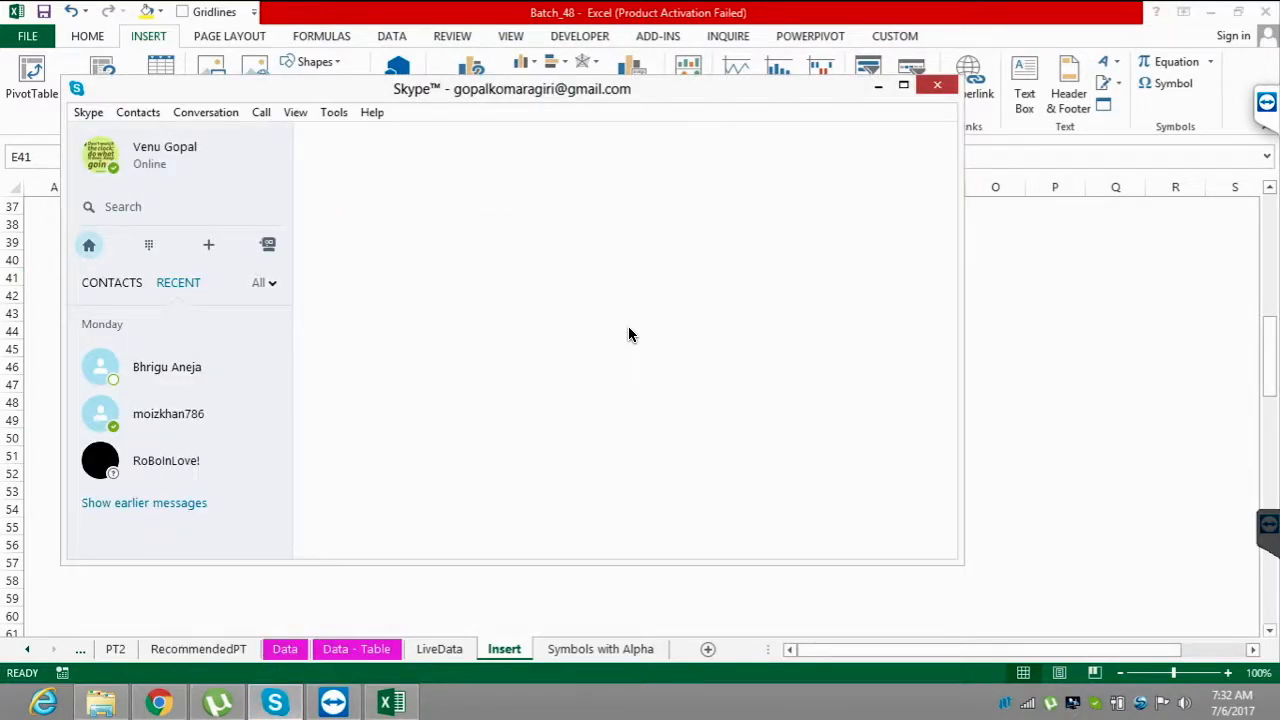
pyautogui.click(878, 86)
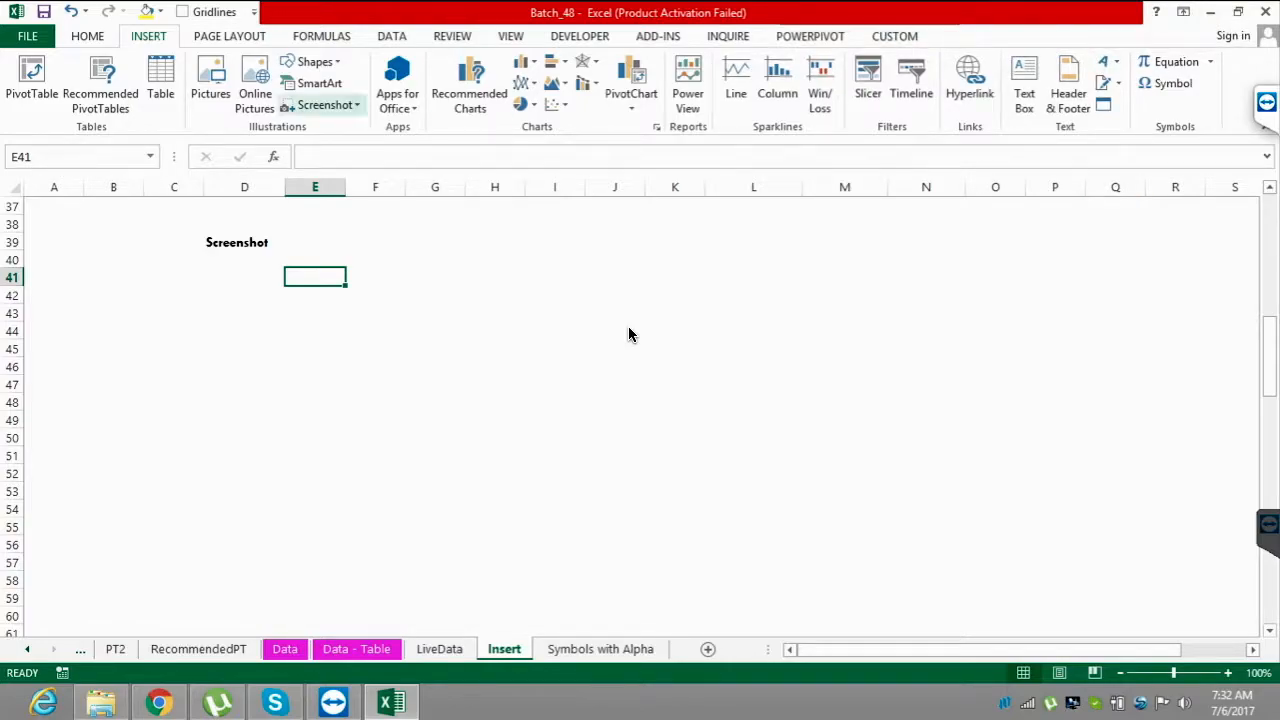
pyautogui.click(324, 105)
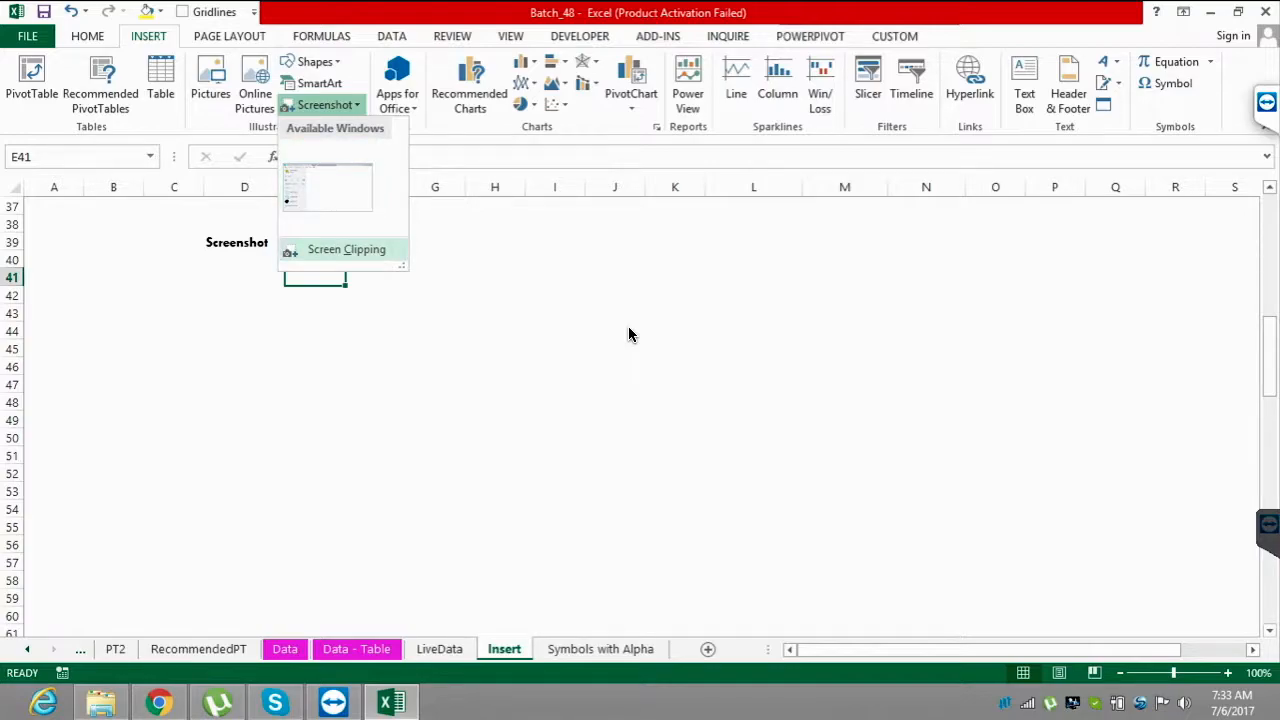
pyautogui.click(346, 249)
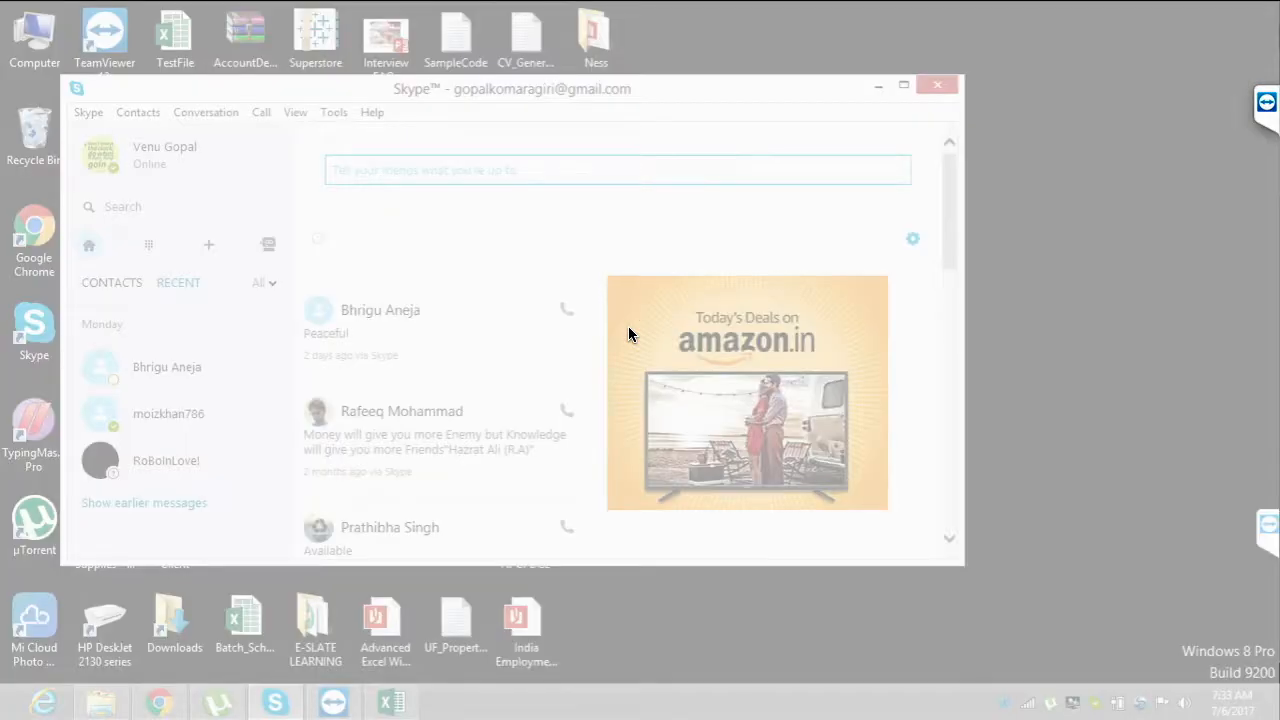
pyautogui.moveTo(534, 82); pyautogui.dragTo(975, 296)
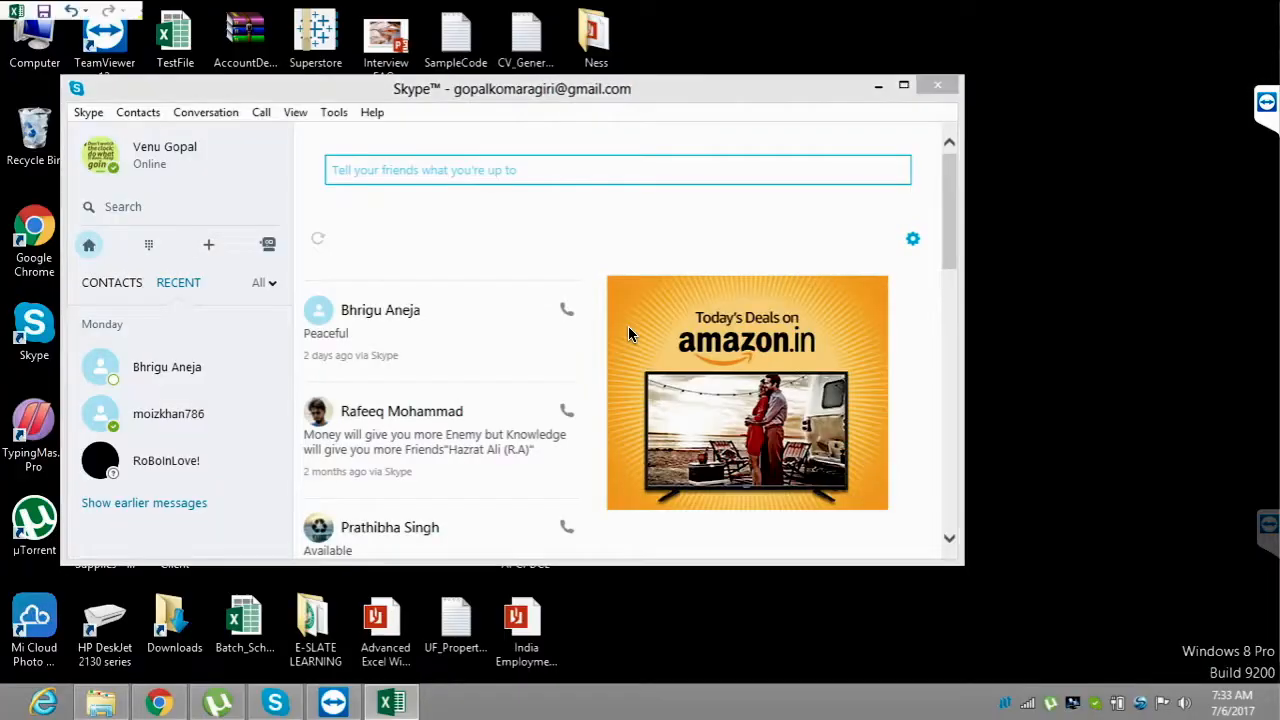
pyautogui.press('Escape')
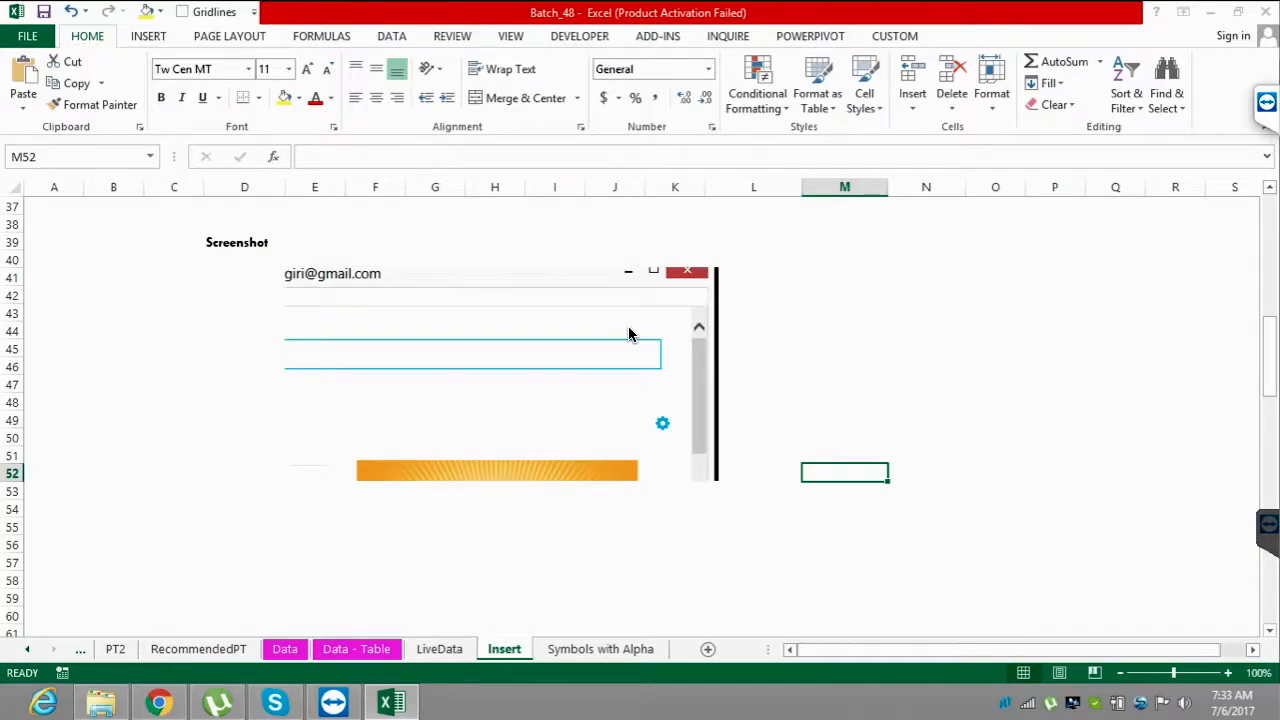
# - Examine the available sparkline types for the Sparklines section and select cell L88 in the Line column
pyautogui.scroll(-6, 629, 334)
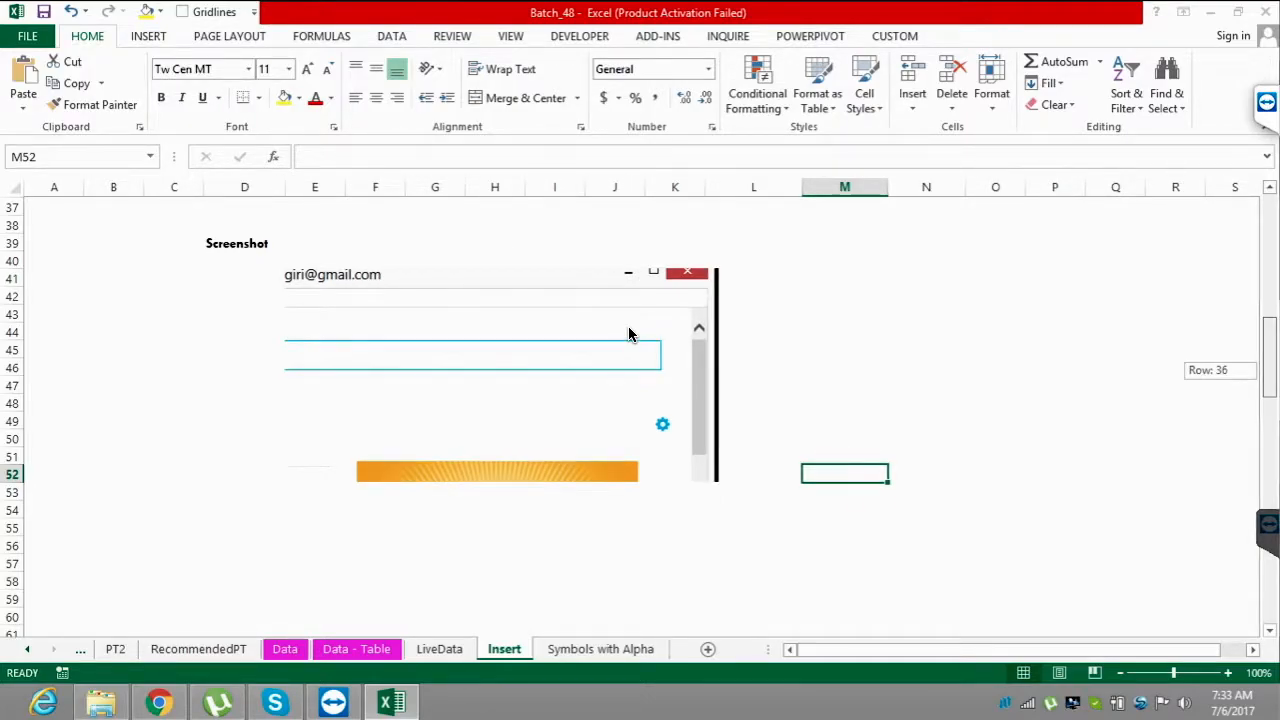
pyautogui.scroll(-8, 629, 334)
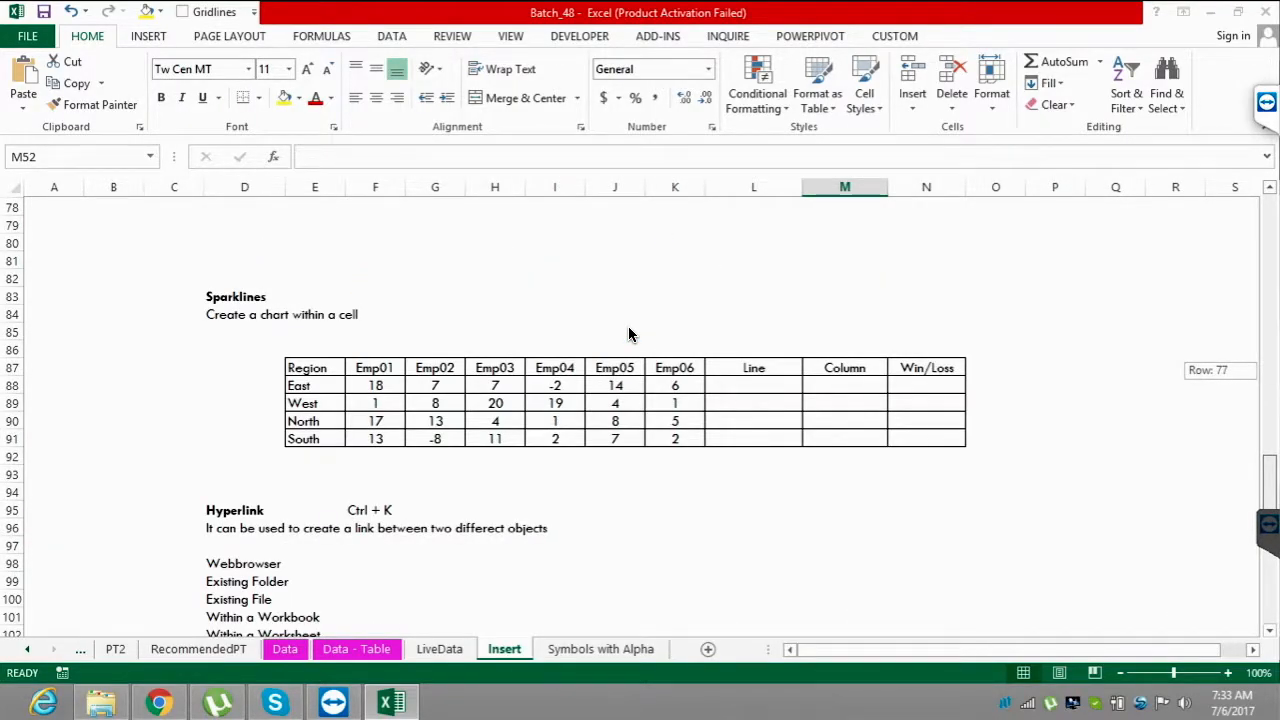
pyautogui.scroll(-3, 629, 334)
pyautogui.scroll(1, 629, 334)
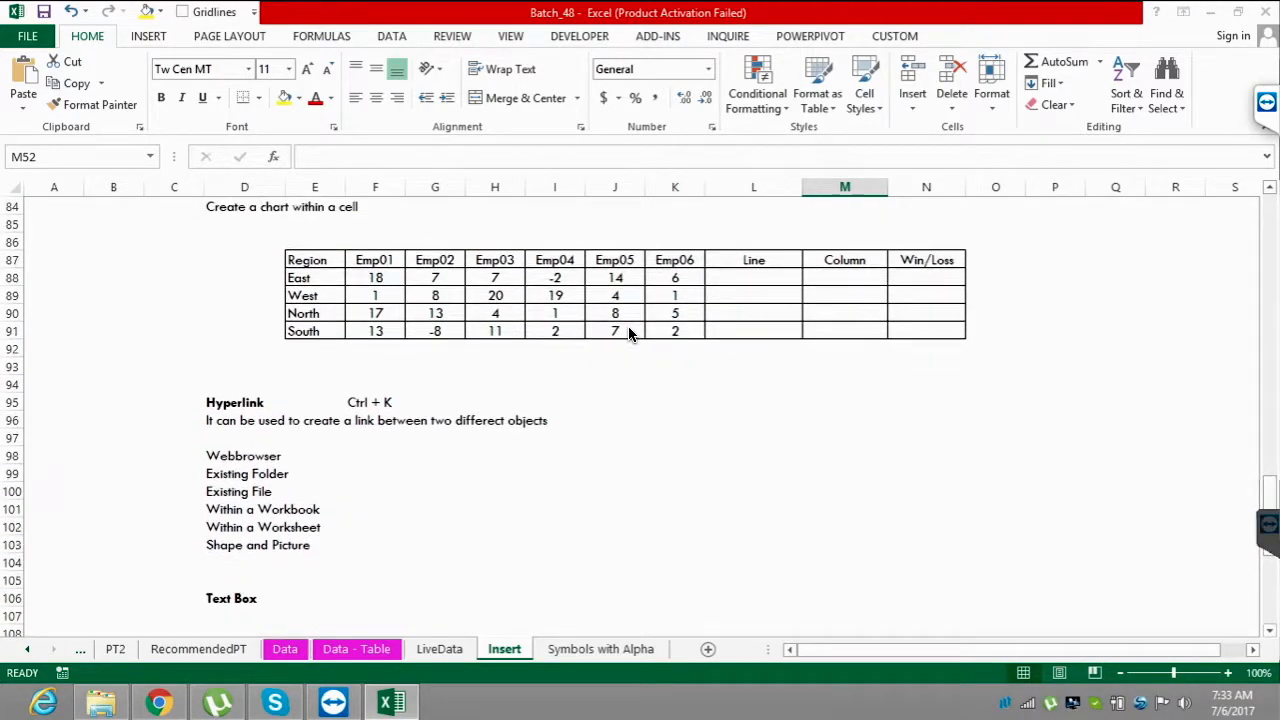
pyautogui.click(148, 36)
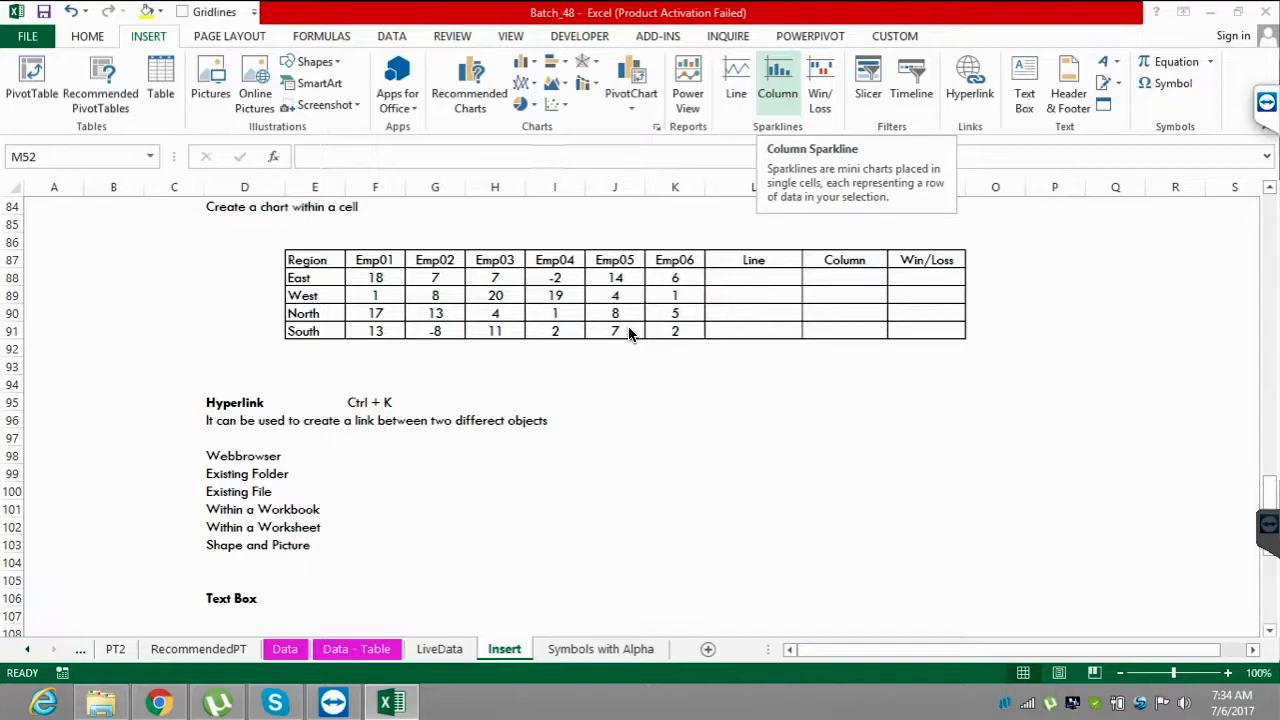
pyautogui.click(753, 278)
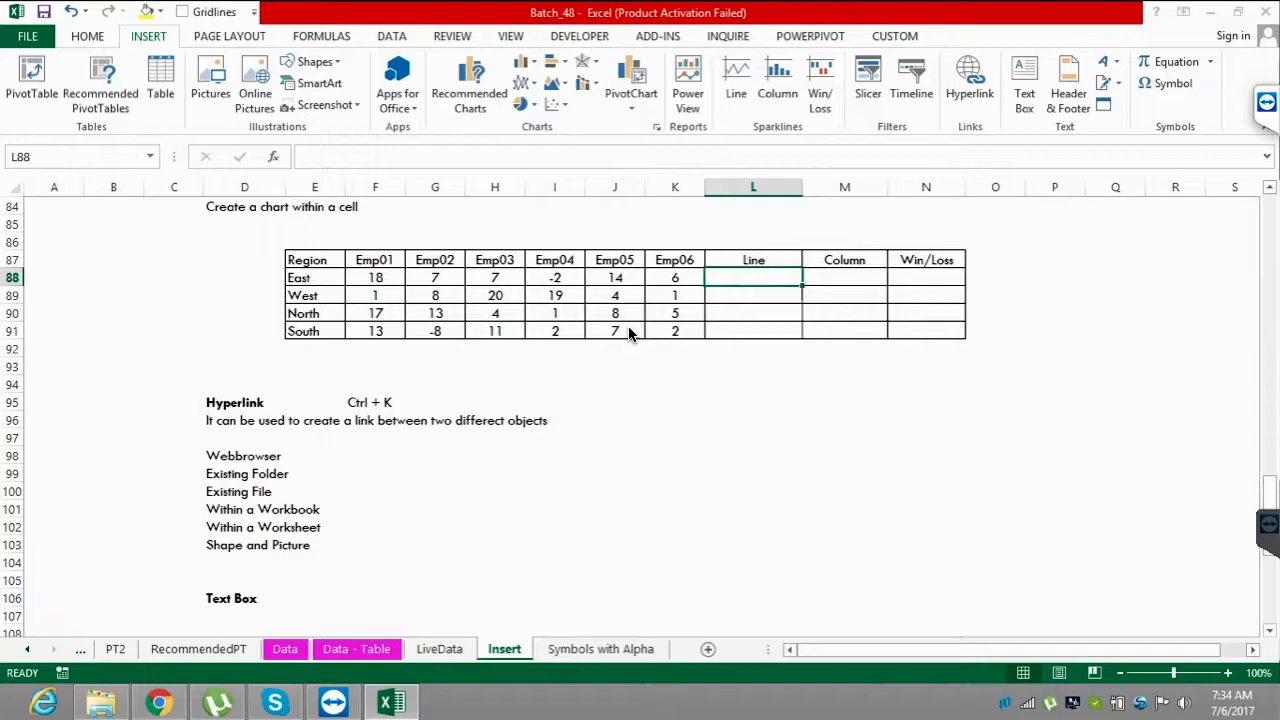
# - Plot the Region table E87:K91 as a 2-D line chart placed beside the data and delete the chart again
pyautogui.moveTo(307, 260)
pyautogui.mouseDown()
pyautogui.moveTo(435, 331)
pyautogui.moveTo(675, 331)
pyautogui.moveTo(630, 333)
pyautogui.mouseUp()
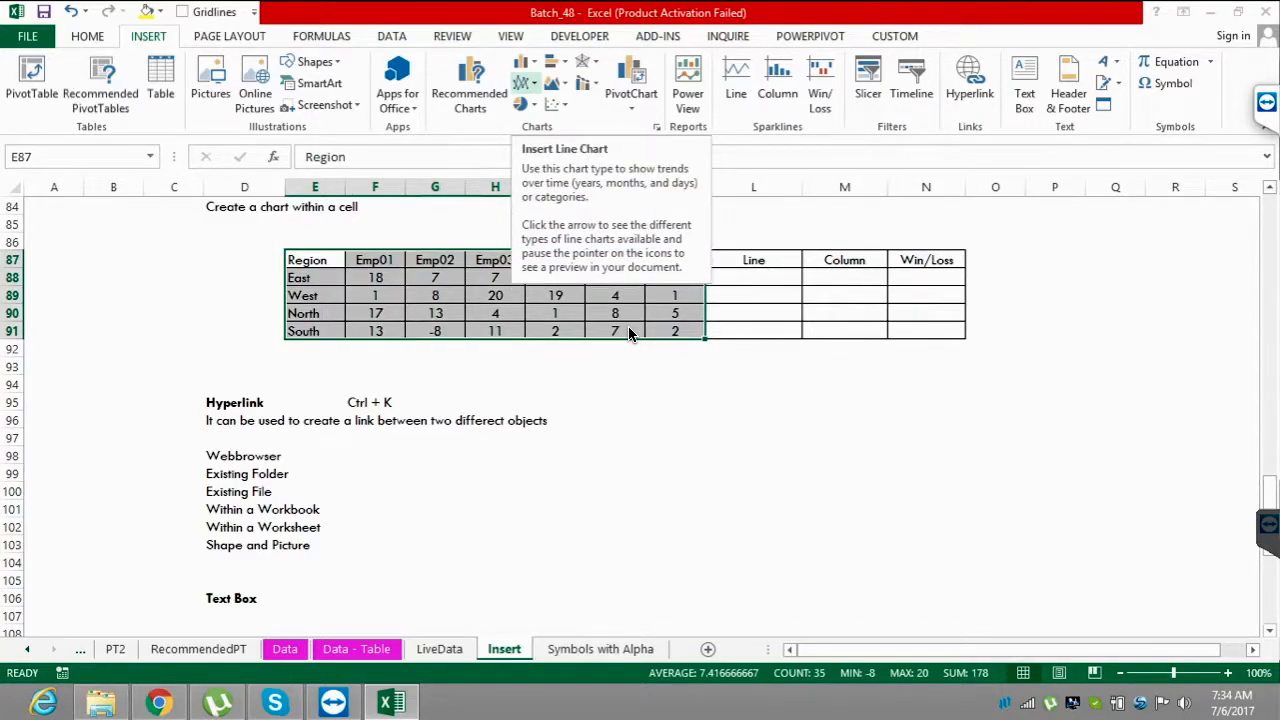
pyautogui.click(525, 84)
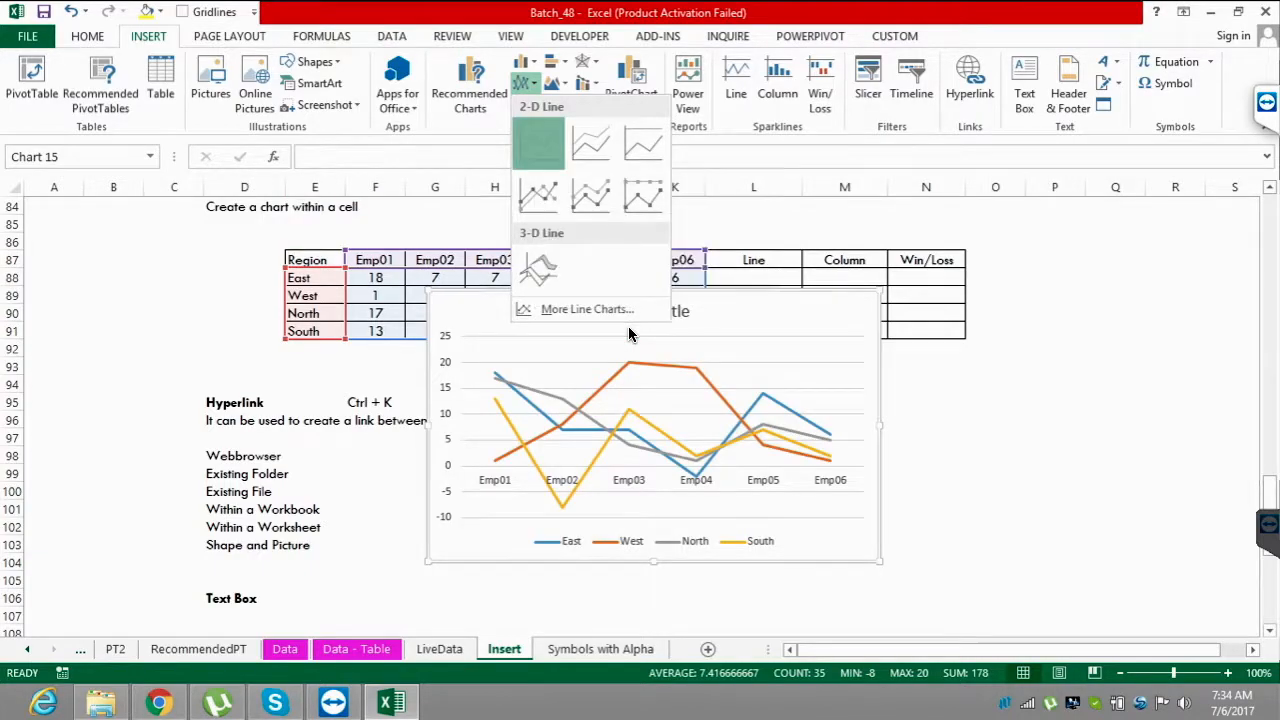
pyautogui.click(538, 143)
pyautogui.moveTo(629, 334)
pyautogui.mouseDown()
pyautogui.moveTo(786, 318)
pyautogui.moveTo(877, 332)
pyautogui.moveTo(887, 346)
pyautogui.moveTo(908, 282)
pyautogui.mouseUp()
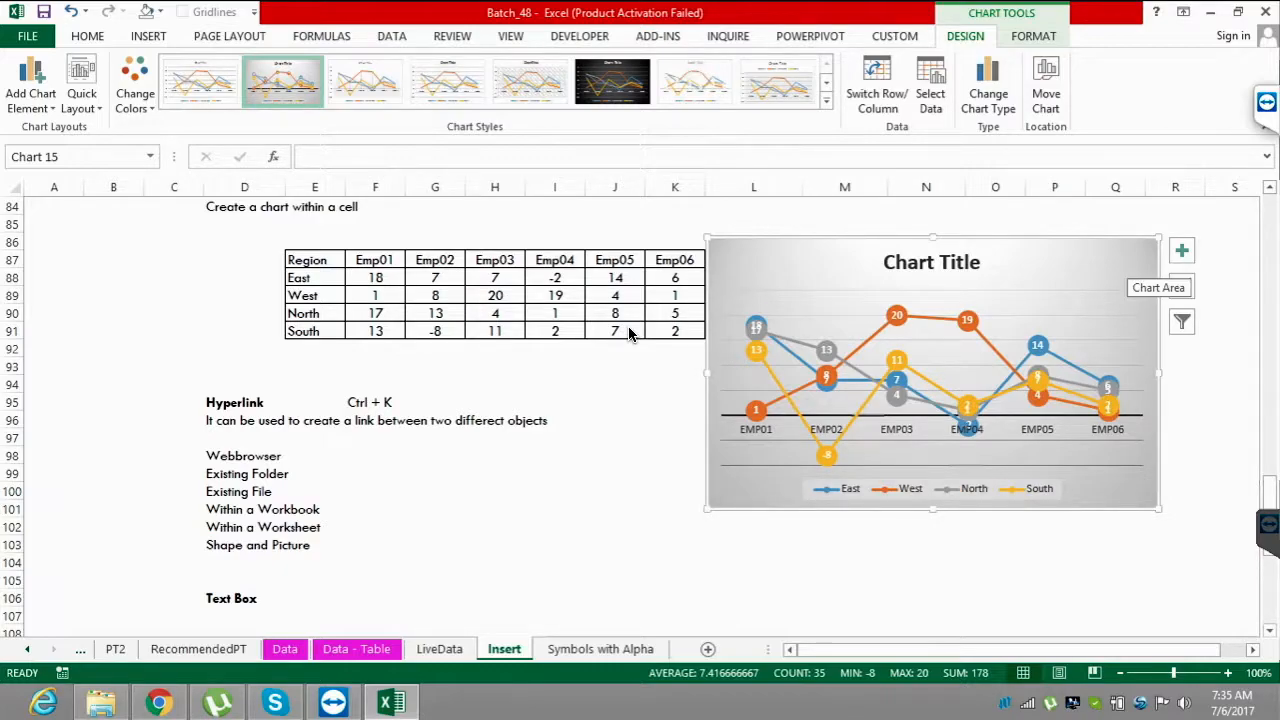
pyautogui.press('Delete')
pyautogui.click(615, 455)
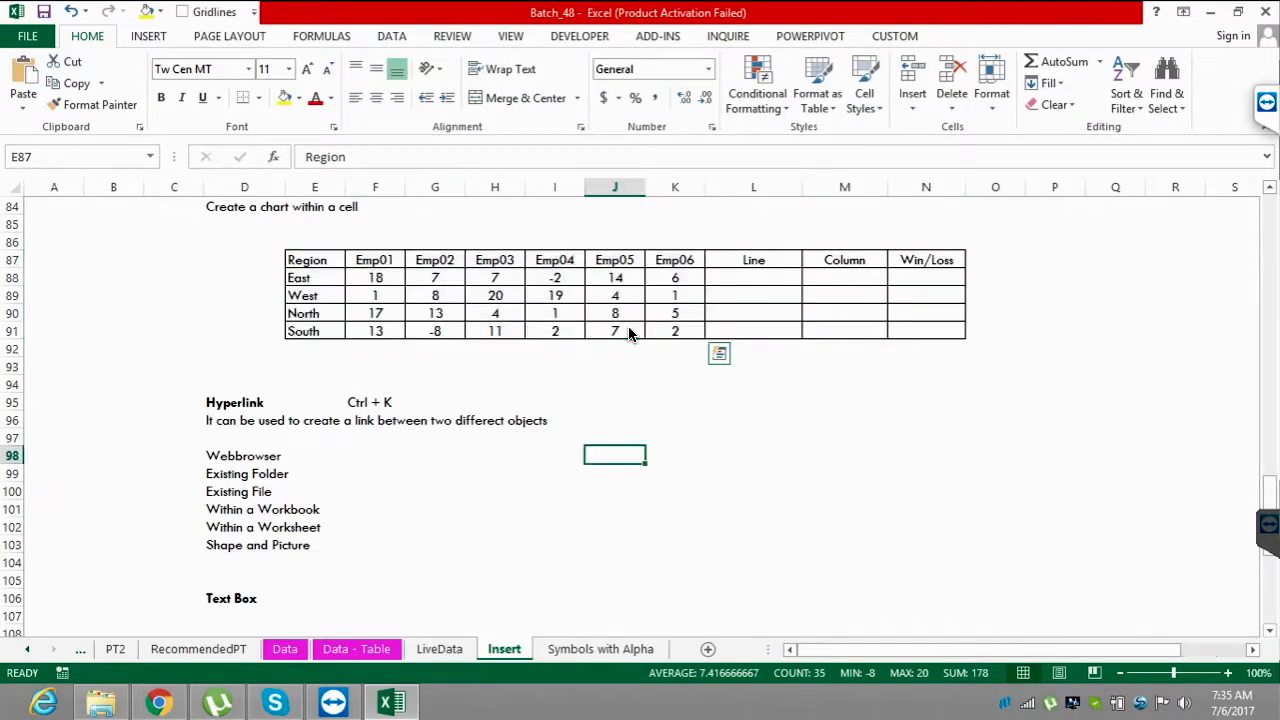
# - Plot only the header and East rows, E87:K88, as a 2-D line chart beside the data and delete it again
pyautogui.moveTo(315, 260); pyautogui.dragTo(675, 278)
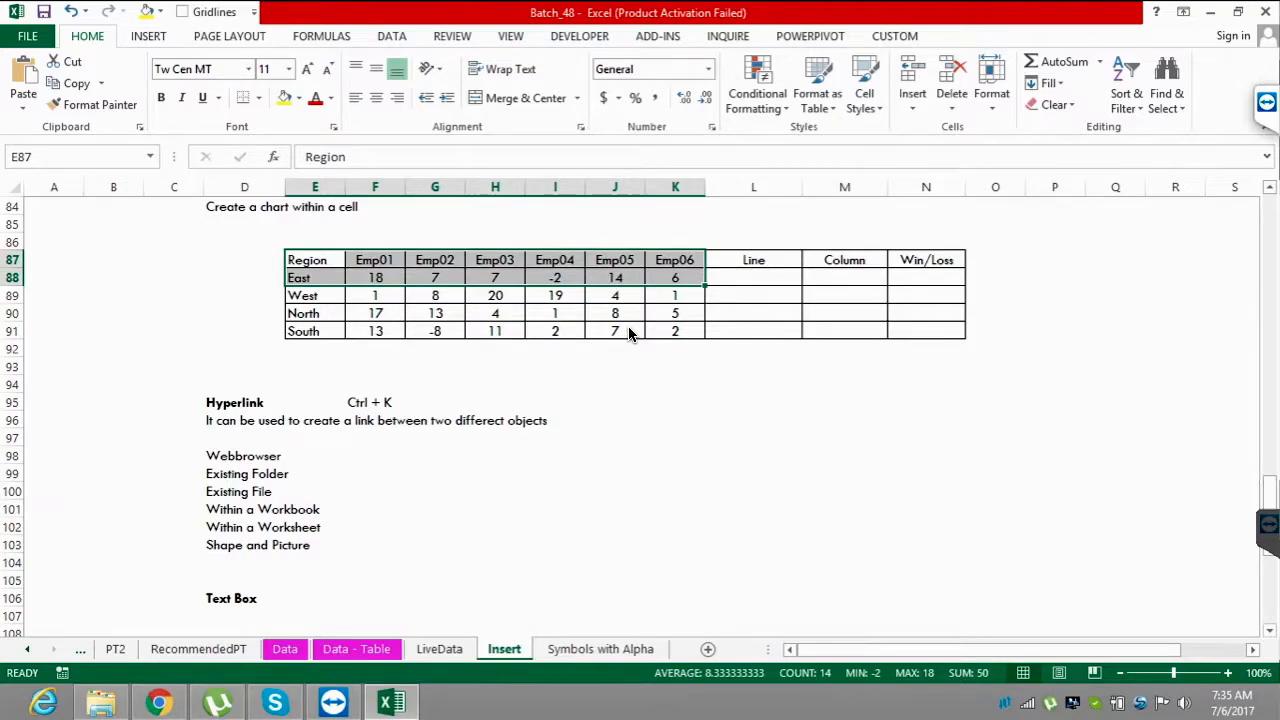
pyautogui.click(148, 36)
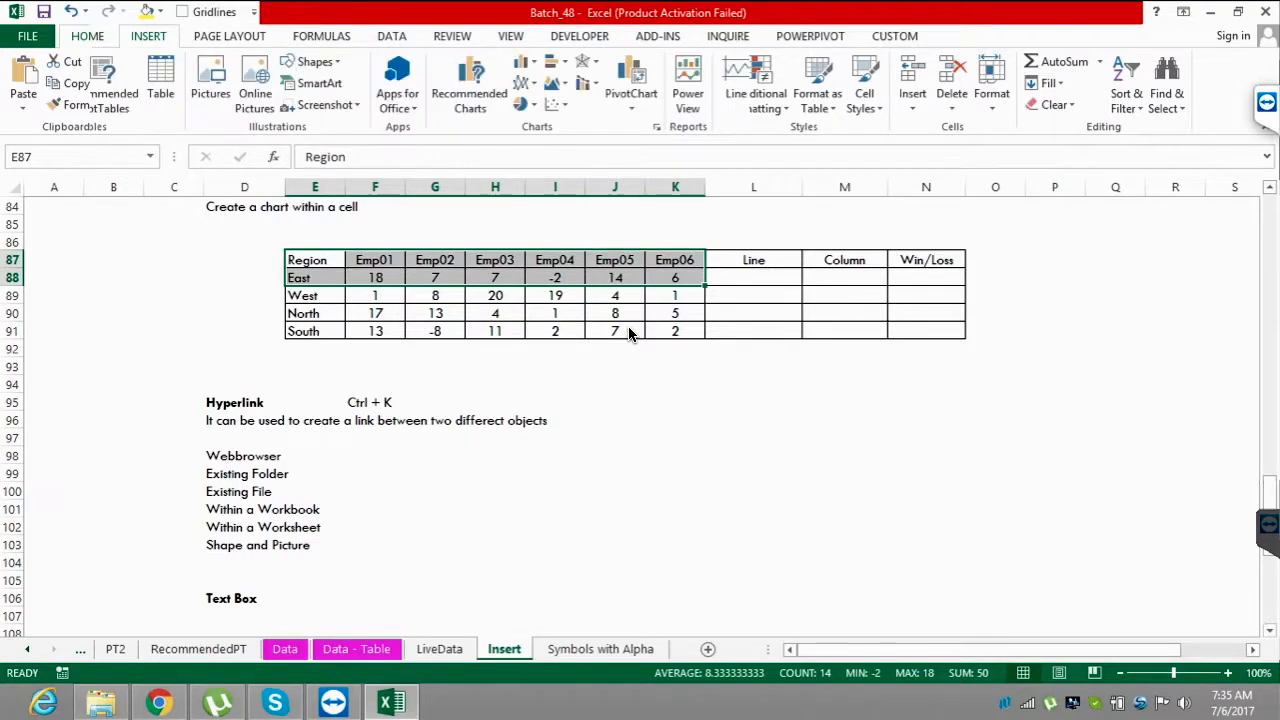
pyautogui.click(527, 83)
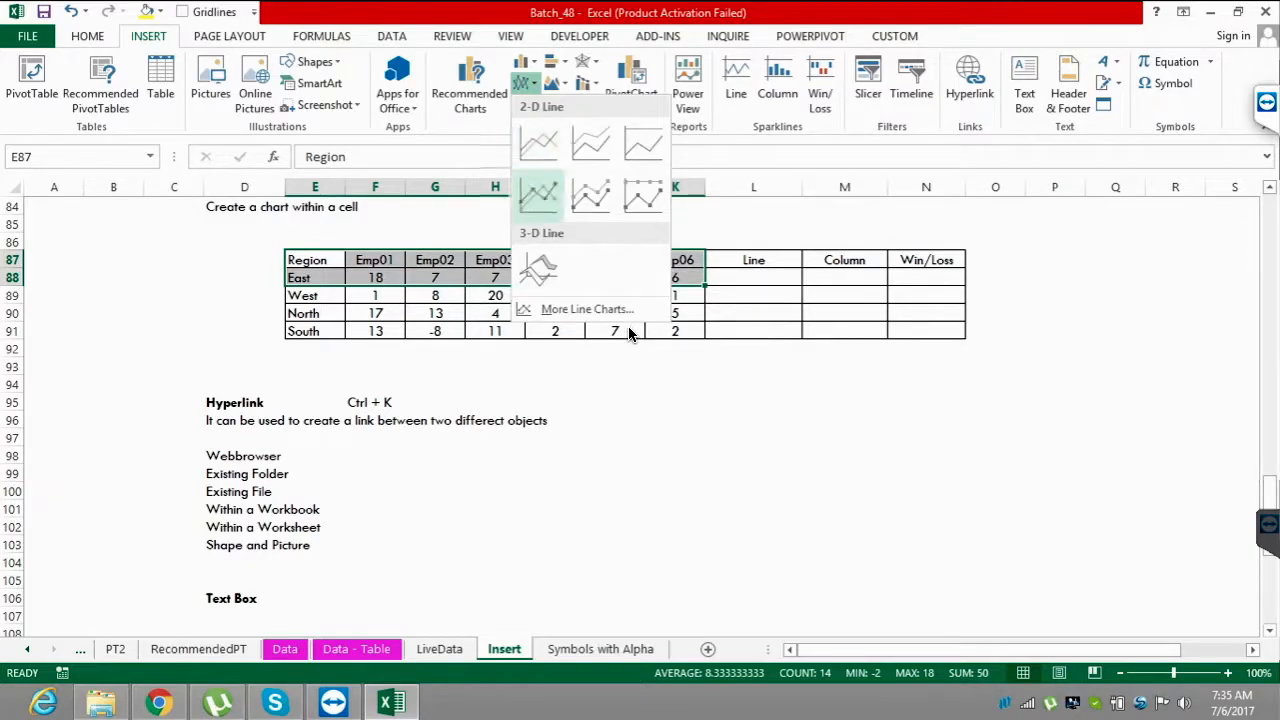
pyautogui.click(538, 146)
pyautogui.moveTo(790, 308)
pyautogui.mouseDown()
pyautogui.moveTo(900, 271)
pyautogui.moveTo(1096, 248)
pyautogui.mouseUp()
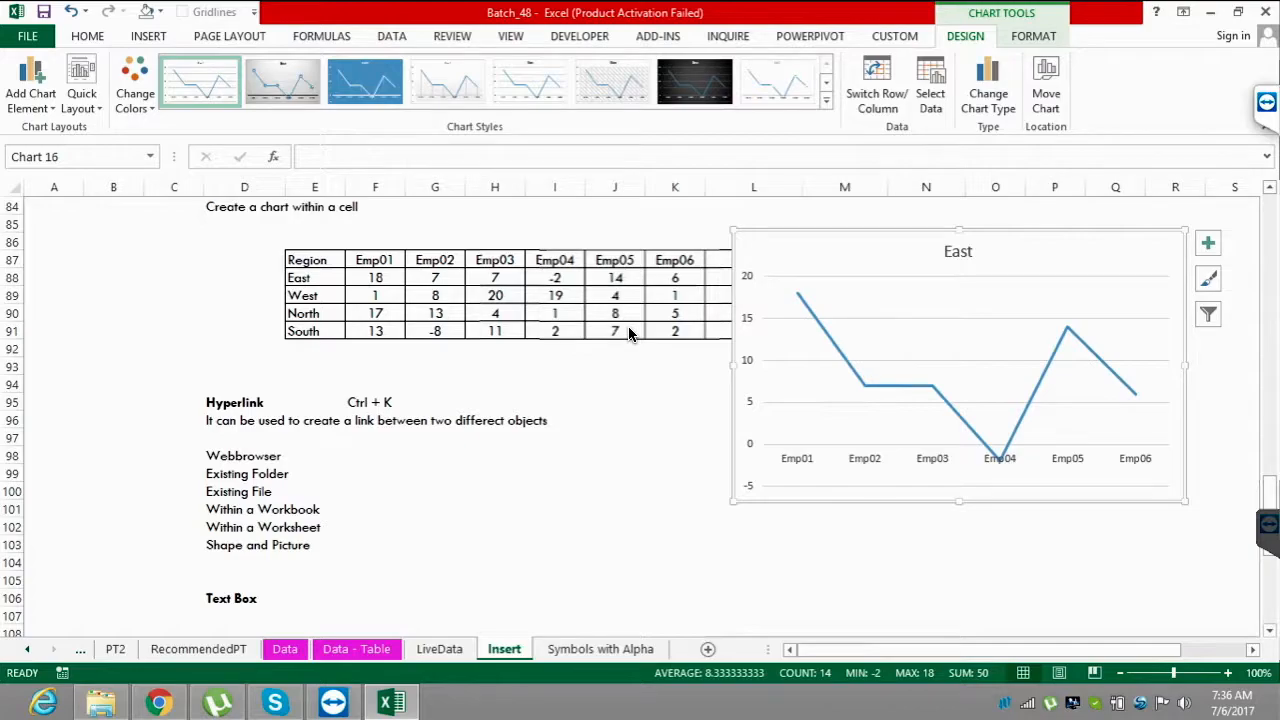
pyautogui.press('Delete')
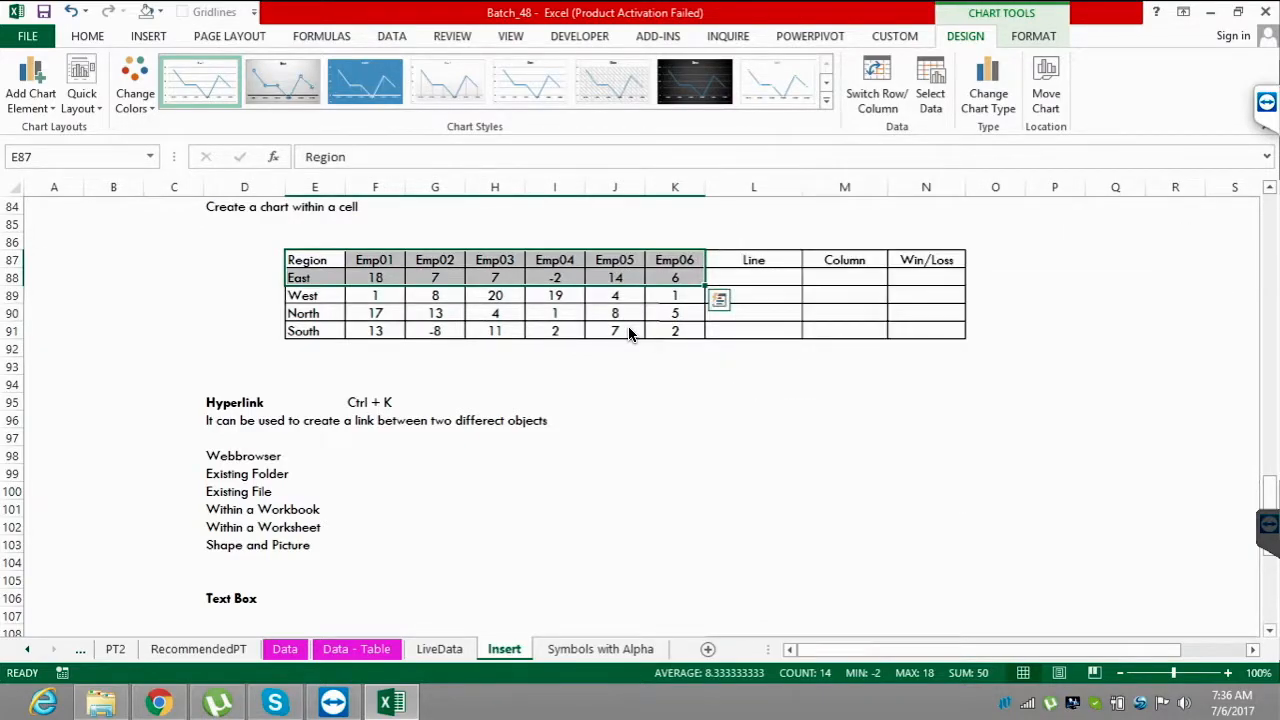
# - Create a line sparkline in cell L88 from the East data range F88:K88
pyautogui.press('Down')
pyautogui.hotkey('ctrl', 'Right')
pyautogui.press('Right')
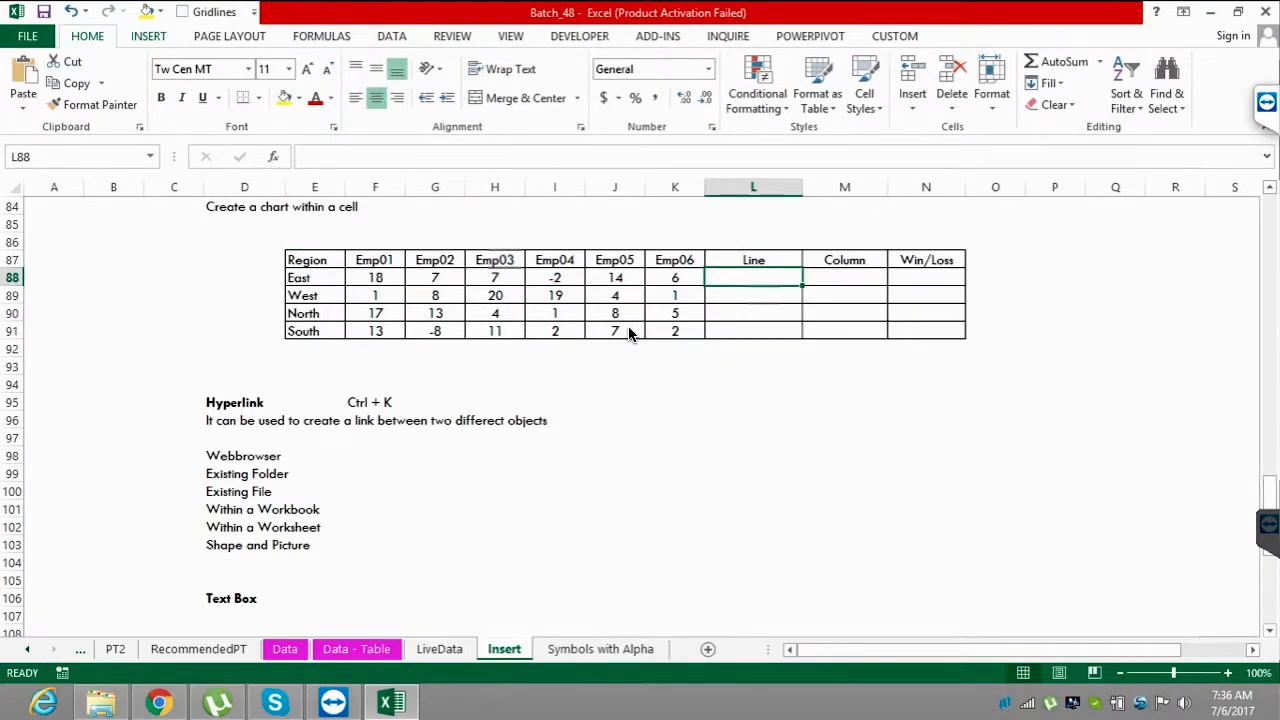
pyautogui.hotkey('alt', 'n')
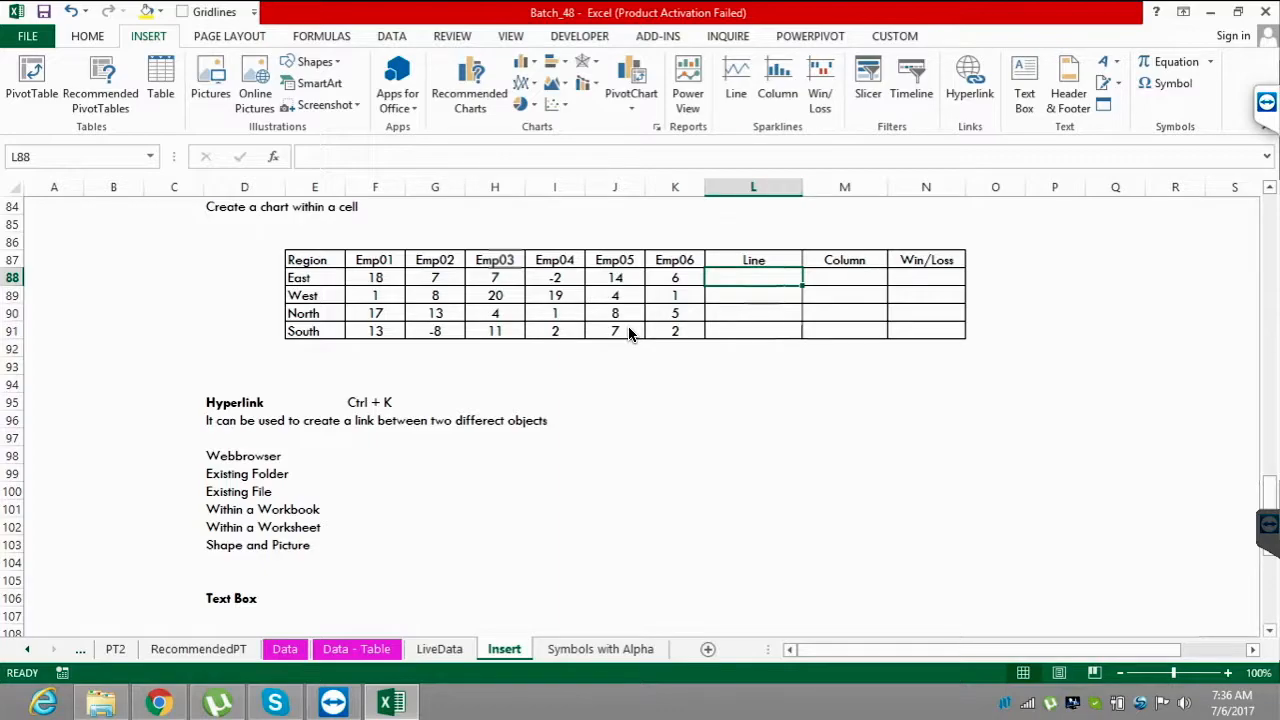
pyautogui.click(736, 80)
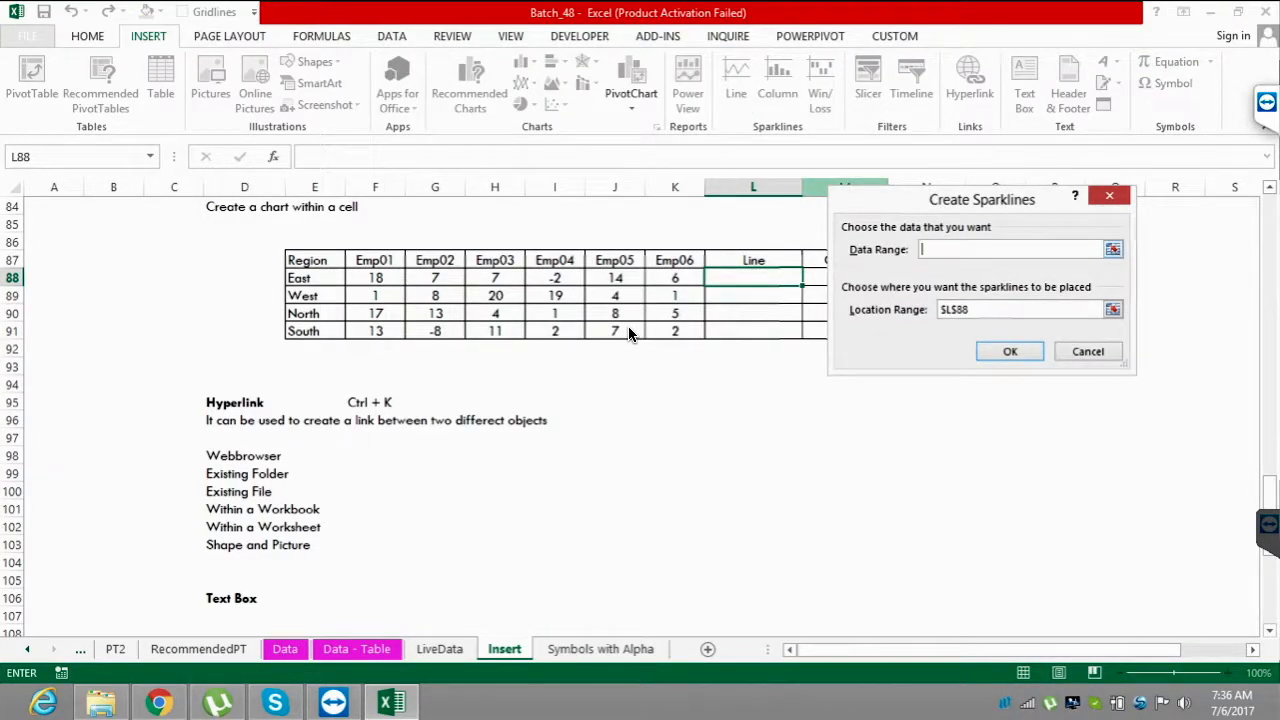
pyautogui.click(1113, 249)
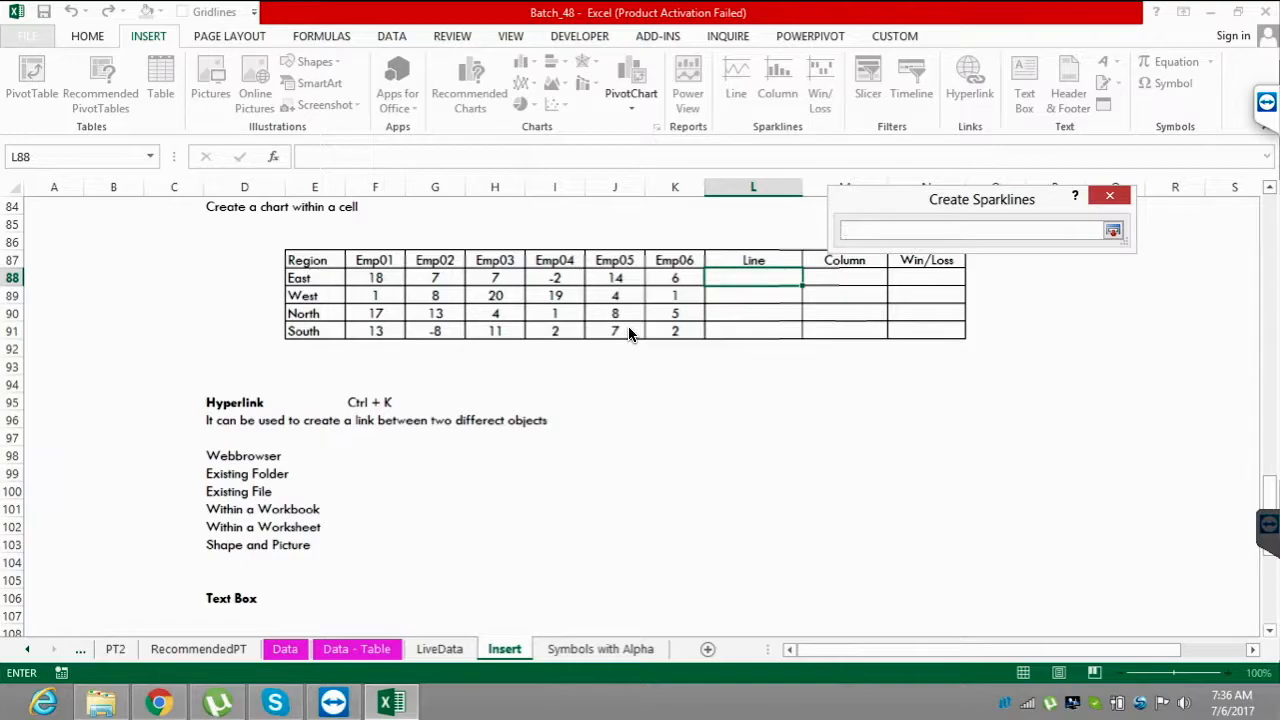
pyautogui.moveTo(375, 278); pyautogui.dragTo(615, 278)
pyautogui.hotkey('shift', 'Right')
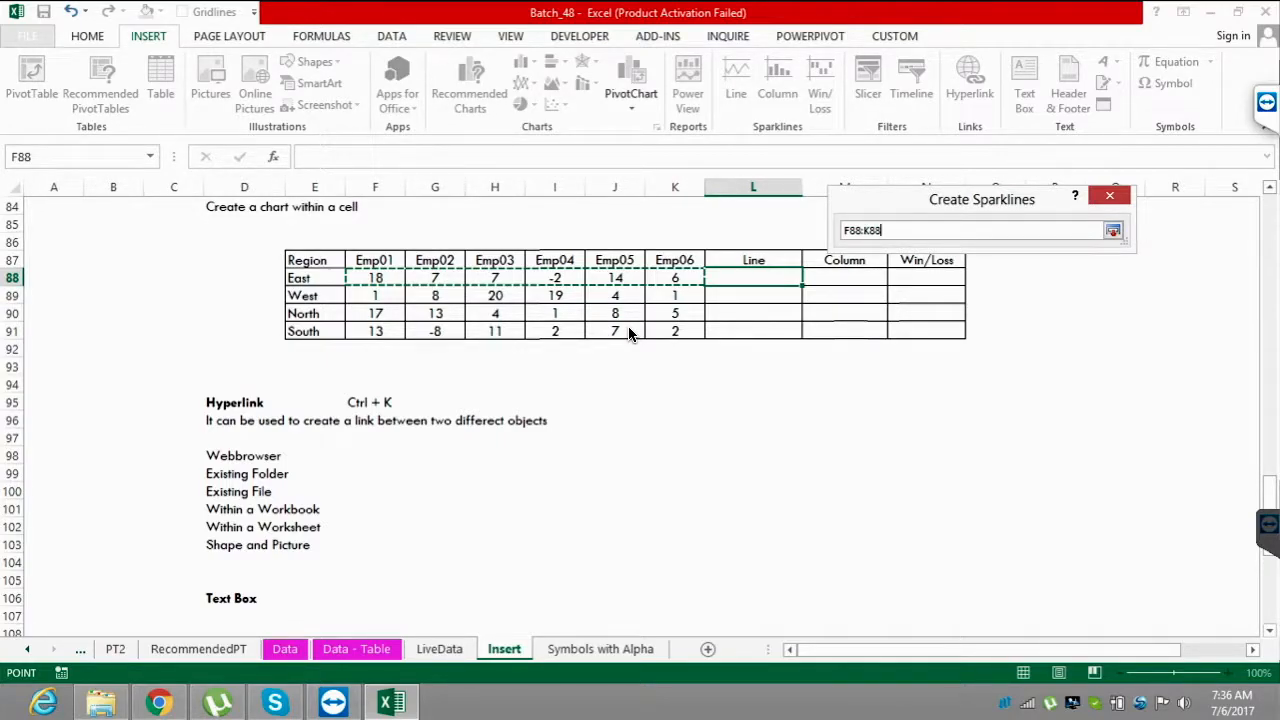
pyautogui.press('Return')
pyautogui.press('Return')
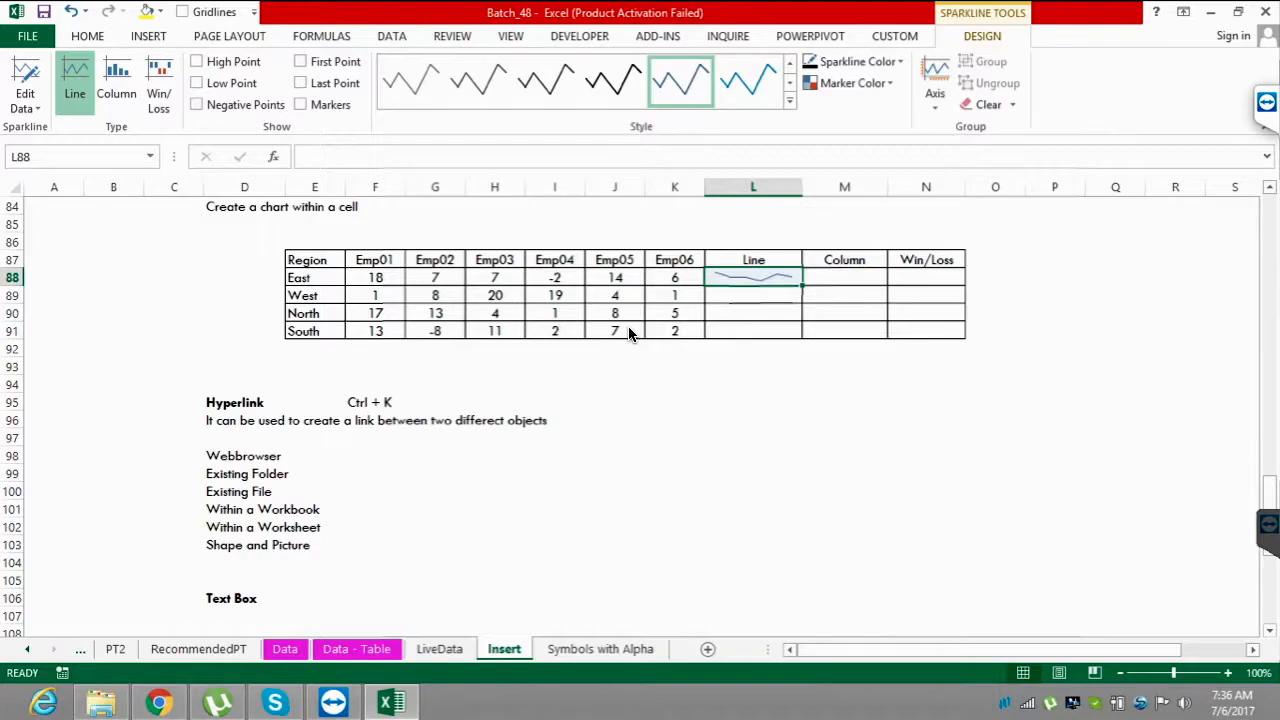
# - Increase the height of the East row, row 88, to about 25 points
pyautogui.press('Left')
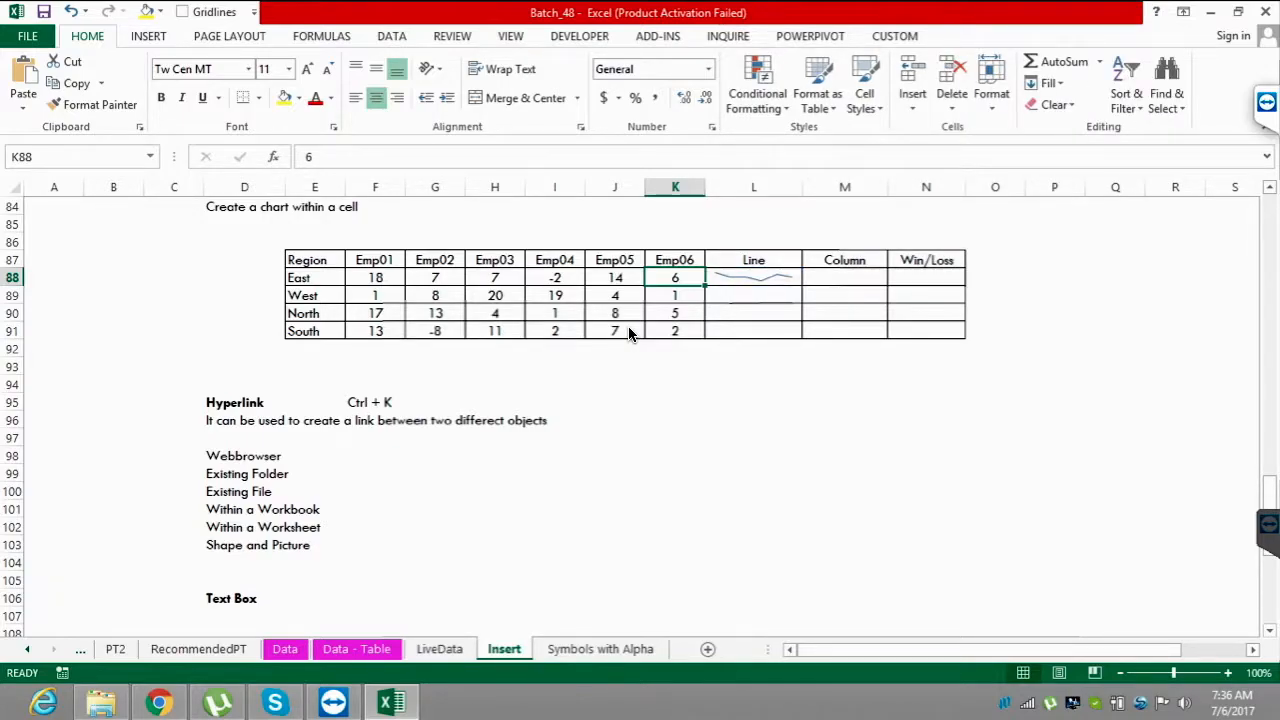
pyautogui.hotkey('alt', 'h')
pyautogui.press('o')
pyautogui.press('h')
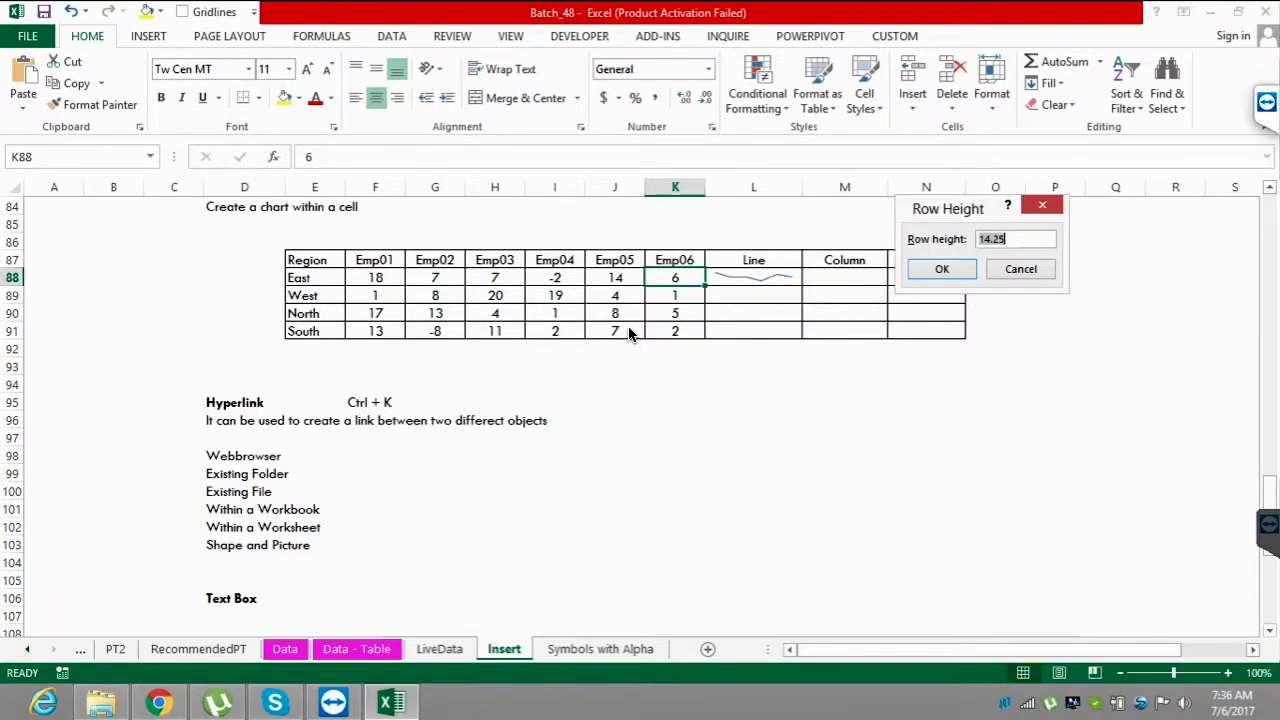
pyautogui.write('23')
pyautogui.press('Return')
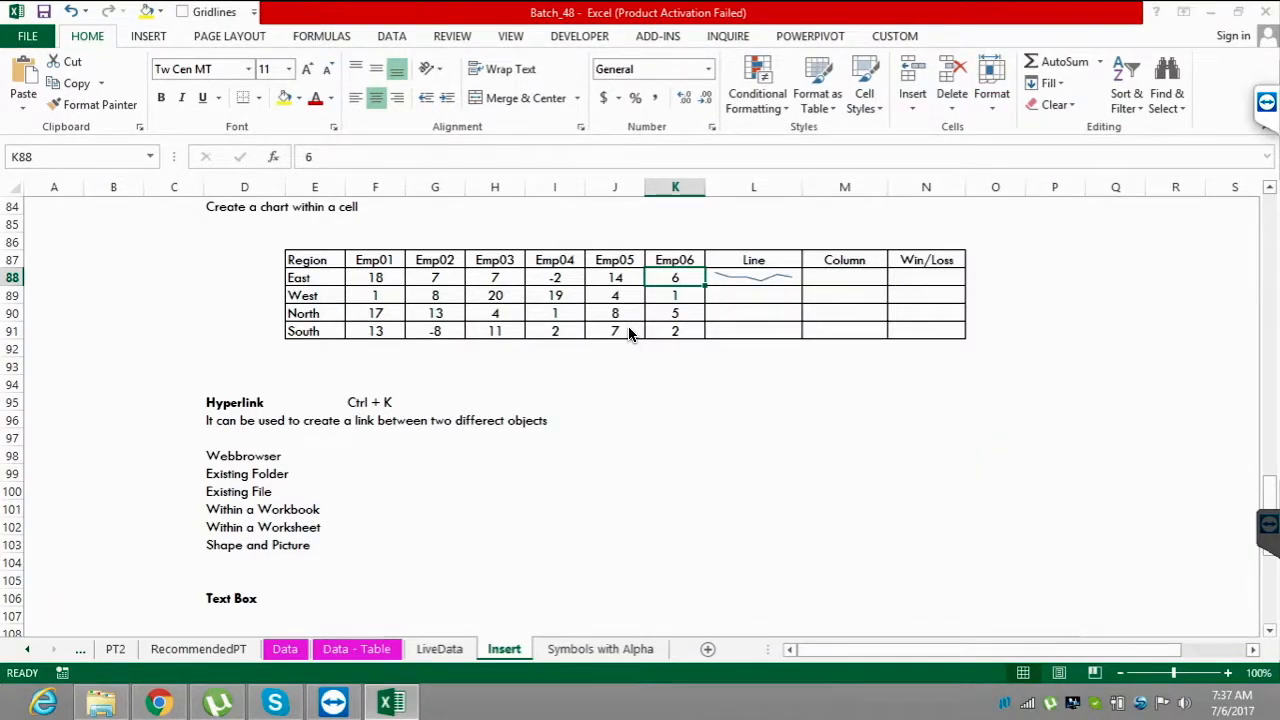
# - Apply the same row height to rows 88 to 91 of the Region table and select cell M88
pyautogui.press('Right')
pyautogui.hotkey('shift', 'Down')
pyautogui.hotkey('shift', 'Down')
pyautogui.hotkey('shift', 'Down')
pyautogui.hotkey('shift', 'Down')
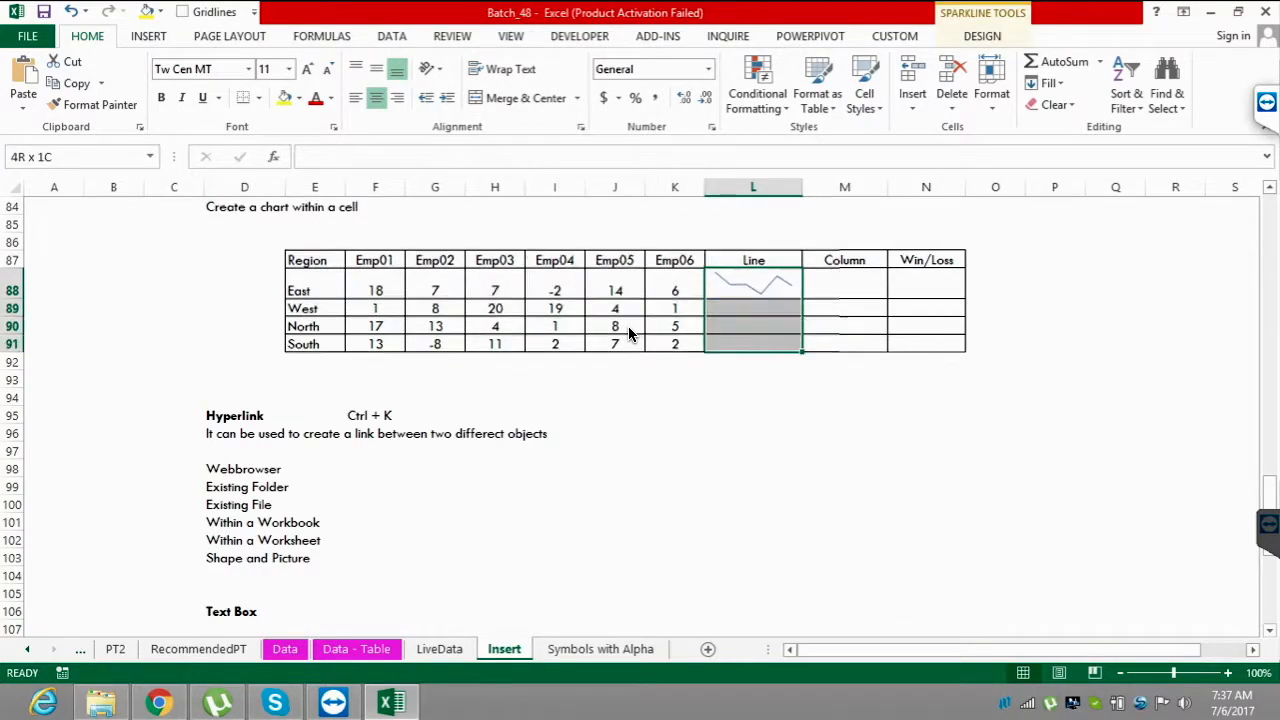
pyautogui.hotkey('shift', 'Up')
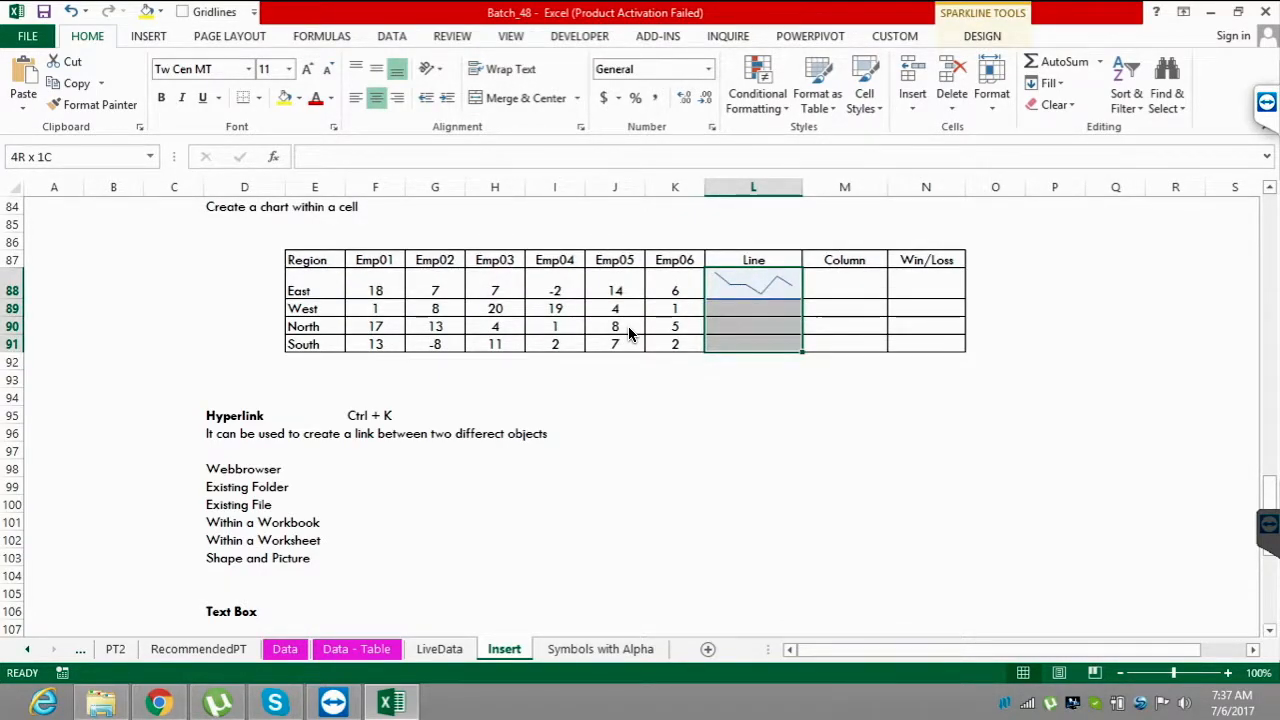
pyautogui.press('F4')
pyautogui.press('Right')
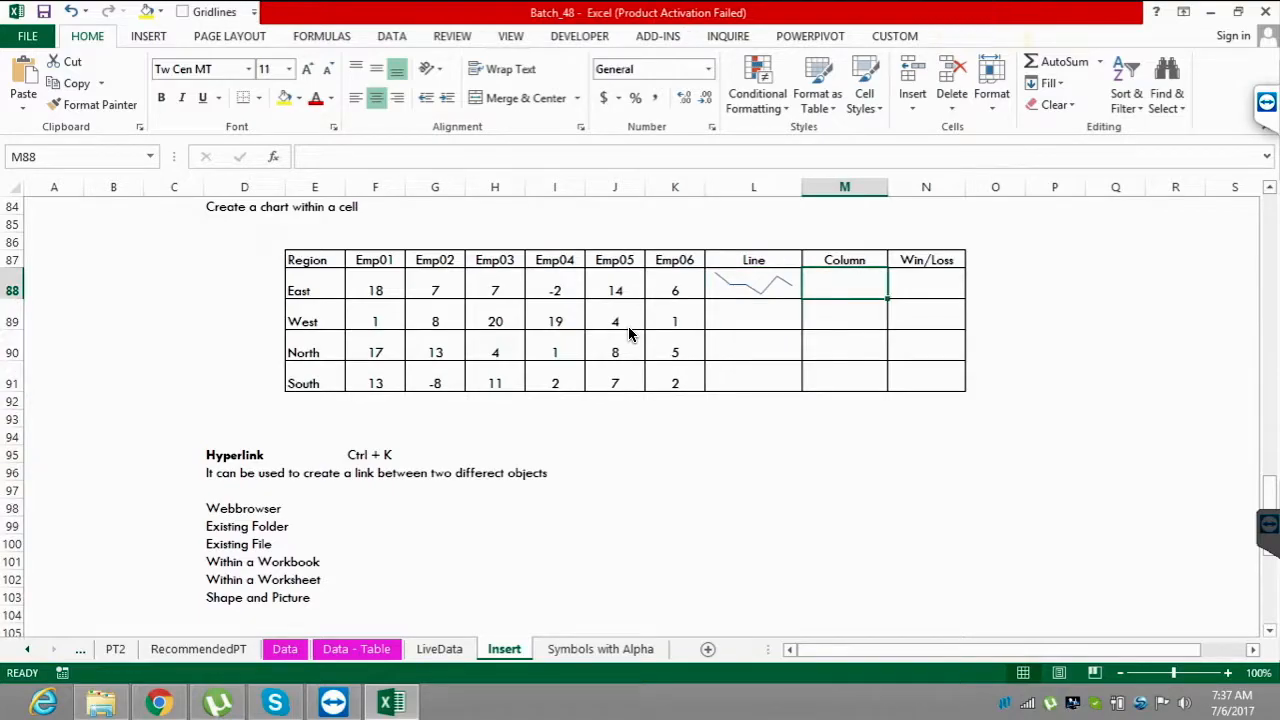
# - Widen the Line, Column and Win/Loss columns, L, M and N, to nearly double their width
pyautogui.moveTo(802, 187); pyautogui.dragTo(871, 187)
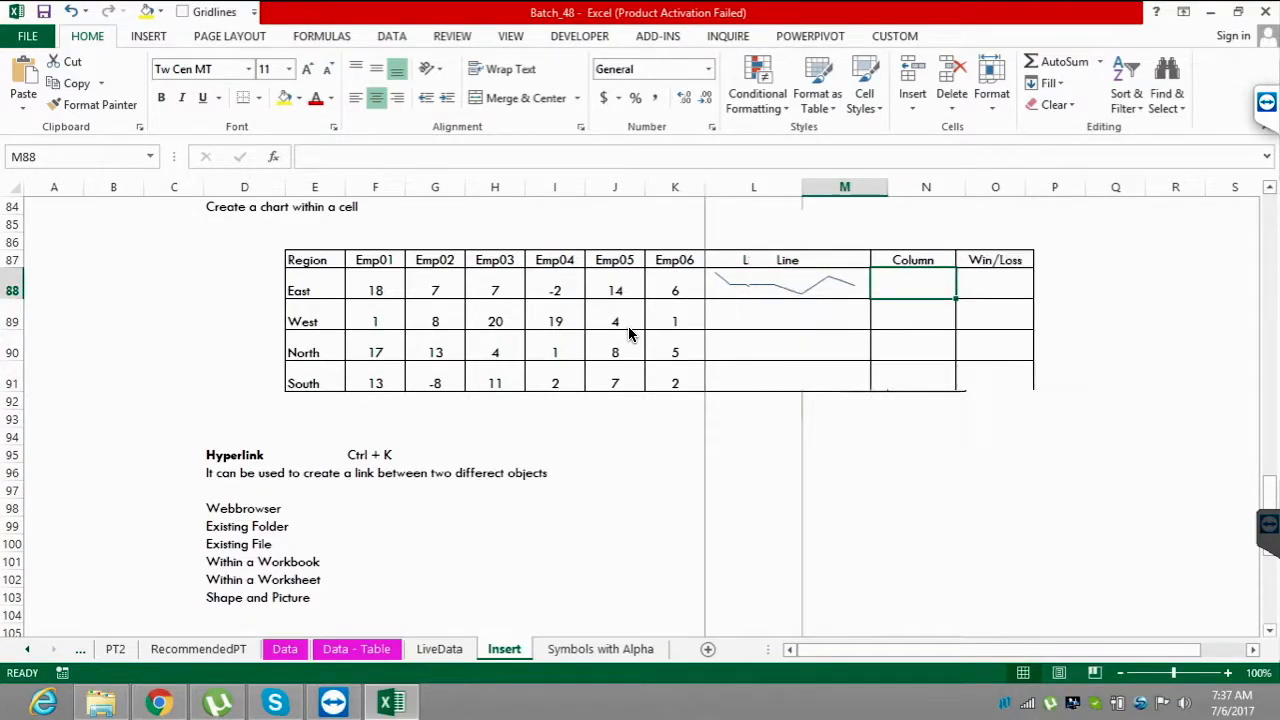
pyautogui.moveTo(958, 187); pyautogui.dragTo(1168, 187)
pyautogui.moveTo(1018, 187); pyautogui.dragTo(1032, 187)
# - Fill the East line sparkline in L88 down through L91 for the West, North and South rows
pyautogui.press('Left')
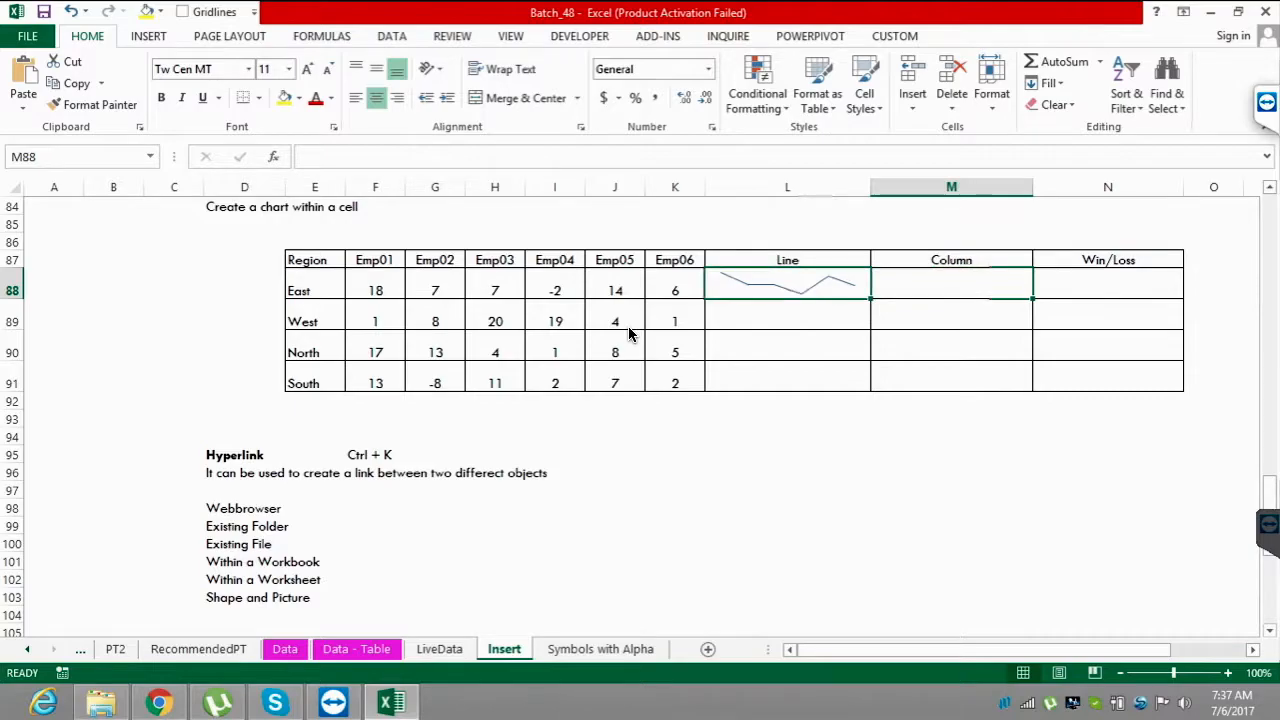
pyautogui.hotkey('shift', 'Down')
pyautogui.hotkey('shift', 'Down')
pyautogui.hotkey('shift', 'Down')
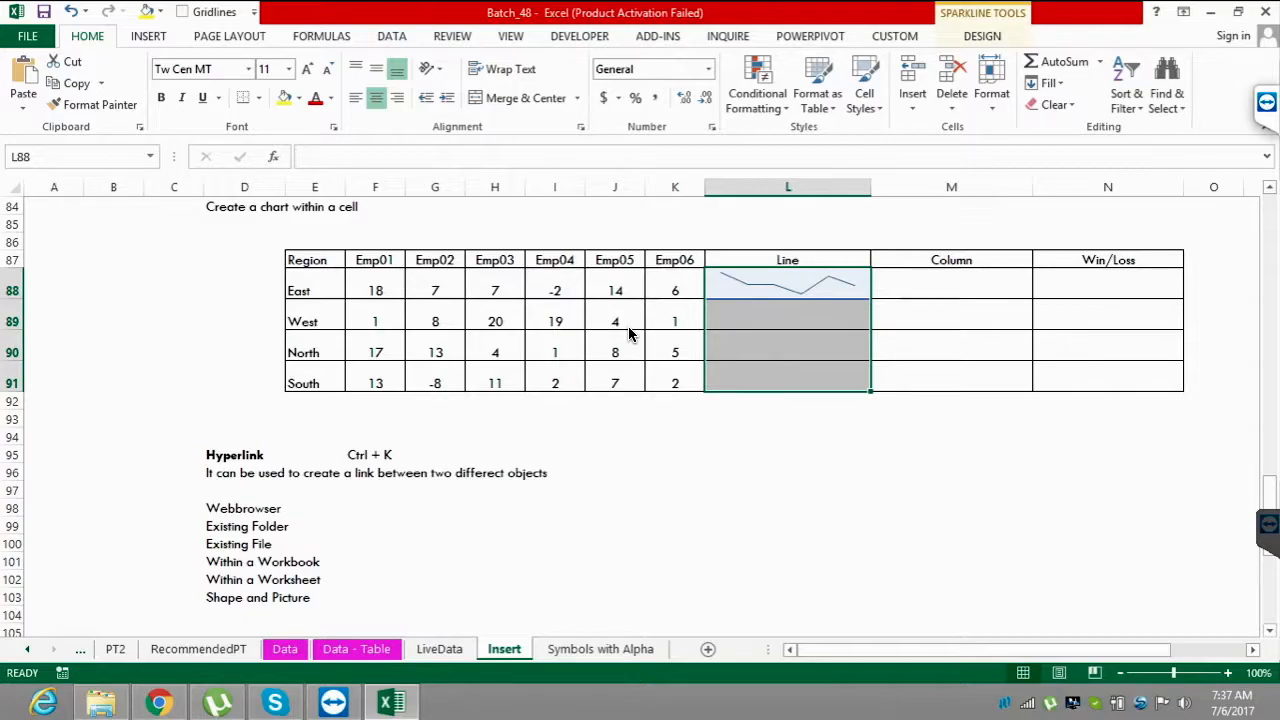
pyautogui.hotkey('ctrl', 'd')
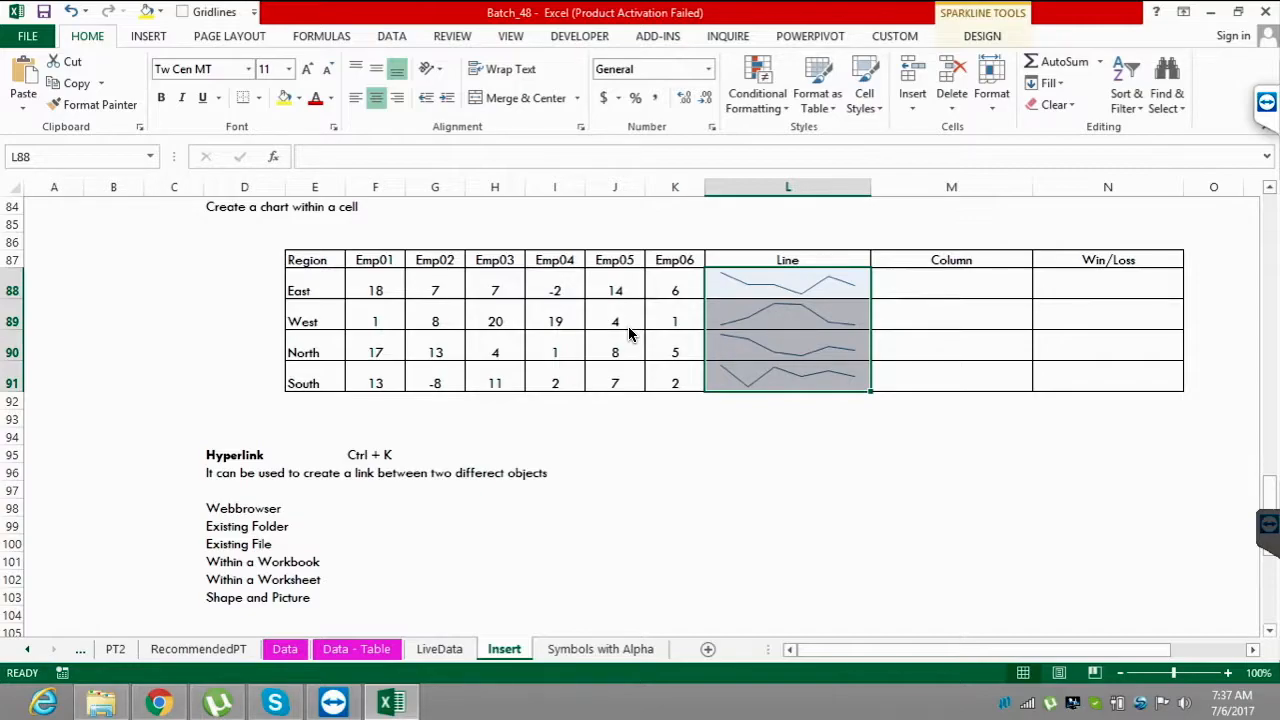
# - Create a column sparkline in cell M88 from the East data range F88:K88
pyautogui.press('Right')
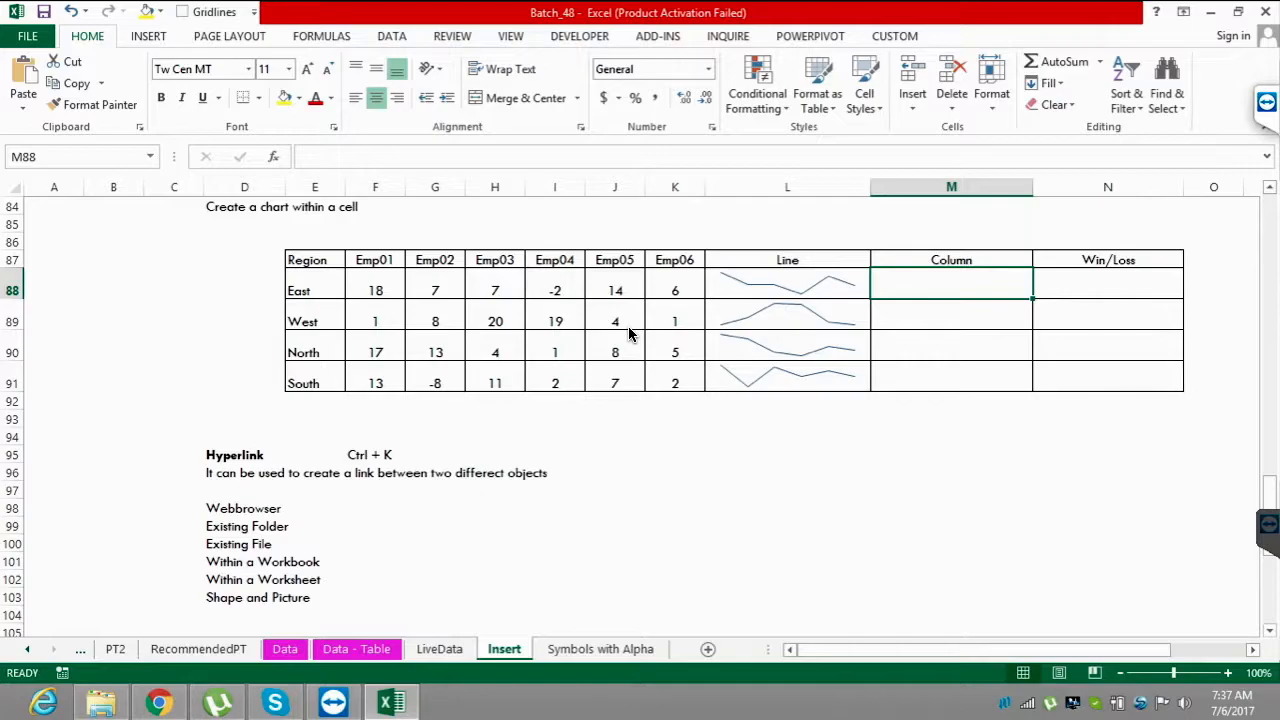
pyautogui.hotkey('alt', 'n')
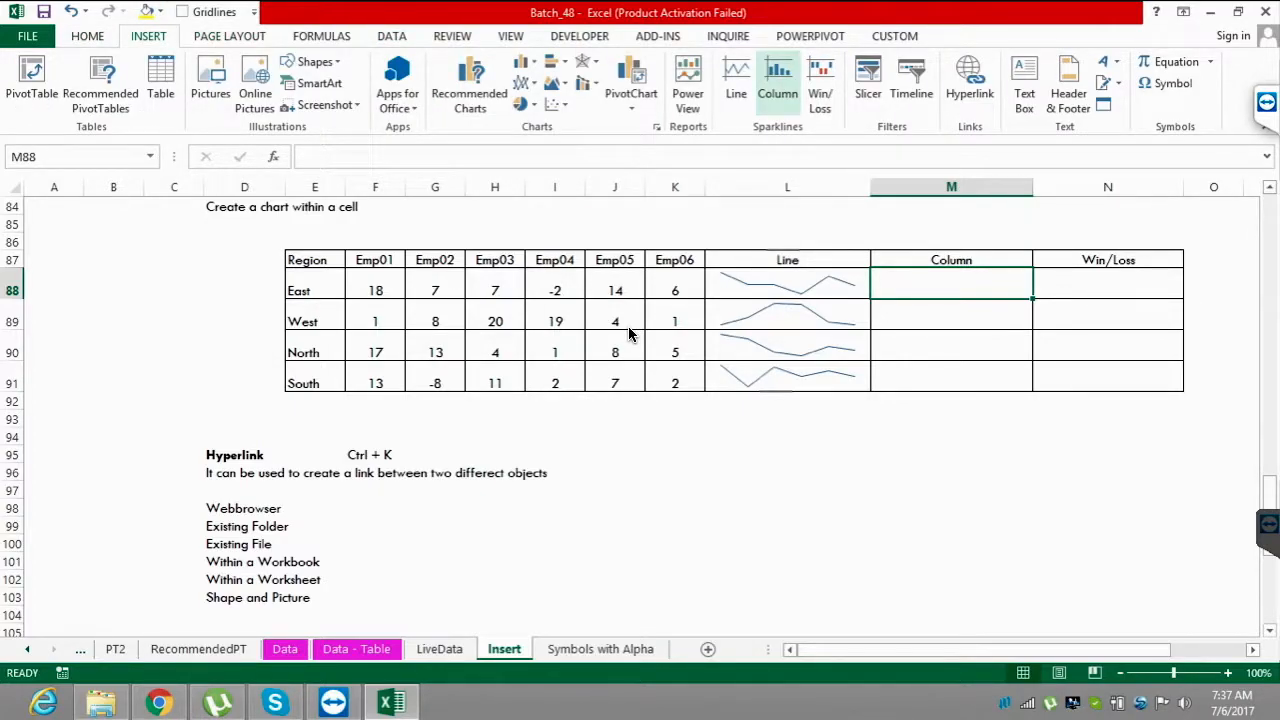
pyautogui.click(777, 85)
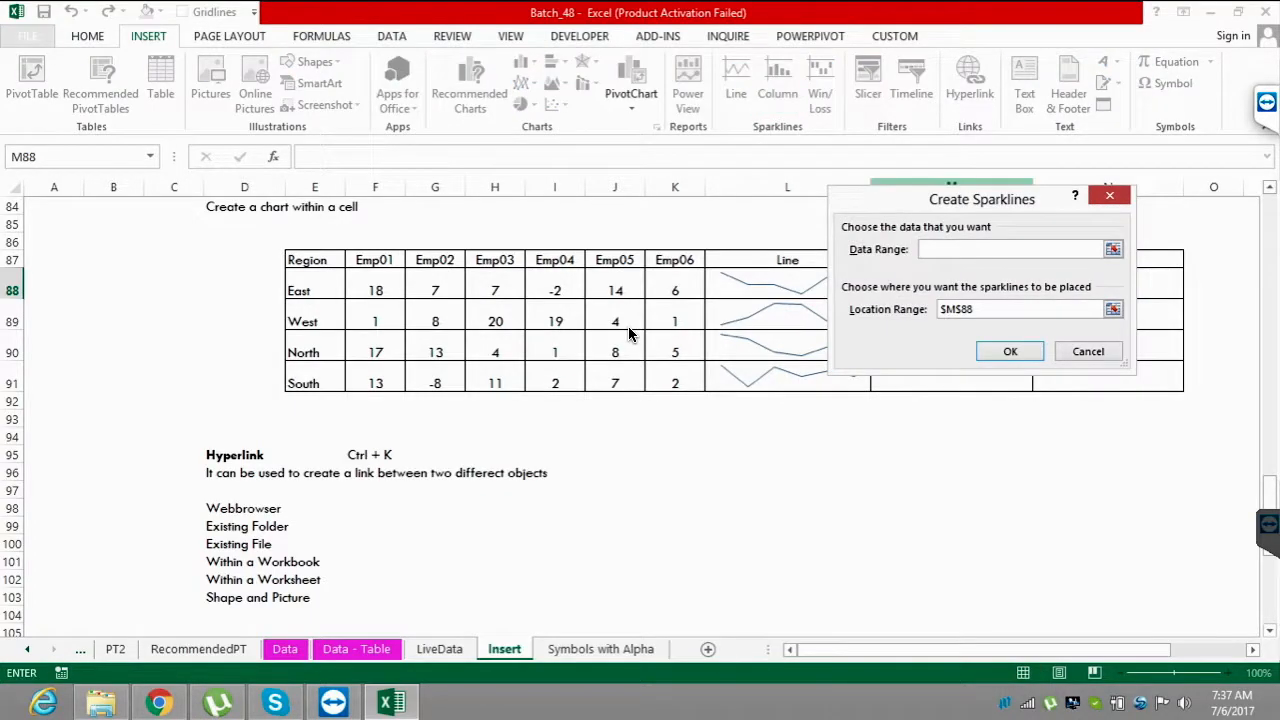
pyautogui.click(1113, 249)
pyautogui.click(375, 290)
pyautogui.moveTo(375, 290); pyautogui.dragTo(675, 290)
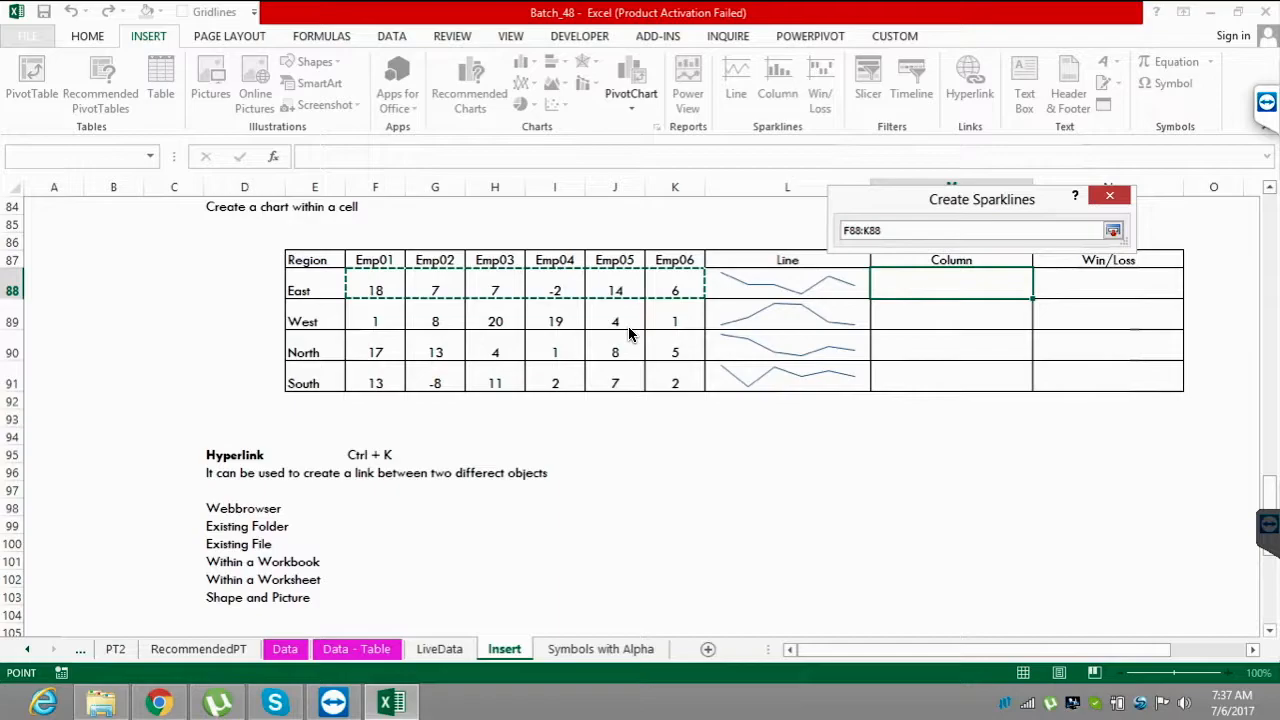
pyautogui.press('Return')
pyautogui.press('Return')
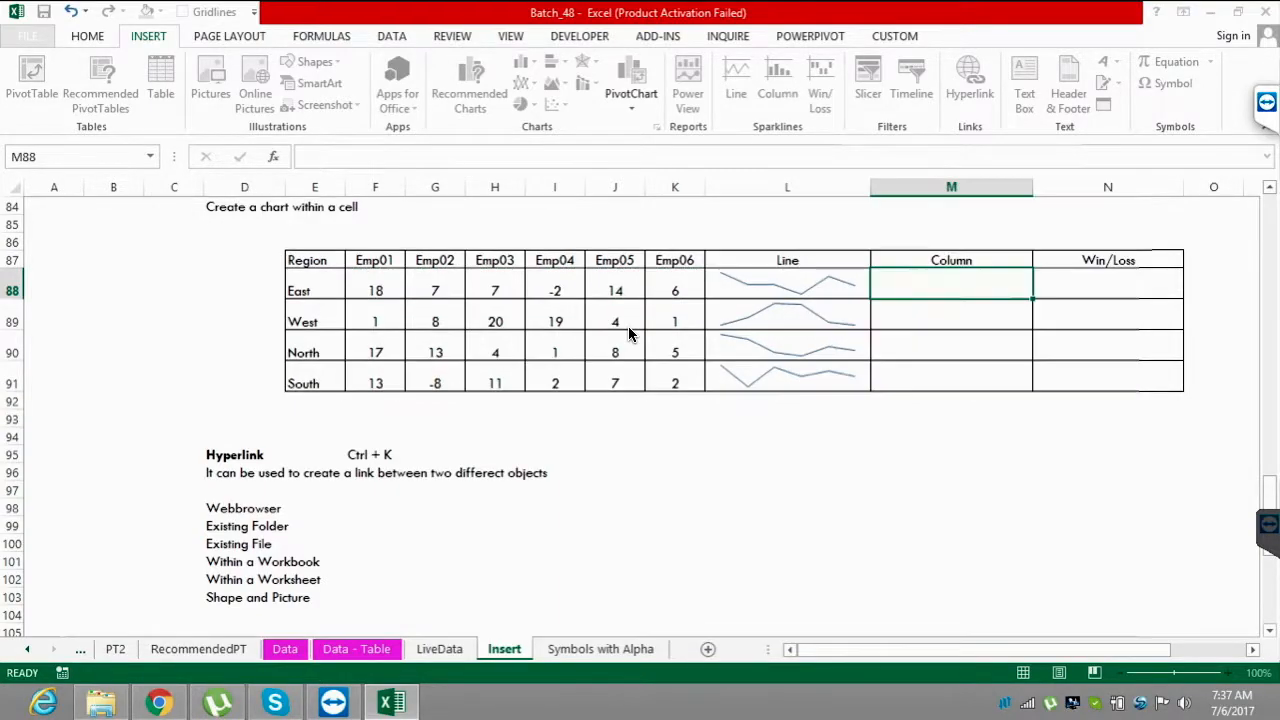
# - Fill the column sparkline in M88 down through M91 for the other three regions
pyautogui.hotkey('shift', 'Down')
pyautogui.hotkey('shift', 'Down')
pyautogui.hotkey('shift', 'Down')
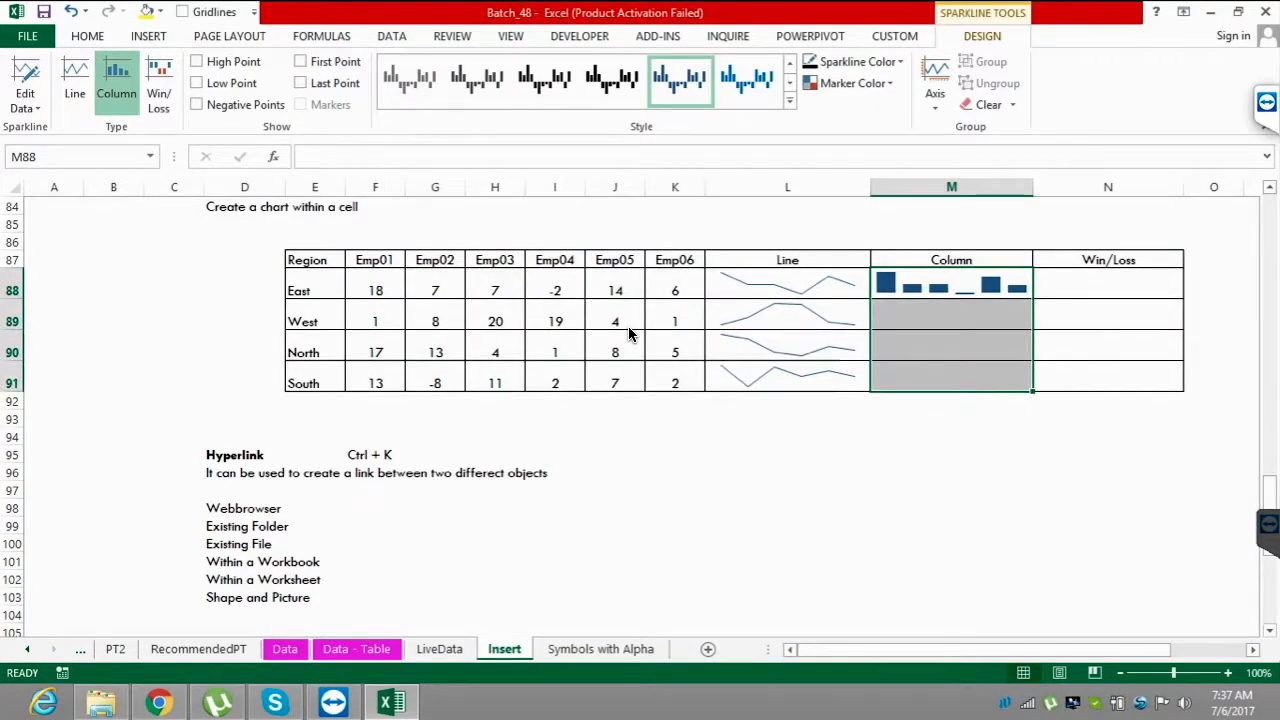
pyautogui.hotkey('ctrl', 'd')
pyautogui.press('Down')
pyautogui.press('Down')
pyautogui.press('Down')
pyautogui.press('Down')
pyautogui.press('Down')
pyautogui.press('Down')
pyautogui.press('Down')
pyautogui.press('Down')
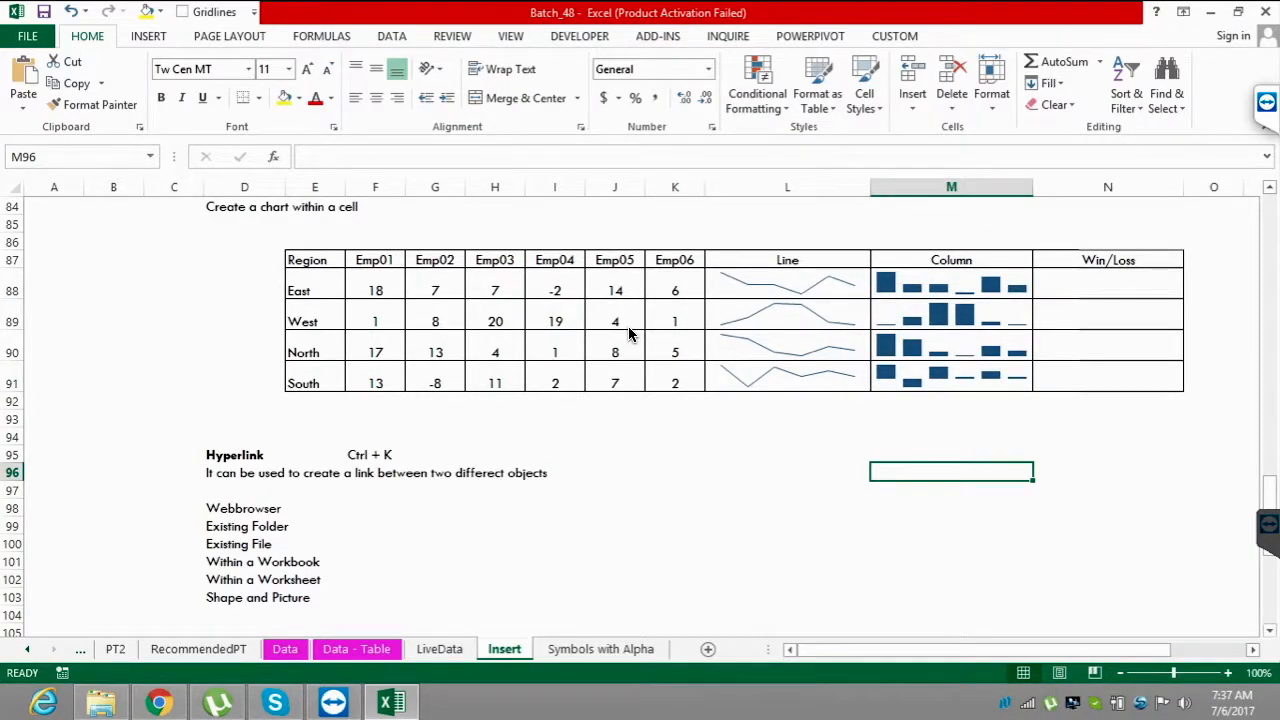
pyautogui.press('Up')
pyautogui.press('Up')
pyautogui.press('Up')
pyautogui.press('Up')
pyautogui.press('Up')
pyautogui.press('Up')
pyautogui.press('Up')
pyautogui.press('Up')
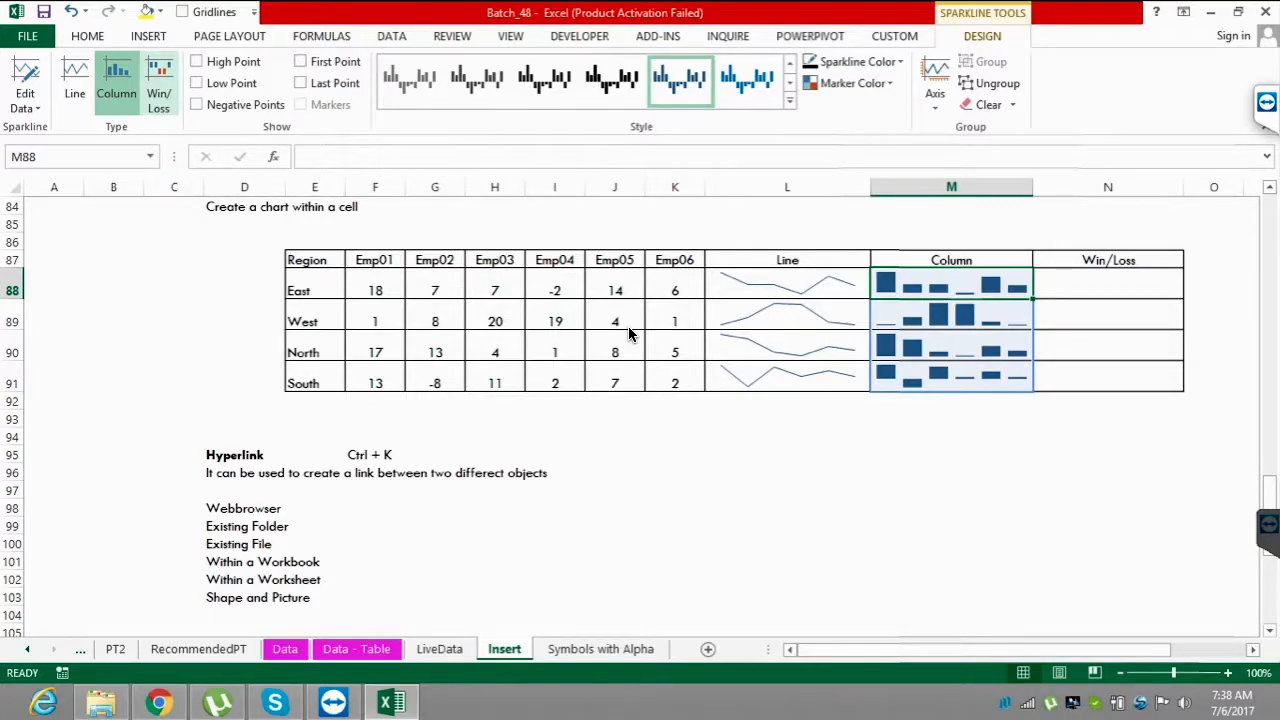
# - Try the Line and Win/Loss types on the sparkline group M88:M91 and switch it back to Column
pyautogui.click(75, 82)
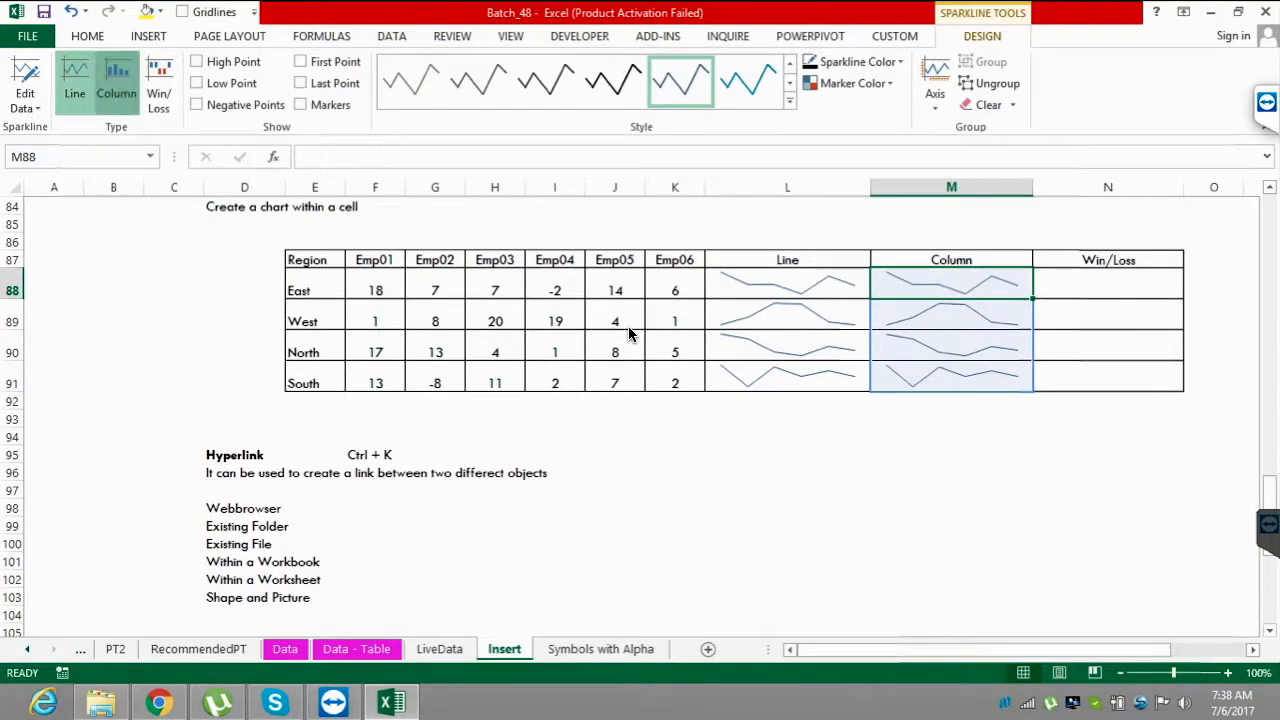
pyautogui.click(116, 82)
pyautogui.click(158, 90)
pyautogui.click(116, 82)
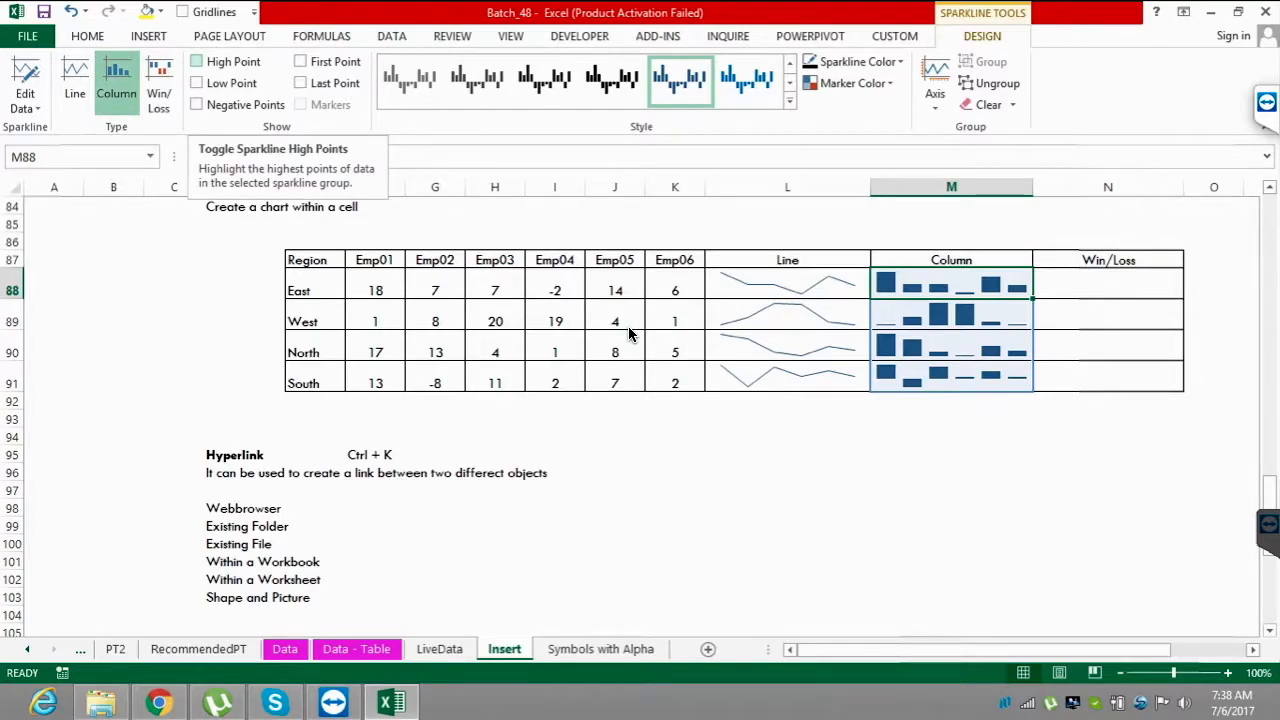
# - Highlight the high, low, negative, first and last points of the column sparklines, turning each highlight off again
pyautogui.click(216, 62)
pyautogui.click(216, 62)
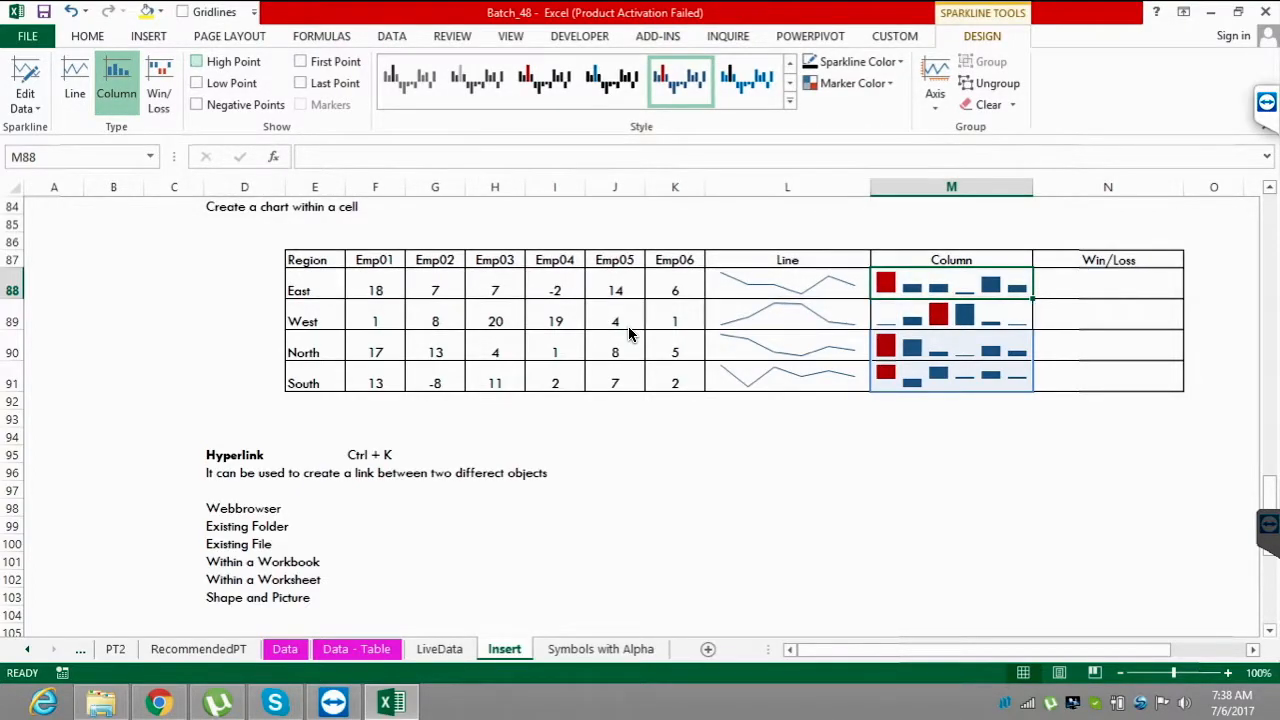
pyautogui.click(225, 83)
pyautogui.click(225, 83)
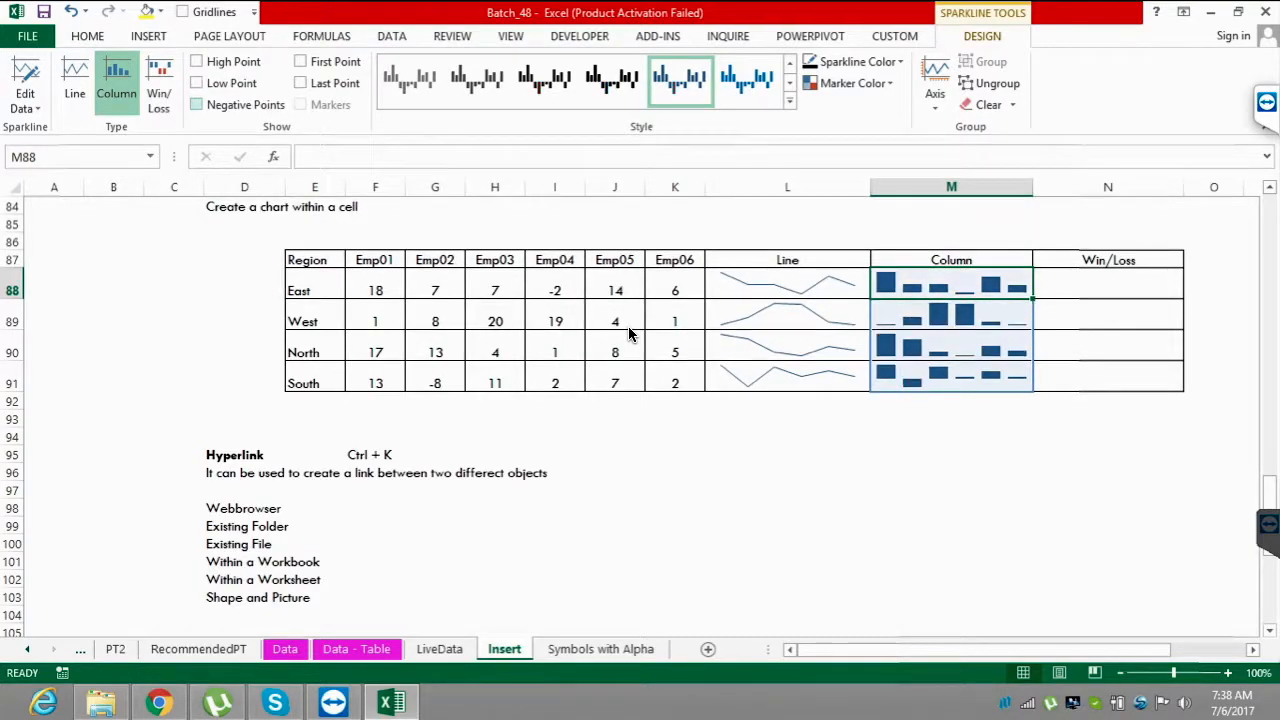
pyautogui.click(240, 104)
pyautogui.click(197, 104)
pyautogui.click(300, 61)
pyautogui.click(300, 83)
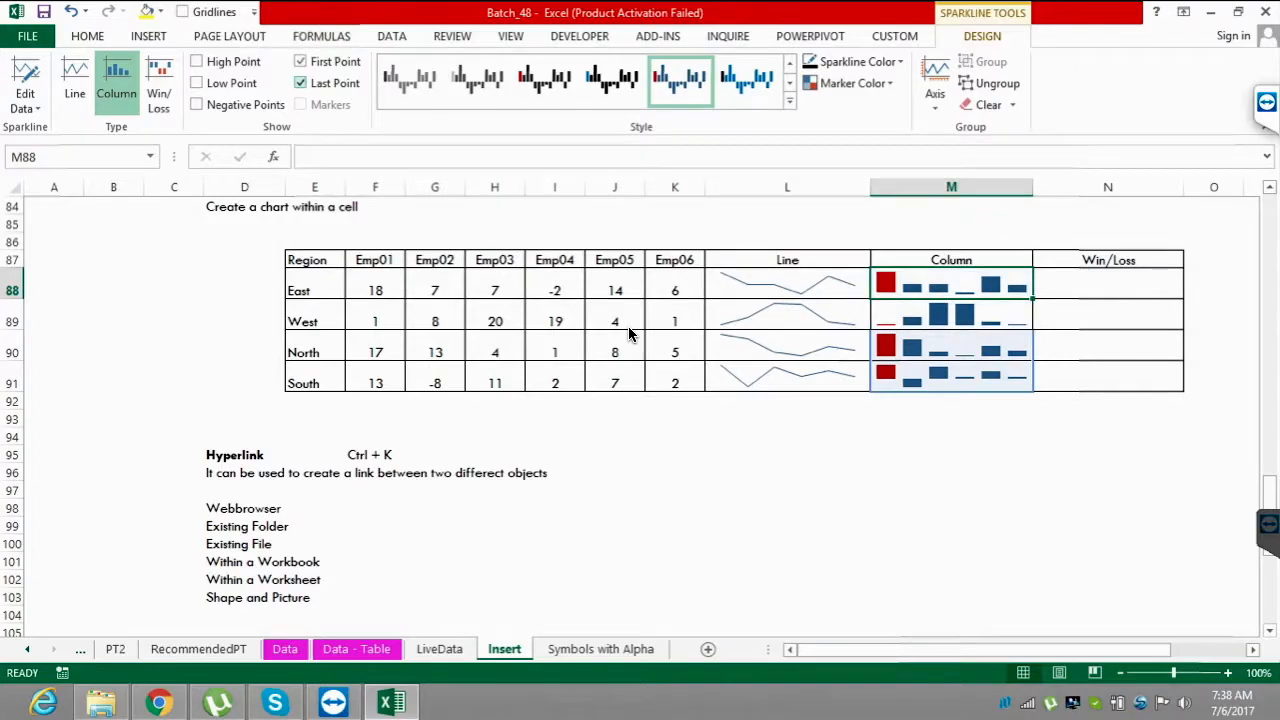
pyautogui.click(300, 61)
pyautogui.click(300, 83)
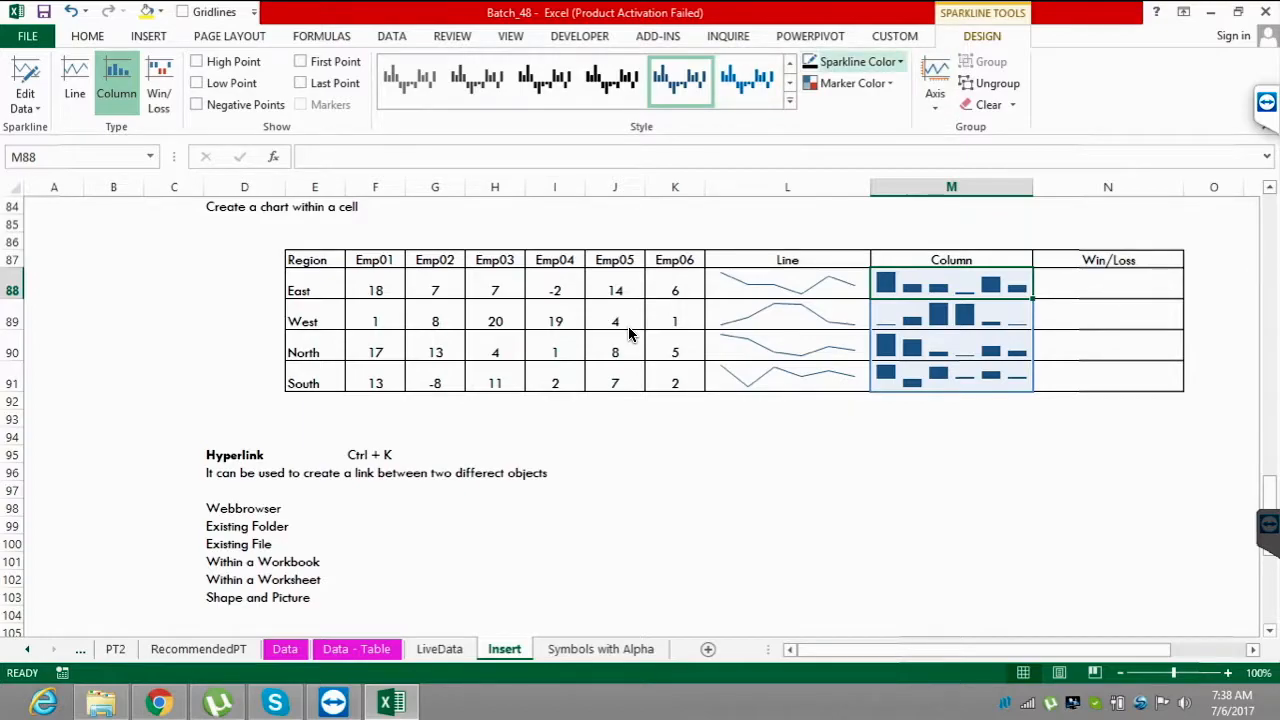
# - Recolor the column sparklines Light Green and a theme blue, and undo both color changes
pyautogui.click(858, 61)
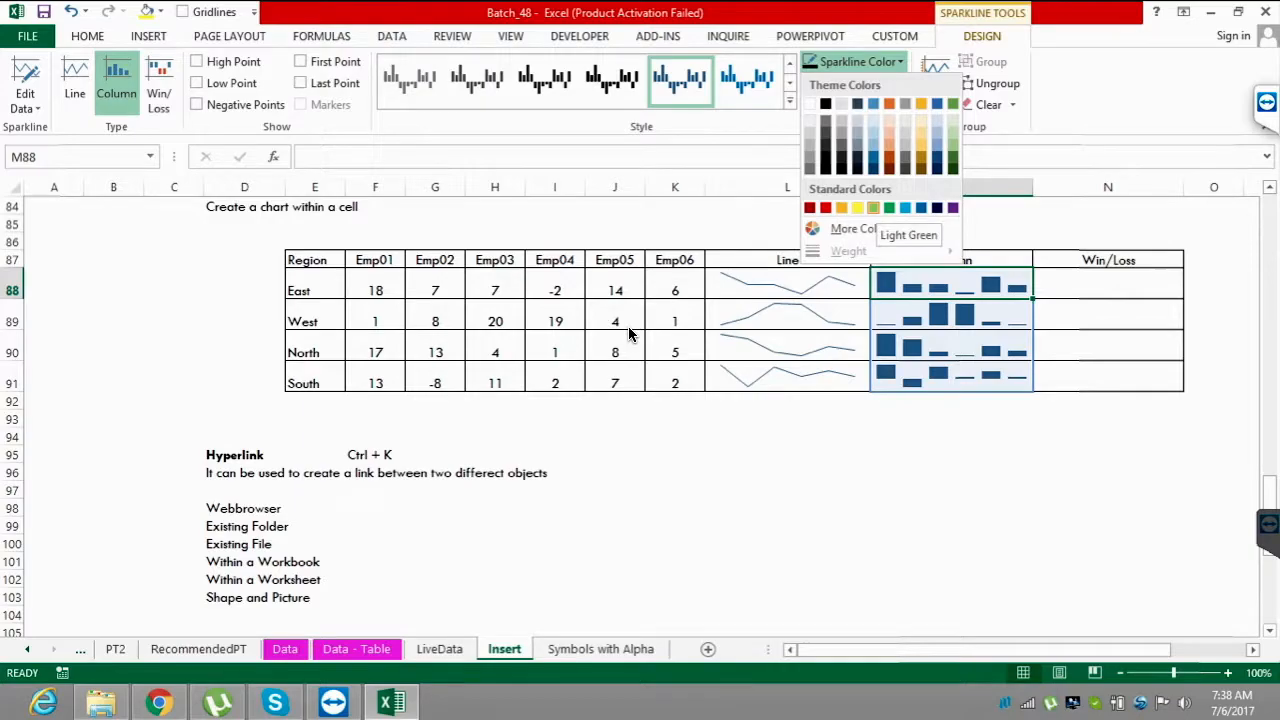
pyautogui.click(873, 207)
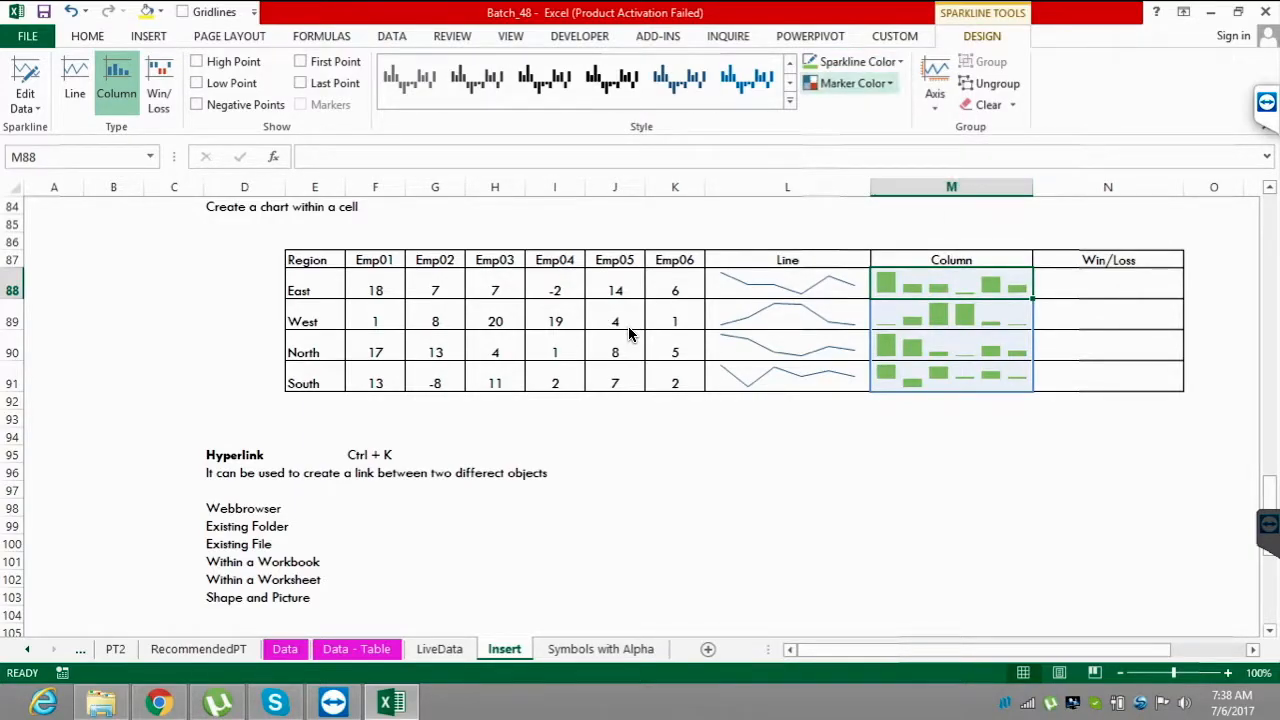
pyautogui.click(855, 61)
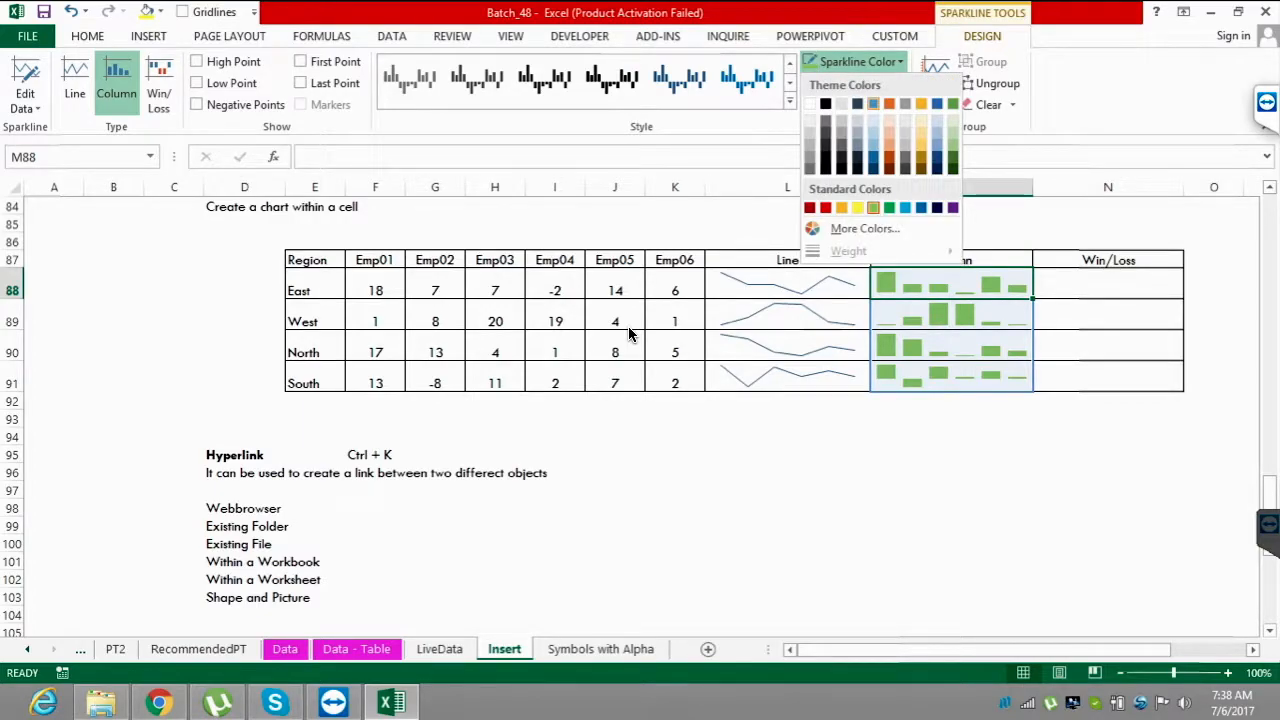
pyautogui.click(873, 104)
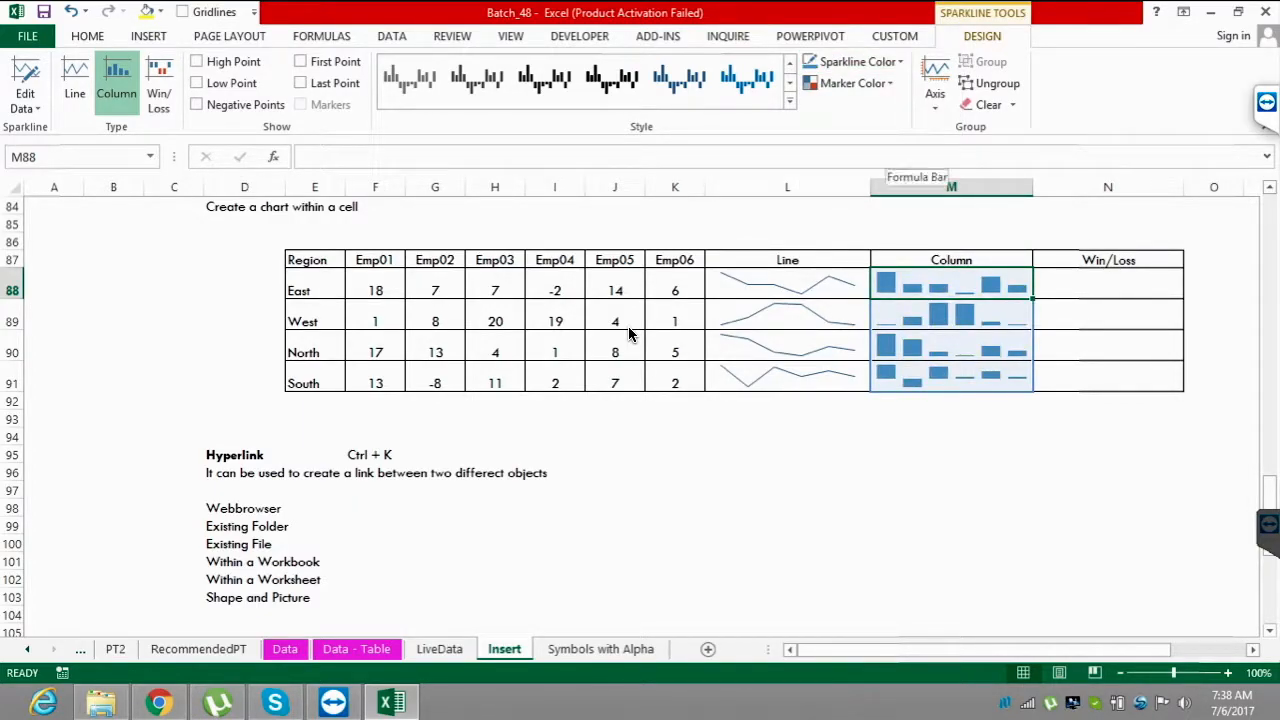
pyautogui.hotkey('ctrl', 'z')
pyautogui.hotkey('ctrl', 'z')
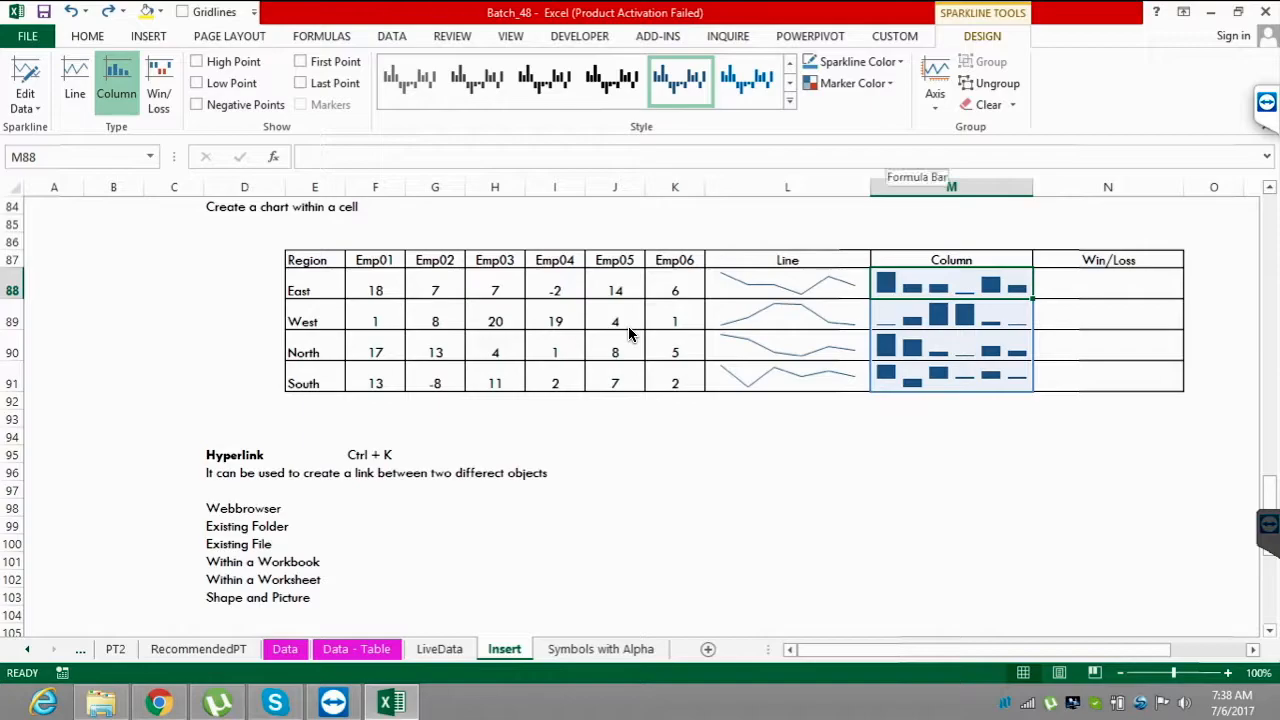
# - Set the marker color of the column sparklines' high points to Light Green and of their low points to red
pyautogui.click(853, 83)
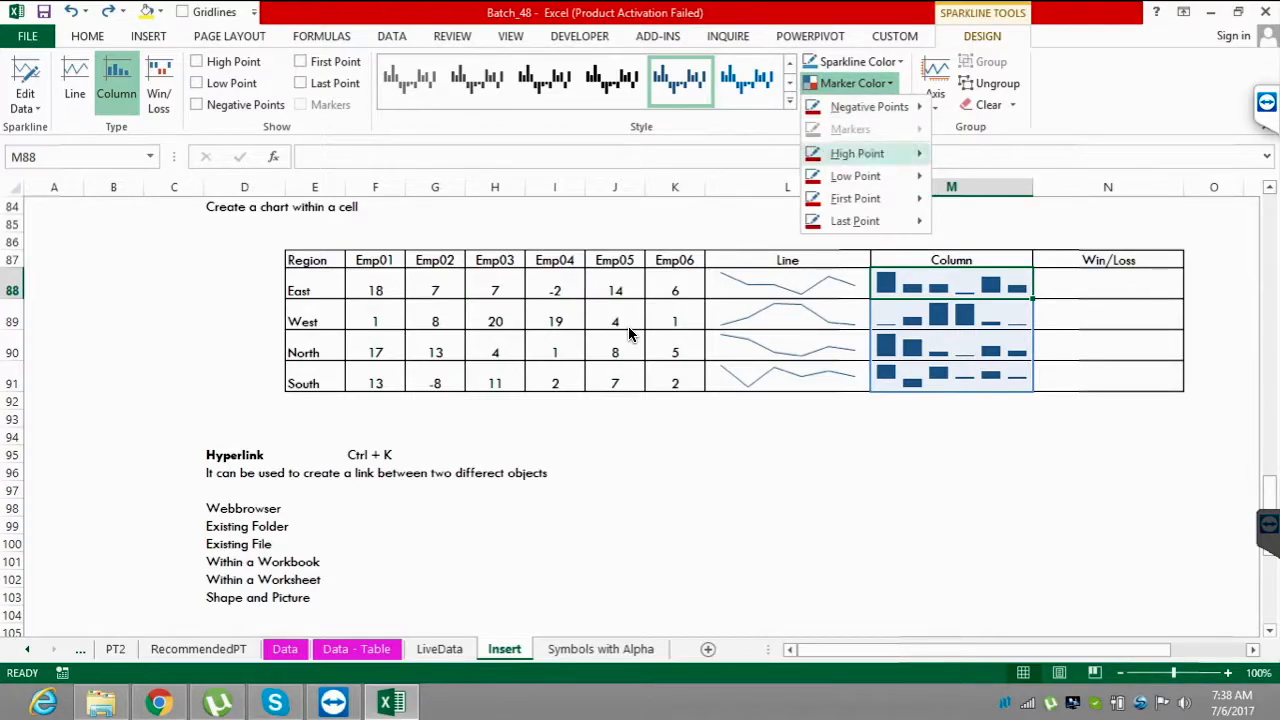
pyautogui.moveTo(857, 153)
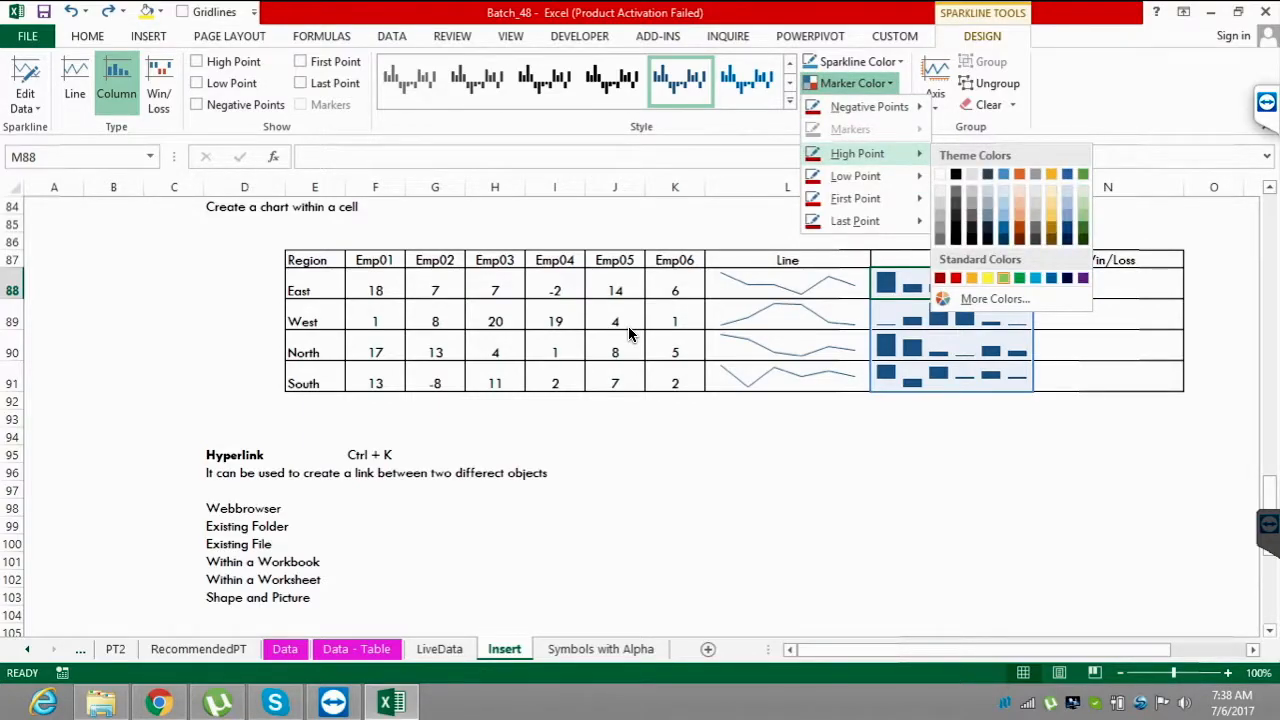
pyautogui.click(1003, 278)
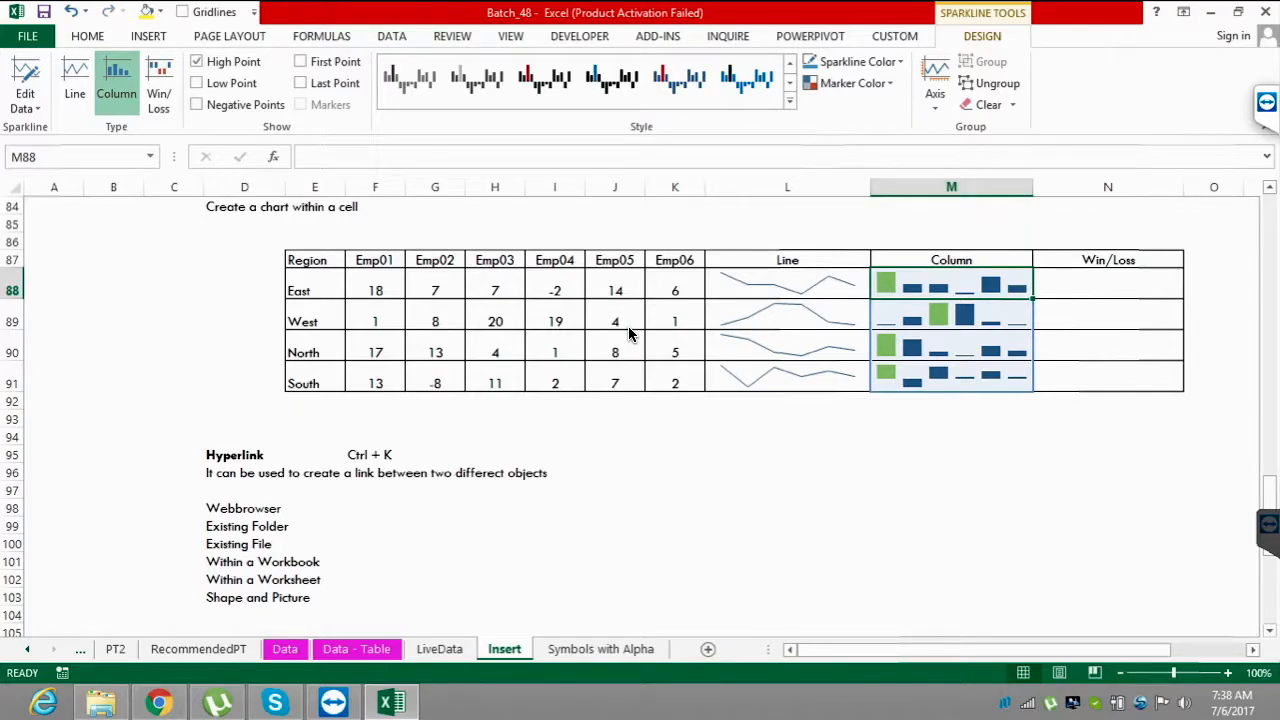
pyautogui.click(853, 83)
pyautogui.moveTo(855, 176)
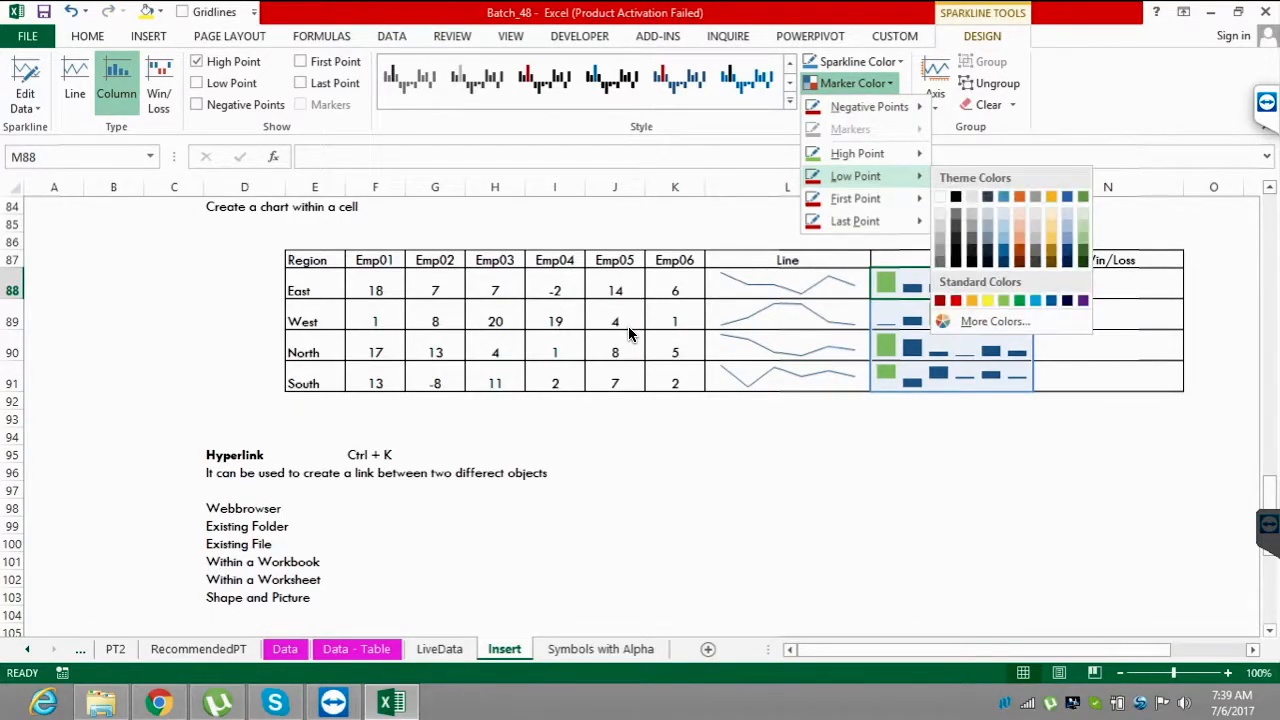
pyautogui.click(955, 300)
pyautogui.click(951, 418)
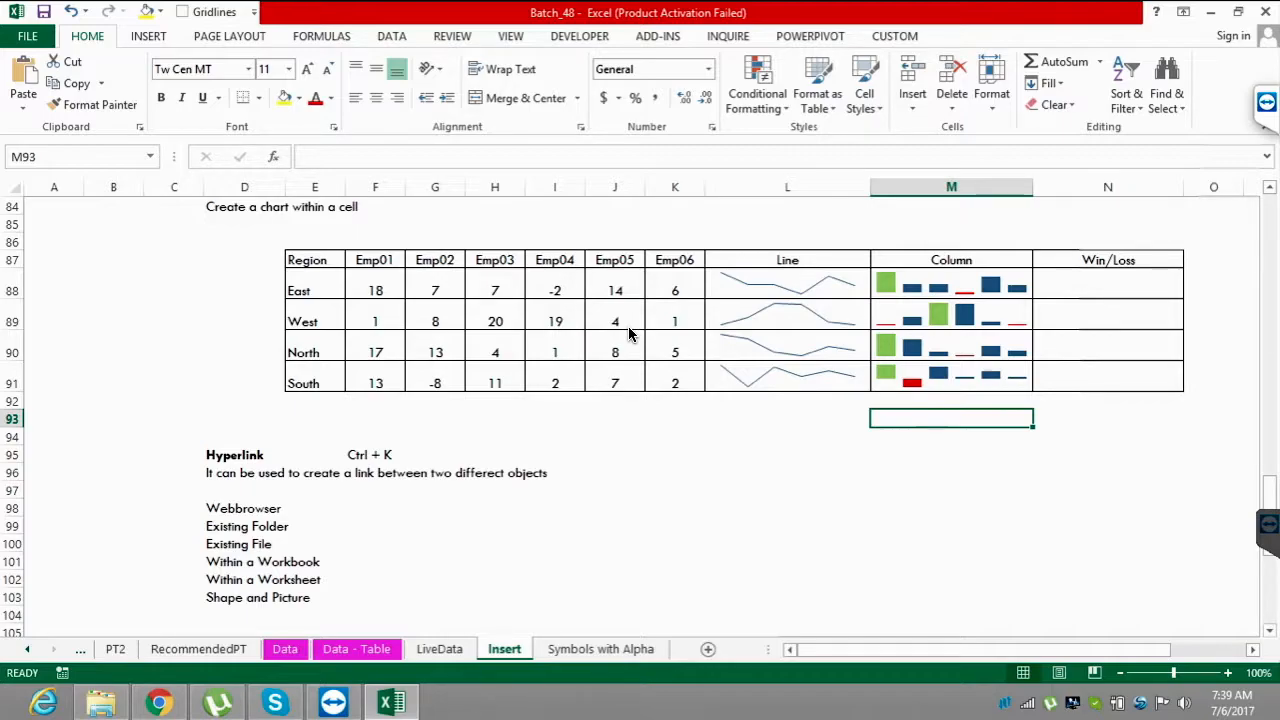
# - Create a win/loss sparkline in cell N88 from the East data range F88:K88
pyautogui.press('Right')
pyautogui.hotkey('ctrl', 'Up')
pyautogui.press('Down')
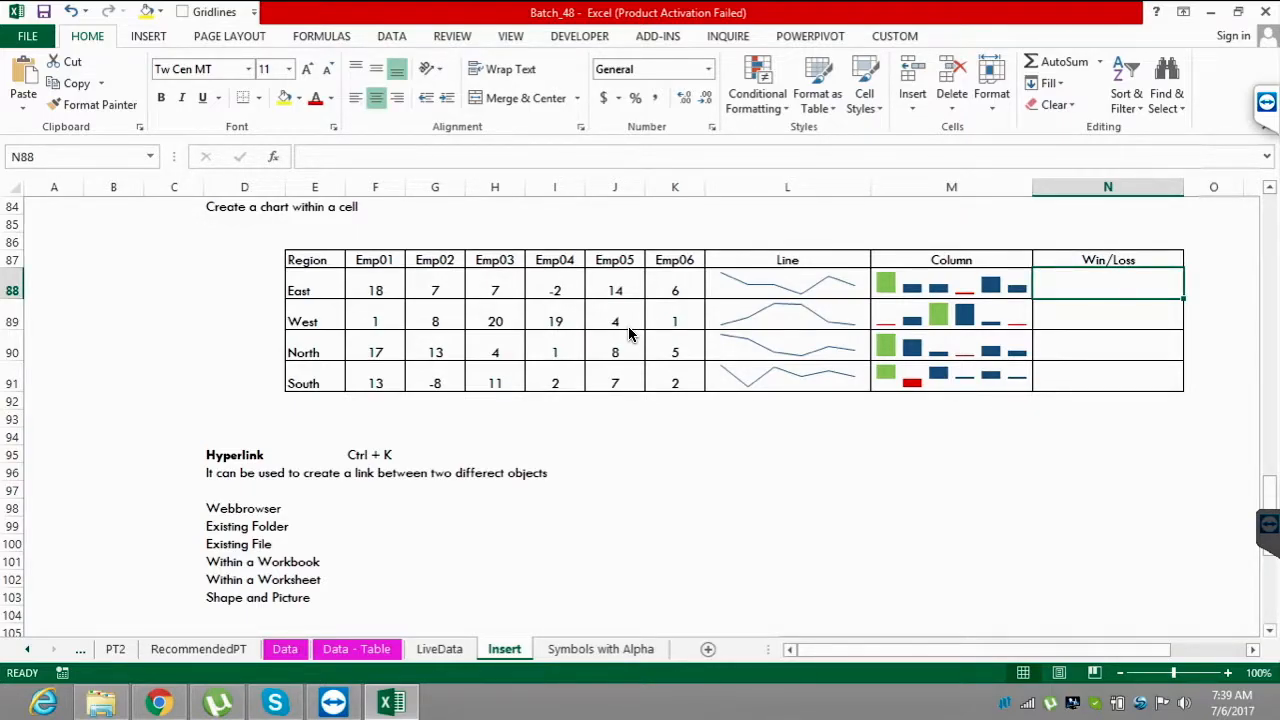
pyautogui.hotkey('alt', 'n')
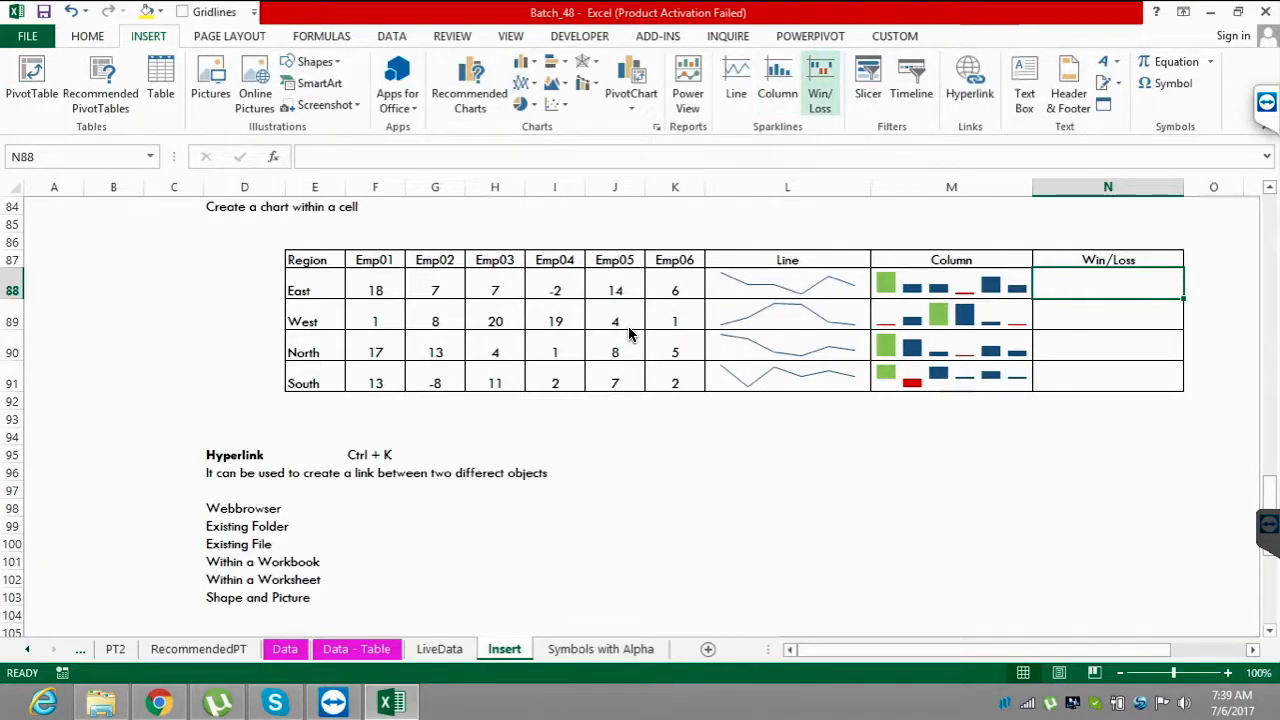
pyautogui.press('Return')
pyautogui.press('Tab')
pyautogui.press('space')
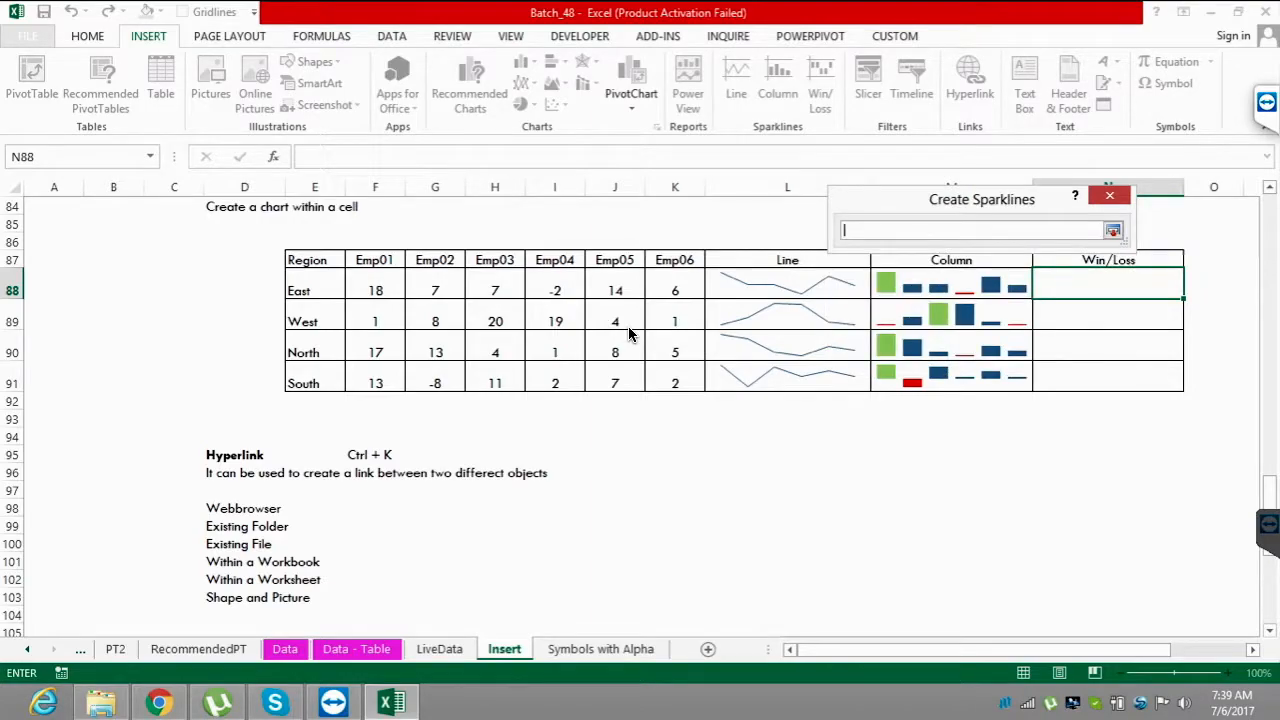
pyautogui.moveTo(362, 290); pyautogui.dragTo(680, 290)
pyautogui.press('Return')
pyautogui.press('Return')
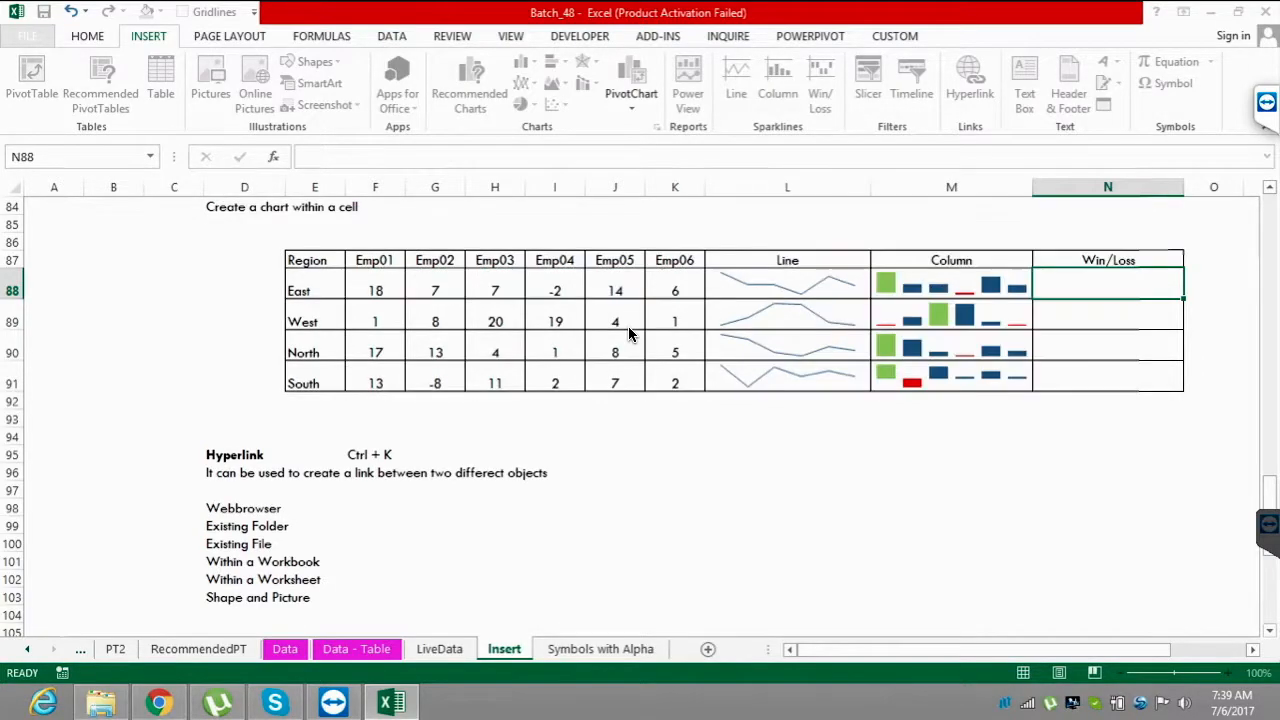
# - Fill the win/loss sparkline in N88 down through N91 and select cell N90
pyautogui.hotkey('shift', 'Down')
pyautogui.hotkey('shift', 'Down')
pyautogui.hotkey('shift', 'Down')
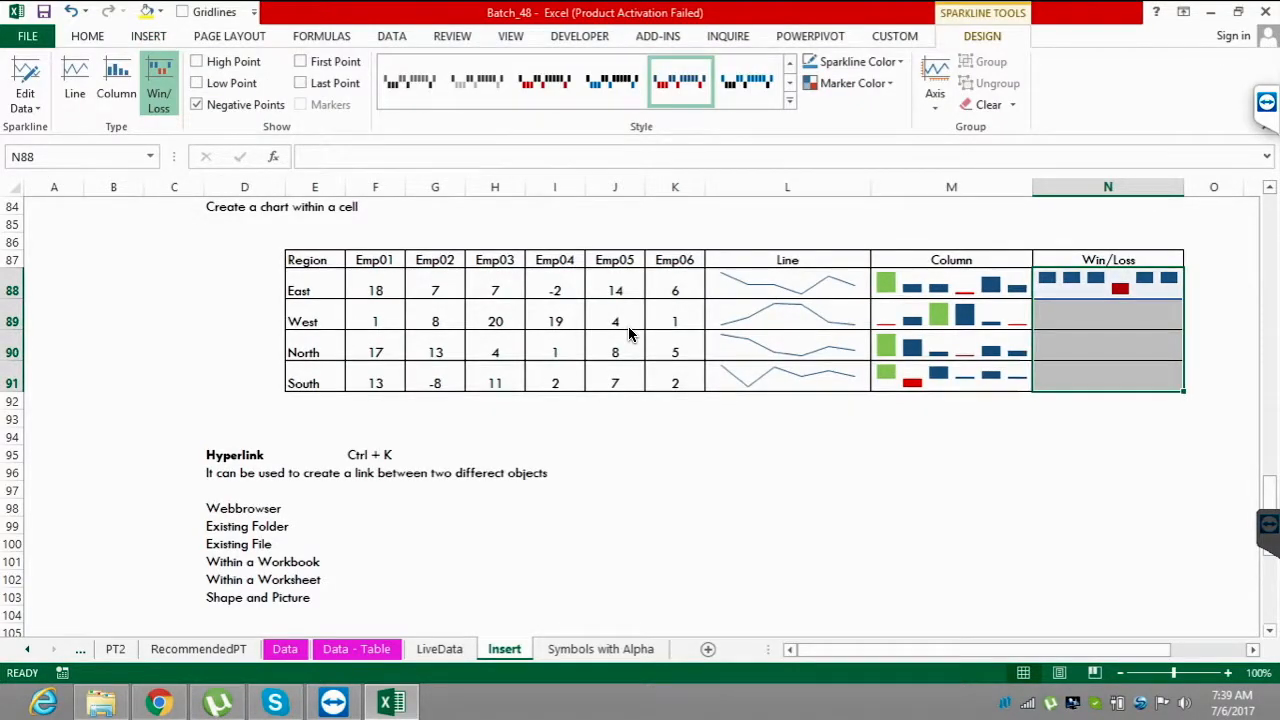
pyautogui.hotkey('ctrl', 'd')
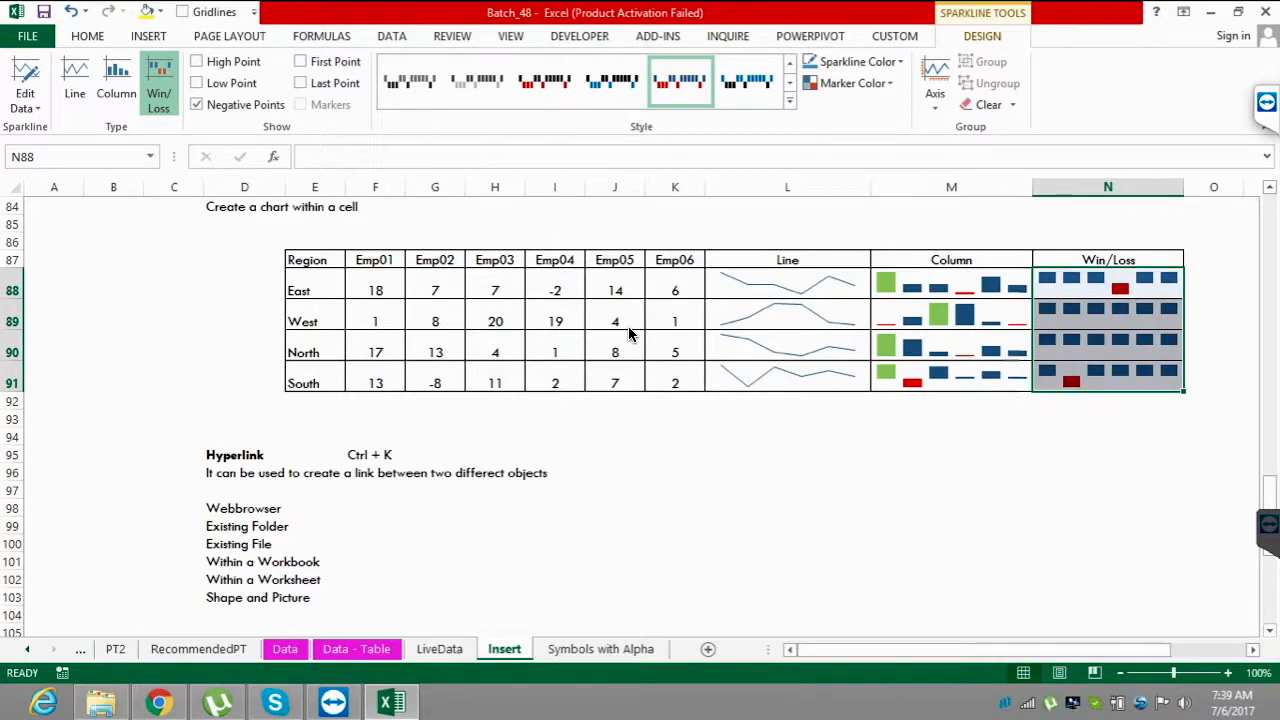
pyautogui.press('Down')
pyautogui.press('Down')
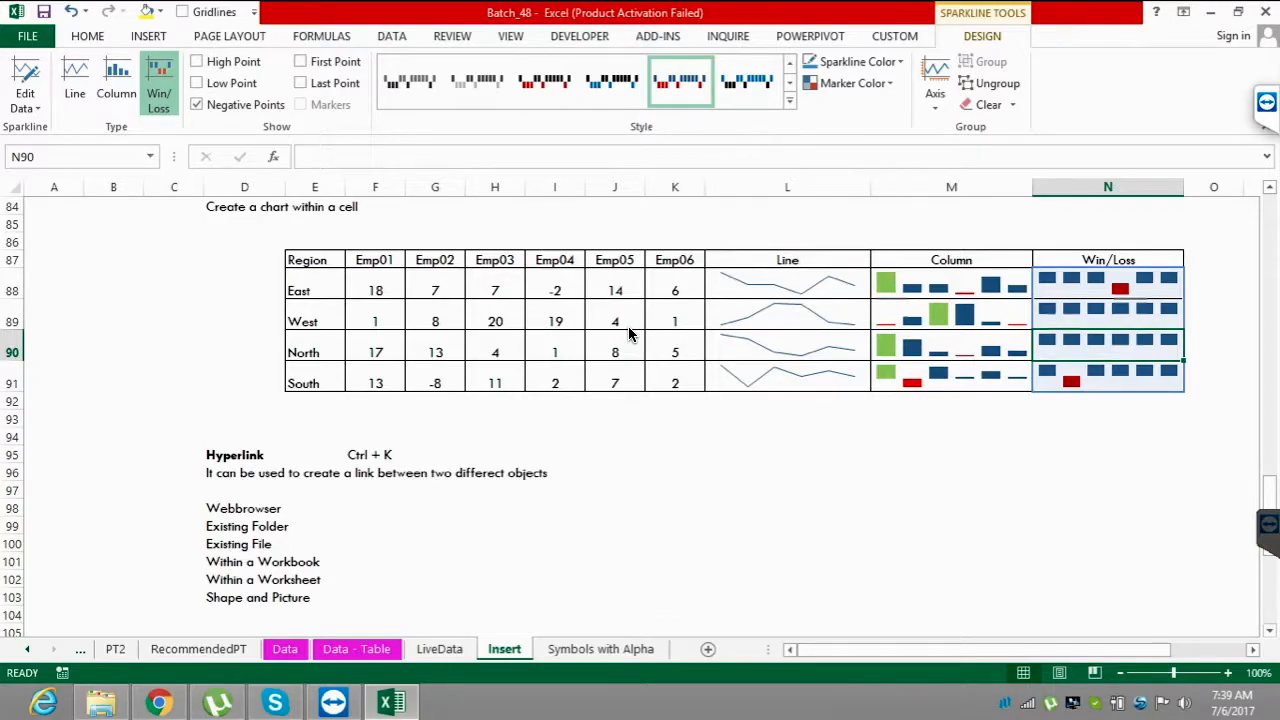
# - Turn on markers for the line sparklines in L88:L91
pyautogui.rightClick(788, 421)
pyautogui.press('Escape')
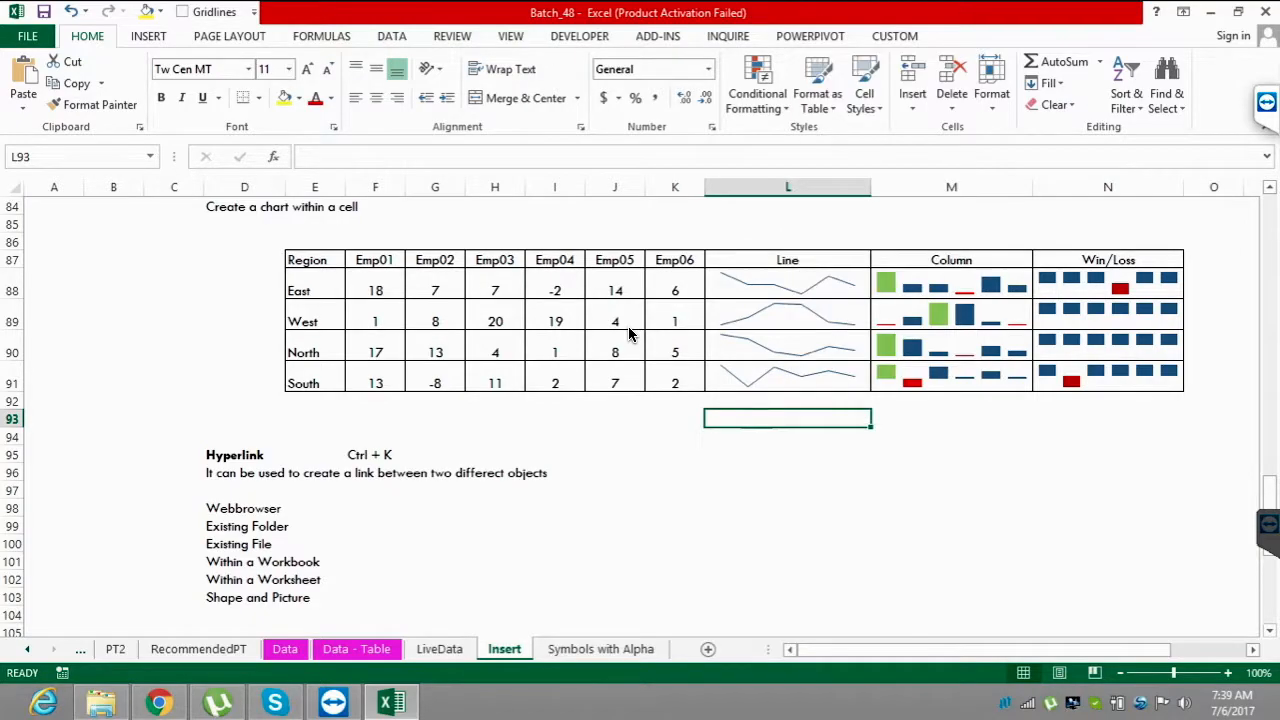
pyautogui.press('Up')
pyautogui.press('Up')
pyautogui.press('Up')
pyautogui.press('Up')
pyautogui.press('Up')
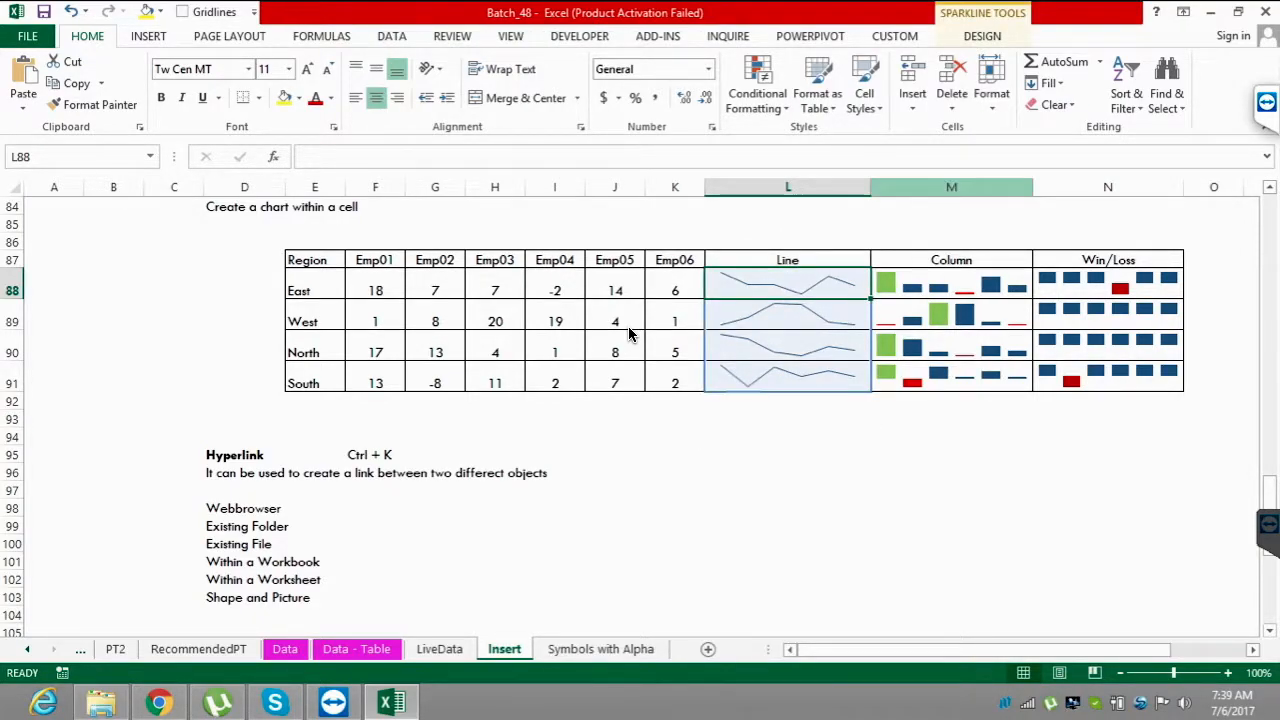
pyautogui.click(982, 36)
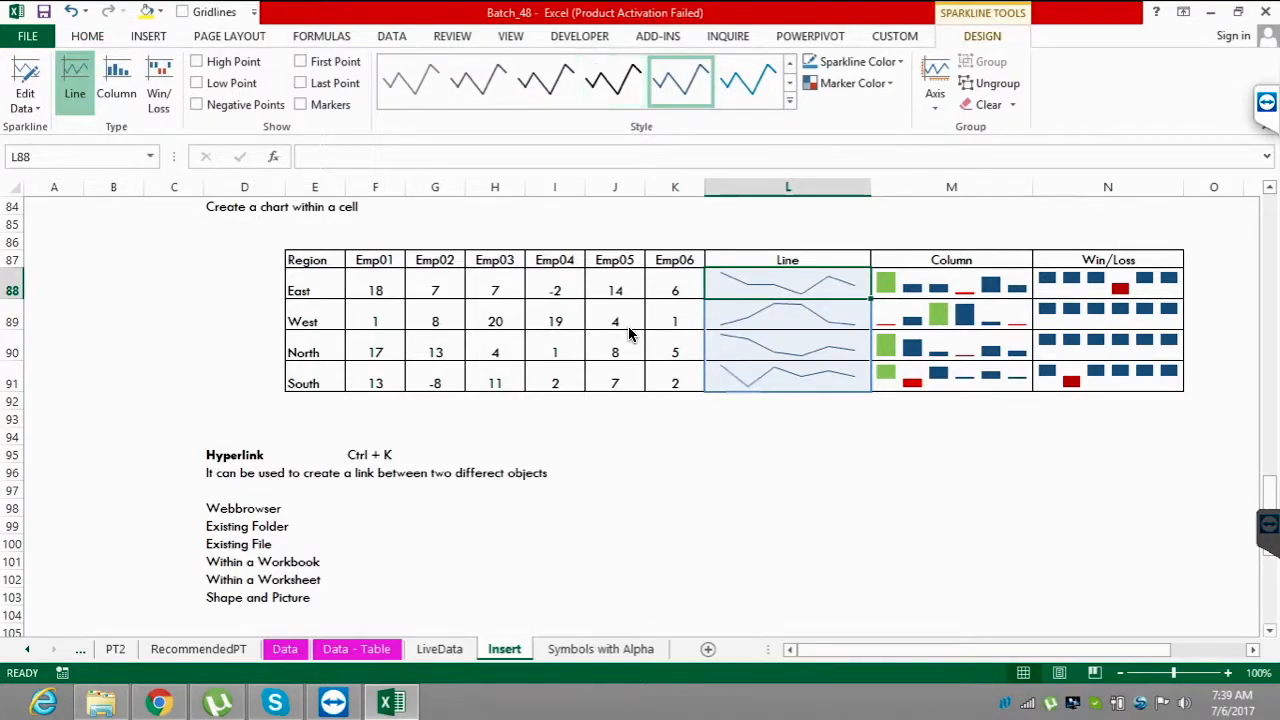
pyautogui.click(301, 104)
# - Set the marker color of the line sparklines' high points to the theme green
pyautogui.click(853, 83)
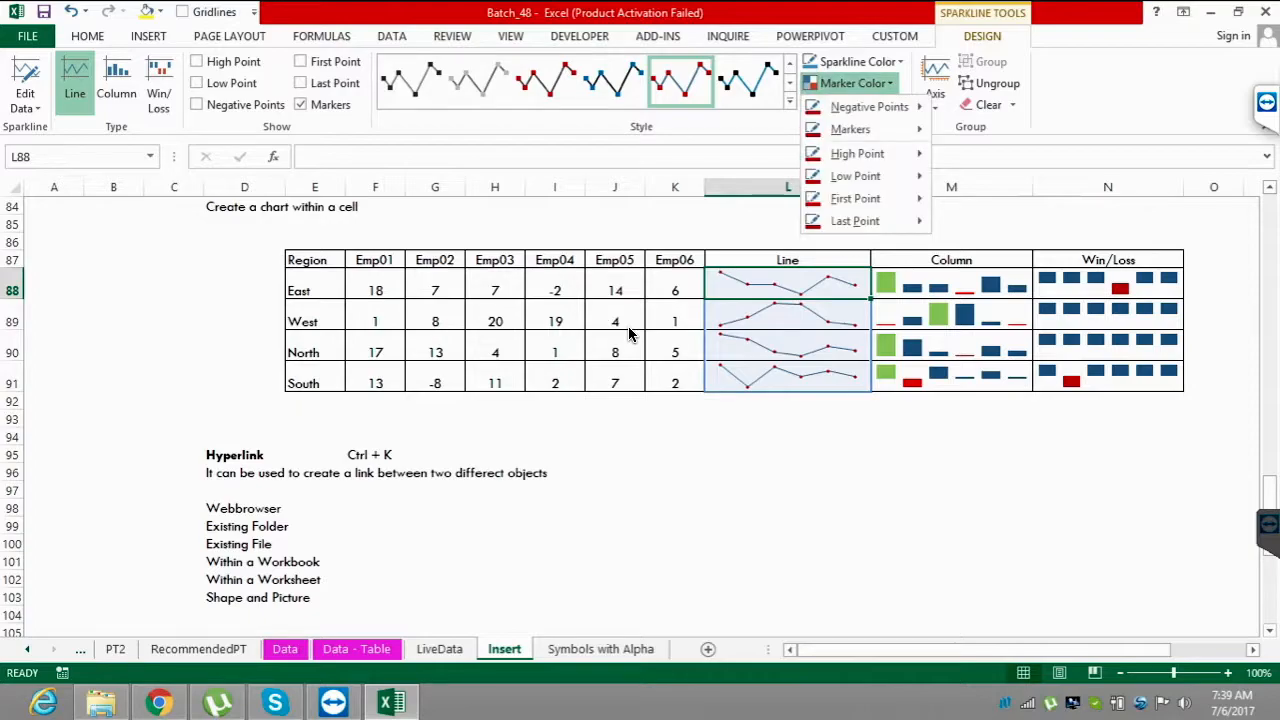
pyautogui.moveTo(857, 153)
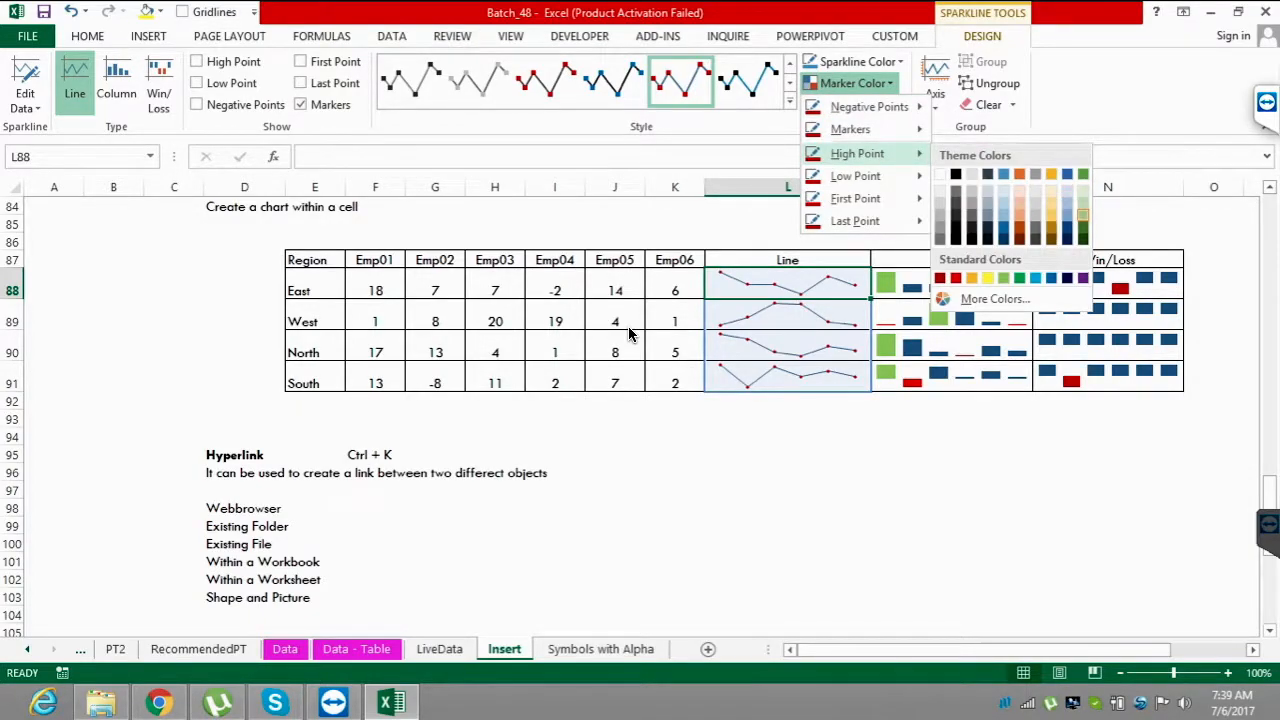
pyautogui.click(1083, 174)
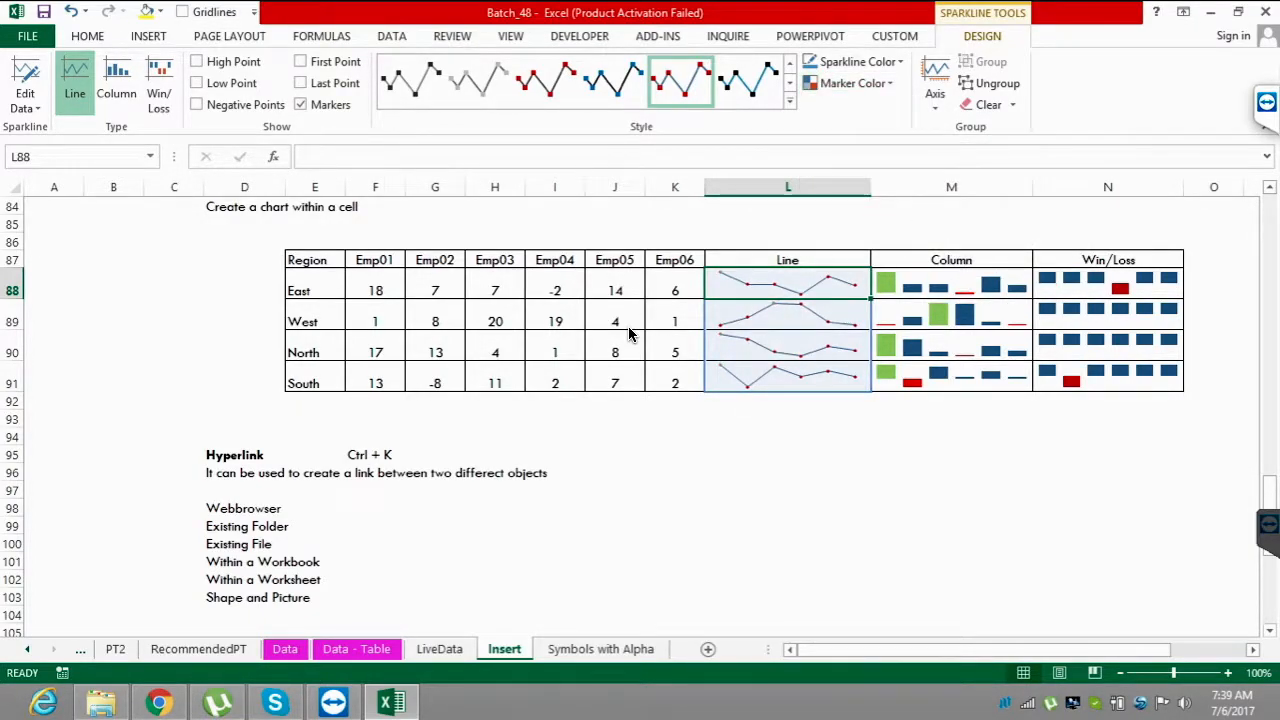
pyautogui.click(853, 83)
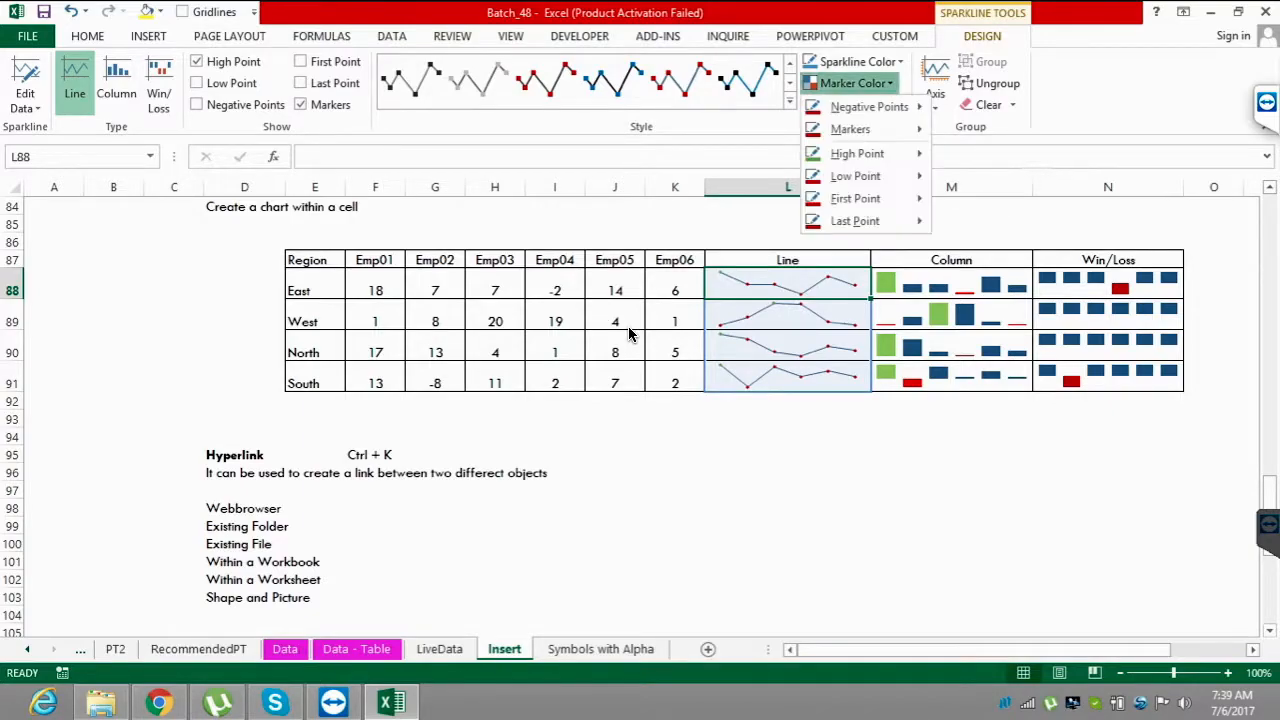
pyautogui.moveTo(856, 176)
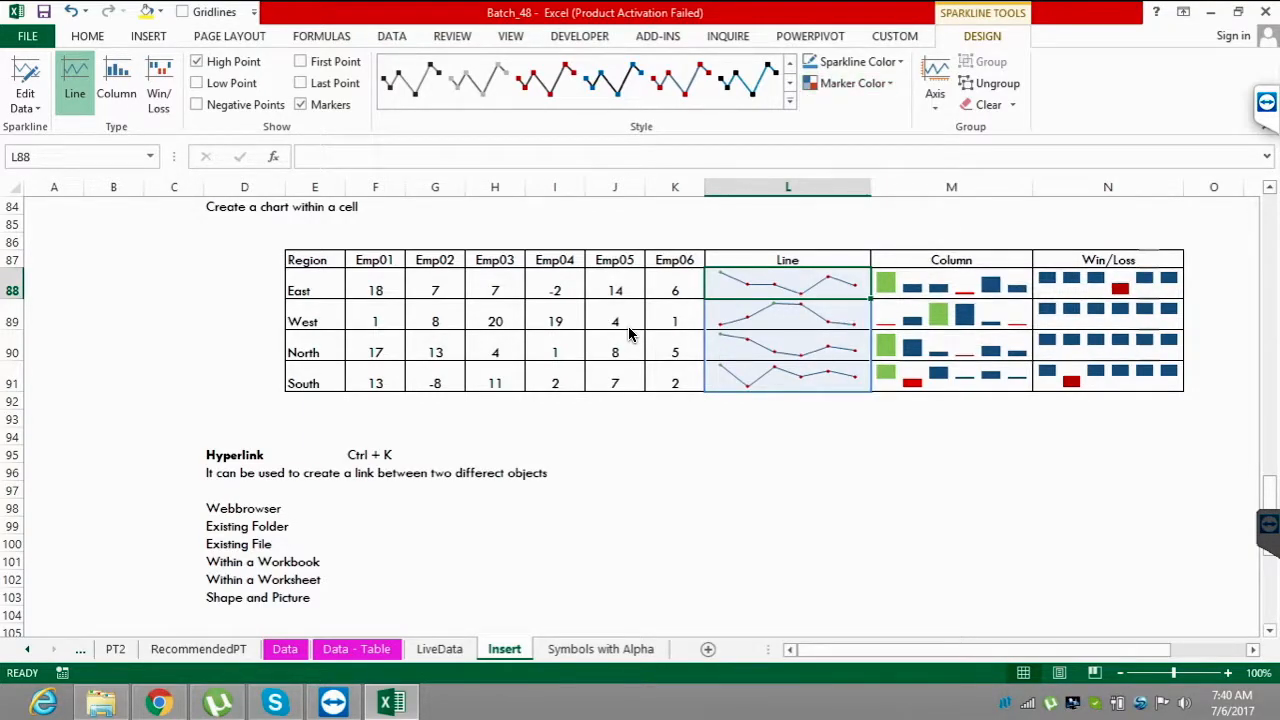
pyautogui.click(951, 455)
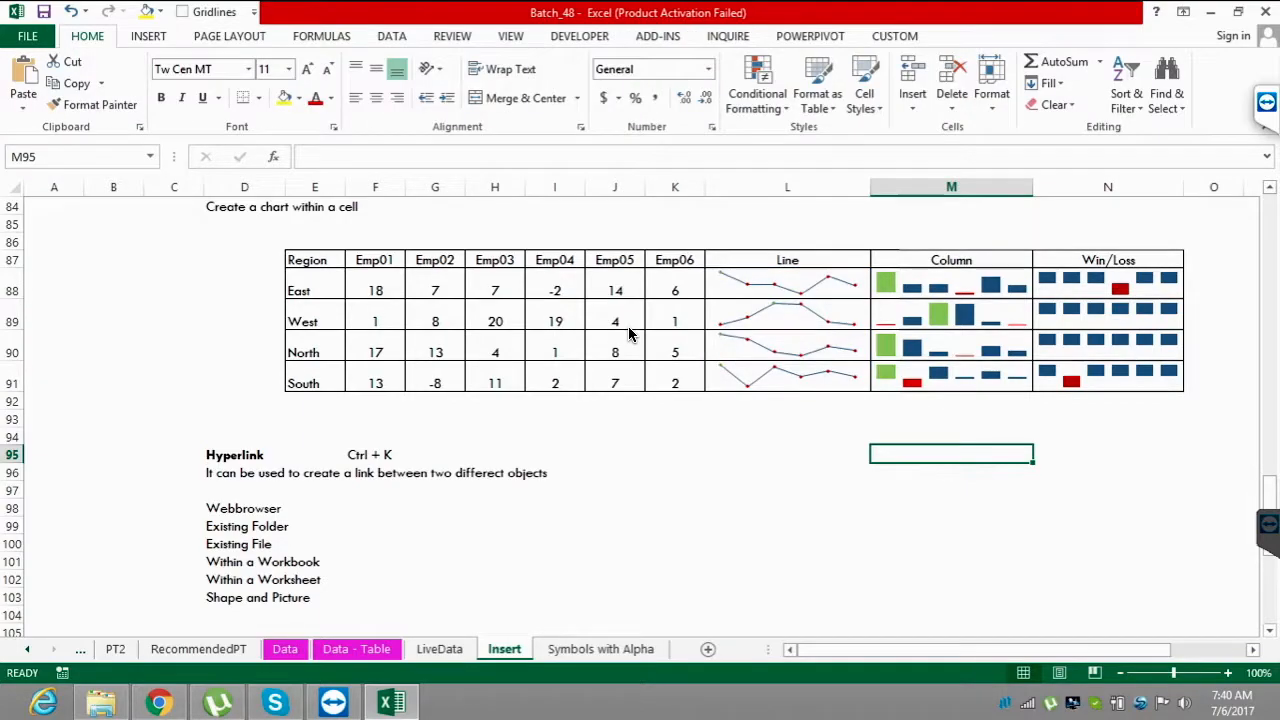
# - Fill the table range E87:N91 with Black, Text 1 and set its font color to white
pyautogui.moveTo(315, 260)
pyautogui.mouseDown()
pyautogui.moveTo(615, 352)
pyautogui.moveTo(951, 390)
pyautogui.moveTo(1100, 385)
pyautogui.mouseUp()
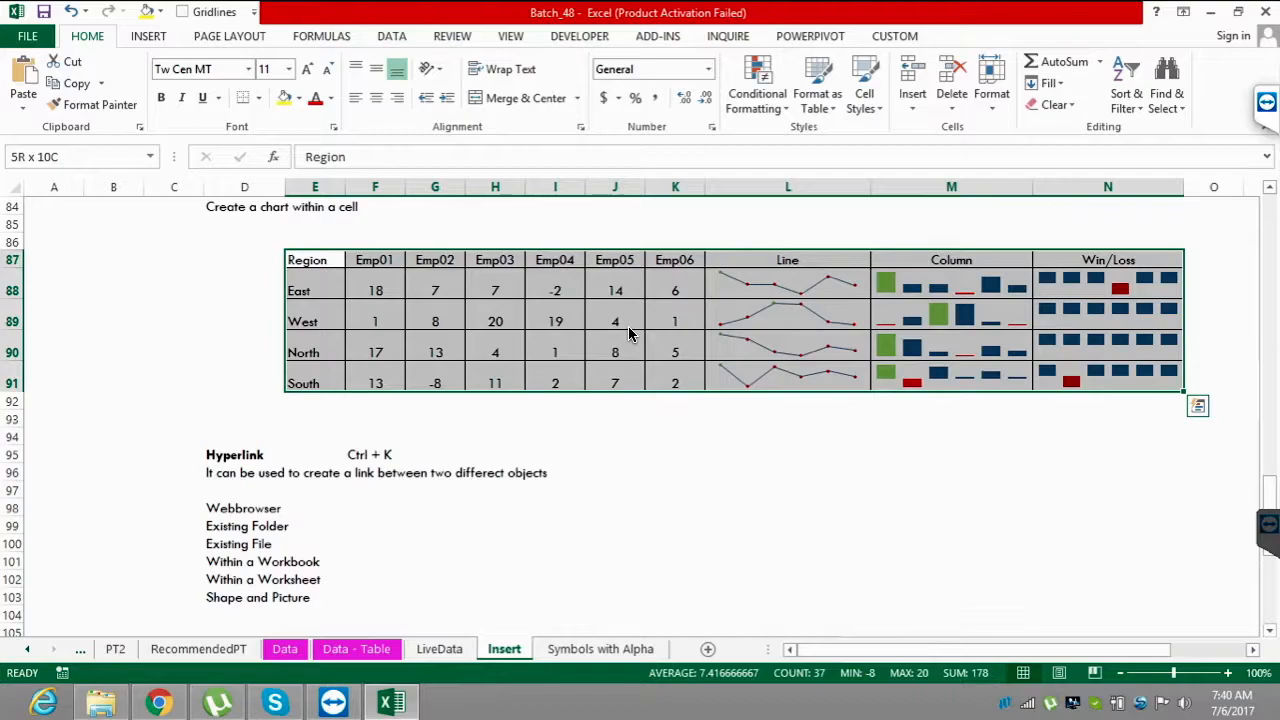
pyautogui.click(298, 97)
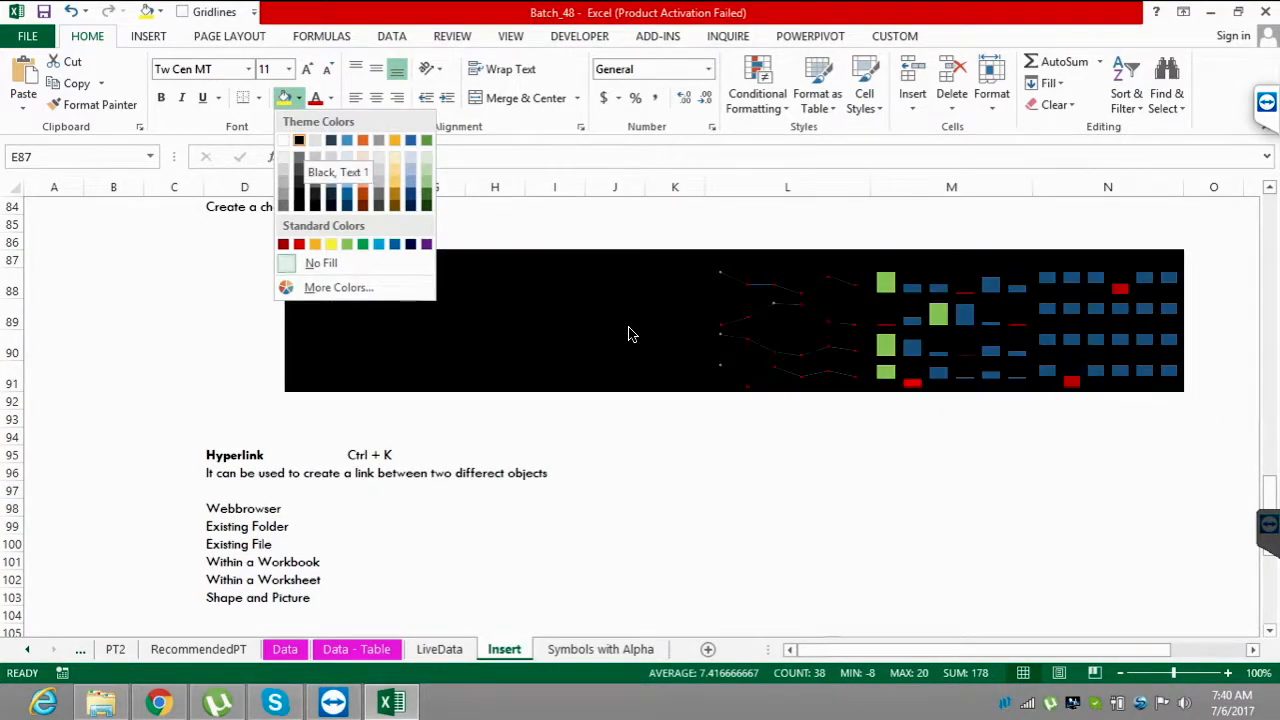
pyautogui.click(299, 140)
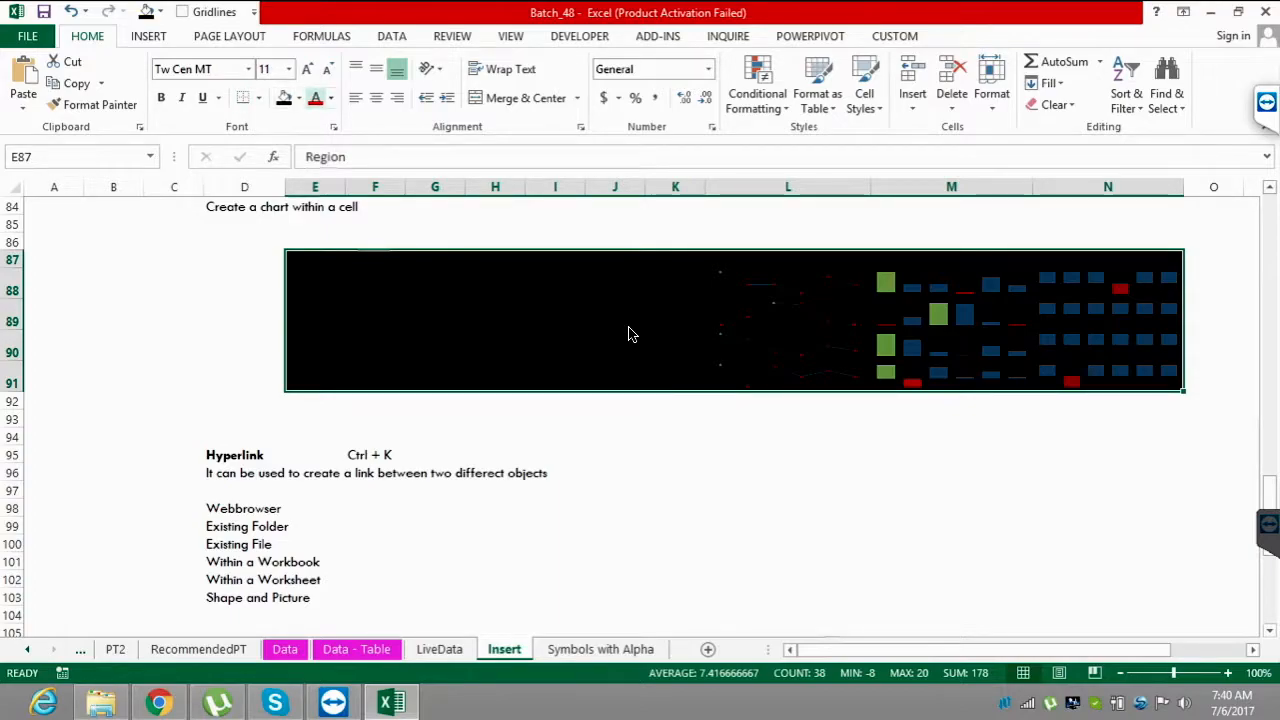
pyautogui.click(331, 97)
pyautogui.click(315, 163)
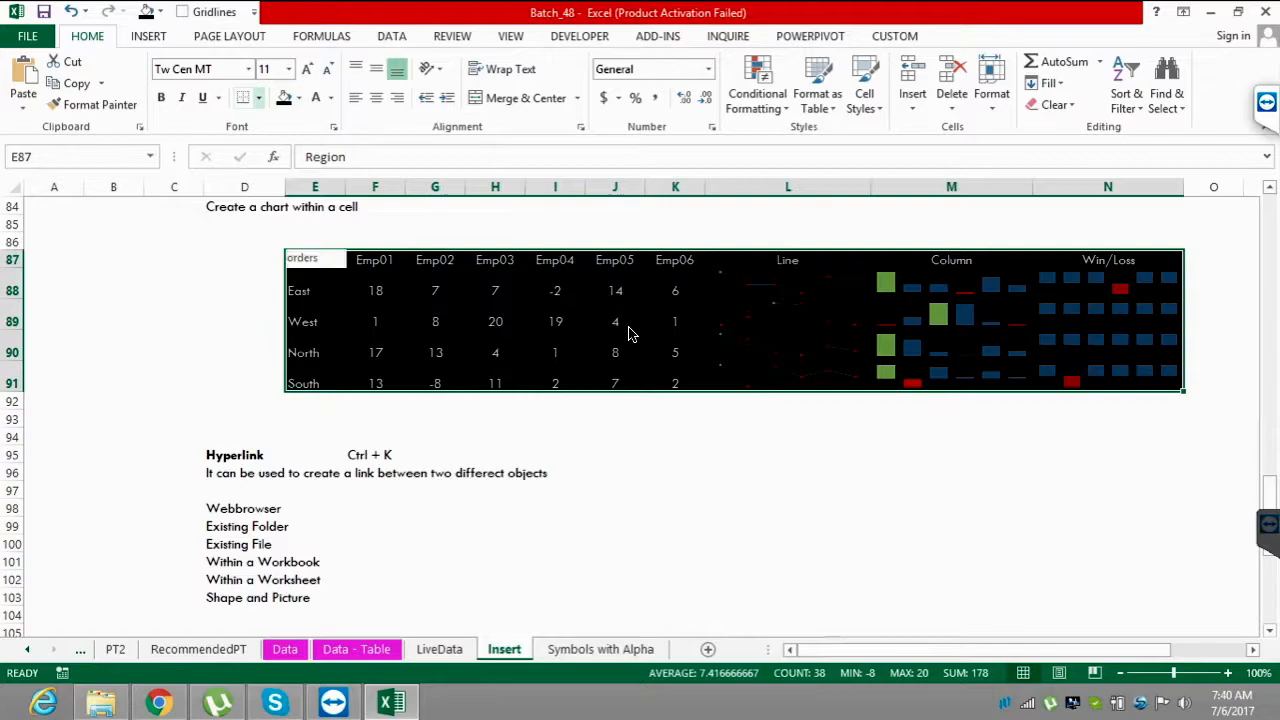
# - Apply white borders to the inner and outer edges of all cells in E87:N91
pyautogui.click(259, 98)
pyautogui.click(338, 576)
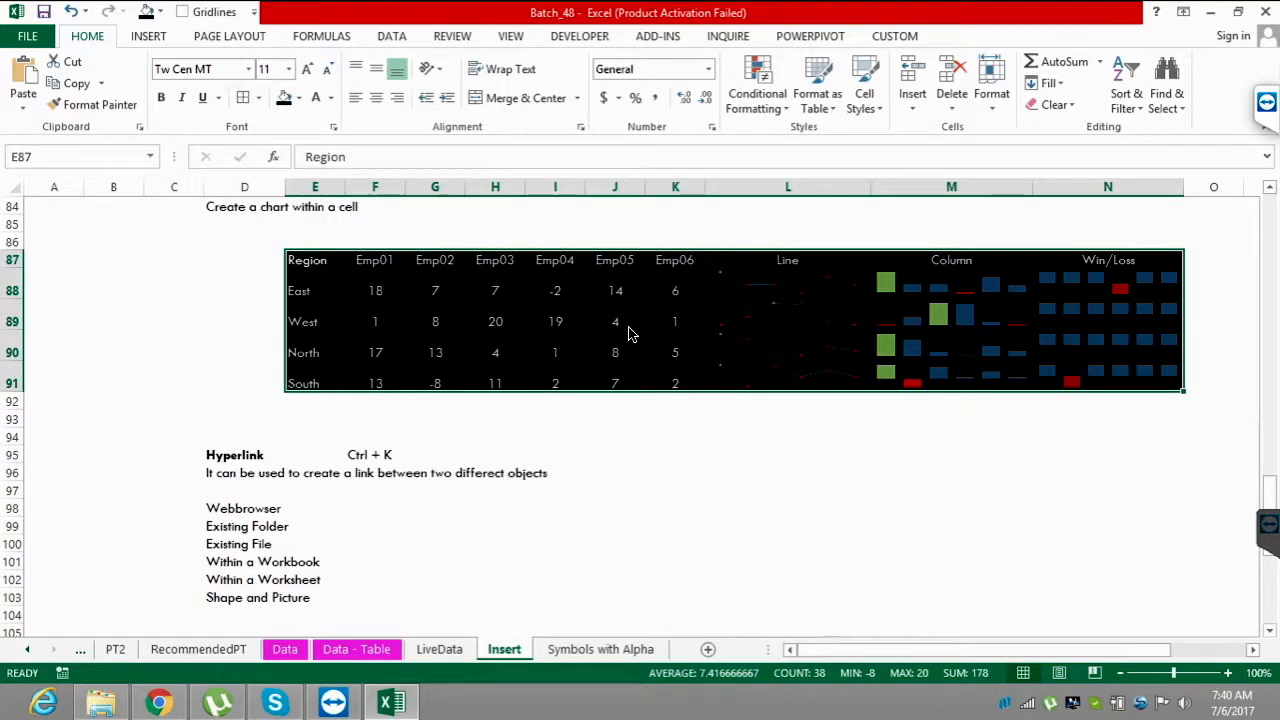
pyautogui.click(864, 265)
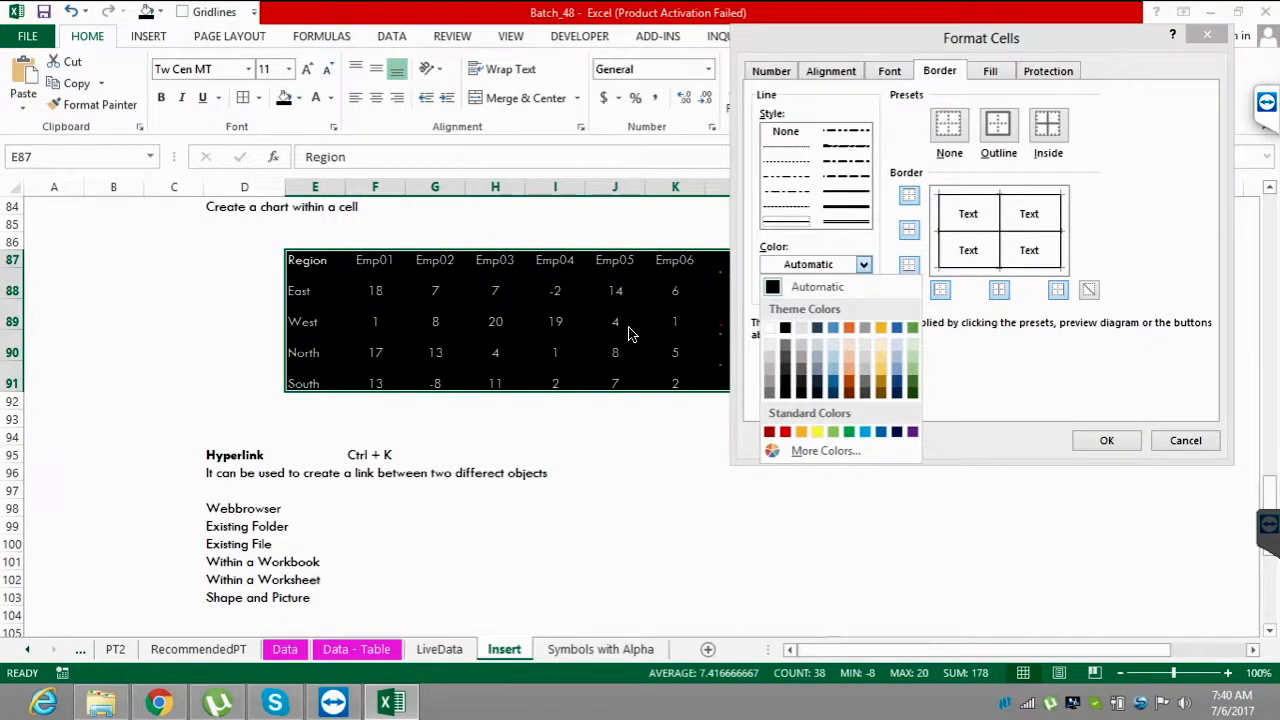
pyautogui.click(769, 327)
pyautogui.click(969, 231)
pyautogui.click(1000, 250)
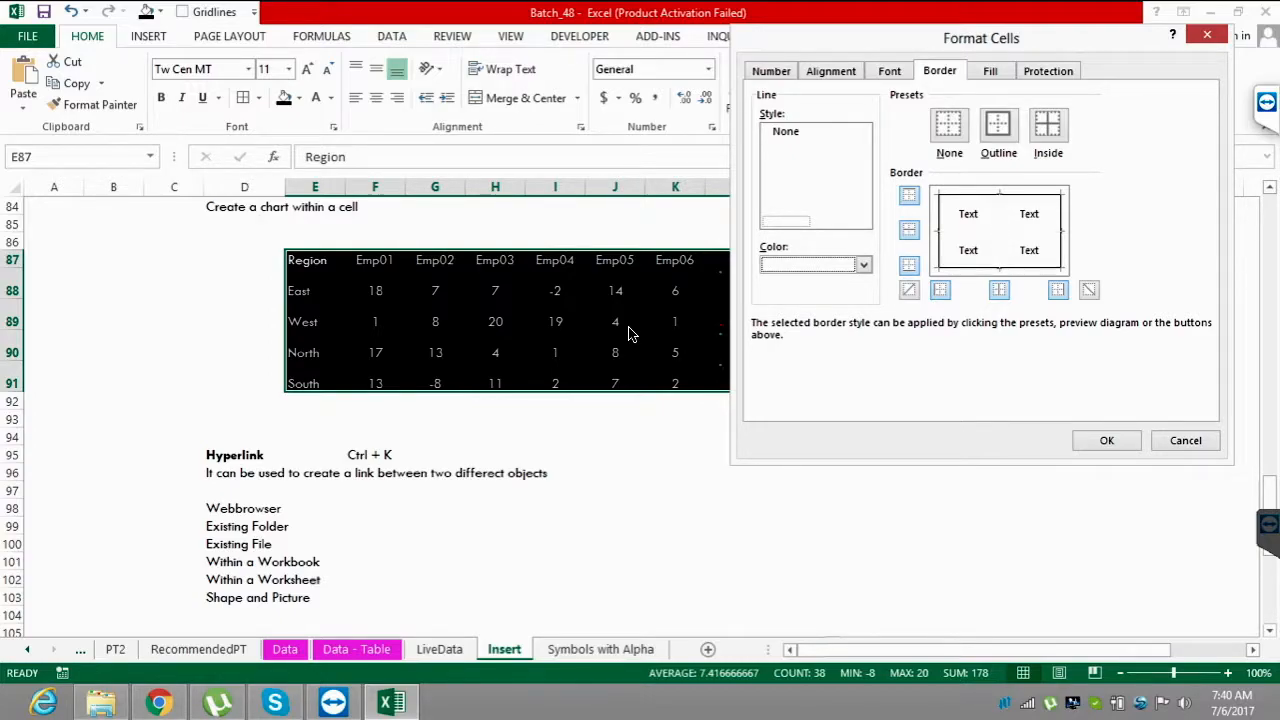
pyautogui.click(999, 195)
pyautogui.click(939, 231)
pyautogui.click(999, 268)
pyautogui.click(1062, 231)
pyautogui.click(1107, 440)
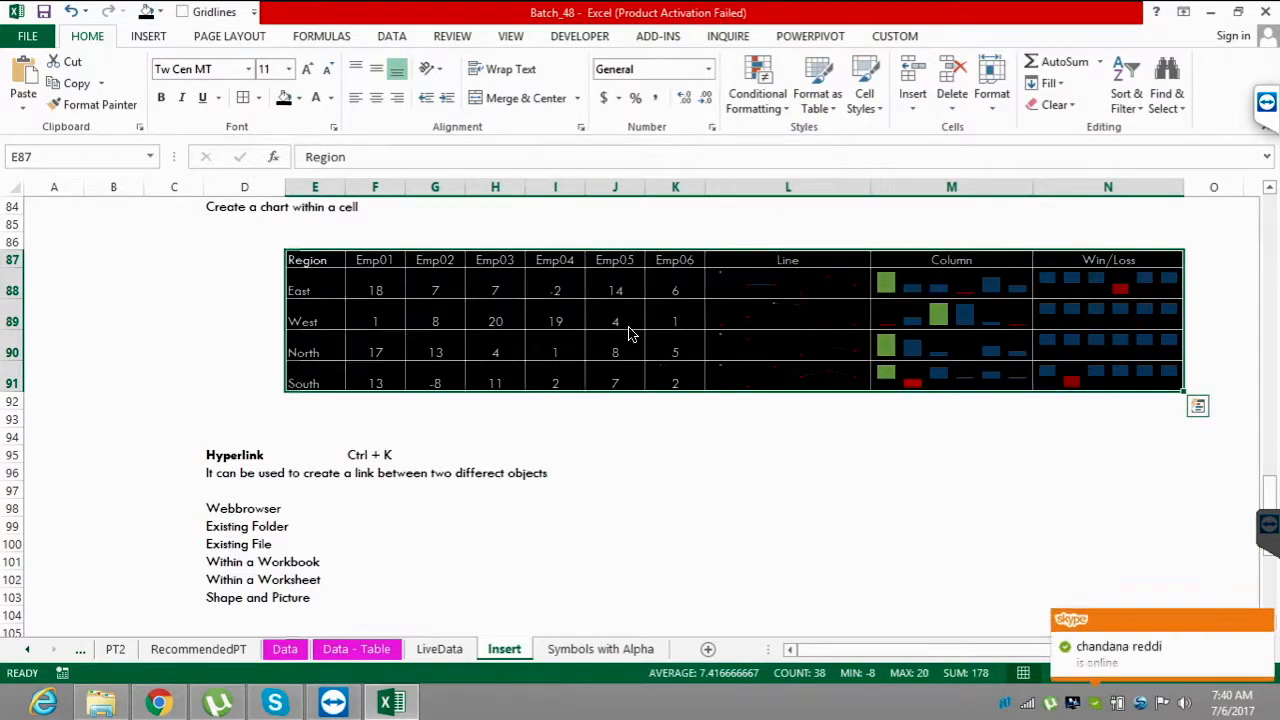
pyautogui.click(1107, 453)
pyautogui.click(951, 490)
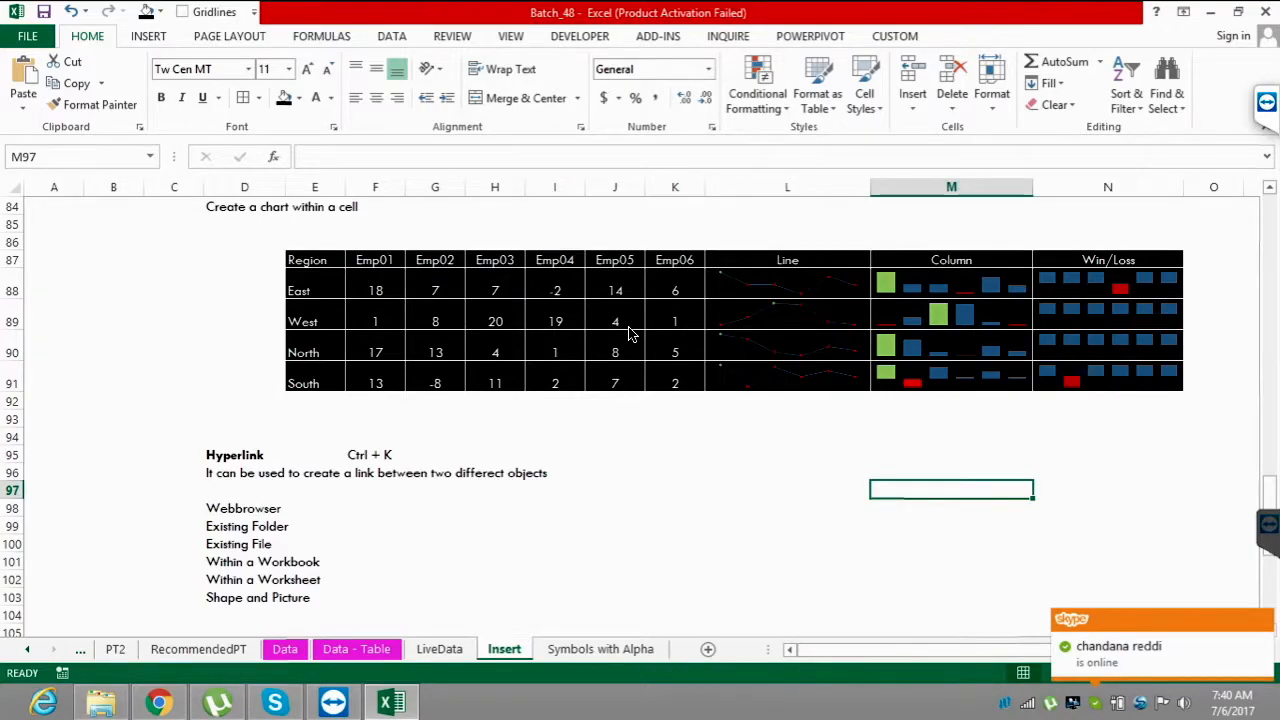
# - Increase the height of header row 87, make E87:N87 bold, and center its text horizontally and vertically
pyautogui.moveTo(12, 268); pyautogui.dragTo(12, 284)
pyautogui.click(315, 268)
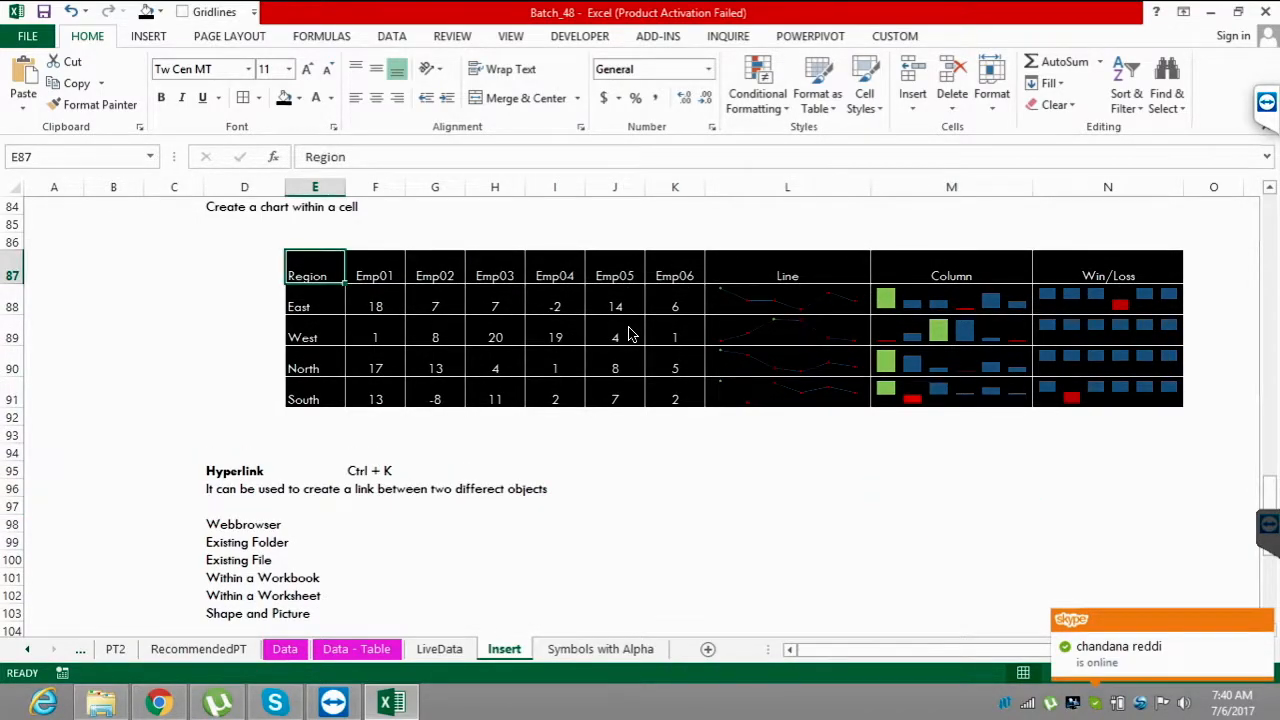
pyautogui.hotkey('ctrl', 'shift', 'Right')
pyautogui.hotkey('ctrl', 'b')
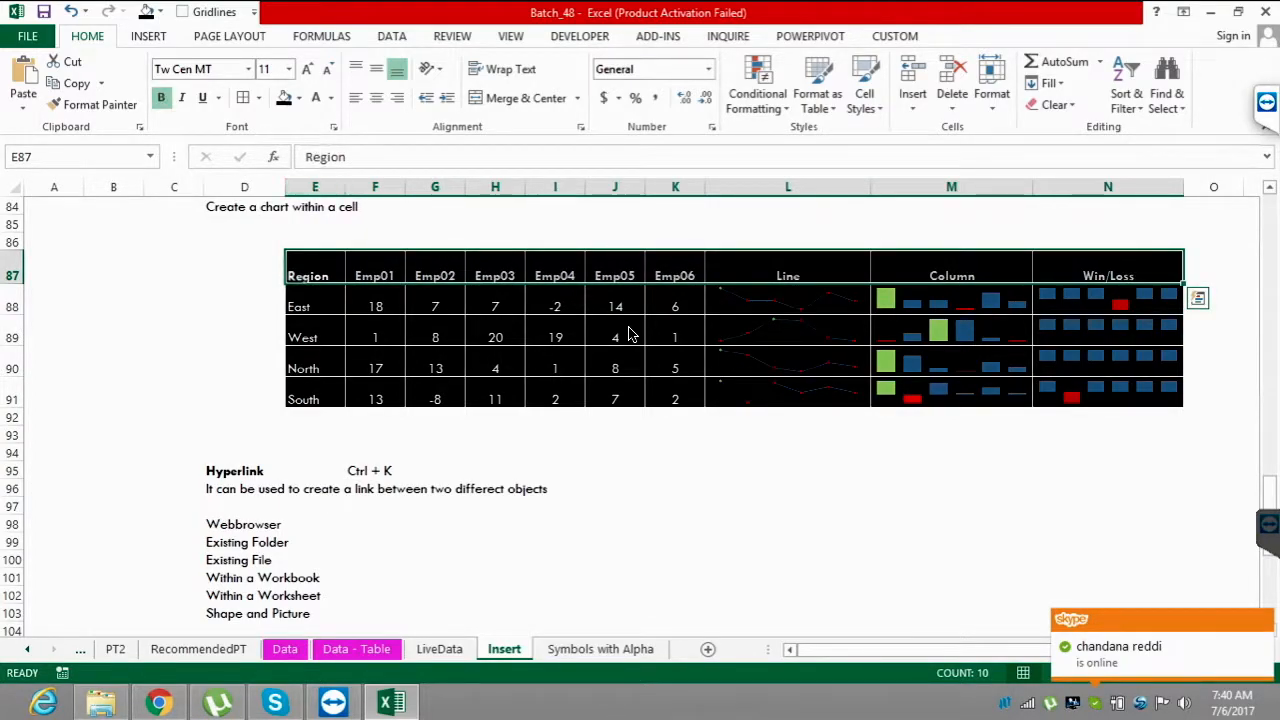
pyautogui.click(376, 98)
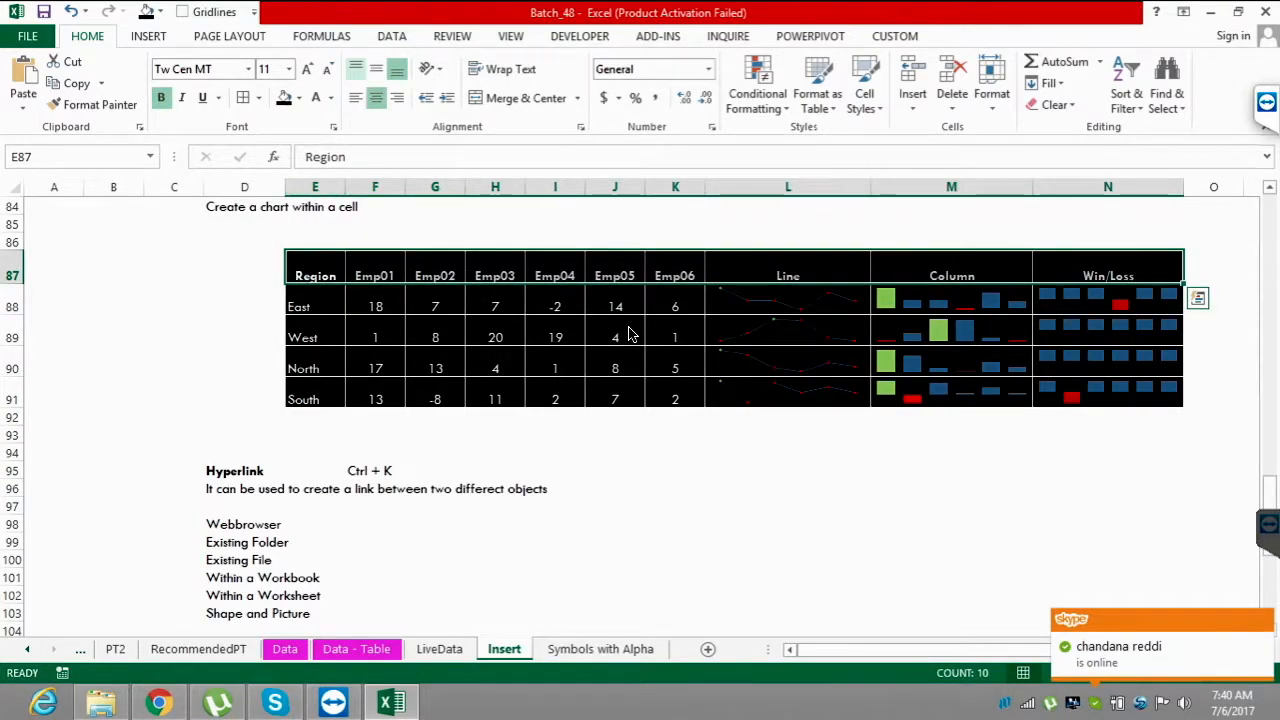
pyautogui.click(376, 68)
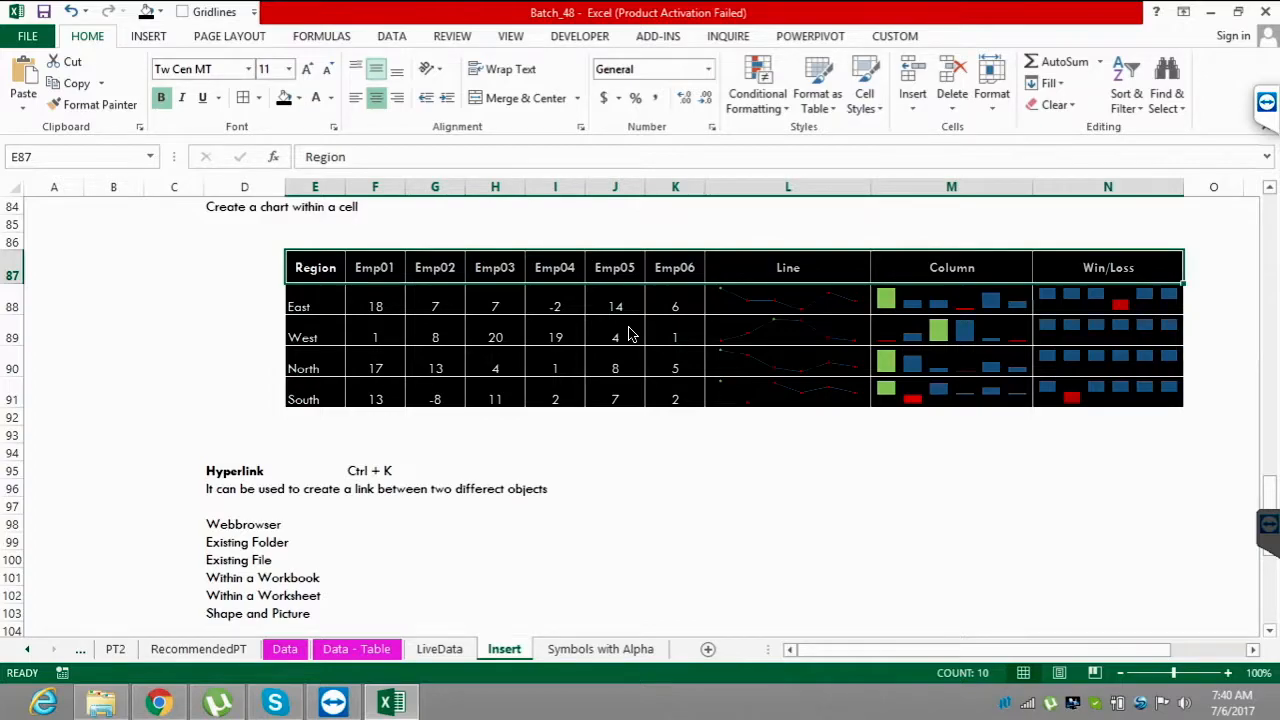
pyautogui.click(787, 433)
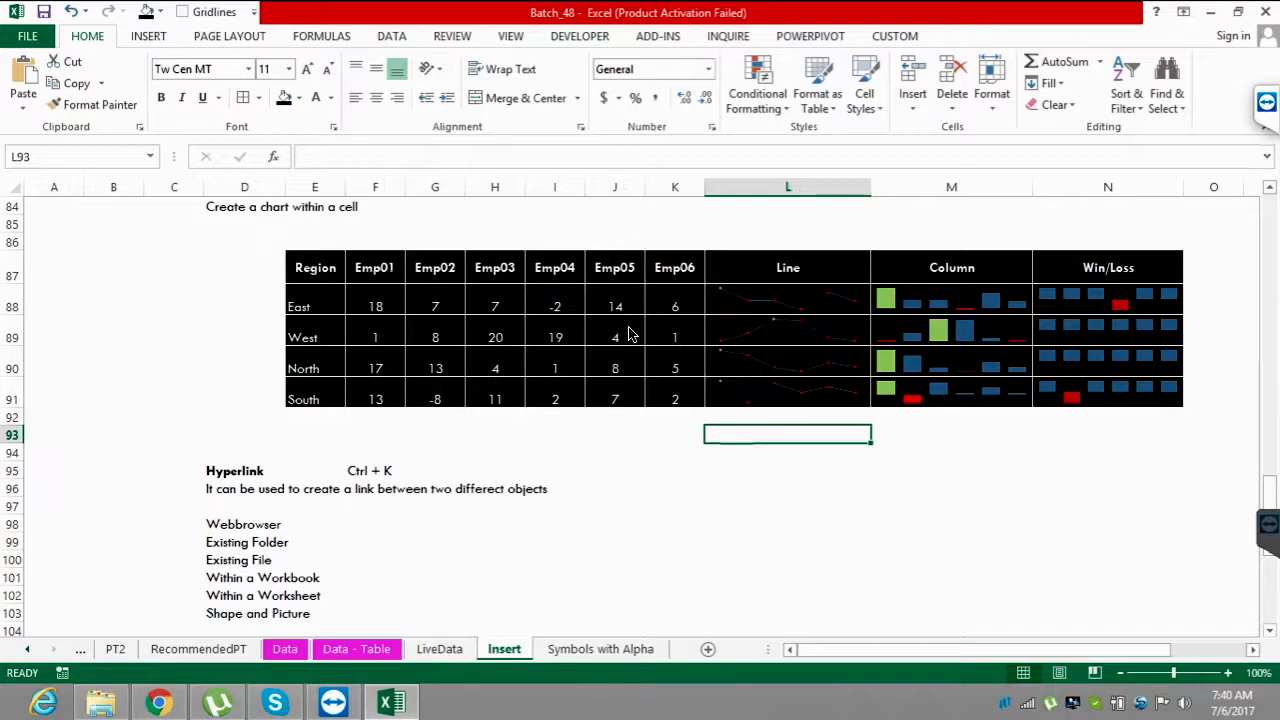
# - Insert a blank row at row 94, between the sparkline table and the Hyperlink section
pyautogui.moveTo(1269, 495); pyautogui.dragTo(1269, 505)
pyautogui.scroll(4, 632, 334)
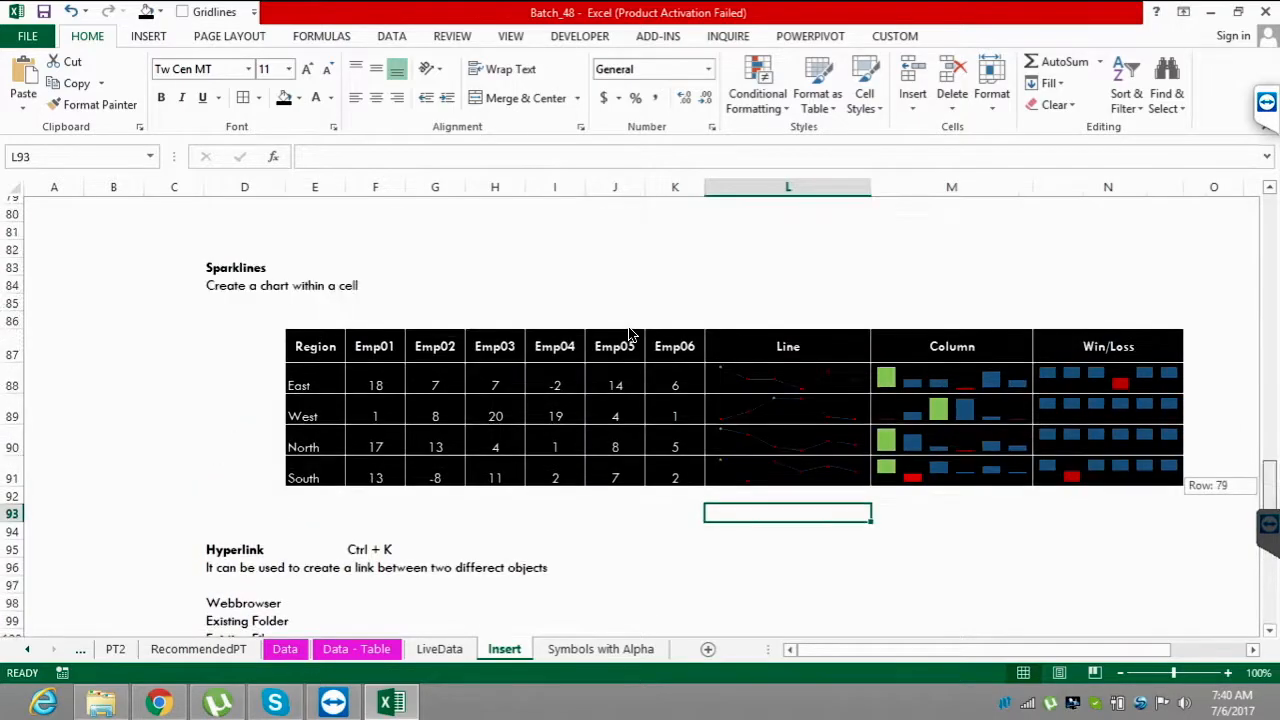
pyautogui.scroll(-2, 632, 334)
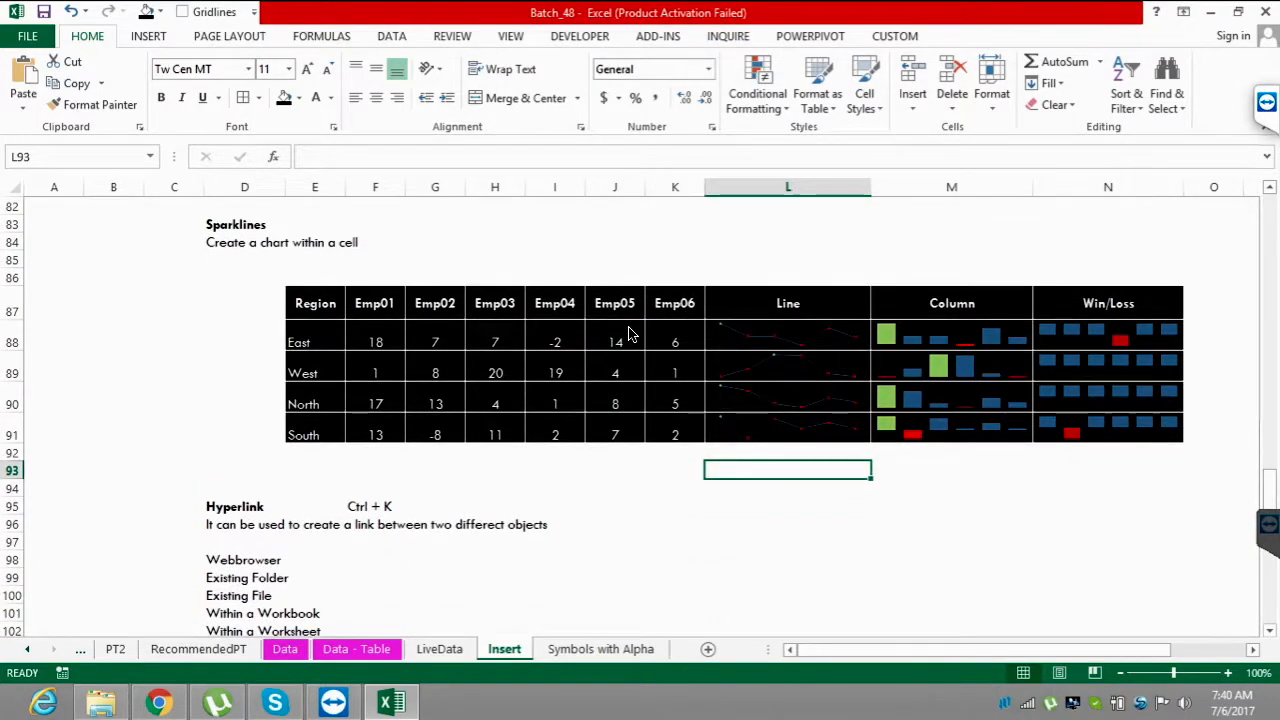
pyautogui.click(174, 488)
pyautogui.hotkey('shift', 'space')
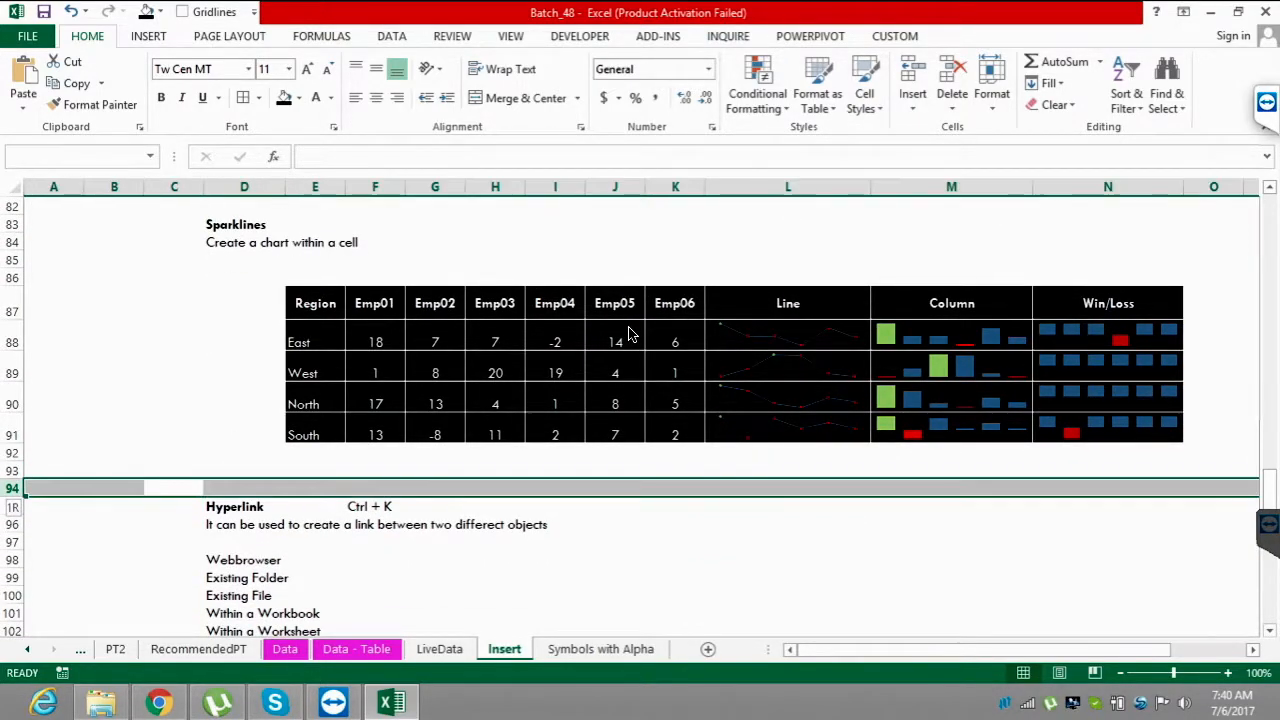
pyautogui.hotkey('ctrl', '+')
# - Go down the sheet to the Header & Footer heading in row 113 and save the workbook
pyautogui.press('Down')
pyautogui.press('Down')
pyautogui.press('Down')
pyautogui.press('Down')
pyautogui.press('Down')
pyautogui.press('Down')
pyautogui.press('Down')
pyautogui.press('Down')
pyautogui.press('Down')
pyautogui.press('Down')
pyautogui.press('Down')
pyautogui.press('Down')
pyautogui.press('Down')
pyautogui.press('Down')
pyautogui.press('Down')
pyautogui.press('Down')
pyautogui.press('Down')
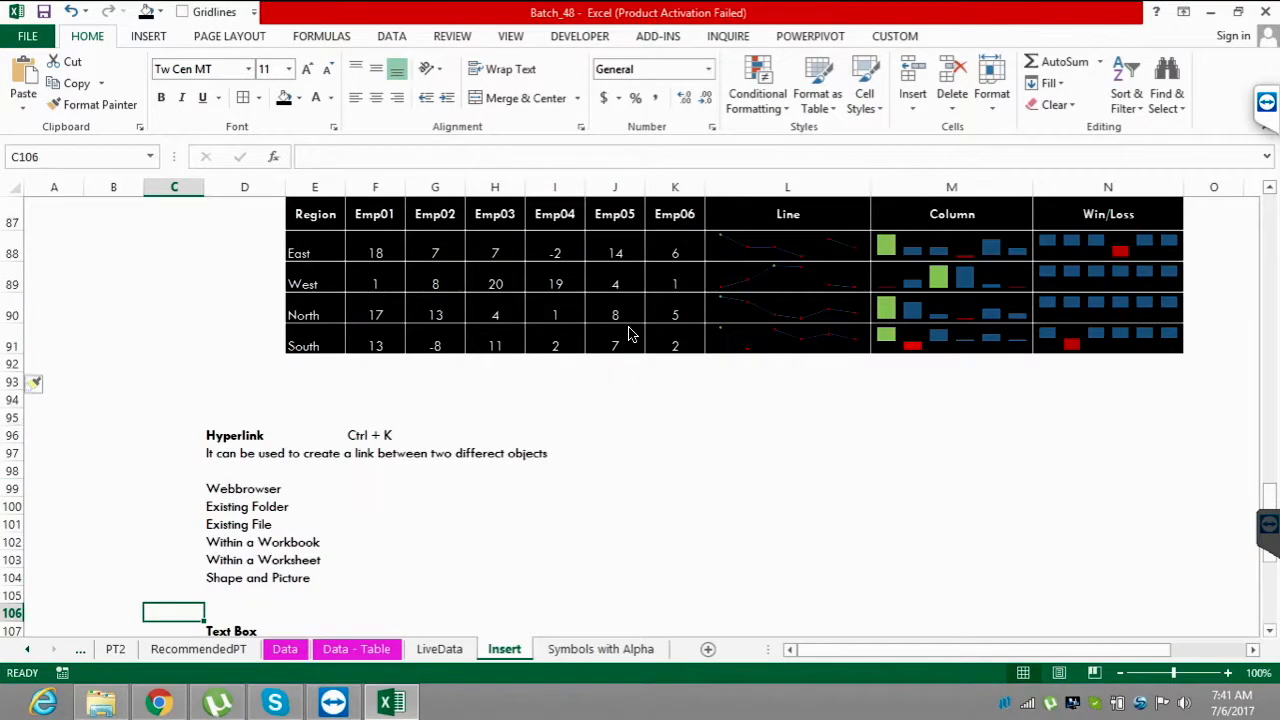
pyautogui.press('Down')
pyautogui.press('Down')
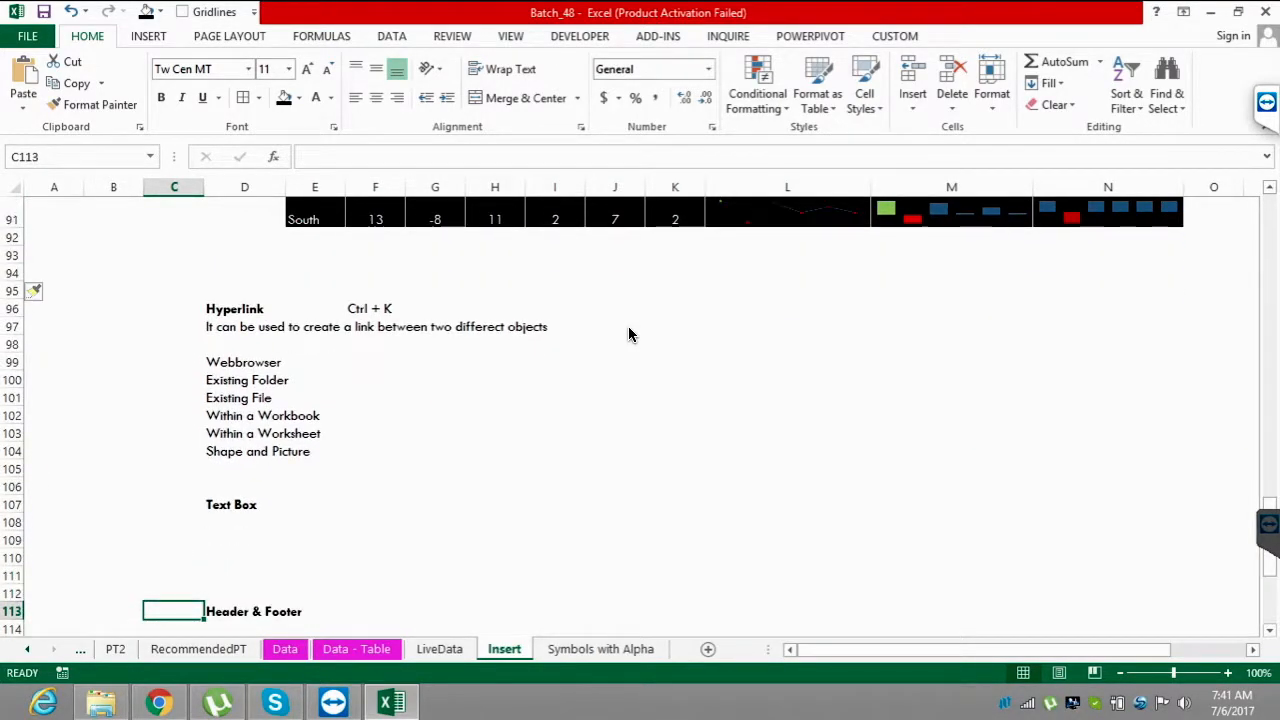
pyautogui.hotkey('ctrl', 's')
# - Return to the Hyperlink section and examine its shortcut and description in rows 96 and 97
pyautogui.press('Up')
pyautogui.press('Up')
pyautogui.press('Up')
pyautogui.press('Up')
pyautogui.press('Up')
pyautogui.press('Up')
pyautogui.press('Up')
pyautogui.press('Up')
pyautogui.press('Up')
pyautogui.press('Up')
pyautogui.press('Up')
pyautogui.press('Up')
pyautogui.press('Up')
pyautogui.press('Up')
pyautogui.press('Right')
pyautogui.press('Right')
pyautogui.press('Right')
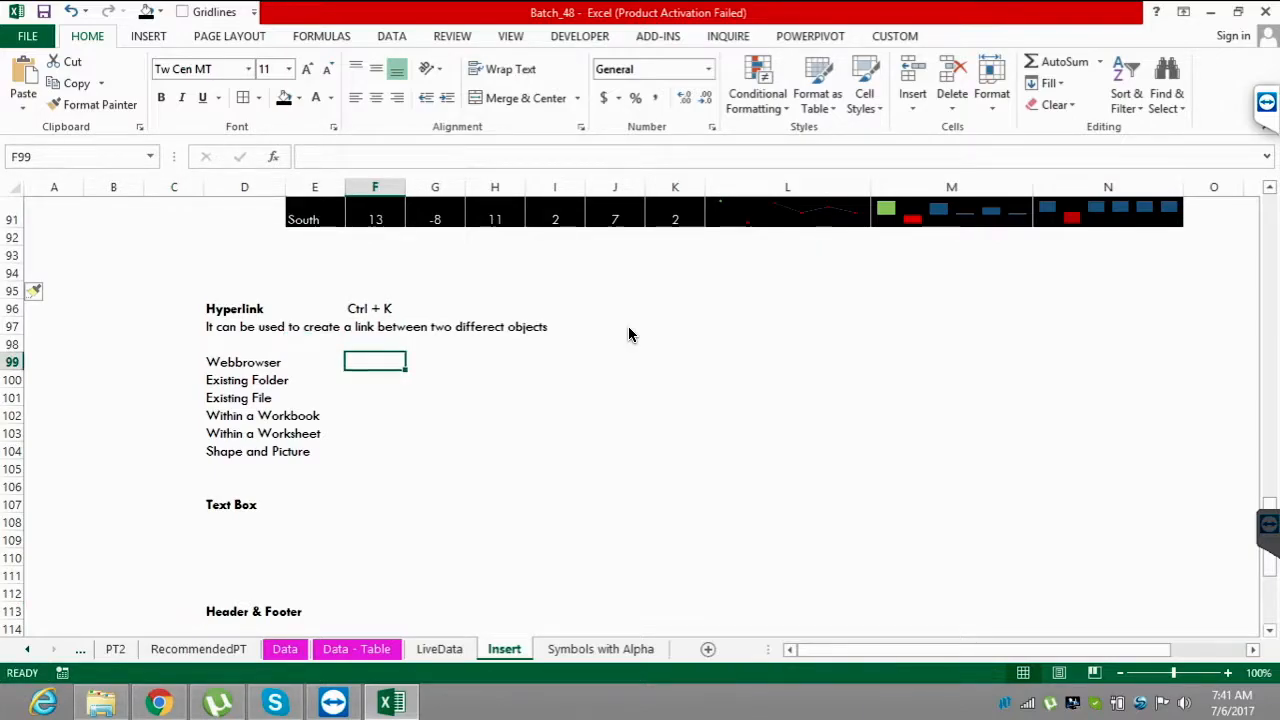
pyautogui.press('Right')
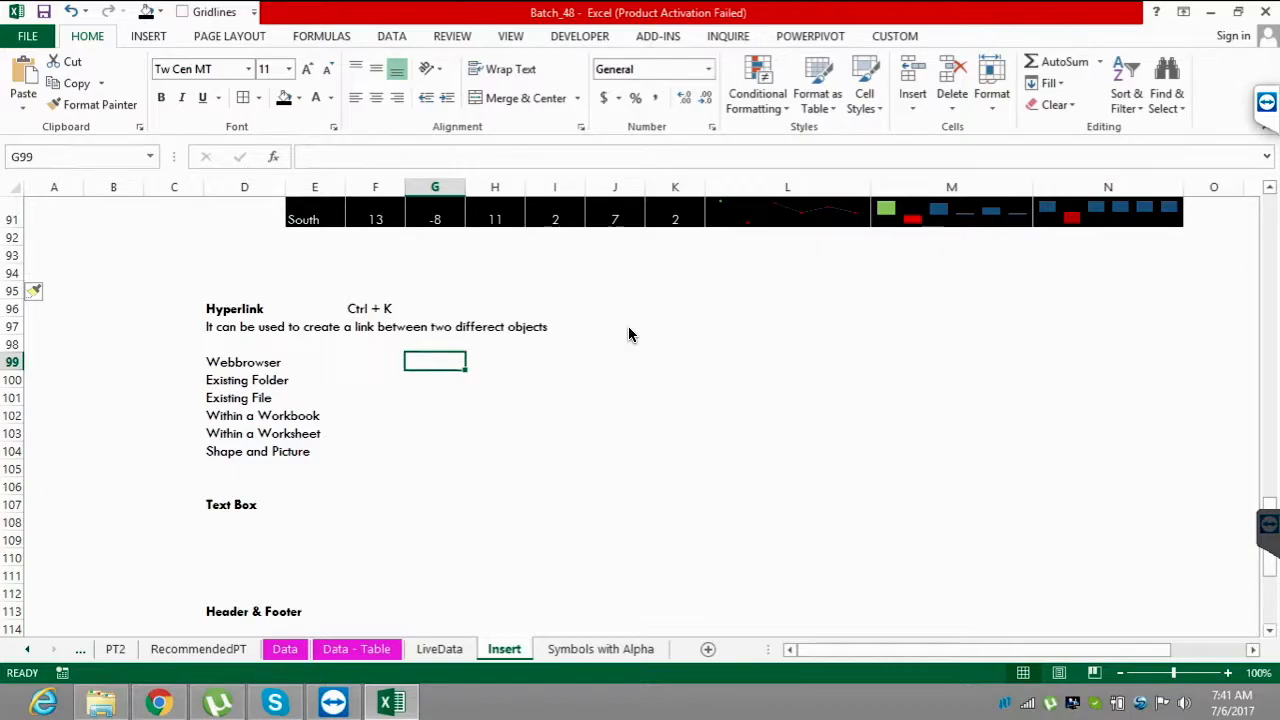
pyautogui.press('Up')
pyautogui.press('Up')
pyautogui.press('Left')
pyautogui.press('Left')
pyautogui.press('Left')
pyautogui.press('Down')
pyautogui.press('Up')
pyautogui.press('Right')
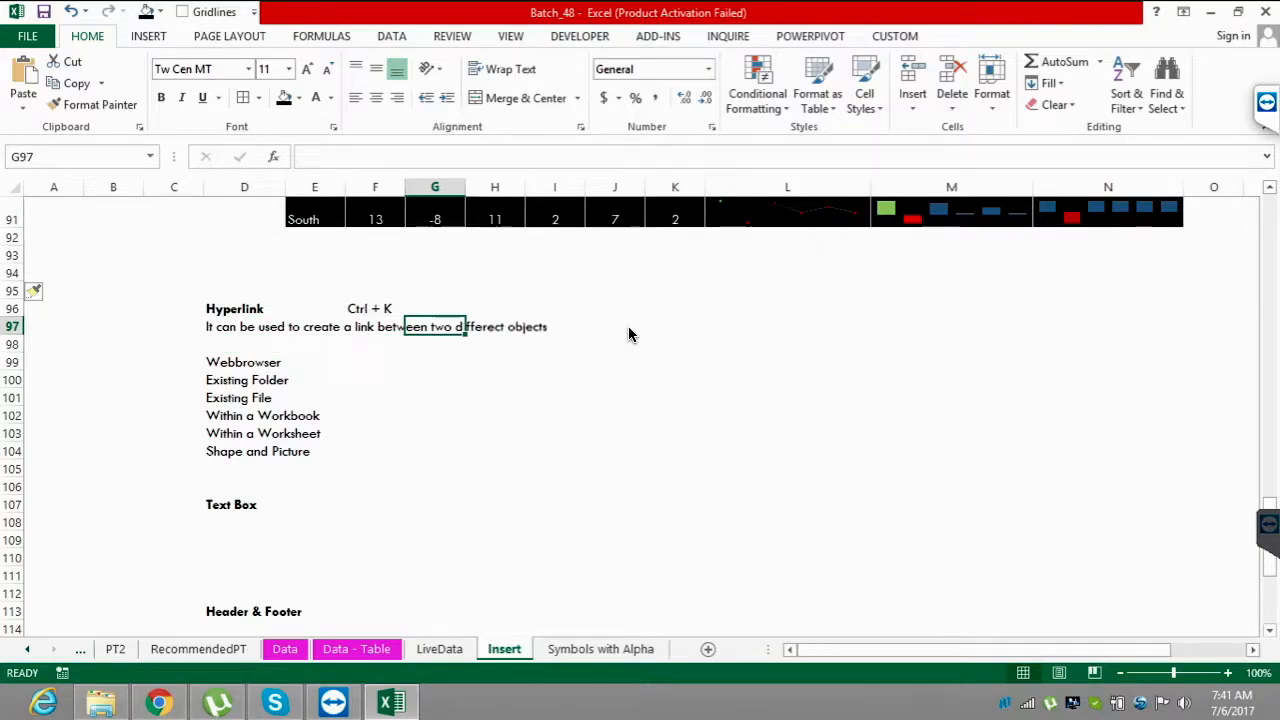
pyautogui.press('Down')
pyautogui.press('Down')
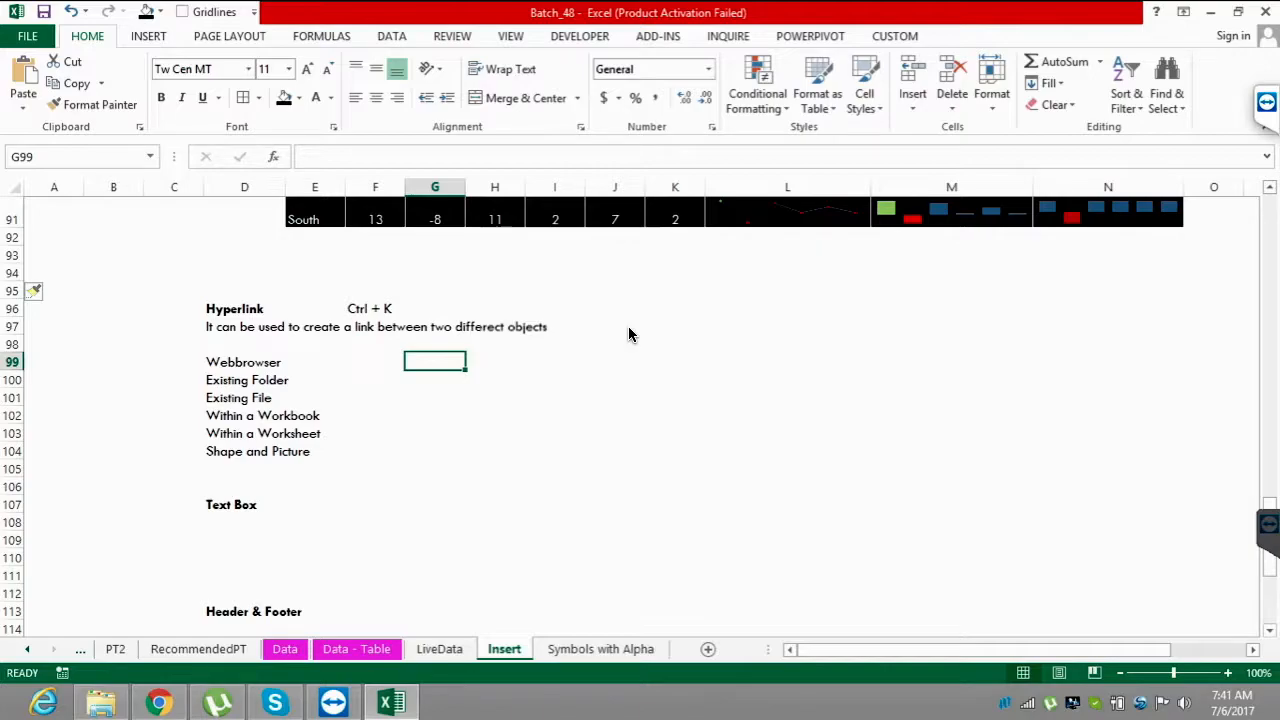
# - Go through the list of hyperlink targets in column D, from Webbrowser to Shape and Picture
pyautogui.press('Left')
pyautogui.press('Left')
pyautogui.press('Left')
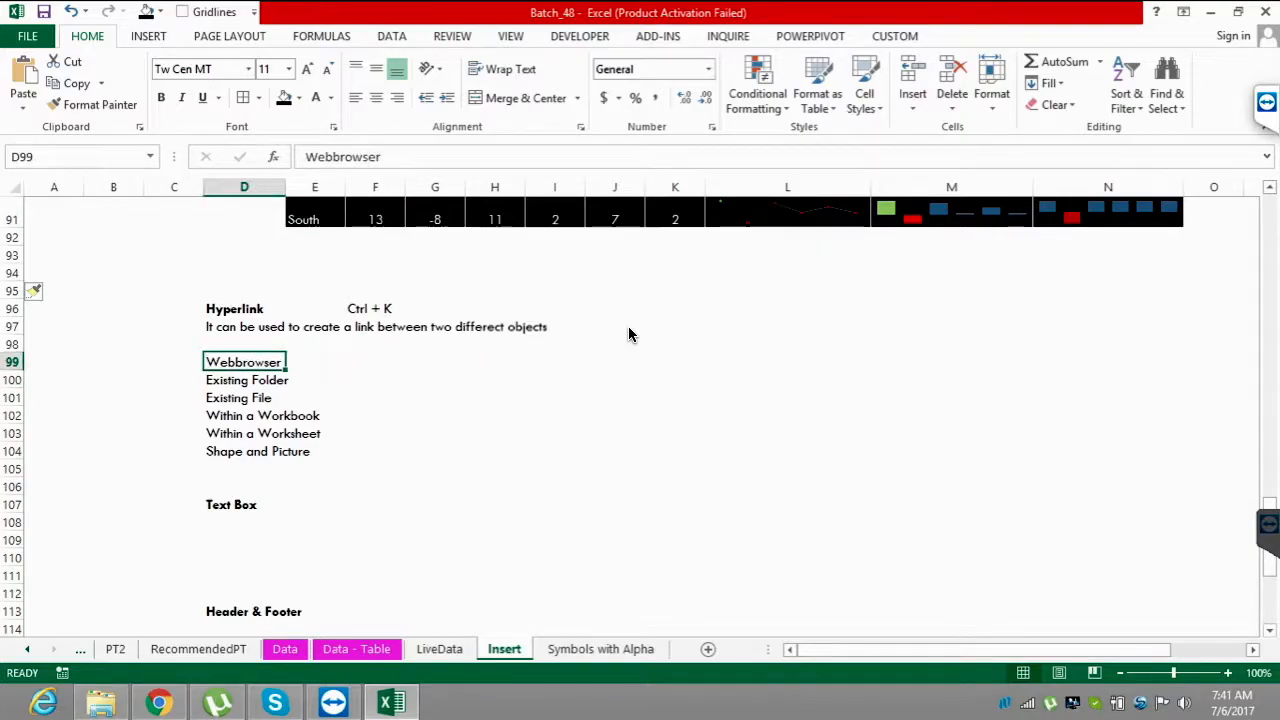
pyautogui.press('Down')
pyautogui.press('Down')
pyautogui.press('Down')
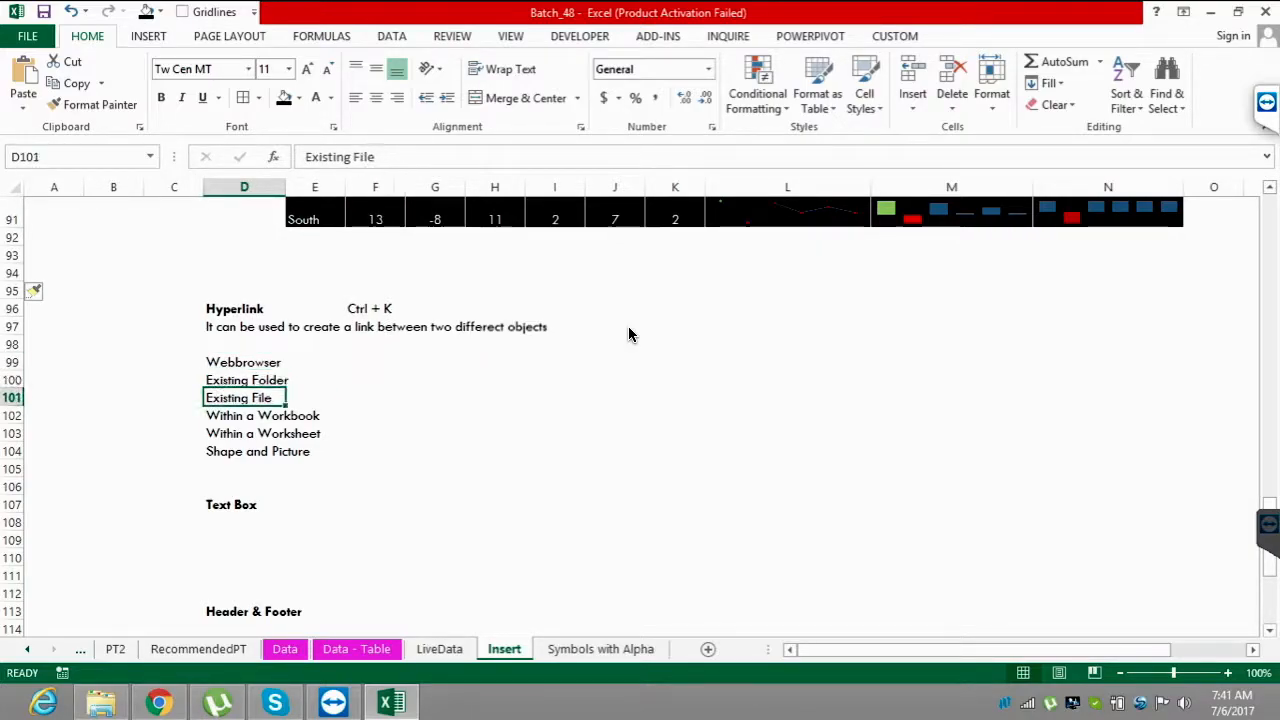
pyautogui.press('Down')
pyautogui.press('Down')
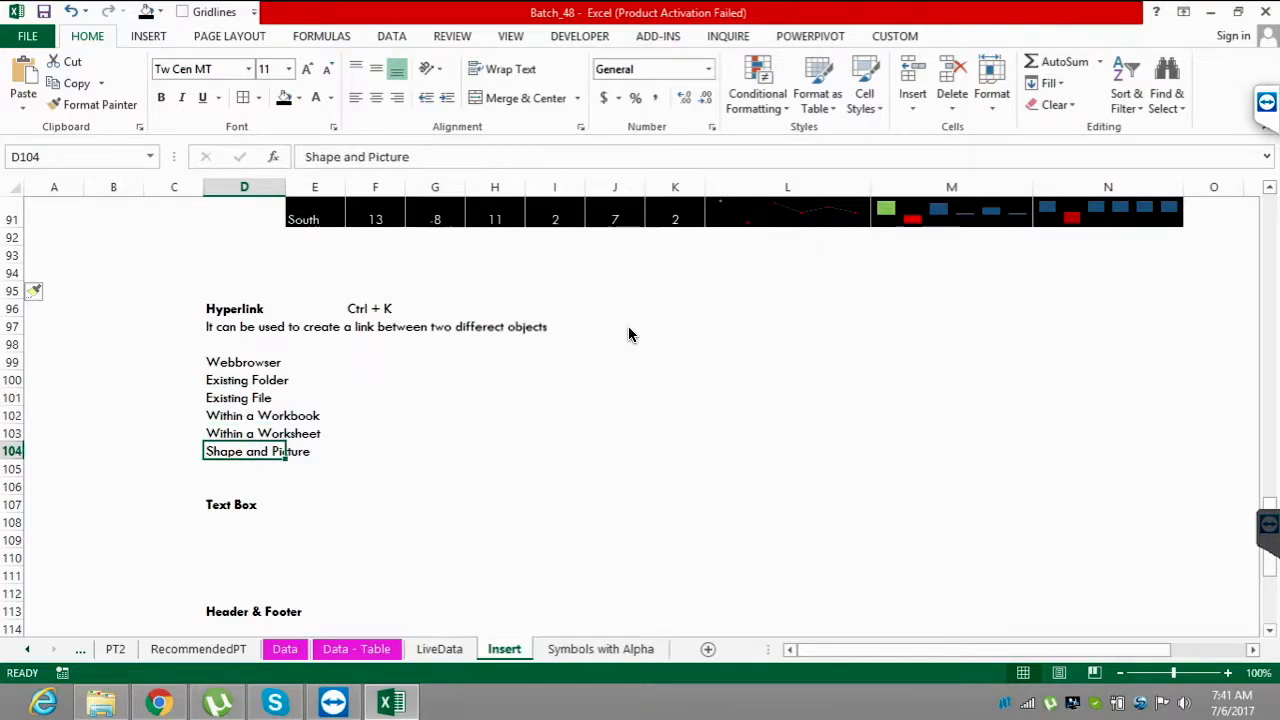
# - Enter the text My Search Engine in cell G99, in the Webbrowser row of the Hyperlink section
pyautogui.press('Right')
pyautogui.press('Right')
pyautogui.press('Right')
pyautogui.press('Up')
pyautogui.press('Up')
pyautogui.press('Up')
pyautogui.press('Up')
pyautogui.press('Up')
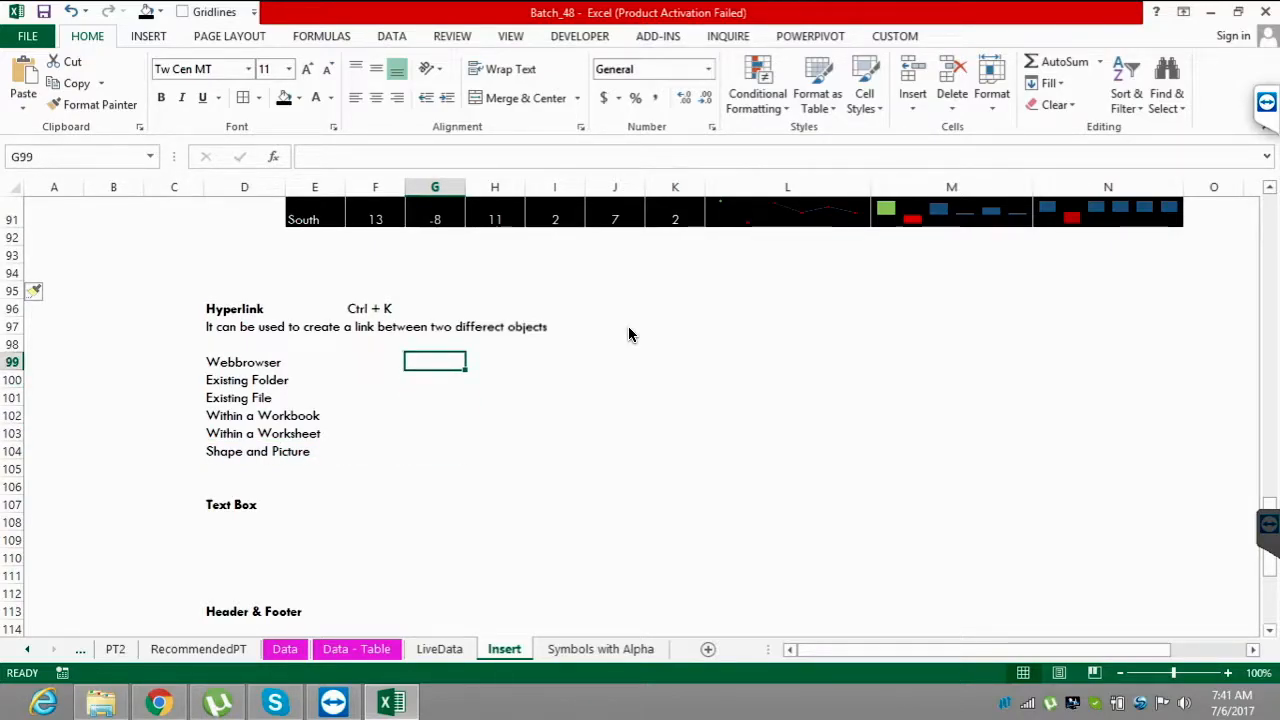
pyautogui.write('M')
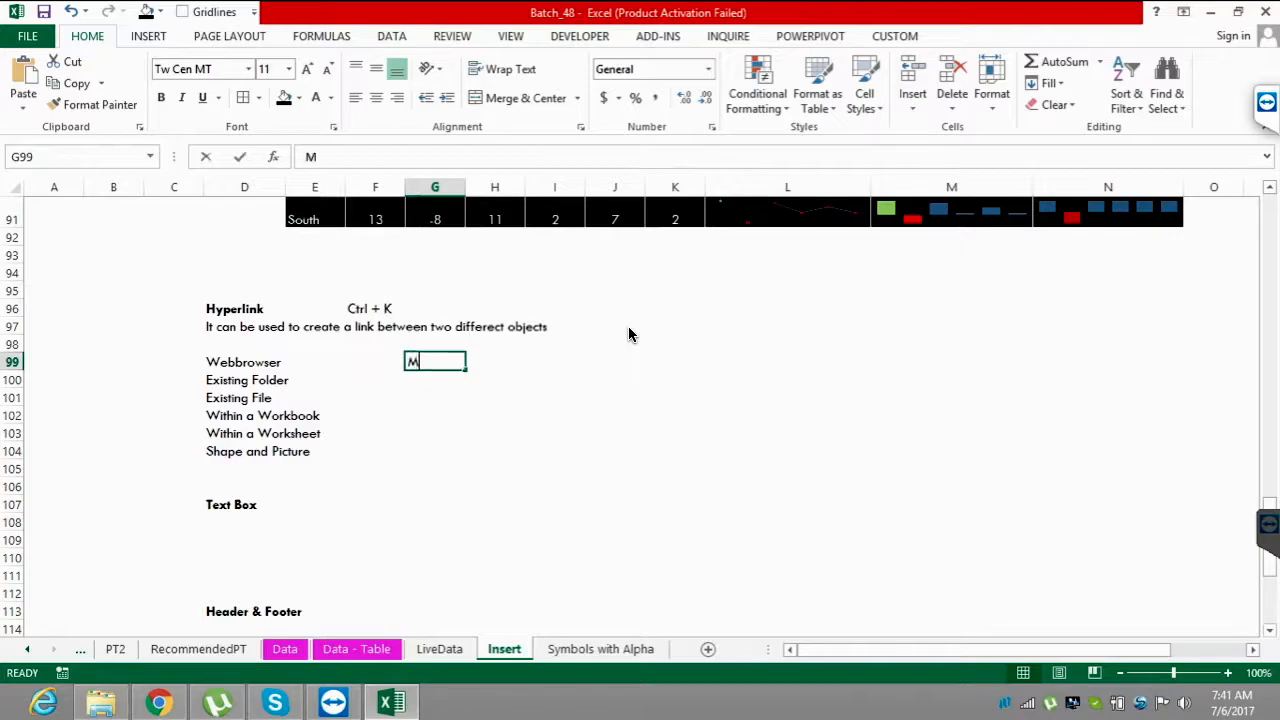
pyautogui.write('y Sea')
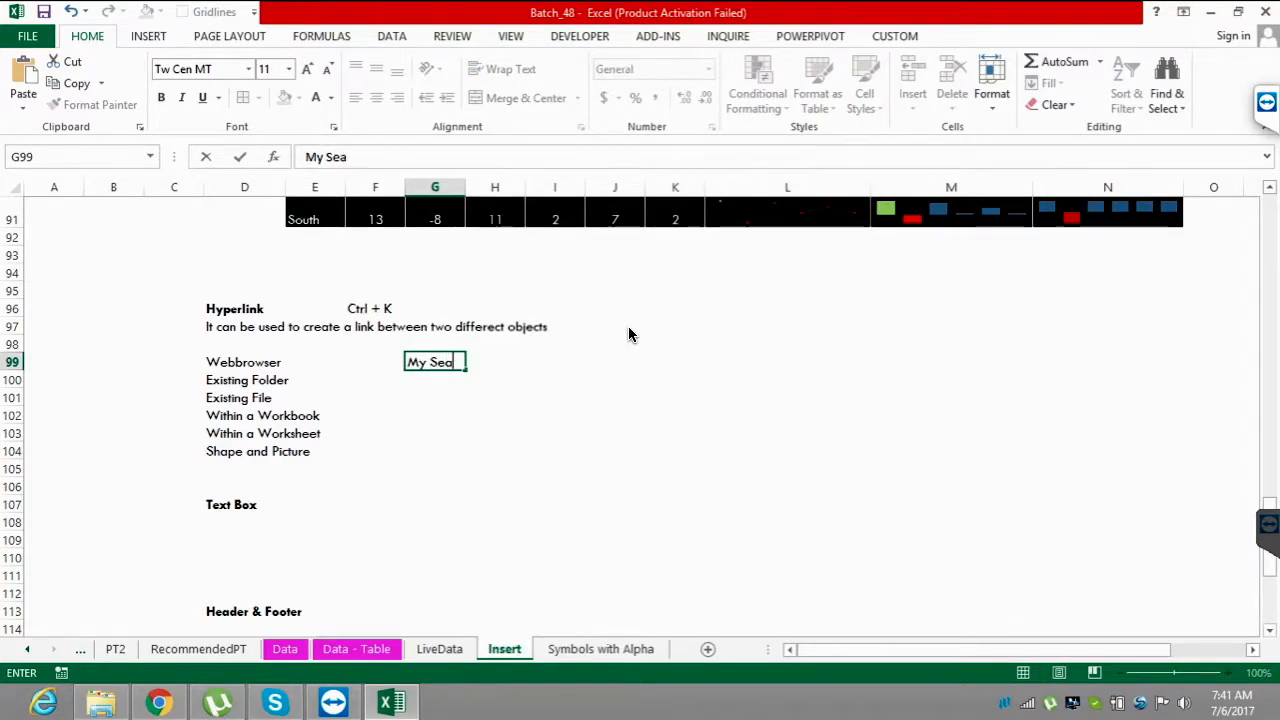
pyautogui.write('rch Engine')
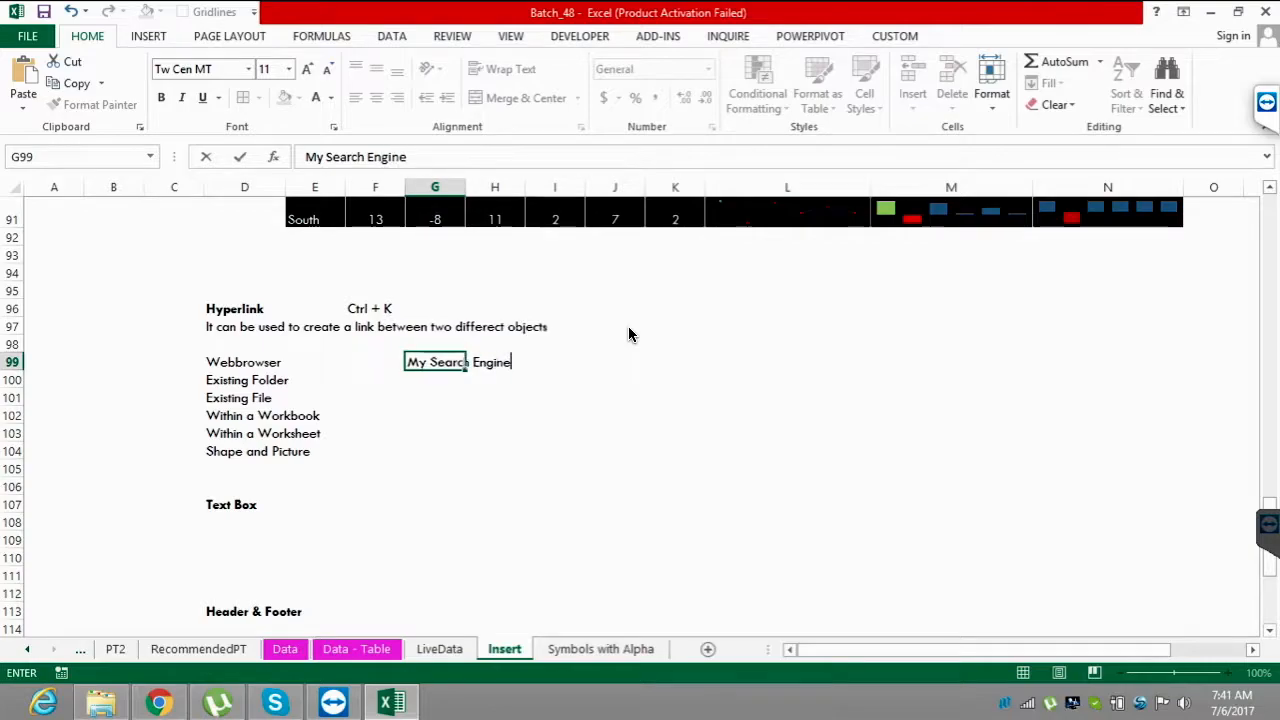
pyautogui.hotkey('ctrl', 'Return')
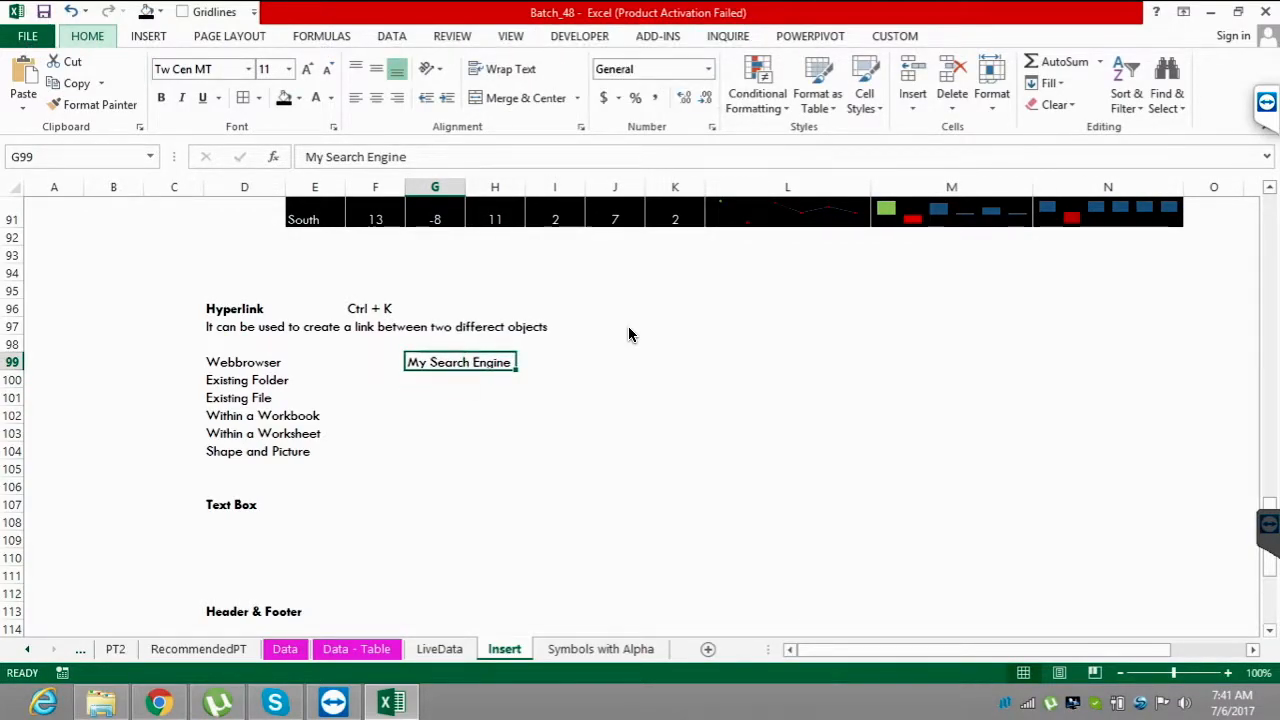
# - Autofit the width of column G to the text in G99
pyautogui.hotkey('alt', 'h')
pyautogui.press('o')
pyautogui.press('i')
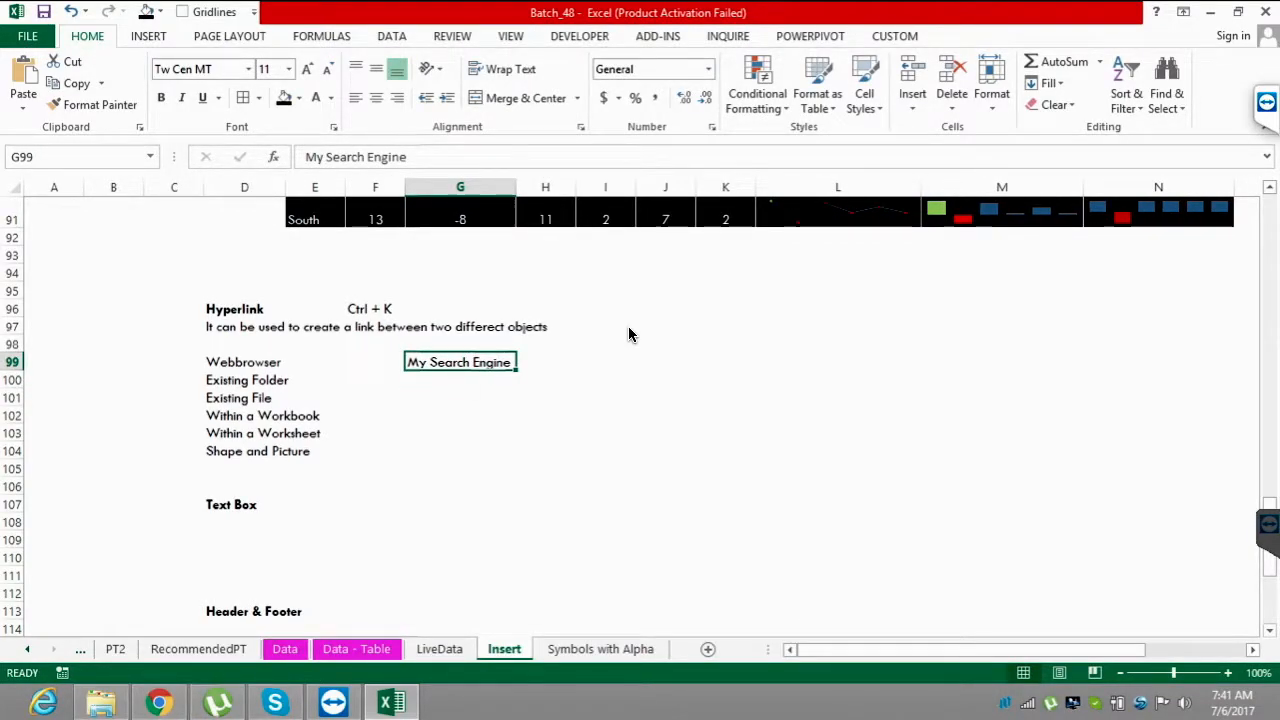
pyautogui.hotkey('alt', 'Tab')
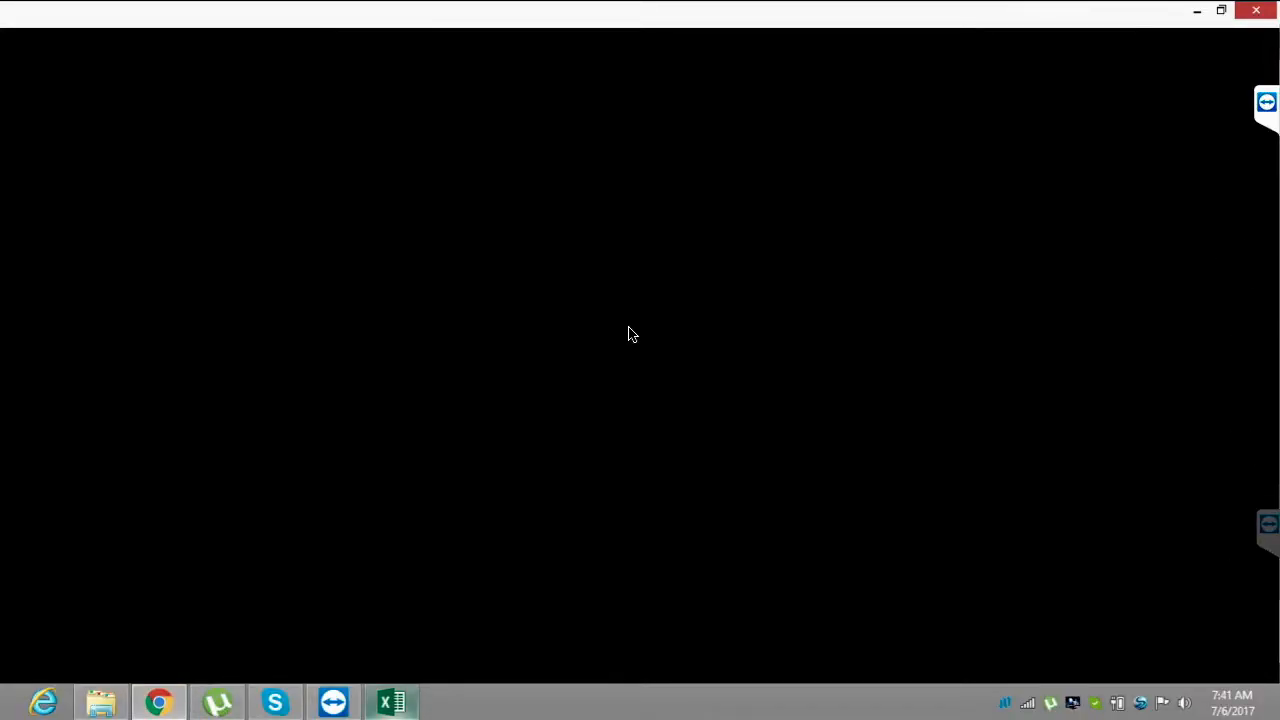
pyautogui.hotkey('alt', 'Tab')
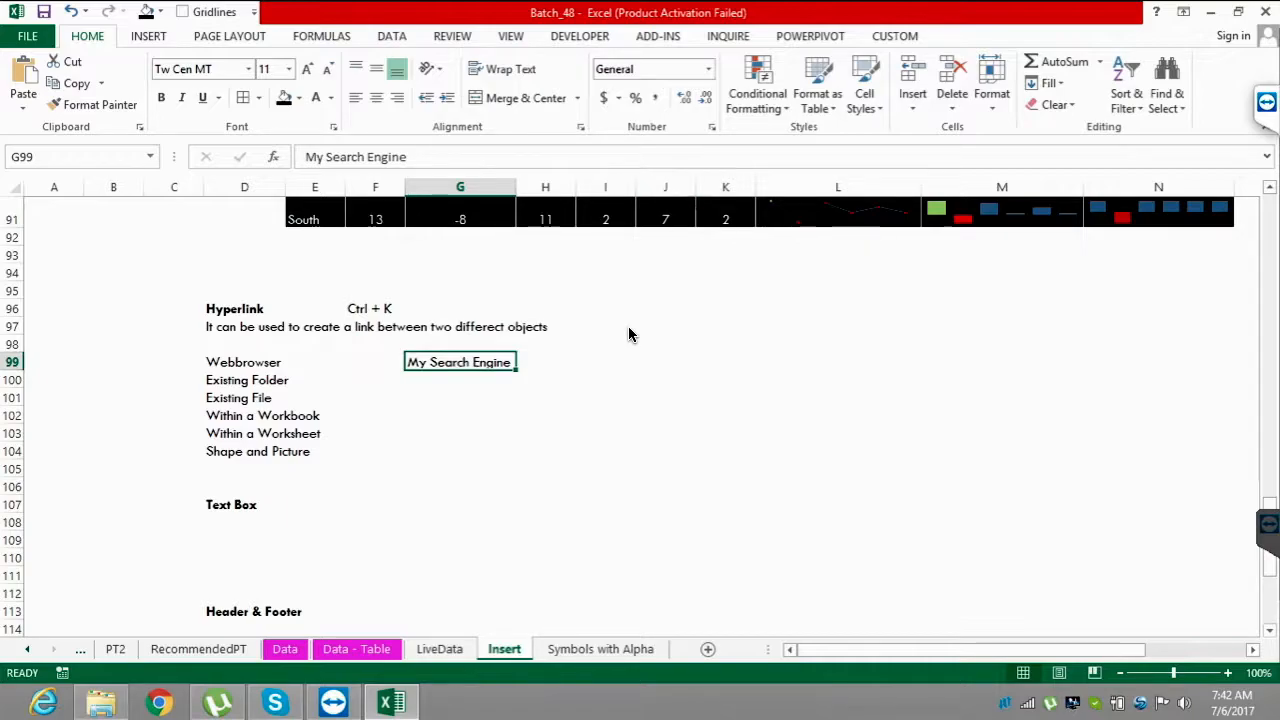
pyautogui.hotkey('alt', 'n')
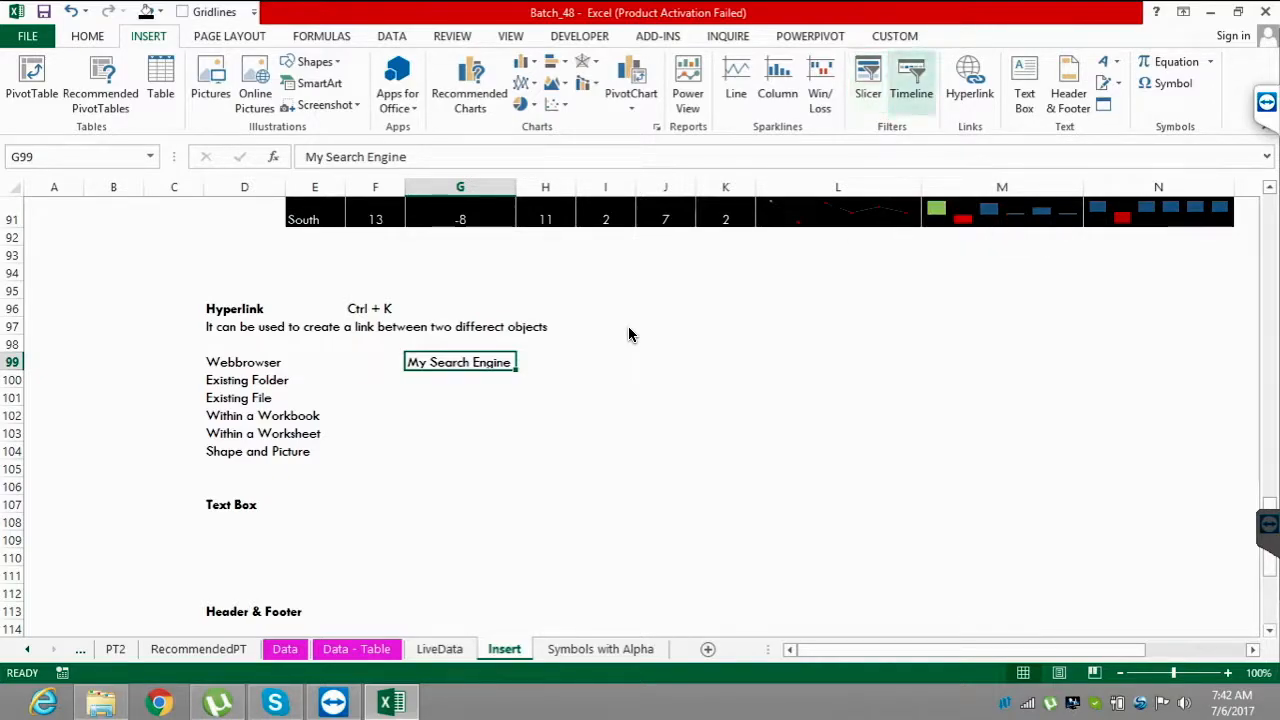
pyautogui.click(969, 85)
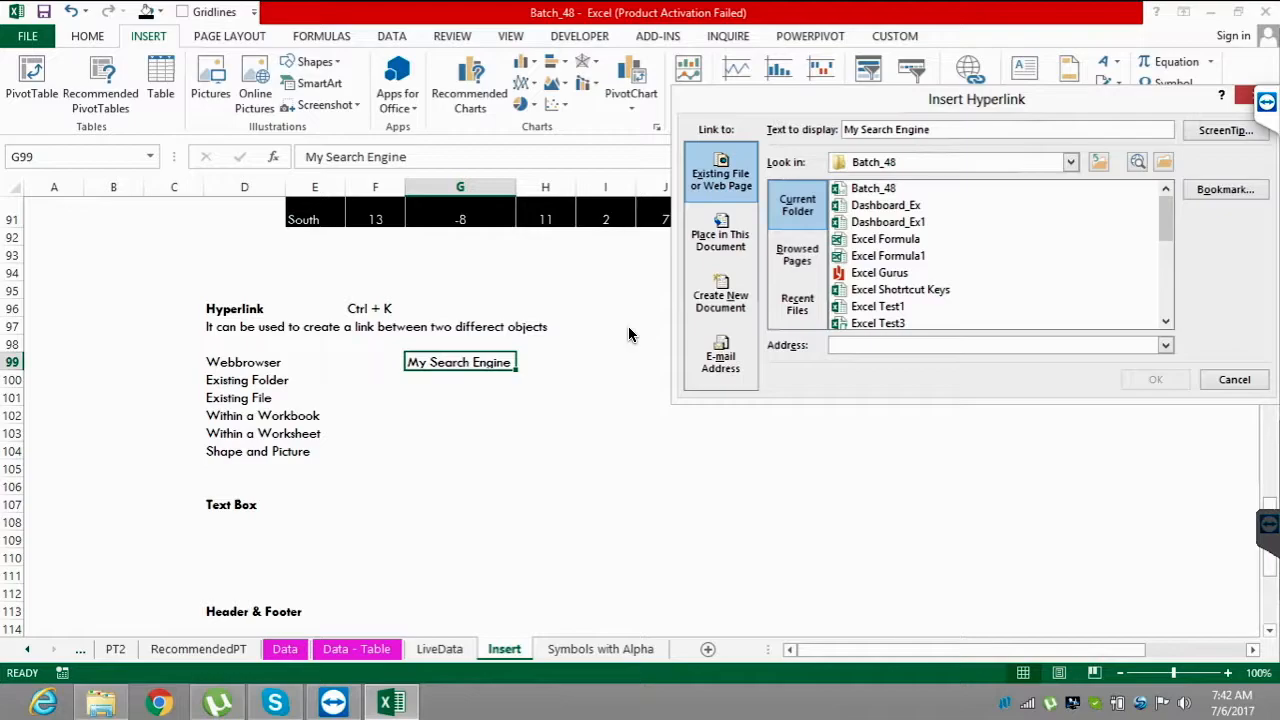
pyautogui.hotkey('ctrl', 'shift', 'Left')
pyautogui.hotkey('ctrl', 'shift', 'Left')
pyautogui.hotkey('ctrl', 'shift', 'Left')
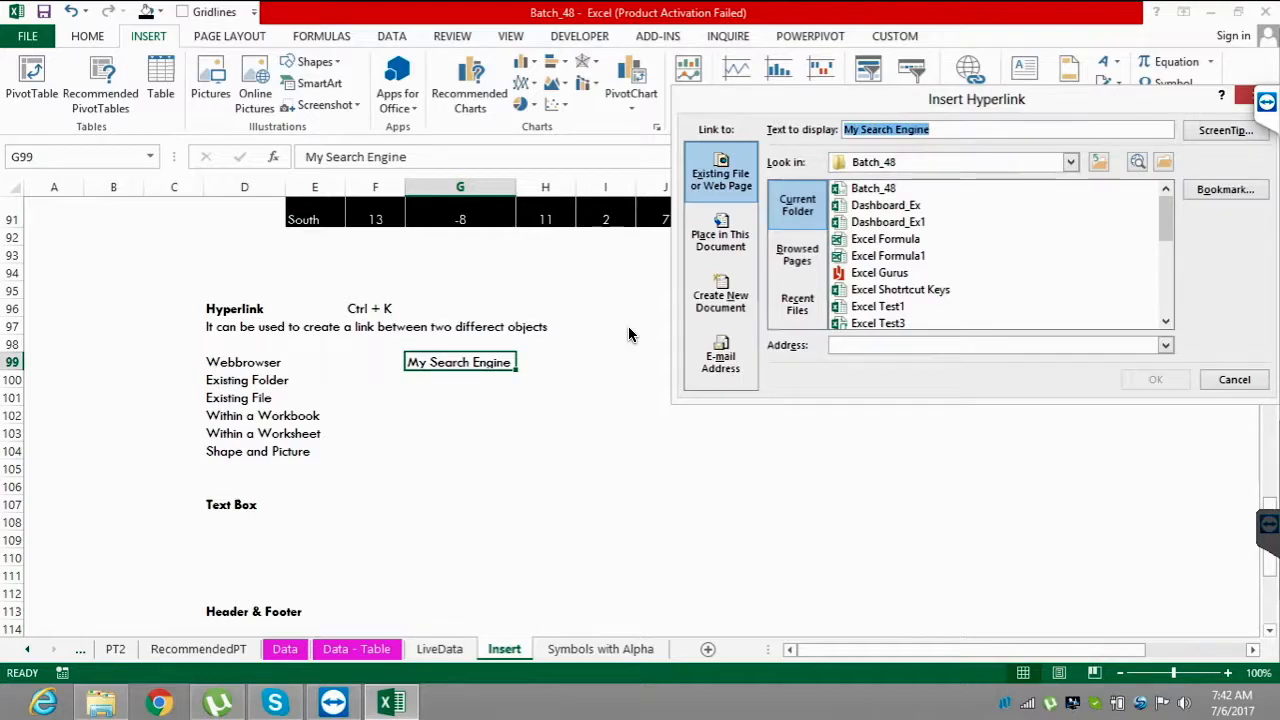
pyautogui.press('End')
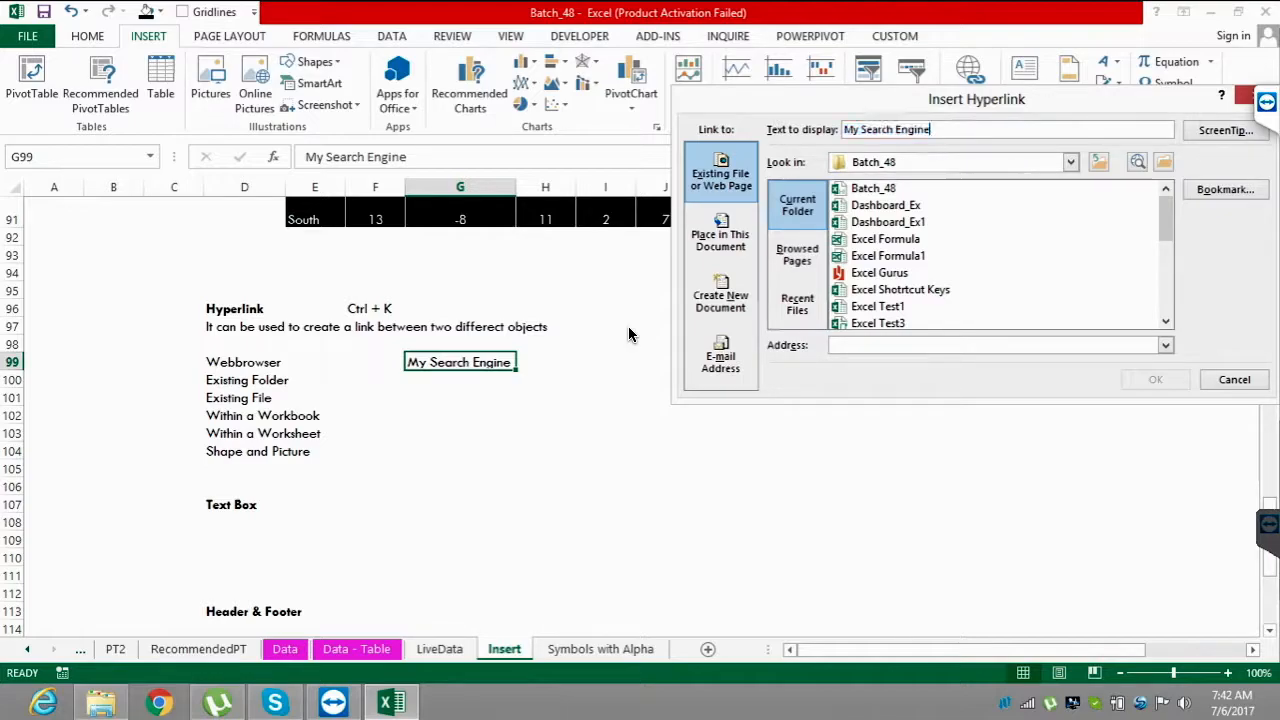
pyautogui.hotkey('alt', 'e')
pyautogui.write('www.yahoo.com')
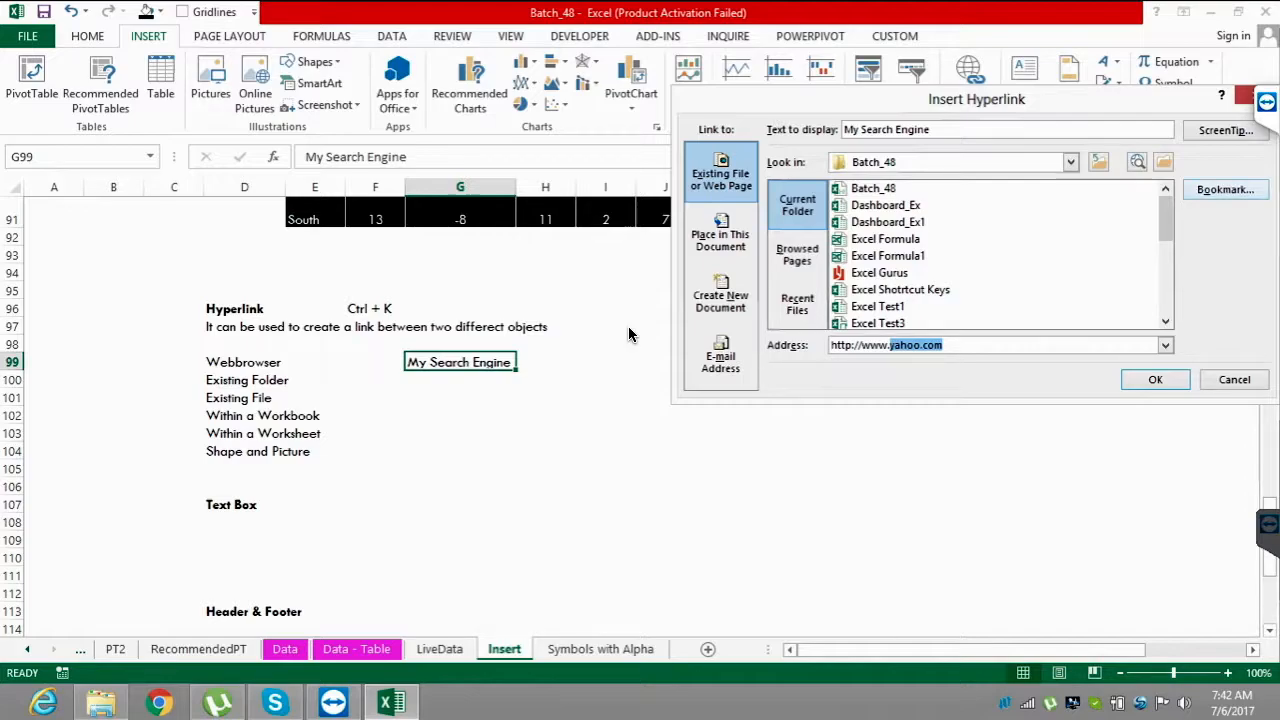
# - Add the ScreenTip "Please click here to open web browser!!" to the hyperlink and insert it in G99
pyautogui.hotkey('alt', 't')
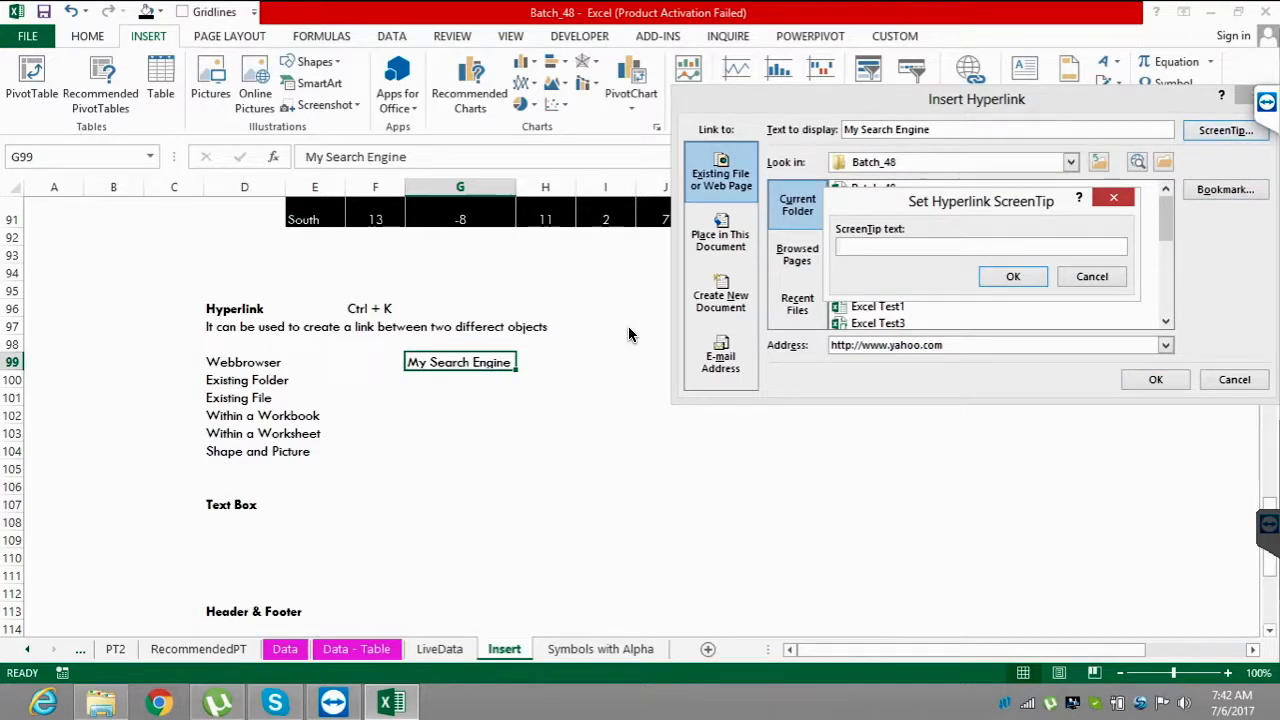
pyautogui.write('Please click her eto')
pyautogui.press('BackSpace')
pyautogui.press('BackSpace')
pyautogui.press('BackSpace')
pyautogui.press('BackSpace')
pyautogui.write('e to open web browser')
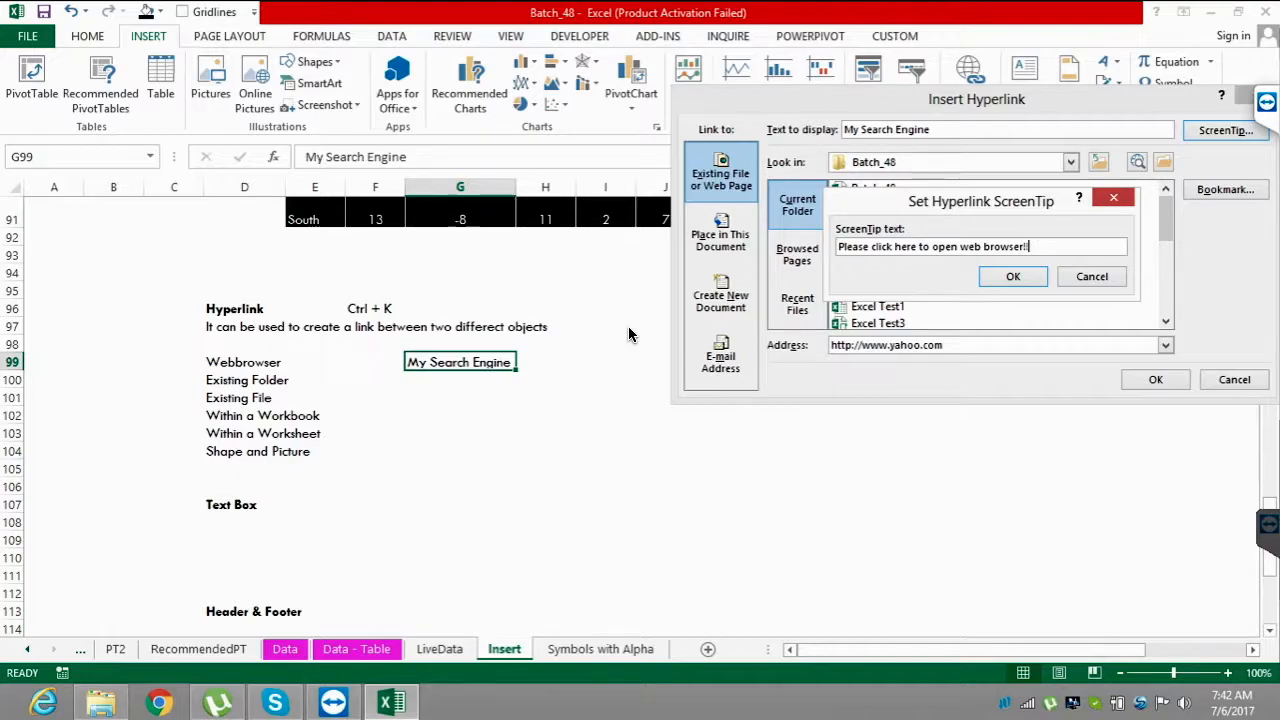
pyautogui.write('!')
pyautogui.press('Return')
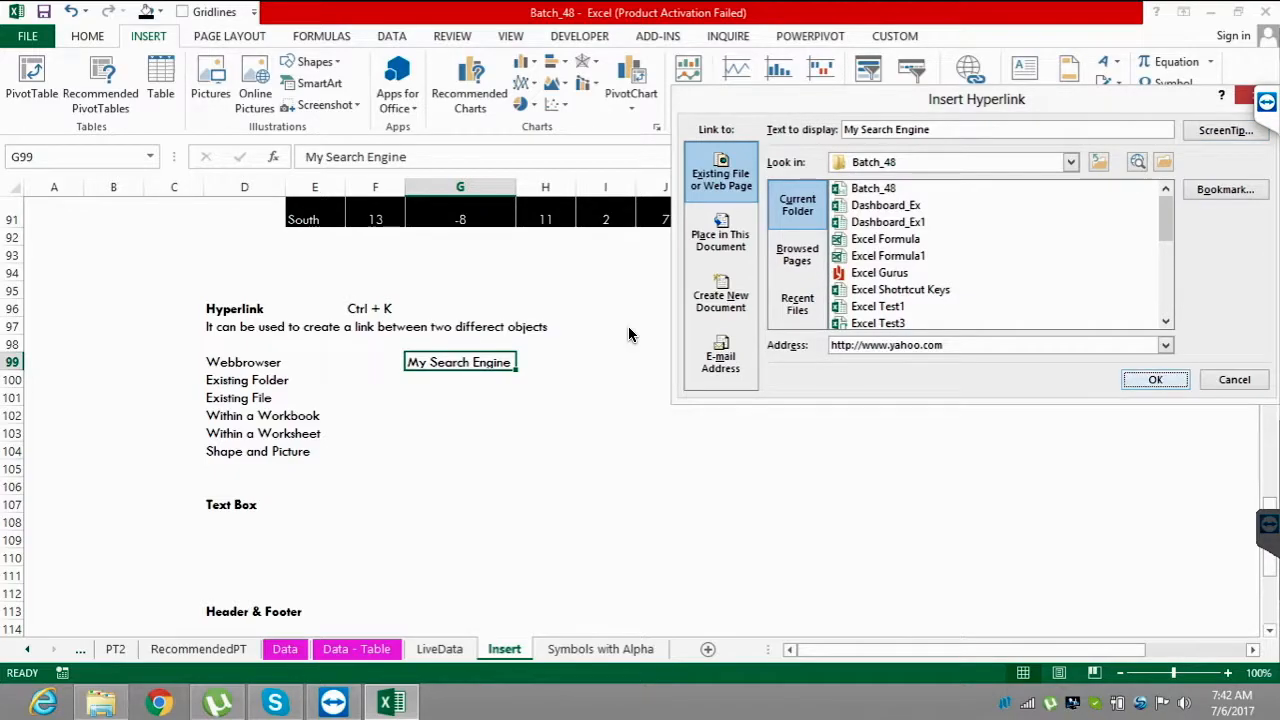
pyautogui.press('Return')
# - Test the My Search Engine link in G99 by following it, then minimize the browser to return to the workbook
pyautogui.click(1002, 415)
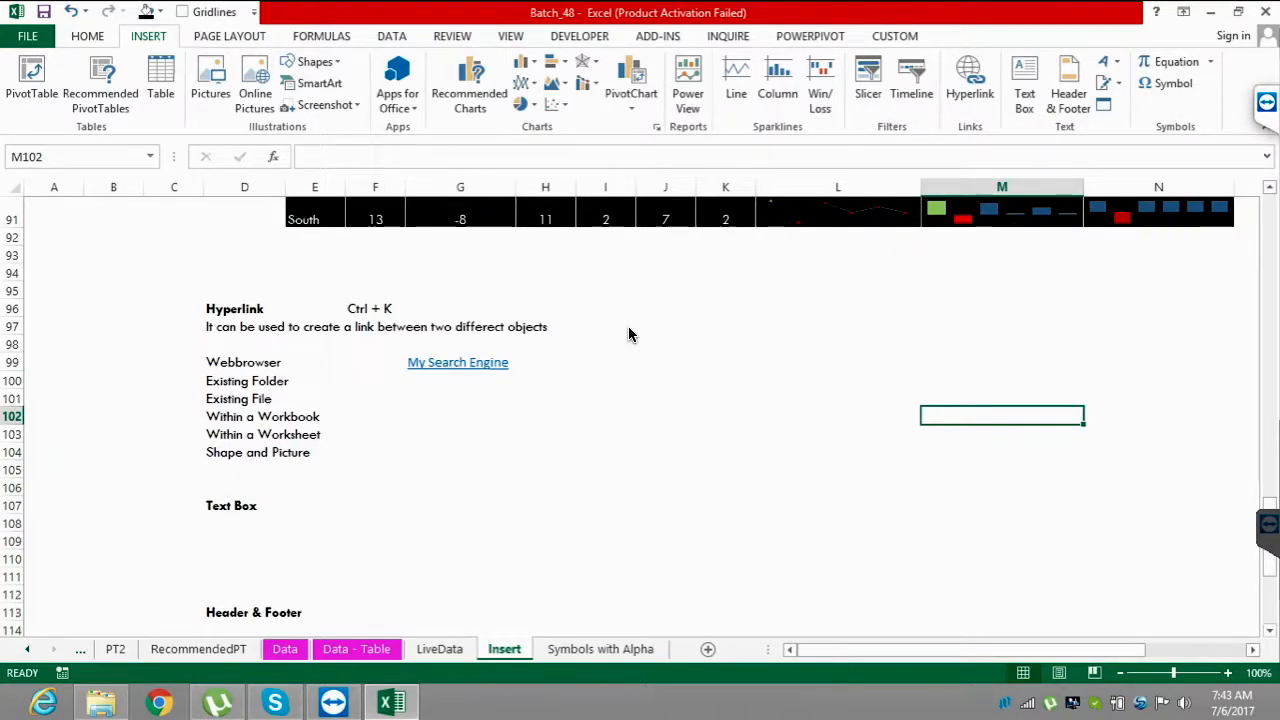
pyautogui.click(460, 363)
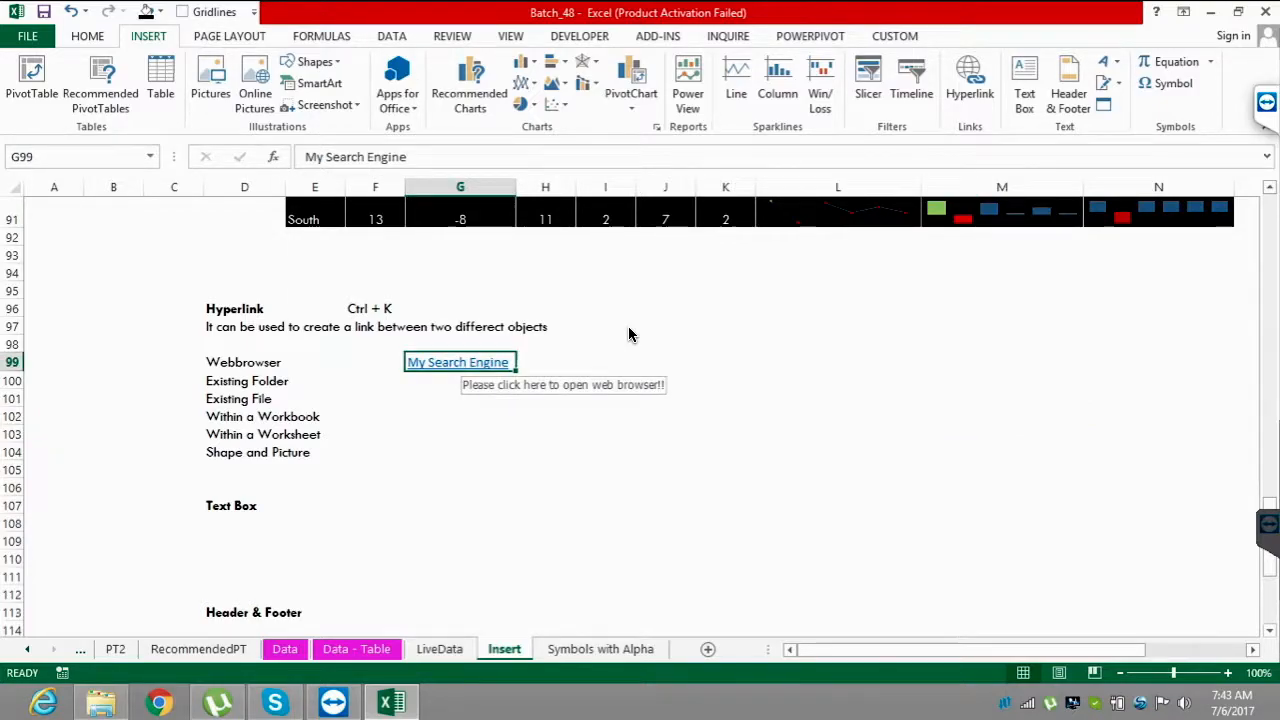
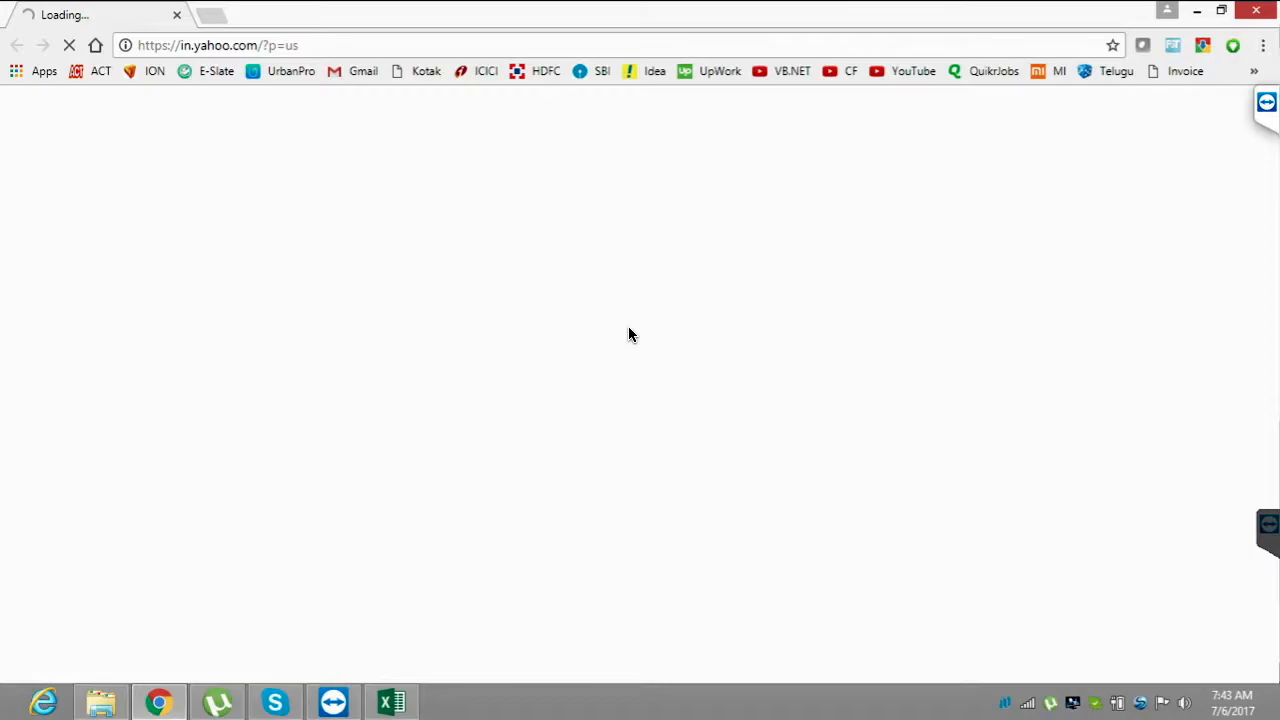
pyautogui.click(1197, 11)
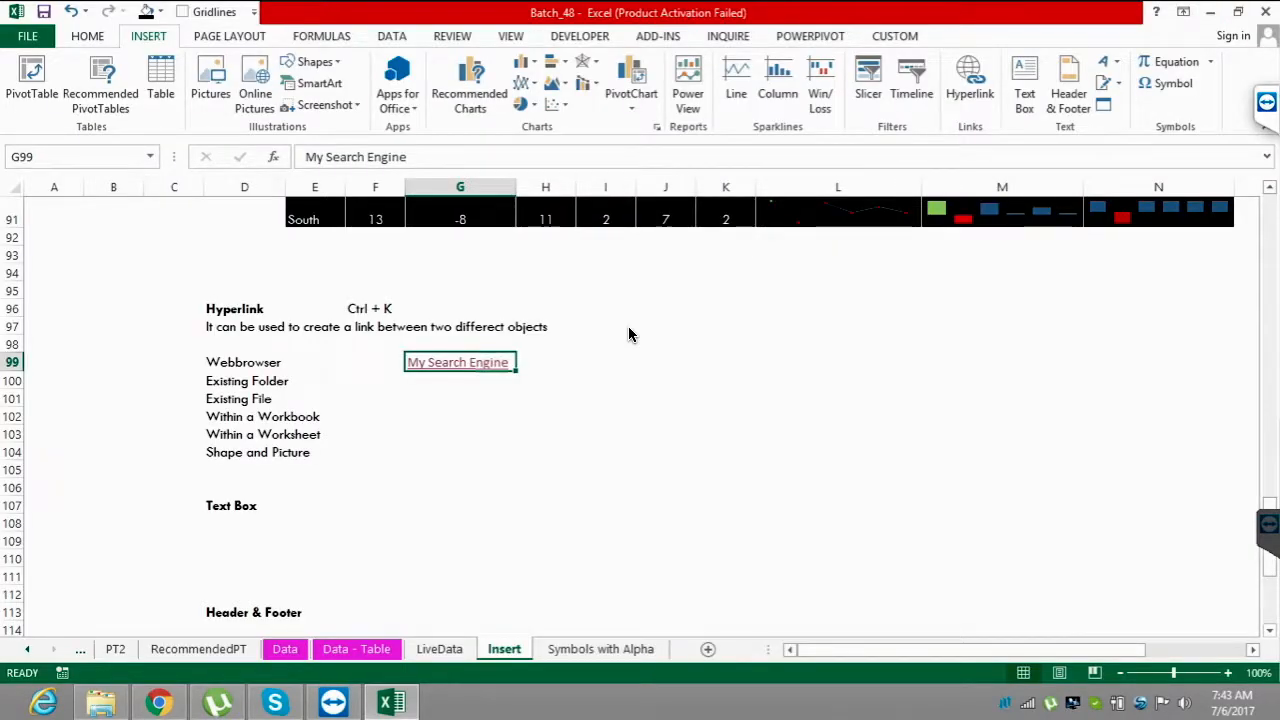
# - Enter the text Presention Folder in cell G100, in the Existing Folder row
pyautogui.press('Return')
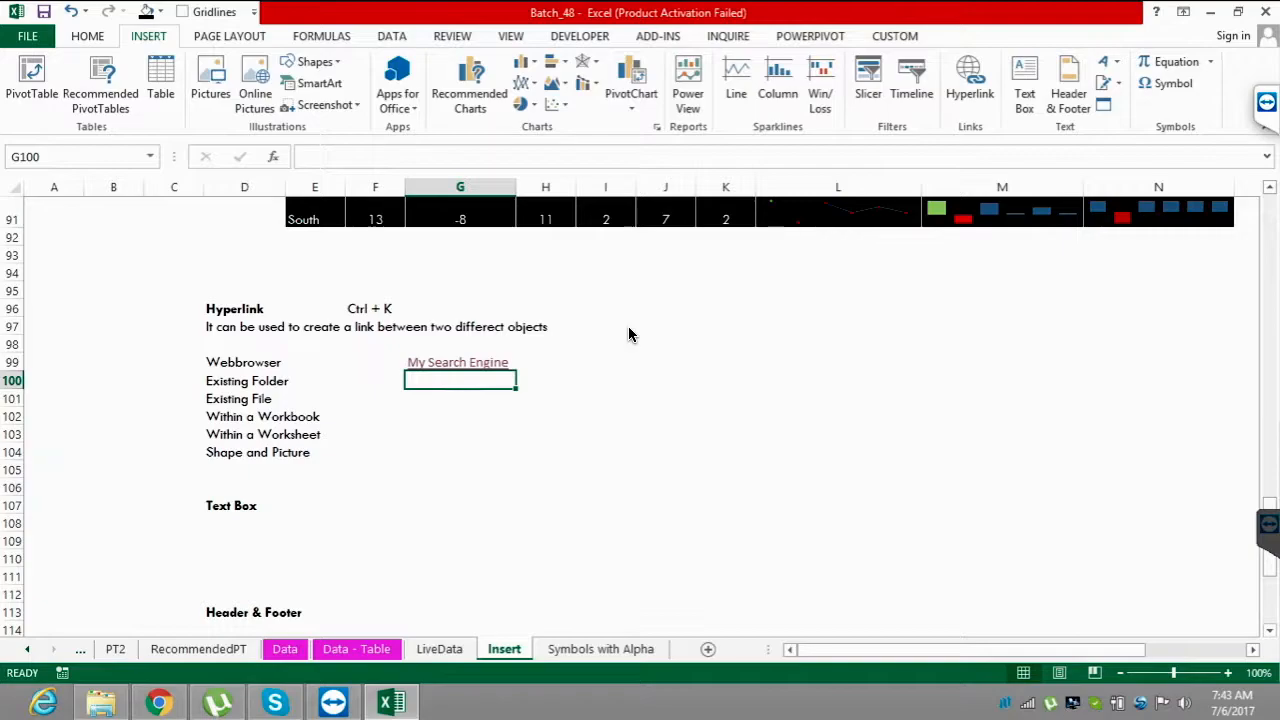
pyautogui.write('Pre')
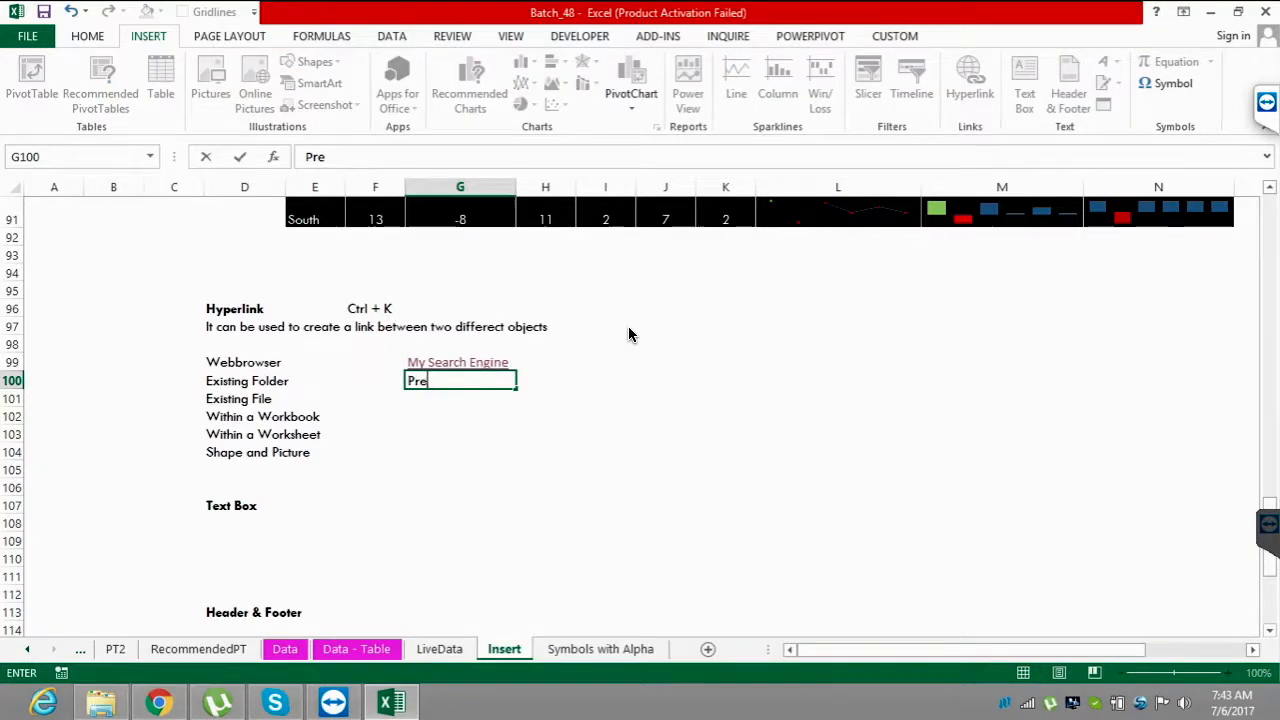
pyautogui.write('sention')
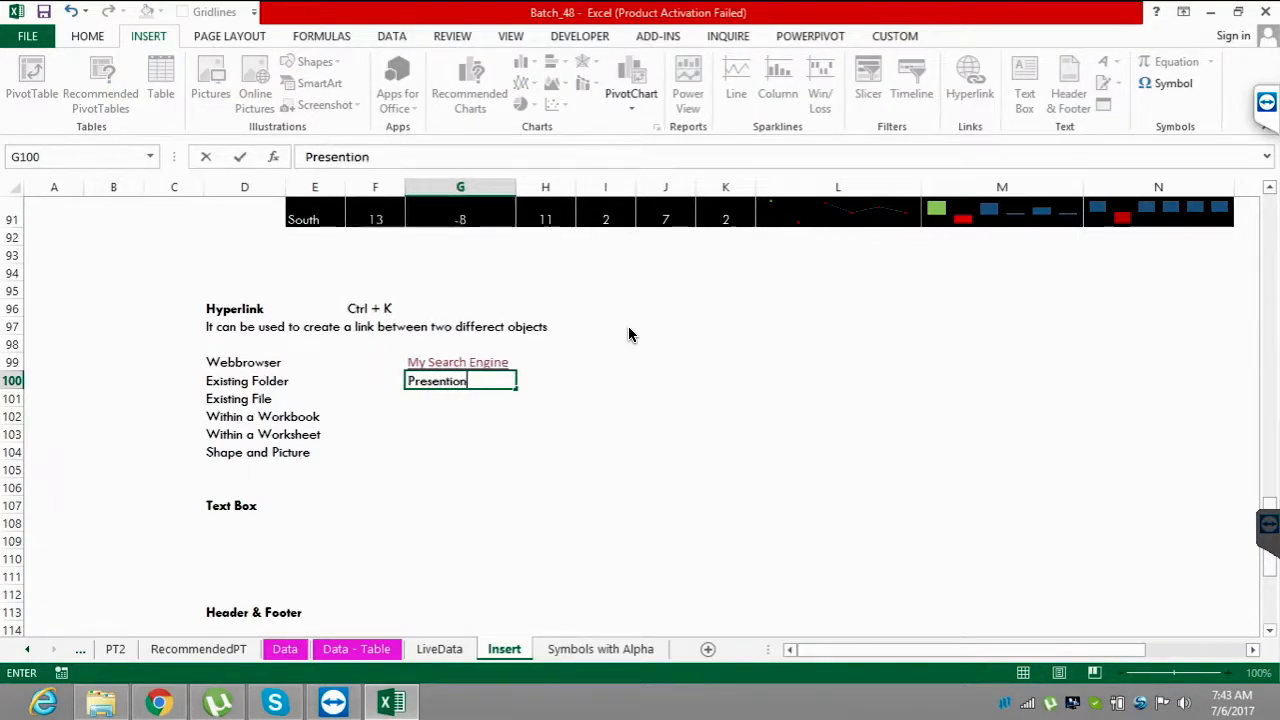
pyautogui.write(' Folder')
pyautogui.press('Return')
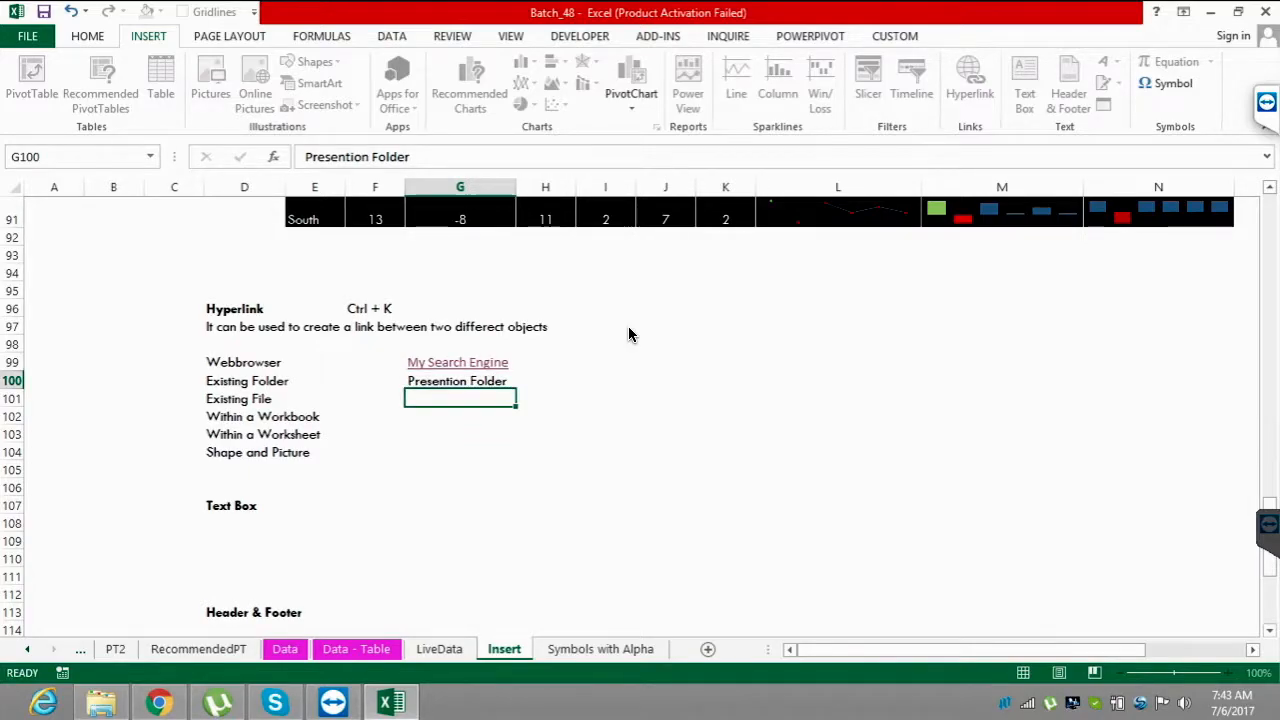
pyautogui.press('Up')
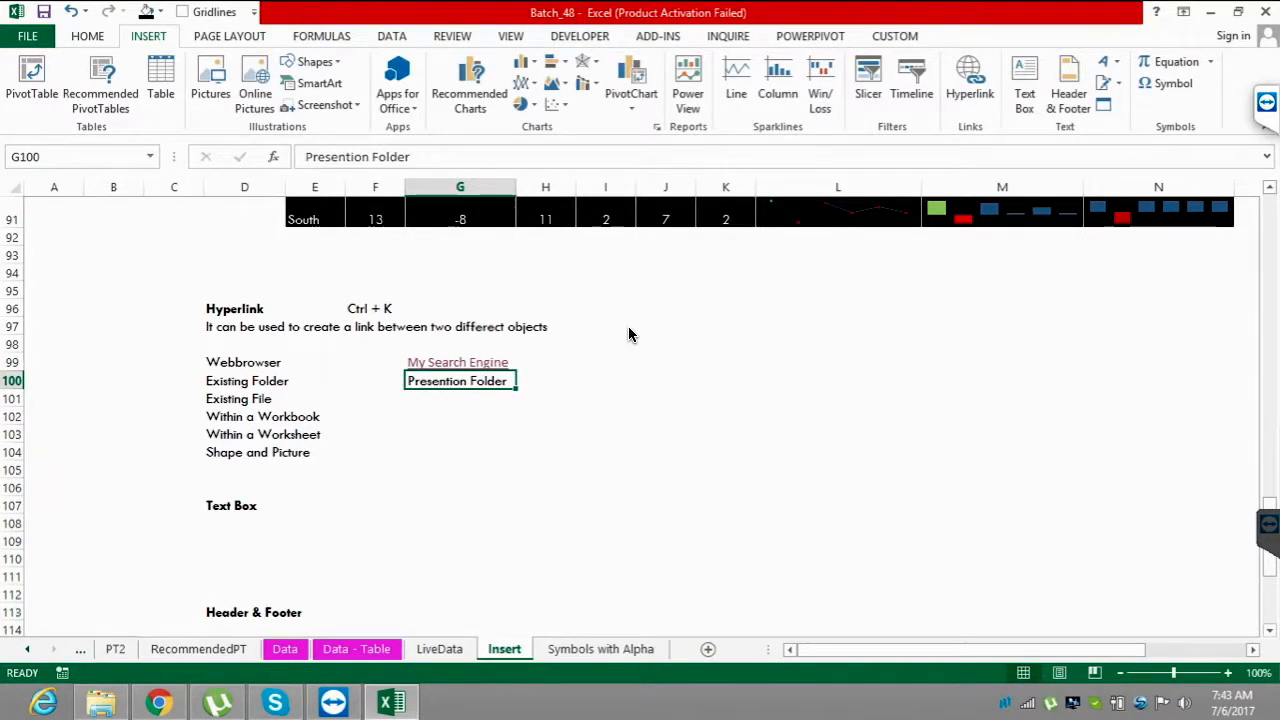
# - Insert a hyperlink in G100 that points to the Batch_48 folder inside Batches_Data
pyautogui.hotkey('ctrl', 'k')
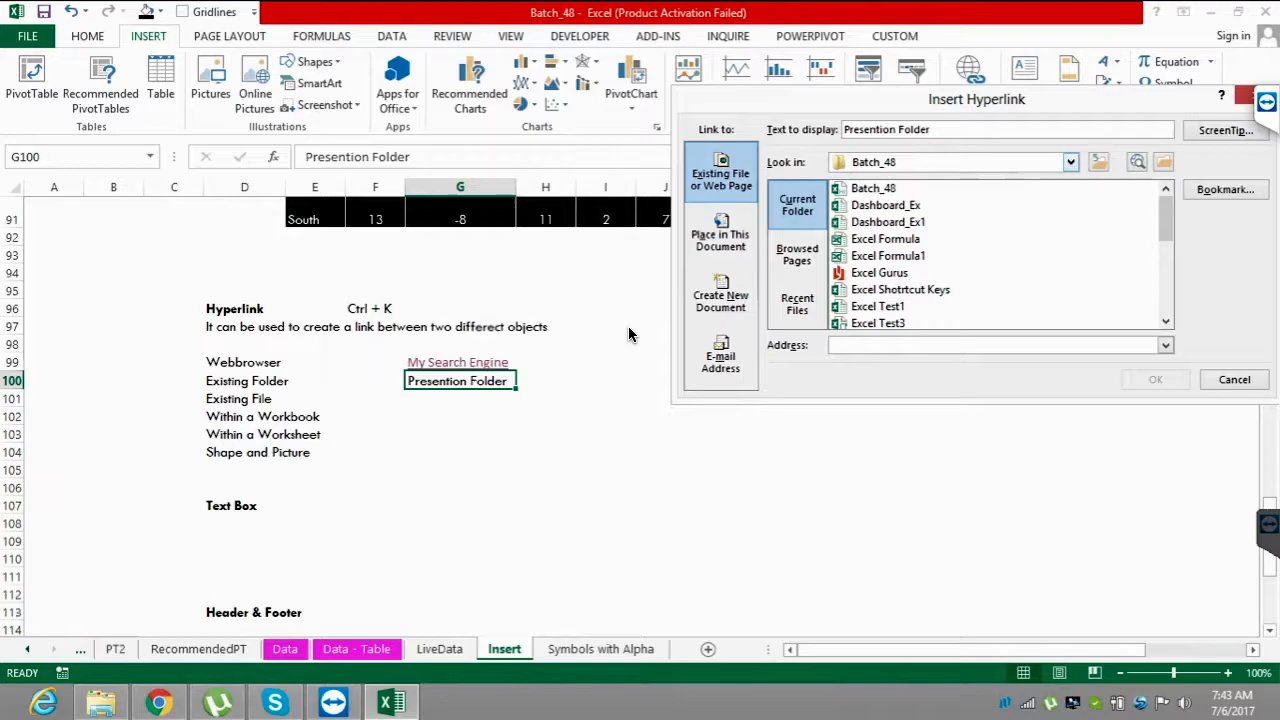
pyautogui.click(1098, 162)
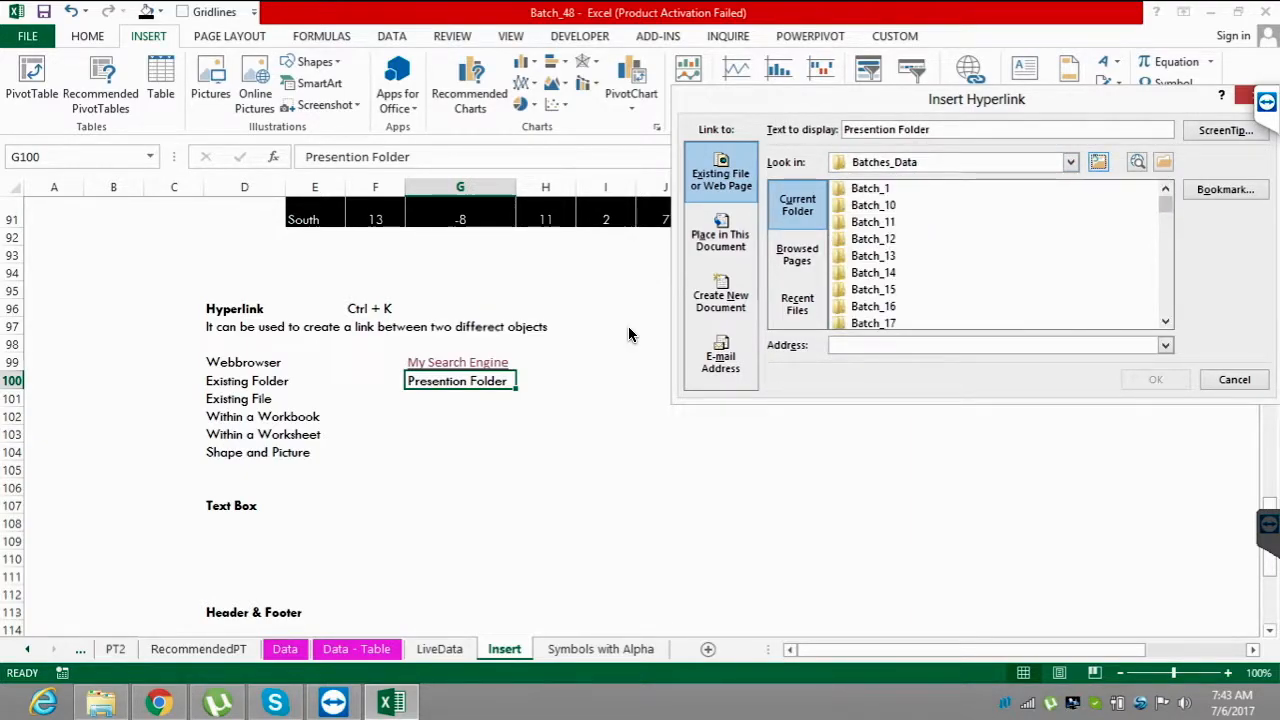
pyautogui.moveTo(1166, 204)
pyautogui.mouseDown()
pyautogui.moveTo(1166, 280)
pyautogui.moveTo(1166, 264)
pyautogui.mouseUp()
pyautogui.click(873, 239)
pyautogui.click(1155, 379)
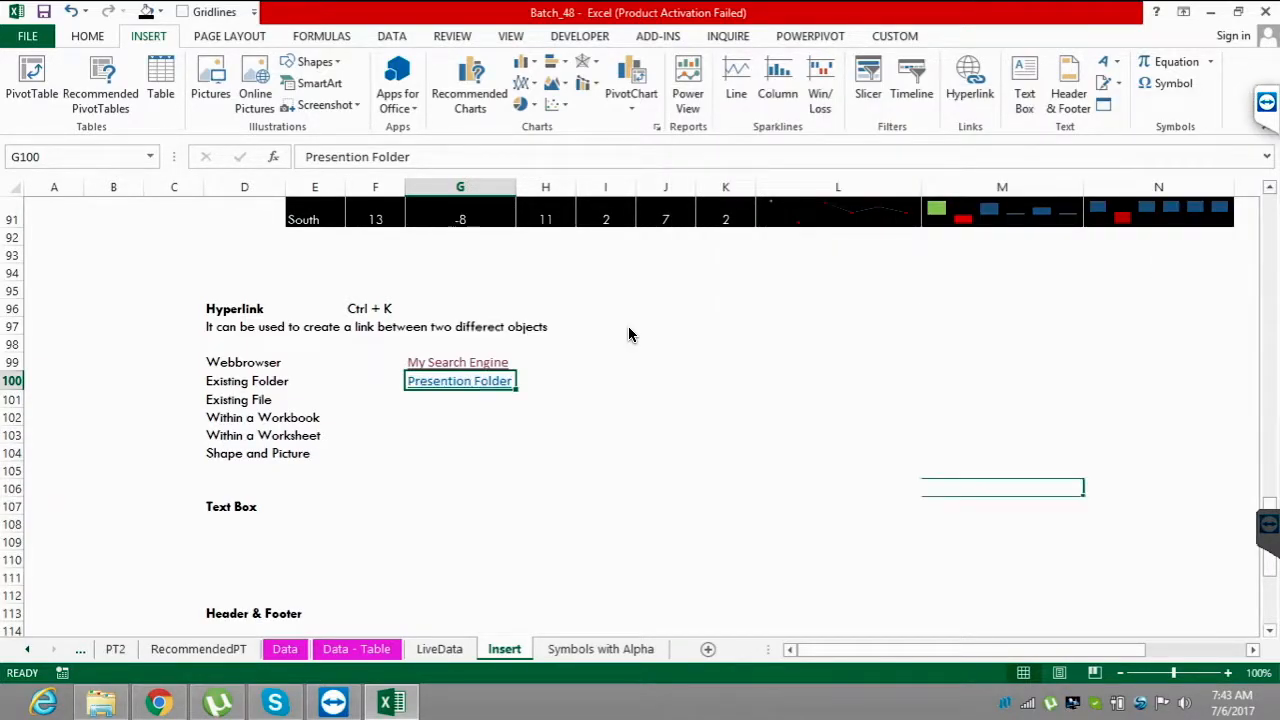
# - Test the Presention Folder link in G100 by following it, and close the folder window that opens
pyautogui.click(1002, 488)
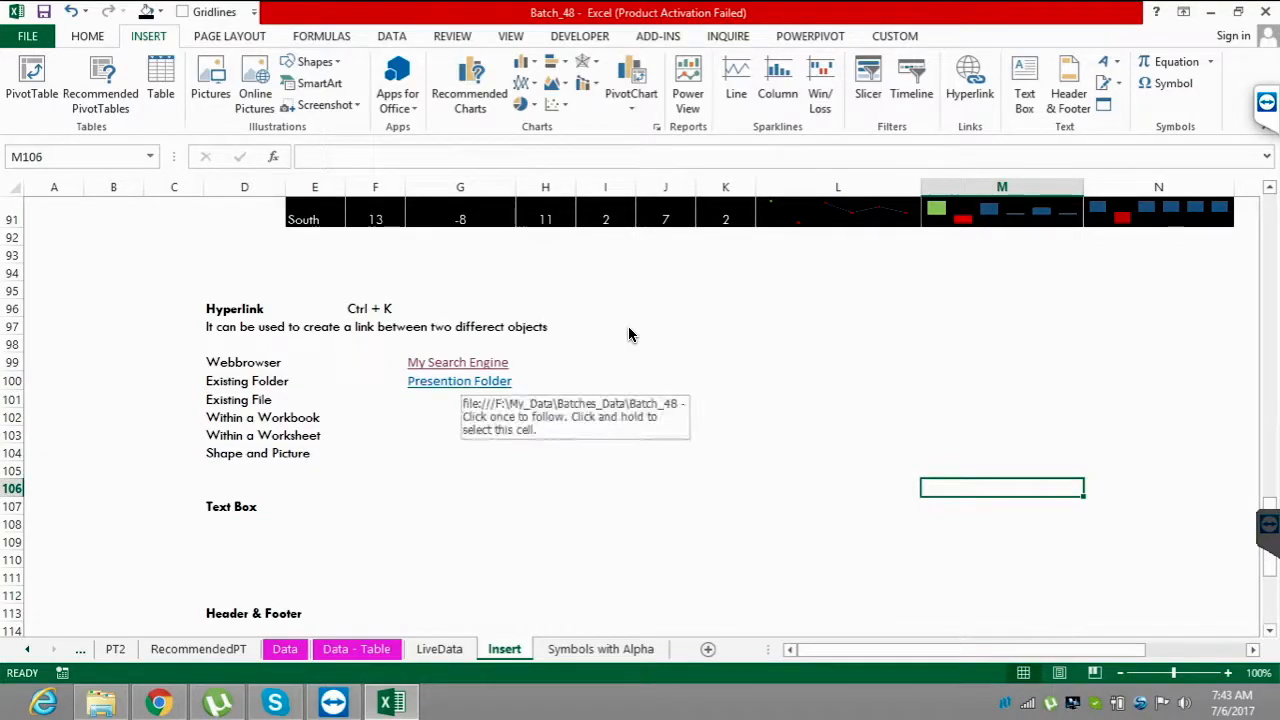
pyautogui.click(459, 381)
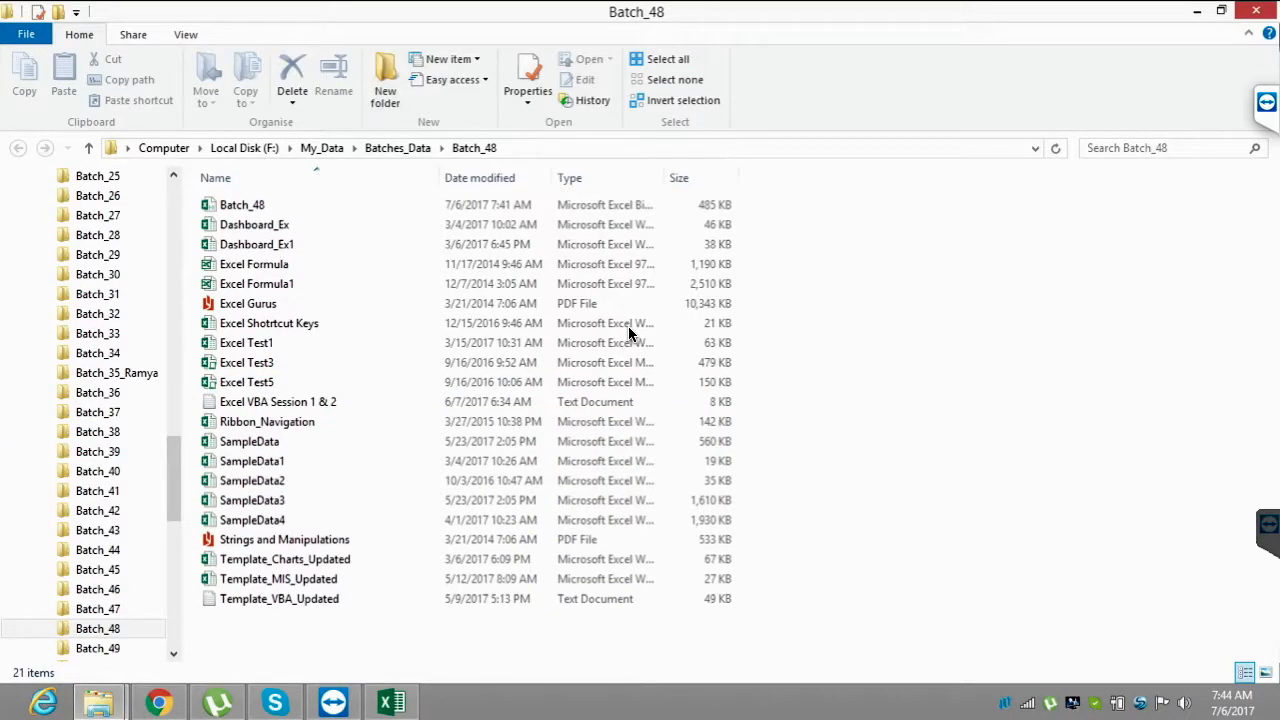
pyautogui.click(1256, 11)
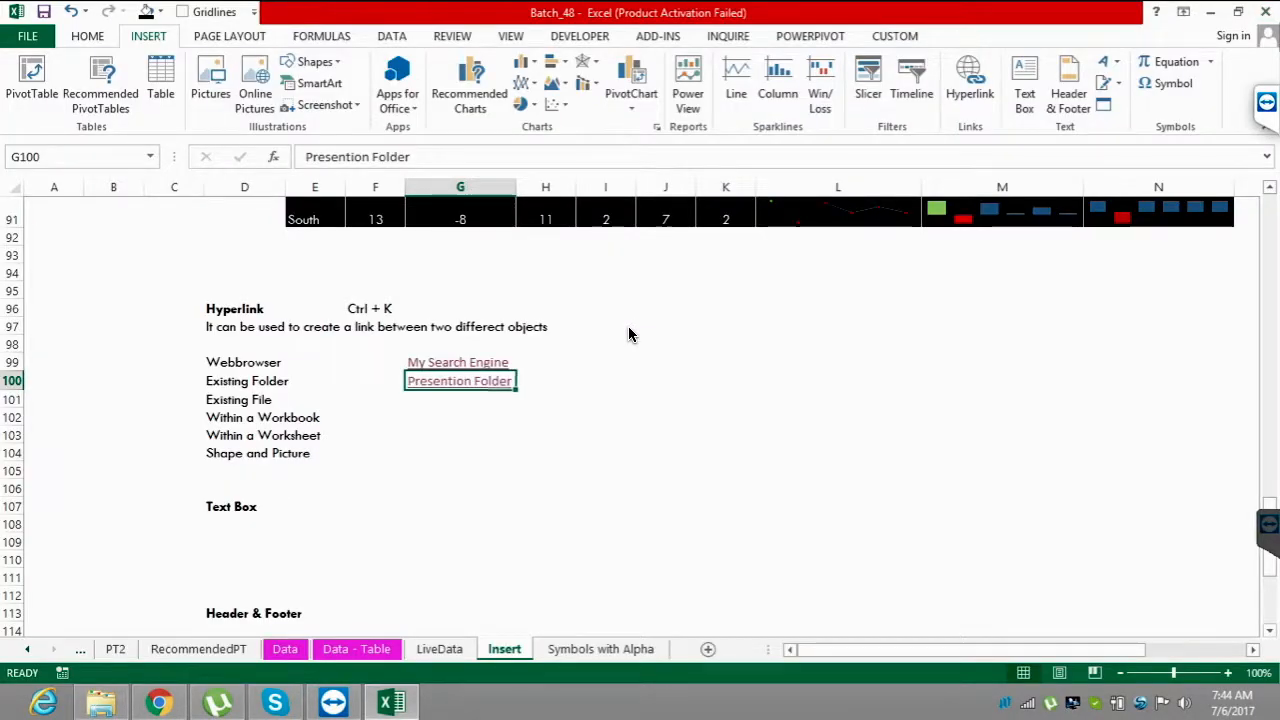
# - Enter the text Presention PPT in cell G101, in the Existing File row
pyautogui.press('Down')
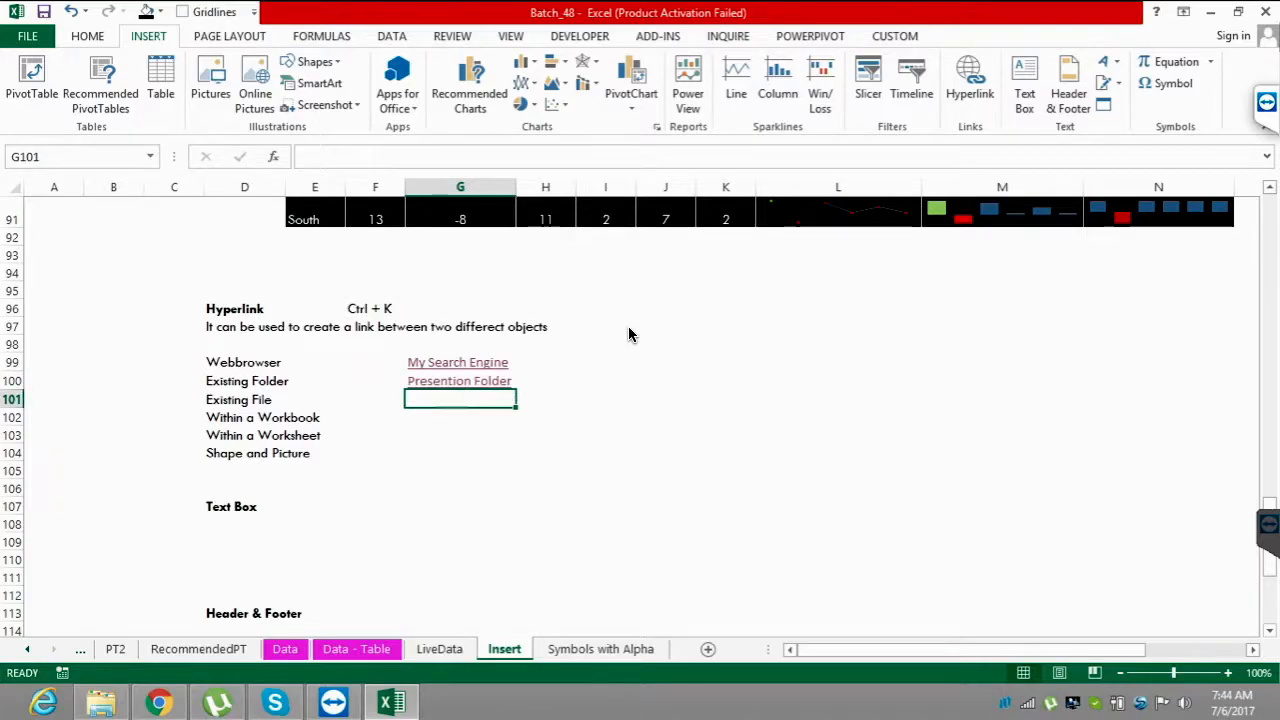
pyautogui.press('super+d')
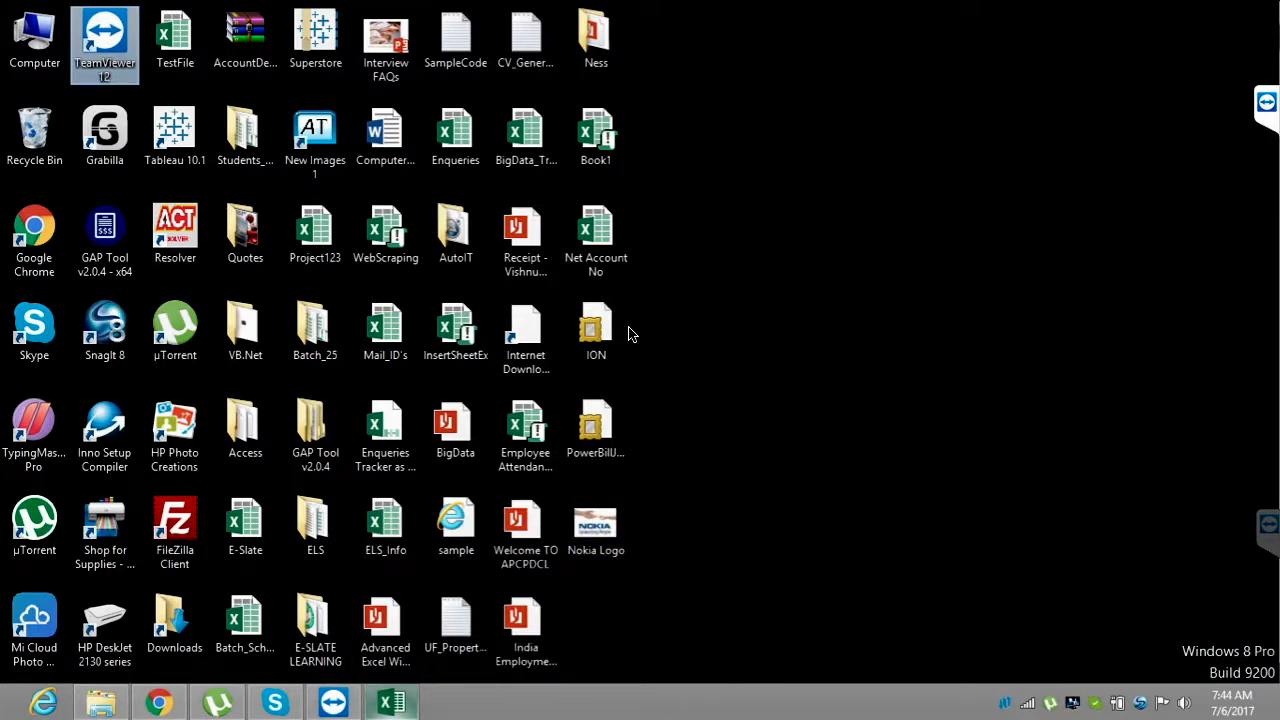
pyautogui.press('super+d')
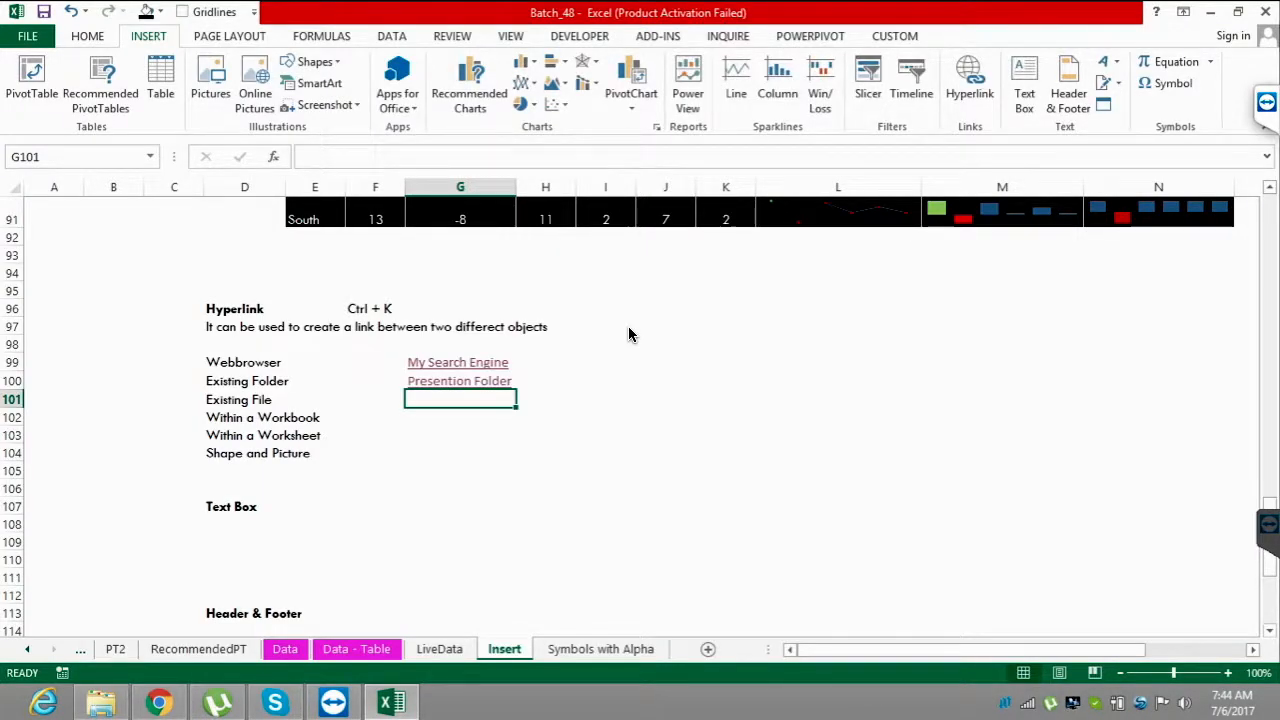
pyautogui.write('Presention ')
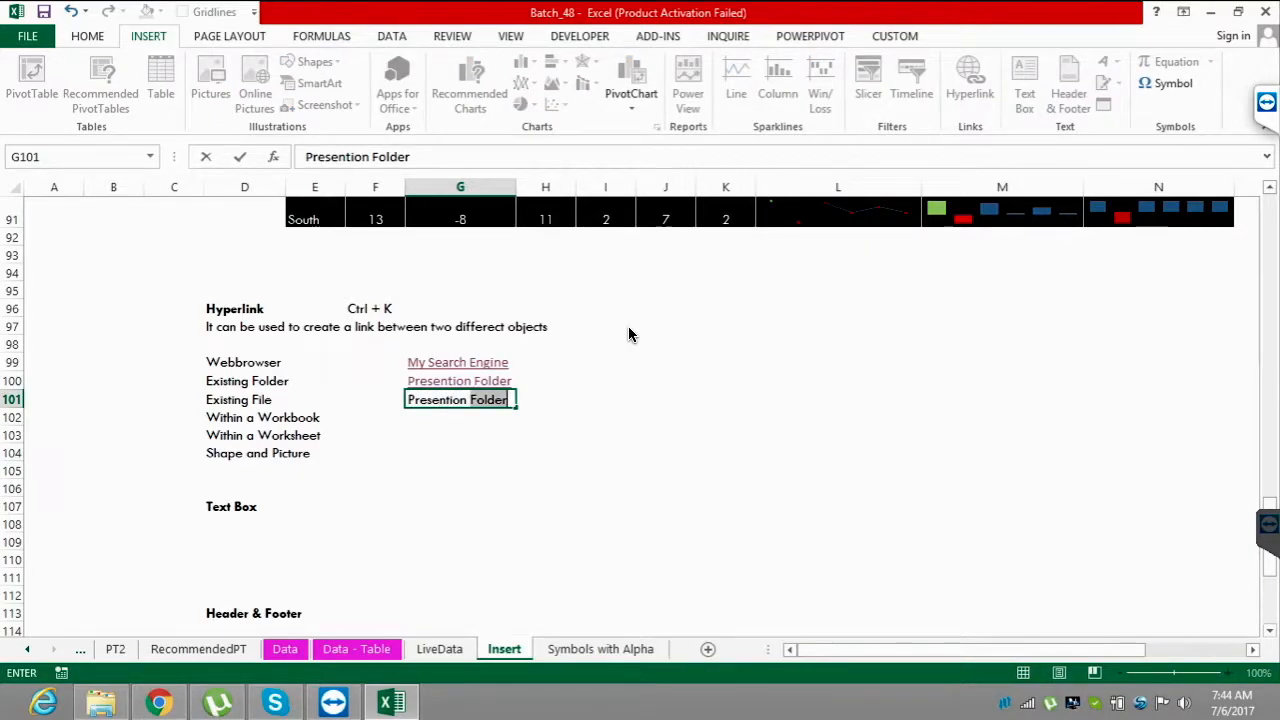
pyautogui.write('PPT')
pyautogui.press('Return')
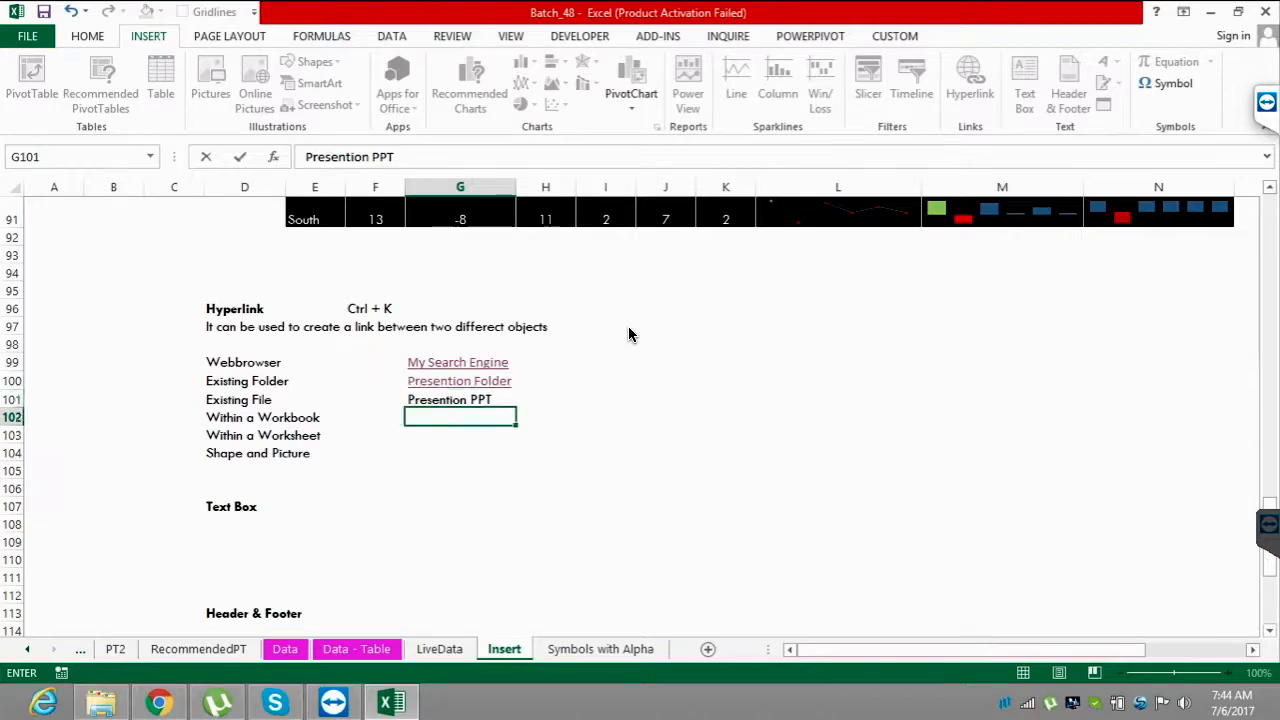
# - Insert a hyperlink in G101 that points to the Interview FAQs.ppt file on the Desktop
pyautogui.press('Up')
pyautogui.hotkey('ctrl', 'k')
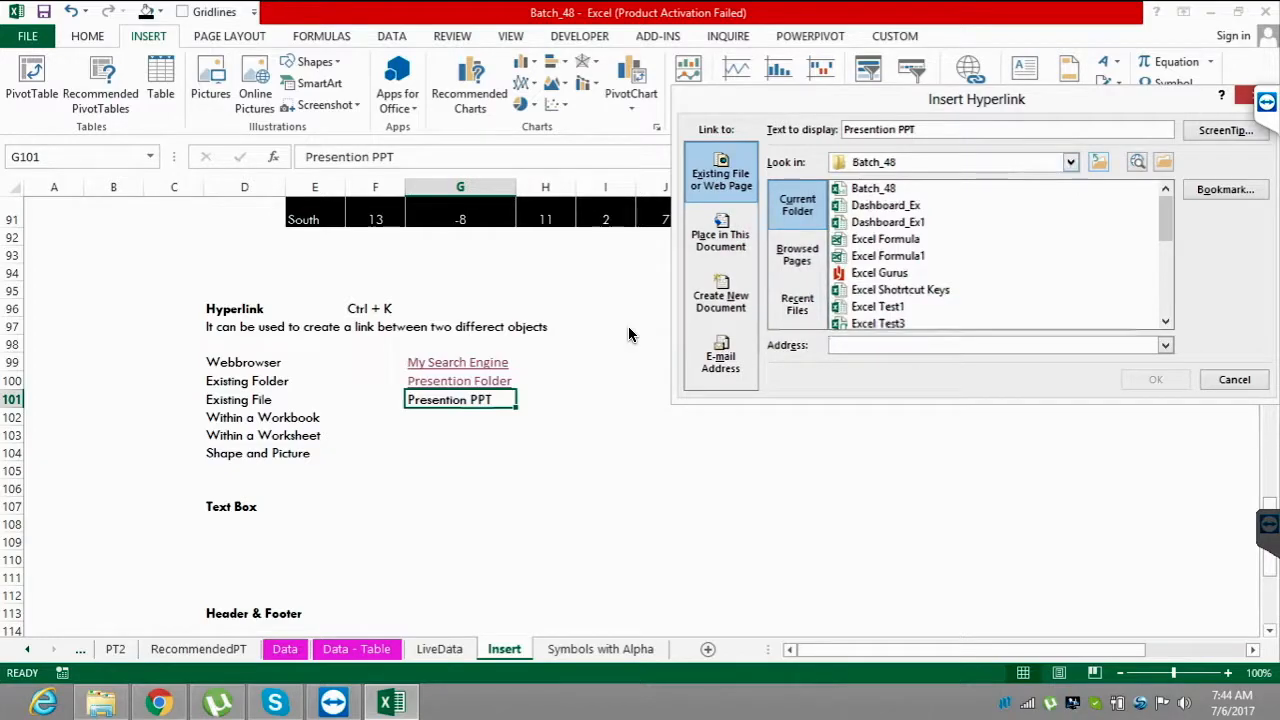
pyautogui.click(1071, 162)
pyautogui.press('Up')
pyautogui.press('Return')
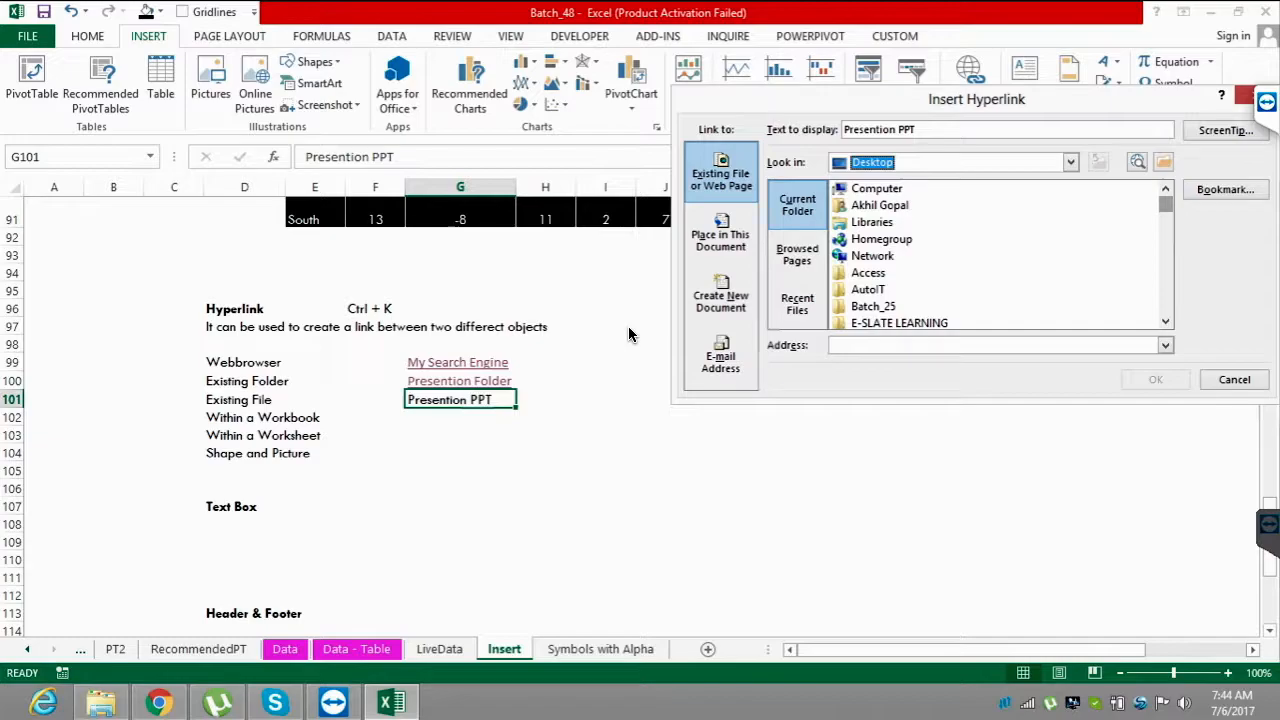
pyautogui.click(868, 273)
pyautogui.press('Down')
pyautogui.press('Down')
pyautogui.press('Down')
pyautogui.press('Down')
pyautogui.press('Down')
pyautogui.press('Down')
pyautogui.press('Down')
pyautogui.press('Down')
pyautogui.press('Down')
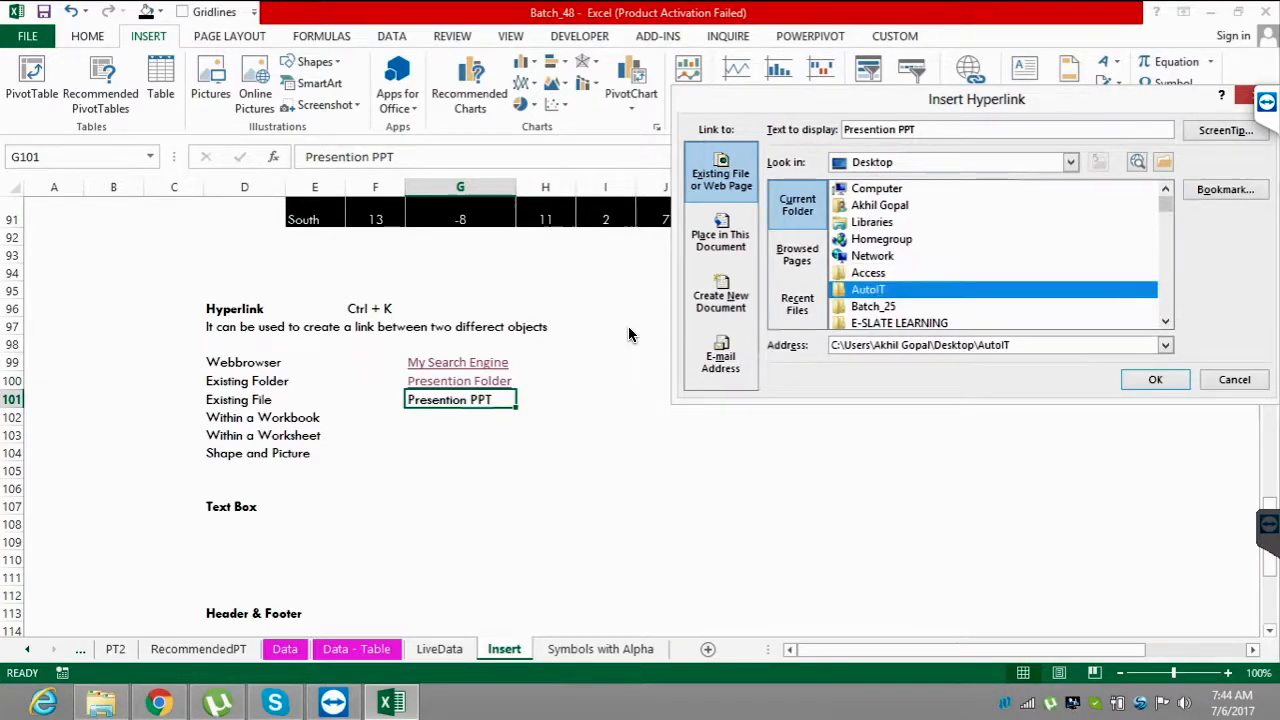
pyautogui.press('Down')
pyautogui.press('Down')
pyautogui.press('Down')
pyautogui.press('Down')
pyautogui.press('Down')
pyautogui.press('Down')
pyautogui.press('Down')
pyautogui.press('Down')
pyautogui.press('Down')
pyautogui.press('Down')
pyautogui.press('Down')
pyautogui.press('Down')
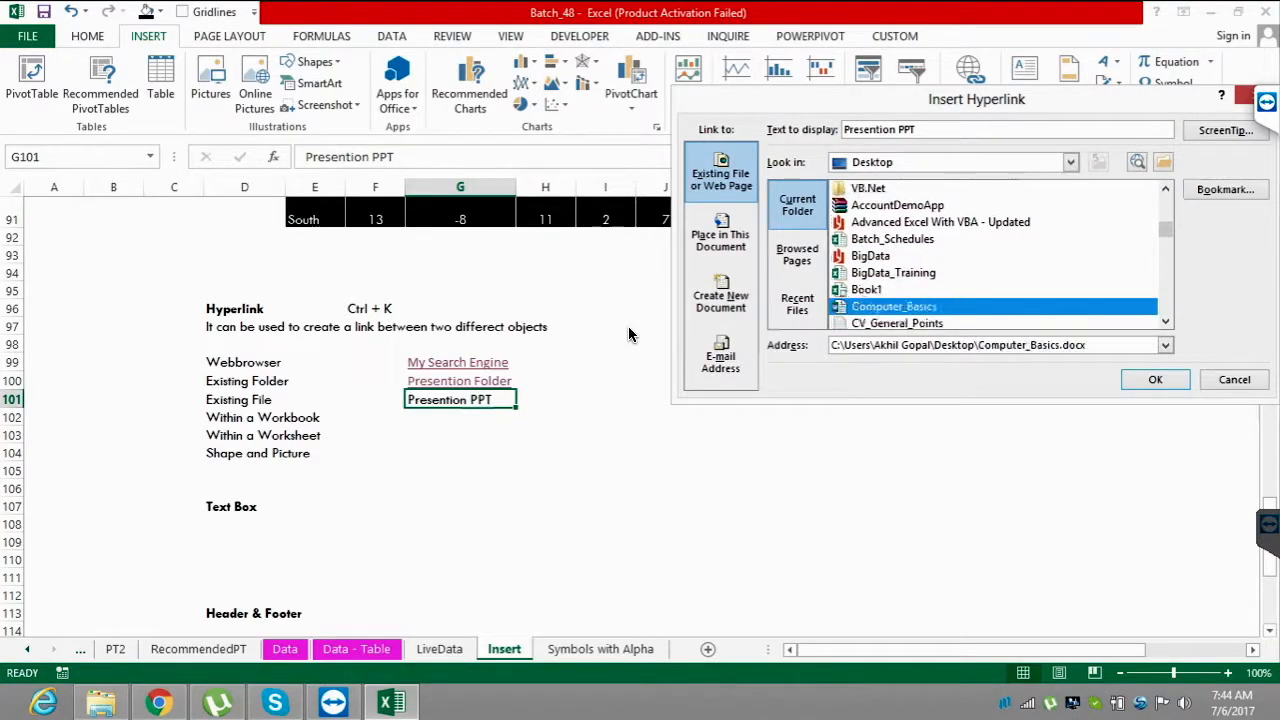
pyautogui.press('Down')
pyautogui.press('Down')
pyautogui.press('Down')
pyautogui.press('Down')
pyautogui.press('Down')
pyautogui.press('Down')
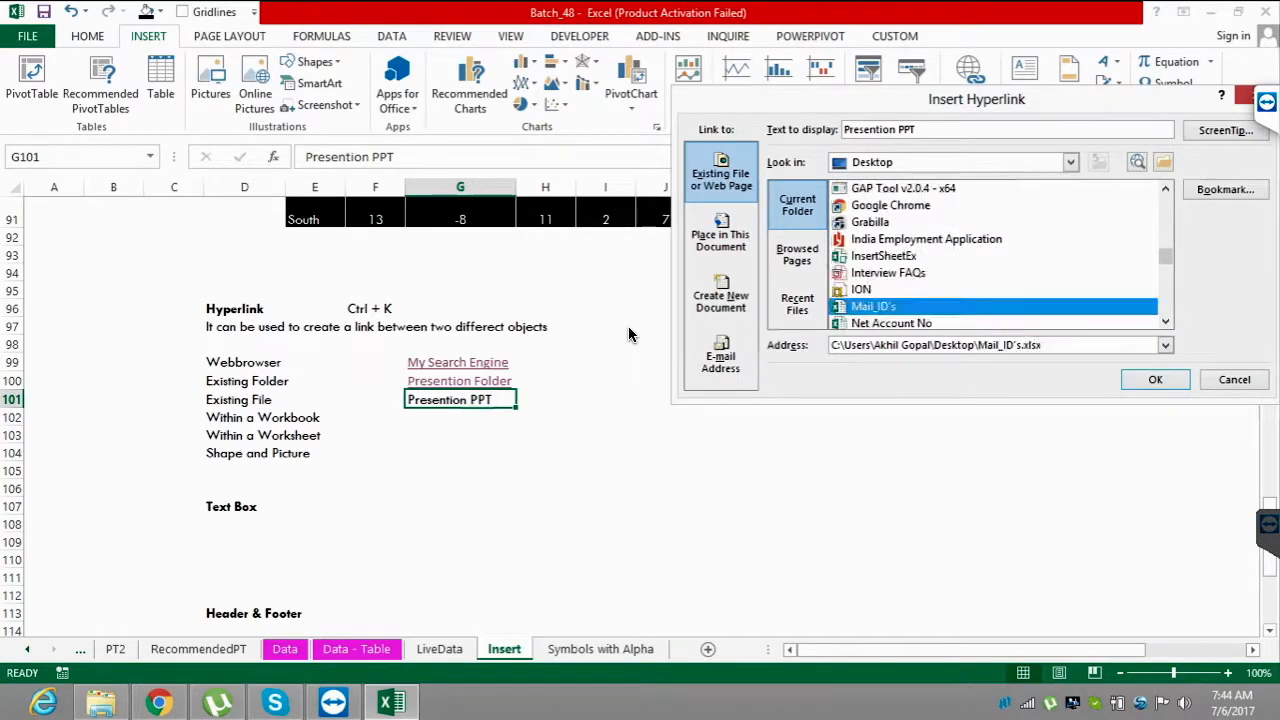
pyautogui.press('Up')
pyautogui.press('Up')
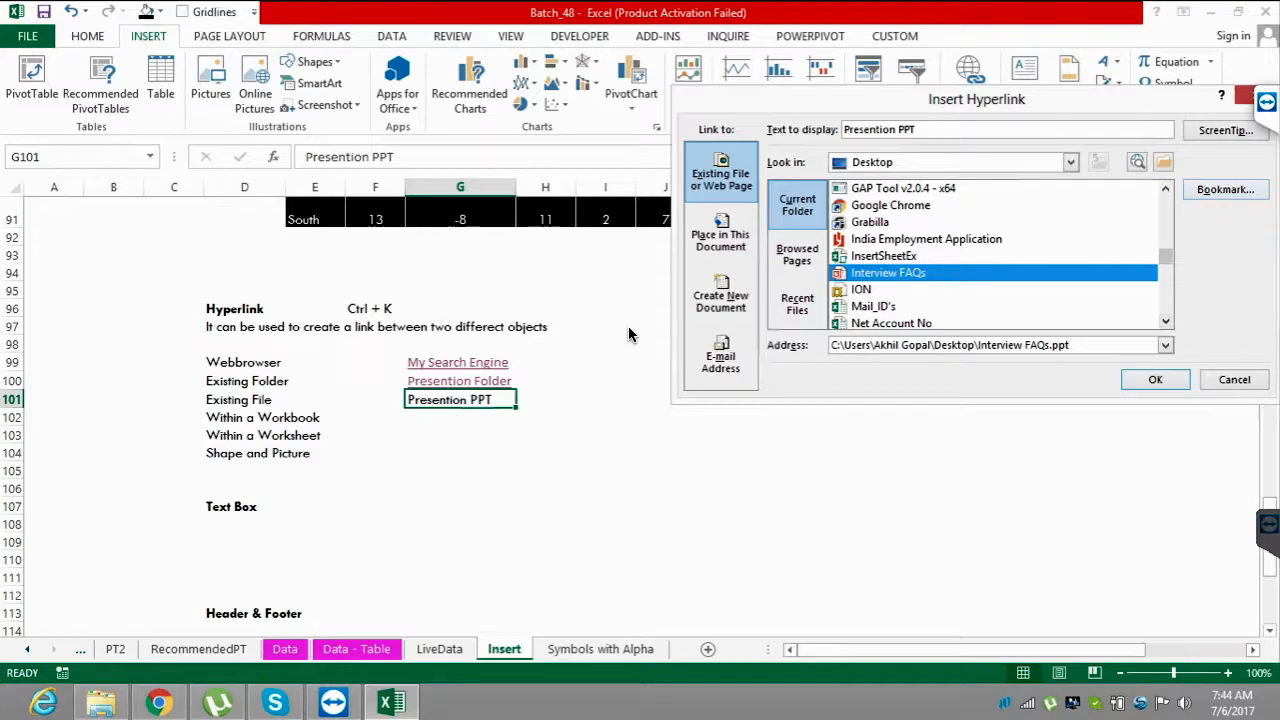
pyautogui.press('Return')
# - Test the Presention PPT link in G101 by following it, dismiss the activation wizard and close the presentation
pyautogui.press('Right')
pyautogui.press('Right')
pyautogui.press('Right')
pyautogui.press('Right')
pyautogui.press('Right')
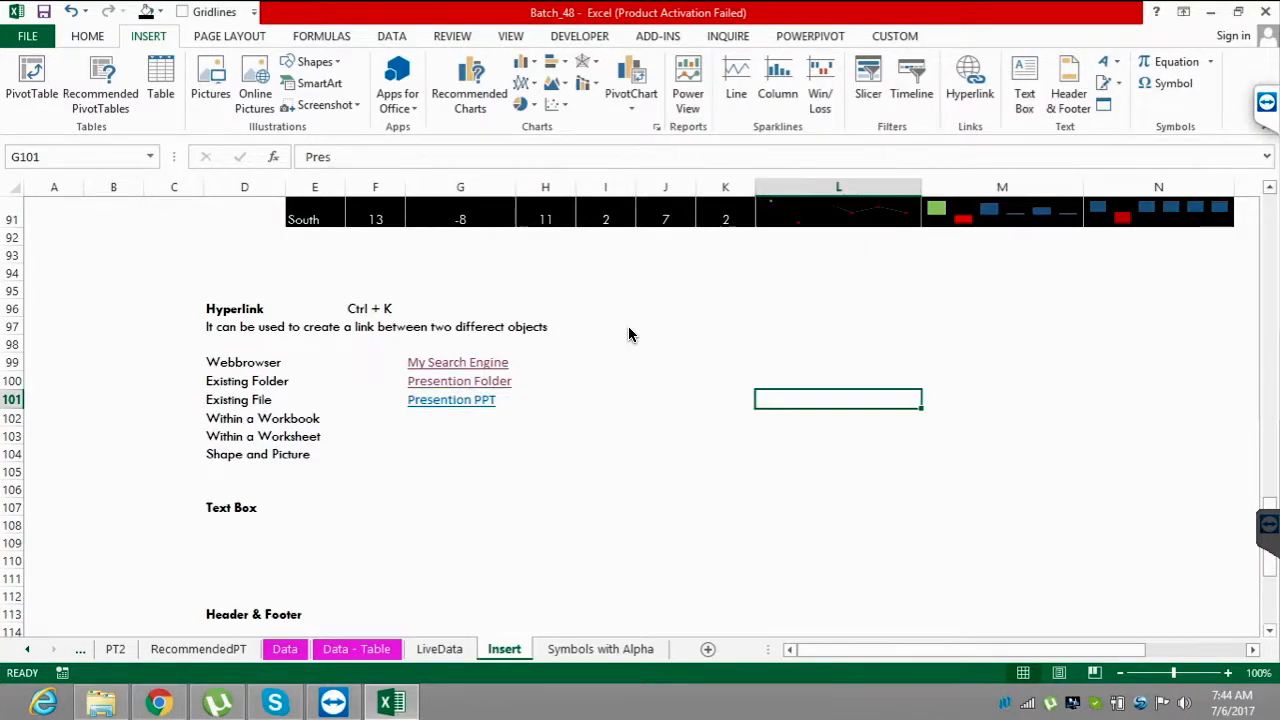
pyautogui.press('Left')
pyautogui.press('Left')
pyautogui.press('Left')
pyautogui.press('Left')
pyautogui.press('Left')
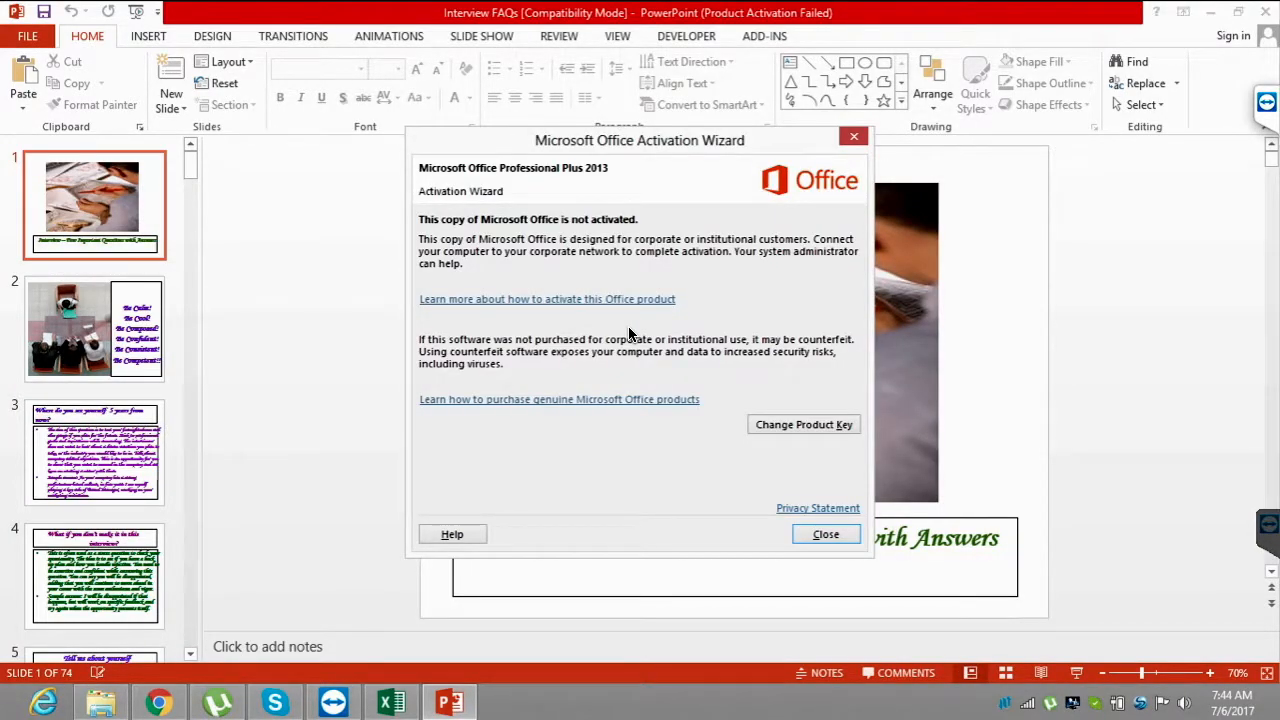
pyautogui.press('Return')
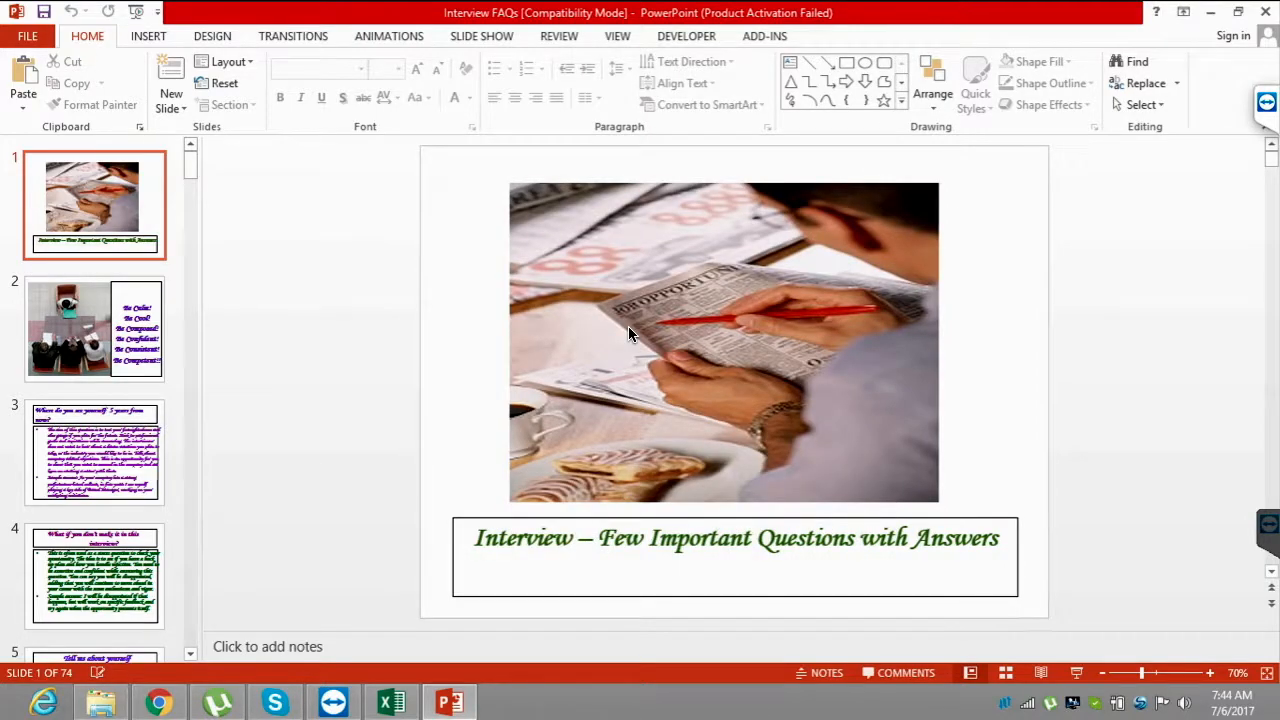
pyautogui.hotkey('alt', 'F4')
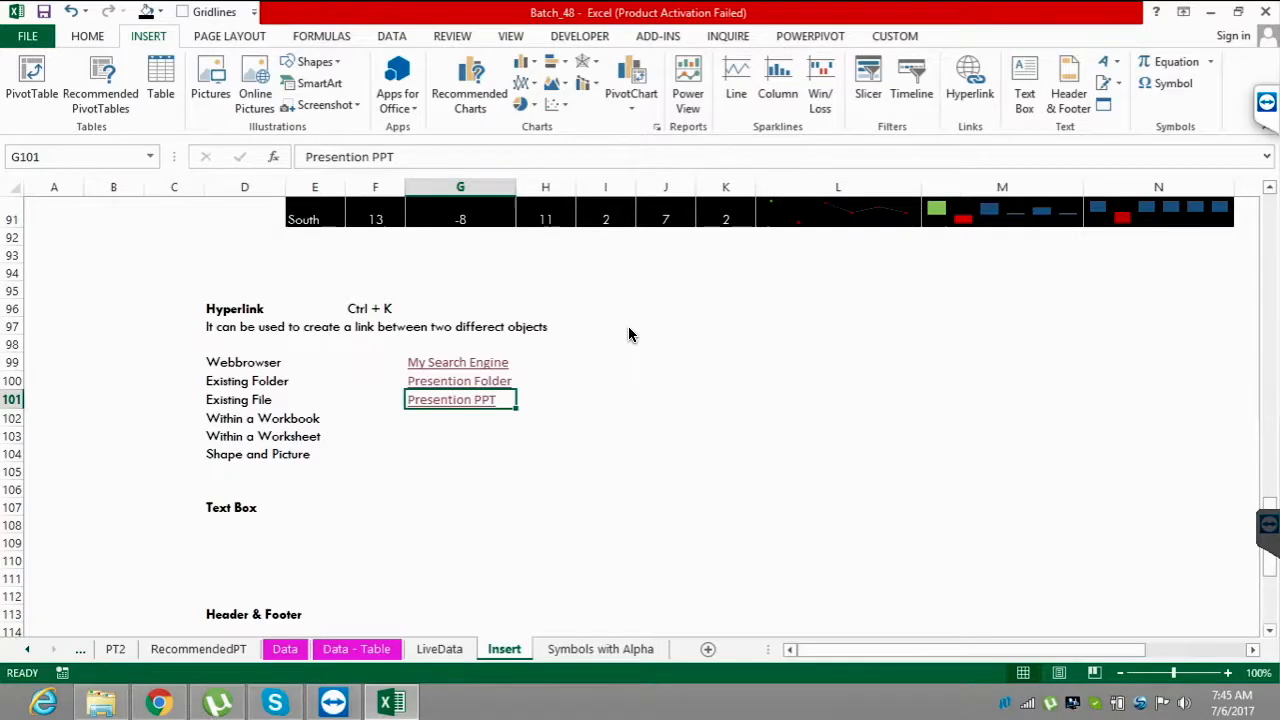
# - Enter the text Home Tab in cell G102, in the Within a Workbook row
pyautogui.press('Down')
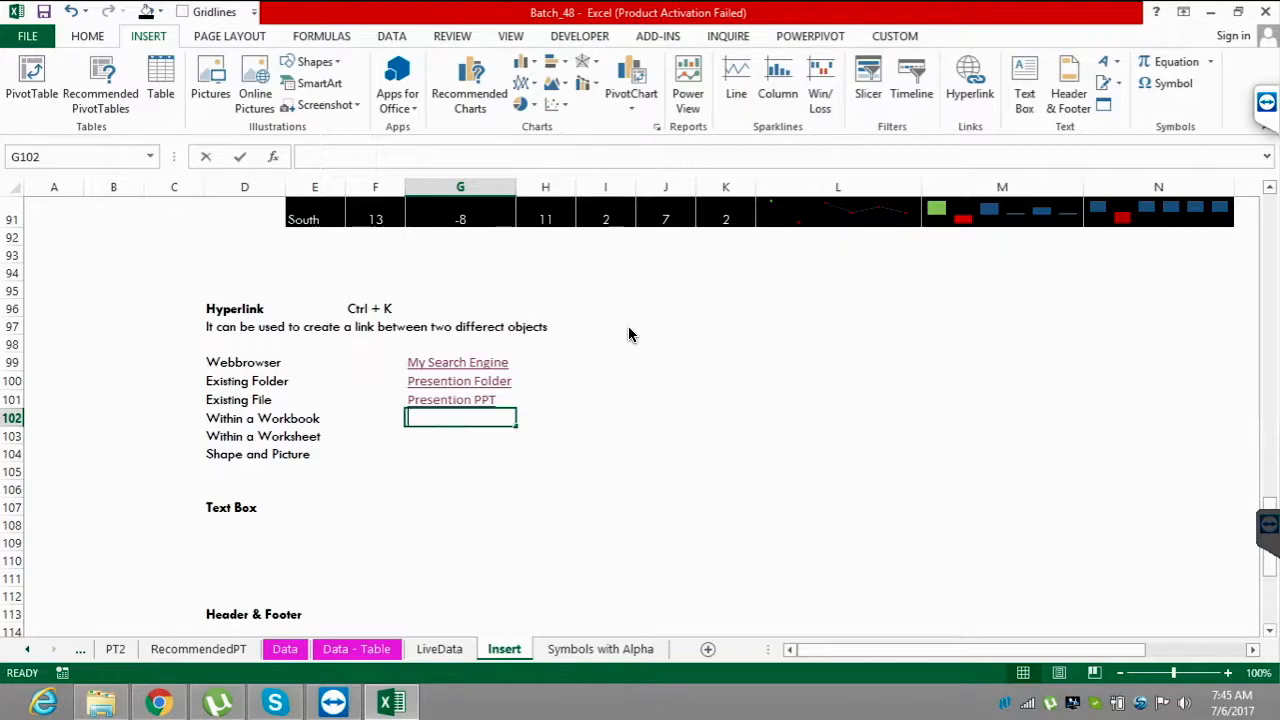
pyautogui.write('Home Tab')
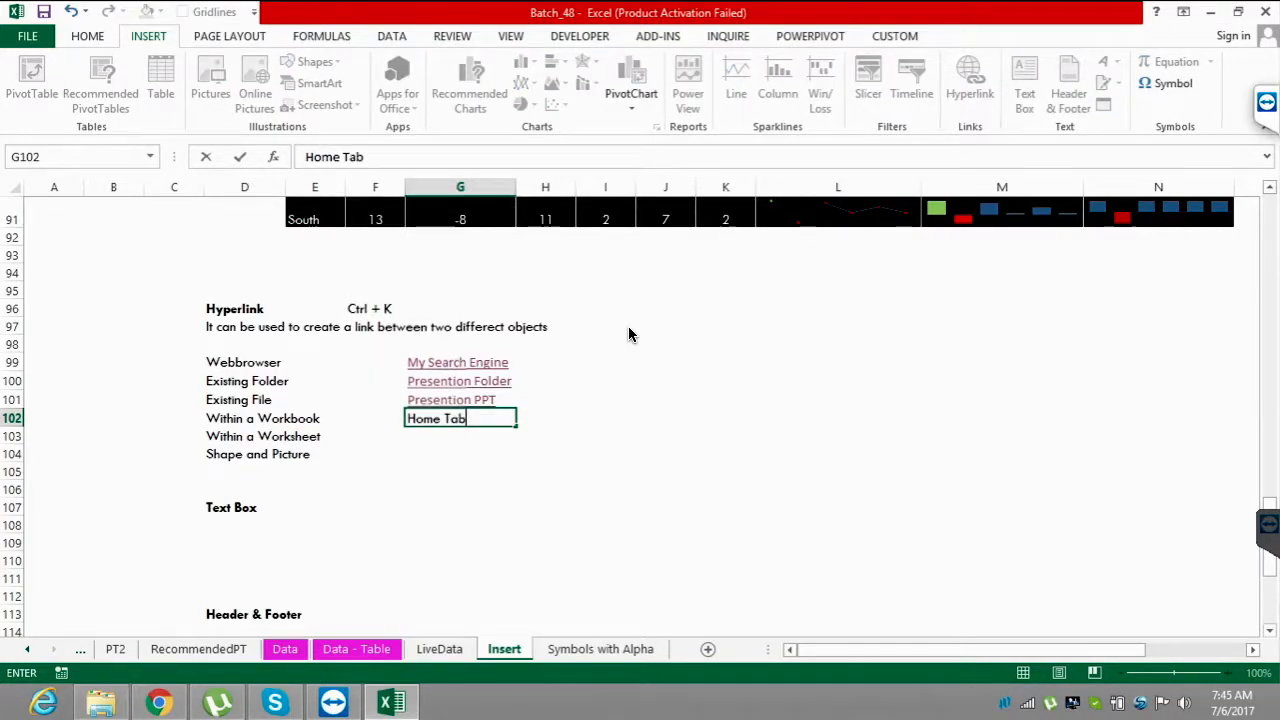
pyautogui.hotkey('ctrl', 'Return')
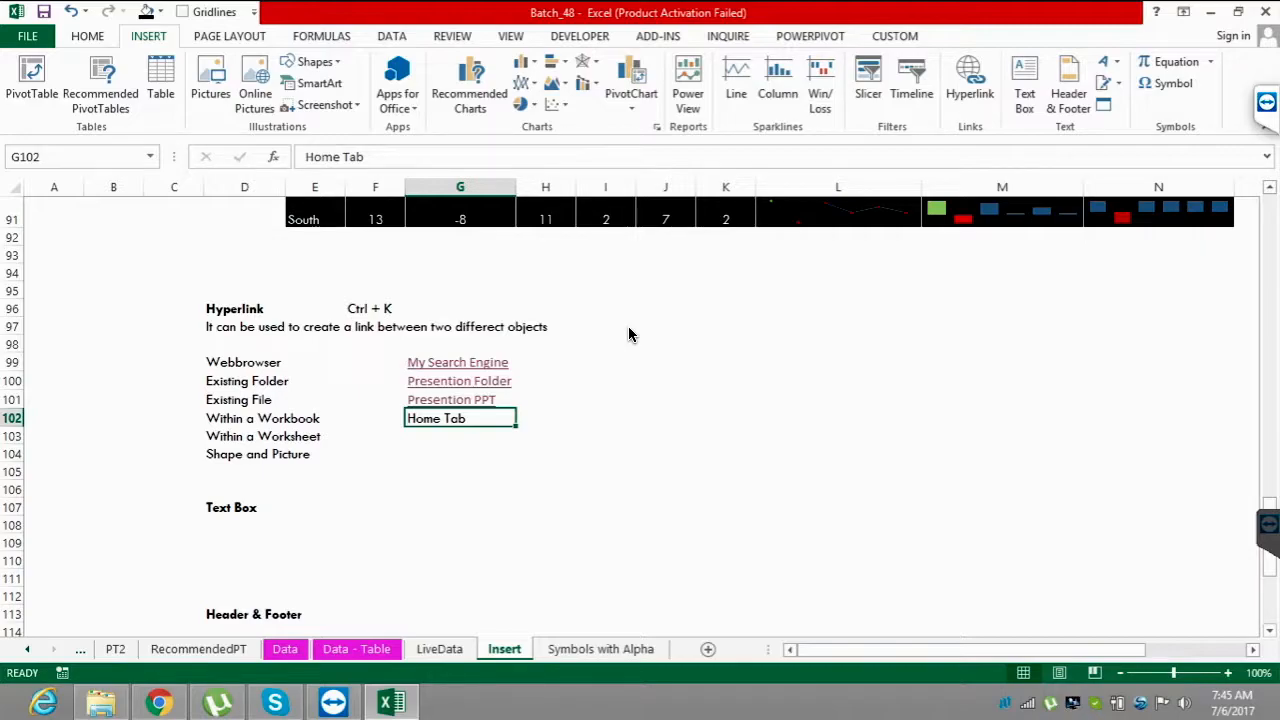
# - Insert a hyperlink in G102 that points to cell A10 of the Home sheet in this workbook
pyautogui.hotkey('ctrl', 'k')
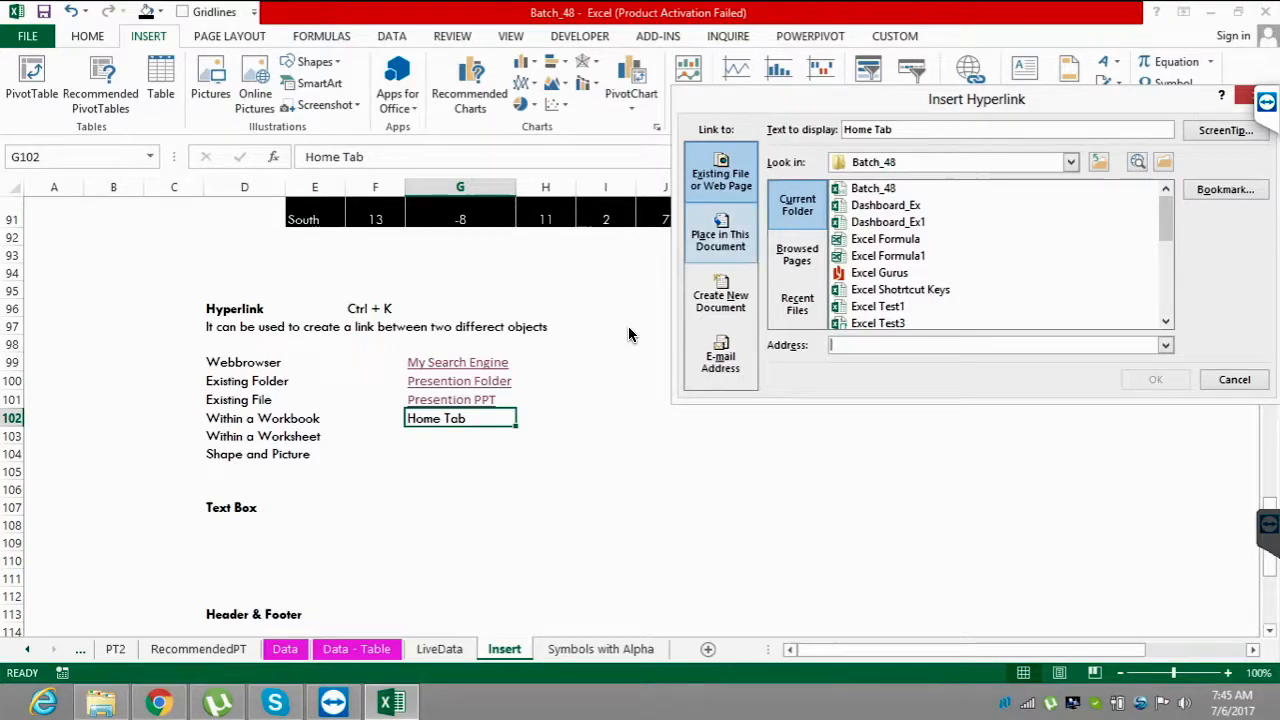
pyautogui.click(720, 234)
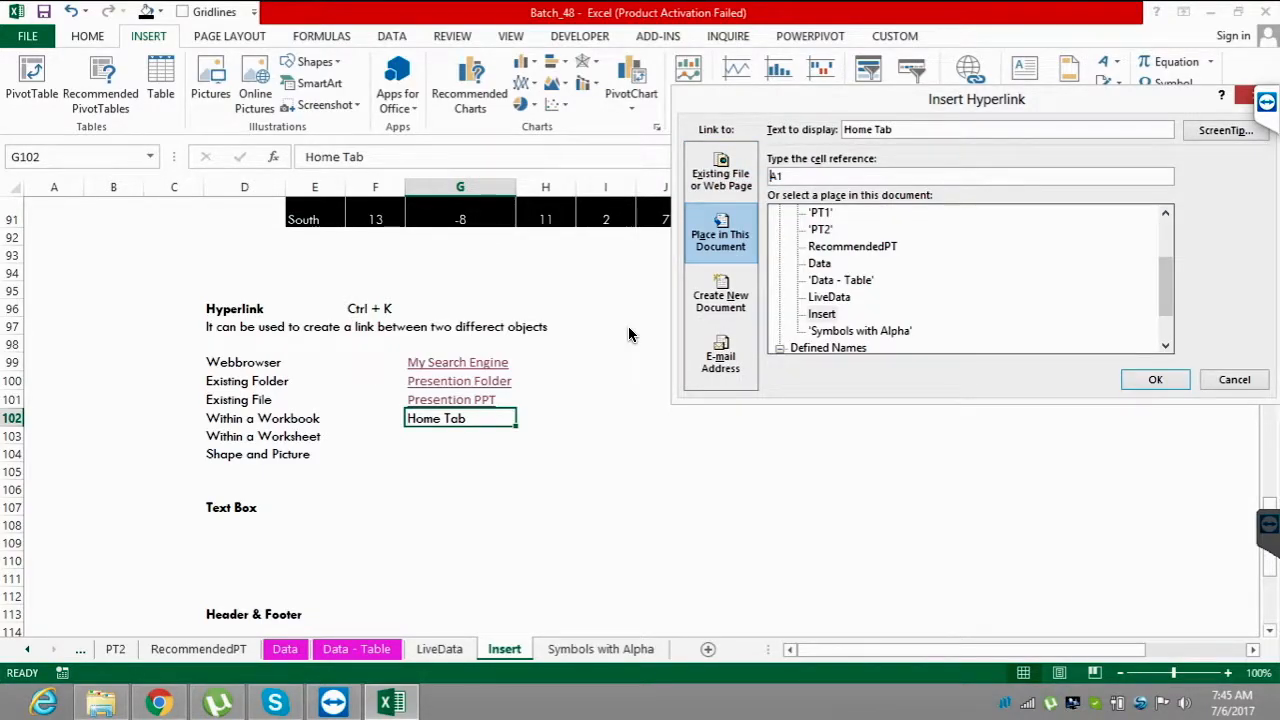
pyautogui.moveTo(1166, 287); pyautogui.dragTo(1166, 249)
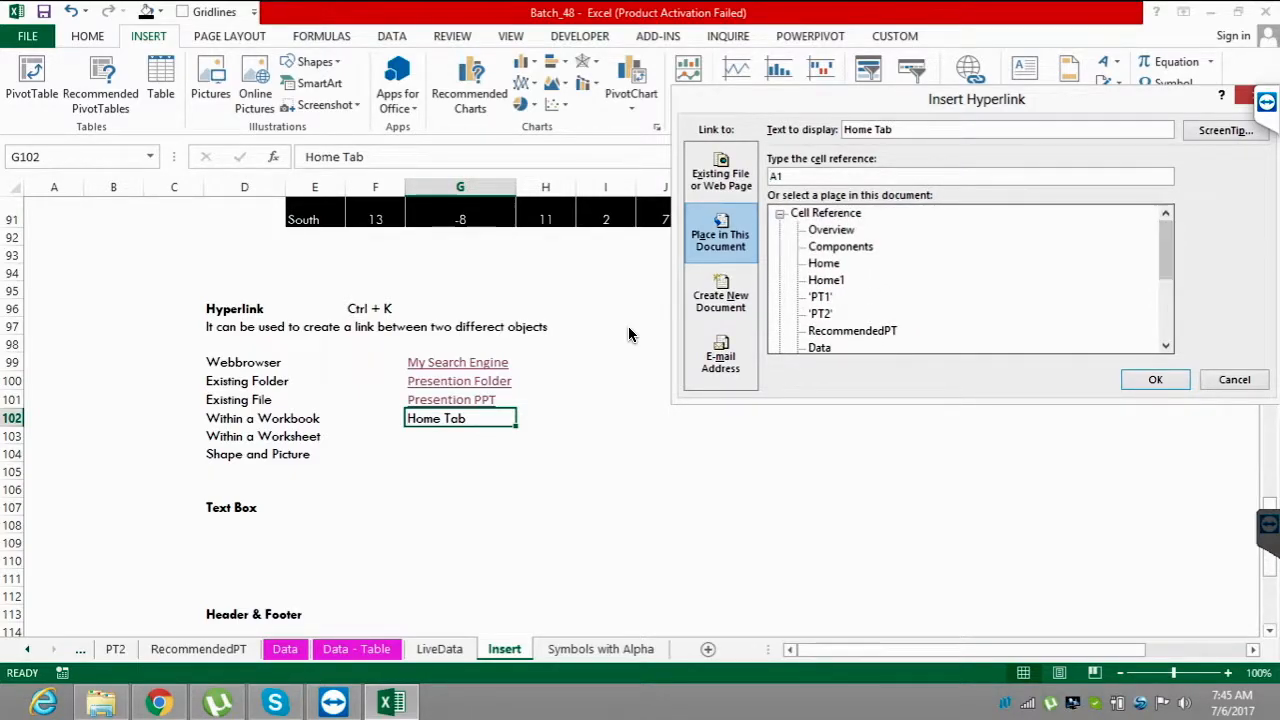
pyautogui.click(824, 263)
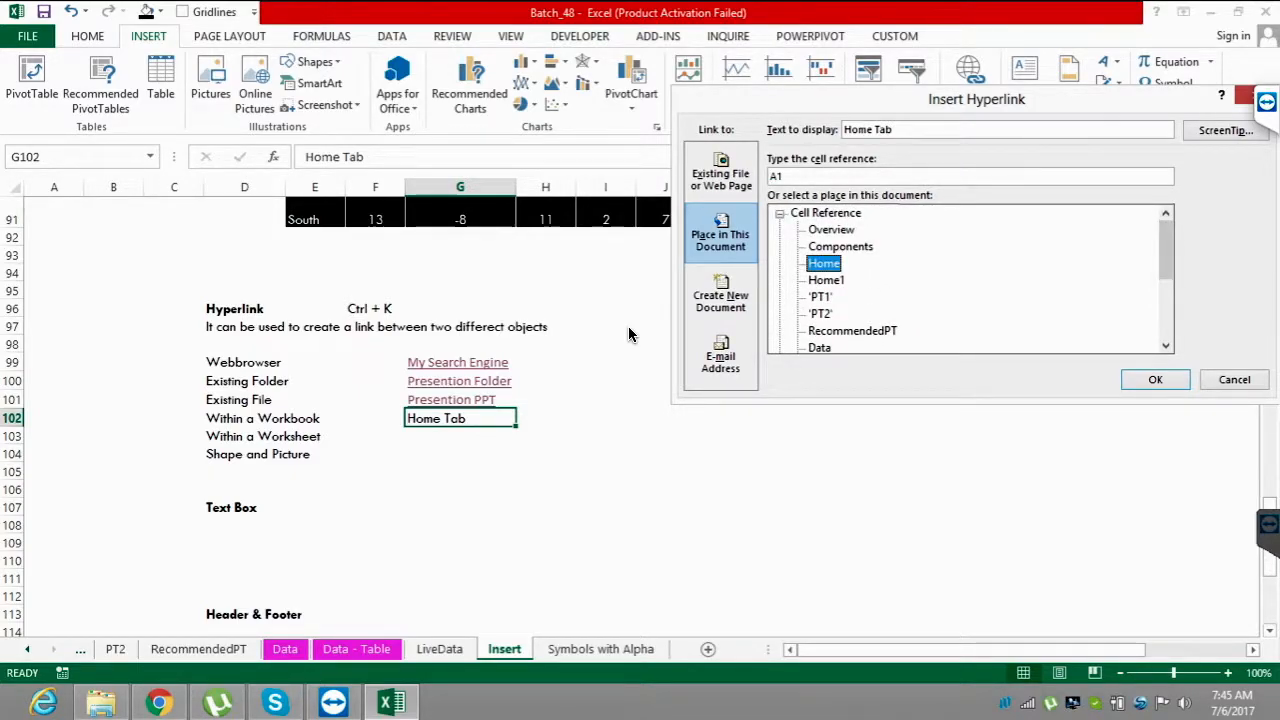
pyautogui.click(802, 176)
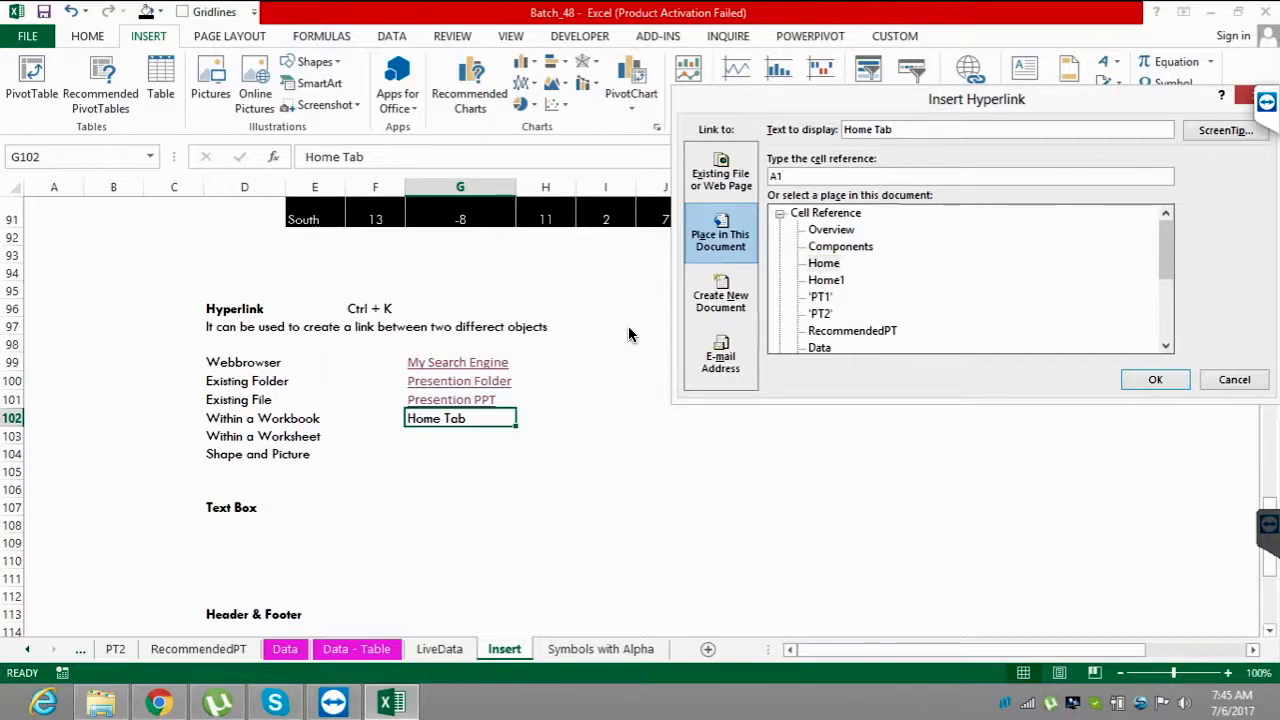
pyautogui.write('0')
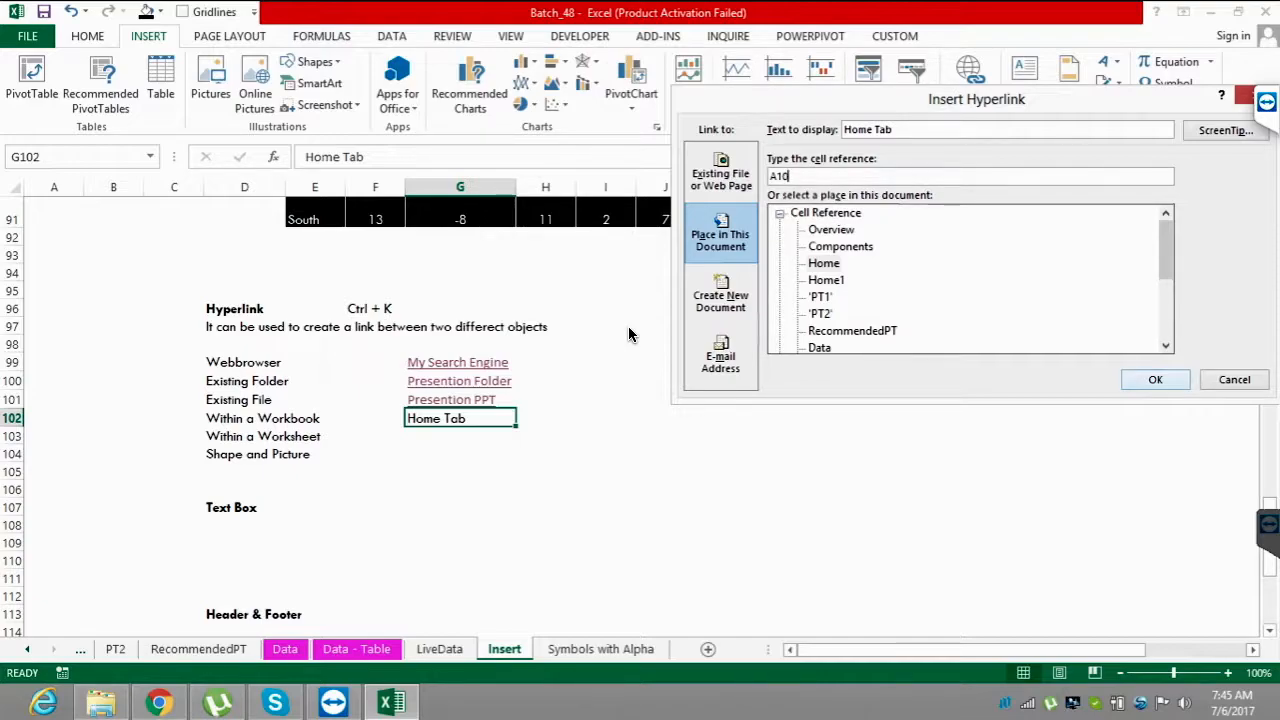
pyautogui.press('Return')
pyautogui.click(1002, 437)
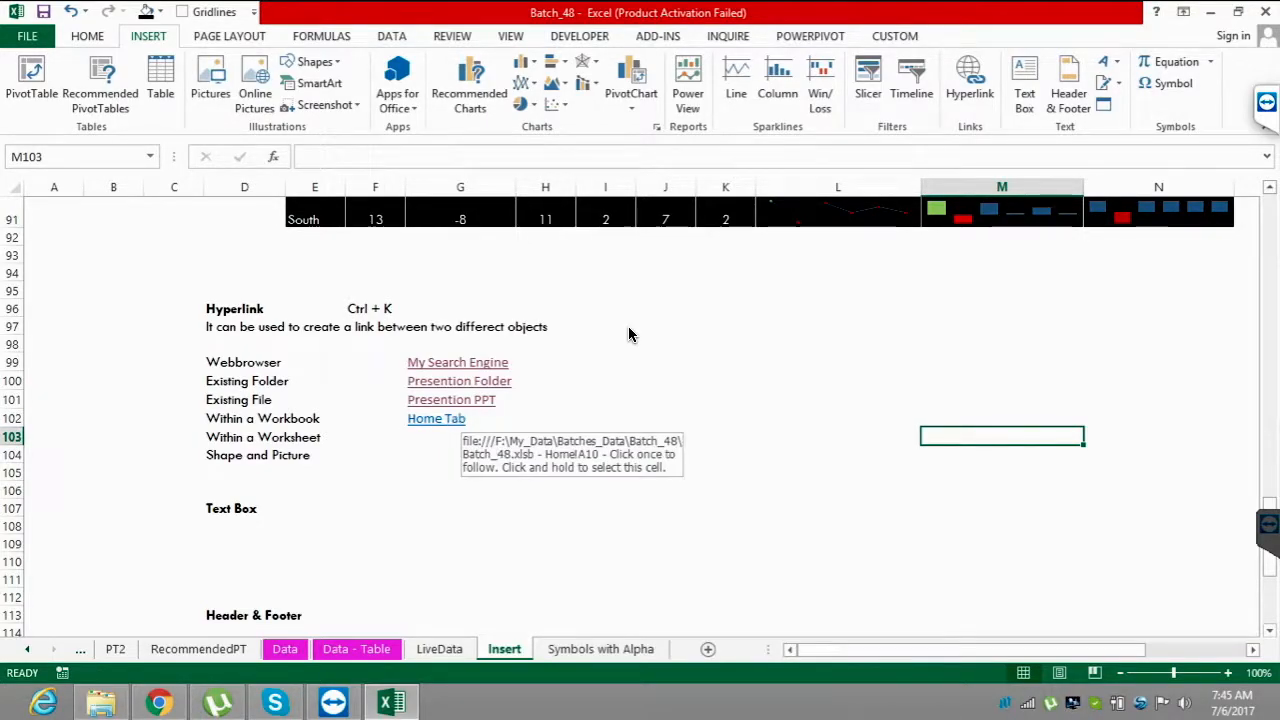
# - Test the Home Tab link in G102 by following it, then return to the Insert sheet
pyautogui.click(436, 419)
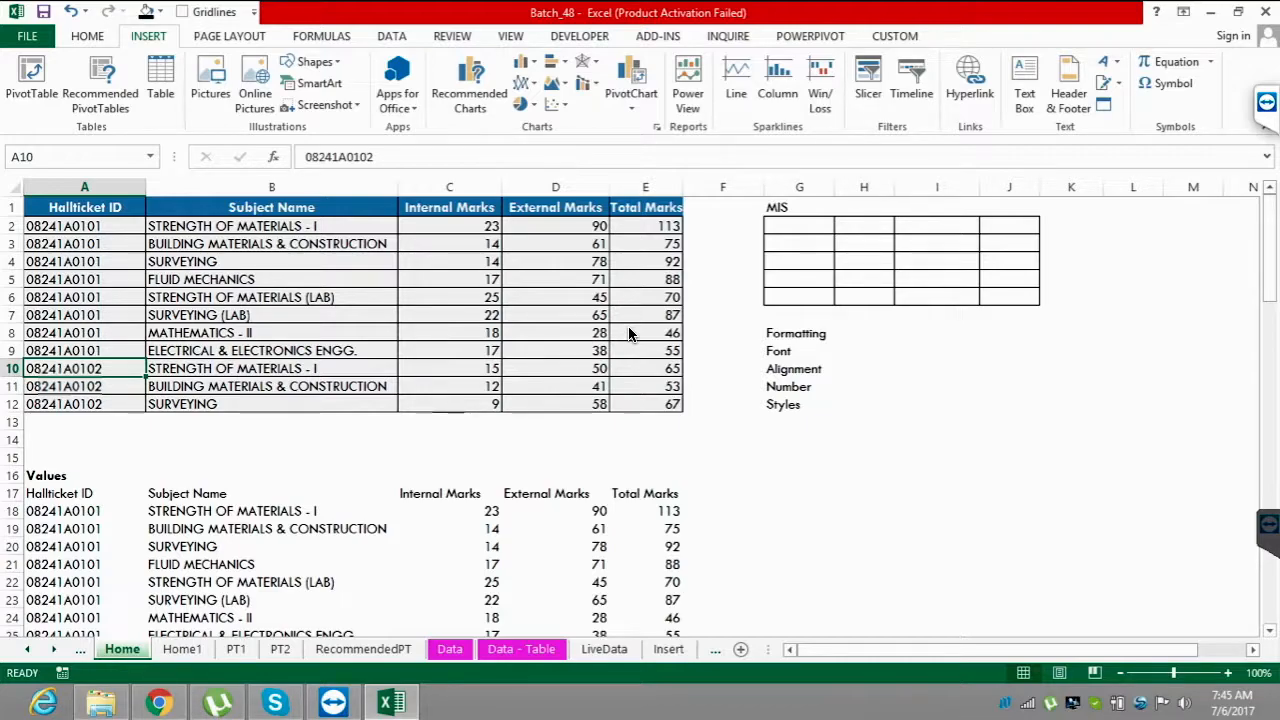
pyautogui.hotkey('alt', 'Left')
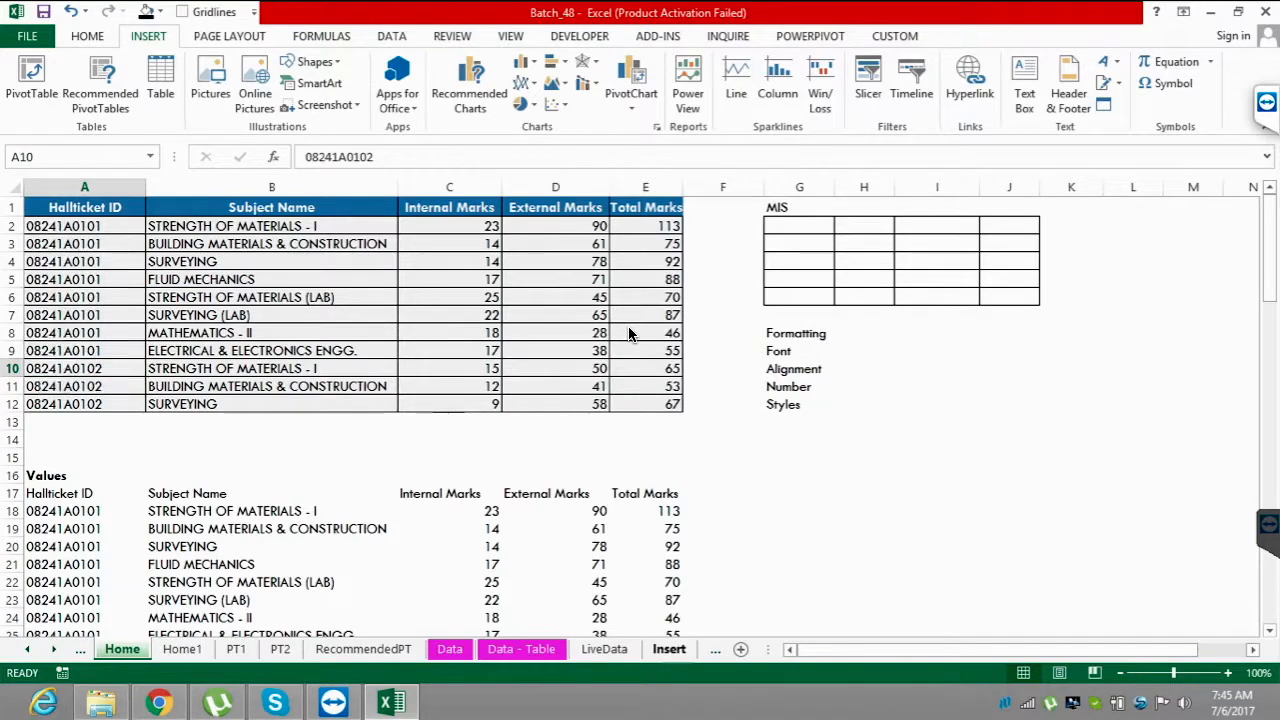
pyautogui.press('Down')
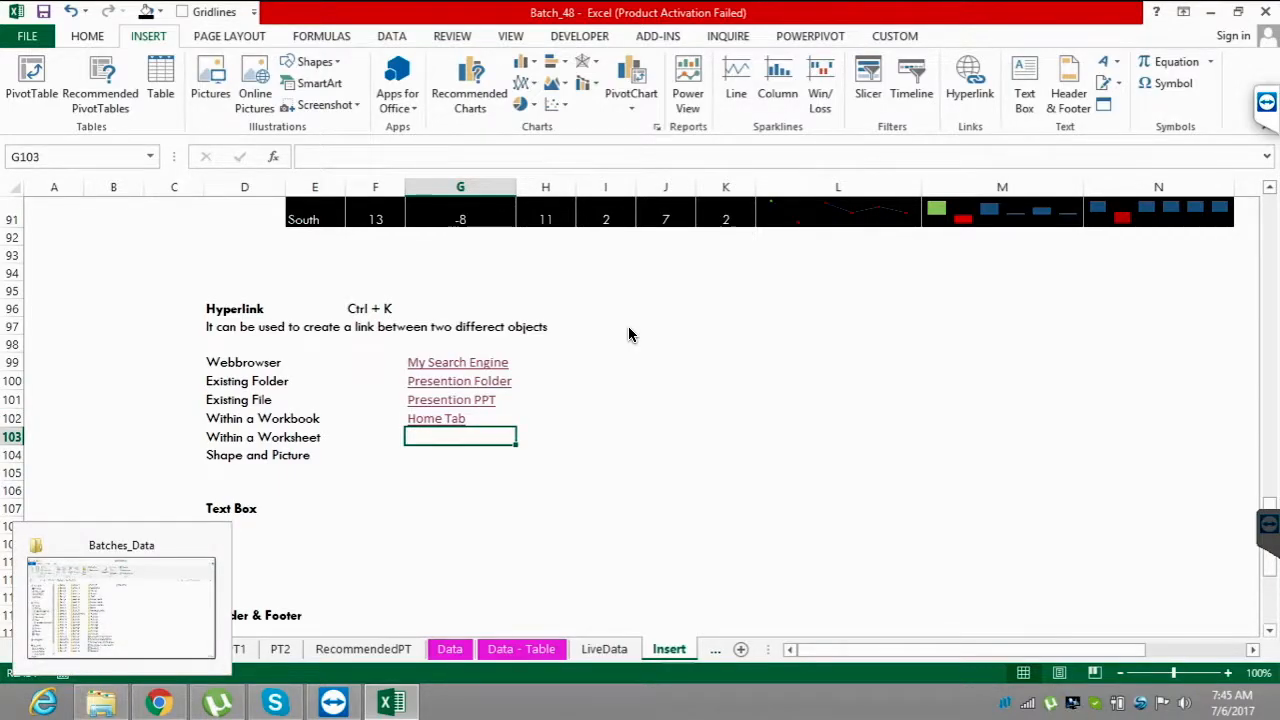
pyautogui.press('Down')
pyautogui.press('Down')
pyautogui.press('Down')
pyautogui.press('Down')
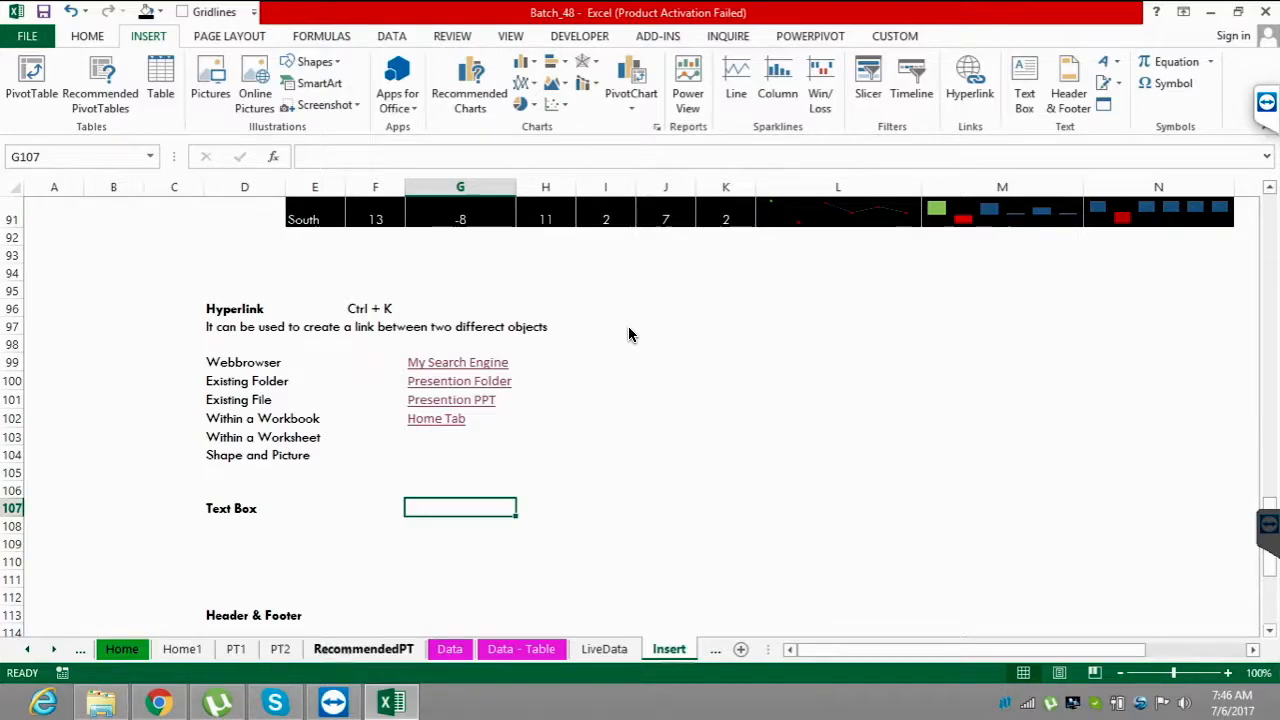
# - Switch to File Explorer and open the Staffing Daily Dashboard workbook from the Dashboards folder inside Advanced Excel with VBA, bringing it into view
pyautogui.hotkey('alt', 'Tab')
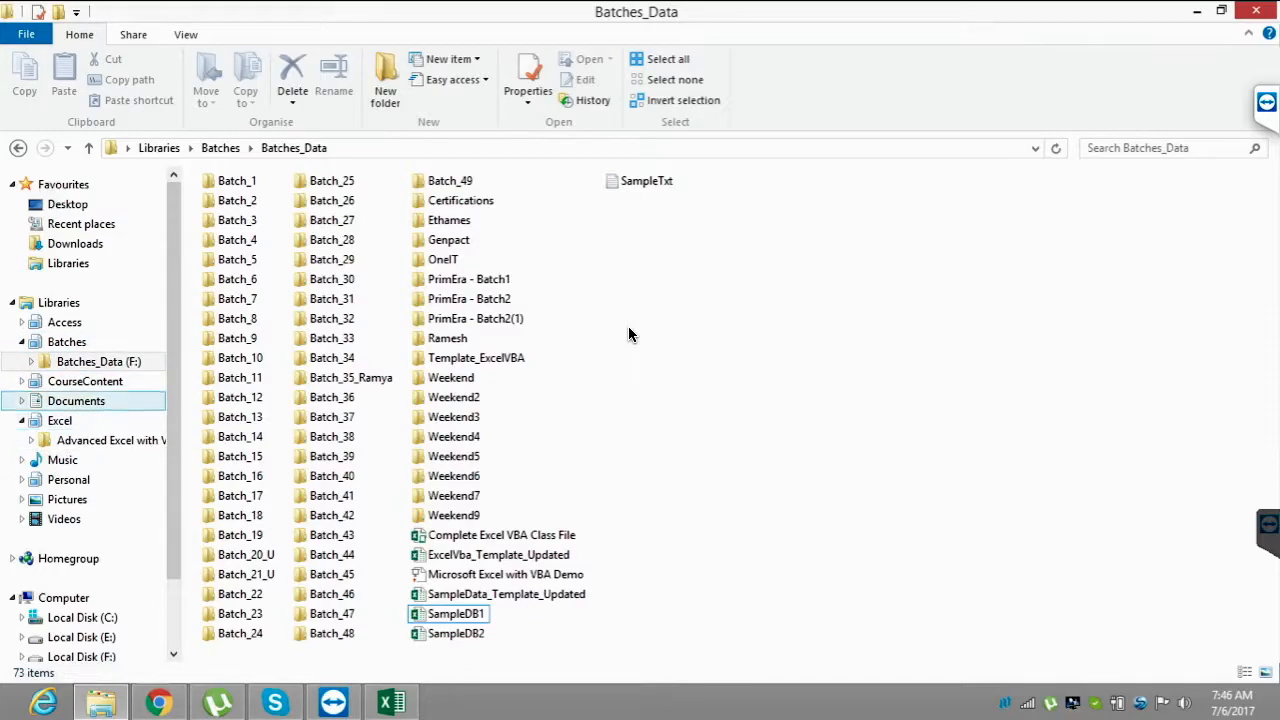
pyautogui.click(108, 440)
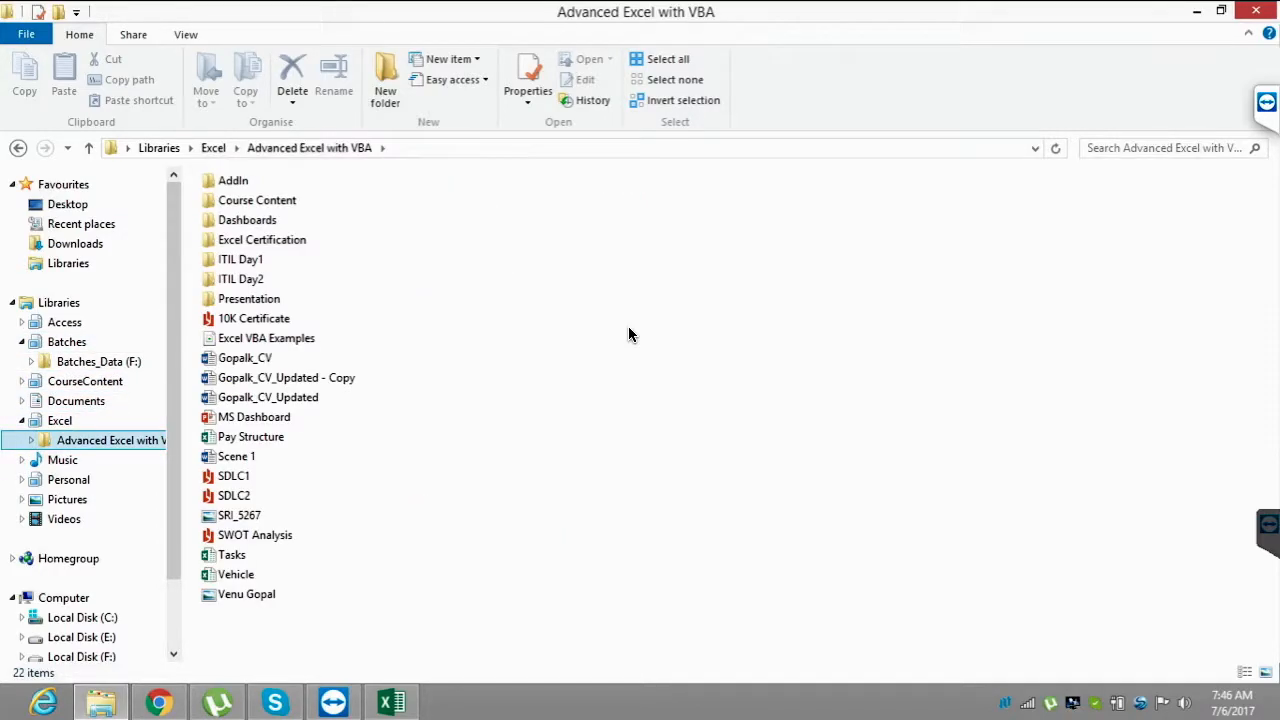
pyautogui.click(240, 220)
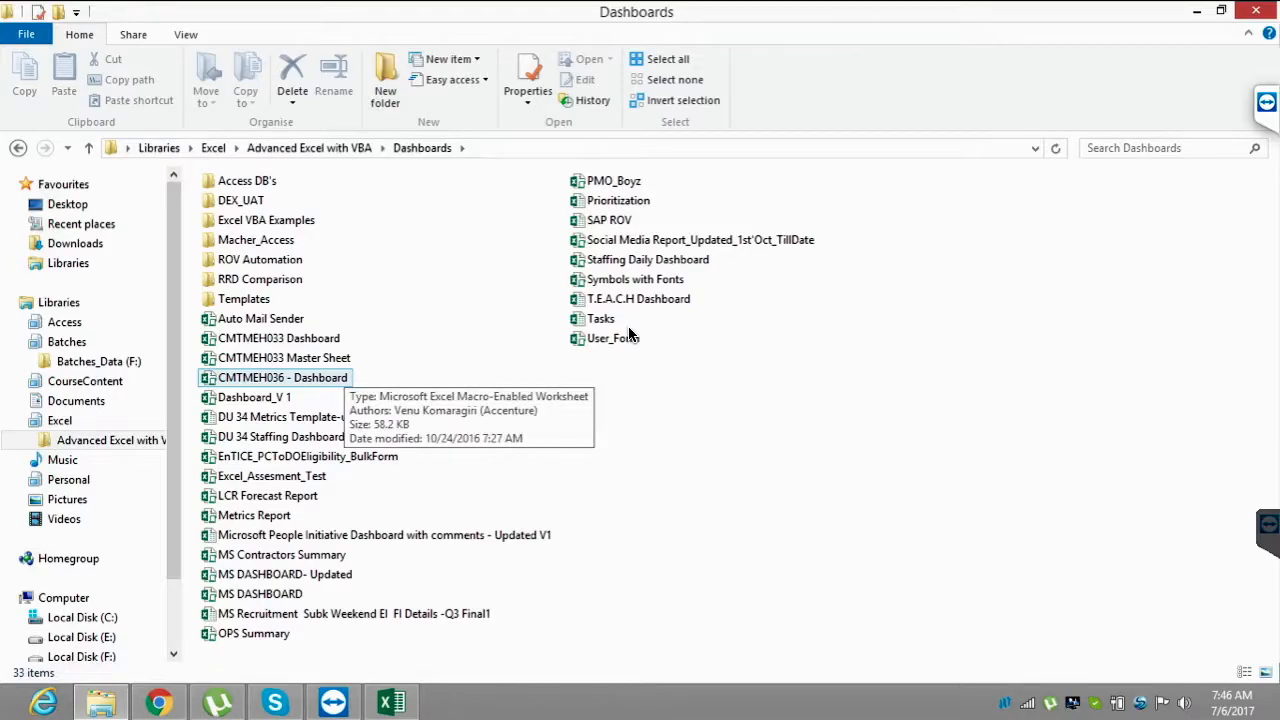
pyautogui.press('Up')
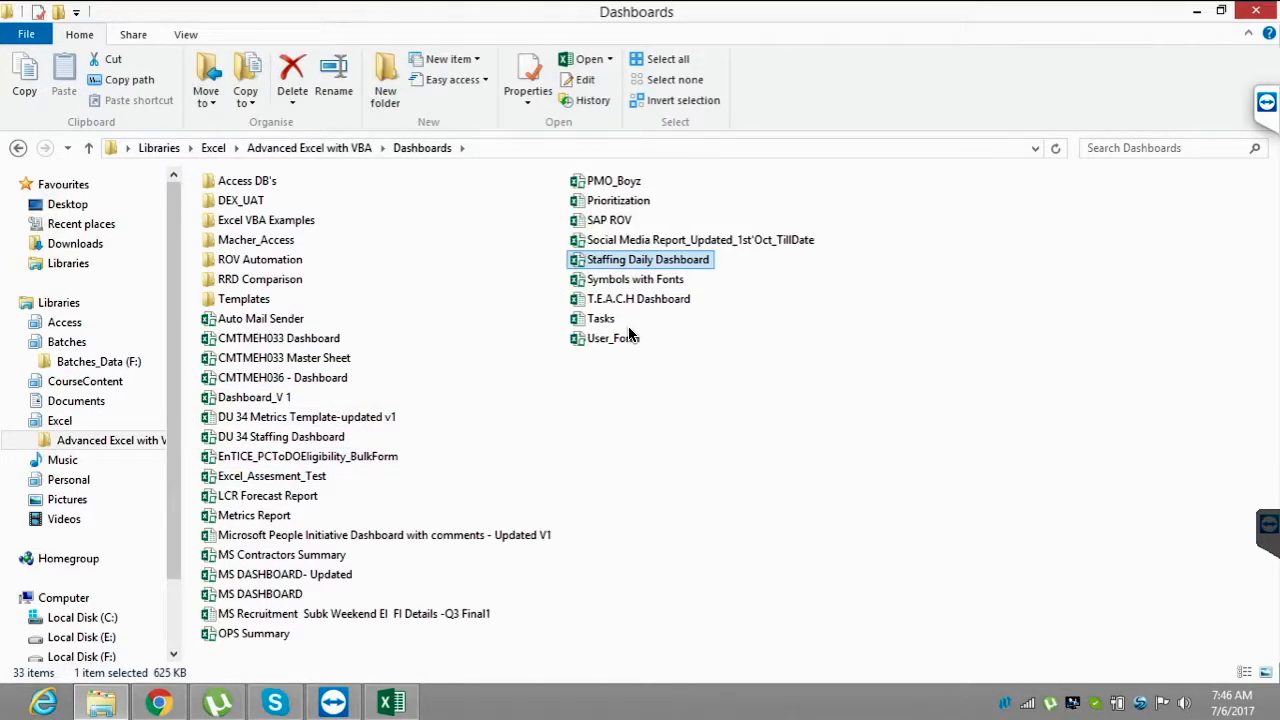
pyautogui.press('Return')
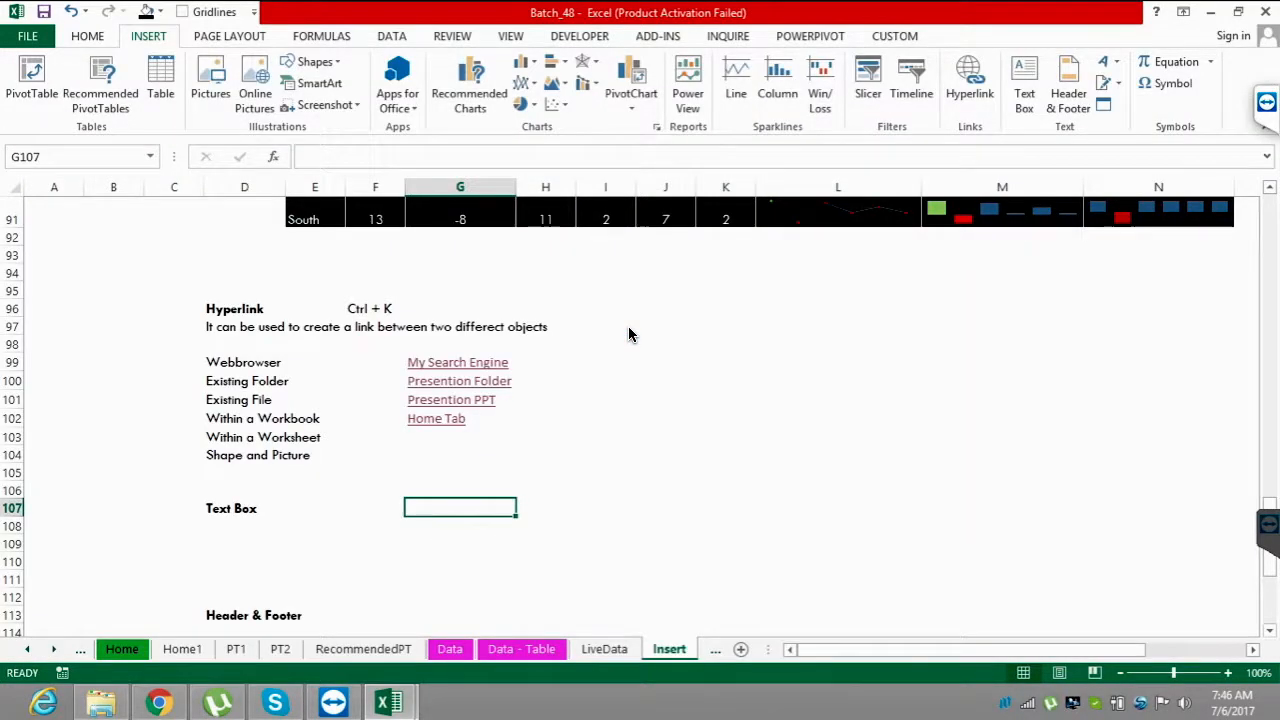
pyautogui.press('super+7')
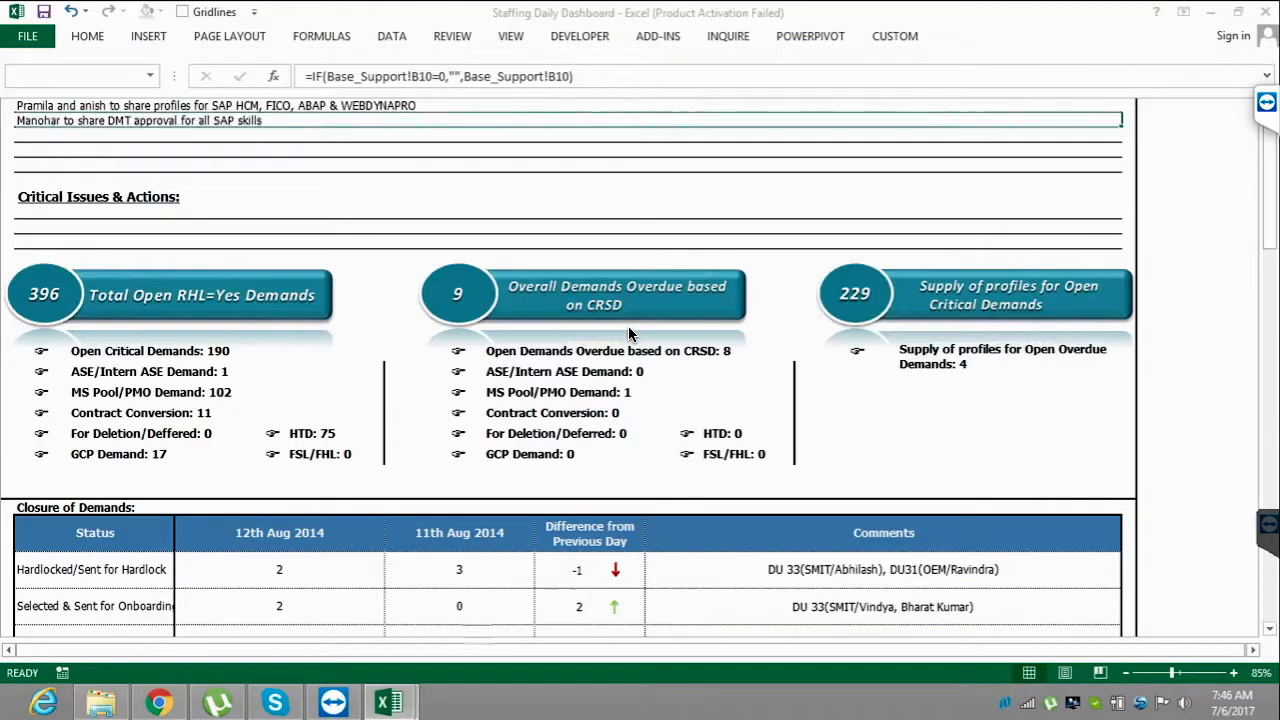
# - Review the staffing dashboard's summary and demand status tables, and open the data behind the overdue demands table
pyautogui.scroll(-2, 629, 334)
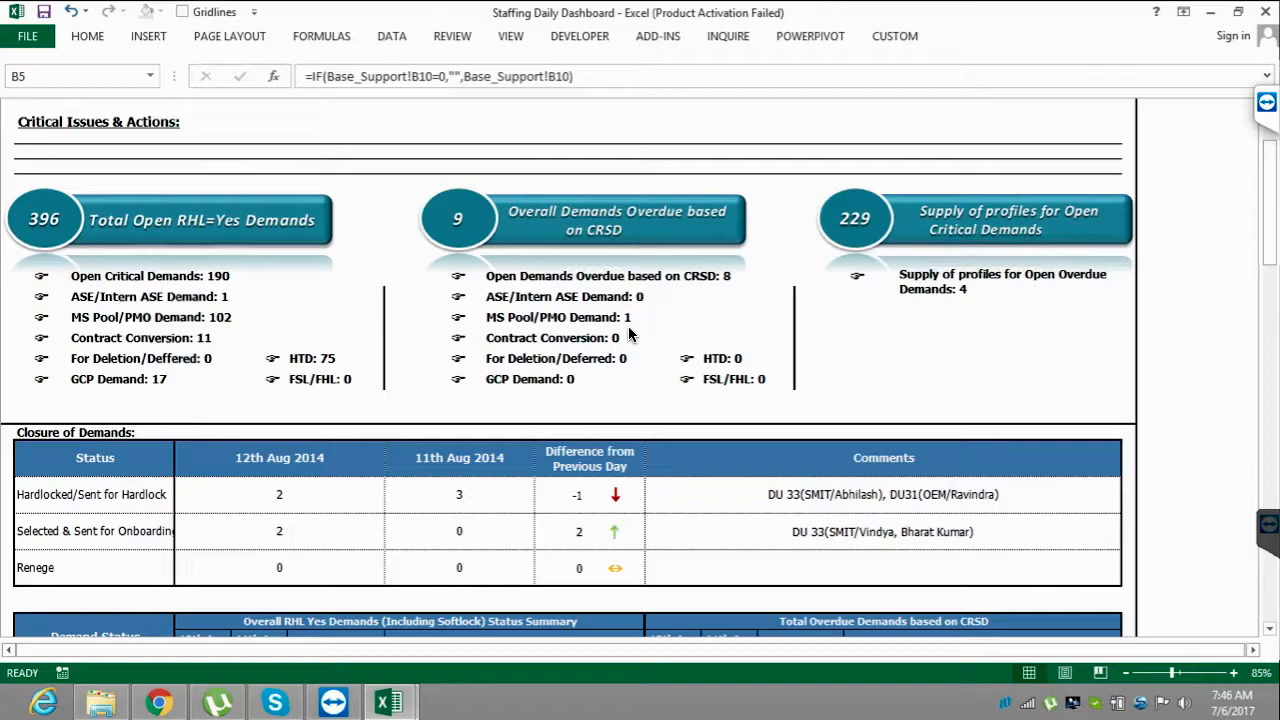
pyautogui.scroll(-5, 629, 334)
pyautogui.scroll(-2, 629, 334)
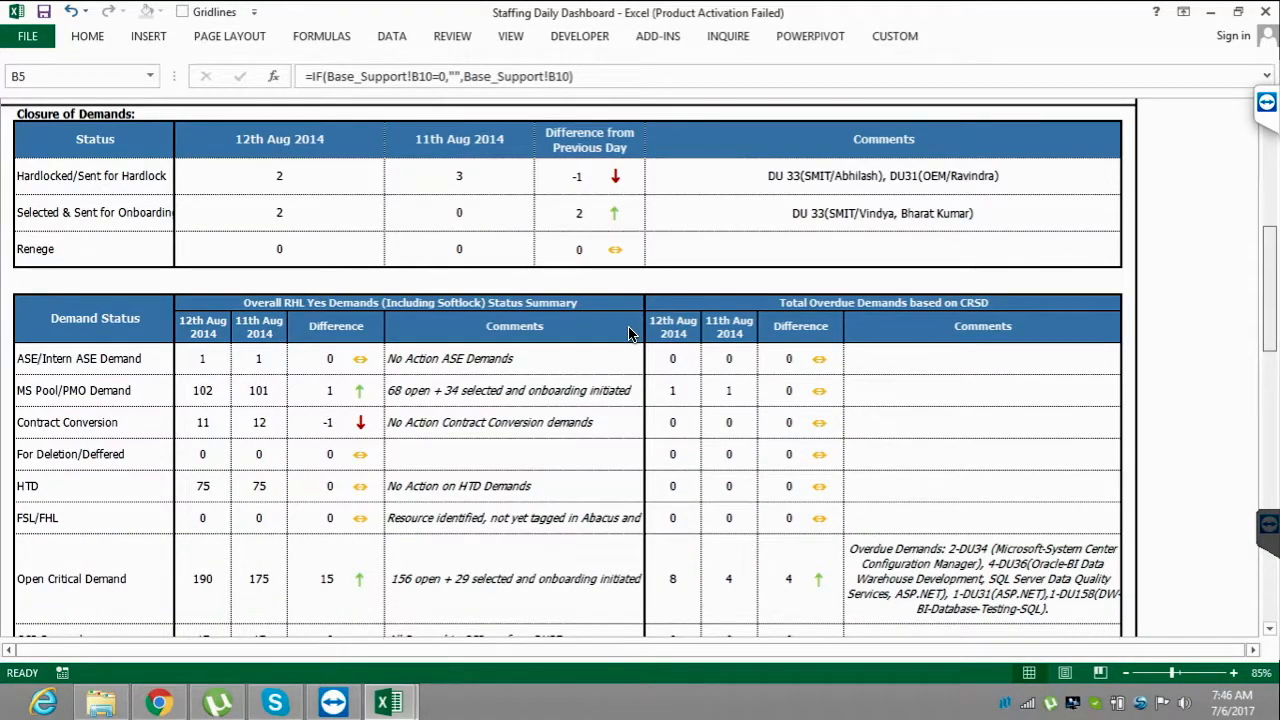
pyautogui.scroll(-1, 629, 334)
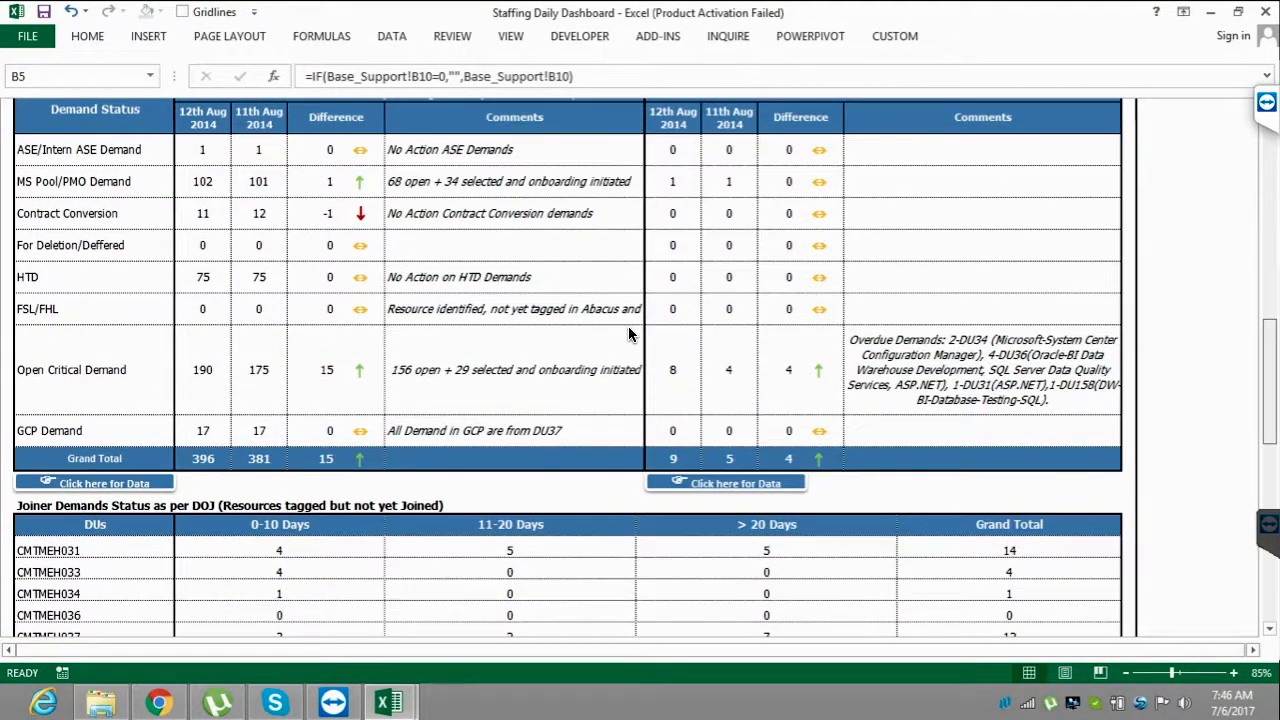
pyautogui.scroll(-1, 629, 334)
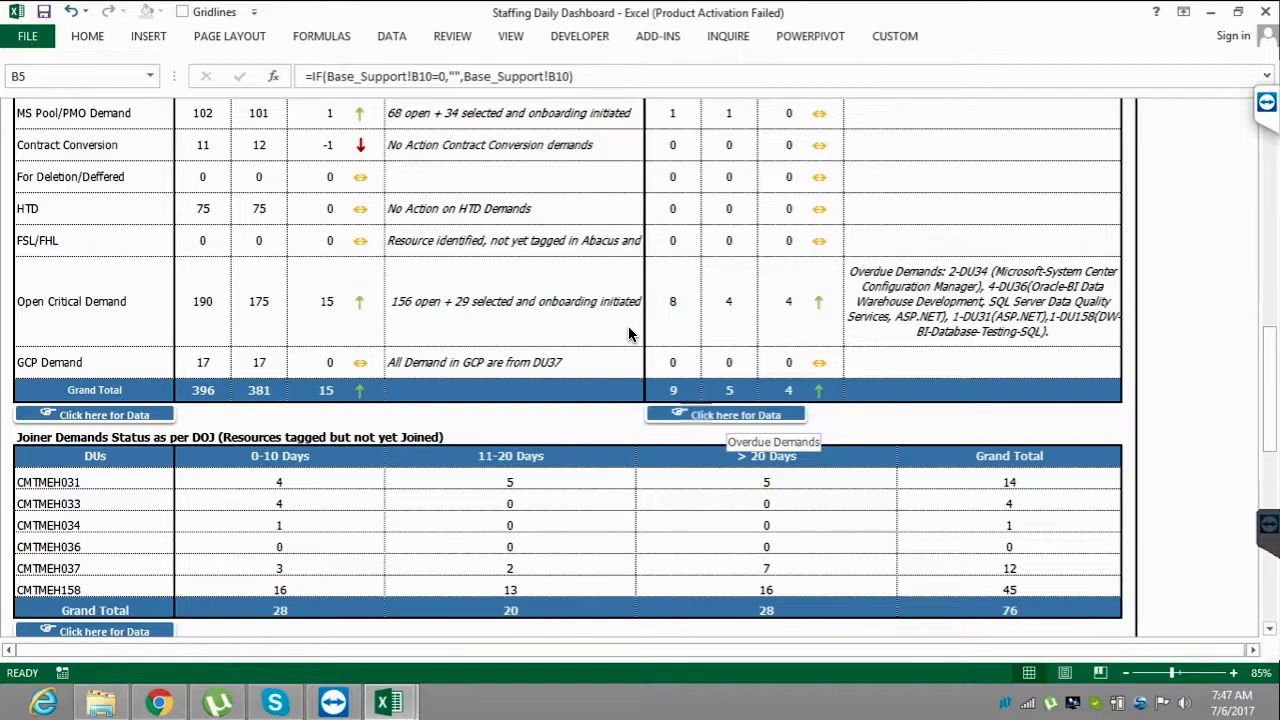
pyautogui.click(728, 415)
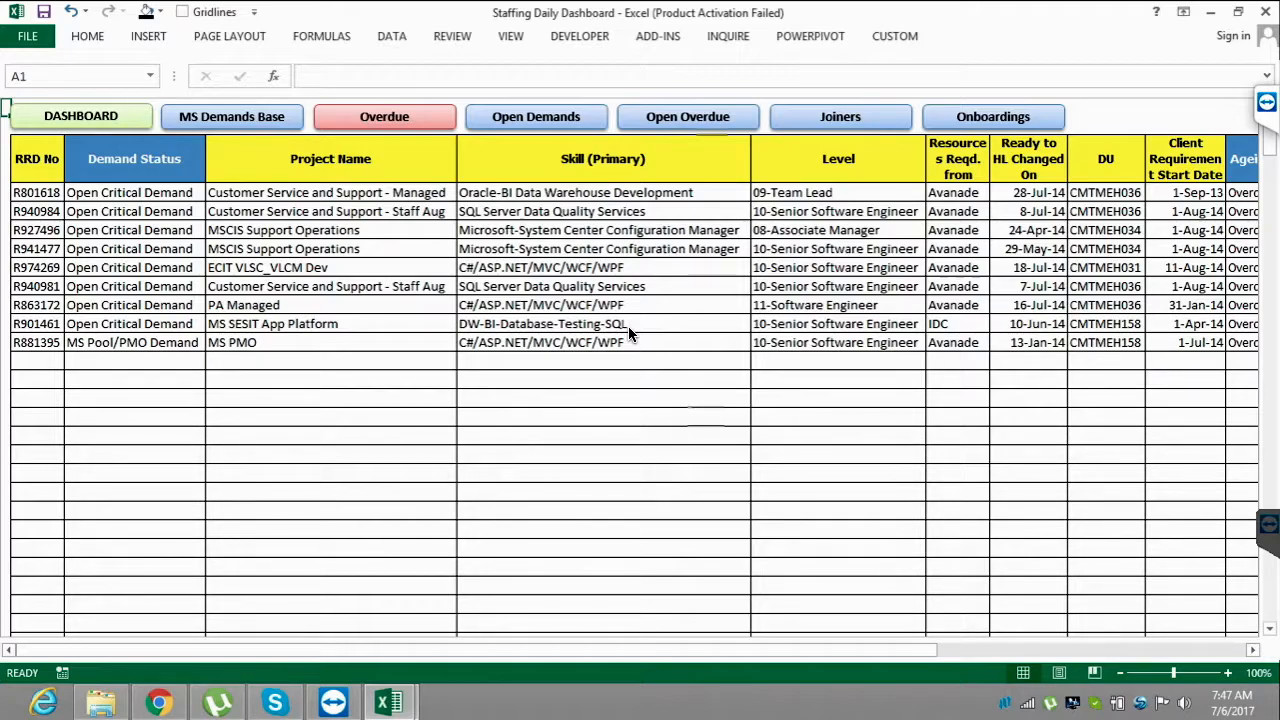
# - Browse the Open Overdue, Joiners, Onboardings, Open Demands and Overdue sheets through their linked shapes, and return to the Dashboard
pyautogui.click(688, 118)
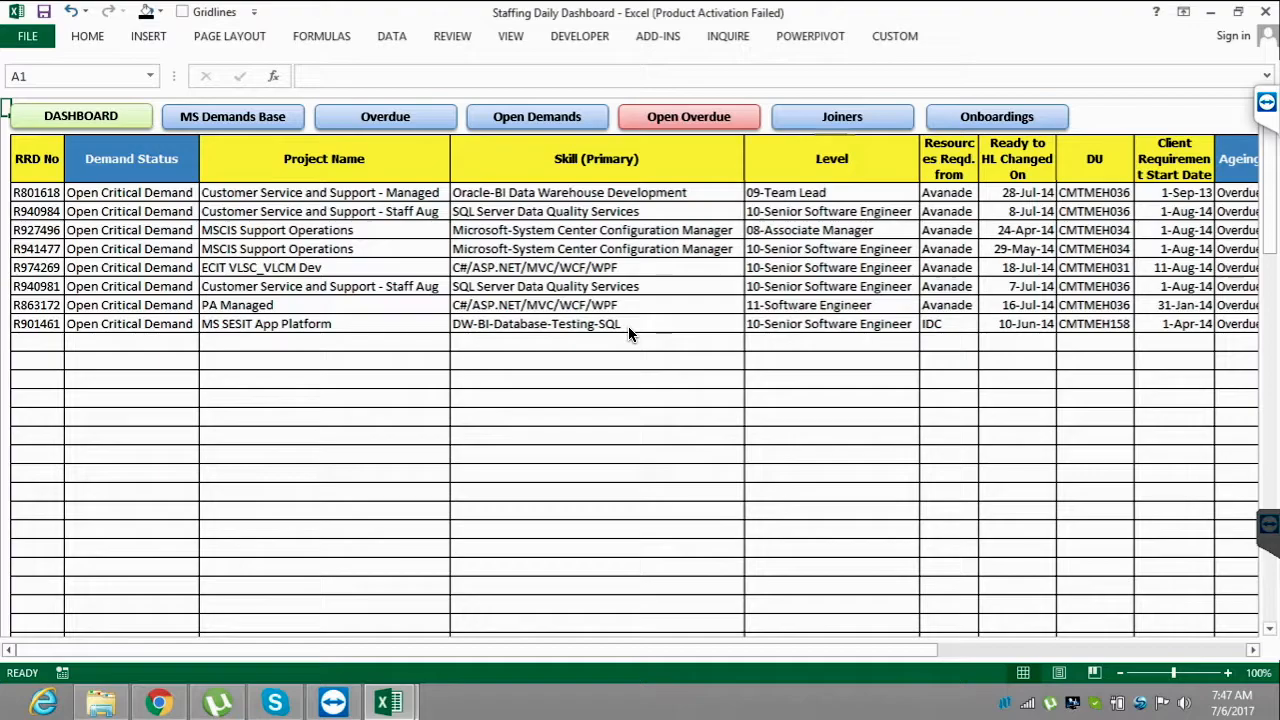
pyautogui.click(840, 116)
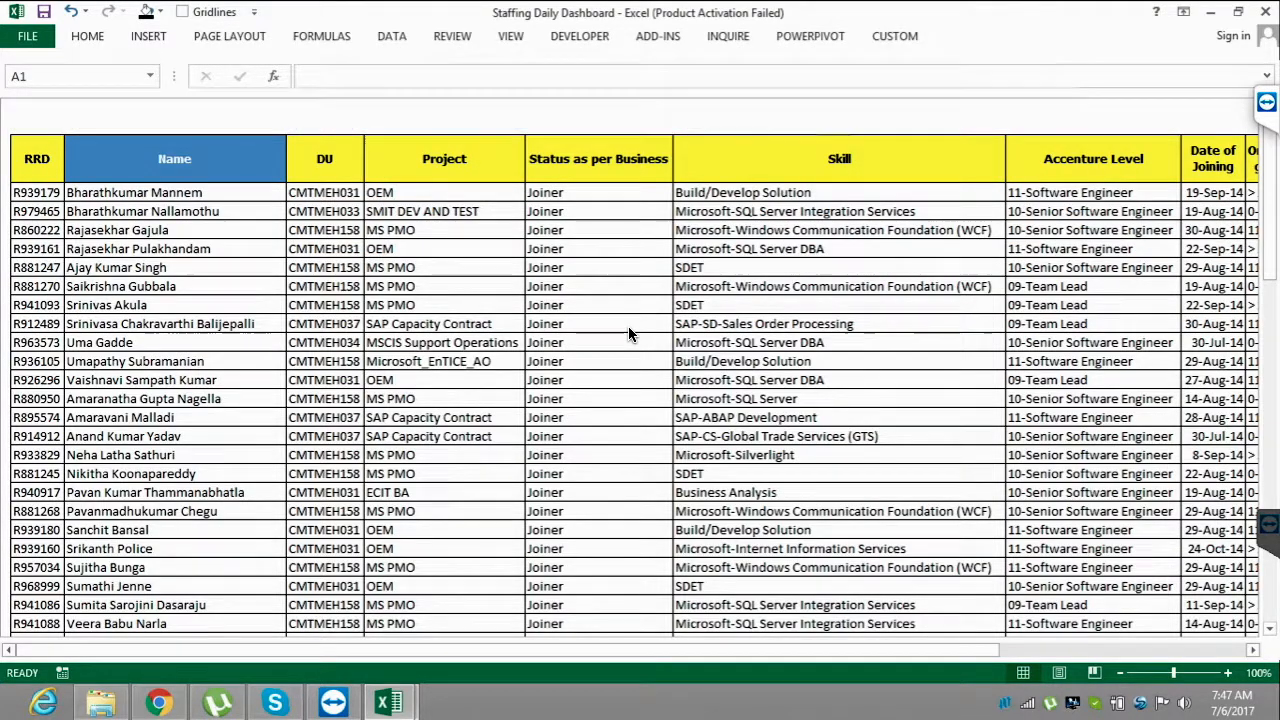
pyautogui.click(994, 116)
pyautogui.click(689, 116)
pyautogui.click(537, 116)
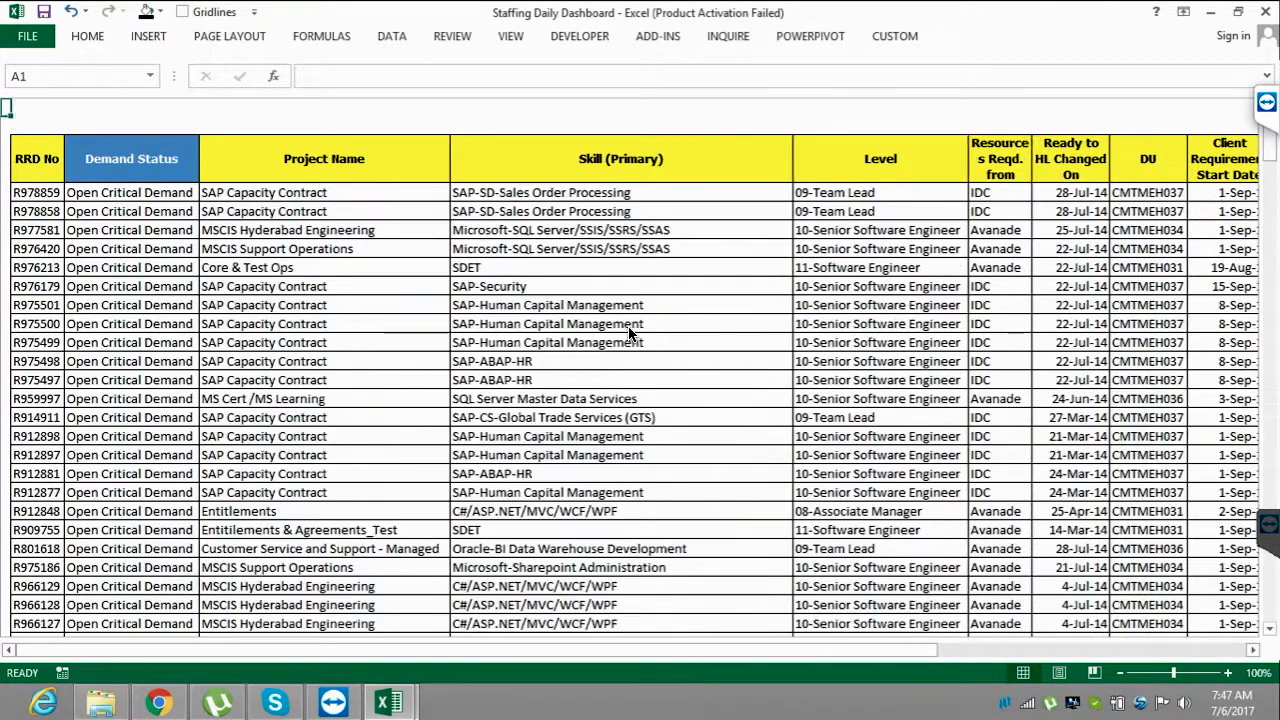
pyautogui.click(385, 116)
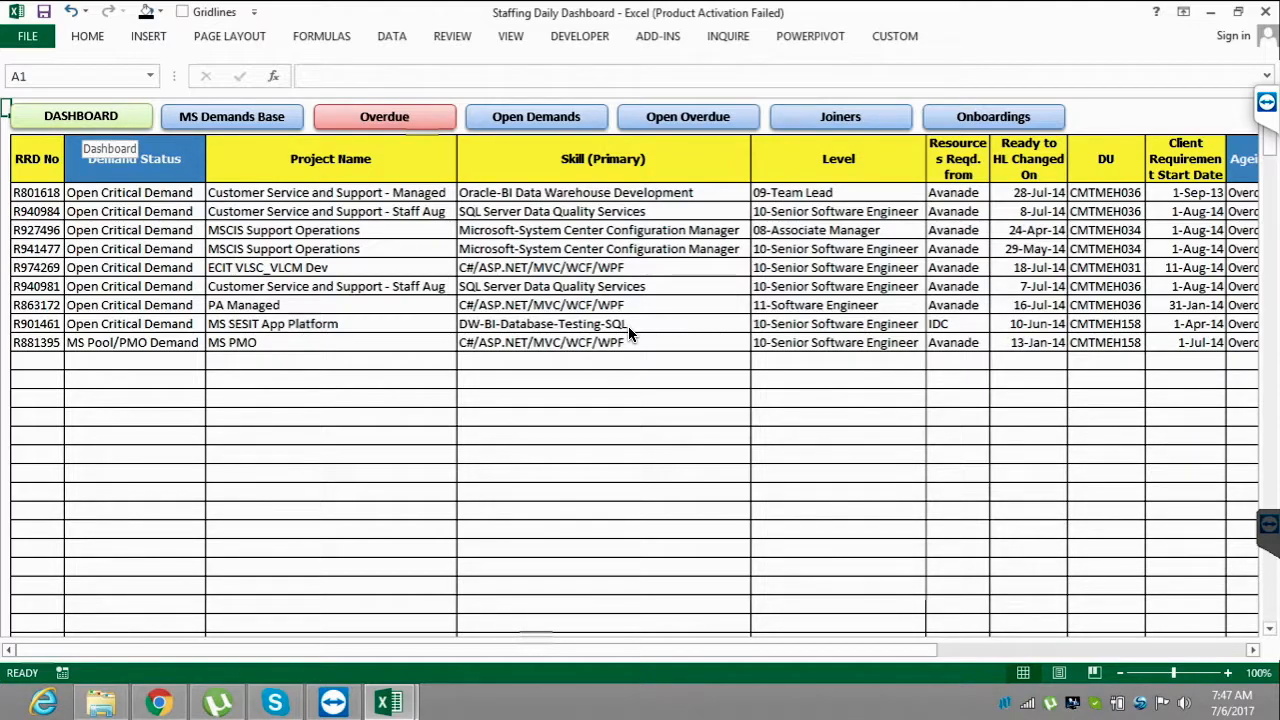
pyautogui.click(82, 120)
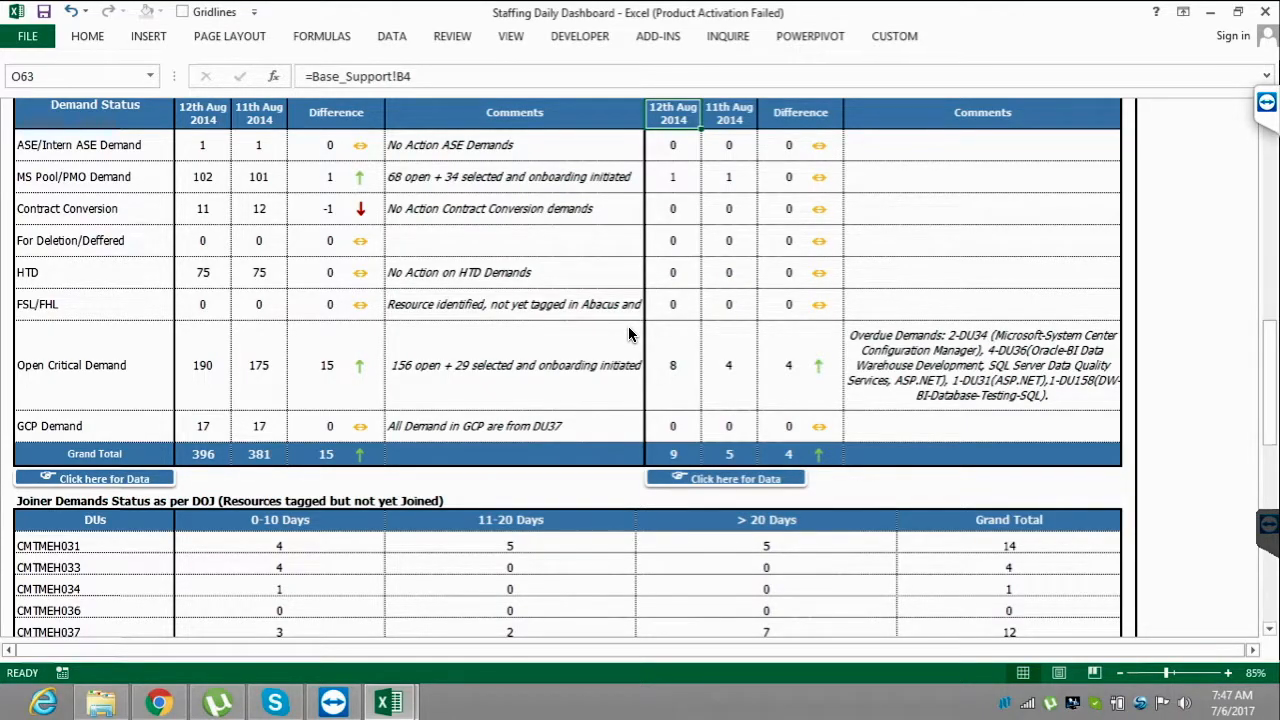
# - View the dashboard's joiner and open critical demand tables, and switch to the Batch_48 workbook
pyautogui.moveTo(1269, 362)
pyautogui.mouseDown()
pyautogui.moveTo(1269, 182)
pyautogui.moveTo(1269, 404)
pyautogui.mouseUp()
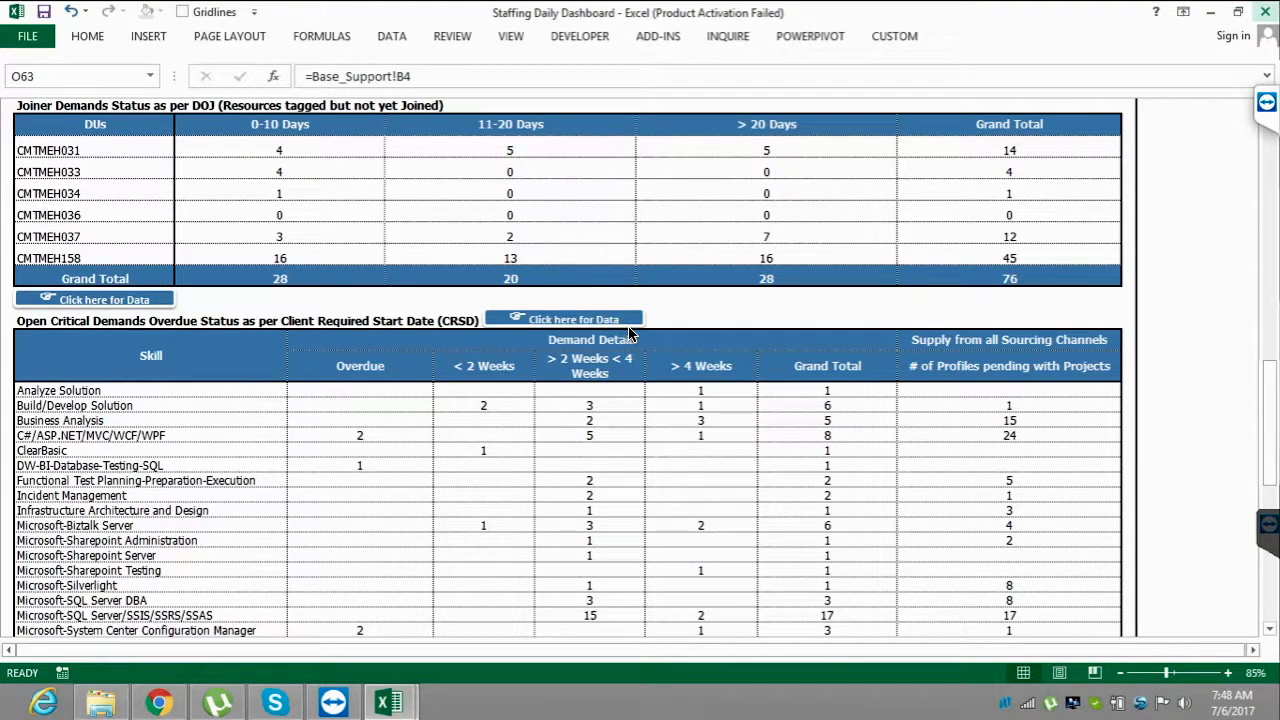
pyautogui.click(388, 703)
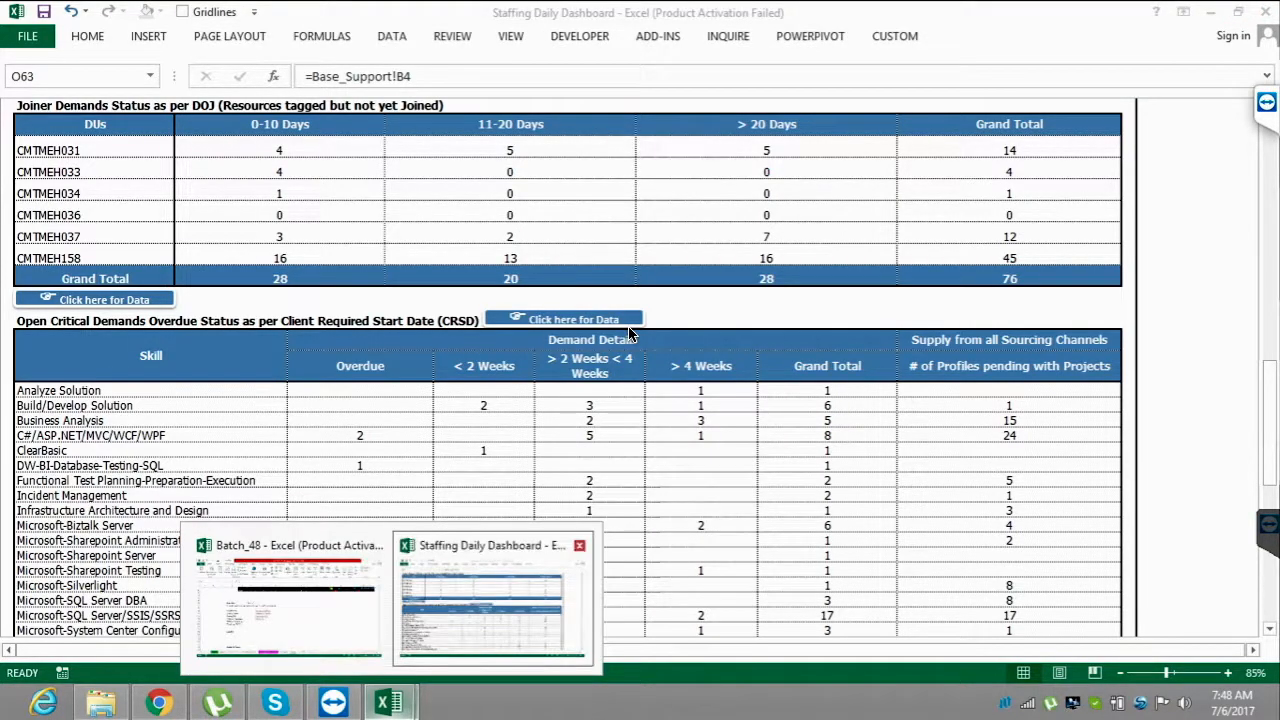
pyautogui.click(289, 602)
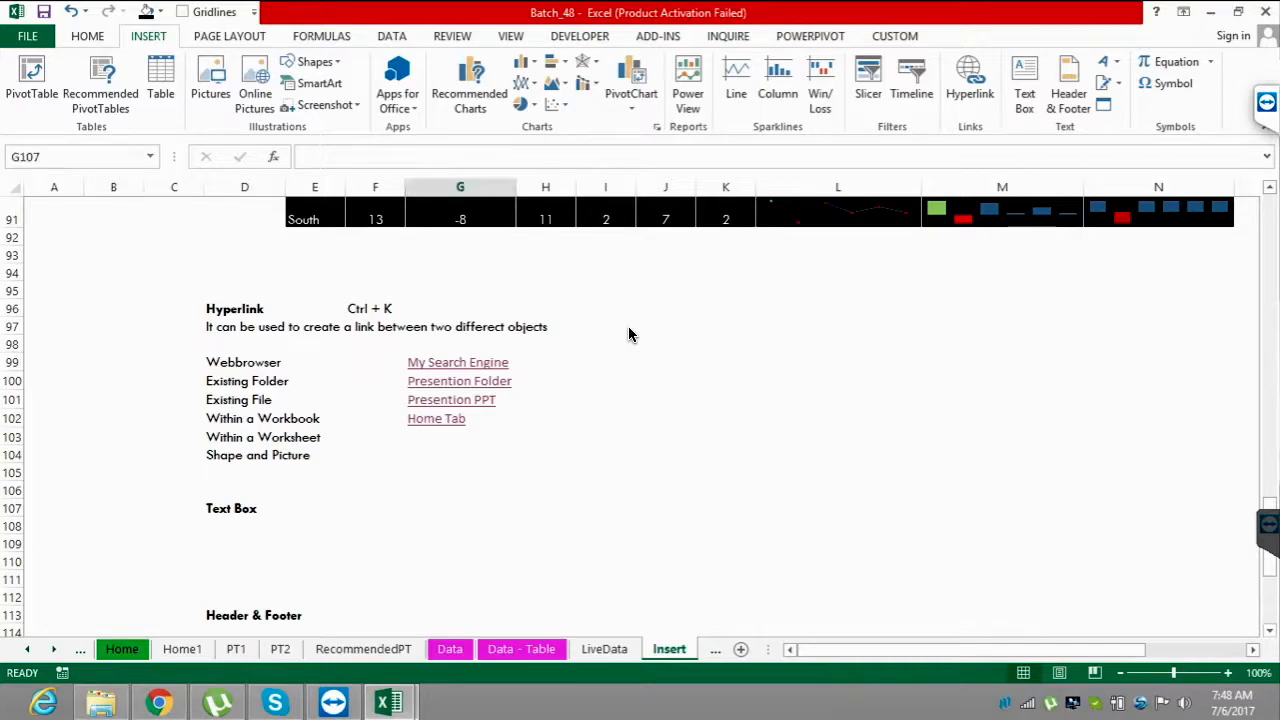
# - Insert a hyperlink in cell G103 to cell A1 of the Insert sheet, with the display text "Top Cell"
pyautogui.click(460, 455)
pyautogui.press('Up')
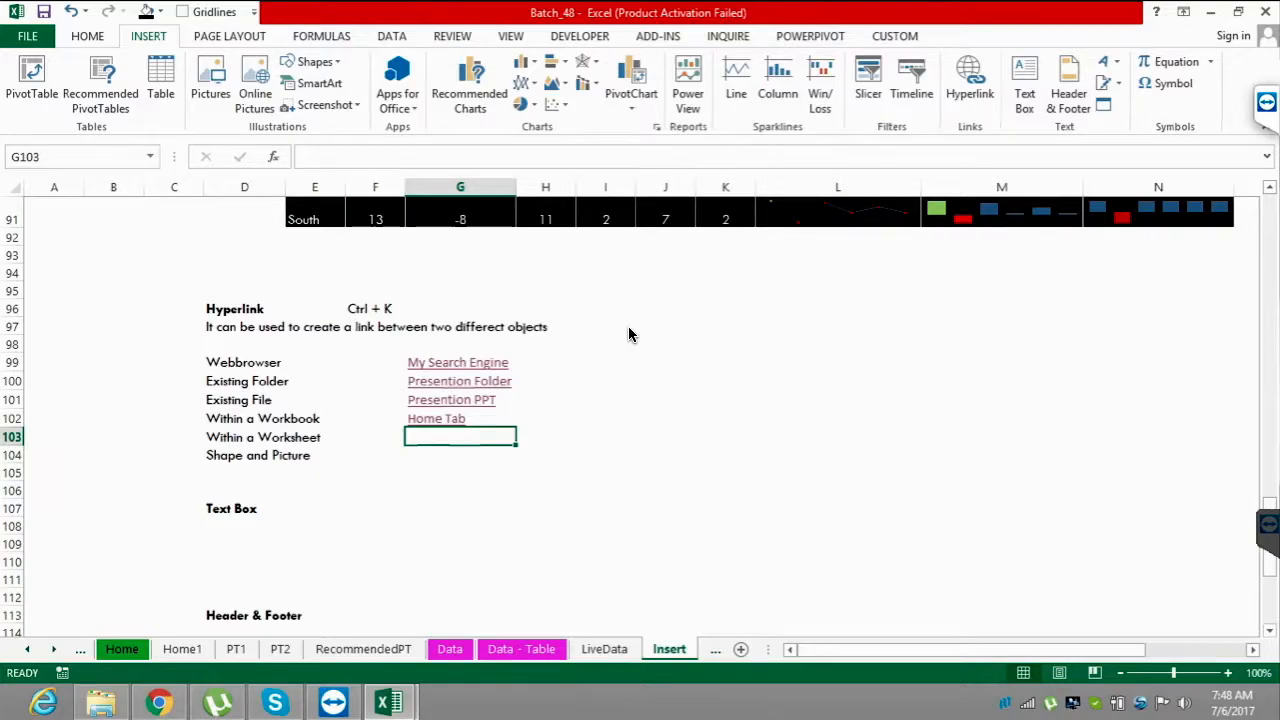
pyautogui.hotkey('ctrl', 'k')
pyautogui.hotkey('alt', 't')
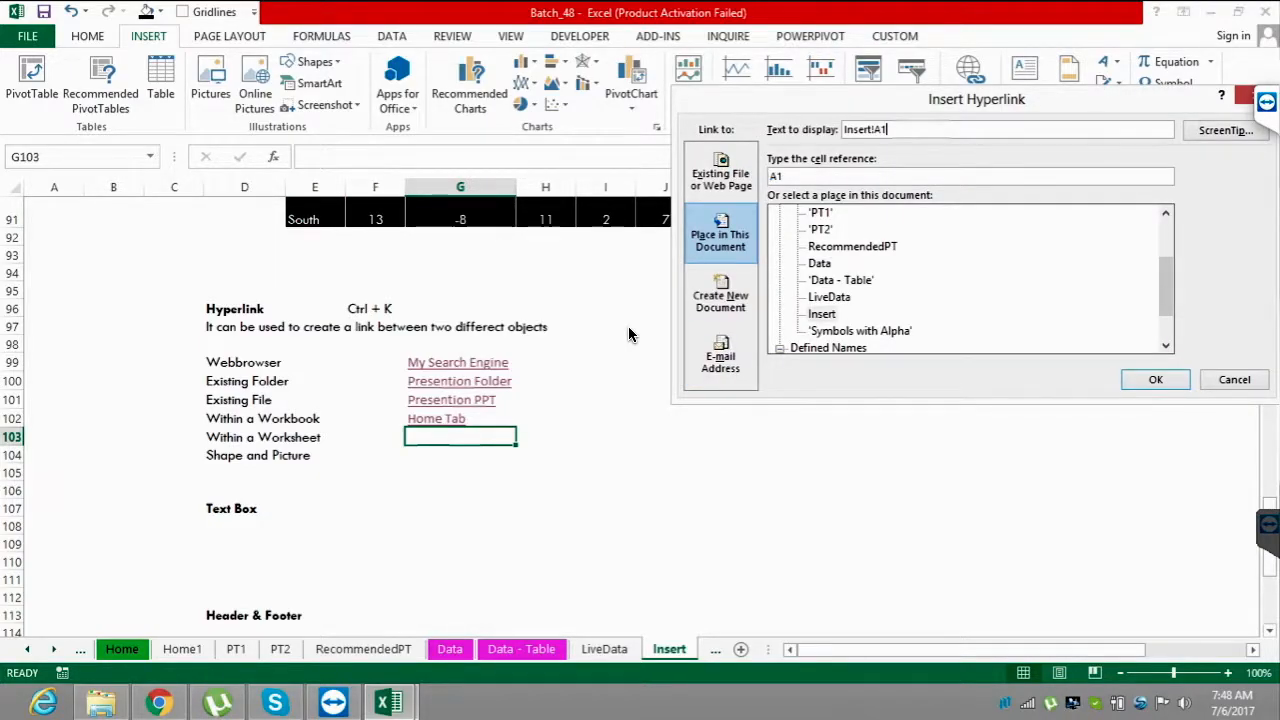
pyautogui.press('BackSpace')
pyautogui.press('BackSpace')
pyautogui.press('BackSpace')
pyautogui.press('BackSpace')
pyautogui.press('BackSpace')
pyautogui.press('BackSpace')
pyautogui.press('BackSpace')
pyautogui.press('BackSpace')
pyautogui.press('BackSpace')
pyautogui.write('Top Cell')
pyautogui.press('Return')
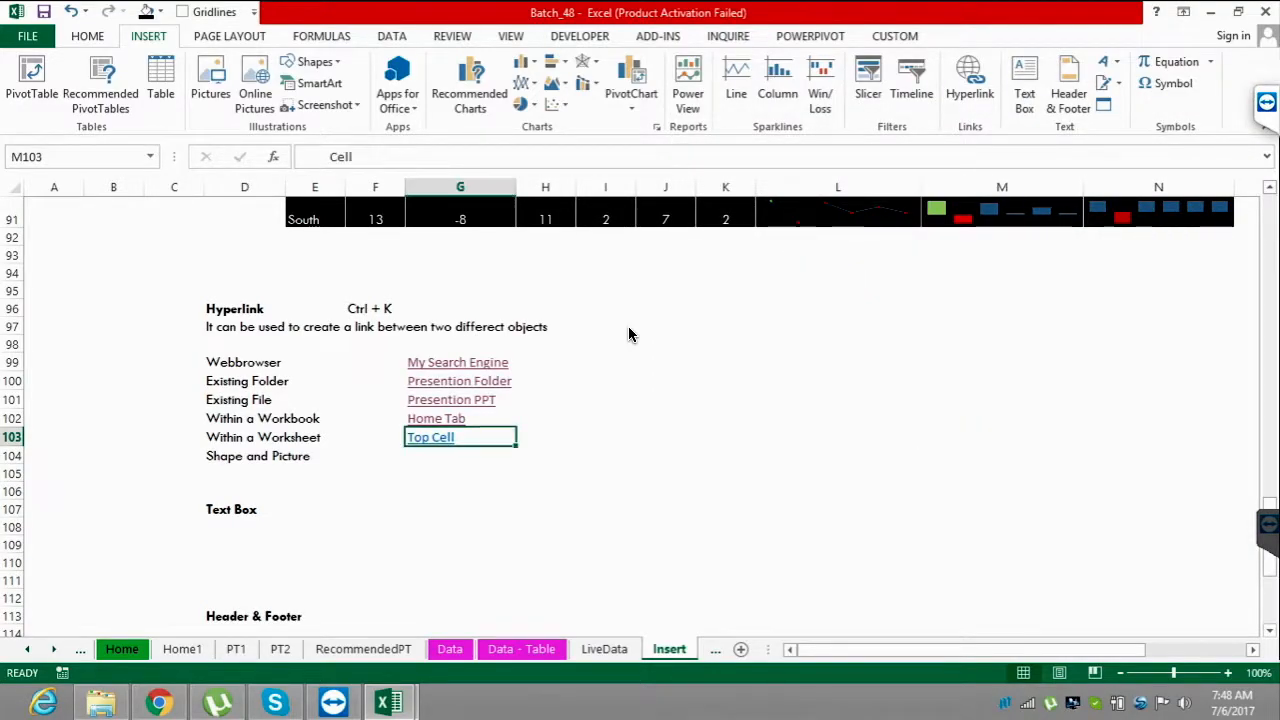
# - Test the Top Cell link to A1, and return to cell G104 in the Shape and Picture row
pyautogui.hotkey('ctrl', 'Home')
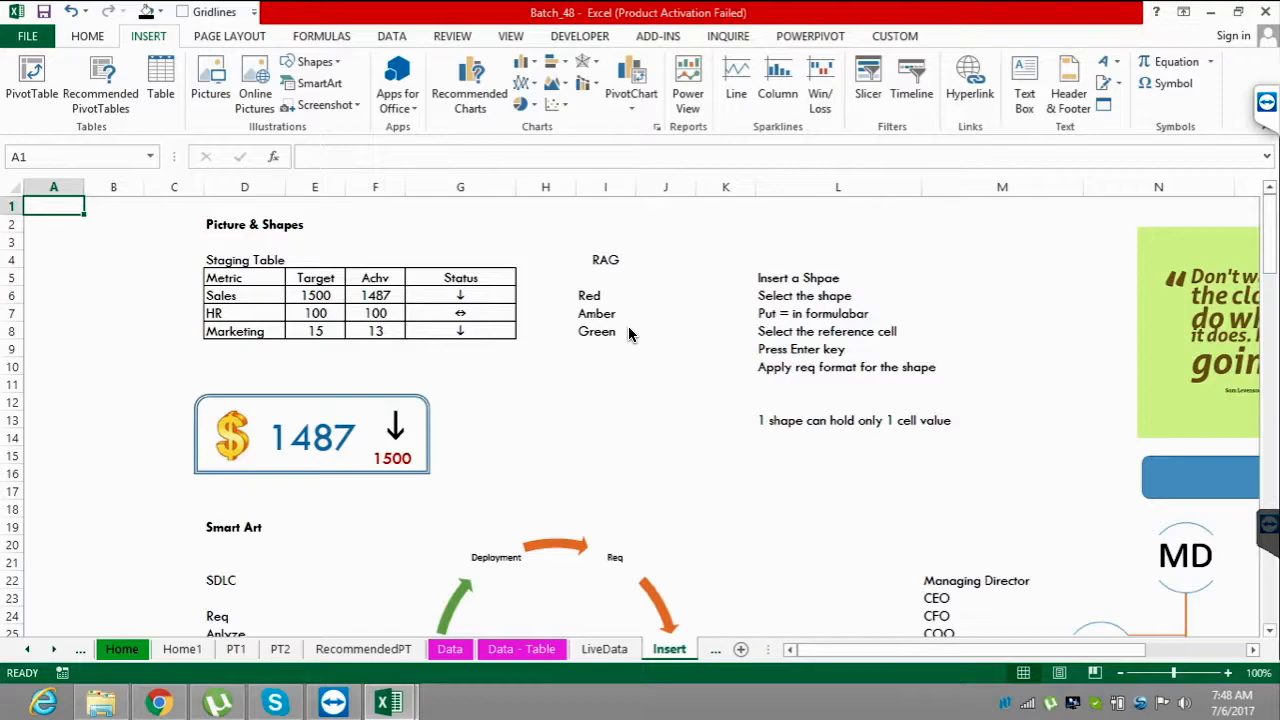
pyautogui.hotkey('ctrl', 'g')
pyautogui.write('A1')
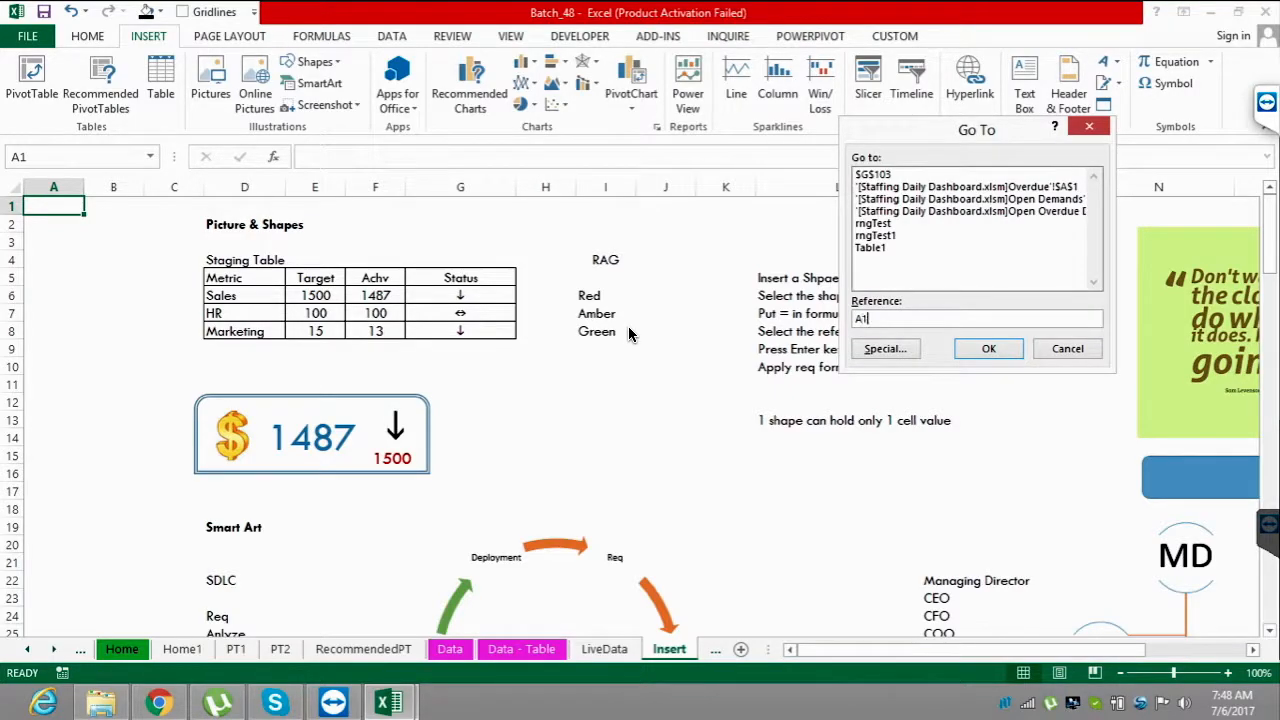
pyautogui.write('04')
pyautogui.press('Return')
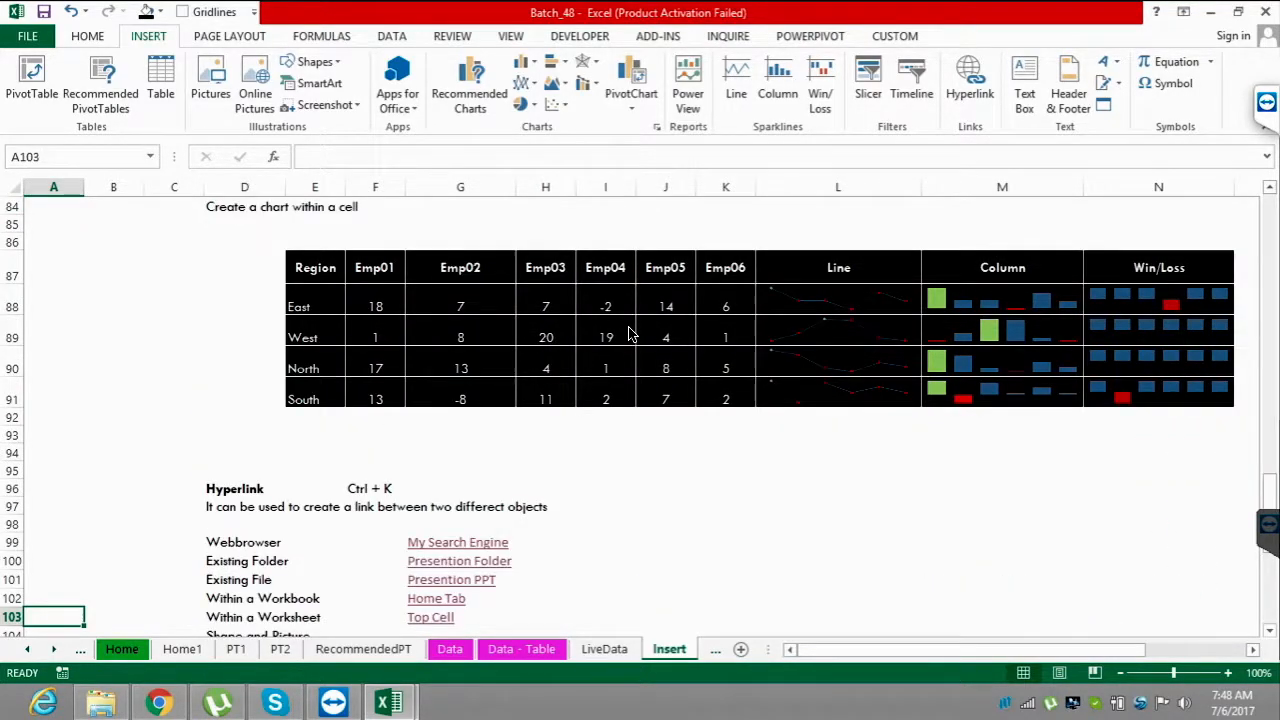
pyautogui.press('Right')
pyautogui.press('Right')
pyautogui.press('Right')
pyautogui.press('Right')
pyautogui.press('Right')
pyautogui.press('Right')
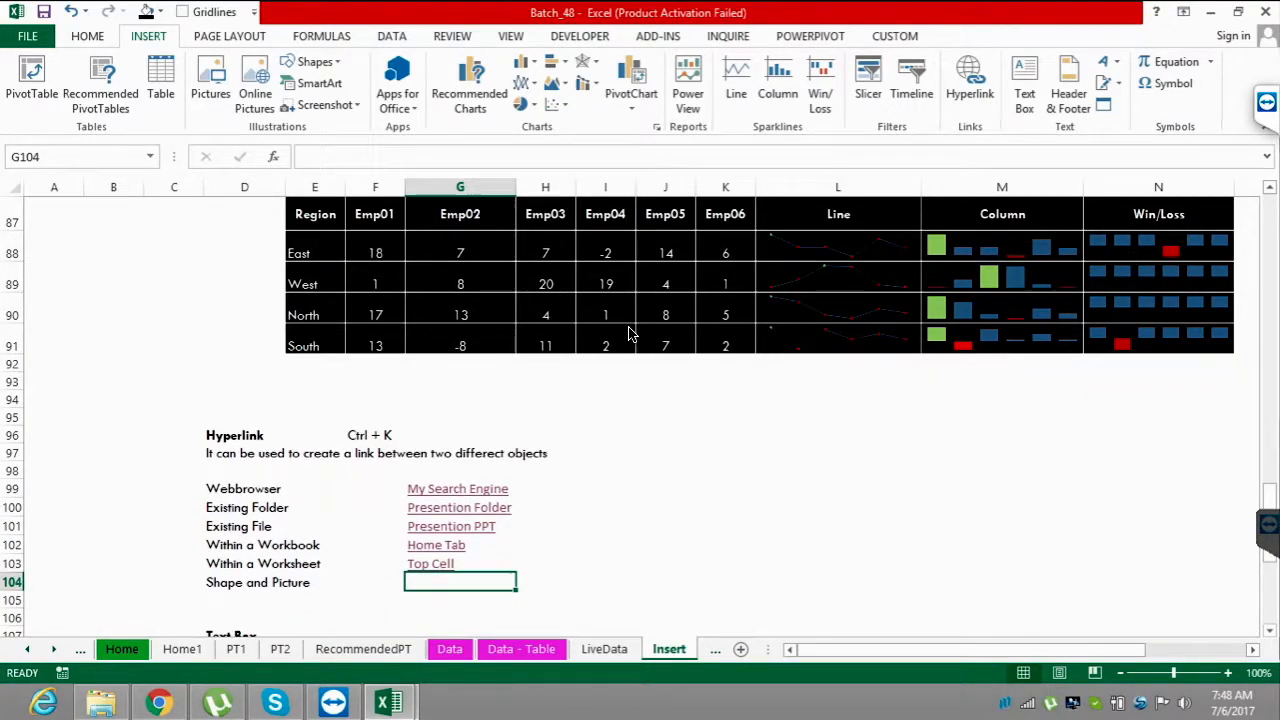
# - Draw an up block arrow about 0.31" high and 0.52" wide around cell I104, in the Shape and Picture row
pyautogui.press('Right')
pyautogui.press('Right')
pyautogui.press('Down')
pyautogui.press('Left')
pyautogui.press('Up')
pyautogui.press('Up')
pyautogui.press('Right')
pyautogui.press('Down')
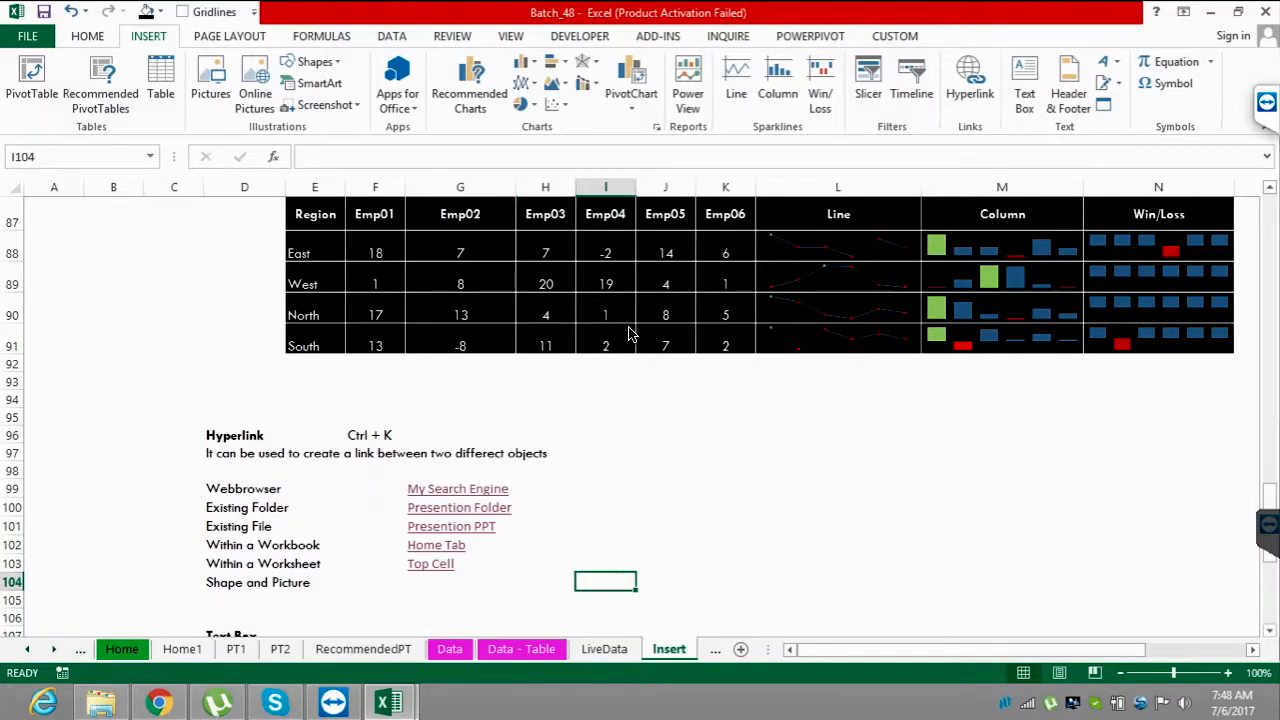
pyautogui.click(312, 62)
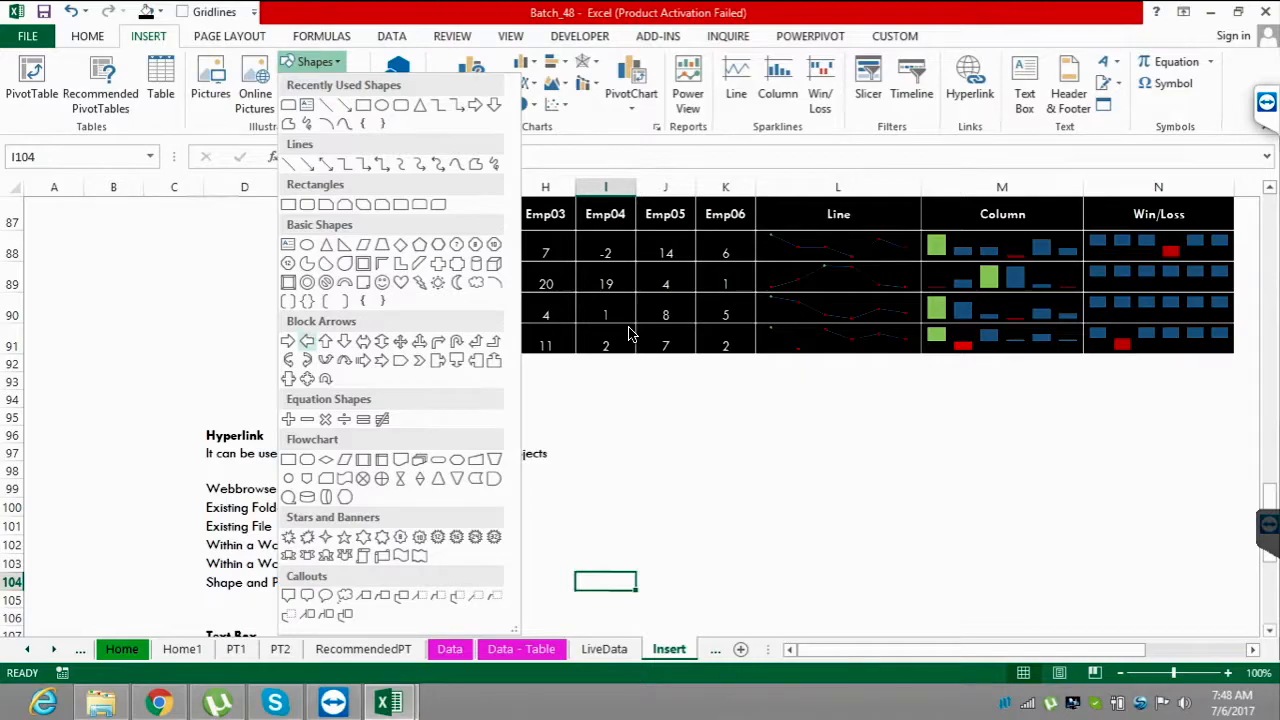
pyautogui.press('Escape')
pyautogui.moveTo(615, 562); pyautogui.dragTo(664, 591)
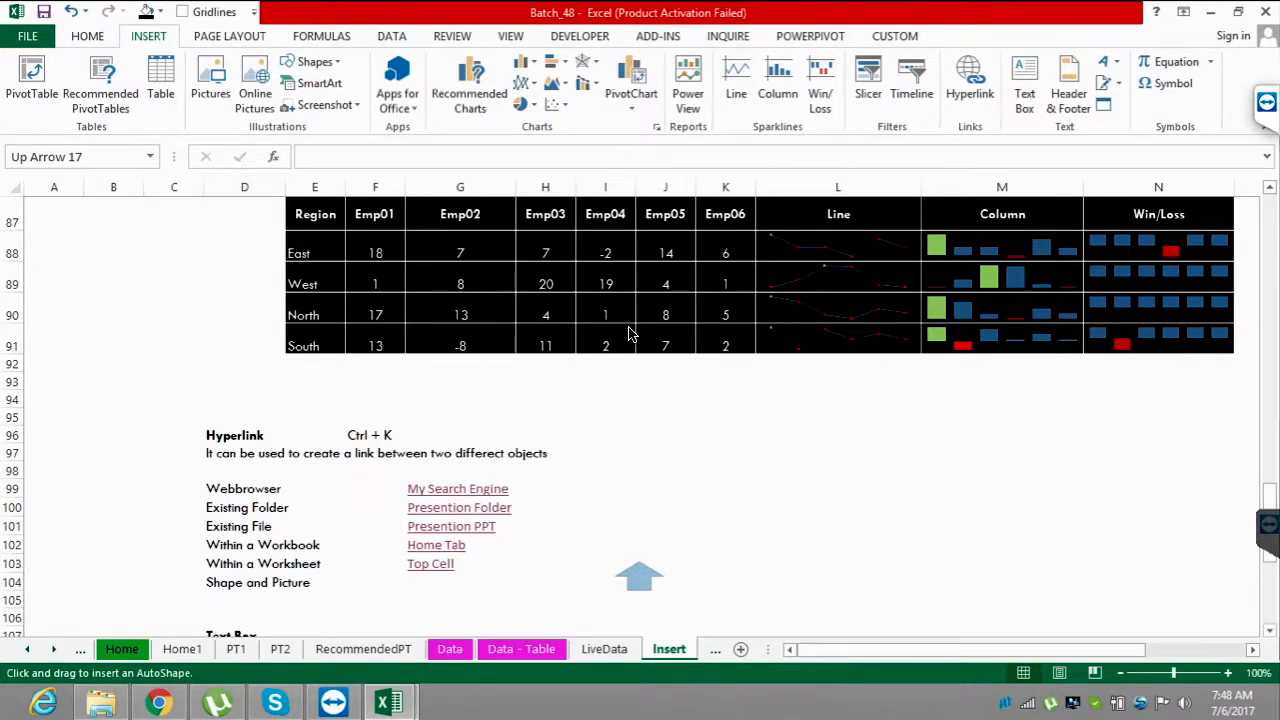
# - Start a hyperlink on the up arrow shape, targeting cell A1 of the Insert sheet in this document
pyautogui.rightClick(645, 578)
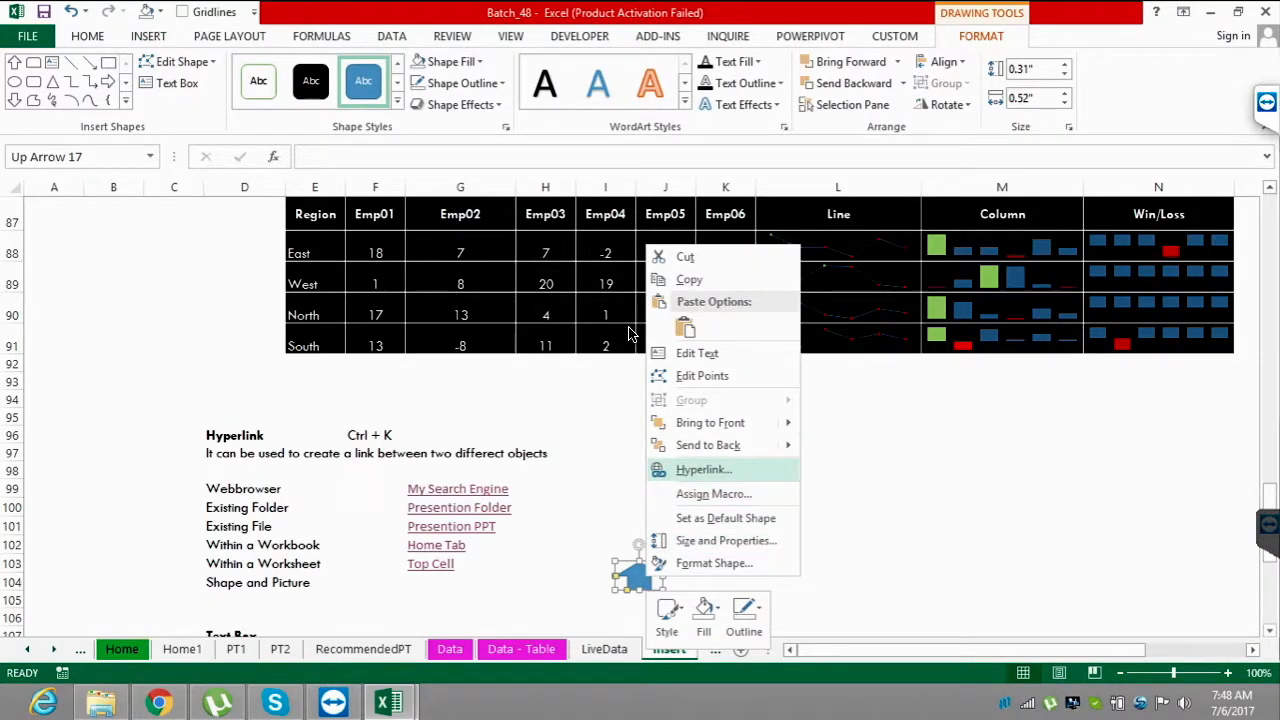
pyautogui.click(704, 469)
pyautogui.moveTo(629, 333); pyautogui.dragTo(754, 191)
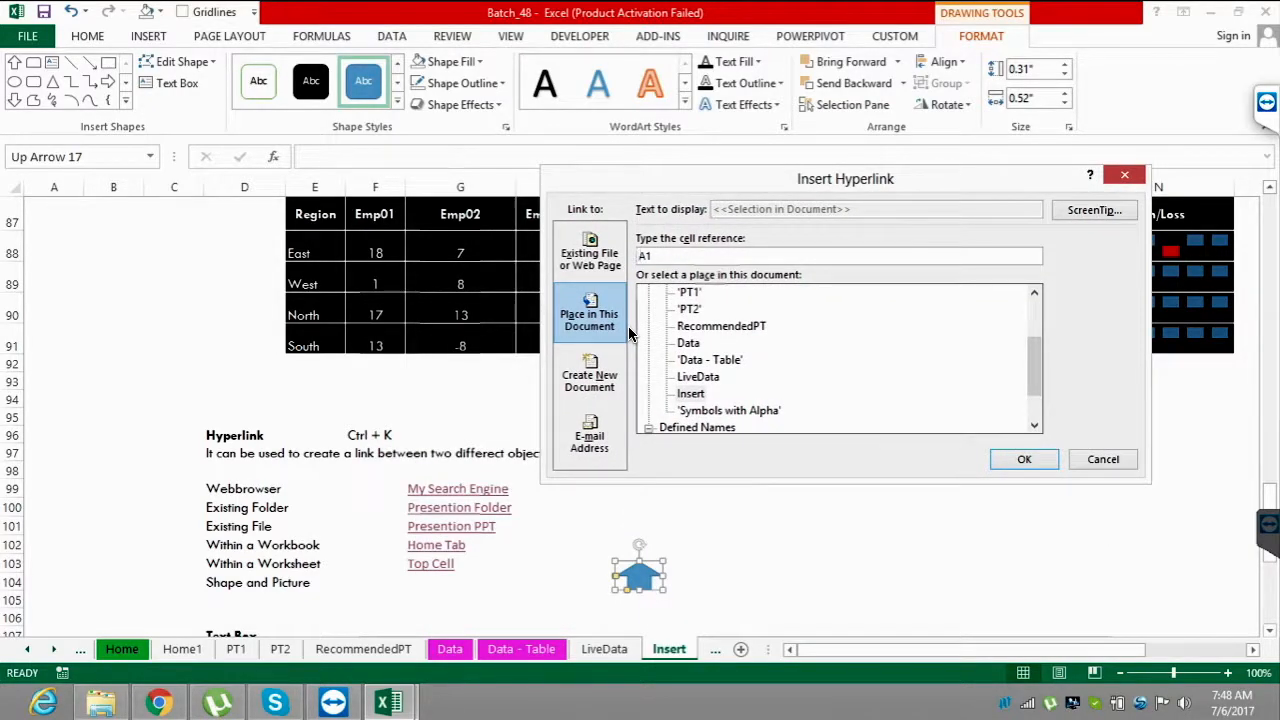
pyautogui.click(691, 394)
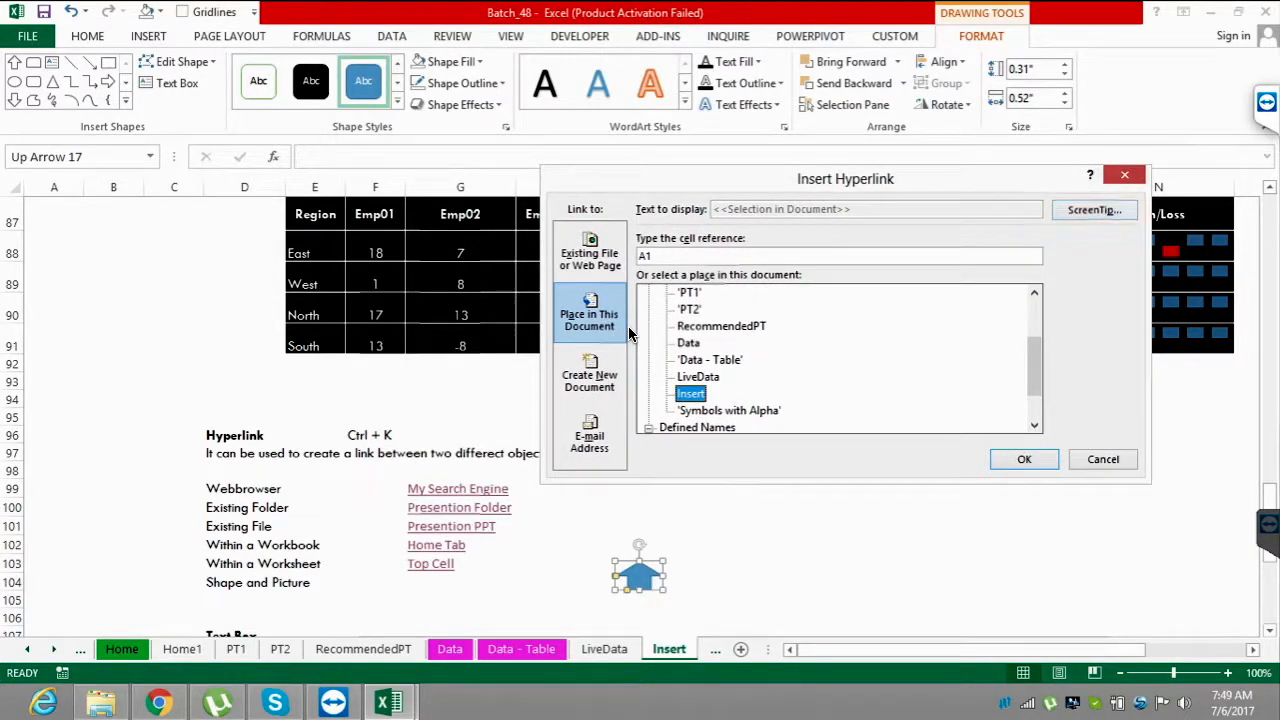
# - Set the arrow link's ScreenTip to "Please click here to select top cell" with exclamation marks, and apply the hyperlink
pyautogui.click(1094, 210)
pyautogui.write('P')
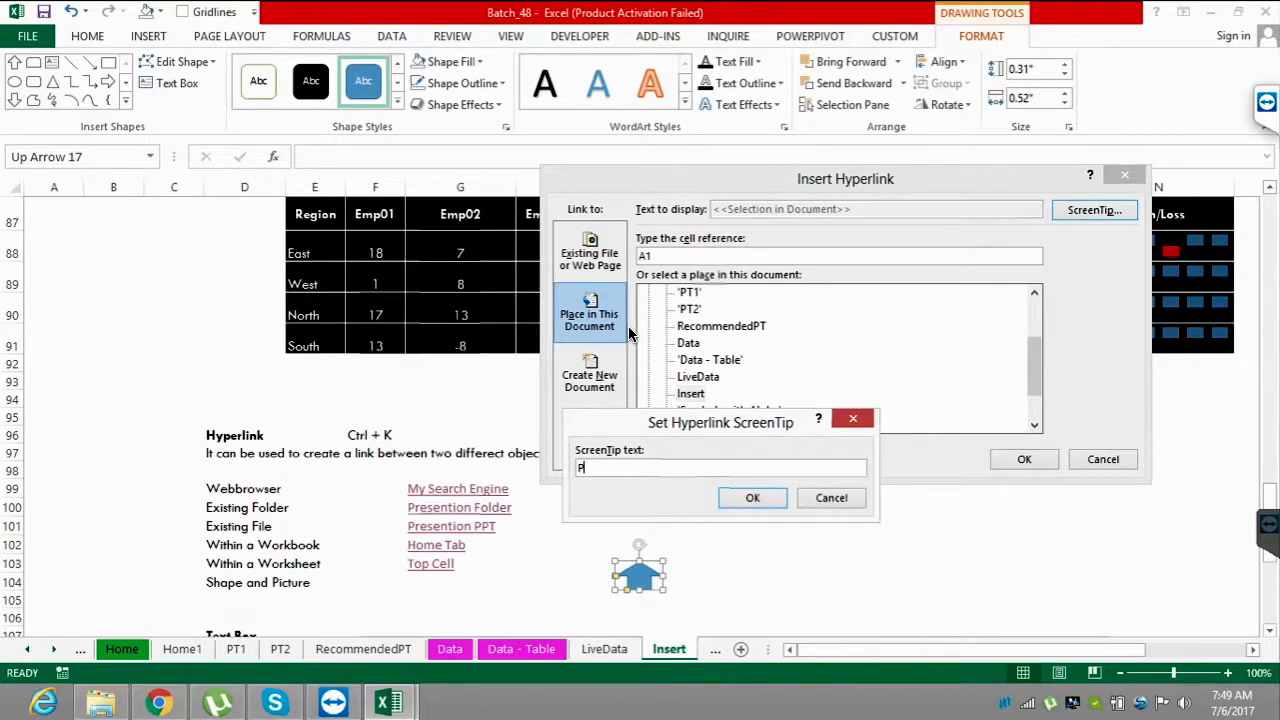
pyautogui.write('lease click here to select top cell!!')
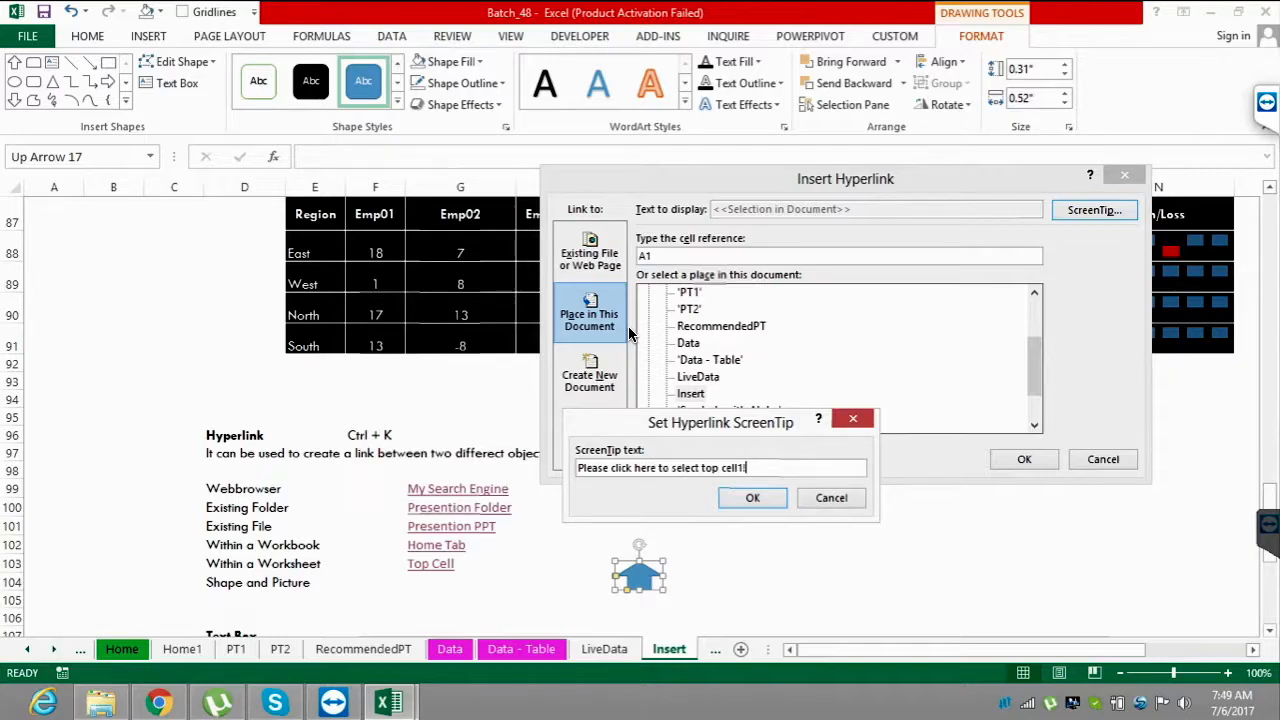
pyautogui.press('BackSpace')
pyautogui.write('l!!!')
pyautogui.press('Return')
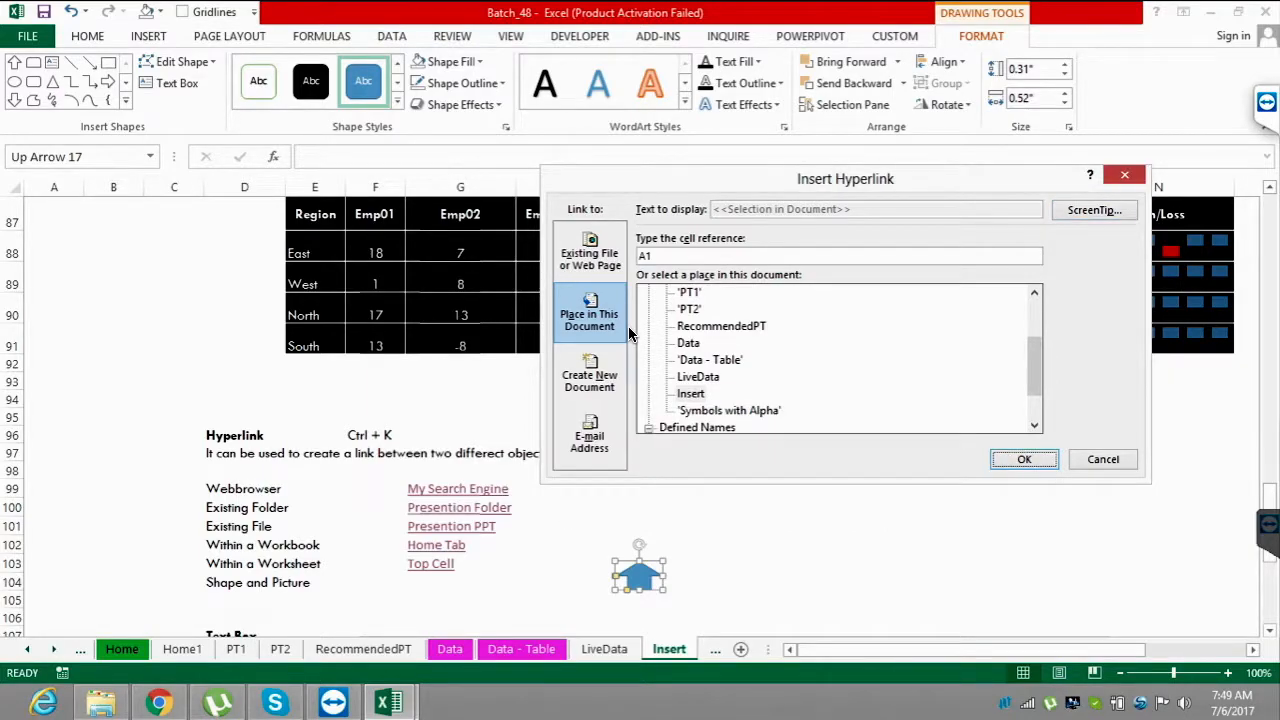
pyautogui.press('Return')
pyautogui.press('Escape')
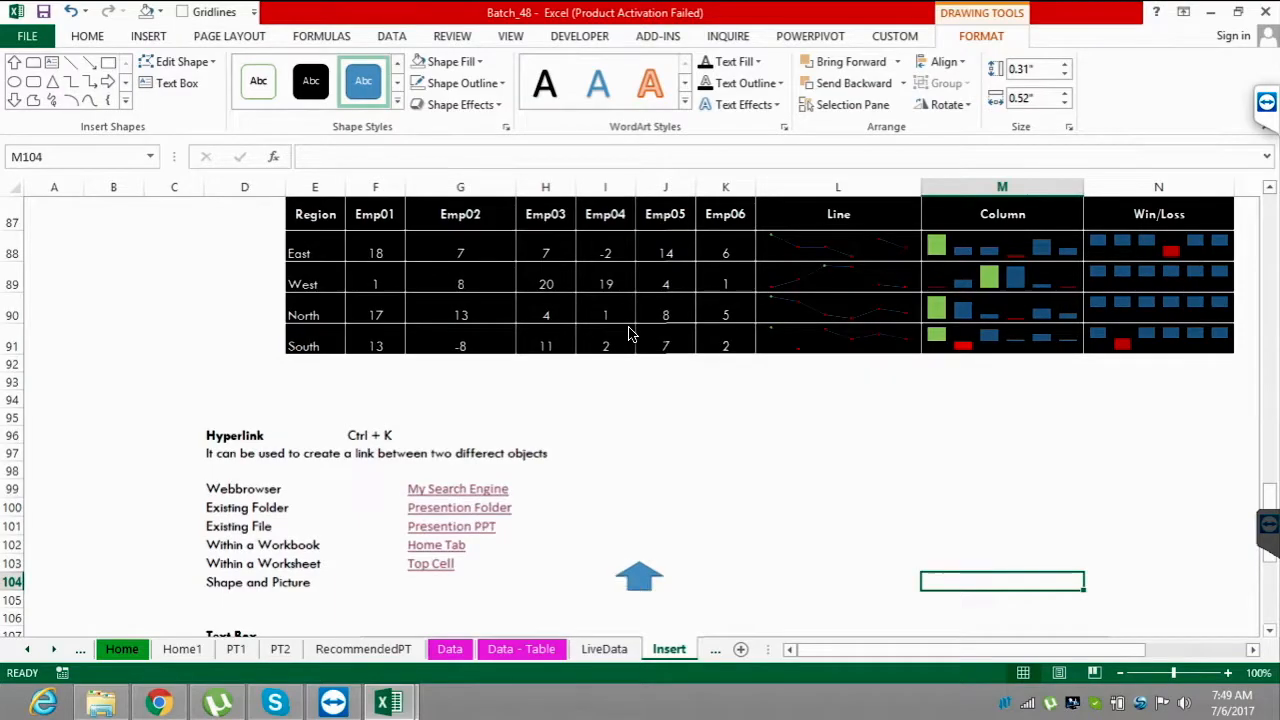
# - Test the up arrow's link to cell A1, and go back down to cell A105
pyautogui.hotkey('ctrl', 'Home')
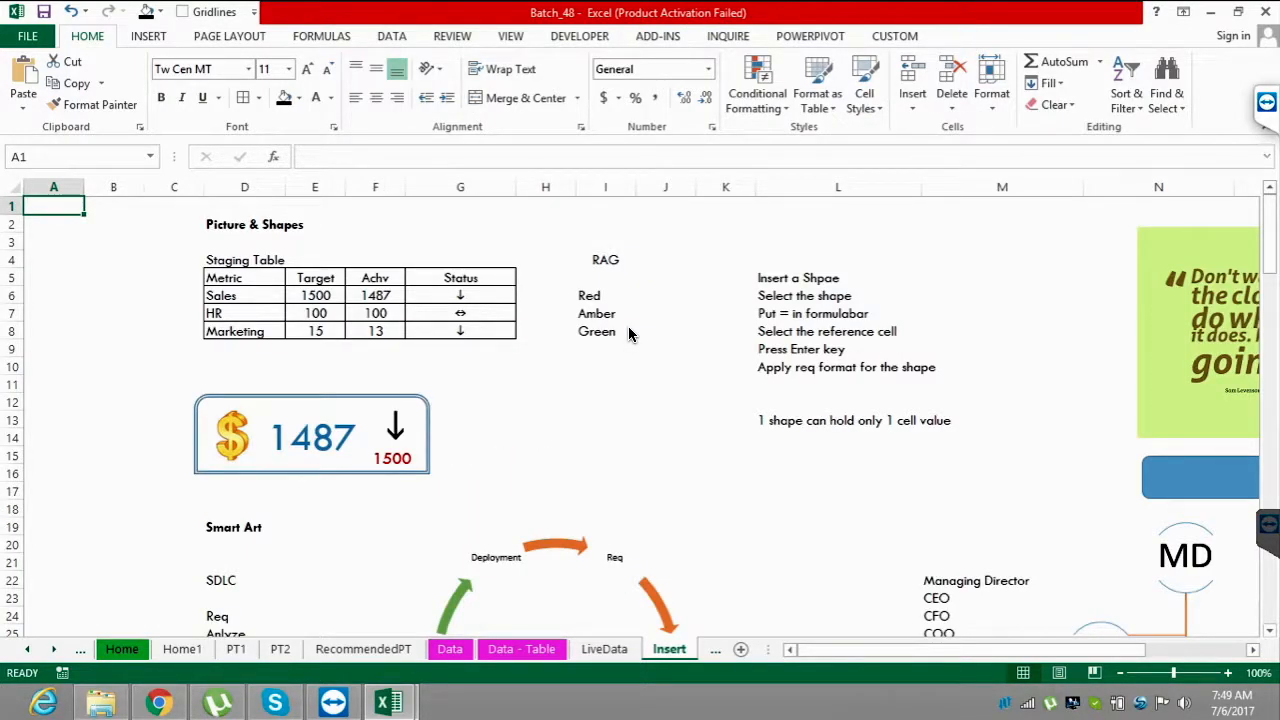
pyautogui.hotkey('ctrl', 'g')
pyautogui.write('A105')
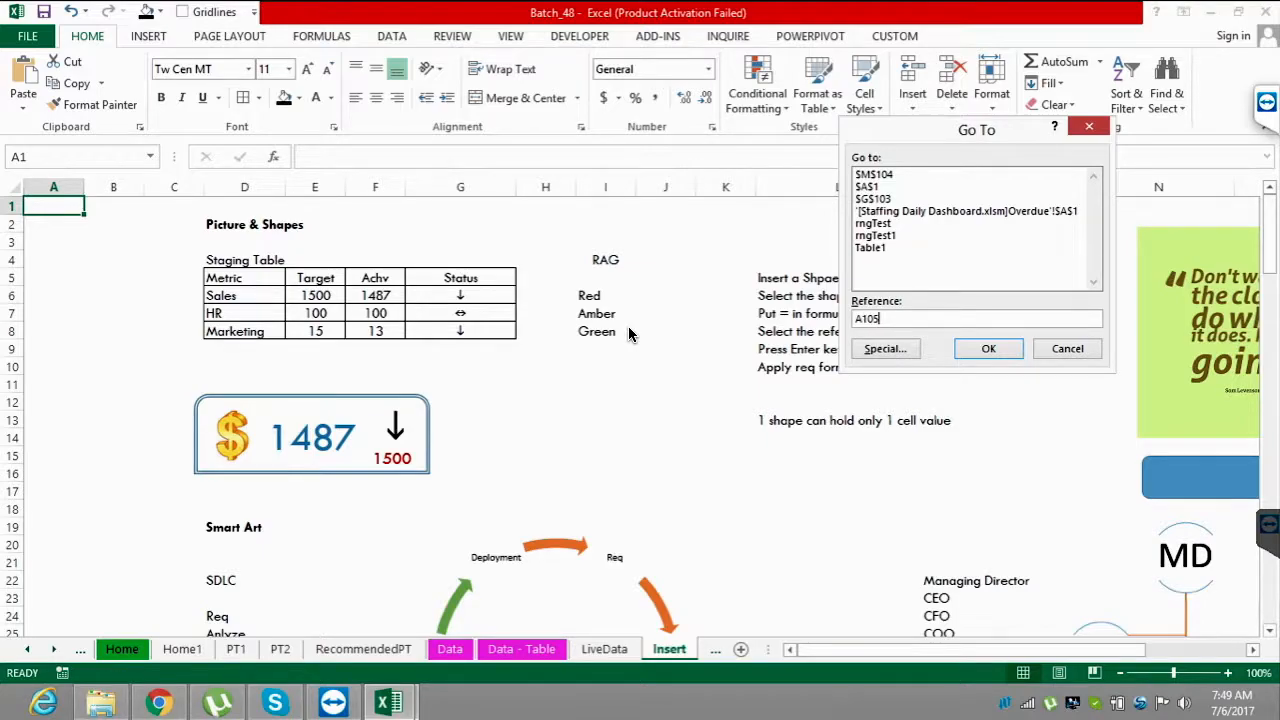
pyautogui.press('Return')
# - Look over the Text Box, Header & Footer and WordArt headings, and select cell E109 below the Text Box heading
pyautogui.press('Down')
pyautogui.press('Down')
pyautogui.press('Down')
pyautogui.press('Down')
pyautogui.press('Down')
pyautogui.press('Down')
pyautogui.press('Down')
pyautogui.press('Down')
pyautogui.press('Down')
pyautogui.press('Down')
pyautogui.press('Down')
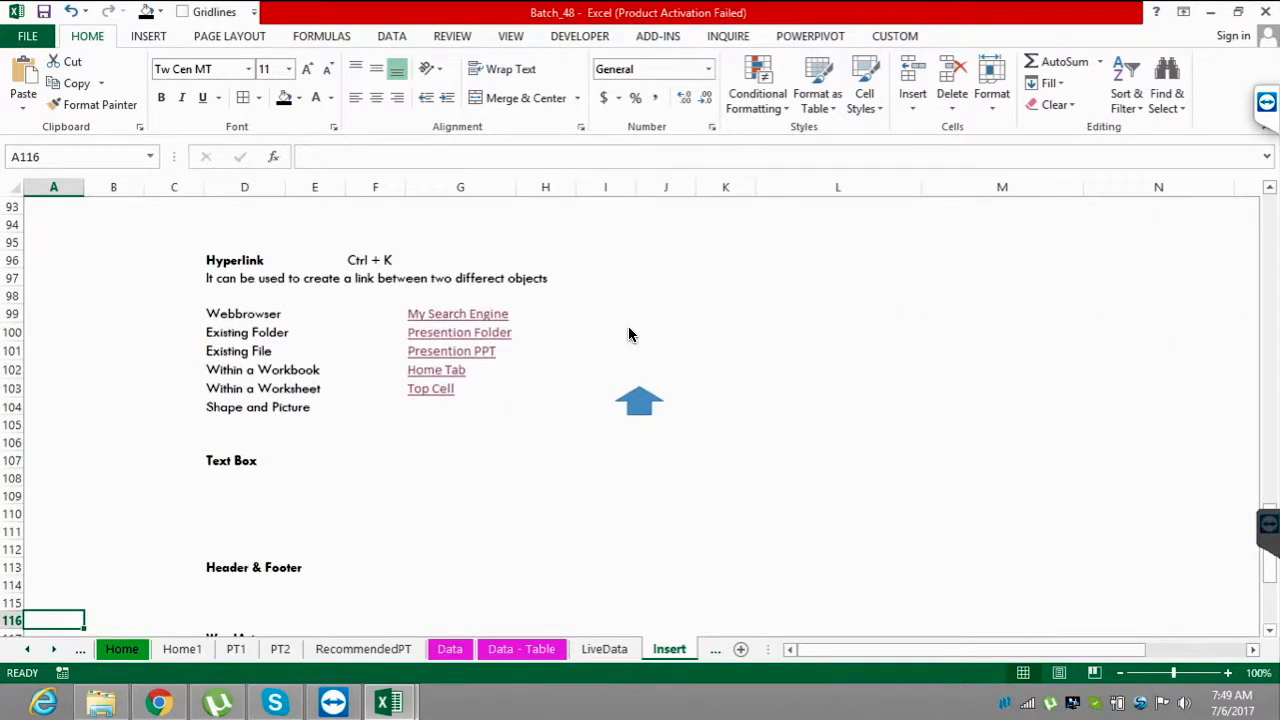
pyautogui.press('Right')
pyautogui.press('Right')
pyautogui.press('Right')
pyautogui.press('Down')
pyautogui.press('Down')
pyautogui.press('Down')
pyautogui.press('Down')
pyautogui.press('Down')
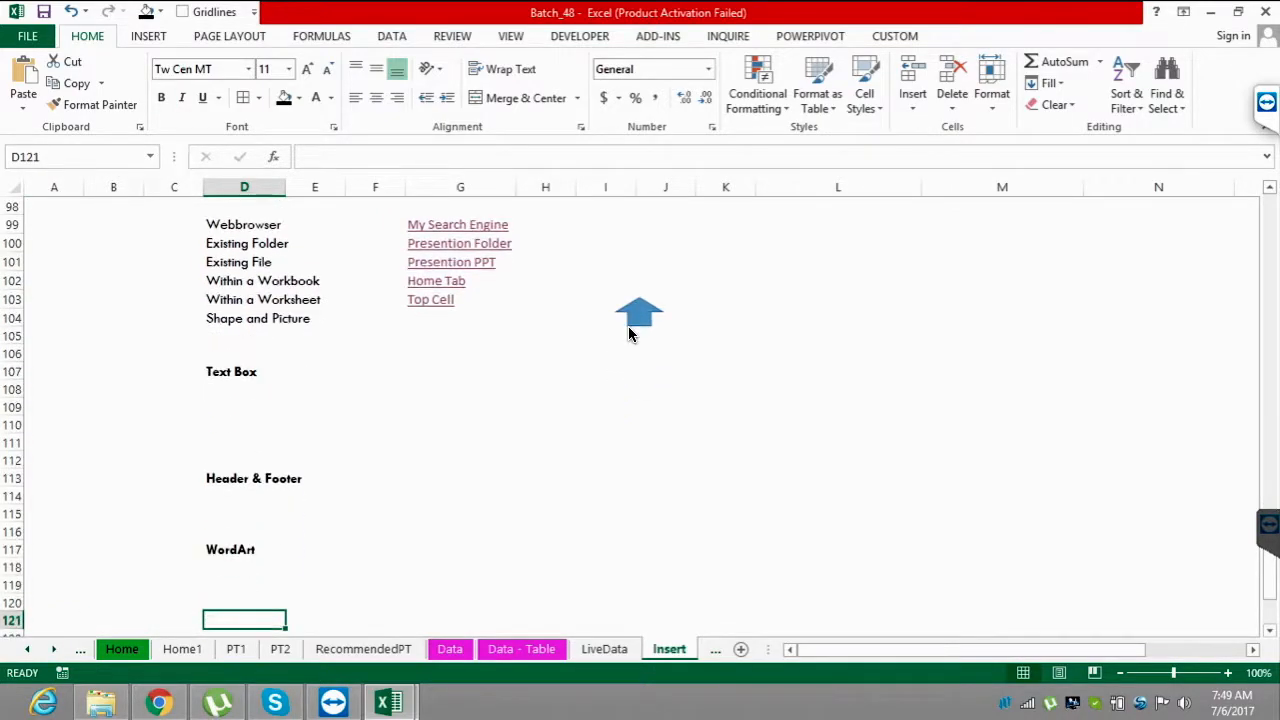
pyautogui.press('Down')
pyautogui.press('Up')
pyautogui.press('Up')
pyautogui.press('Up')
pyautogui.press('Up')
pyautogui.press('Up')
pyautogui.press('Up')
pyautogui.press('Up')
pyautogui.press('Up')
pyautogui.press('Up')
pyautogui.press('Up')
pyautogui.press('Up')
pyautogui.press('Up')
pyautogui.press('Up')
pyautogui.press('Right')
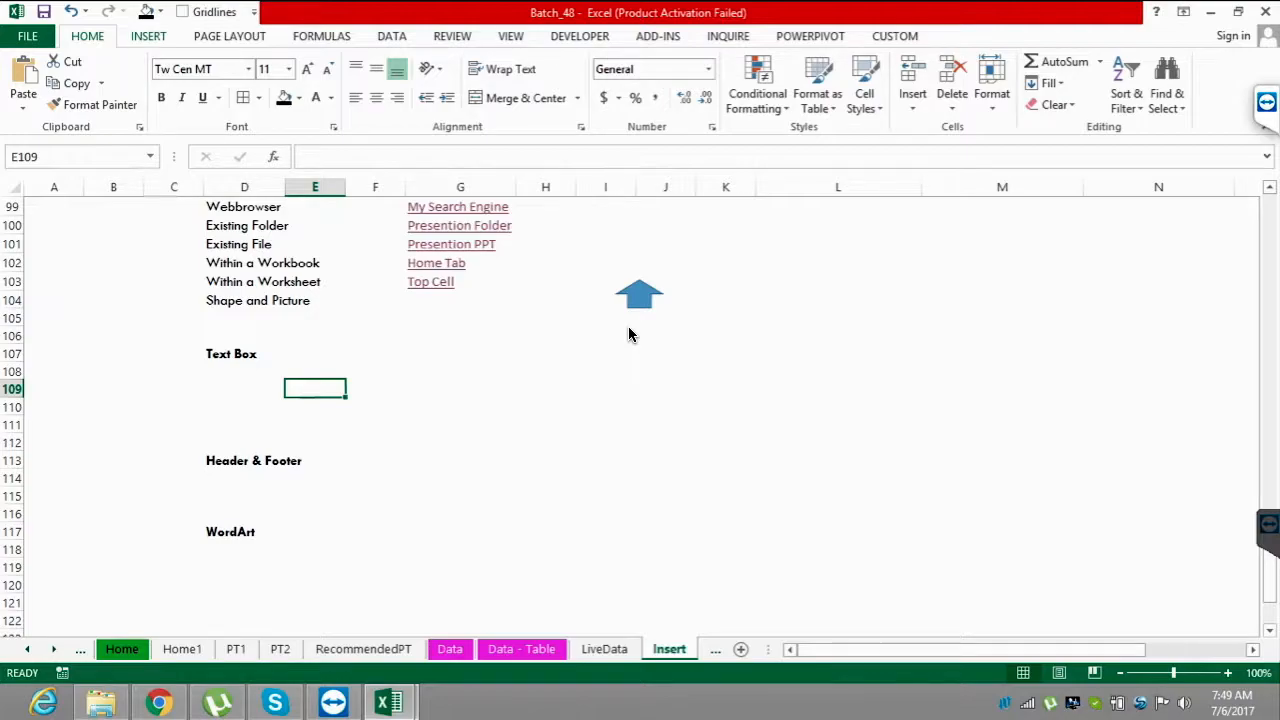
# - Draw a text box about 3.57" wide and 0.45" high below the Text Box heading, and apply a solid orange shape style
pyautogui.hotkey('alt', 'n')
pyautogui.press('x')
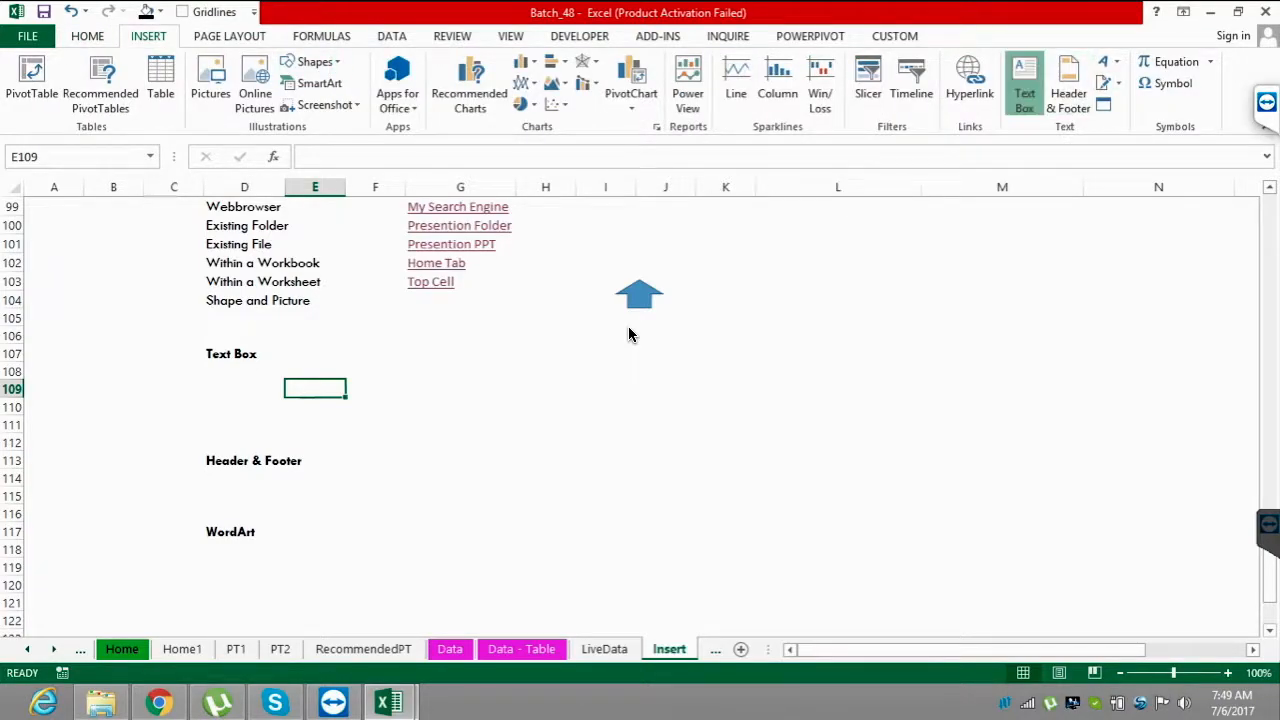
pyautogui.moveTo(362, 385); pyautogui.dragTo(683, 425)
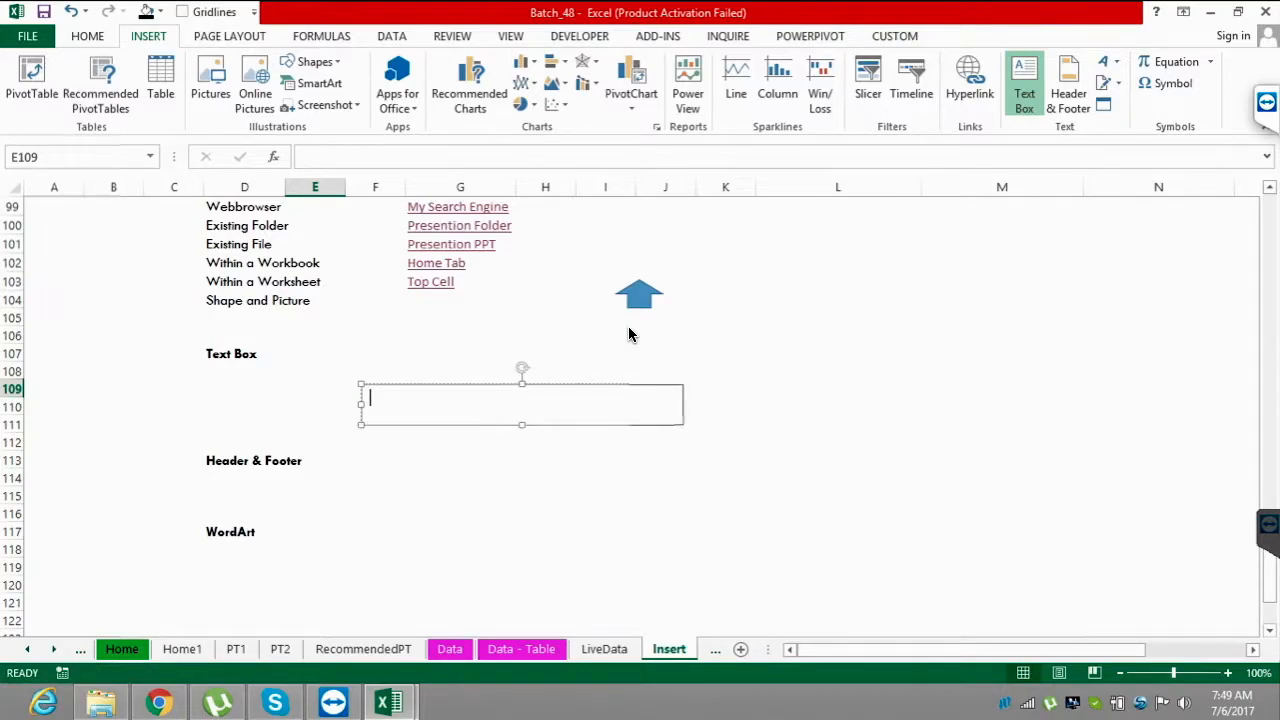
pyautogui.press('Escape')
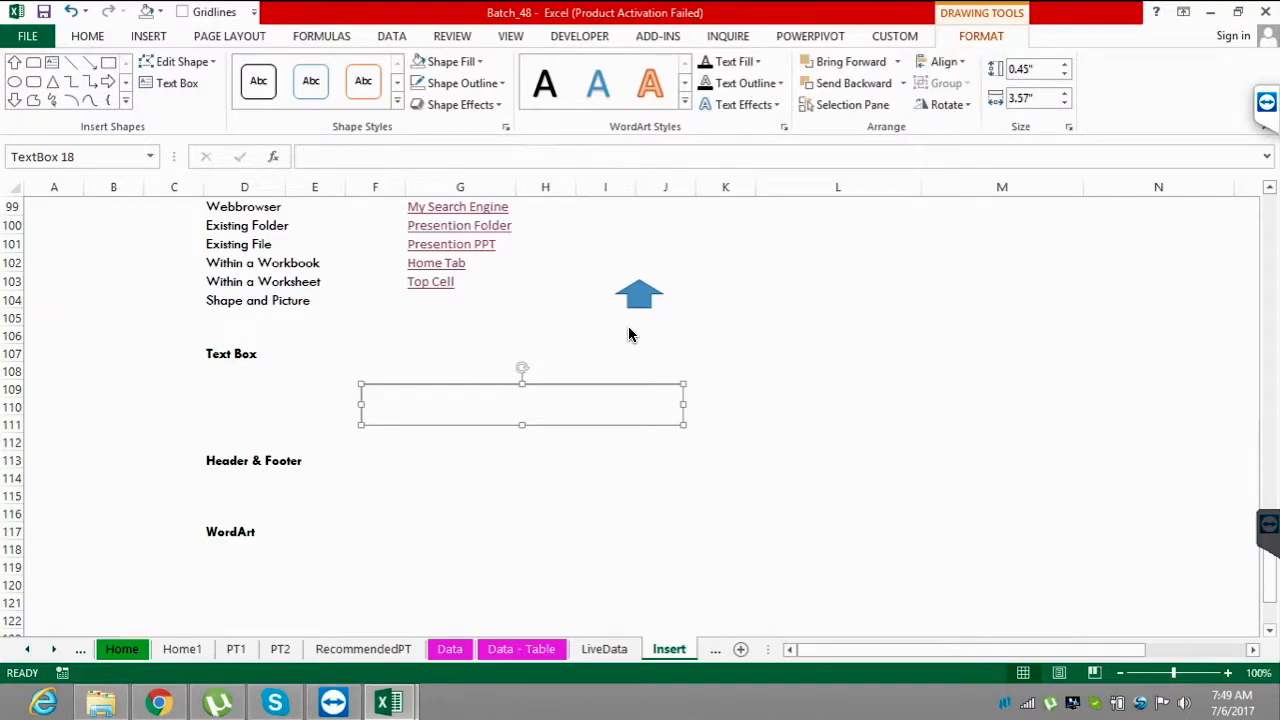
pyautogui.click(398, 102)
pyautogui.click(363, 134)
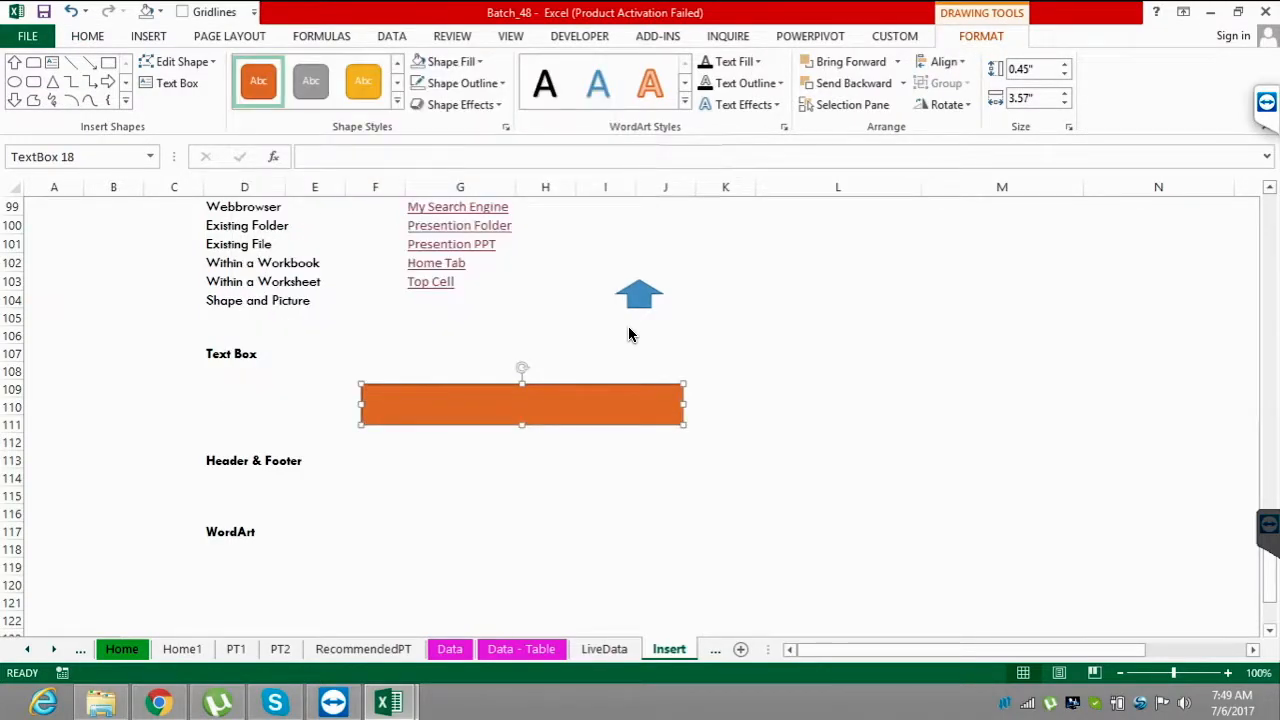
# - Look through the orange text box's fill, outline and effect options, add a lower-right outer shadow, and deselect the box
pyautogui.click(455, 62)
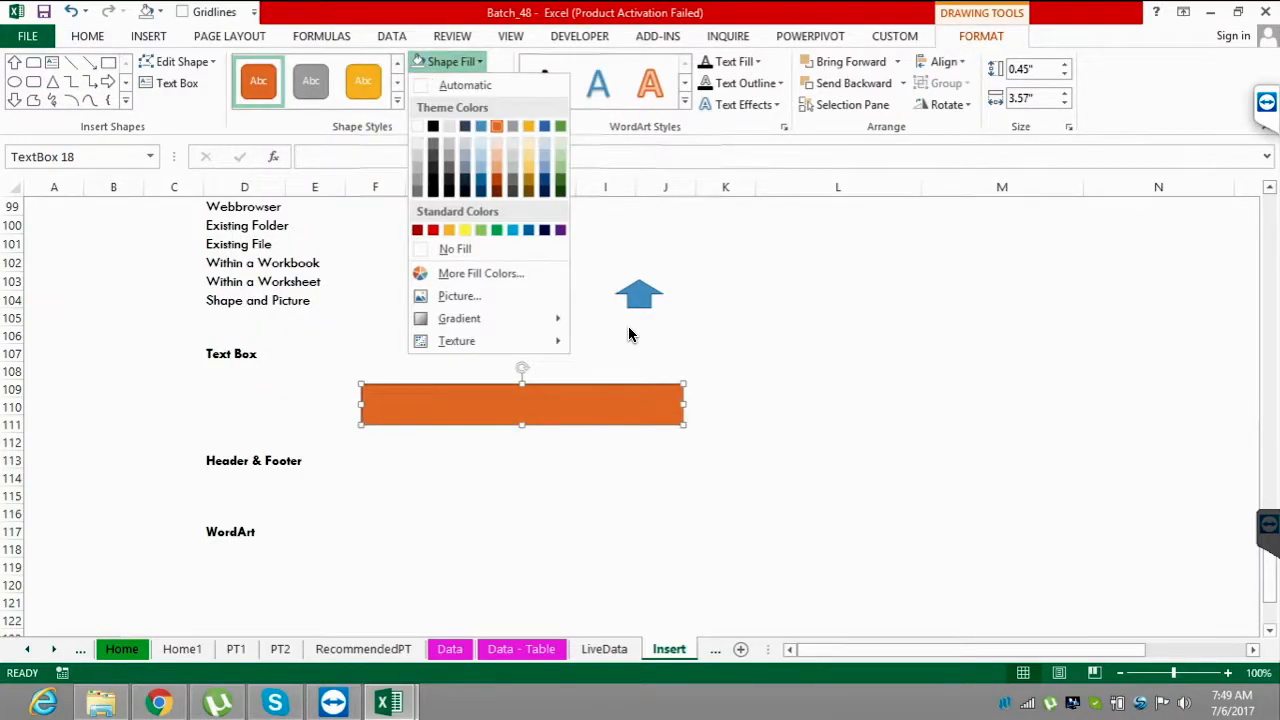
pyautogui.click(455, 62)
pyautogui.click(463, 83)
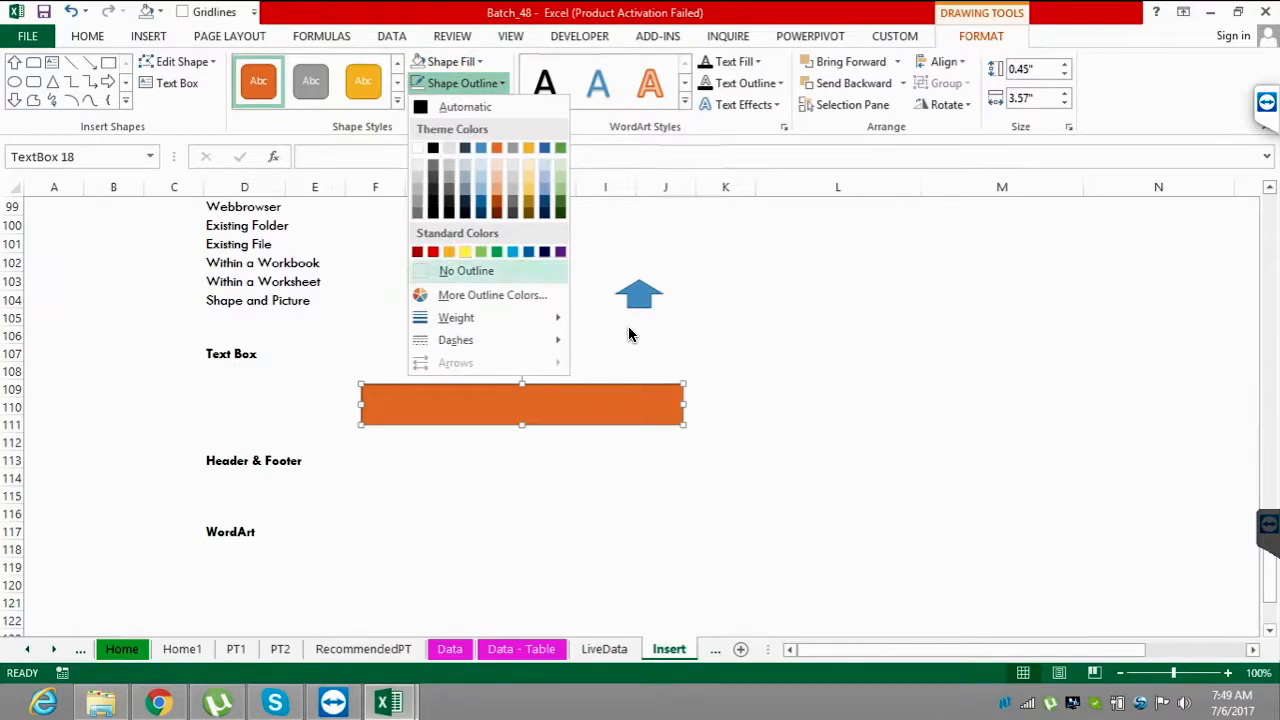
pyautogui.click(463, 83)
pyautogui.click(460, 104)
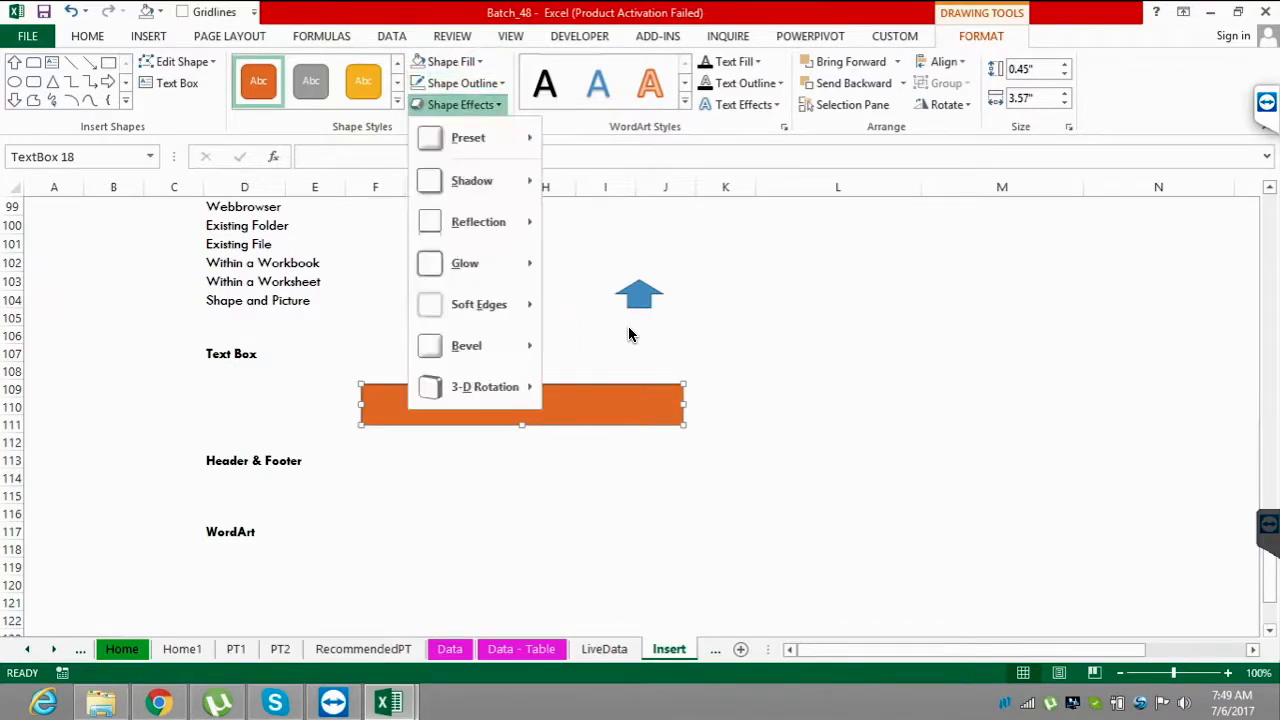
pyautogui.moveTo(471, 180)
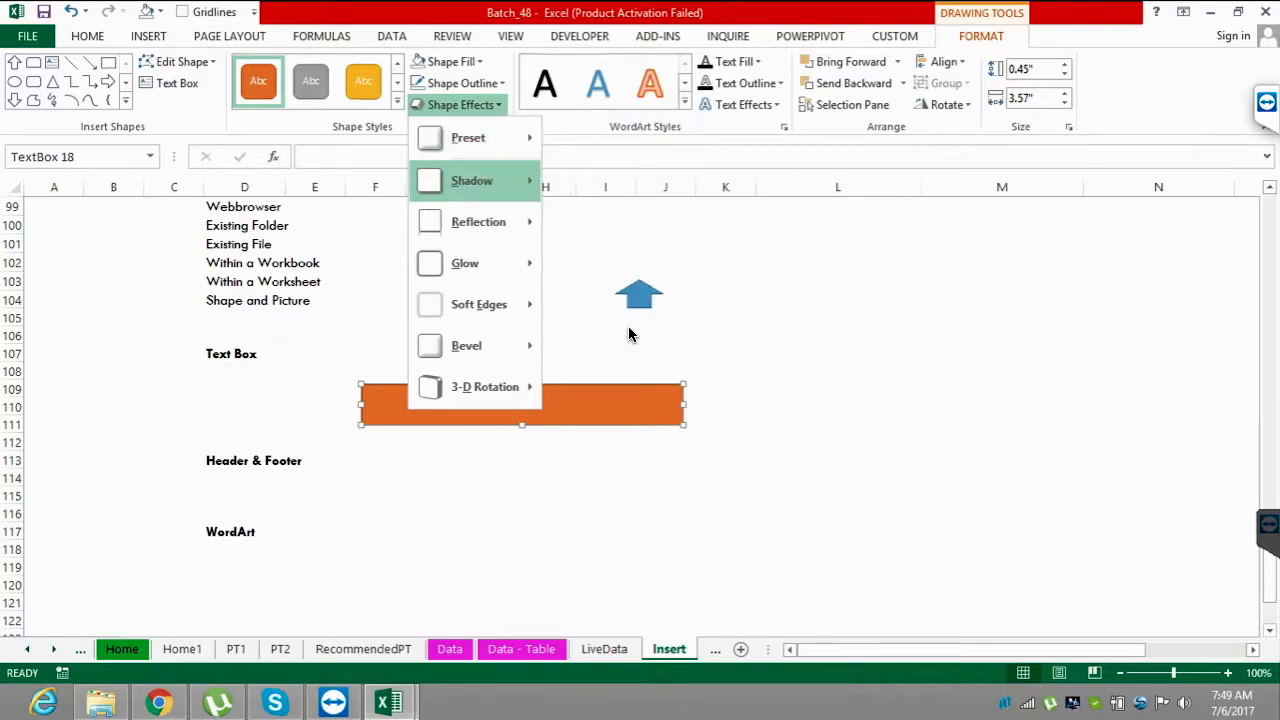
pyautogui.click(629, 327)
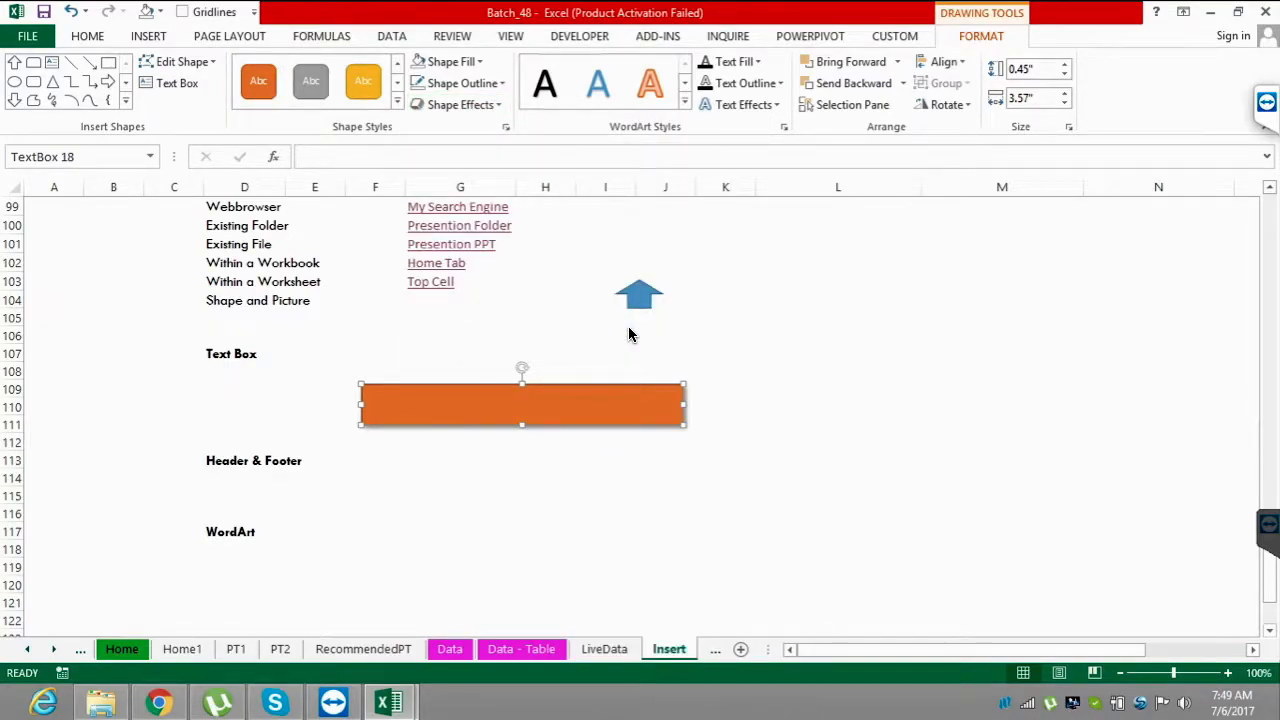
pyautogui.click(460, 104)
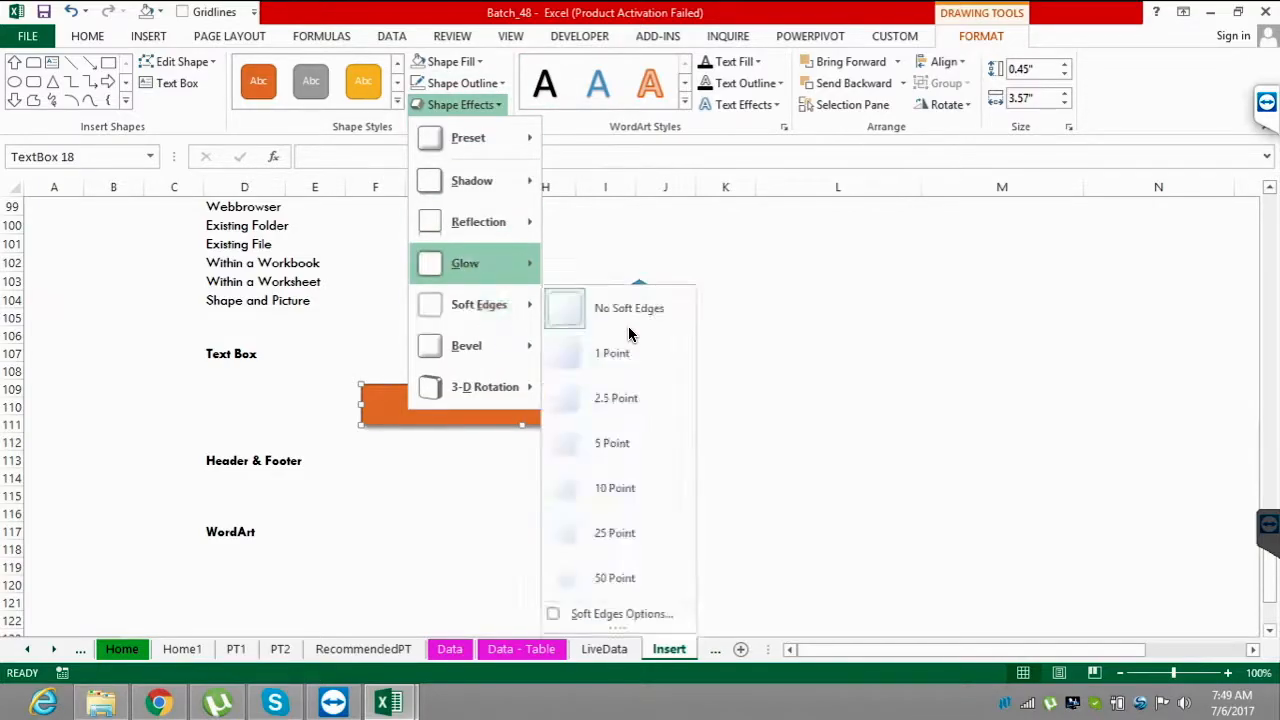
pyautogui.moveTo(465, 263)
pyautogui.click(673, 366)
pyautogui.click(838, 371)
pyautogui.click(838, 424)
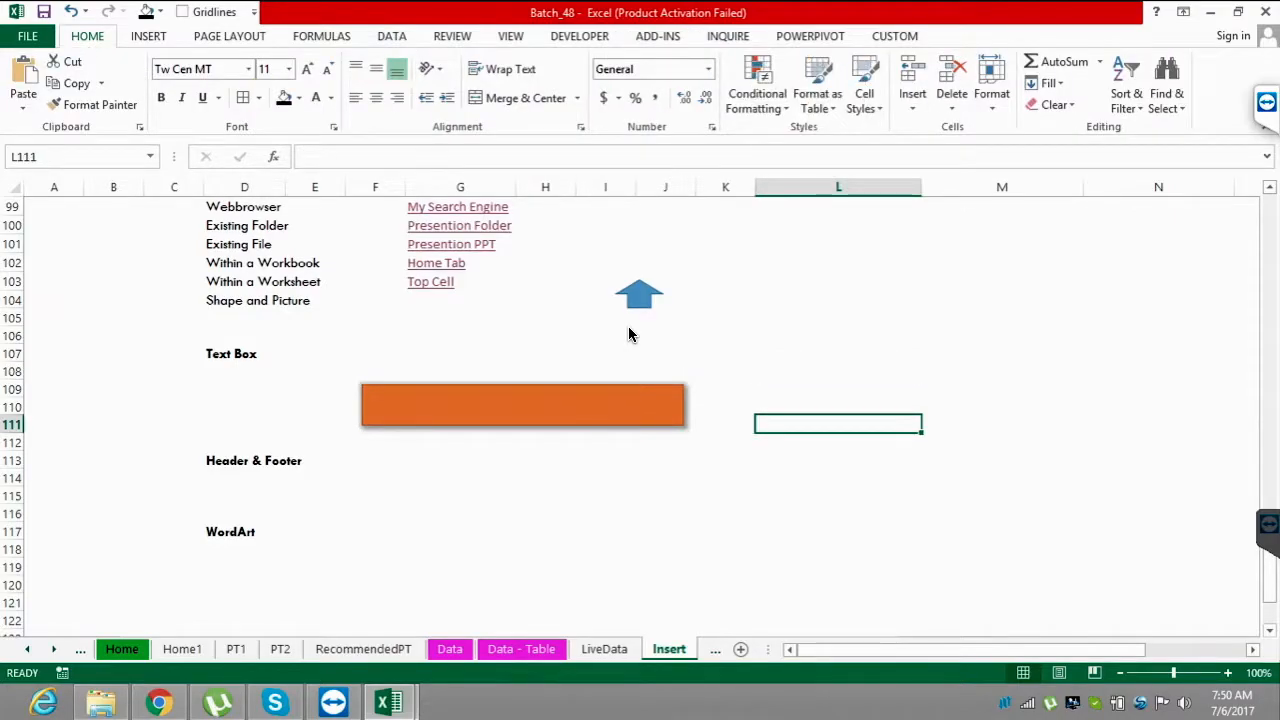
# - Insert the sheet name code &[Tab] after the date code in the centre section of the sheet's header
pyautogui.click(315, 496)
pyautogui.click(375, 478)
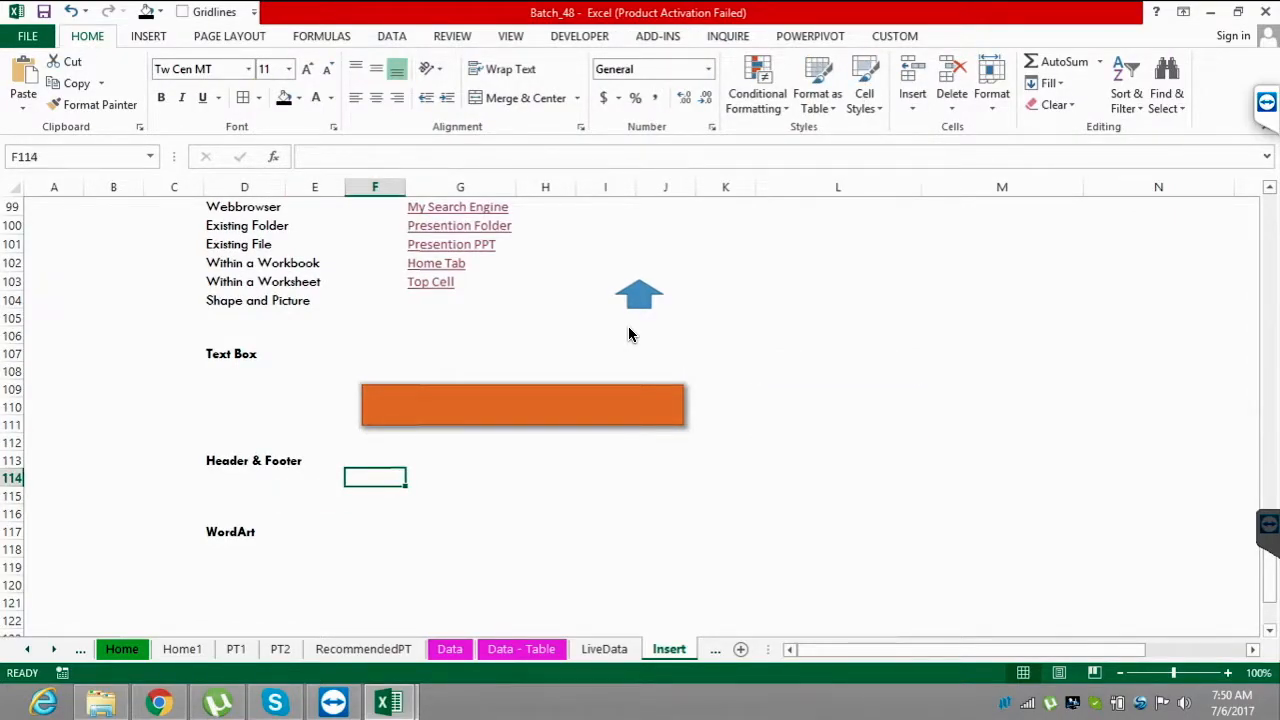
pyautogui.hotkey('ctrl', 's')
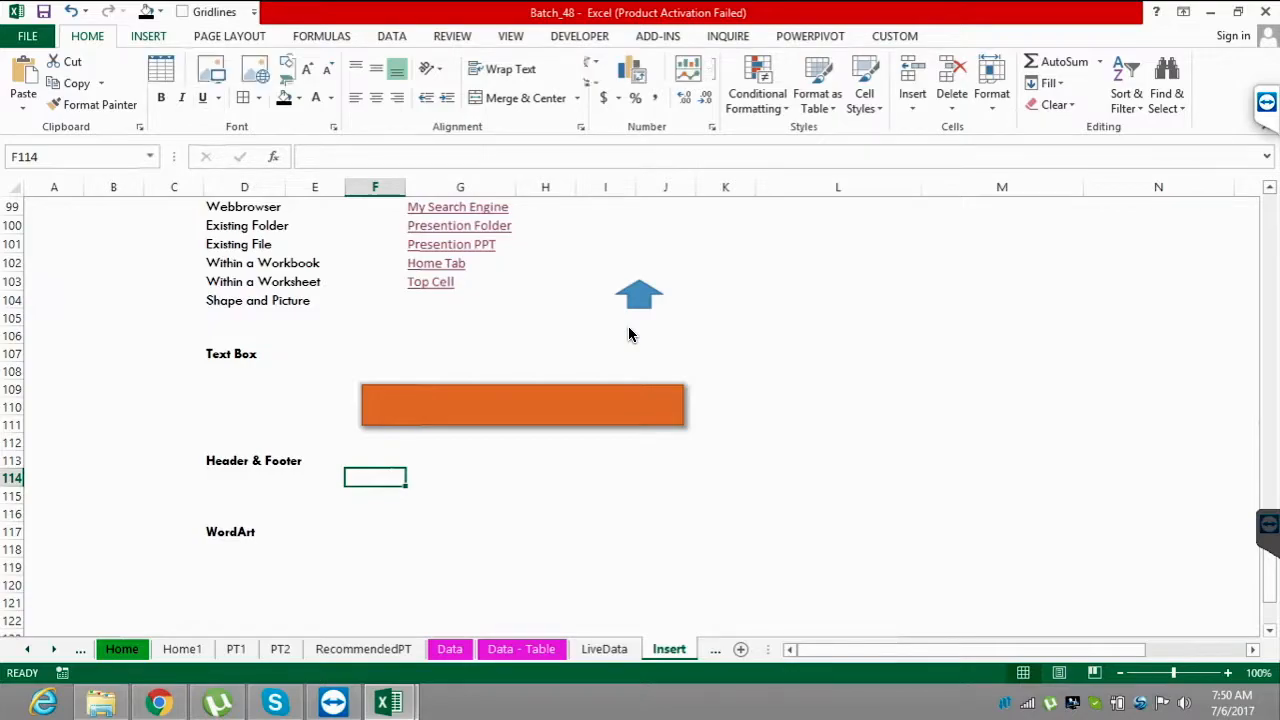
pyautogui.hotkey('alt', 'n')
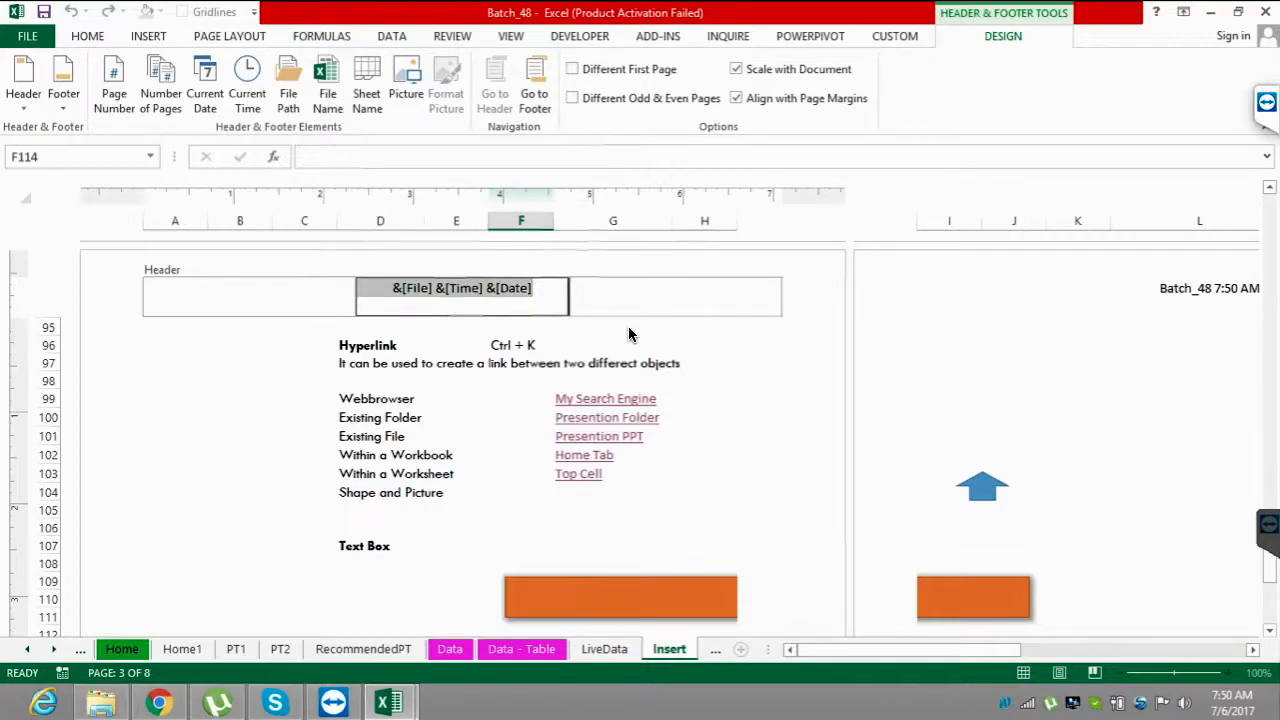
pyautogui.press('Right')
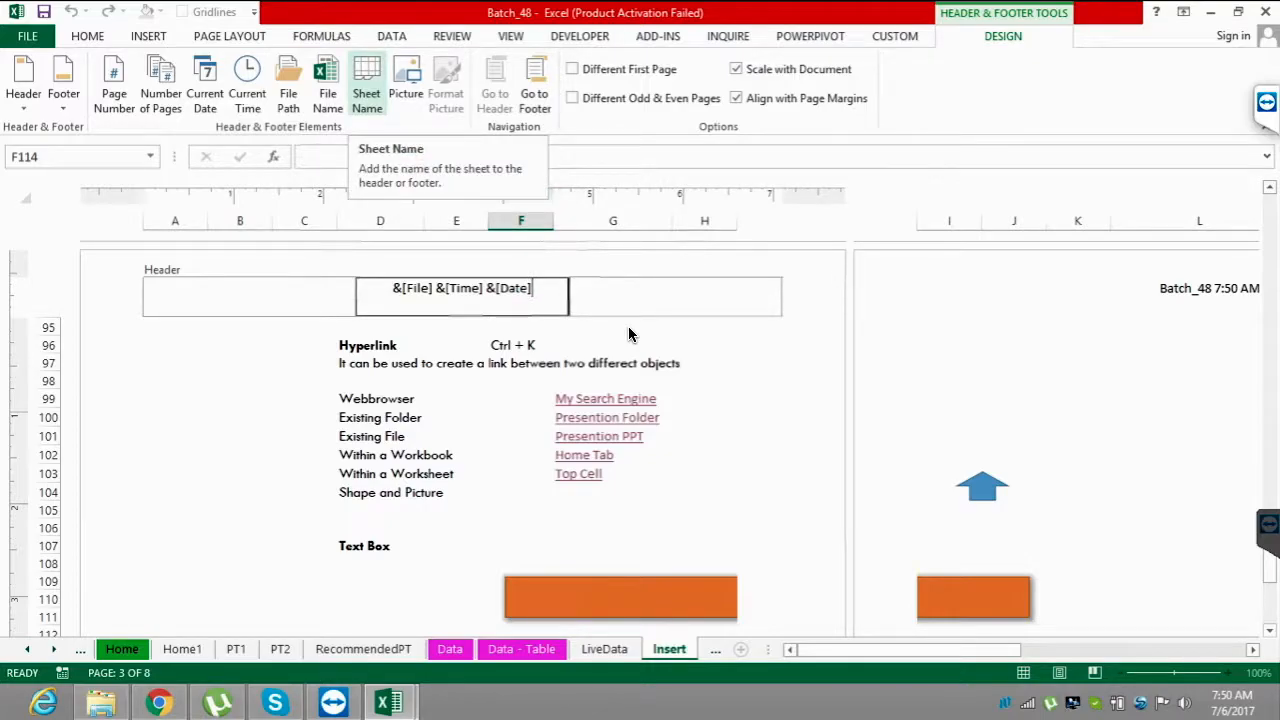
pyautogui.click(367, 93)
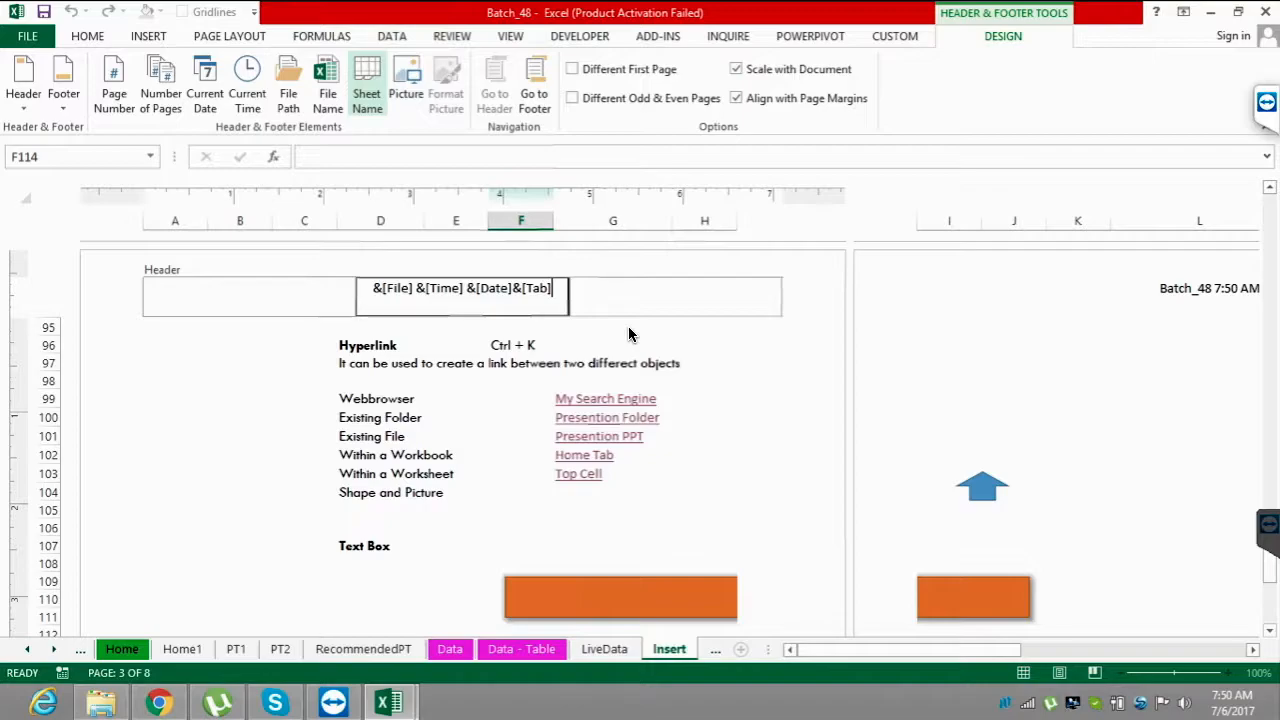
pyautogui.press('Escape')
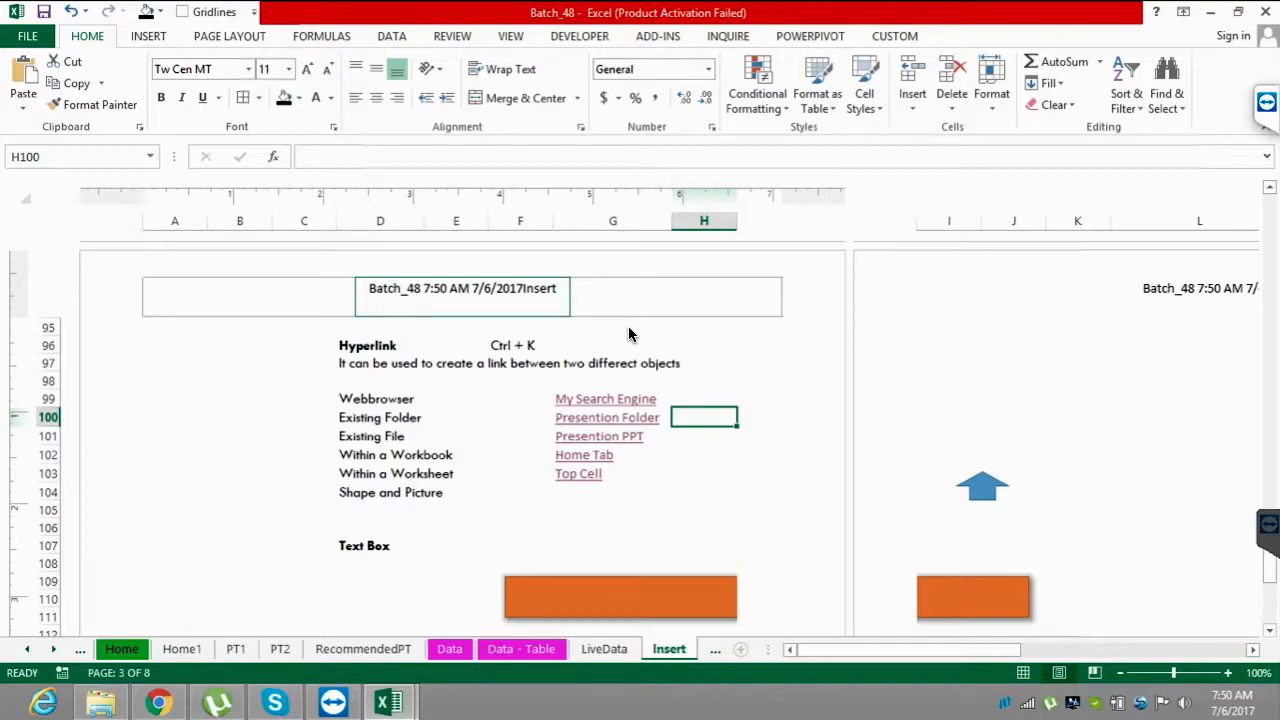
# - Examine how the header appears across the pages of the Insert sheet in Page Layout view
pyautogui.hscroll(2, 629, 334)
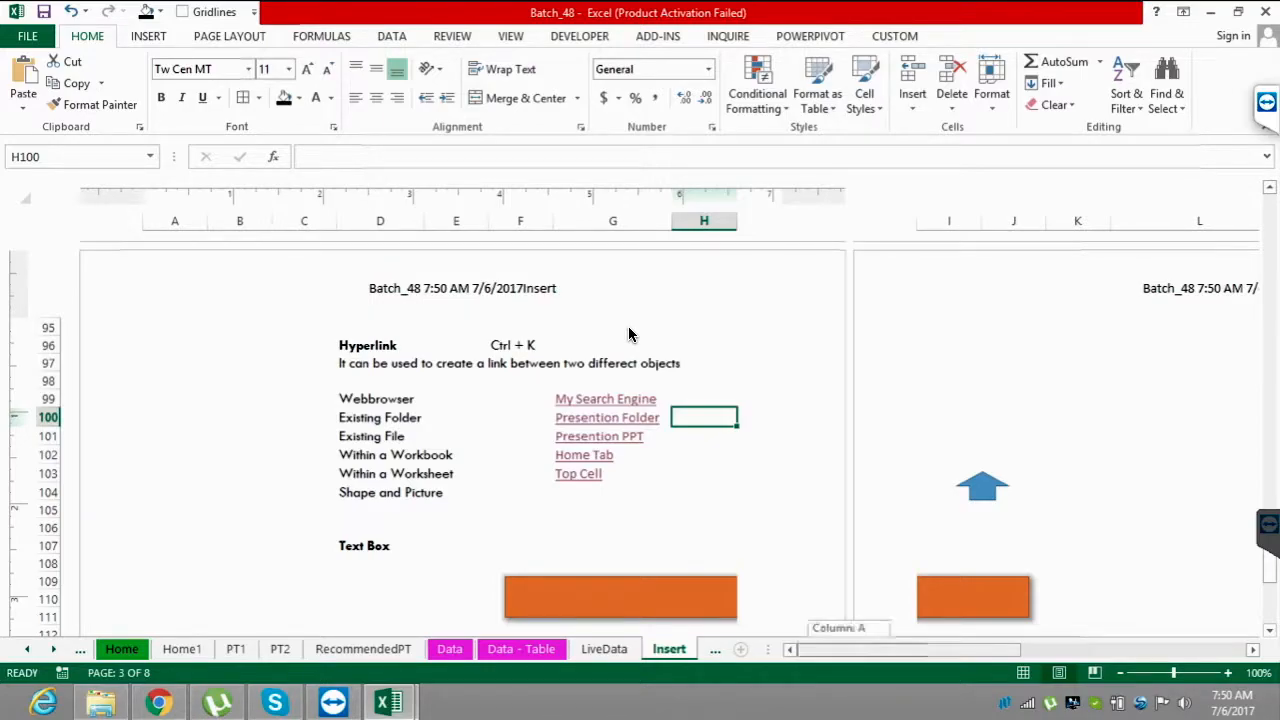
pyautogui.hscroll(4, 629, 334)
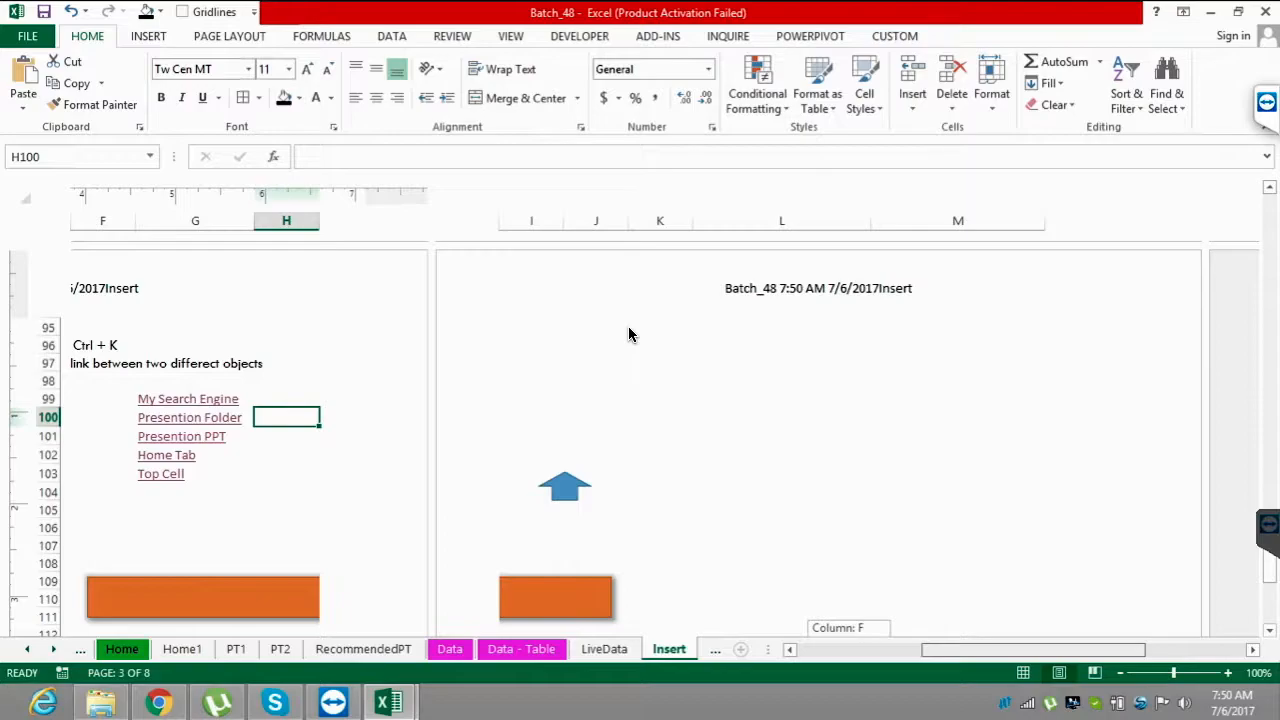
pyautogui.hscroll(-6, 629, 334)
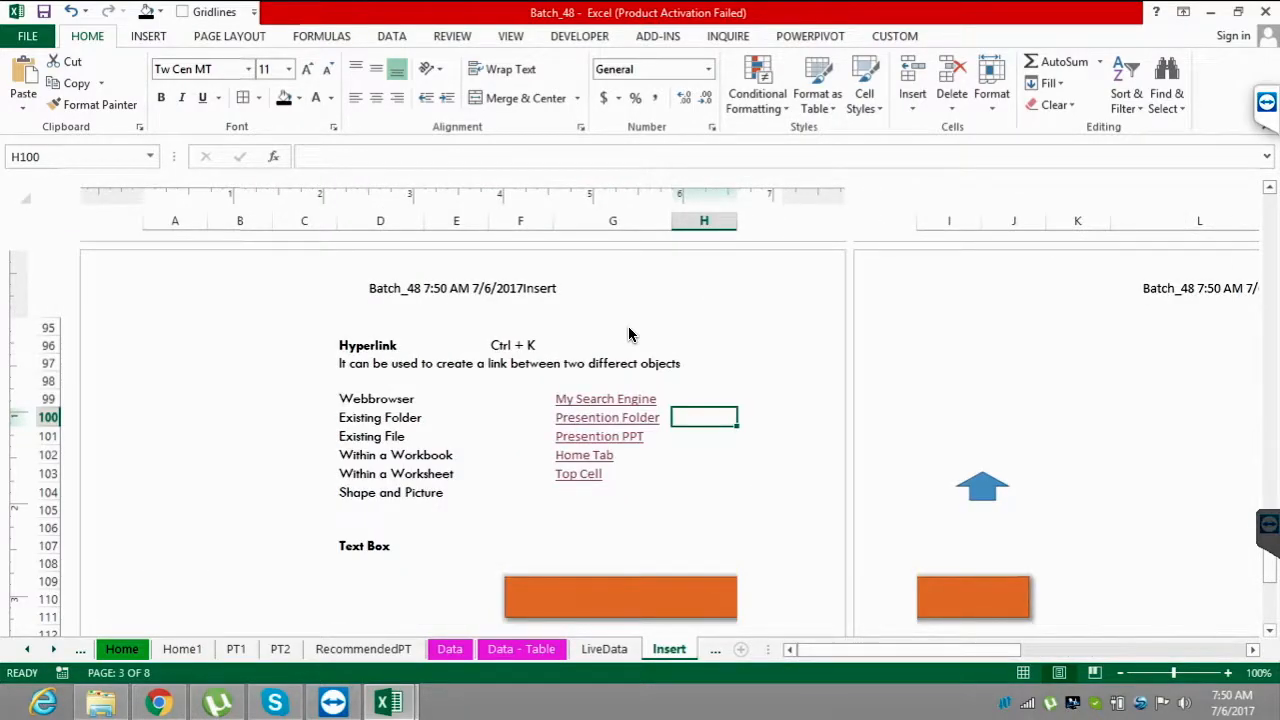
pyautogui.scroll(-4, 629, 334)
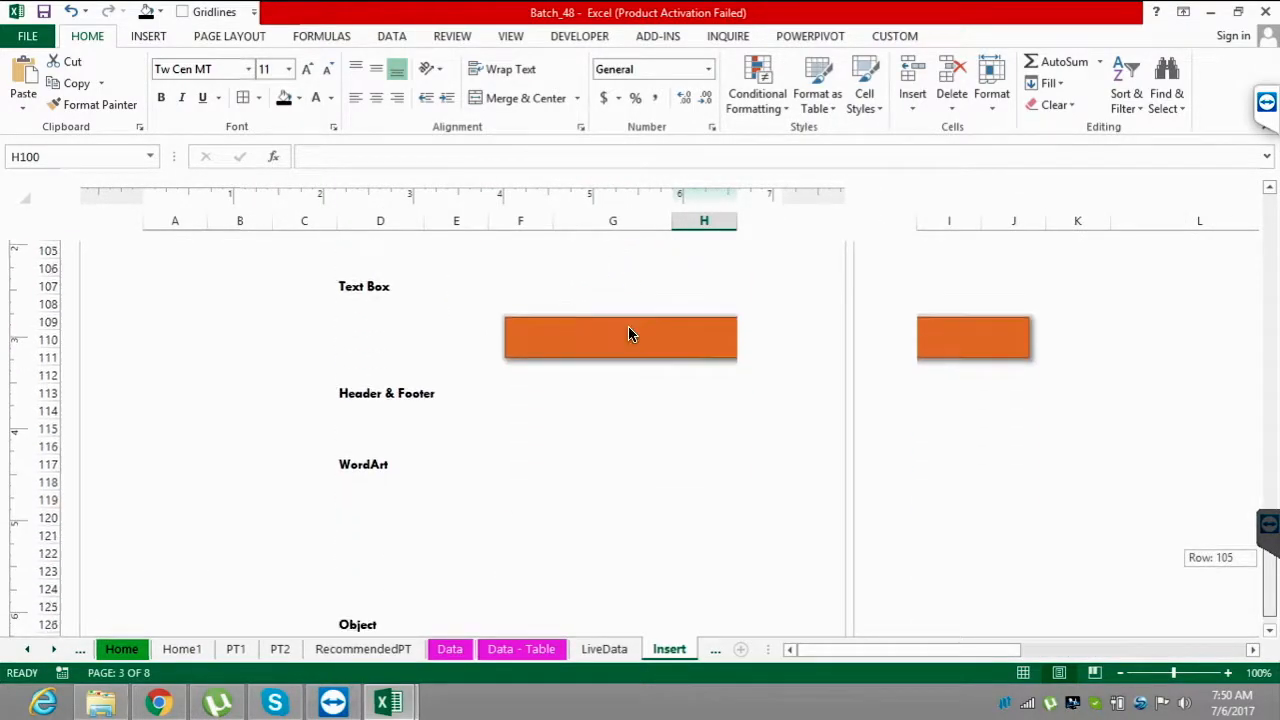
pyautogui.scroll(-1, 629, 334)
pyautogui.scroll(7, 629, 334)
pyautogui.scroll(11, 629, 334)
pyautogui.scroll(-9, 629, 334)
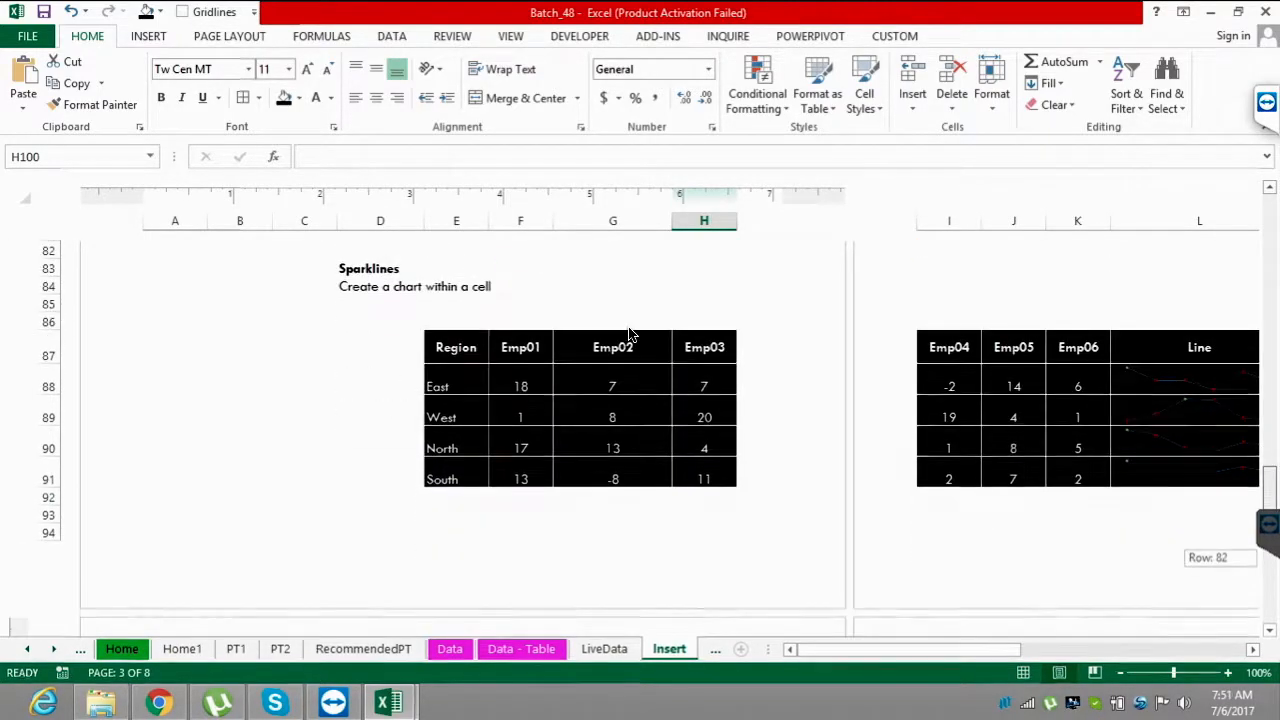
pyautogui.scroll(-6, 629, 334)
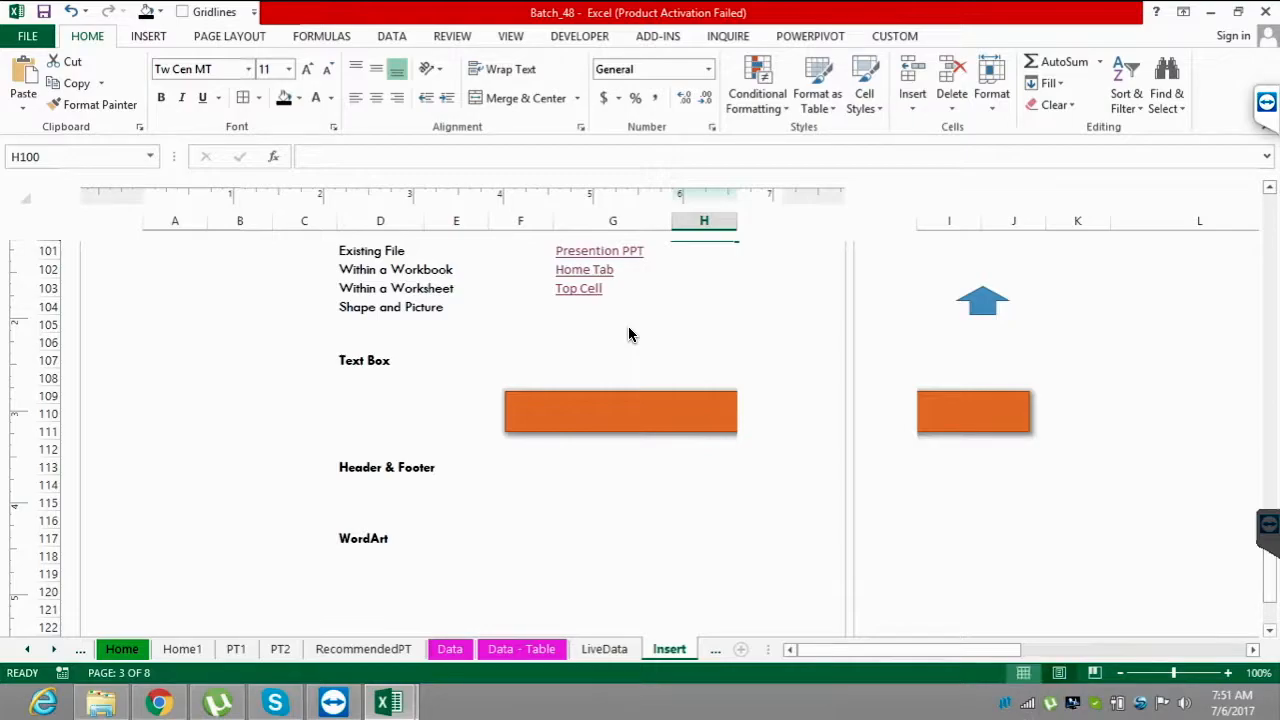
# - Return the Insert sheet to Normal view
pyautogui.hotkey('alt', 'w')
pyautogui.press('l')
pyautogui.hotkey('ctrl', 'End')
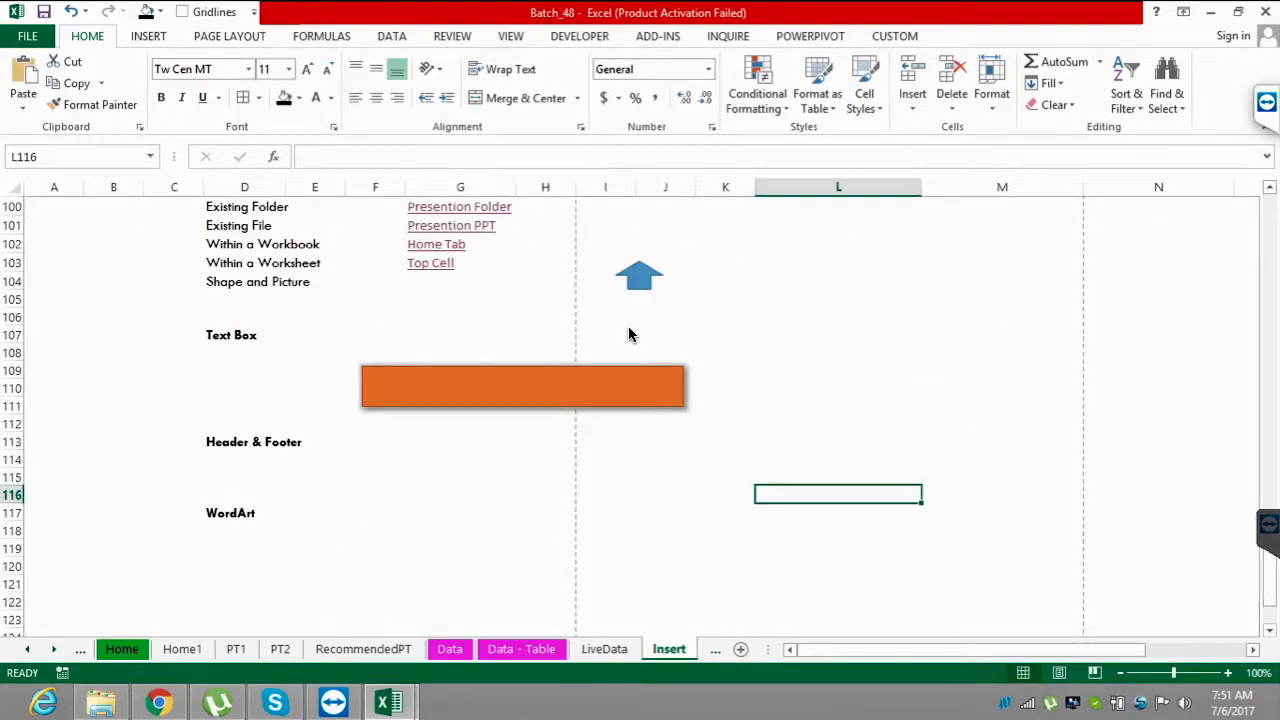
# - Insert a WordArt object in a blue-outlined hollow letter style and place it below the WordArt heading
pyautogui.scroll(-1, 629, 334)
pyautogui.scroll(-1, 629, 334)
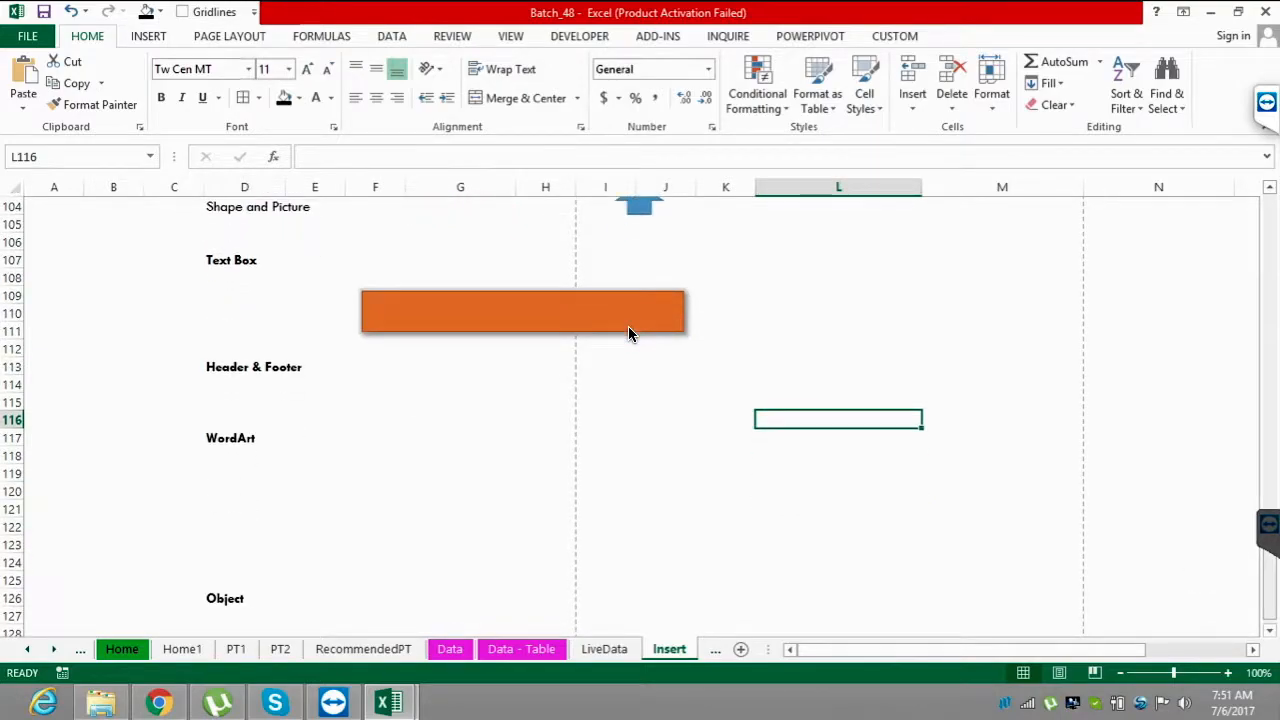
pyautogui.click(375, 473)
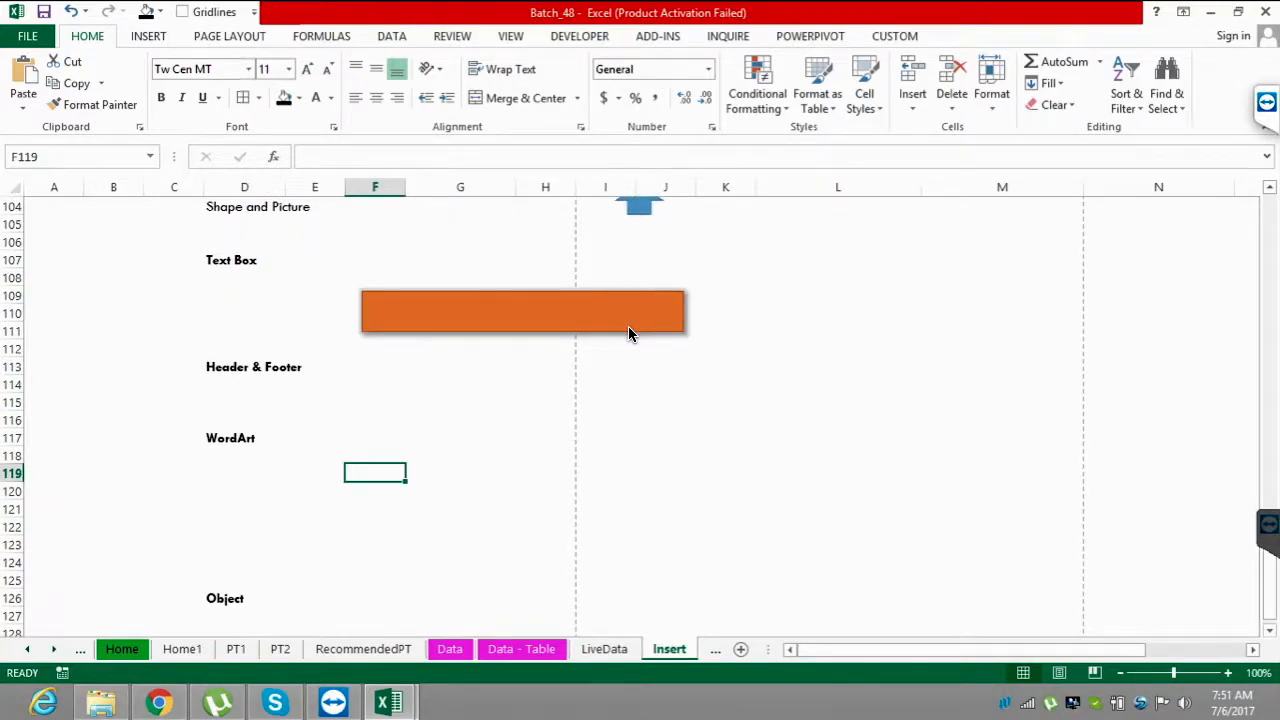
pyautogui.hotkey('alt', 'n')
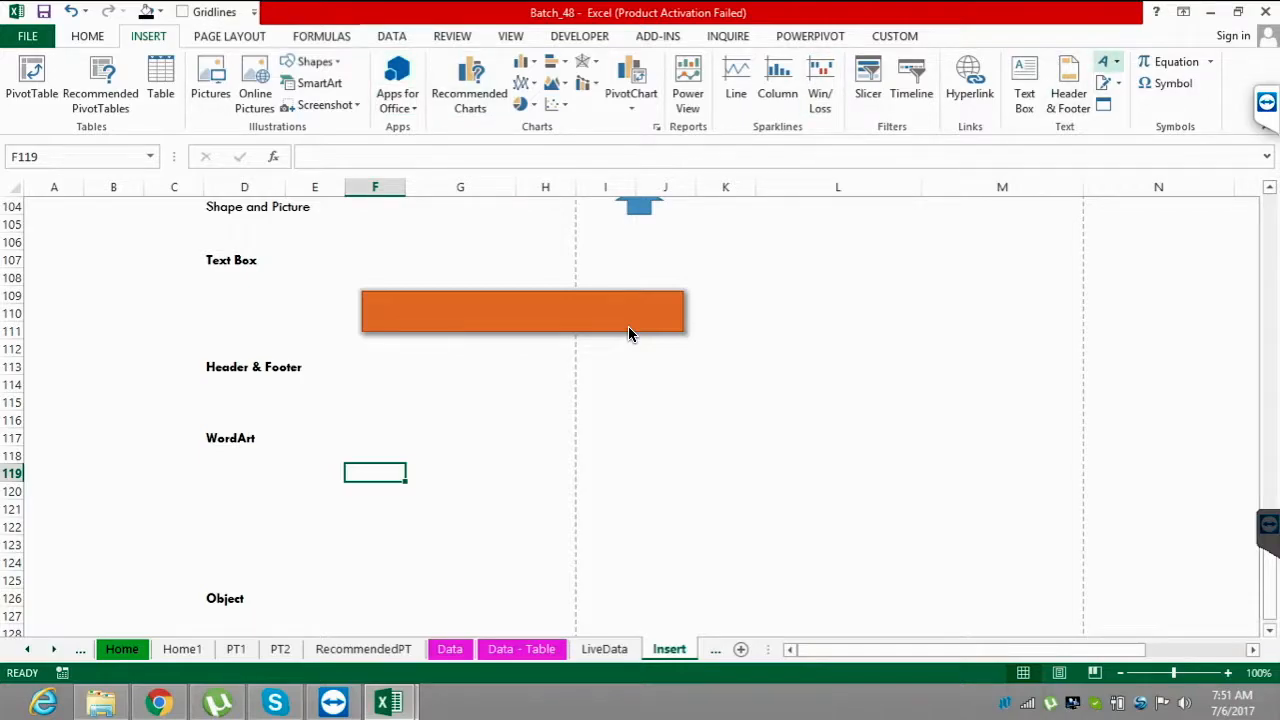
pyautogui.press('w')
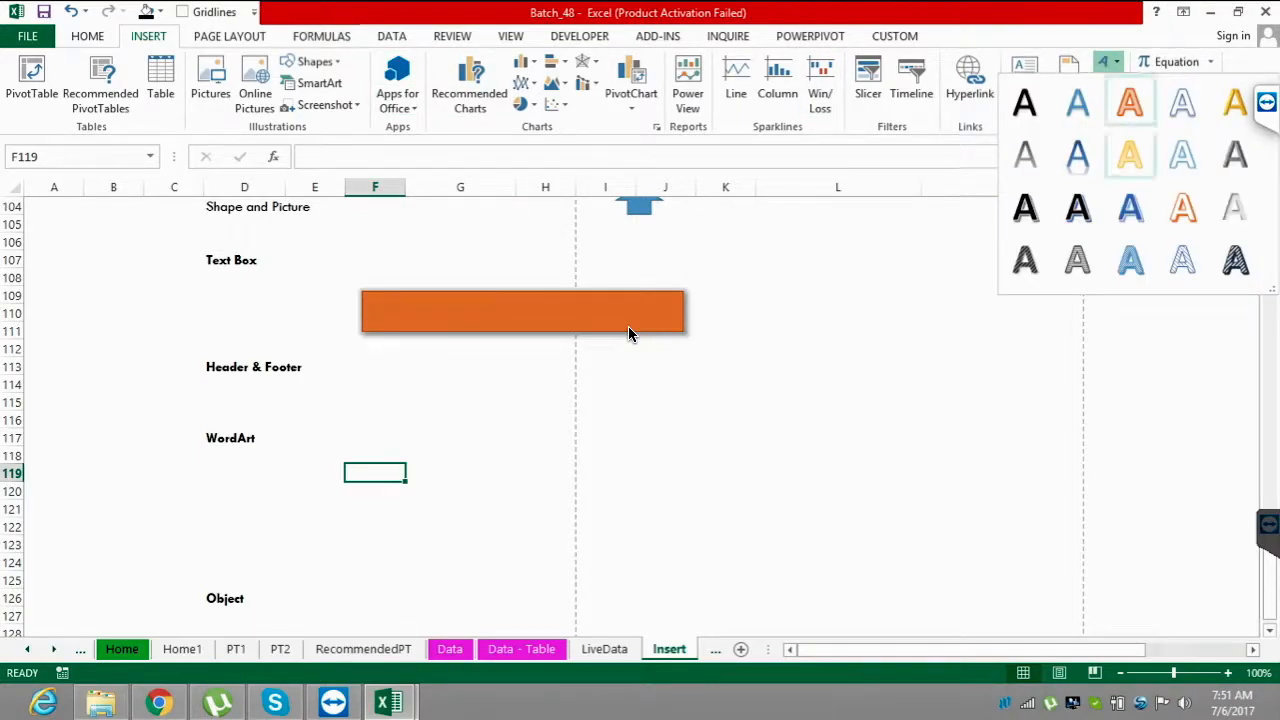
pyautogui.press('Return')
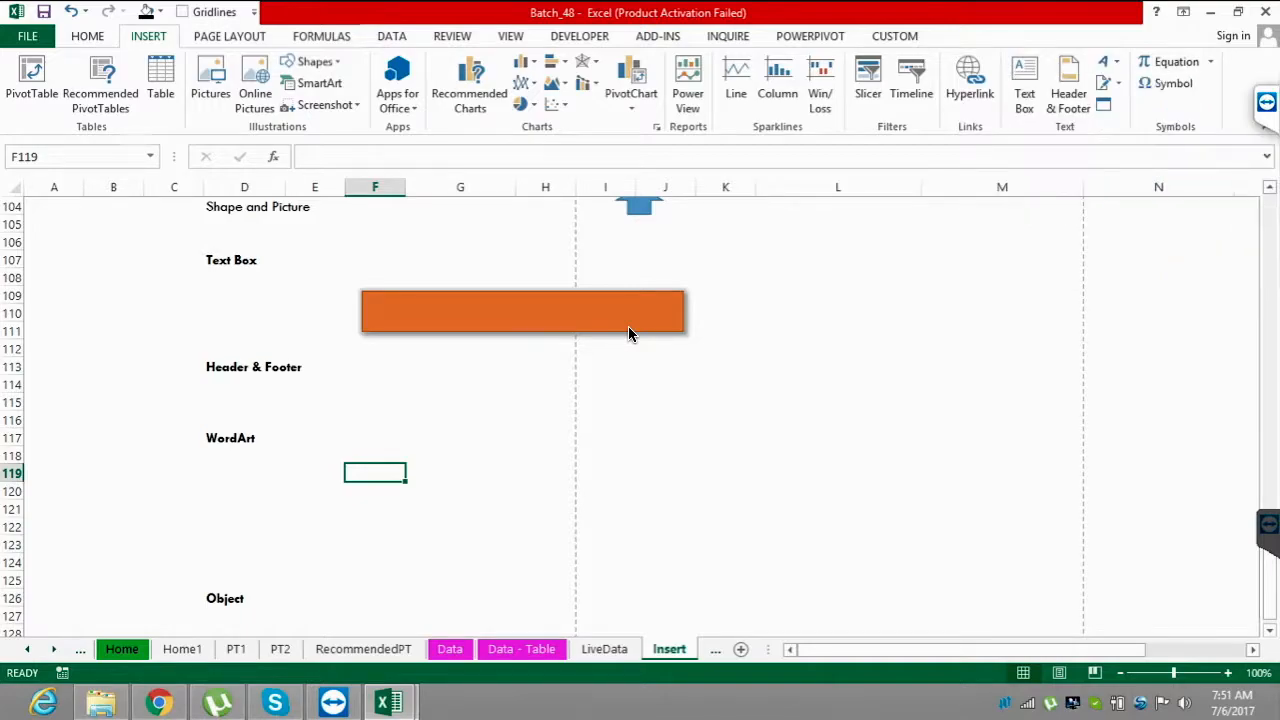
pyautogui.moveTo(628, 378); pyautogui.dragTo(451, 444)
# - Replace the WordArt's placeholder text with "Excel VBA Class" and deselect the object
pyautogui.moveTo(273, 492); pyautogui.dragTo(690, 494)
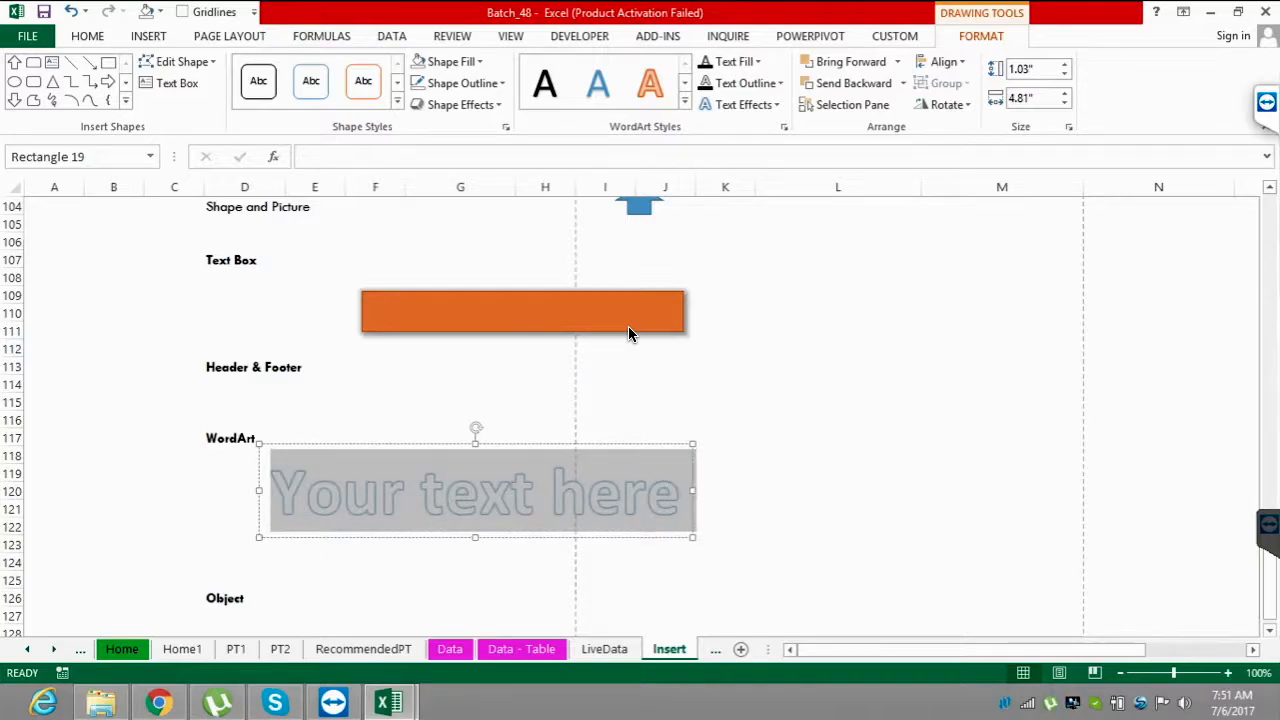
pyautogui.write('Excel BA')
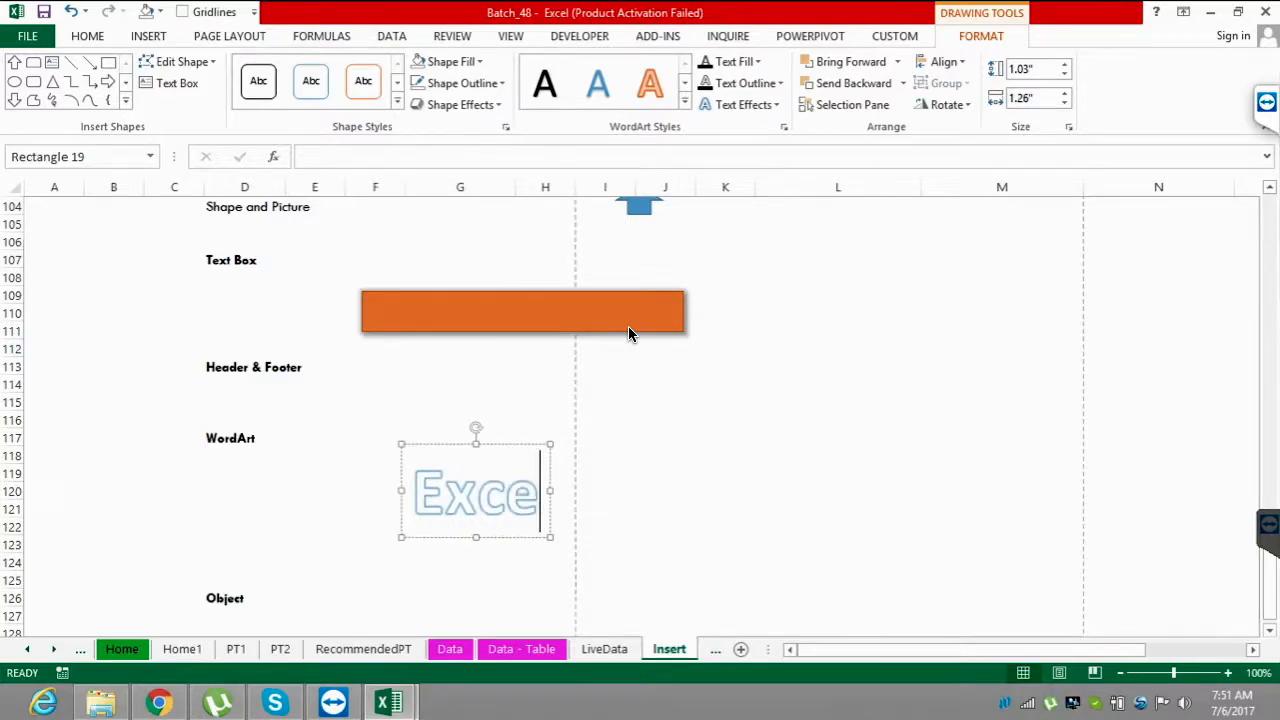
pyautogui.press('BackSpace')
pyautogui.press('BackSpace')
pyautogui.press('BackSpace')
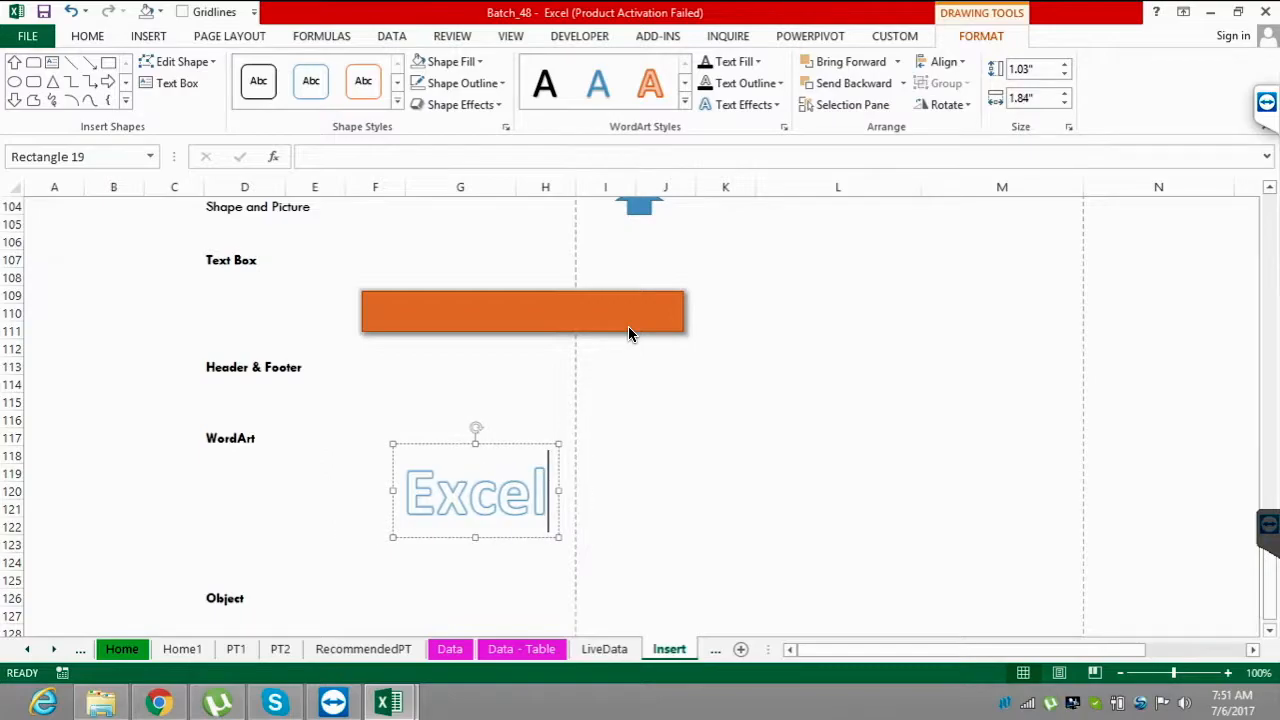
pyautogui.write('VBA Class')
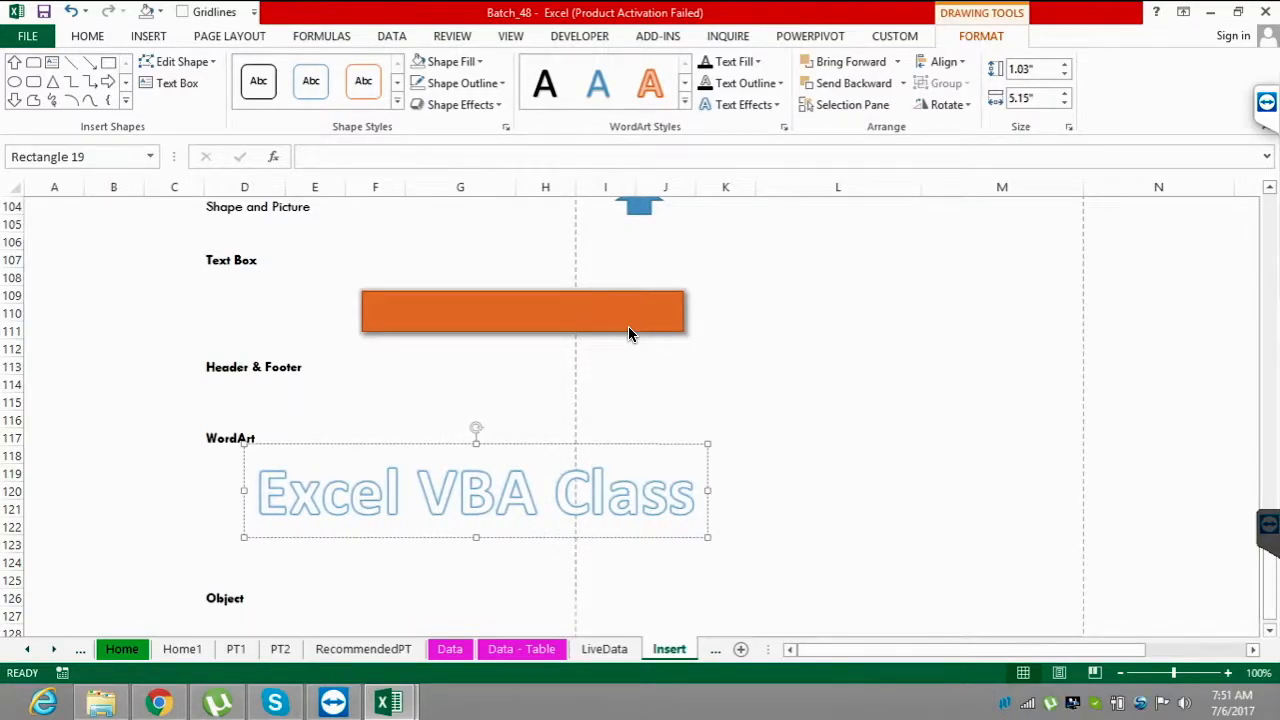
pyautogui.press('Escape')
pyautogui.press('Escape')
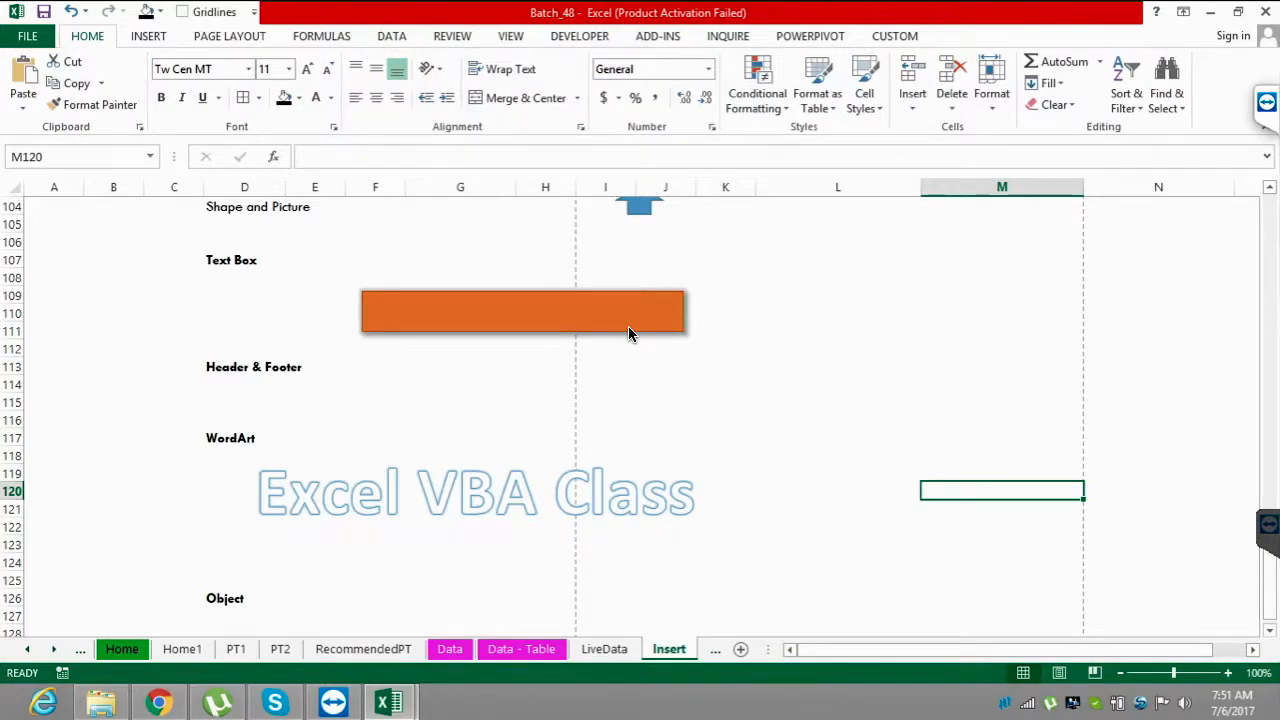
pyautogui.scroll(-1, 629, 334)
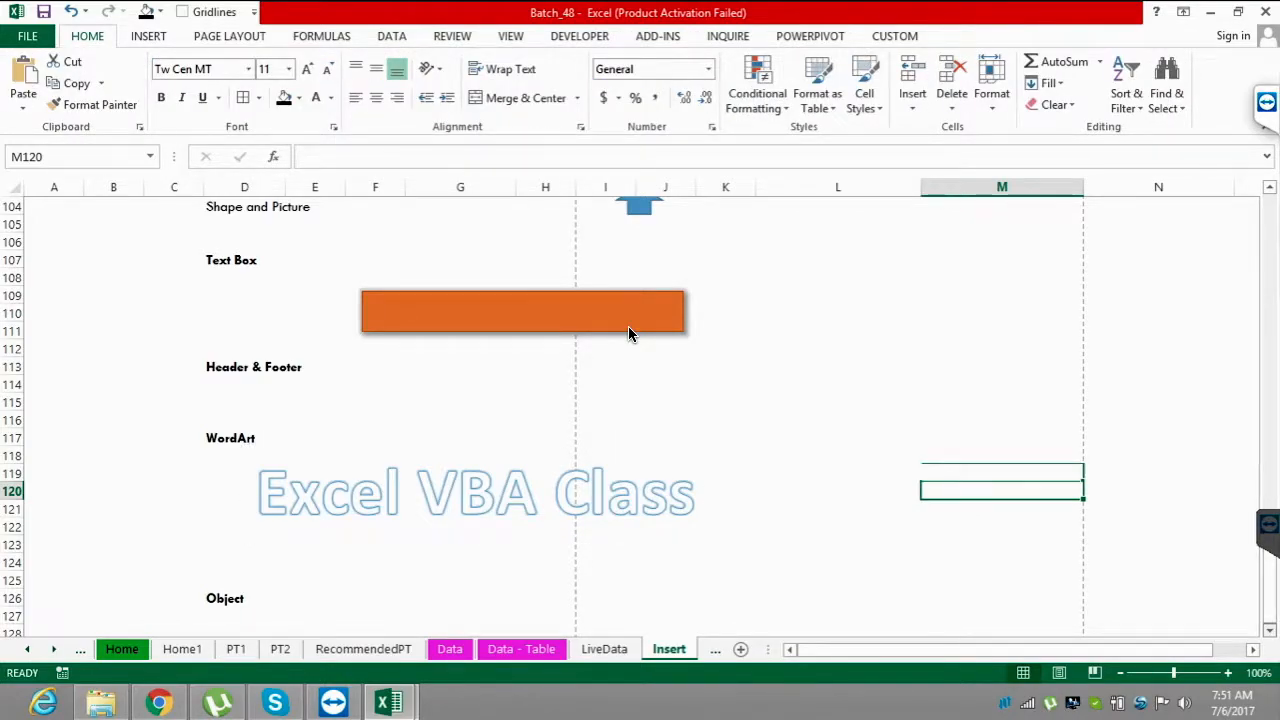
# - Move the "Excel VBA Class" WordArt slightly down and right, between the WordArt and Object headings, and save the workbook
pyautogui.scroll(-1, 629, 334)
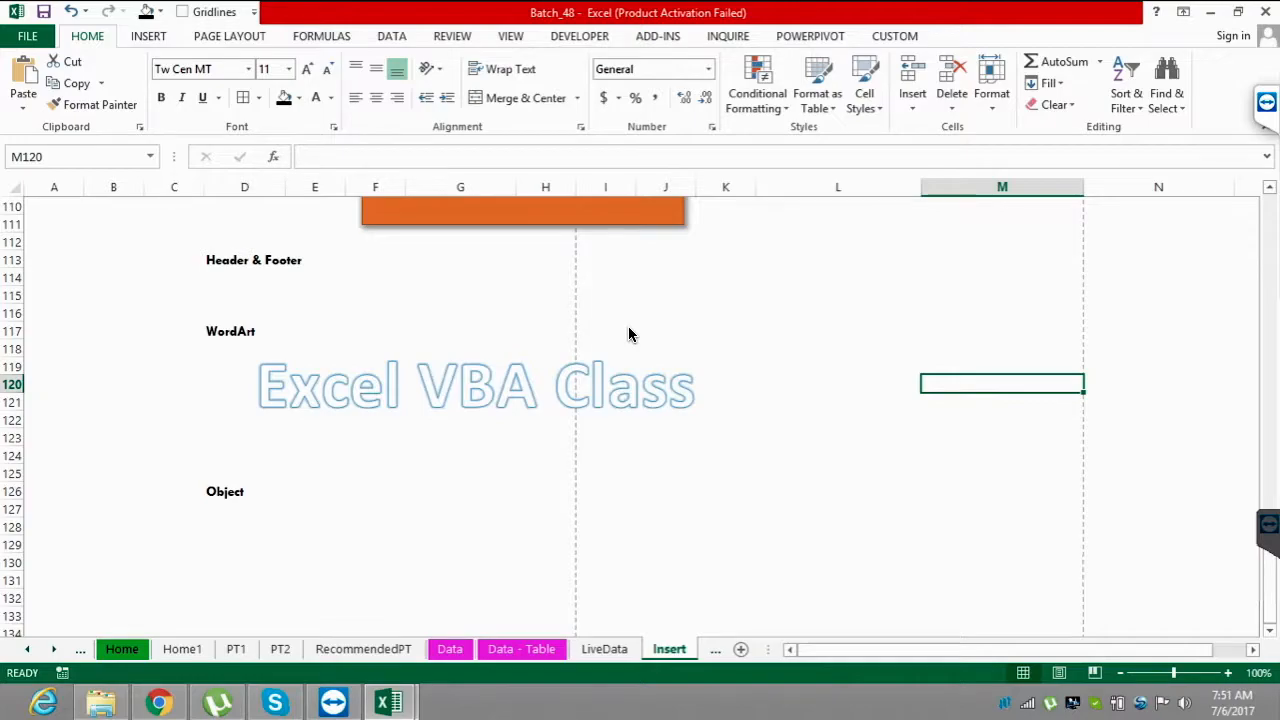
pyautogui.click(315, 526)
pyautogui.click(629, 334)
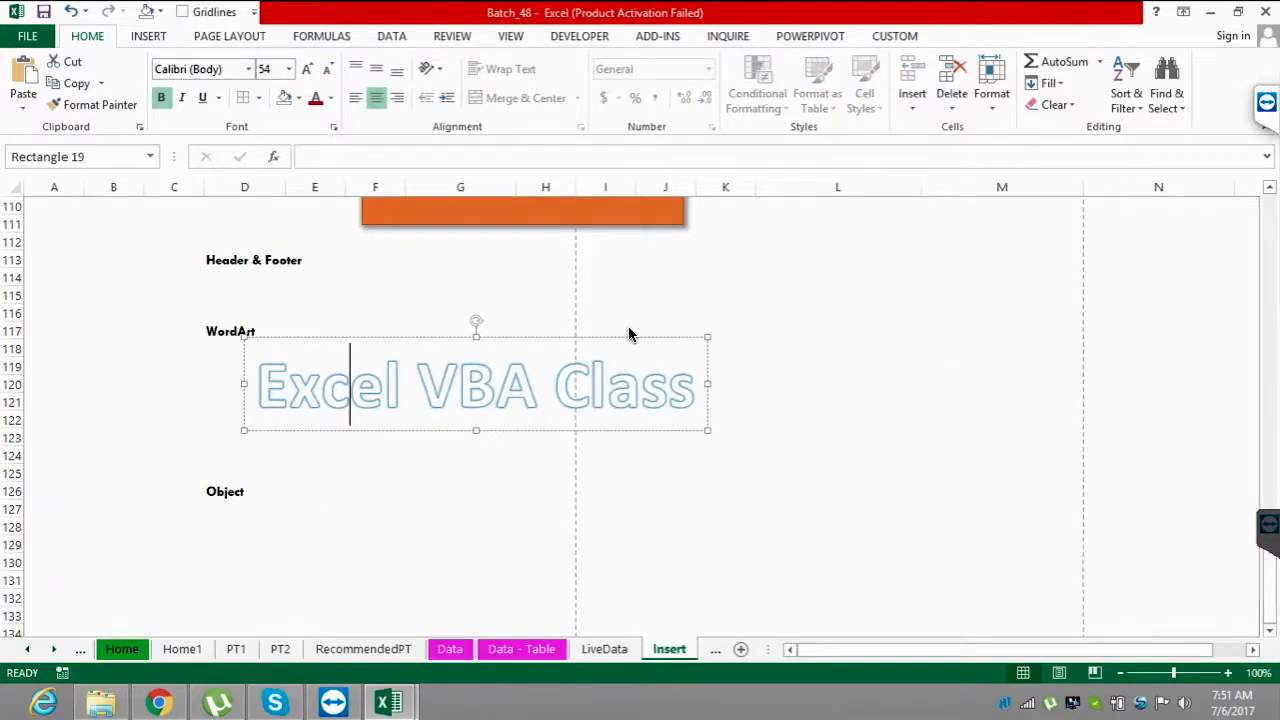
pyautogui.moveTo(629, 336); pyautogui.dragTo(640, 356)
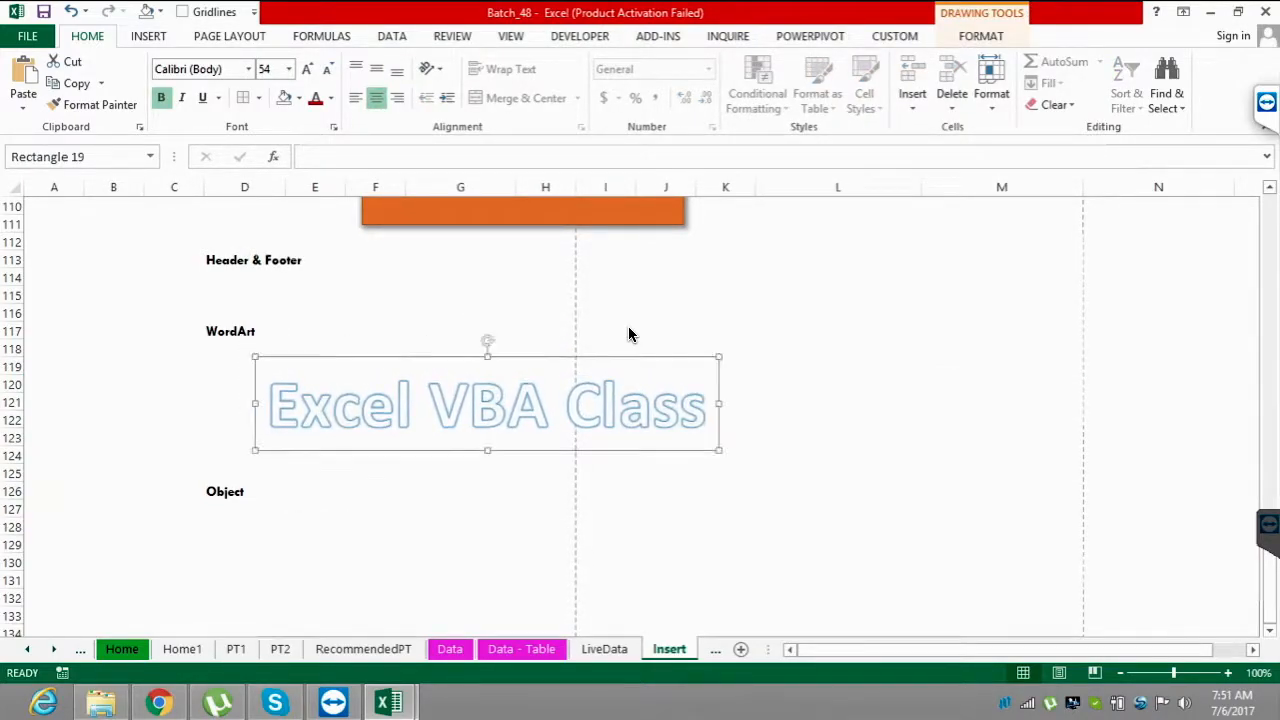
pyautogui.click(315, 526)
pyautogui.press('Escape')
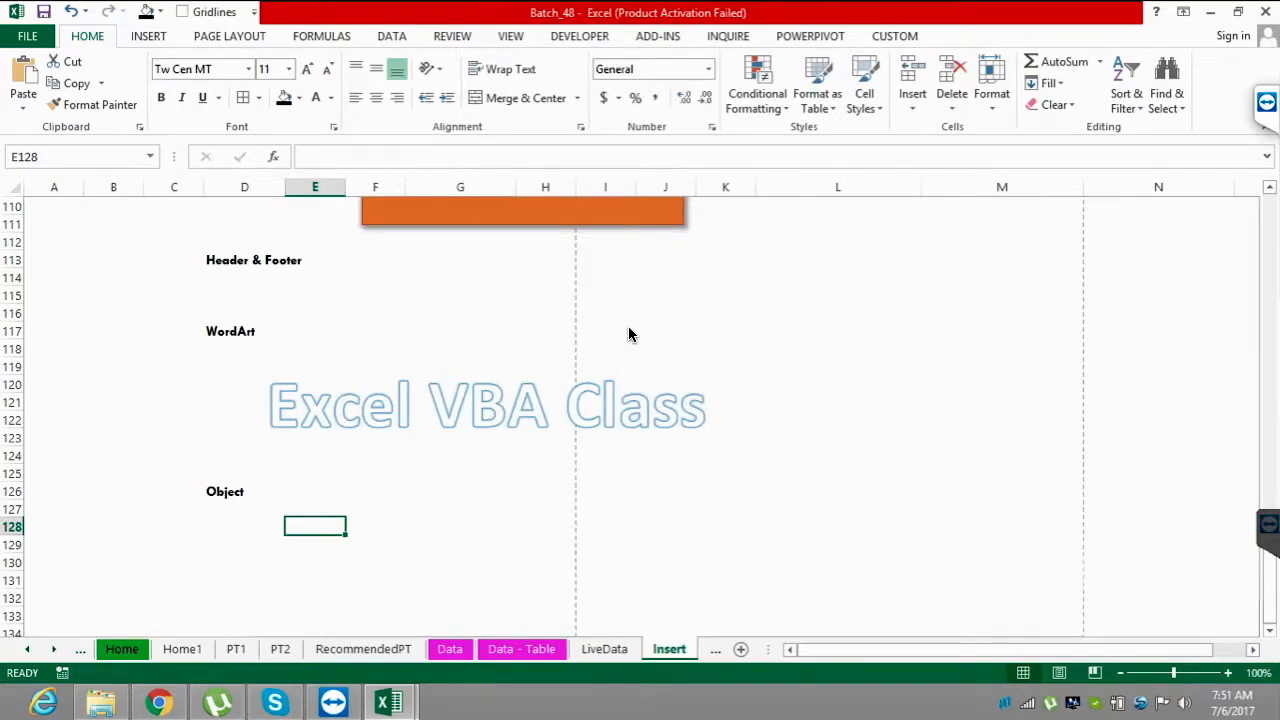
pyautogui.click(394, 405)
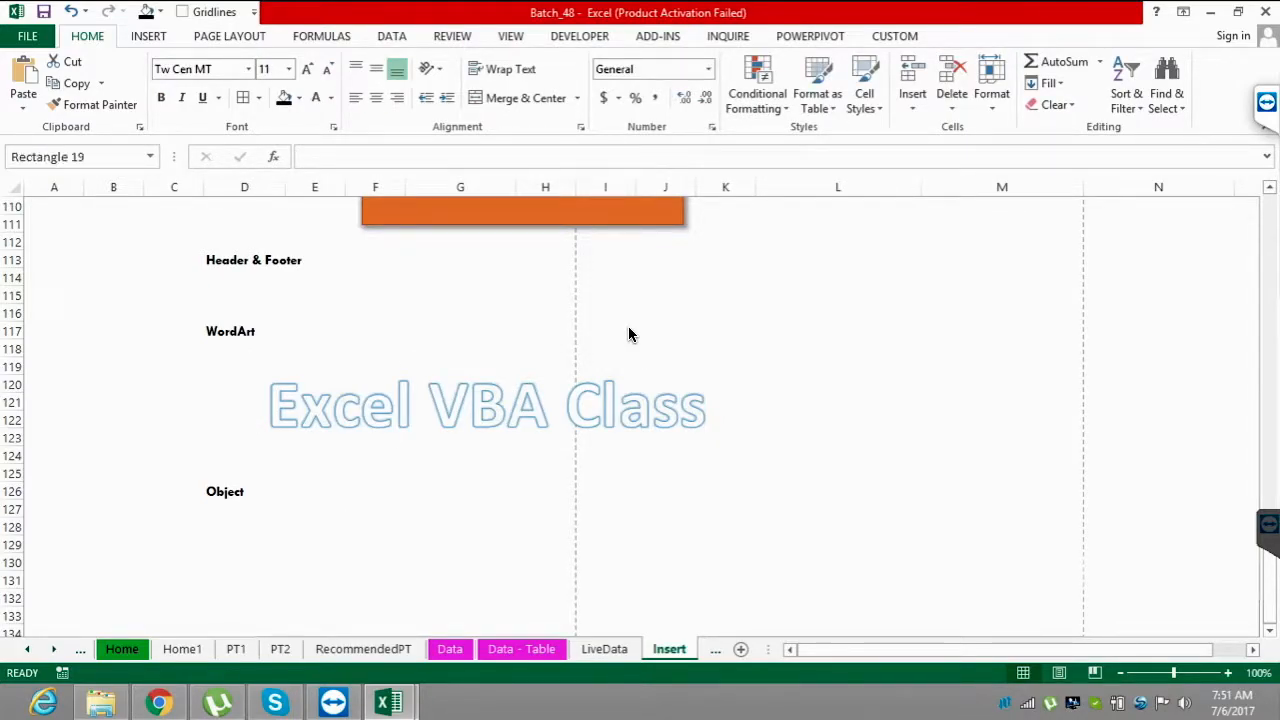
pyautogui.moveTo(600, 357); pyautogui.dragTo(654, 361)
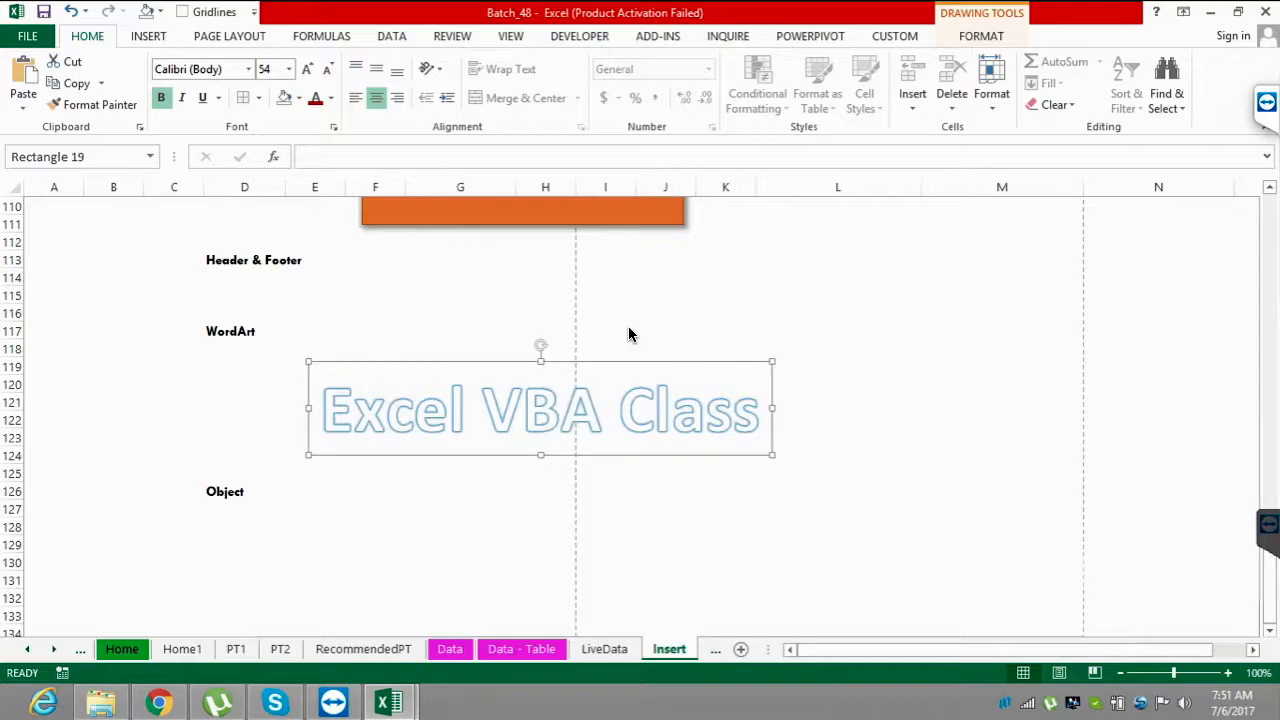
pyautogui.press('Escape')
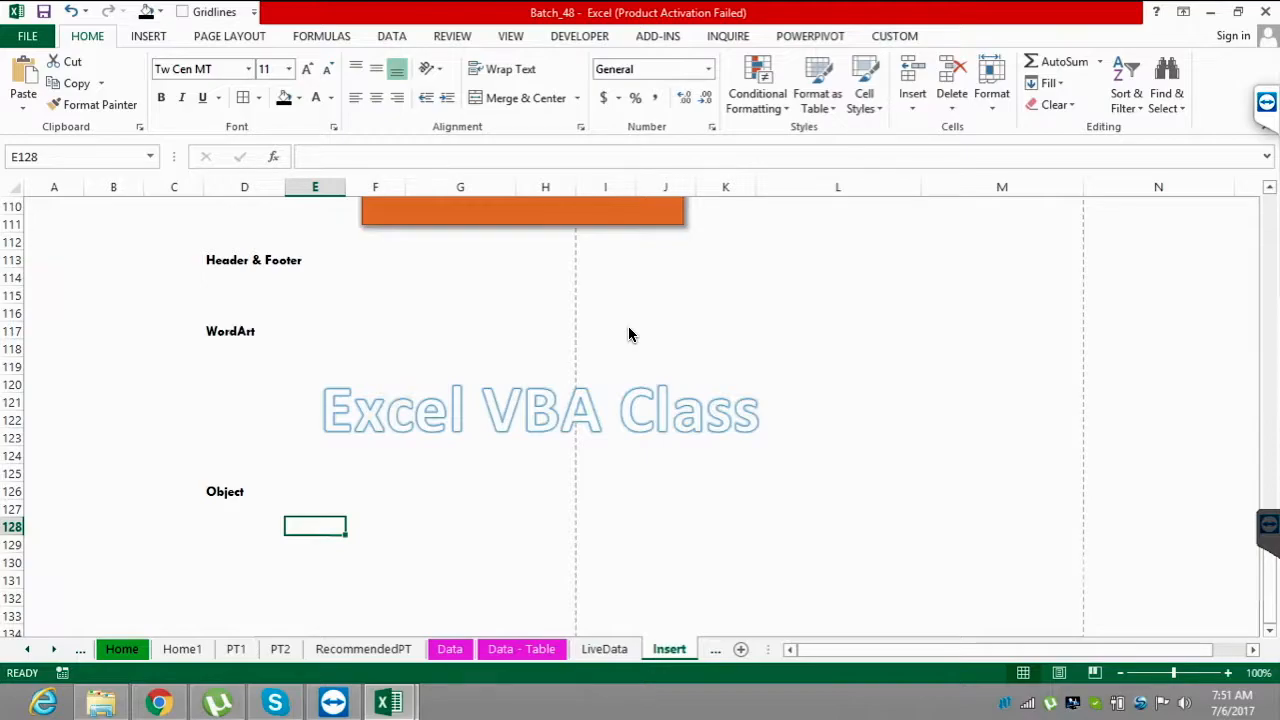
pyautogui.hotkey('ctrl', 's')
# - Follow the Presention PPT hyperlink in the Hyperlink section to open its presentation and dismiss the Office activation wizard
pyautogui.scroll(3, 629, 334)
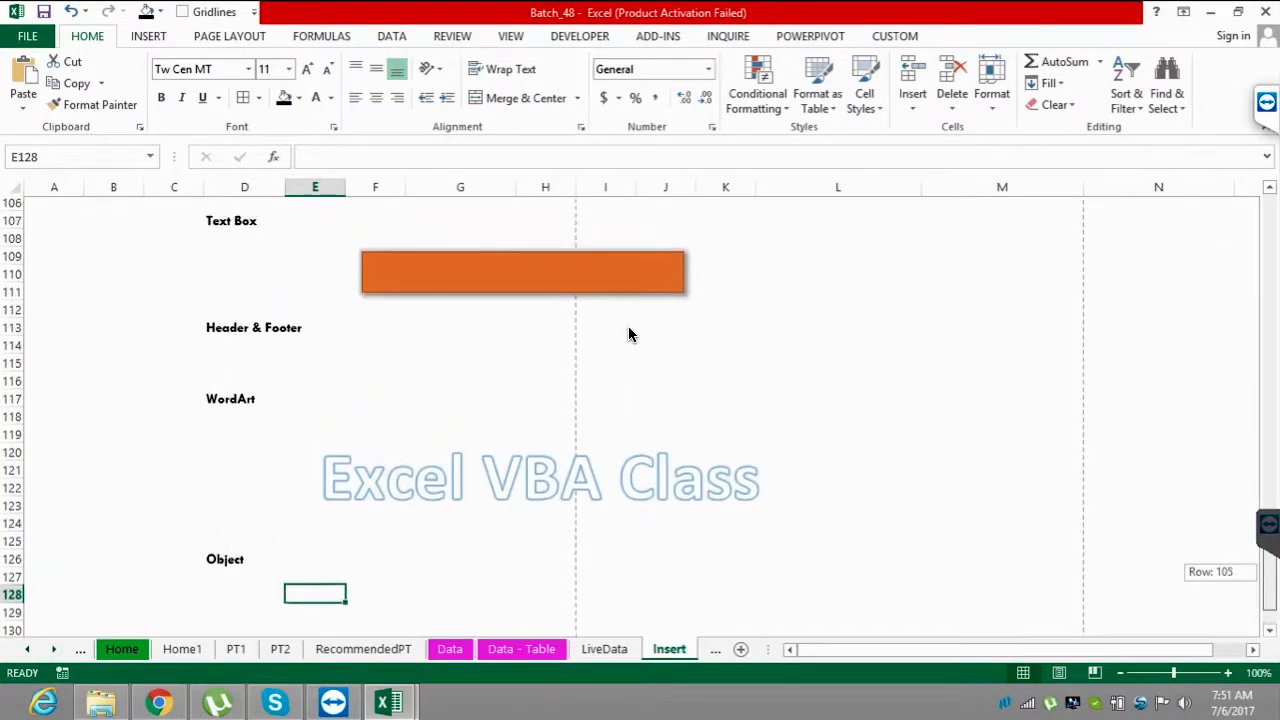
pyautogui.scroll(12, 629, 334)
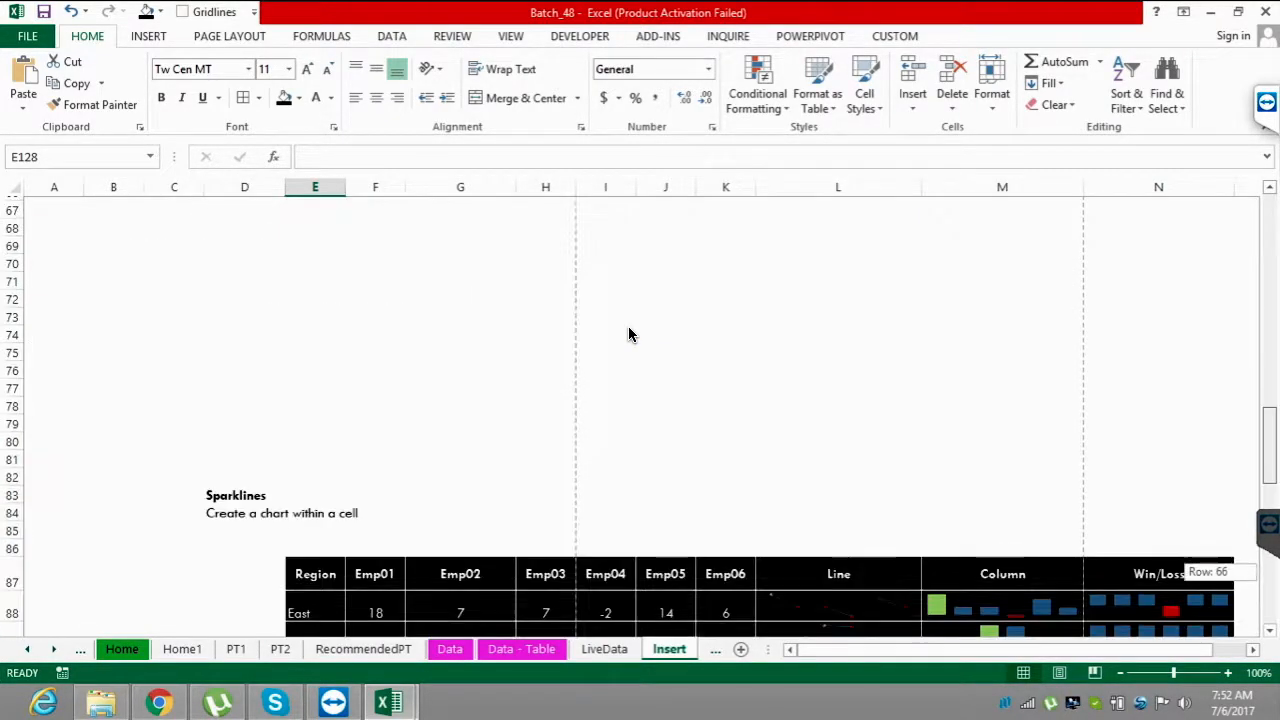
pyautogui.scroll(-7, 629, 334)
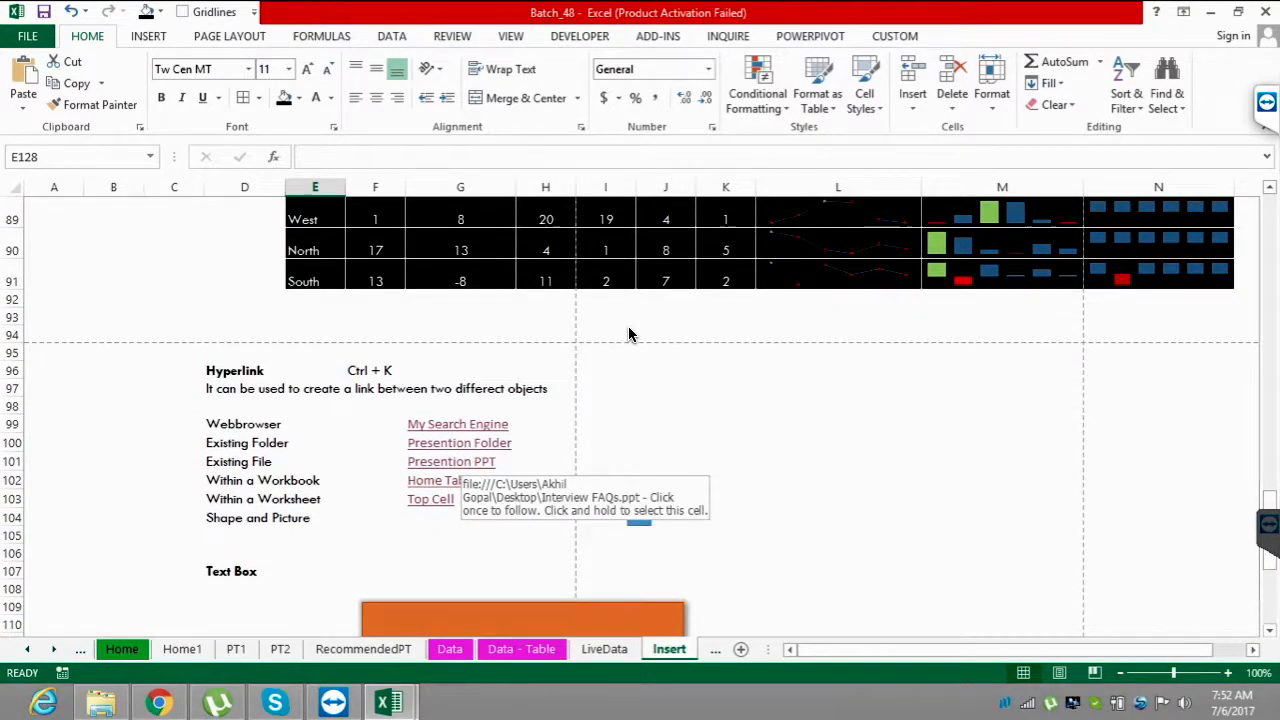
pyautogui.click(460, 462)
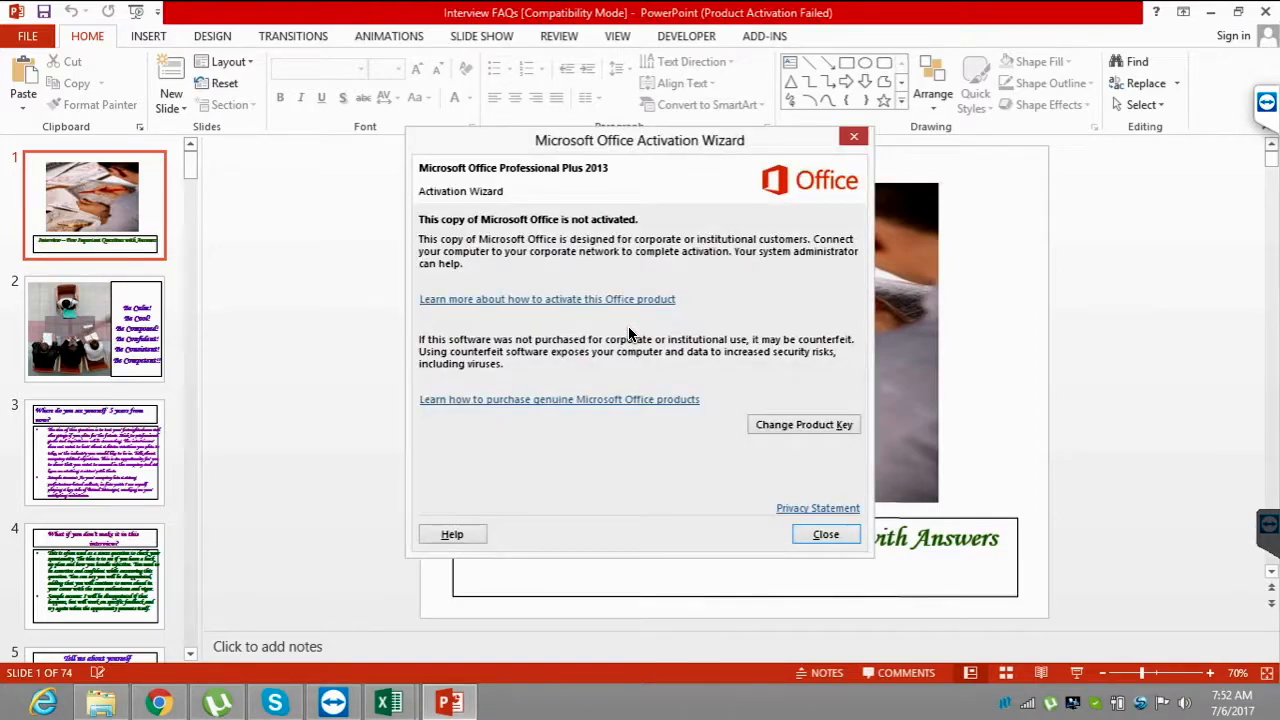
pyautogui.click(826, 534)
# - Close the Interview FAQs presentation, and close the Staffing Daily Dashboard workbook, saving its changes
pyautogui.click(1265, 12)
pyautogui.click(1210, 12)
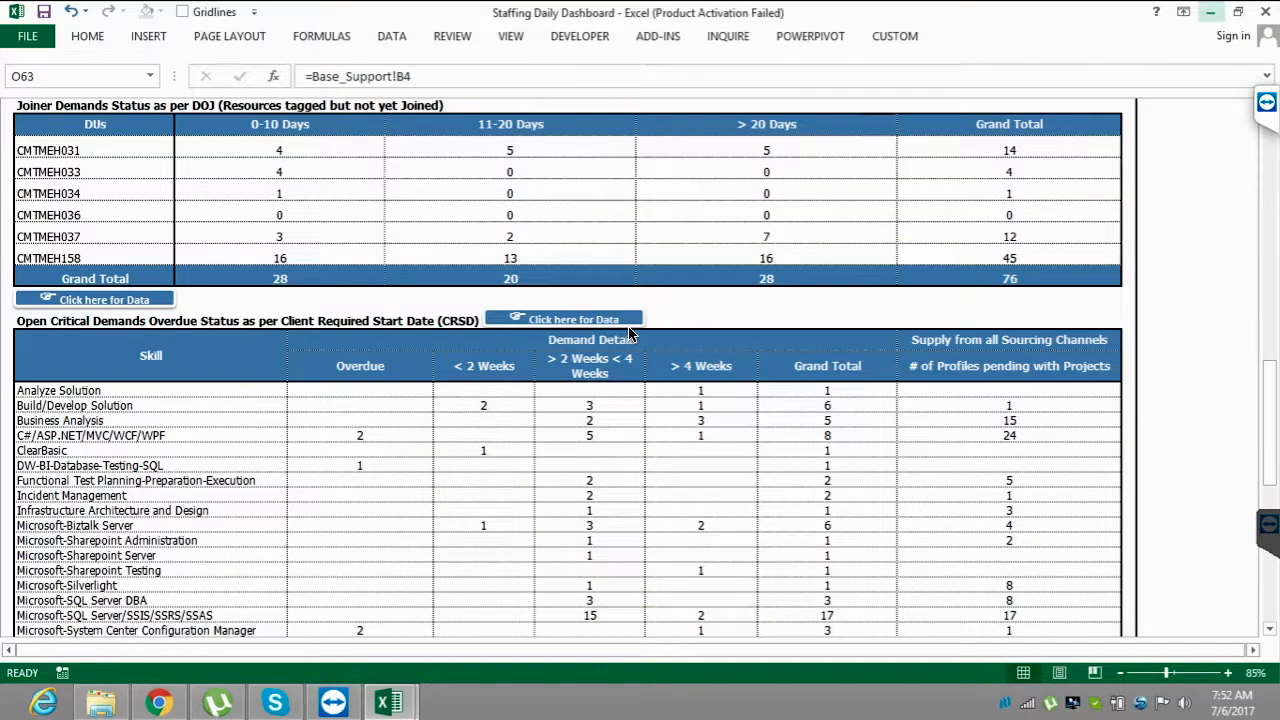
pyautogui.click(1265, 12)
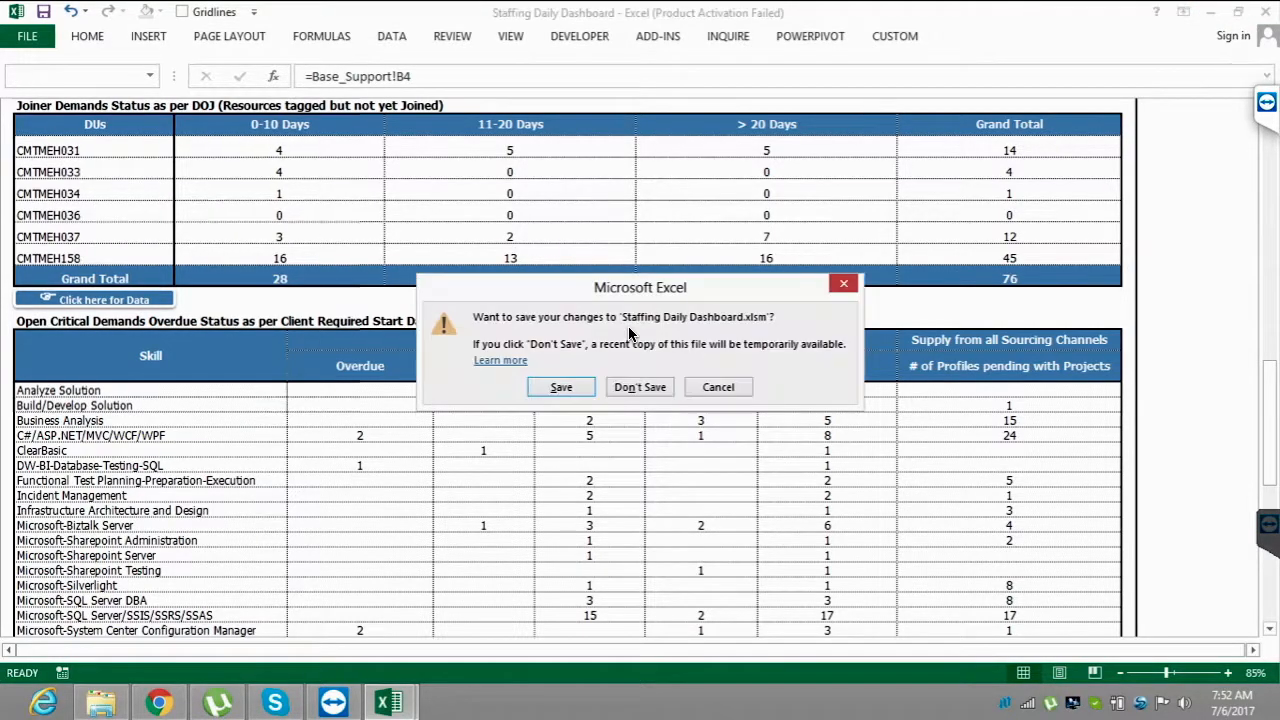
pyautogui.click(640, 386)
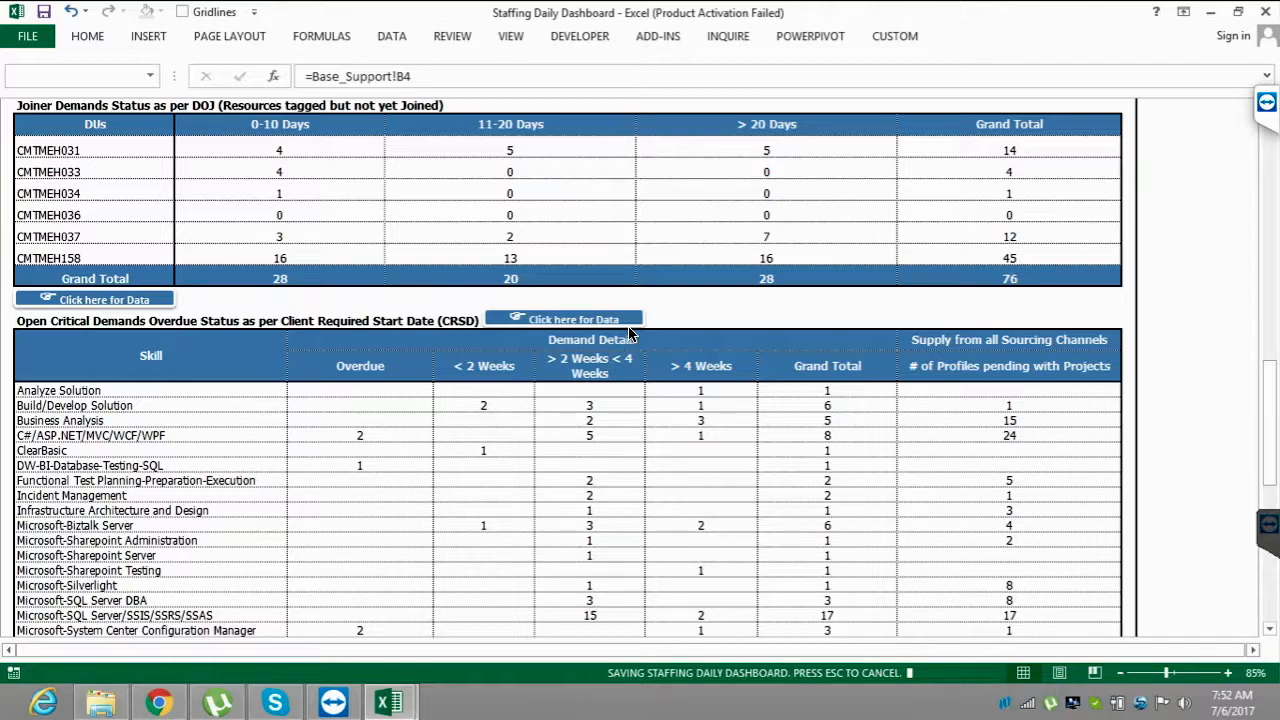
# - Show the desktop and rename the Interview FAQs presentation as "Interview FAQs 1"
pyautogui.moveTo(158, 703)
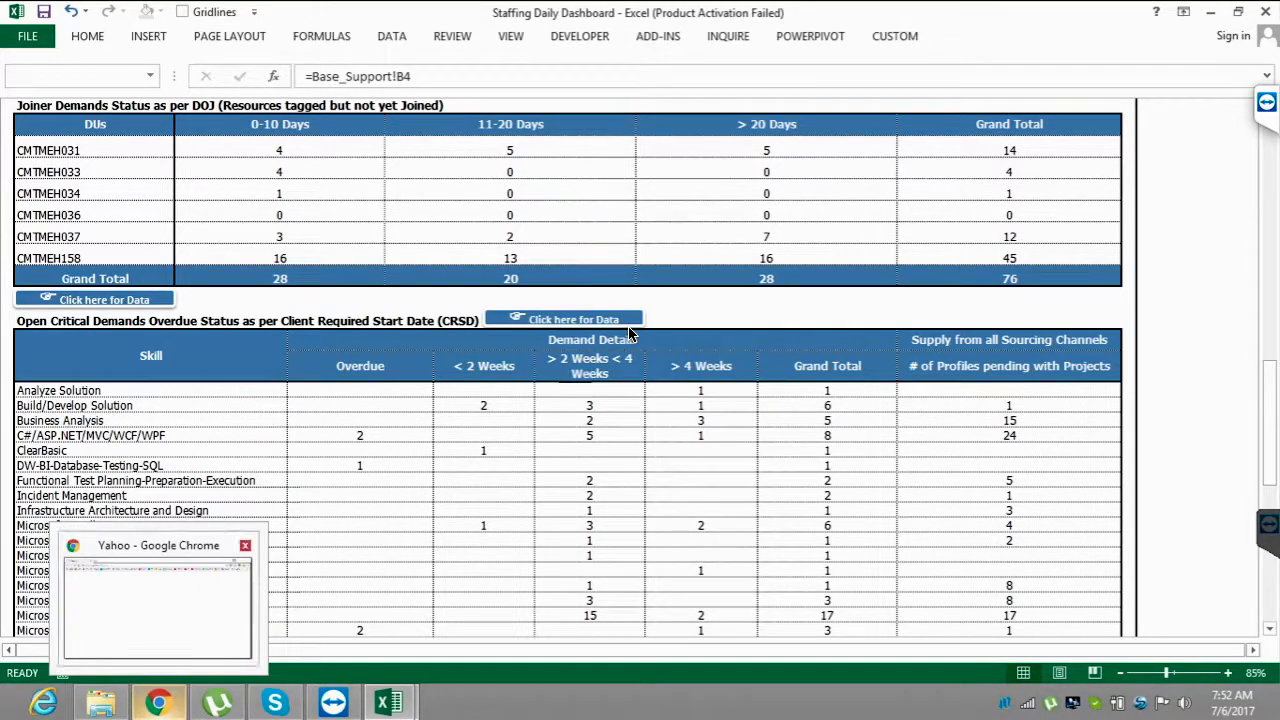
pyautogui.press('super+d')
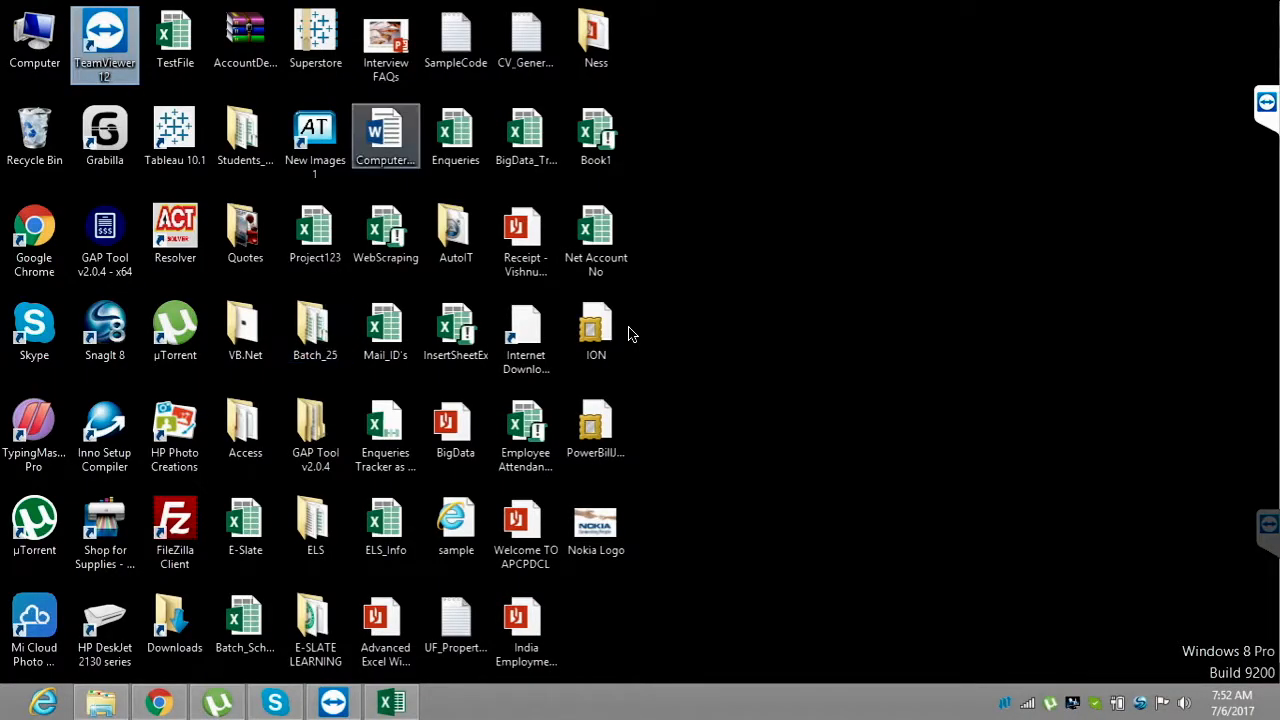
pyautogui.press('Up')
pyautogui.press('F2')
pyautogui.press('End')
pyautogui.write('1')
pyautogui.press('Return')
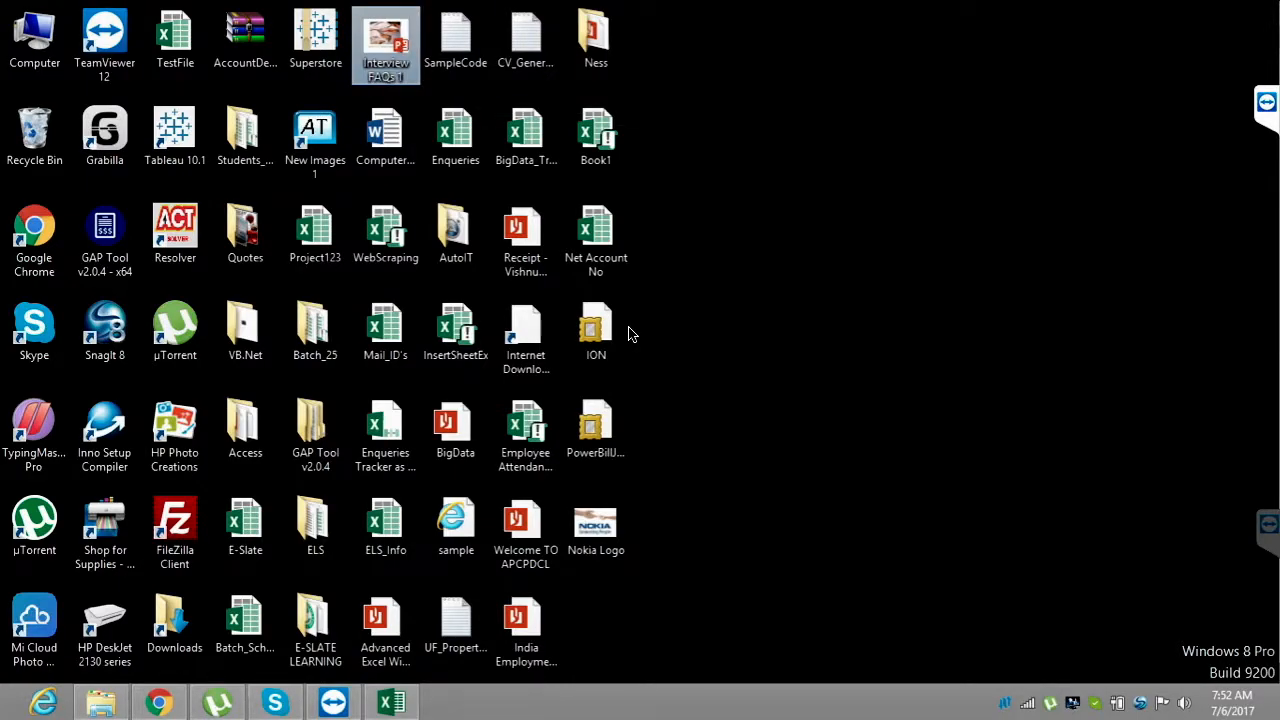
# - Switch back to the Batch_48 workbook in Excel, try to follow the Presention PPT hyperlink again and dismiss the message
pyautogui.hotkey('alt', 'Tab')
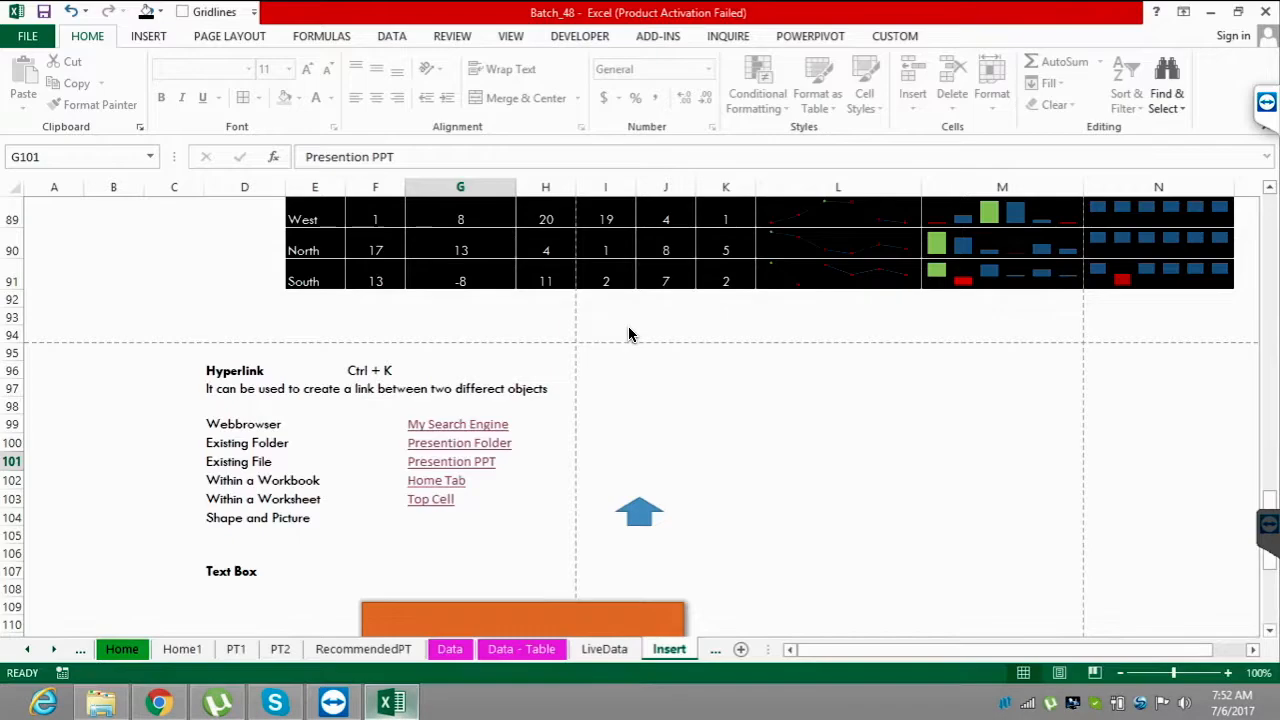
pyautogui.press('Return')
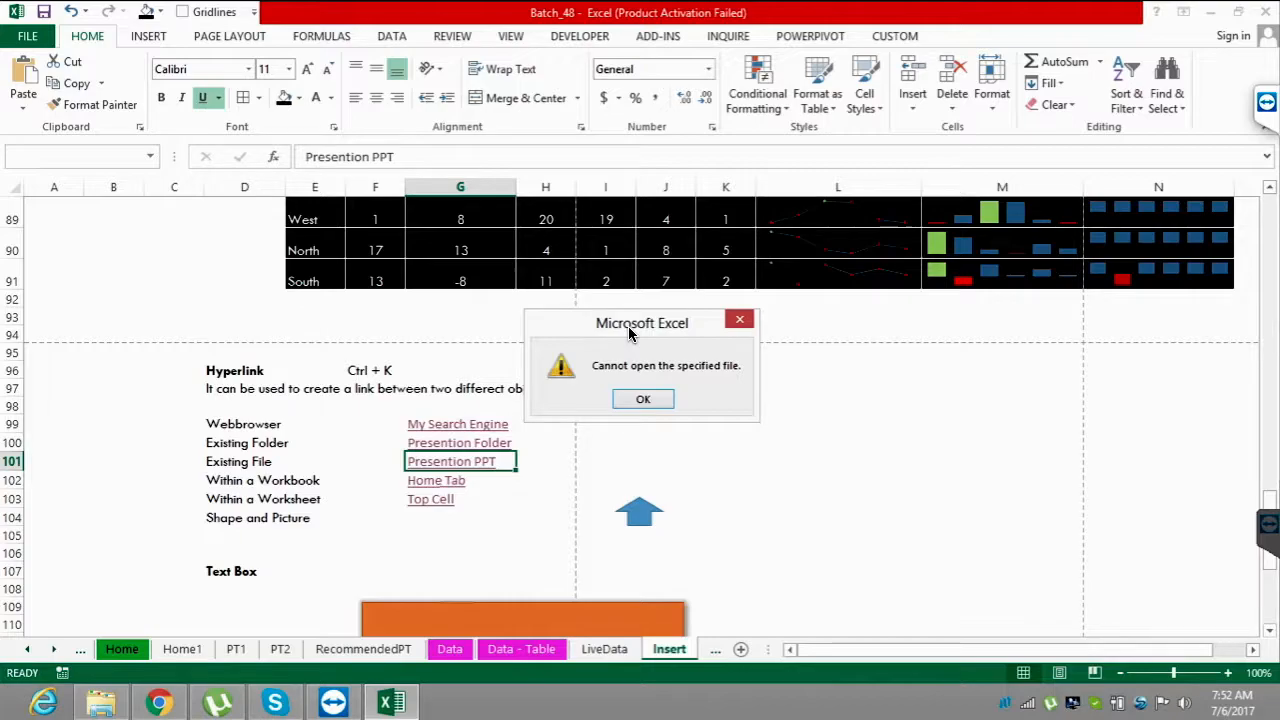
pyautogui.press('Return')
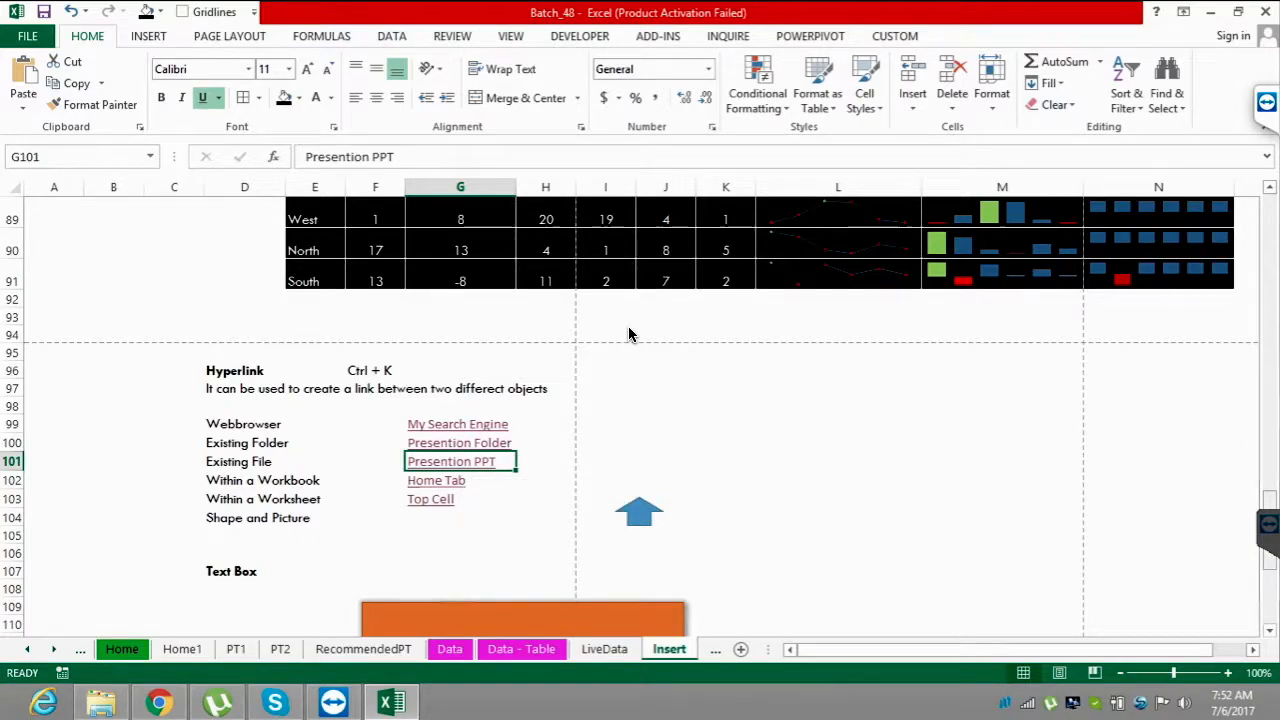
# - Start inserting an object from an existing file at cell F129, below the Object heading, and open the file browser
pyautogui.scroll(-1, 628, 334)
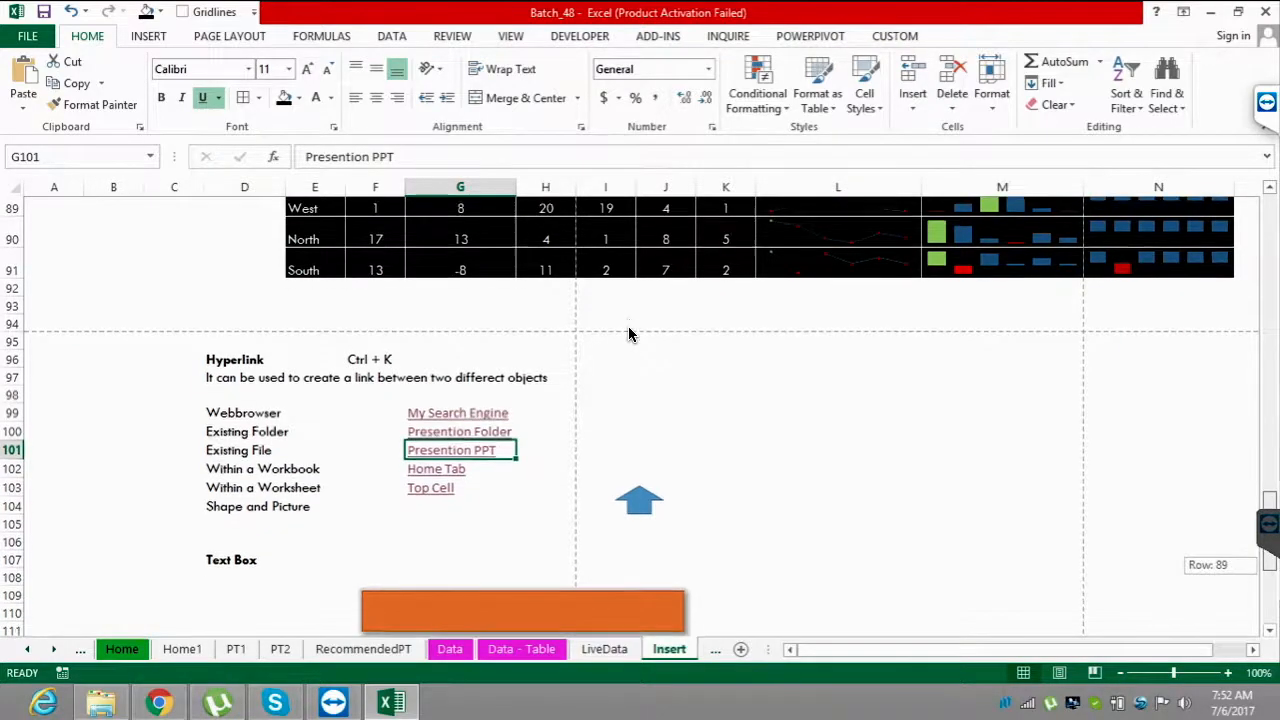
pyautogui.scroll(-5, 628, 334)
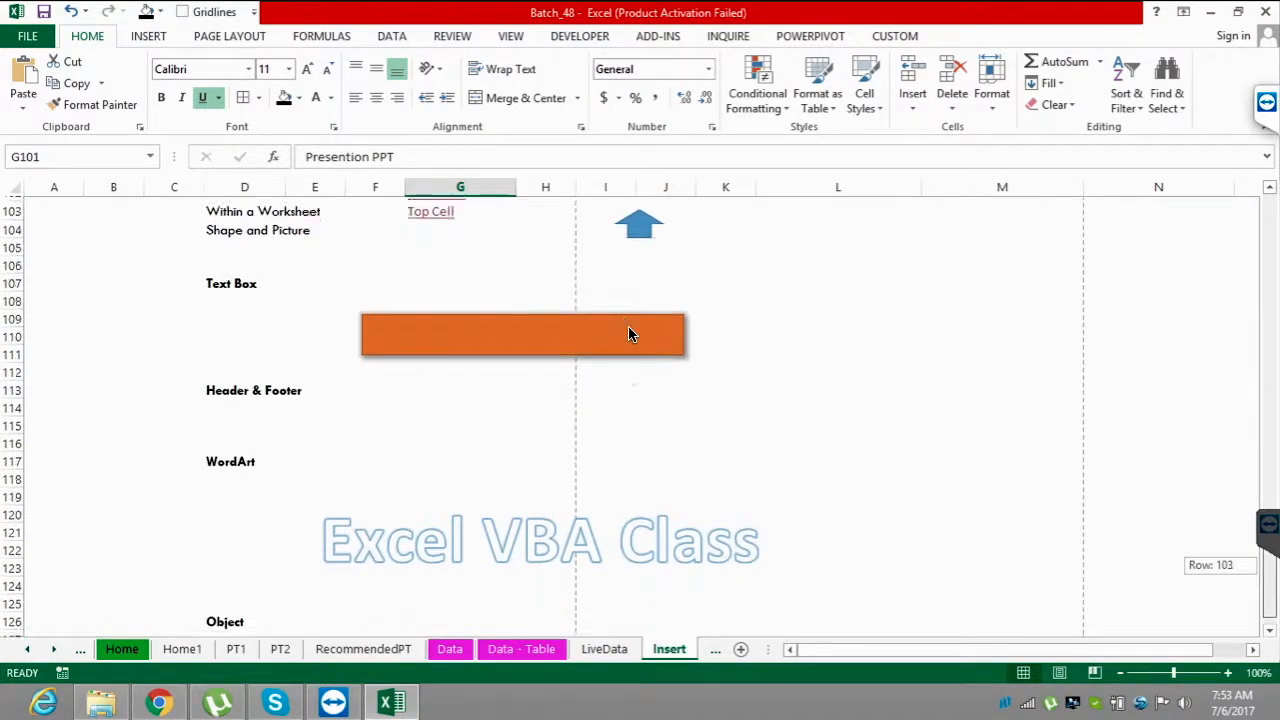
pyautogui.scroll(-2, 629, 334)
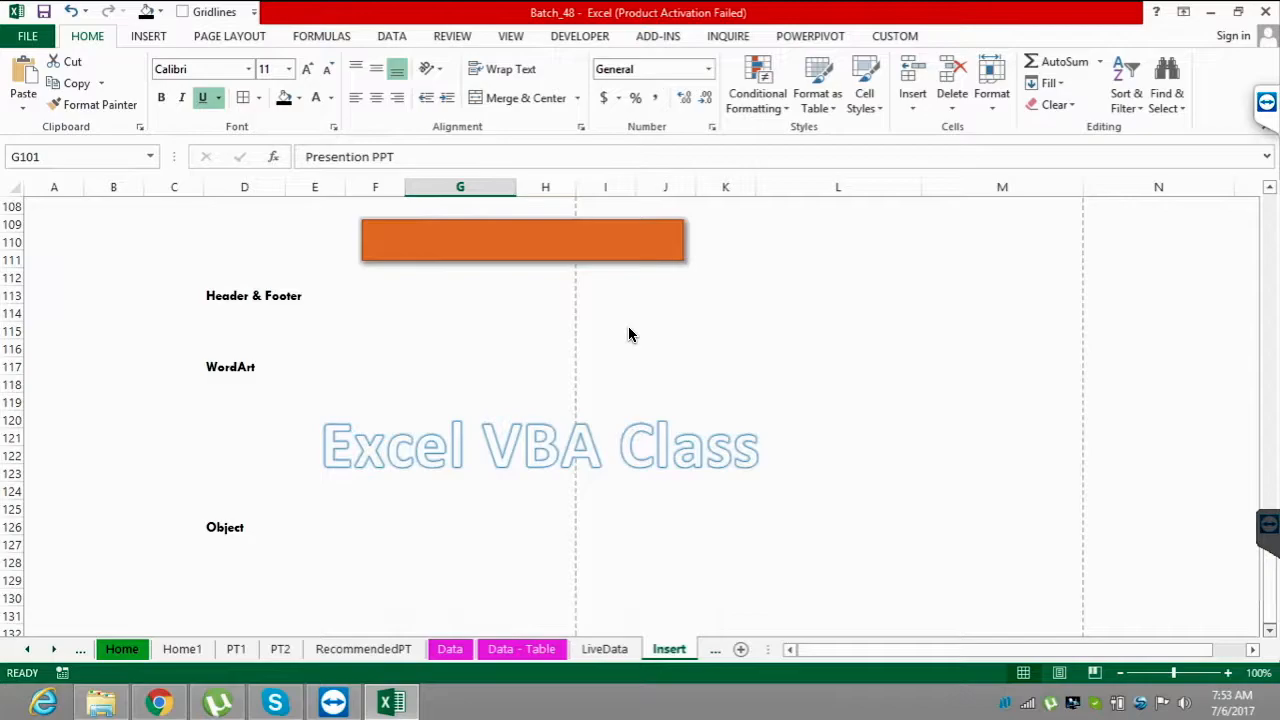
pyautogui.scroll(-1, 629, 334)
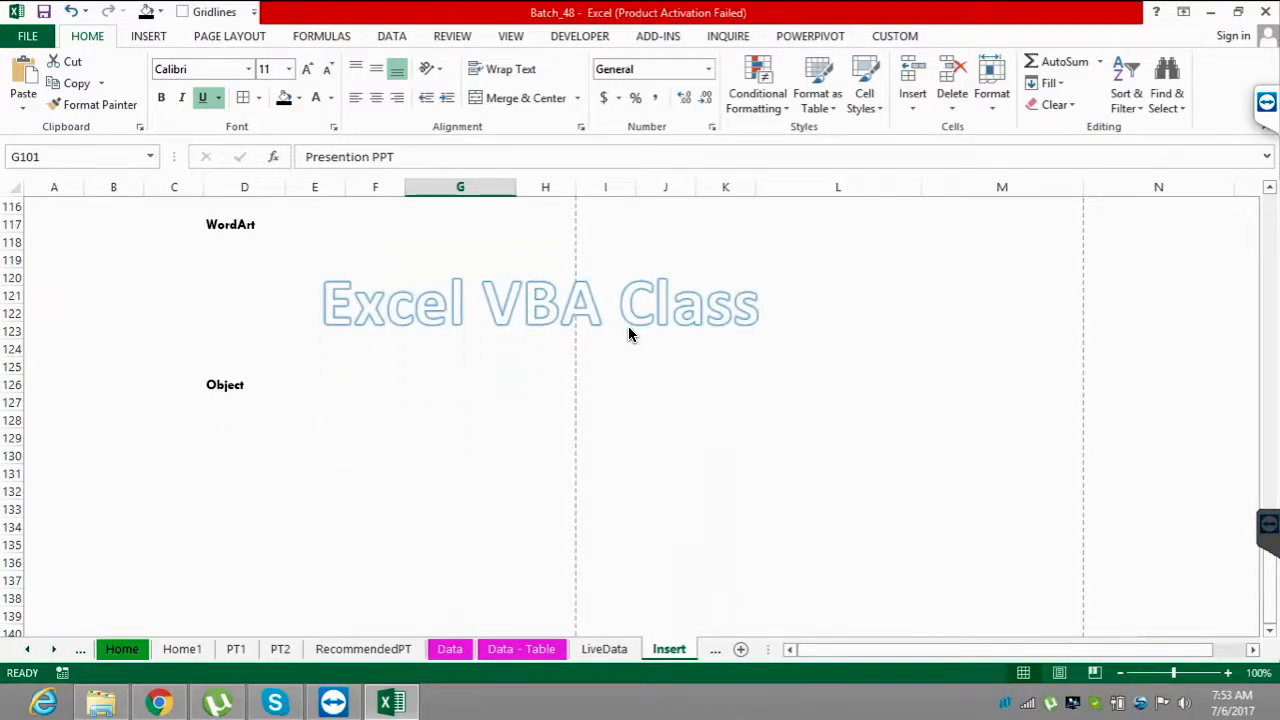
pyautogui.click(315, 438)
pyautogui.press('Right')
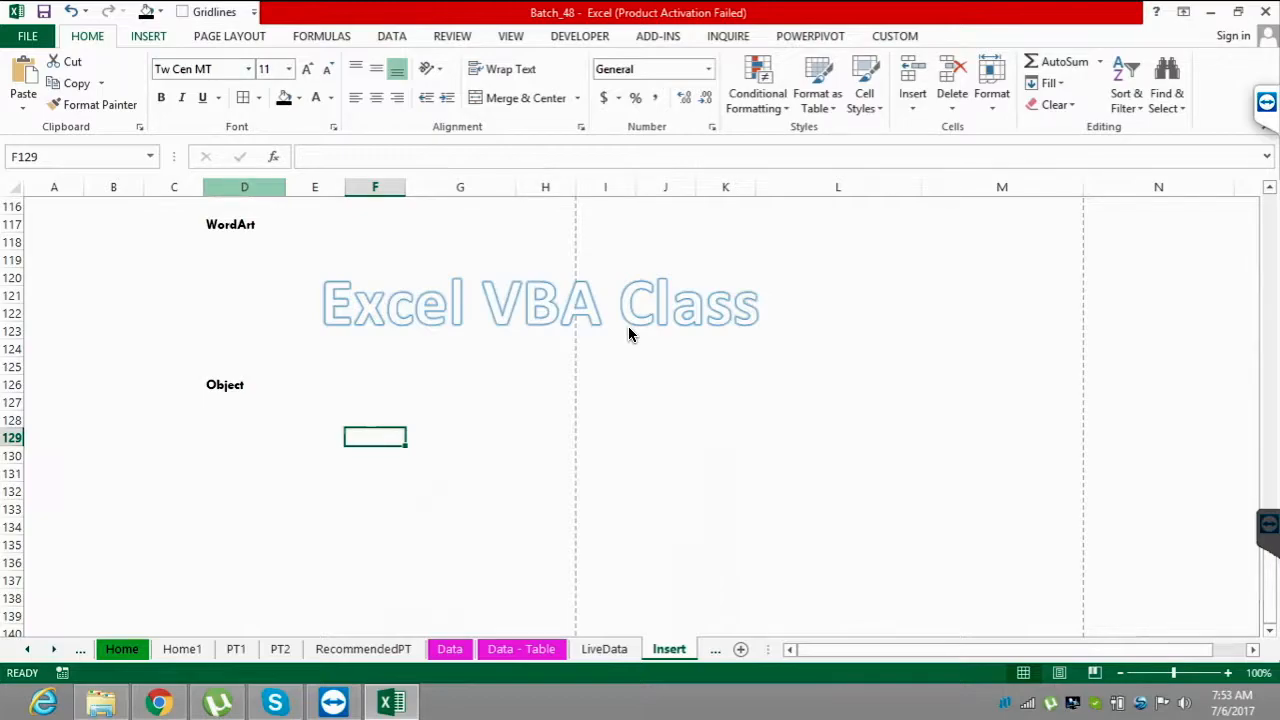
pyautogui.click(148, 36)
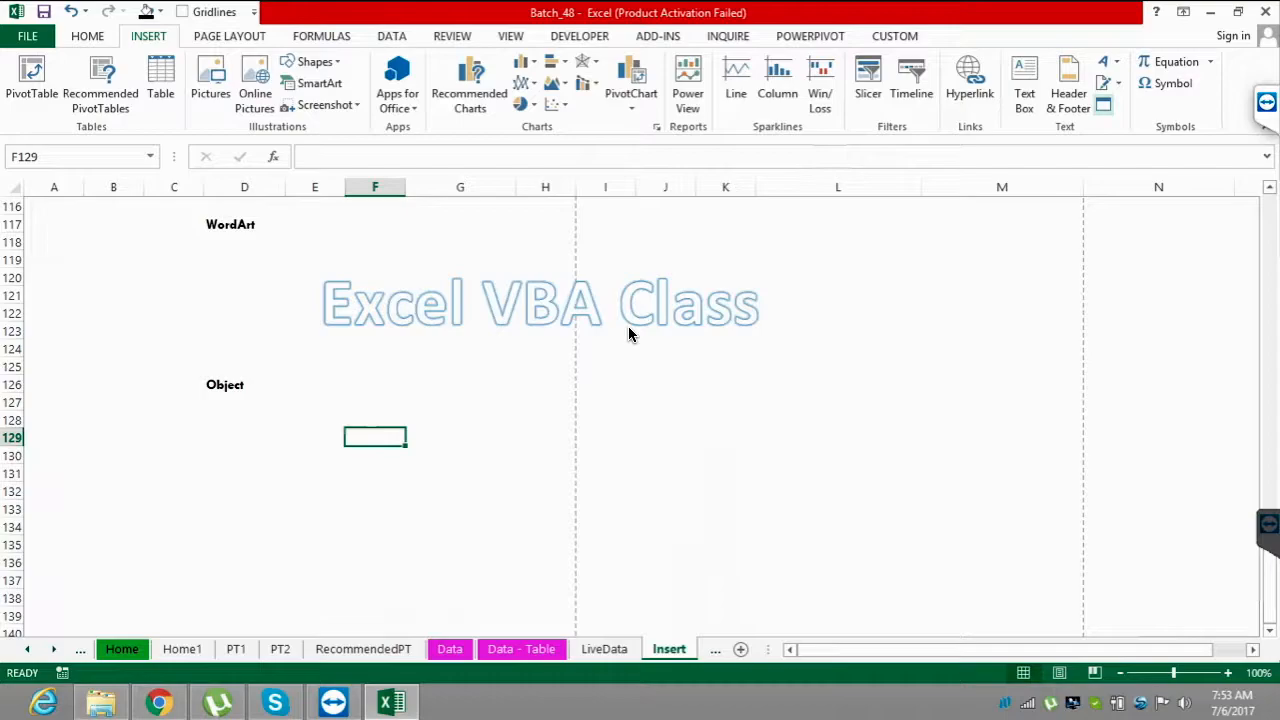
pyautogui.click(1103, 105)
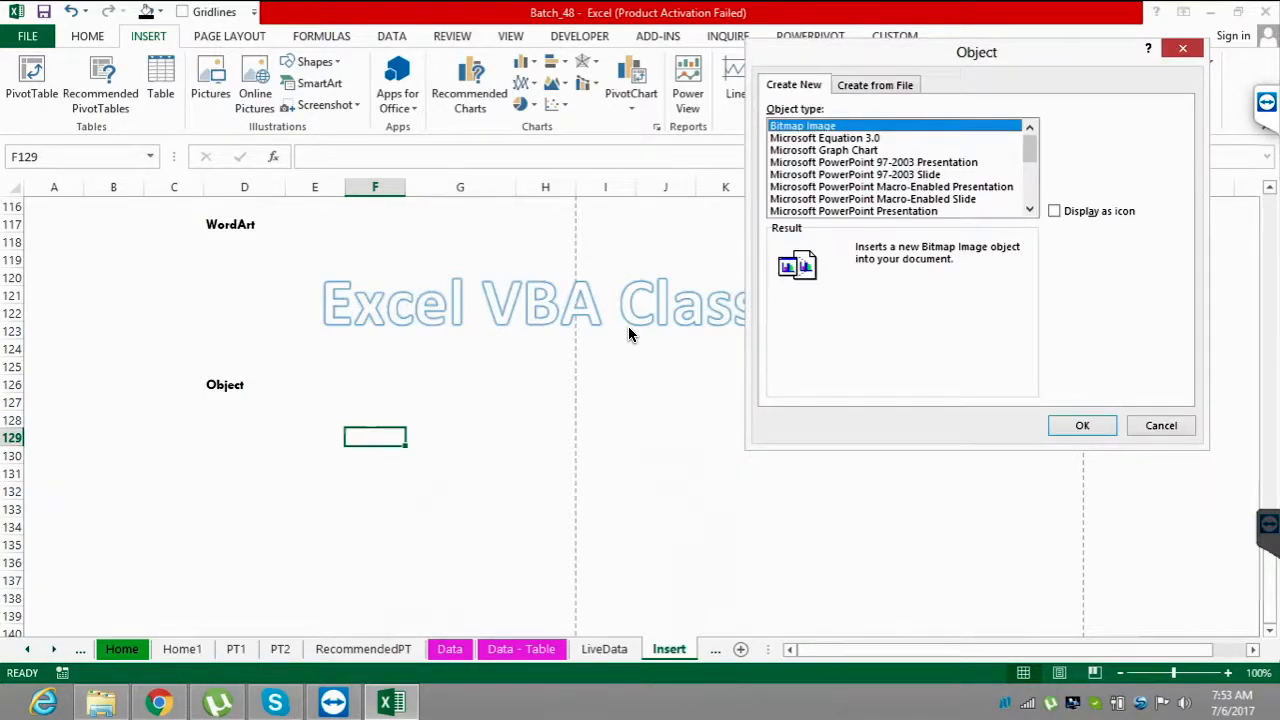
pyautogui.click(875, 85)
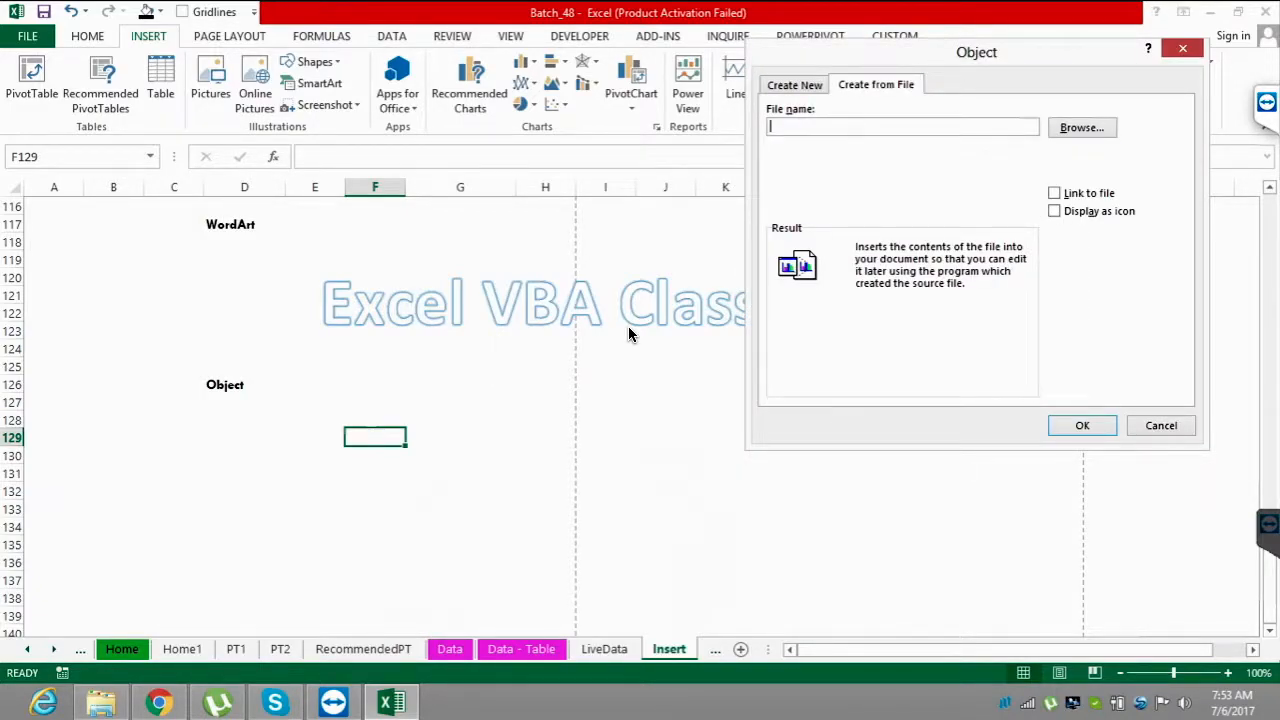
pyautogui.hotkey('alt', 'b')
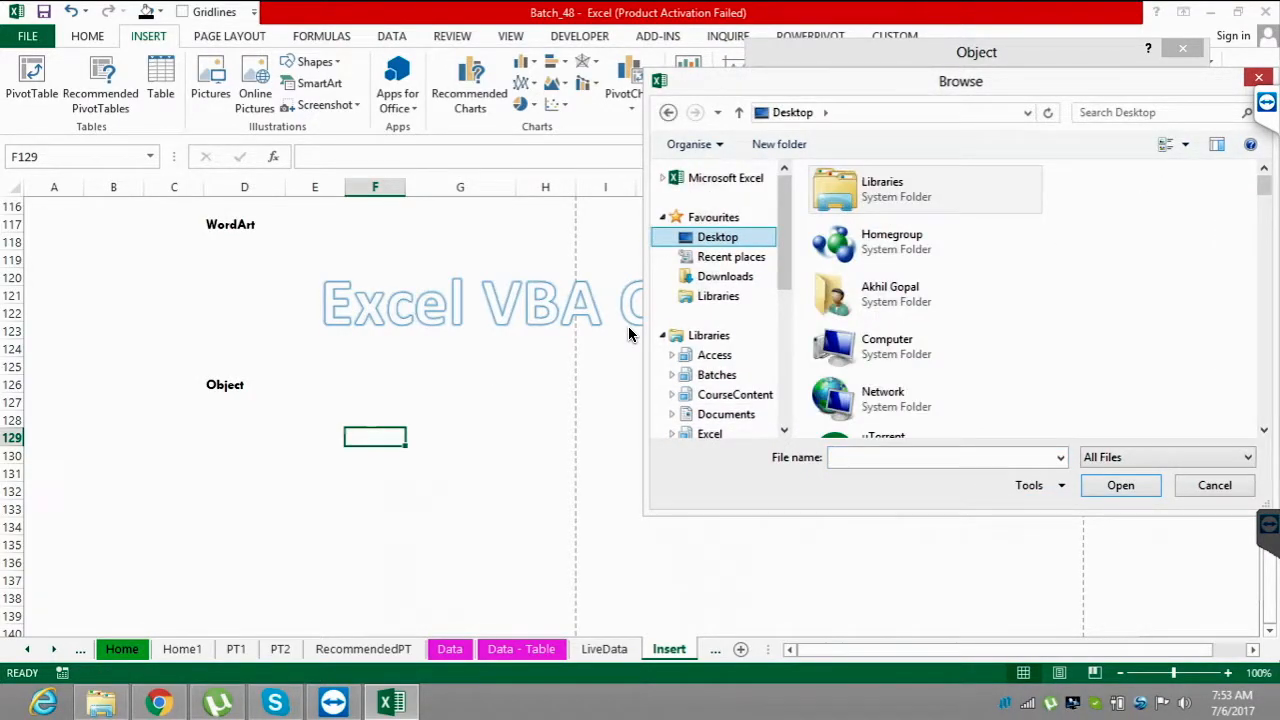
# - Choose the Interview FAQs 1 presentation from the Desktop as the file to insert as an object
pyautogui.scroll(-10, 629, 333)
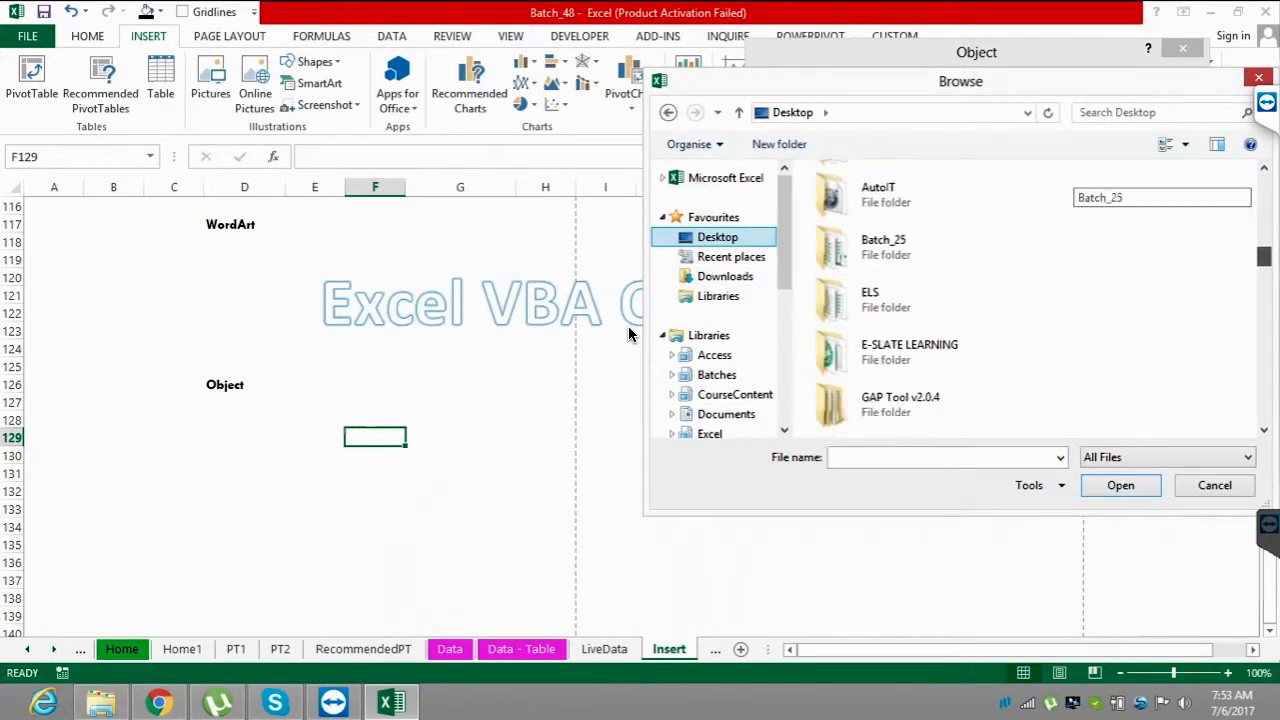
pyautogui.scroll(-7, 629, 333)
pyautogui.scroll(2, 629, 333)
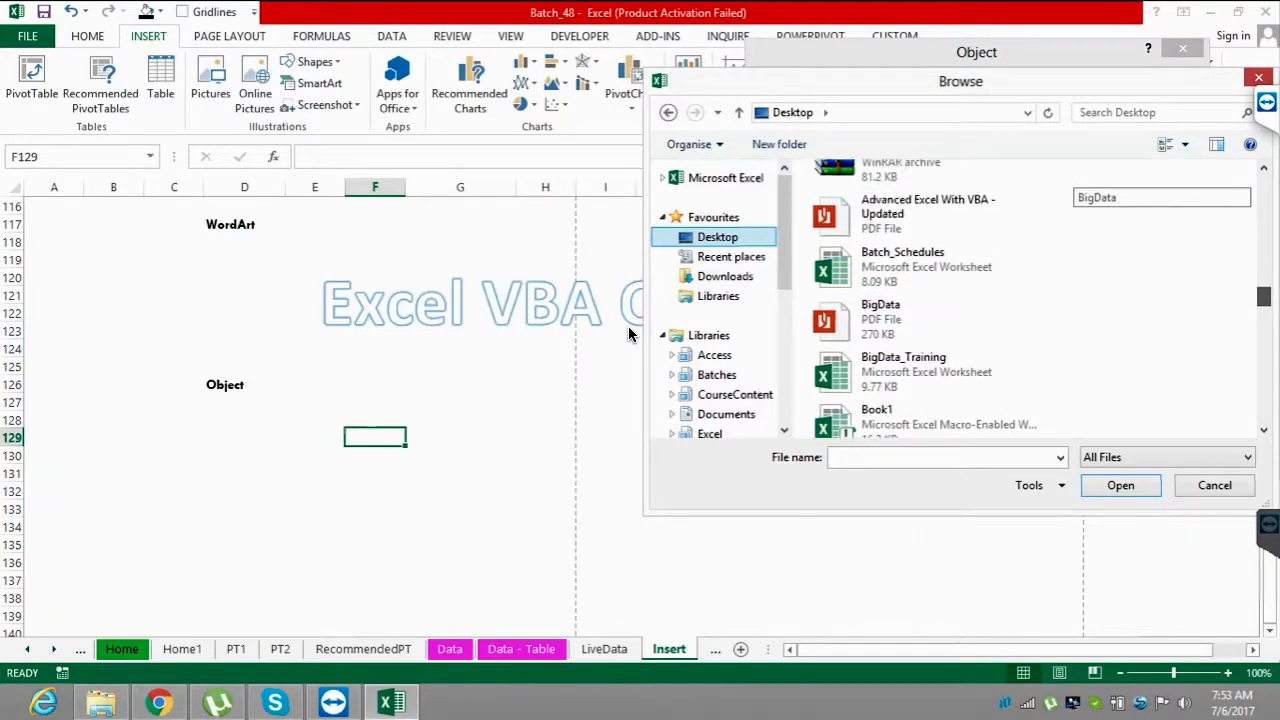
pyautogui.scroll(-2, 629, 333)
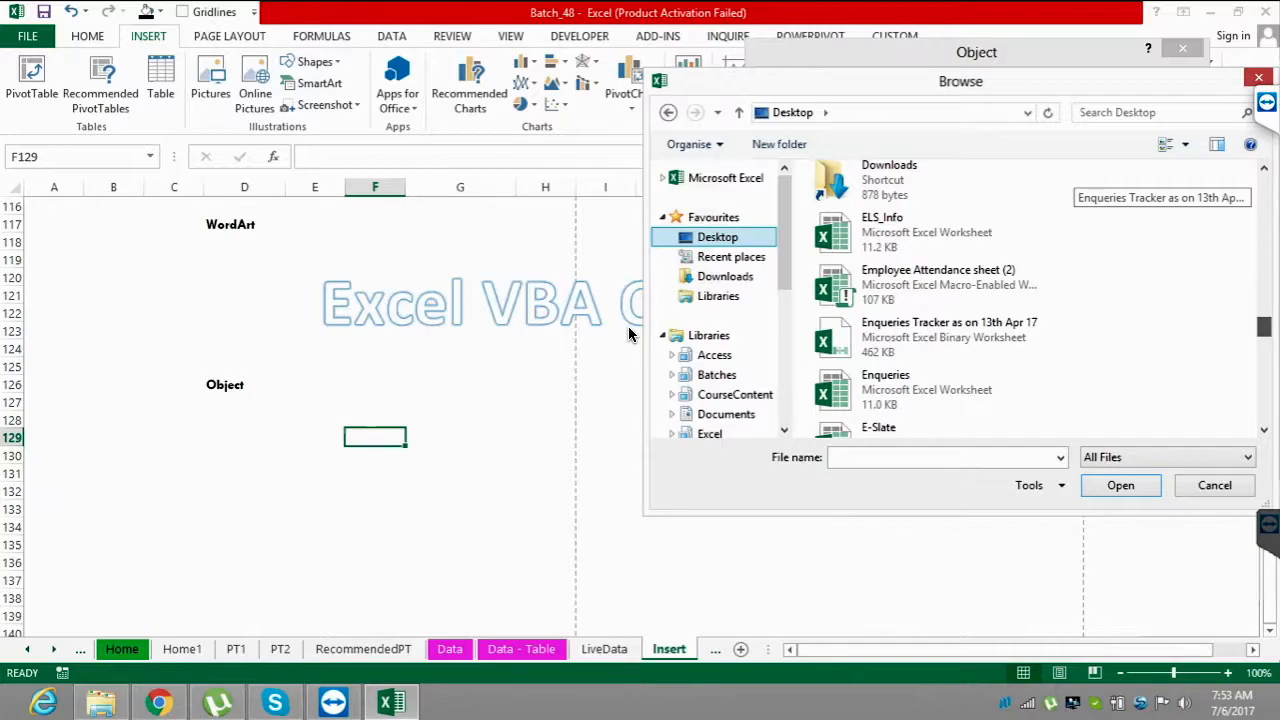
pyautogui.scroll(-6, 629, 333)
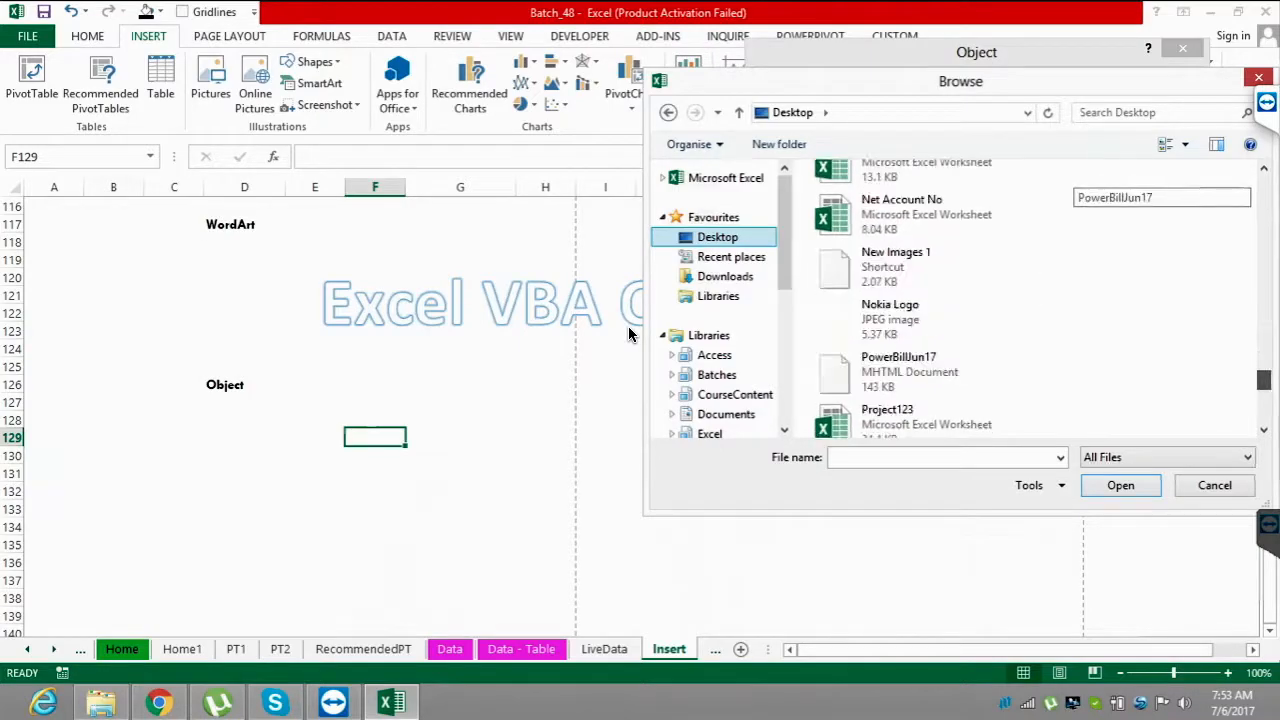
pyautogui.scroll(4, 629, 333)
pyautogui.scroll(5, 629, 333)
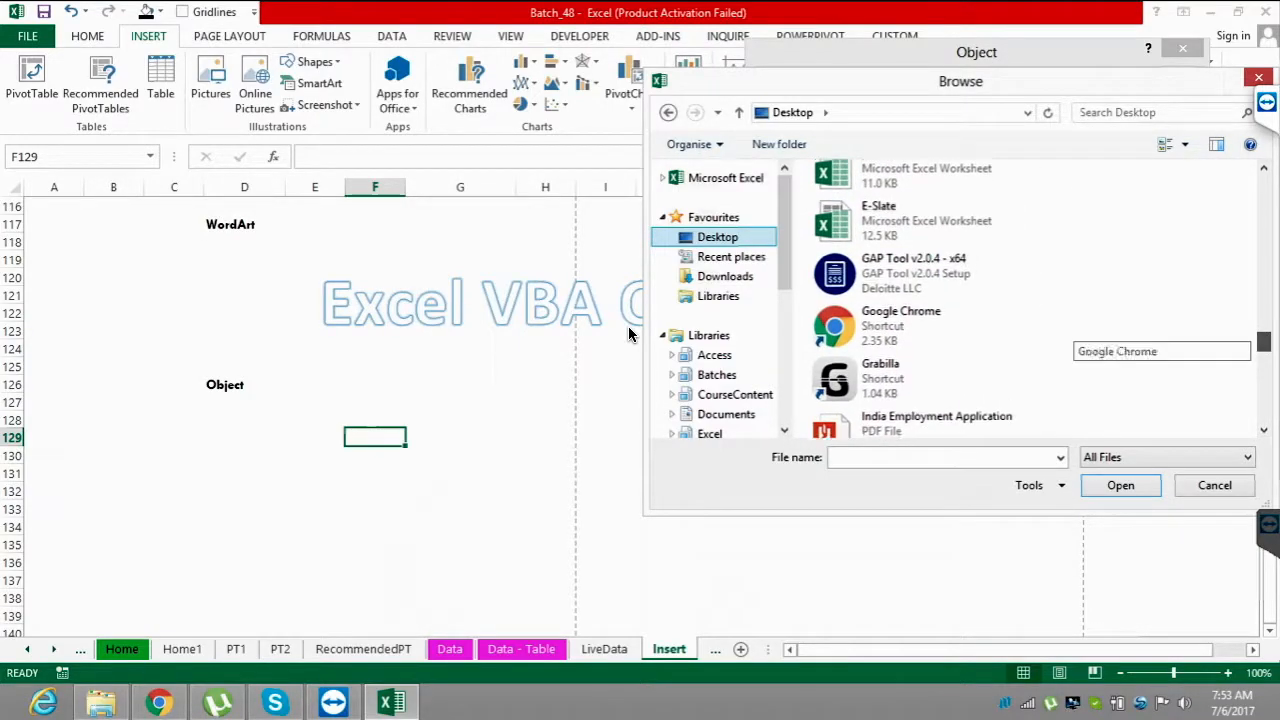
pyautogui.scroll(-8, 629, 333)
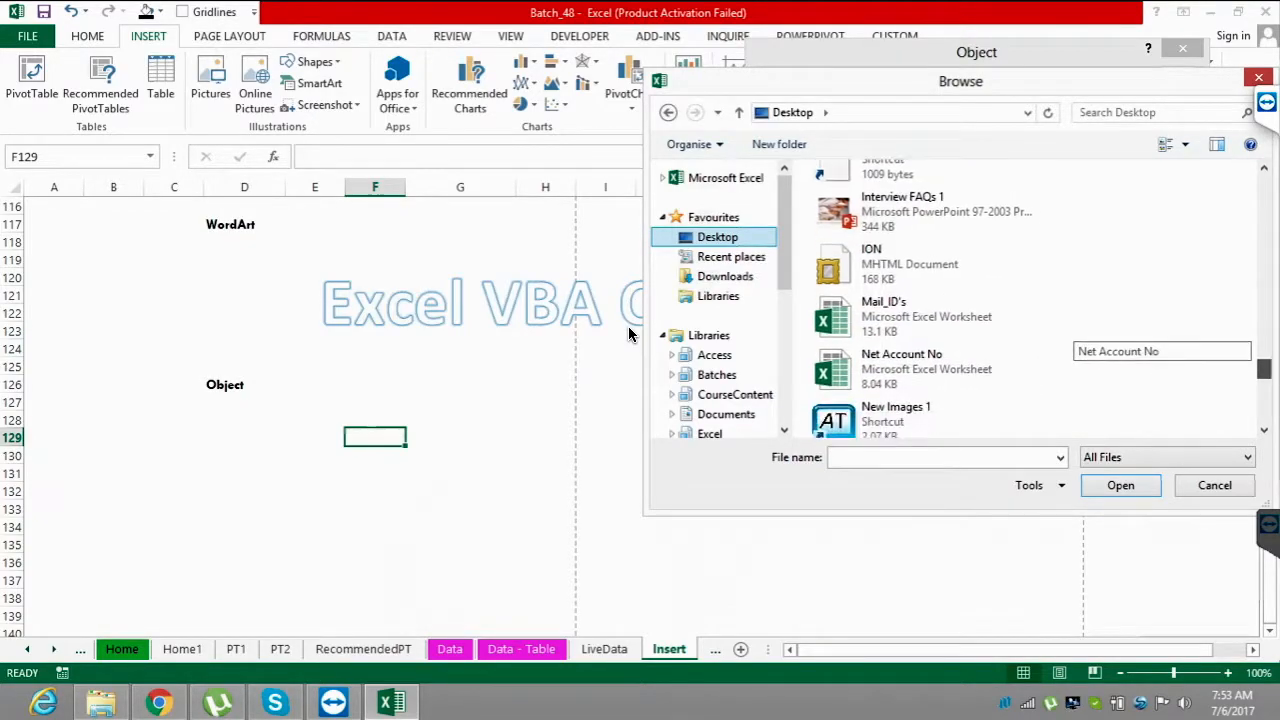
pyautogui.click(925, 212)
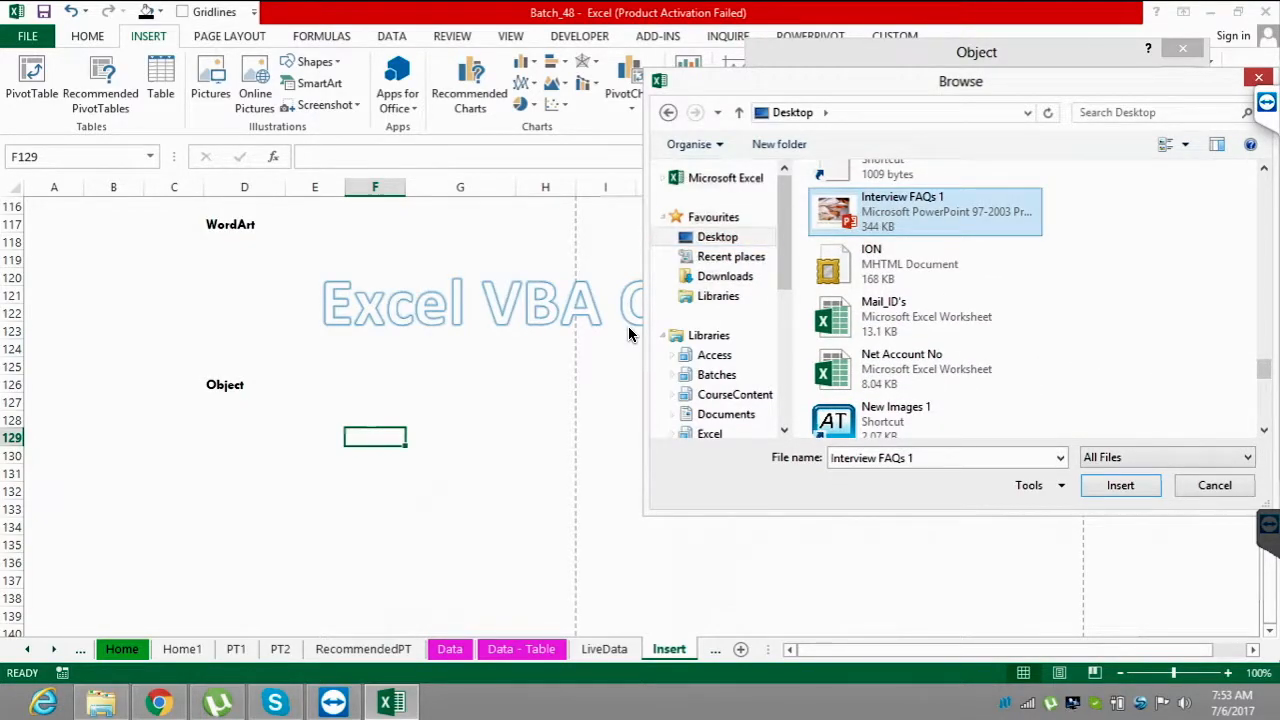
pyautogui.click(1120, 485)
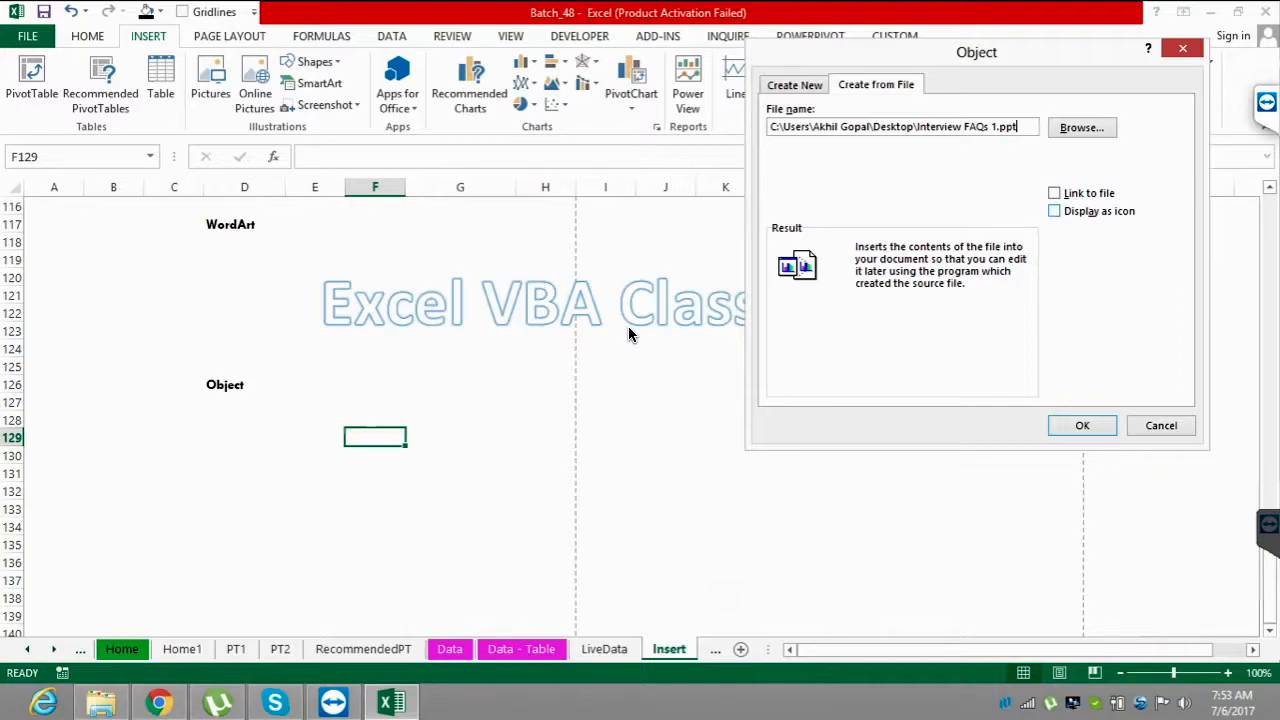
# - Display the object as an icon captioned "Interview FAQ's", insert it below the Object heading and deselect it
pyautogui.click(1055, 211)
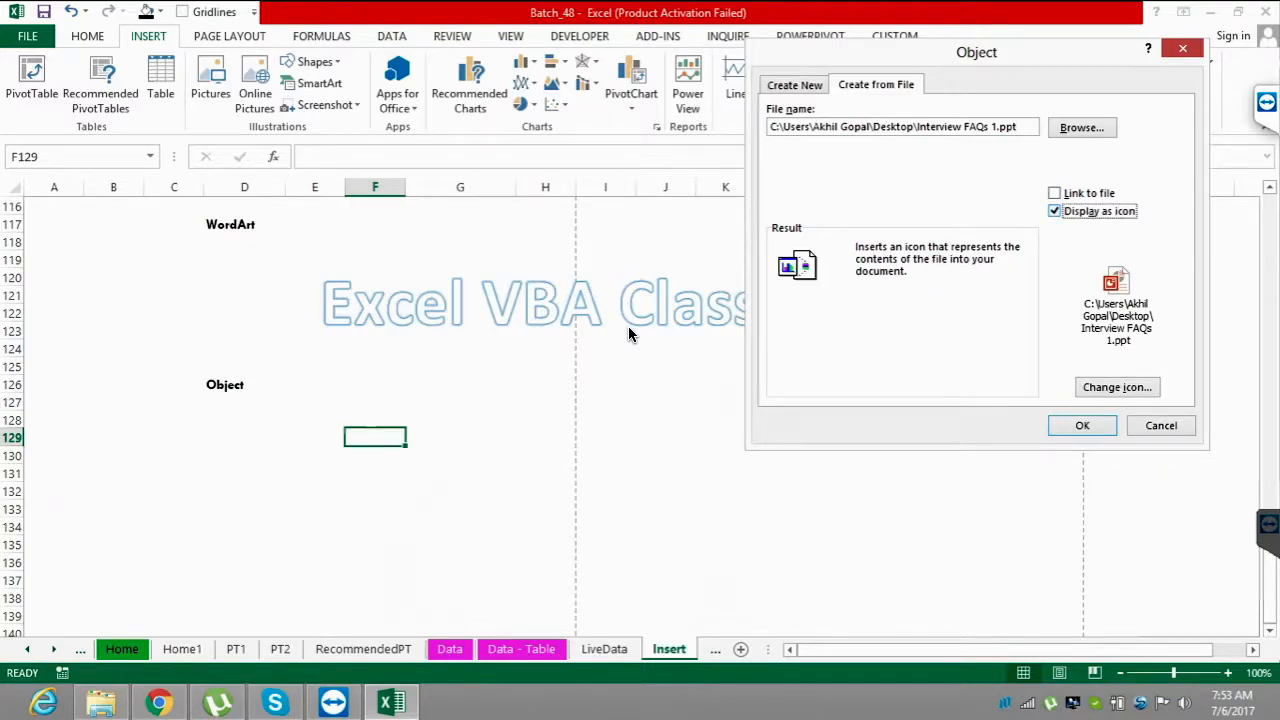
pyautogui.click(1117, 387)
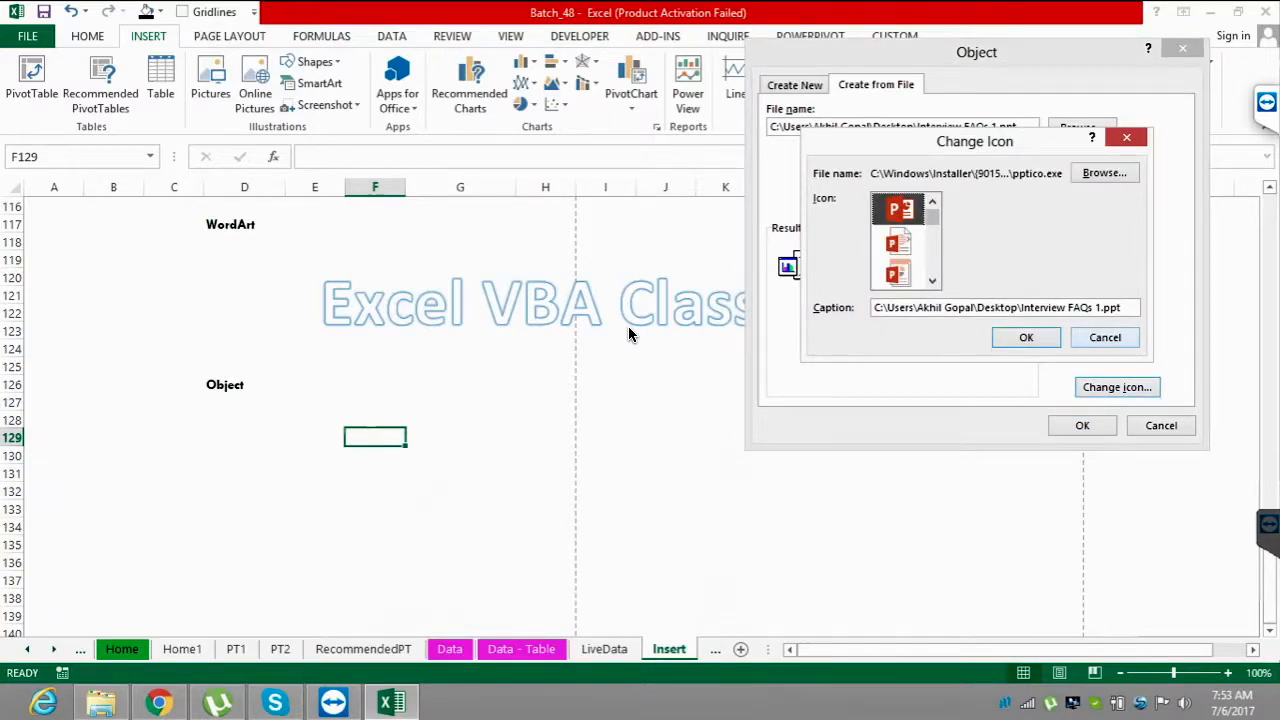
pyautogui.moveTo(1122, 308)
pyautogui.mouseDown()
pyautogui.moveTo(880, 308)
pyautogui.moveTo(1122, 308)
pyautogui.mouseUp()
pyautogui.click(1122, 308)
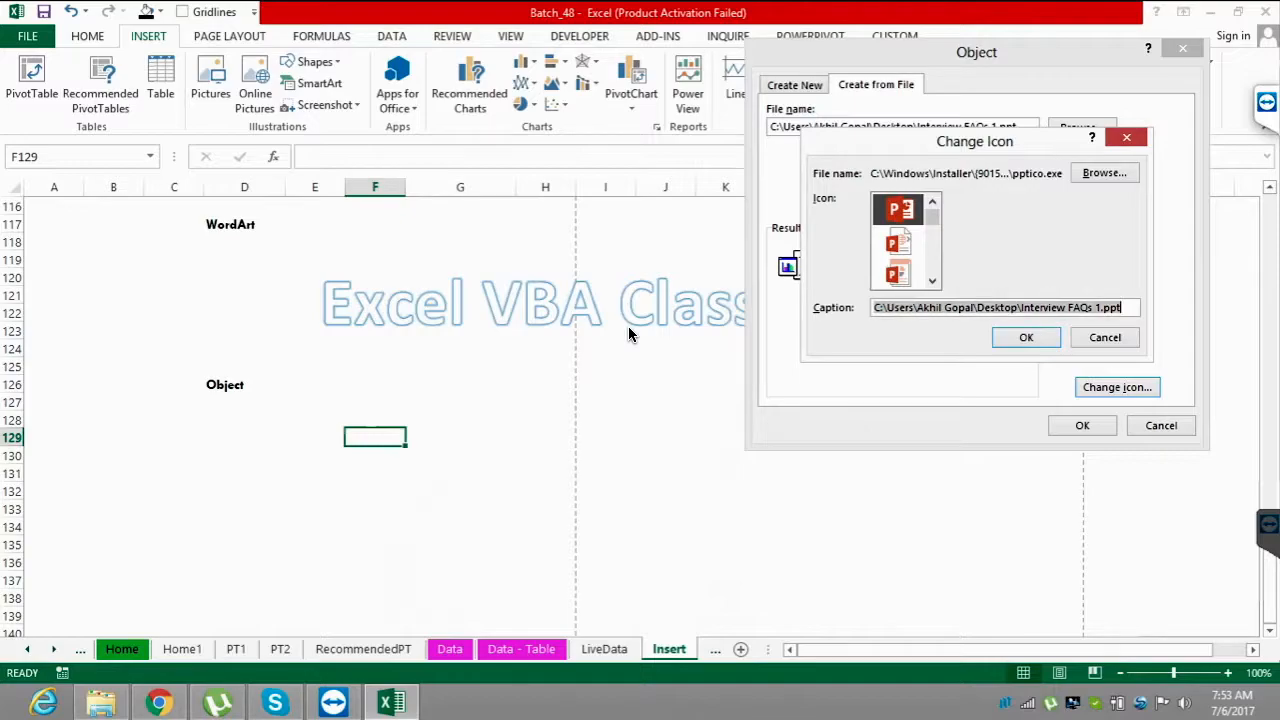
pyautogui.write('Intervie')
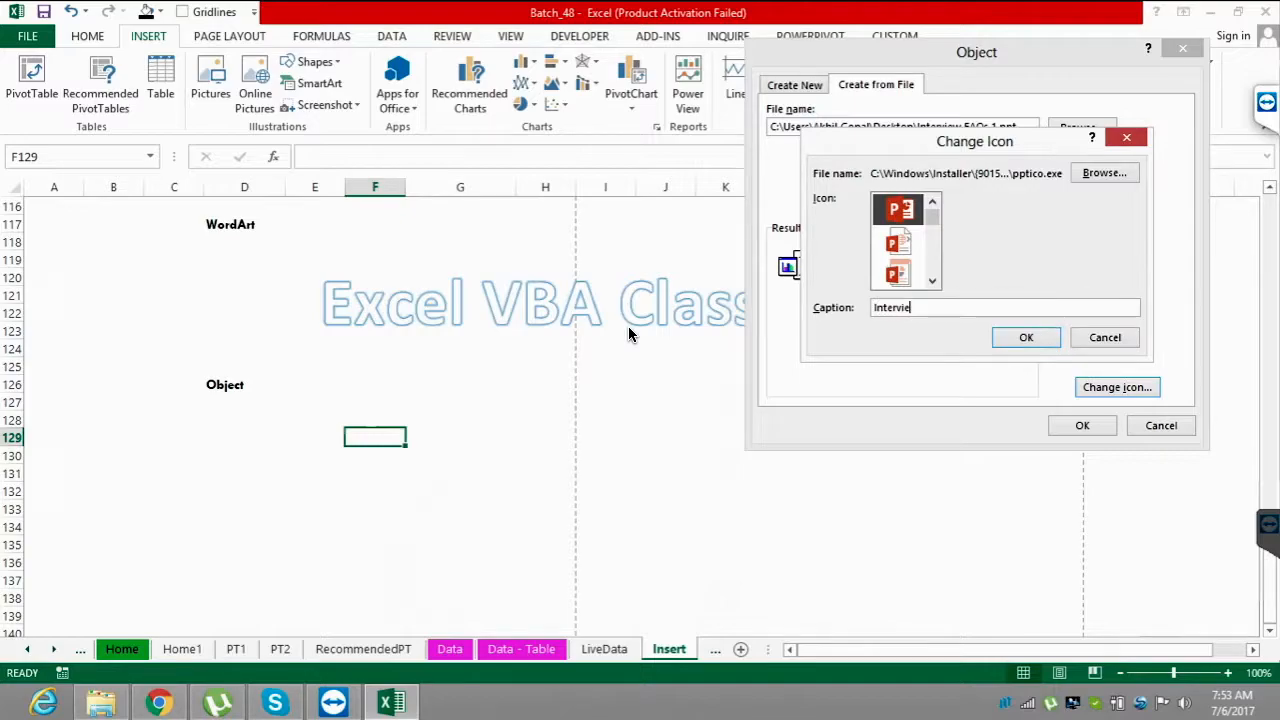
pyautogui.write("w FAQ's")
pyautogui.press('Return')
pyautogui.press('Return')
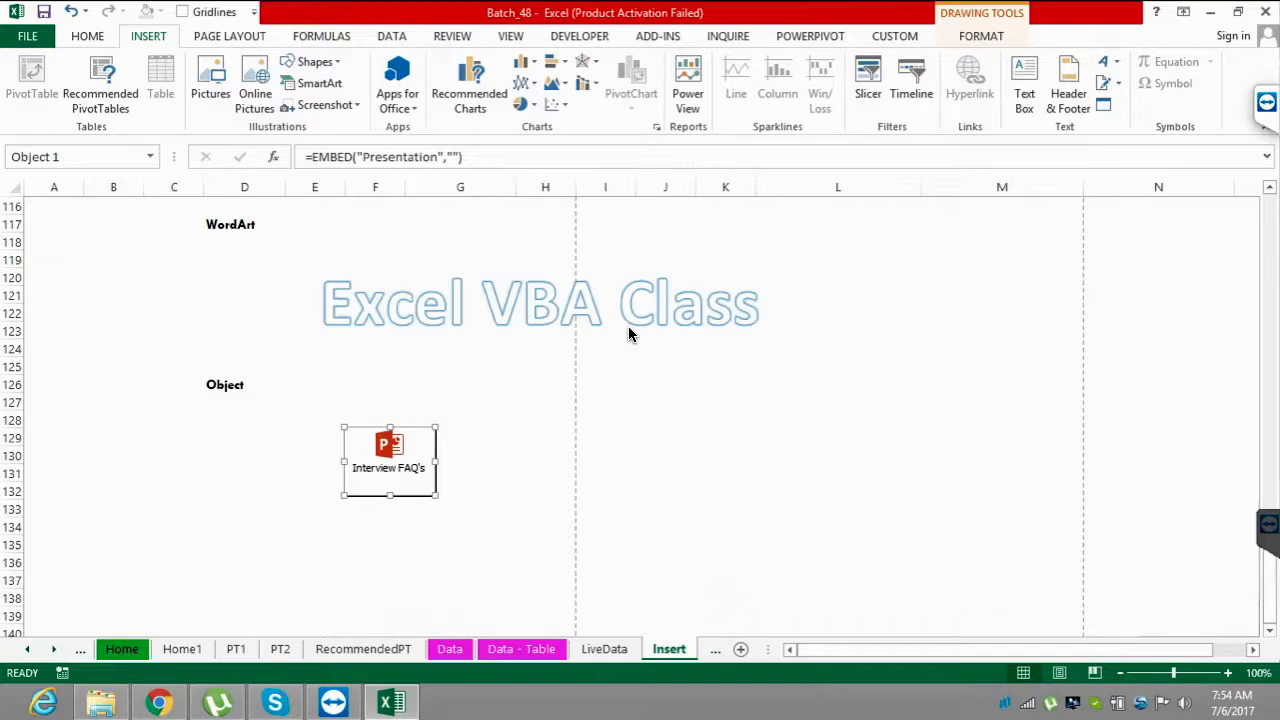
pyautogui.press('Escape')
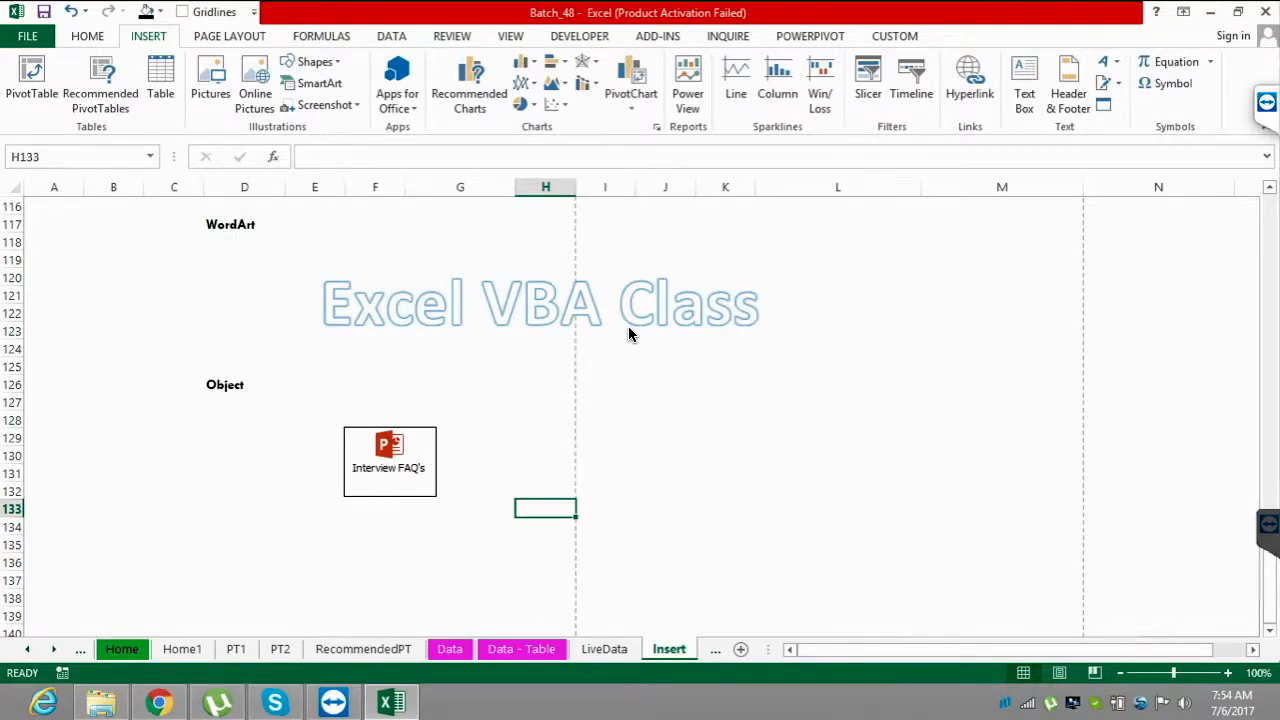
# - Show the desktop and rename the Interview FAQs 1 presentation as "Interview FAQs"
pyautogui.press('super+d')
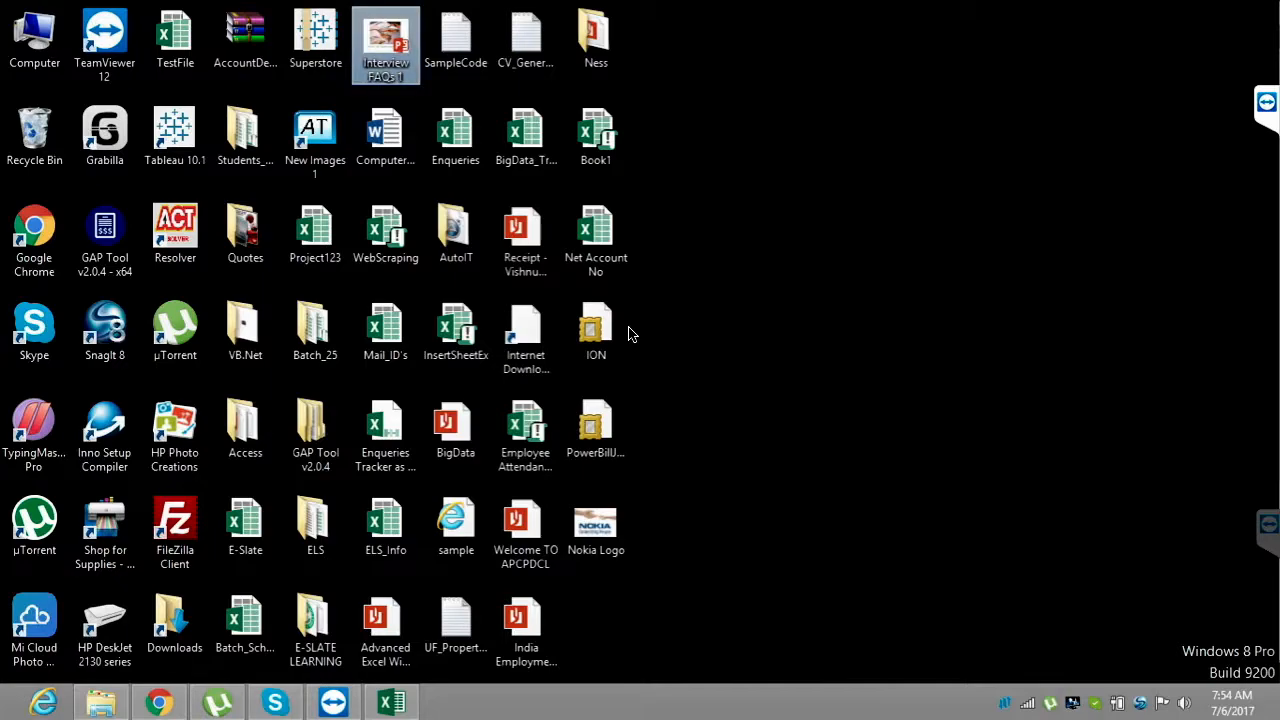
pyautogui.press('F2')
pyautogui.press('Right')
pyautogui.press('BackSpace')
pyautogui.press('BackSpace')
pyautogui.press('Return')
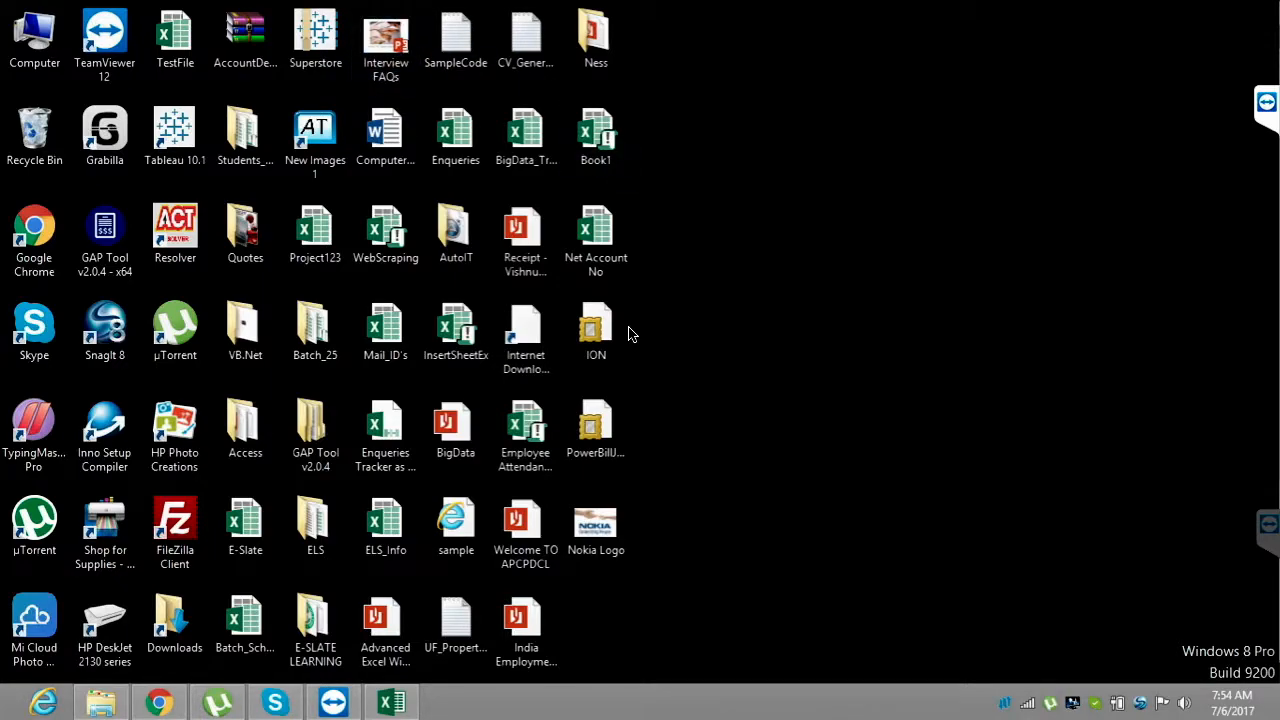
# - Switch back to the Batch_48 workbook in Excel, view the embedded Interview FAQ's presentation and exit its slide show
pyautogui.hotkey('alt', 'Tab')
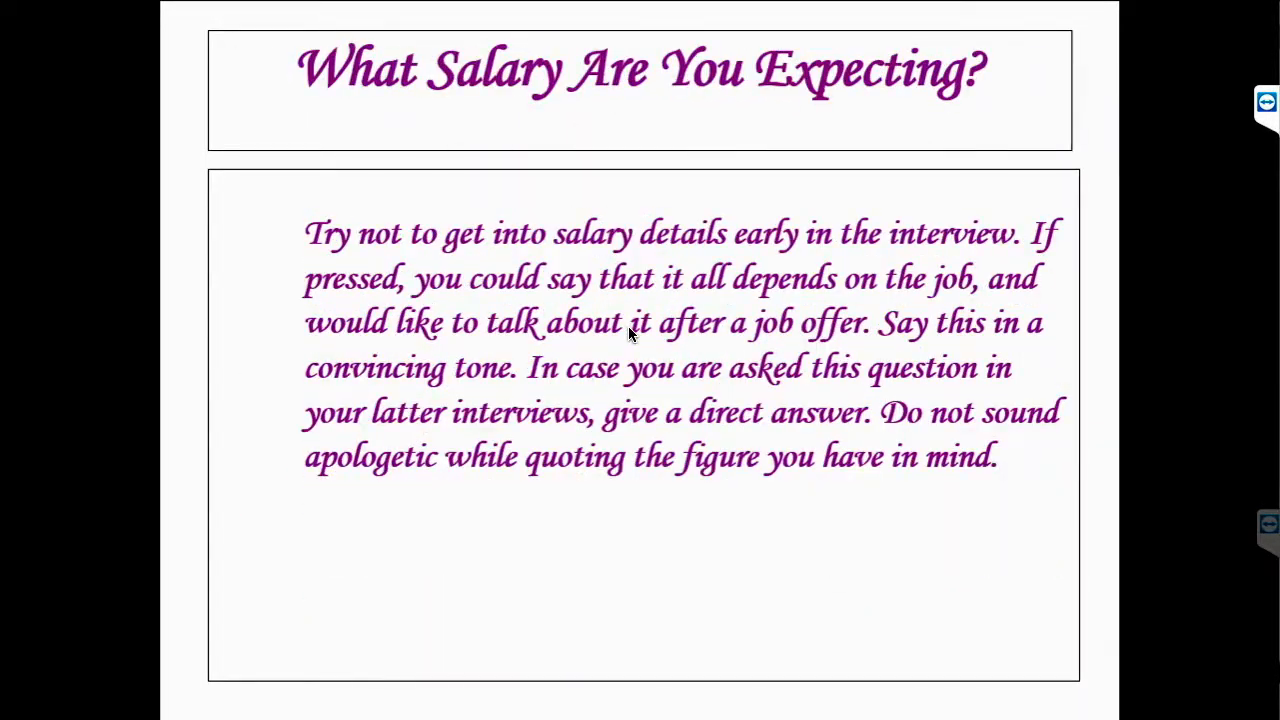
pyautogui.press('Escape')
pyautogui.press('Escape')
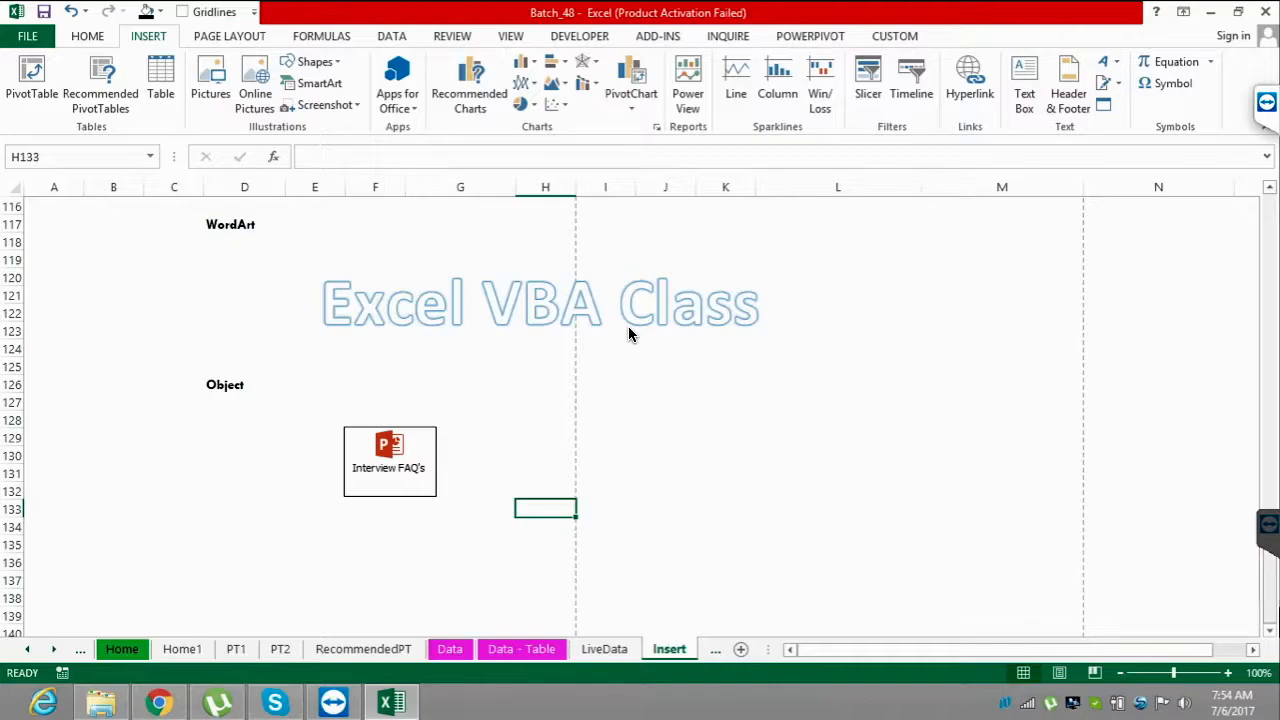
# - Add a bold "Equation" heading in cell D136, below the embedded presentation
pyautogui.scroll(-1, 629, 334)
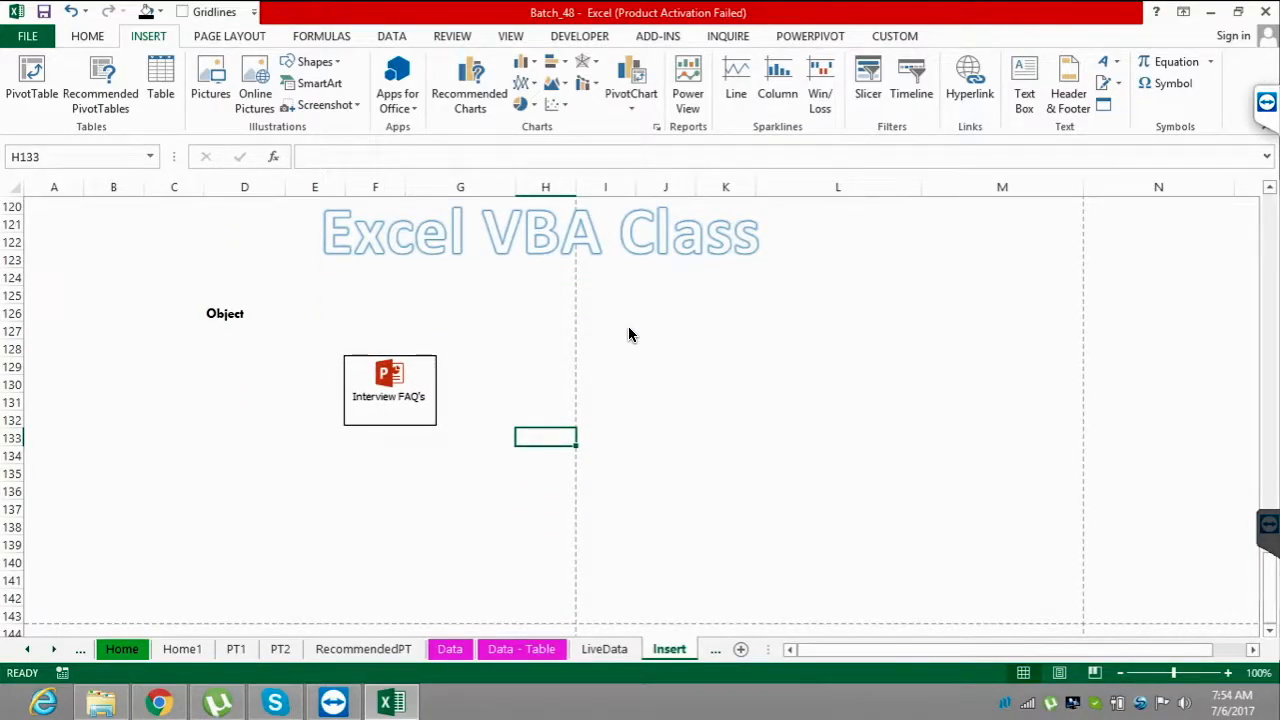
pyautogui.press('Left')
pyautogui.press('Left')
pyautogui.press('Left')
pyautogui.press('Left')
pyautogui.press('Down')
pyautogui.press('Down')
pyautogui.press('Down')
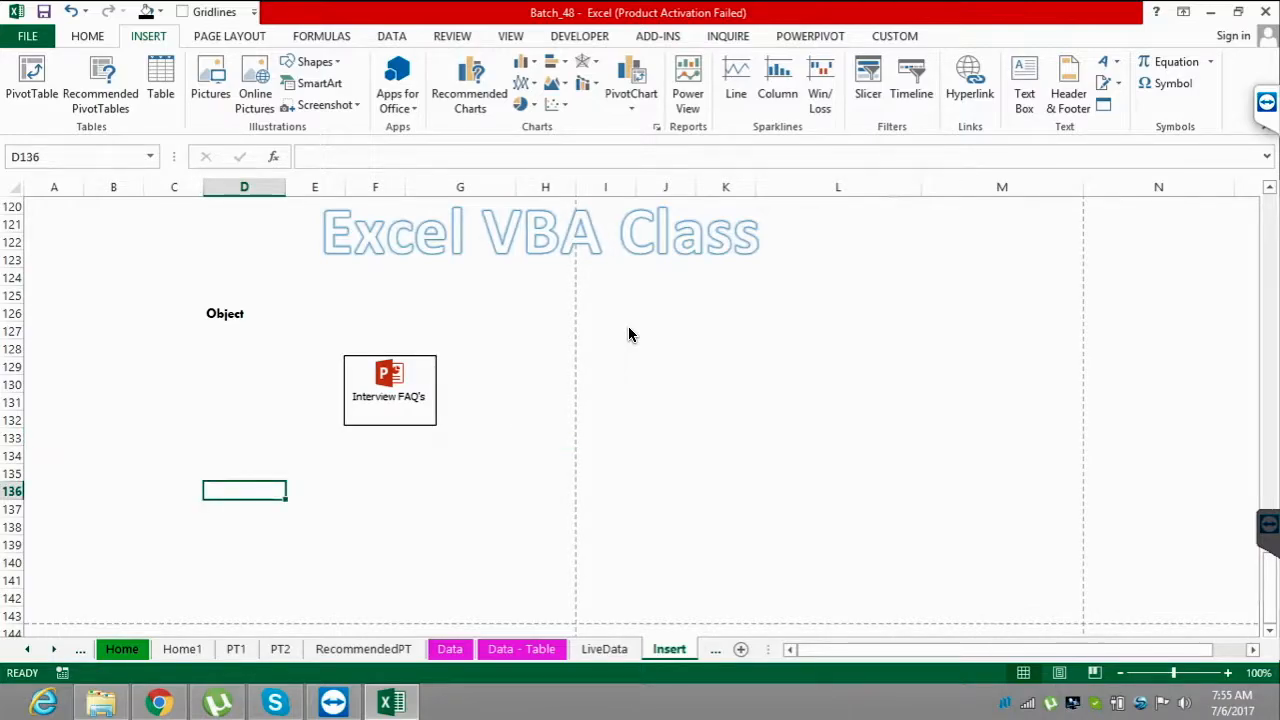
pyautogui.write('Equation')
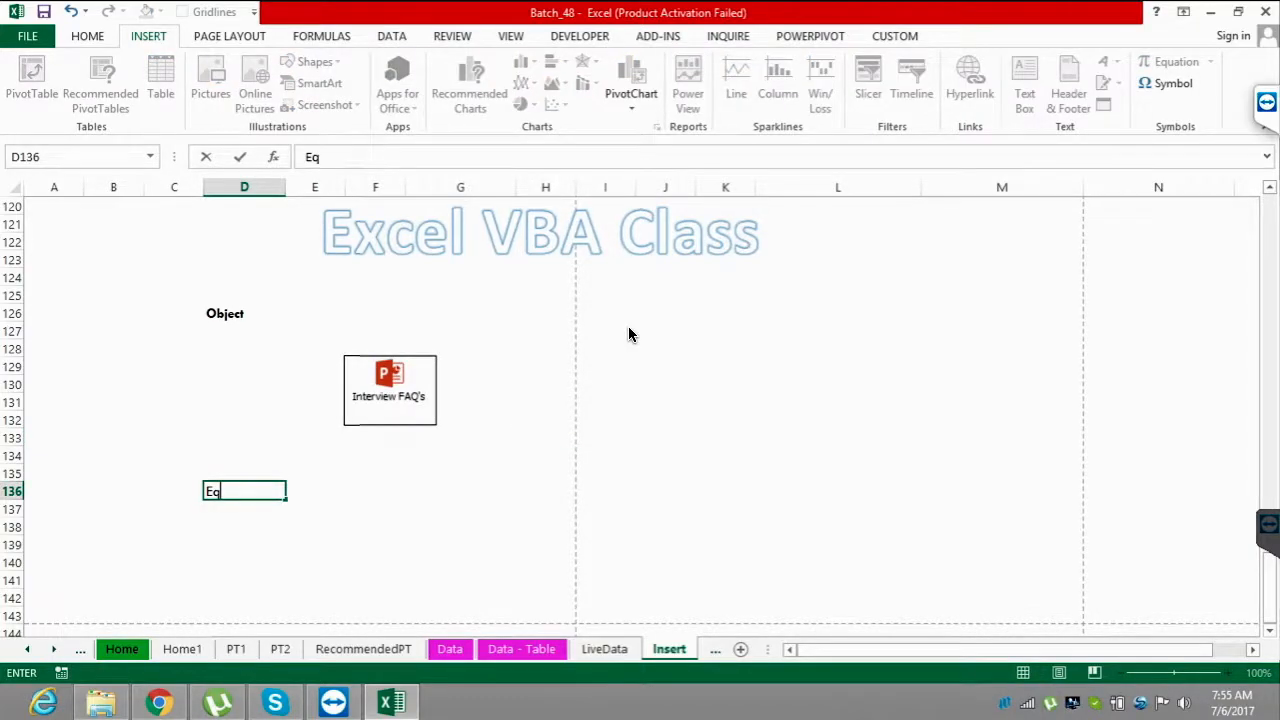
pyautogui.press('Return')
pyautogui.press('Up')
pyautogui.hotkey('ctrl', 'b')
# - Insert an equation using the quadratic formula from the common radicals, and place it beside the Equation heading
pyautogui.press('Right')
pyautogui.press('Right')
pyautogui.press('Right')
pyautogui.press('Down')
pyautogui.press('Down')
pyautogui.press('Down')
pyautogui.press('Left')
pyautogui.press('Up')
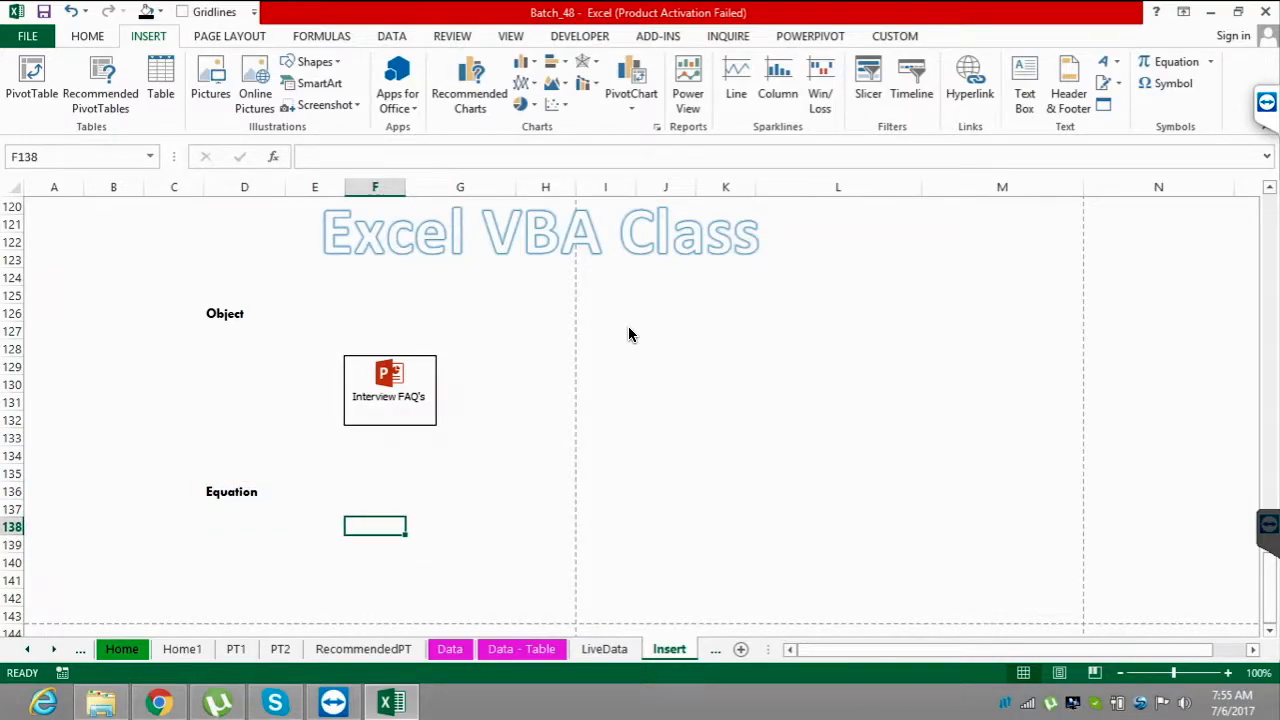
pyautogui.click(1170, 62)
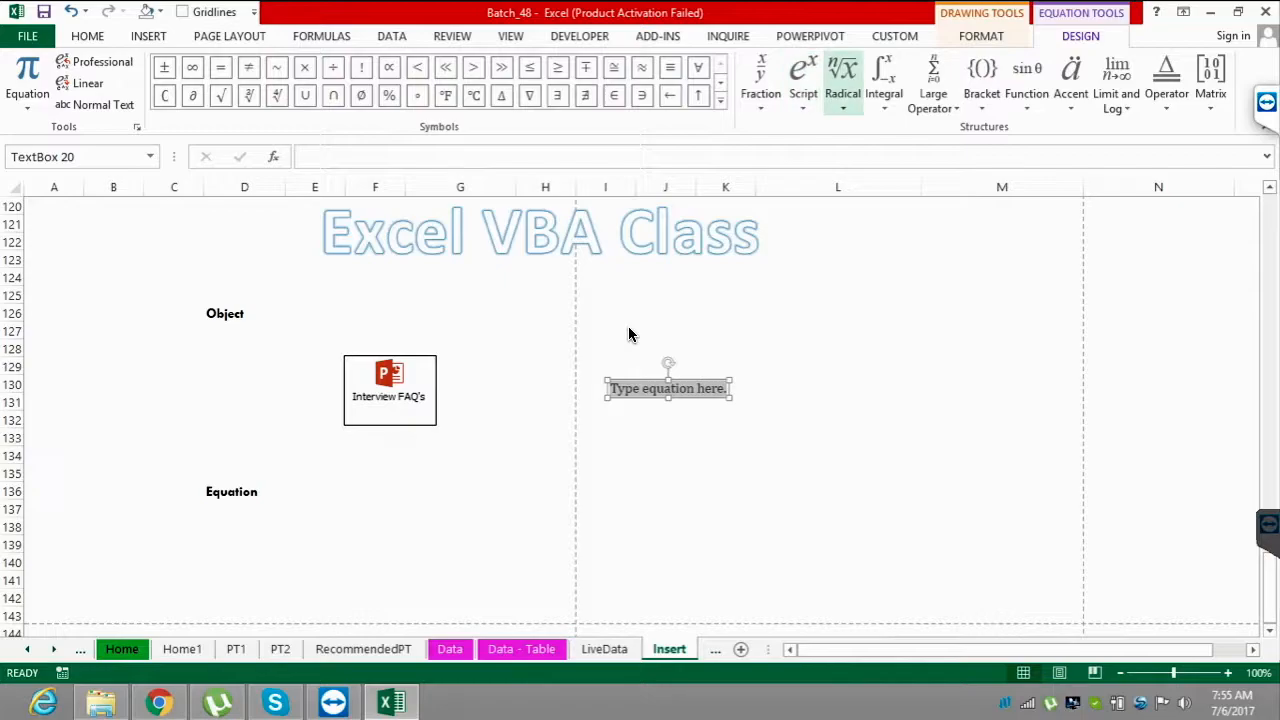
pyautogui.click(843, 84)
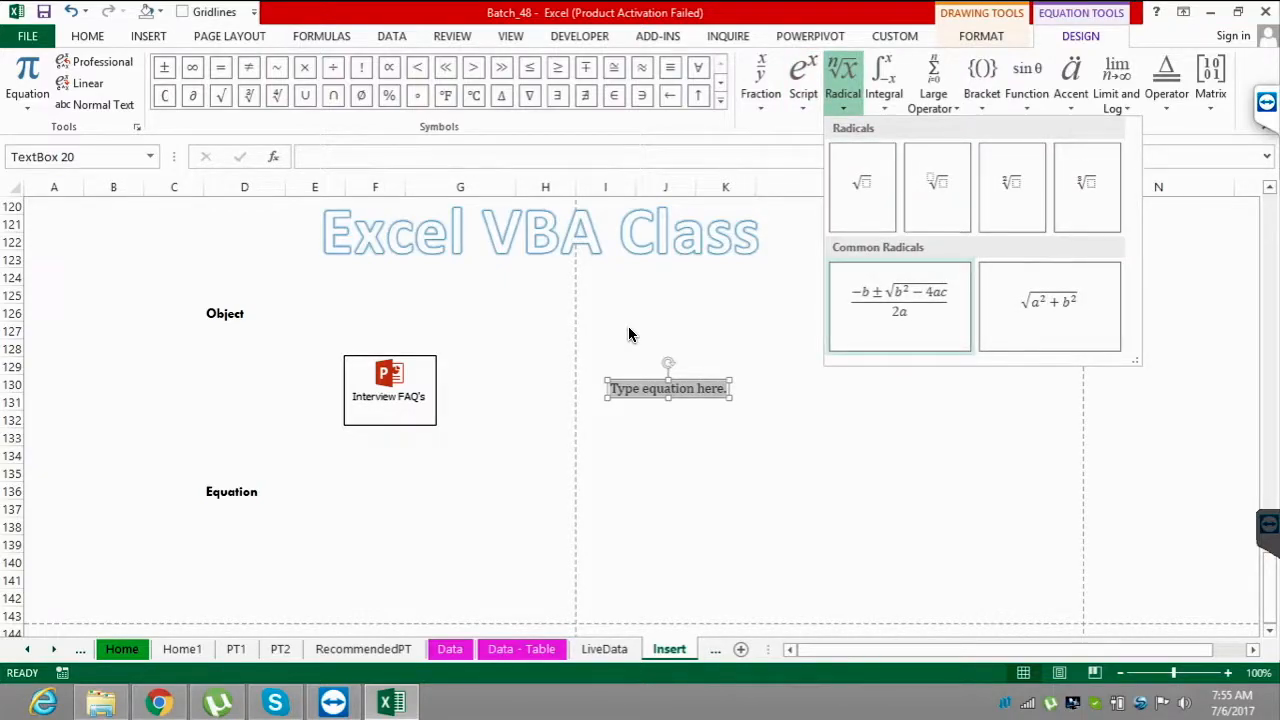
pyautogui.click(900, 307)
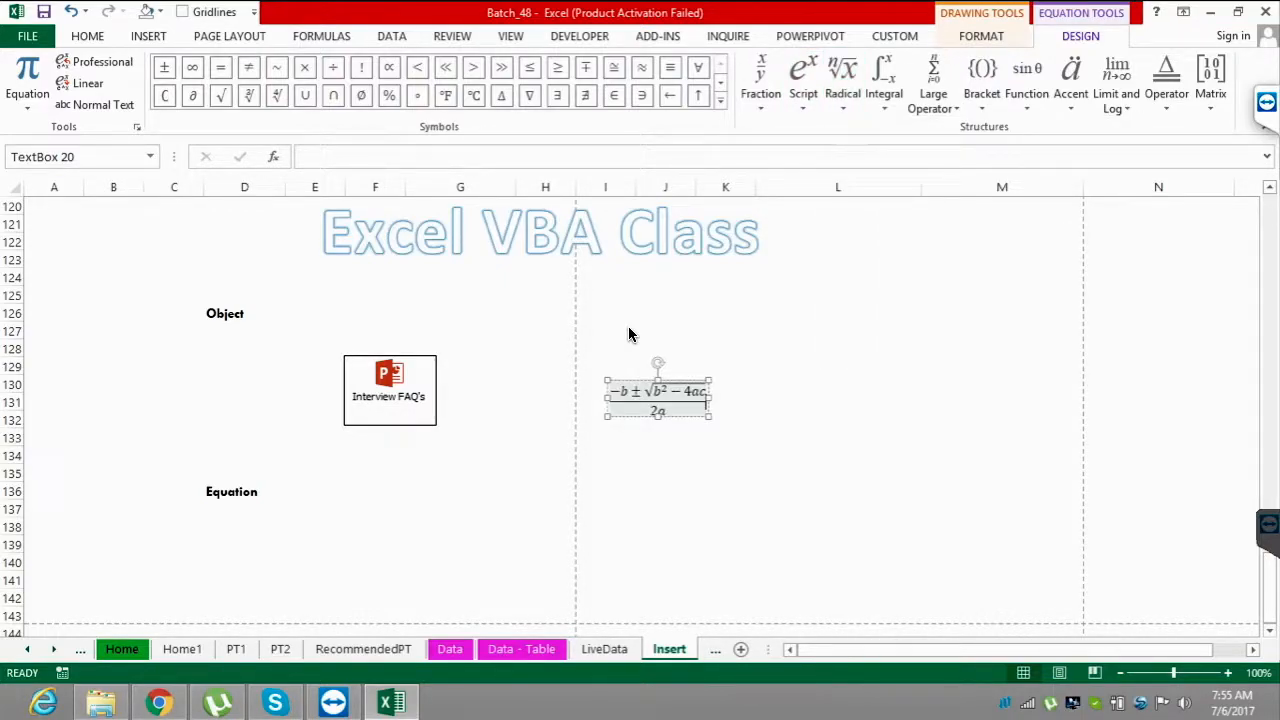
pyautogui.moveTo(658, 398); pyautogui.dragTo(389, 508)
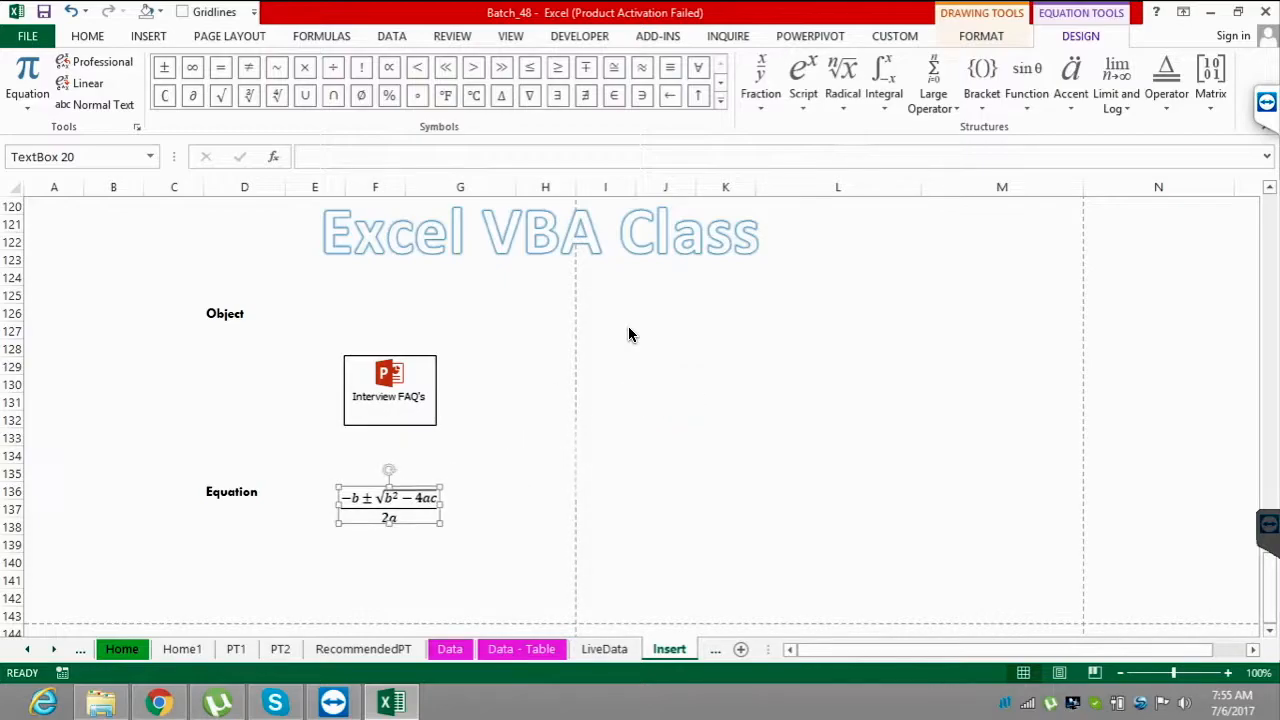
pyautogui.click(605, 473)
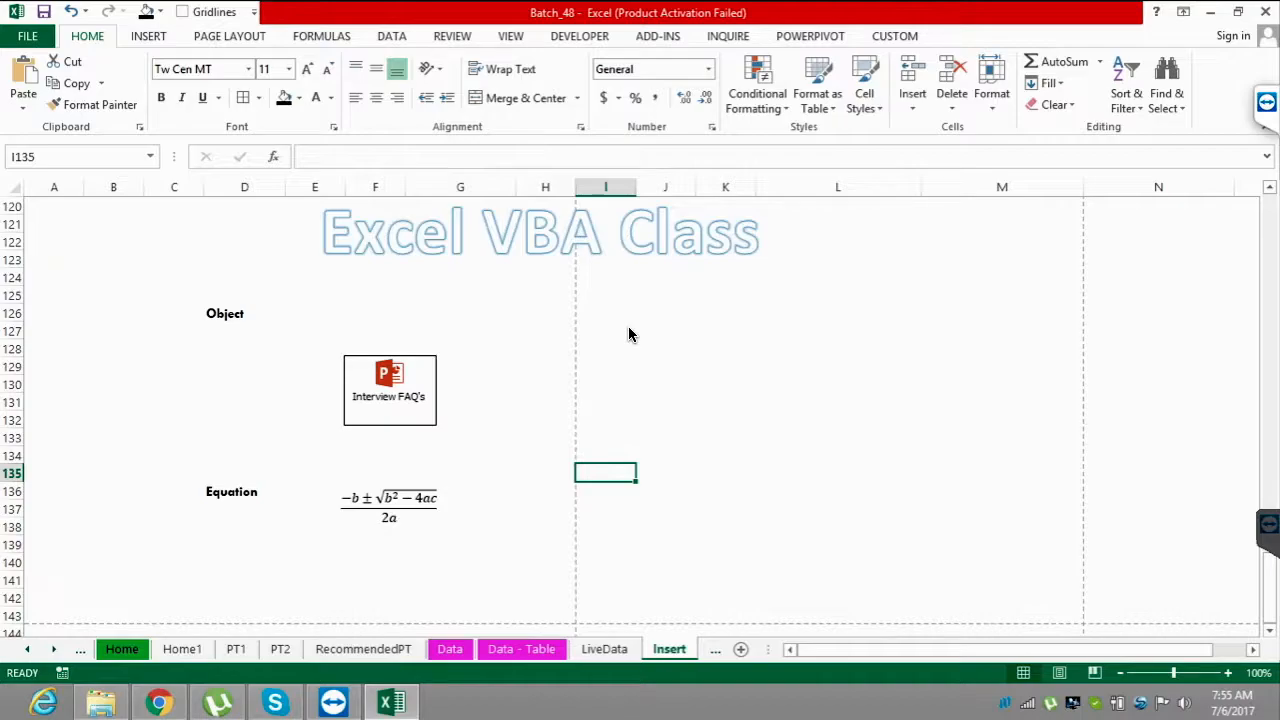
# - Add a bold "Symbols" heading in cell D142, below the equation
pyautogui.press('Left')
pyautogui.press('Left')
pyautogui.press('Left')
pyautogui.press('Left')
pyautogui.press('Left')
pyautogui.press('Down')
pyautogui.press('Down')
pyautogui.press('Down')
pyautogui.press('Down')
pyautogui.press('Down')
pyautogui.press('Down')
pyautogui.press('Down')
pyautogui.press('Left')
pyautogui.press('Right')
pyautogui.write('Sy')
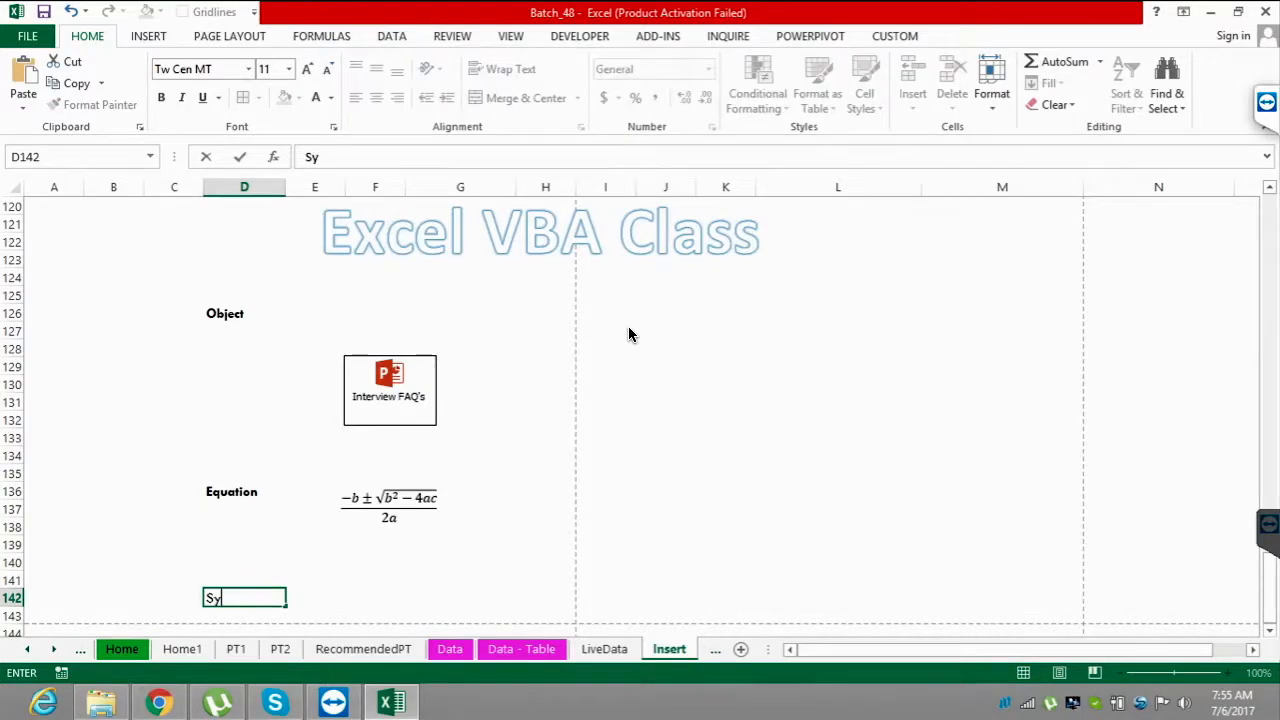
pyautogui.write('mbols')
pyautogui.hotkey('ctrl', 'Return')
pyautogui.hotkey('ctrl', 'b')
# - Insert the smiley face from the recently used symbols into cell F142, beside the Symbols heading
pyautogui.press('Right')
pyautogui.press('Right')
pyautogui.press('Right')
pyautogui.press('Left')
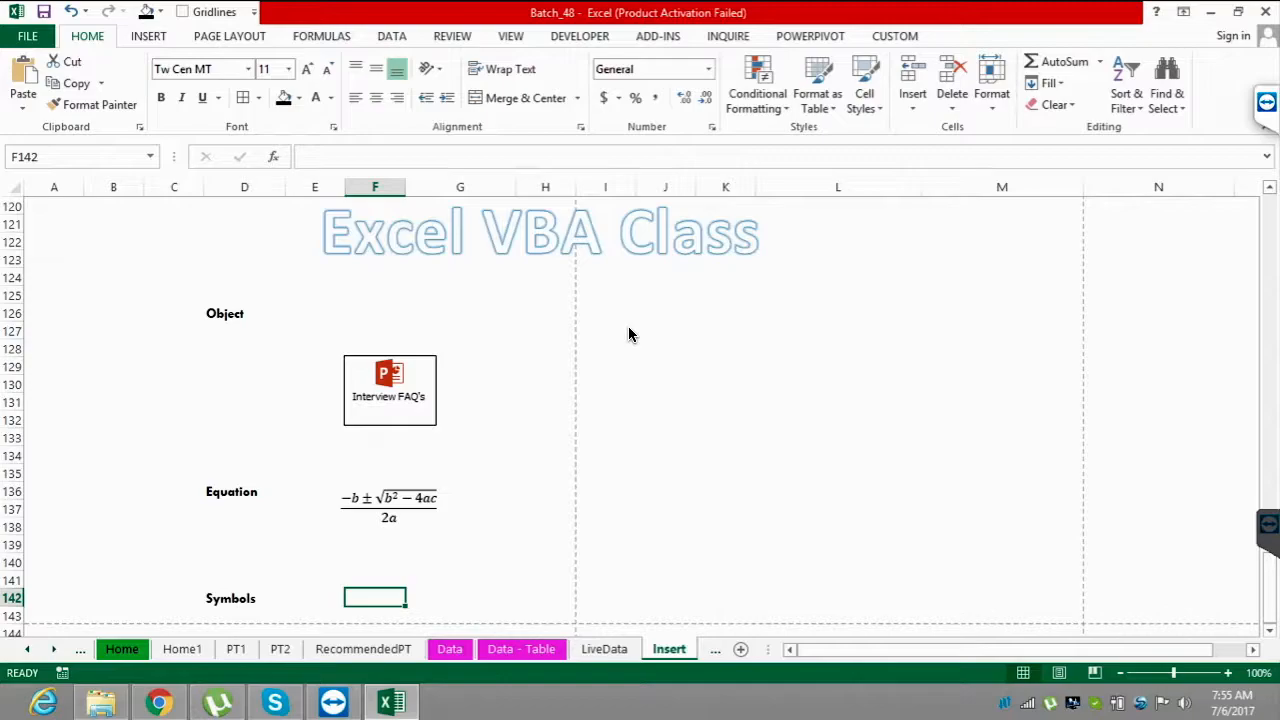
pyautogui.hotkey('alt', 'n')
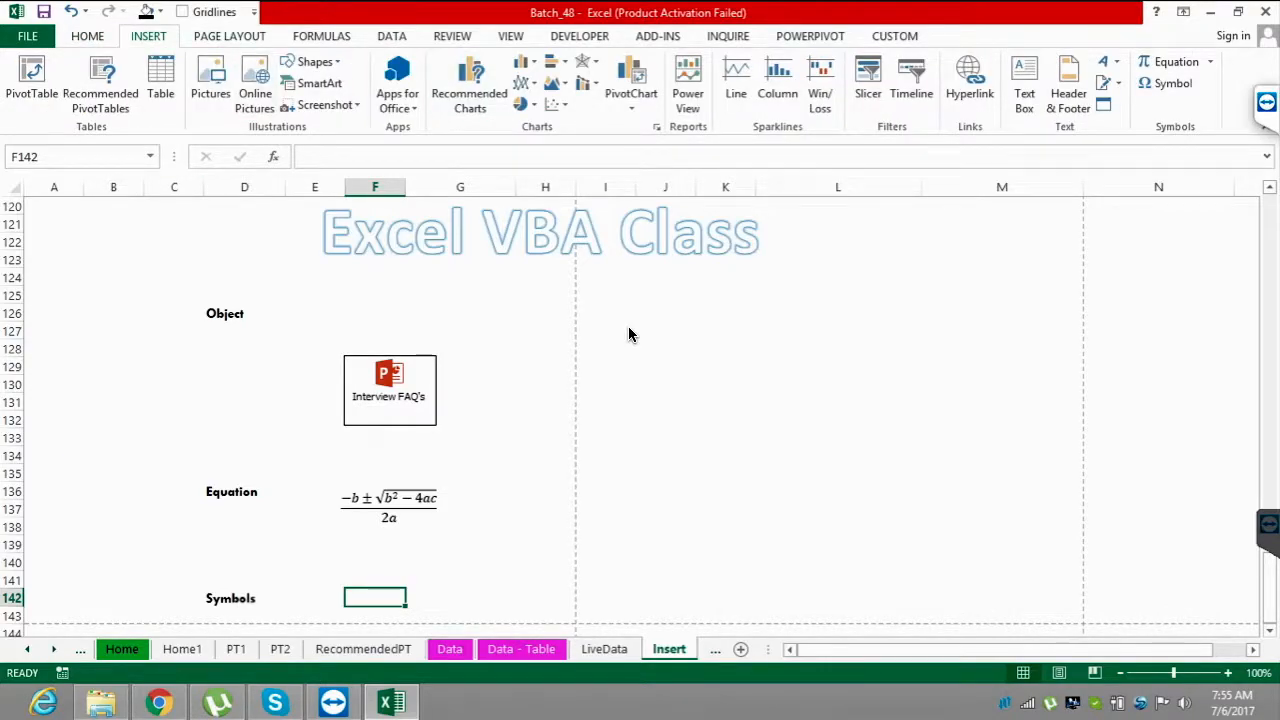
pyautogui.press('u')
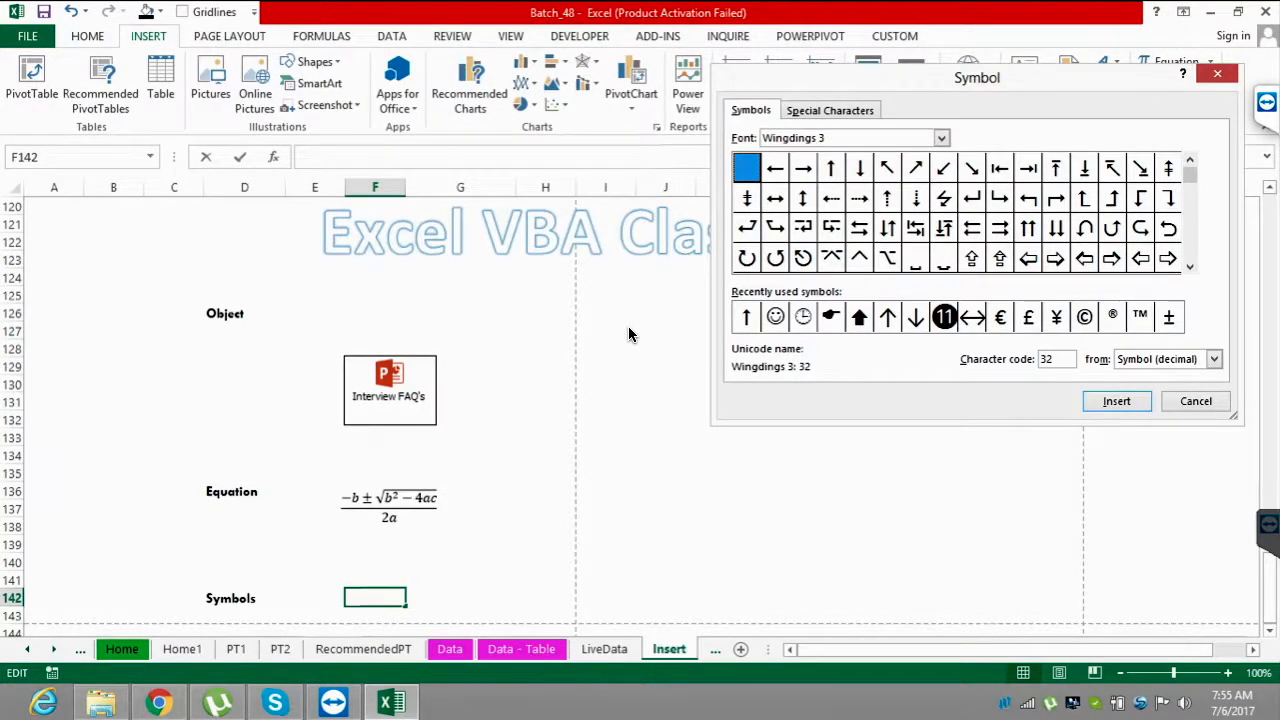
pyautogui.click(775, 317)
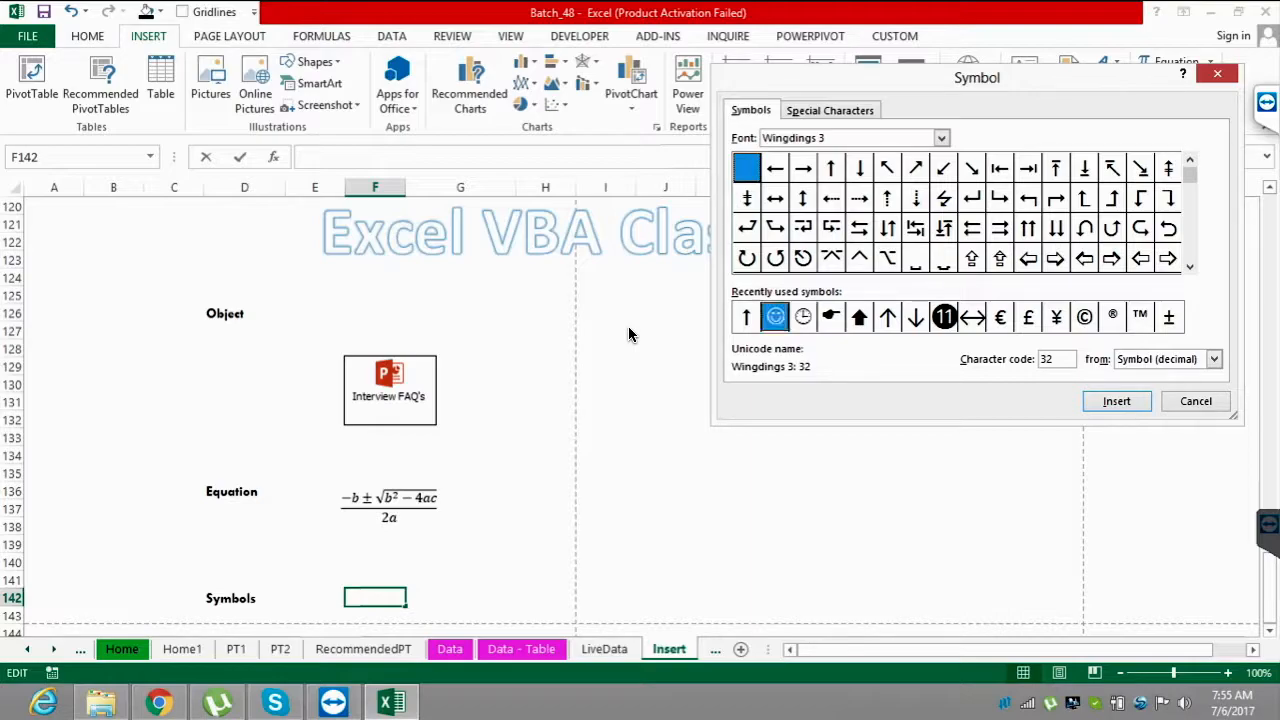
pyautogui.click(1117, 401)
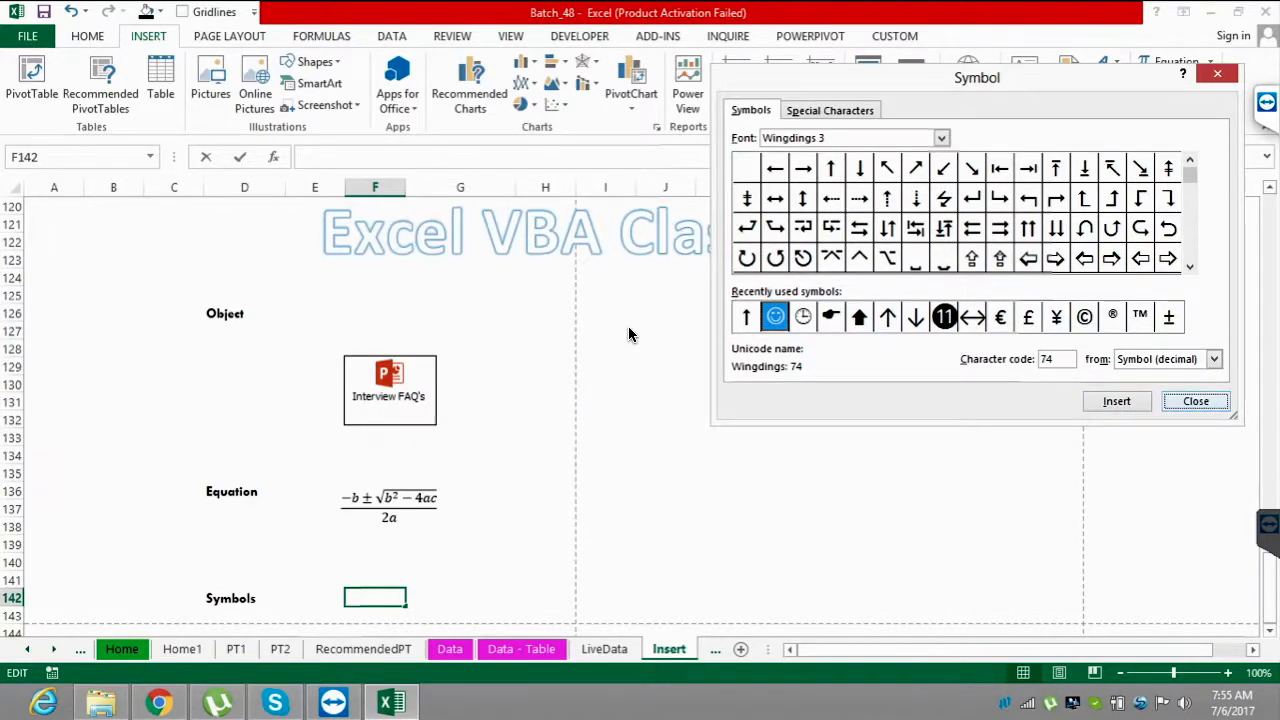
pyautogui.click(1196, 401)
pyautogui.click(545, 598)
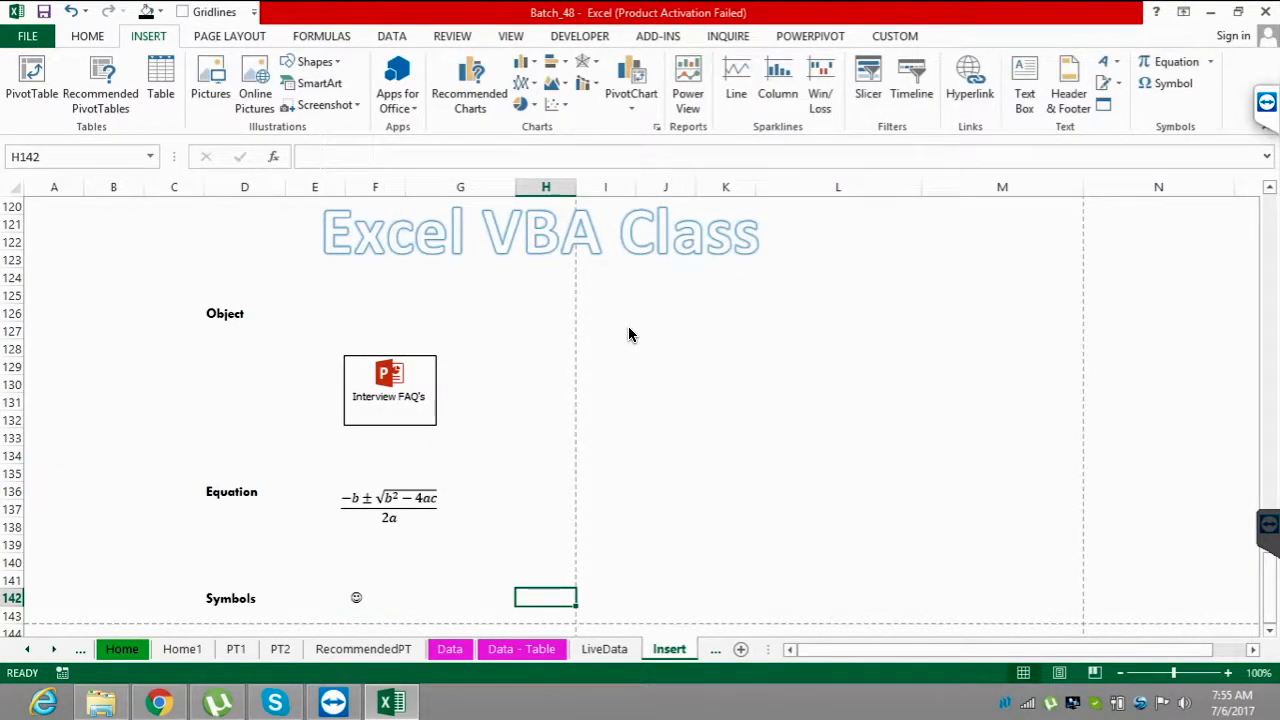
pyautogui.moveTo(1268, 590); pyautogui.dragTo(1268, 228)
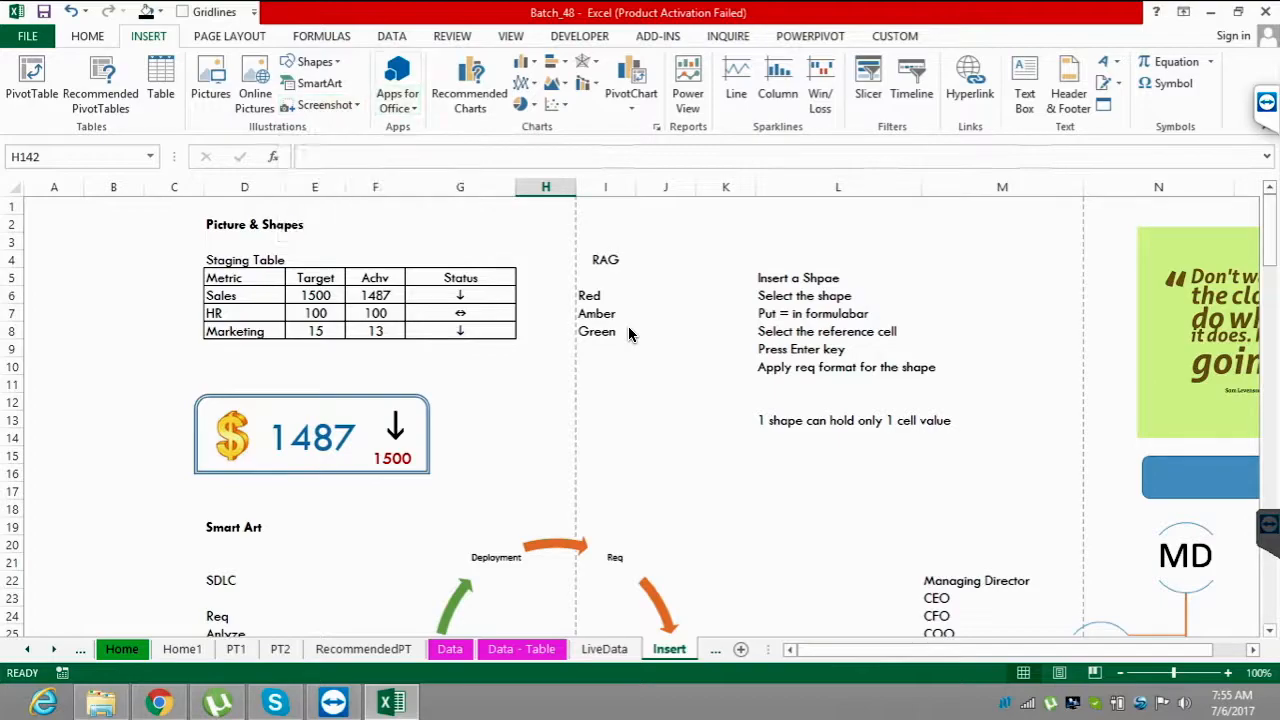
# - Return to the start of the Insert sheet and switch to the Symbols with Alpha sheet
pyautogui.moveTo(1269, 228); pyautogui.dragTo(1269, 230)
pyautogui.click(229, 36)
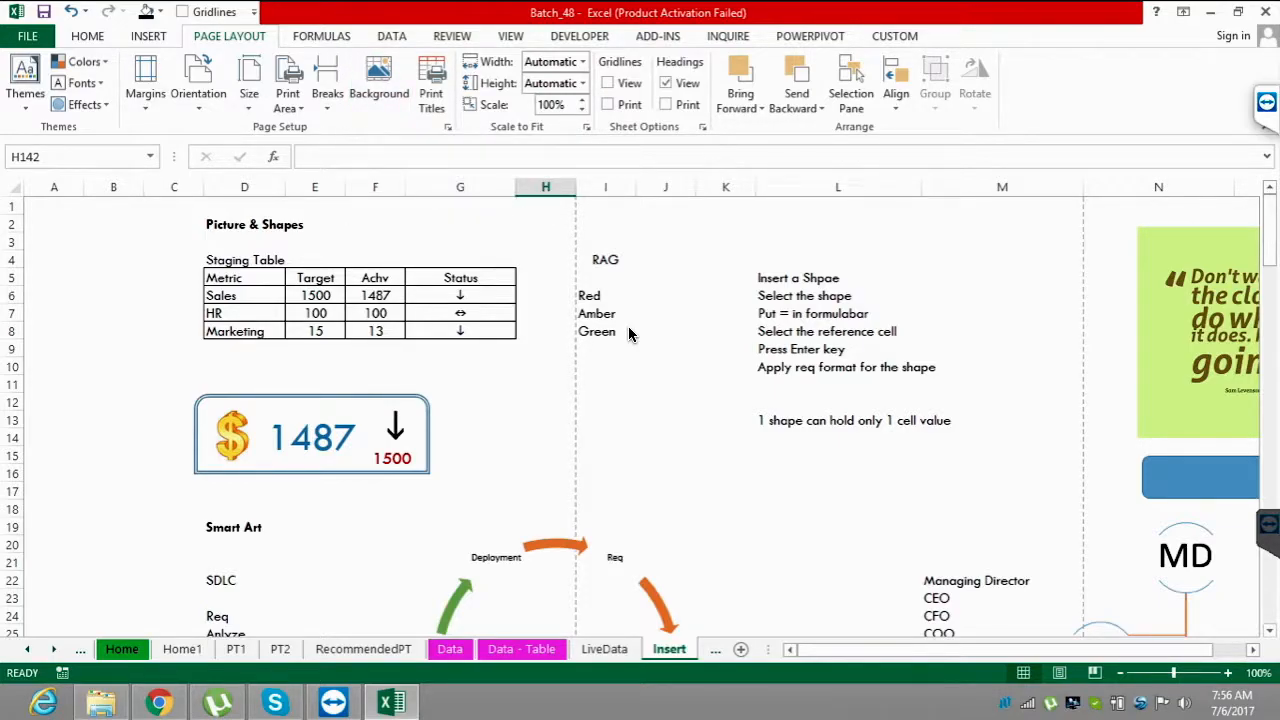
pyautogui.hotkey('ctrl', 'pagedown')
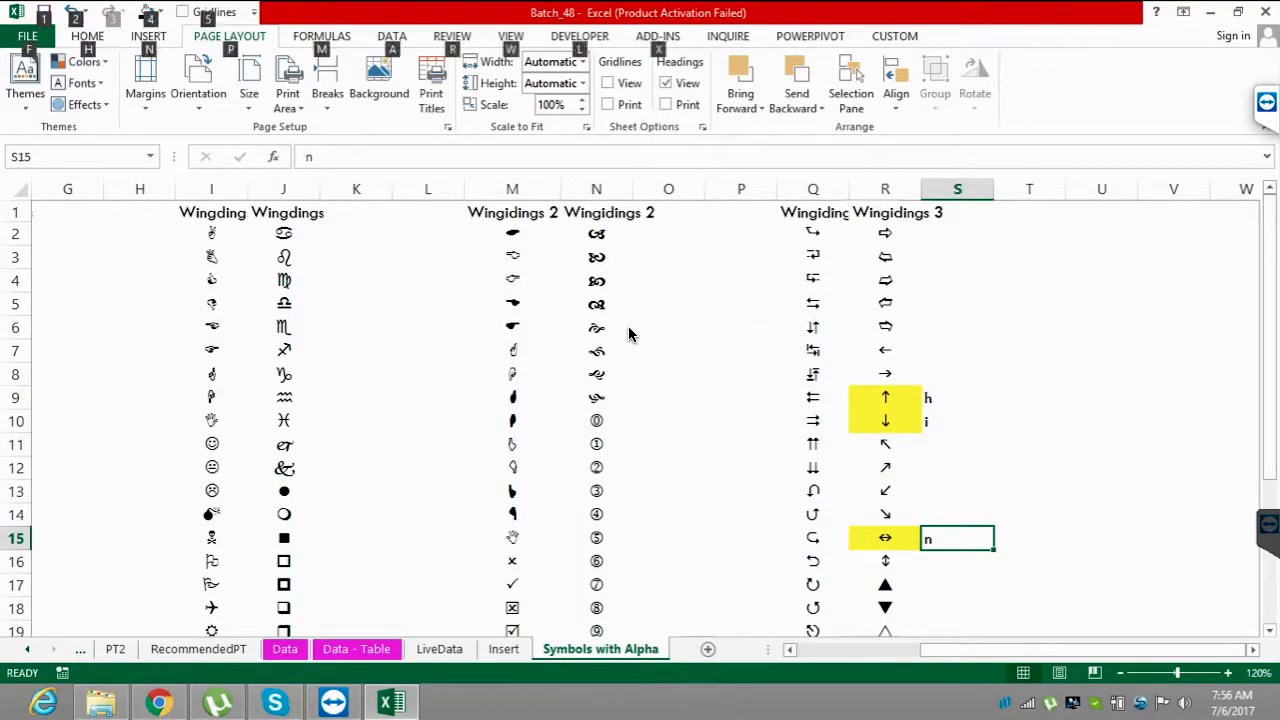
# - Run the worksheet-list macro and look through its worksheet entries down to DataValidation
pyautogui.hotkey('alt', 'F8')
pyautogui.press('Return')
pyautogui.press('Down')
pyautogui.press('Down')
pyautogui.press('Down')
pyautogui.press('Down')
pyautogui.press('Down')
pyautogui.press('Down')
pyautogui.press('Down')
pyautogui.press('Down')
pyautogui.press('Down')
pyautogui.press('Down')
pyautogui.press('Down')
pyautogui.press('Down')
pyautogui.press('Down')
pyautogui.press('Down')
pyautogui.press('Down')
pyautogui.press('Down')
pyautogui.press('Down')
pyautogui.press('Down')
pyautogui.press('Down')
pyautogui.press('Down')
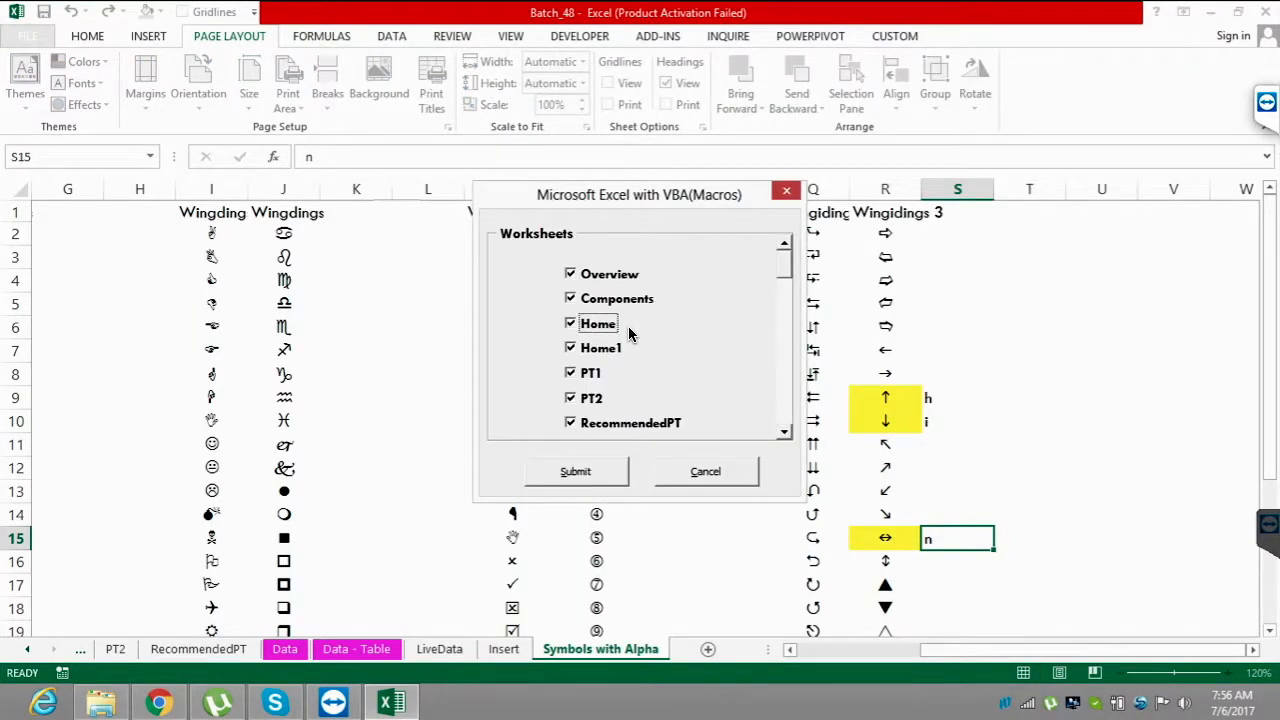
pyautogui.press('Down')
pyautogui.press('Down')
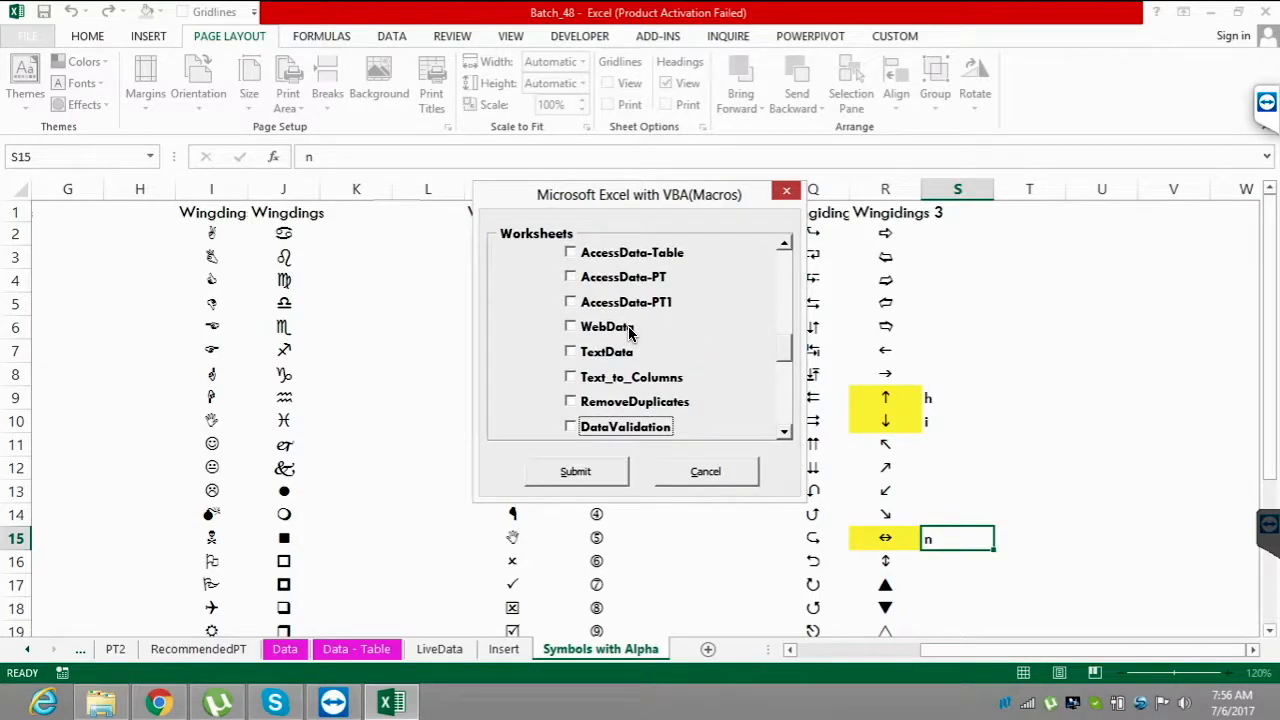
# - Add three blank sheets without gridlines after Symbols with Alpha, and rename Sheet1 as BG1
pyautogui.press('Return')
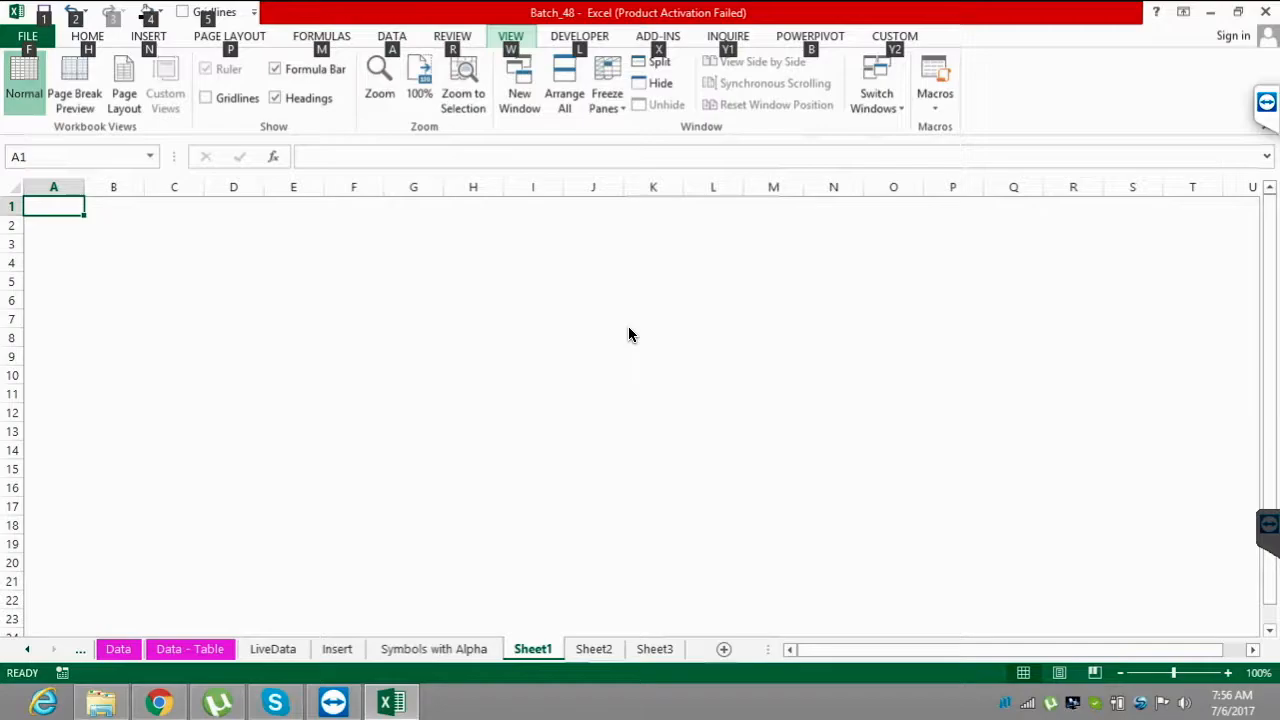
pyautogui.write('G')
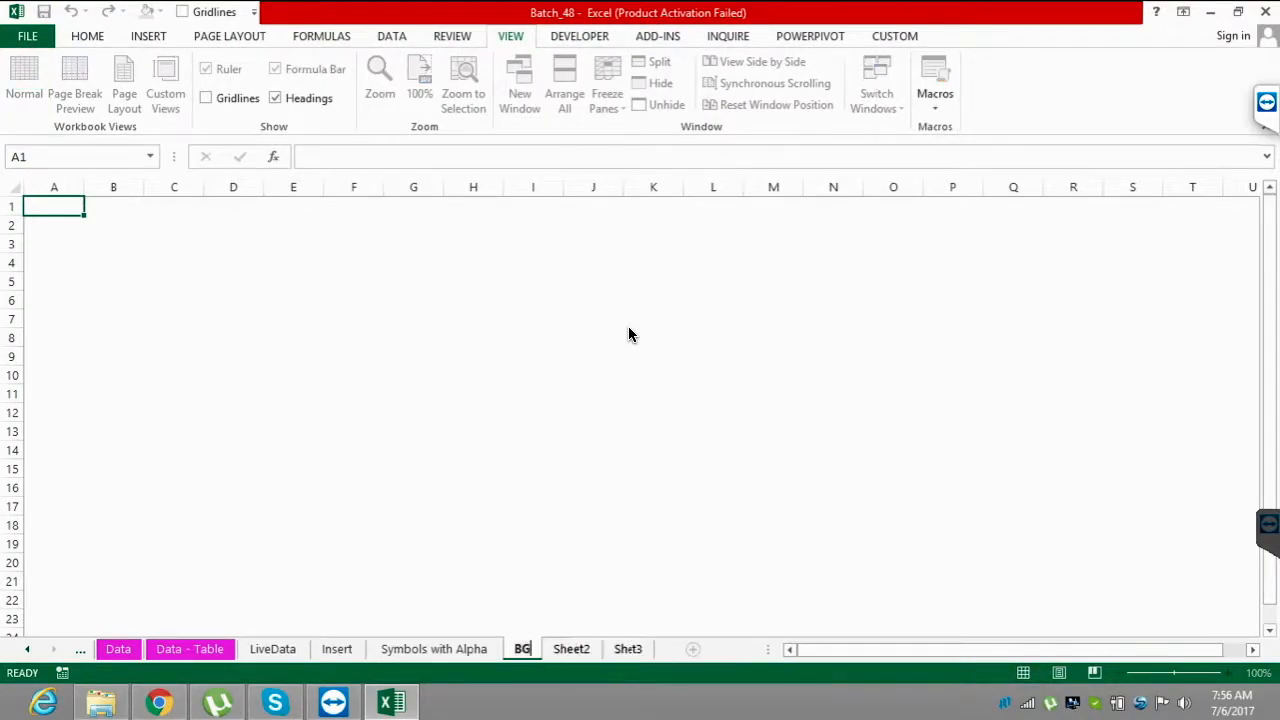
pyautogui.write('1')
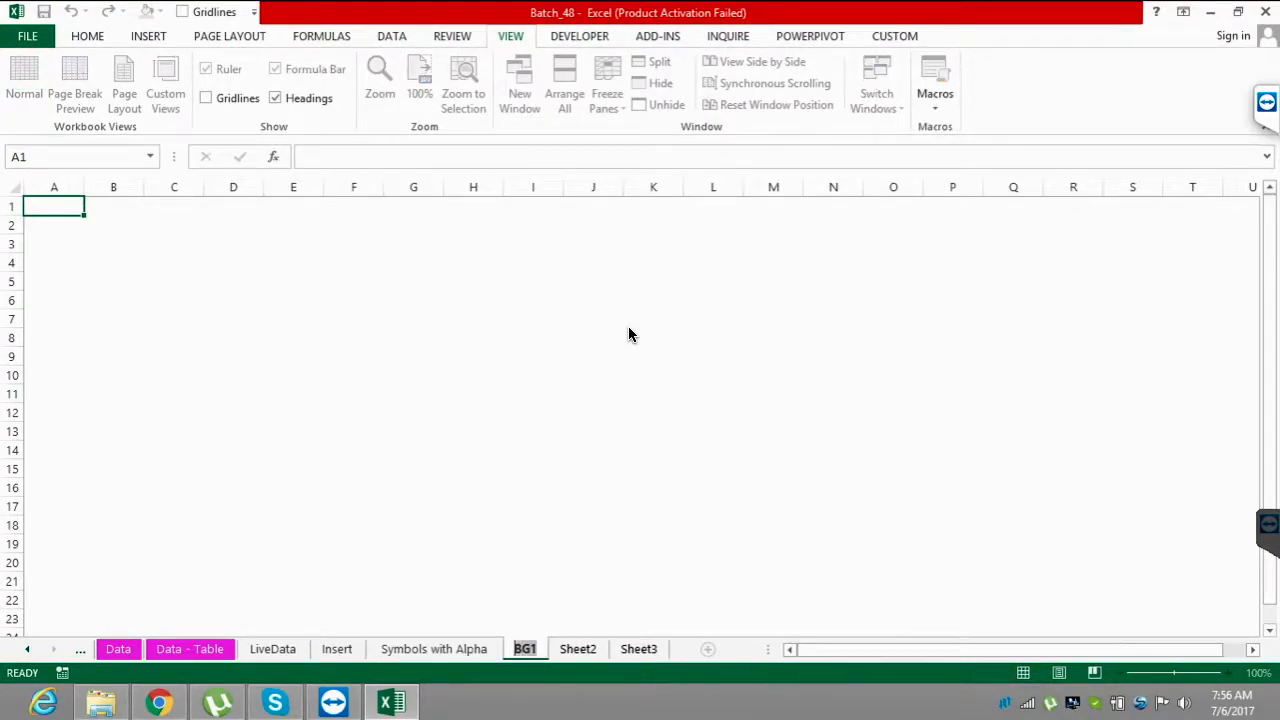
pyautogui.press('Return')
# - Rename Sheet2 as BG2 and Sheet3 as BG3
pyautogui.hotkey('ctrl', 'pagedown')
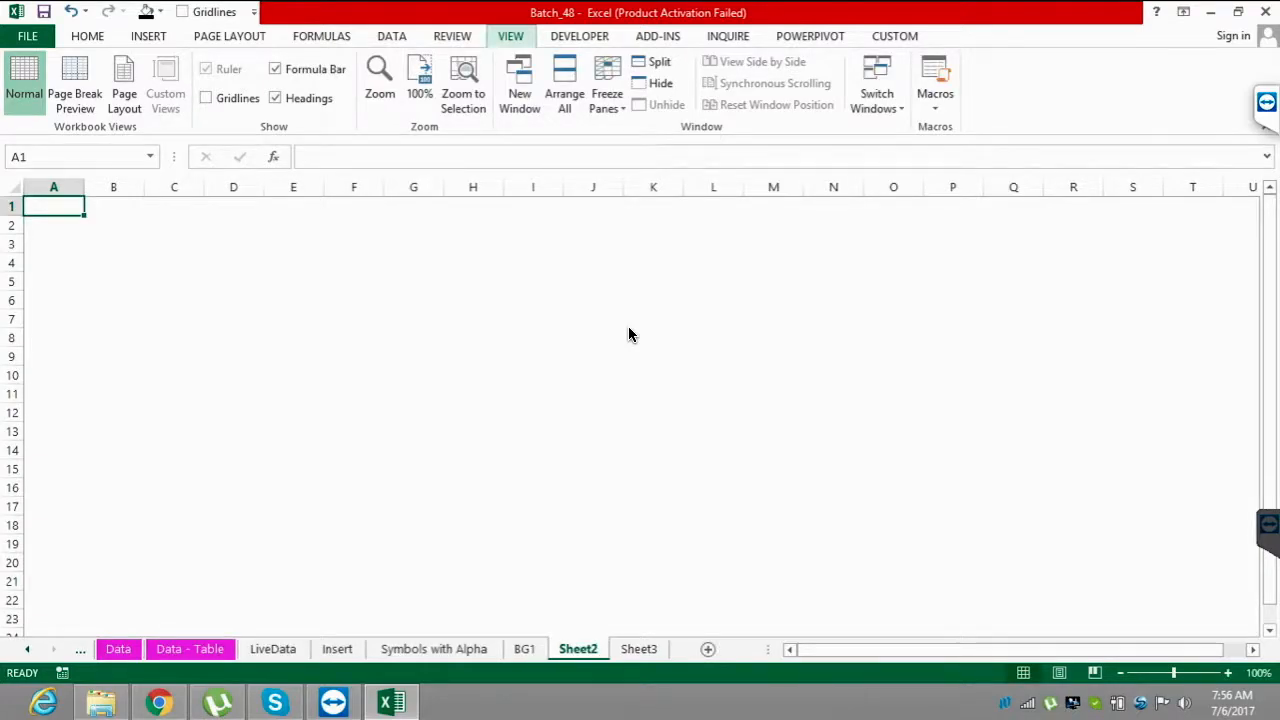
pyautogui.hotkey('alt', 'h')
pyautogui.write('orBG2')
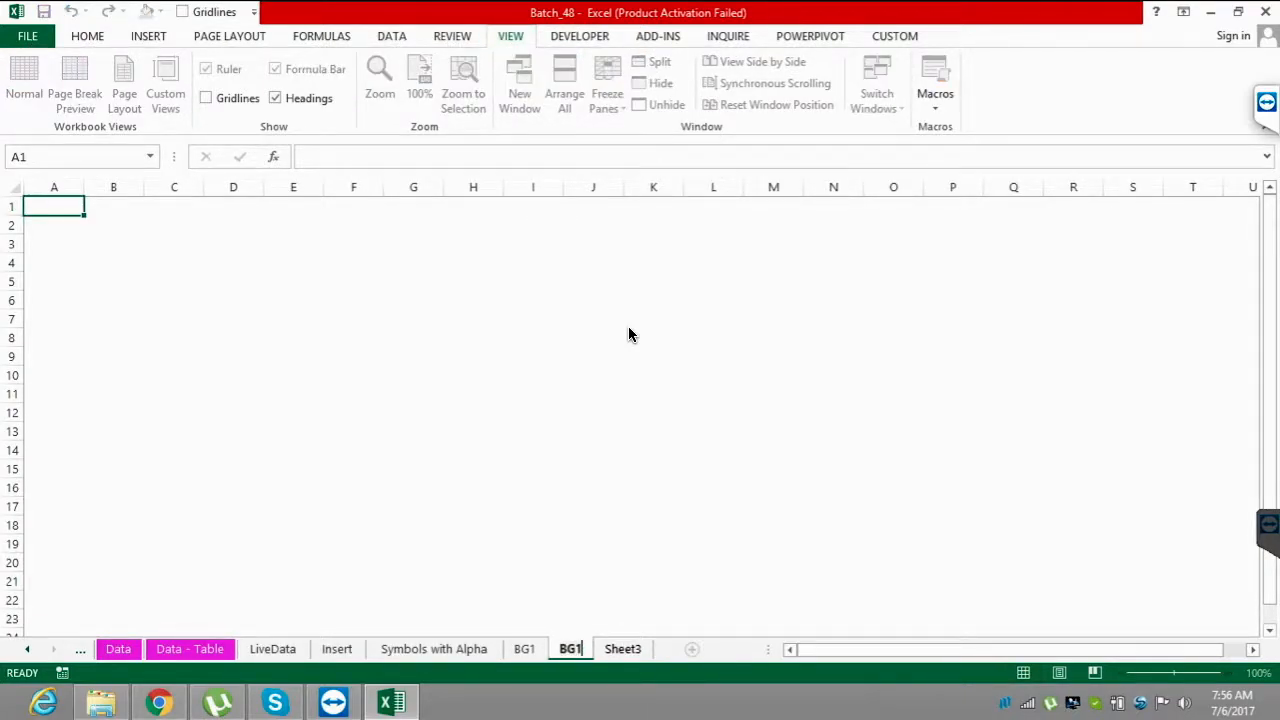
pyautogui.press('Return')
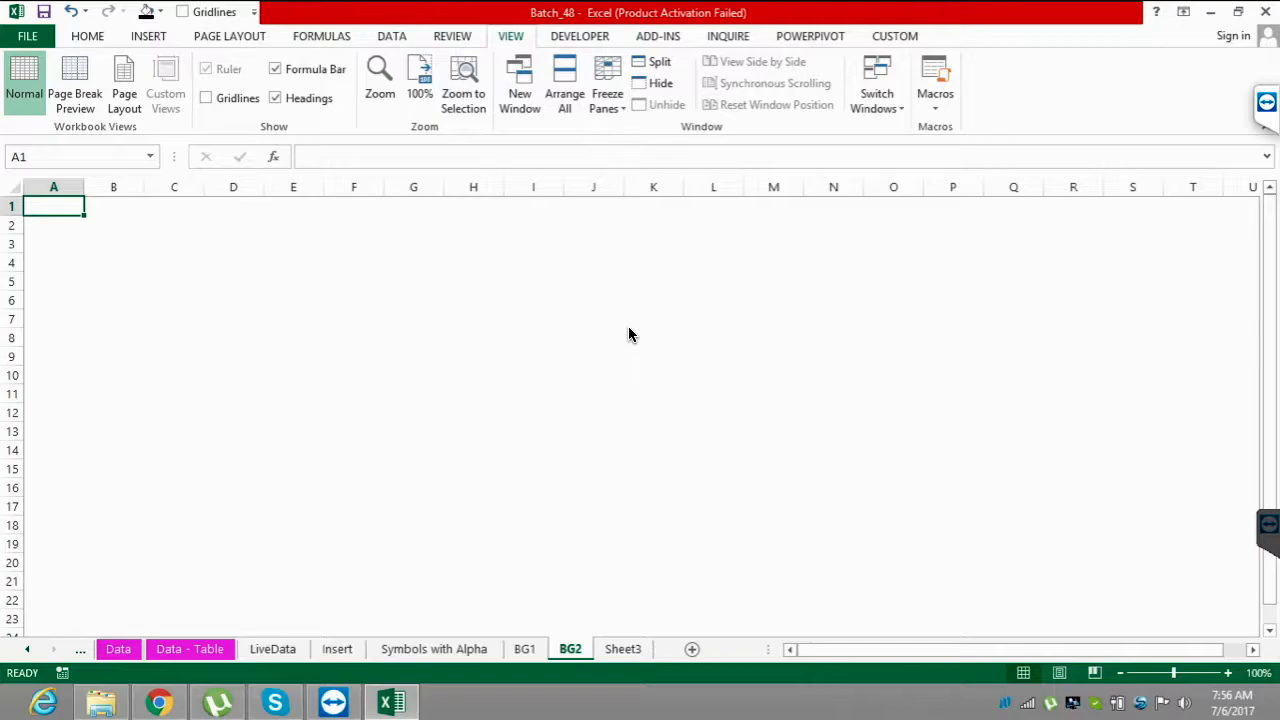
pyautogui.hotkey('ctrl', 'pagedown')
pyautogui.hotkey('alt', 'h')
pyautogui.write('orBG3')
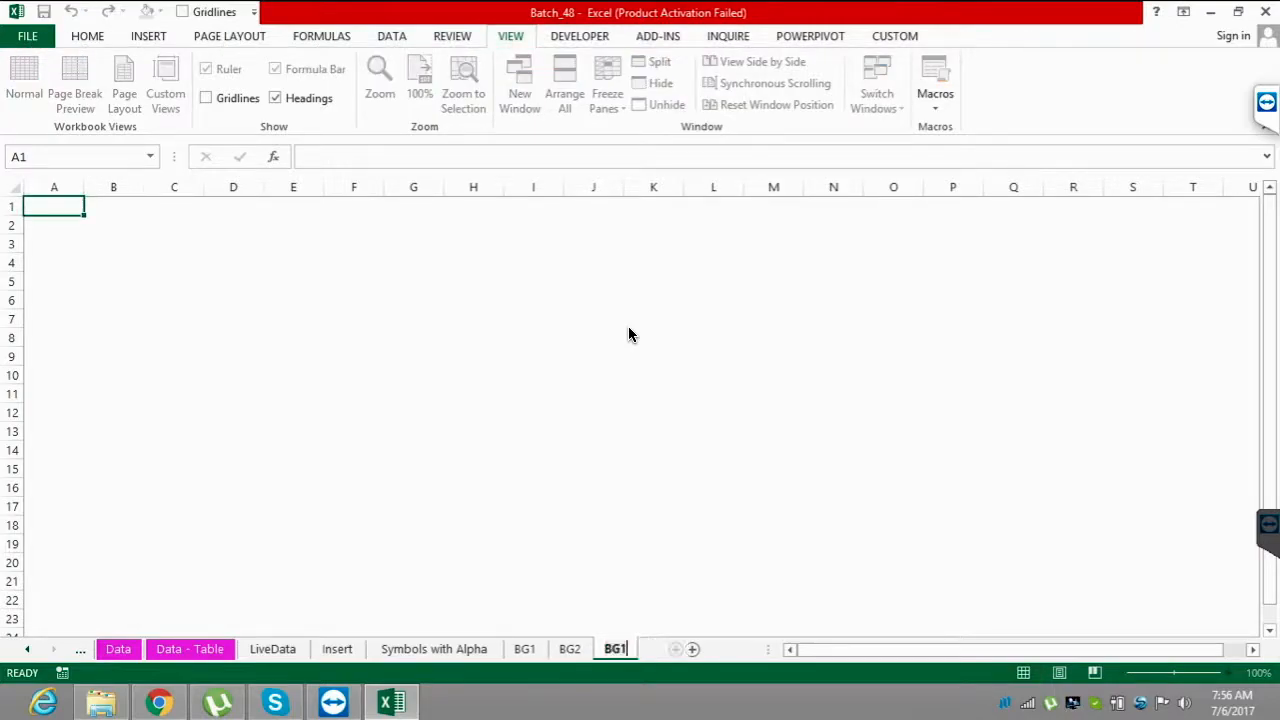
pyautogui.press('Return')
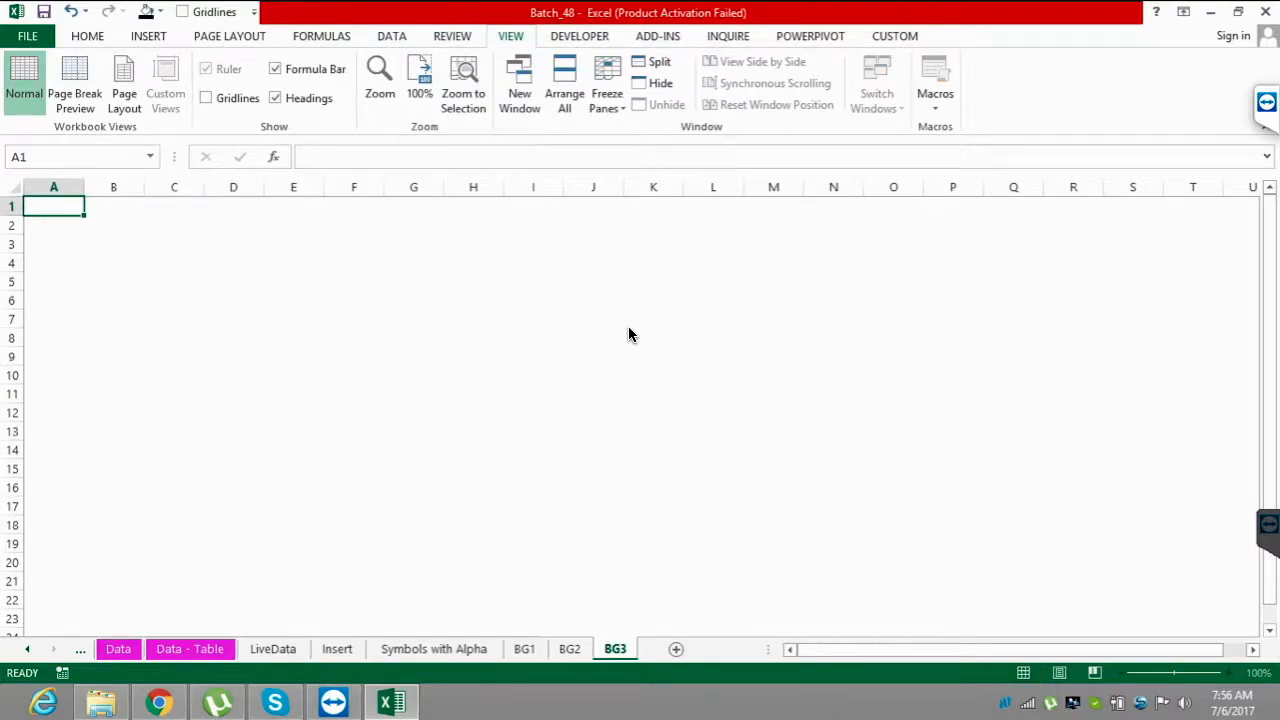
# - Try the AccentureLogo picture from the Icons folder as the BG1 sheet background, and delete that background
pyautogui.hotkey('ctrl', 'pageup')
pyautogui.hotkey('ctrl', 'pageup')
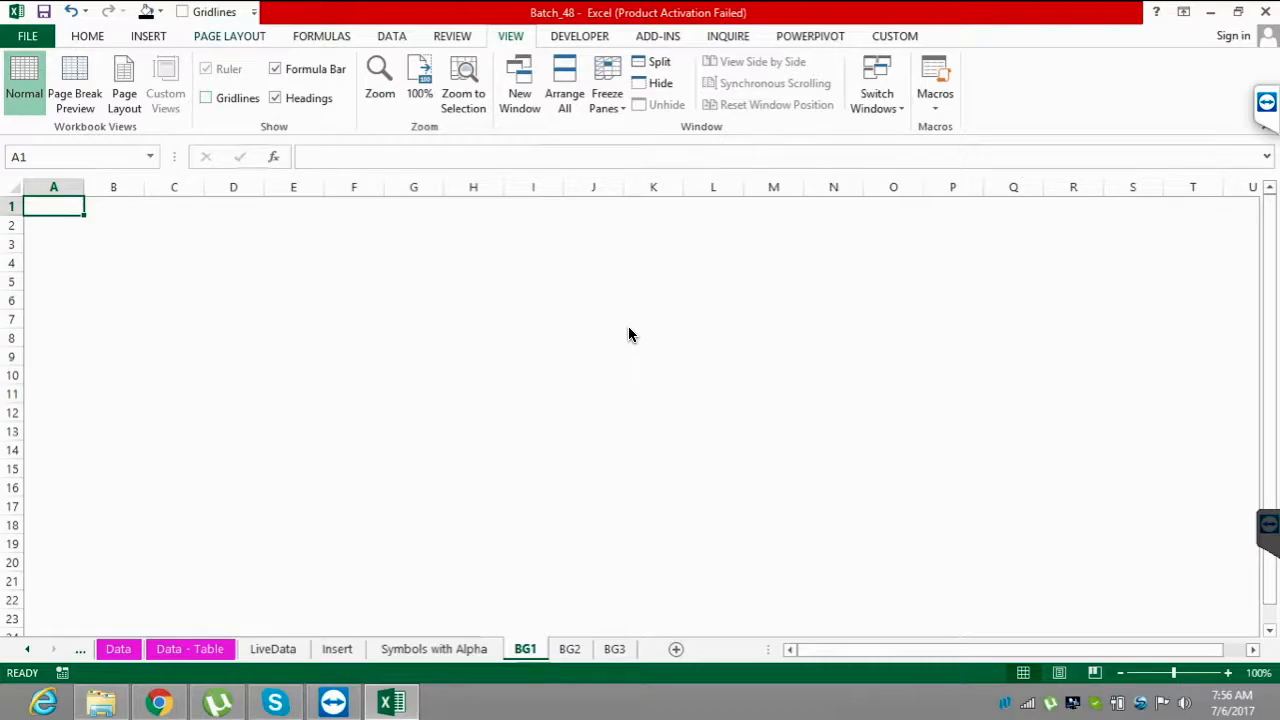
pyautogui.click(229, 36)
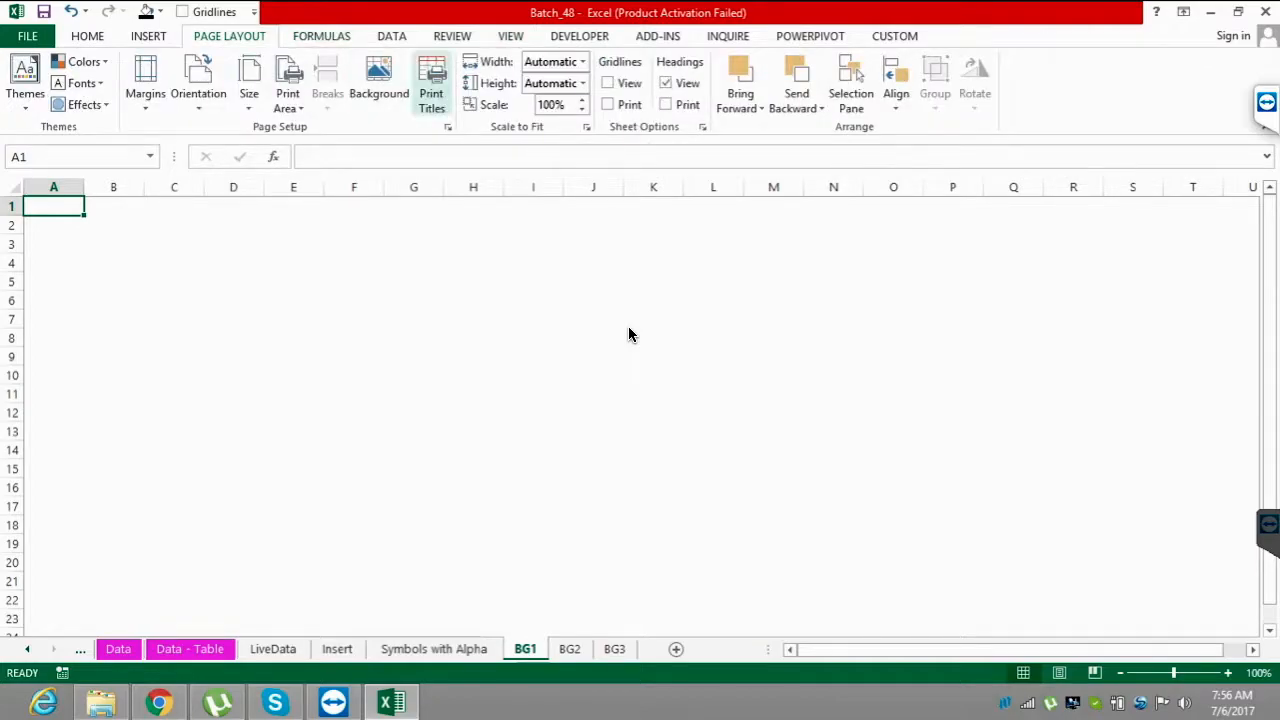
pyautogui.click(379, 84)
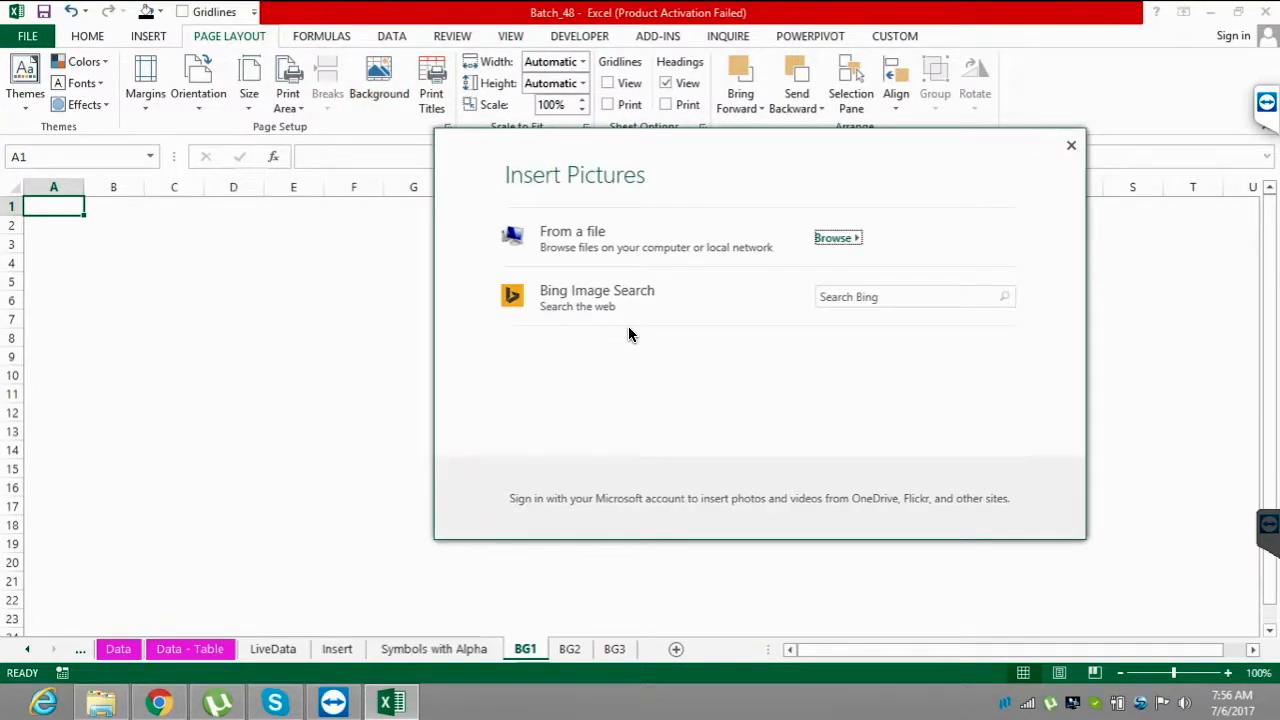
pyautogui.click(838, 238)
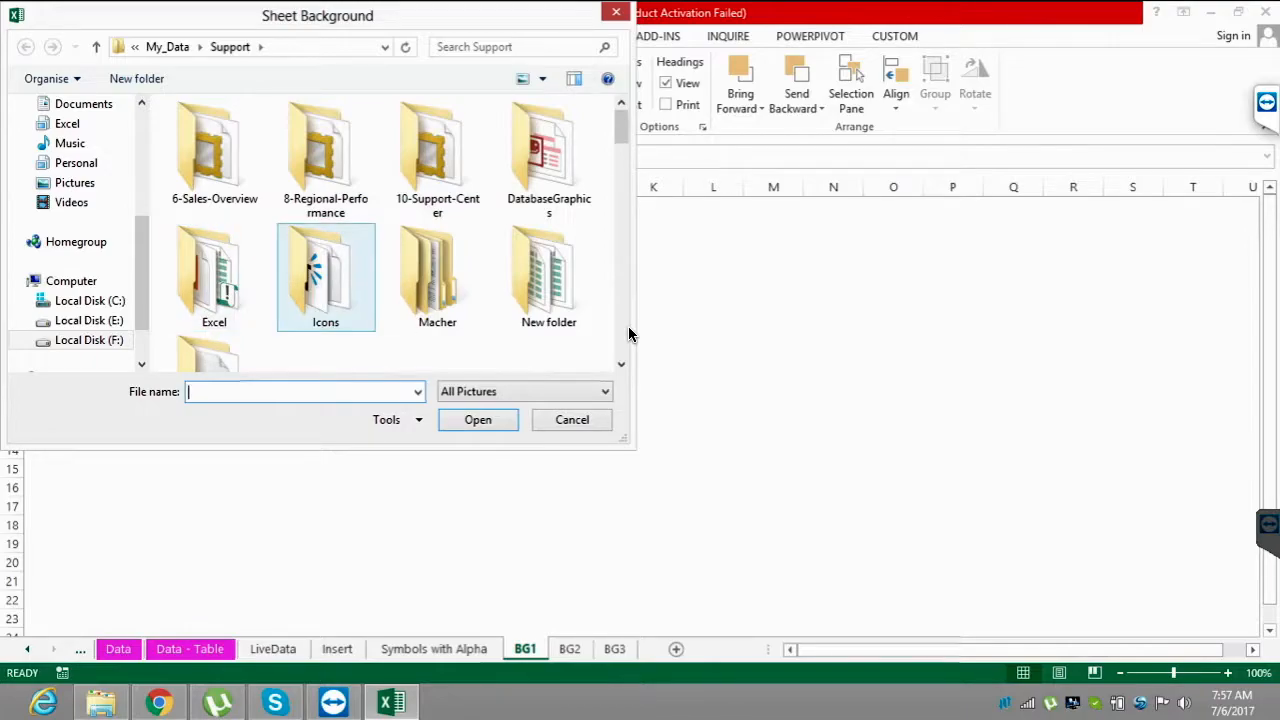
pyautogui.press('Return')
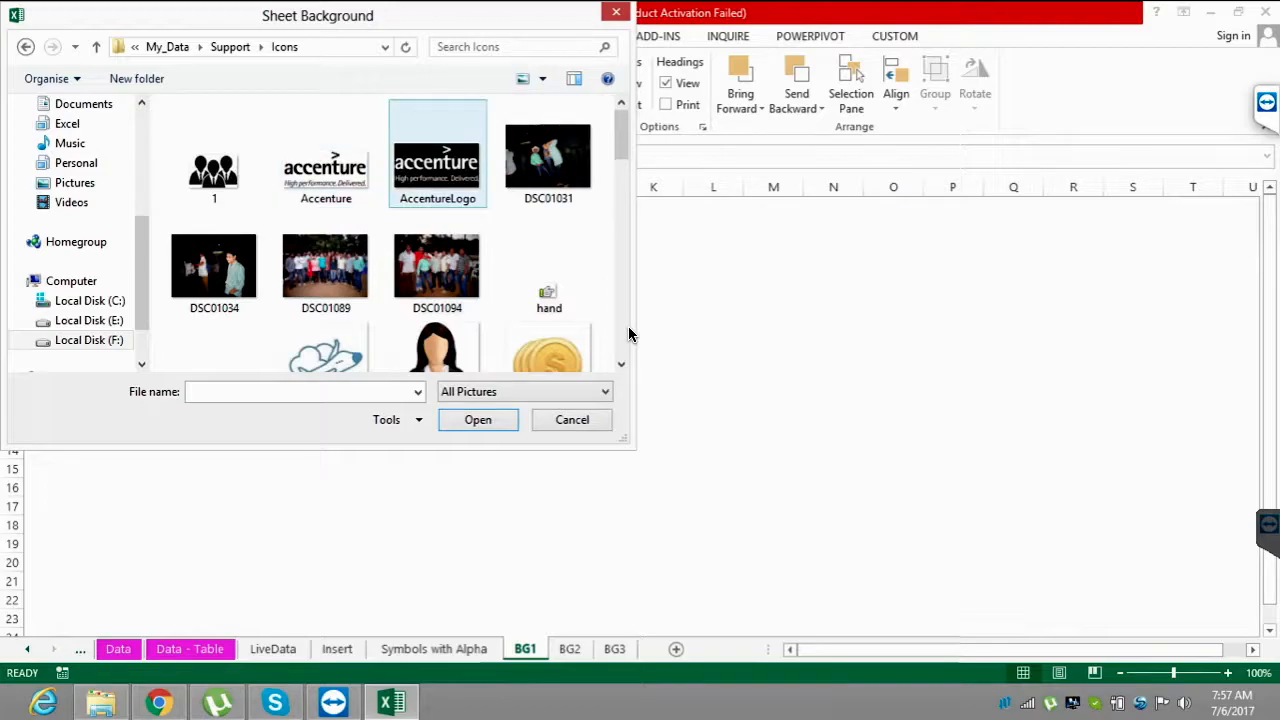
pyautogui.click(437, 165)
pyautogui.click(478, 420)
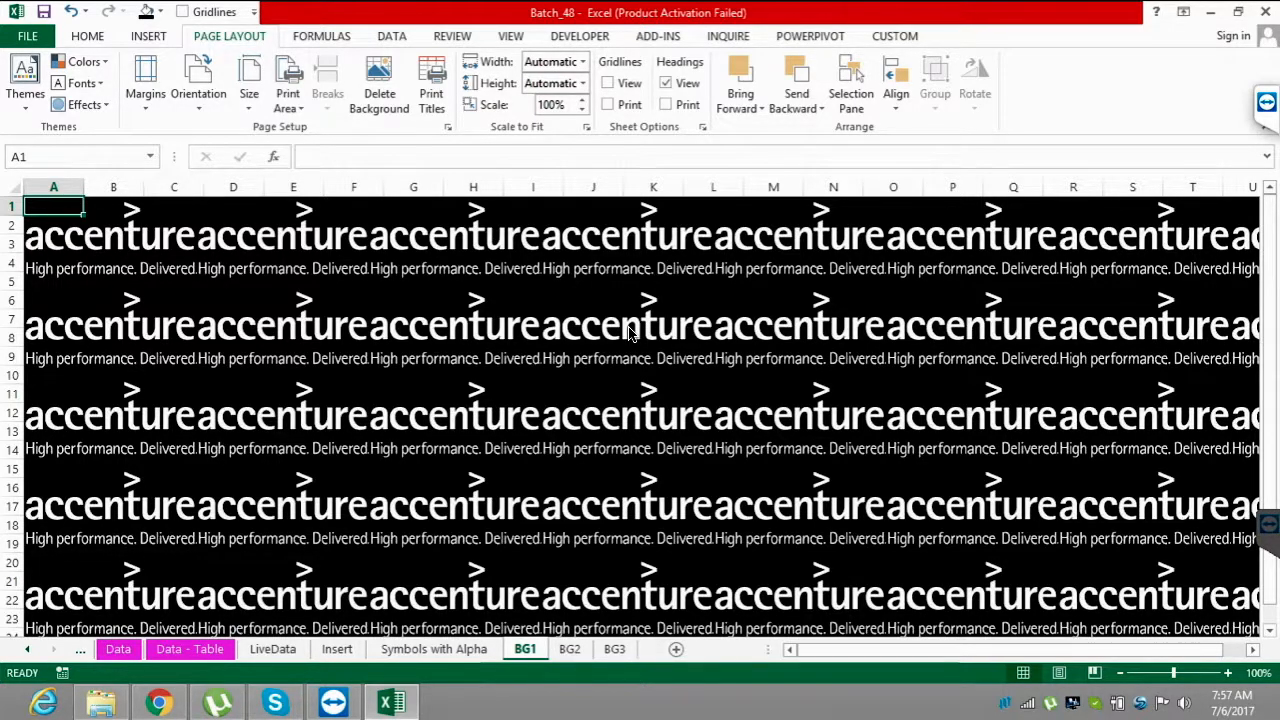
pyautogui.click(379, 93)
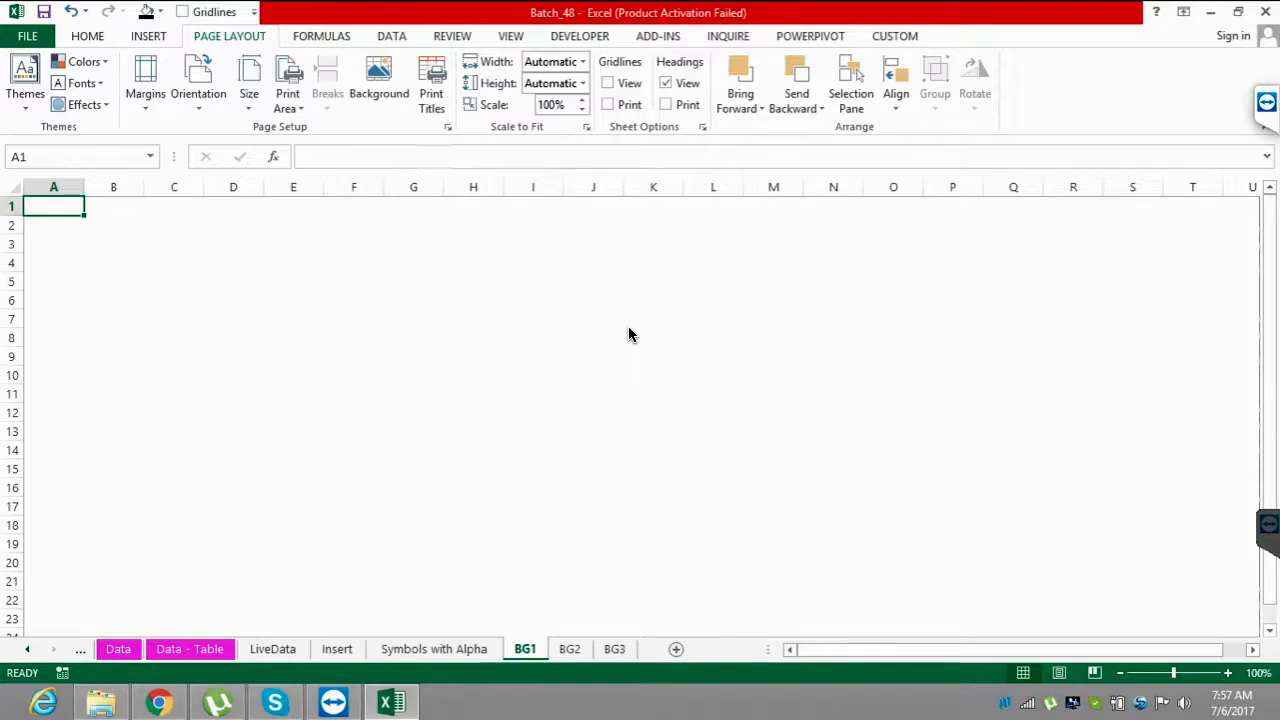
# - Switch to Chrome, open Google and search its images for "texture background"
pyautogui.press('super+3')
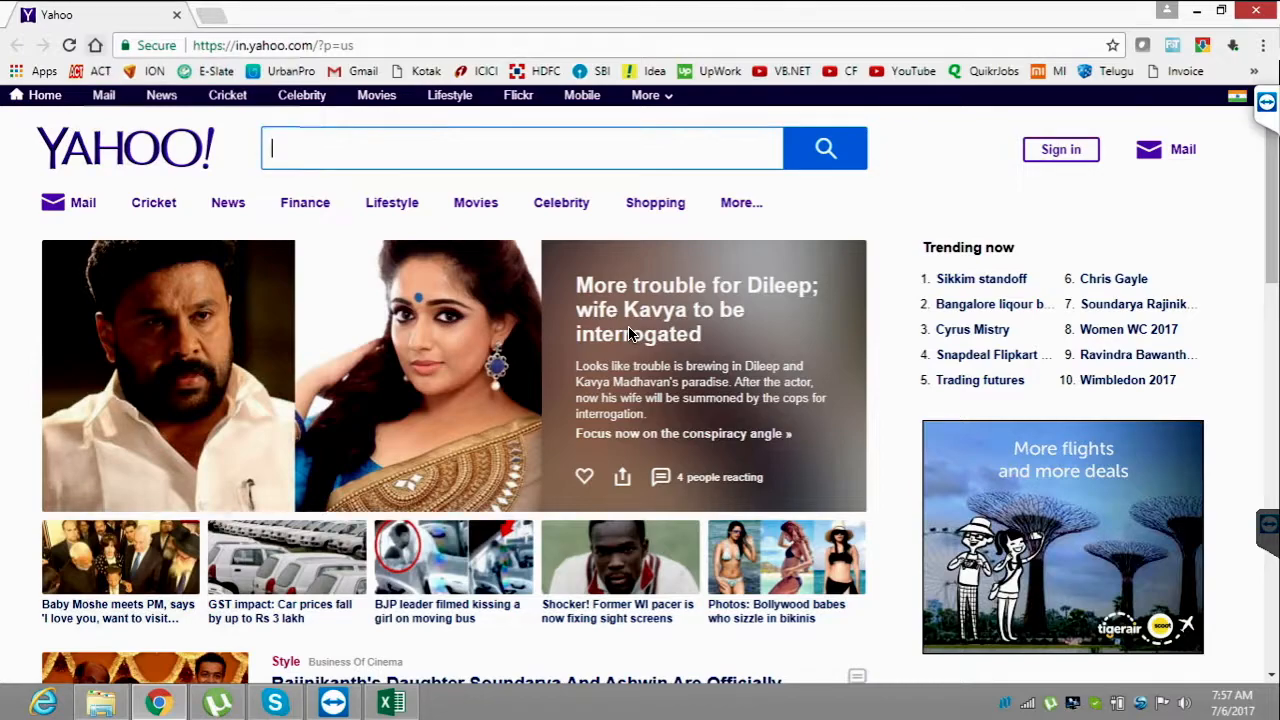
pyautogui.hotkey('alt', 'Home')
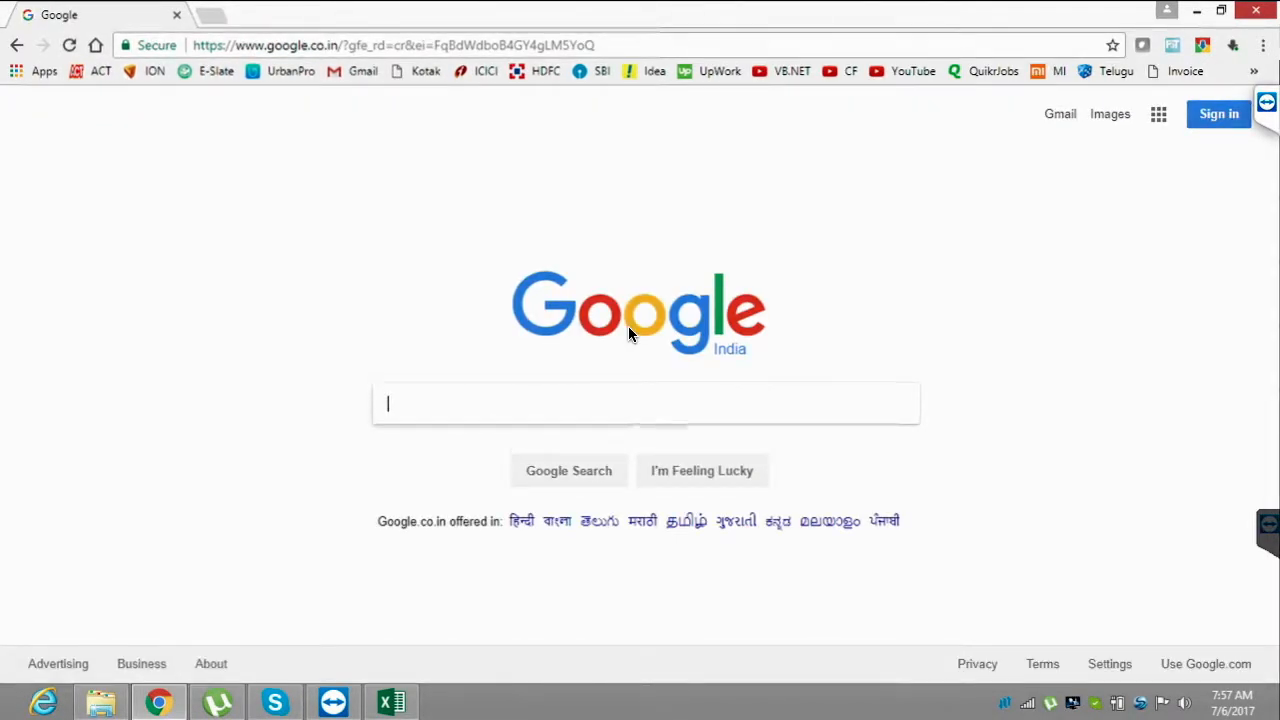
pyautogui.write('textu')
pyautogui.press('BackSpace')
pyautogui.write('ture')
pyautogui.press('Down')
pyautogui.press('Down')
pyautogui.press('Down')
pyautogui.press('Up')
pyautogui.press('Return')
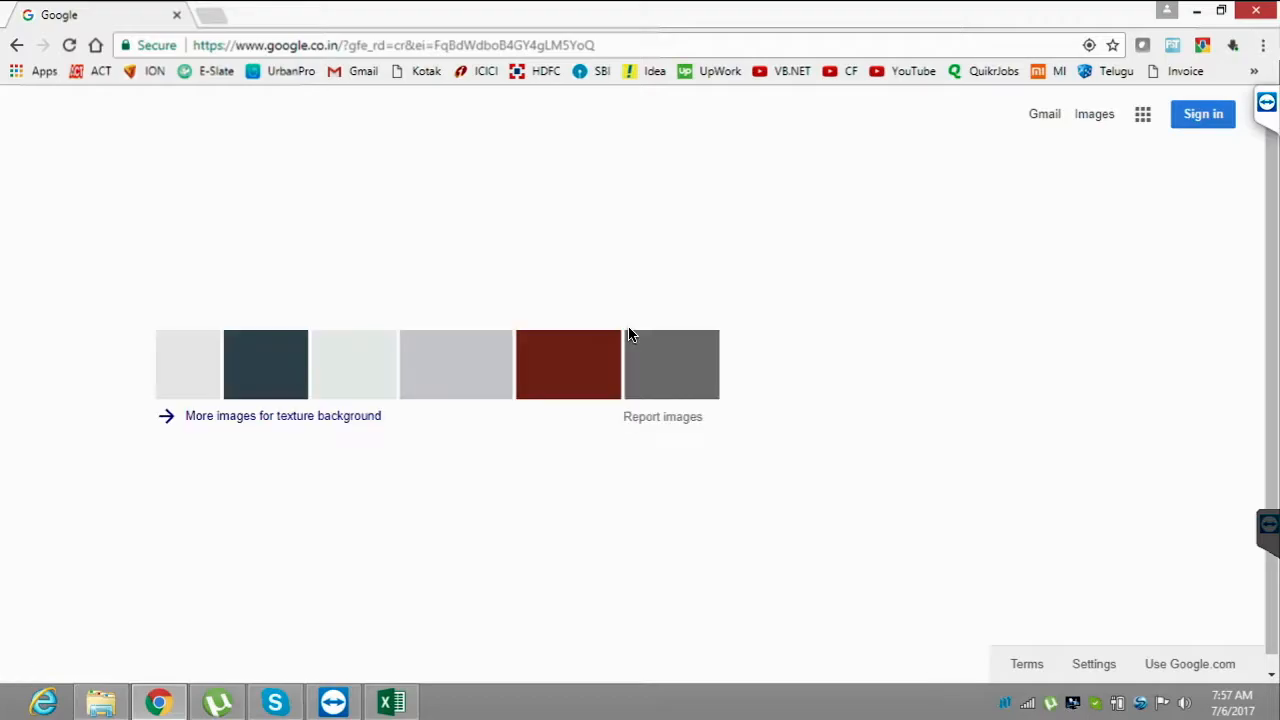
pyautogui.click(629, 334)
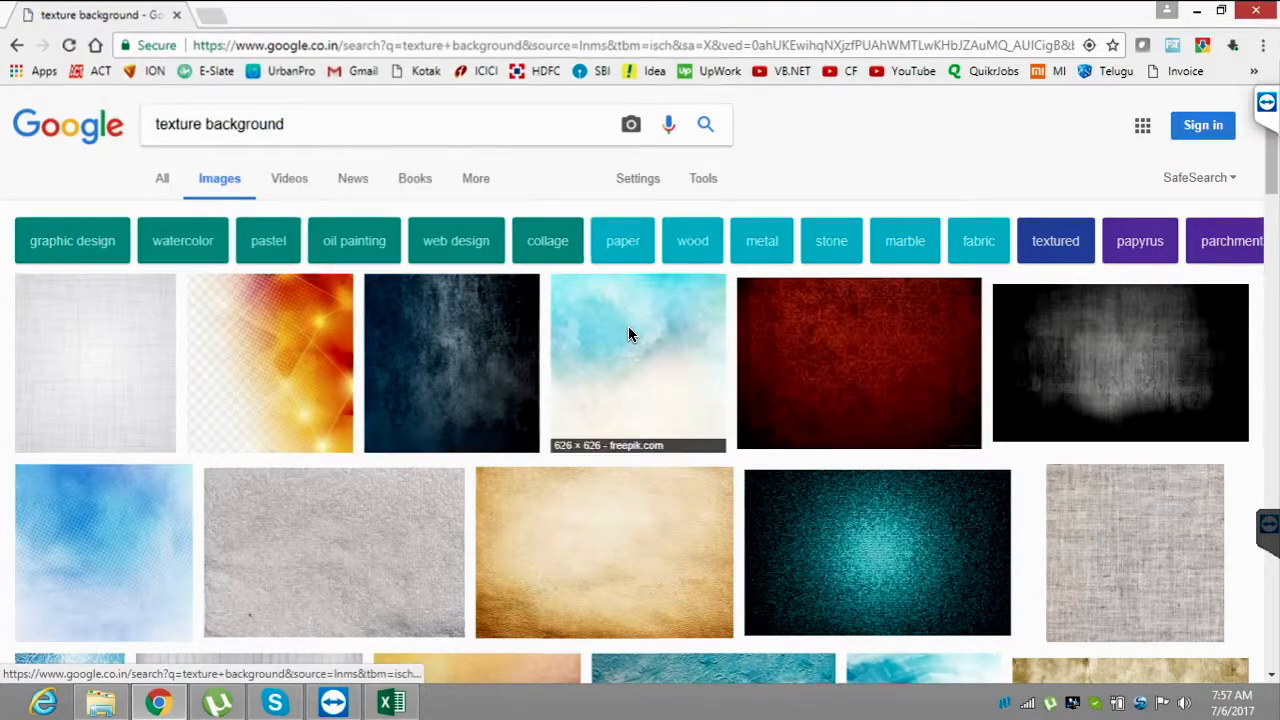
# - Save the rough grey texture image from the search results to the Desktop as B1 in JPEG format
pyautogui.scroll(-2, 629, 334)
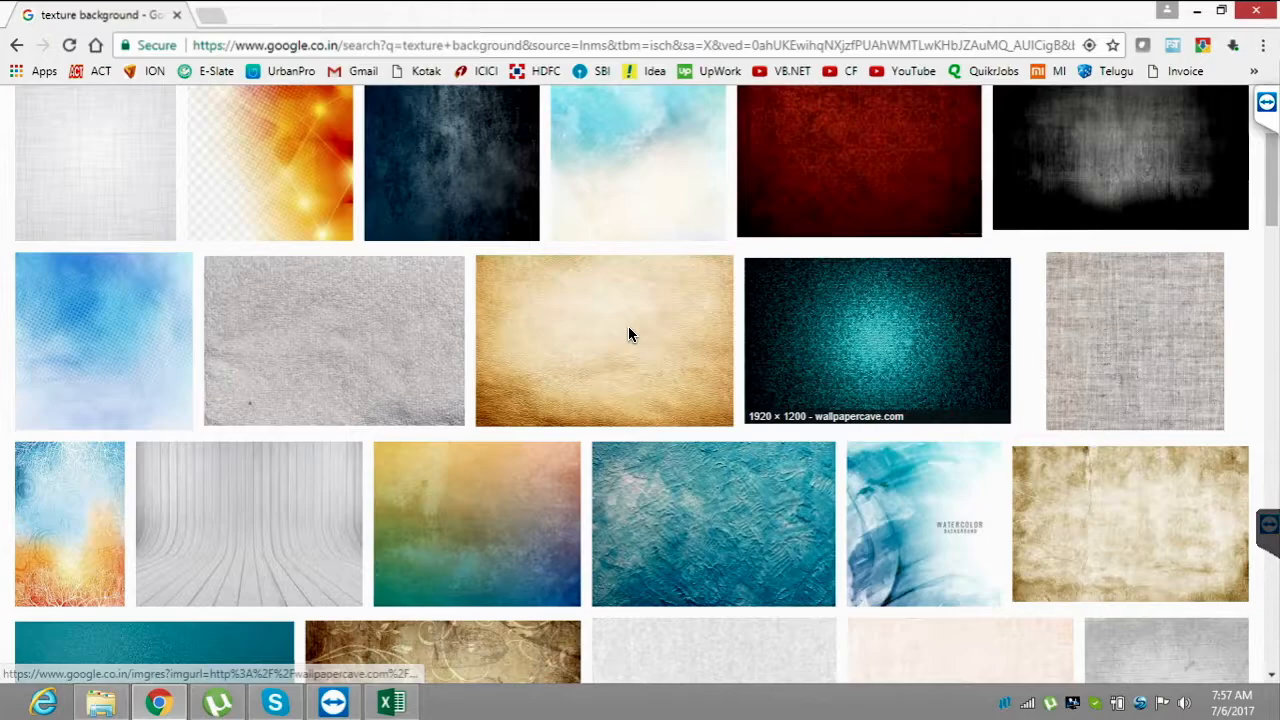
pyautogui.rightClick(629, 334)
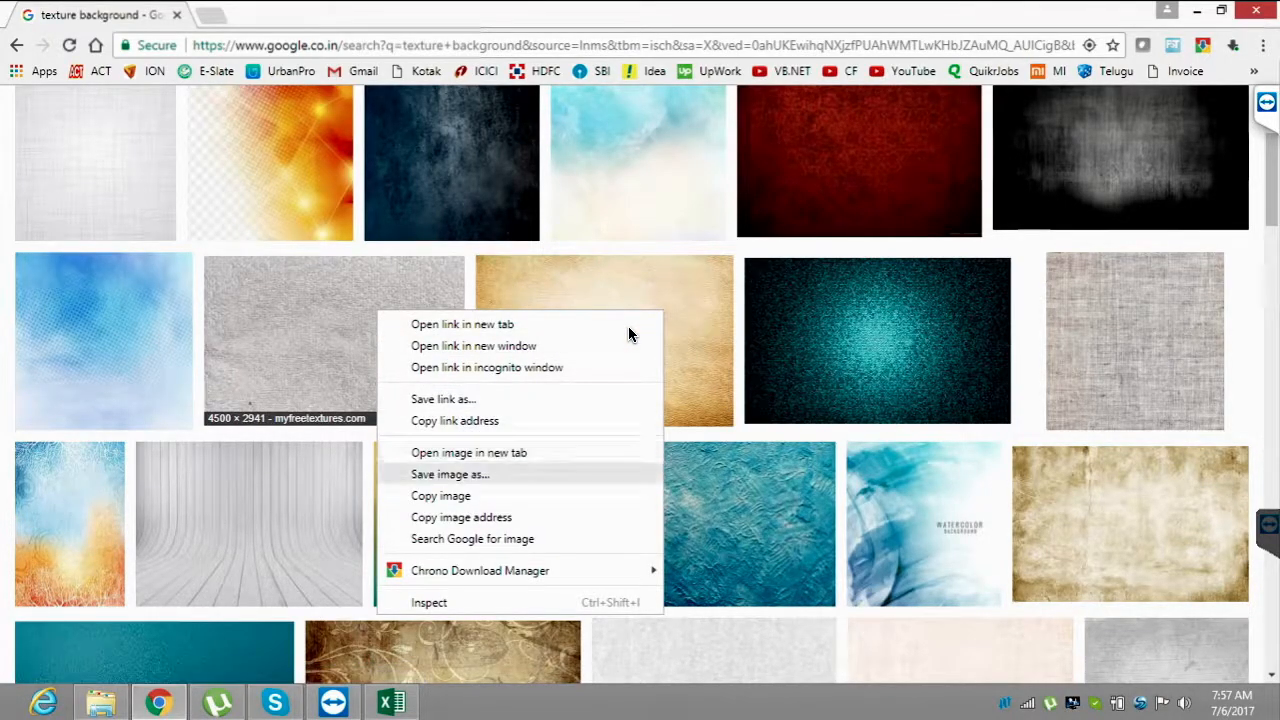
pyautogui.press('Up')
pyautogui.press('Return')
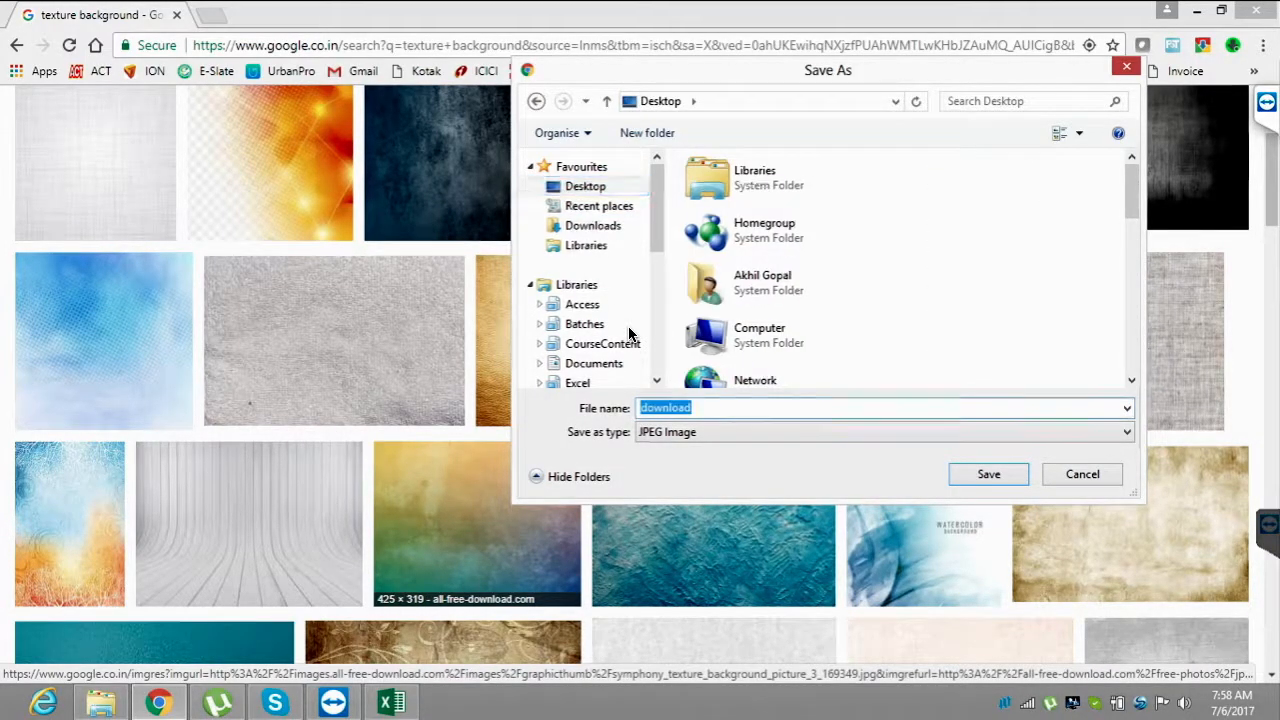
pyautogui.write('B1')
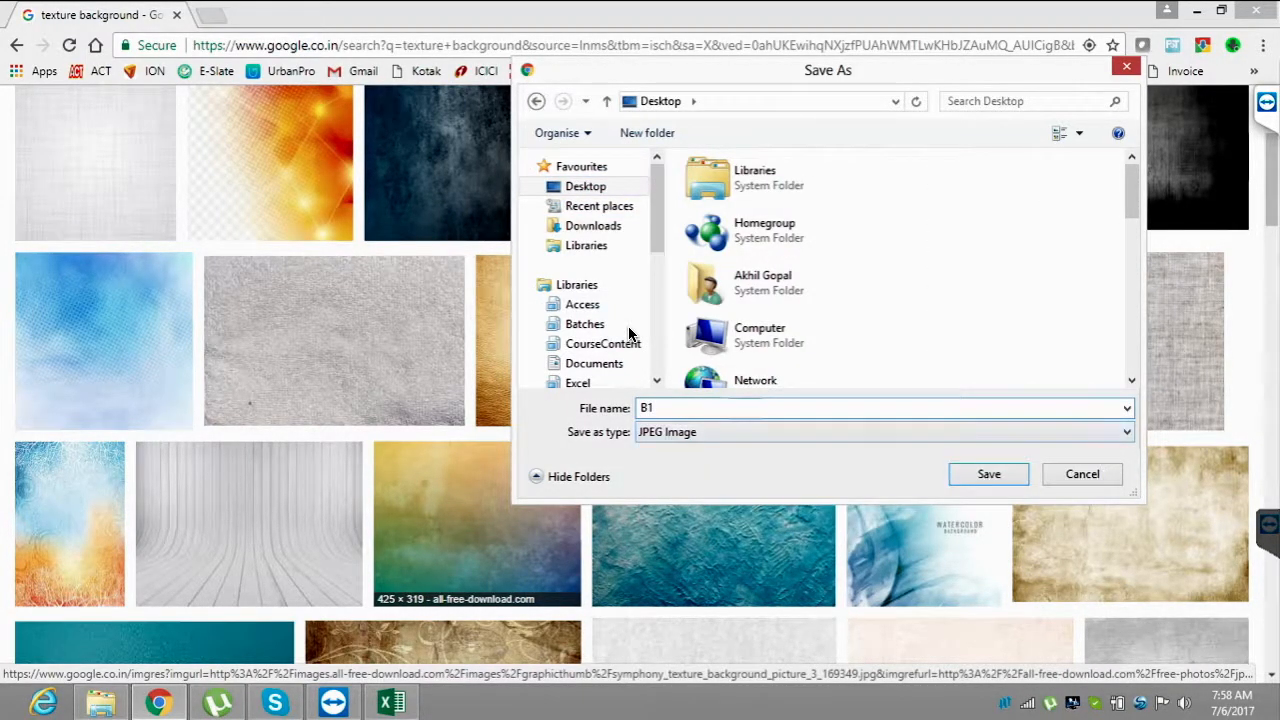
pyautogui.press('Return')
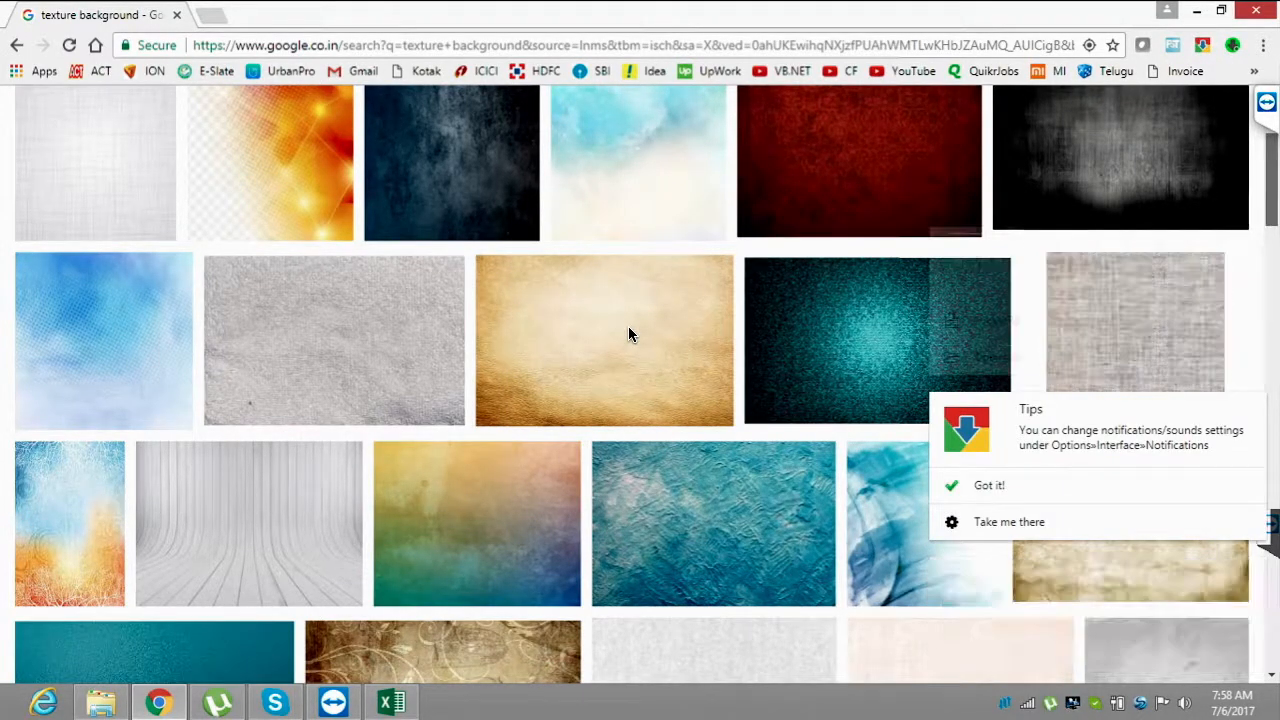
# - Save the dark red patterned texture image from the search results to the Downloads folder as B2 in JPEG format
pyautogui.scroll(-2, 629, 334)
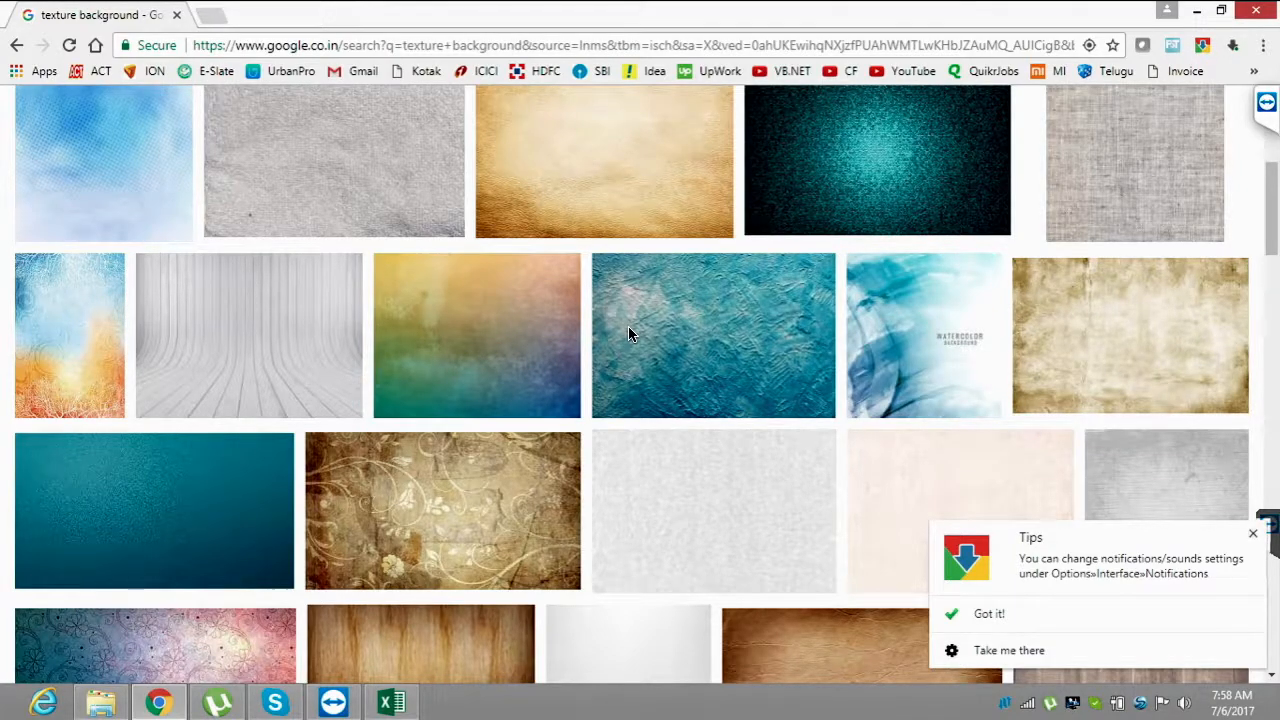
pyautogui.scroll(-2, 629, 334)
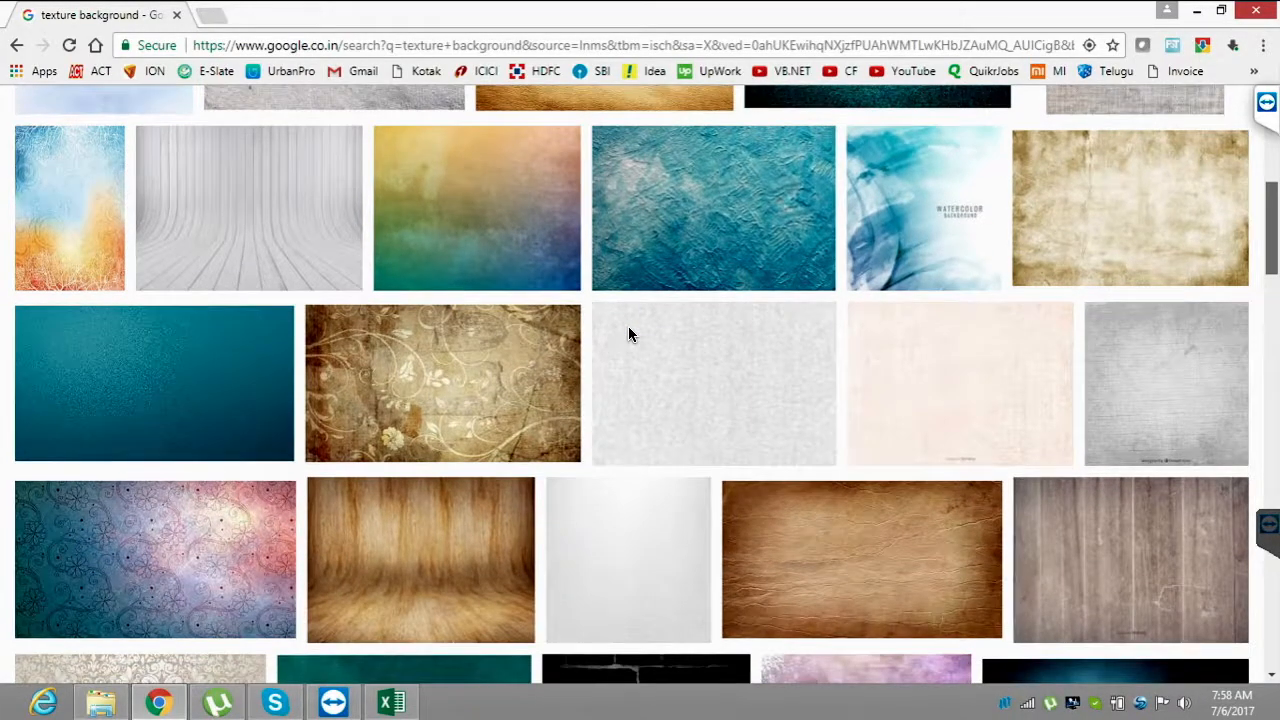
pyautogui.scroll(-4, 629, 334)
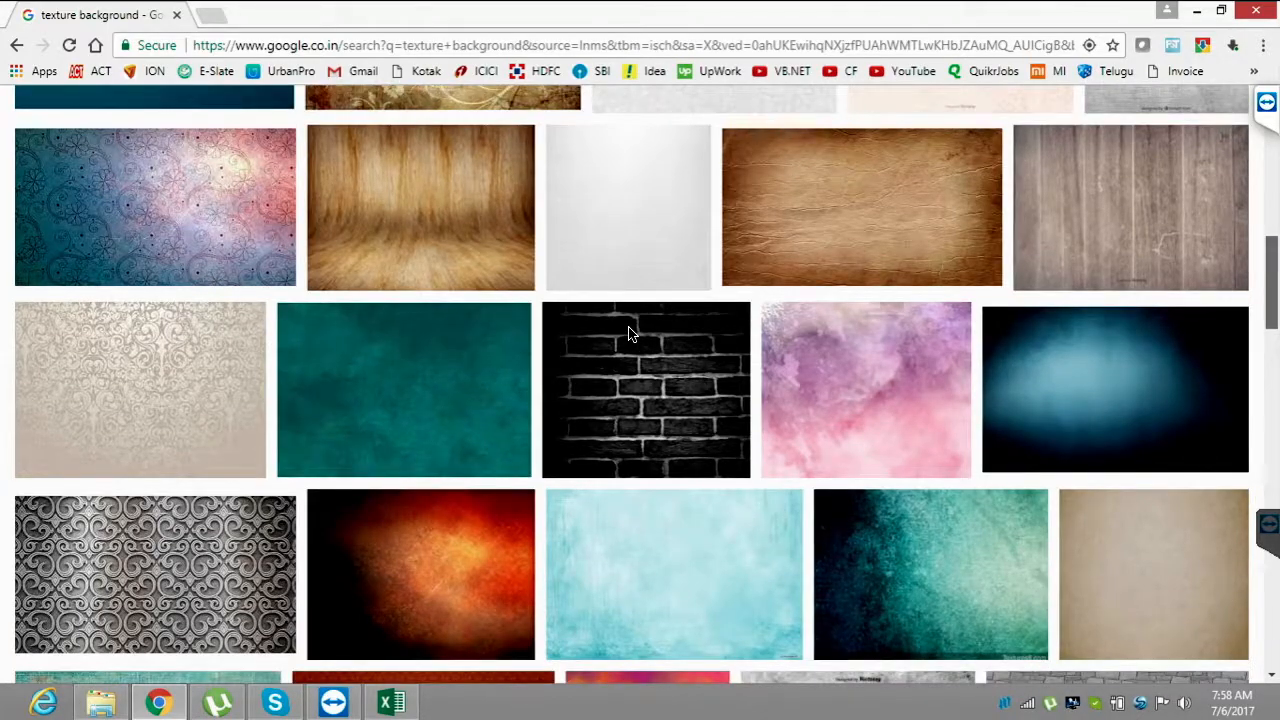
pyautogui.scroll(-2, 629, 334)
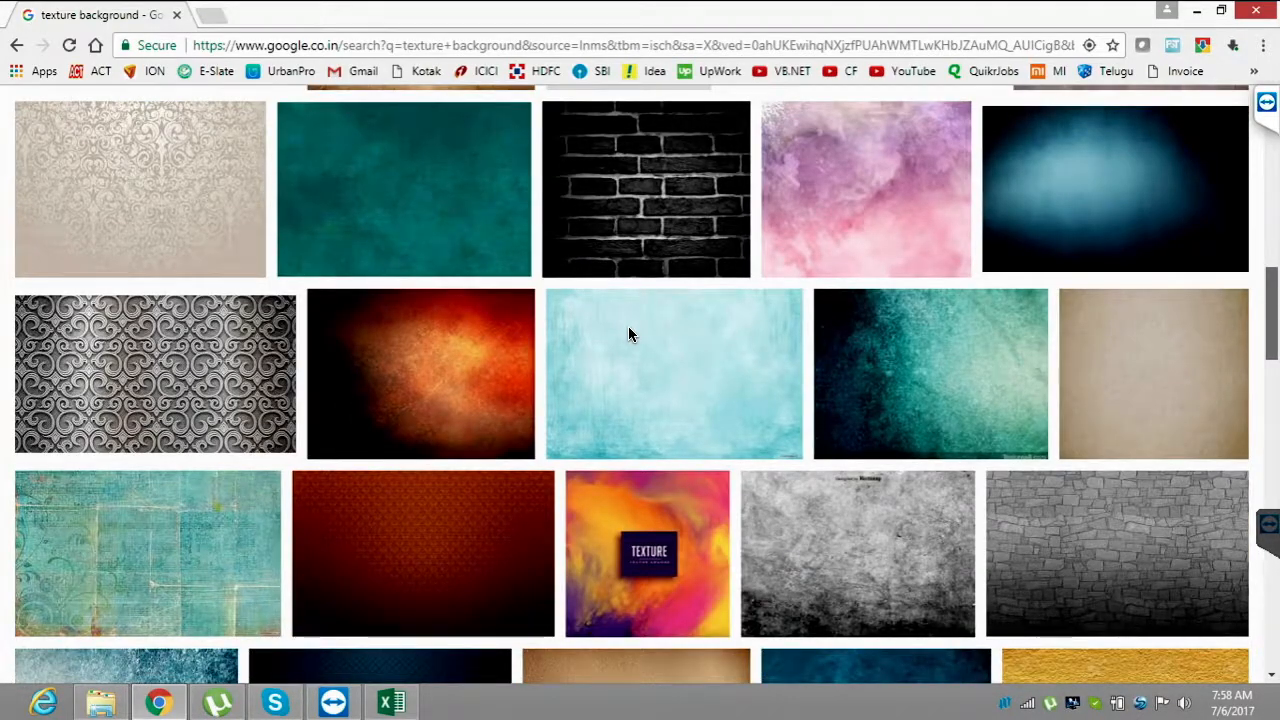
pyautogui.scroll(3, 629, 334)
pyautogui.scroll(-3, 629, 334)
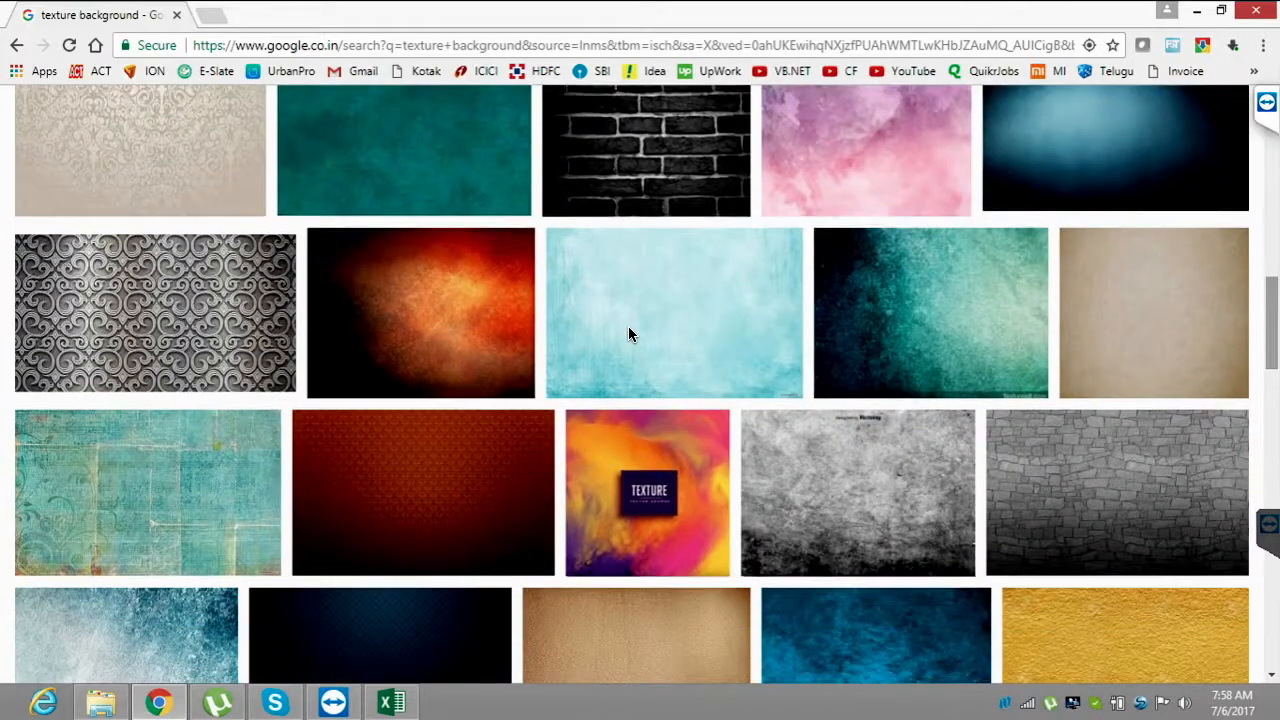
pyautogui.rightClick(629, 334)
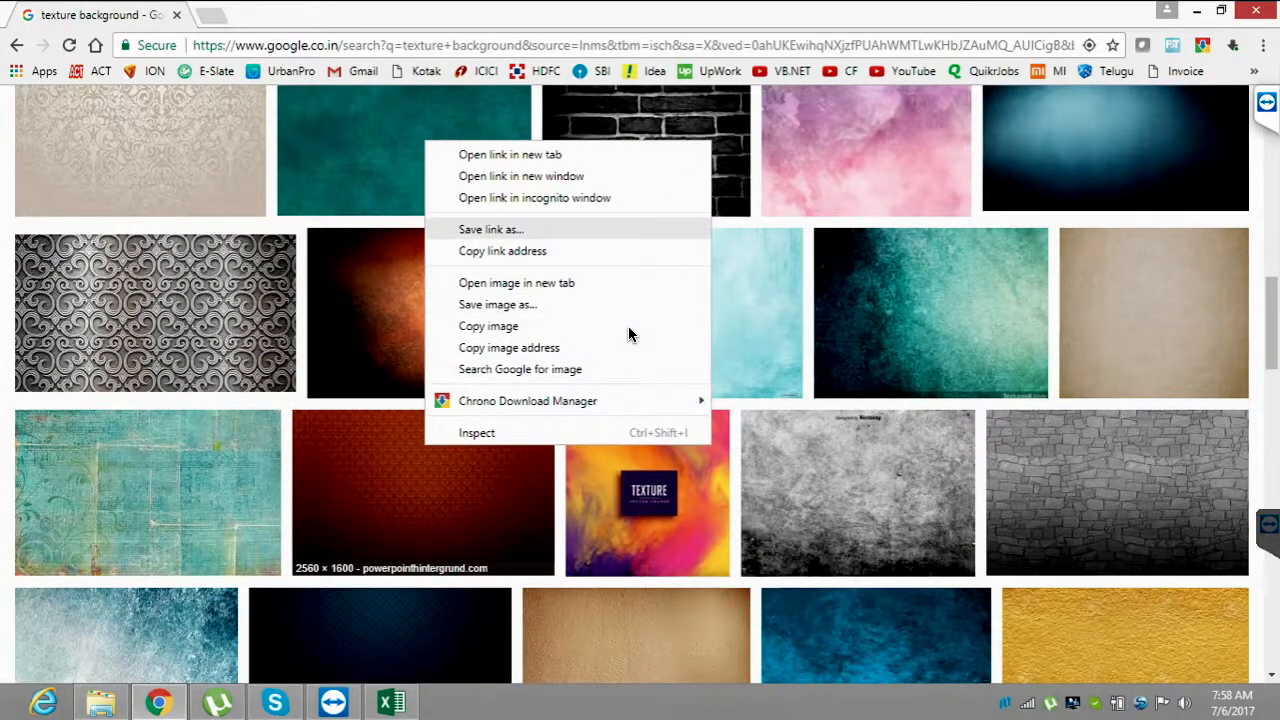
pyautogui.press('Down')
pyautogui.press('Down')
pyautogui.press('Down')
pyautogui.press('Return')
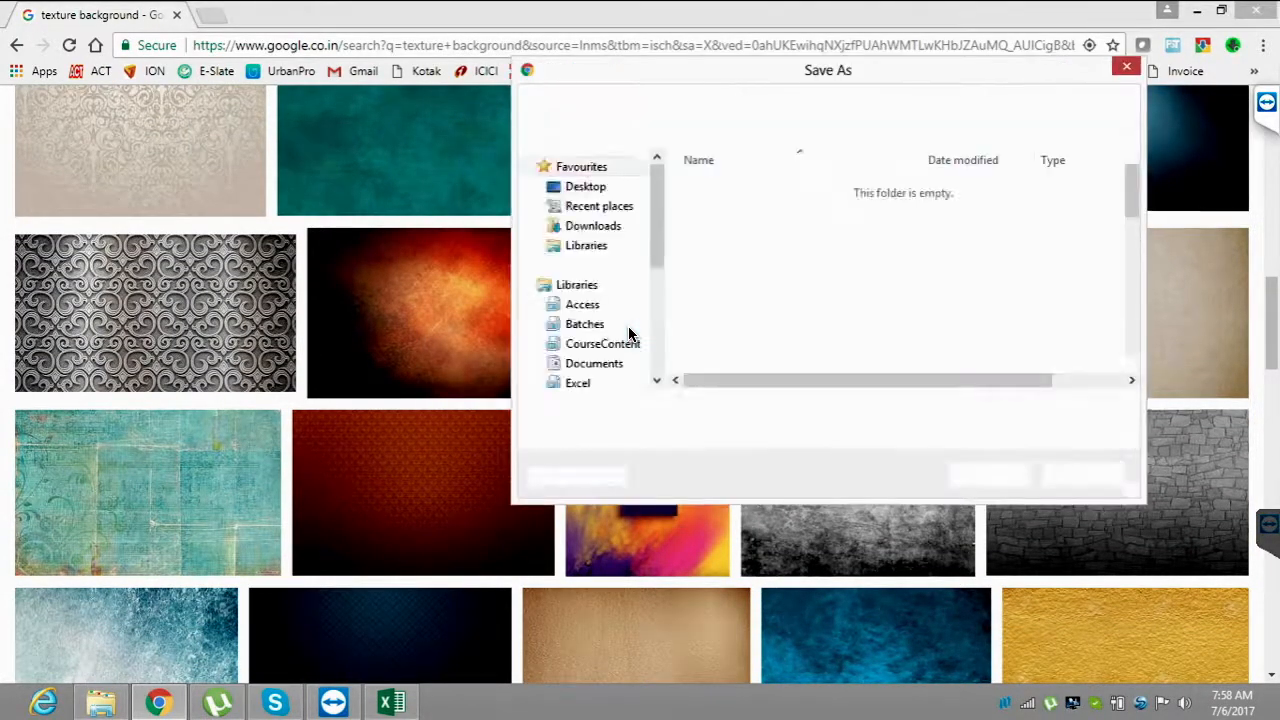
pyautogui.write('G')
pyautogui.press('BackSpace')
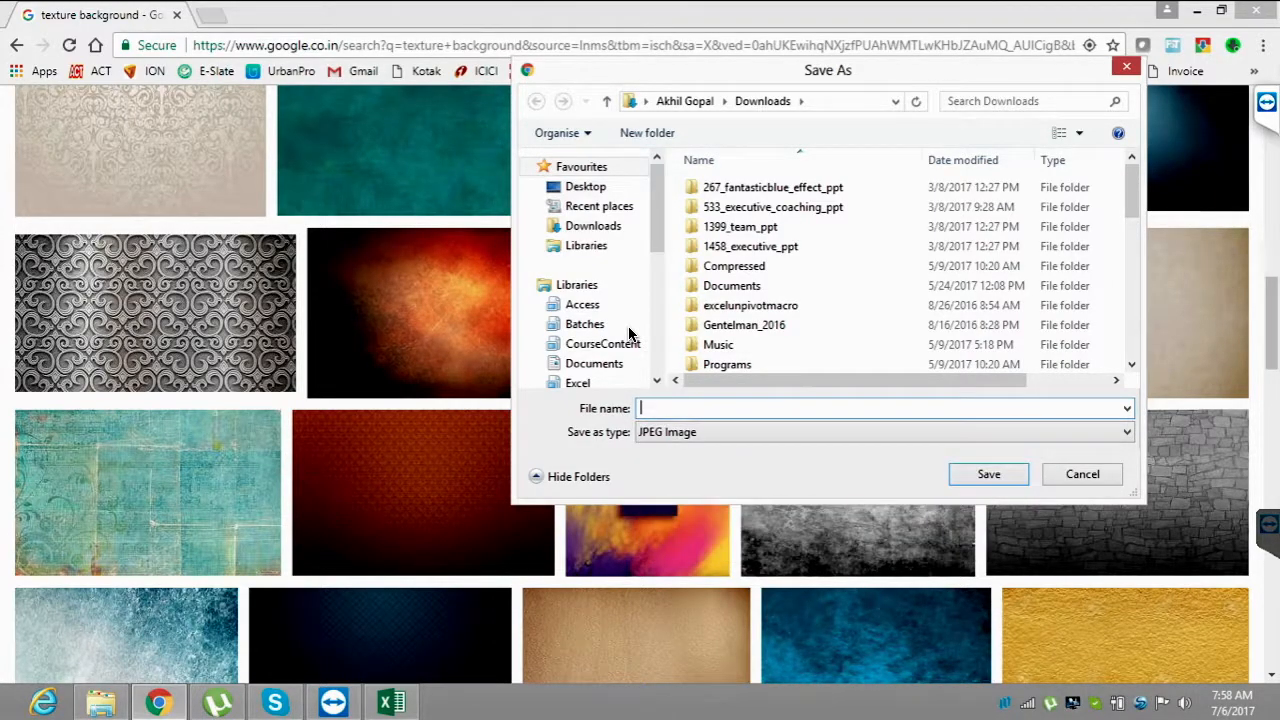
pyautogui.write('B2')
pyautogui.press('Return')
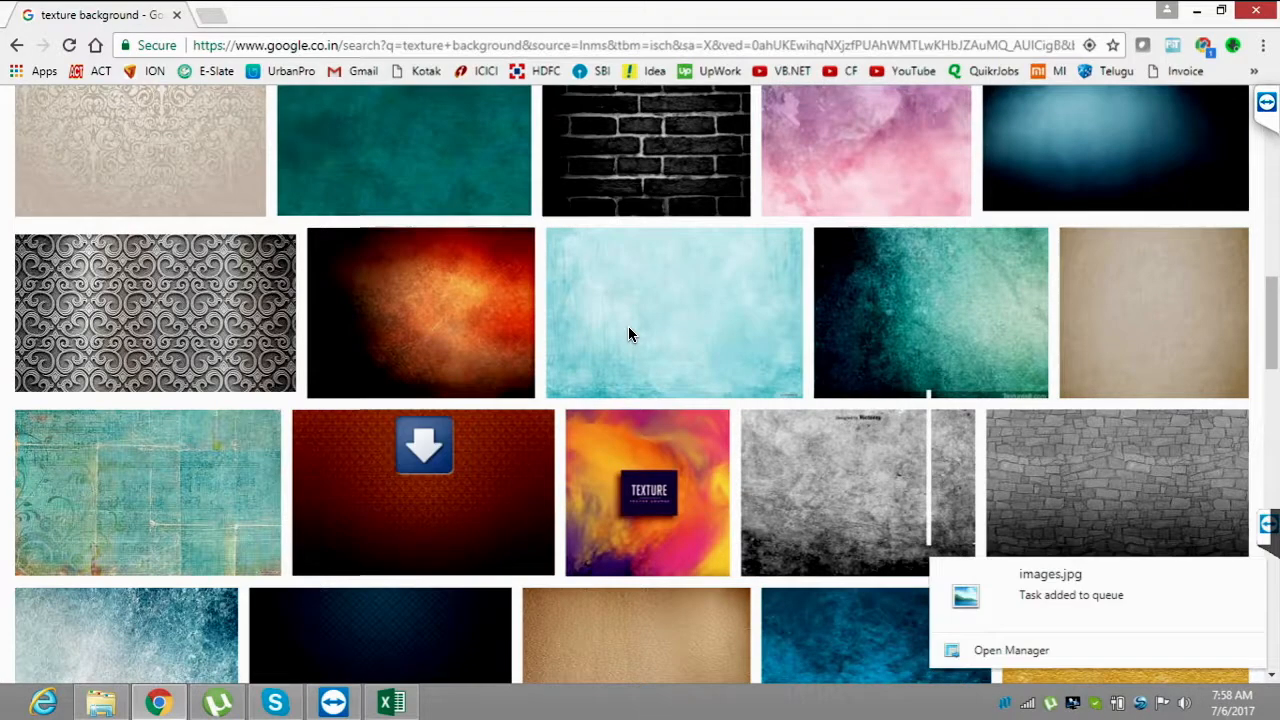
# - Switch to Excel and set the B1 picture from the Desktop as the BG1 sheet background
pyautogui.hotkey('alt', 'Tab')
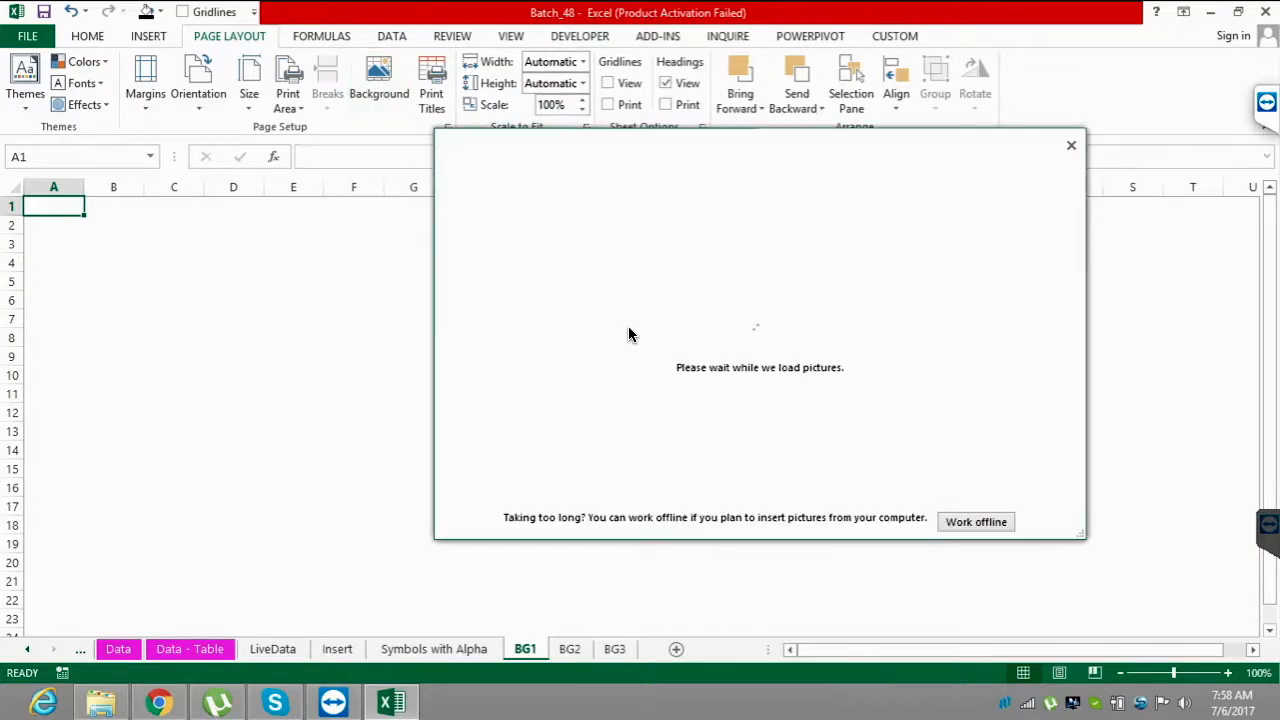
pyautogui.press('Return')
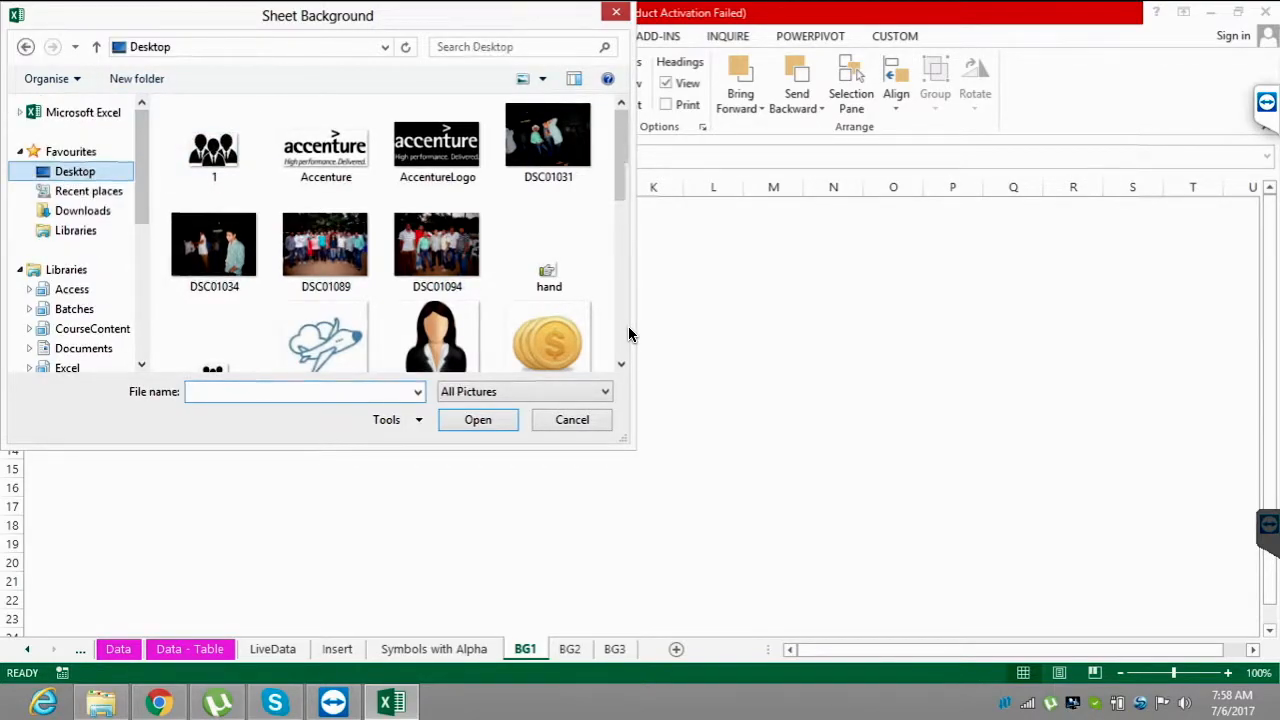
pyautogui.scroll(-5, 630, 334)
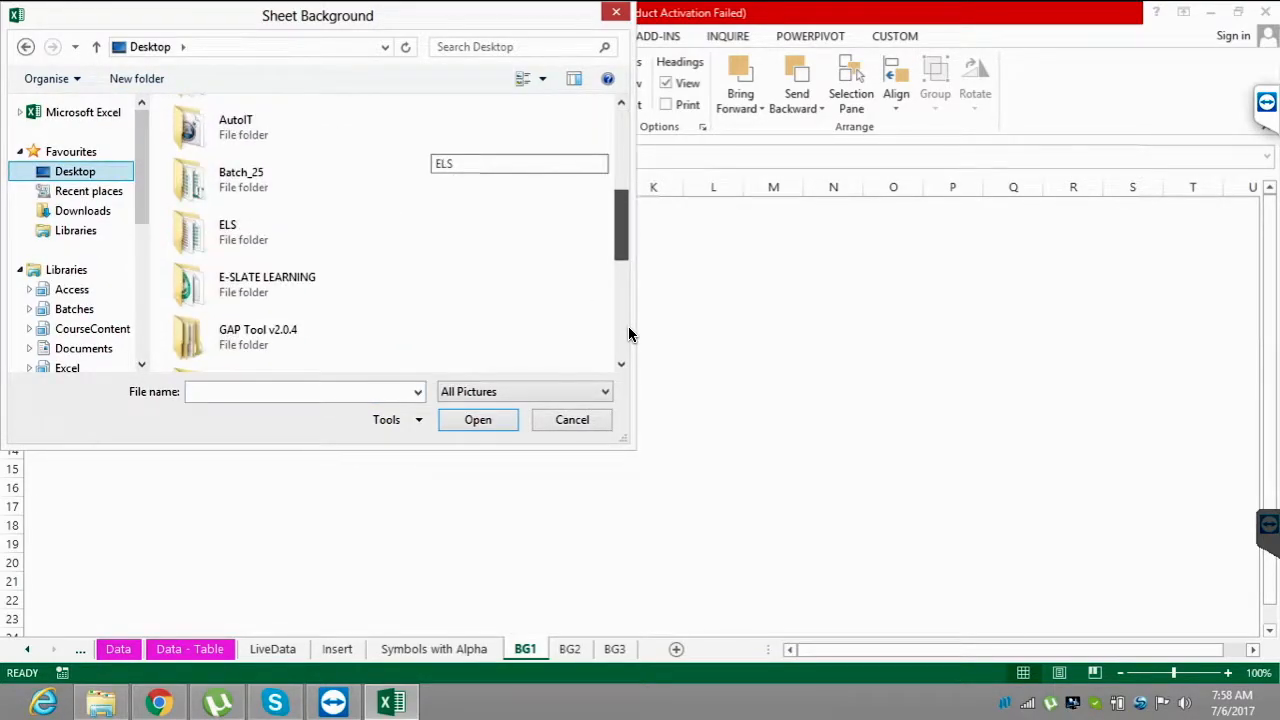
pyautogui.moveTo(621, 290); pyautogui.dragTo(621, 299)
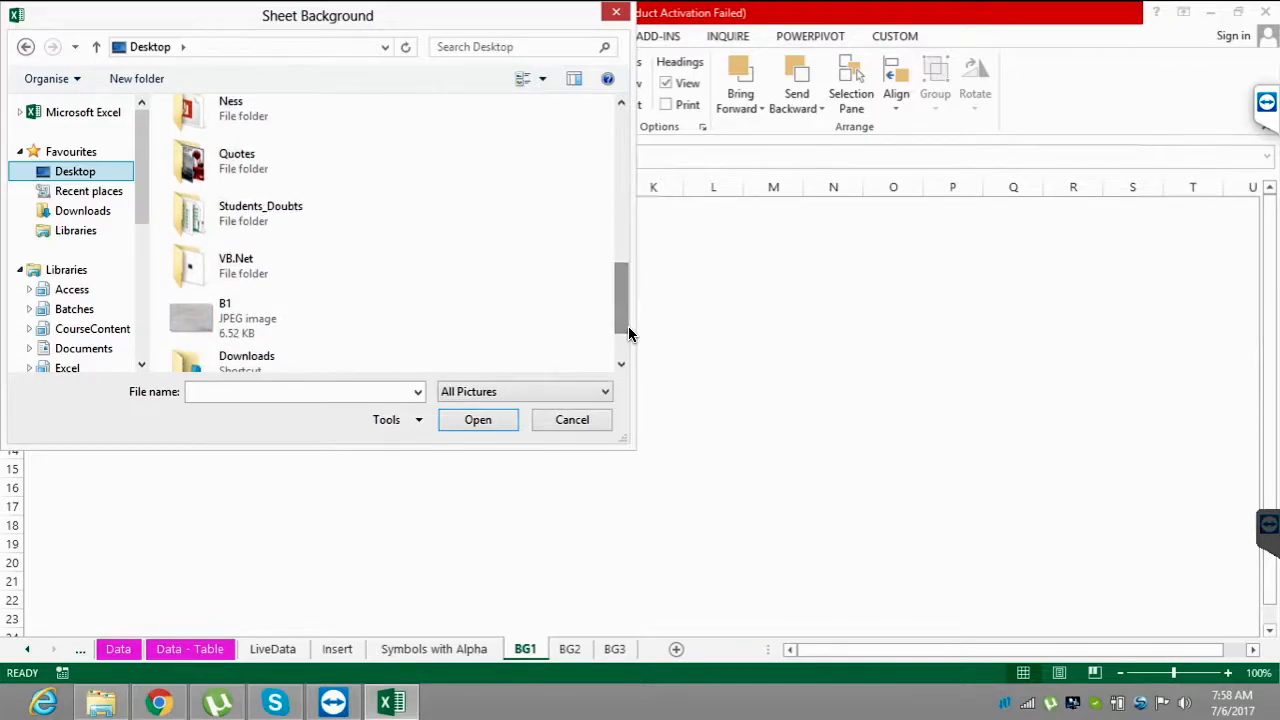
pyautogui.click(283, 318)
pyautogui.press('Return')
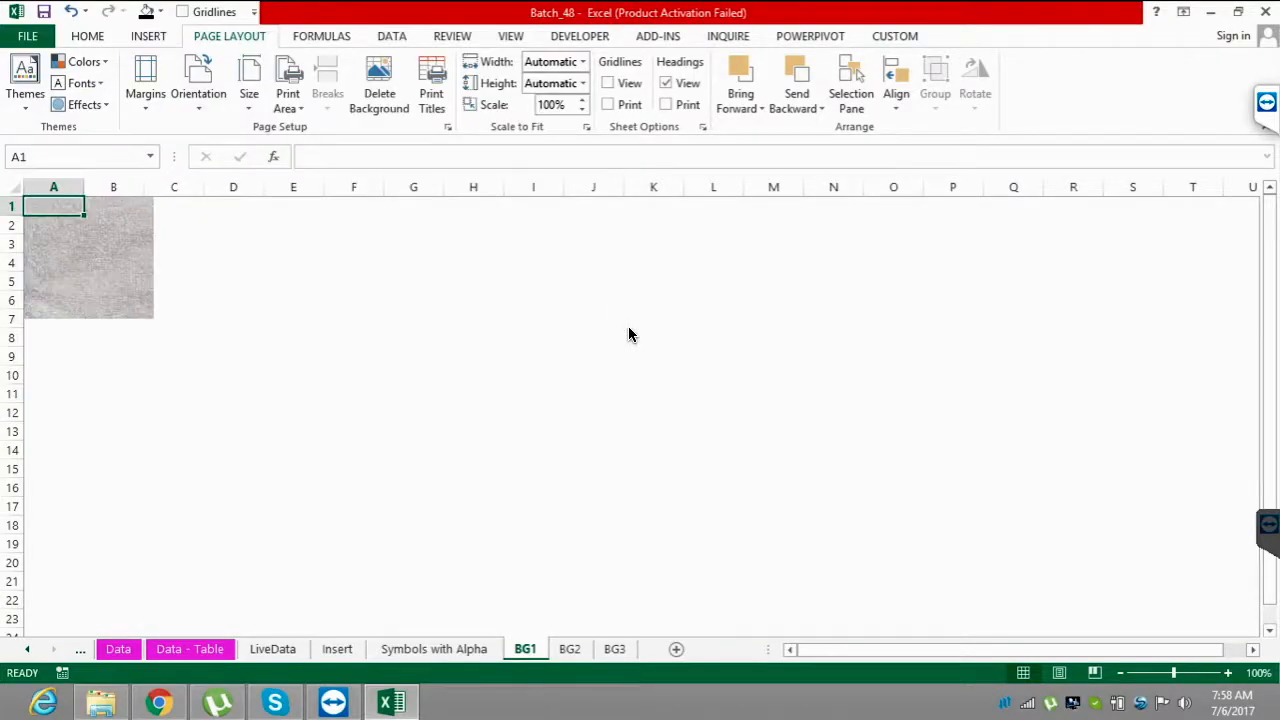
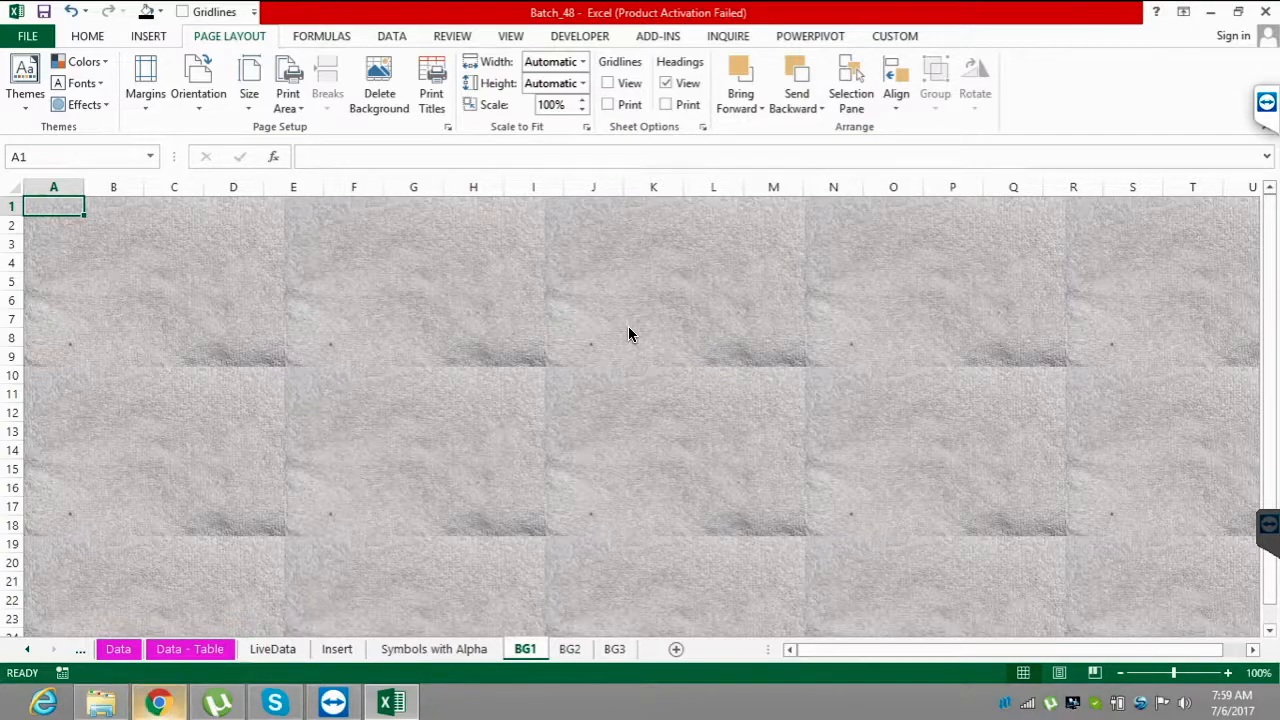
# - Switch to Chrome and save the brushed silver metal texture image to the Downloads folder as B3 in JPEG format
pyautogui.press('super+3')
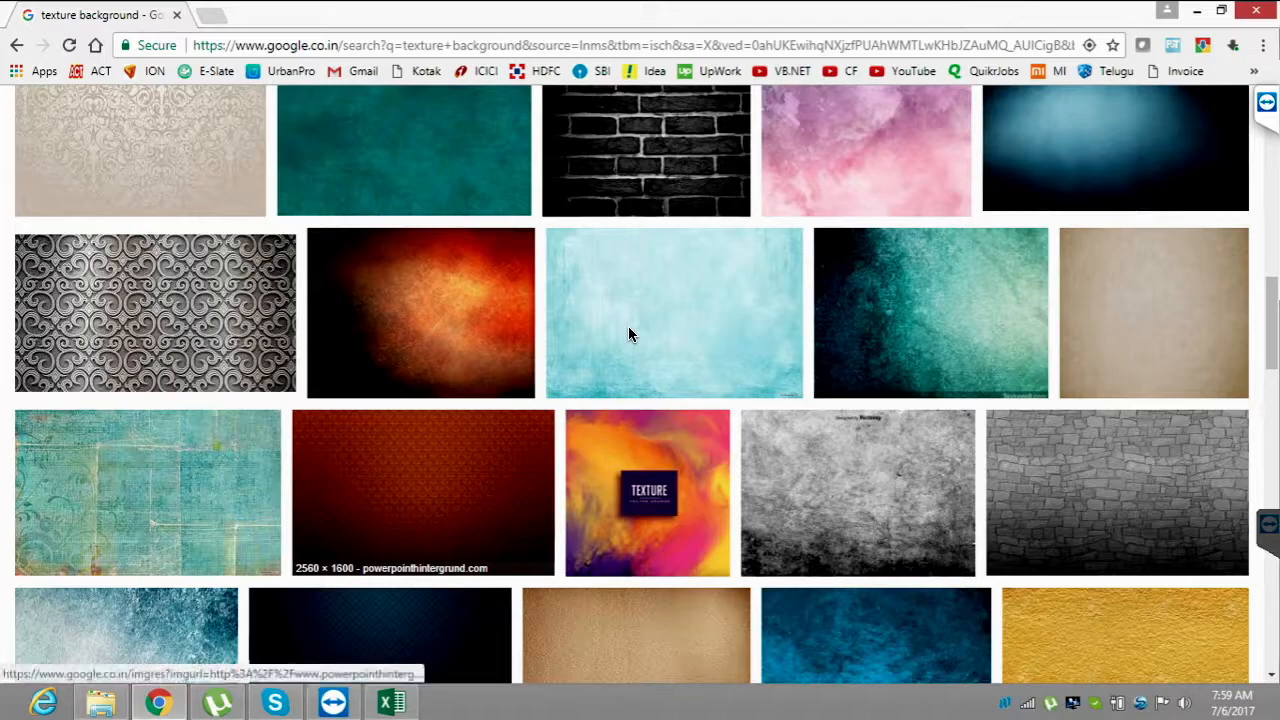
pyautogui.scroll(-4, 629, 334)
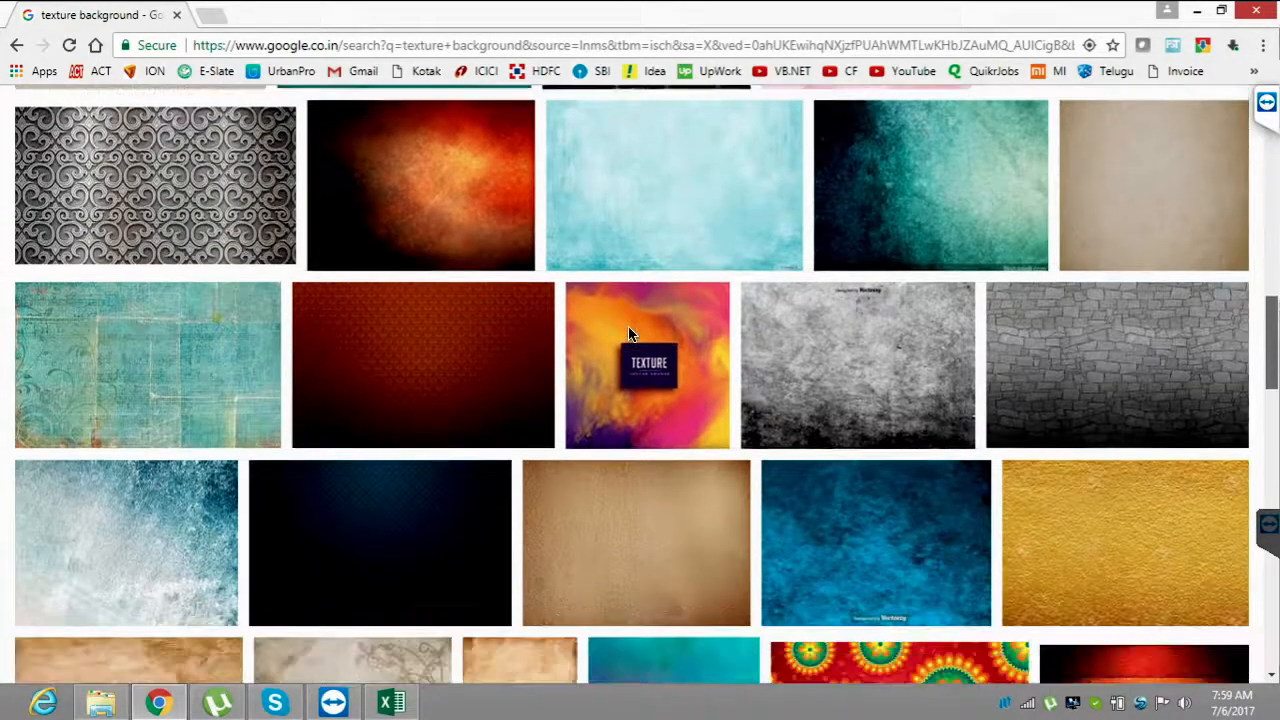
pyautogui.scroll(-4, 629, 334)
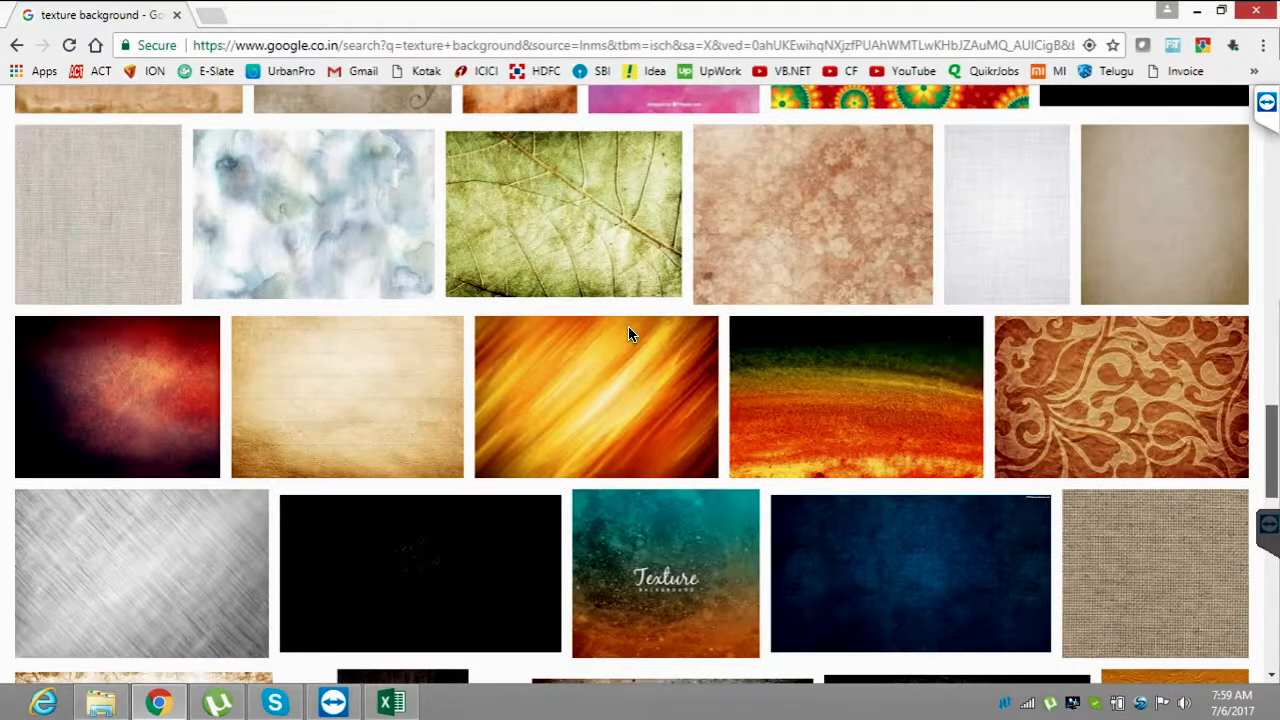
pyautogui.scroll(1, 629, 334)
pyautogui.scroll(-1, 629, 334)
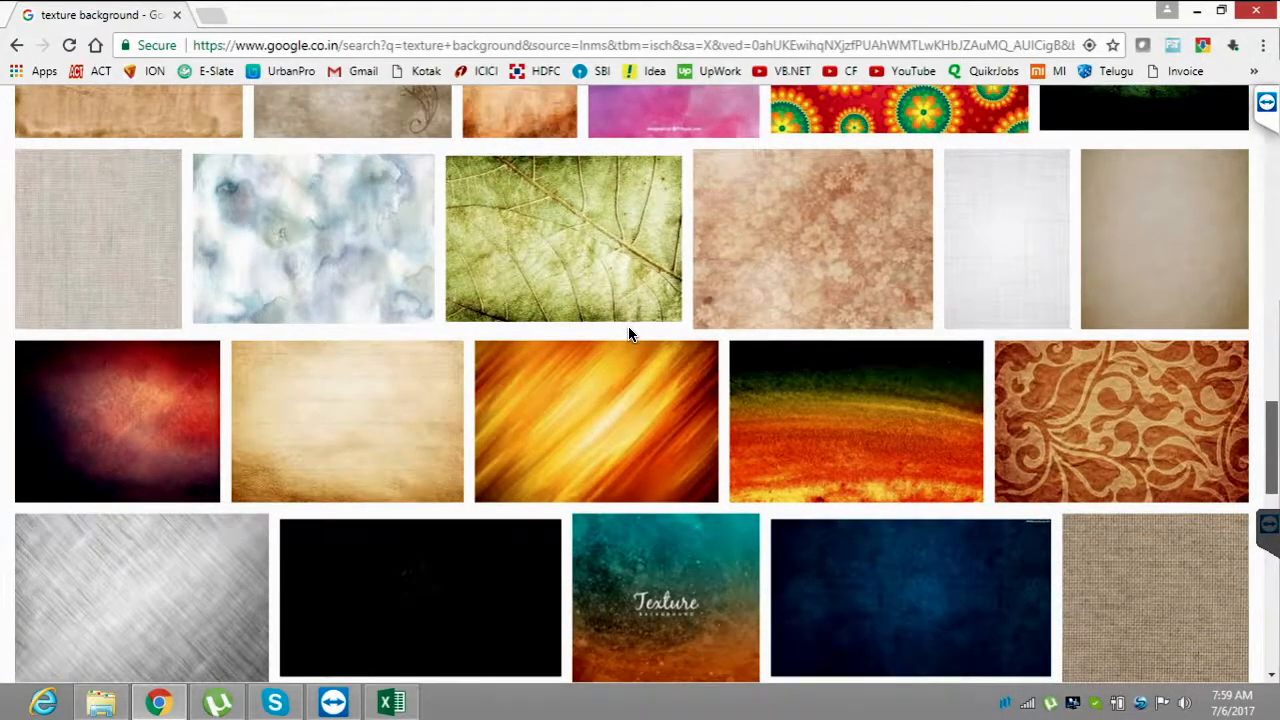
pyautogui.scroll(5, 629, 334)
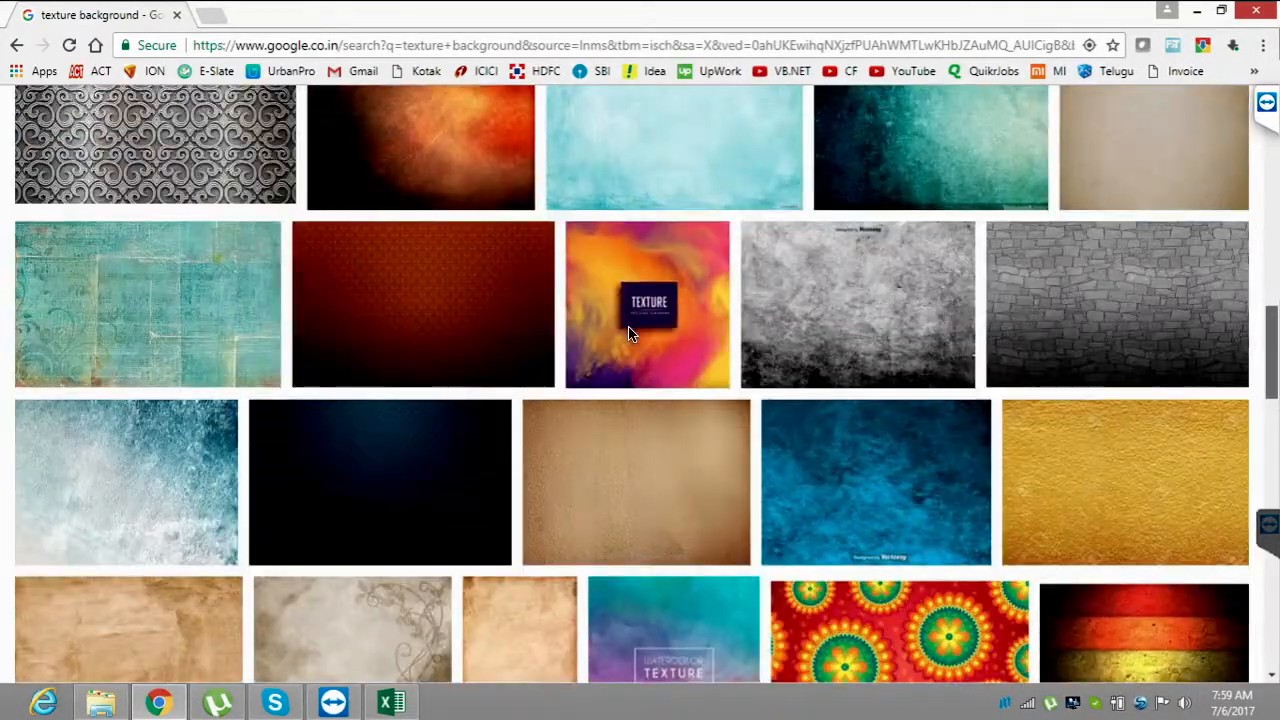
pyautogui.scroll(8, 629, 334)
pyautogui.scroll(-15, 629, 334)
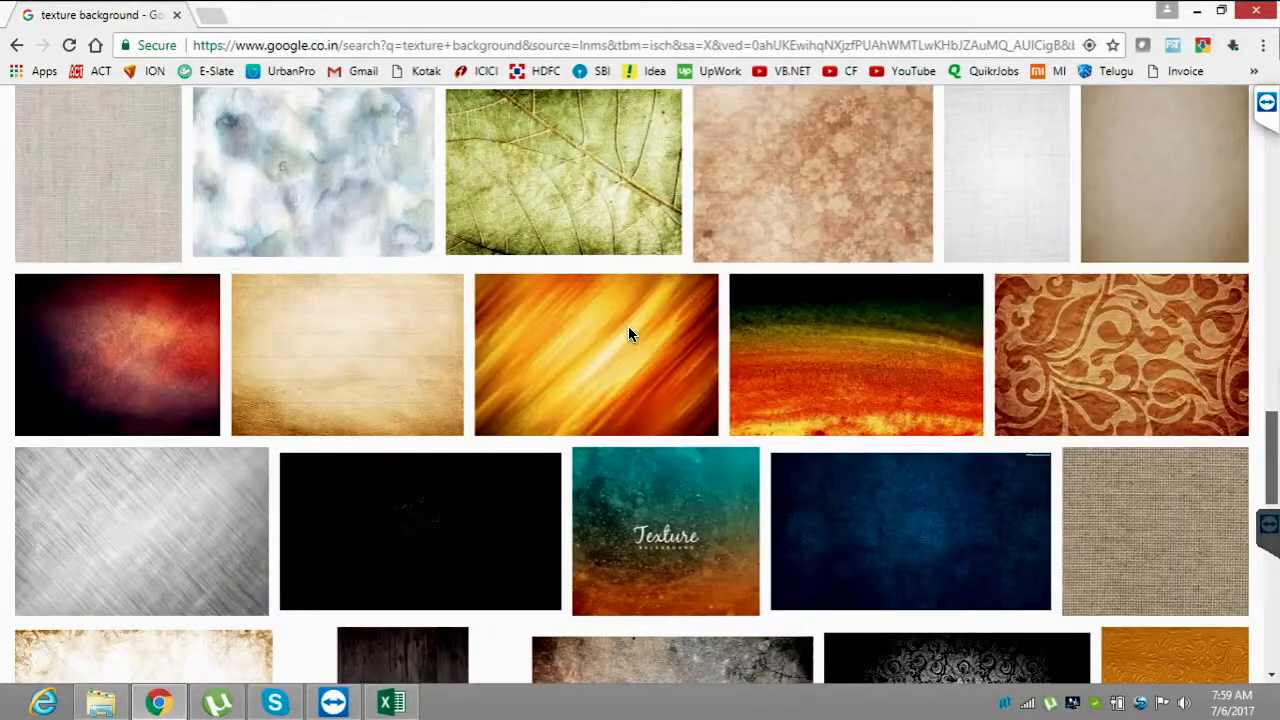
pyautogui.scroll(-1, 629, 334)
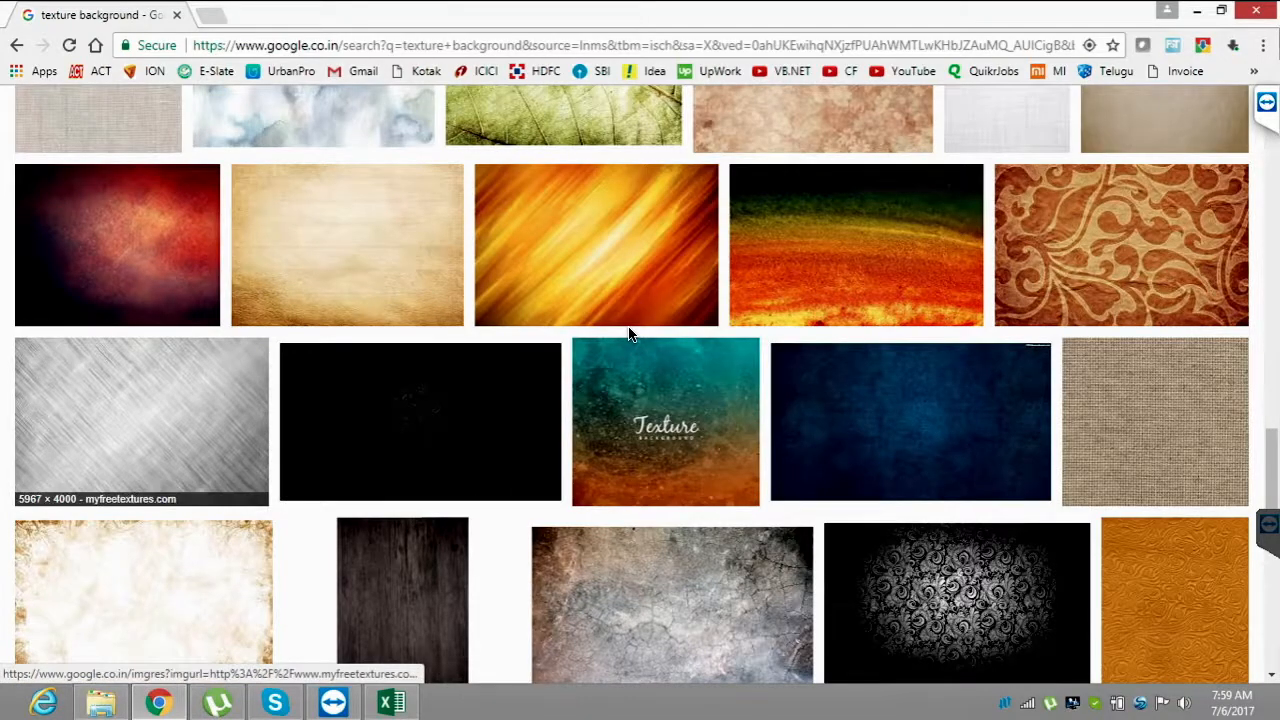
pyautogui.rightClick(190, 367)
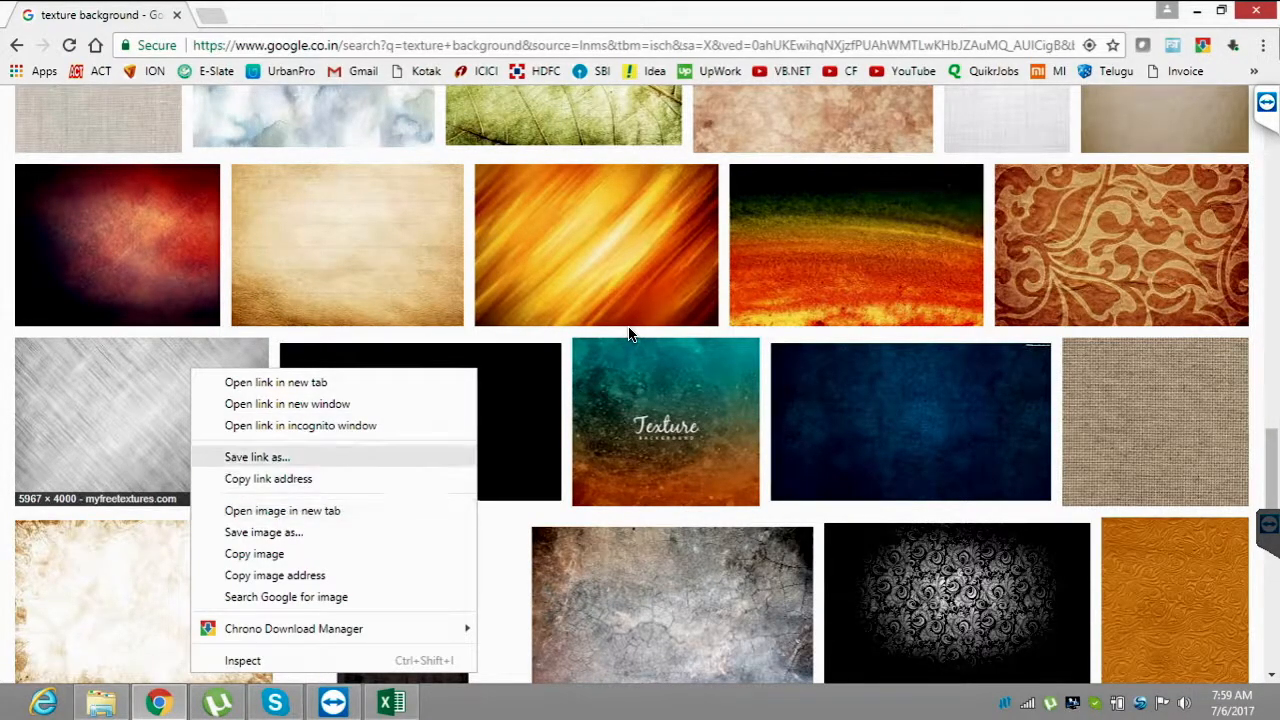
pyautogui.click(264, 533)
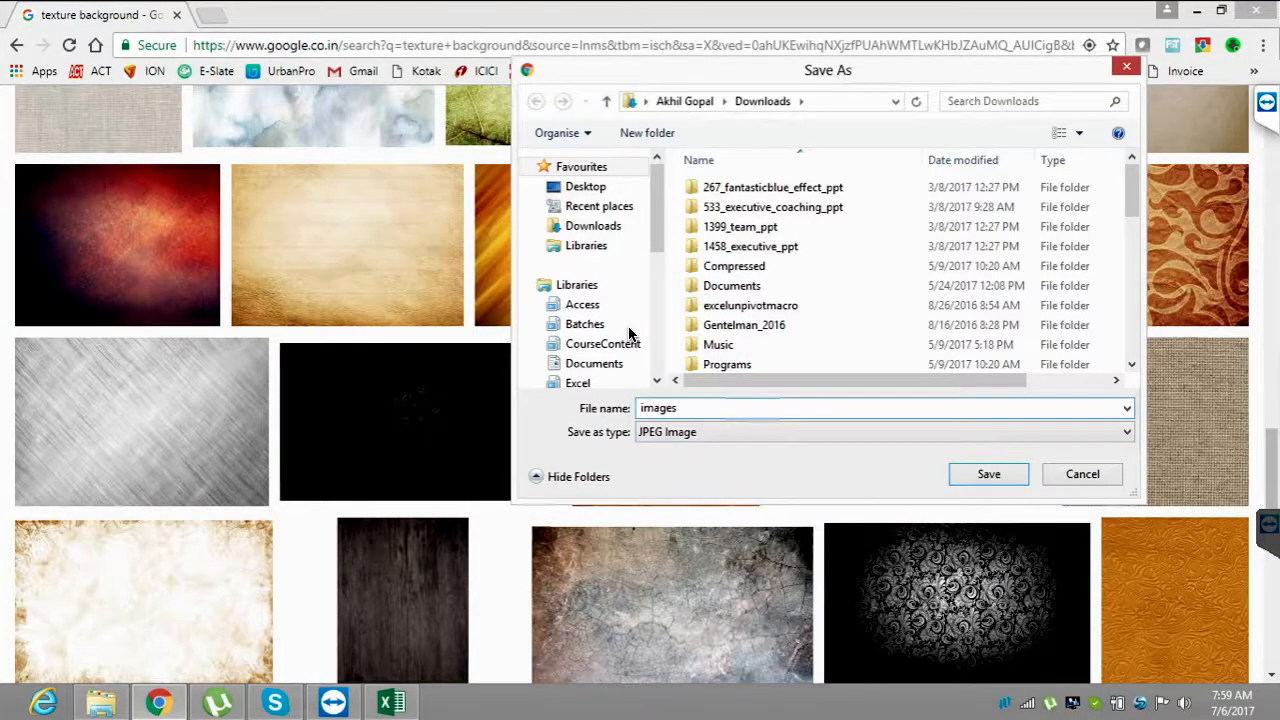
pyautogui.write('B')
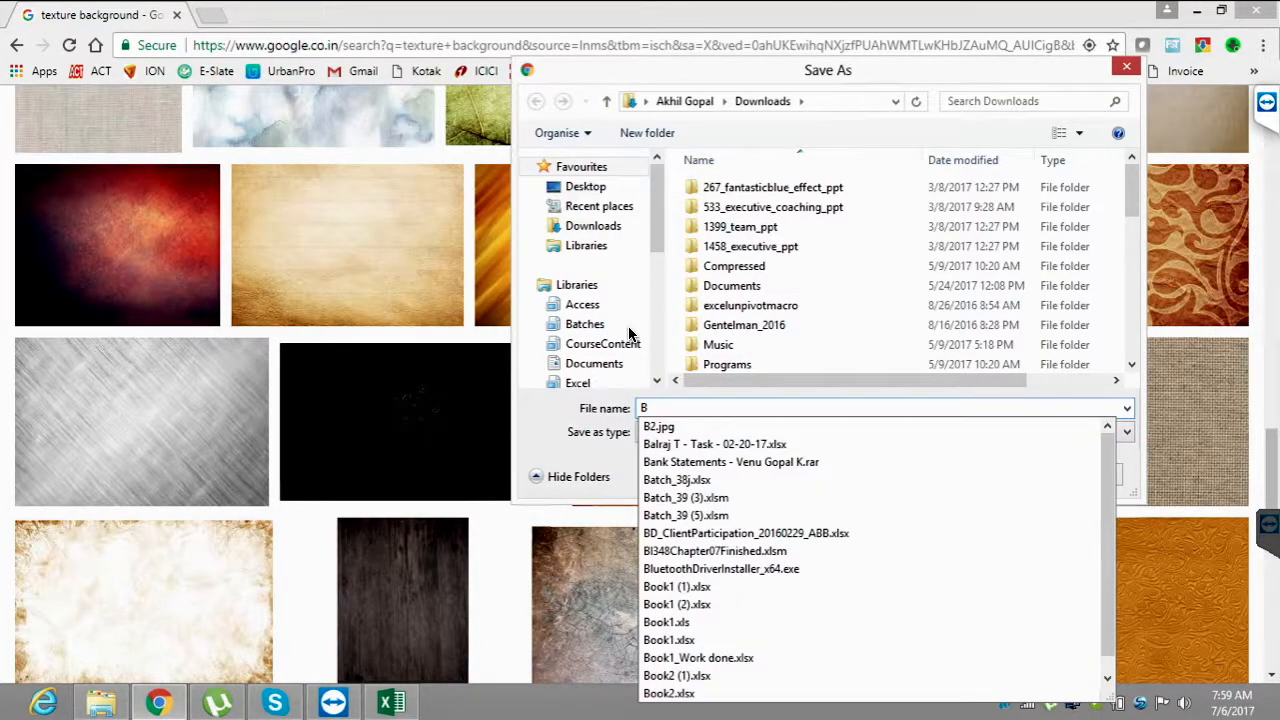
pyautogui.write('3')
pyautogui.press('Return')
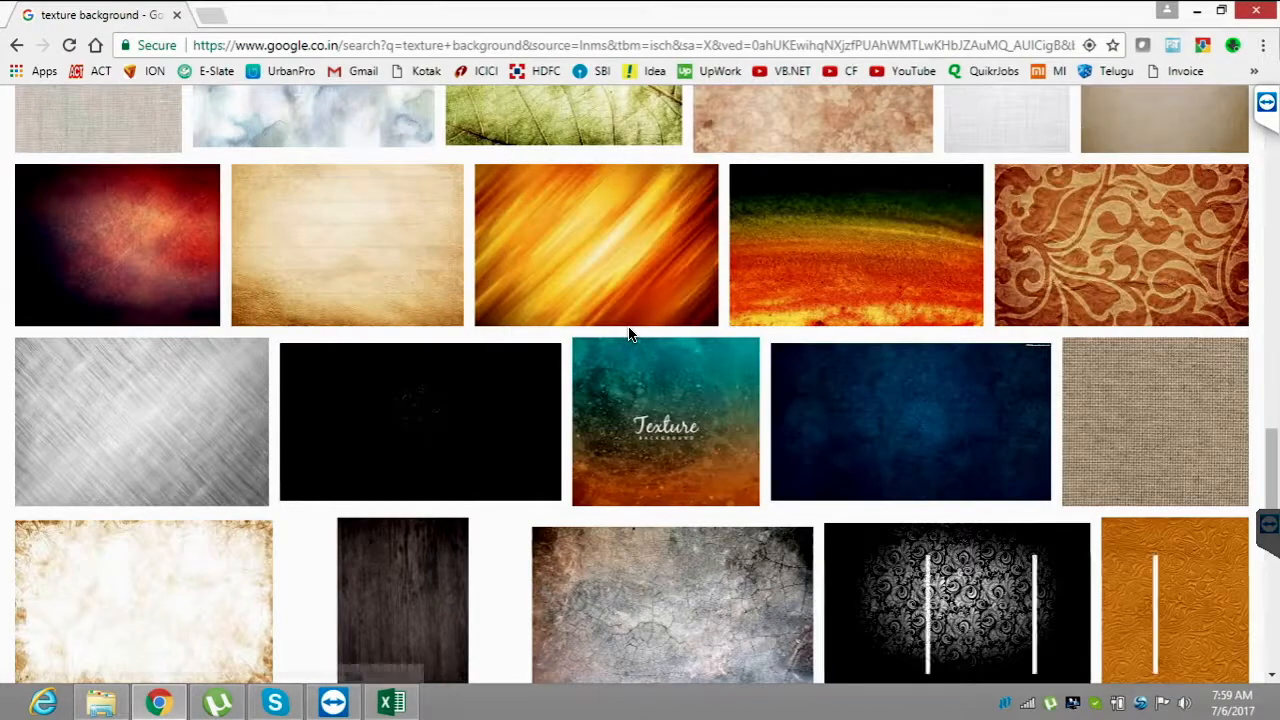
# - Switch to Excel and delete the background of the BG1 sheet
pyautogui.hotkey('alt', 'Tab')
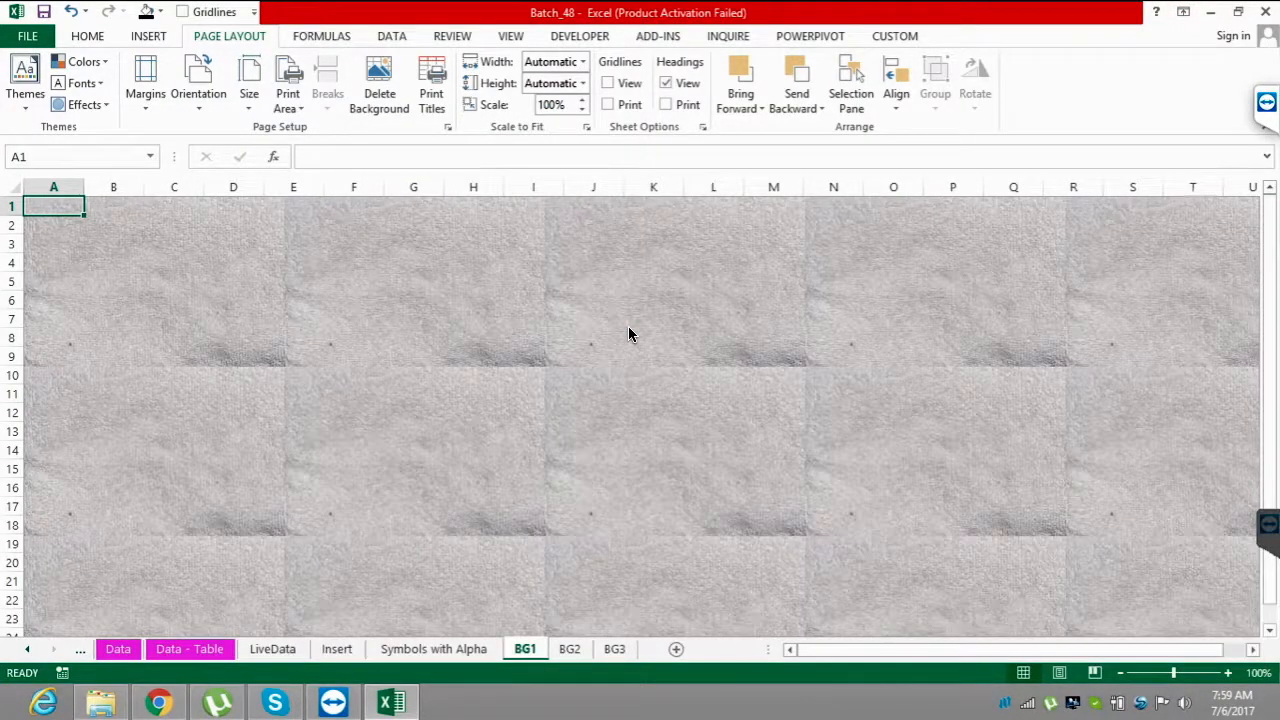
pyautogui.hotkey('alt', 'p')
pyautogui.press('g')
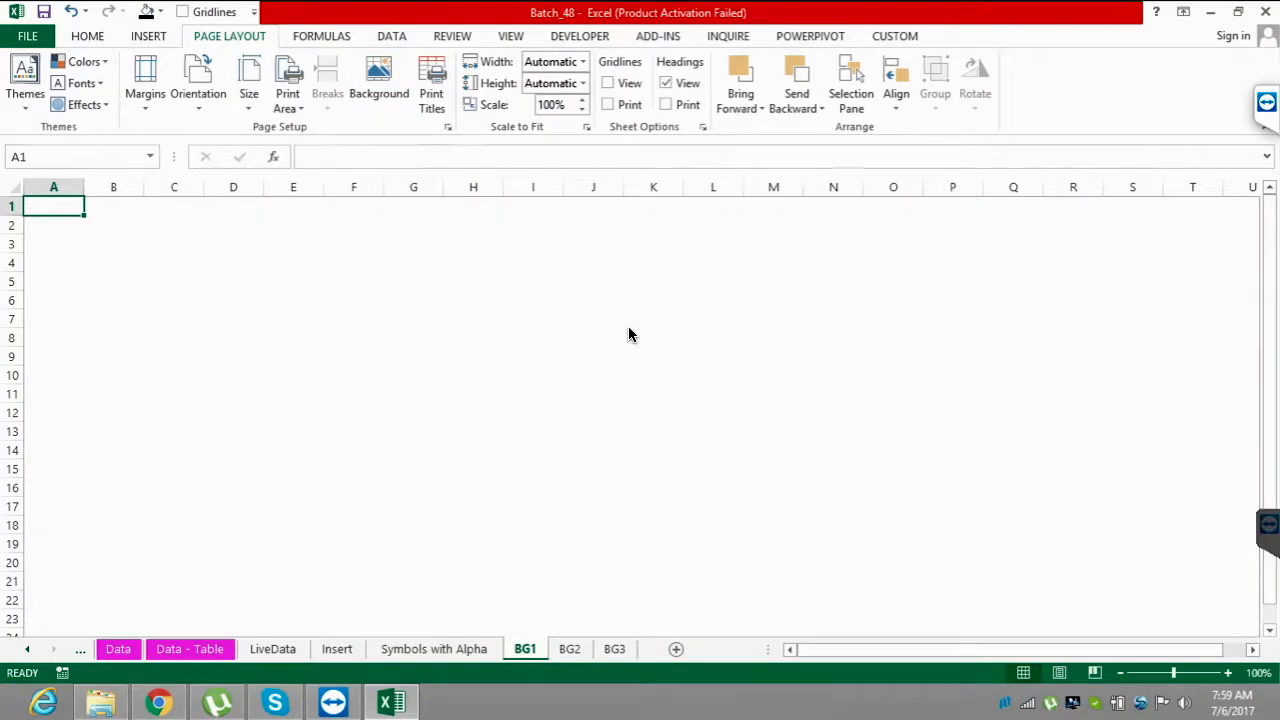
# - Show the Windows desktop and locate the B1 image file among its icons
pyautogui.press('super+d')
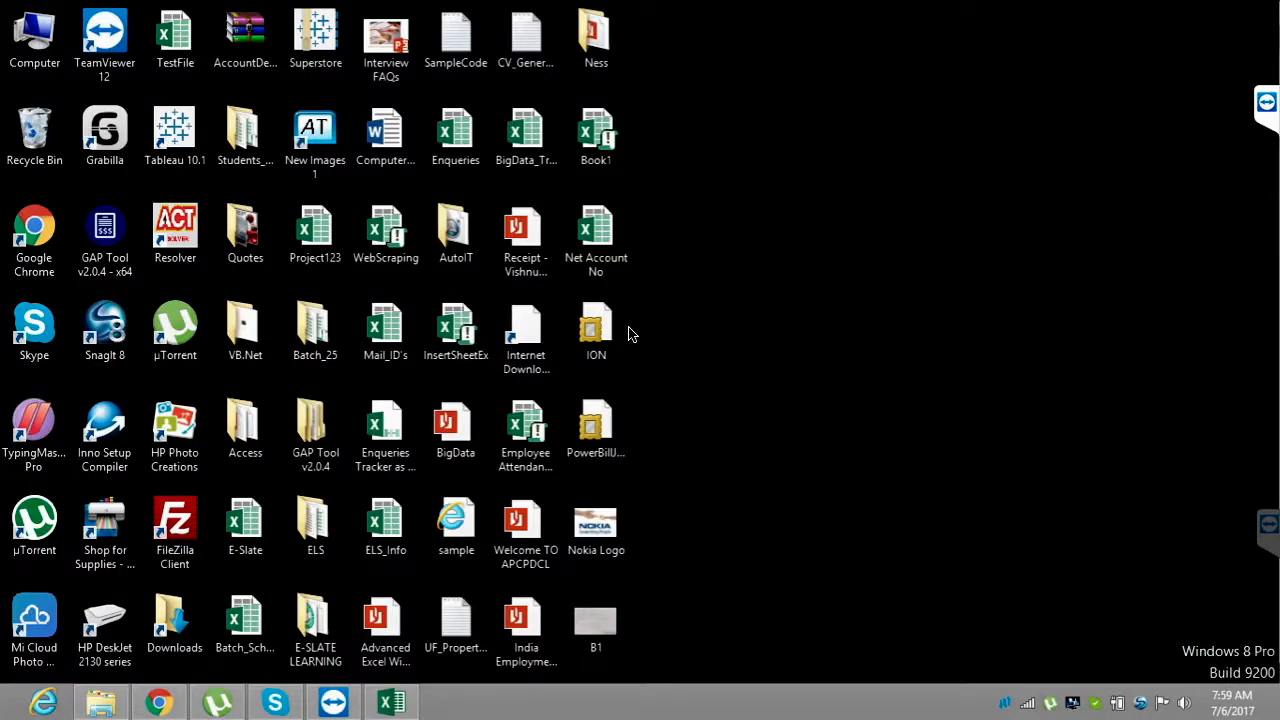
pyautogui.press('b')
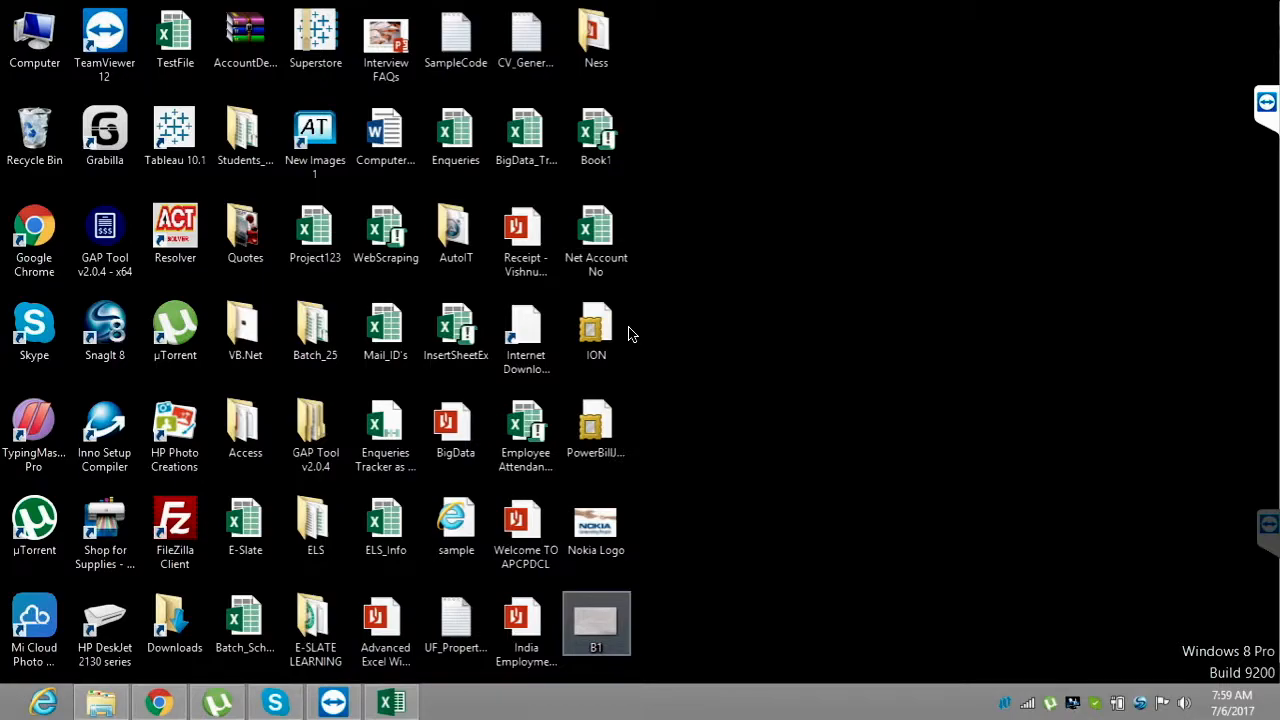
pyautogui.press('Menu')
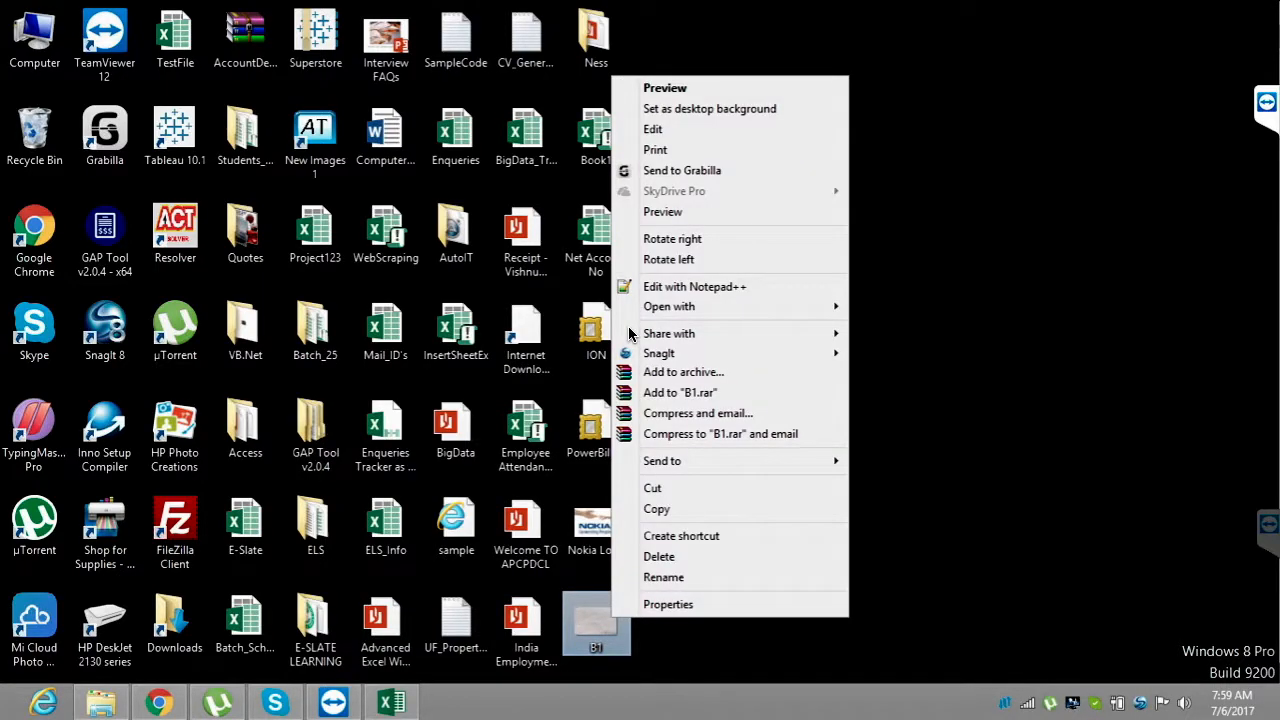
pyautogui.press('Escape')
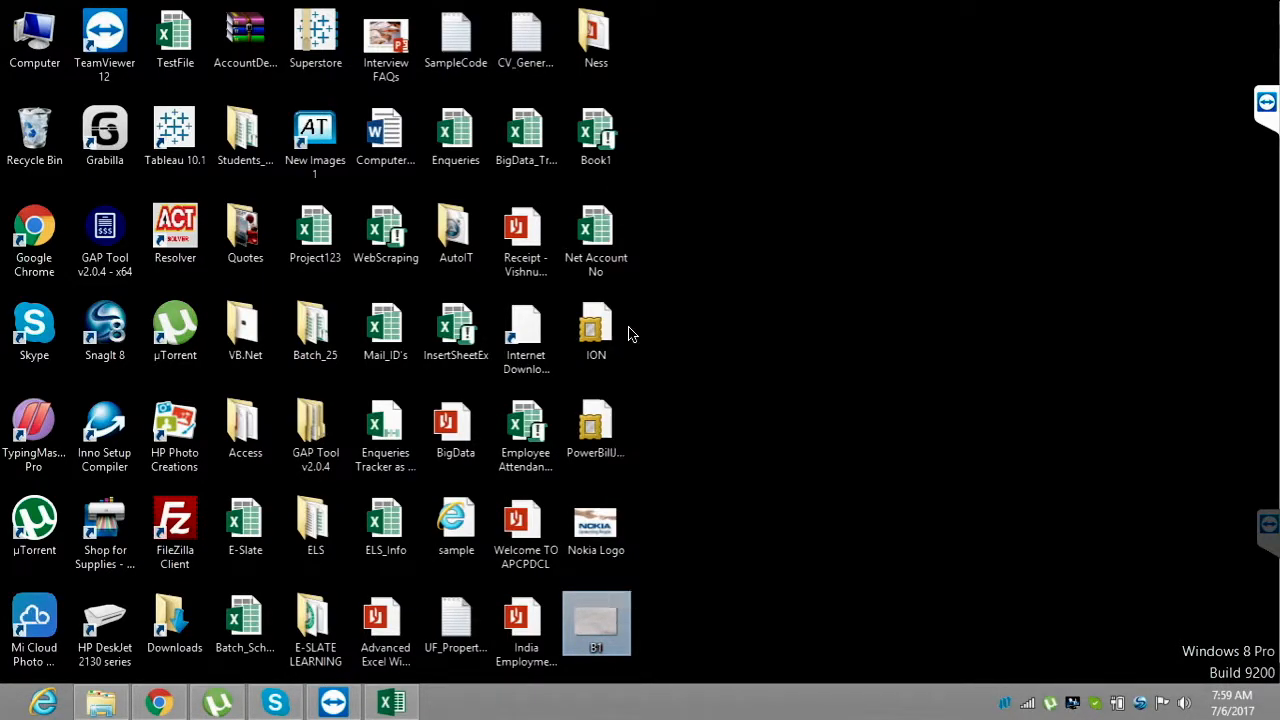
pyautogui.moveTo(159, 702)
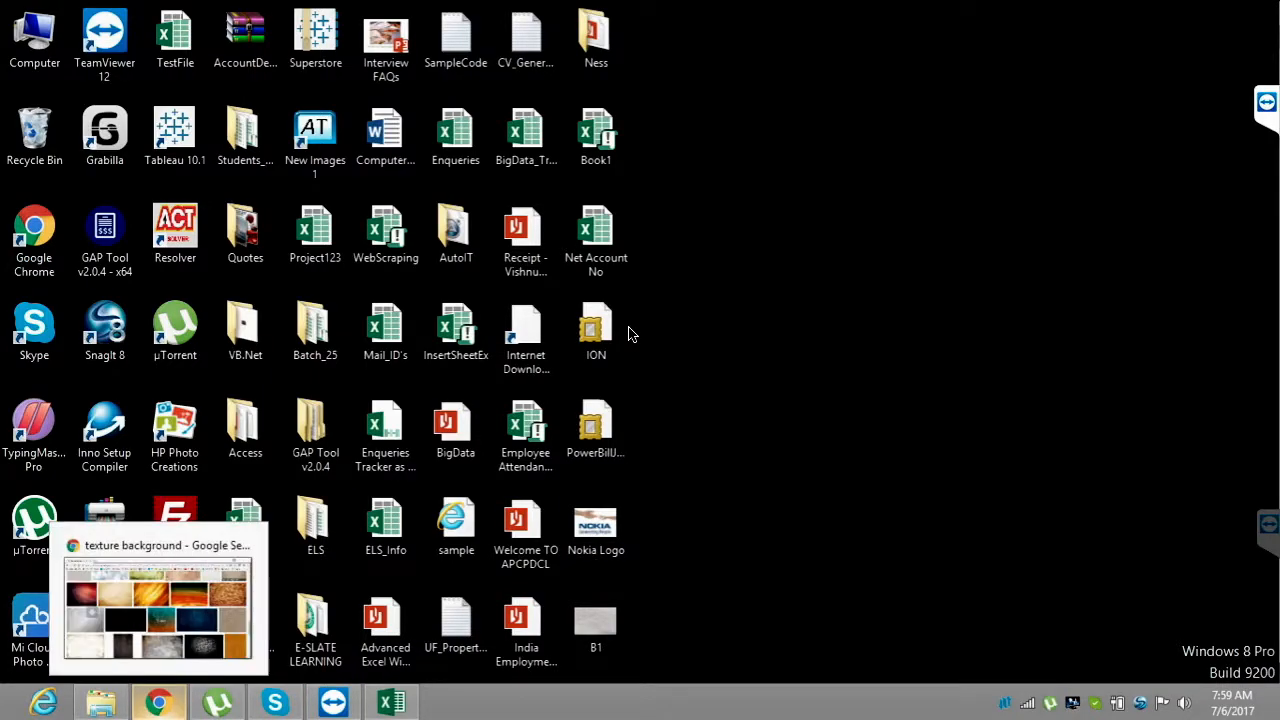
pyautogui.click(158, 608)
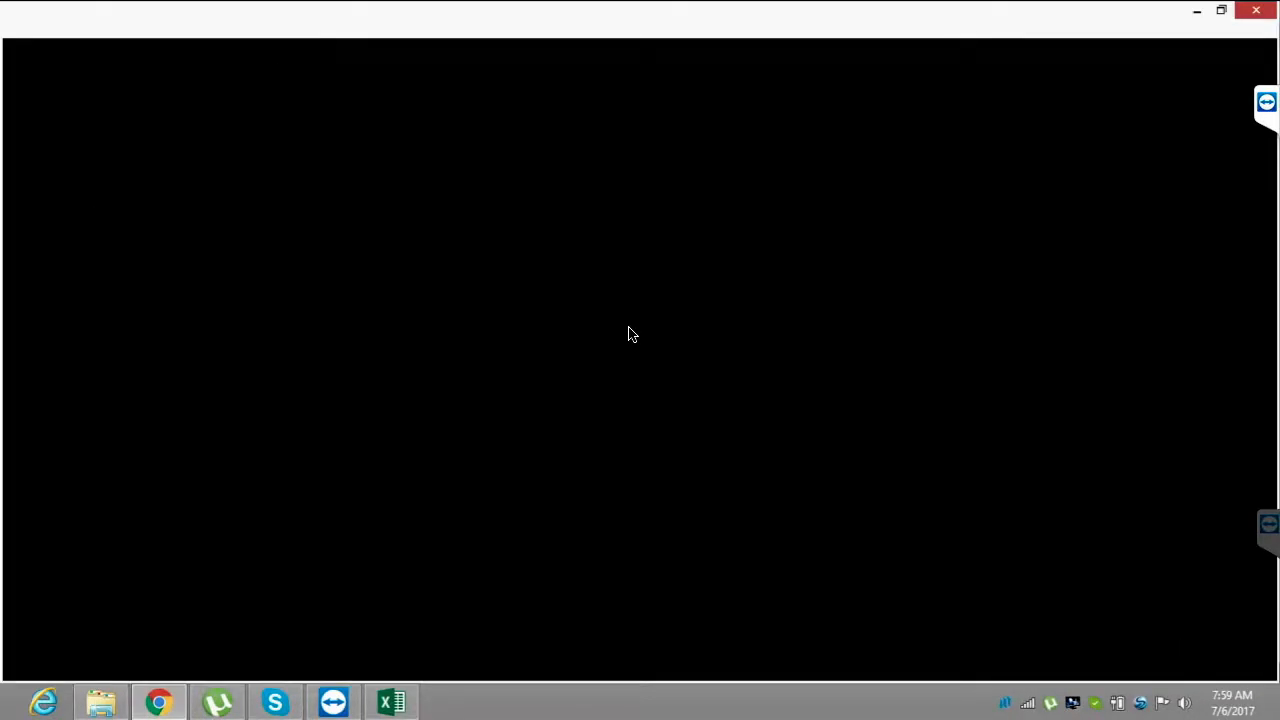
pyautogui.rightClick(495, 408)
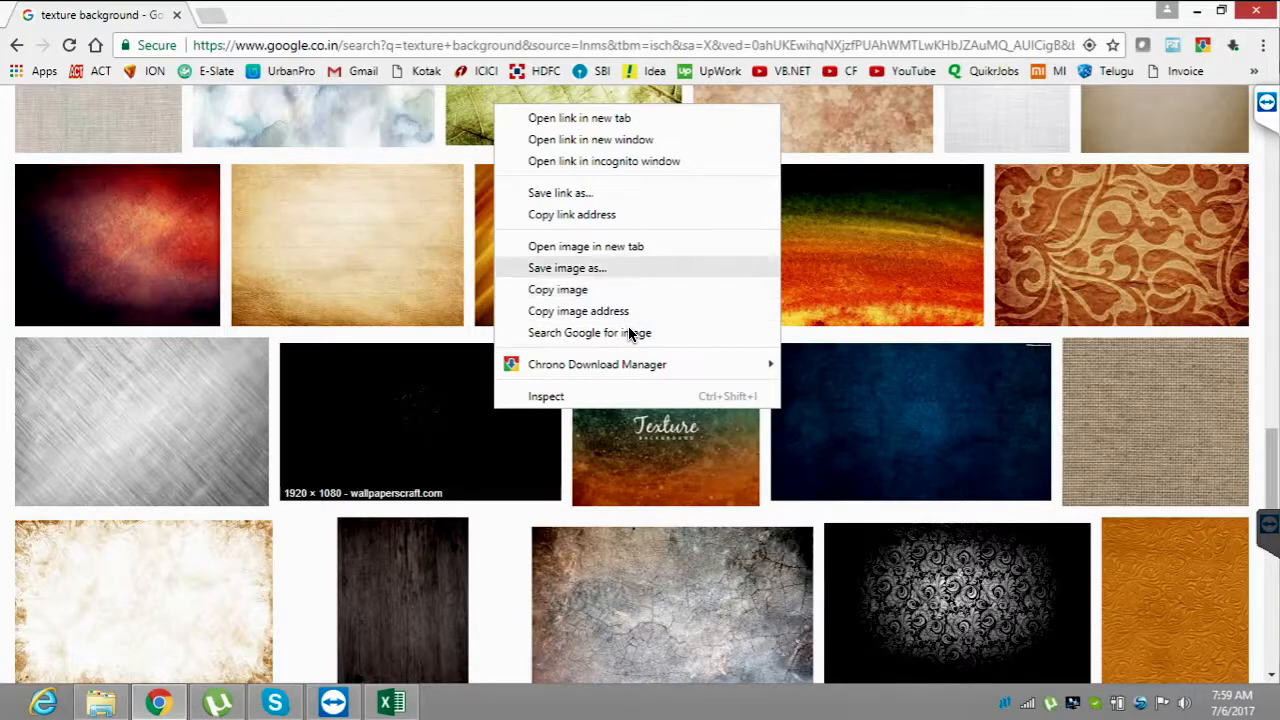
pyautogui.click(567, 268)
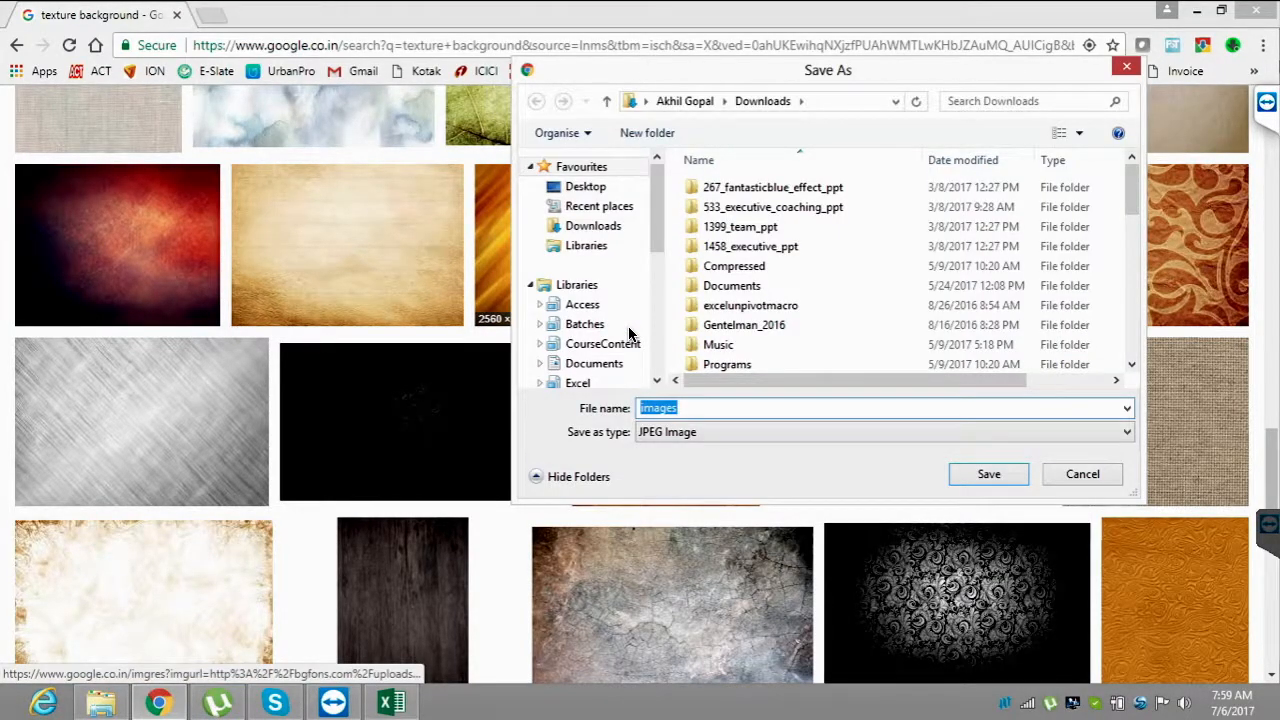
pyautogui.click(1082, 474)
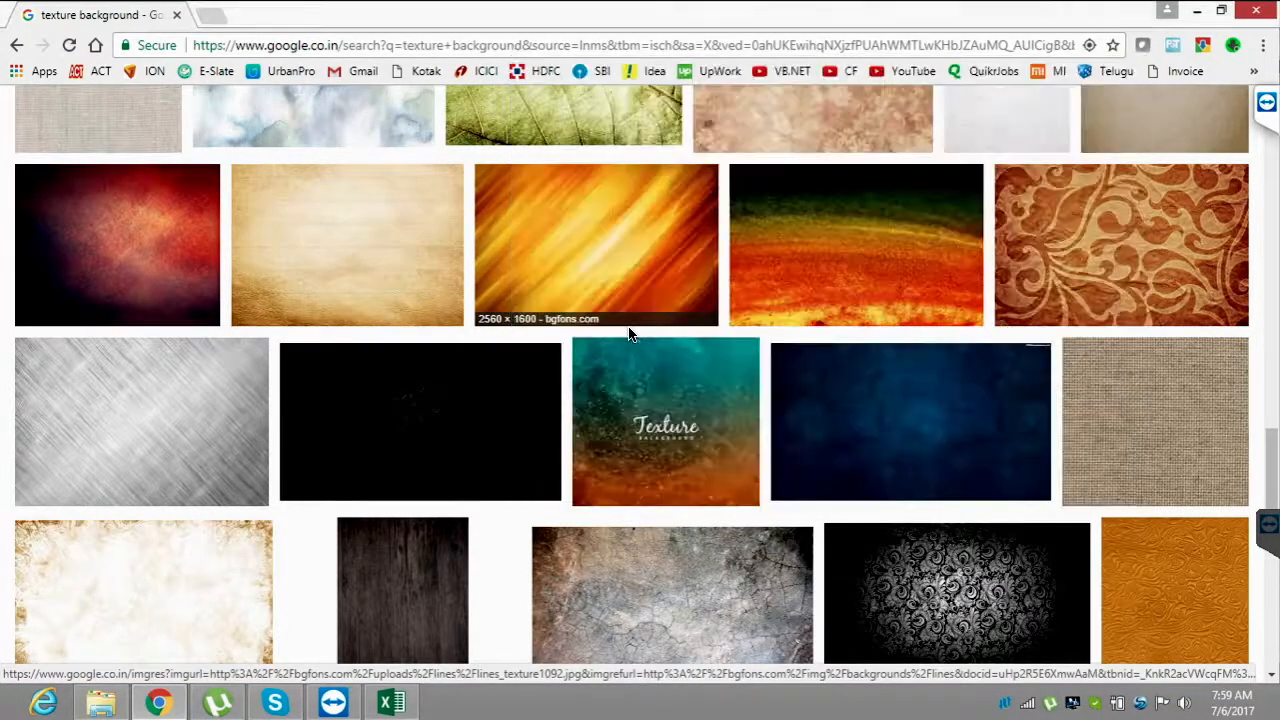
# - Switch to File Explorer and move the B3 and B2 images from the Downloads folder to the desktop
pyautogui.click(101, 702)
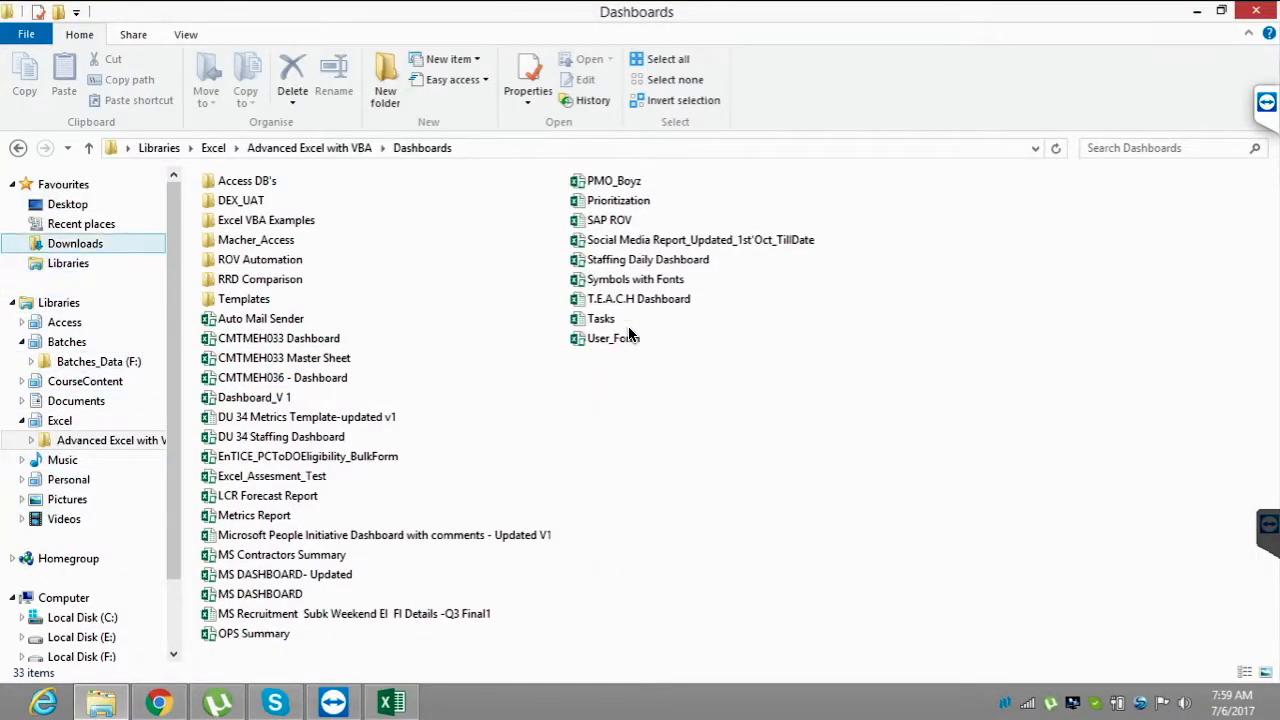
pyautogui.click(75, 243)
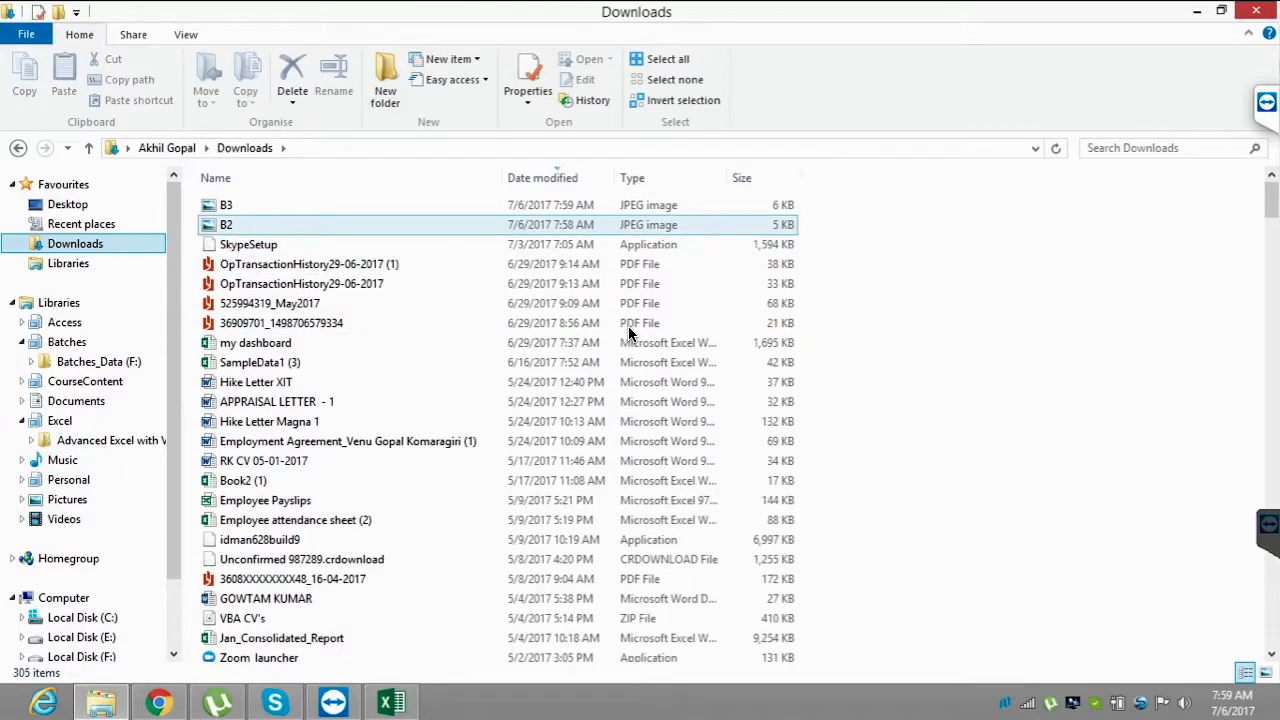
pyautogui.click(264, 205)
pyautogui.keyDown('ctrl'); pyautogui.click(266, 227); pyautogui.keyUp('ctrl')
pyautogui.hotkey('ctrl', 'x')
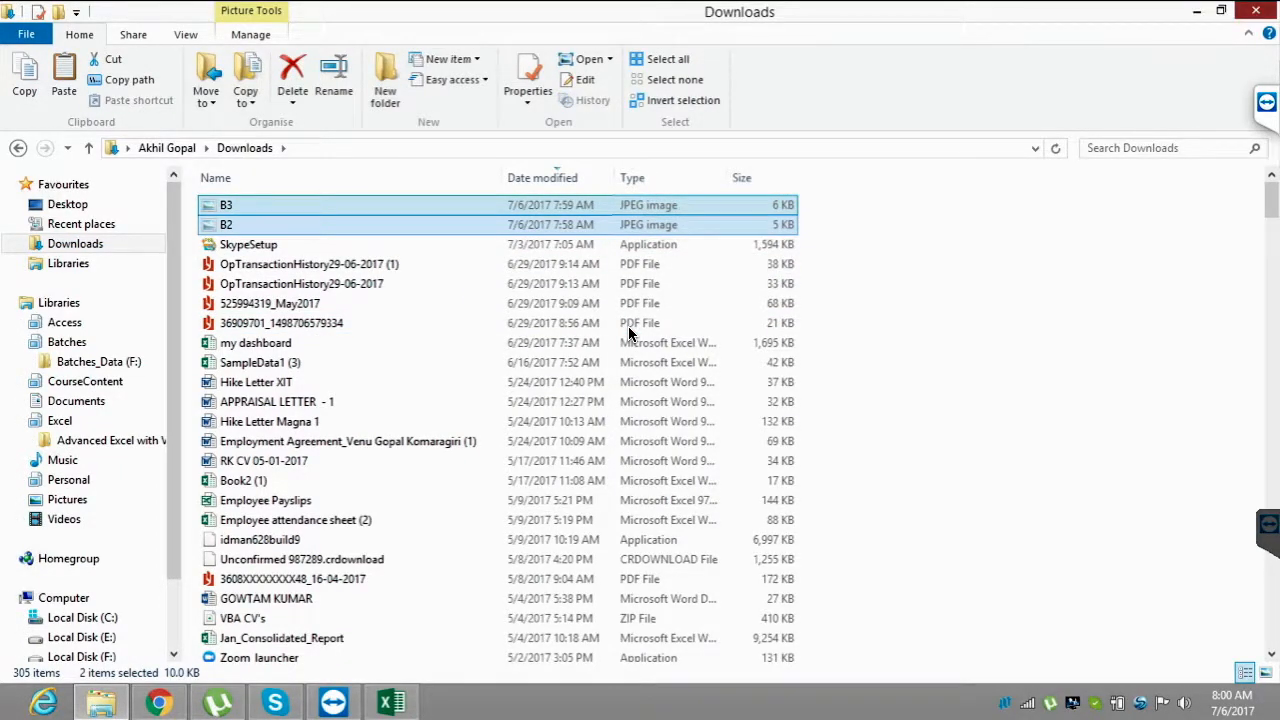
pyautogui.click(1256, 10)
pyautogui.click(1197, 10)
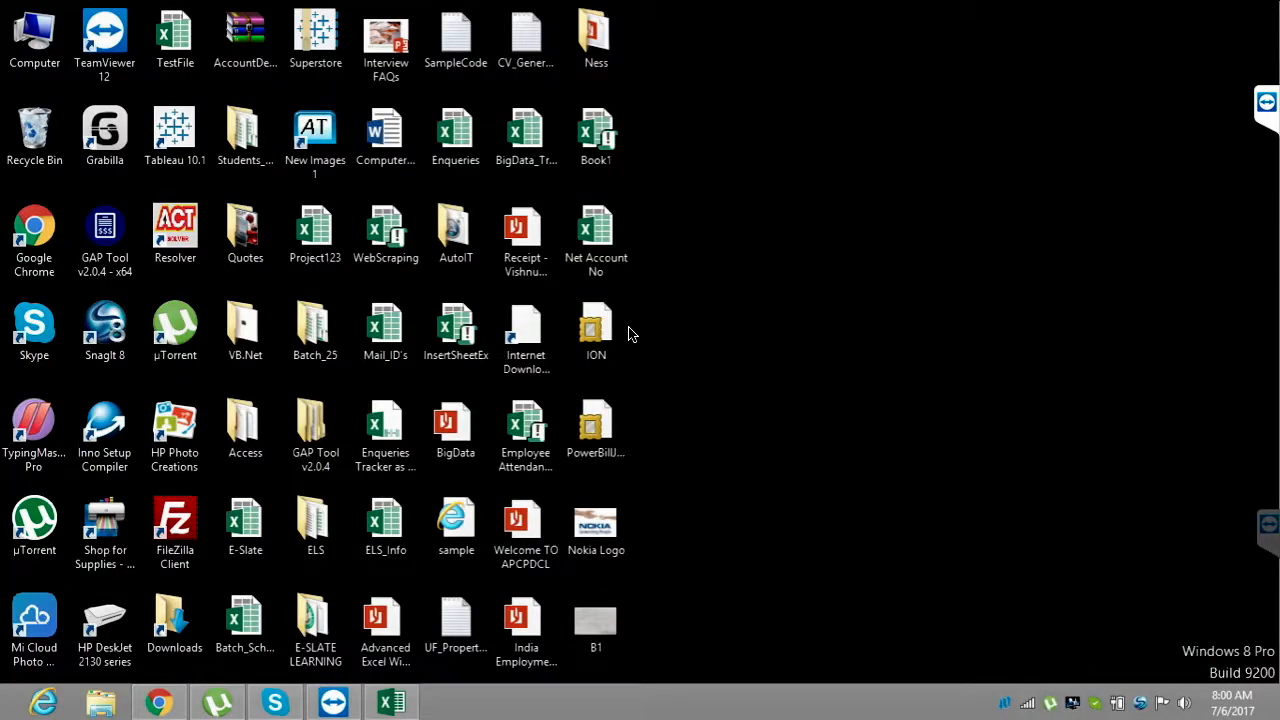
pyautogui.hotkey('ctrl', 'v')
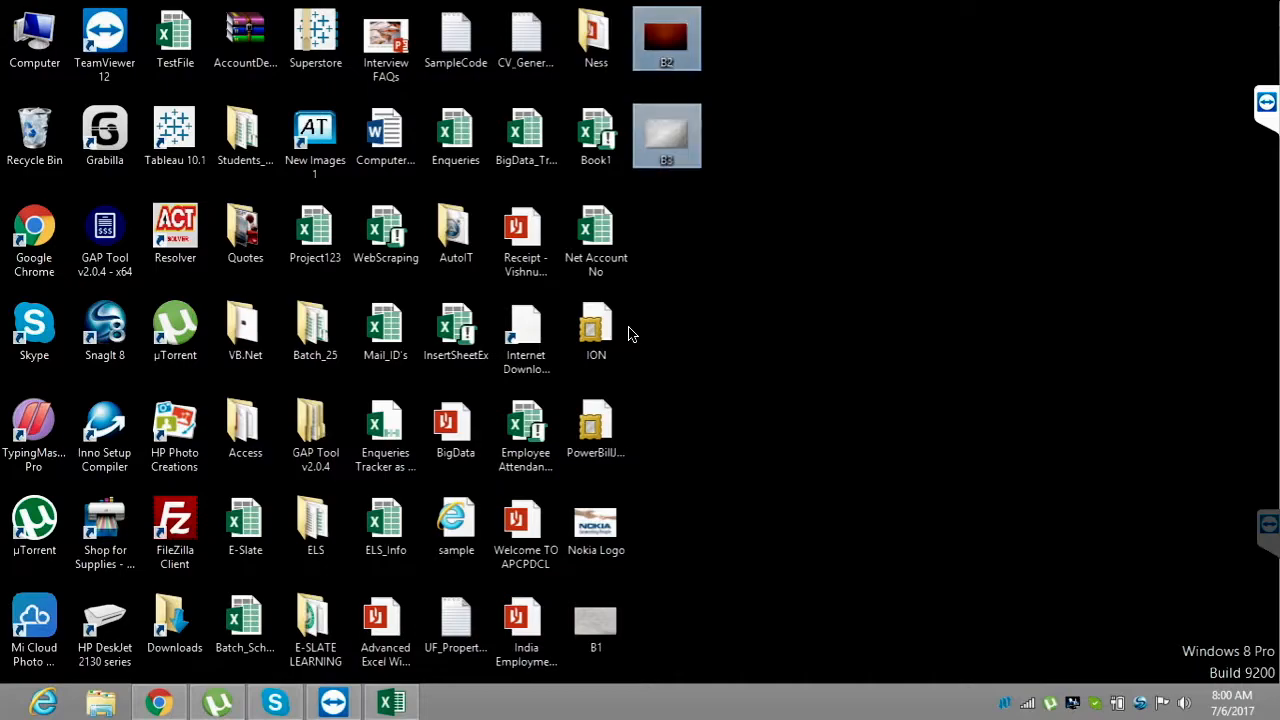
# - Open the B3 image from the desktop in Paint
pyautogui.press('Up')
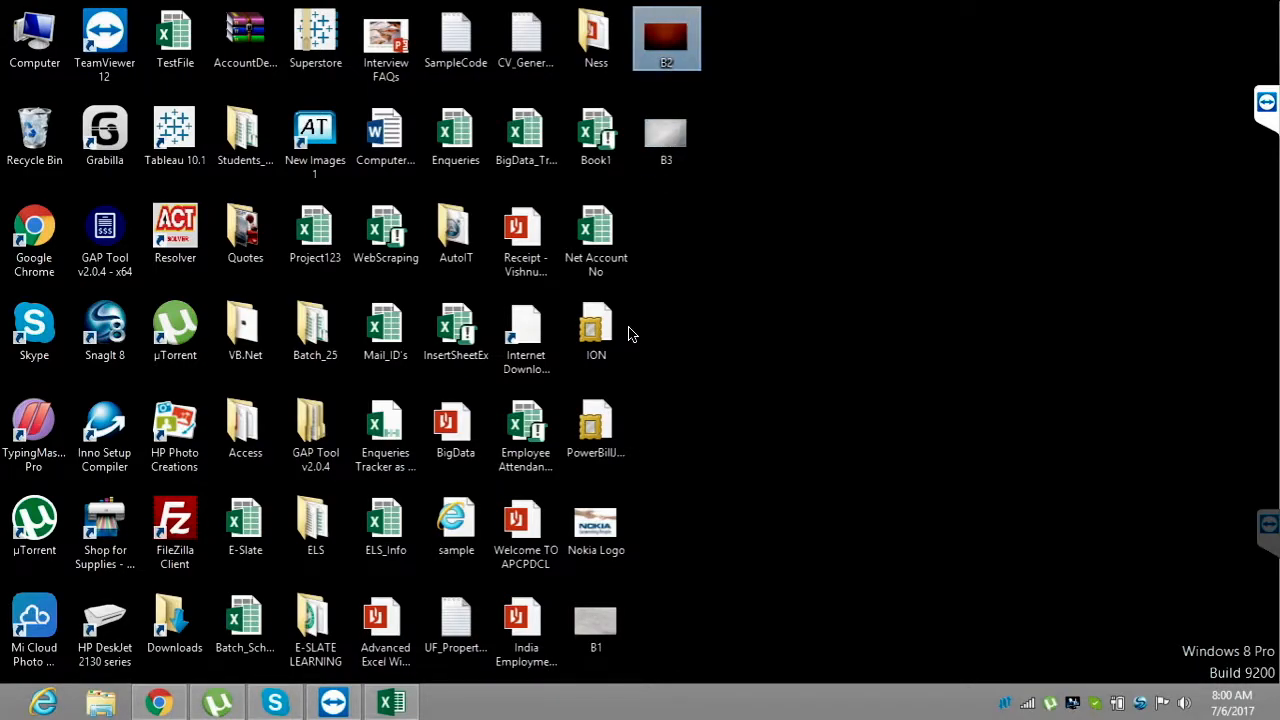
pyautogui.press('Down')
pyautogui.hotkey('shift', 'F10')
pyautogui.press('Down')
pyautogui.press('Down')
pyautogui.press('Down')
pyautogui.press('Down')
pyautogui.press('Down')
pyautogui.press('Down')
pyautogui.press('Down')
pyautogui.press('Down')
pyautogui.press('Down')
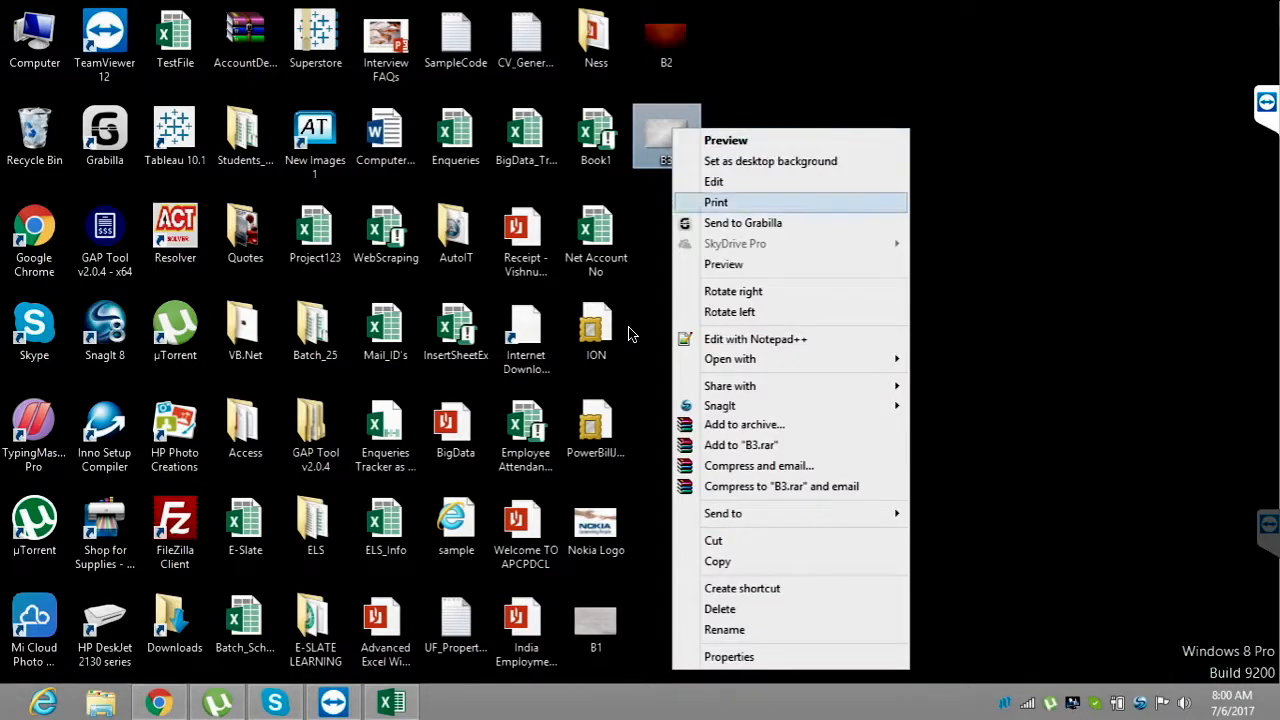
pyautogui.press('Down')
pyautogui.press('Right')
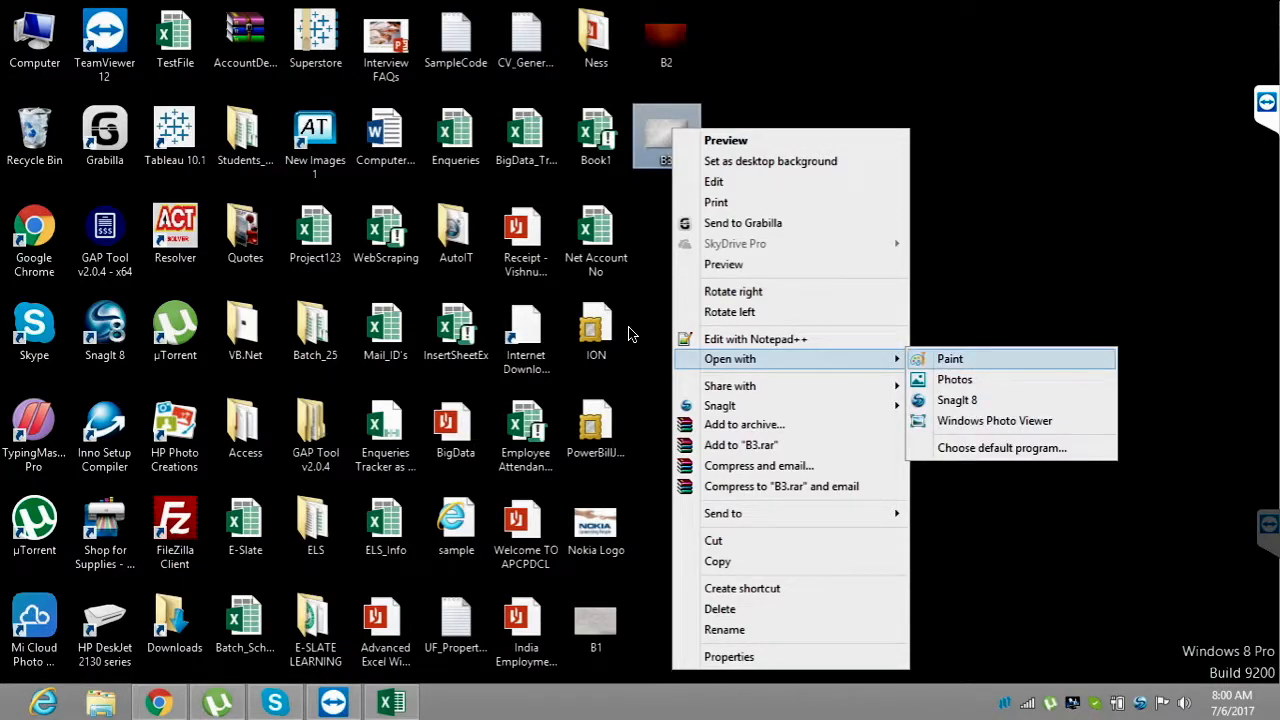
pyautogui.press('Return')
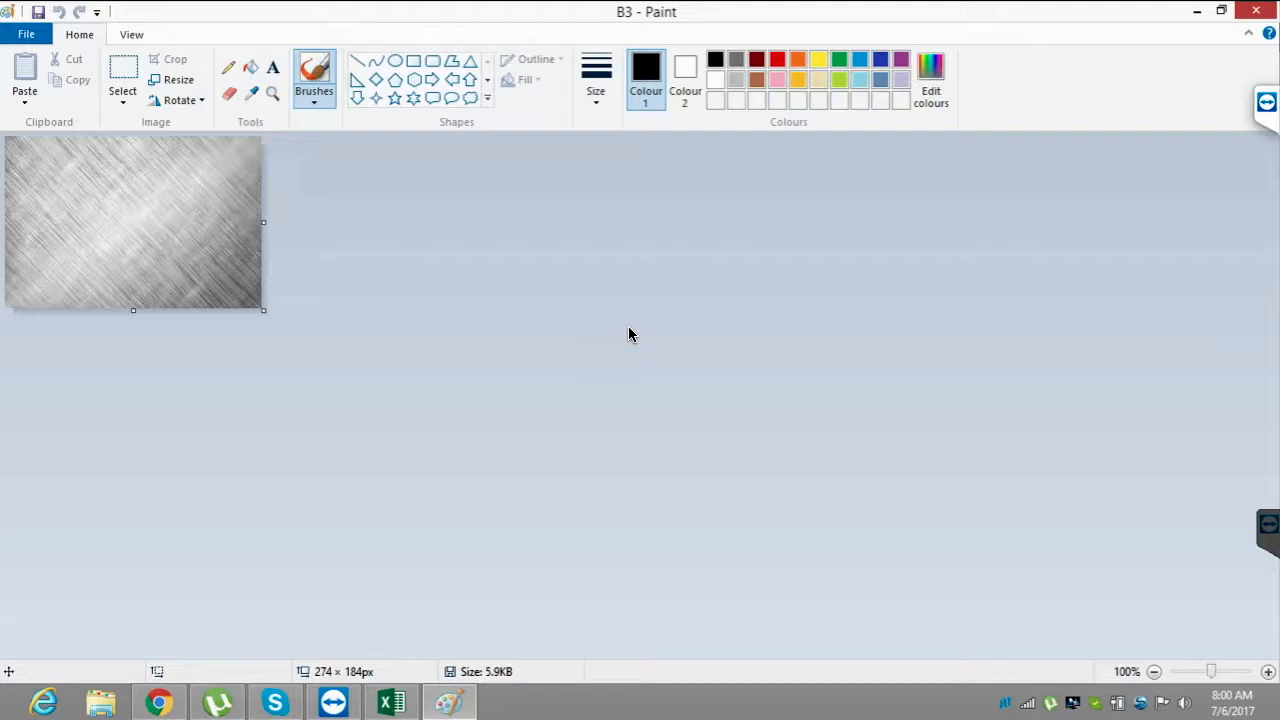
# - Shrink the B3 canvas to about 8 × 10 px, save the image and close Paint
pyautogui.moveTo(264, 311); pyautogui.dragTo(42, 172)
pyautogui.moveTo(17, 148); pyautogui.dragTo(17, 149)
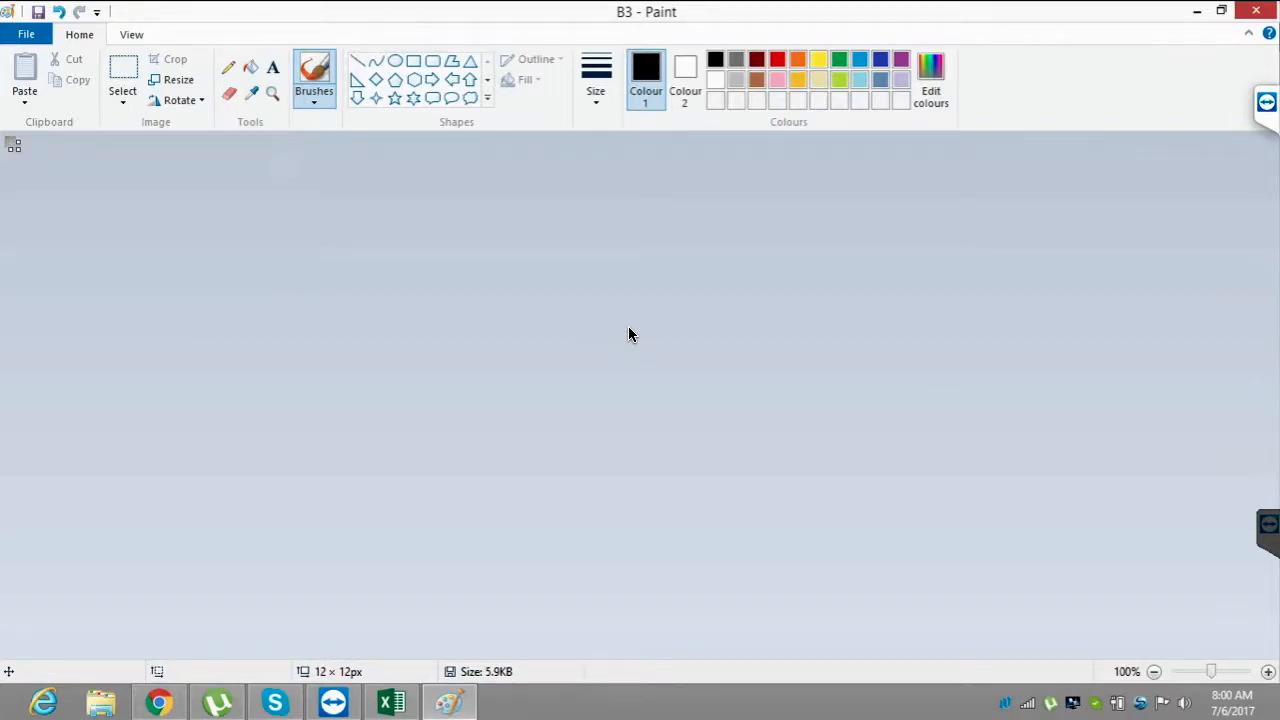
pyautogui.hotkey('ctrl', 's')
pyautogui.click(1256, 11)
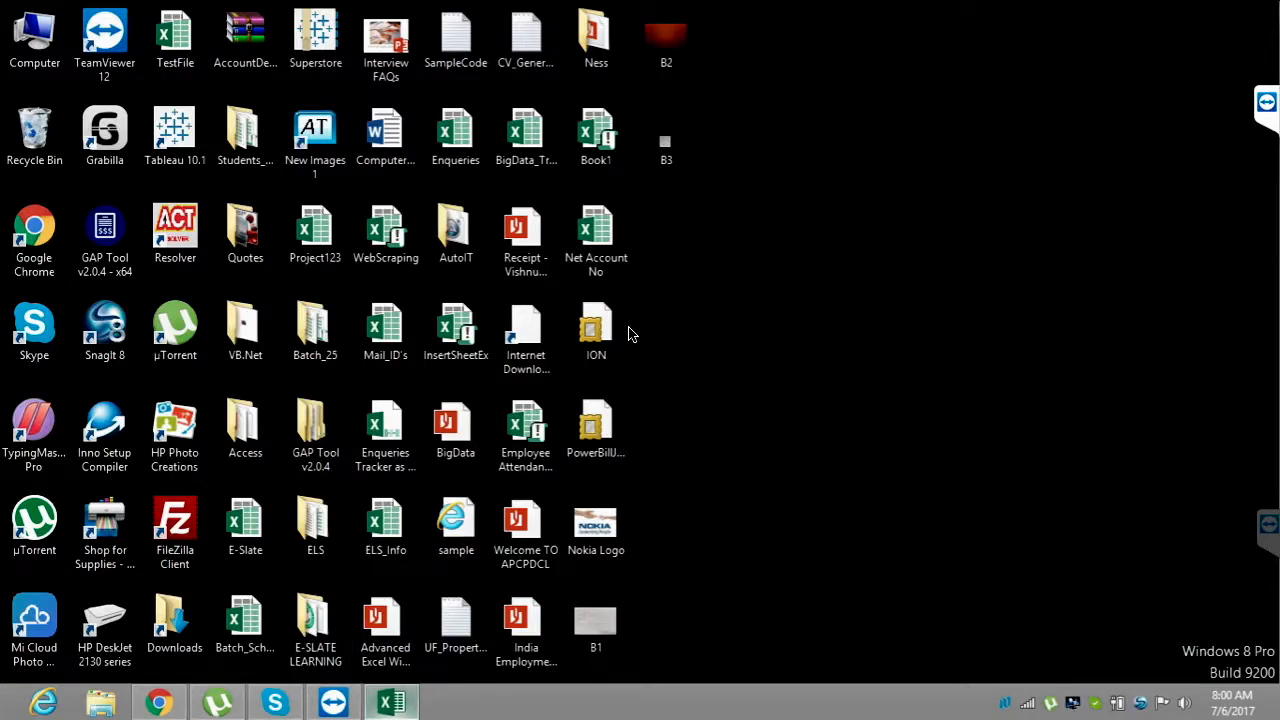
# - Switch to Excel, set the B3 picture from the Desktop as the BG1 sheet background, and delete that background again
pyautogui.click(392, 702)
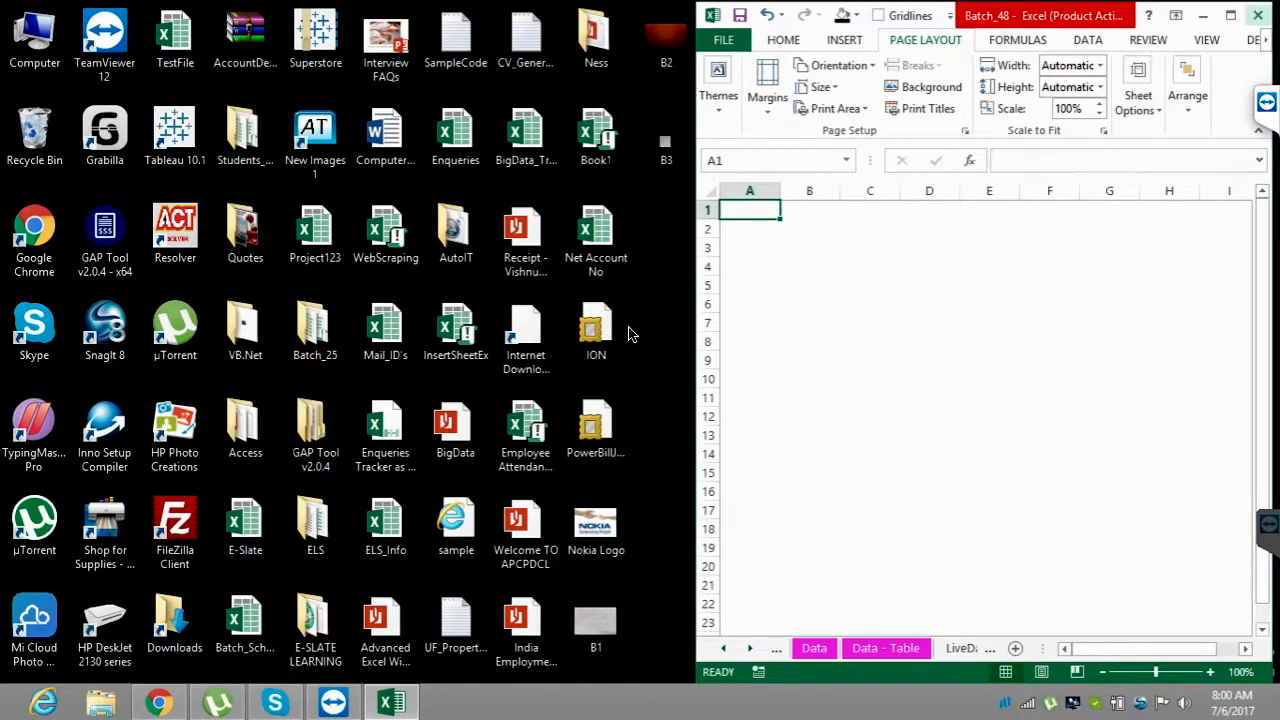
pyautogui.press('super+Left')
pyautogui.press('super+Up')
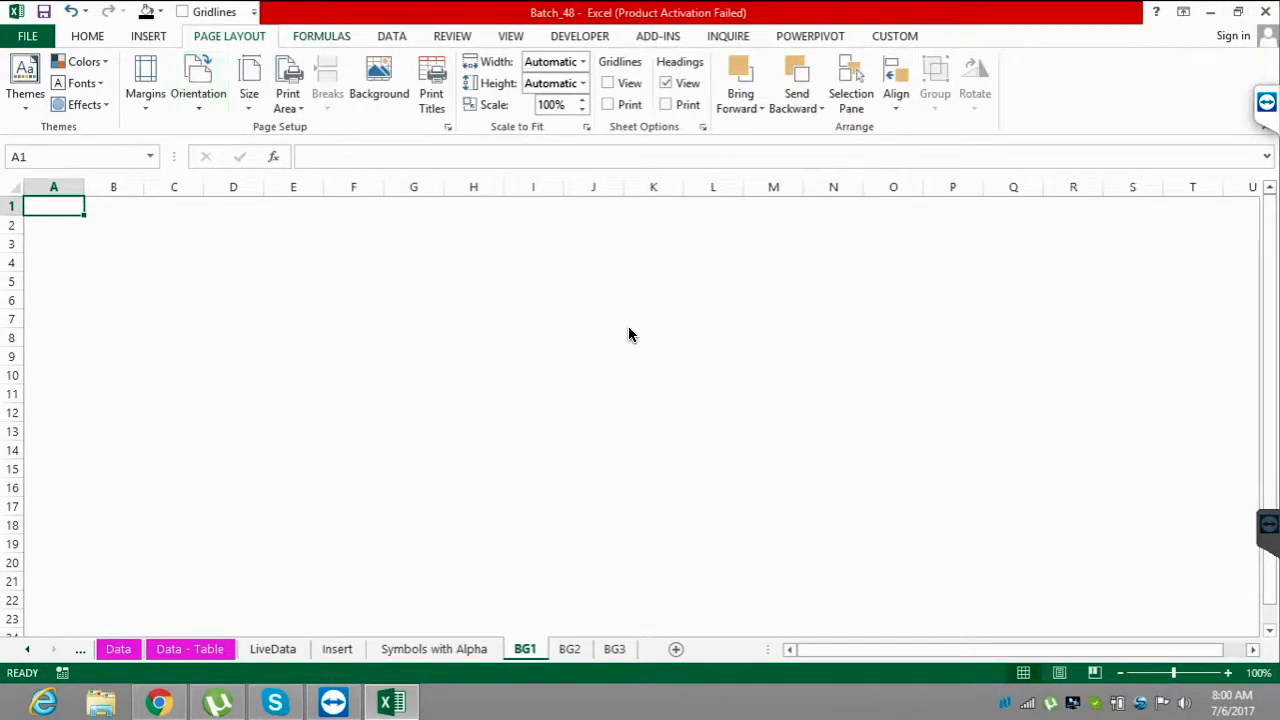
pyautogui.click(379, 88)
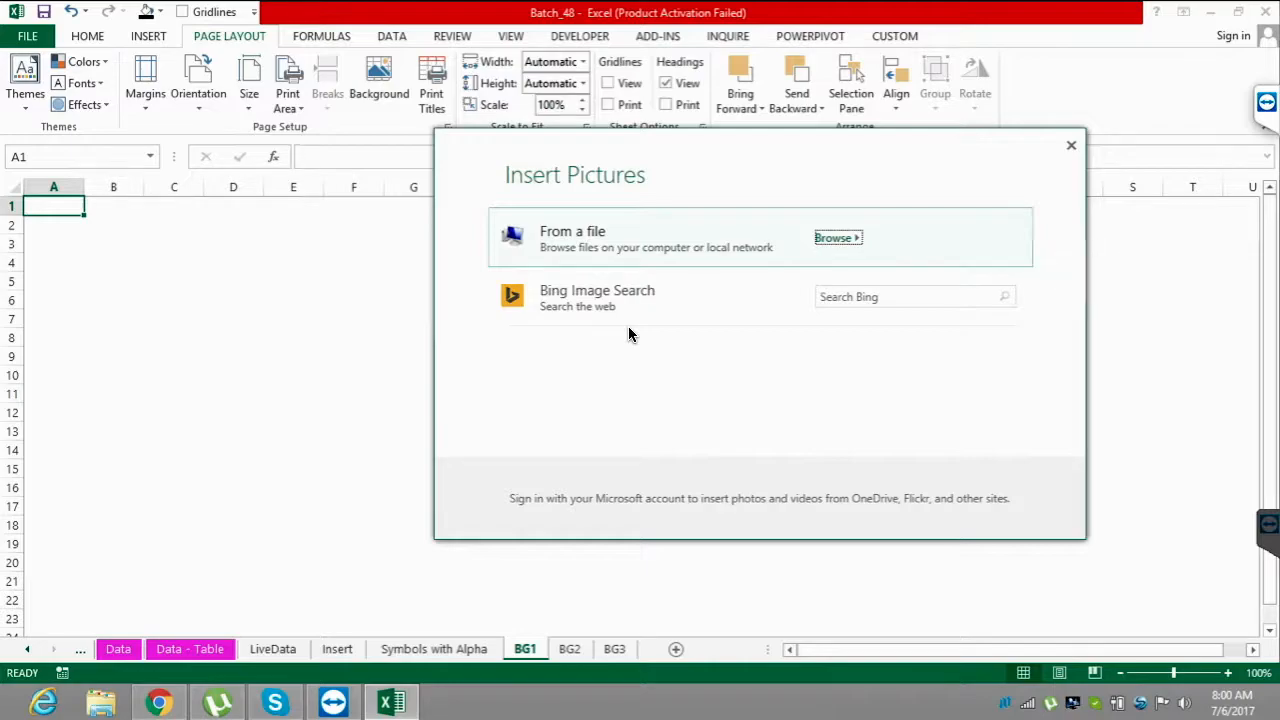
pyautogui.press('Return')
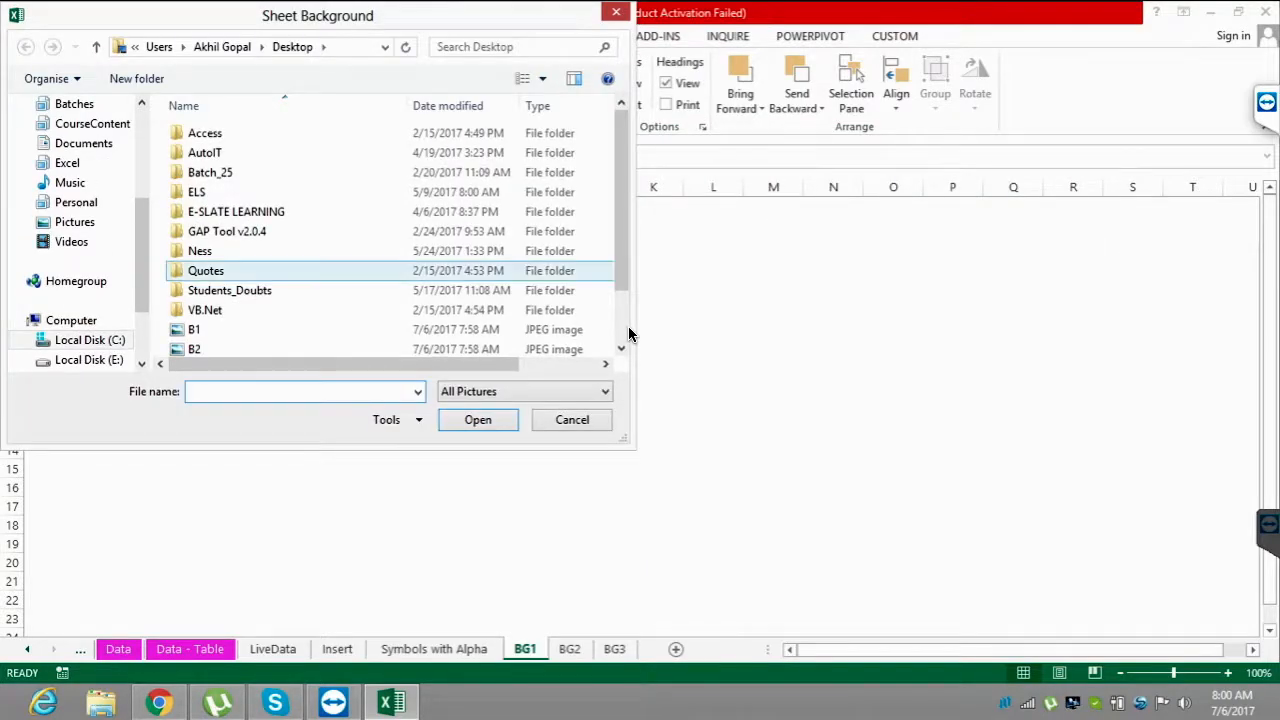
pyautogui.scroll(-1, 629, 334)
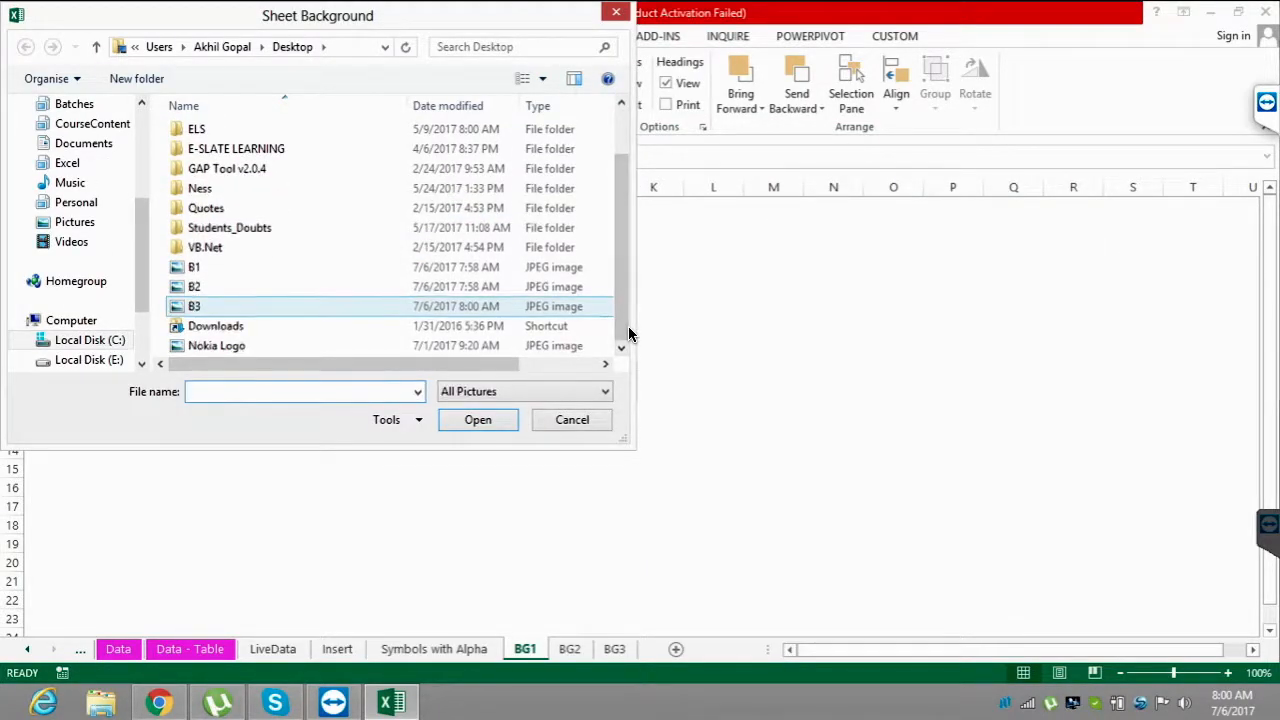
pyautogui.press('super+d')
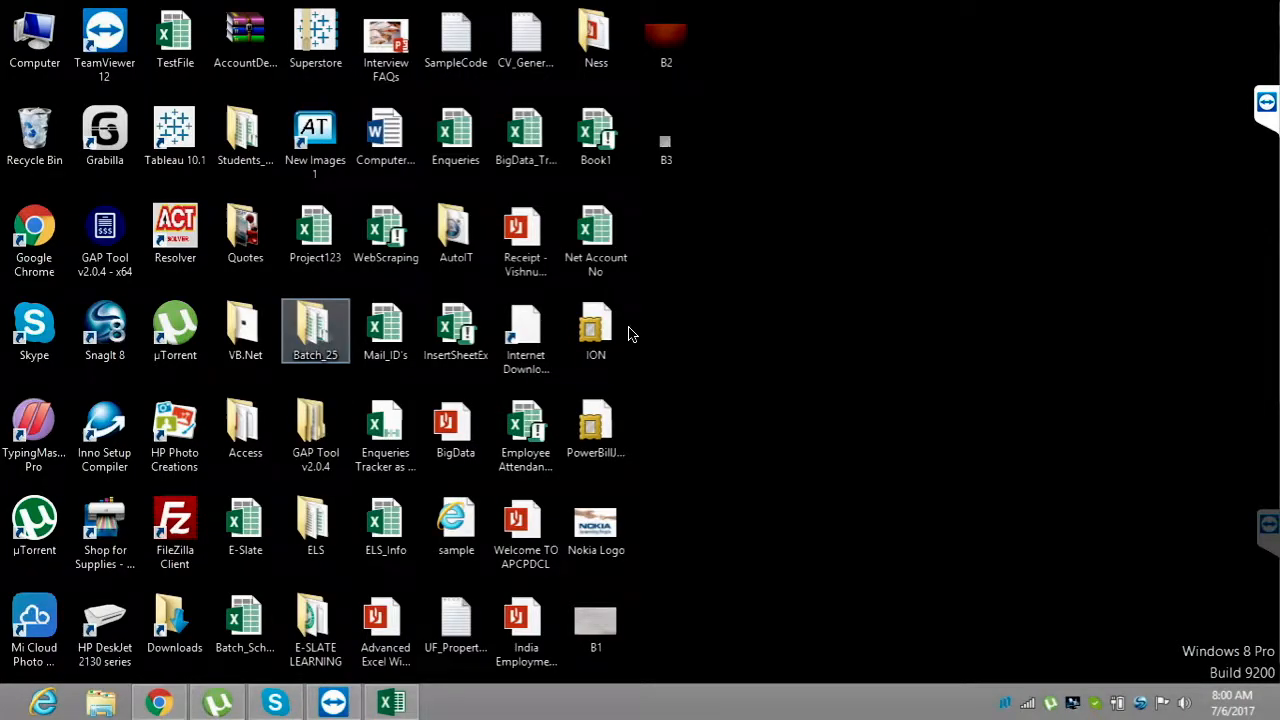
pyautogui.press('super+d')
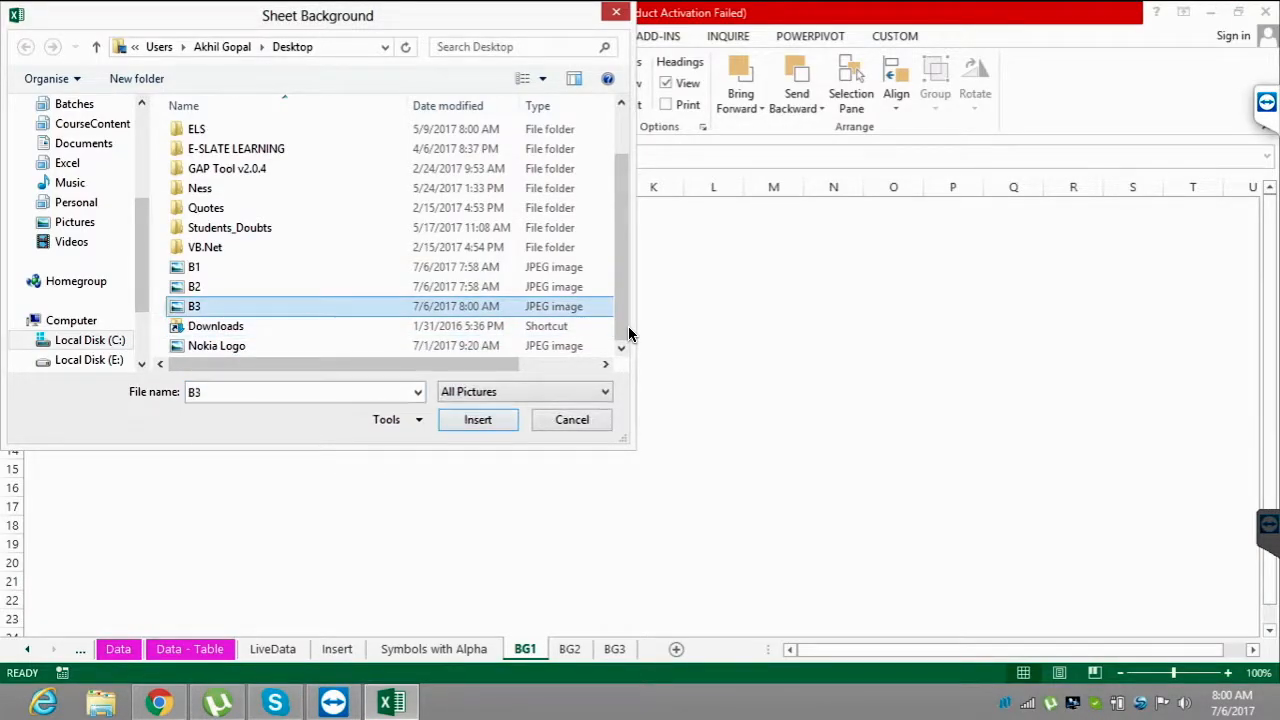
pyautogui.press('Return')
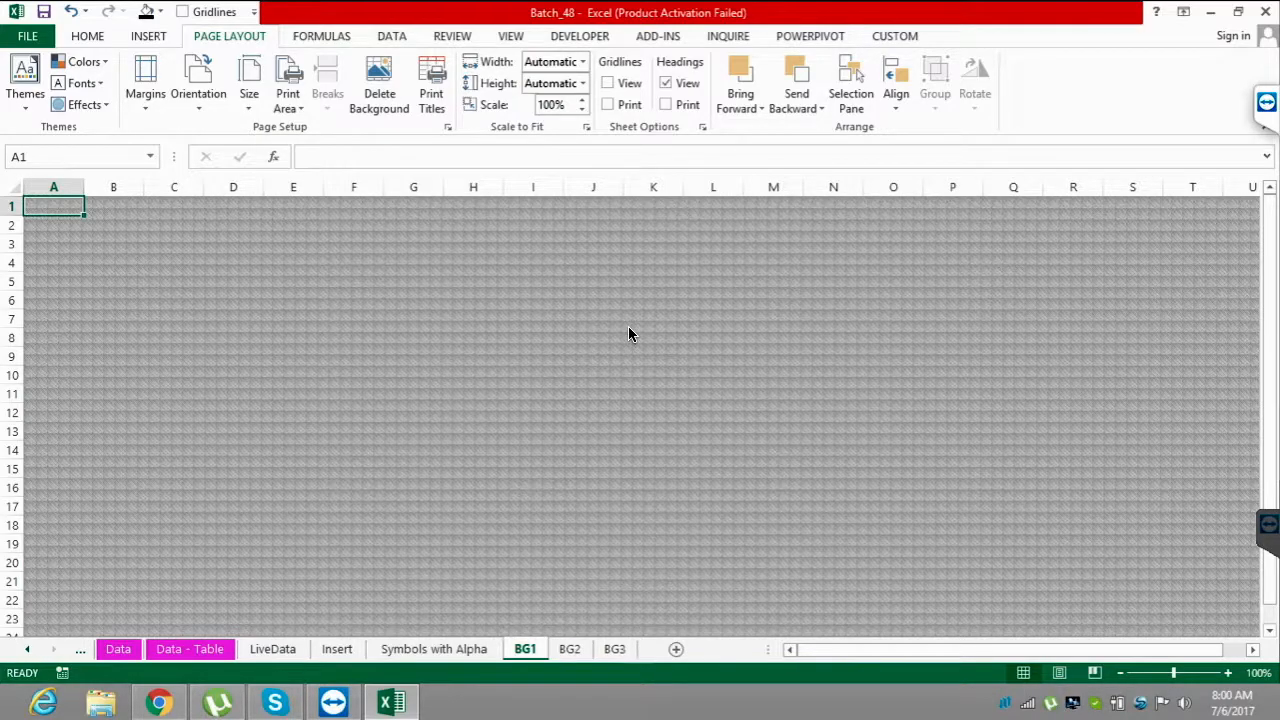
pyautogui.hotkey('alt', 'p')
pyautogui.press('g')
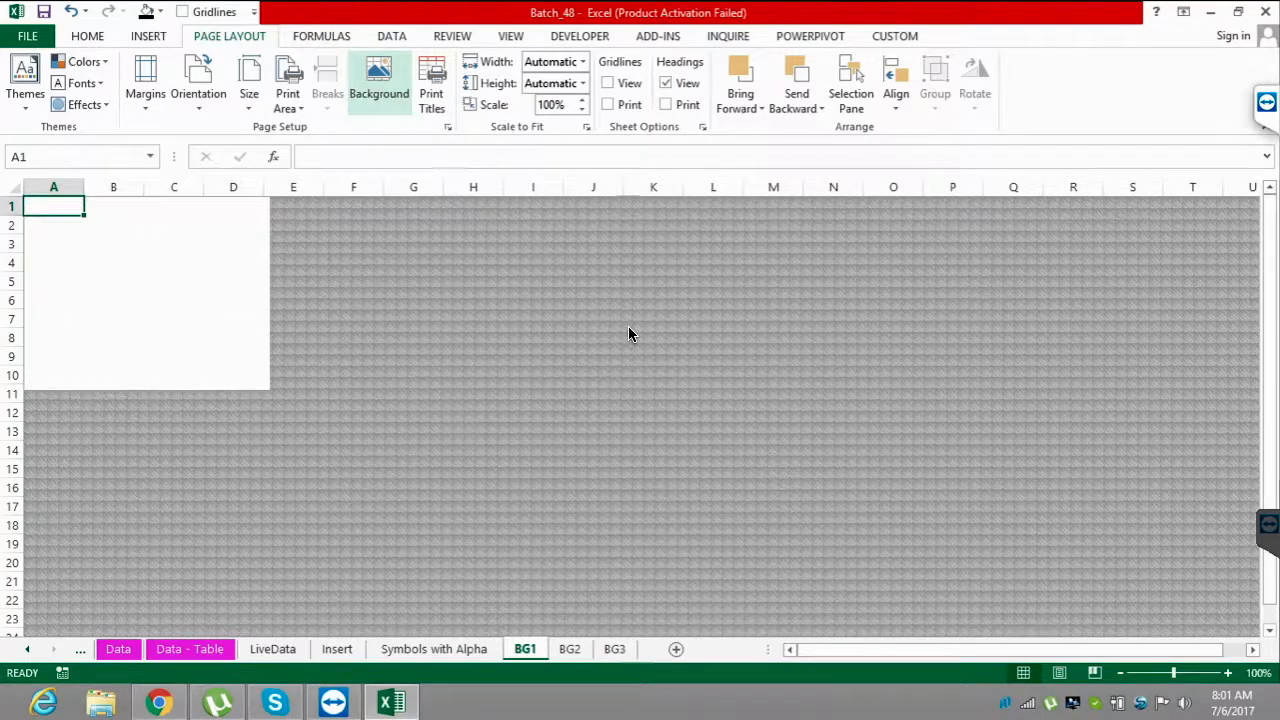
# - Reopen the B3 image from the desktop in Paint, shrink its canvas further, save it and close Paint
pyautogui.press('super+d')
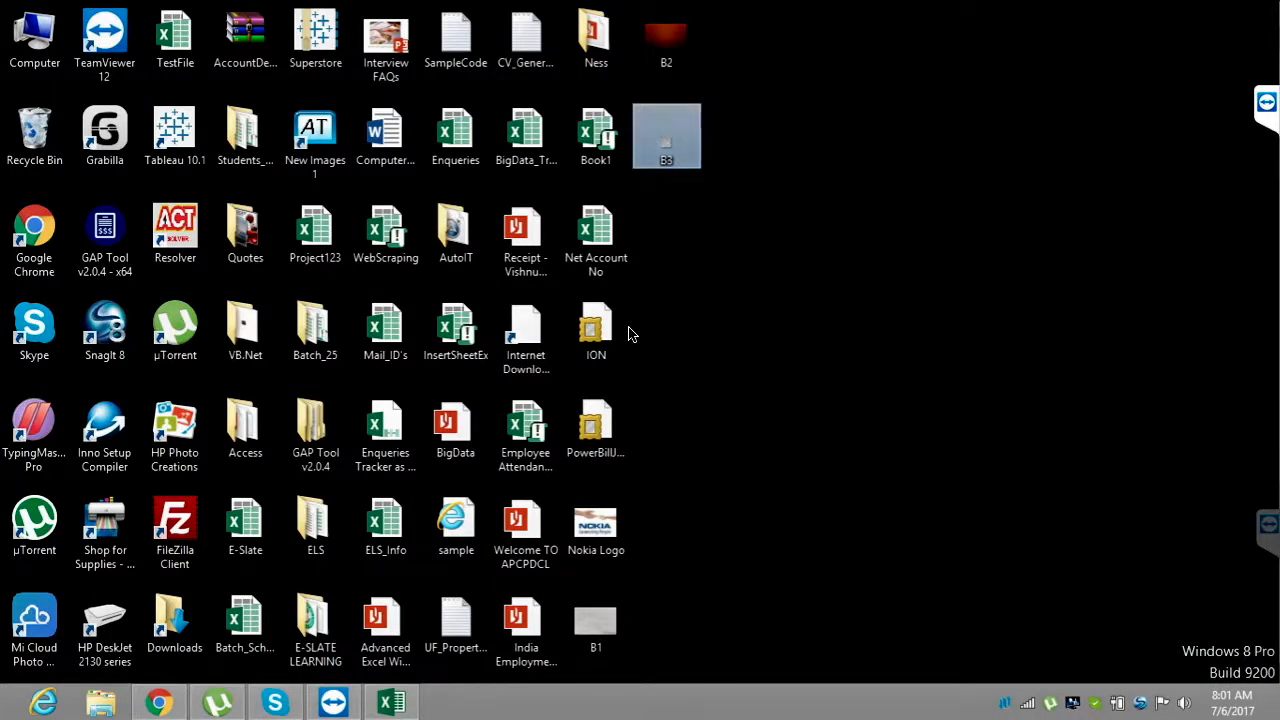
pyautogui.press('Menu')
pyautogui.press('h')
pyautogui.press('Right')
pyautogui.press('p')
pyautogui.press('p')
pyautogui.press('Return')
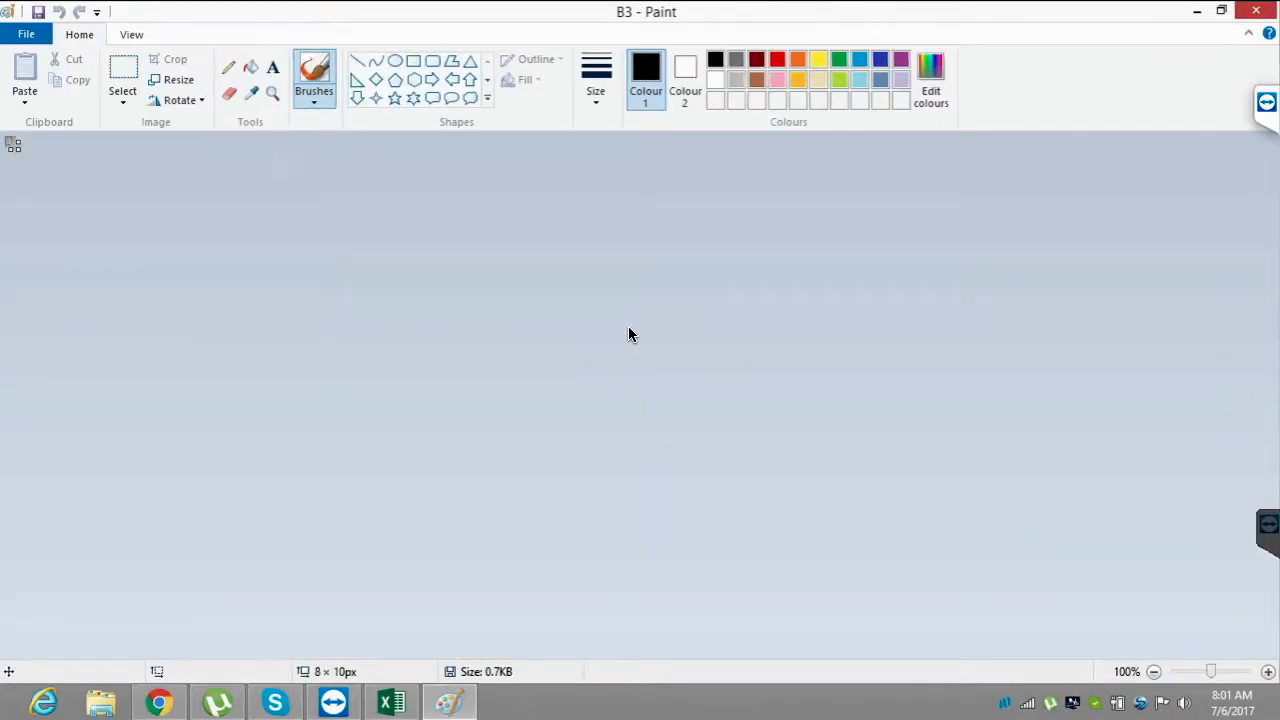
pyautogui.moveTo(18, 150); pyautogui.dragTo(14, 146)
pyautogui.hotkey('shift', 'Right')
pyautogui.hotkey('shift', 'Right')
pyautogui.hotkey('alt', 'F4')
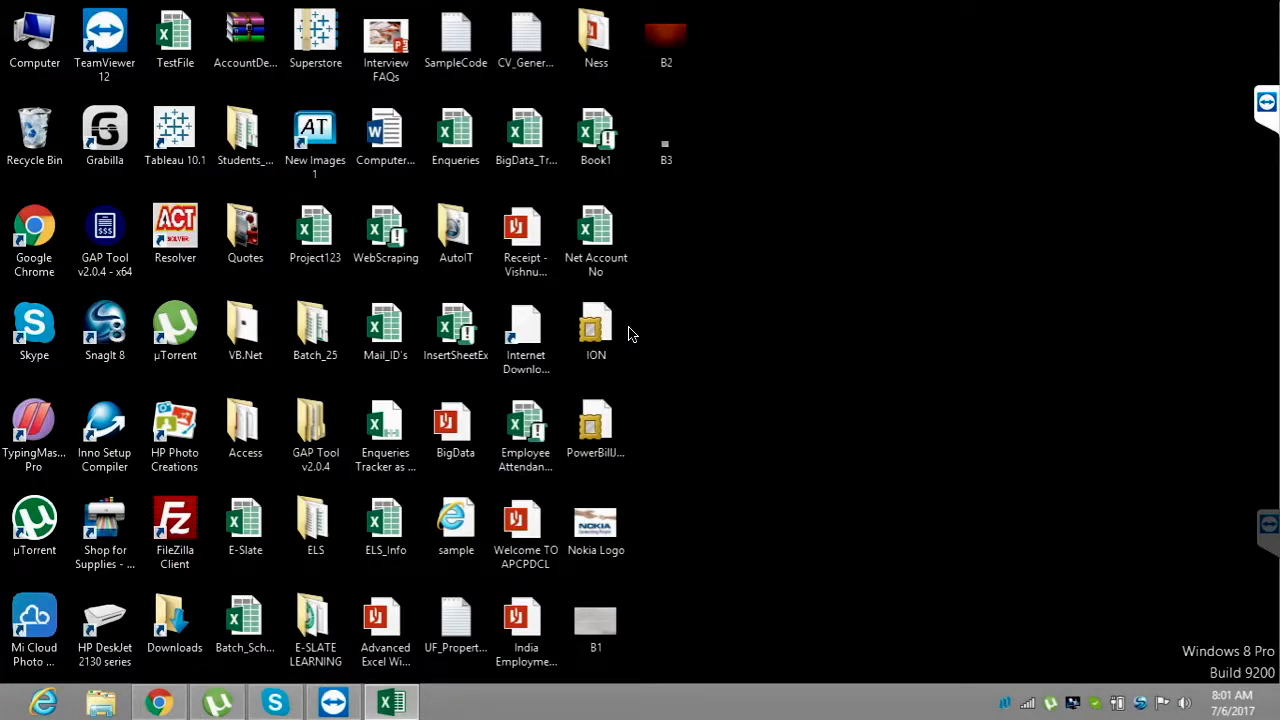
# - Switch to Excel and set the further reduced B3 picture from the Desktop as the BG1 sheet background
pyautogui.hotkey('alt', 'Tab')
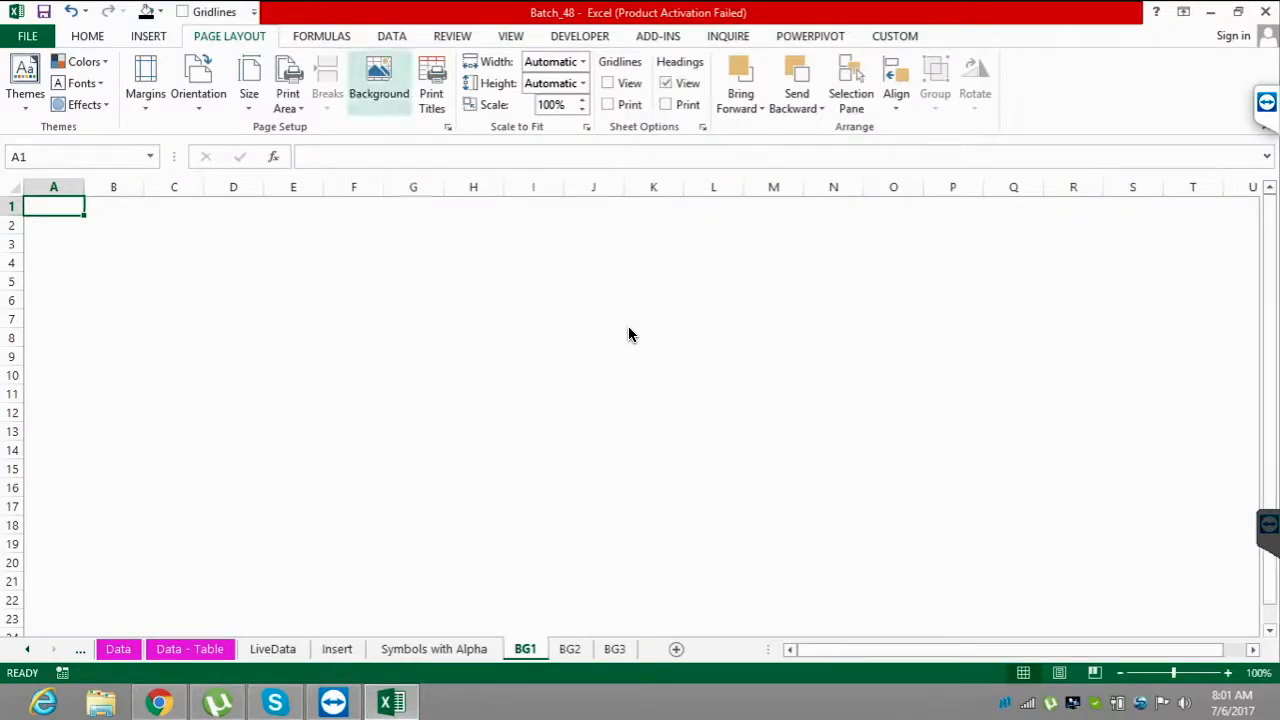
pyautogui.press('Return')
pyautogui.press('Escape')
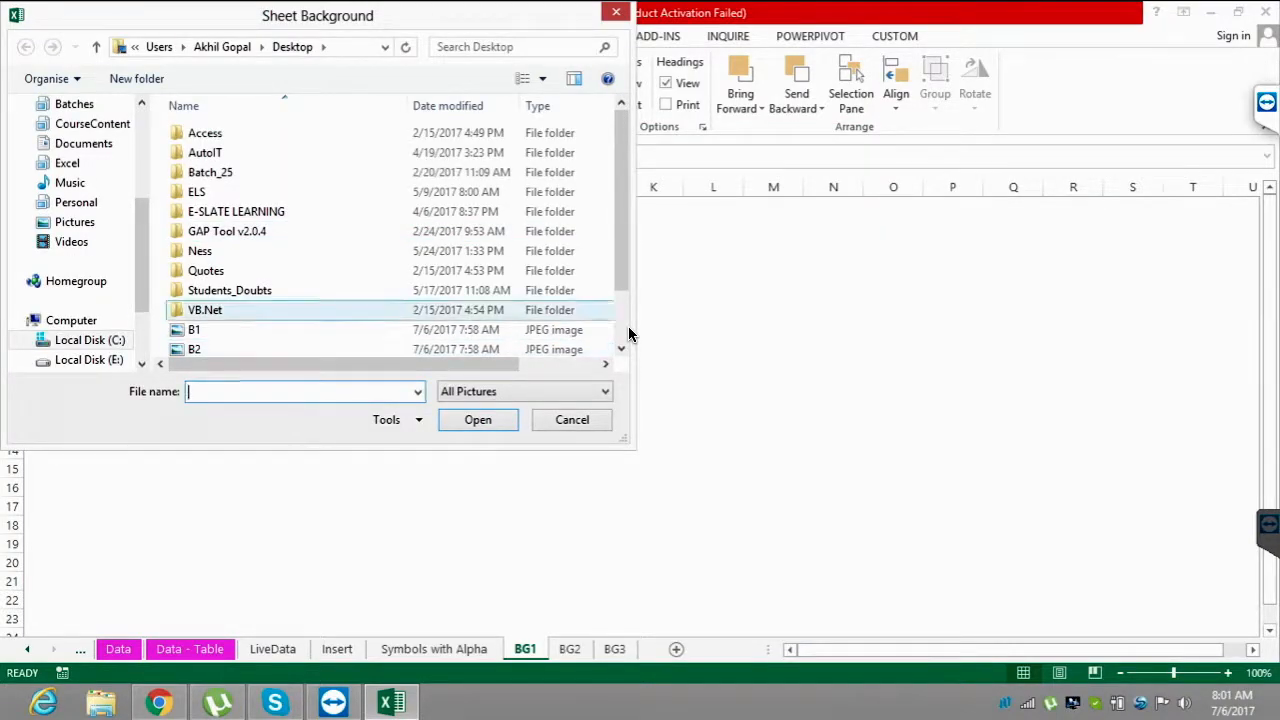
pyautogui.scroll(-2, 629, 334)
pyautogui.press('Up')
pyautogui.press('Return')
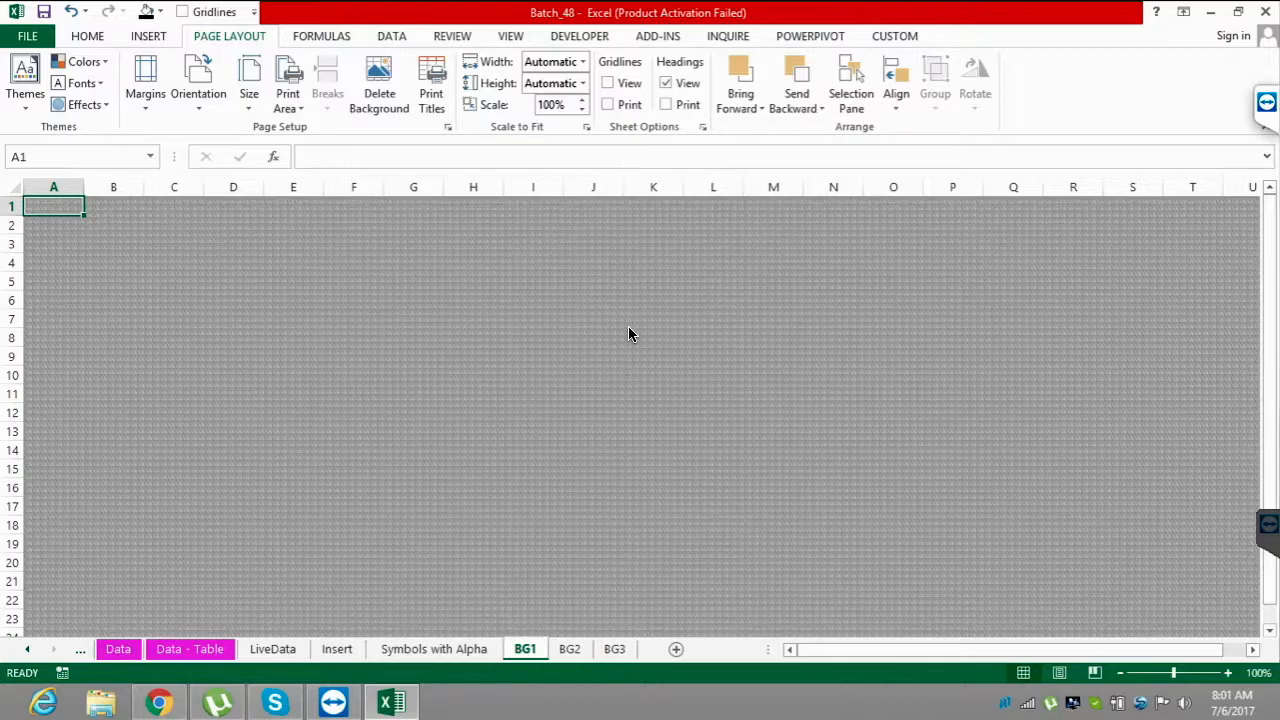
# - Open the B2 image from the desktop in Paint and shrink its canvas to 9 × 9 px
pyautogui.press('super+d')
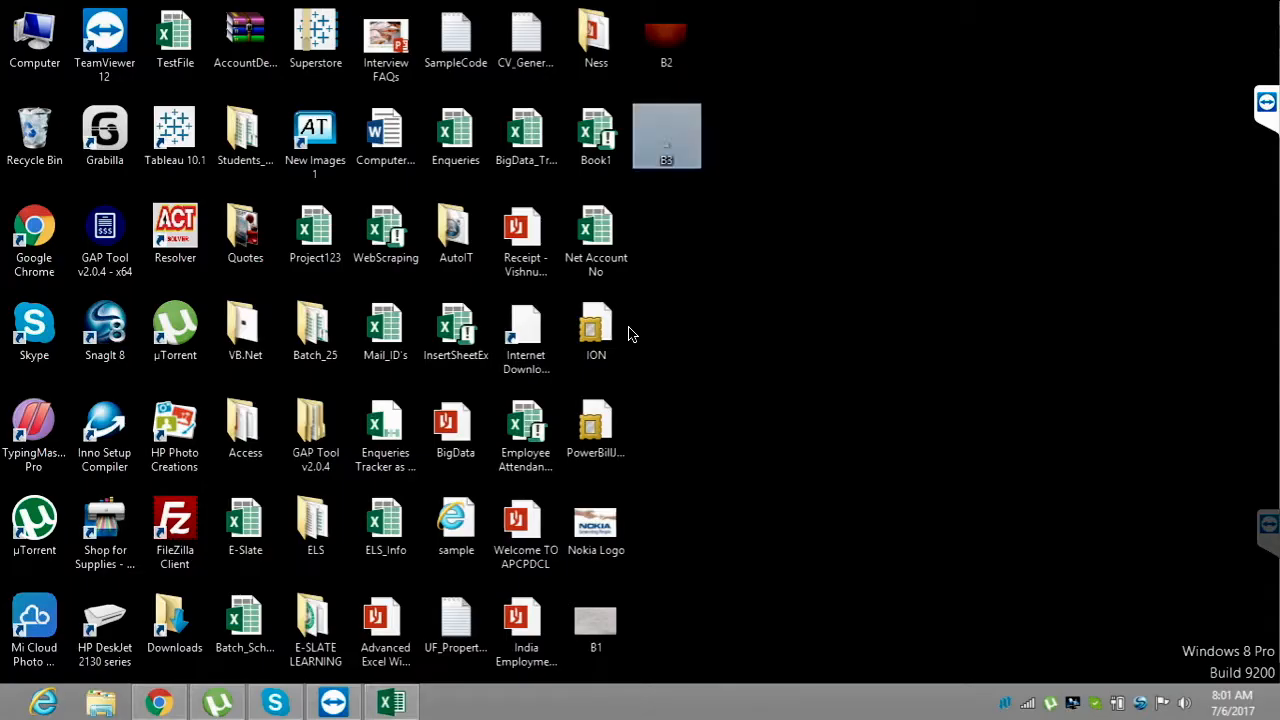
pyautogui.rightClick(676, 24)
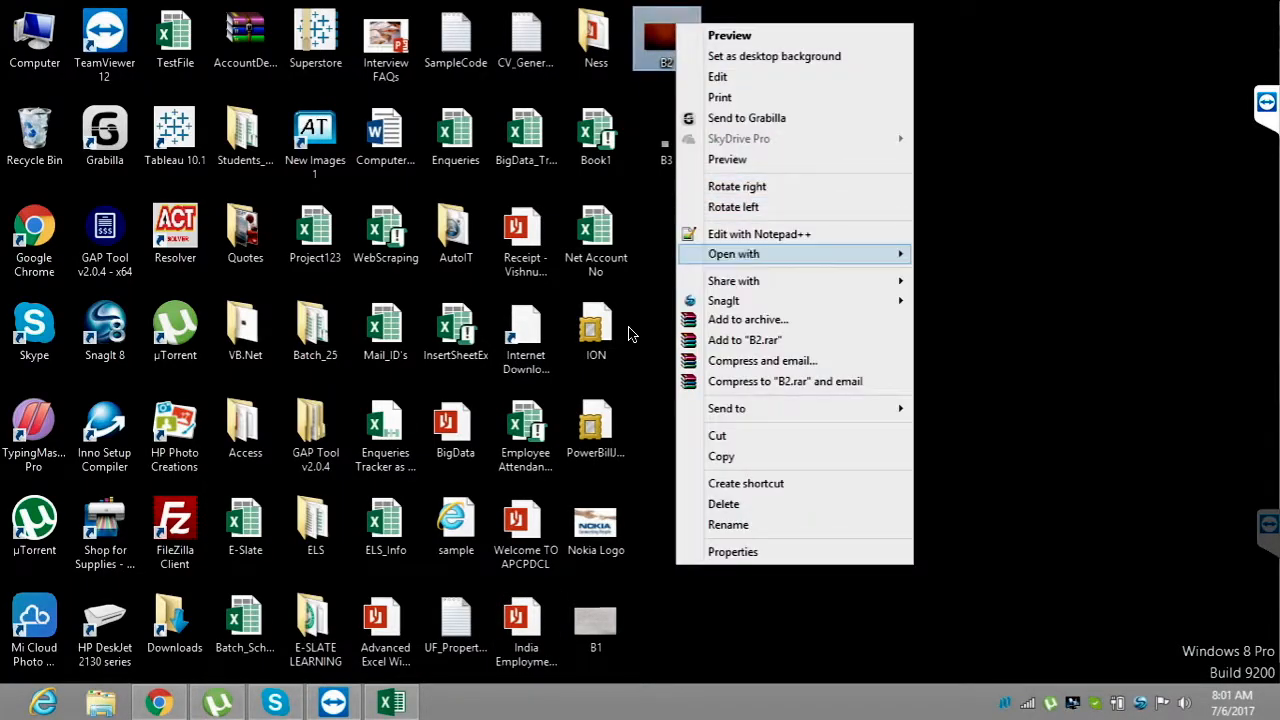
pyautogui.moveTo(790, 254)
pyautogui.click(954, 254)
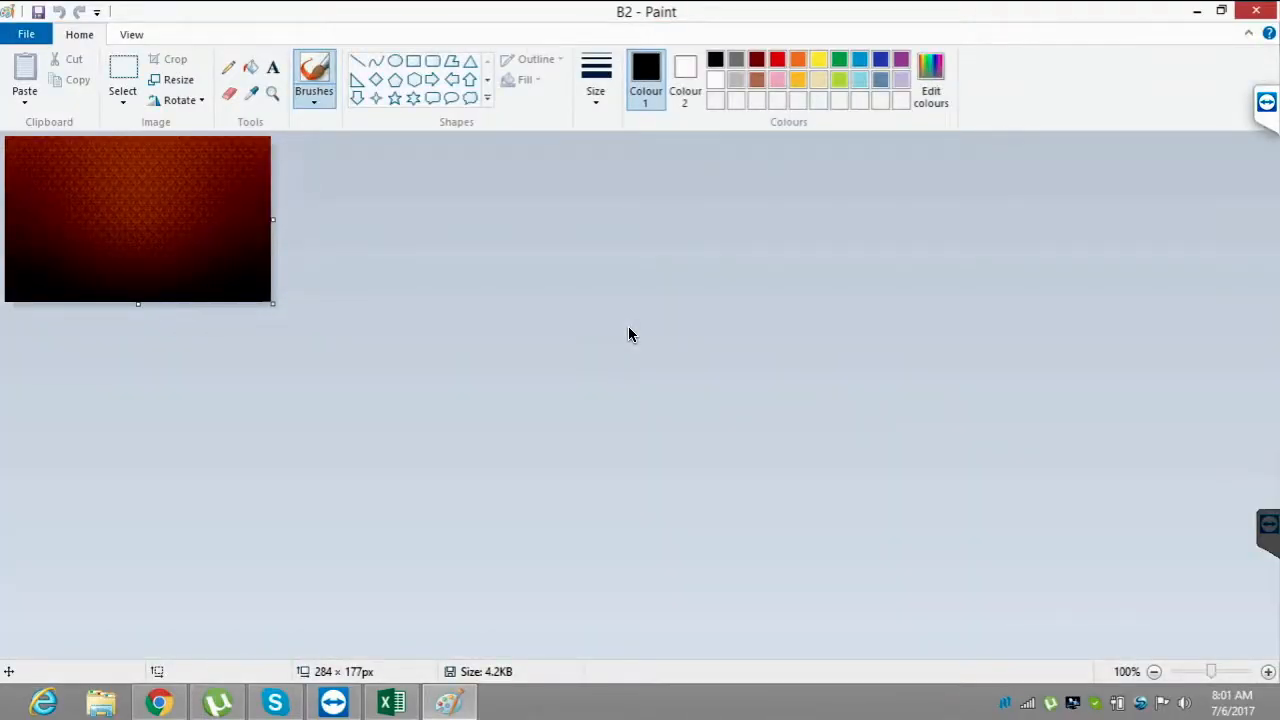
pyautogui.moveTo(273, 304); pyautogui.dragTo(14, 147)
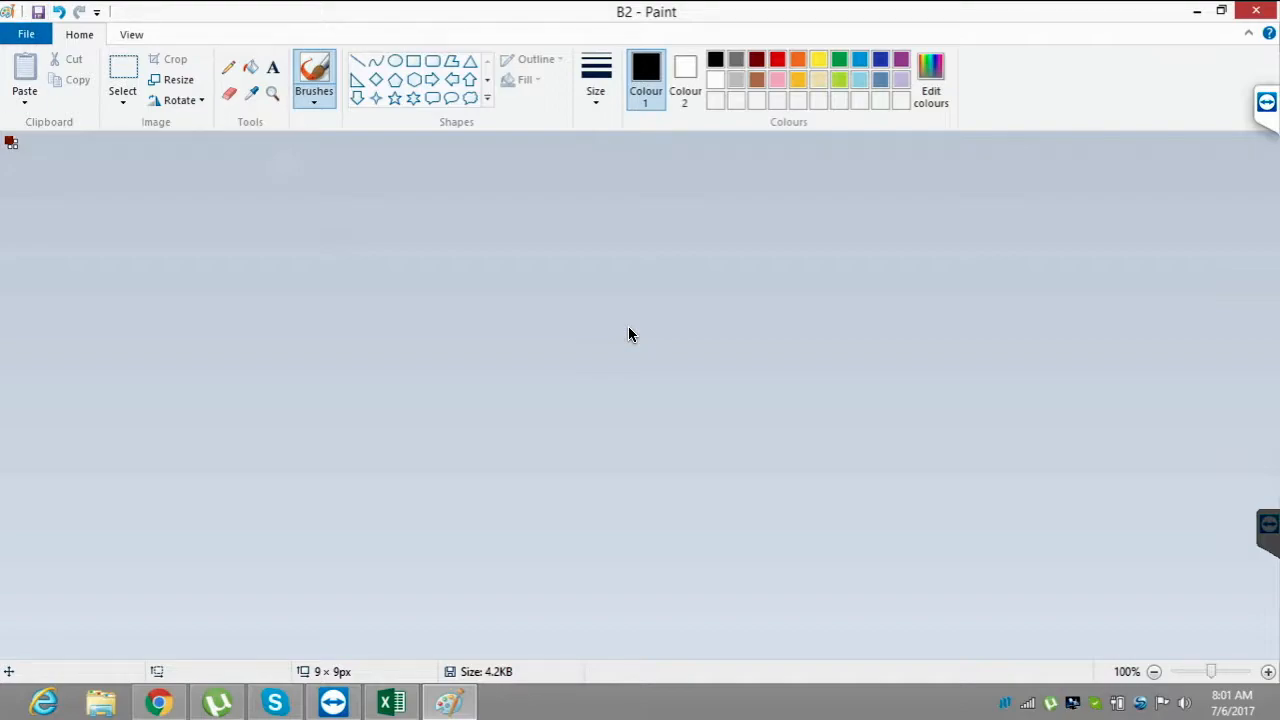
# - Finish shrinking the B2 image's canvas, save it and close Paint
pyautogui.moveTo(15, 147); pyautogui.dragTo(11, 145)
pyautogui.hotkey('ctrl', 's')
pyautogui.hotkey('alt', 'F4')
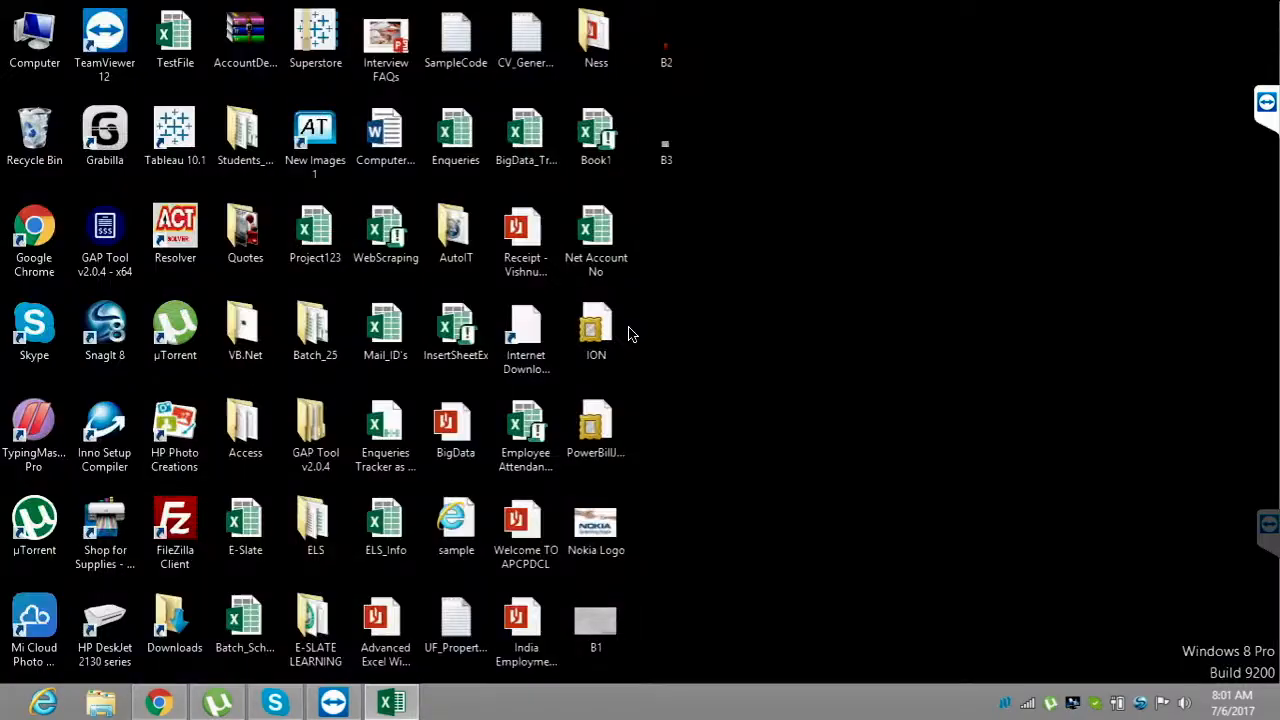
# - Switch to Excel and set the B2 picture from the Desktop as the BG2 sheet background
pyautogui.hotkey('alt', 'Tab')
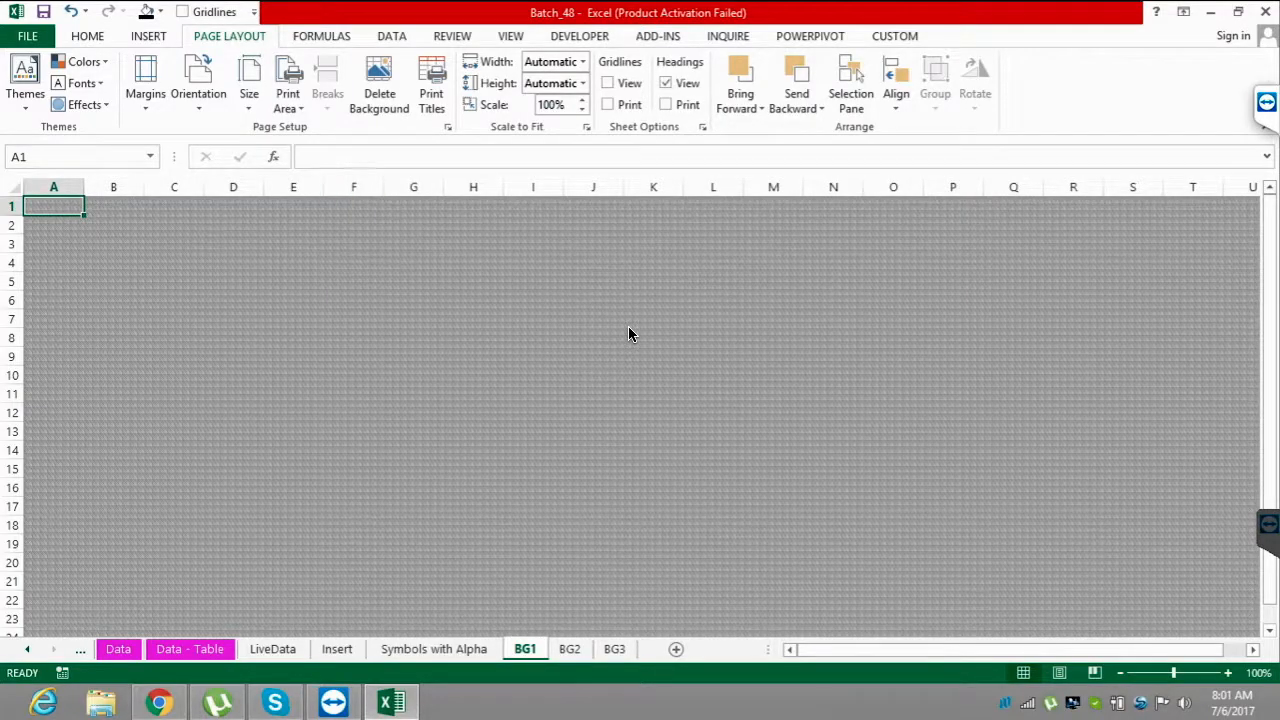
pyautogui.hotkey('ctrl', 'pagedown')
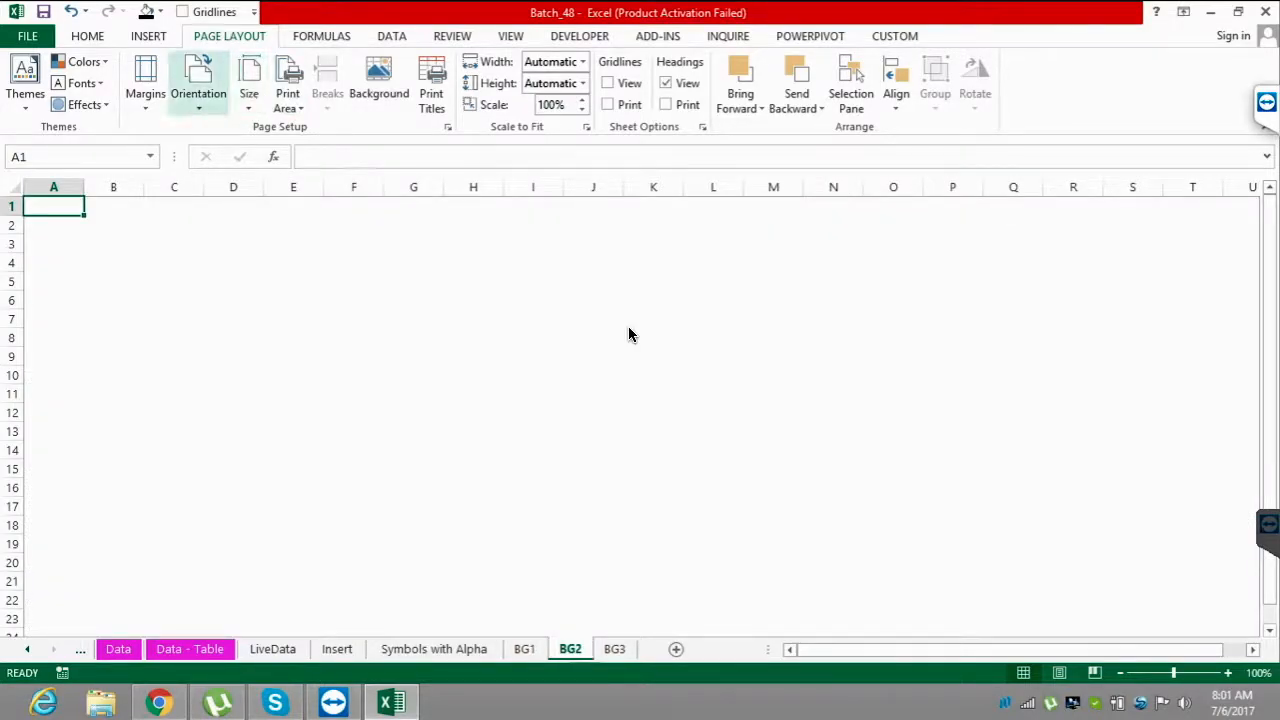
pyautogui.click(379, 84)
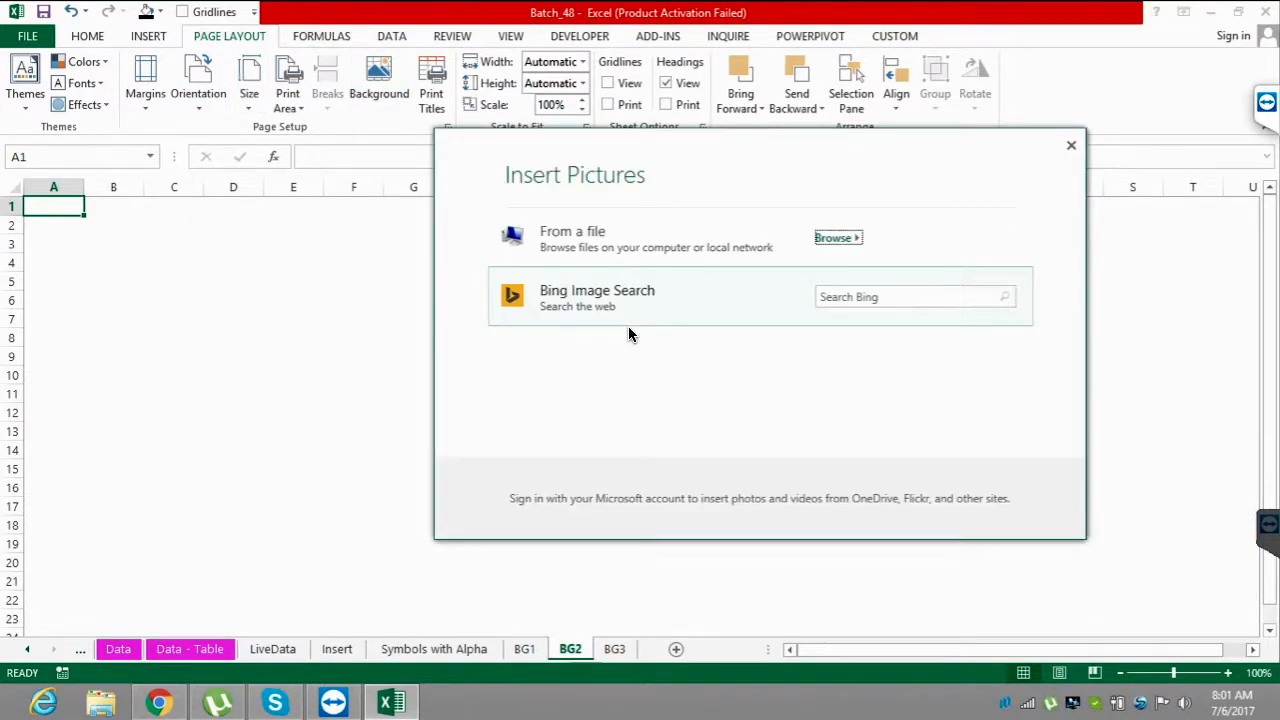
pyautogui.press('Return')
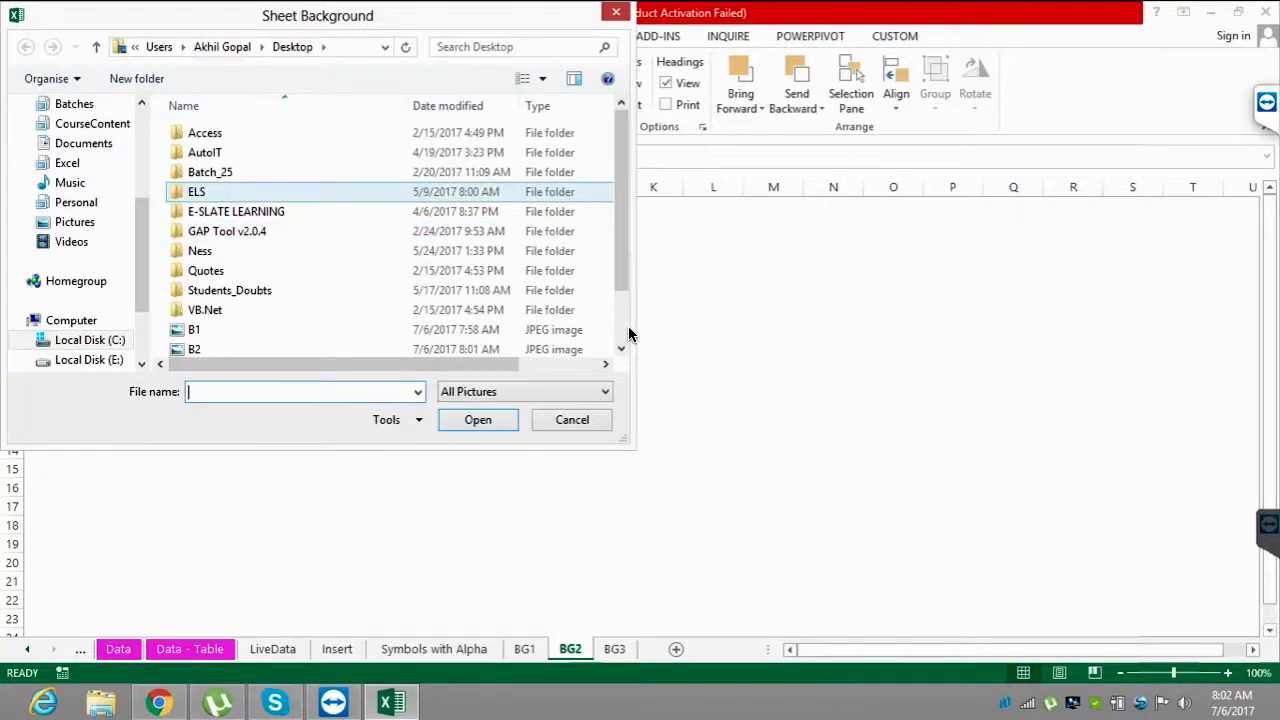
pyautogui.click(194, 349)
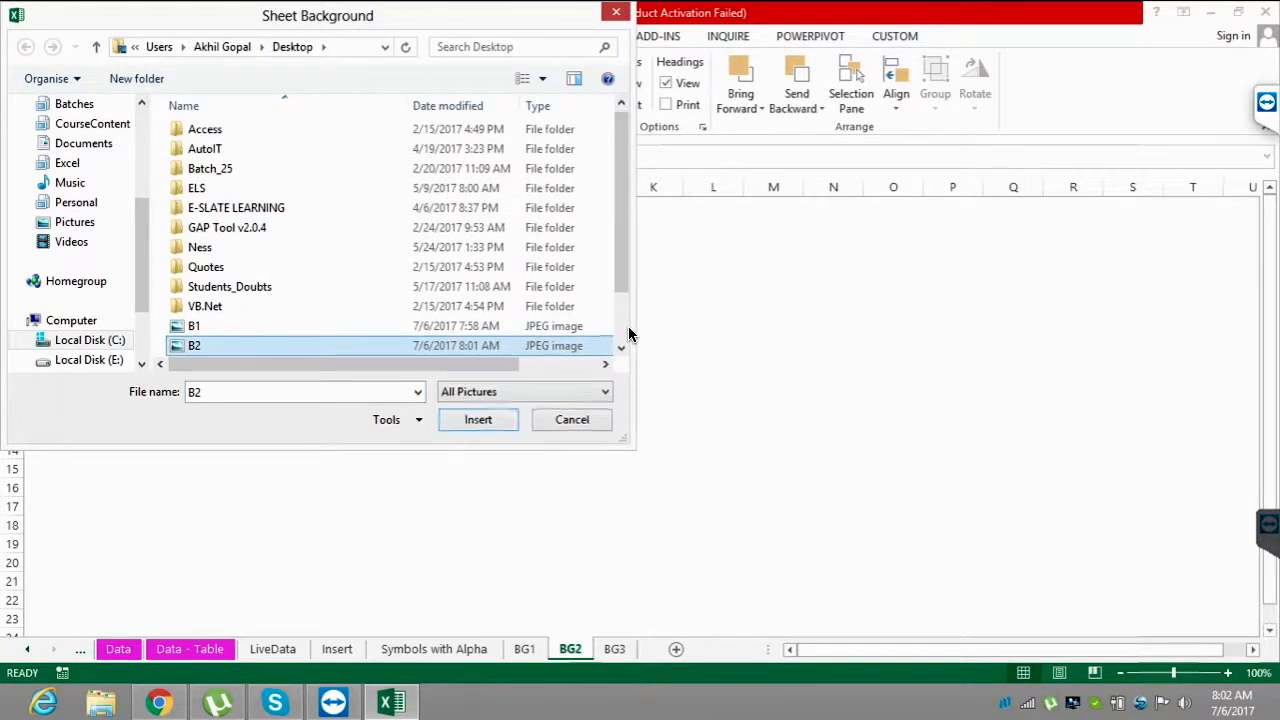
pyautogui.click(478, 420)
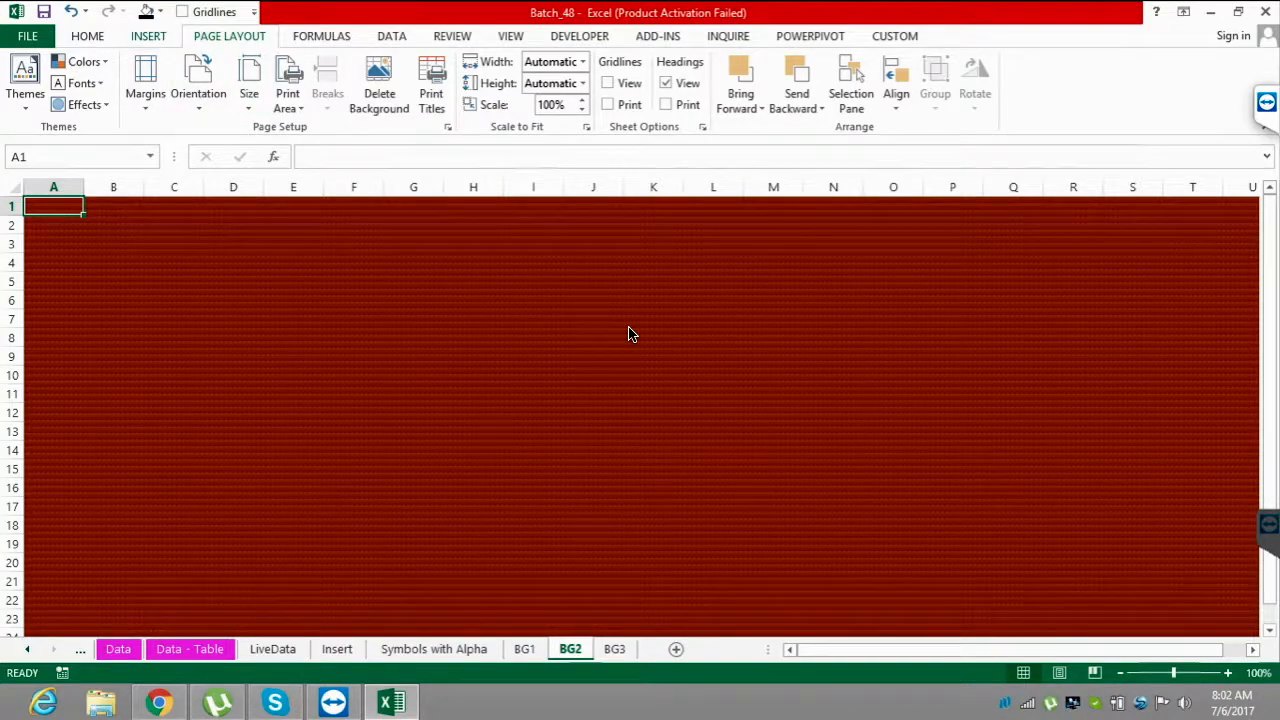
# - Insert a white outlined WordArt reading "Project Dashboard" on the BG2 sheet
pyautogui.click(148, 36)
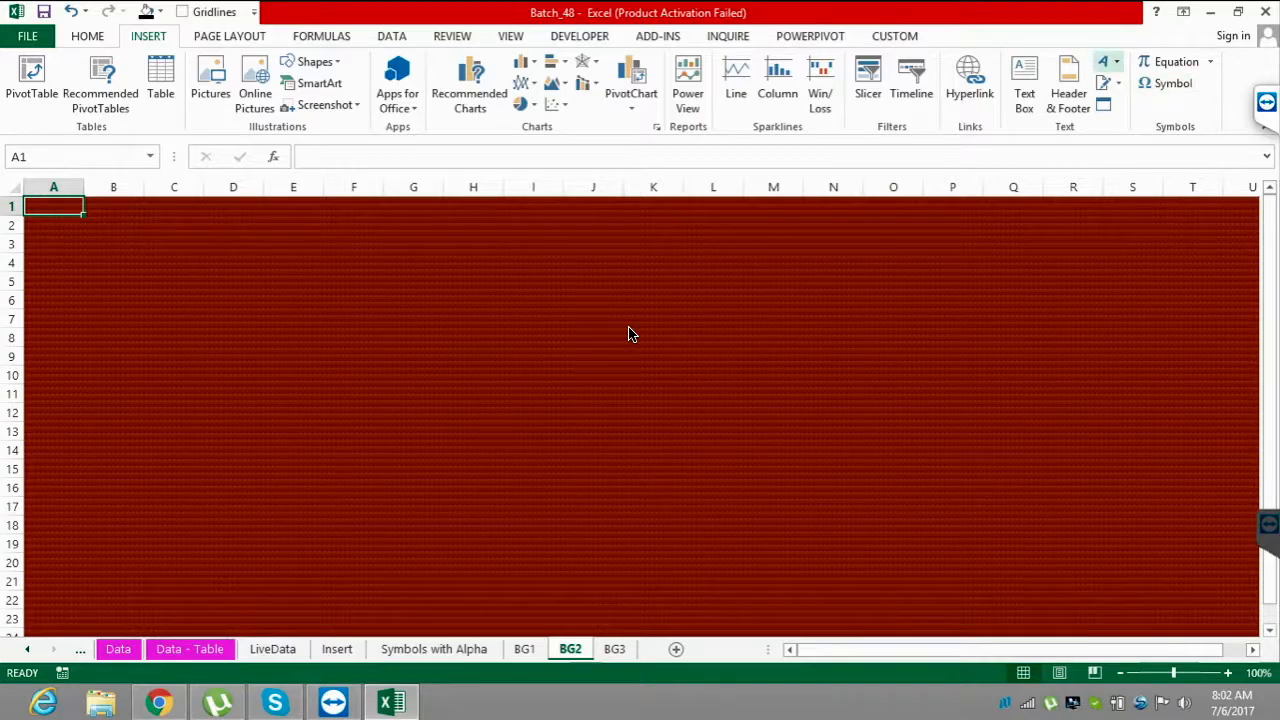
pyautogui.click(1108, 61)
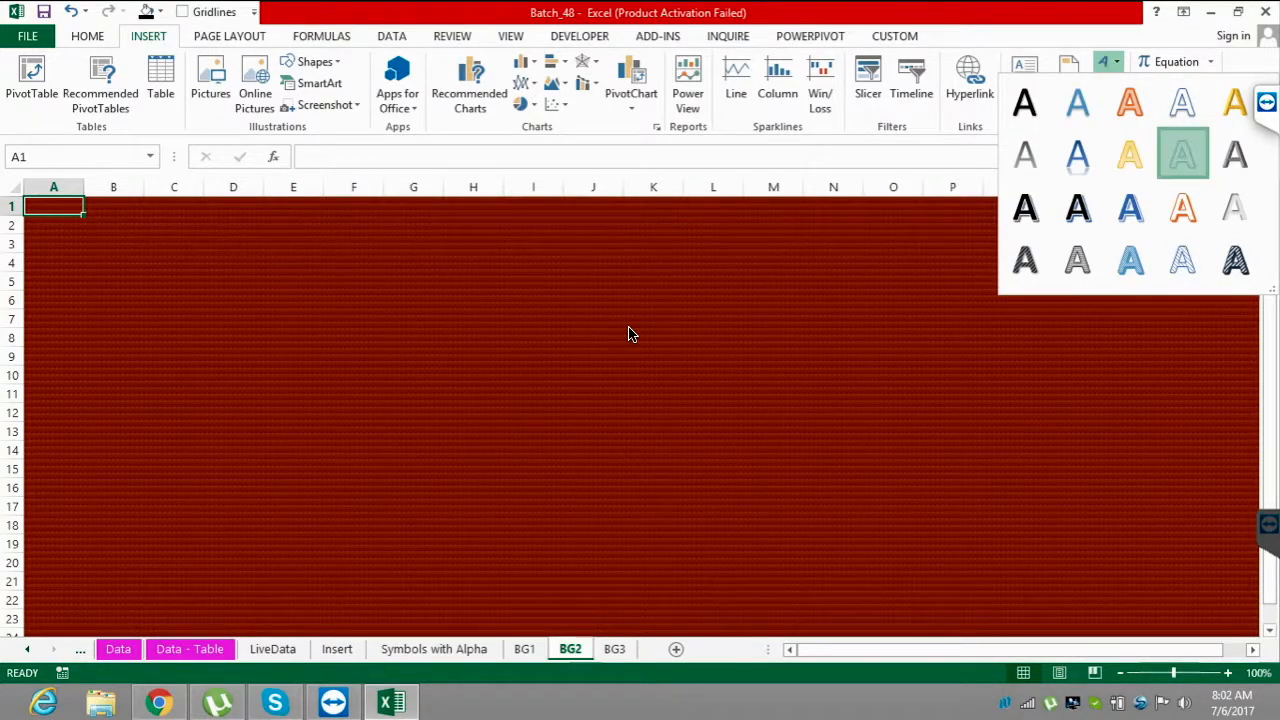
pyautogui.click(1182, 155)
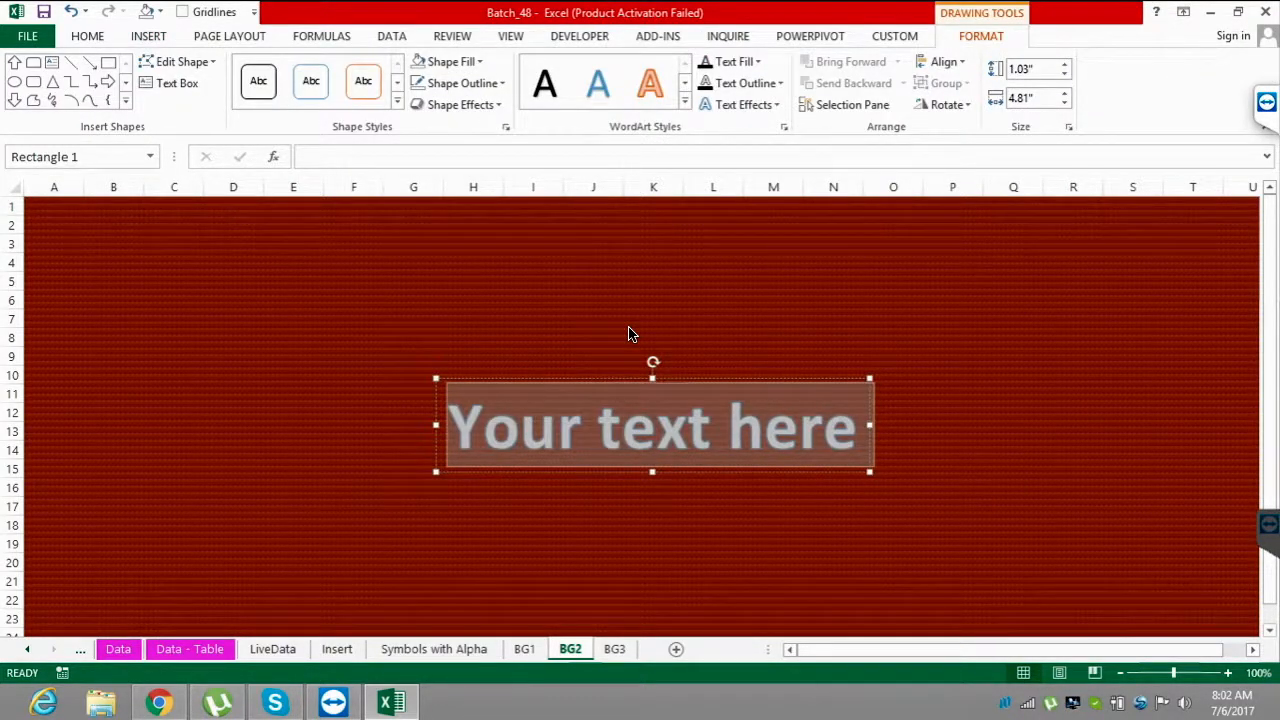
pyautogui.write('Project')
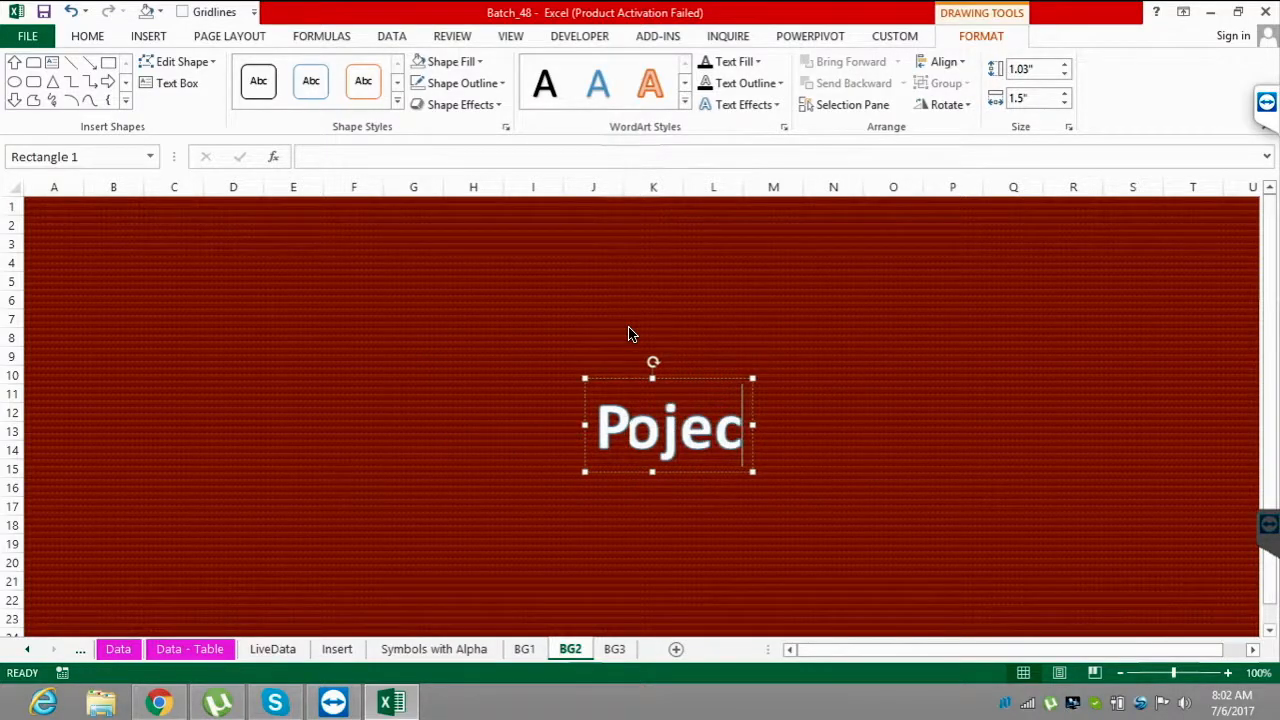
pyautogui.write(' C')
pyautogui.press('BackSpace')
pyautogui.write('Dashboard')
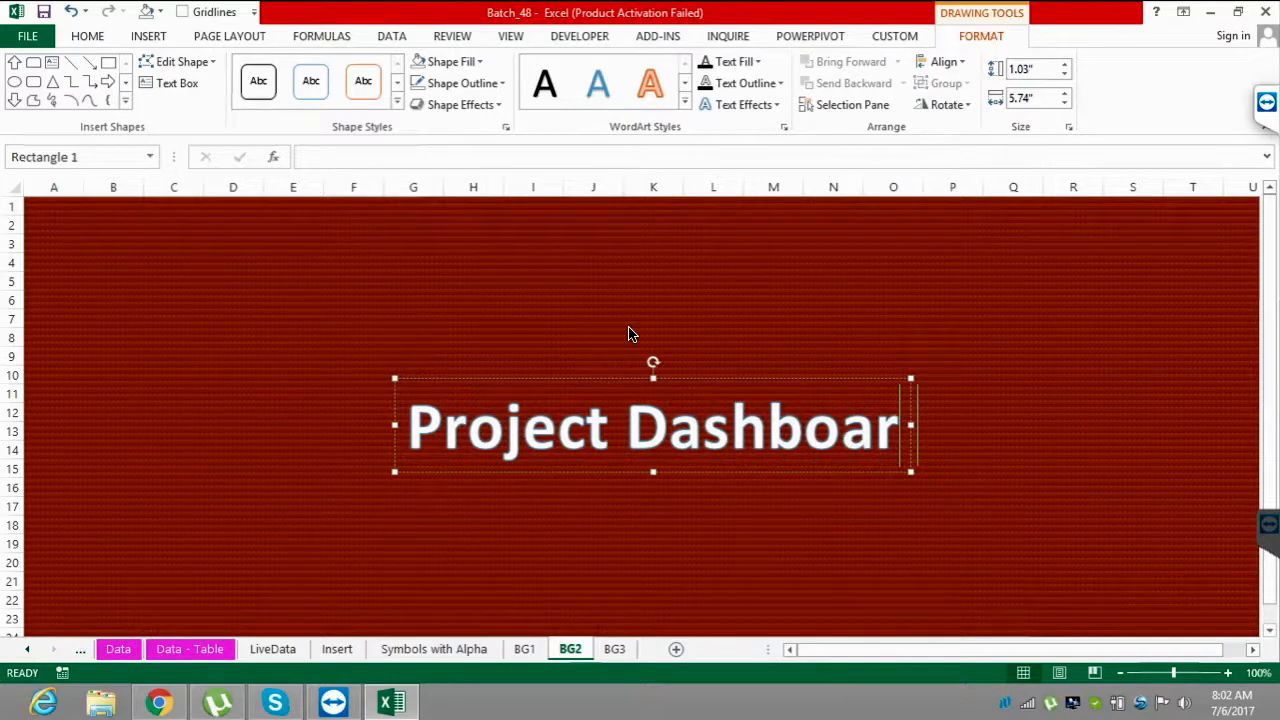
pyautogui.press('Escape')
pyautogui.press('Escape')
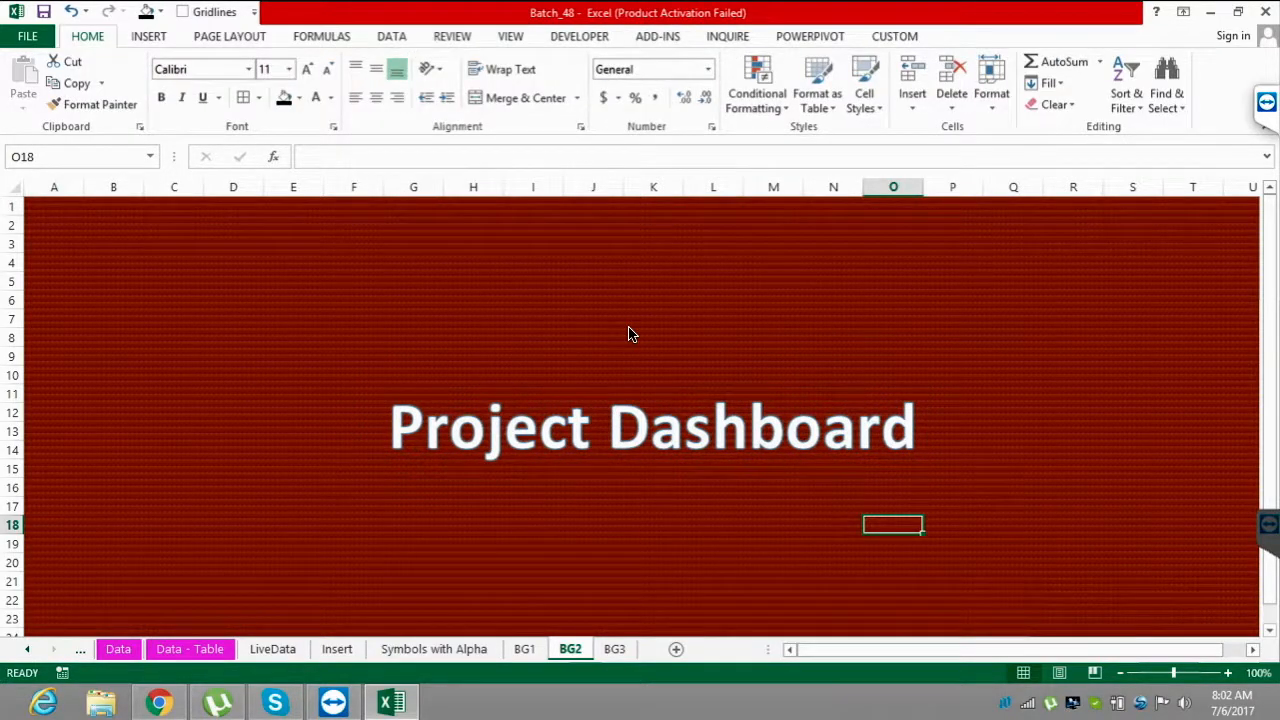
# - Move the Project Dashboard WordArt up to the first rows of the sheet and deselect it
pyautogui.hotkey('ctrl', 'alt', '5')
pyautogui.moveTo(760, 378); pyautogui.dragTo(728, 196)
pyautogui.click(833, 375)
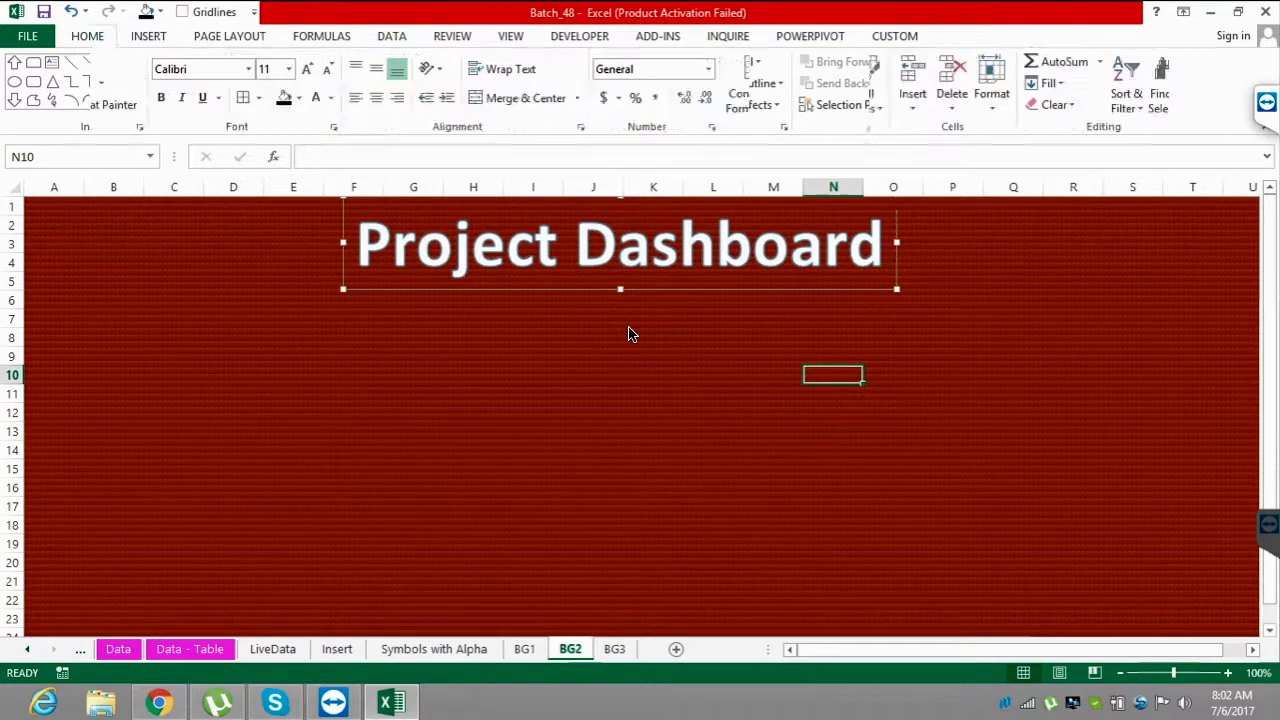
# - Collapse the ribbon and set its display option to Auto-hide Ribbon
pyautogui.rightClick(814, 42)
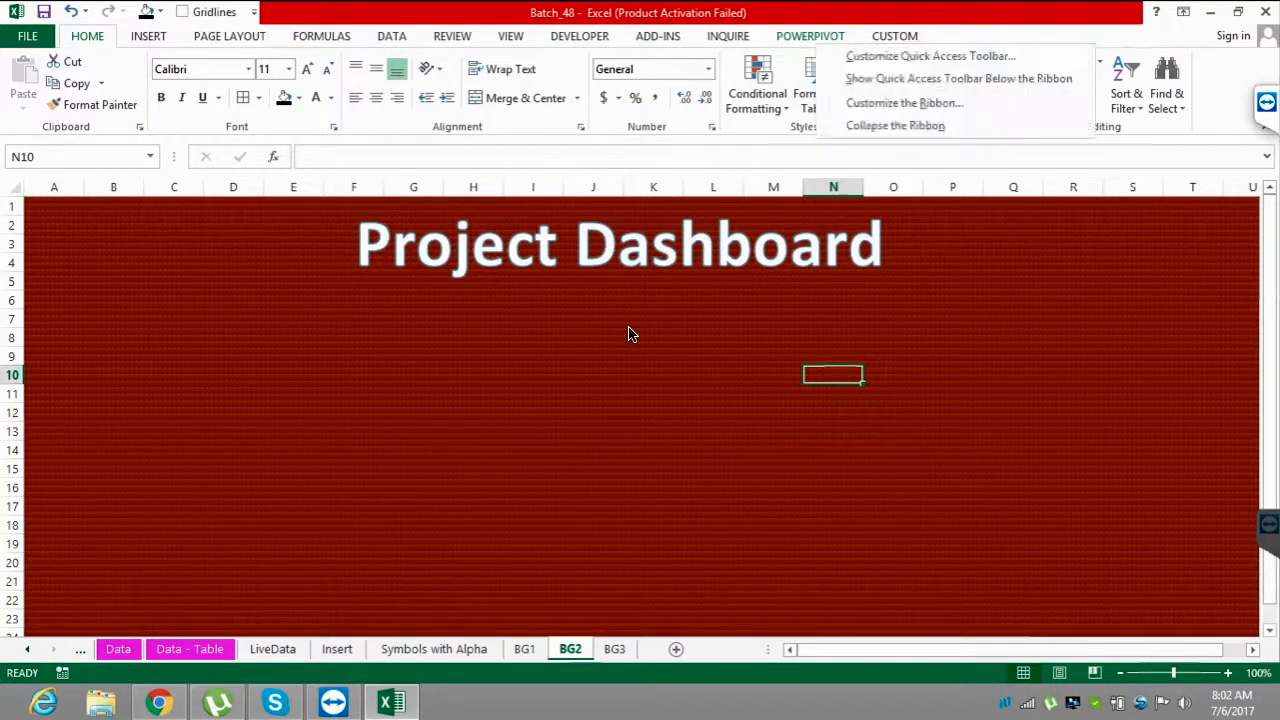
pyautogui.click(905, 123)
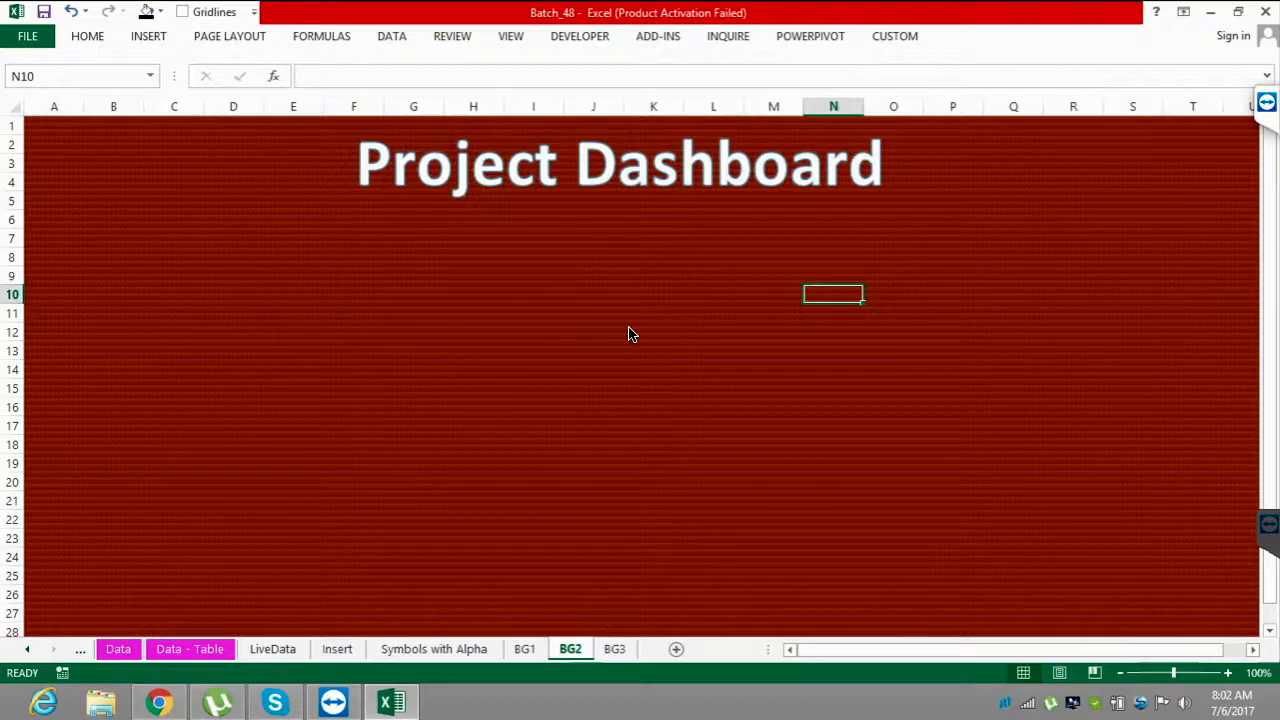
pyautogui.click(1183, 11)
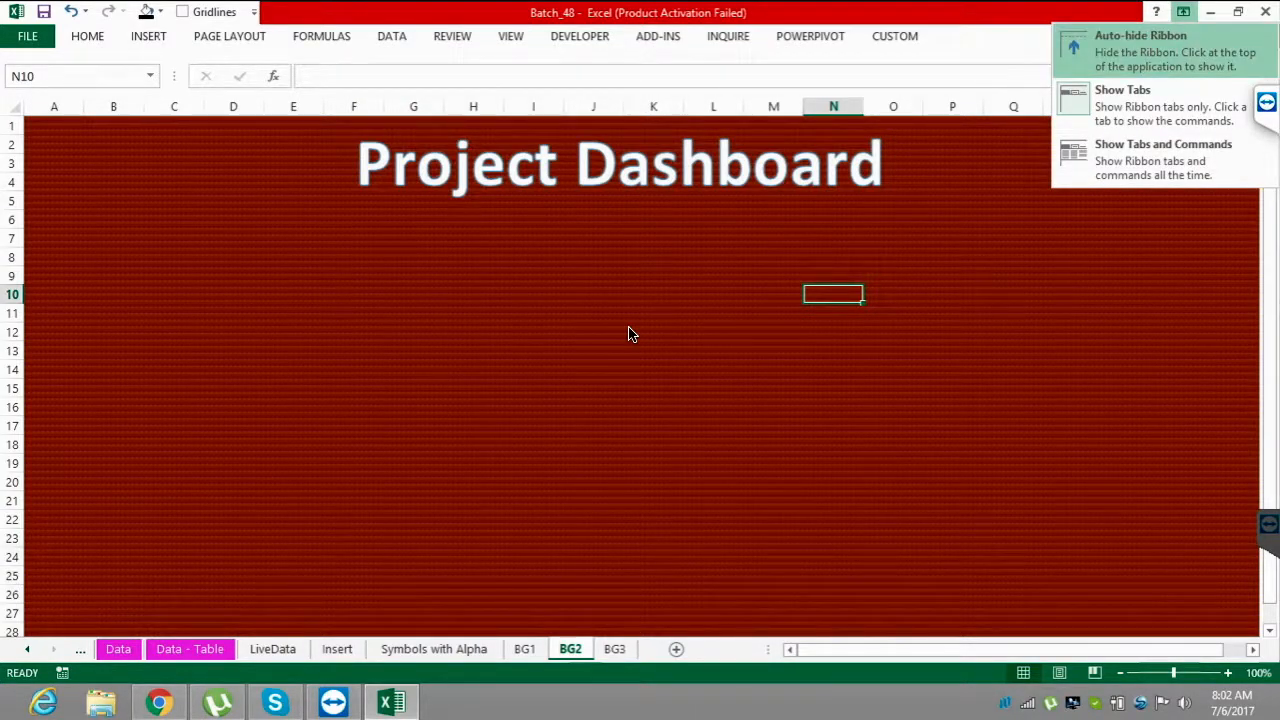
pyautogui.click(1140, 45)
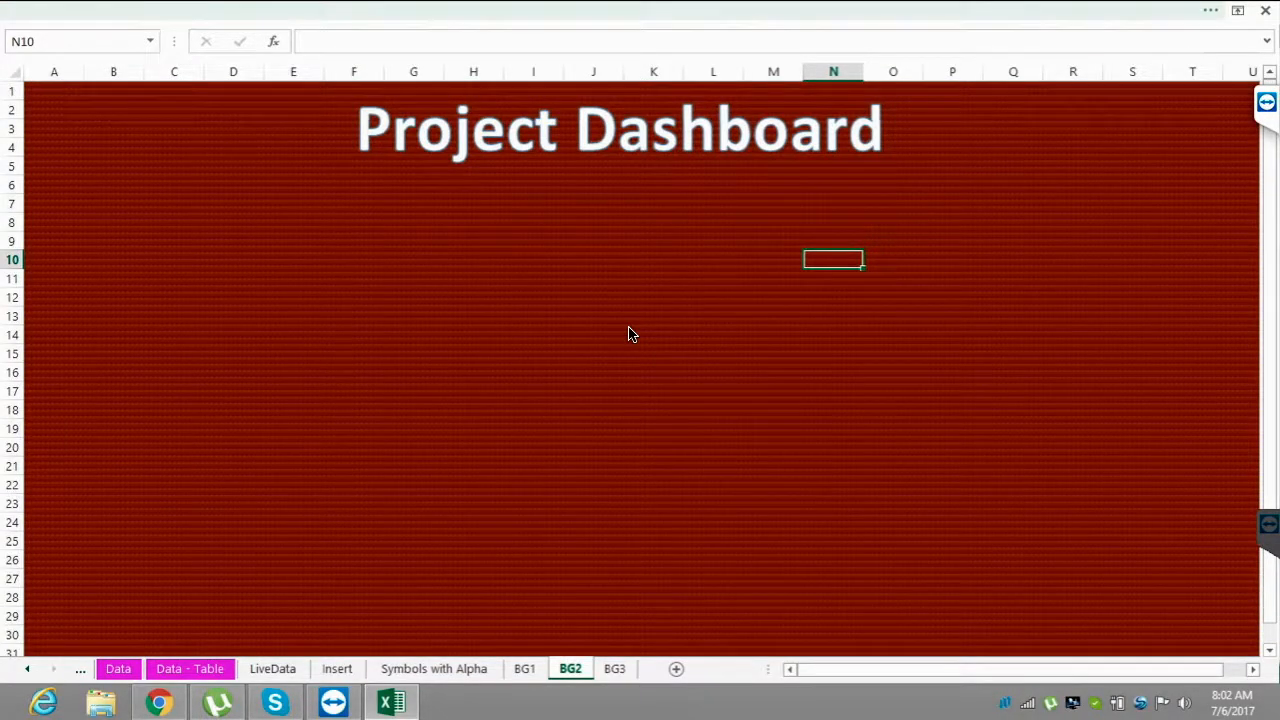
# - Set the ribbon display to Show Tabs and hide the formula bar and the row and column headings
pyautogui.click(1238, 10)
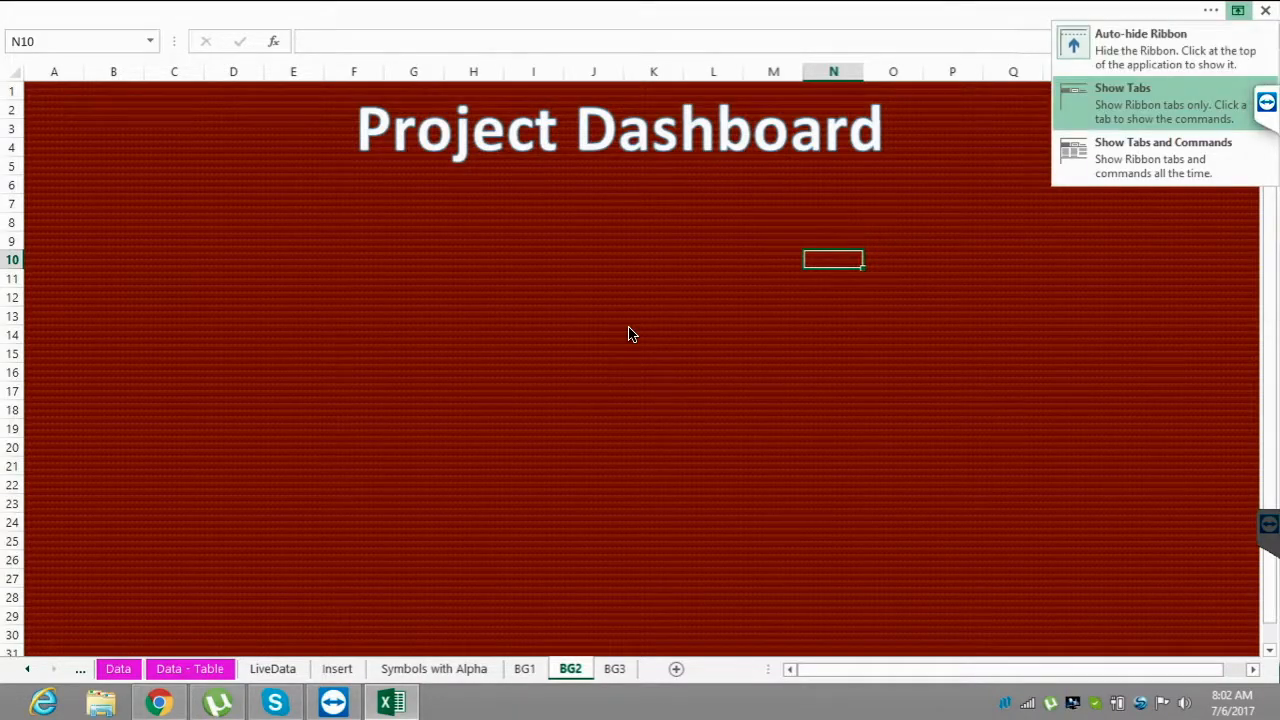
pyautogui.click(631, 334)
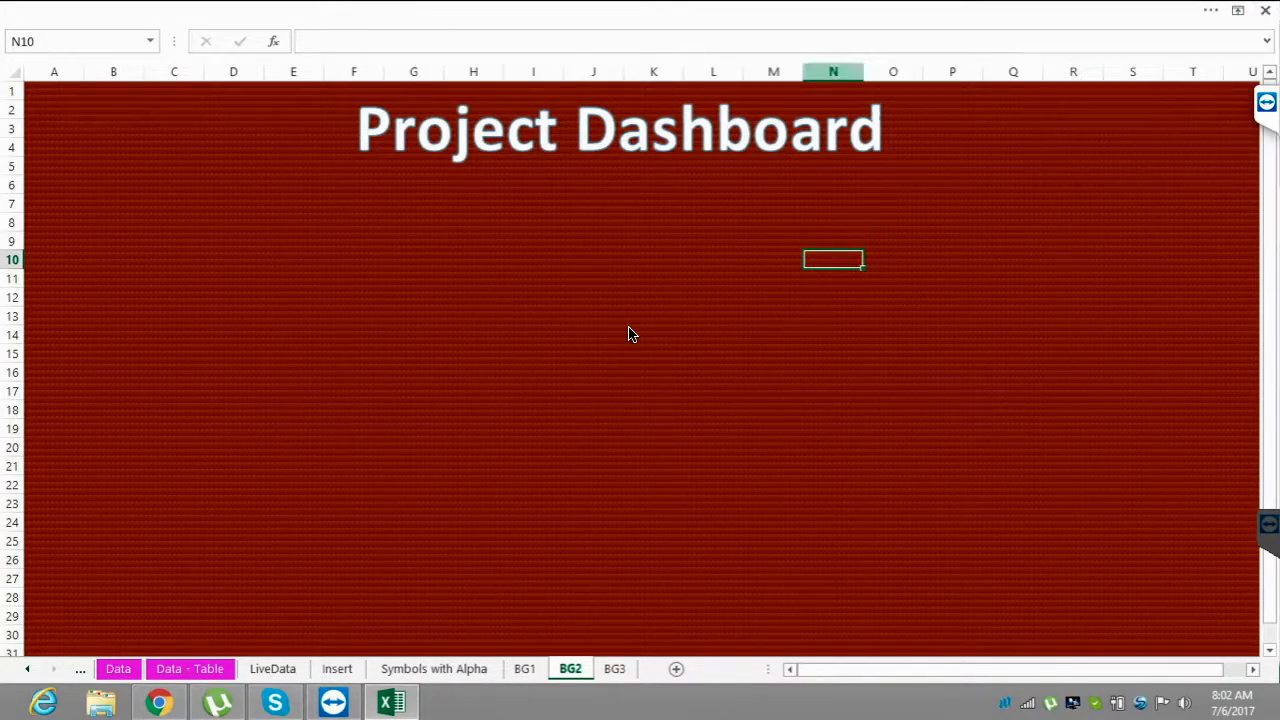
pyautogui.click(1238, 10)
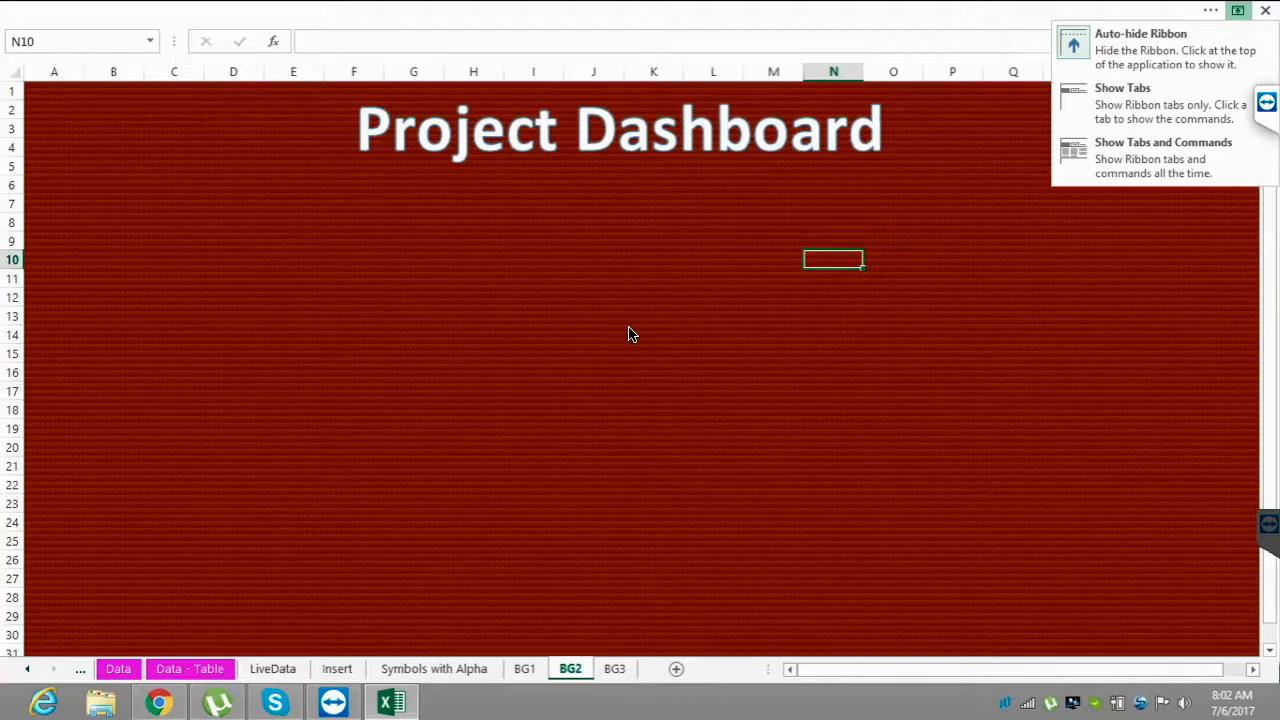
pyautogui.click(1160, 103)
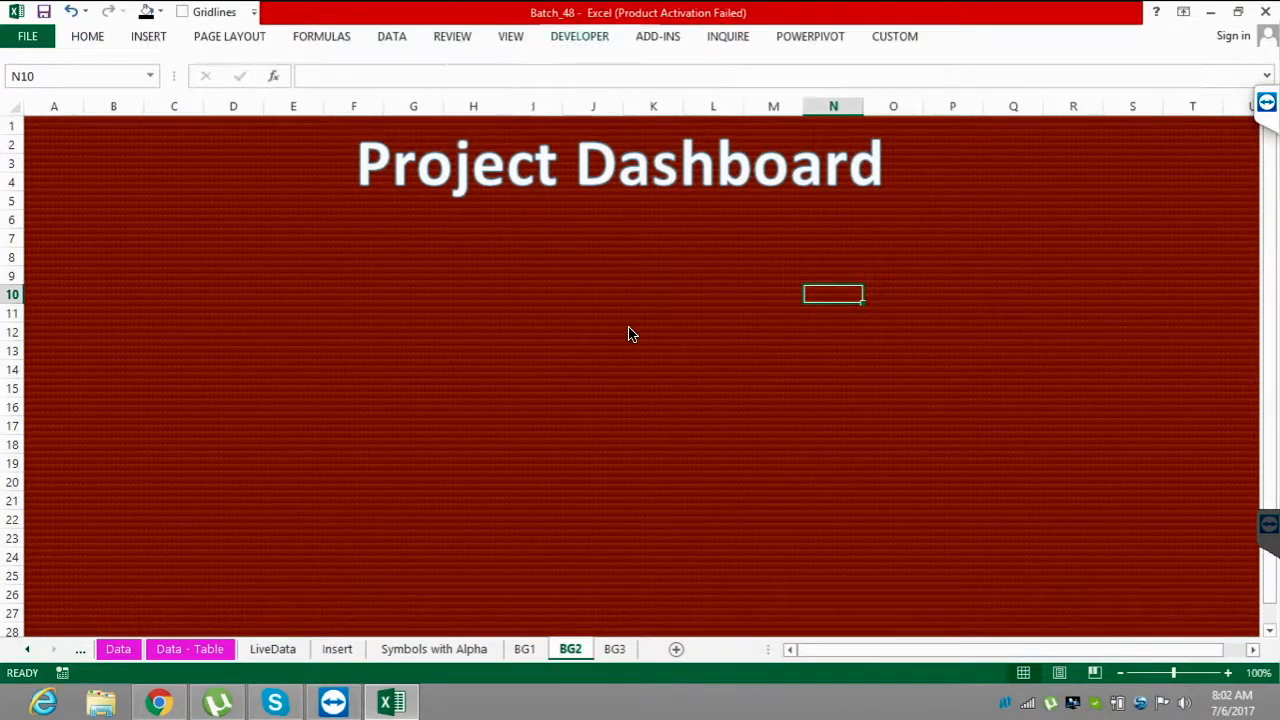
pyautogui.click(511, 36)
pyautogui.click(275, 98)
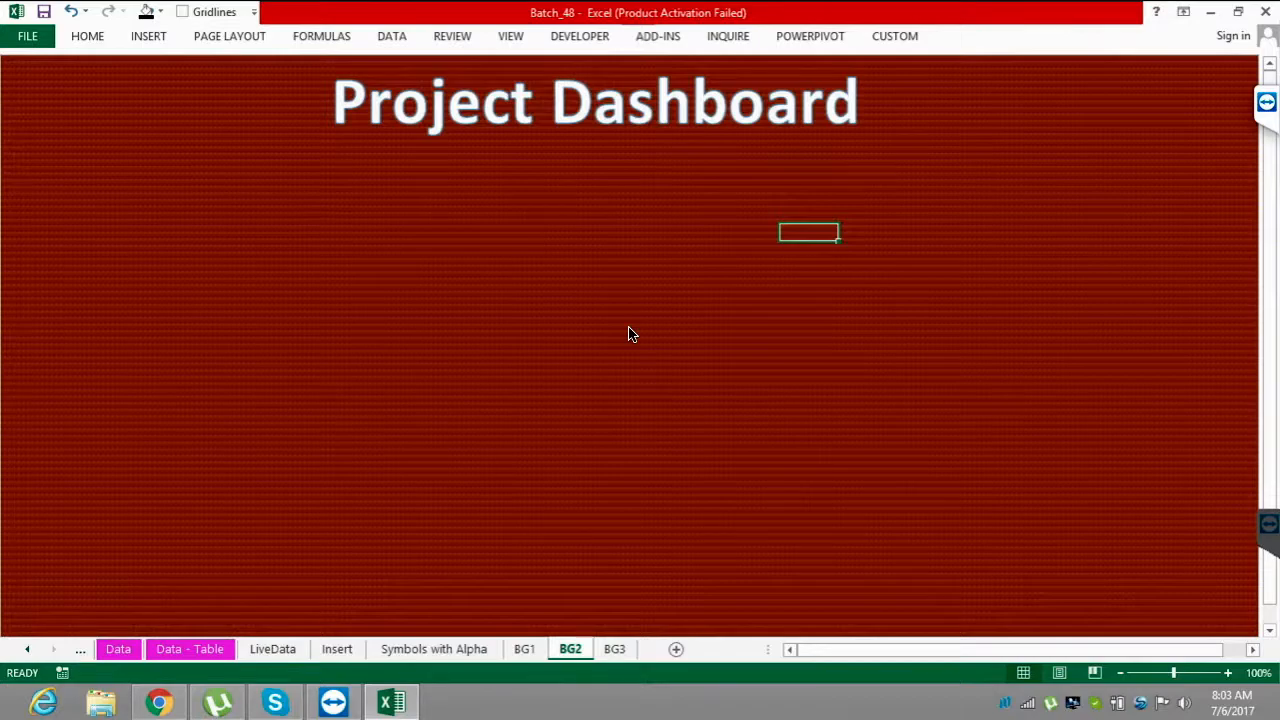
# - Set the ribbon display to Show Tabs and Commands and turn the formula bar and headings back on
pyautogui.click(1184, 12)
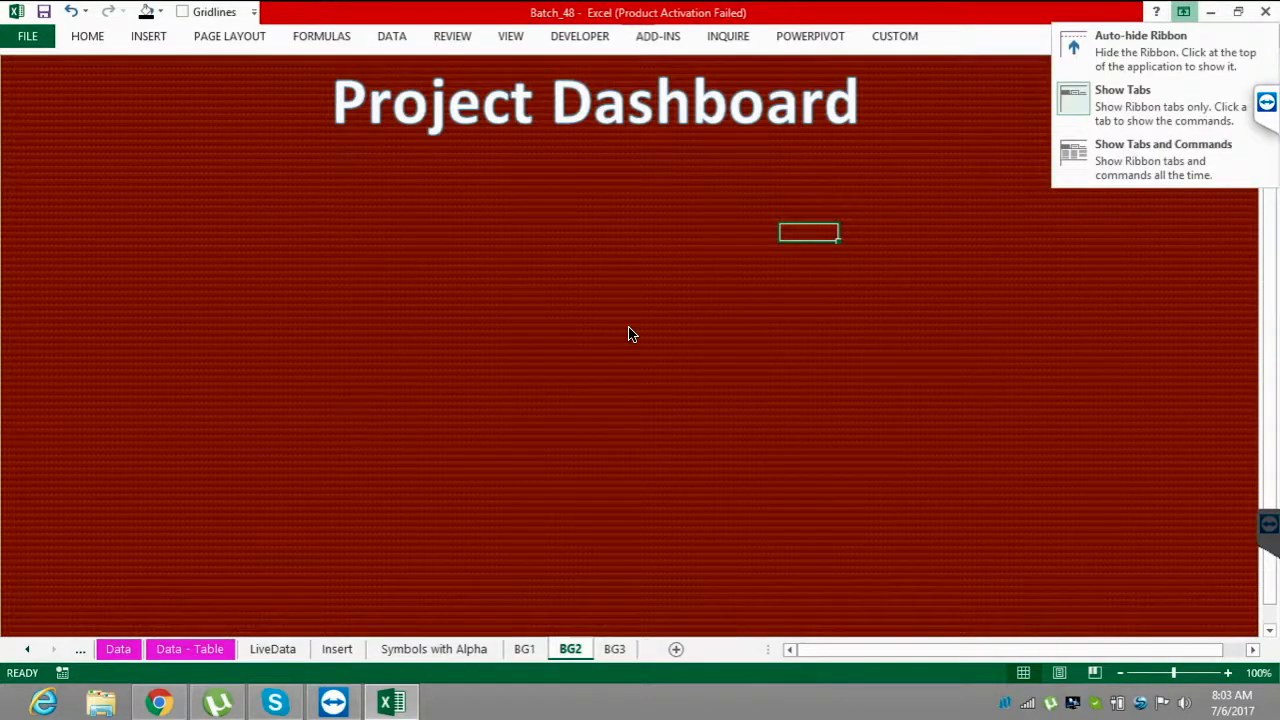
pyautogui.press('Down')
pyautogui.press('Down')
pyautogui.press('Return')
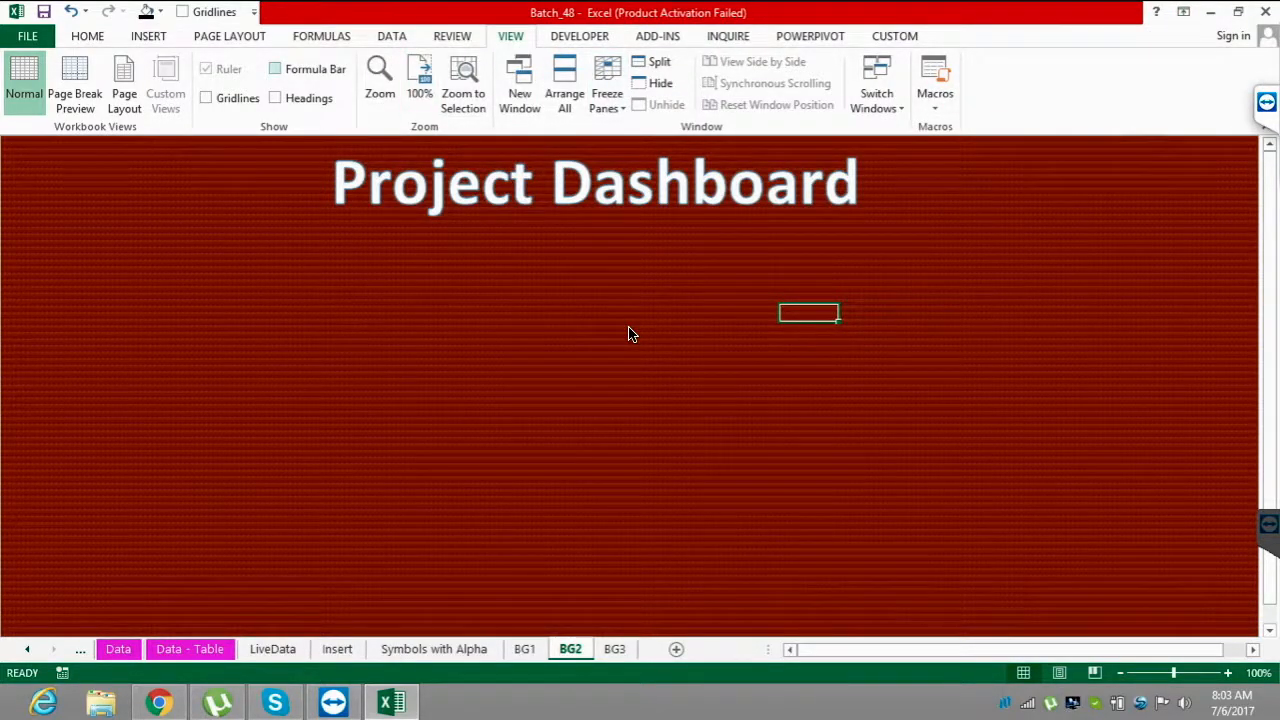
pyautogui.click(275, 69)
pyautogui.click(275, 98)
pyautogui.click(353, 375)
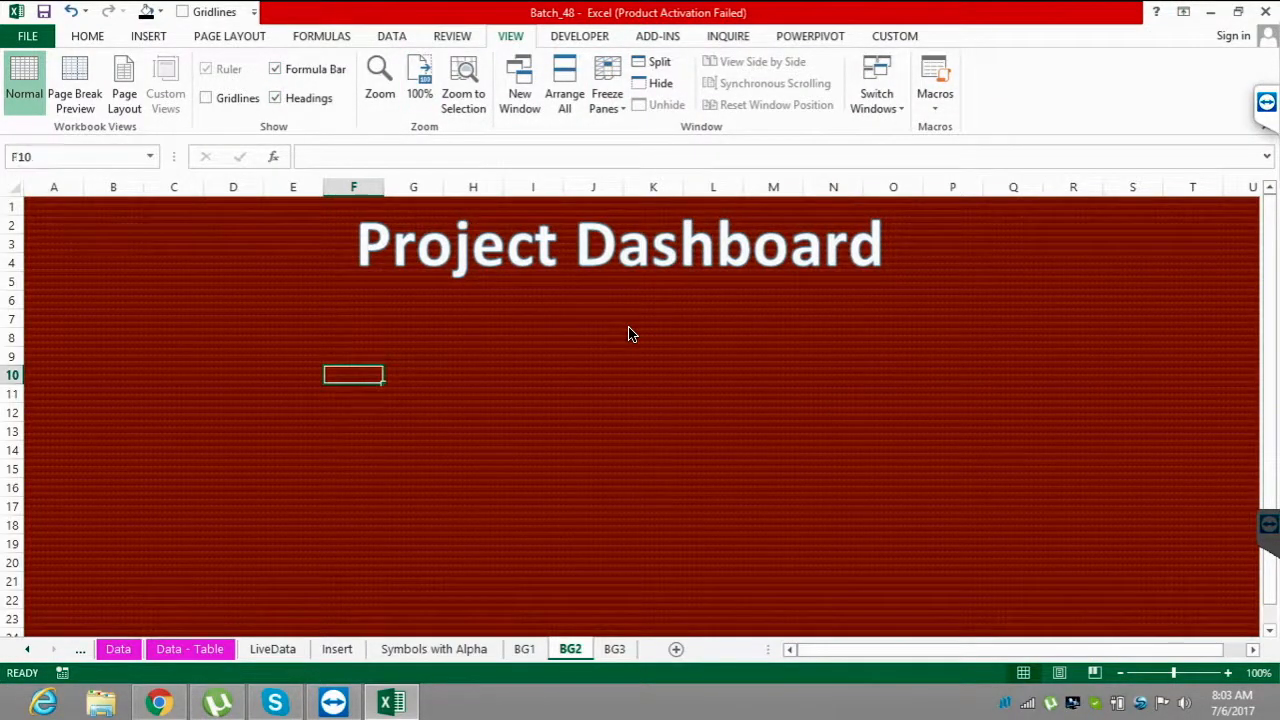
pyautogui.click(229, 36)
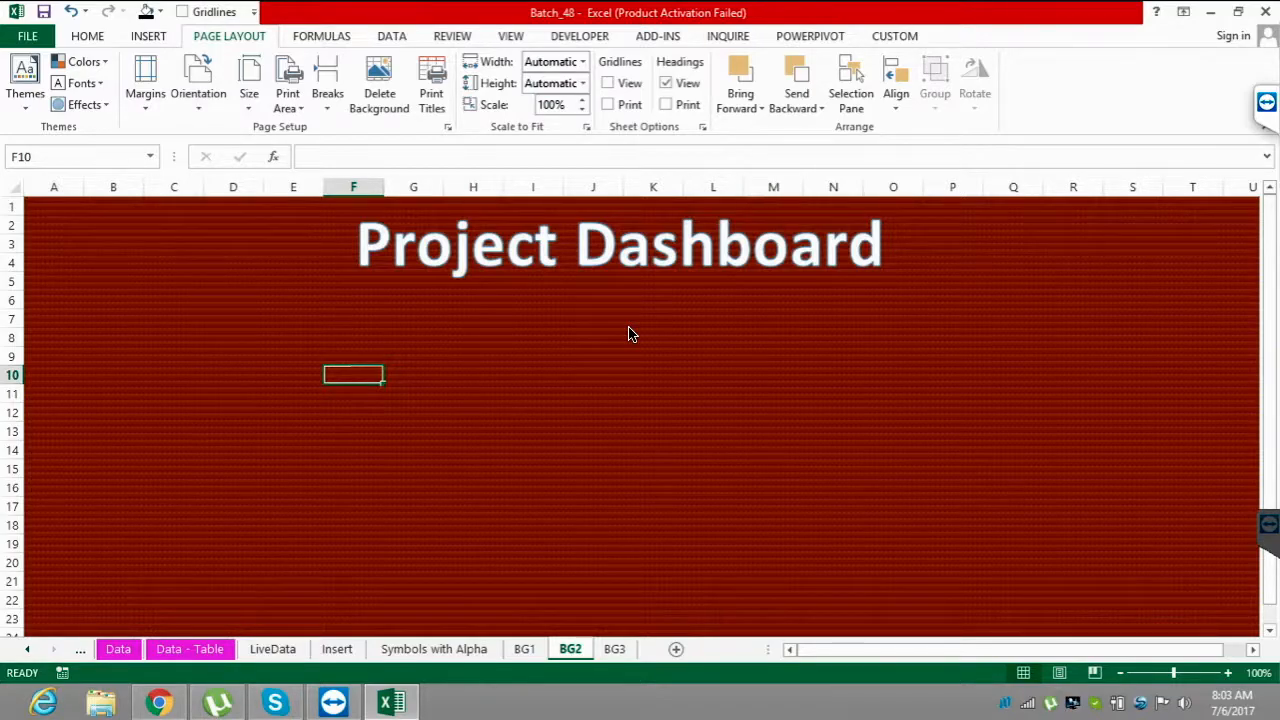
pyautogui.click(653, 412)
pyautogui.click(473, 318)
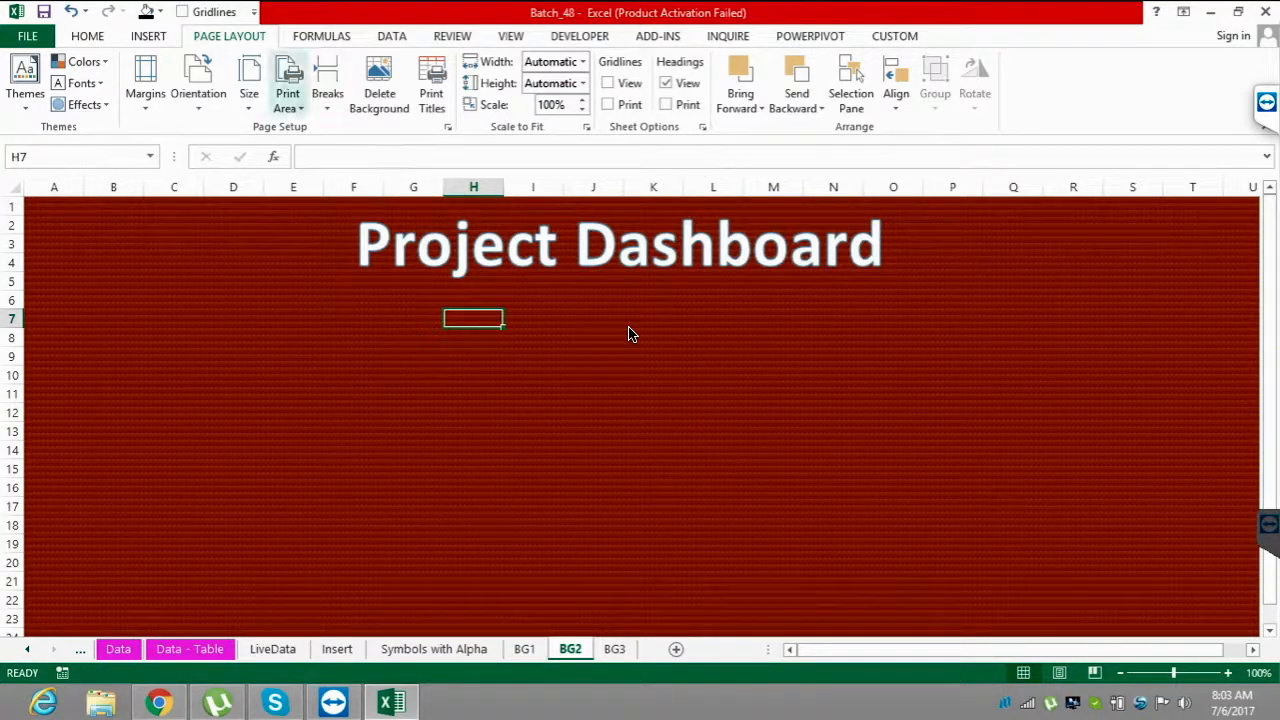
pyautogui.click(321, 36)
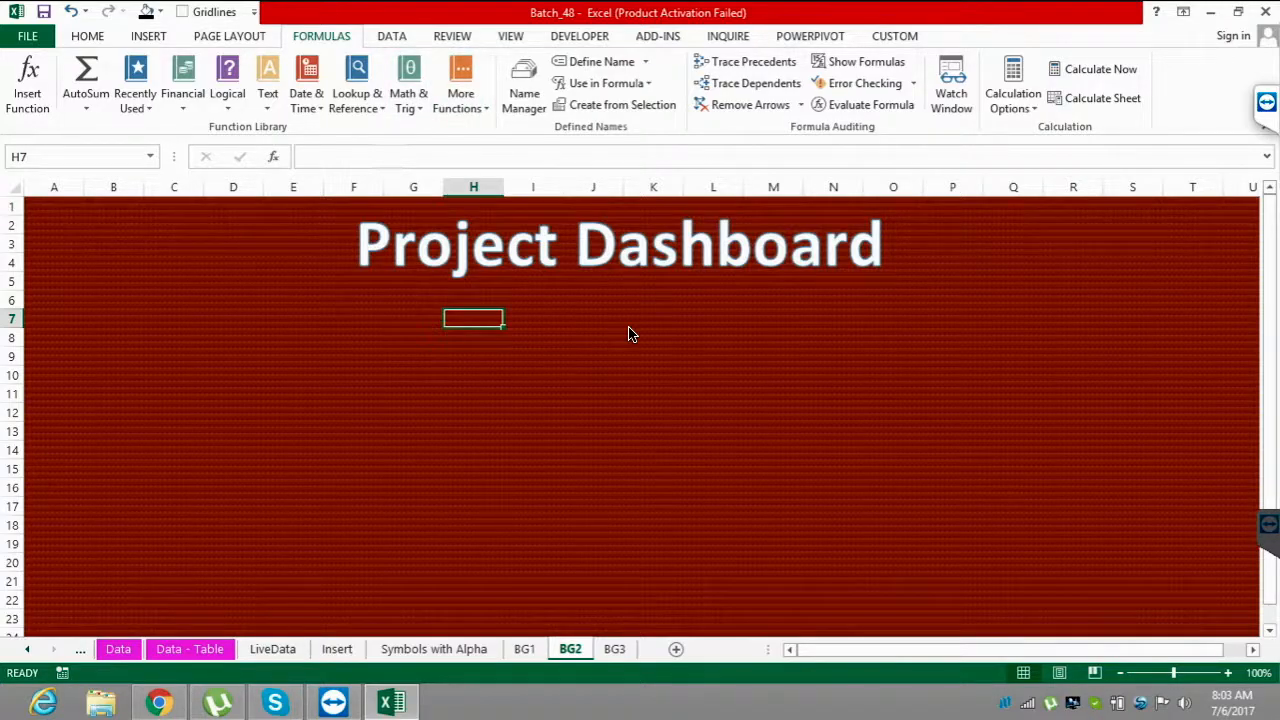
pyautogui.click(533, 431)
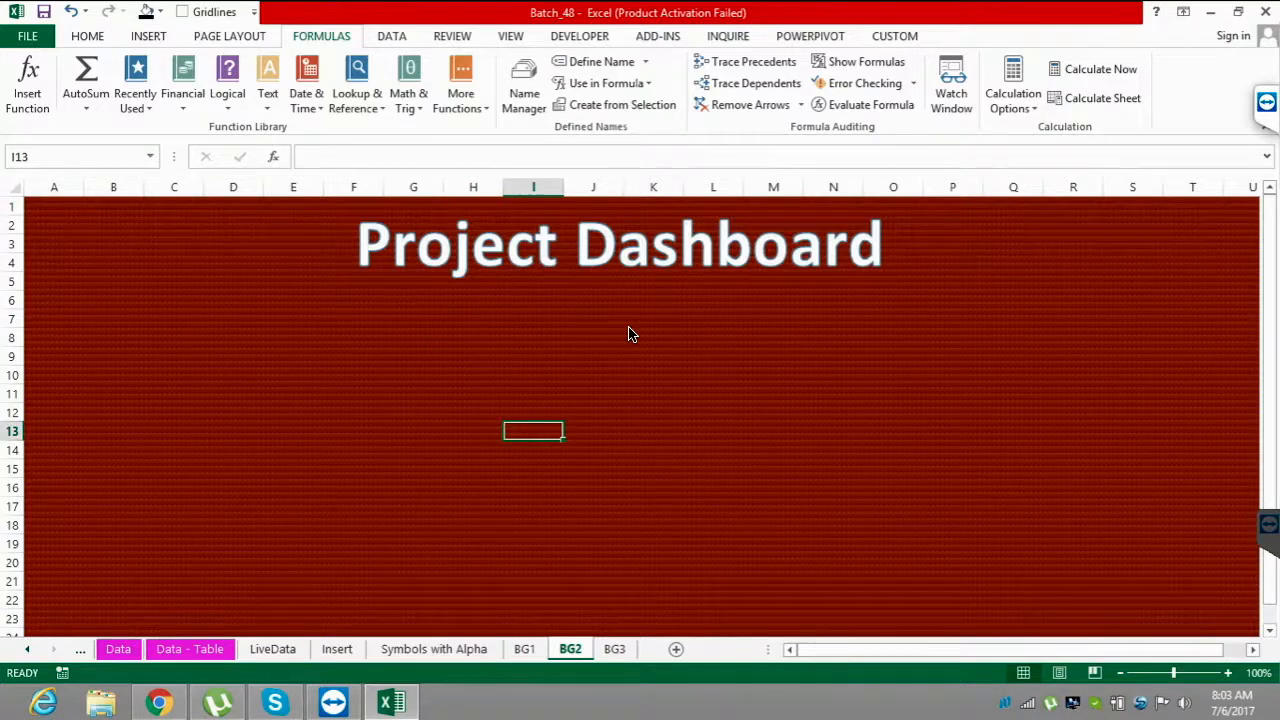
# - Run the ShowUF macro and submit its worksheet list with Formulas ticked to unhide that sheet
pyautogui.hotkey('alt', 'F8')
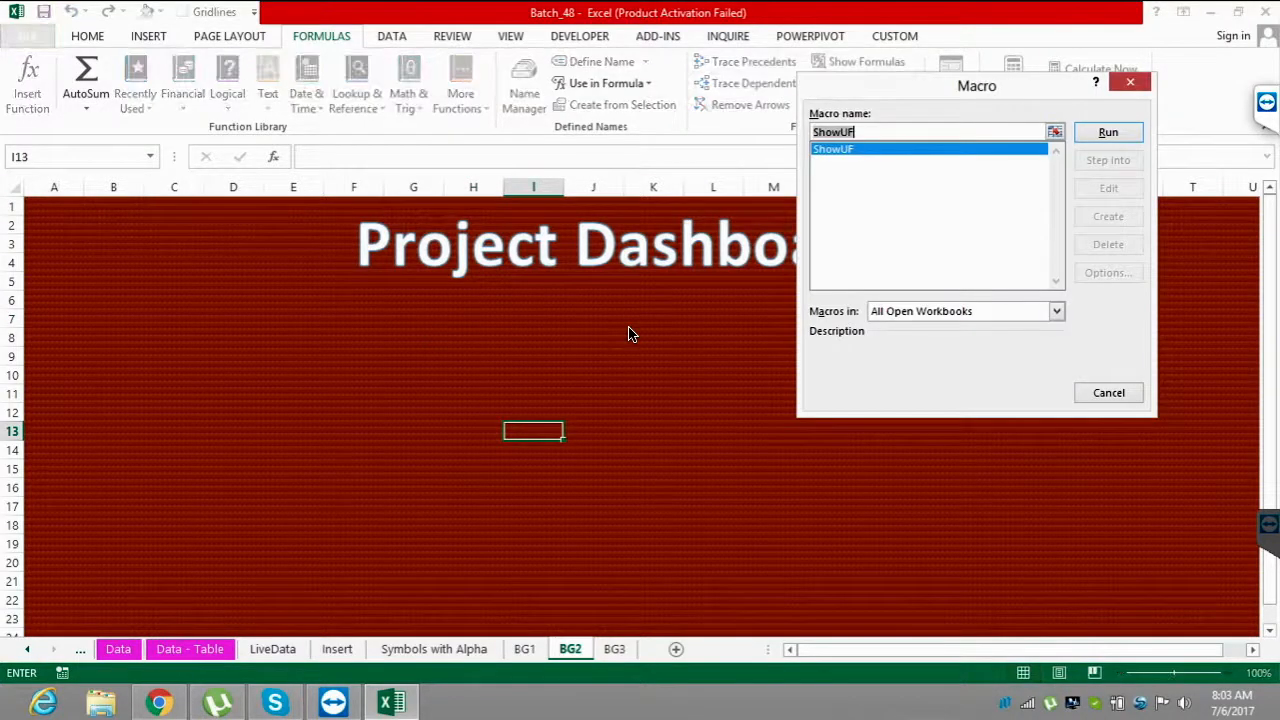
pyautogui.press('Return')
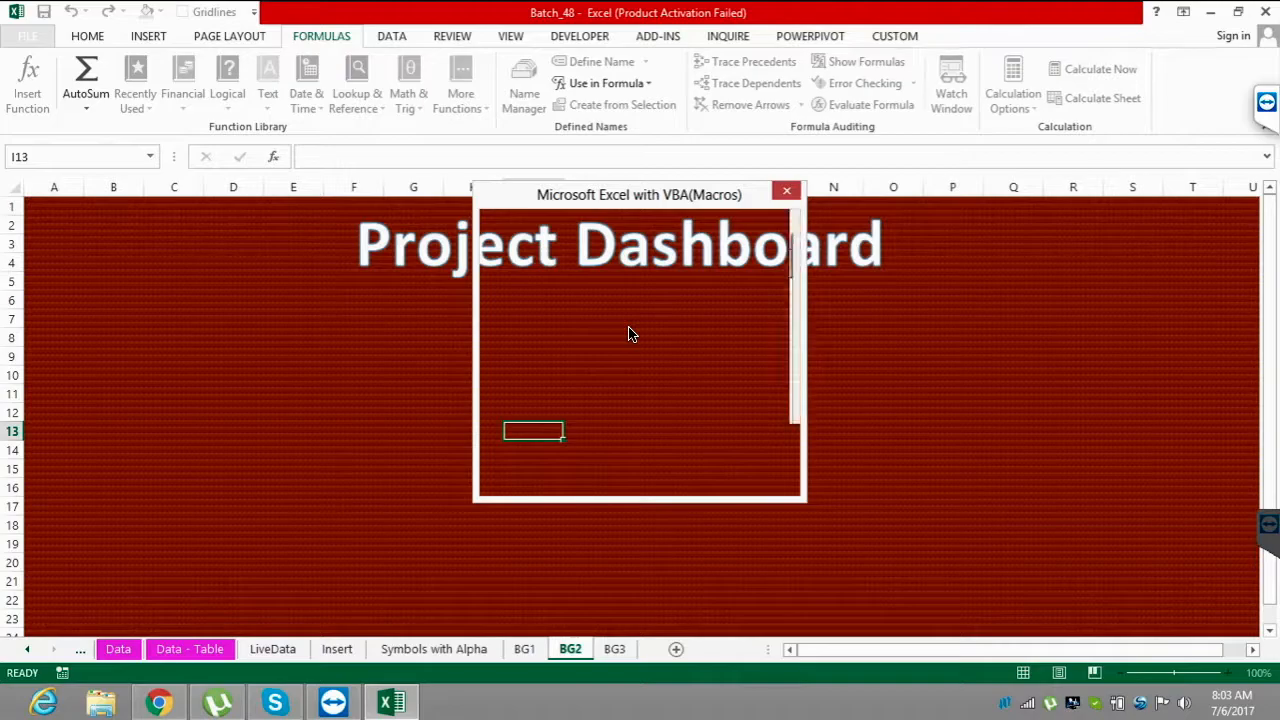
pyautogui.scroll(-4, 629, 334)
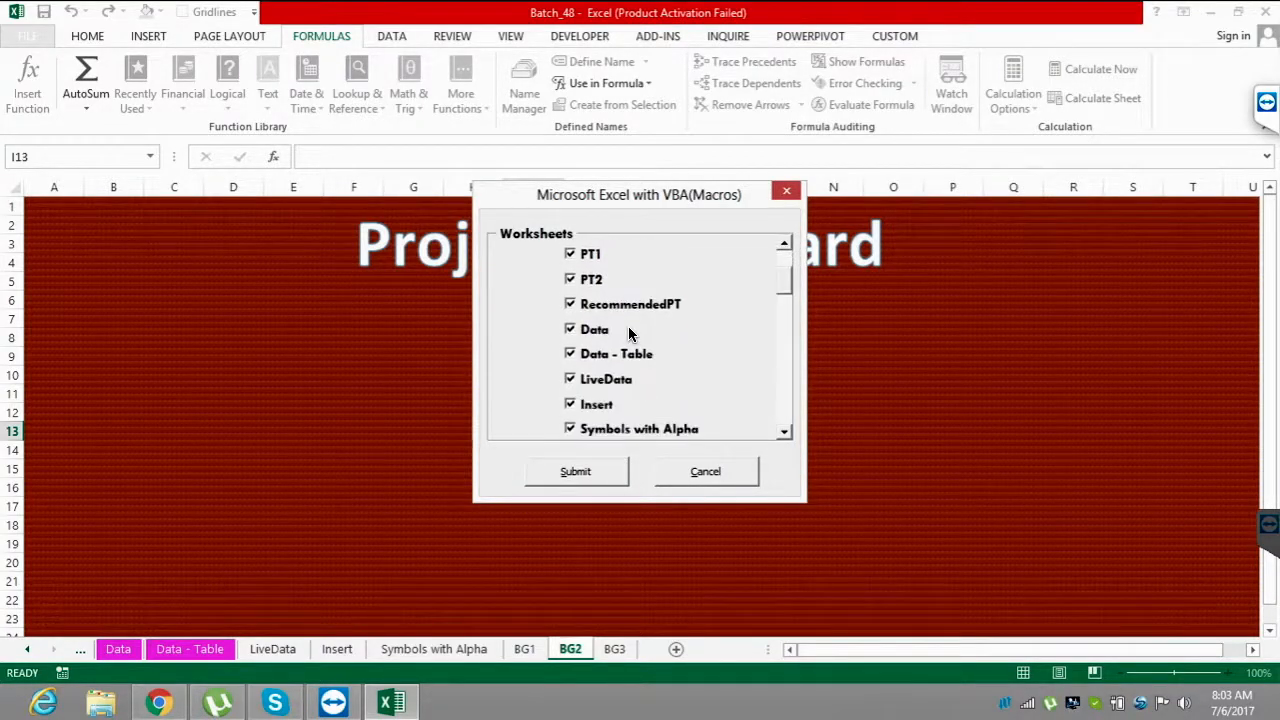
pyautogui.scroll(-1, 629, 334)
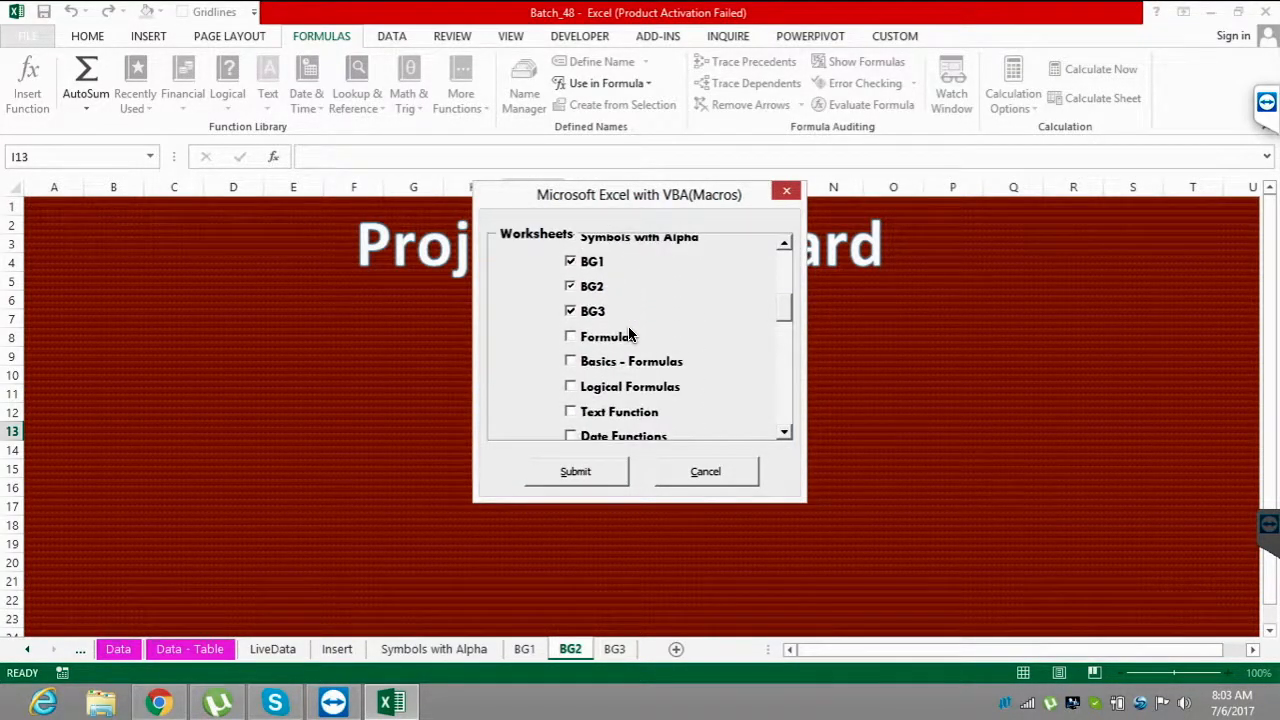
pyautogui.click(629, 335)
pyautogui.press('Tab')
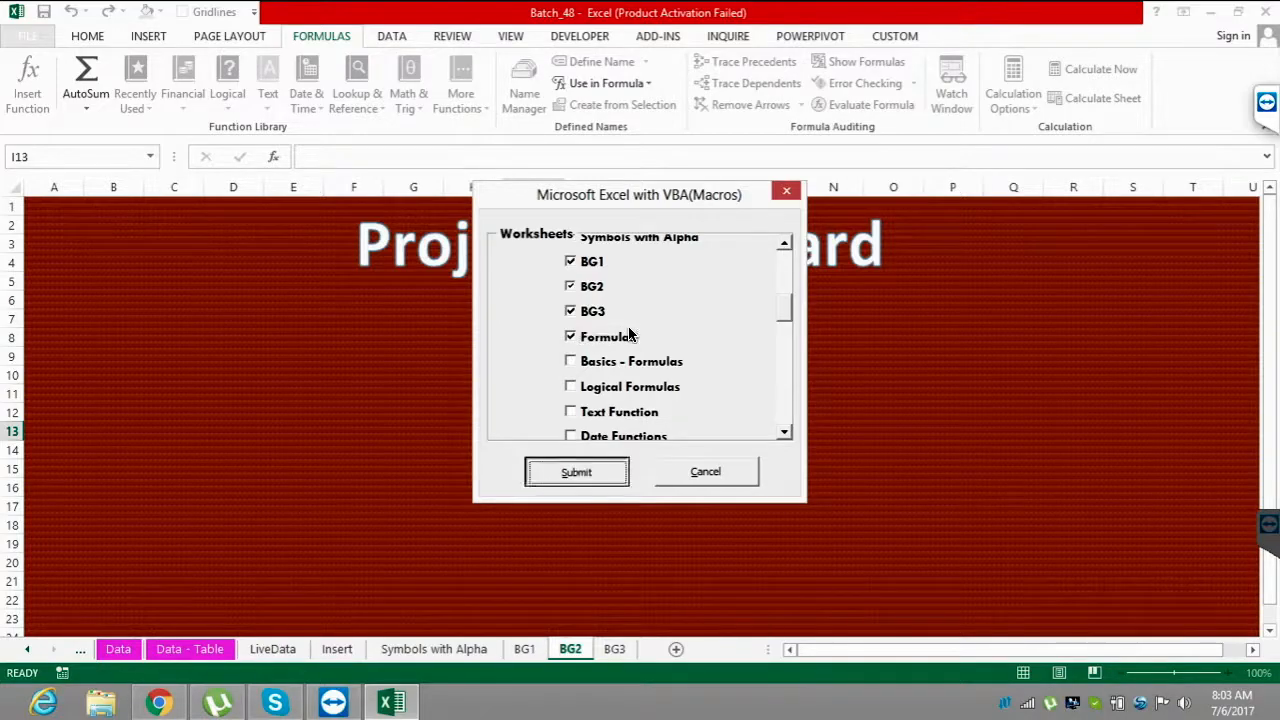
pyautogui.press('Return')
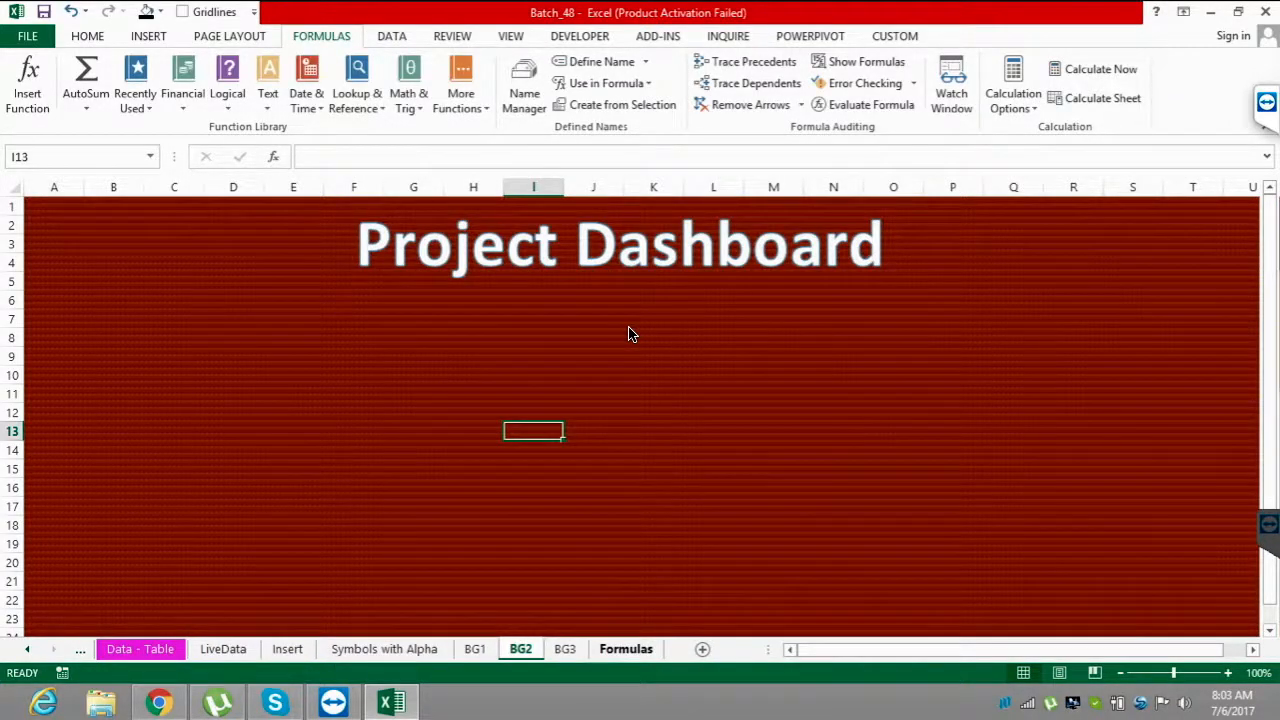
# - Examine the function lists on the Formulas sheet by selecting across the categories from Logical to Misc, and return to cell A1
pyautogui.hotkey('ctrl', 'shift', 'Down')
pyautogui.hotkey('shift', 'Right')
pyautogui.hotkey('shift', 'Right')
pyautogui.hotkey('shift', 'Right')
pyautogui.hotkey('shift', 'Right')
pyautogui.hotkey('shift', 'Right')
pyautogui.hotkey('shift', 'Right')
pyautogui.hotkey('shift', 'Right')
pyautogui.hotkey('shift', 'Right')
pyautogui.hotkey('shift', 'Right')
pyautogui.hotkey('shift', 'Down')
pyautogui.hotkey('shift', 'Down')
pyautogui.hotkey('shift', 'Down')
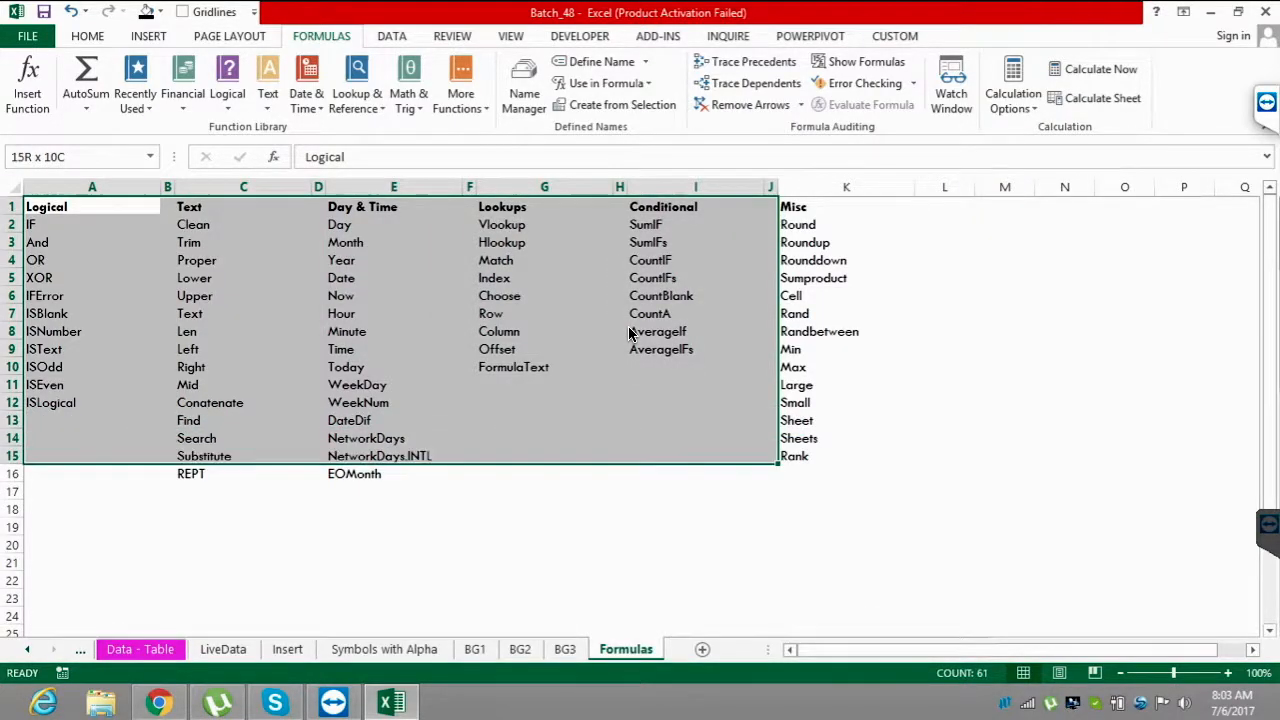
pyautogui.hotkey('shift', 'Right')
pyautogui.press('Down')
pyautogui.press('Up')
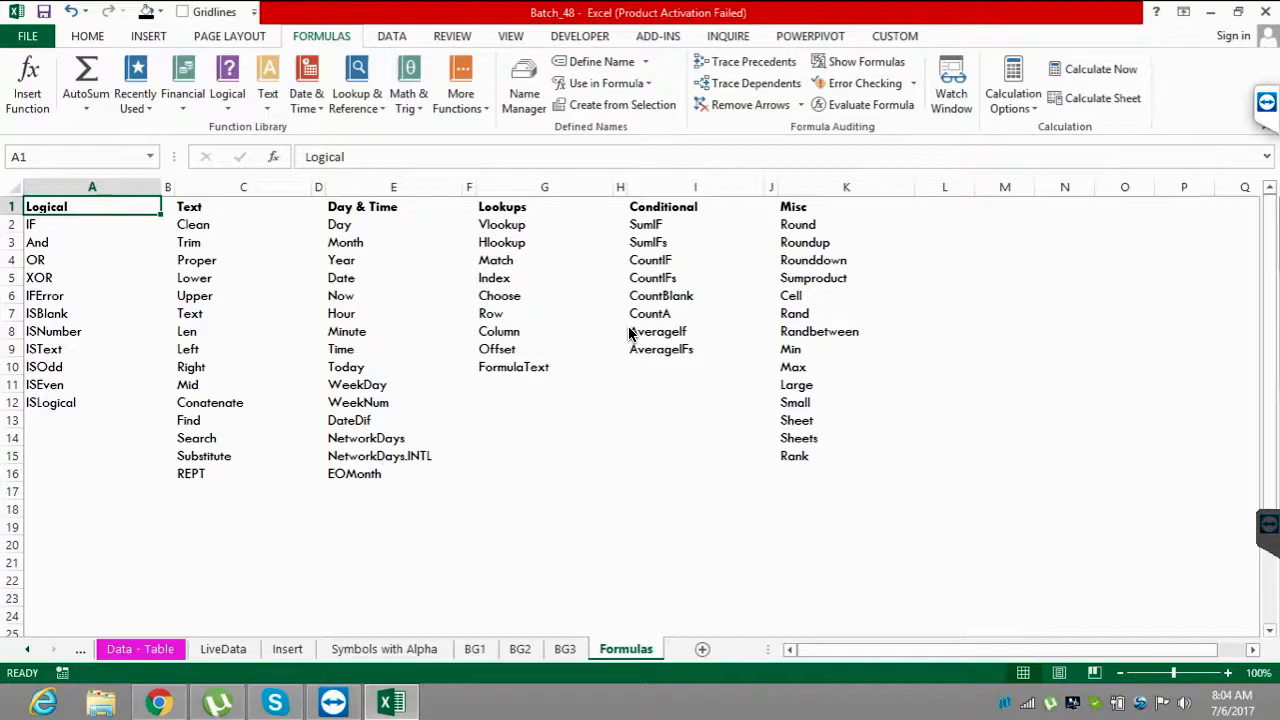
# - Go back through the worksheets to the Overview sheet and save the workbook
pyautogui.hotkey('ctrl', 'pageup')
pyautogui.hotkey('ctrl', 'pageup')
pyautogui.hotkey('ctrl', 'pageup')
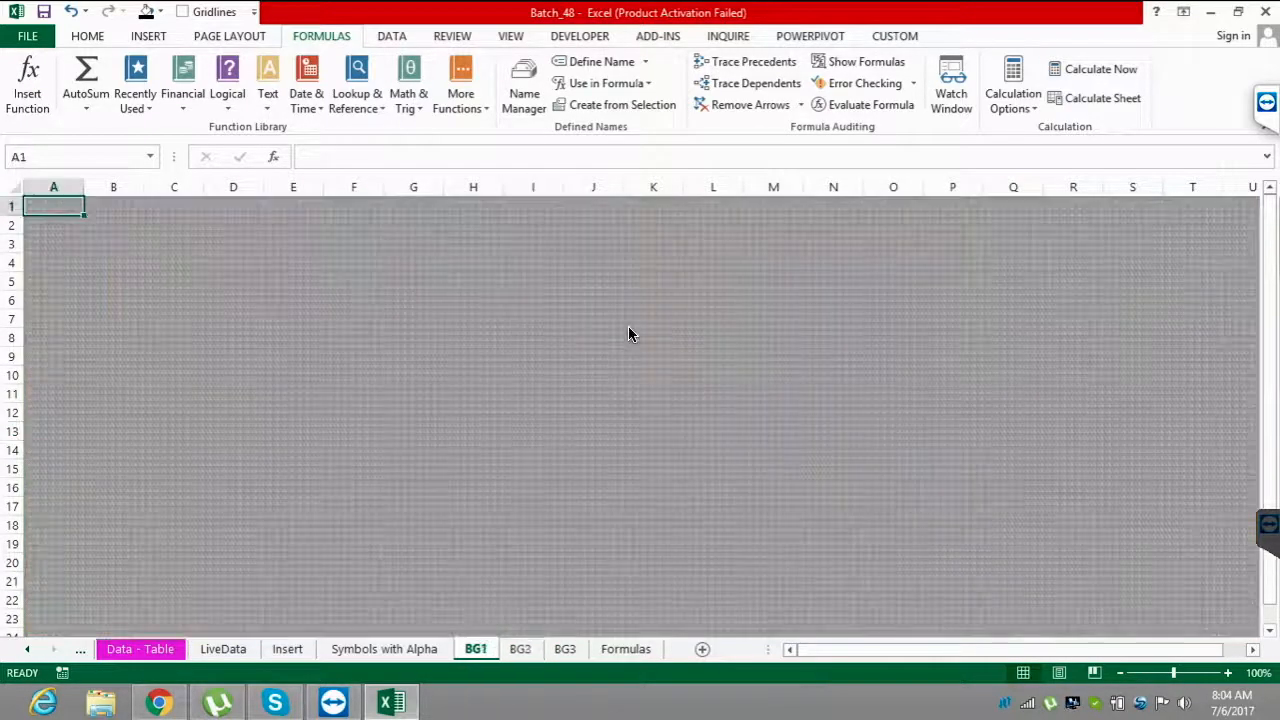
pyautogui.hotkey('ctrl', 'pageup')
pyautogui.hotkey('ctrl', 'pageup')
pyautogui.hotkey('ctrl', 'pageup')
pyautogui.hotkey('ctrl', 'pageup')
pyautogui.hotkey('ctrl', 'pageup')
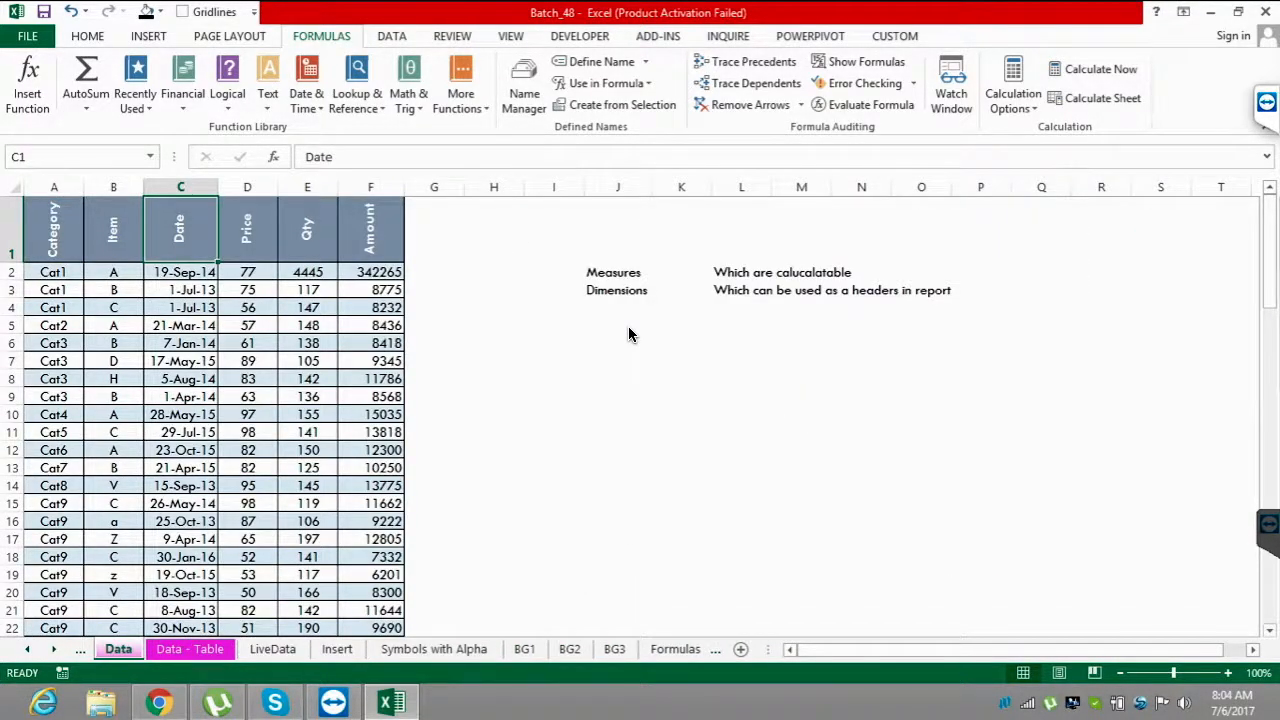
pyautogui.hotkey('ctrl', 'pageup')
pyautogui.hotkey('ctrl', 'pageup')
pyautogui.hotkey('ctrl', 'pageup')
pyautogui.hotkey('ctrl', 'pageup')
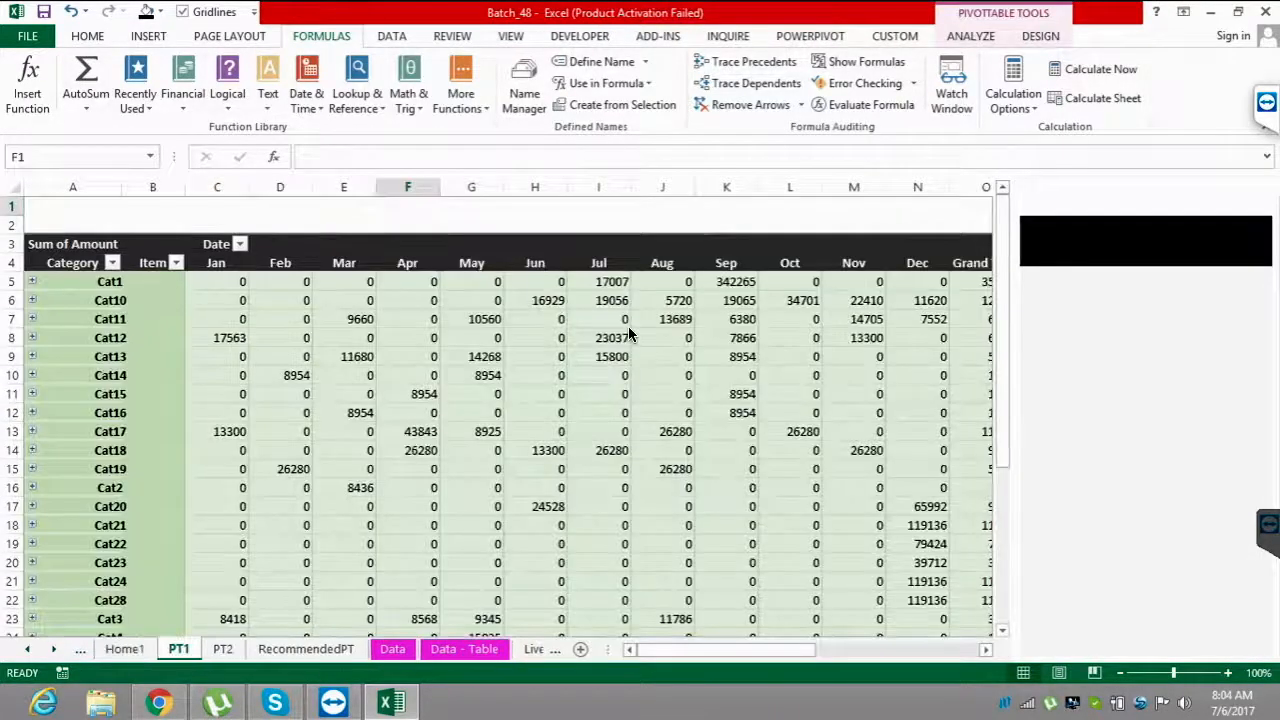
pyautogui.hotkey('ctrl', 'pageup')
pyautogui.hotkey('ctrl', 'pageup')
pyautogui.hotkey('ctrl', 'pageup')
pyautogui.hotkey('ctrl', 's')
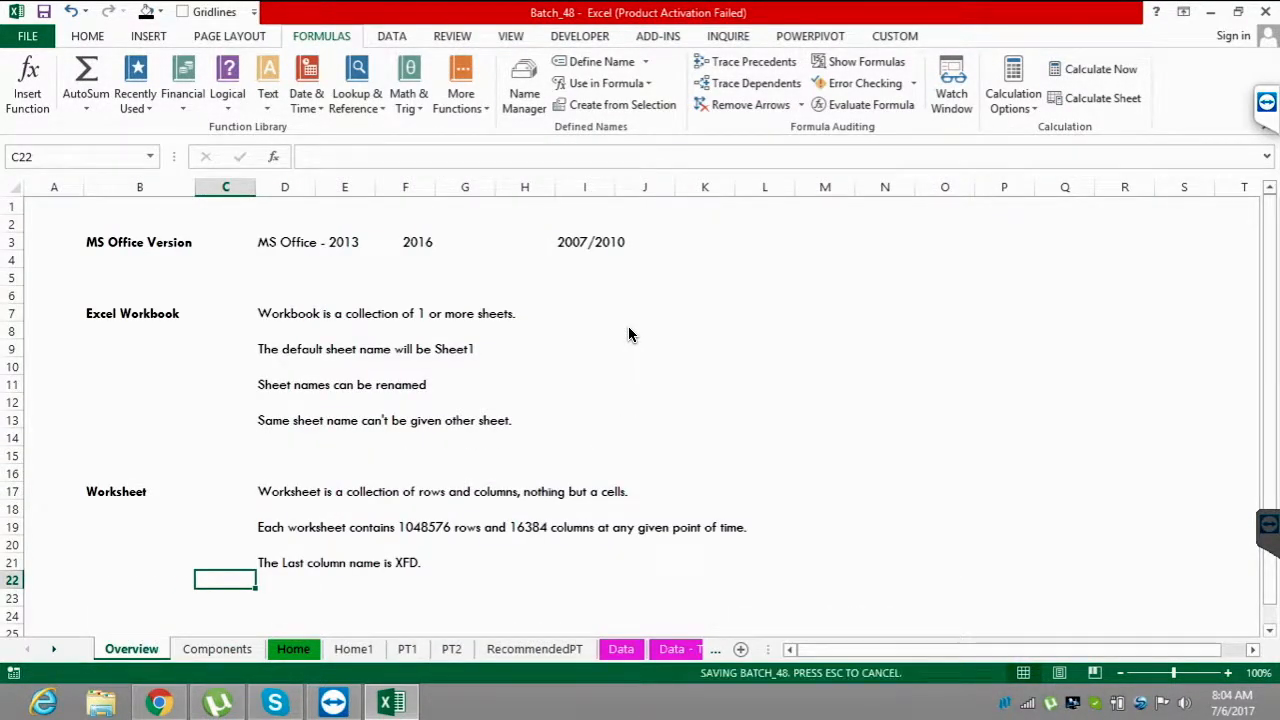